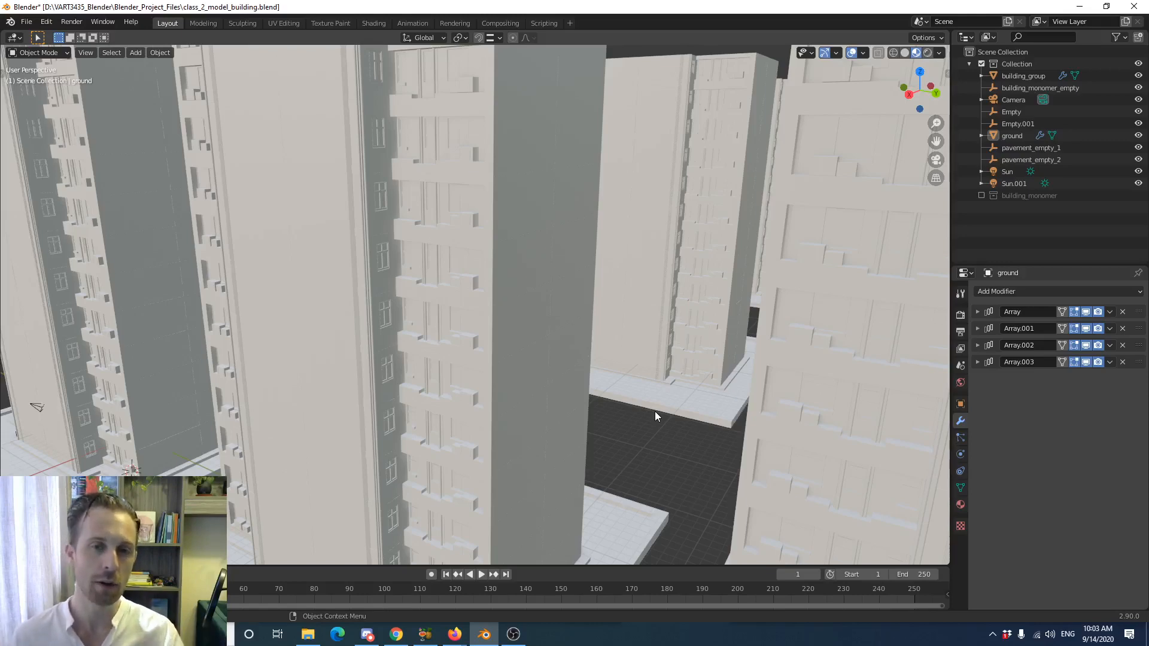
- Examine the facades, window details and pavement bases of the repeated apartment towers
middle_drag(655, 411, 555, 357)
scroll(552, 354, up, 1)
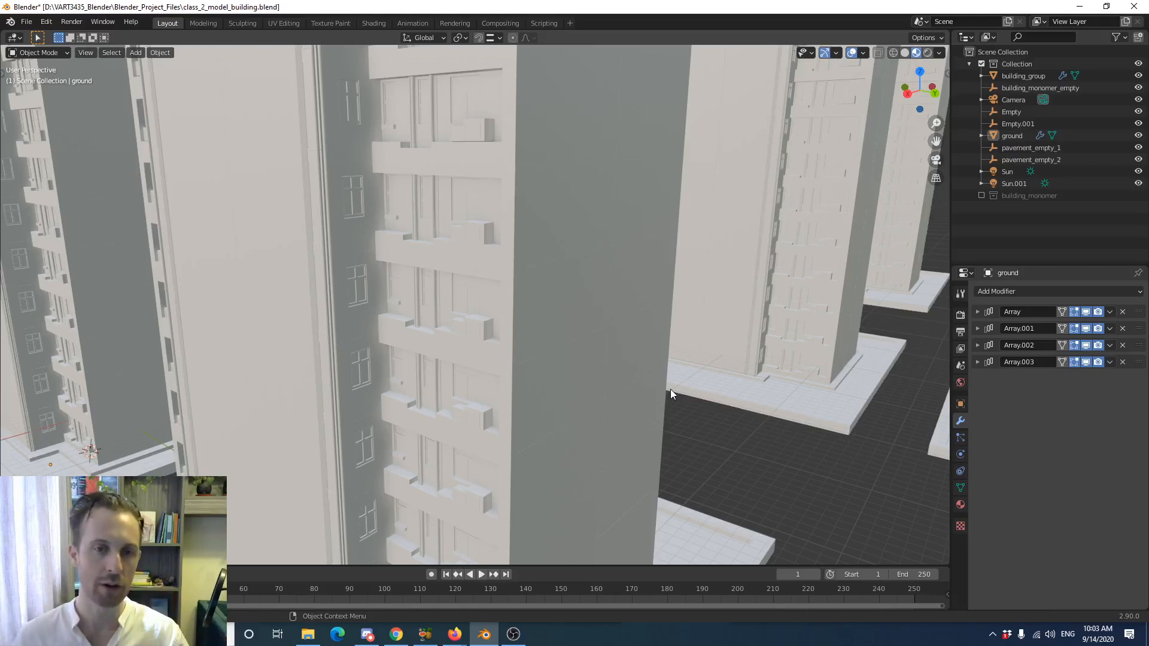
scroll(626, 382, down, 2)
scroll(615, 373, up, 1)
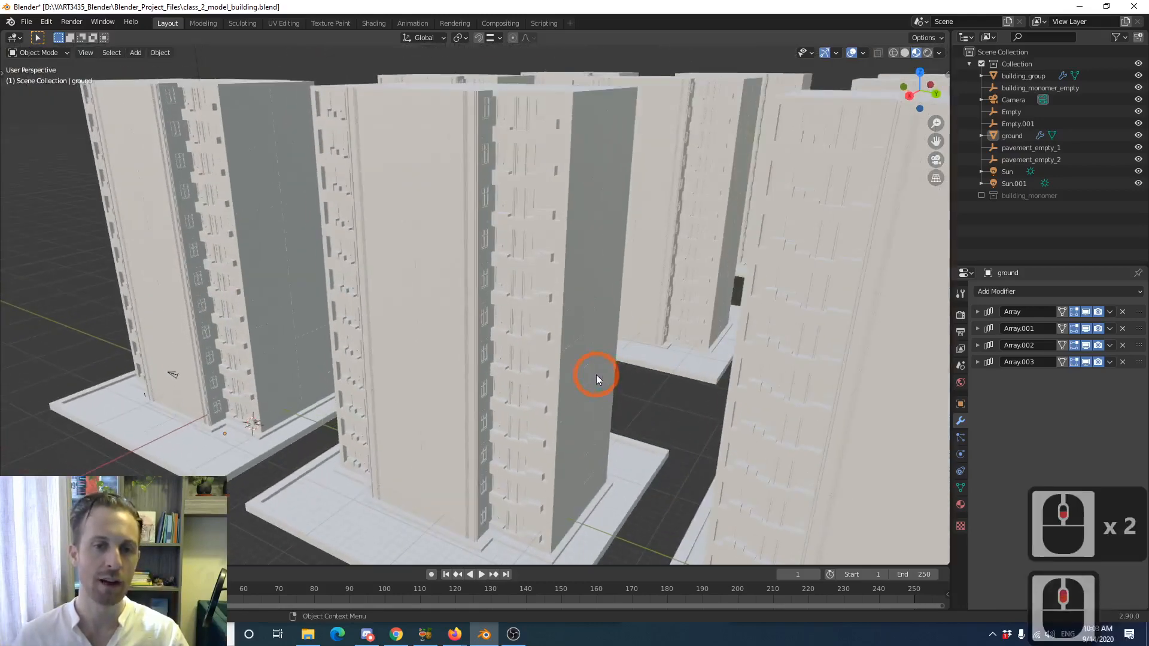
scroll(597, 381, up, 1)
scroll(597, 375, up, 3)
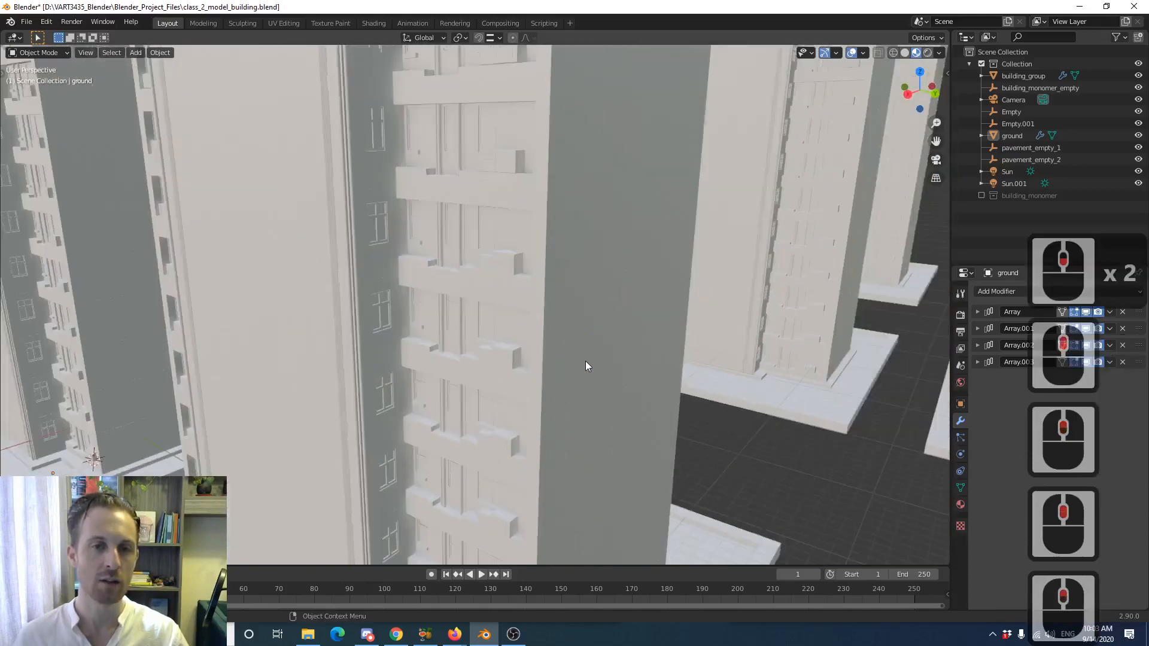
scroll(585, 367, down, 1)
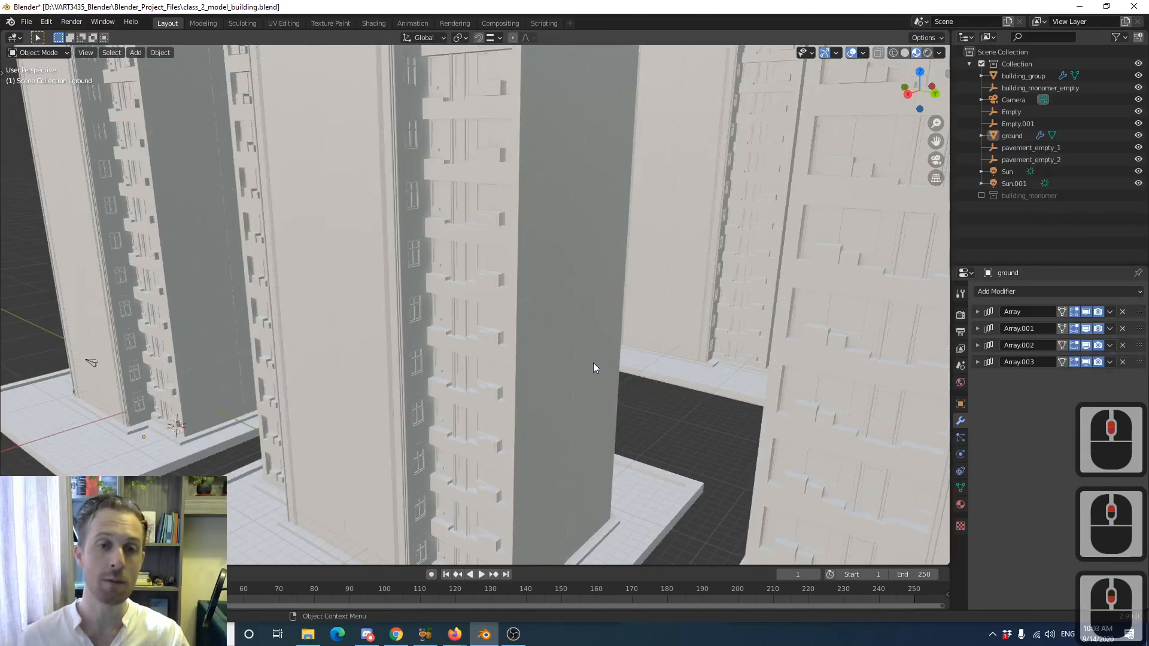
scroll(576, 358, down, 1)
mouse_move(576, 357)
middle_down()
mouse_move(591, 354)
mouse_move(581, 354)
middle_up()
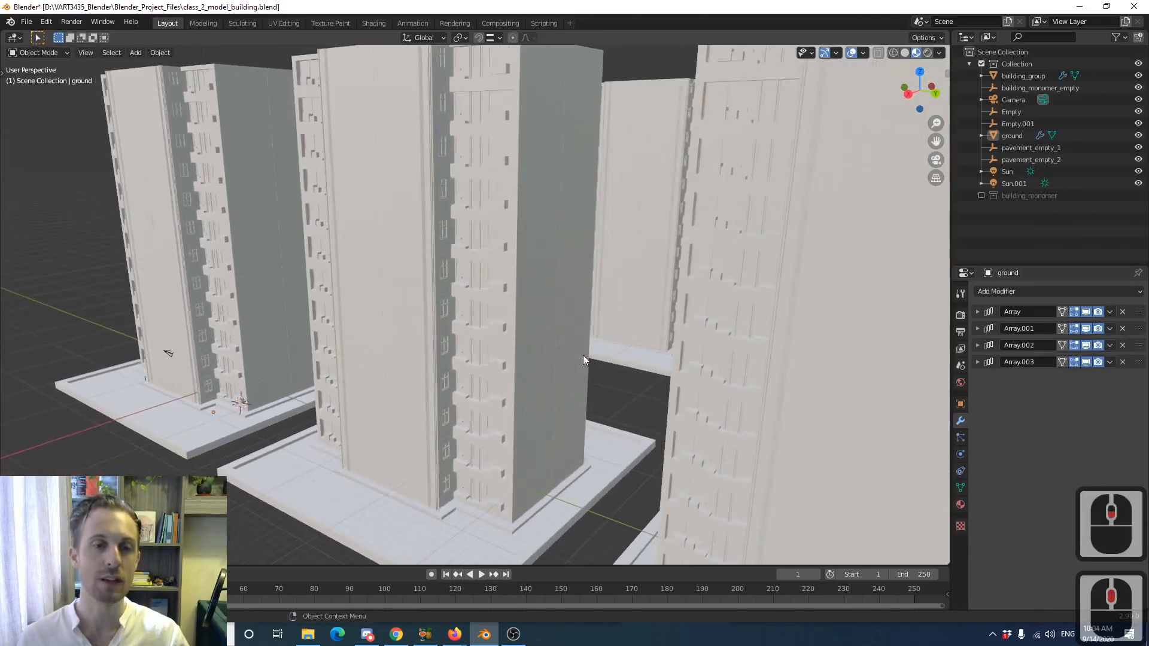
key(Tab)
key(Tab)
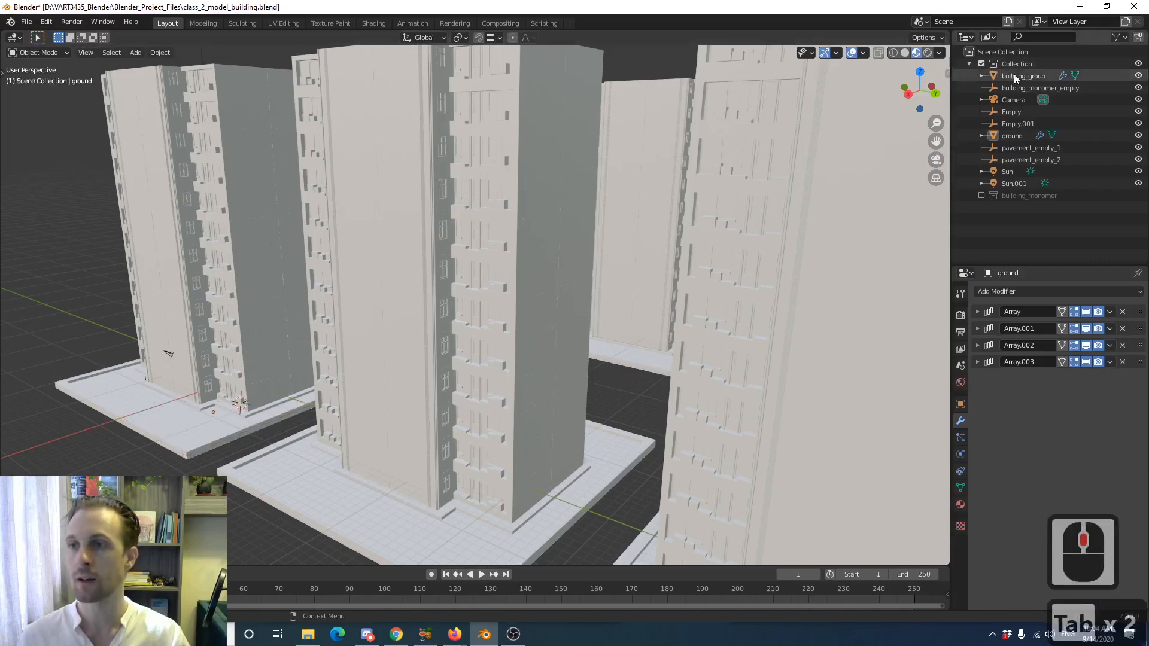
- Inspect the single-floor source mesh of building_group in Edit Mode, and return to Object Mode
click(636, 210)
key(Tab)
scroll(194, 405, up, 2)
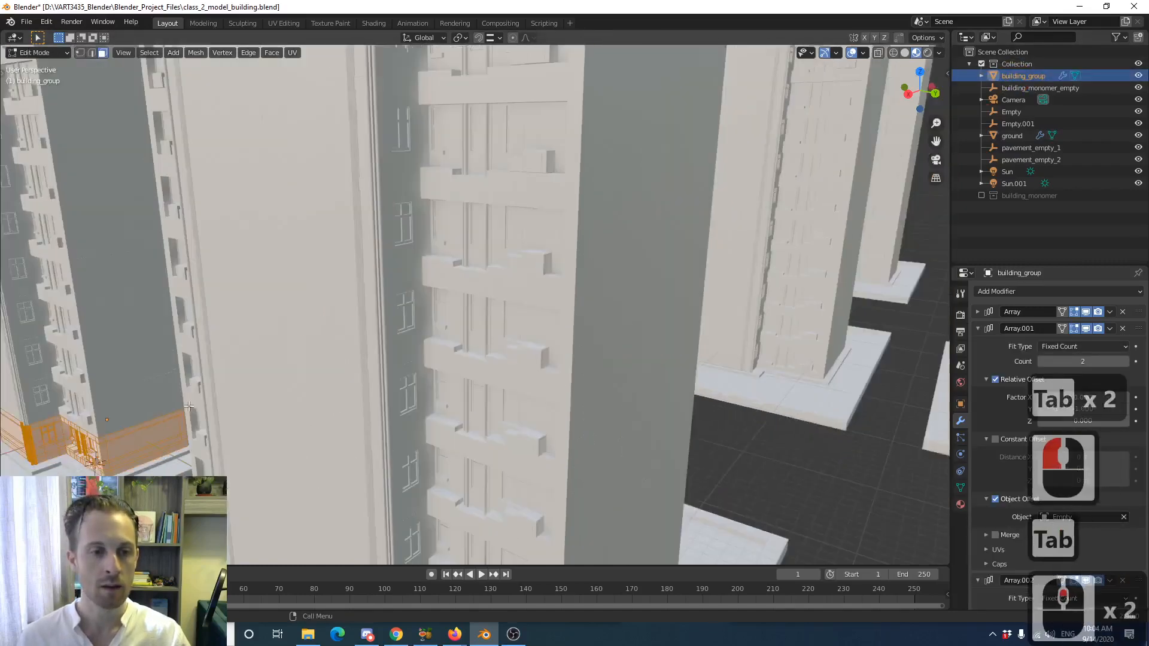
shift+middle_drag(191, 405, 392, 286)
scroll(359, 302, up, 4)
middle_drag(278, 335, 406, 354)
scroll(342, 332, up, 1)
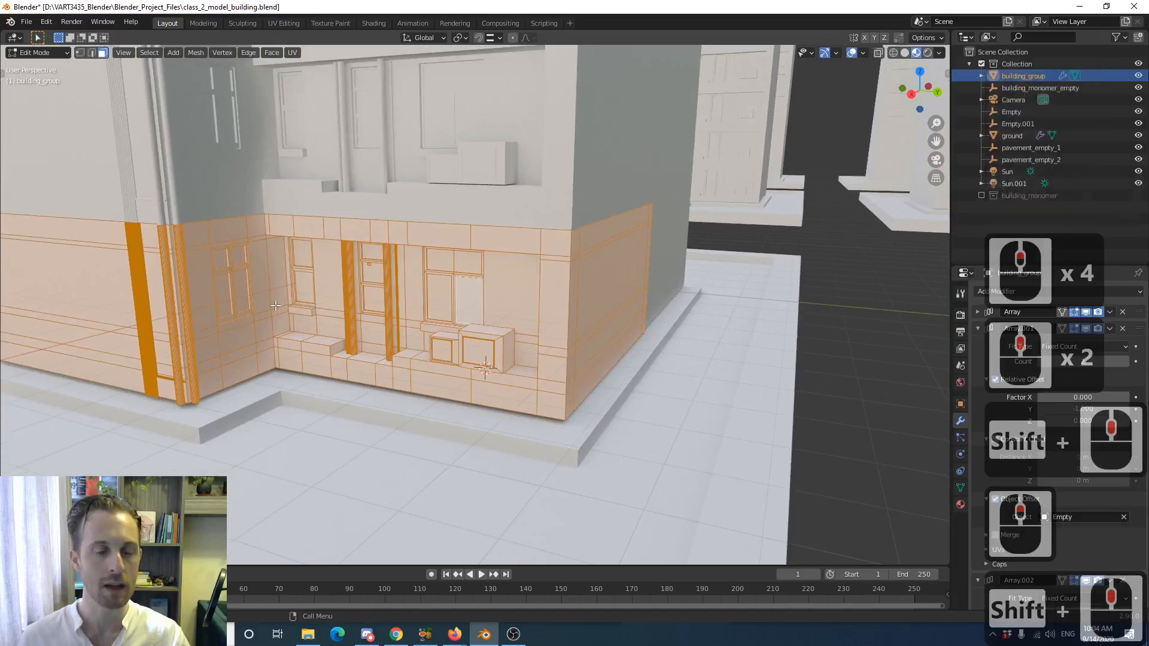
scroll(407, 297, down, 5)
scroll(444, 292, up, 2)
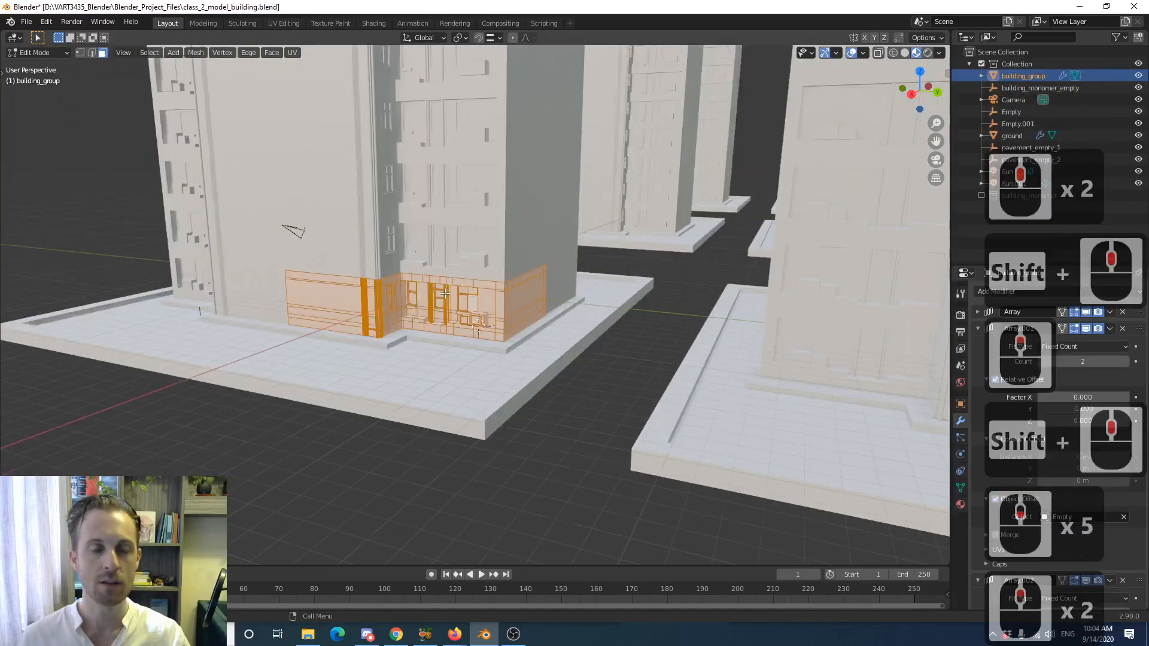
key(Tab)
- Deselect building_group and review the full cluster of towers and their ground slabs
scroll(527, 287, up, 4)
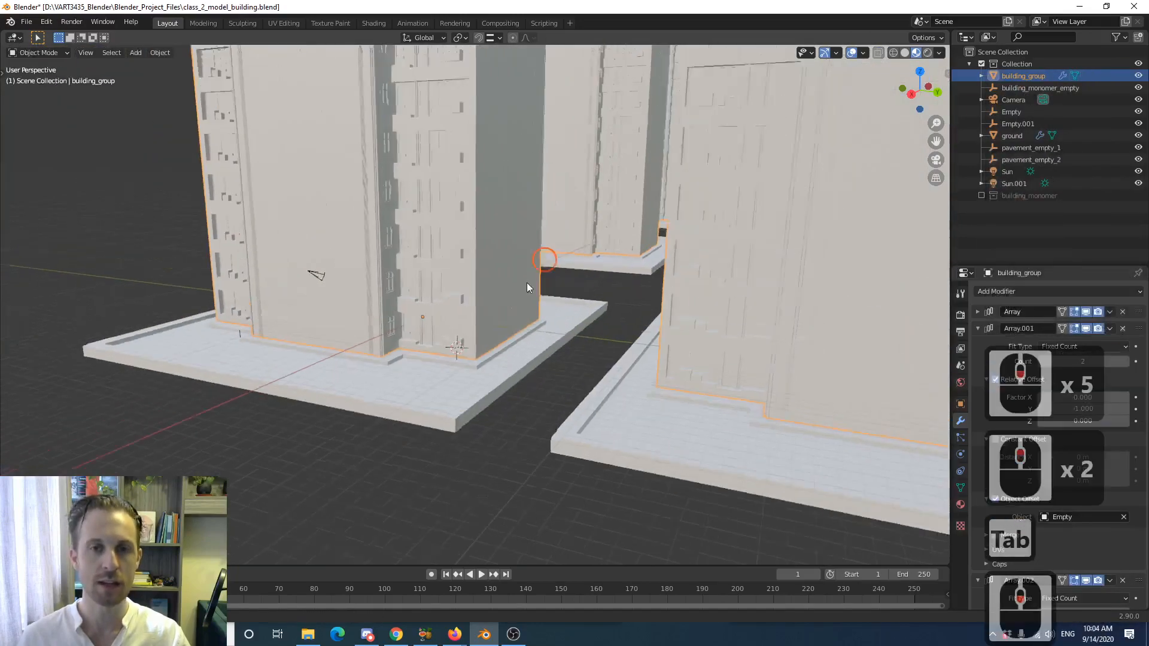
scroll(472, 309, down, 3)
shift+middle_drag(515, 314, 407, 299)
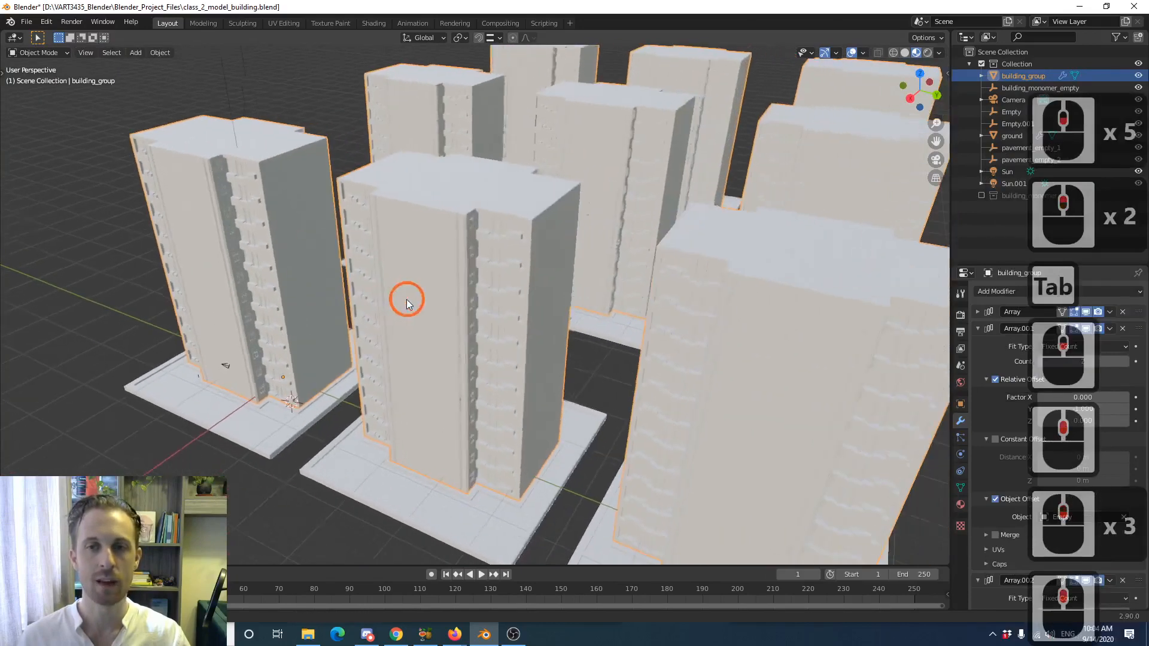
click(93, 285)
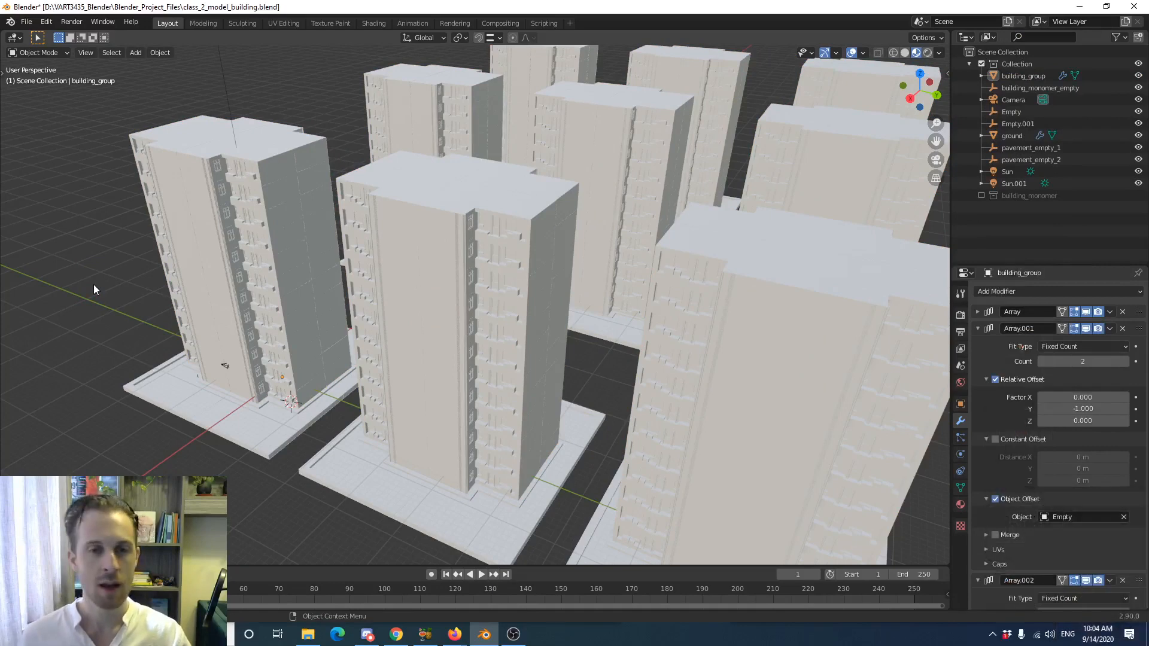
scroll(139, 323, up, 2)
middle_drag(139, 320, 156, 289)
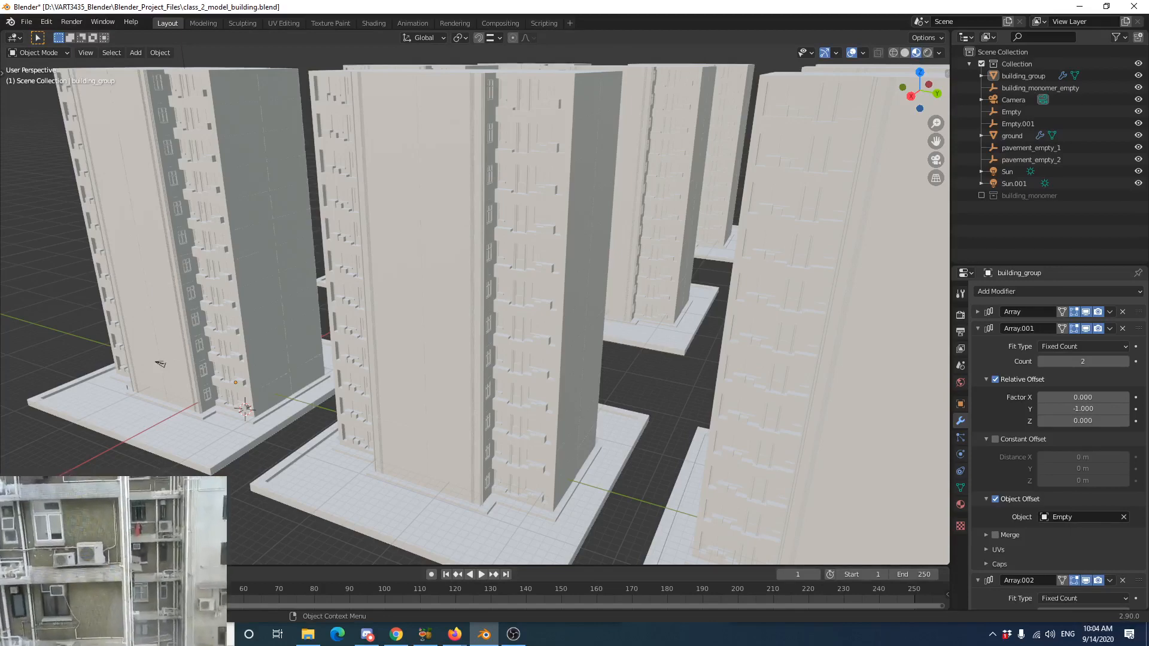
scroll(474, 313, down, 1)
scroll(475, 314, up, 1)
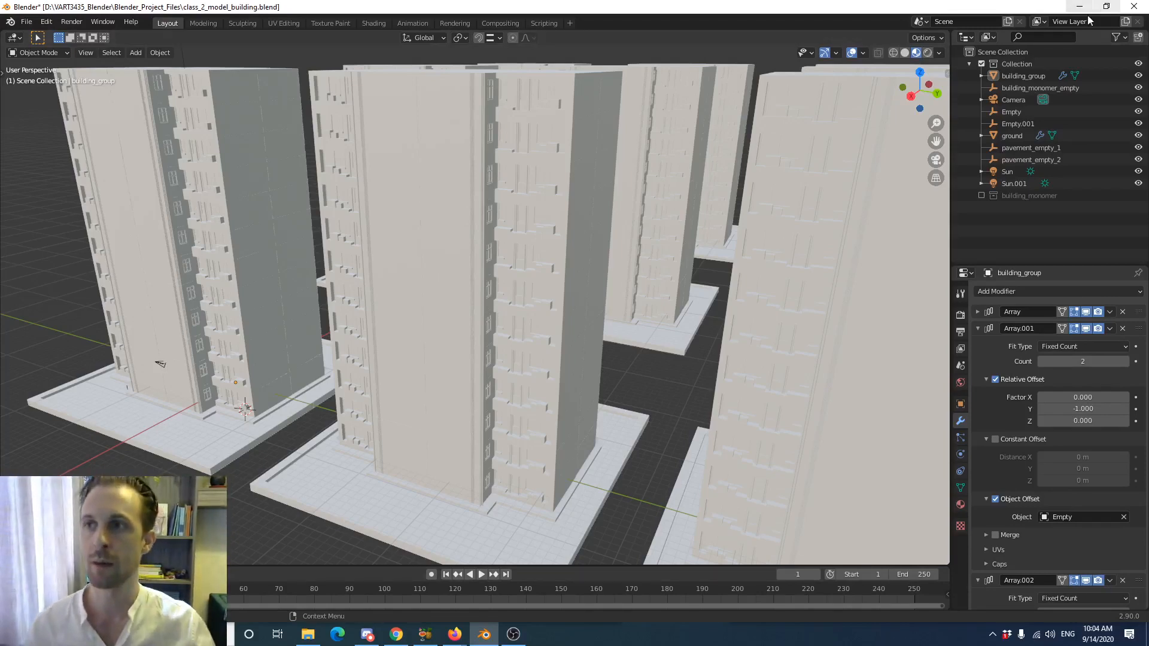
- Shrink the Blender window and bring up apartment_photo.jpg in the browser beside it as reference
click(1106, 7)
click(856, 298)
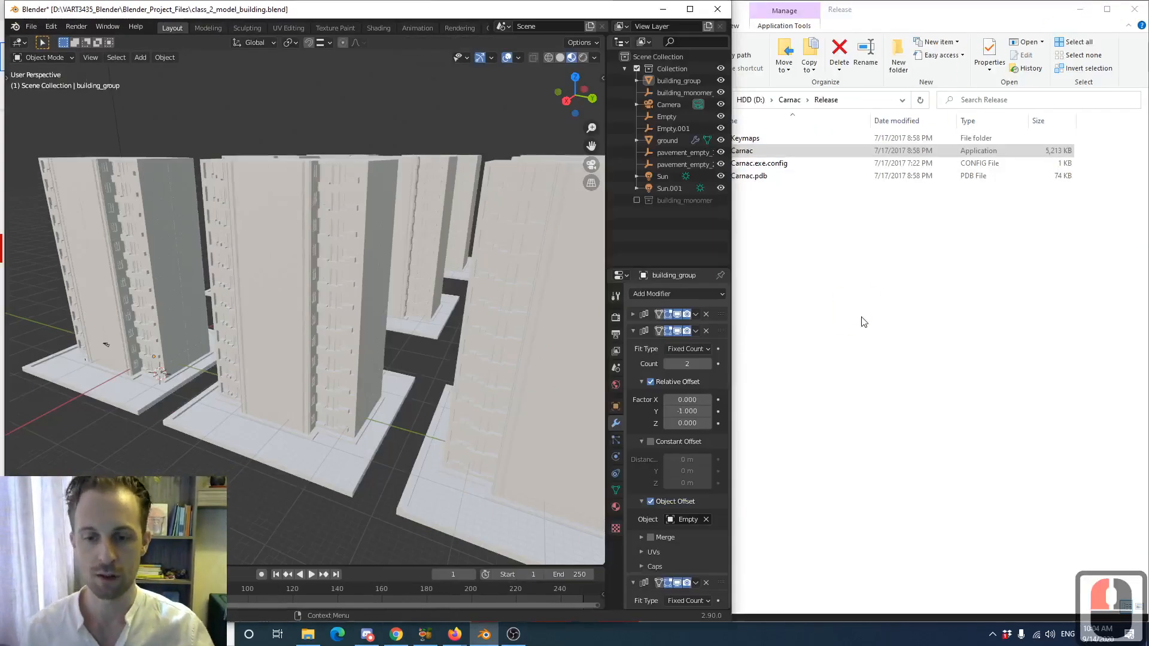
key(alt+Tab)
alt+click(749, 268)
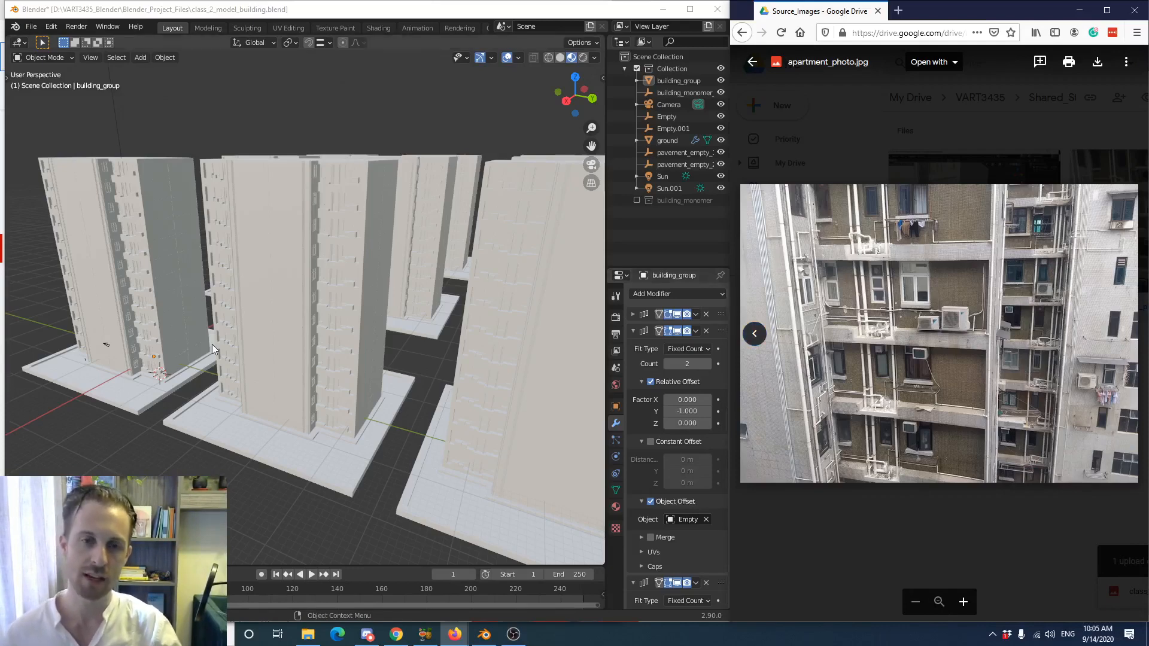
- Examine the front tower's ground-floor details and the overall building layout alongside the reference photo
mouse_move(220, 347)
middle_down()
mouse_move(222, 369)
mouse_move(225, 343)
middle_up()
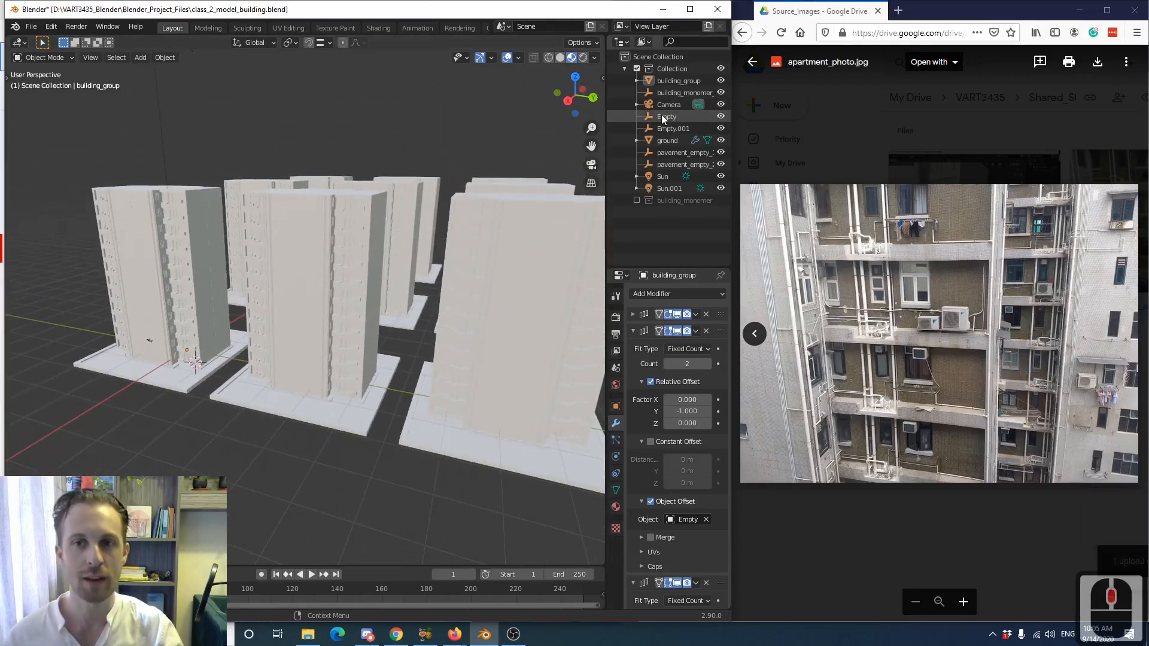
mouse_move(509, 210)
middle_down()
mouse_move(487, 216)
mouse_move(502, 199)
middle_up()
scroll(206, 344, up, 4)
shift+middle_drag(137, 345, 296, 293)
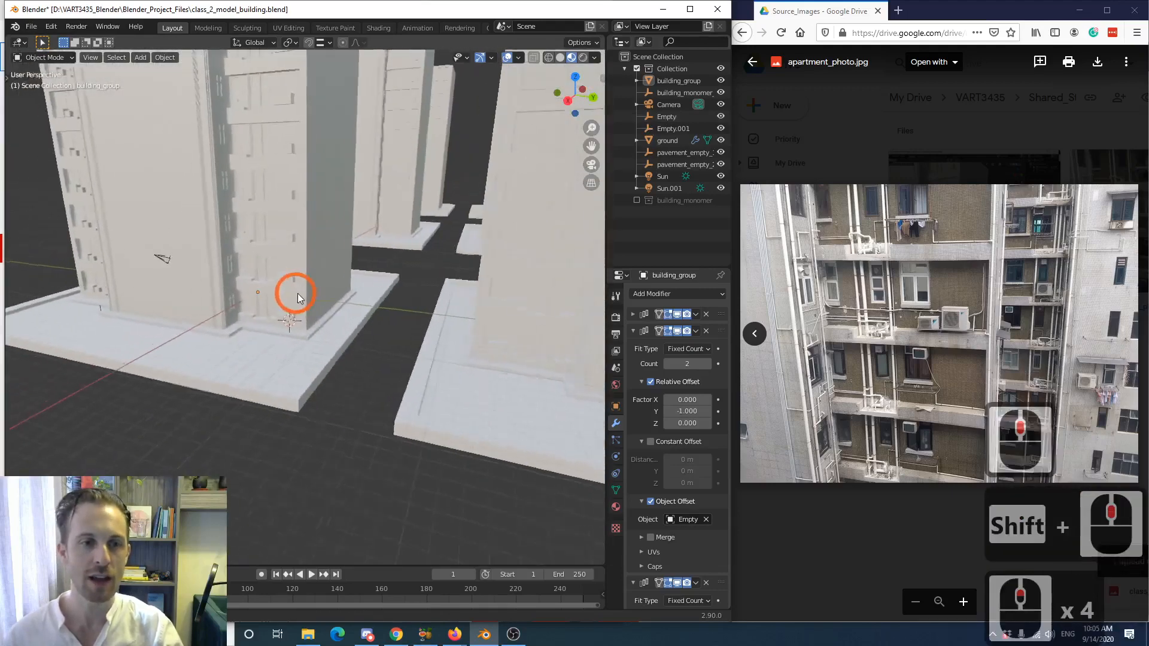
scroll(299, 302, up, 2)
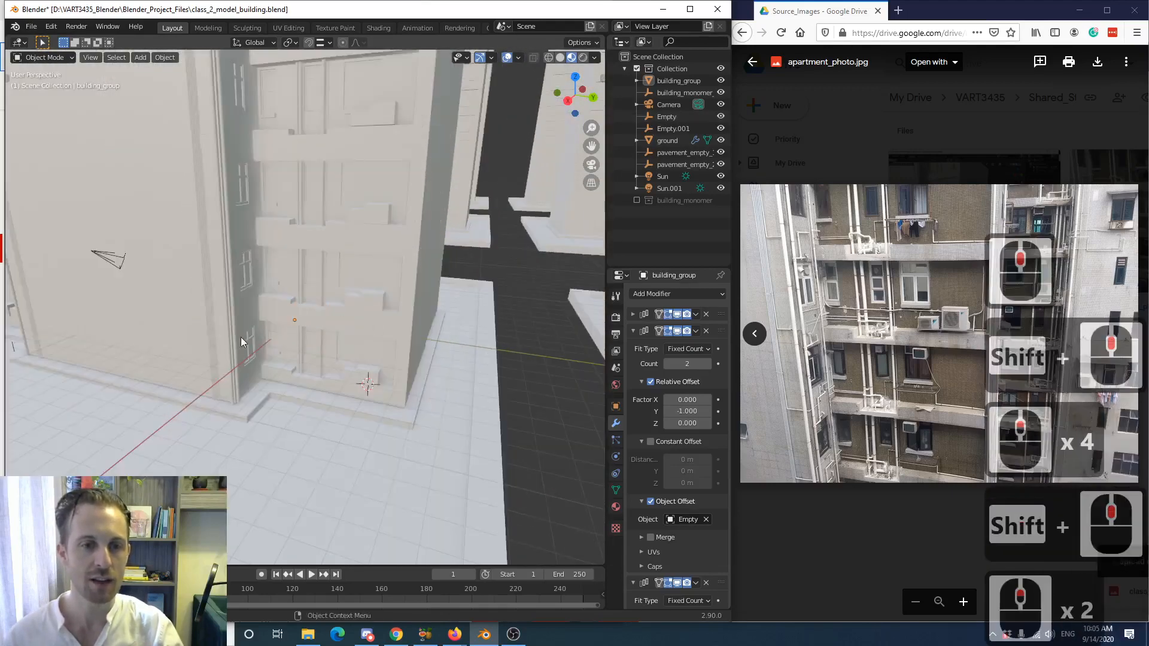
scroll(323, 364, down, 3)
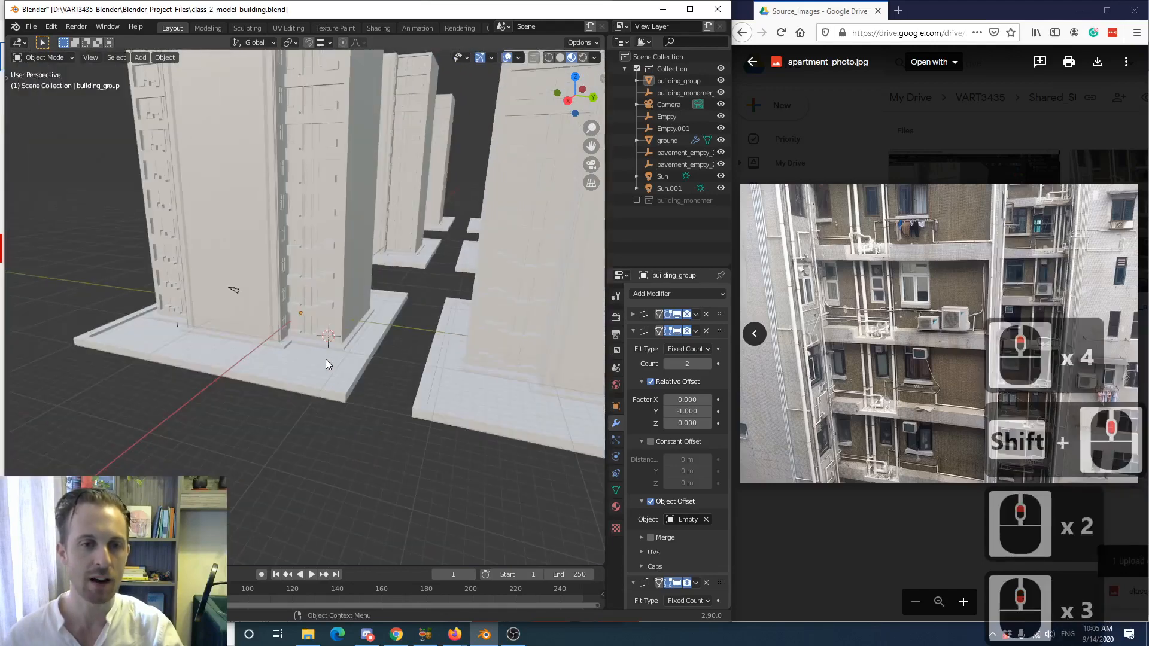
shift+middle_drag(345, 326, 304, 363)
scroll(308, 353, down, 2)
mouse_move(316, 305)
middle_down()
mouse_move(306, 330)
mouse_move(309, 321)
middle_up()
scroll(383, 221, down, 2)
middle_drag(359, 225, 333, 226)
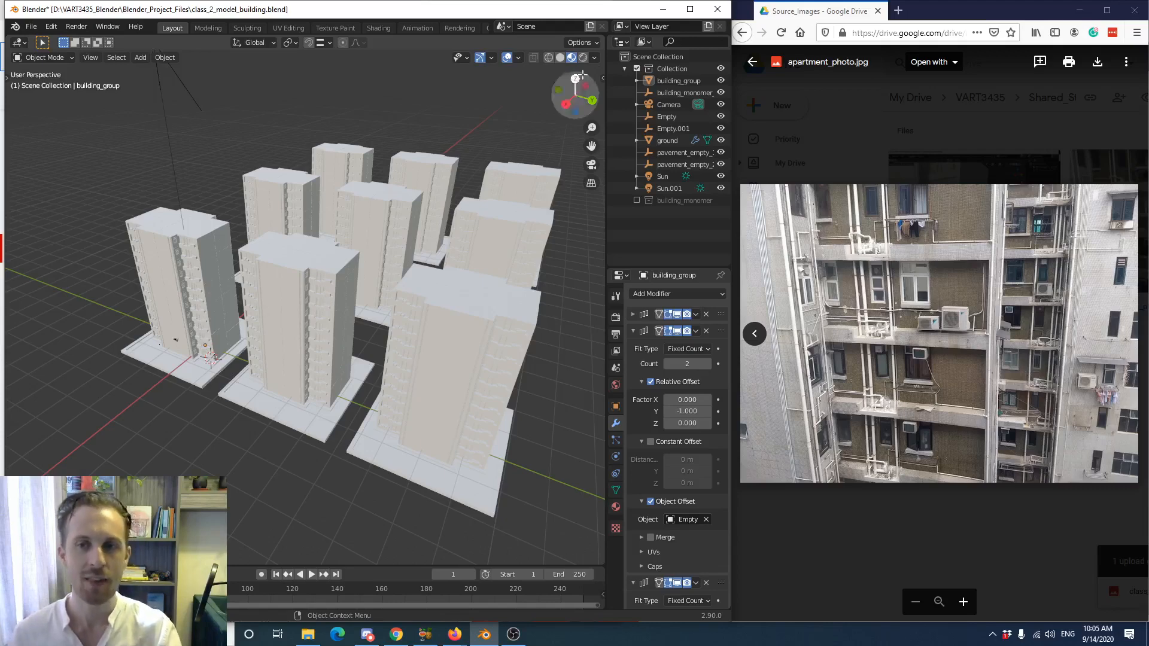
- Try moving and rotating the object named Empty to test how it drives the building array
click(664, 114)
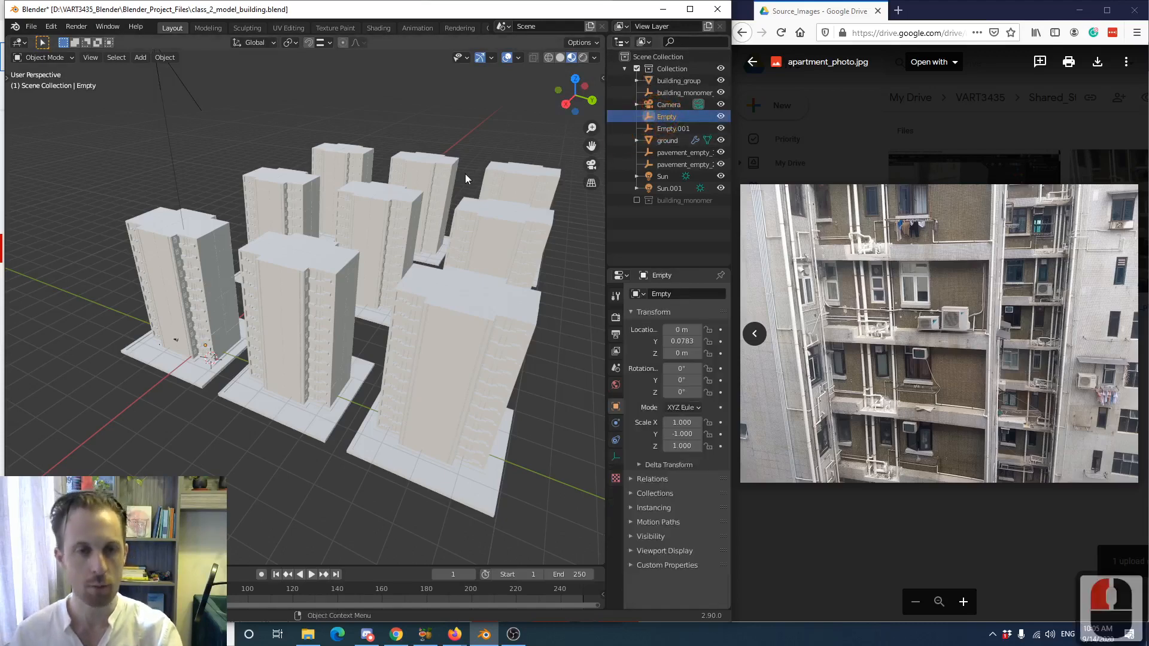
key(g)
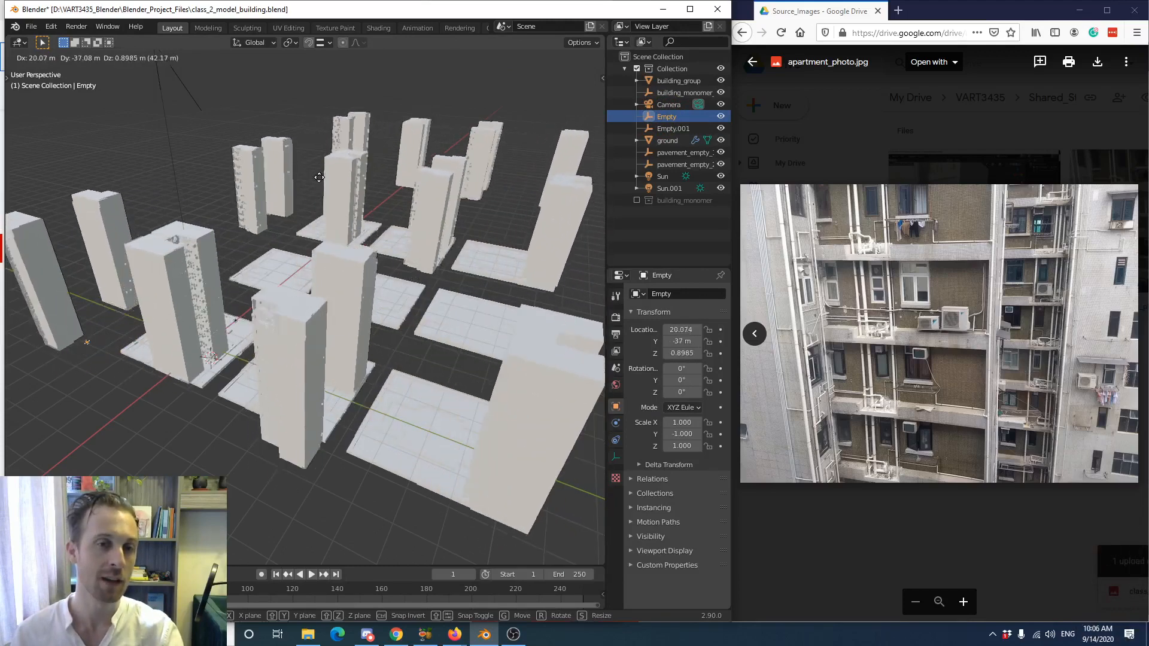
right_click(320, 176)
scroll(359, 192, up, 4)
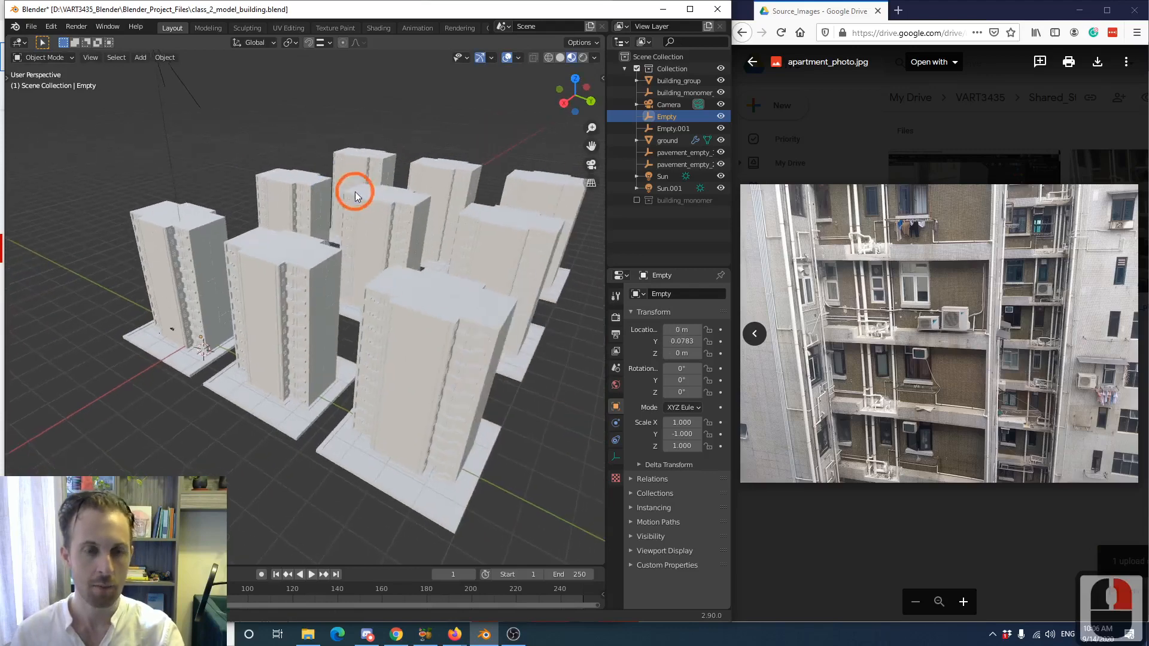
key(r)
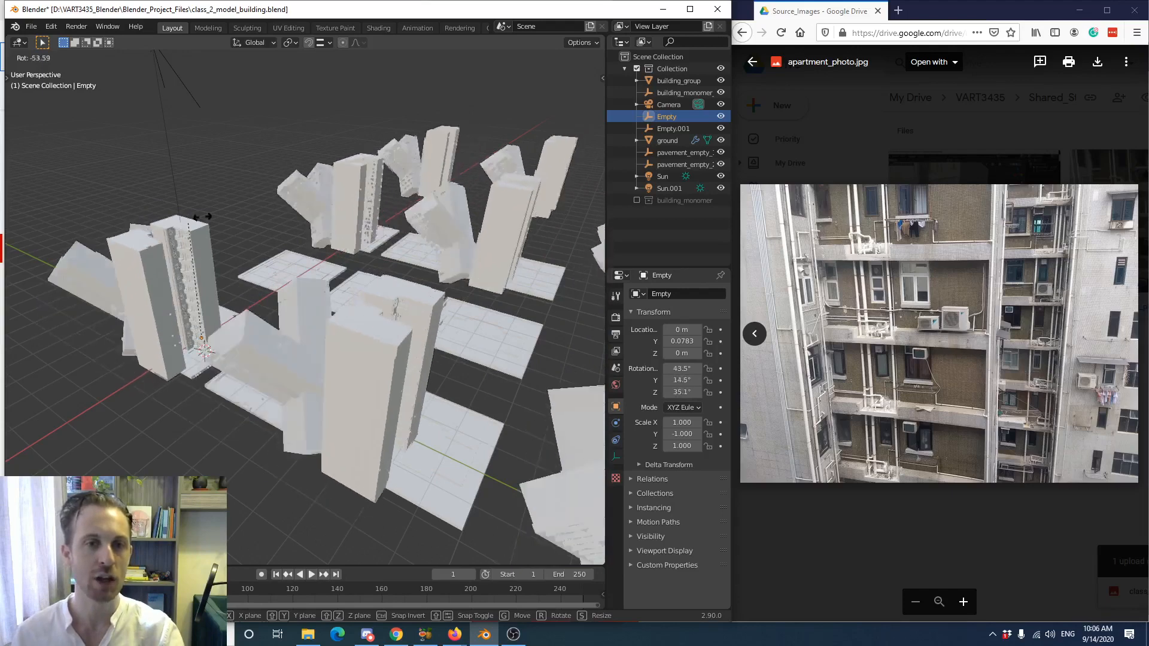
right_click(239, 203)
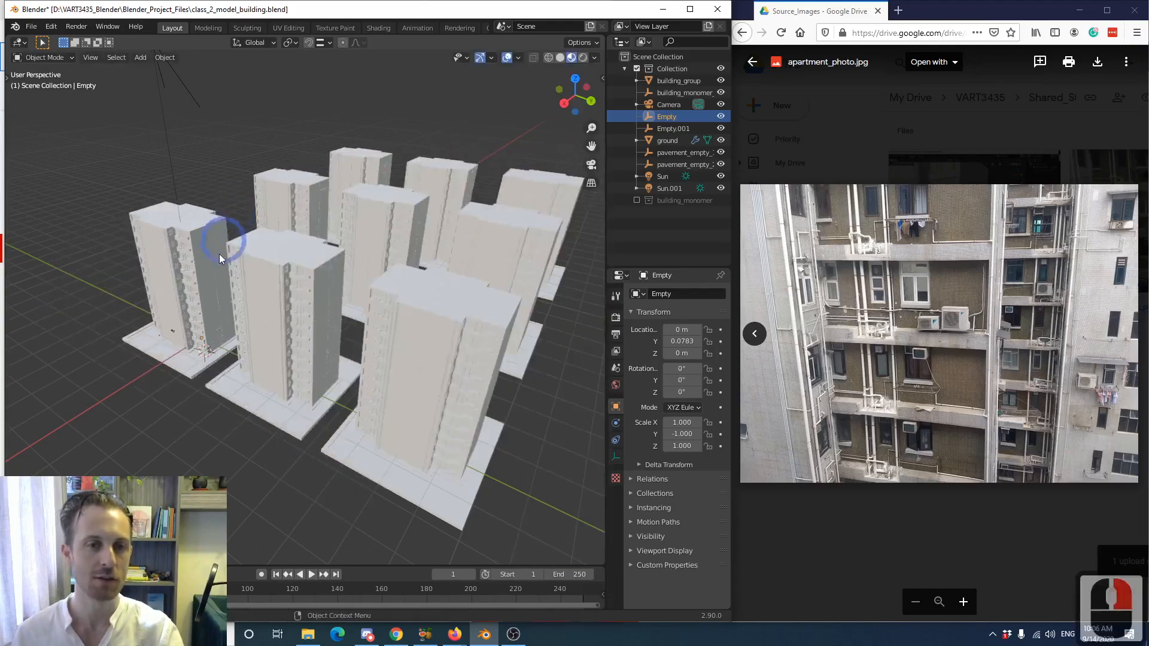
- Examine the original ground-floor section of building_group in Edit Mode, and switch back to Object Mode
shift+middle_drag(201, 285, 316, 242)
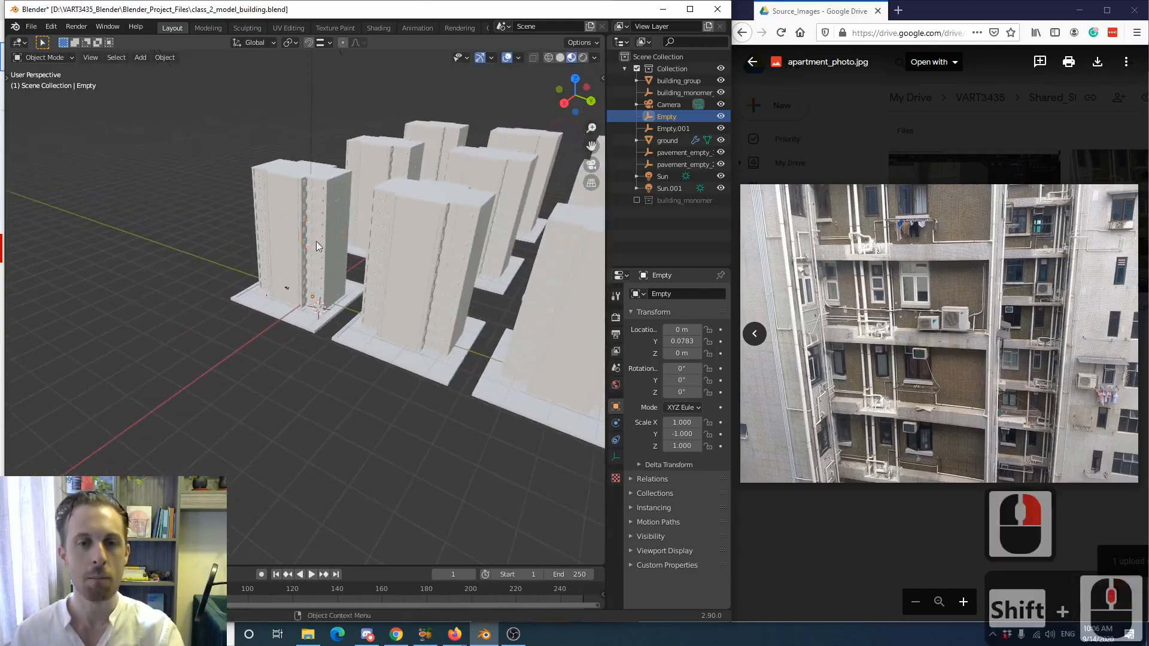
scroll(282, 281, up, 2)
scroll(281, 282, up, 7)
middle_drag(288, 280, 282, 269)
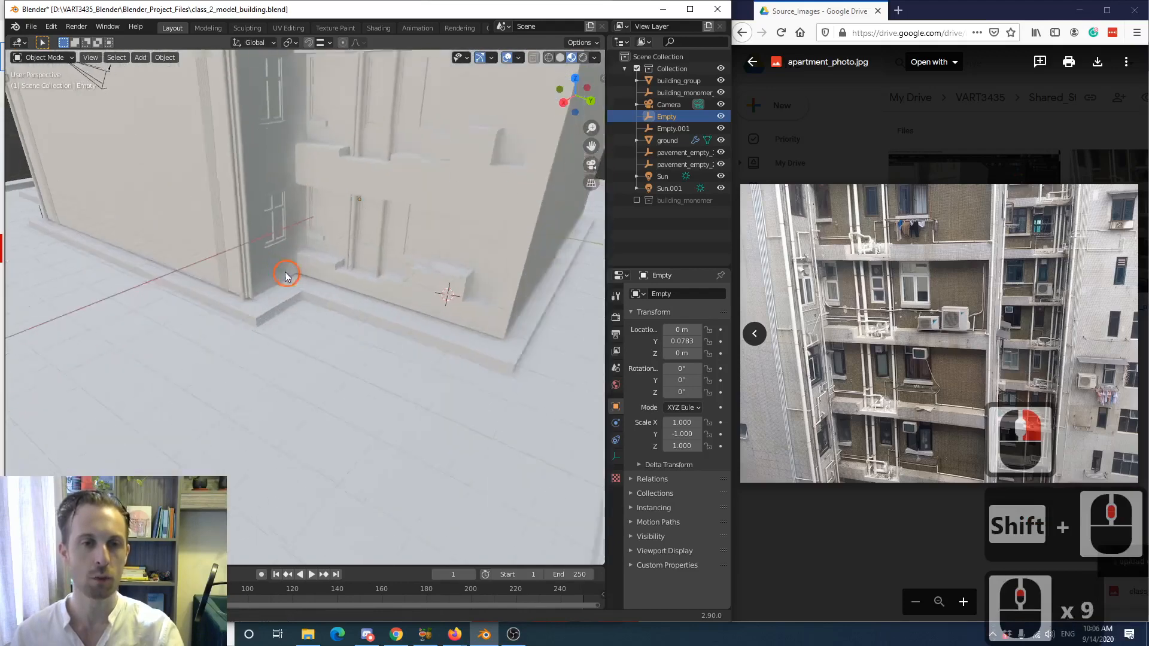
click(665, 81)
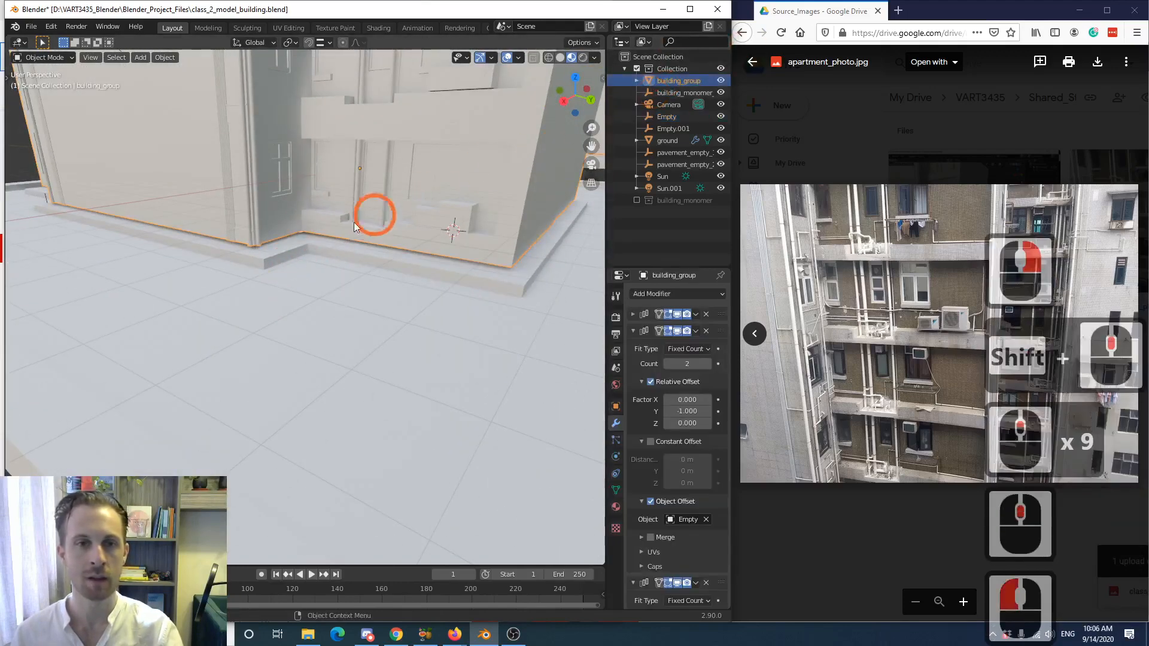
key(Tab)
shift+middle_drag(355, 209, 314, 246)
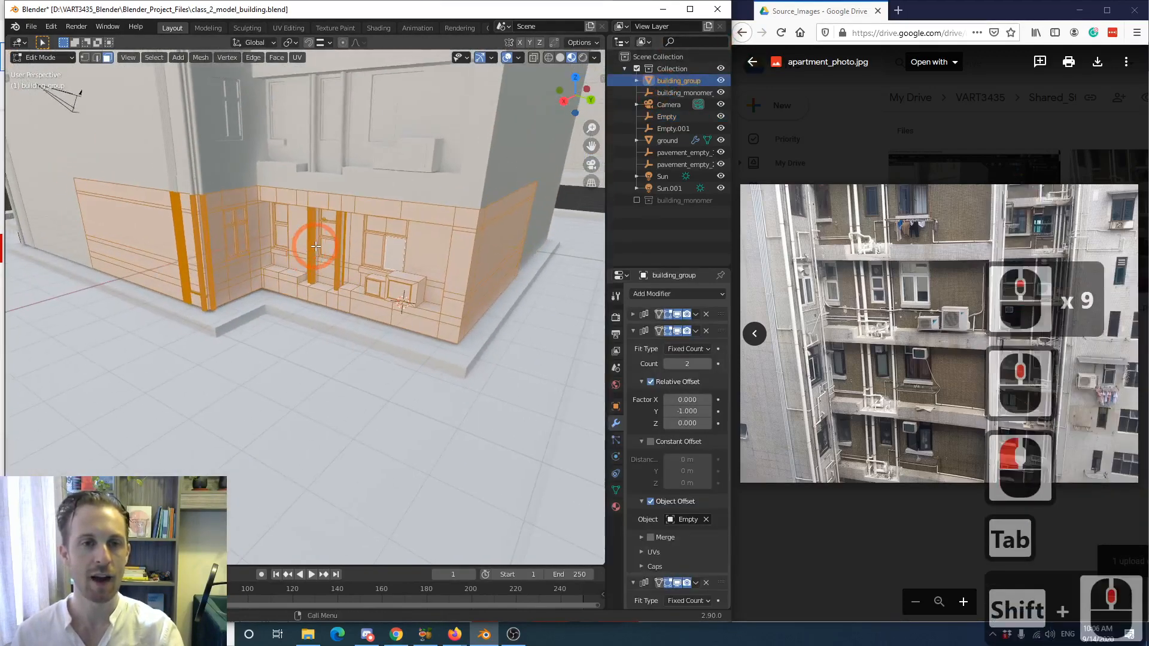
scroll(313, 246, up, 2)
scroll(313, 245, down, 3)
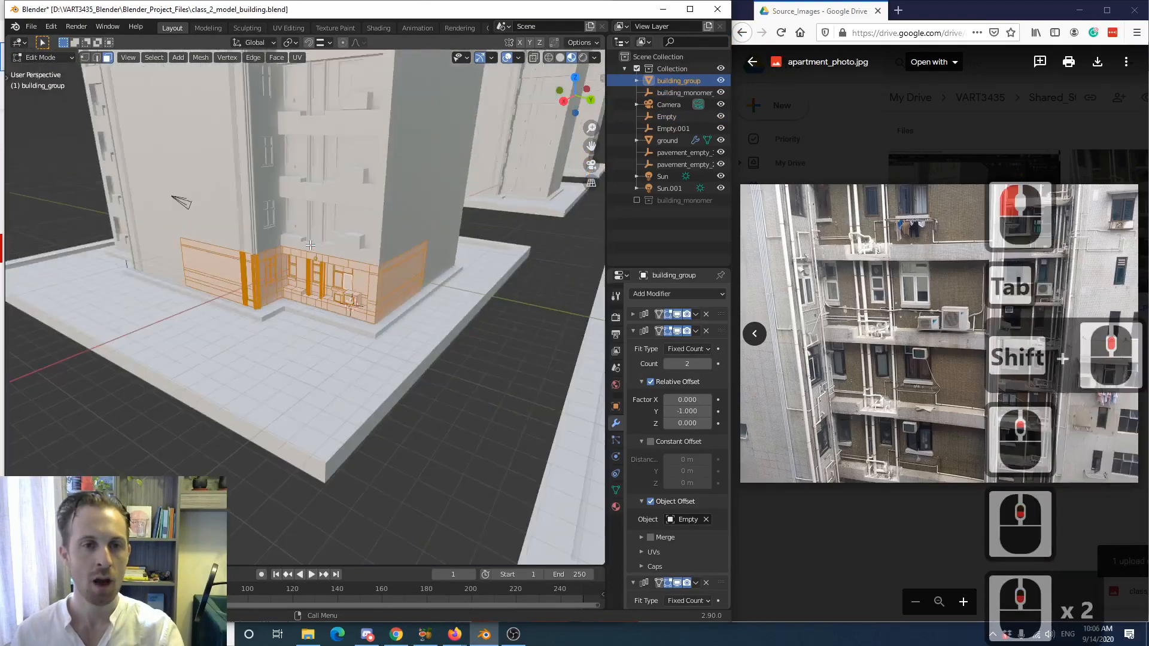
key(Tab)
- Save the changes to class_2_model_building.blend
scroll(309, 245, down, 3)
shift+middle_drag(245, 235, 266, 281)
scroll(235, 279, down, 4)
key(ctrl+s)
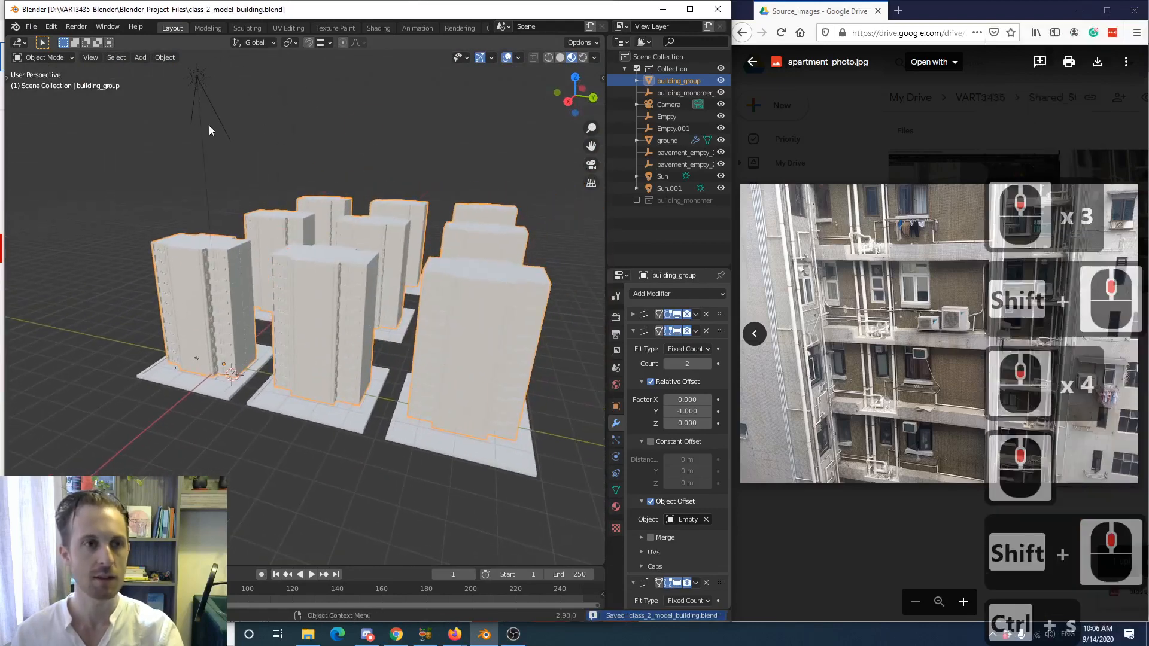
- Create a new General scene with the default cube ready for modelling
click(31, 26)
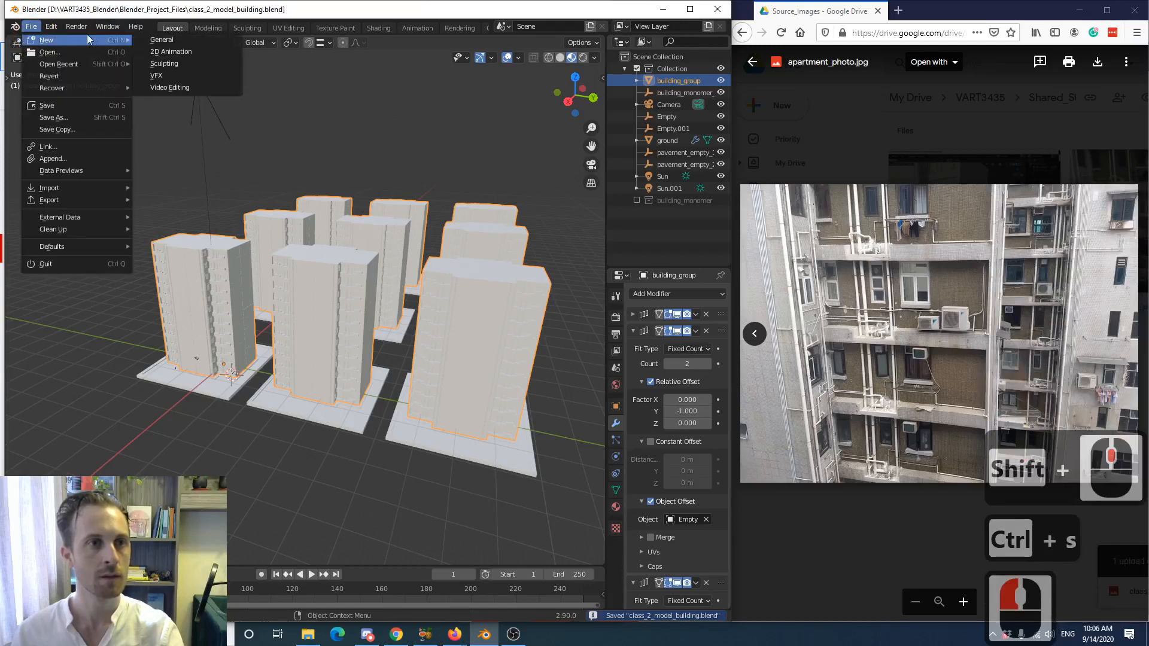
click(165, 38)
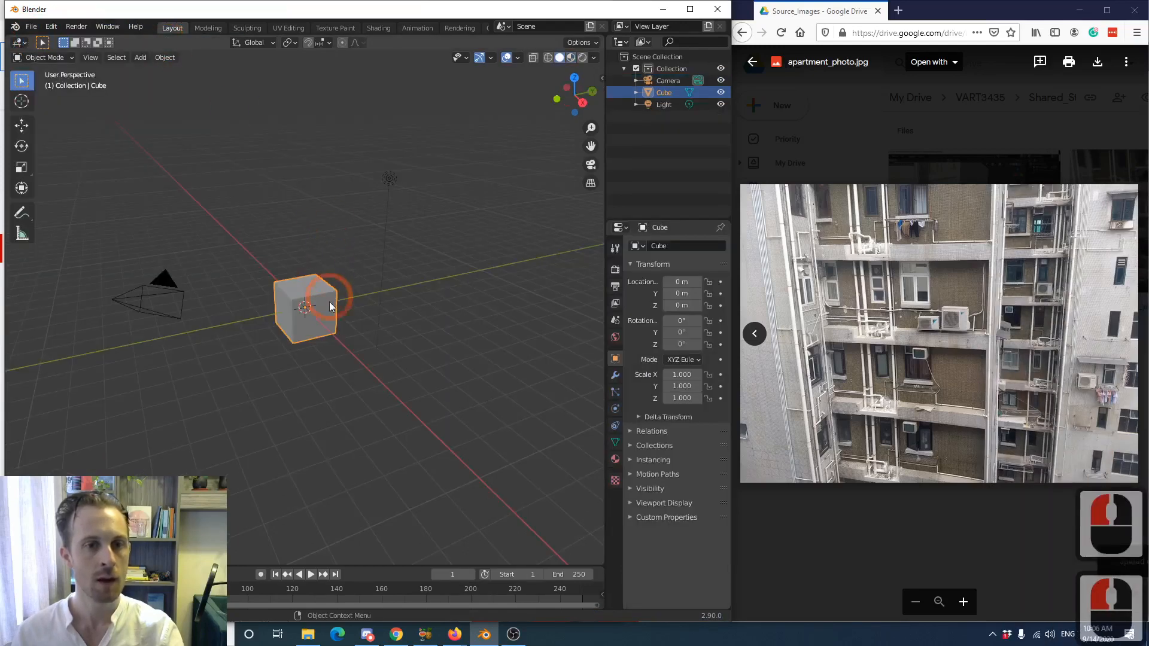
scroll(376, 335, up, 3)
mouse_move(371, 332)
middle_down()
mouse_move(358, 325)
mouse_move(371, 333)
middle_up()
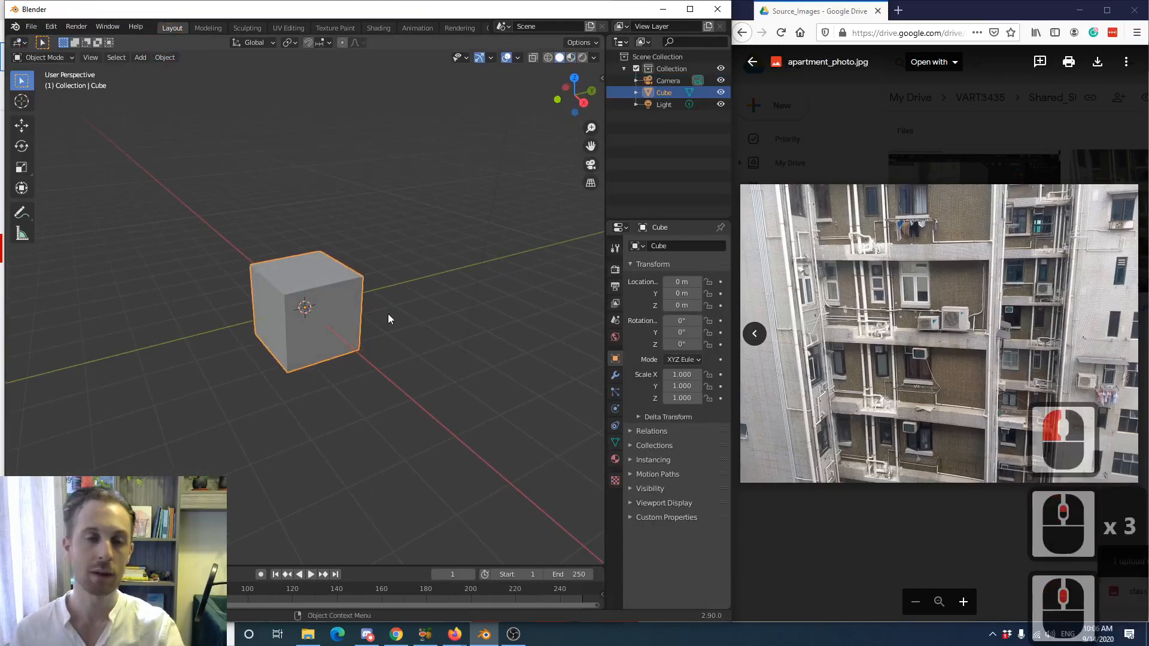
- Save the new scene as class_2_model_building_demonstration.blend in the Blender_Project_Files folder
scroll(390, 317, up, 2)
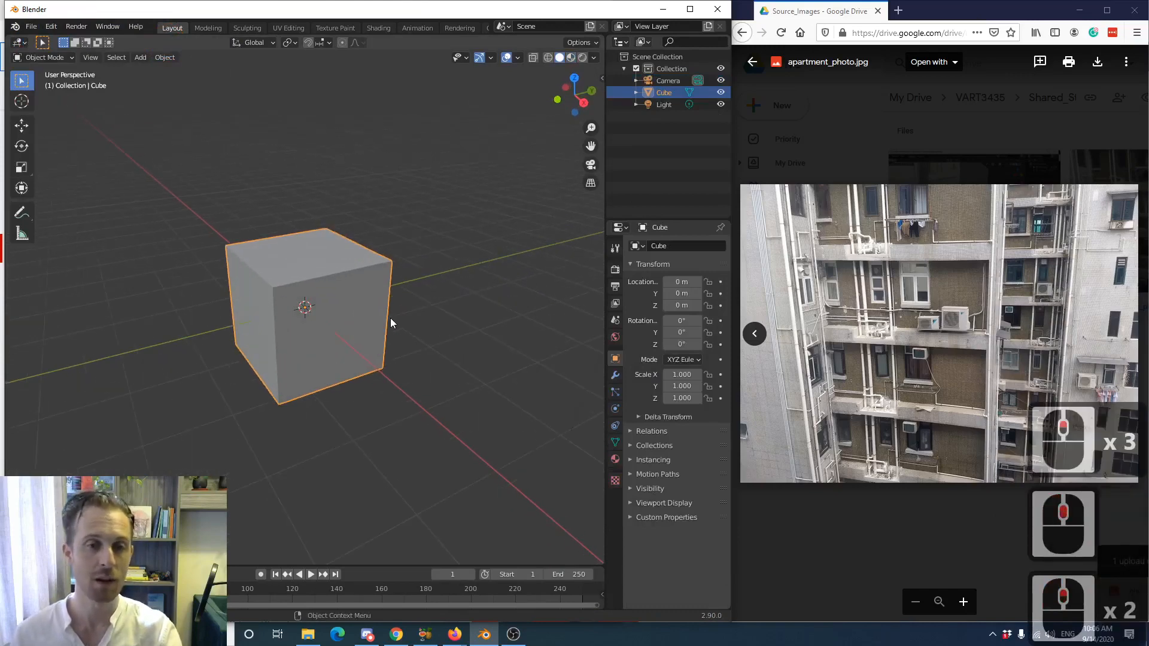
scroll(390, 317, down, 1)
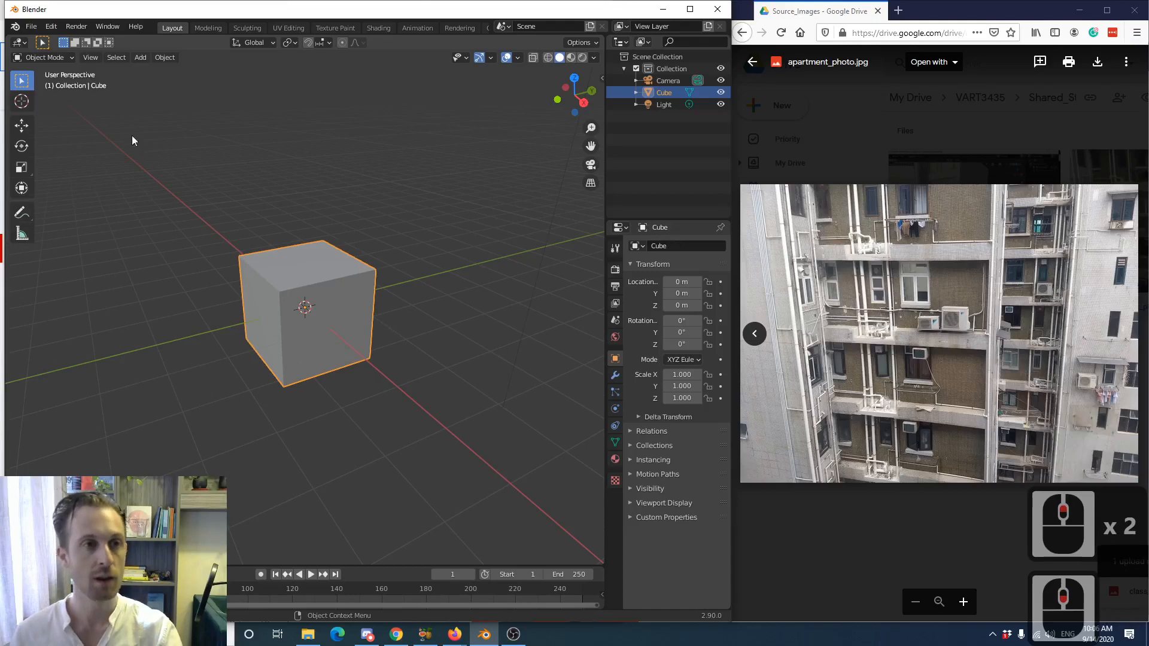
click(31, 26)
click(48, 117)
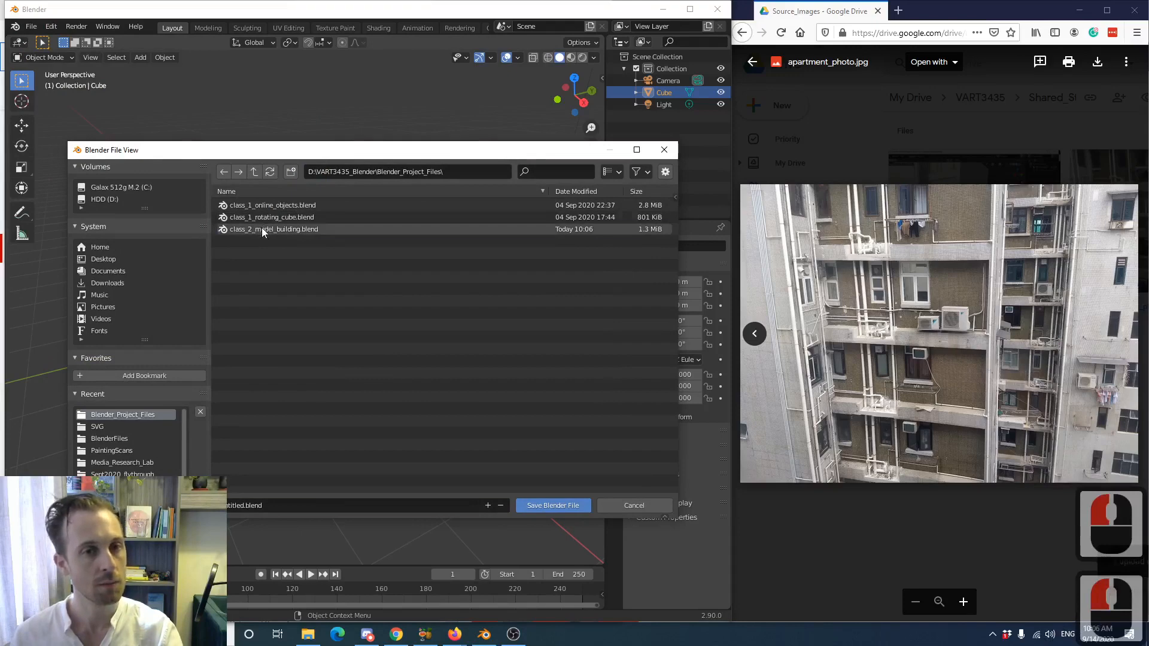
click(261, 228)
click(290, 506)
click(290, 506)
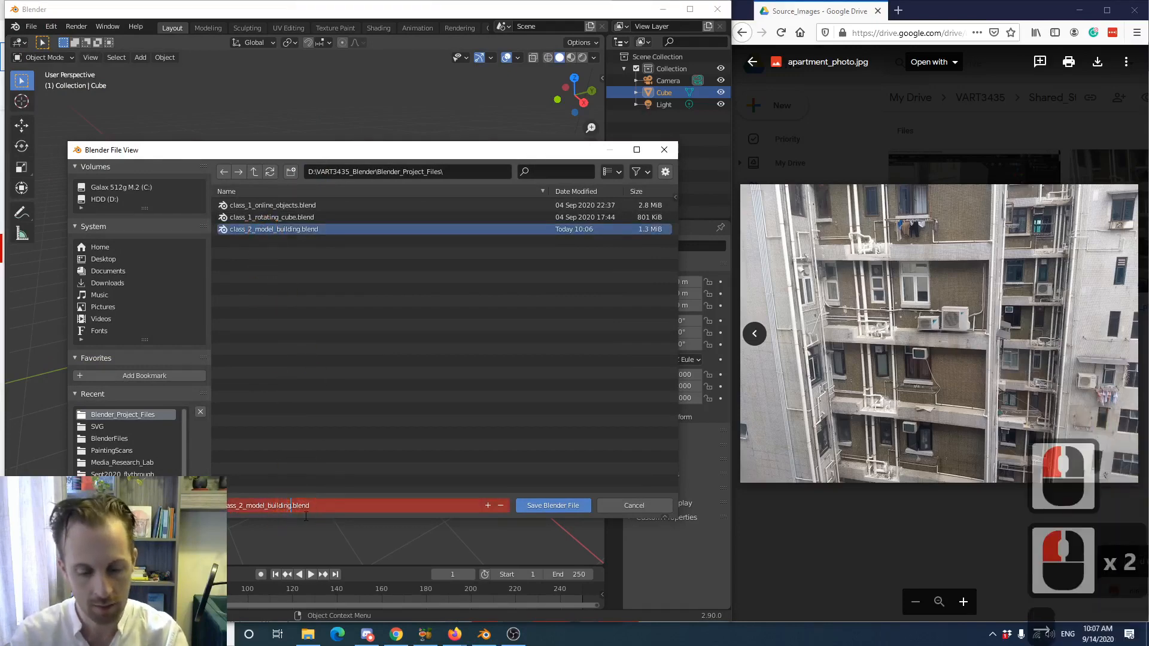
text(_demonstration)
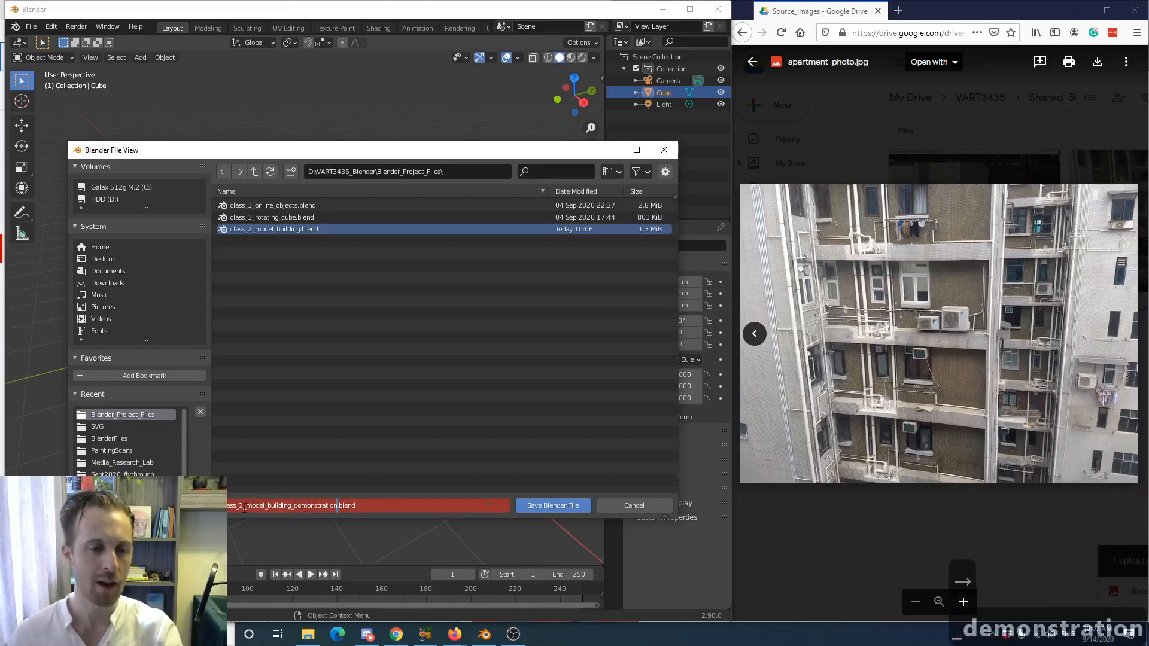
click(564, 505)
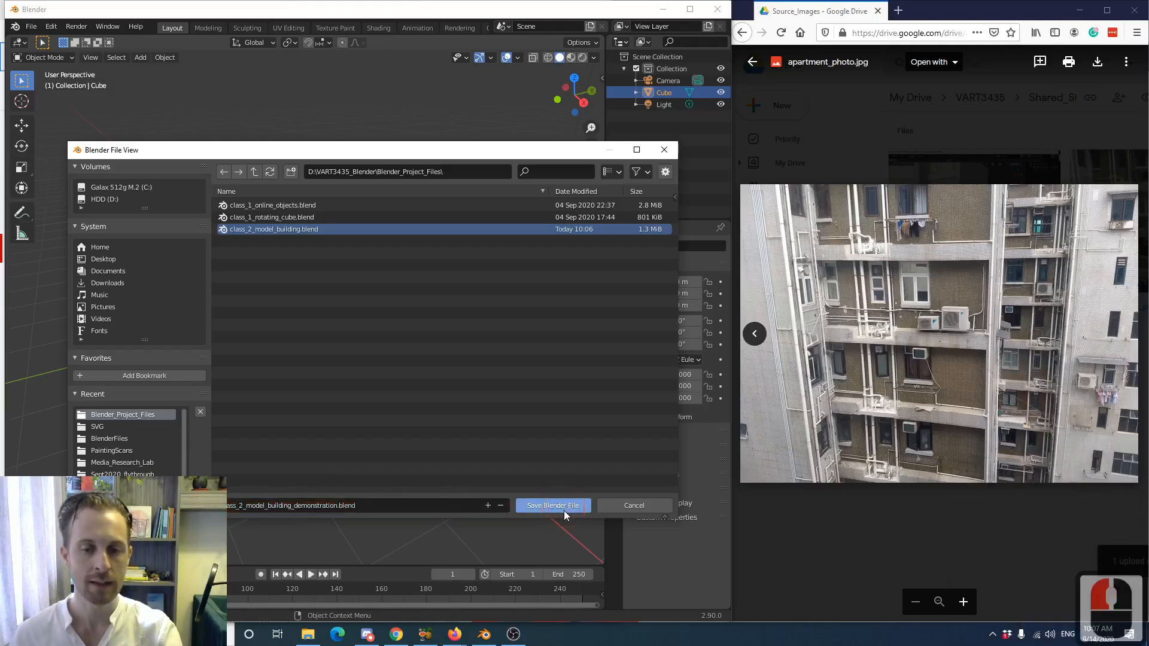
- Show the cube's transform and dimension values in the viewport sidebar
scroll(457, 384, down, 1)
middle_drag(457, 381, 437, 379)
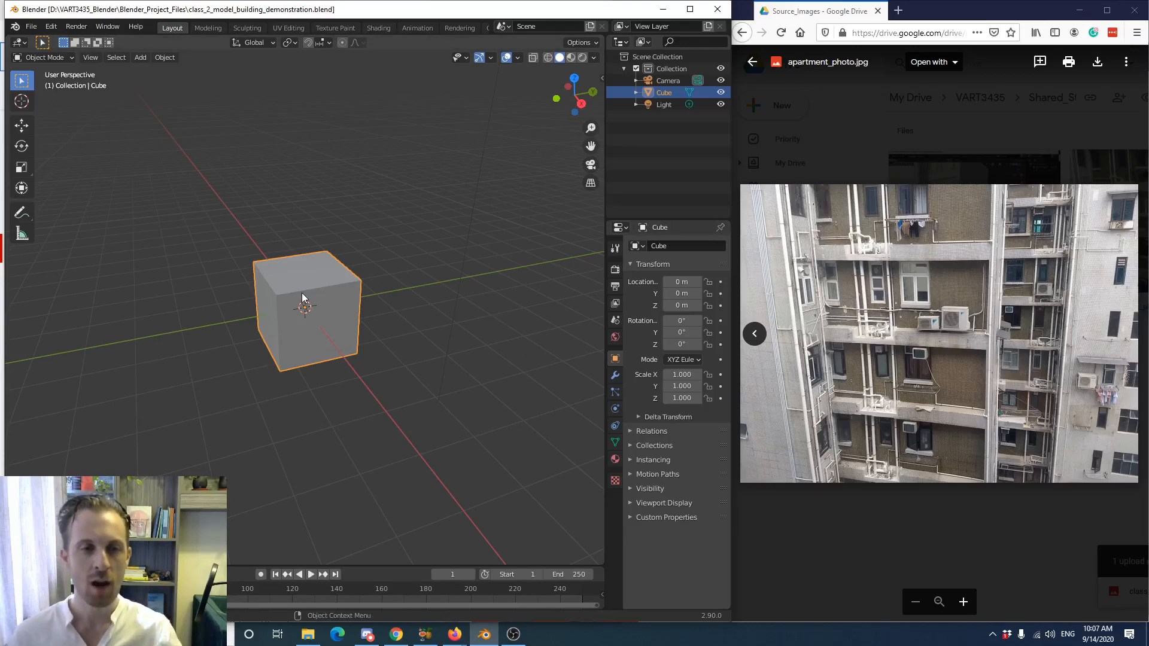
mouse_move(293, 290)
middle_down()
mouse_move(250, 285)
mouse_move(282, 297)
middle_up()
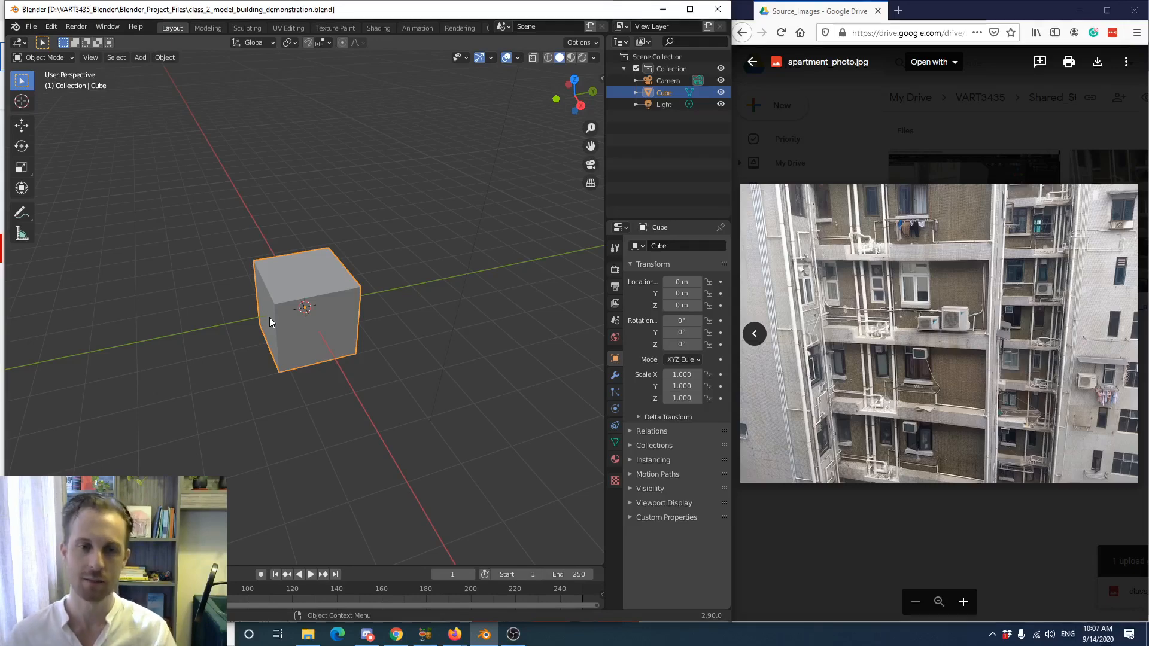
middle_drag(229, 301, 312, 277)
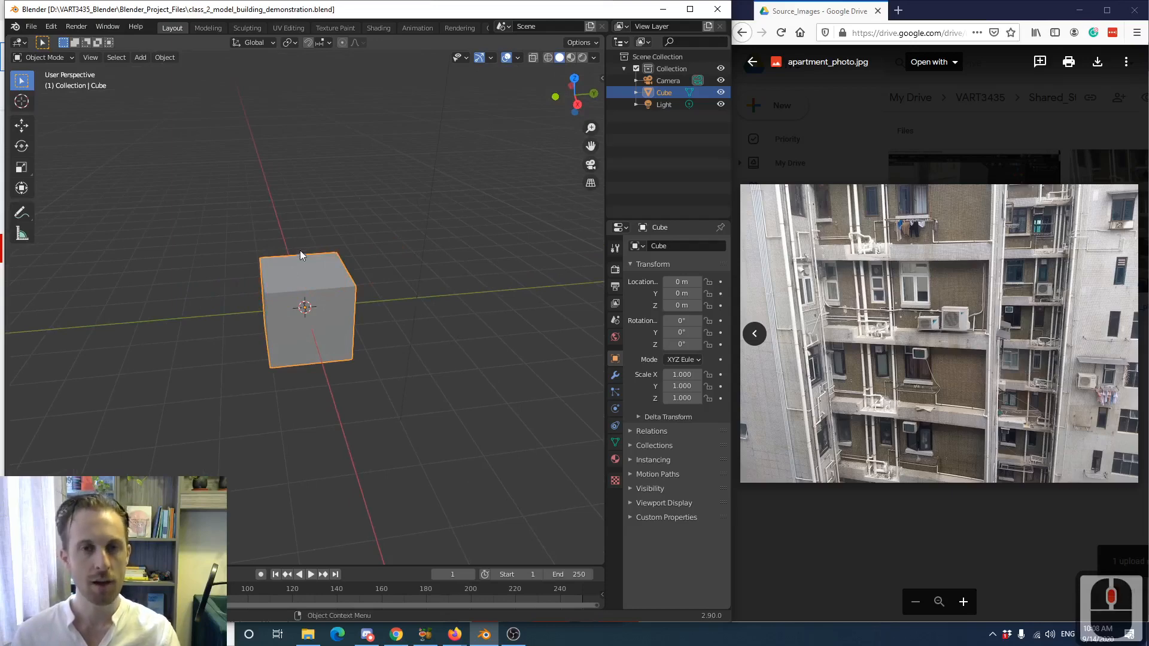
key(n)
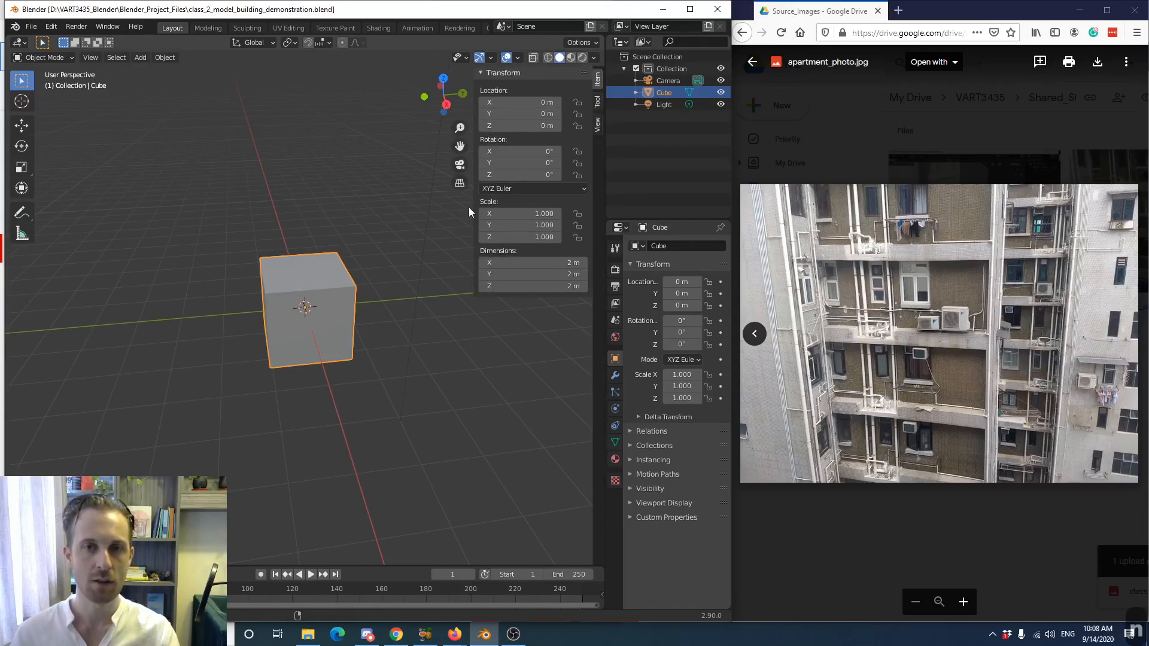
key(n)
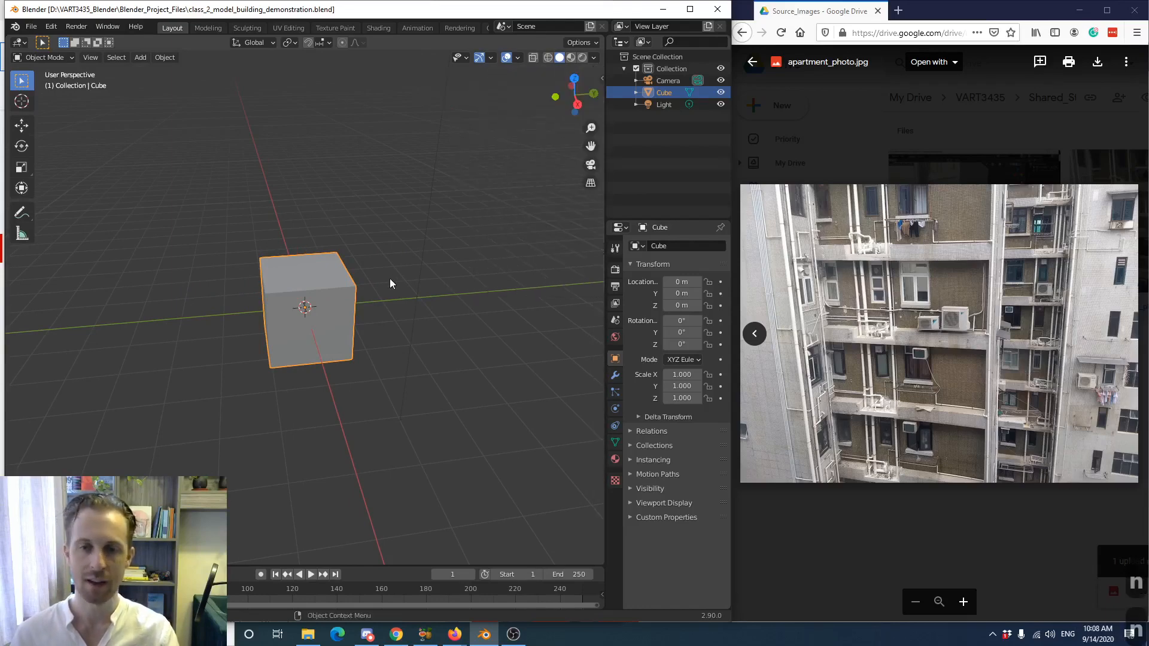
key(n)
key(n)
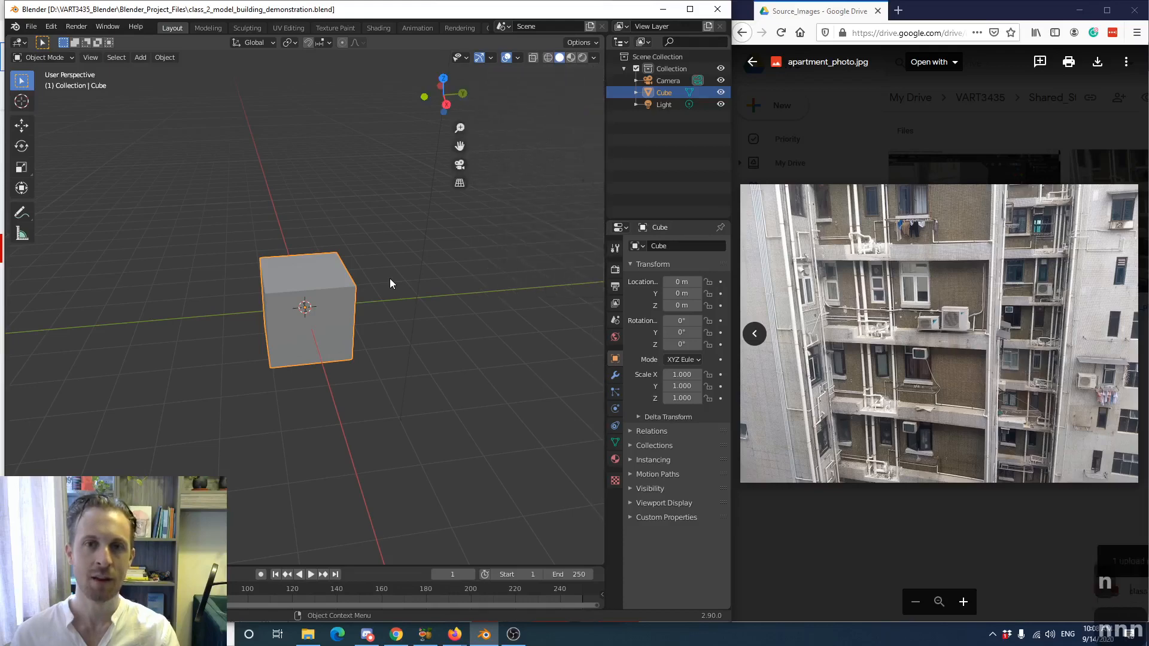
key(n)
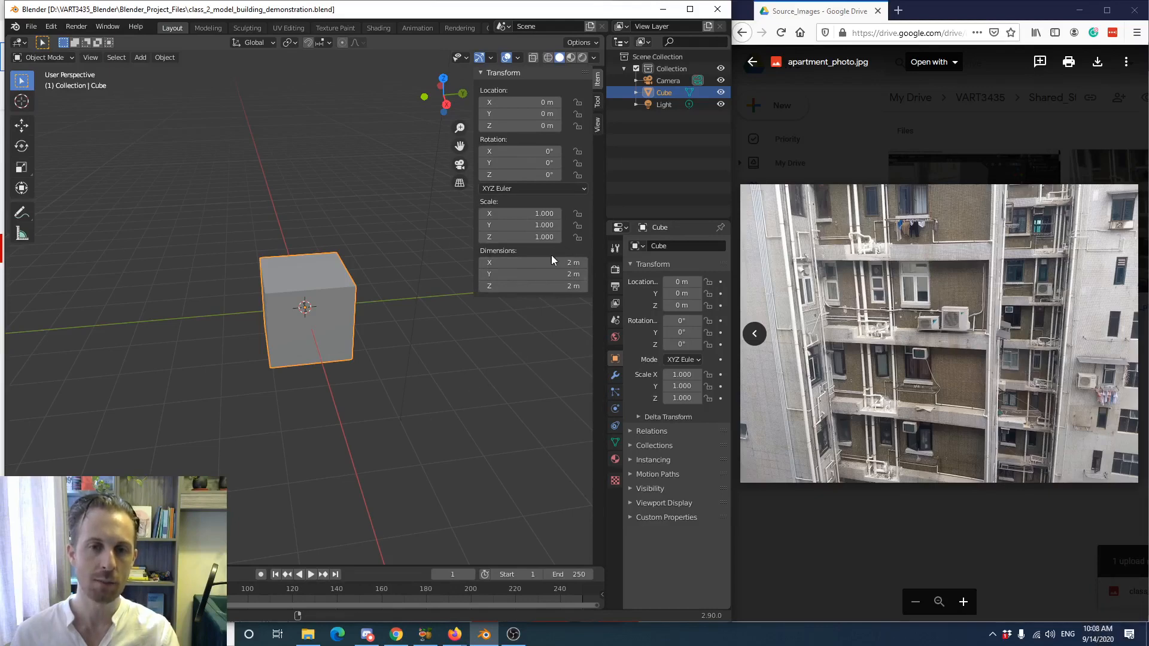
- Inspect the transform values of the scene's light and camera, and reselect the cube
click(440, 363)
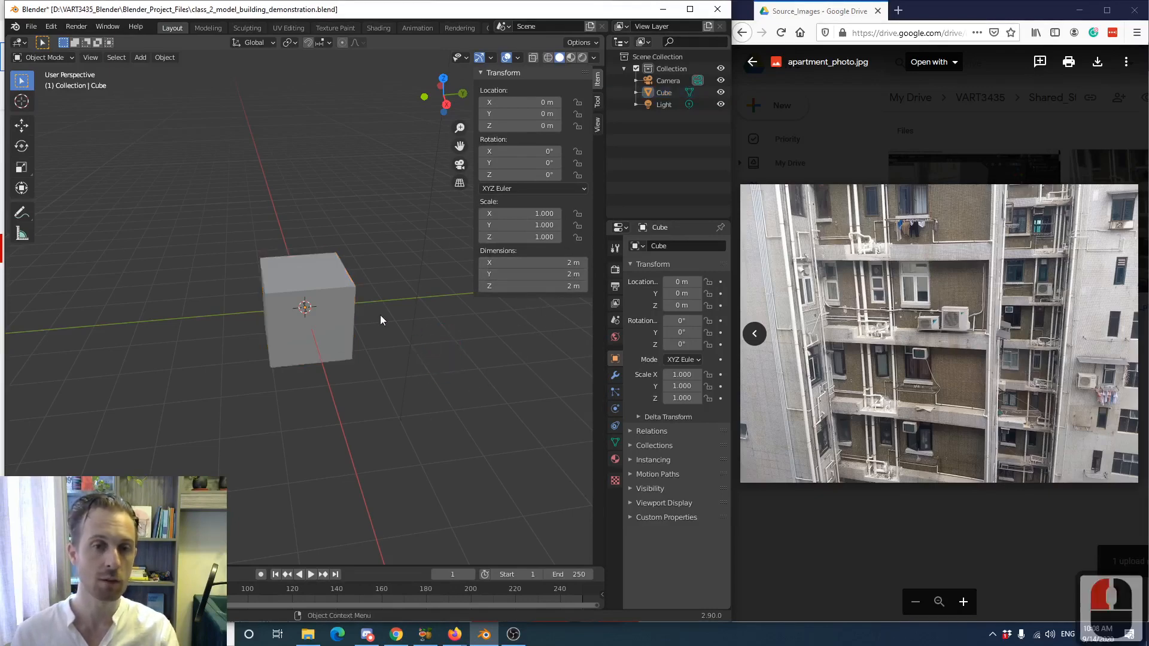
click(330, 307)
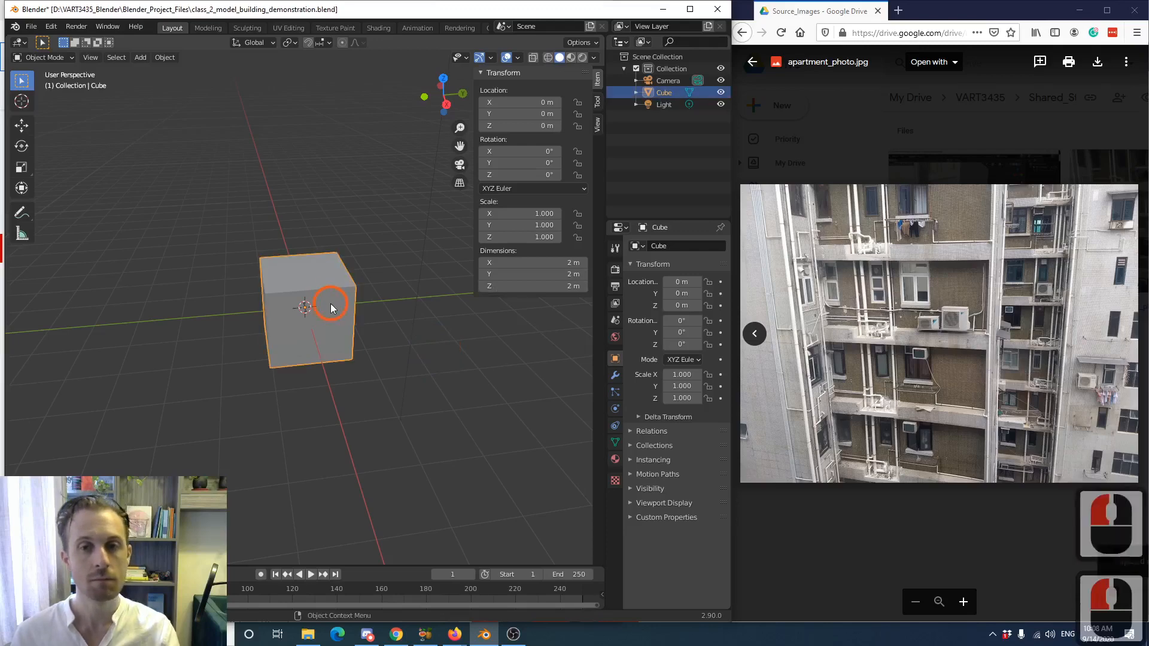
click(421, 332)
click(670, 101)
click(664, 80)
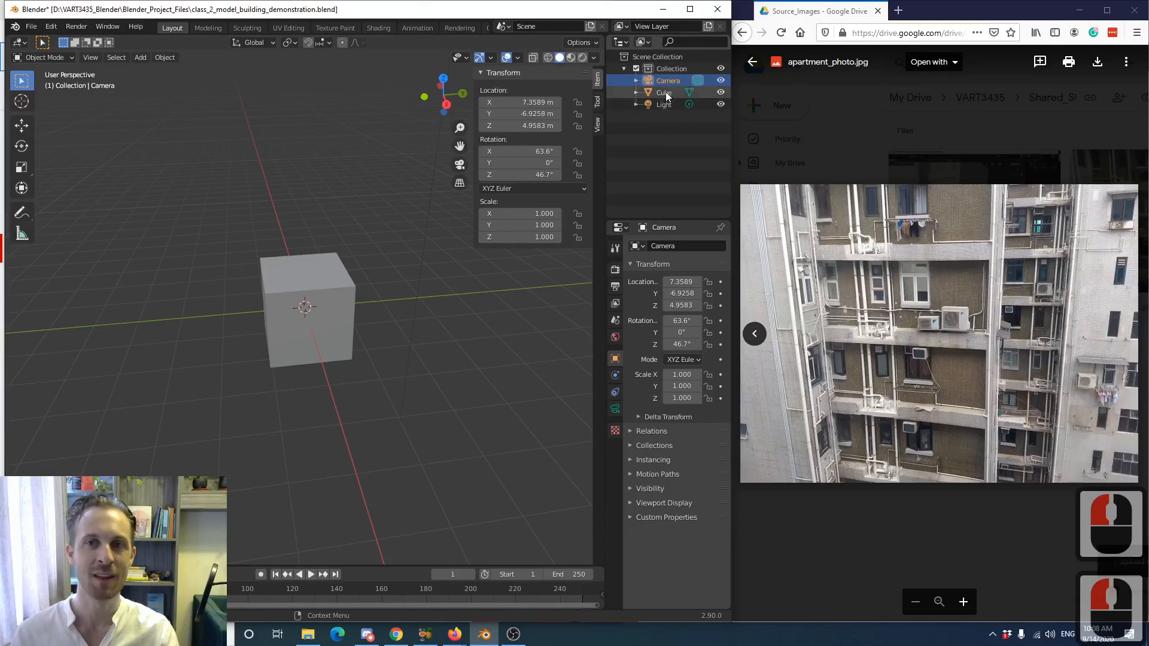
click(666, 92)
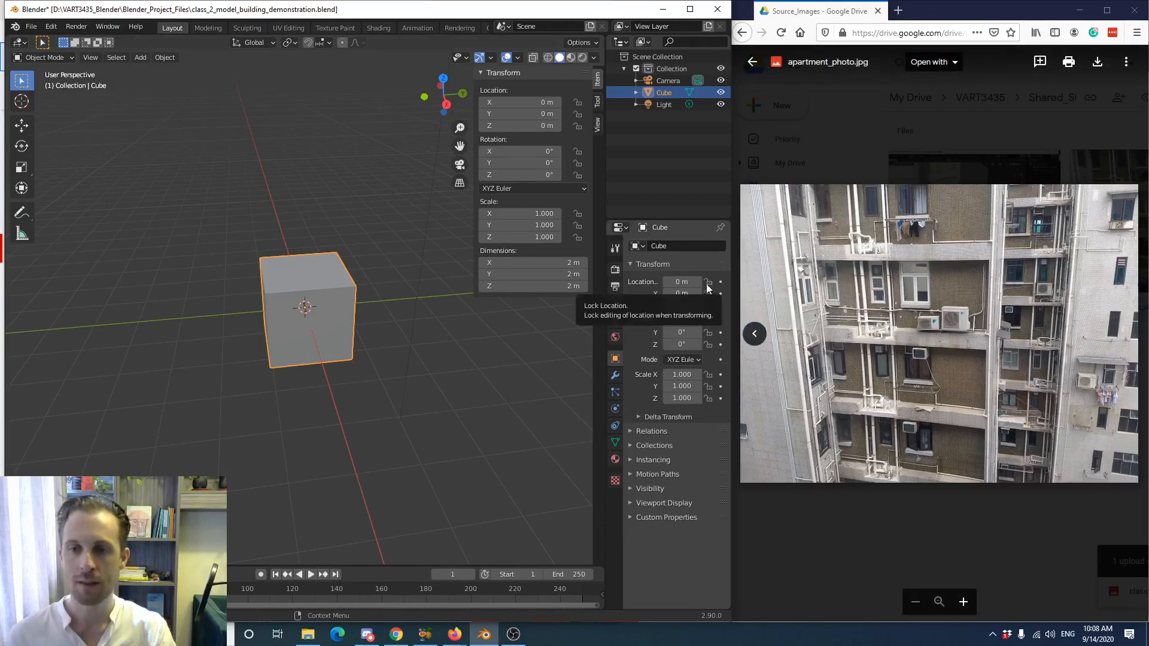
- Set the cube's X, Y and Z dimensions all to 3.5 m
drag(538, 264, 538, 280)
text(3.5)
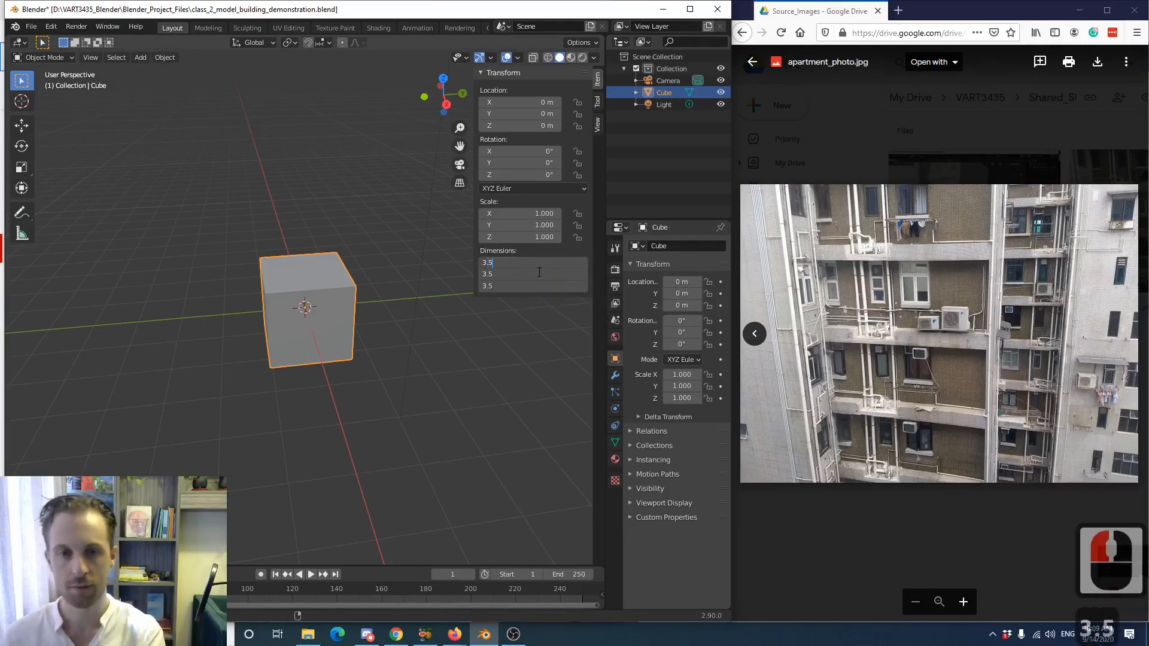
key(Return)
mouse_move(368, 295)
middle_down()
mouse_move(353, 281)
mouse_move(381, 278)
mouse_move(366, 280)
middle_up()
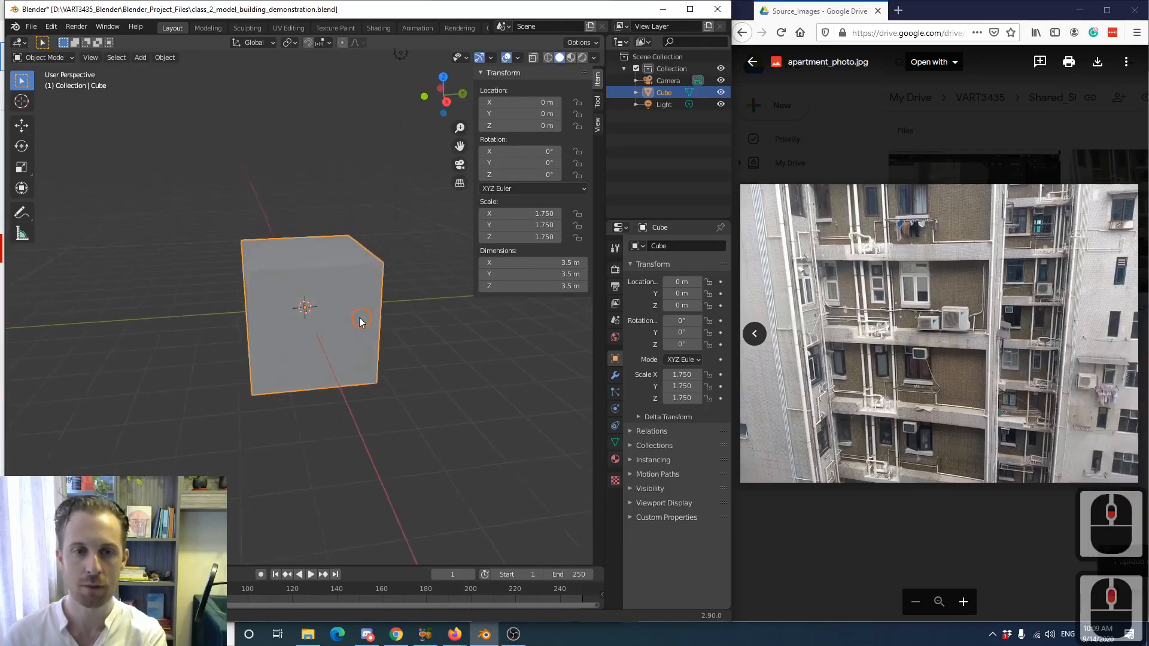
middle_drag(319, 340, 343, 313)
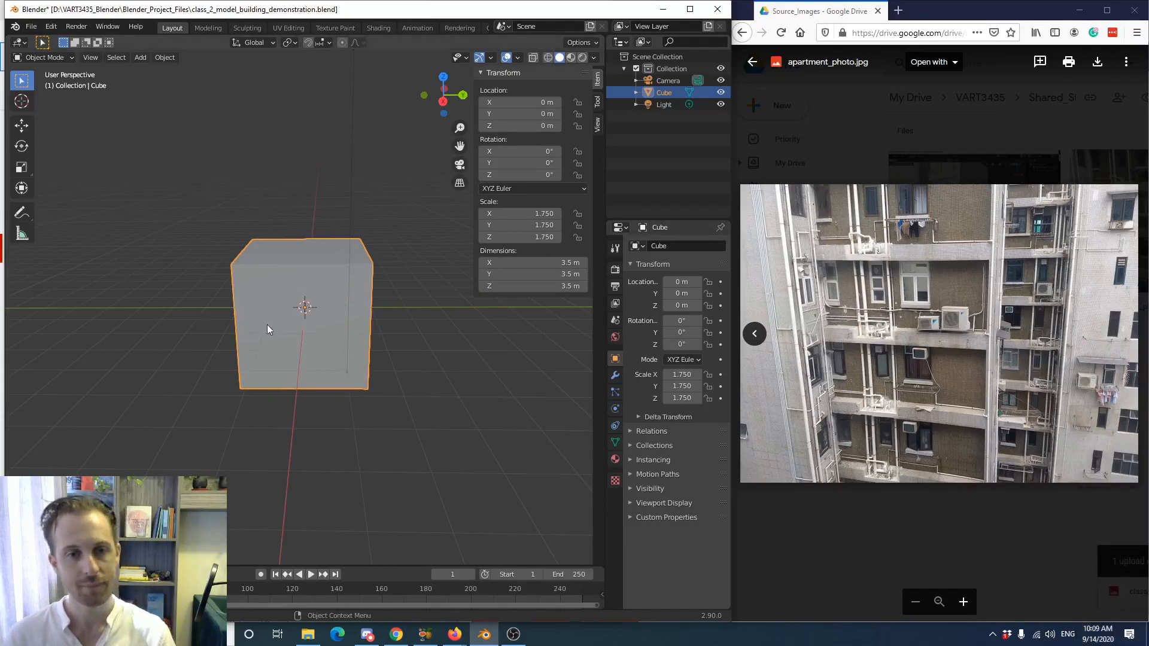
mouse_move(266, 324)
middle_down()
mouse_move(265, 315)
mouse_move(257, 324)
middle_up()
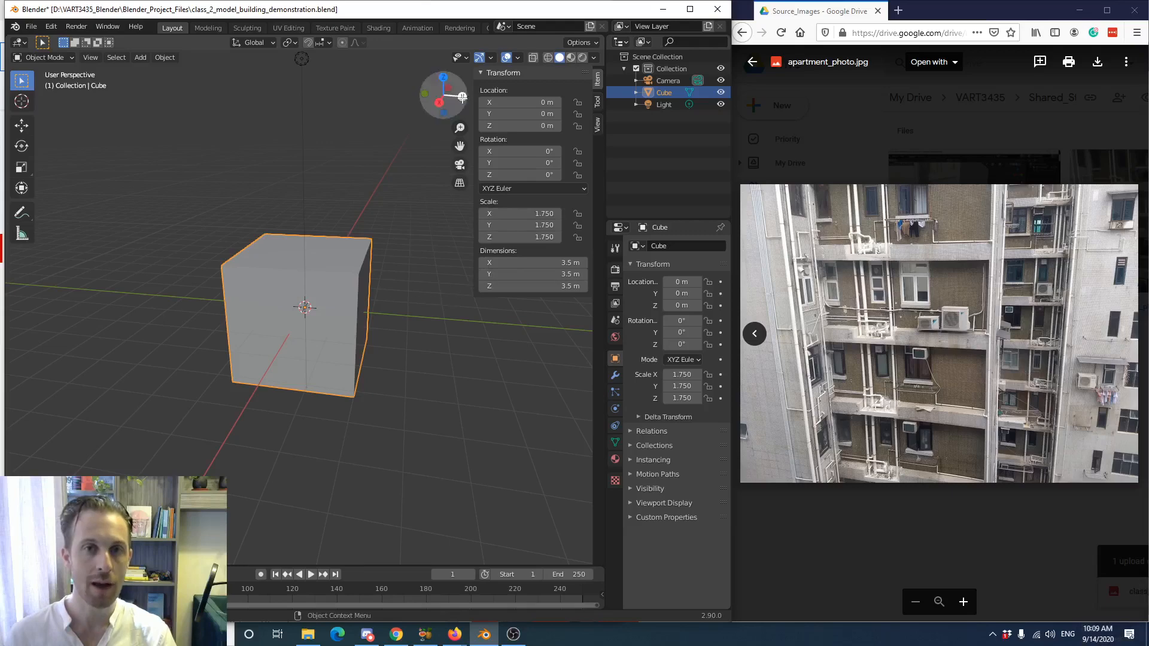
- Try widening the cube's Y dimension to 5.9 m and scaling it along Y to about 7.79 m, and undo both changes
click(520, 274)
drag(521, 274, 593, 274)
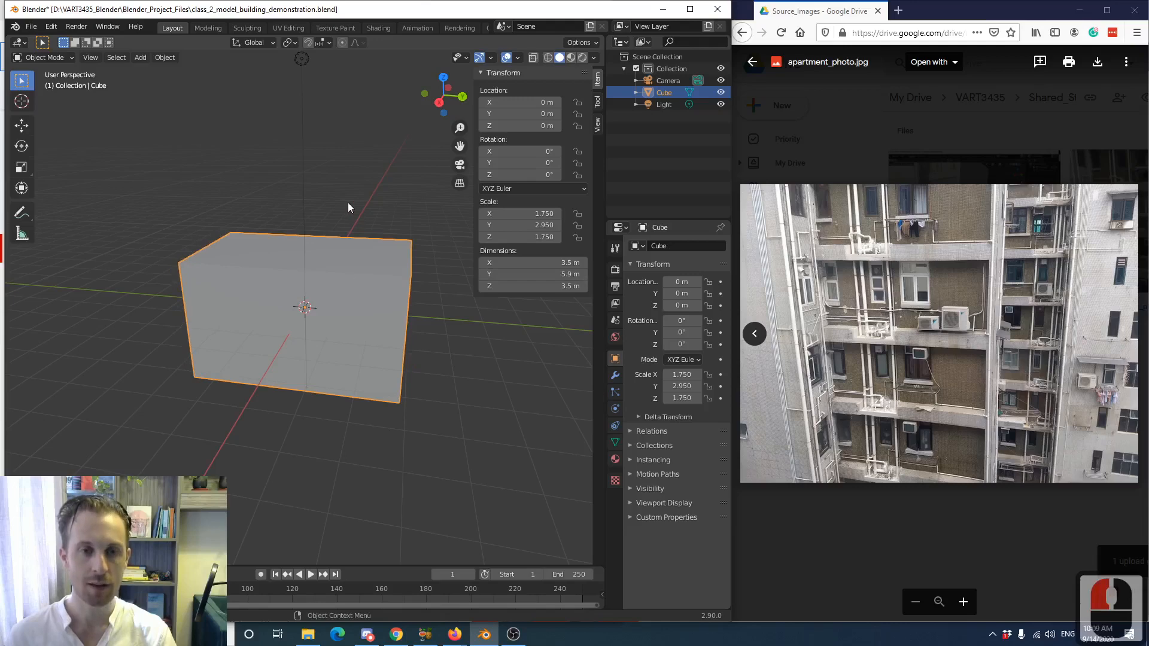
key(s)
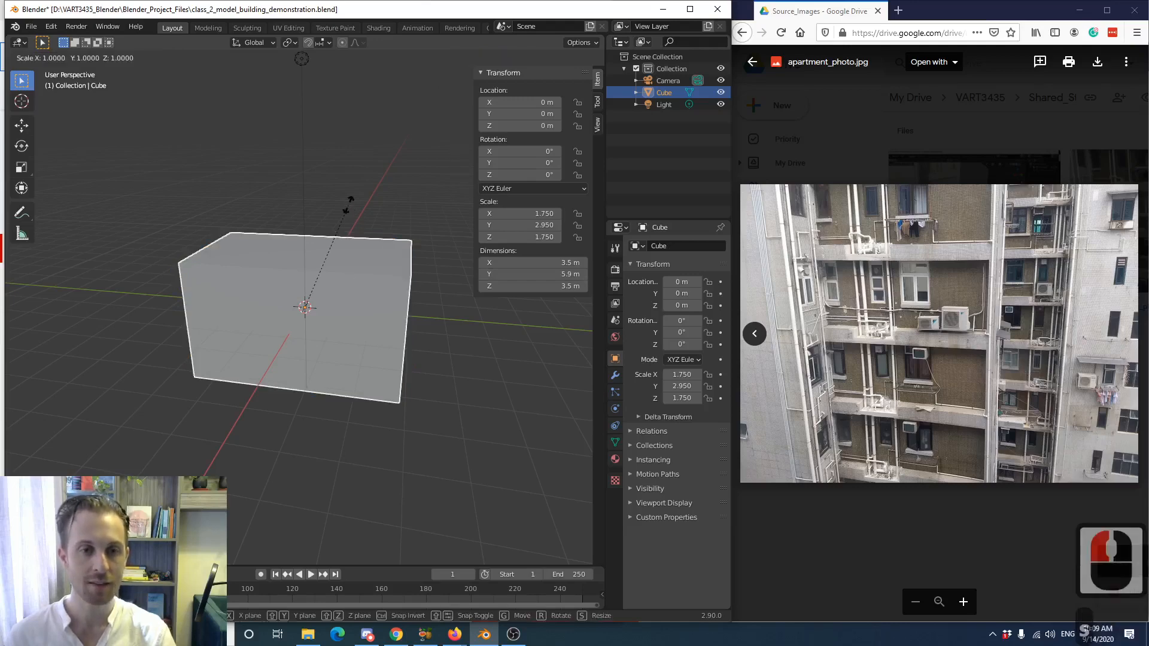
key(y)
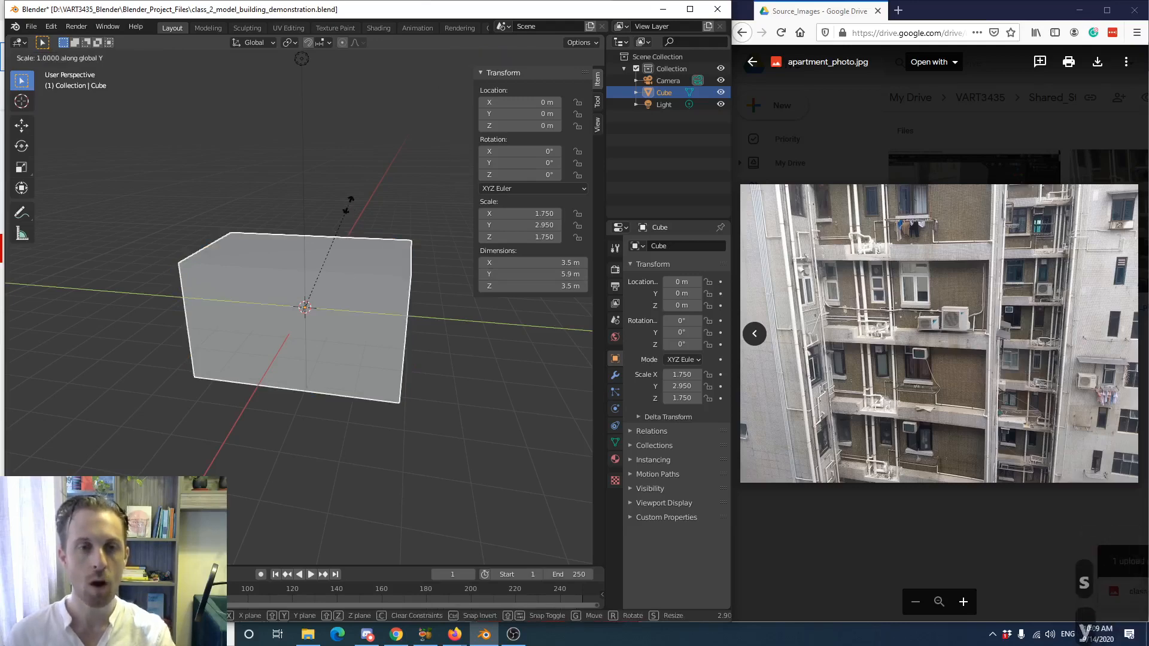
click(410, 209)
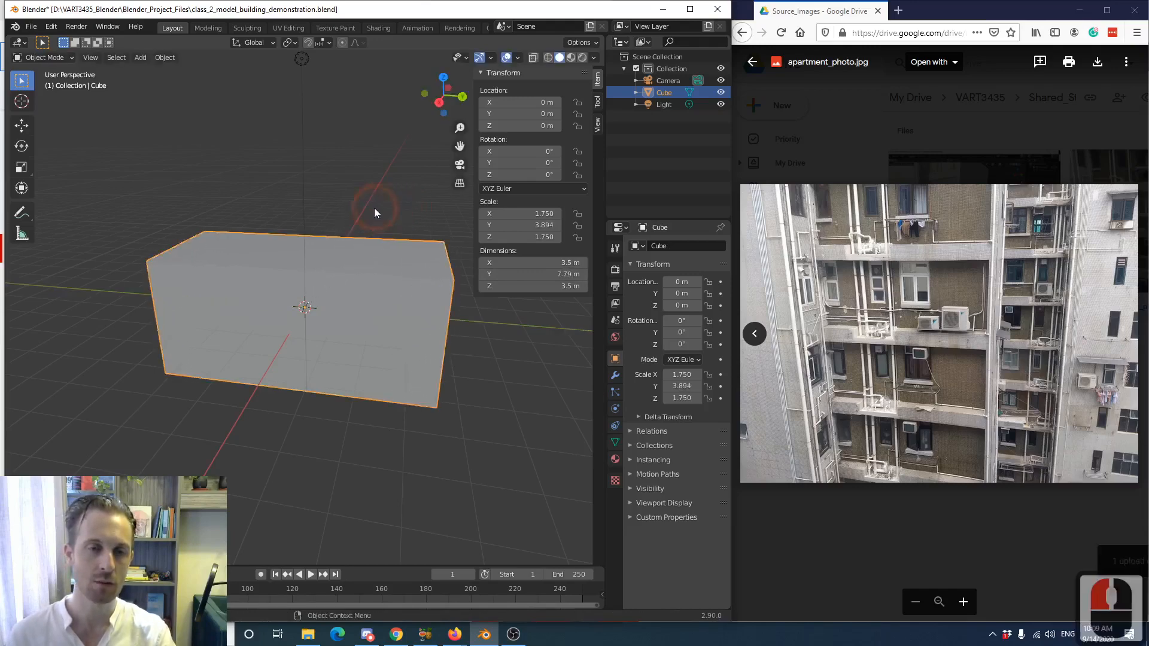
middle_drag(375, 207, 375, 210)
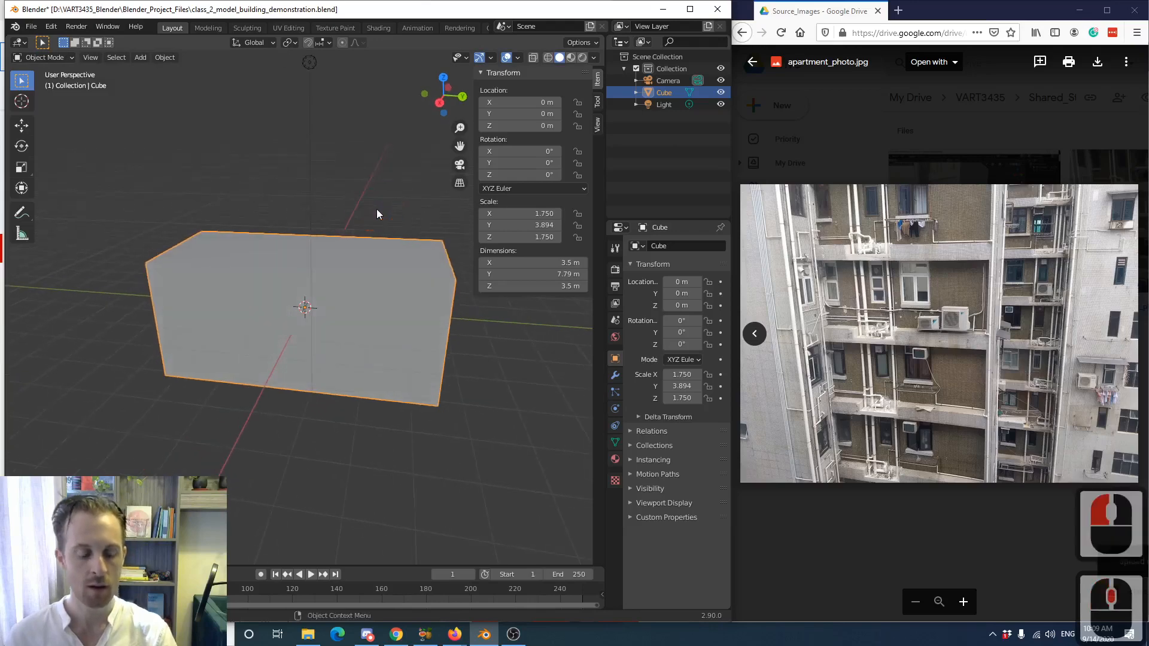
key(ctrl+z)
key(ctrl+z)
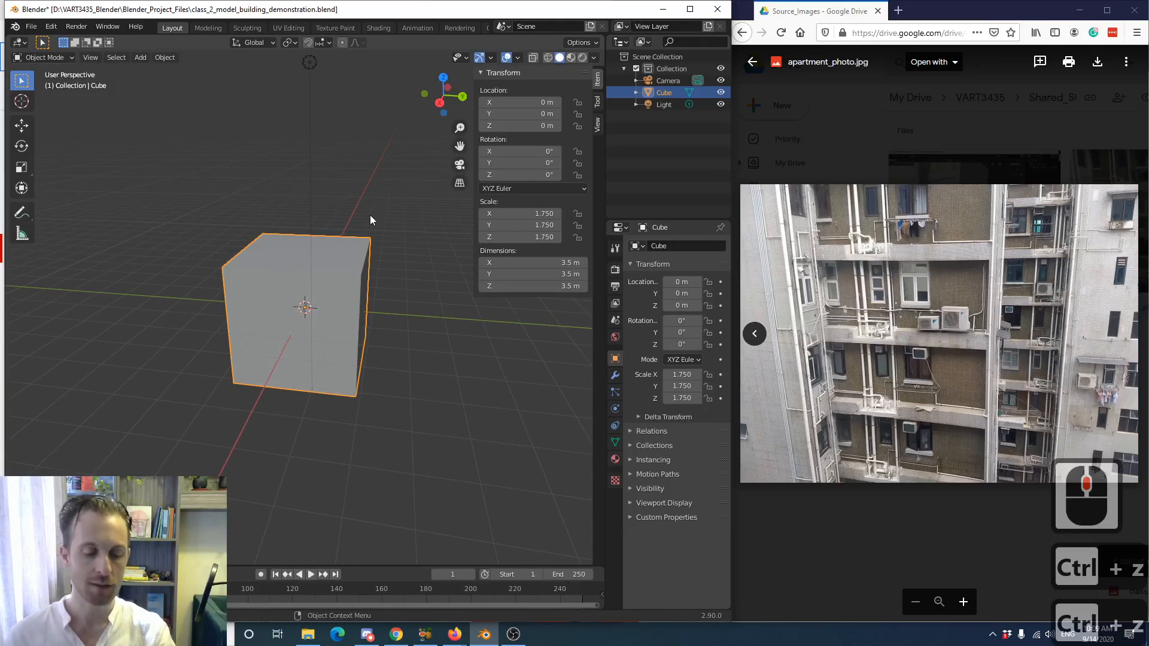
key(s)
key(y)
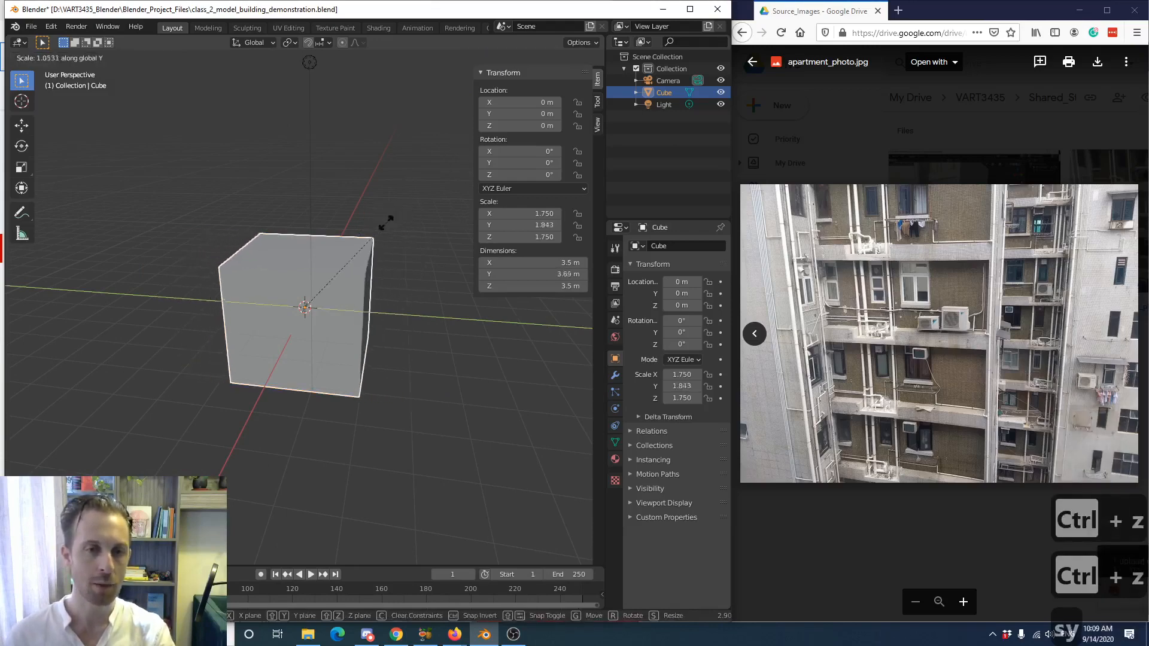
right_click(458, 224)
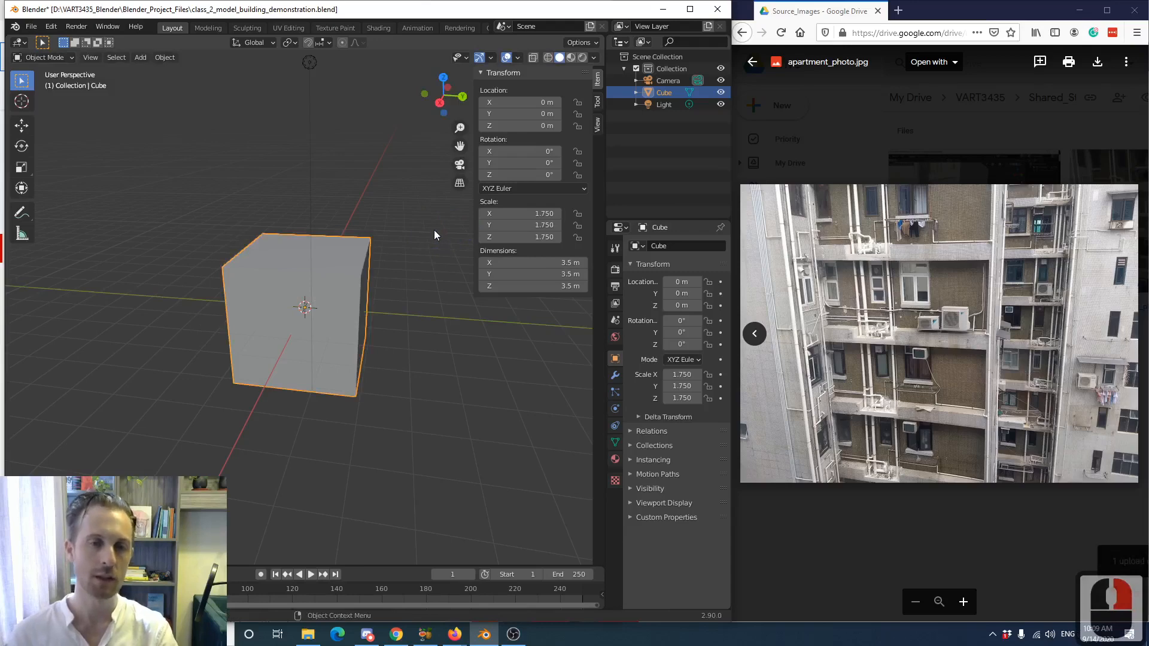
key(s)
key(y)
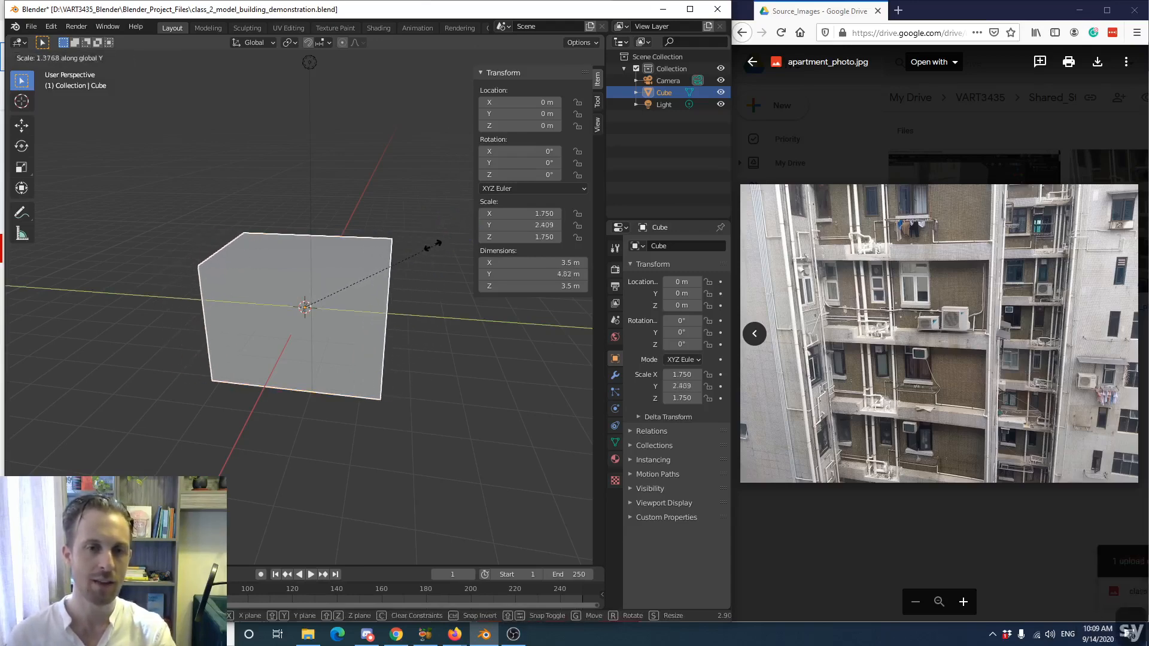
right_click(492, 364)
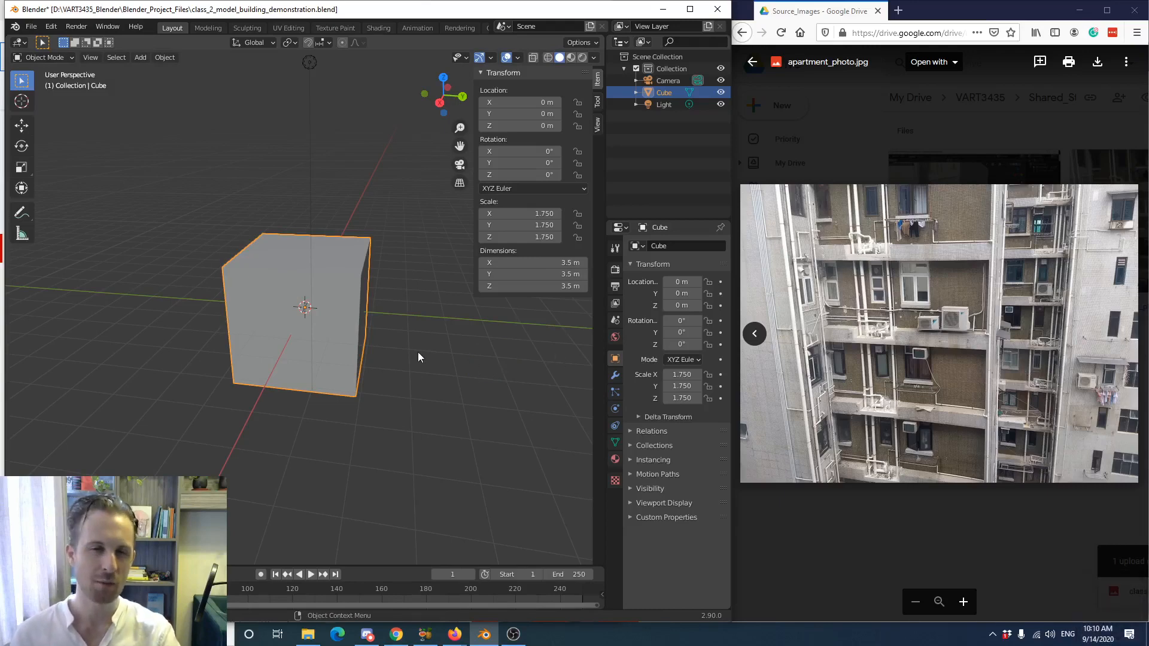
- Scale the cube along the global Y axis to a width of about 7.15 m
middle_drag(418, 353, 418, 353)
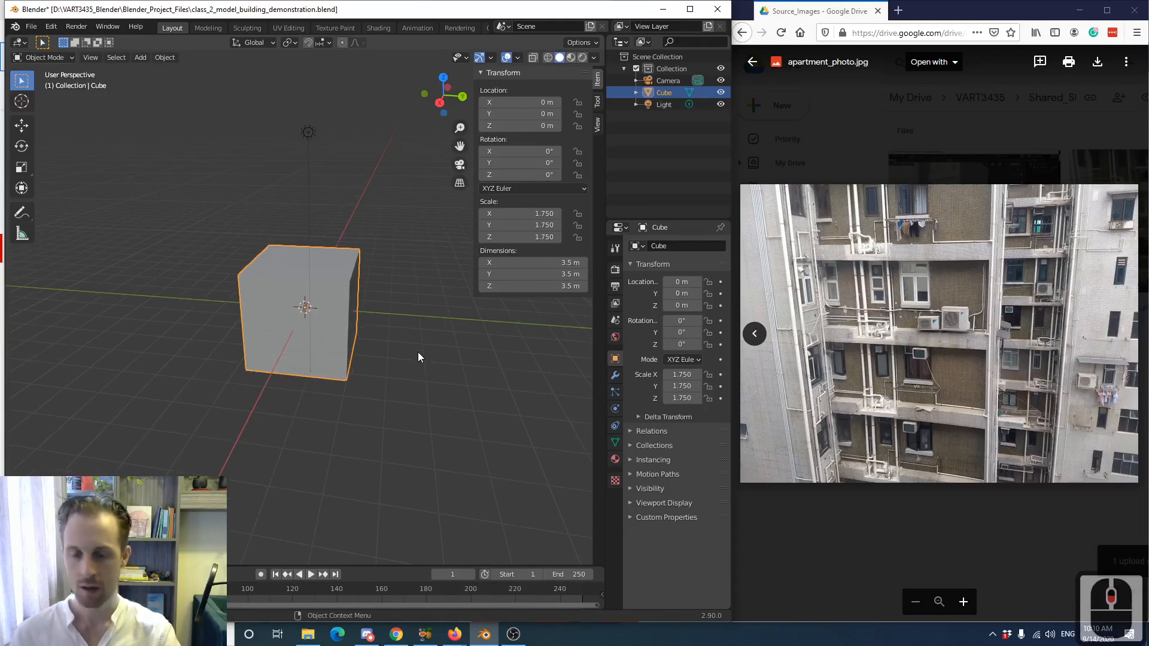
key(s)
key(y)
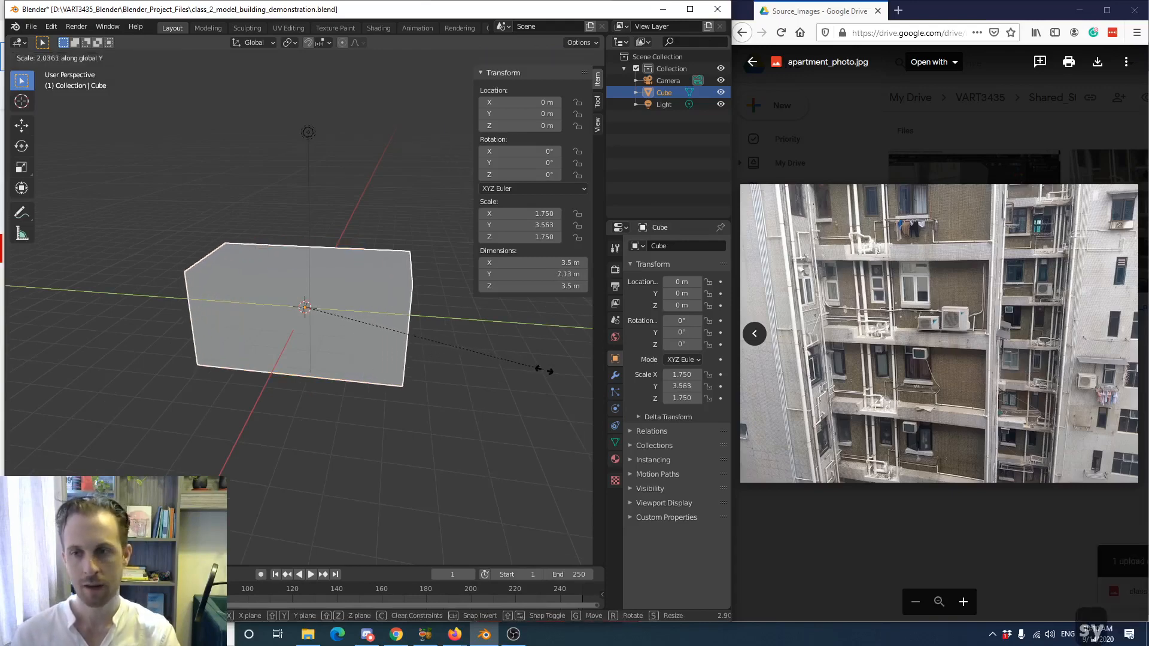
click(544, 373)
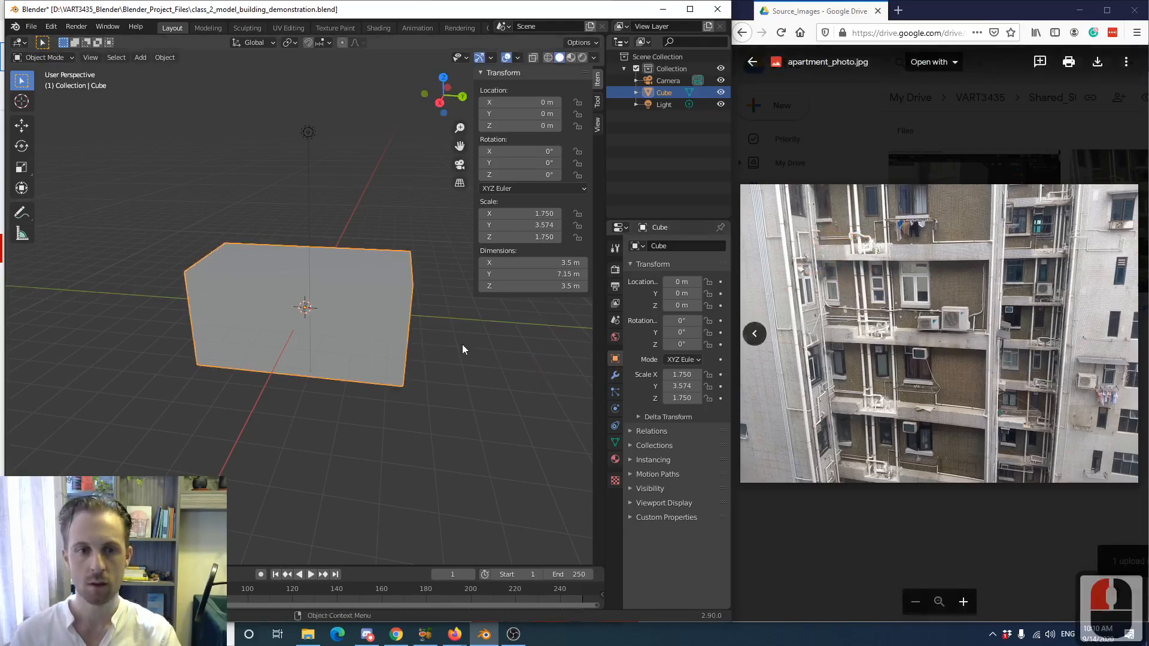
middle_drag(461, 350, 367, 257)
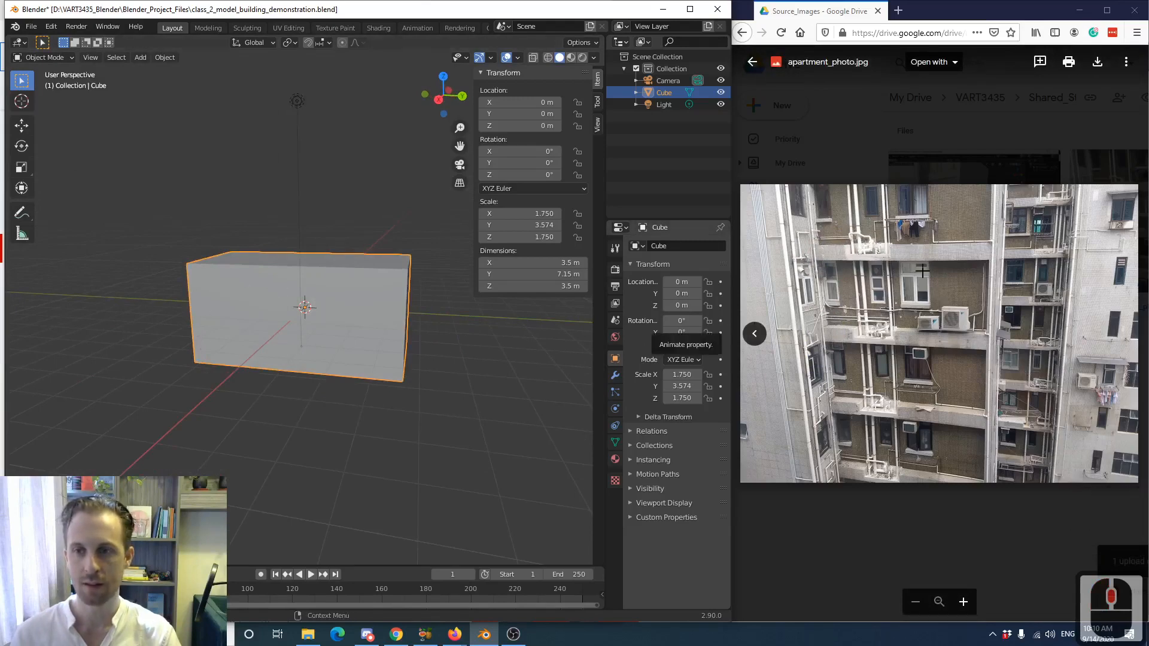
- Switch the cube to Edit Mode and return it to Object Mode
mouse_move(380, 350)
middle_down()
mouse_move(357, 337)
mouse_move(376, 354)
middle_up()
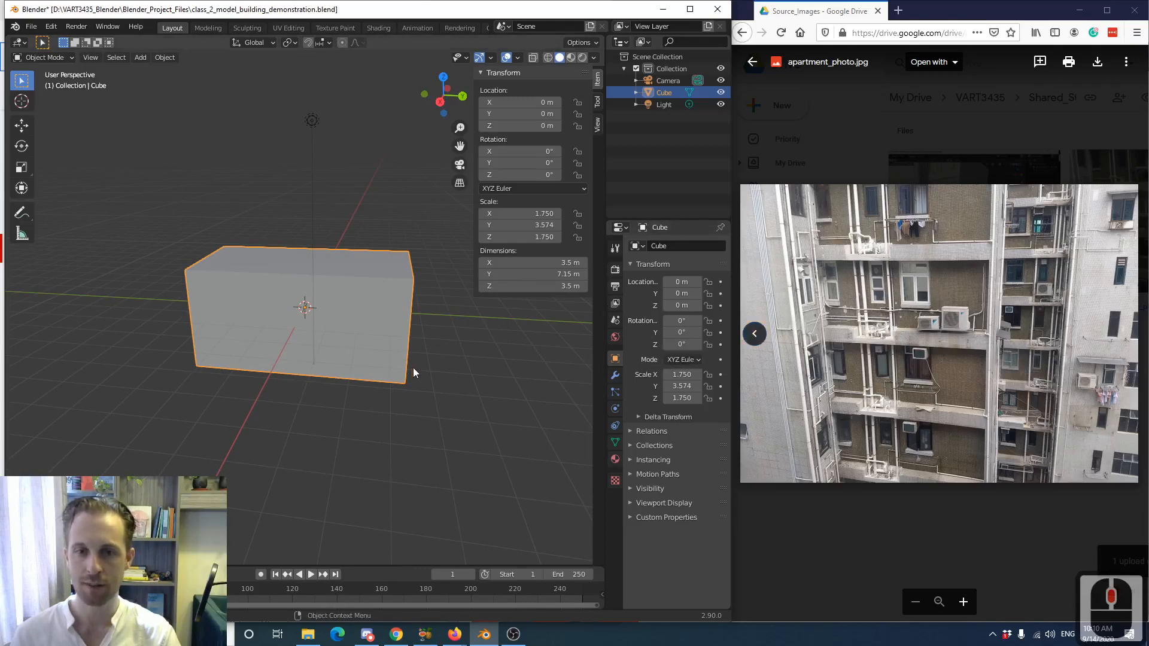
mouse_move(389, 354)
middle_down()
mouse_move(407, 358)
mouse_move(398, 354)
middle_up()
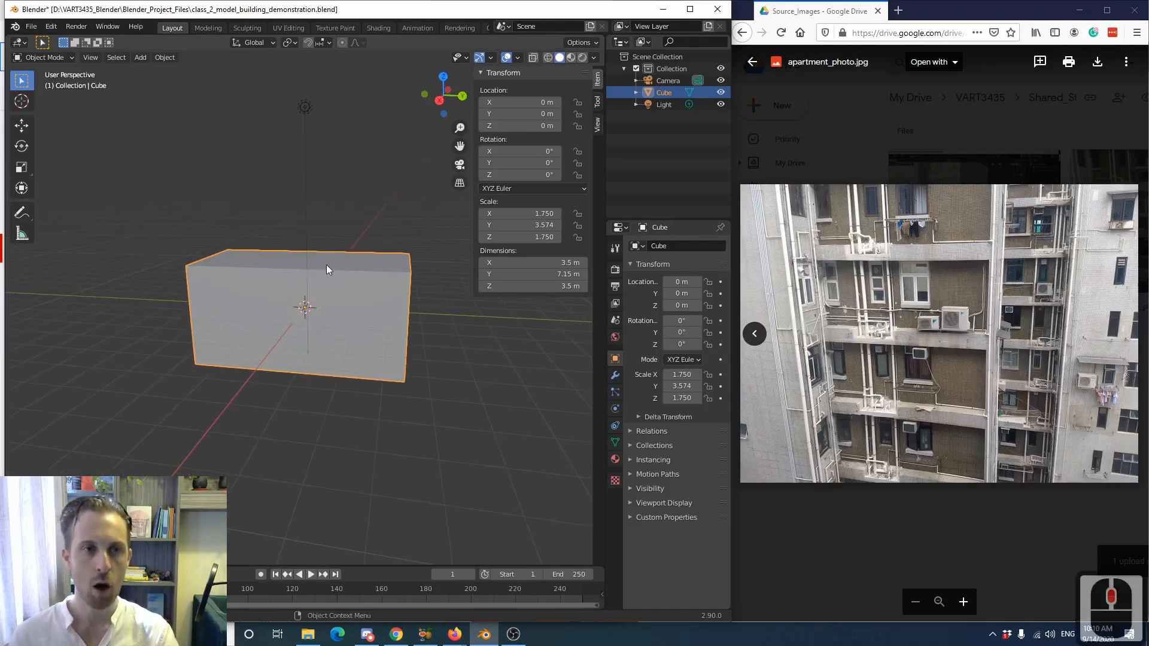
click(68, 55)
click(53, 88)
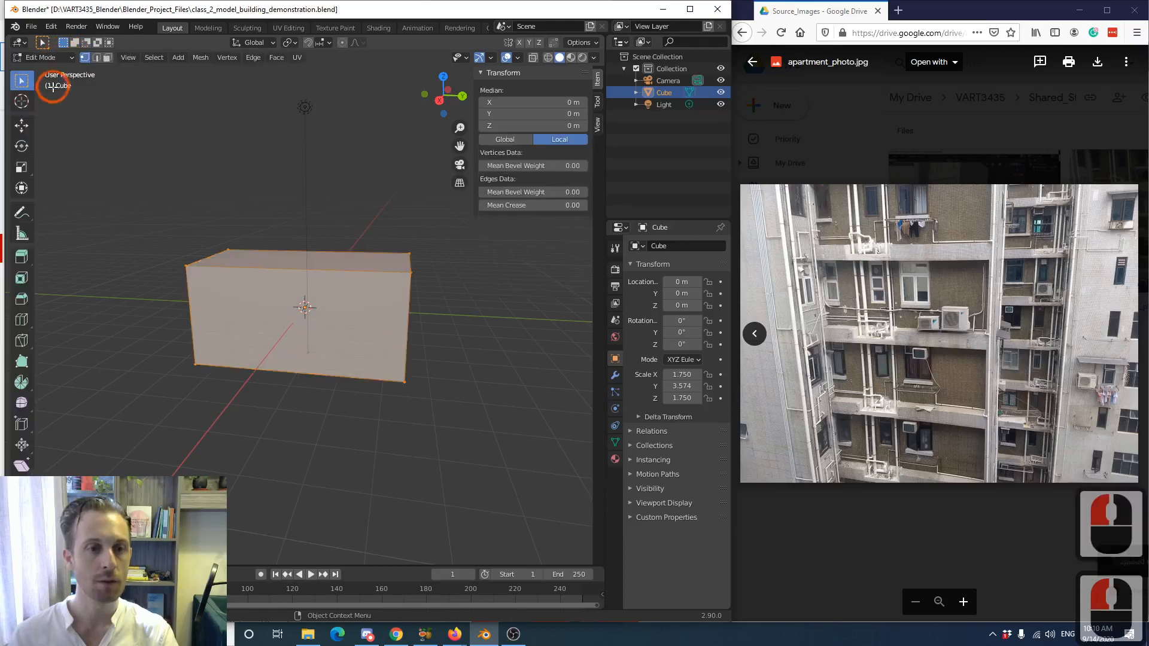
mouse_move(397, 405)
middle_down()
mouse_move(358, 411)
mouse_move(383, 405)
middle_up()
click(70, 59)
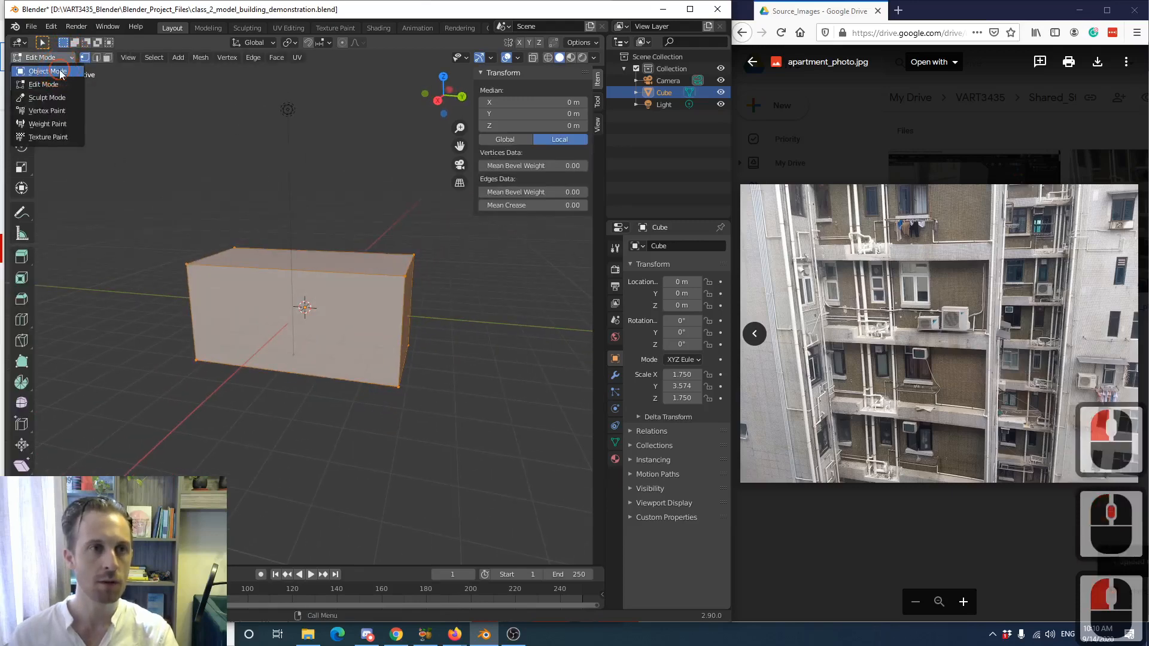
click(59, 71)
- Try moving the whole cube freely in Object Mode, and cancel the move
middle_drag(354, 337, 341, 267)
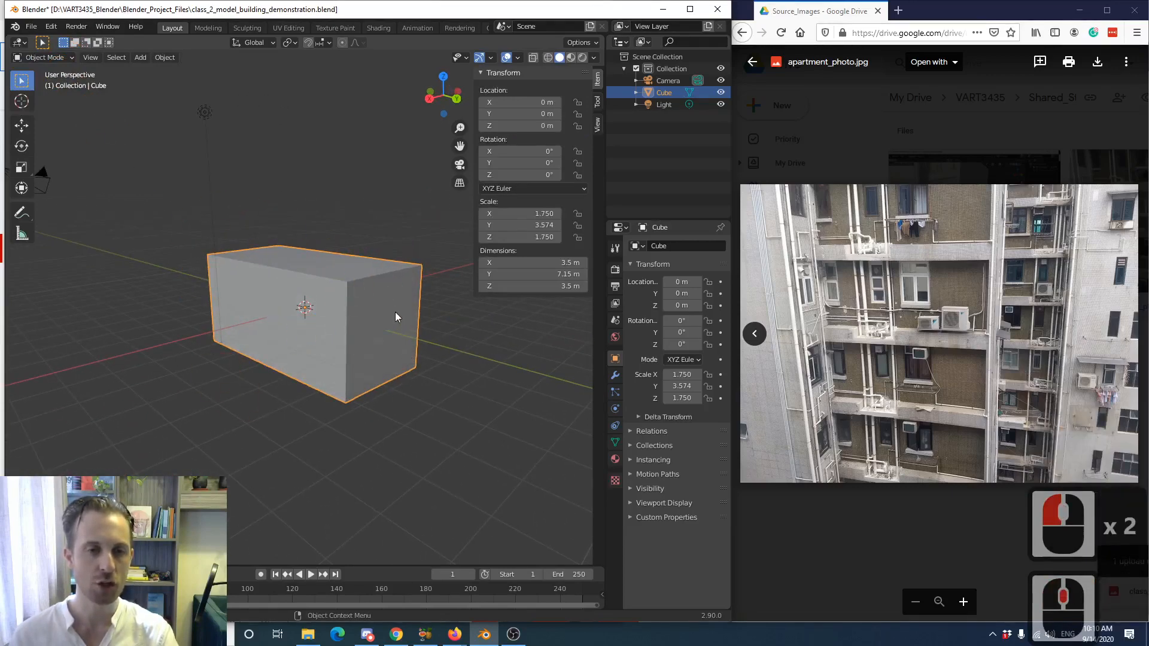
key(g)
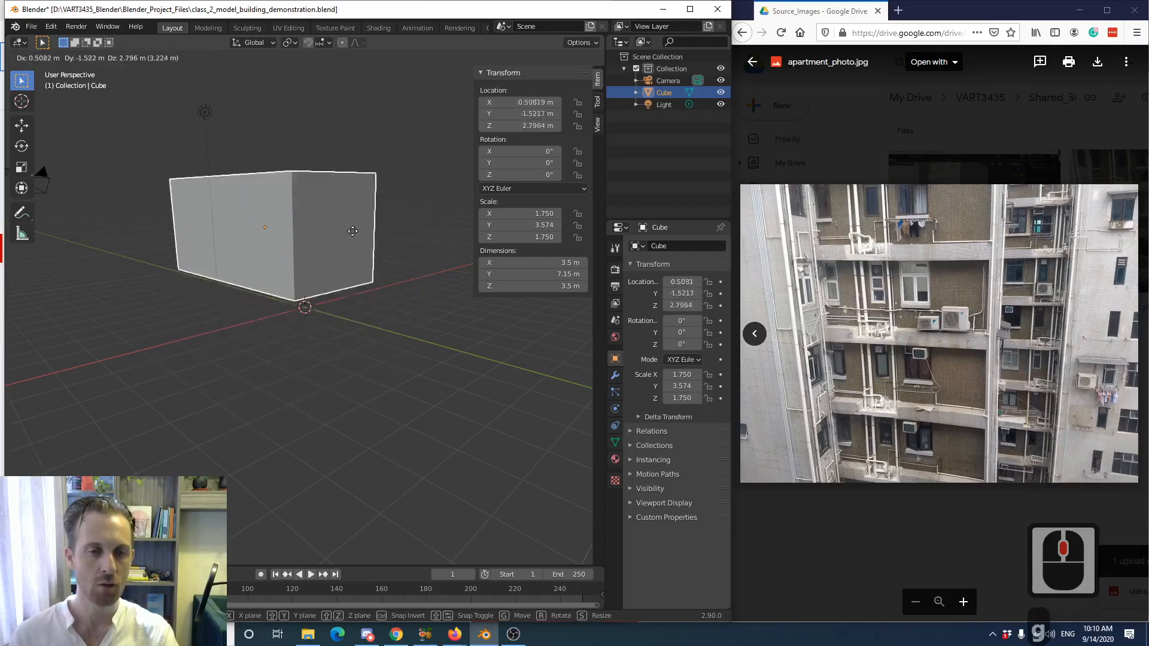
right_click(366, 237)
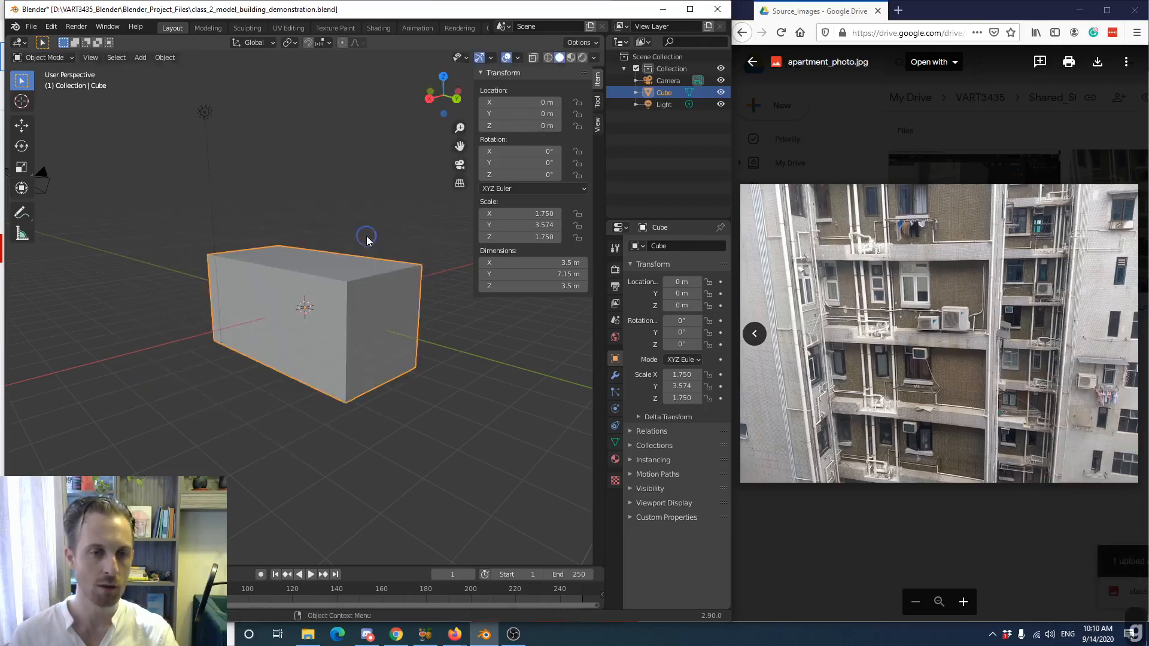
- Switch the cube to Edit Mode
middle_drag(324, 315, 364, 318)
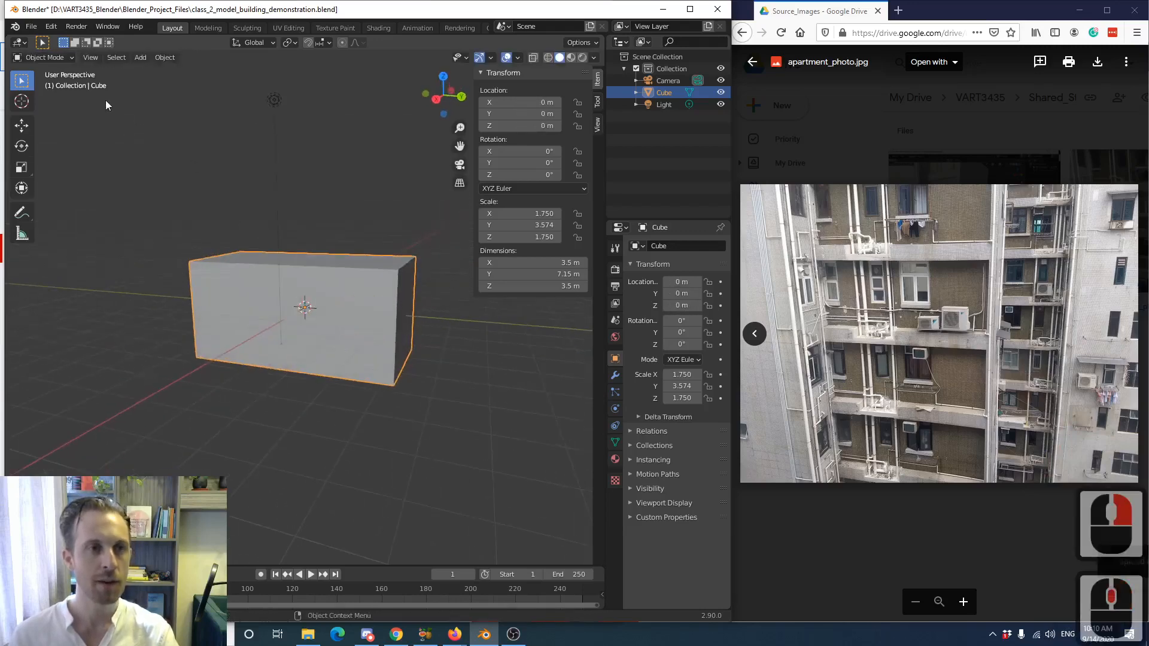
click(57, 56)
click(42, 82)
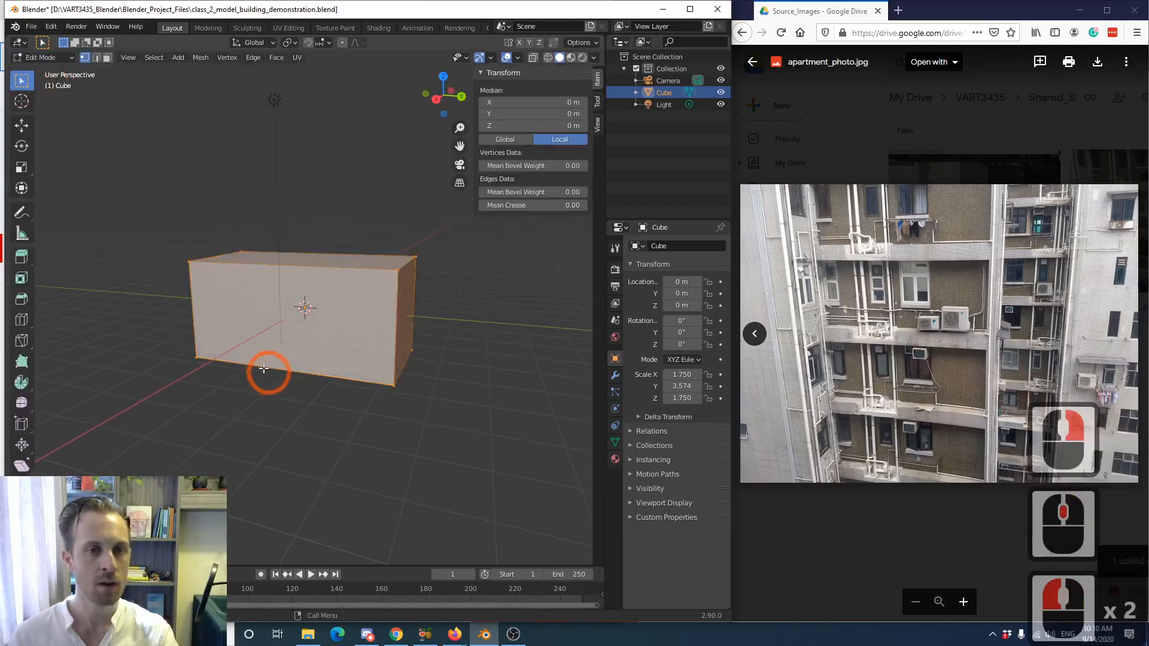
- Select the cube's nearest upper corner vertex at the +Y end and try moving it, cancelling the move
middle_drag(267, 372, 234, 391)
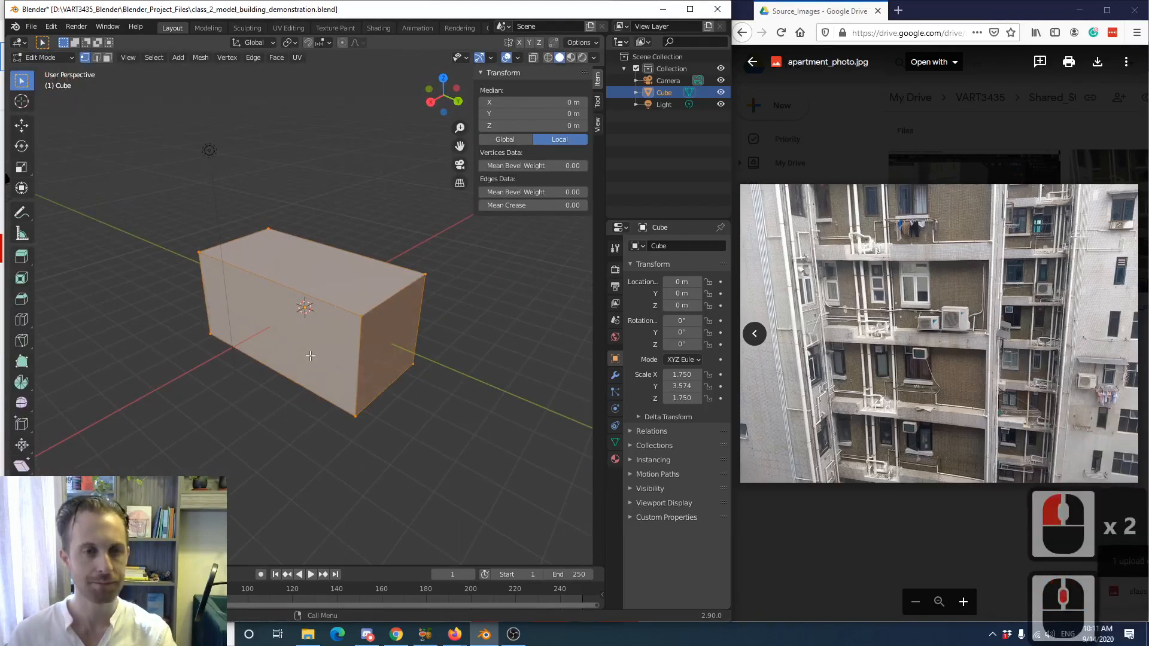
middle_drag(320, 324, 347, 277)
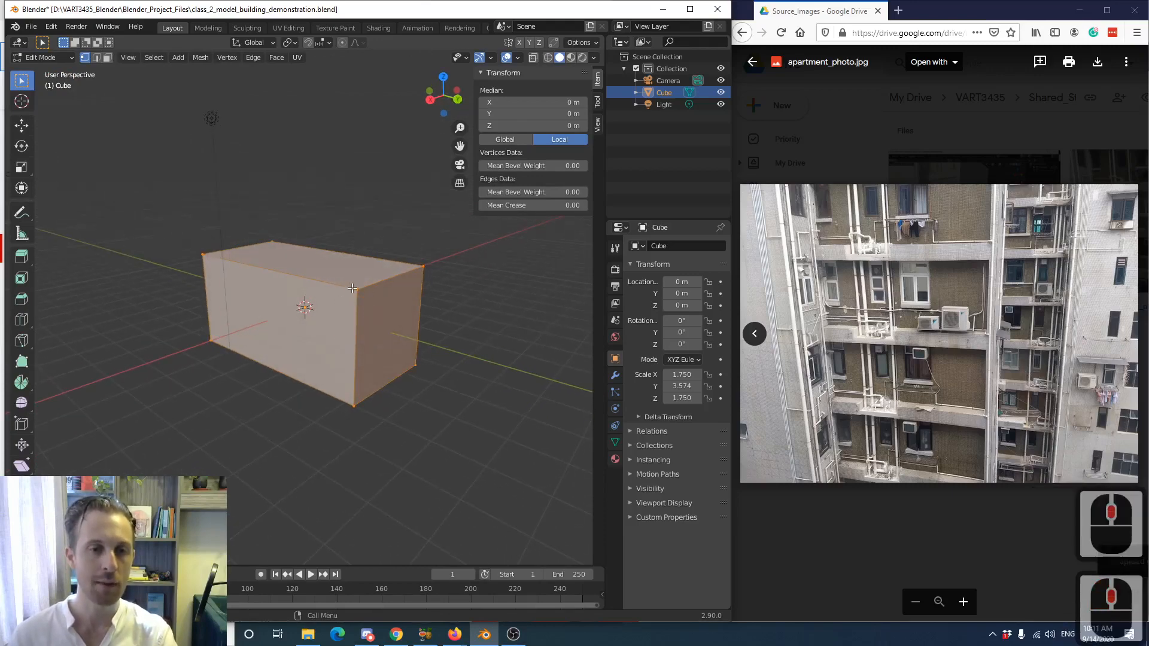
click(358, 290)
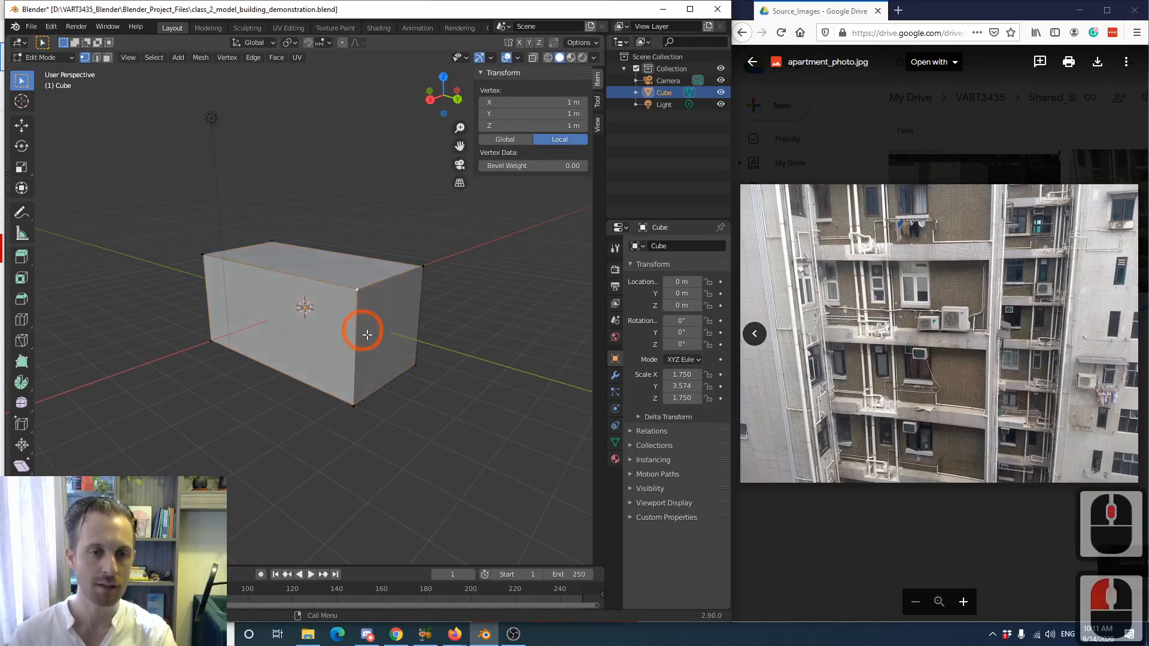
scroll(371, 330, up, 3)
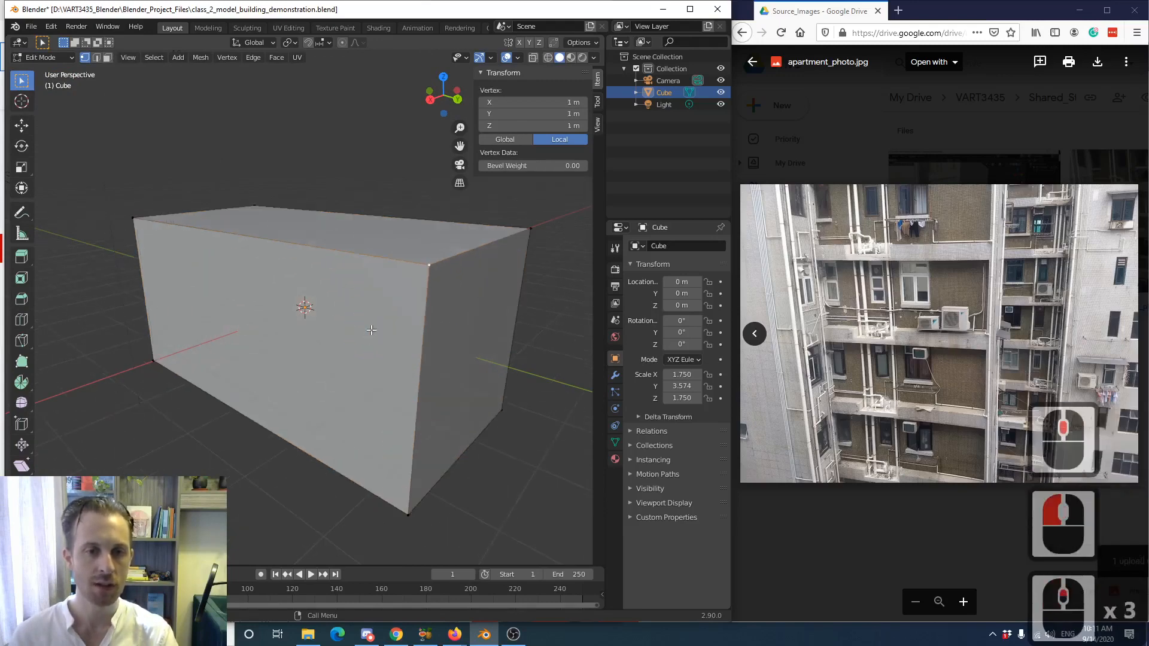
mouse_move(425, 297)
mouse_down()
mouse_move(370, 359)
mouse_move(336, 362)
mouse_move(303, 313)
mouse_move(344, 333)
mouse_move(311, 281)
mouse_move(333, 329)
mouse_move(442, 302)
mouse_move(384, 385)
mouse_move(410, 284)
mouse_up()
right_click(410, 284)
mouse_move(407, 282)
middle_down()
mouse_move(384, 287)
mouse_move(395, 289)
middle_up()
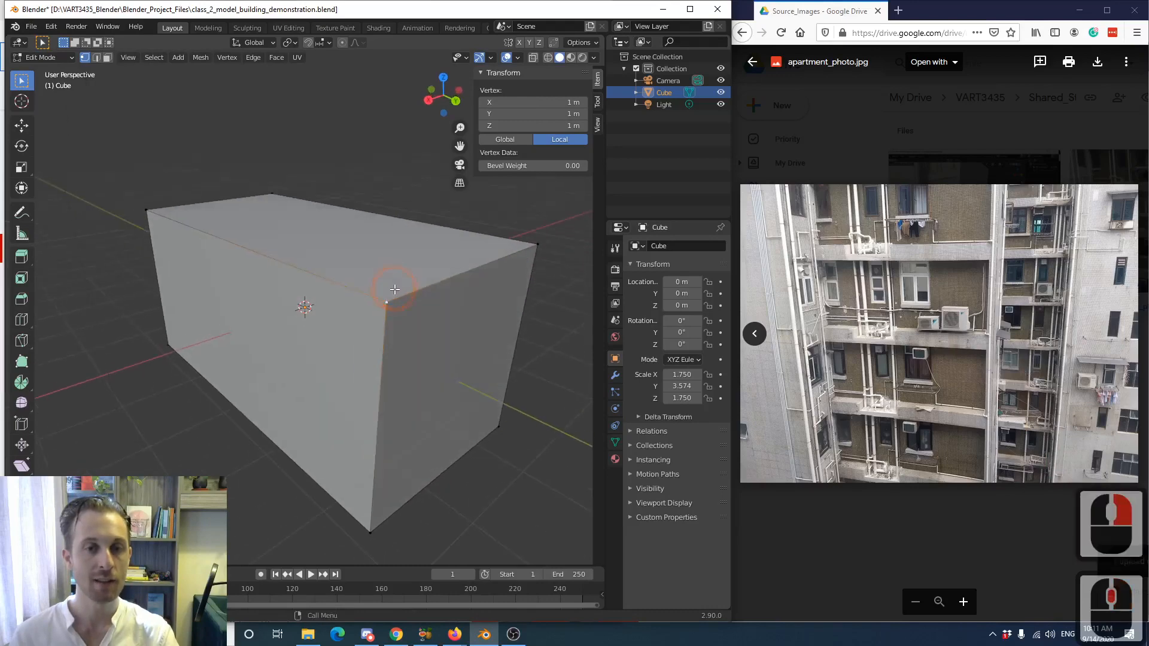
- In edge select mode, try moving the upper edge of the cube's +Y end, and cancel the move
click(96, 58)
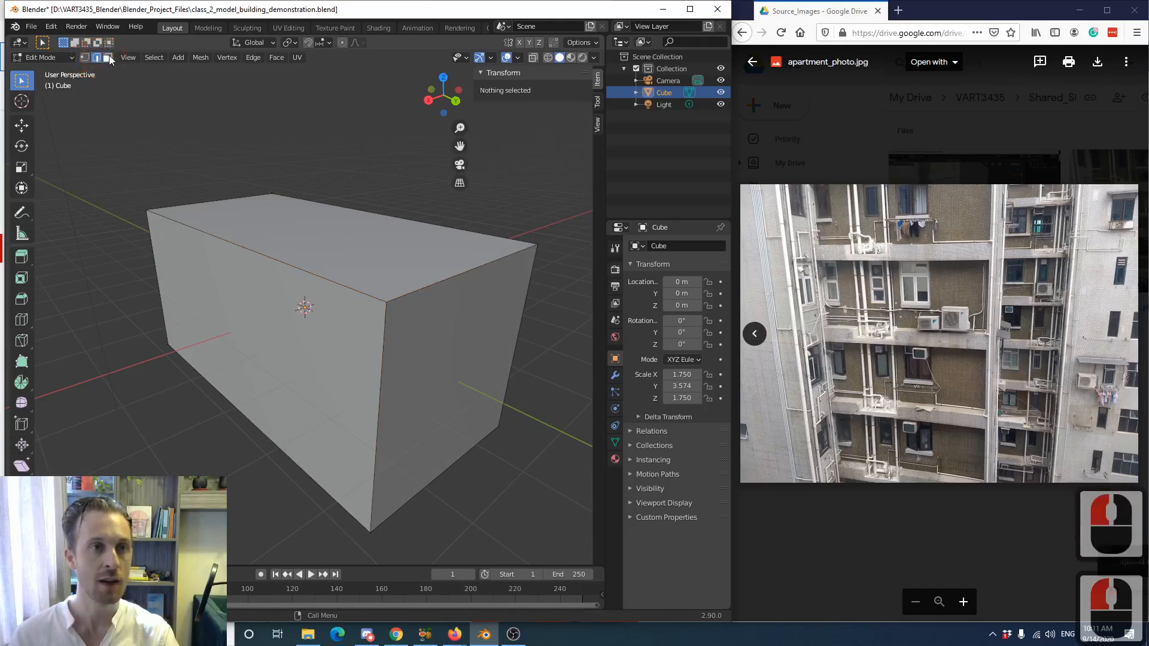
click(107, 58)
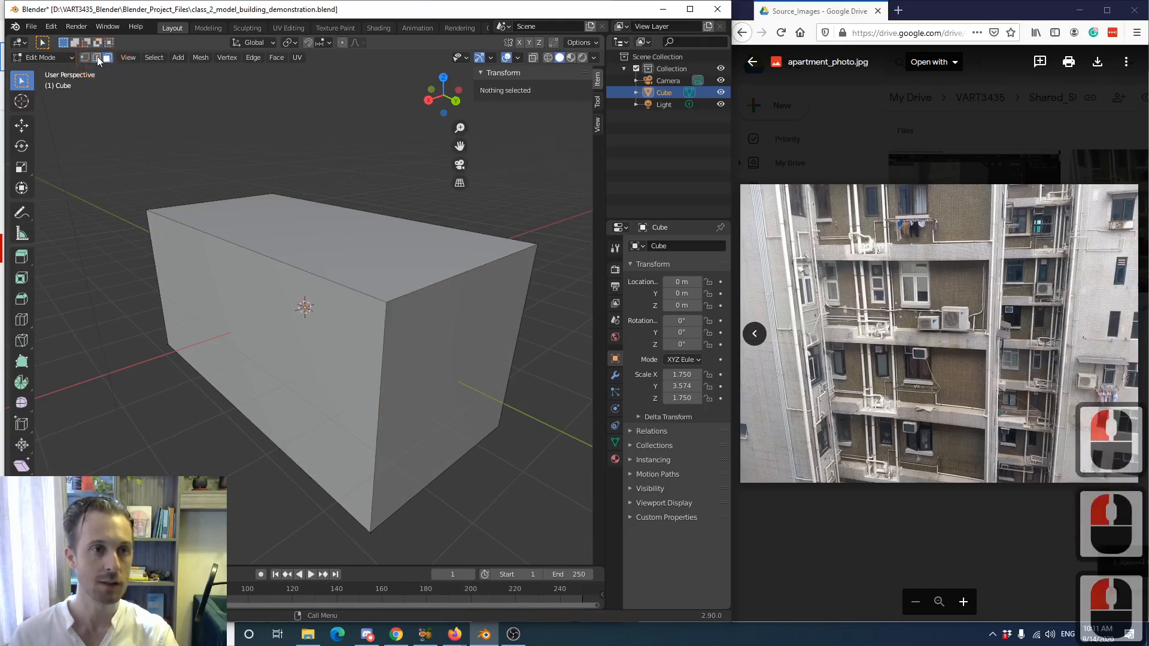
click(97, 58)
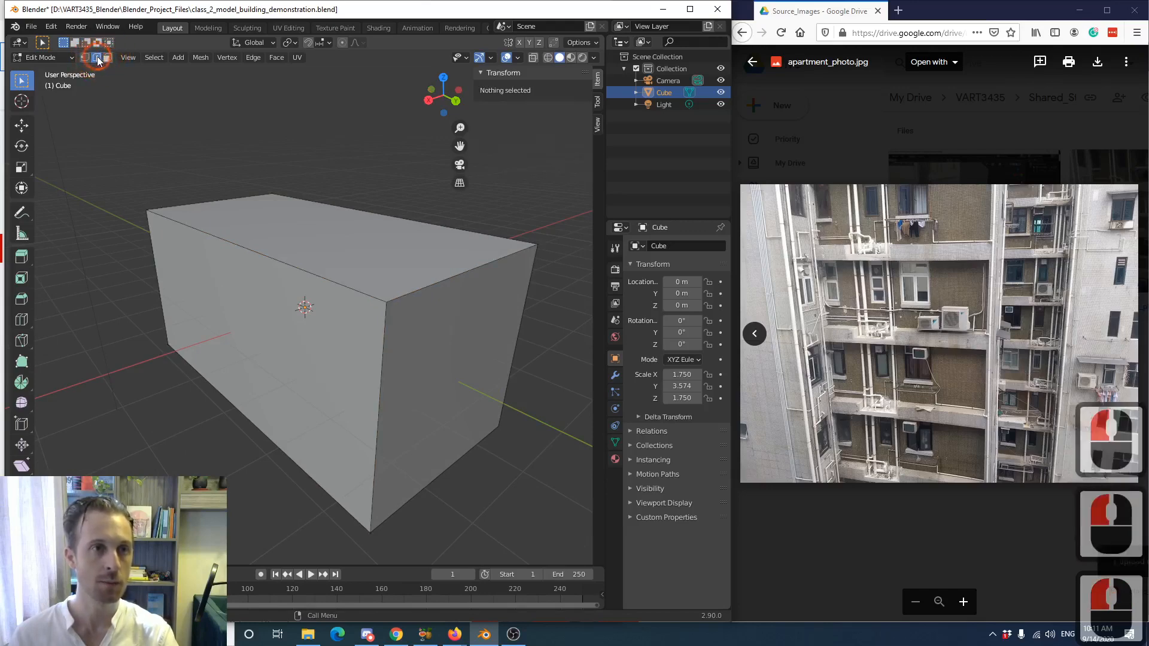
click(438, 287)
key(g)
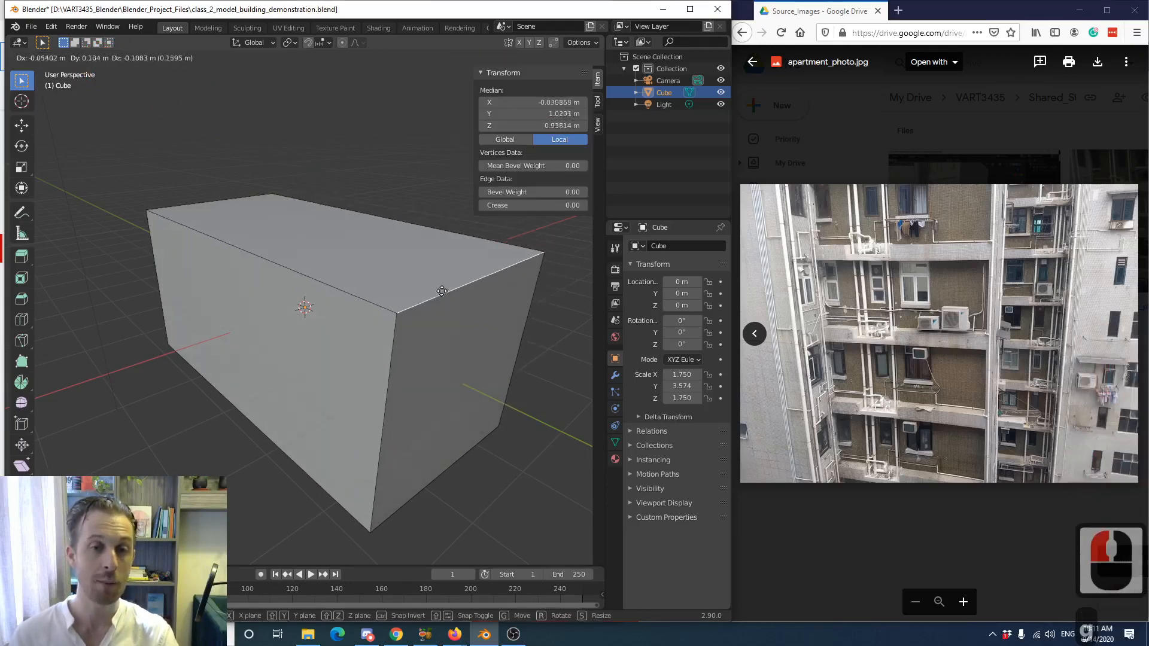
right_click(510, 245)
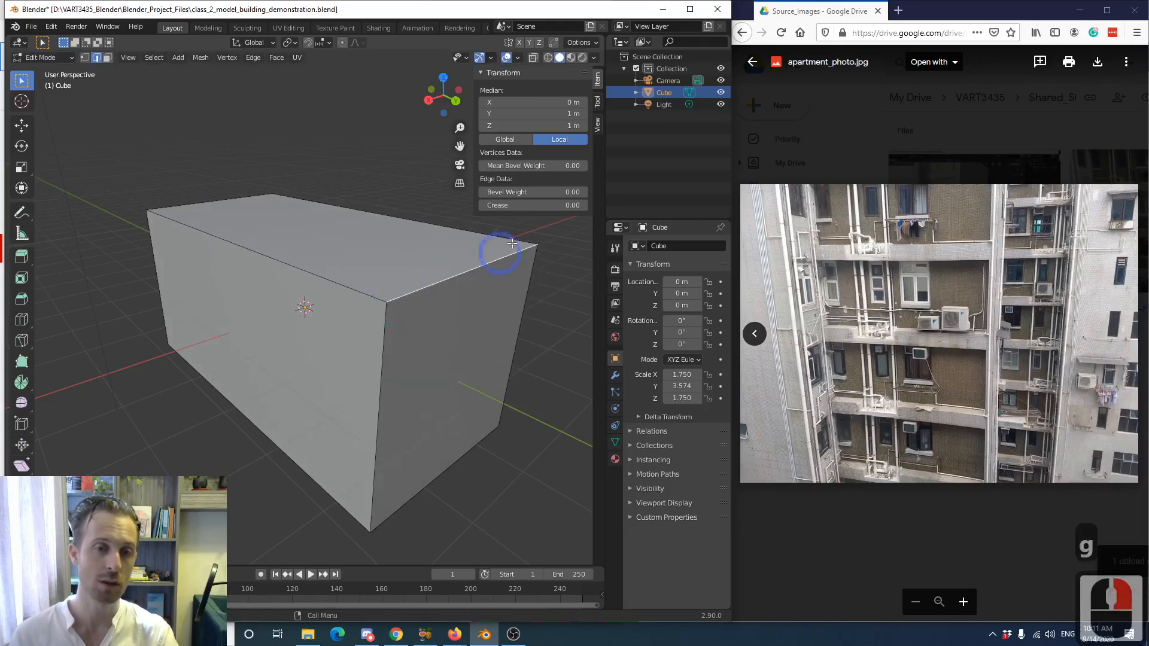
- In face select mode, select the cube's +Y end face and try moving it, cancelling the move
click(108, 58)
click(414, 359)
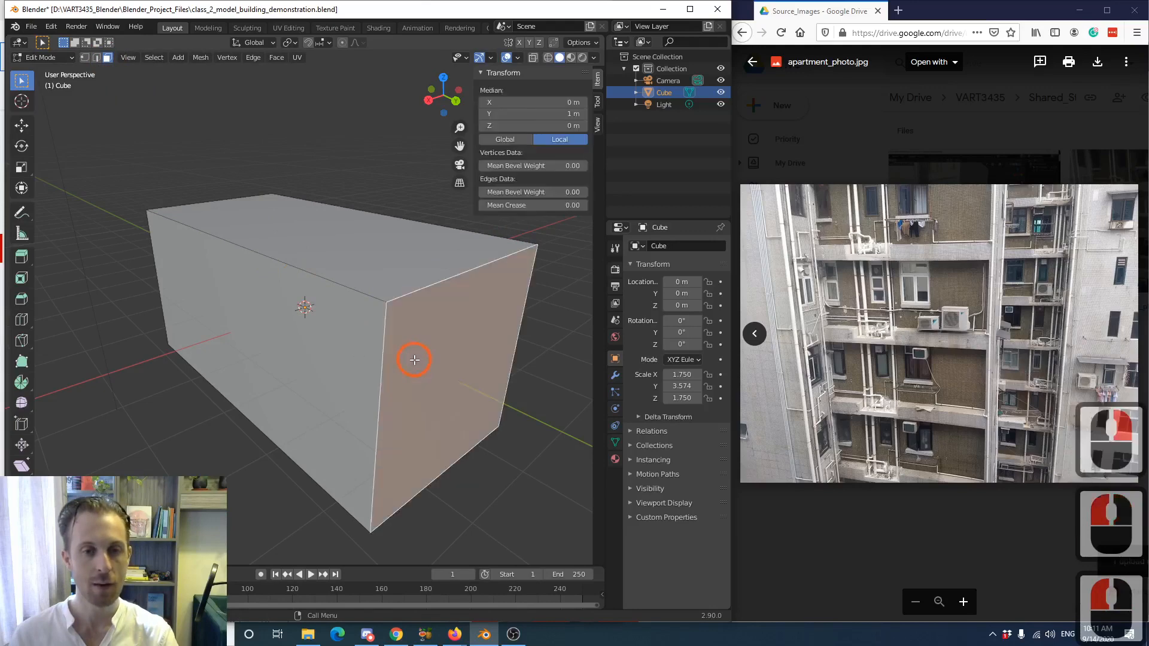
scroll(414, 360, down, 2)
key(g)
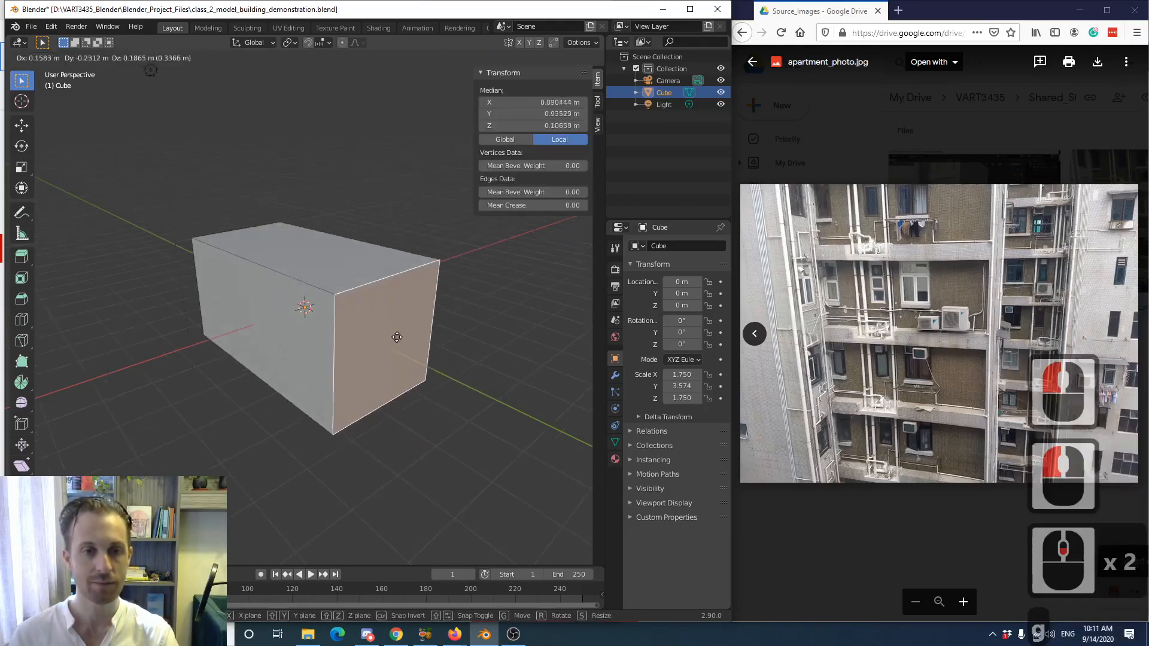
right_click(351, 354)
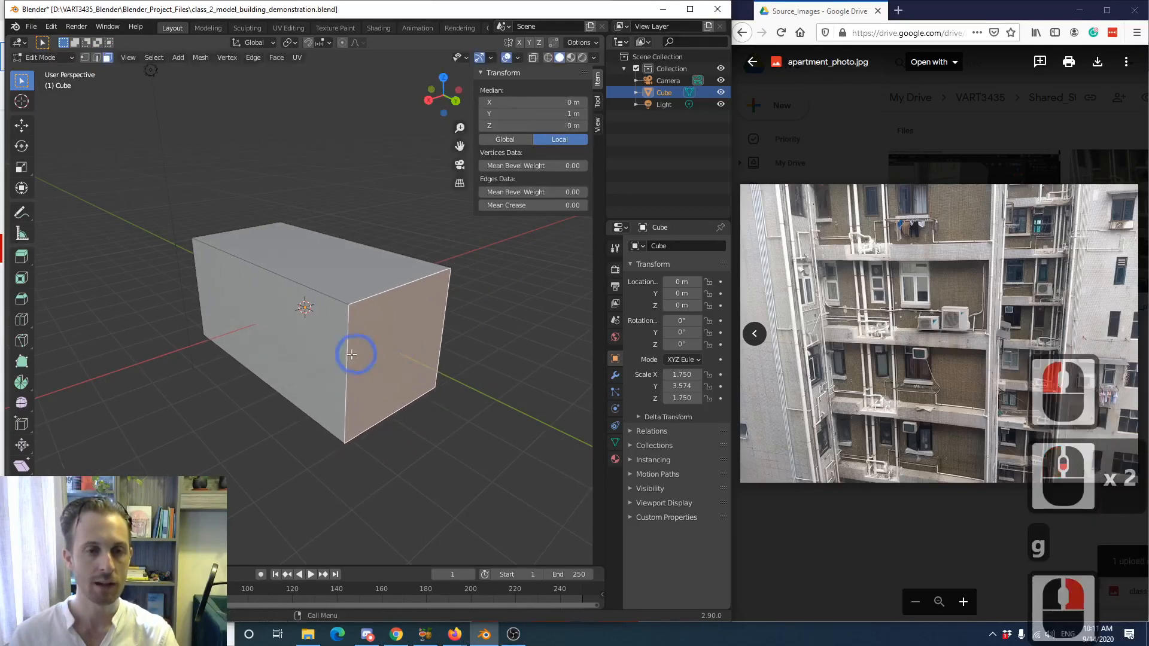
middle_drag(299, 354, 315, 295)
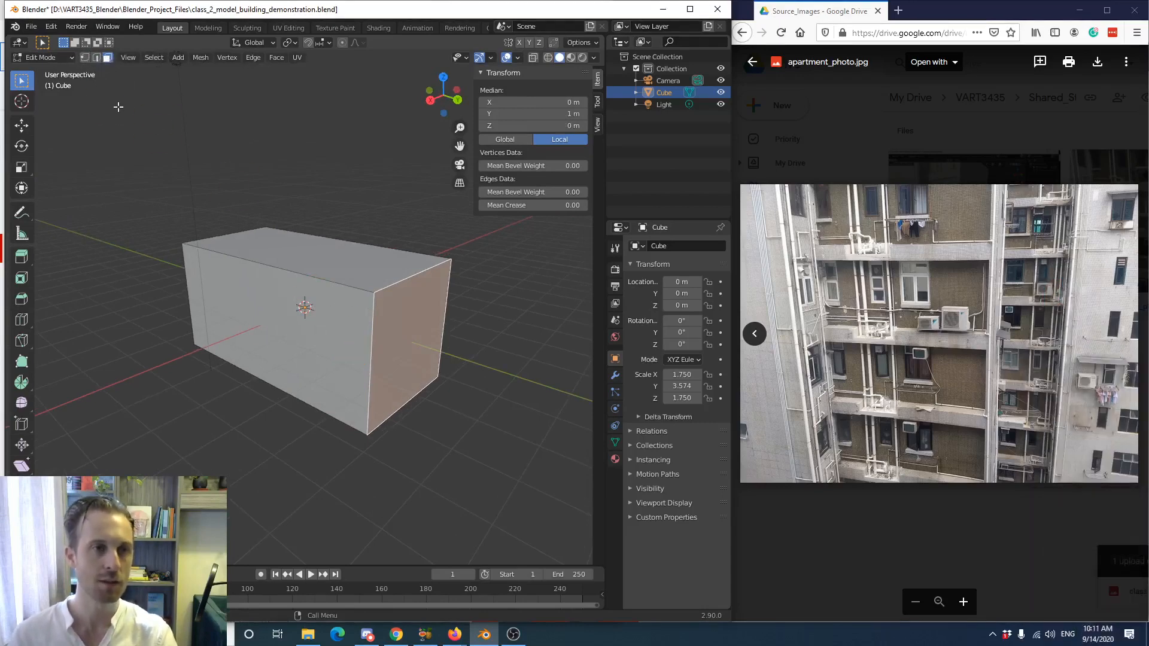
- Cycle repeatedly through vertex, edge and face select modes, finishing in vertex select mode
key(1)
key(2)
key(3)
key(1)
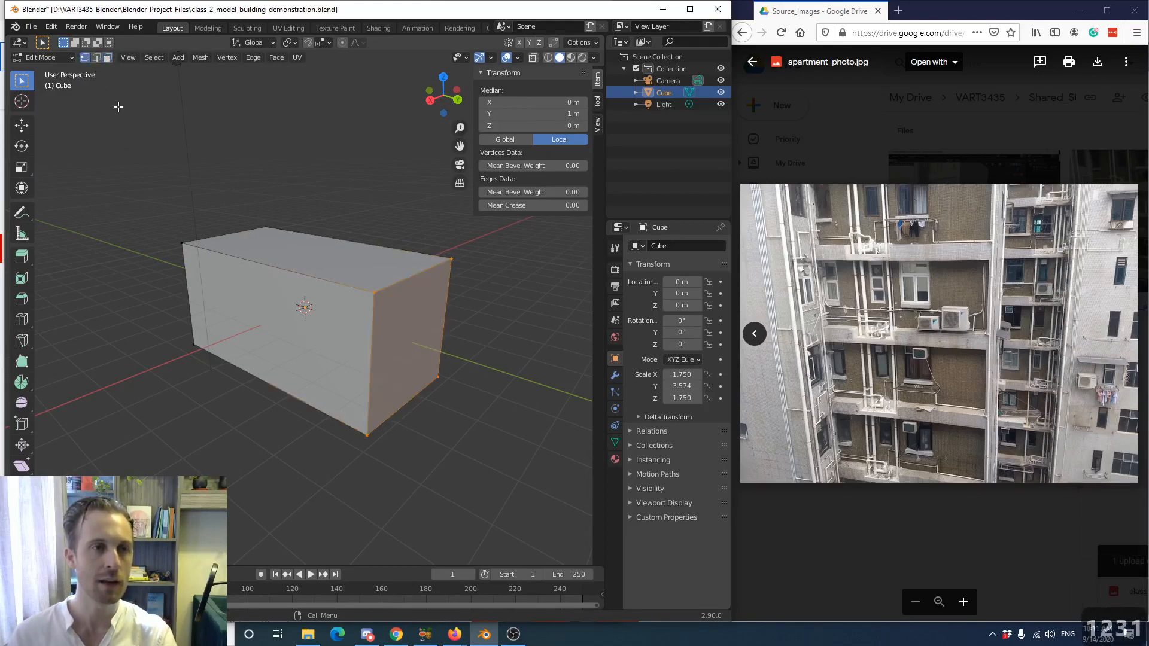
key(2)
key(3)
key(1)
key(2)
key(3)
key(1)
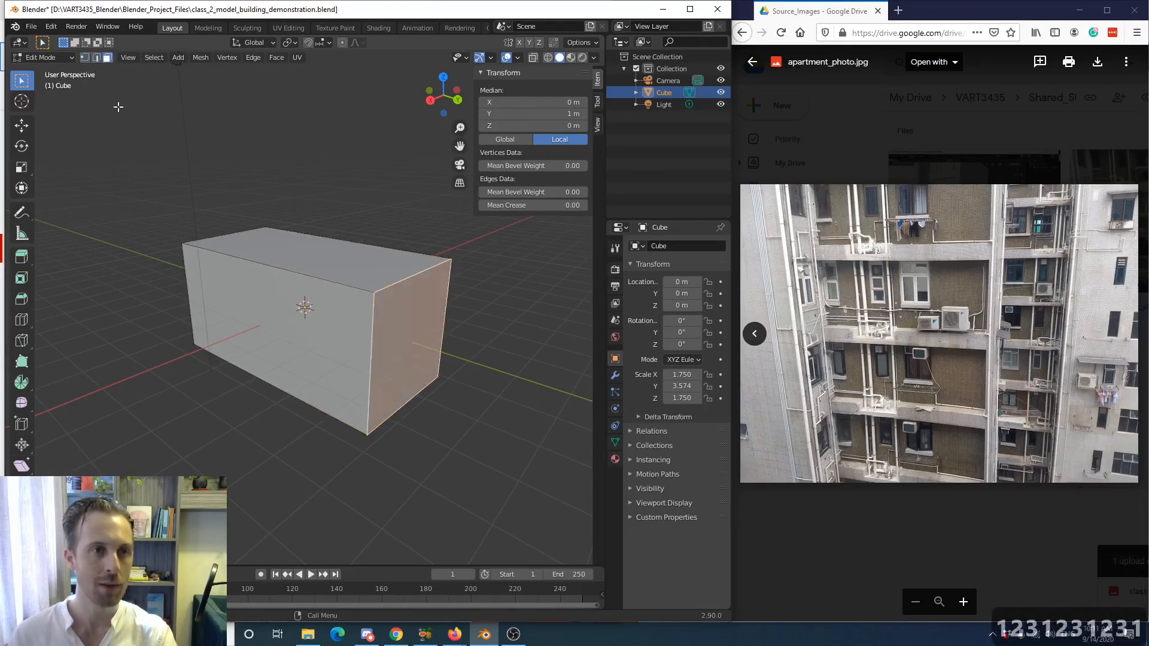
key(2)
key(3)
key(1)
key(2)
key(3)
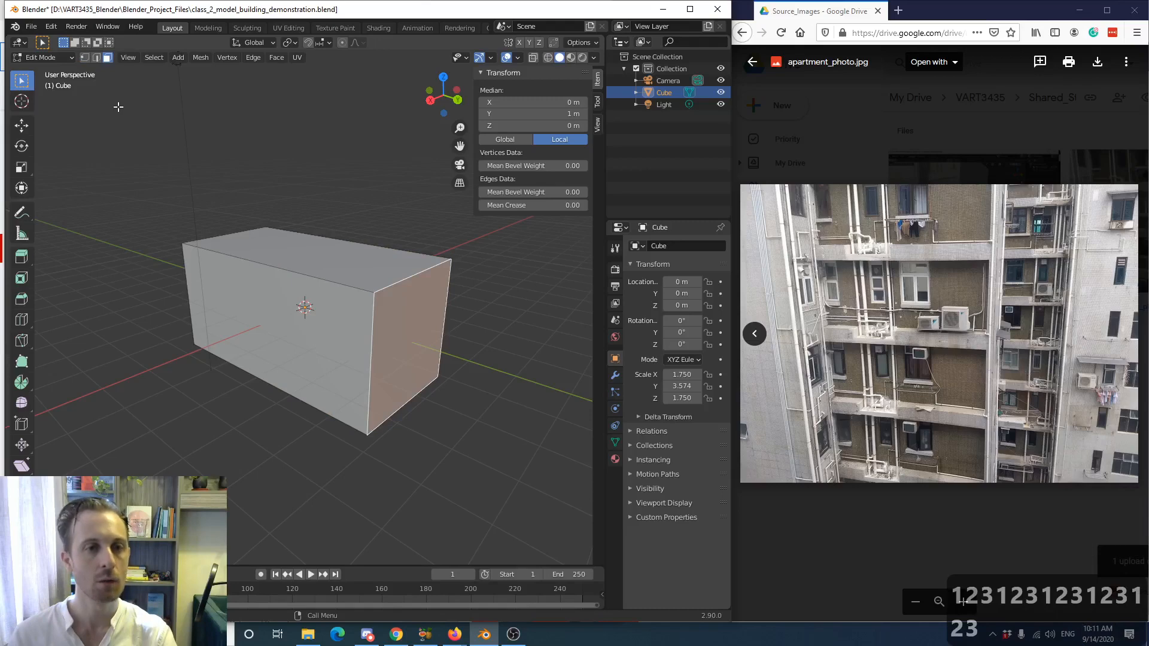
key(1)
key(2)
key(3)
key(1)
key(2)
key(3)
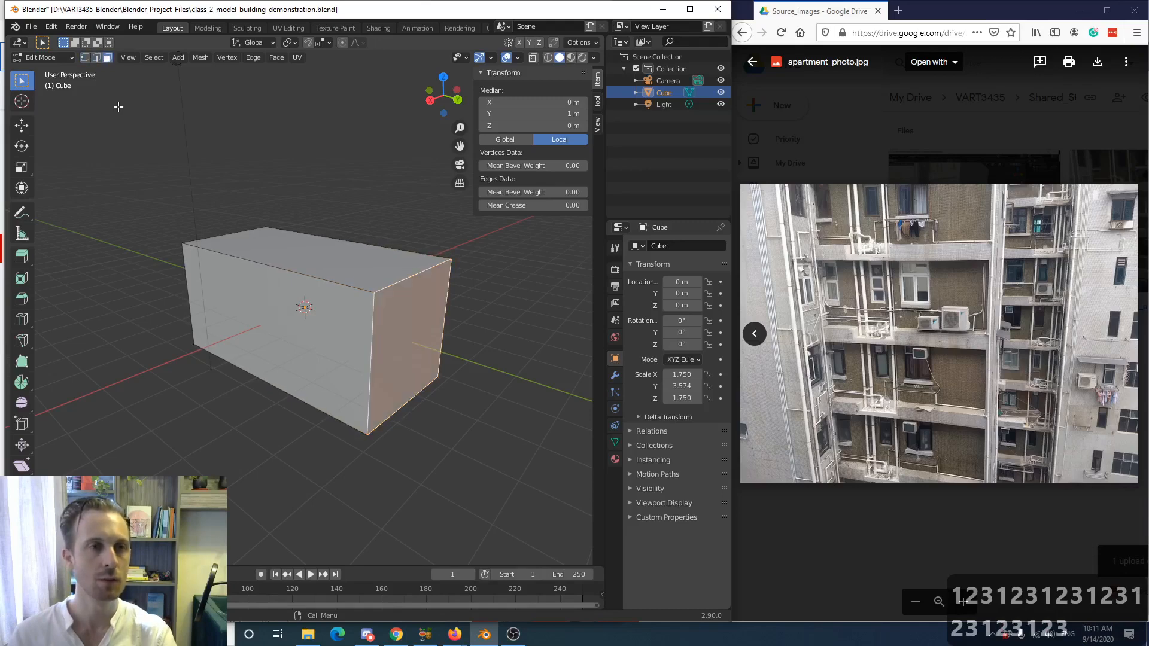
key(1)
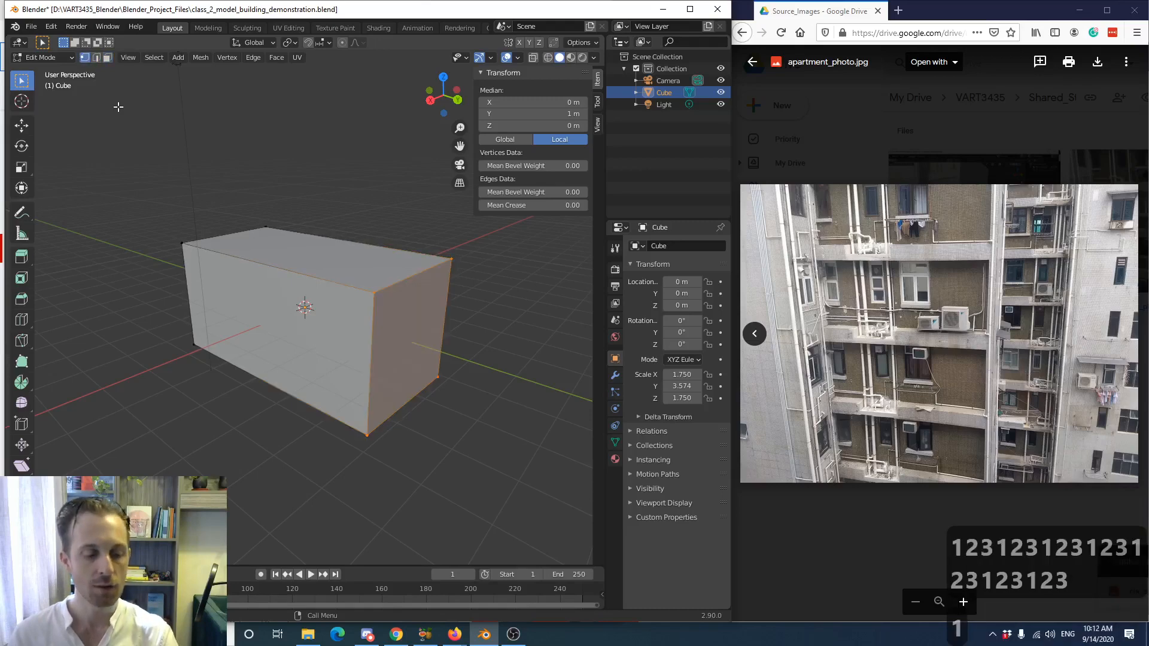
- Toggle the cube repeatedly between Edit Mode and Object Mode, finishing in Edit Mode
key(Tab)
key(Tab)
key(Tab)
key(Tab)
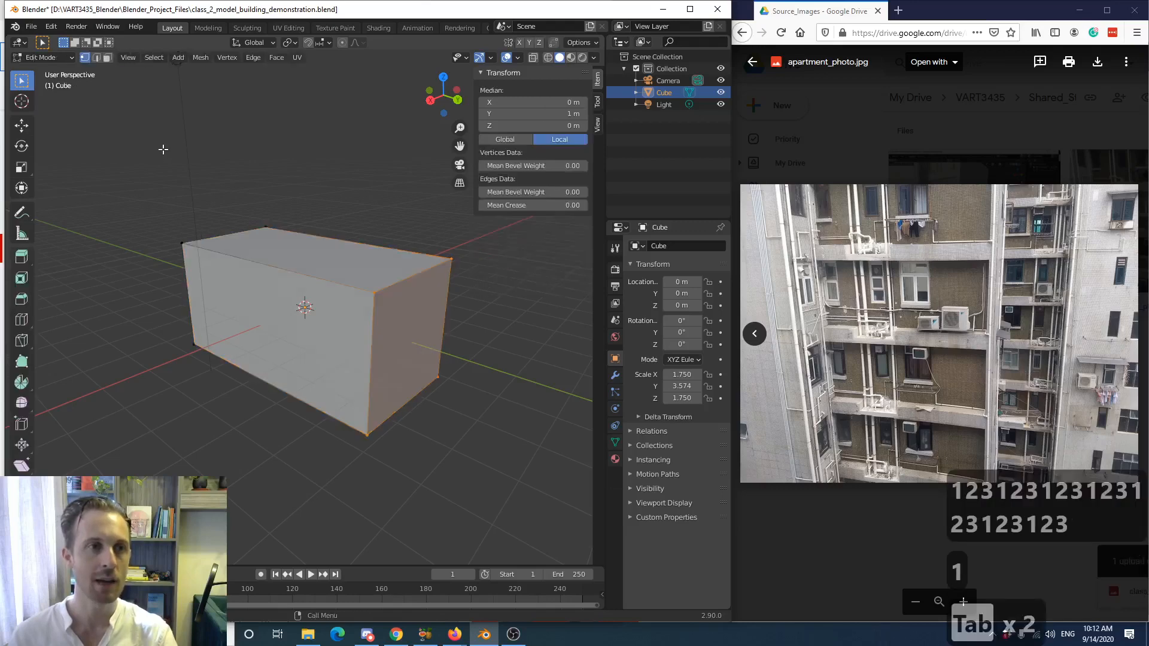
key(Tab)
key(Tab)
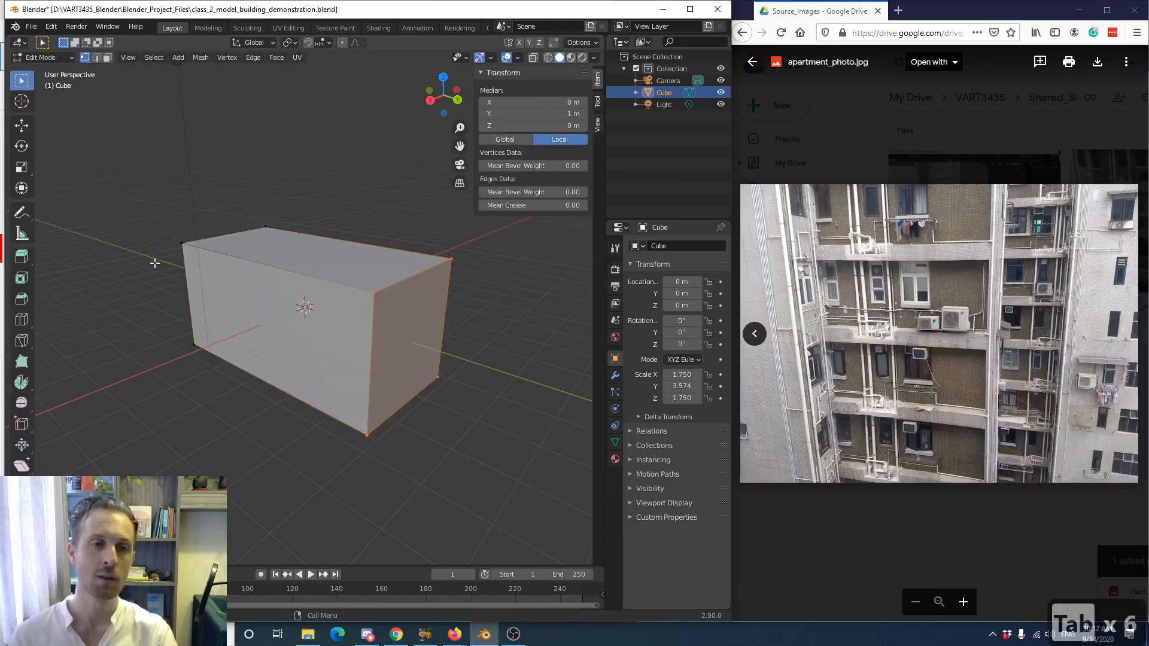
key(Tab)
key(Tab)
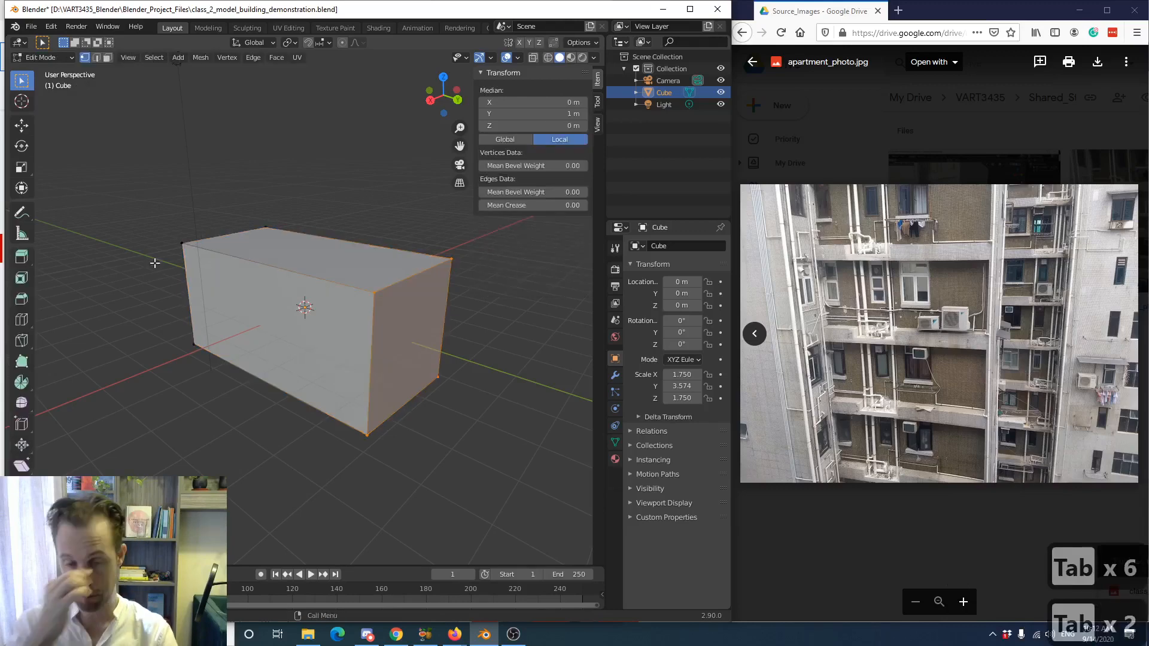
middle_drag(140, 271, 169, 274)
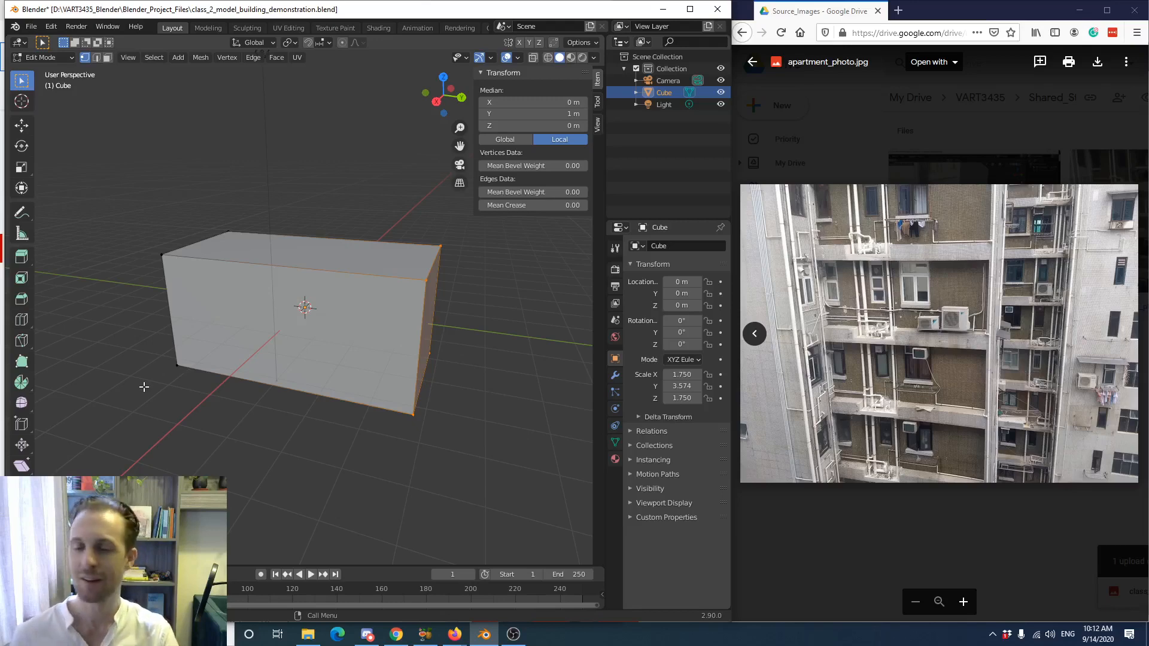
middle_drag(144, 387, 187, 407)
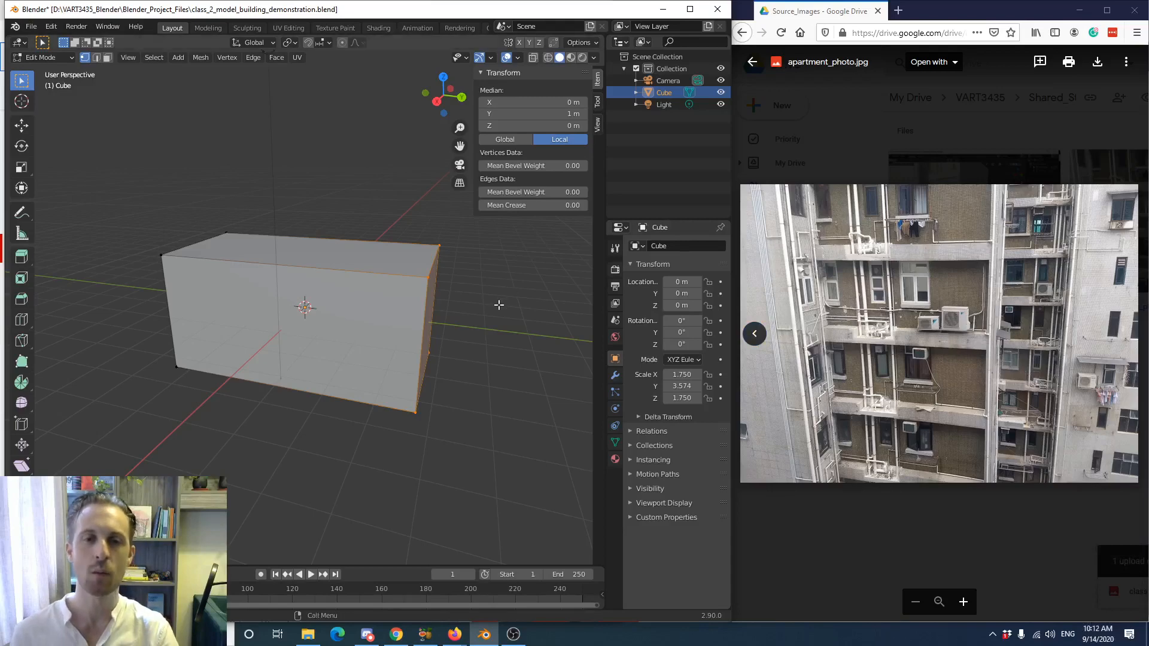
middle_drag(498, 304, 474, 299)
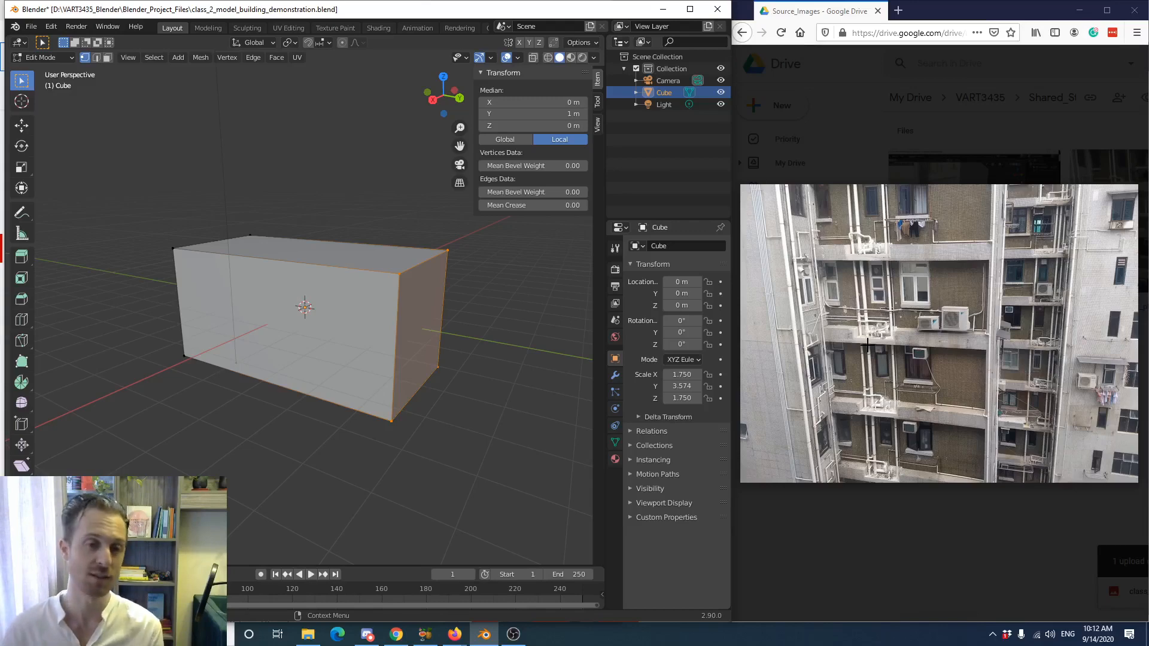
middle_drag(234, 346, 321, 357)
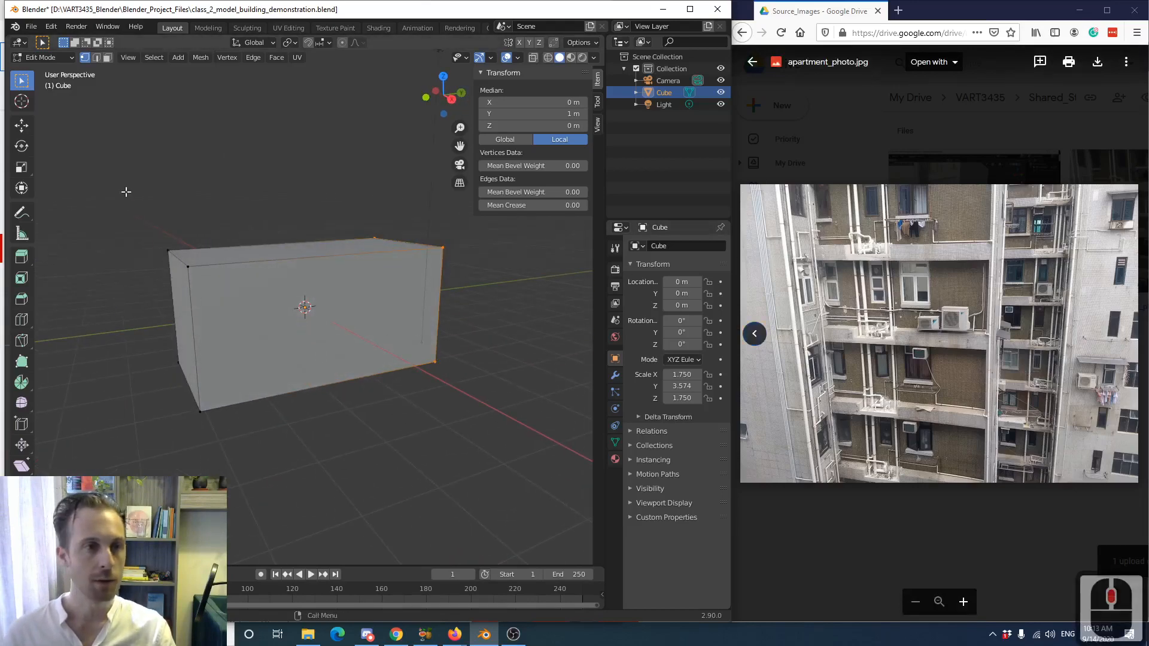
- Switch to face select mode and select the cube's -Y end face
click(107, 58)
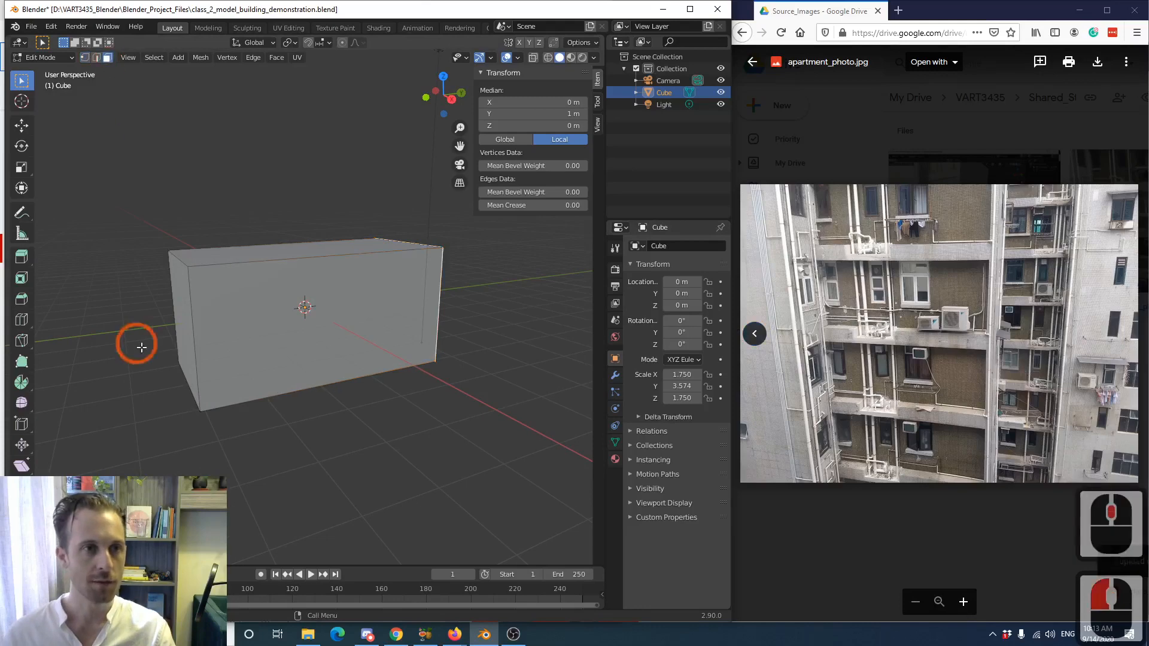
click(182, 319)
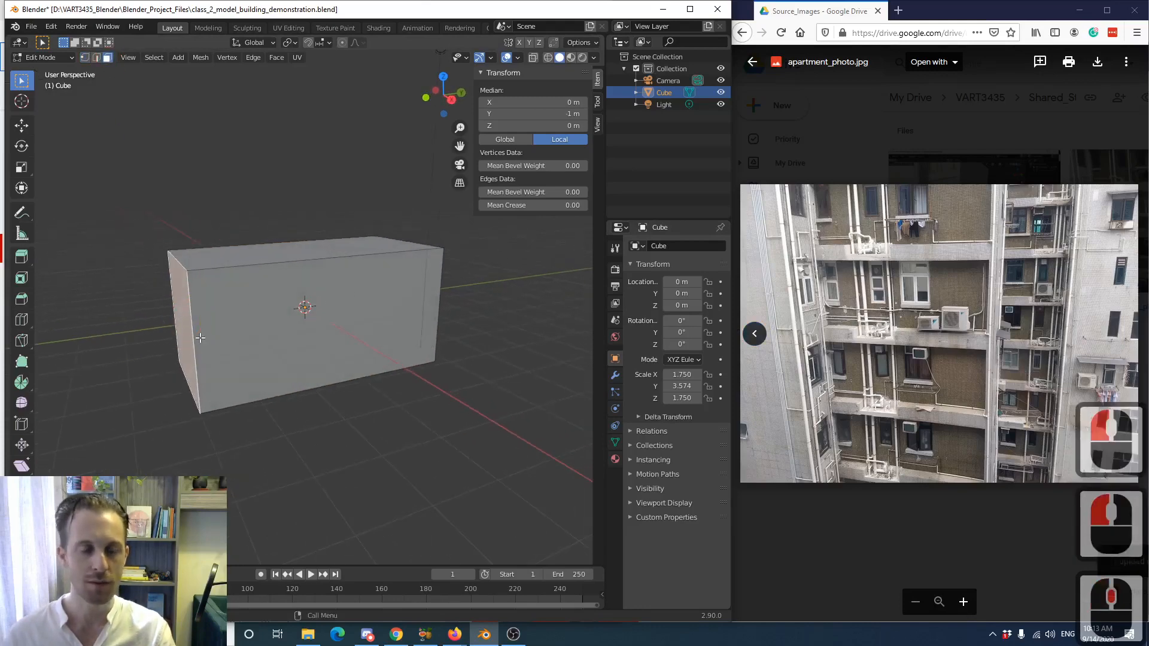
- Try extruding the -Y end face outward with the Extrude Region tool, undo it, and return to the Select Box tool
click(22, 261)
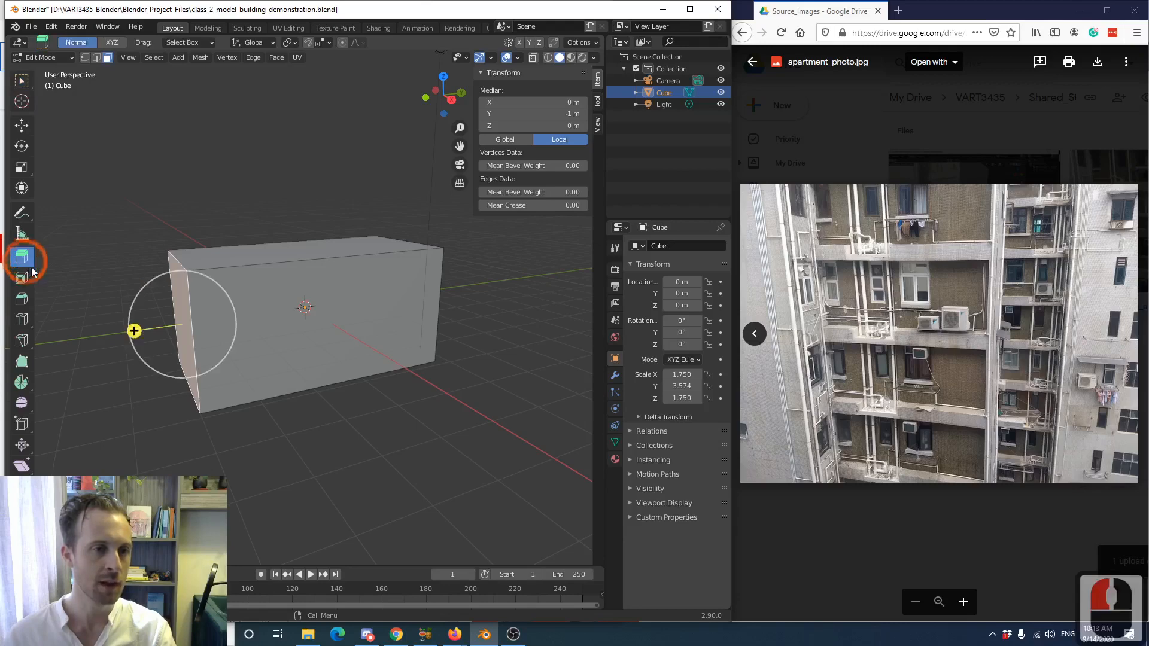
drag(134, 332, 80, 338)
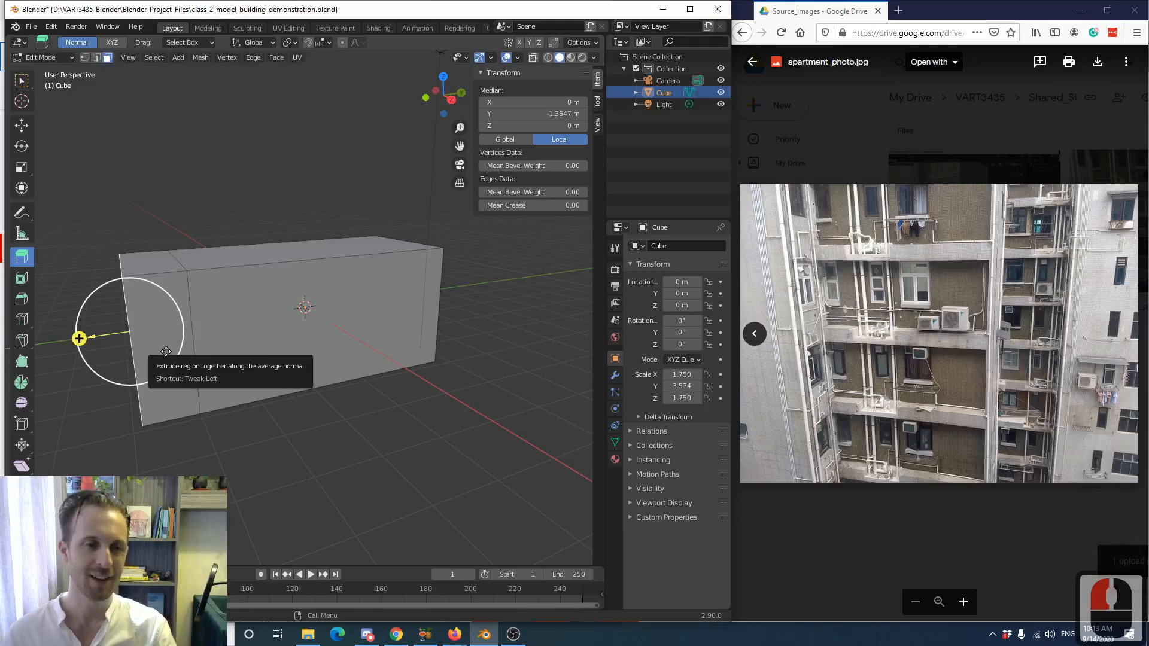
key(ctrl+z)
key(ctrl+z)
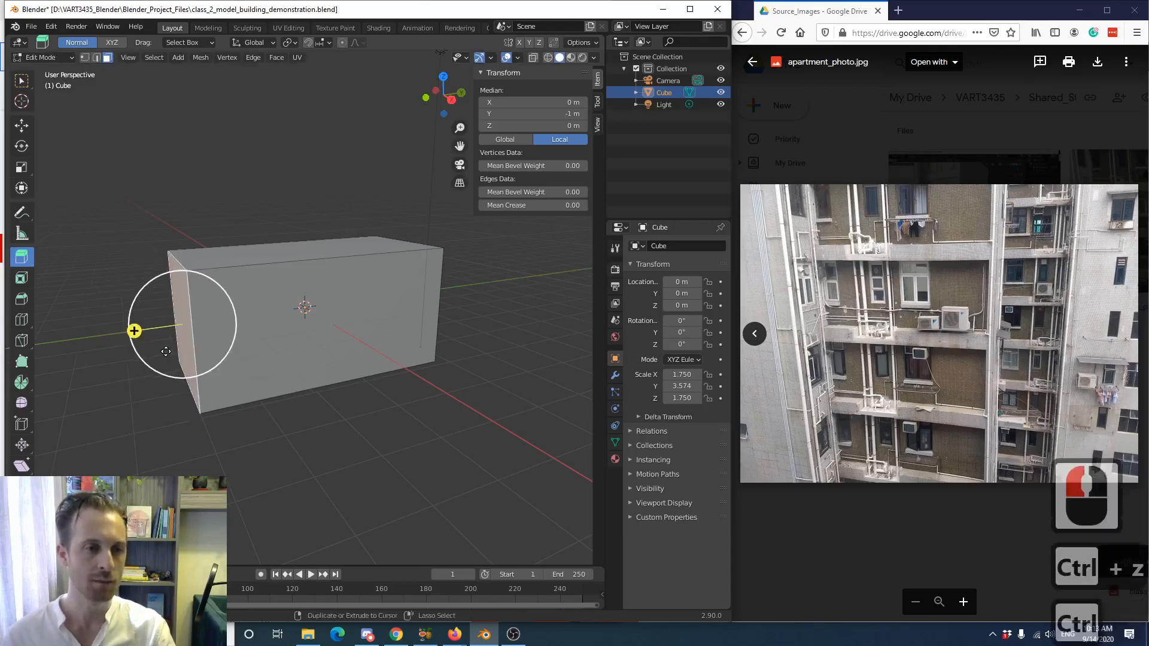
click(21, 80)
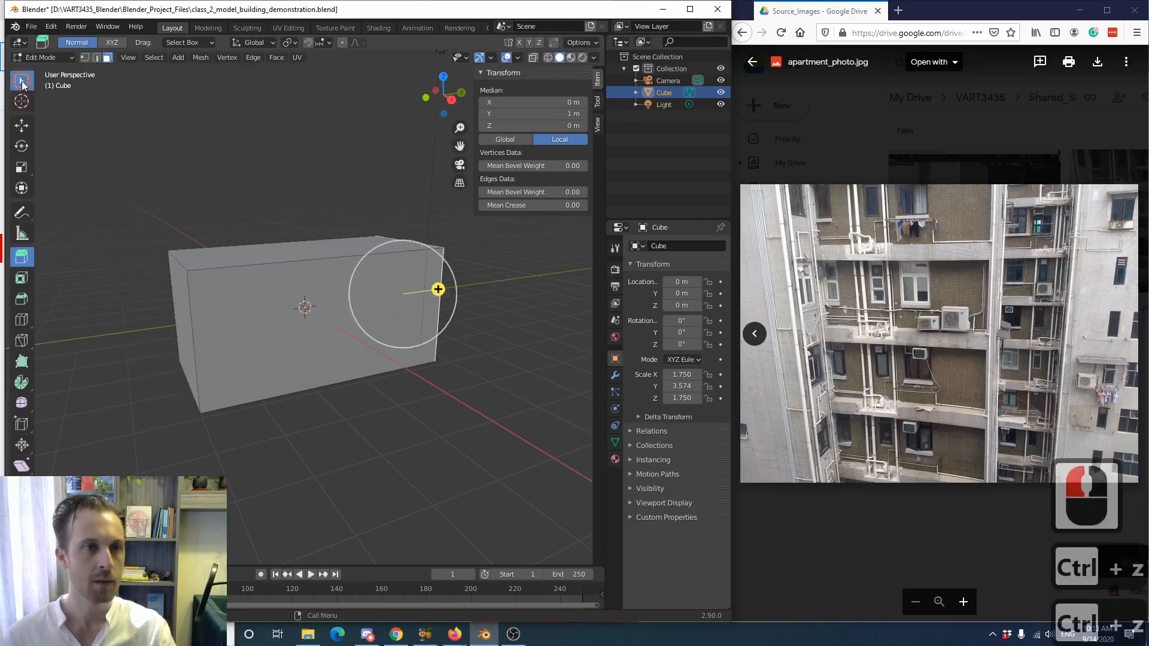
- Try freely moving the cube's -Y end face and its +Y end face in turn, cancelling each move
click(181, 339)
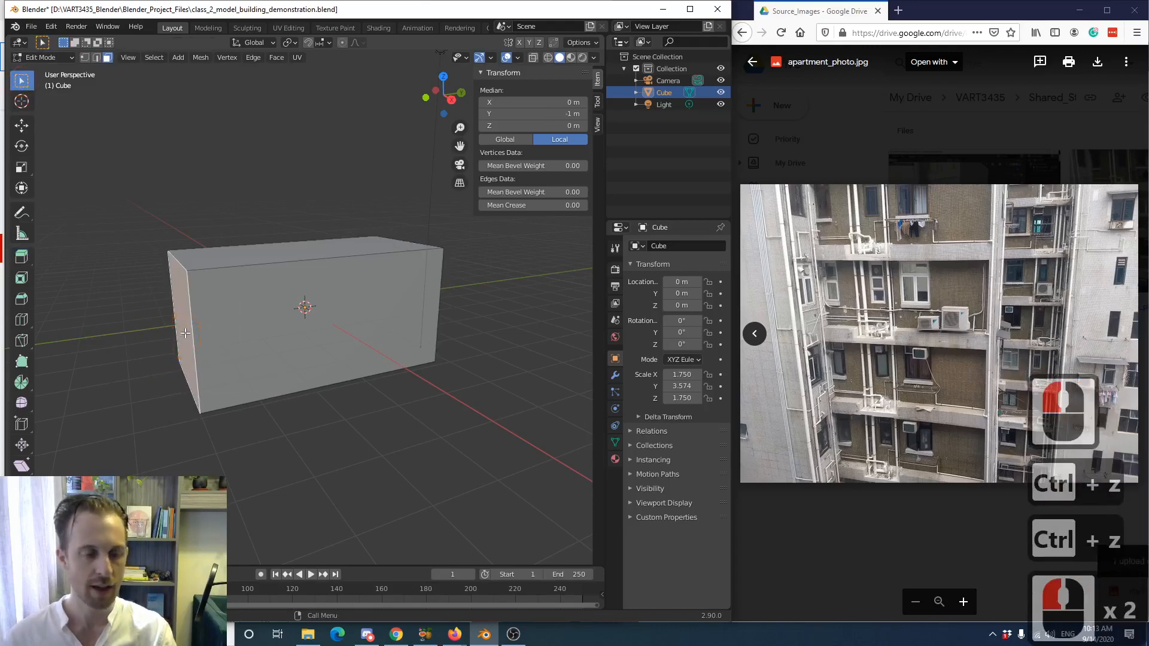
key(g)
right_click(253, 334)
middle_drag(301, 323, 362, 343)
click(396, 301)
key(g)
right_click(368, 312)
scroll(287, 335, up, 1)
scroll(265, 341, down, 2)
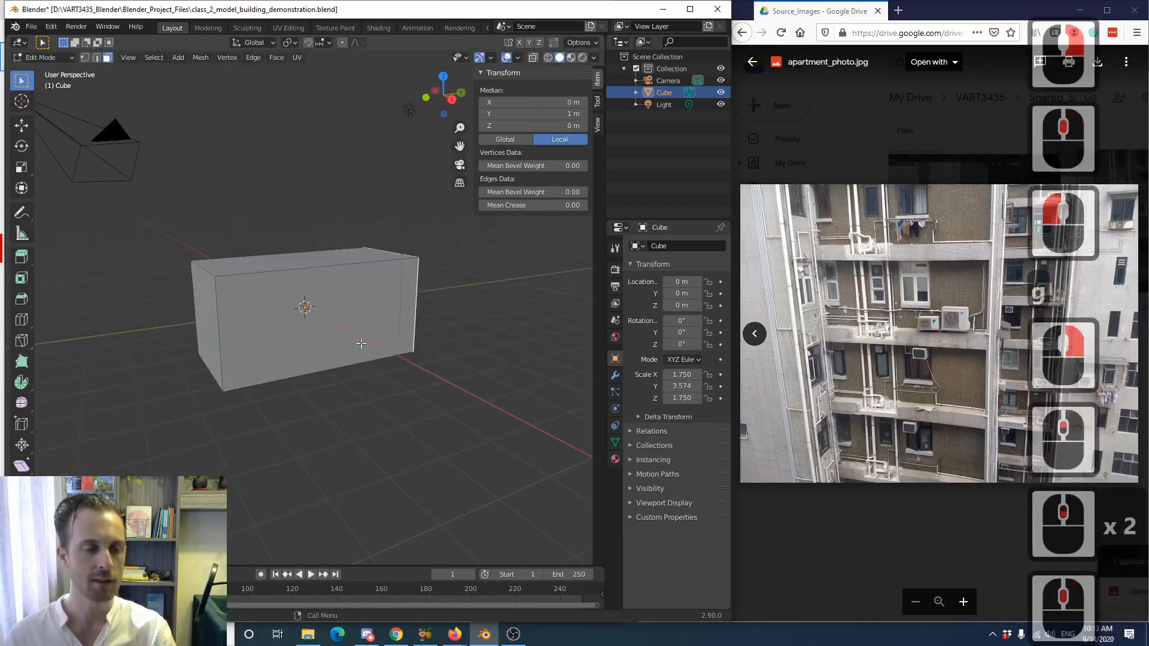
- Extrude the cube's -Y end face and move it outward along the Y axis to a local Y of about -2.01 m
click(213, 329)
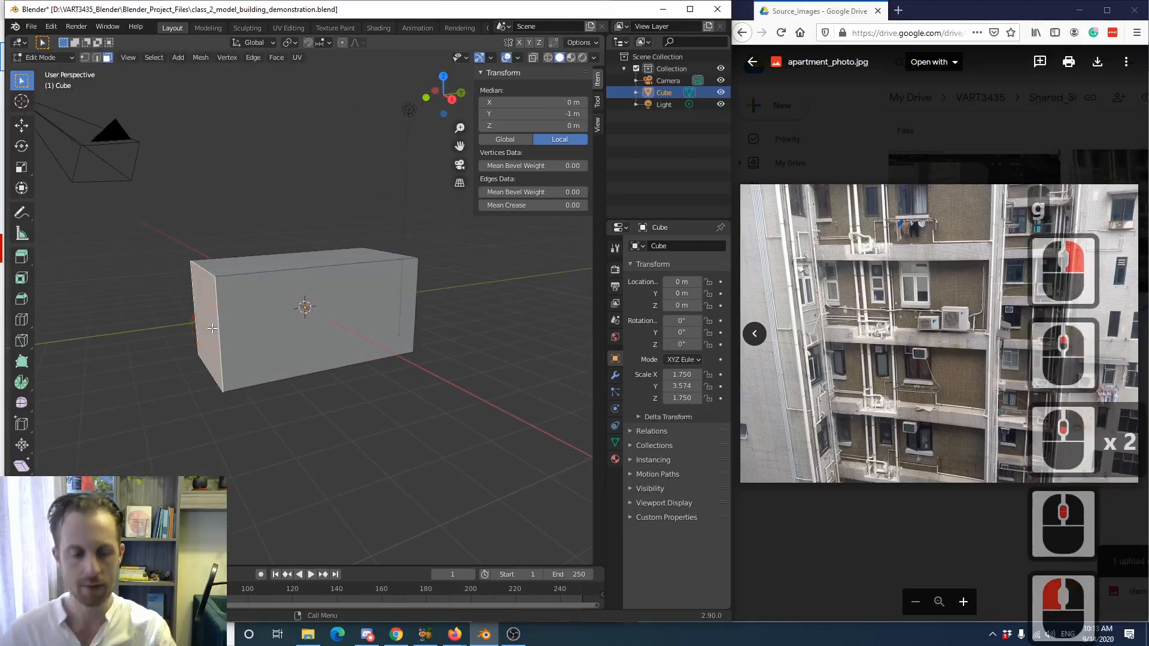
key(e)
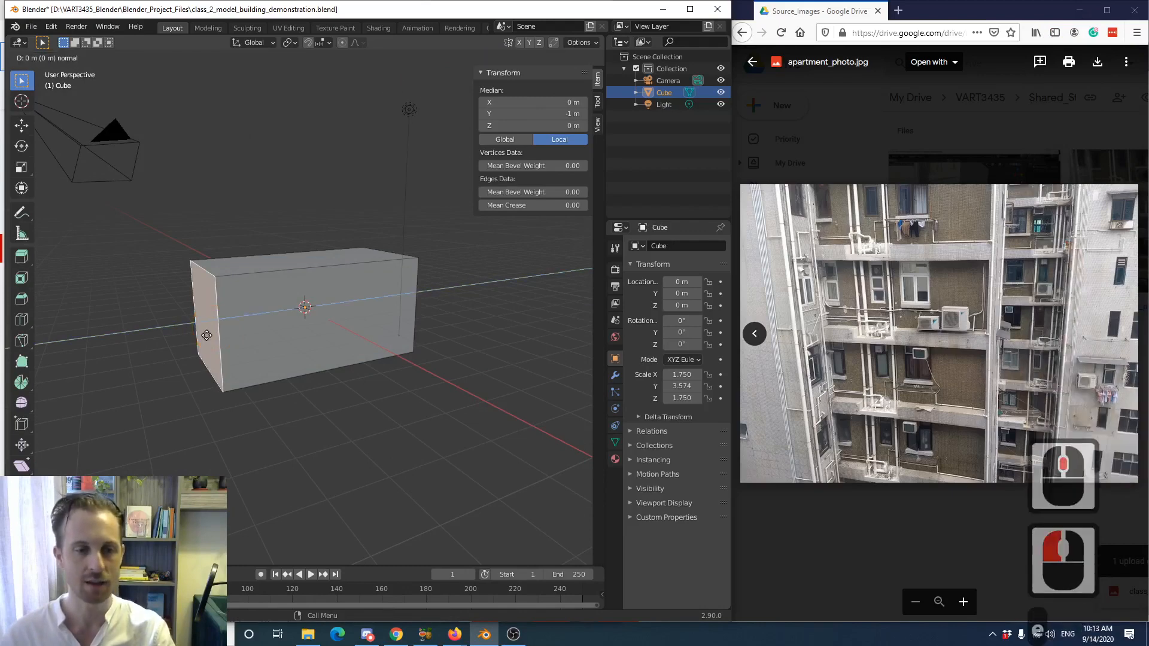
click(206, 335)
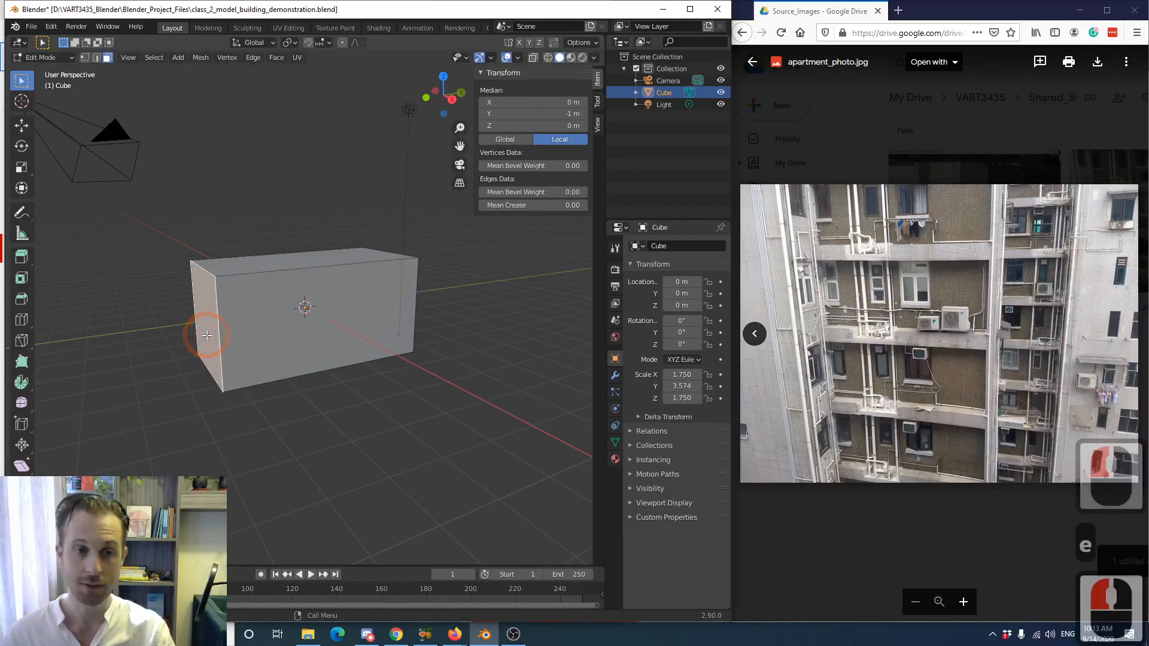
key(g)
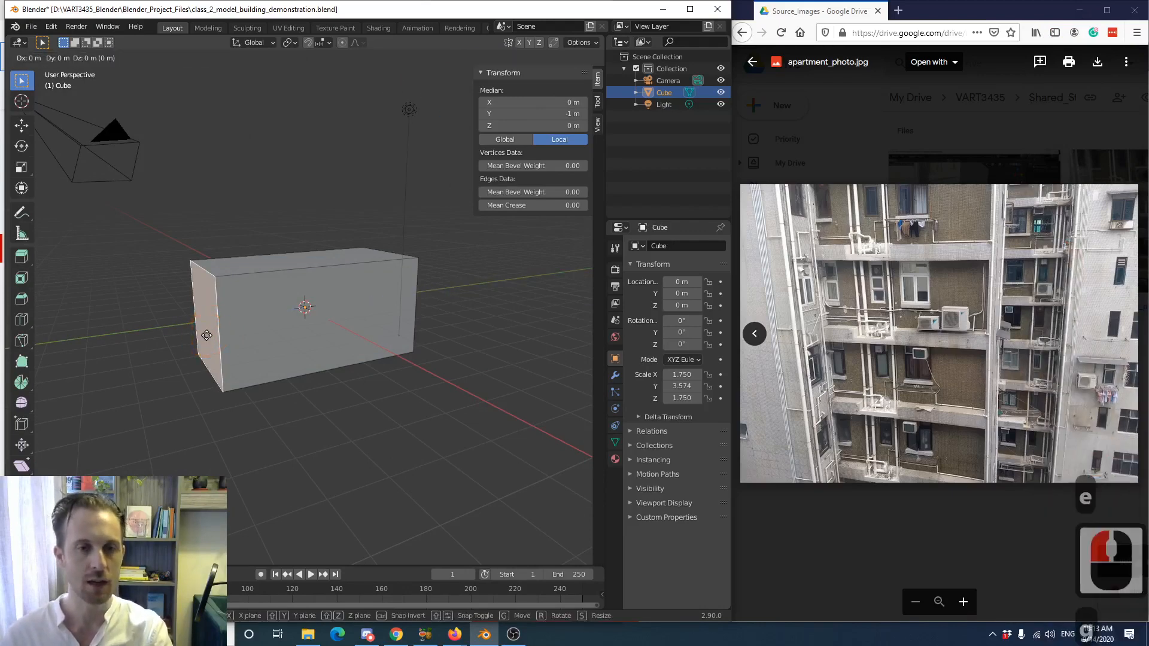
key(y)
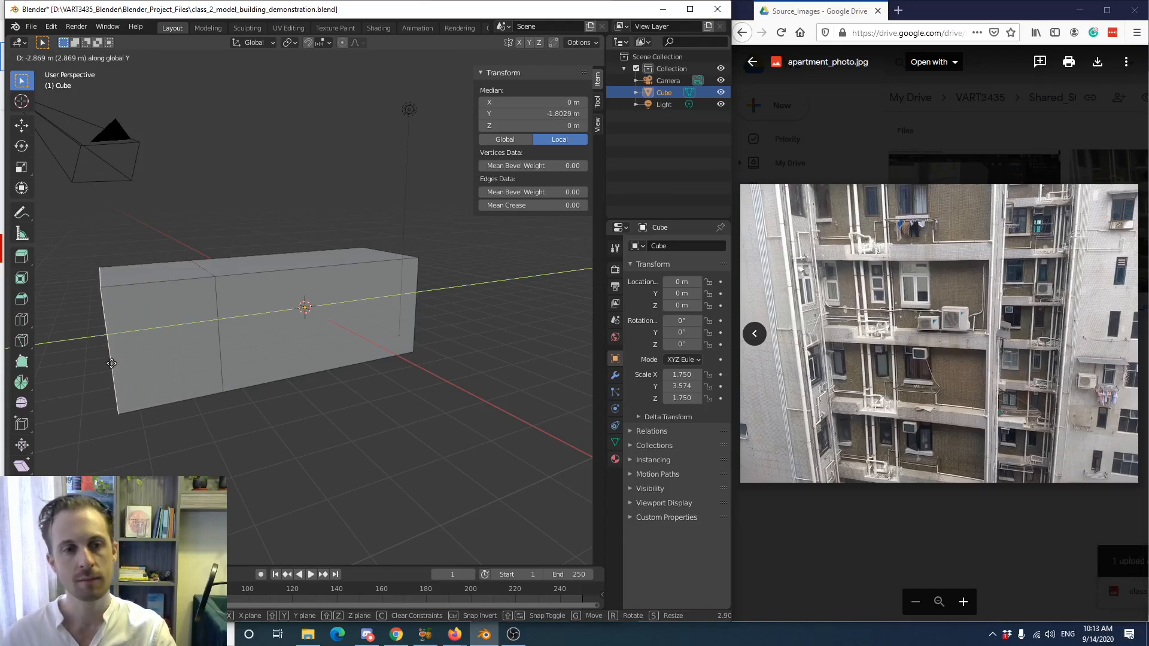
click(83, 372)
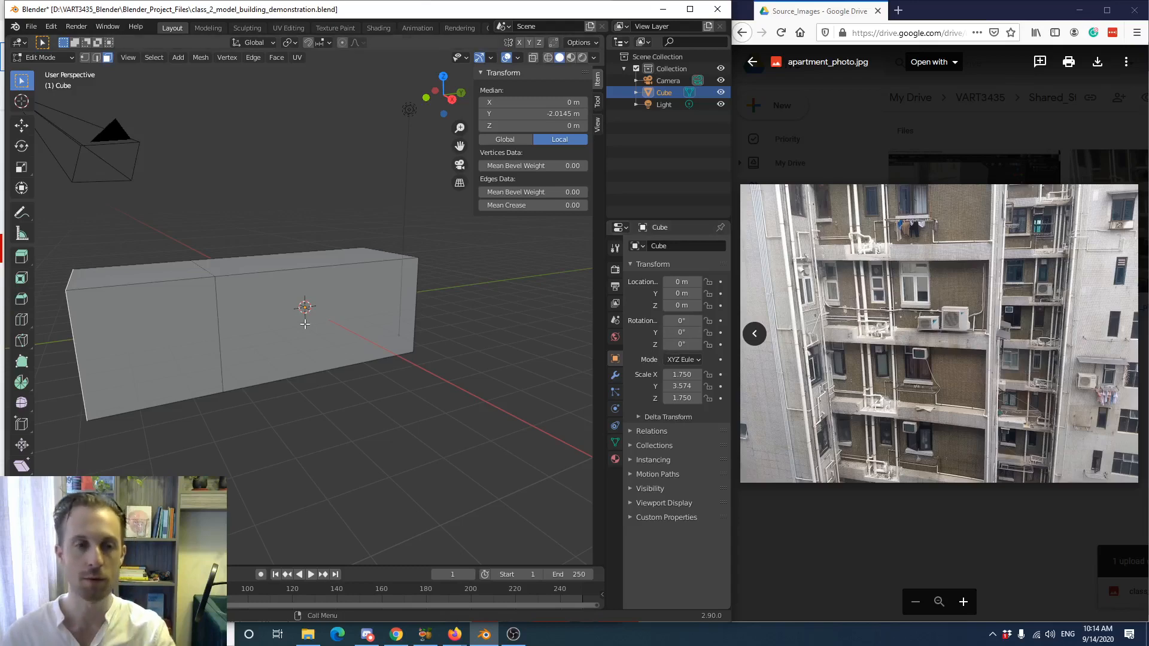
- Move the extruded end face slightly further out along the Y axis, to a local Y of about -2.09 m
mouse_move(305, 375)
middle_down()
mouse_move(284, 385)
mouse_move(300, 379)
middle_up()
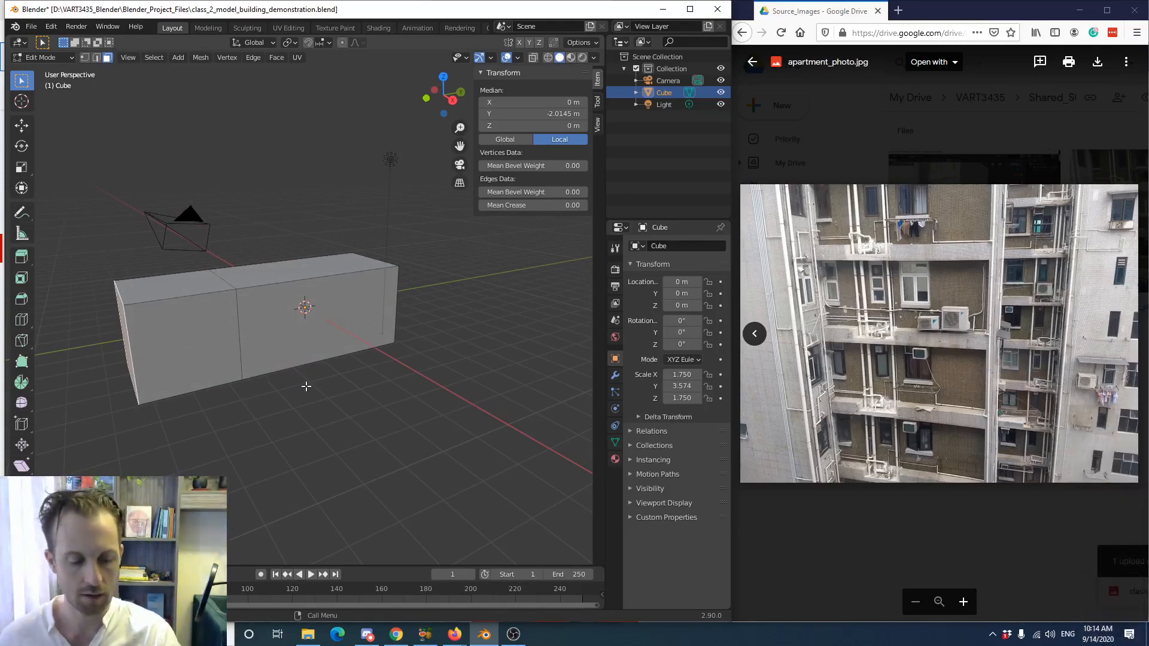
key(g)
key(y)
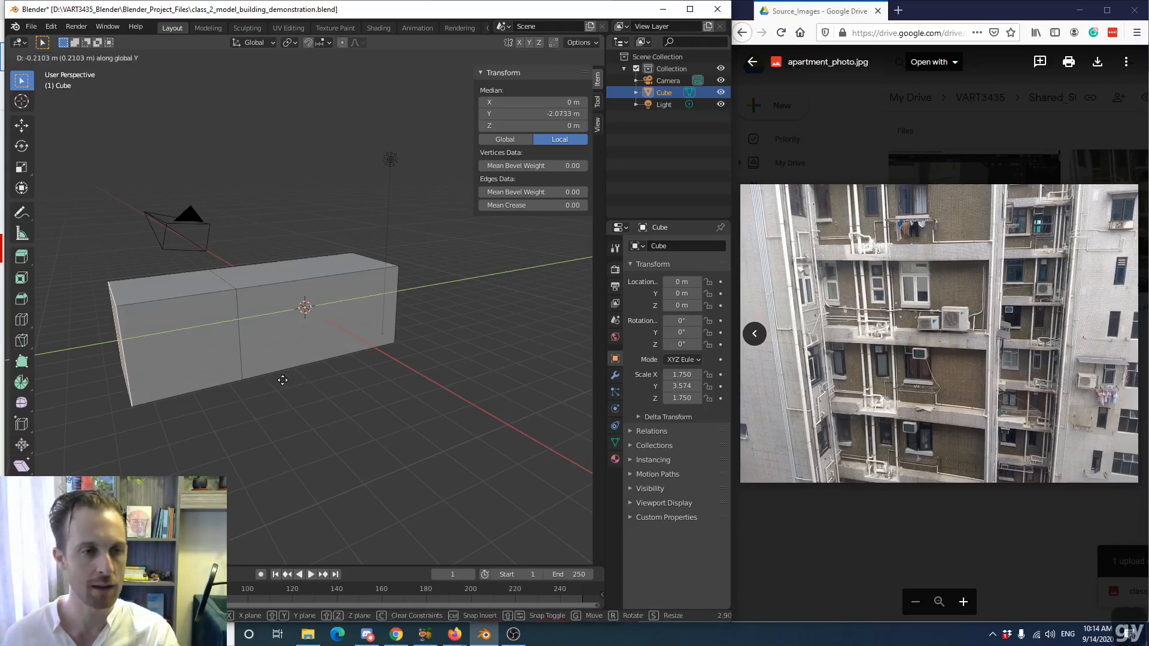
click(284, 379)
mouse_move(359, 369)
middle_down()
mouse_move(298, 368)
mouse_move(380, 369)
middle_up()
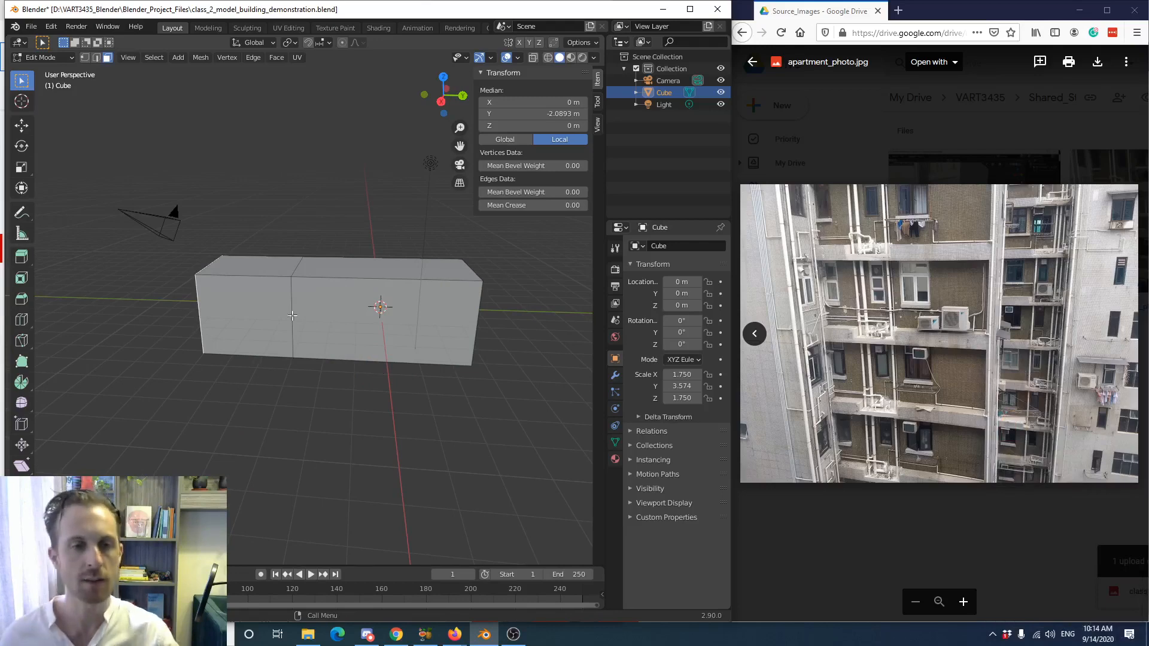
- Extrude the new section's +X side face about 2.66 m outward along the X axis to form an L-shaped block
click(254, 325)
middle_drag(251, 323, 225, 324)
key(e)
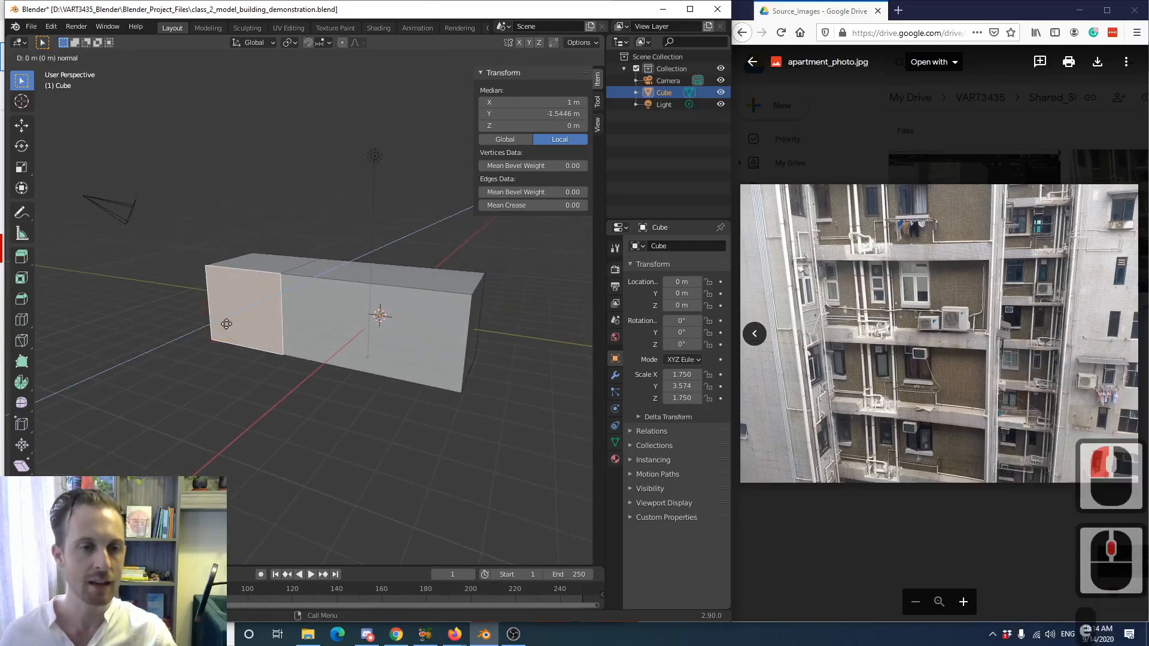
click(226, 323)
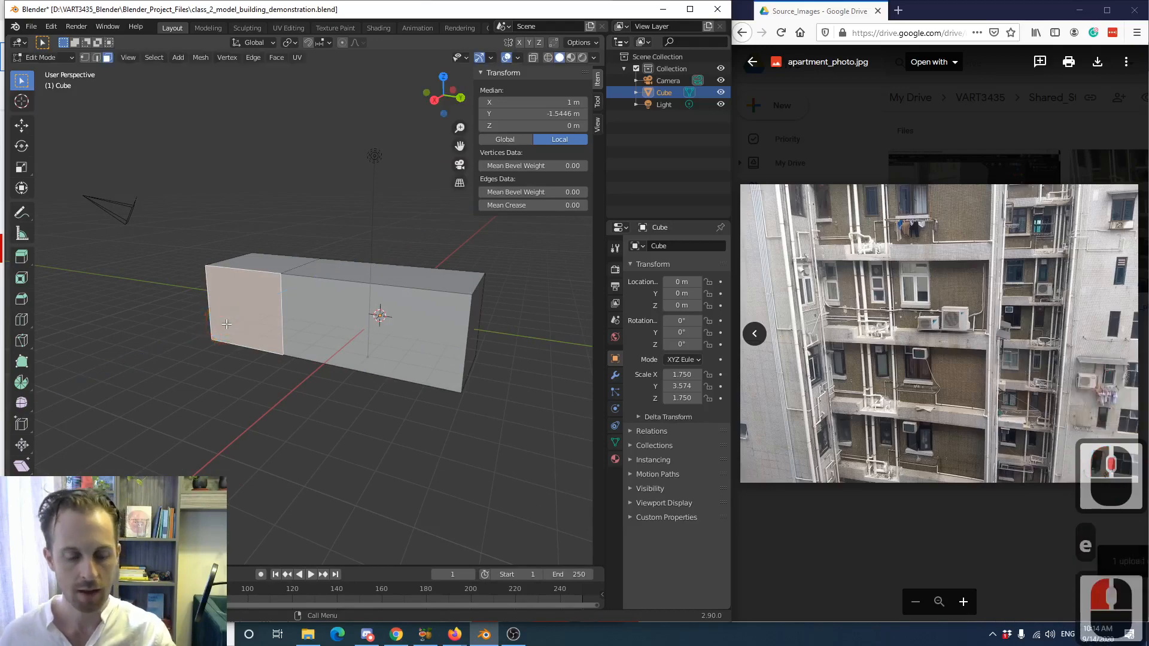
key(g)
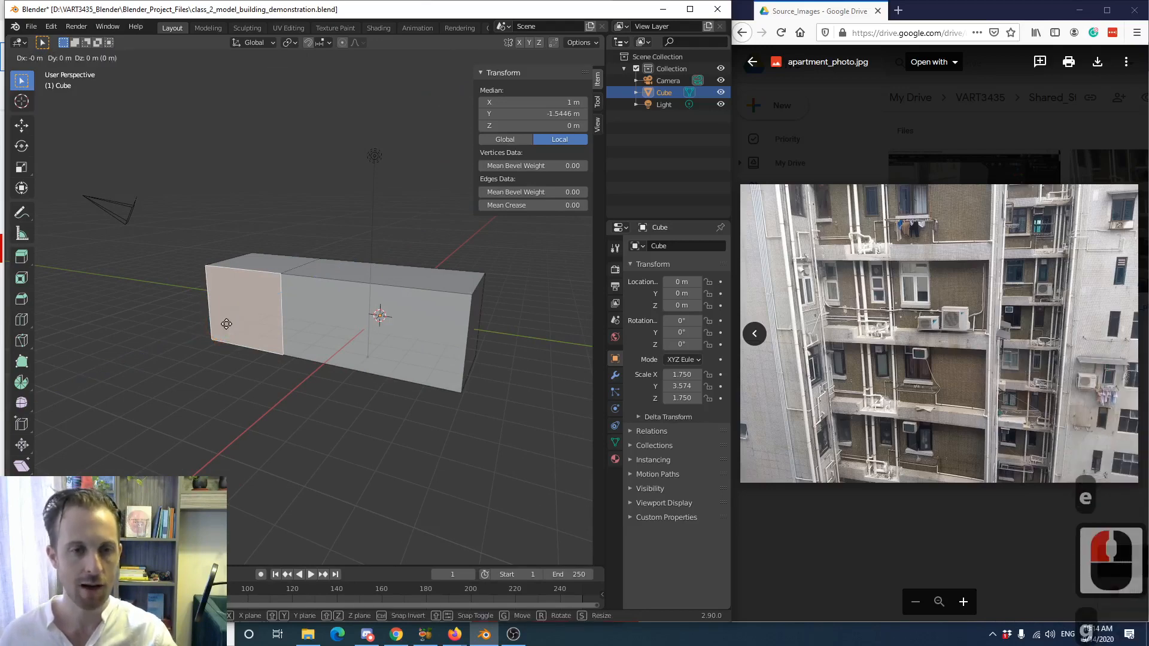
key(x)
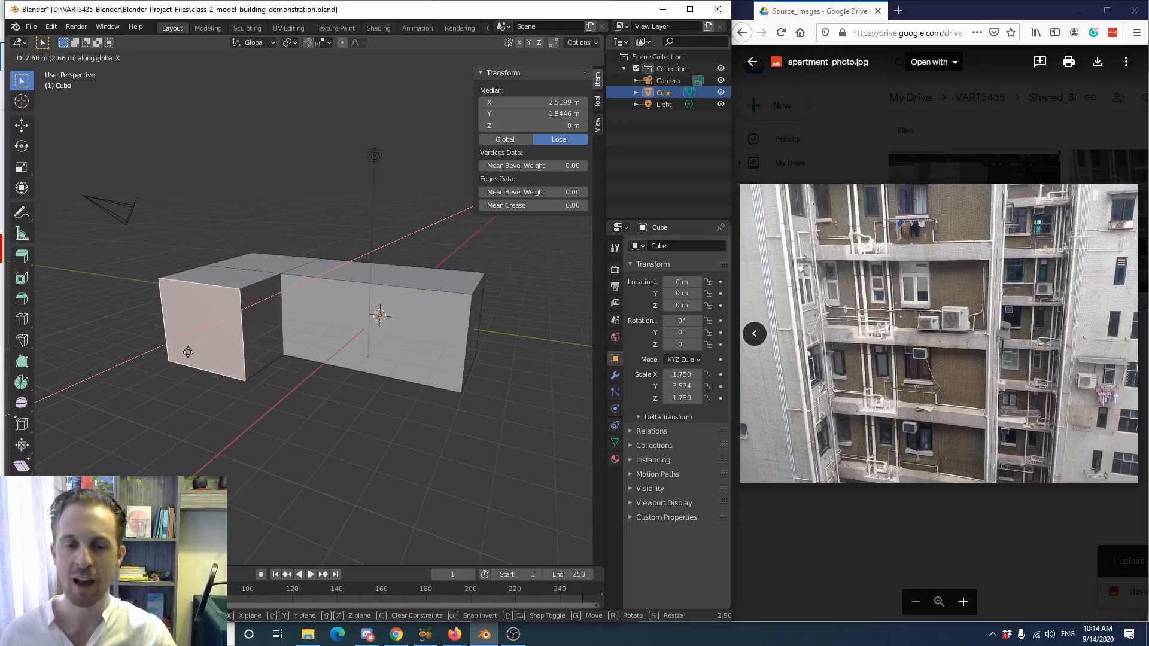
click(185, 393)
scroll(179, 391, up, 3)
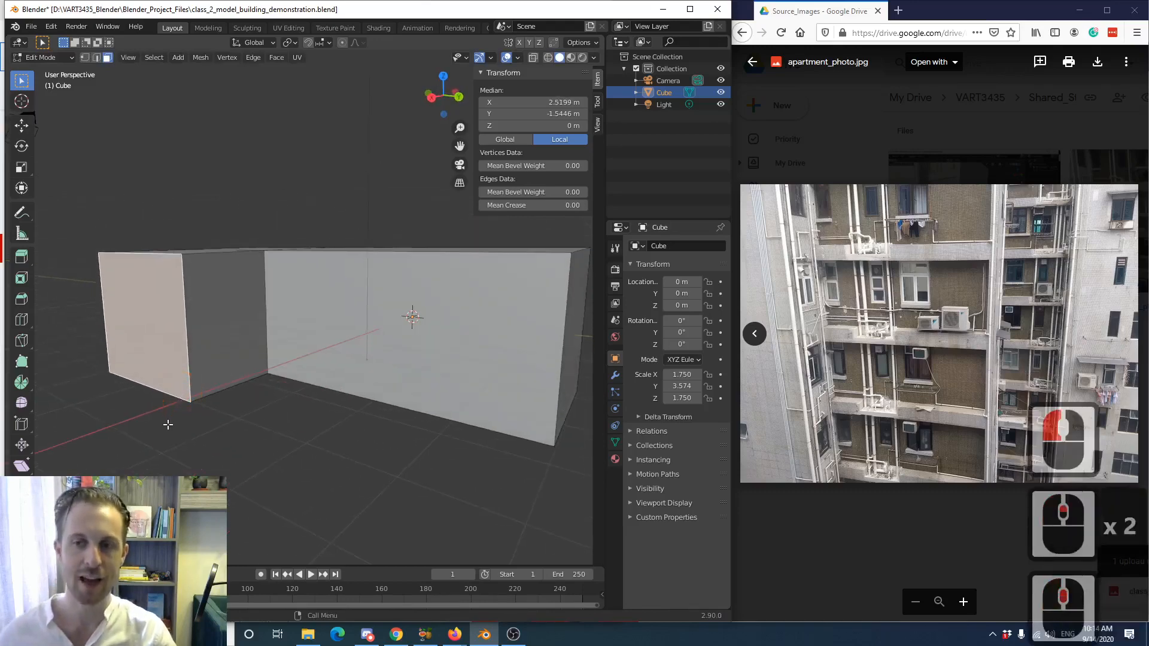
scroll(174, 354, down, 2)
middle_drag(174, 355, 179, 397)
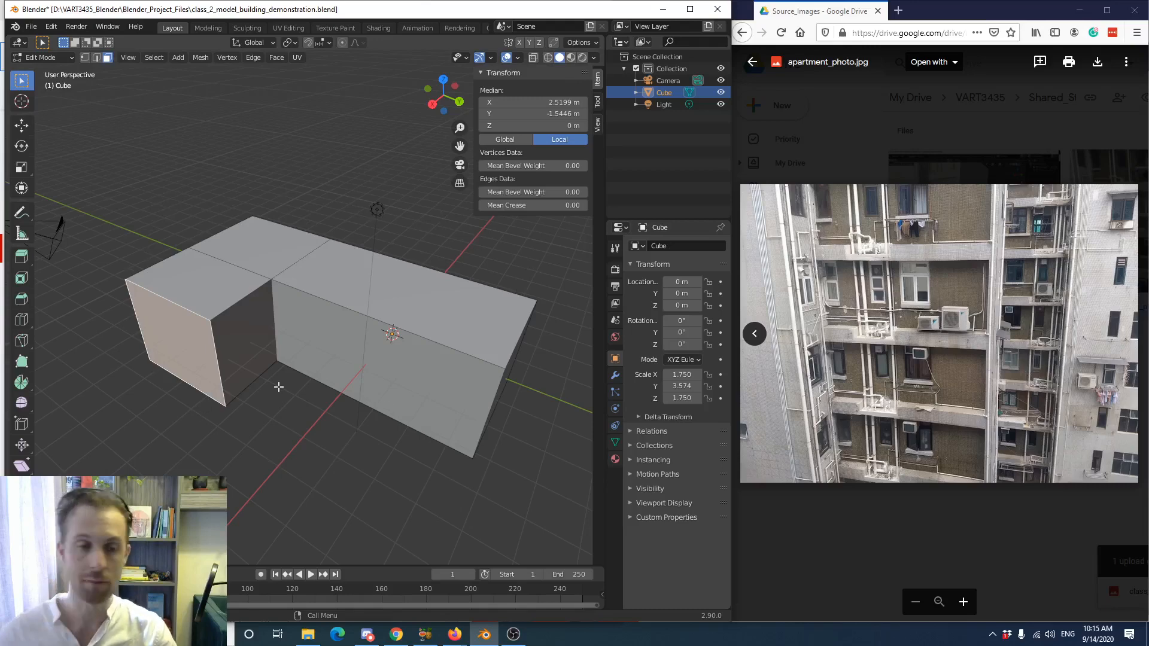
middle_drag(317, 382, 306, 350)
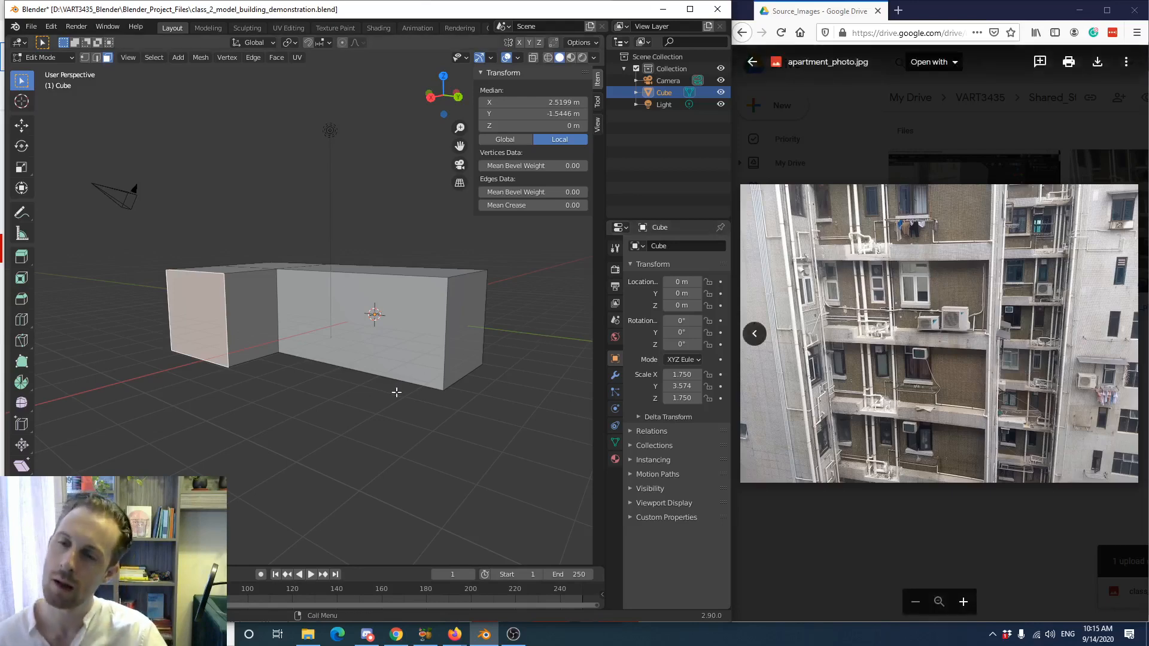
middle_drag(396, 392, 374, 384)
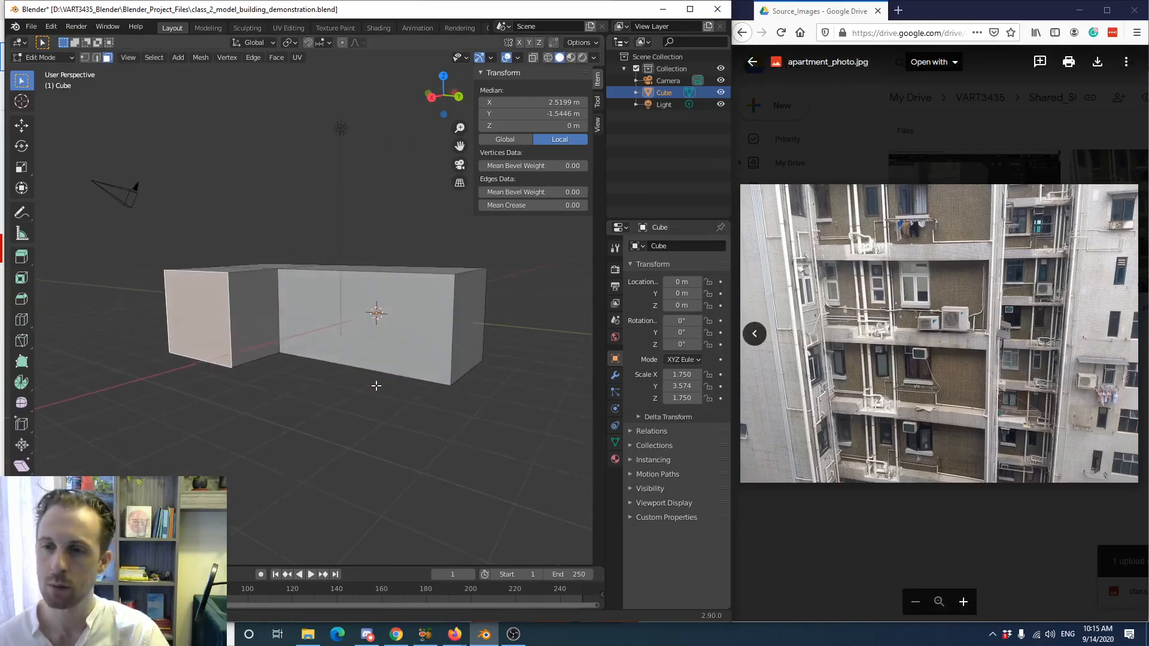
scroll(376, 382, up, 3)
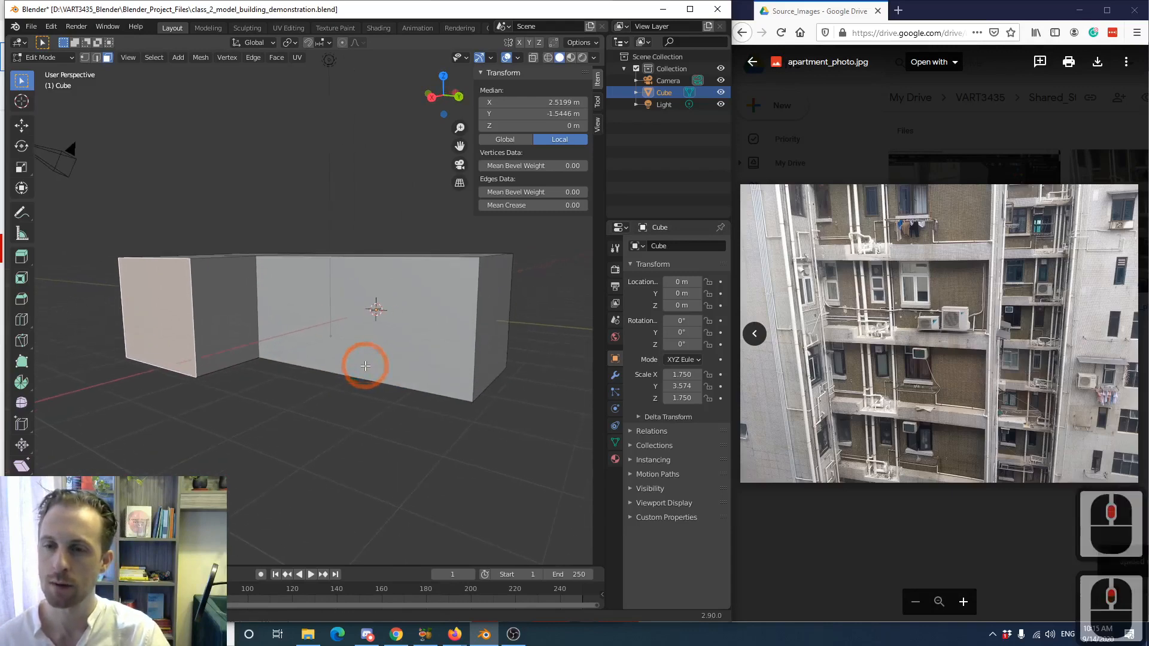
shift+double_click(365, 366)
click(22, 320)
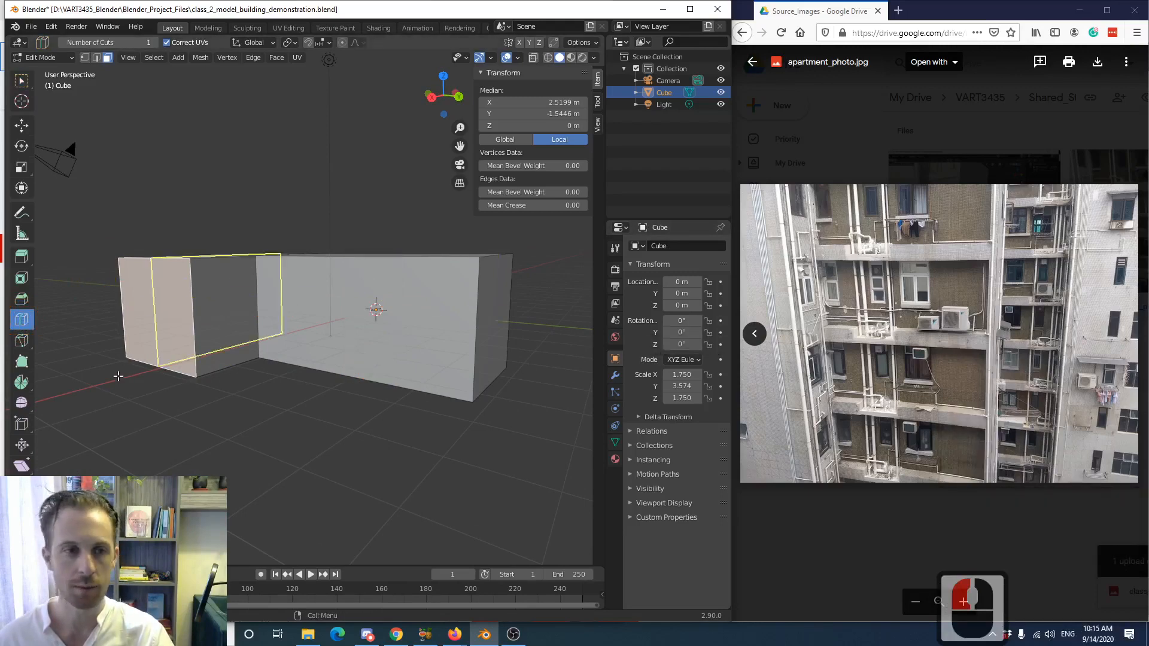
click(22, 300)
click(21, 321)
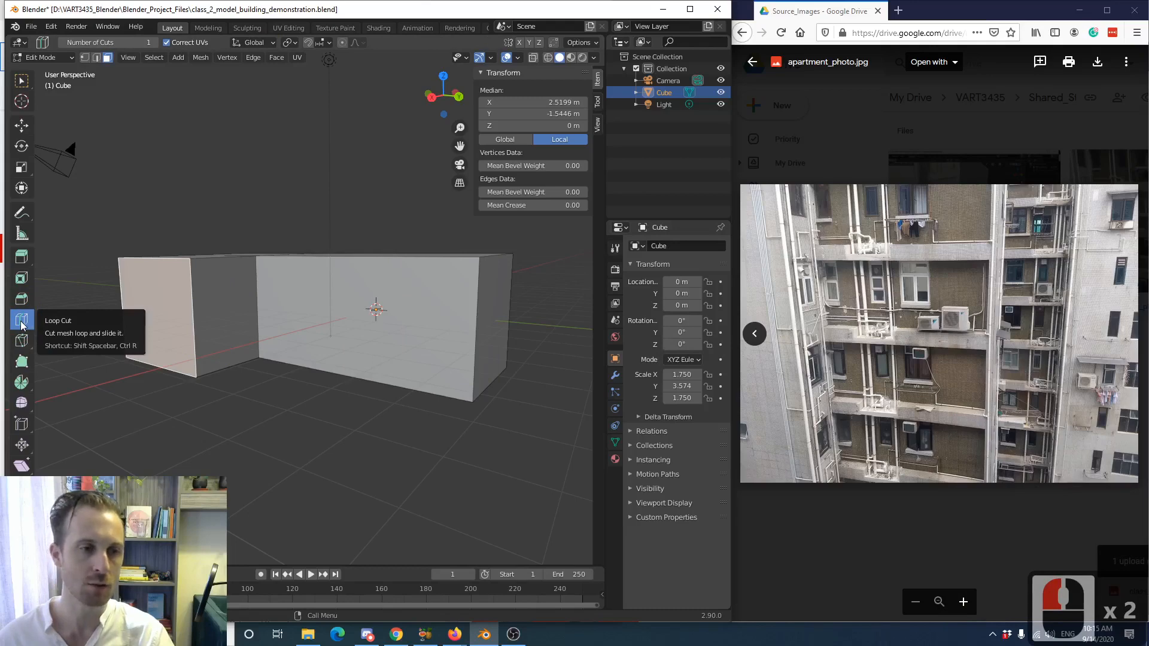
- Try cutting two sloping lines across the long section's +X face with the Knife tool, and undo the cut
click(22, 340)
click(263, 307)
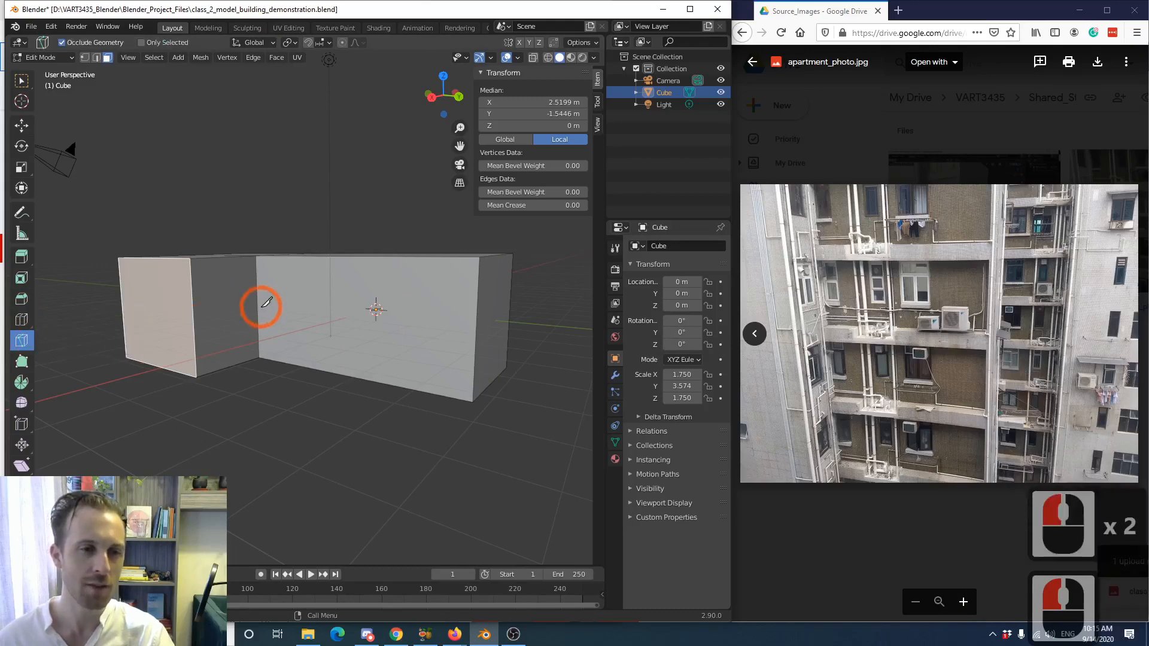
click(257, 310)
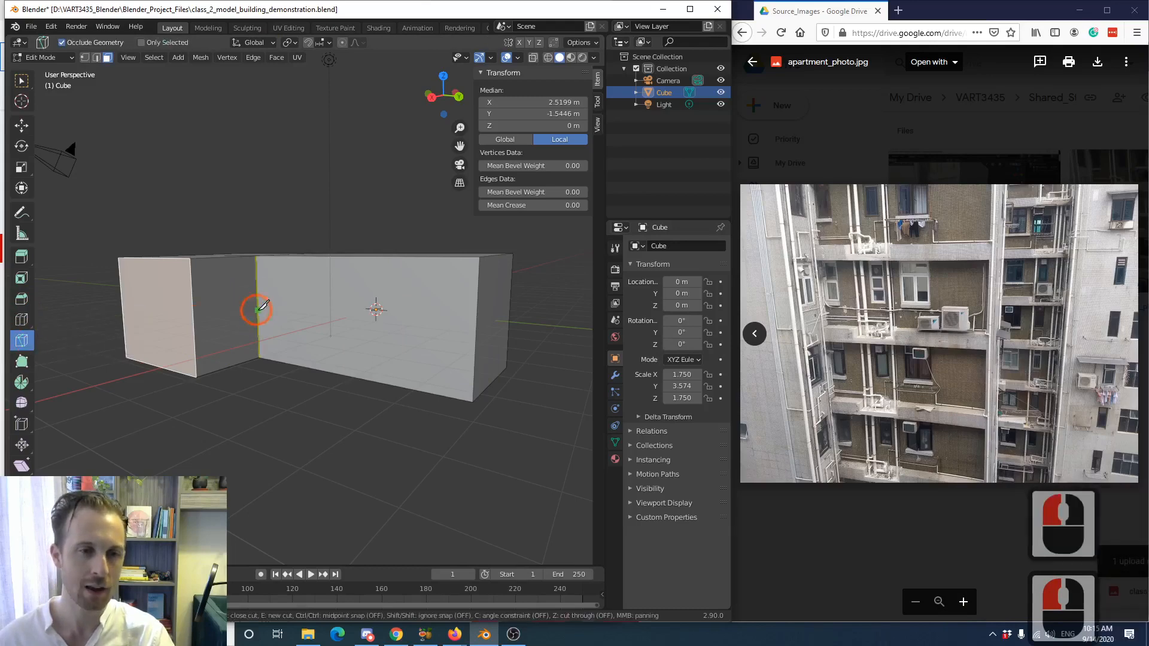
click(473, 363)
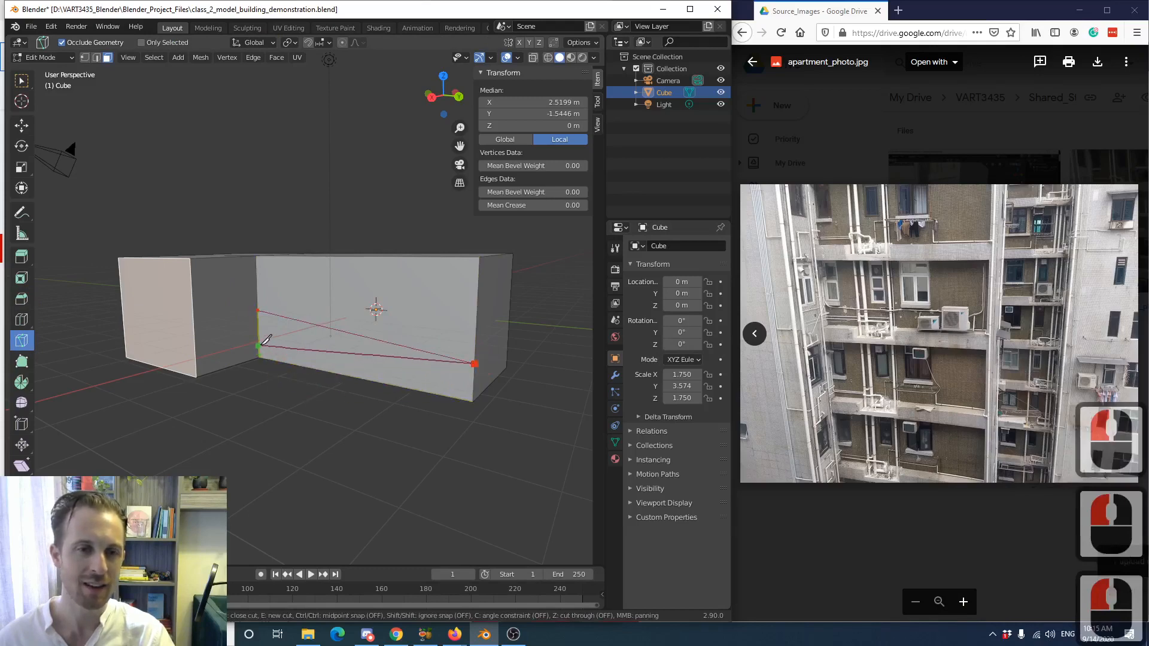
click(258, 345)
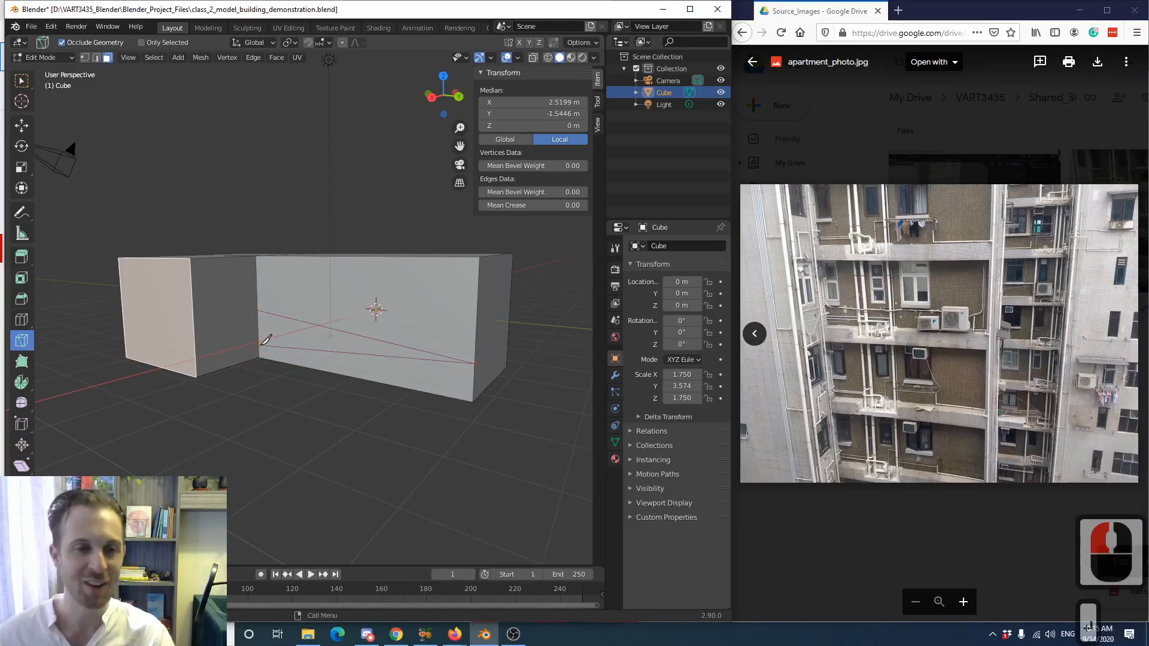
key(Return)
middle_drag(258, 309, 258, 309)
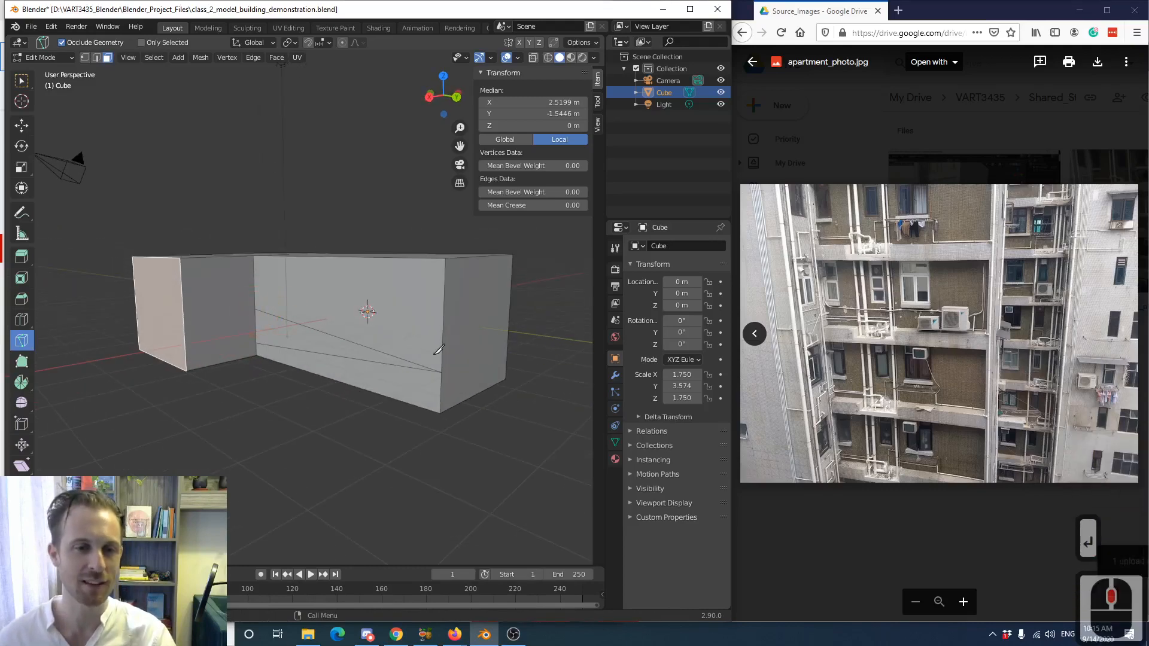
middle_drag(450, 370, 113, 365)
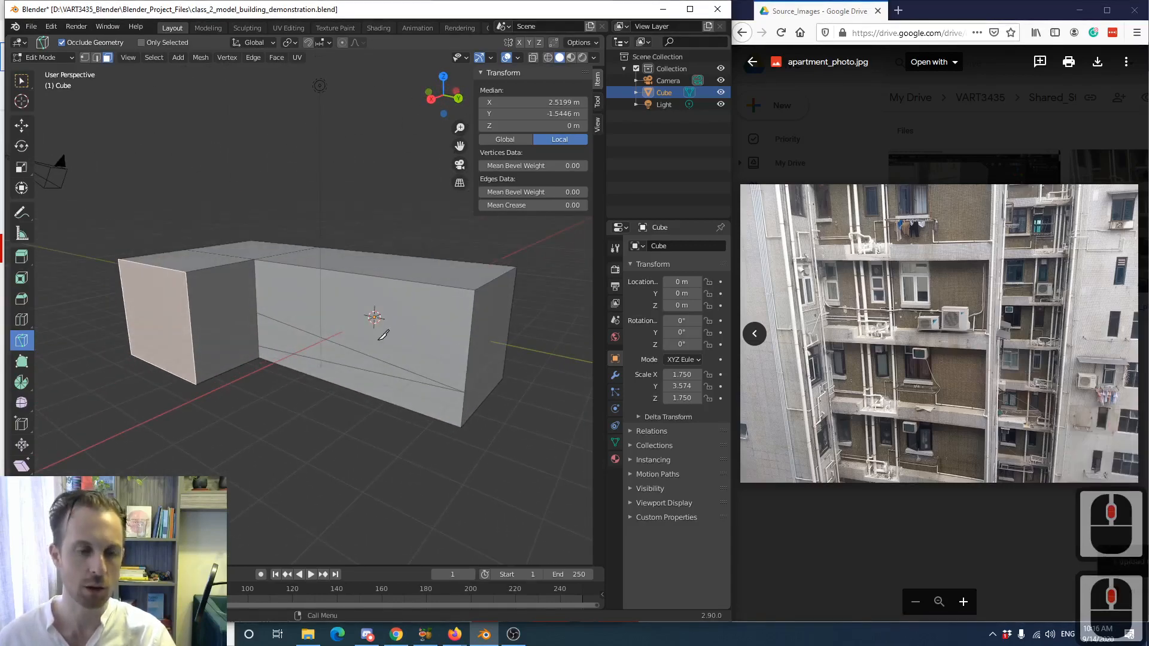
key(ctrl+z)
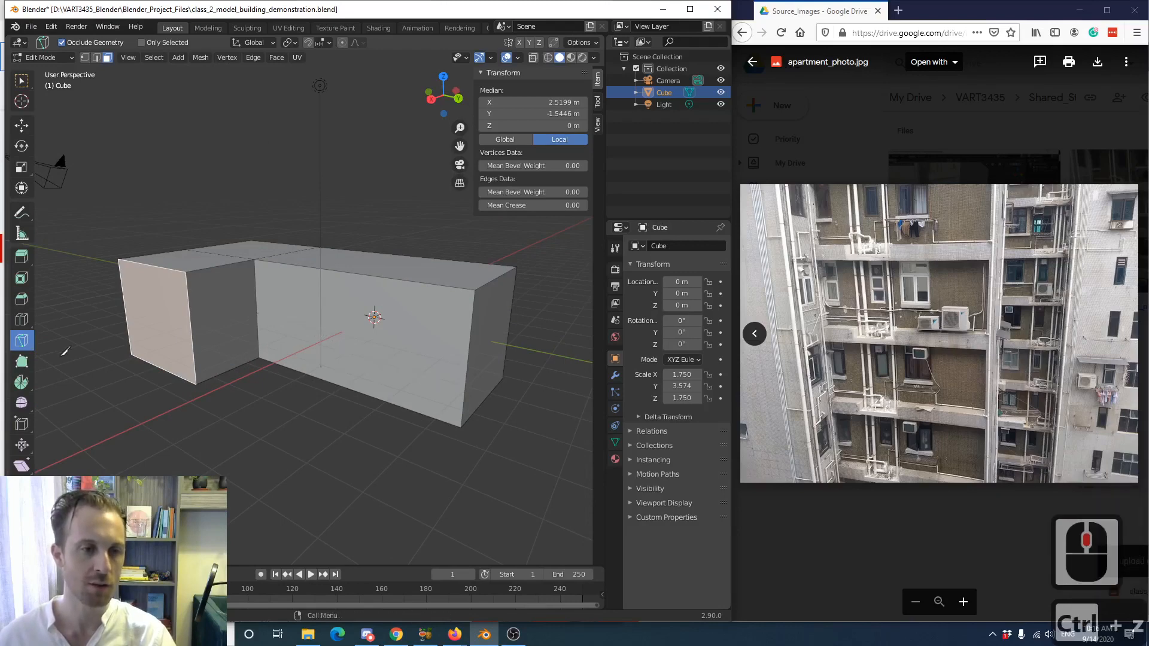
- Add a horizontal loop cut around the L-shaped block and move it down along the Z axis to a local Z of about -0.63 m
click(22, 325)
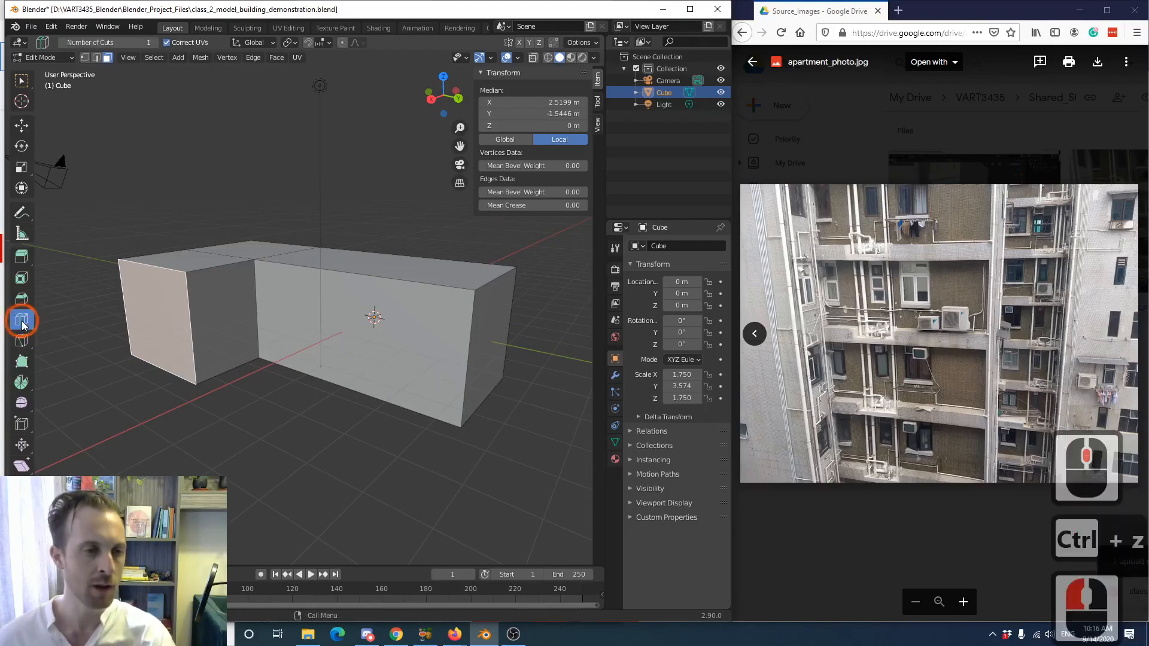
click(195, 326)
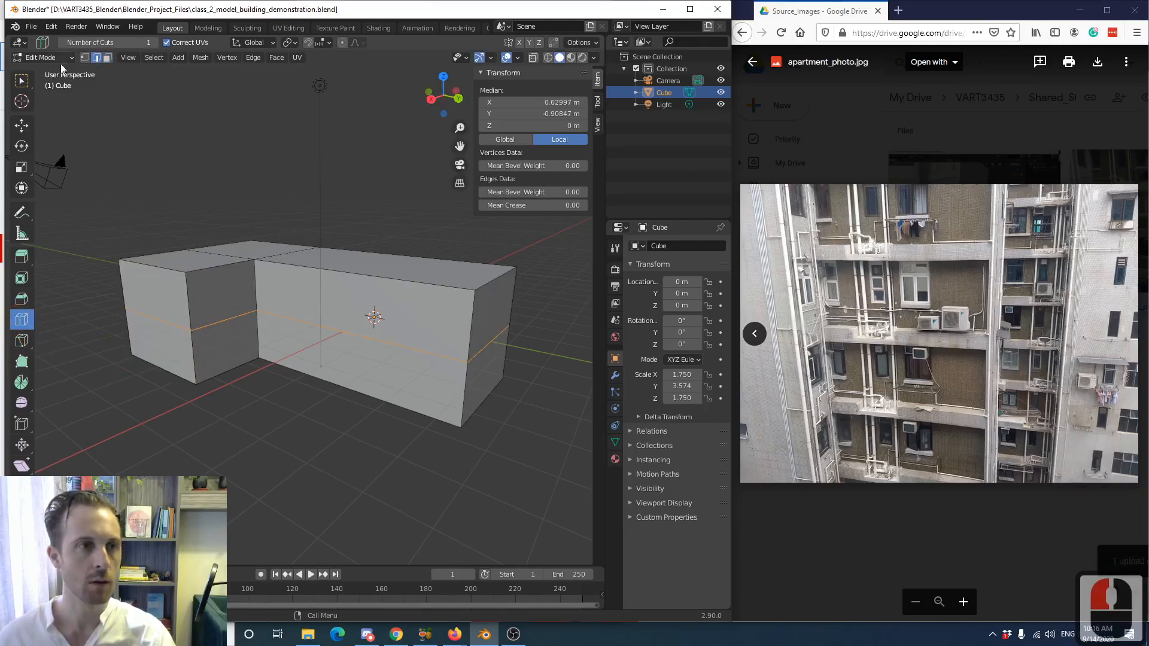
click(21, 80)
middle_drag(232, 274, 243, 288)
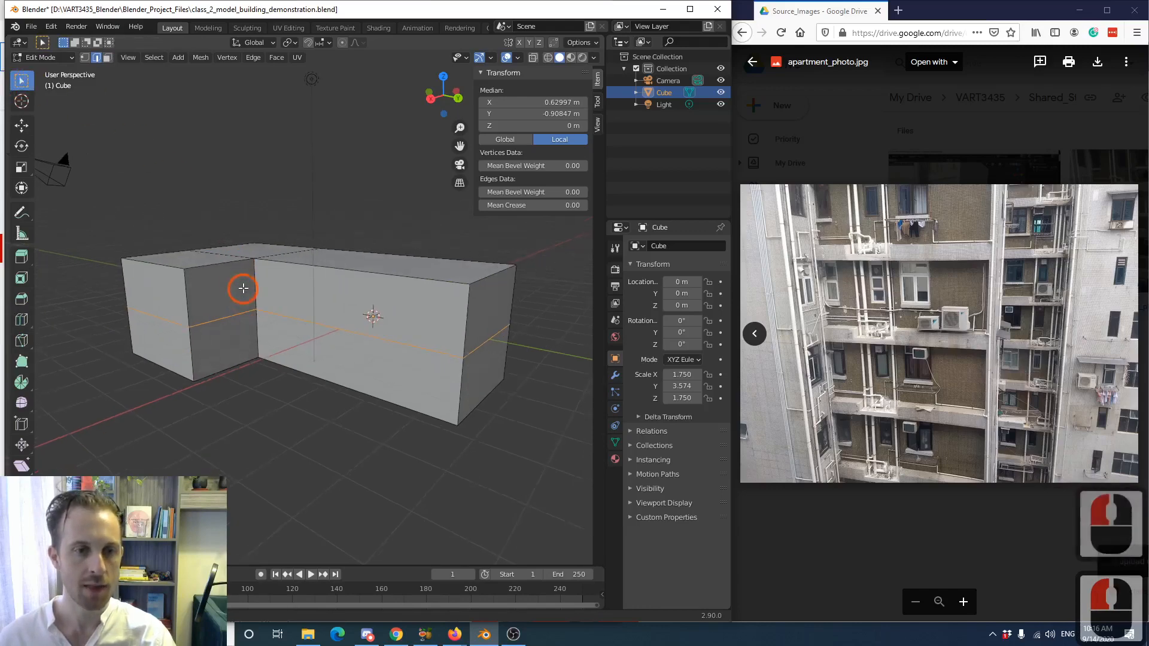
key(g)
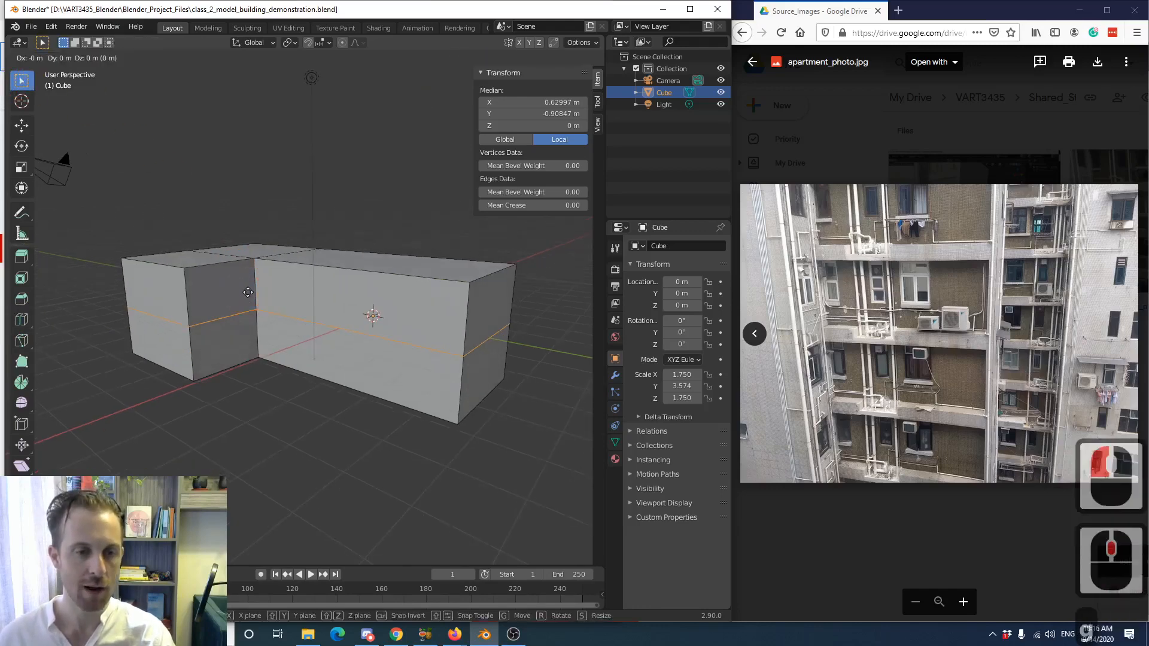
key(z)
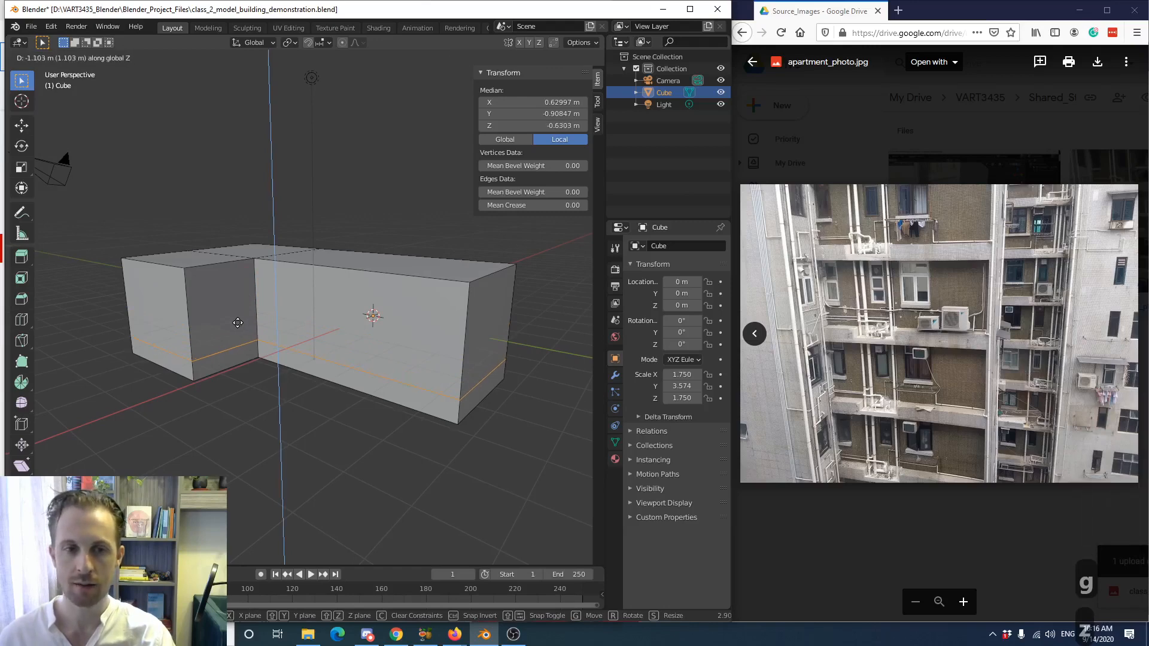
click(238, 323)
- Add a second horizontal loop cut around the block and move it up along the Z axis to a local Z of about 0.88 m
middle_drag(233, 321, 275, 314)
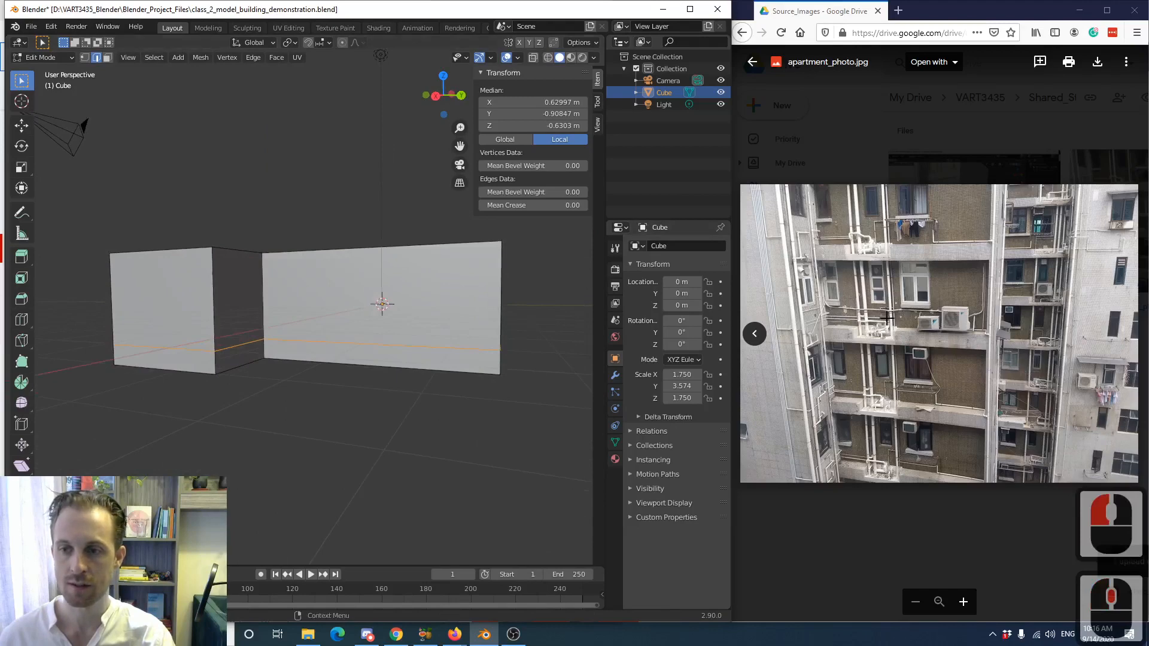
middle_drag(480, 395, 443, 413)
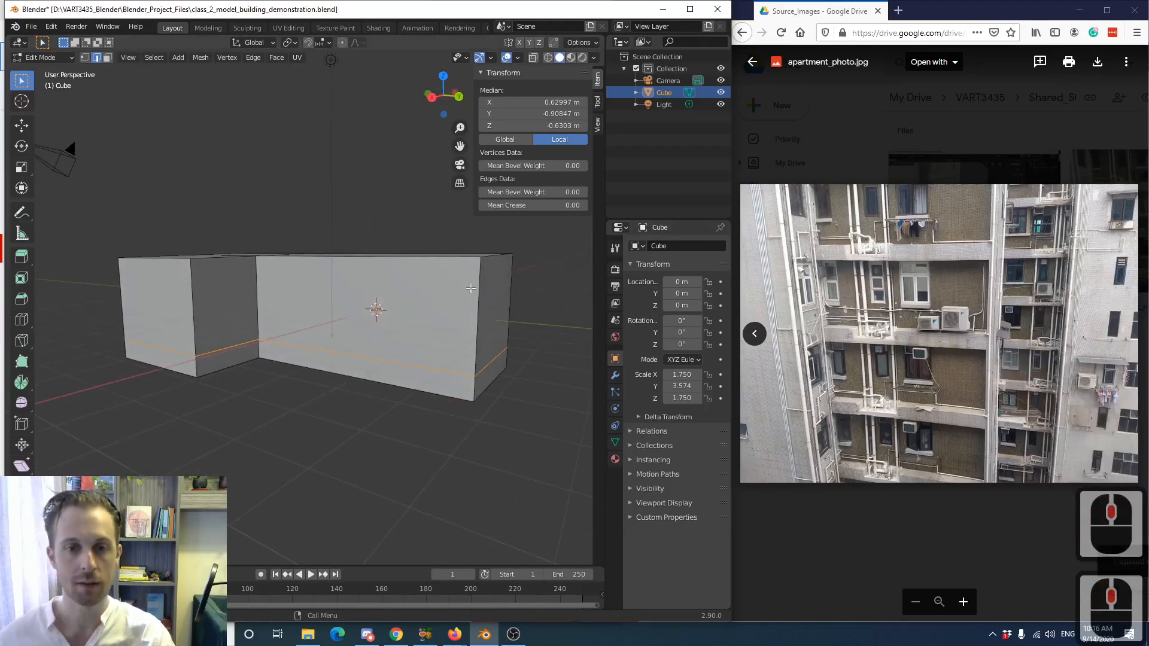
click(21, 320)
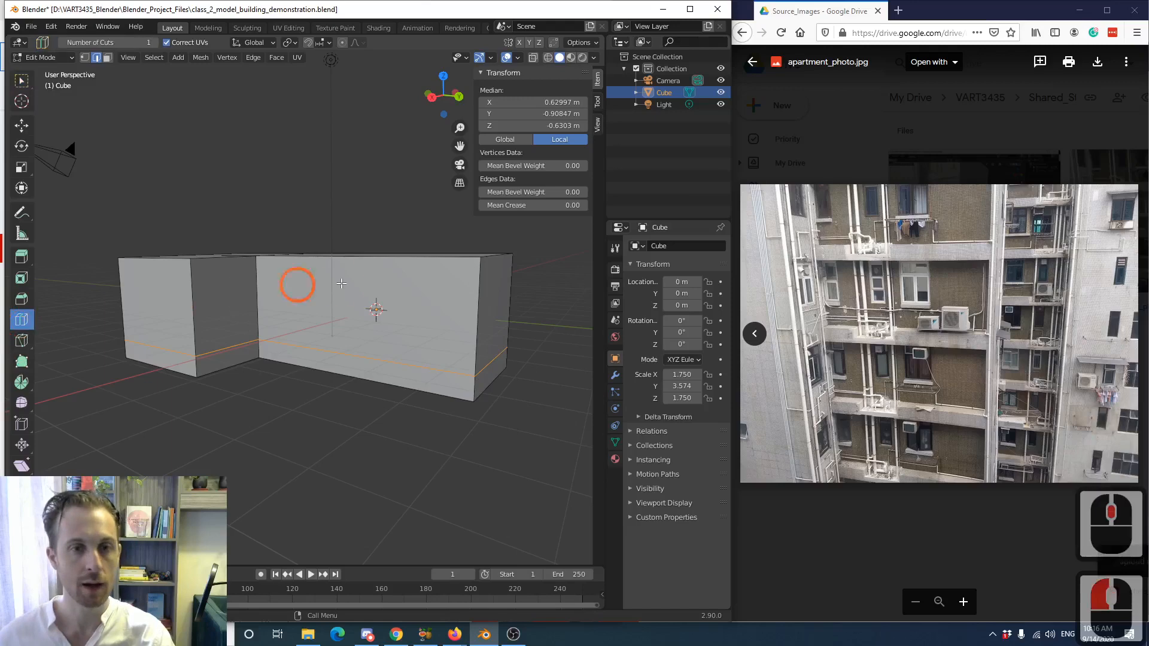
click(510, 290)
click(22, 85)
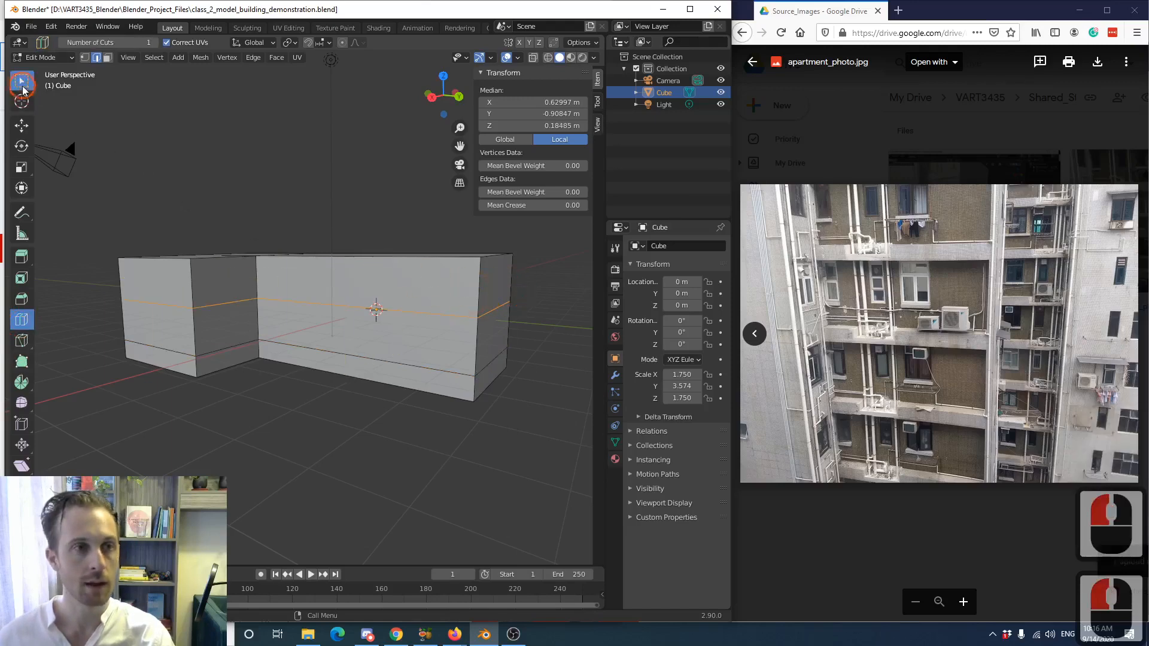
key(g)
key(z)
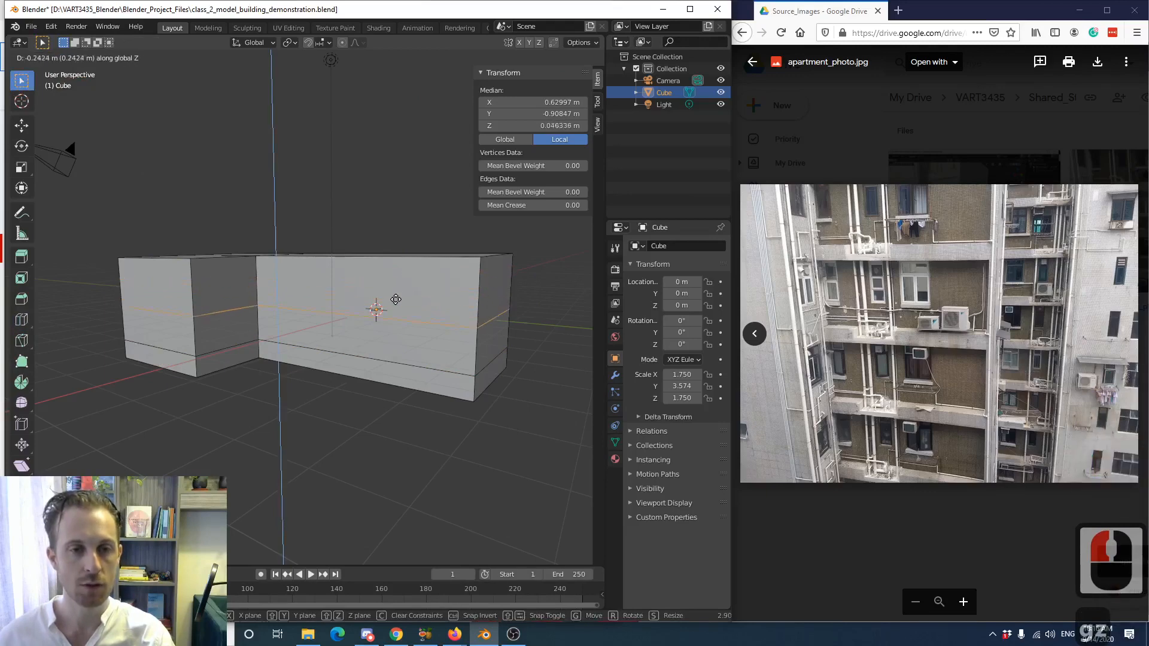
right_click(396, 276)
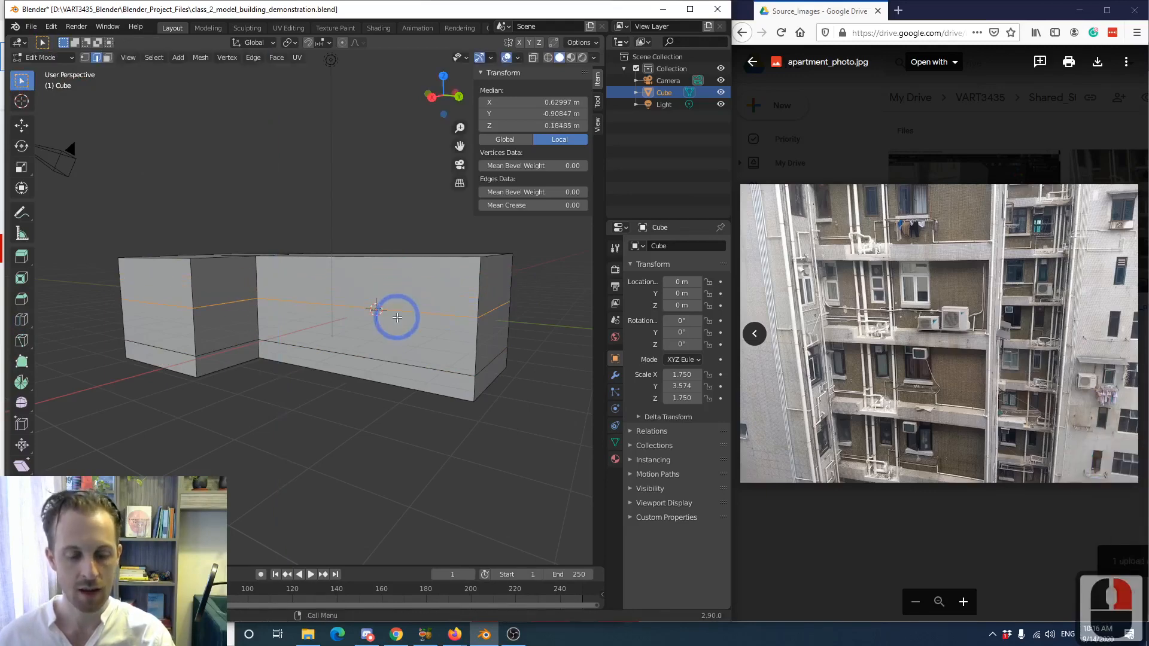
key(g)
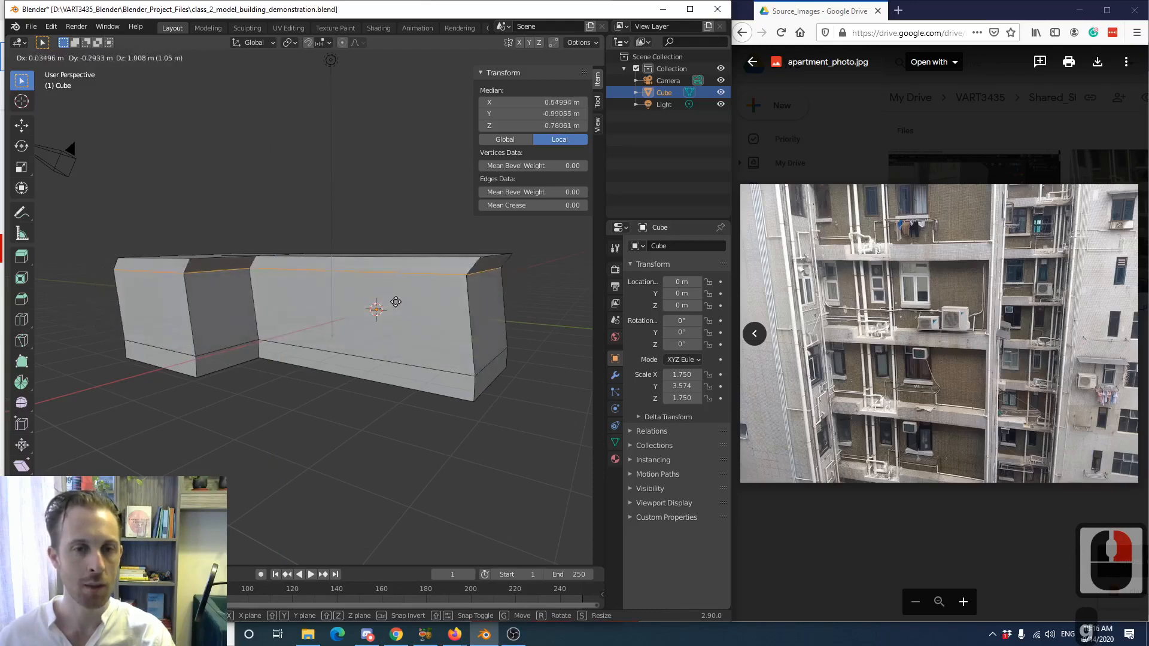
key(z)
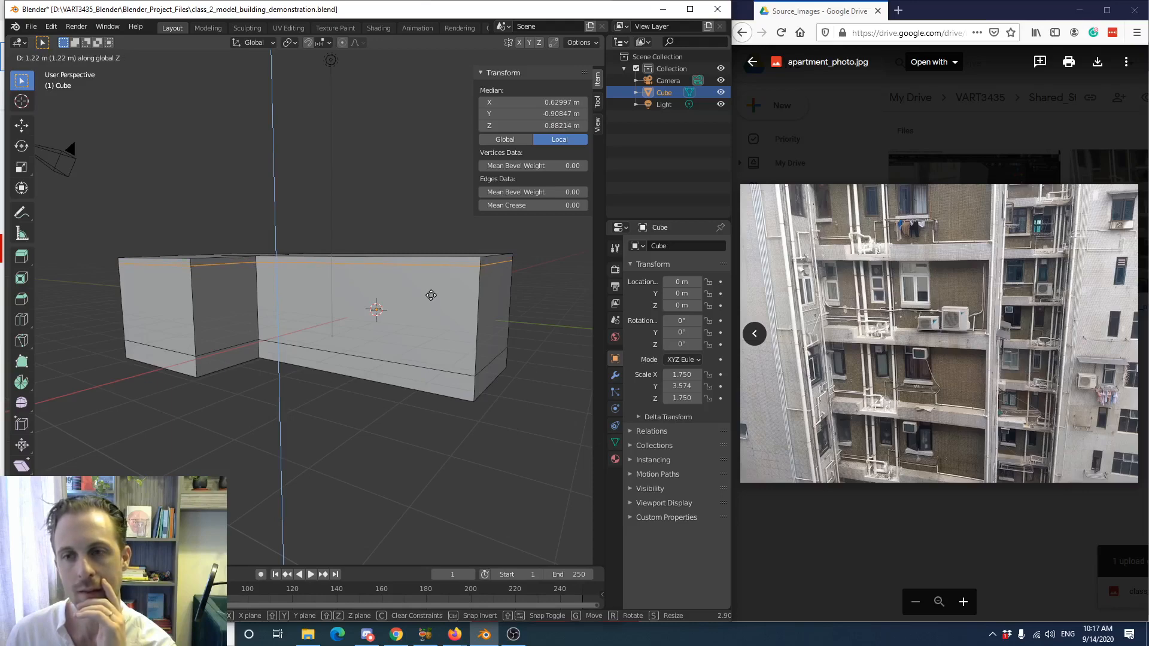
click(431, 295)
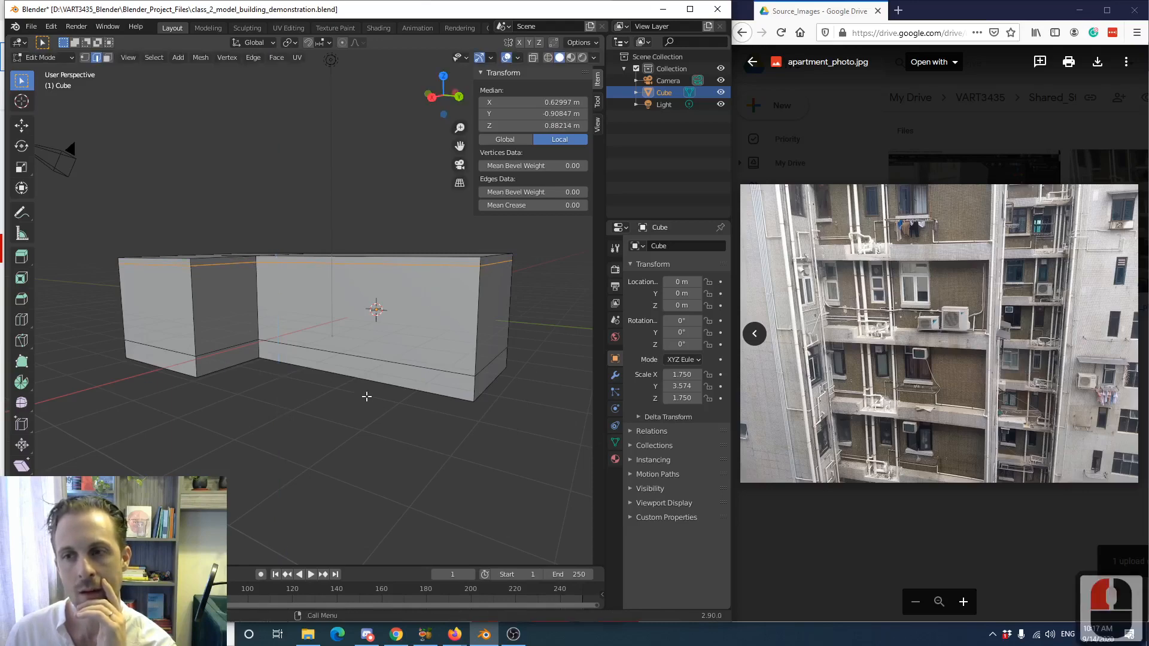
- Add a vertical loop cut across the long section and move it about 3.05 m along the Y axis towards its free end
middle_drag(430, 295, 400, 411)
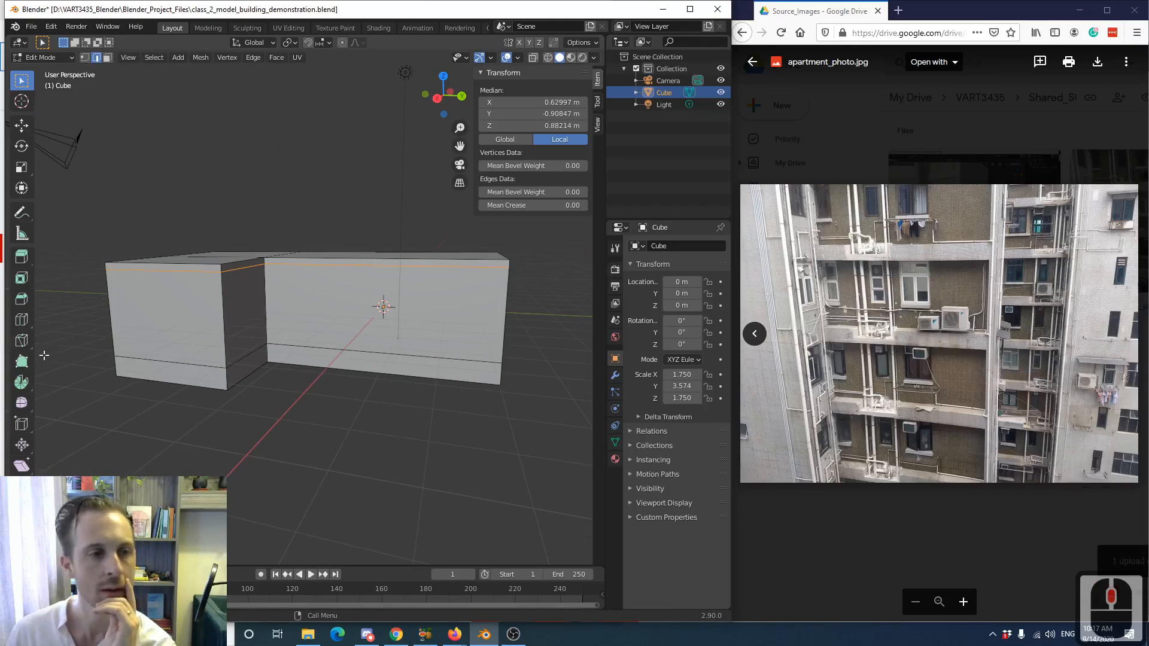
click(22, 320)
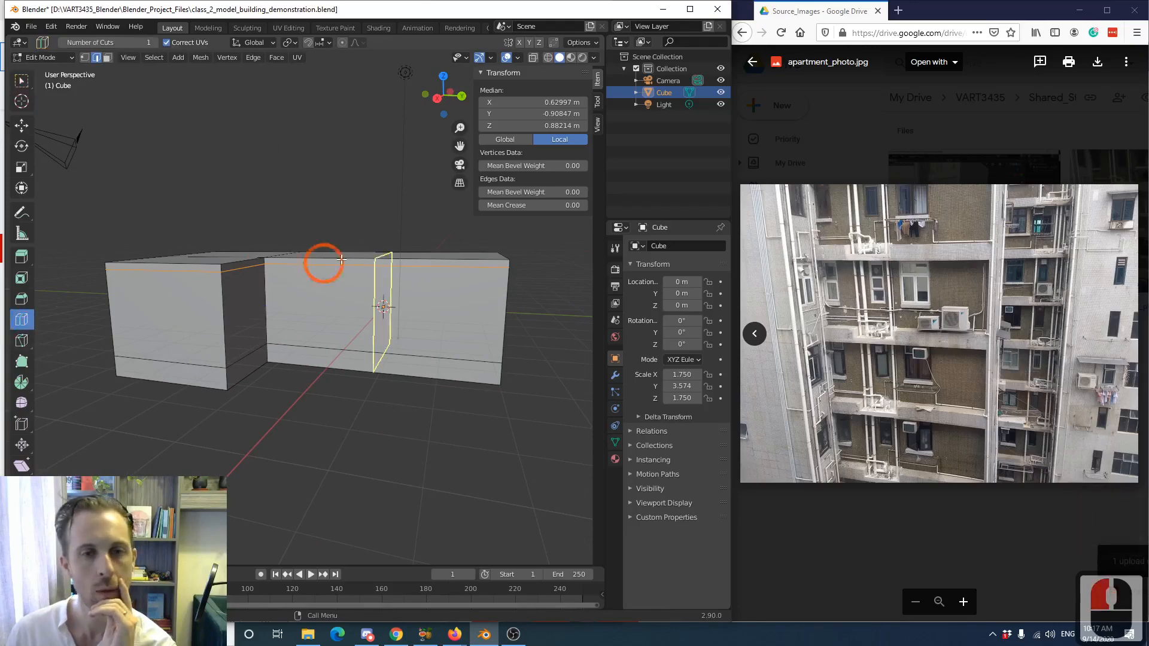
click(442, 273)
click(439, 274)
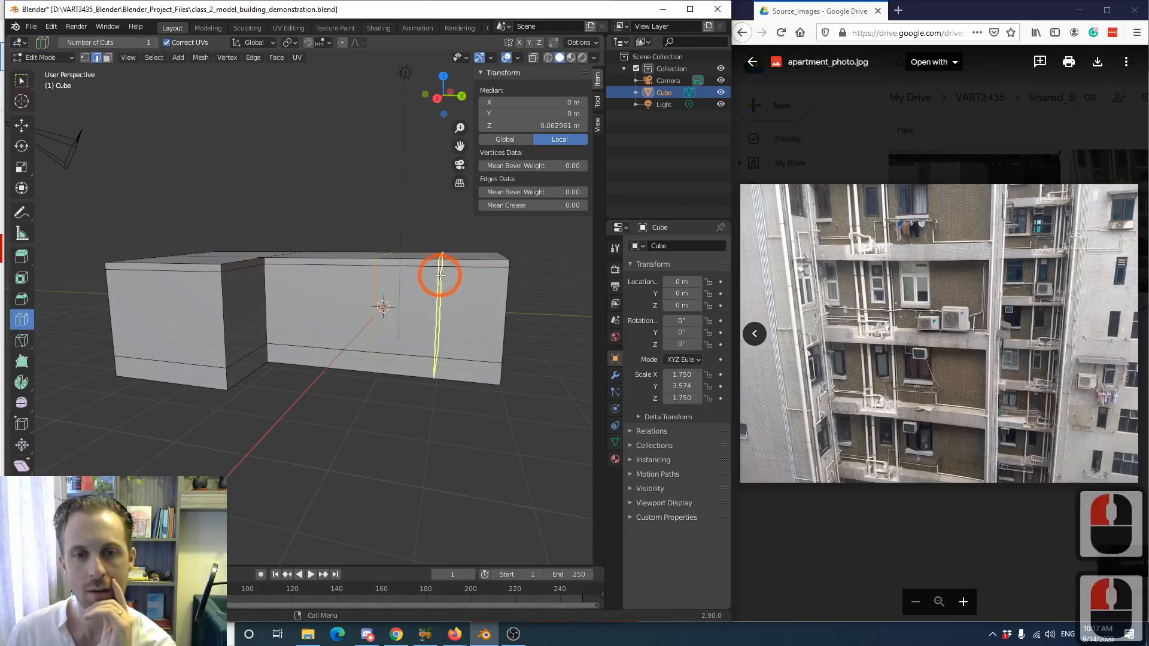
click(22, 80)
key(g)
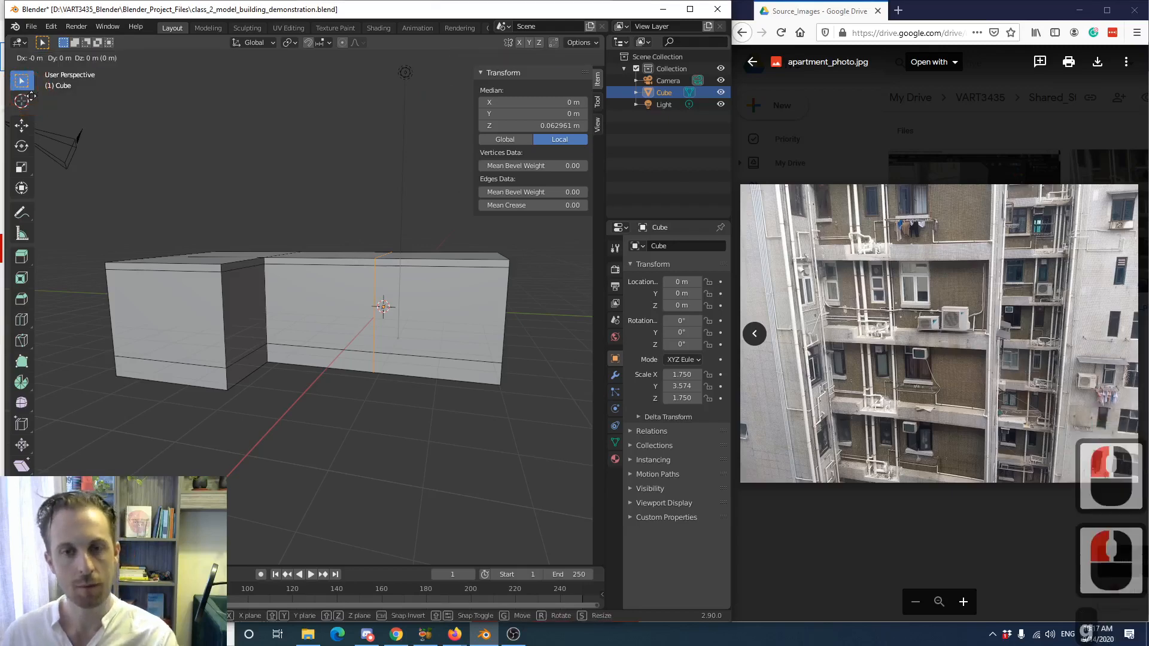
key(y)
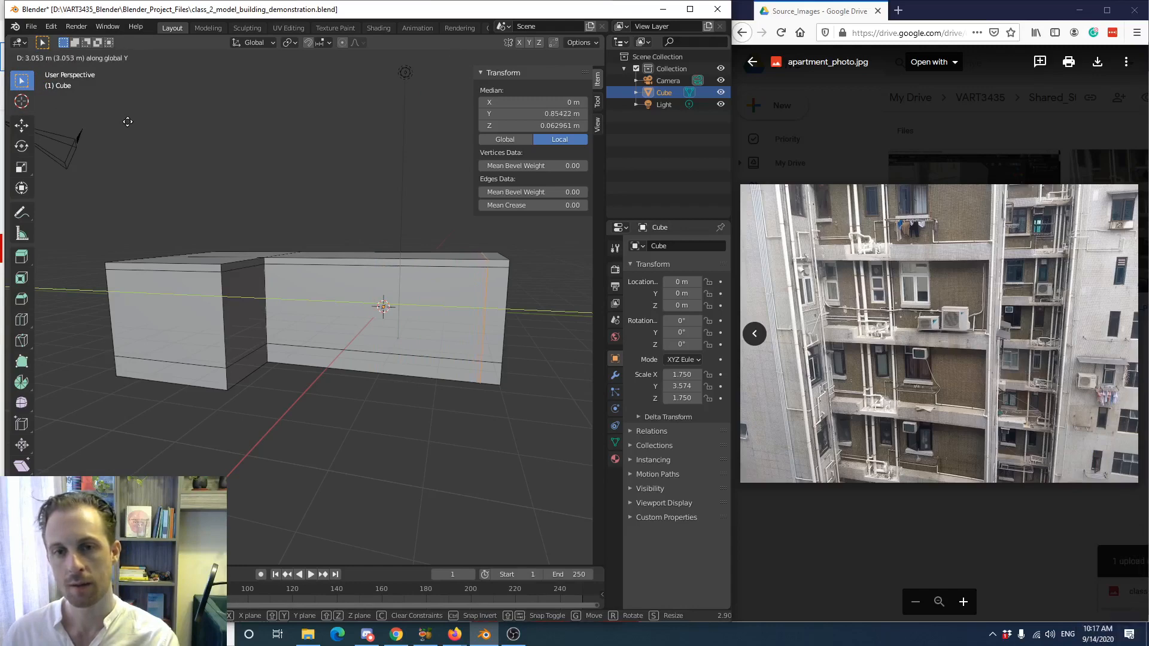
click(128, 131)
- Extrude the large framed face on the long section's +X side and push it inward along the X axis to a local X of about 0.67 m
middle_drag(256, 354, 254, 358)
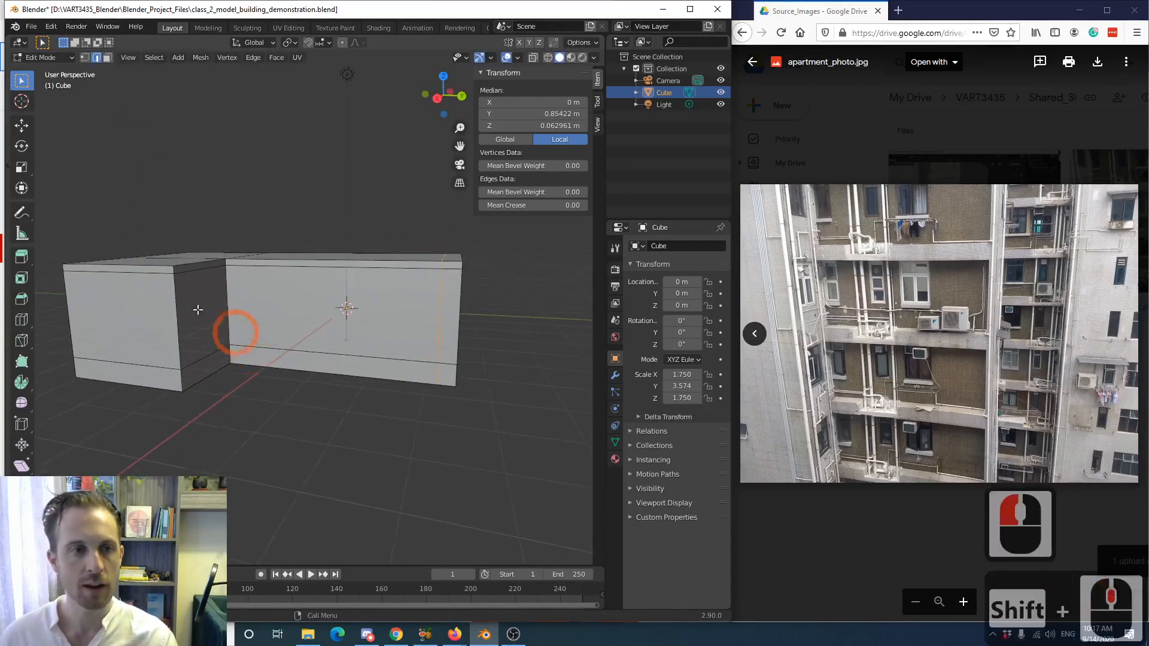
click(24, 82)
key(3)
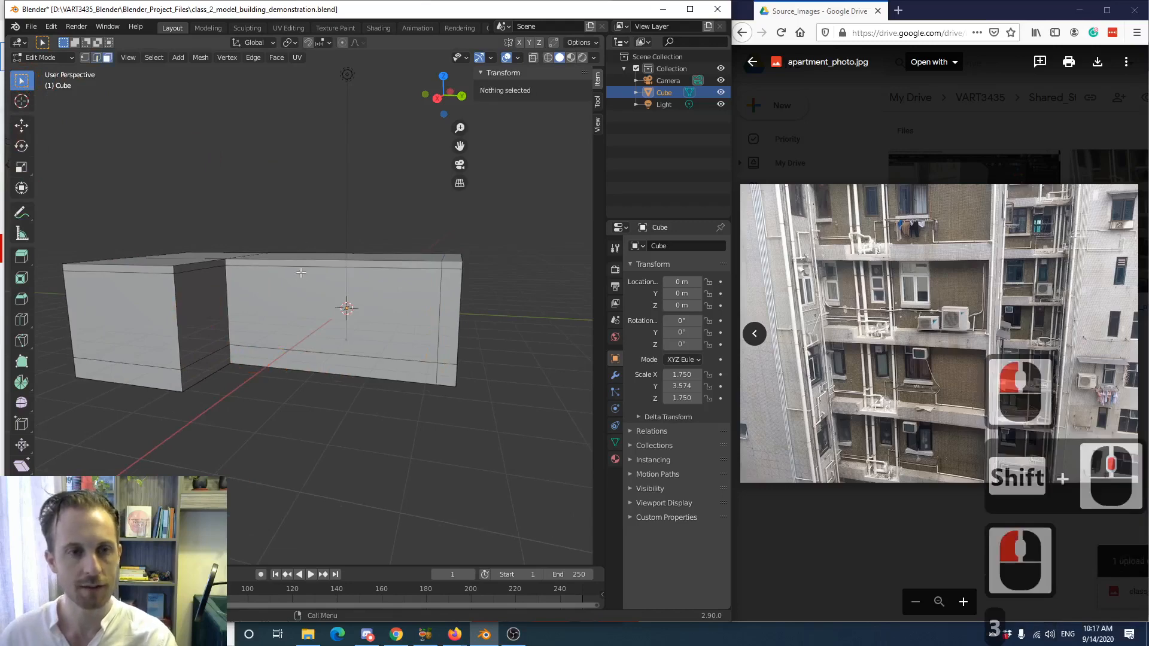
click(304, 288)
middle_drag(310, 313, 281, 312)
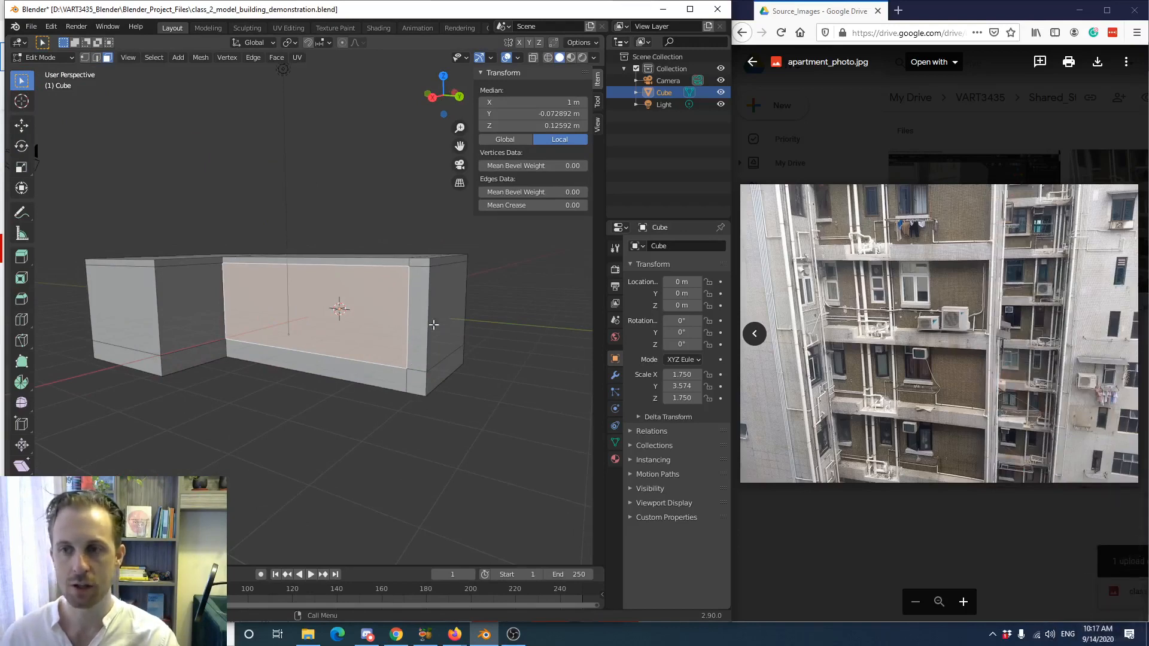
scroll(357, 380, up, 3)
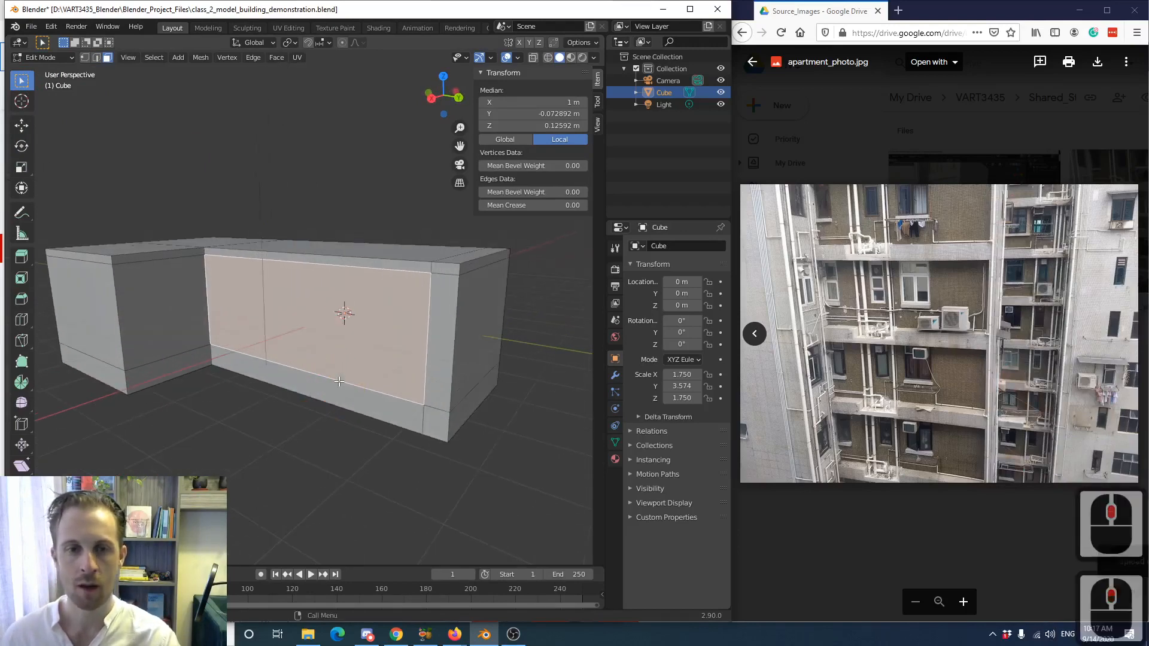
key(e)
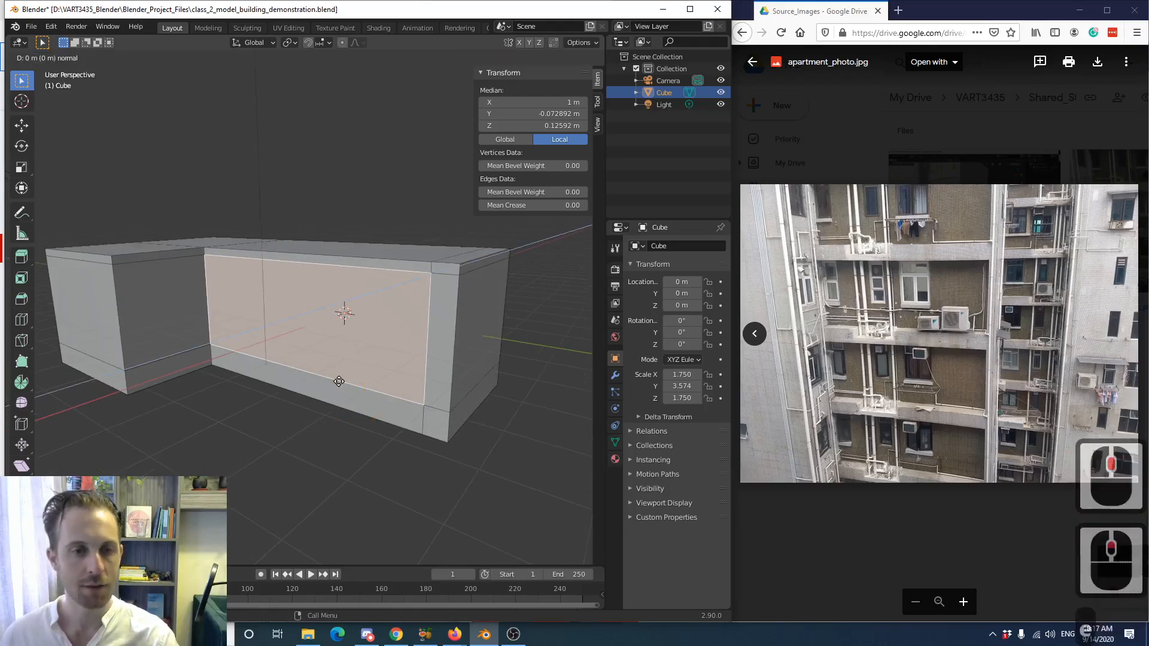
click(338, 381)
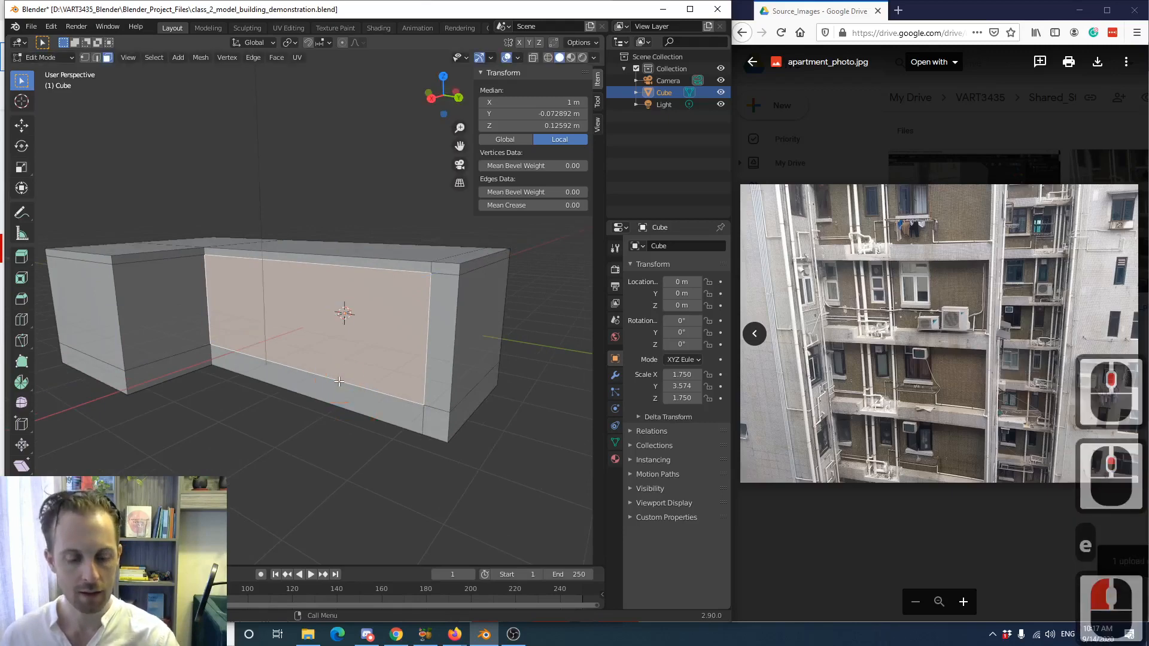
key(g)
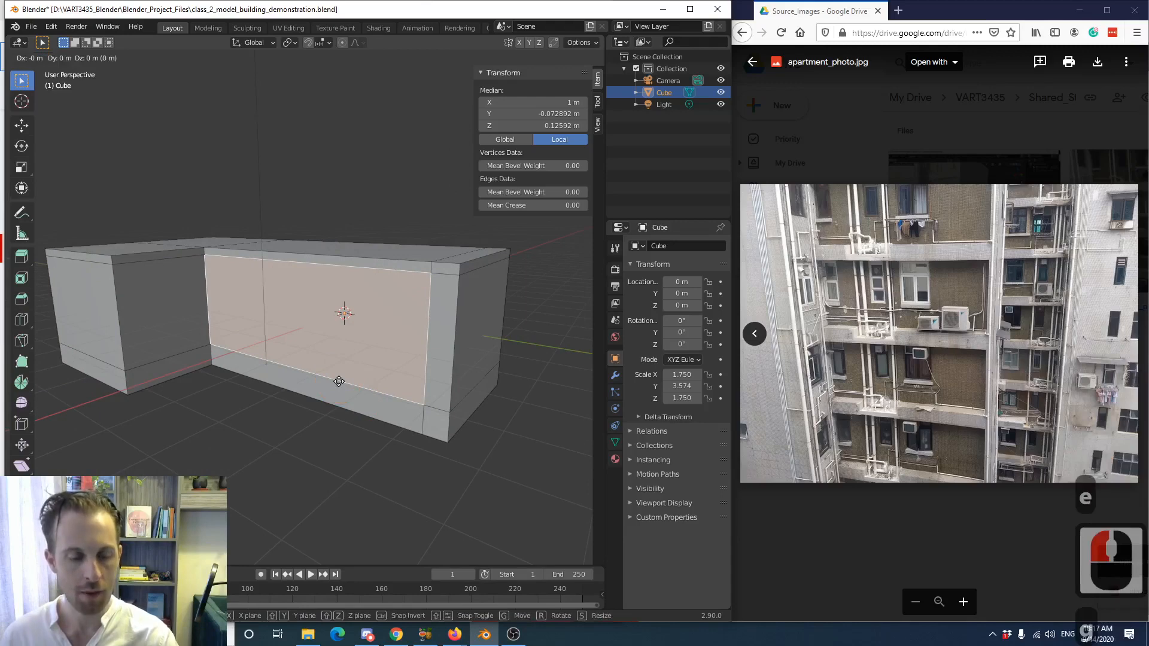
key(x)
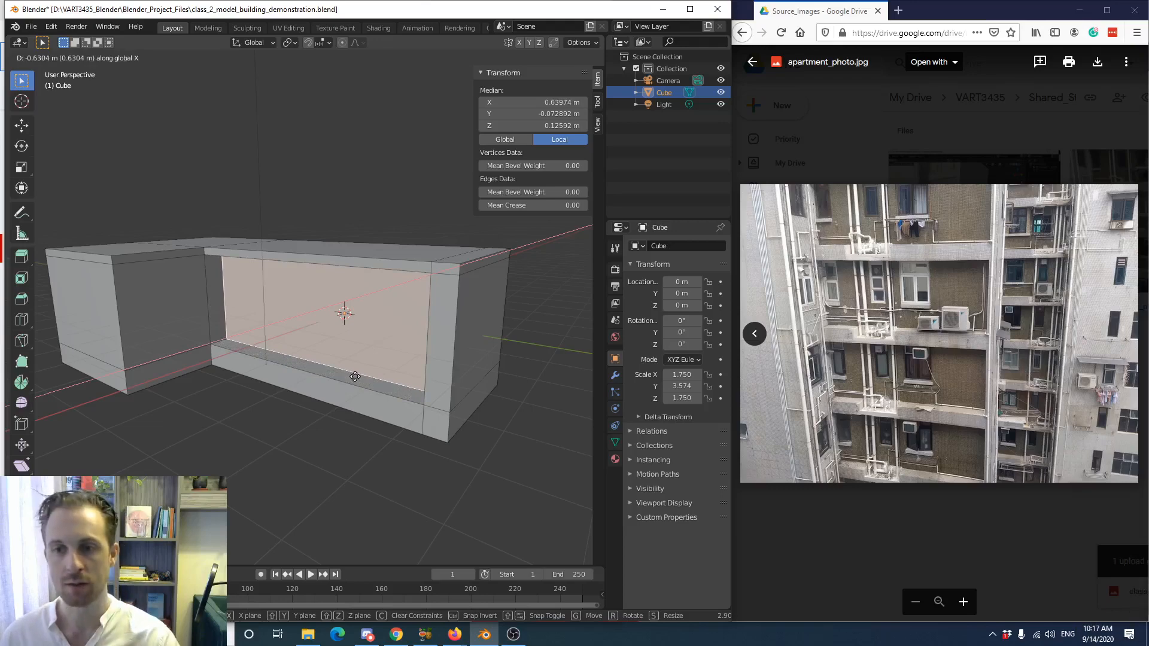
click(353, 377)
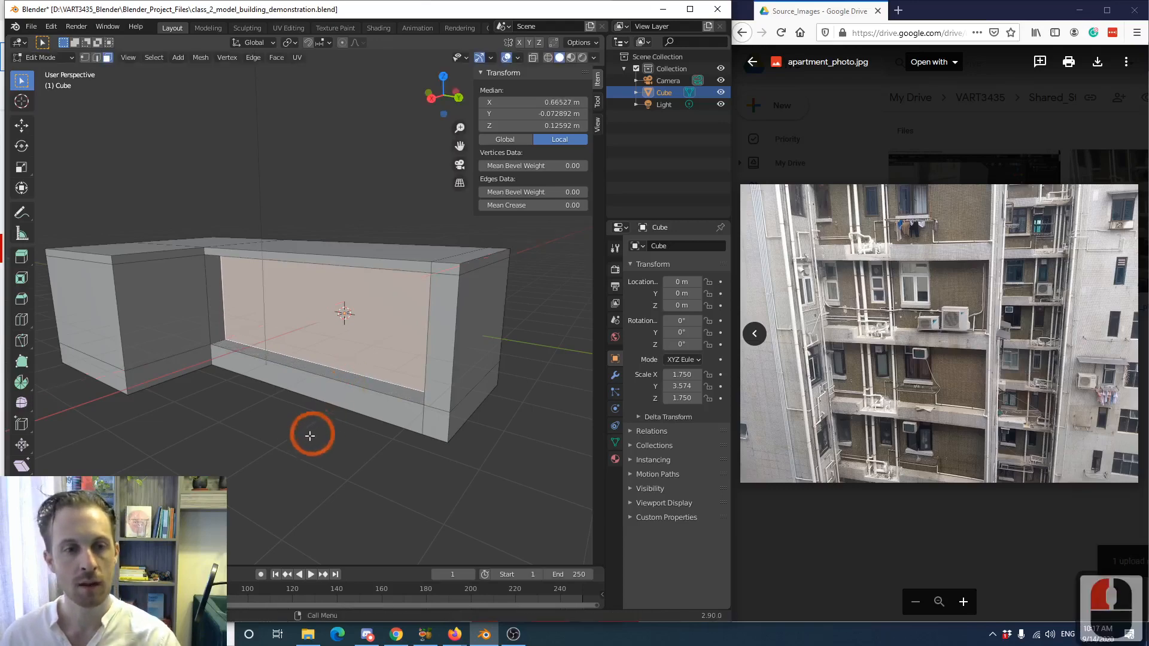
- Switch to Object Mode and examine the recessed wall and its surrounding ledges from several angles and distances
key(Tab)
middle_drag(269, 440, 260, 418)
scroll(266, 418, down, 2)
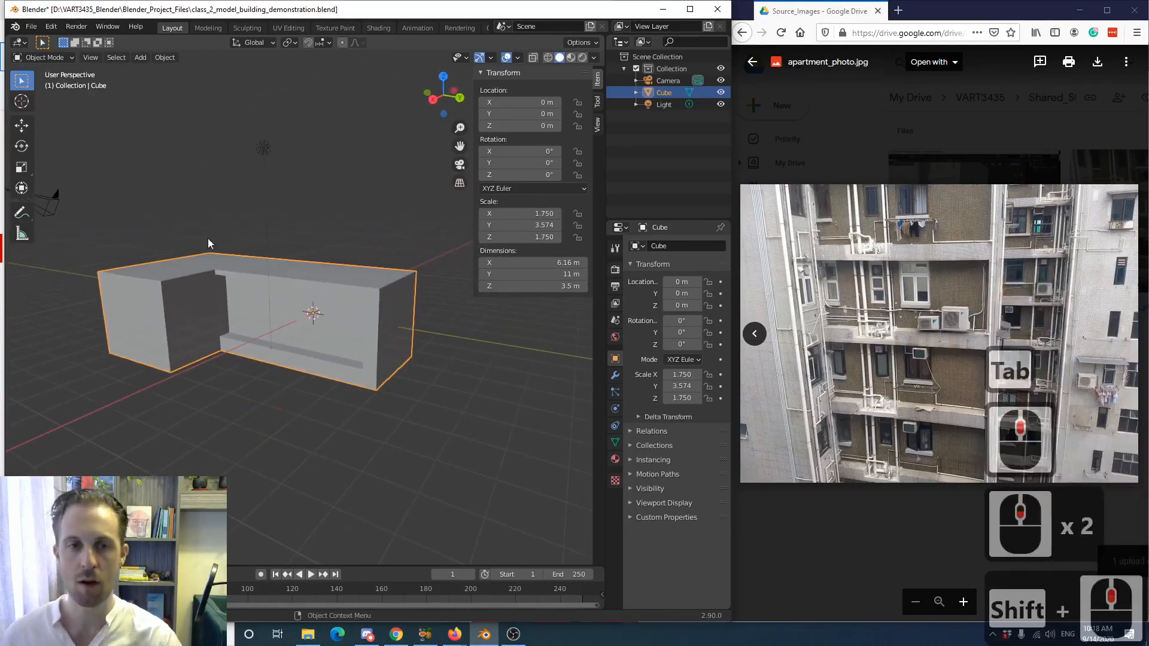
scroll(257, 332, up, 1)
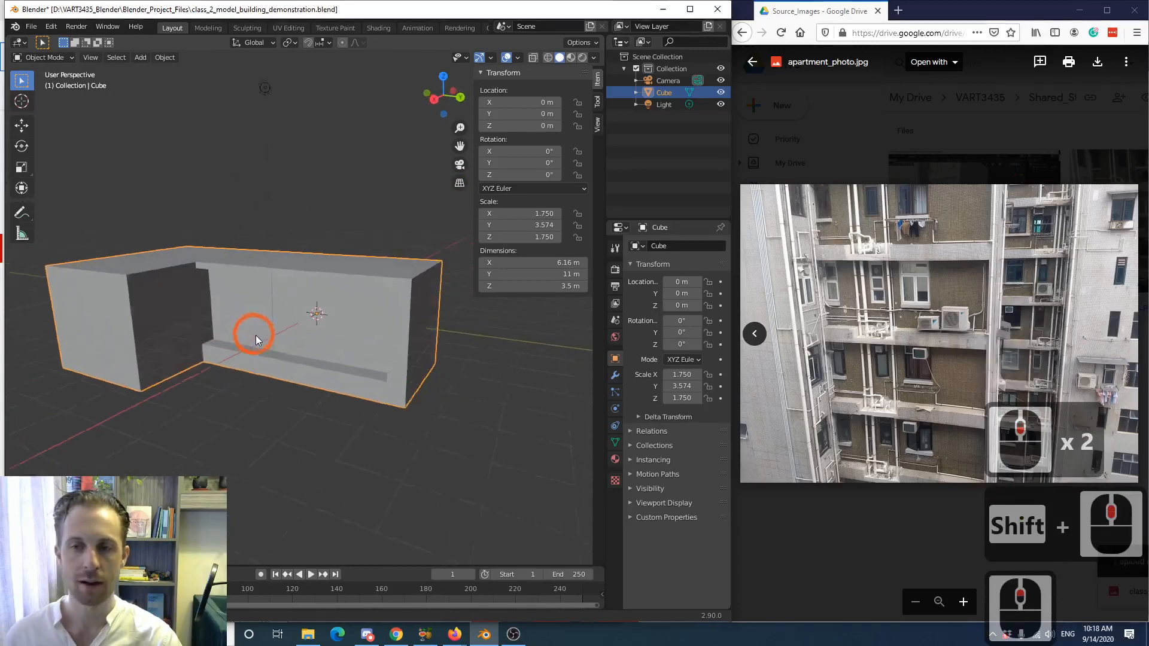
middle_drag(256, 335, 275, 328)
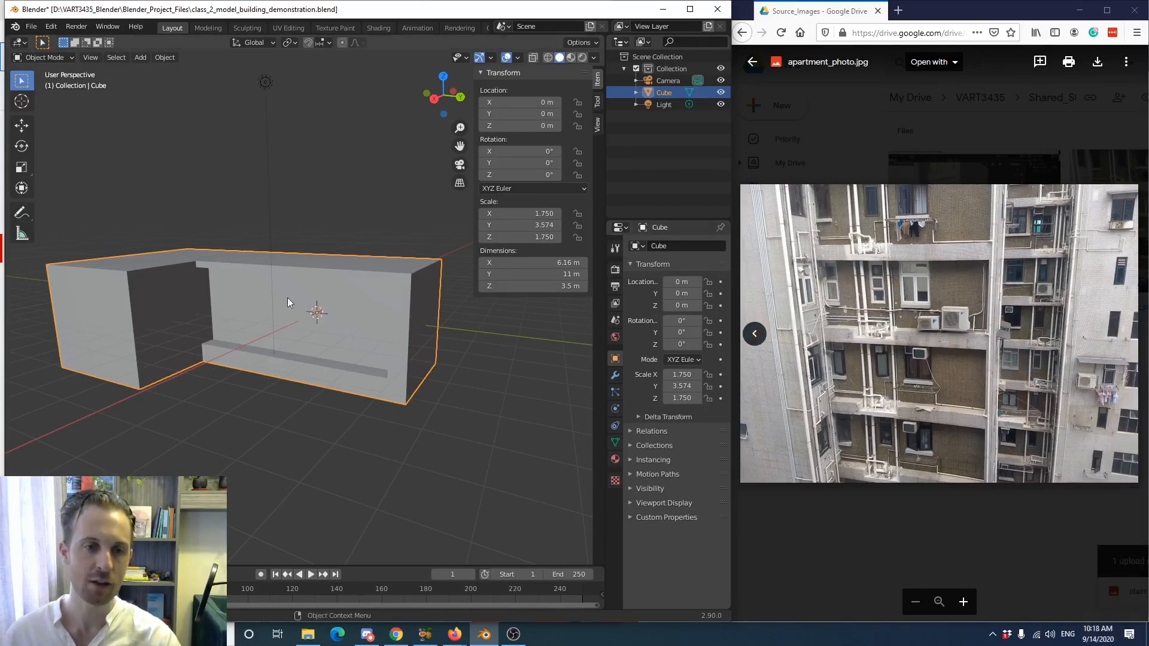
scroll(287, 297, down, 3)
mouse_move(300, 268)
middle_down()
mouse_move(271, 308)
mouse_move(263, 292)
mouse_move(296, 257)
mouse_move(278, 246)
mouse_move(283, 282)
mouse_move(307, 238)
mouse_move(304, 267)
middle_up()
scroll(269, 284, up, 3)
scroll(289, 283, down, 2)
scroll(310, 254, up, 3)
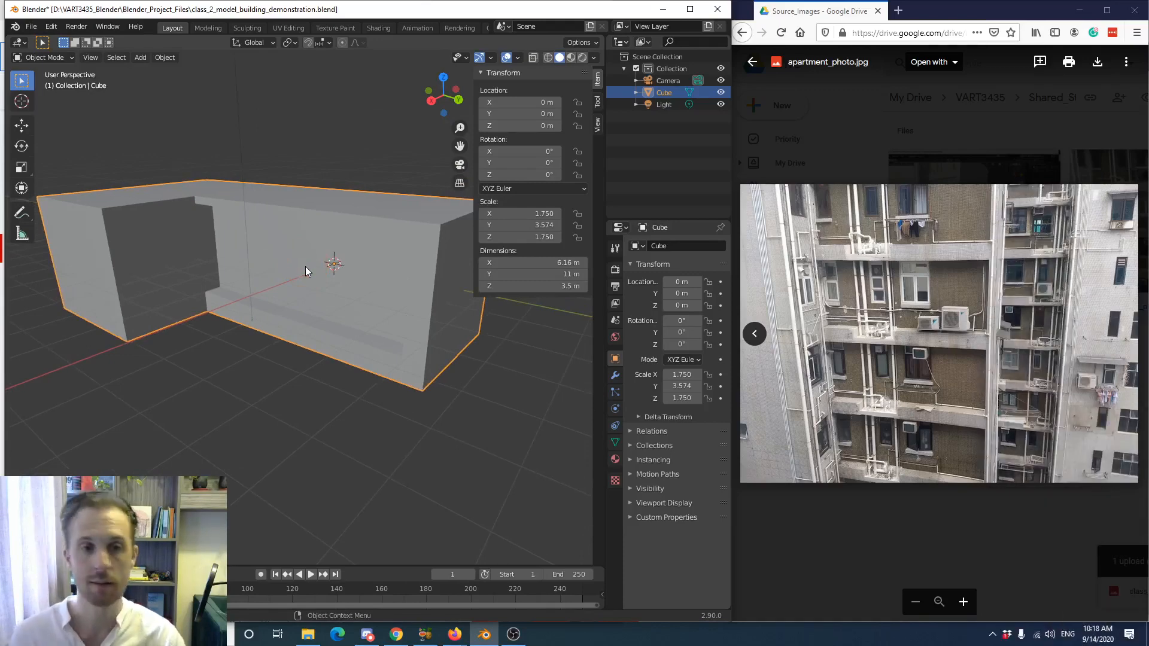
middle_drag(305, 267, 322, 256)
- In Edit Mode, add a horizontal loop cut through the recessed wall and lower it along the Z axis to a local Z of about -0.33 m
key(Tab)
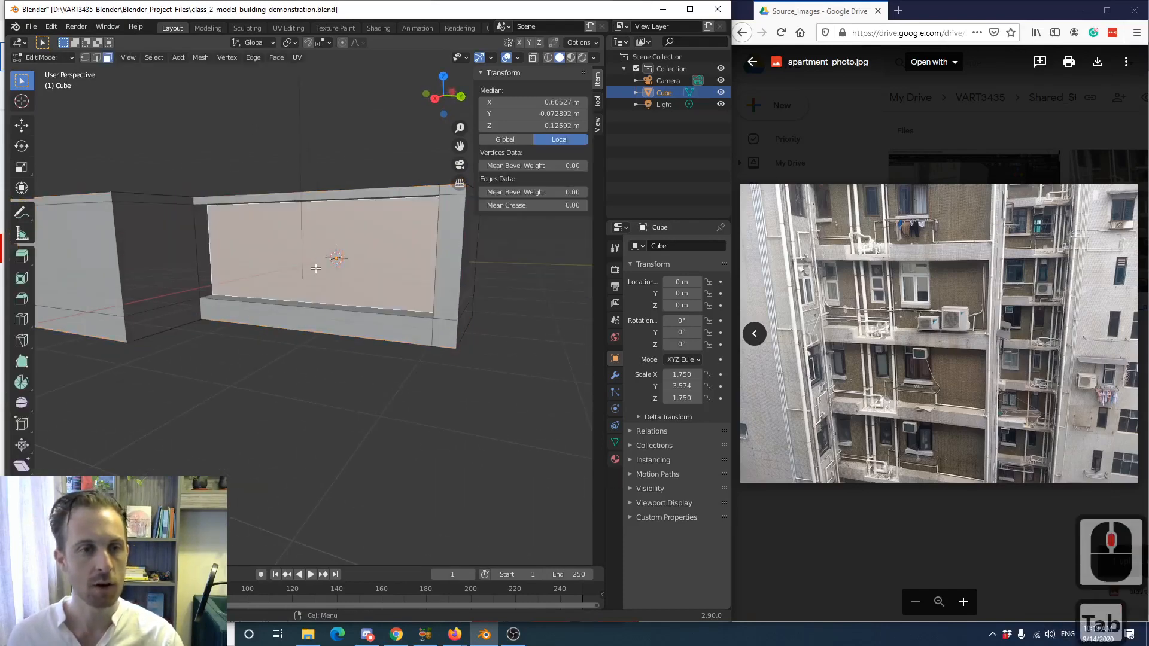
click(203, 325)
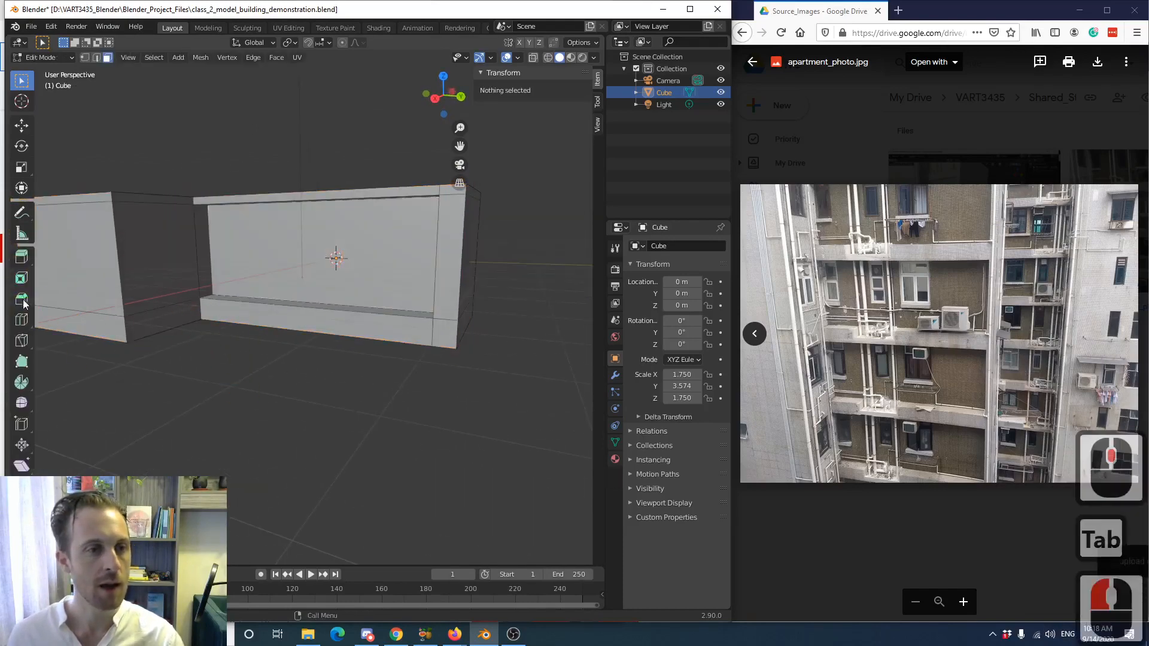
click(21, 318)
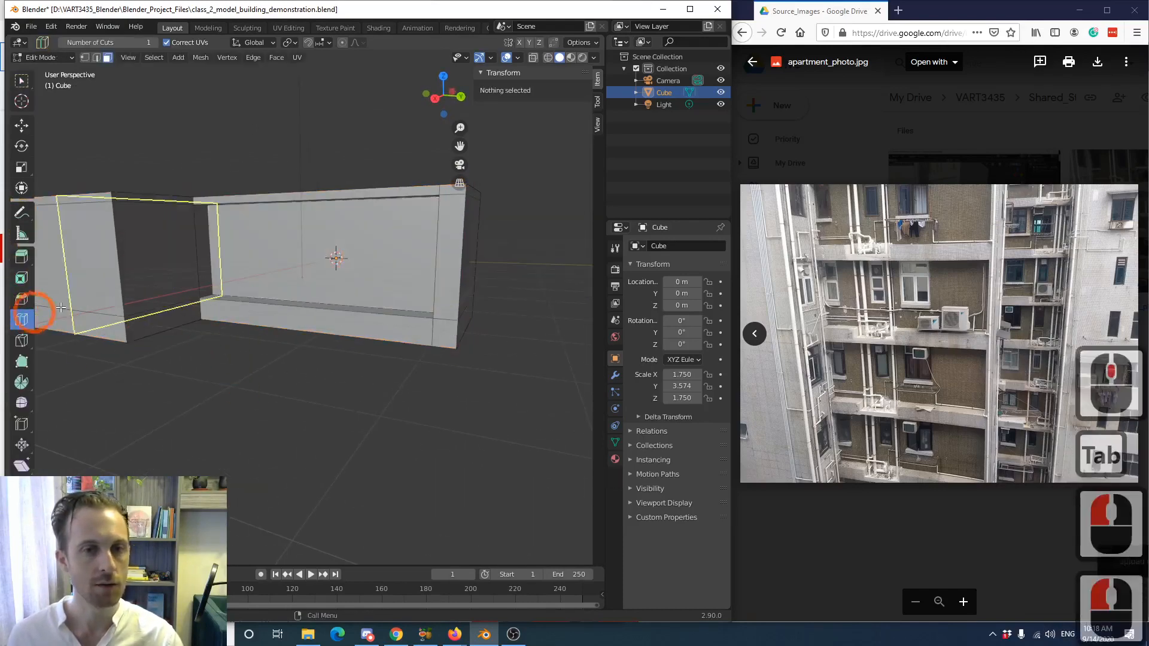
click(477, 261)
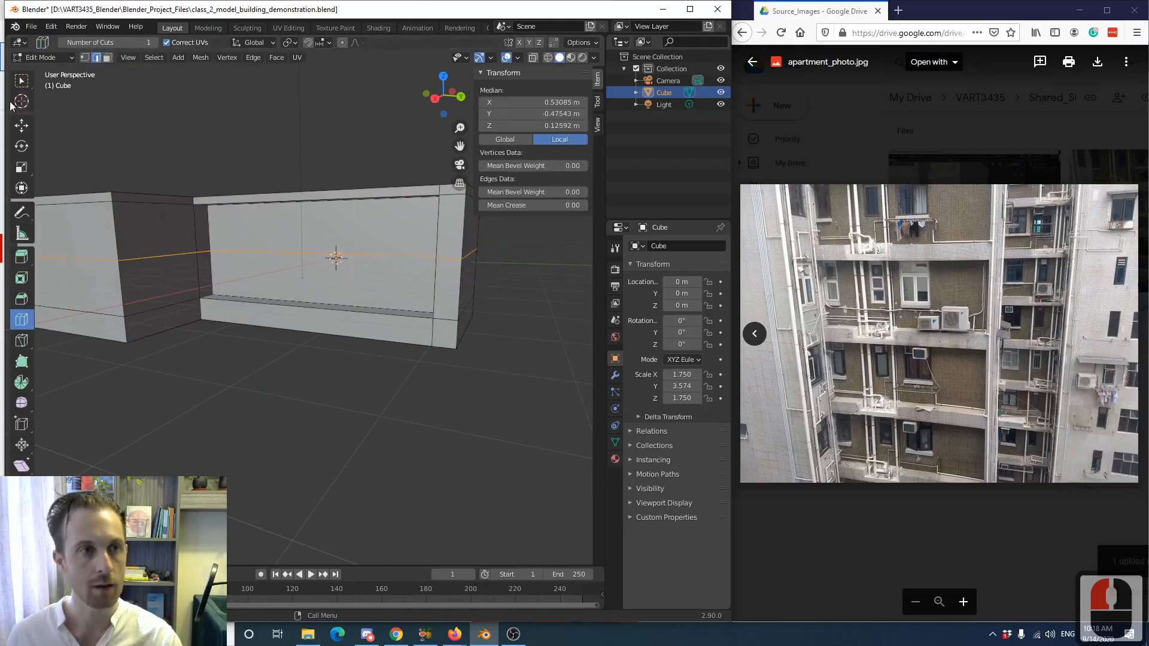
click(21, 80)
key(g)
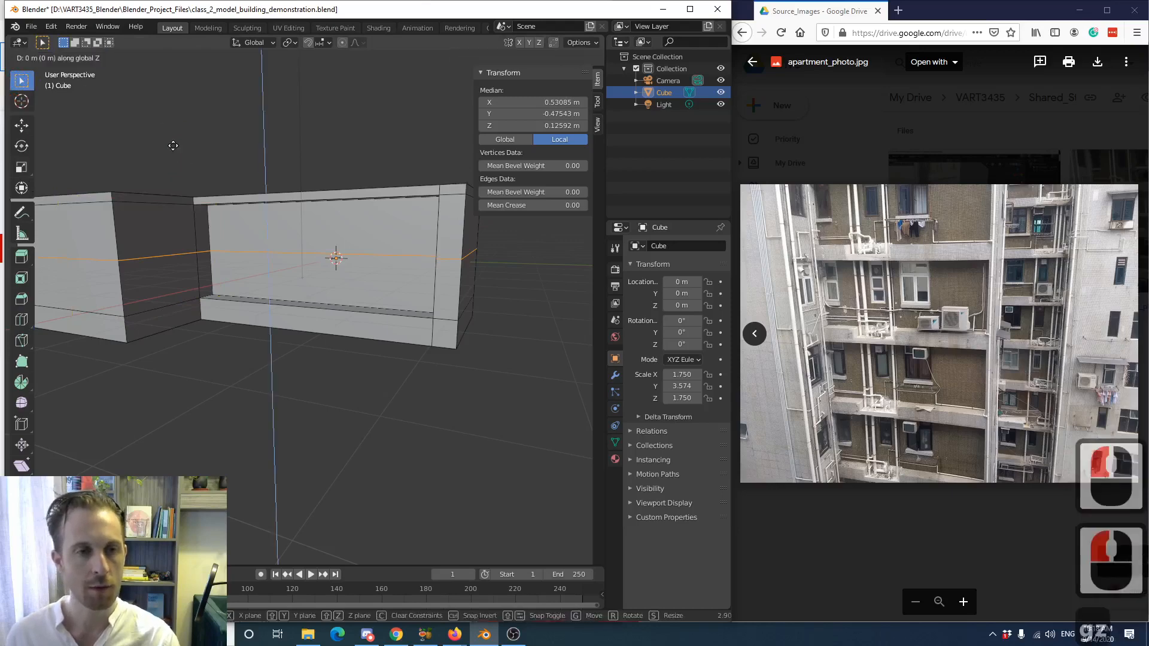
key(z)
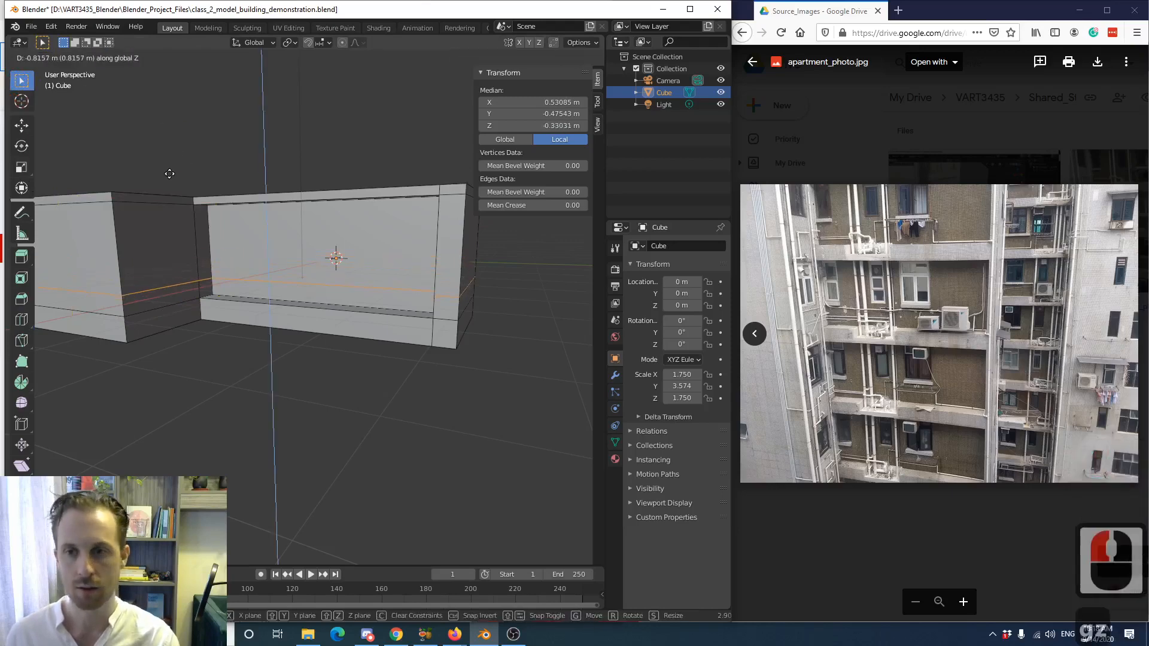
click(169, 173)
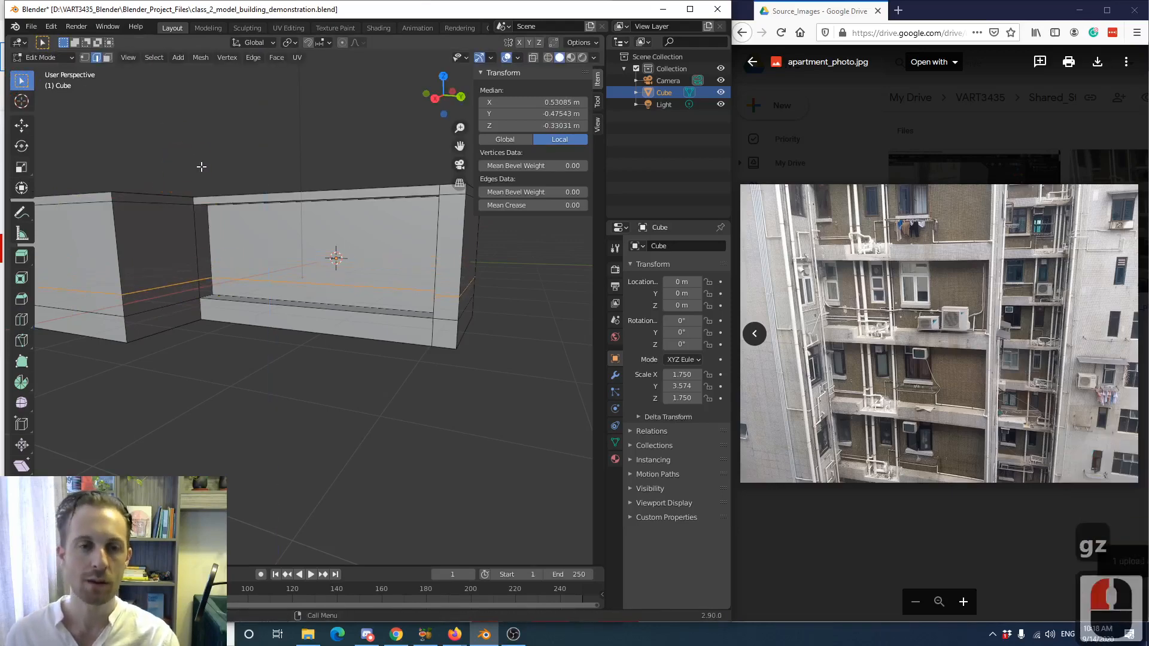
- Raise the selected horizontal edge loop along the Z axis to a local Z of about -0.21 m
middle_drag(200, 170, 227, 206)
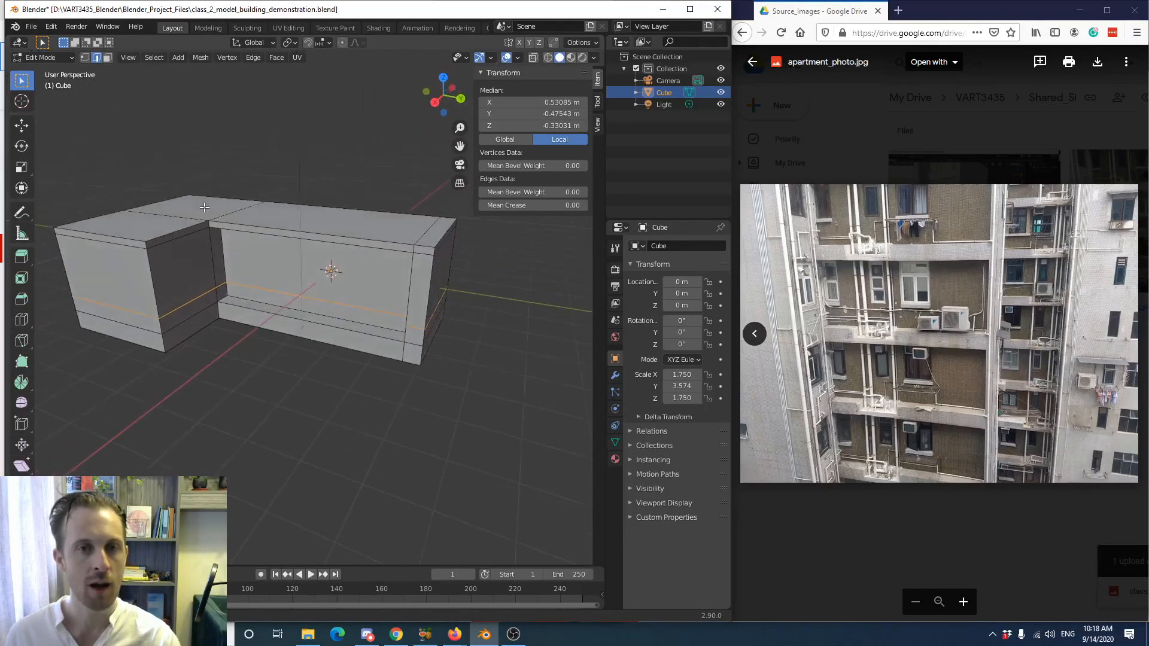
click(433, 103)
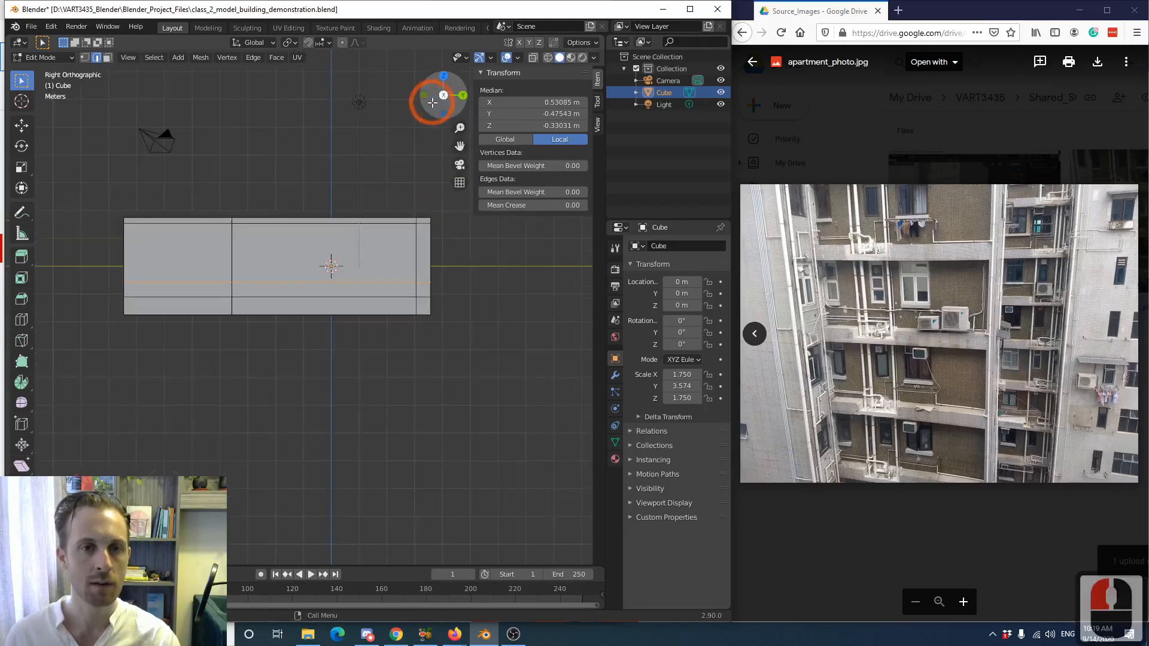
scroll(386, 204, up, 2)
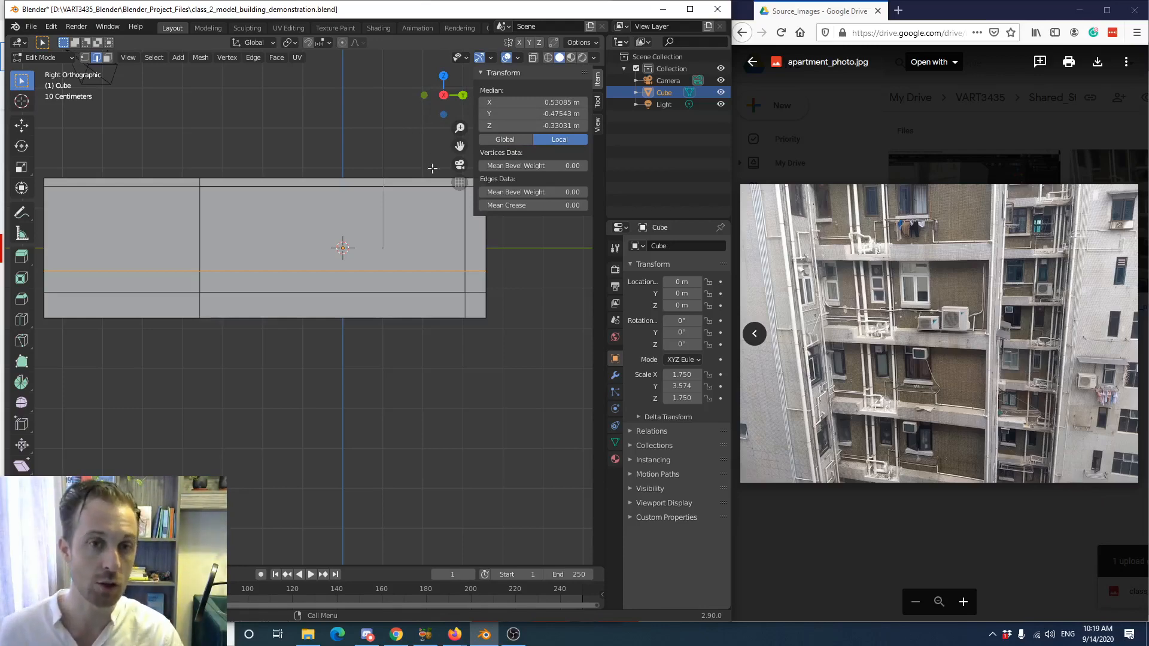
middle_drag(432, 168, 337, 273)
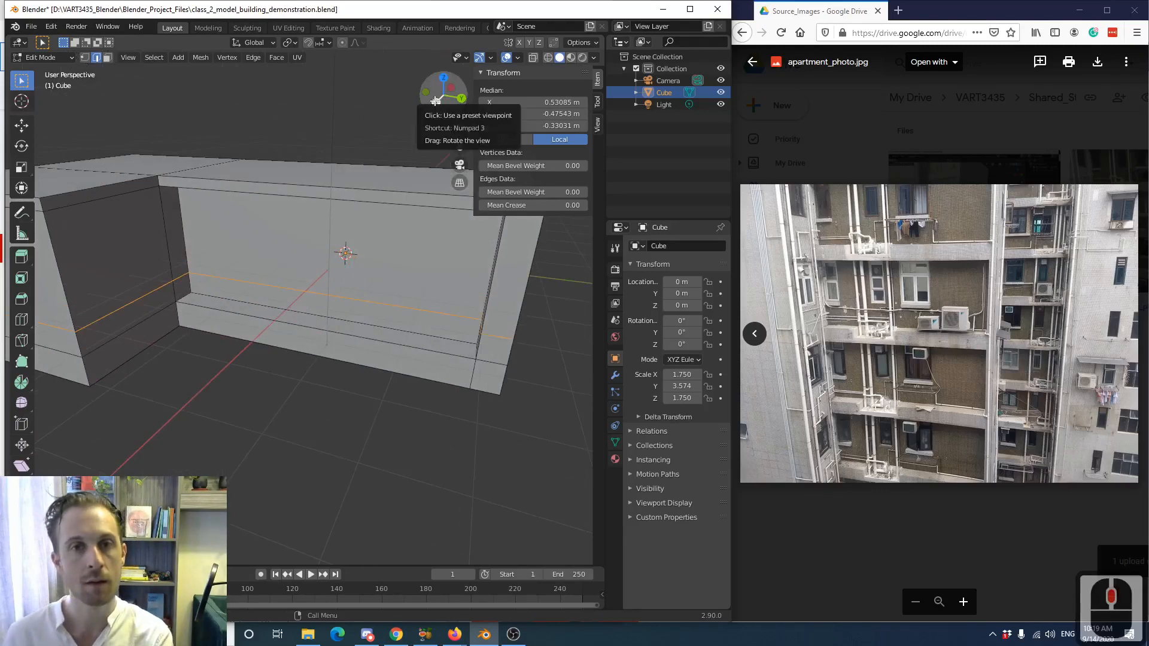
key(KP_3)
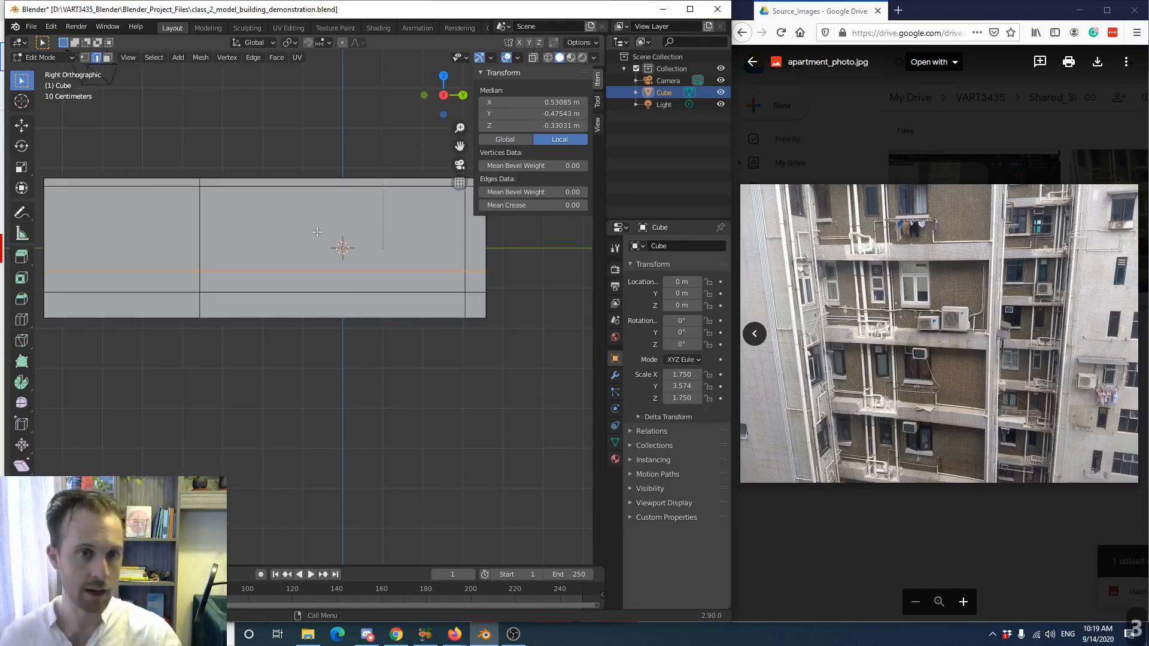
shift+middle_drag(295, 307, 280, 333)
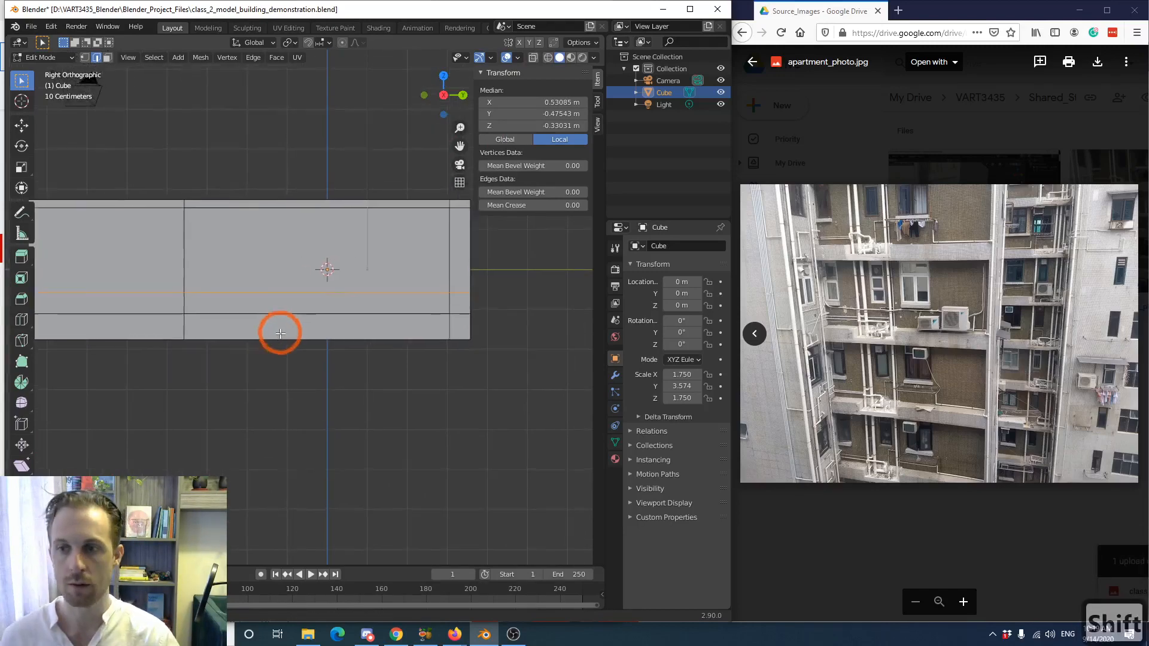
scroll(291, 321, up, 1)
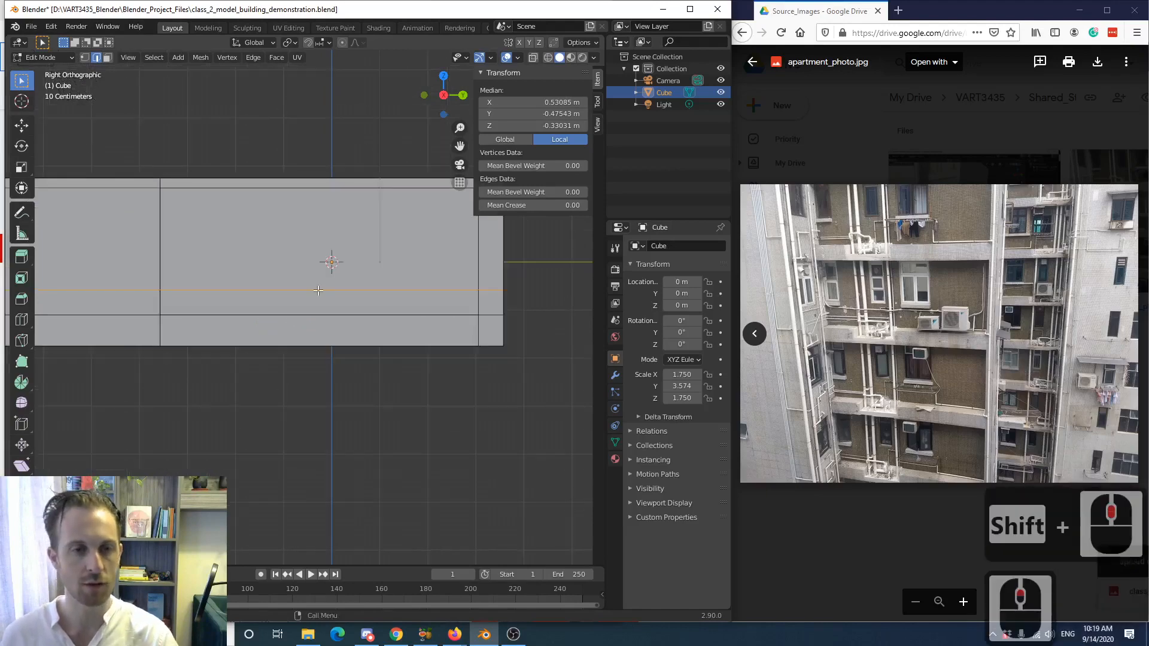
key(g)
key(z)
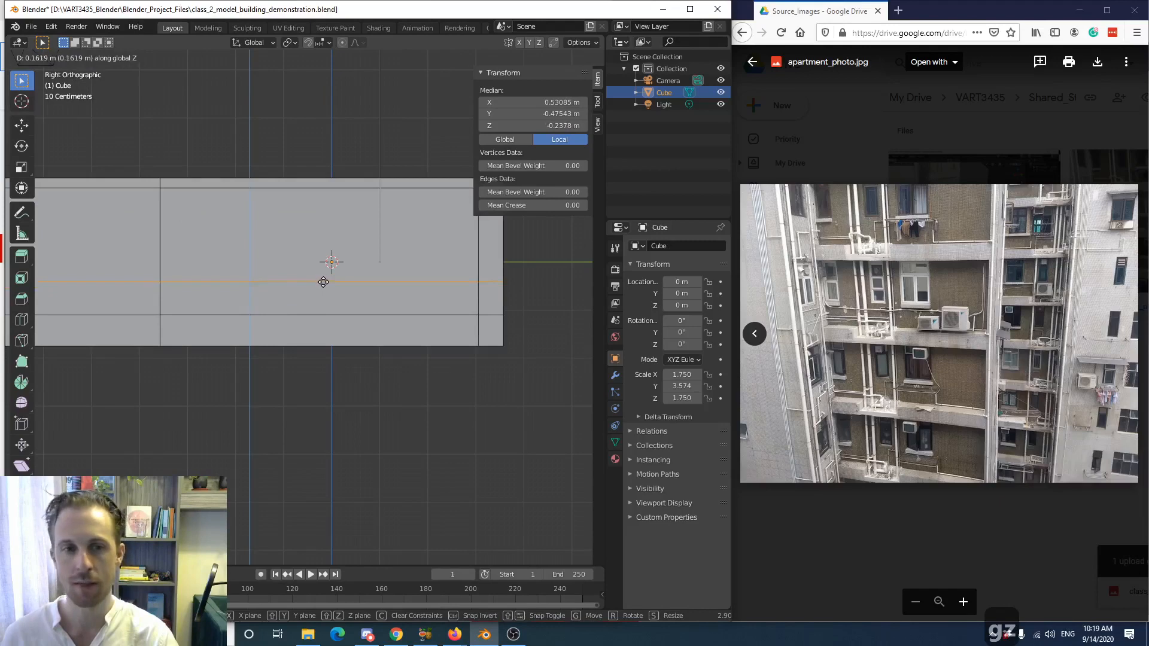
click(323, 279)
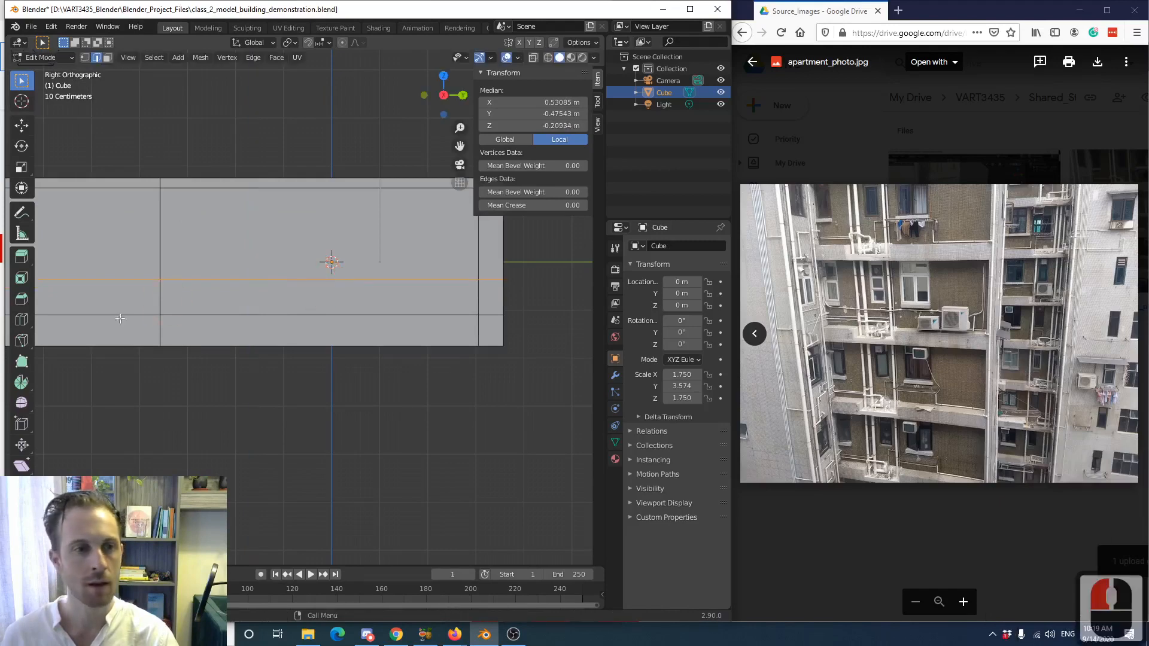
- Add another horizontal loop cut in the upper part of the wall and move it up along the Z axis to a local Z of about 0.83 m
click(22, 320)
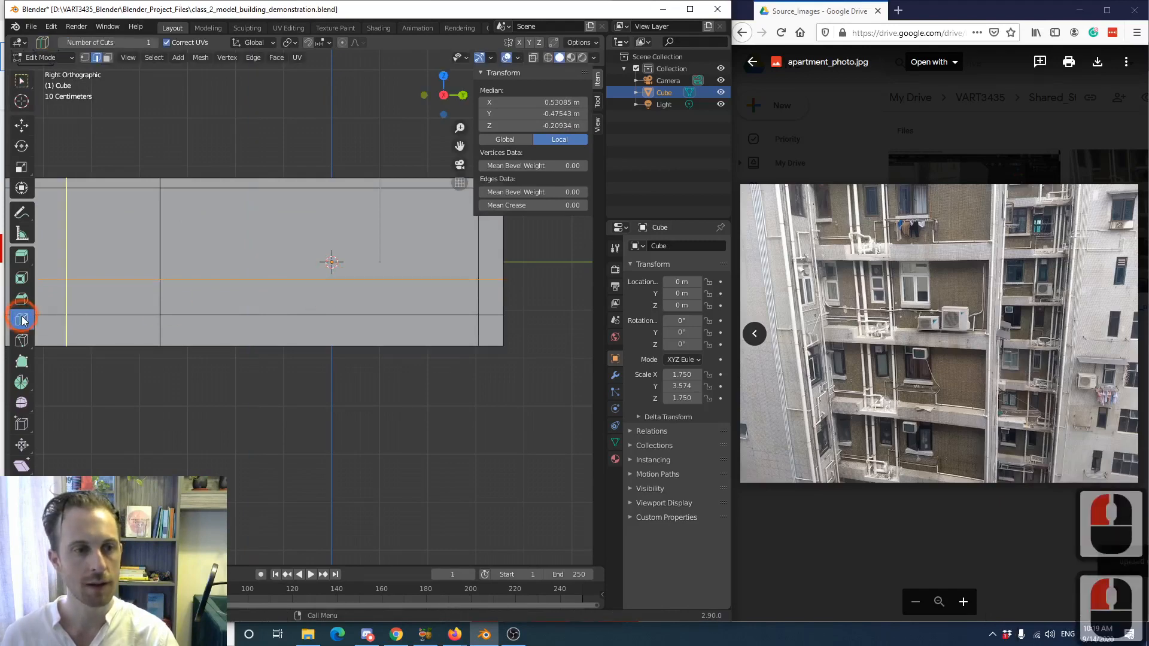
click(162, 239)
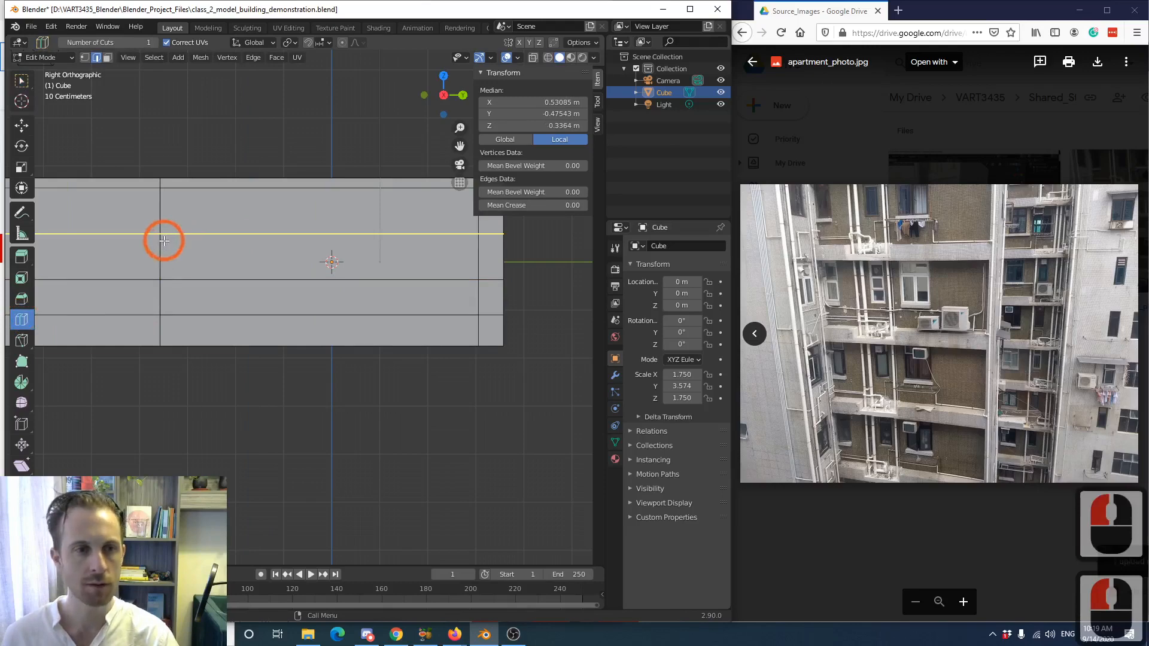
click(23, 81)
key(g)
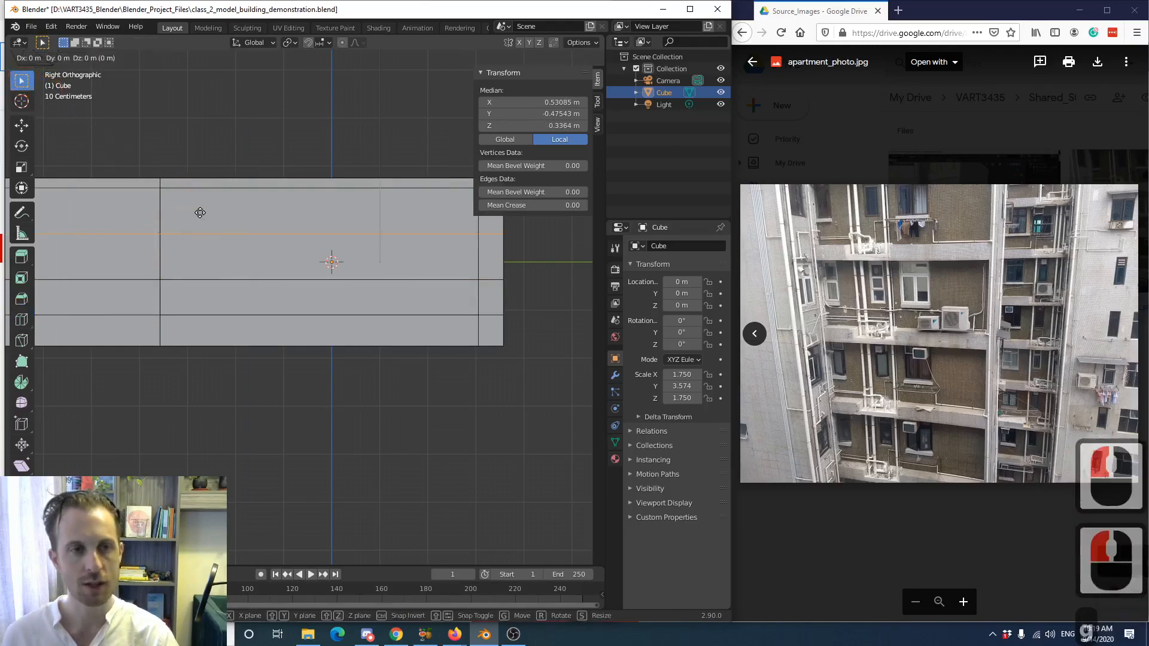
key(z)
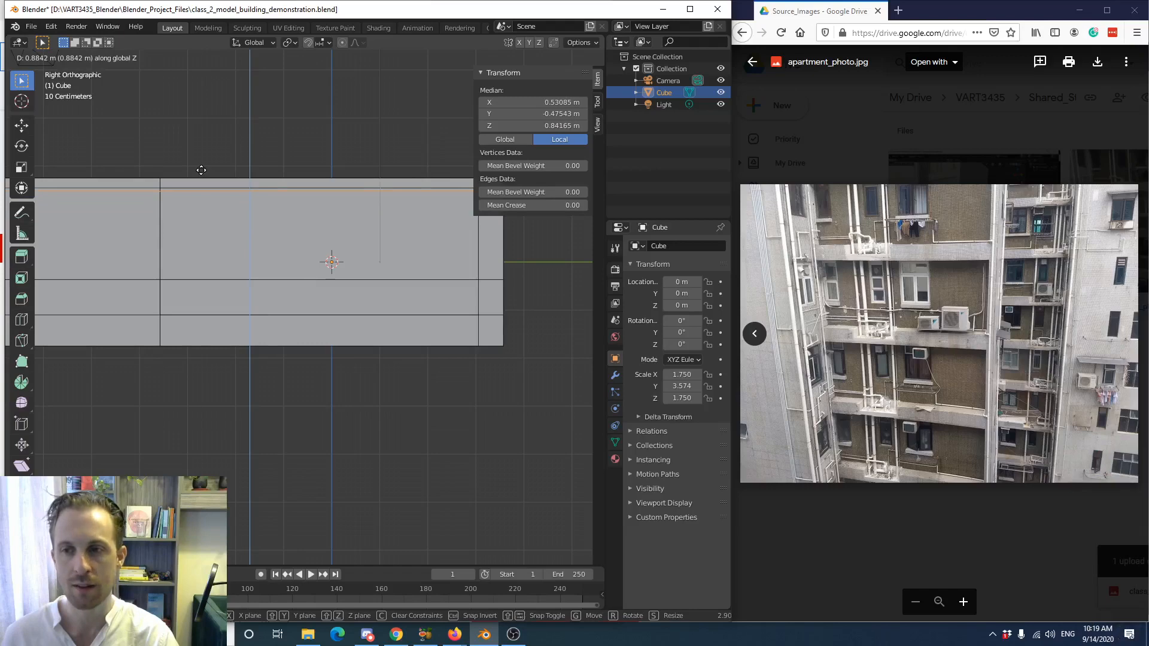
click(200, 177)
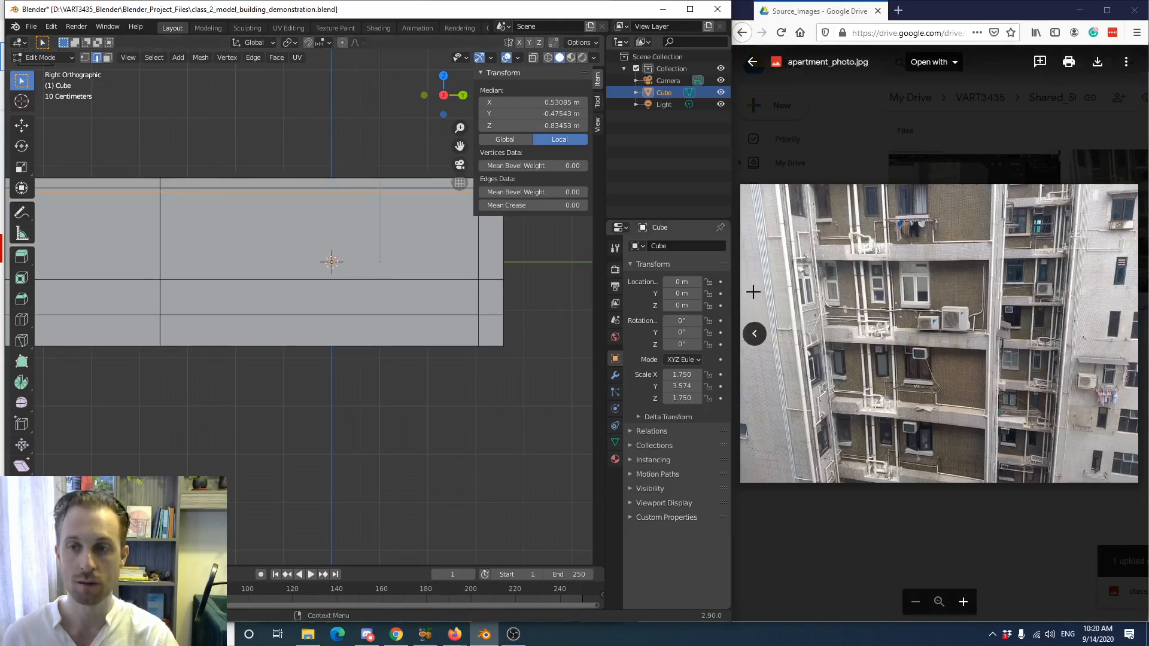
- Examine the new horizontal edge loops on the storey block from the right side and from several perspective angles
middle_drag(475, 249, 325, 349)
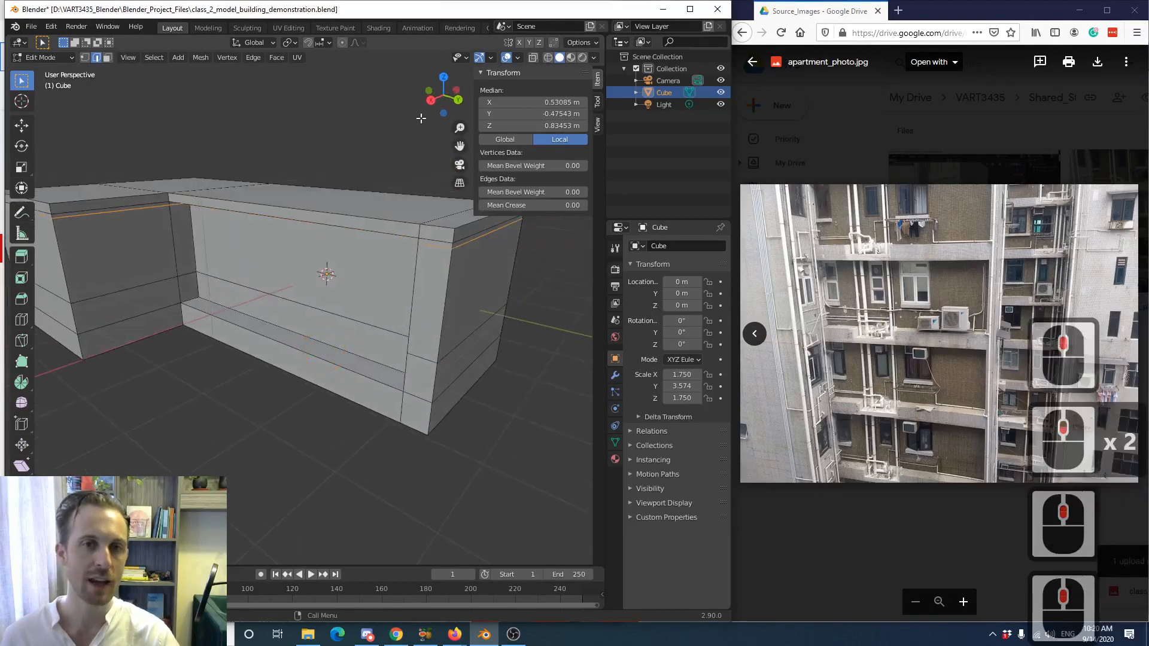
click(431, 99)
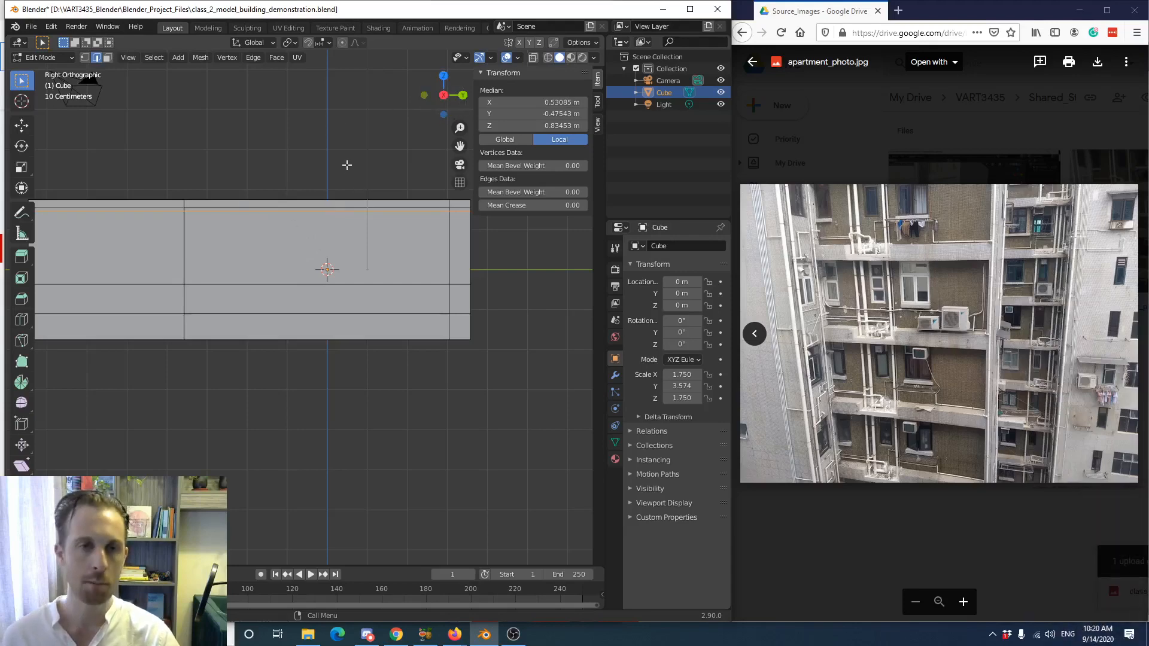
middle_drag(347, 164, 296, 207)
scroll(272, 215, down, 2)
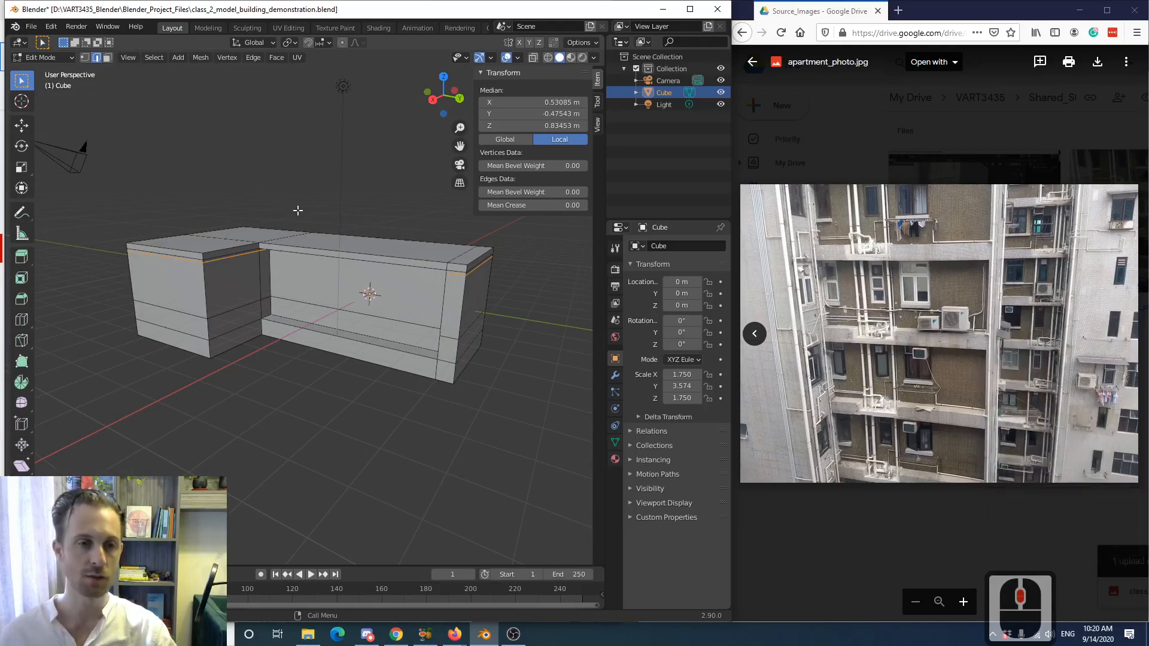
middle_drag(297, 210, 175, 281)
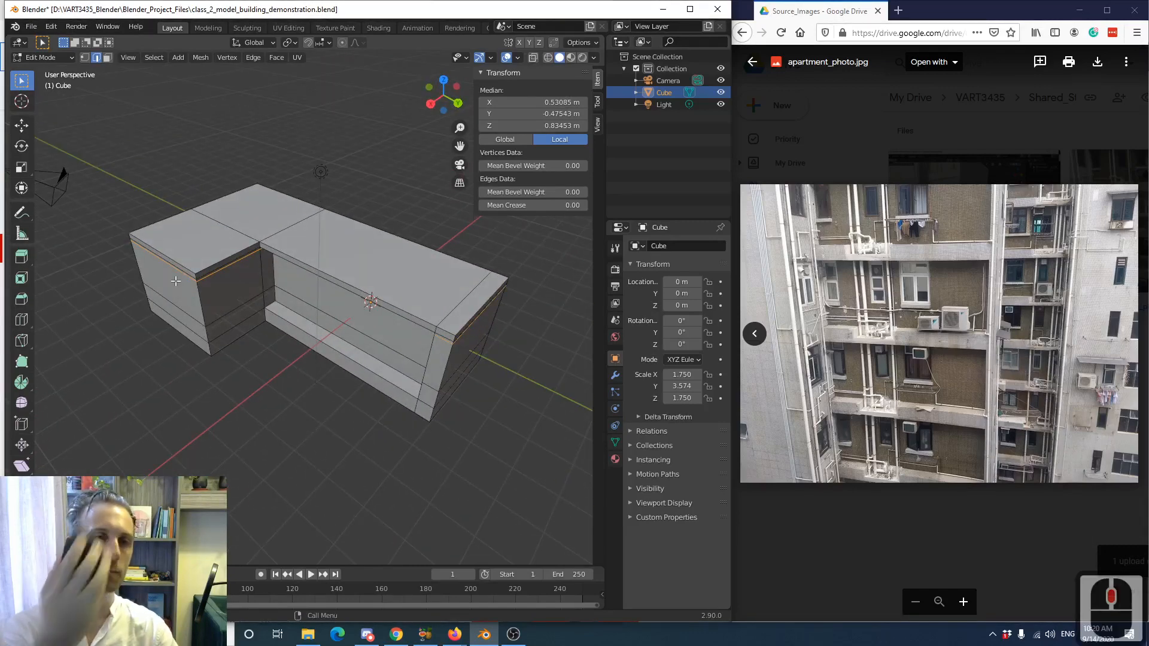
mouse_move(152, 325)
middle_down()
mouse_move(249, 336)
mouse_move(138, 336)
mouse_move(155, 327)
middle_up()
shift+middle_click(156, 326)
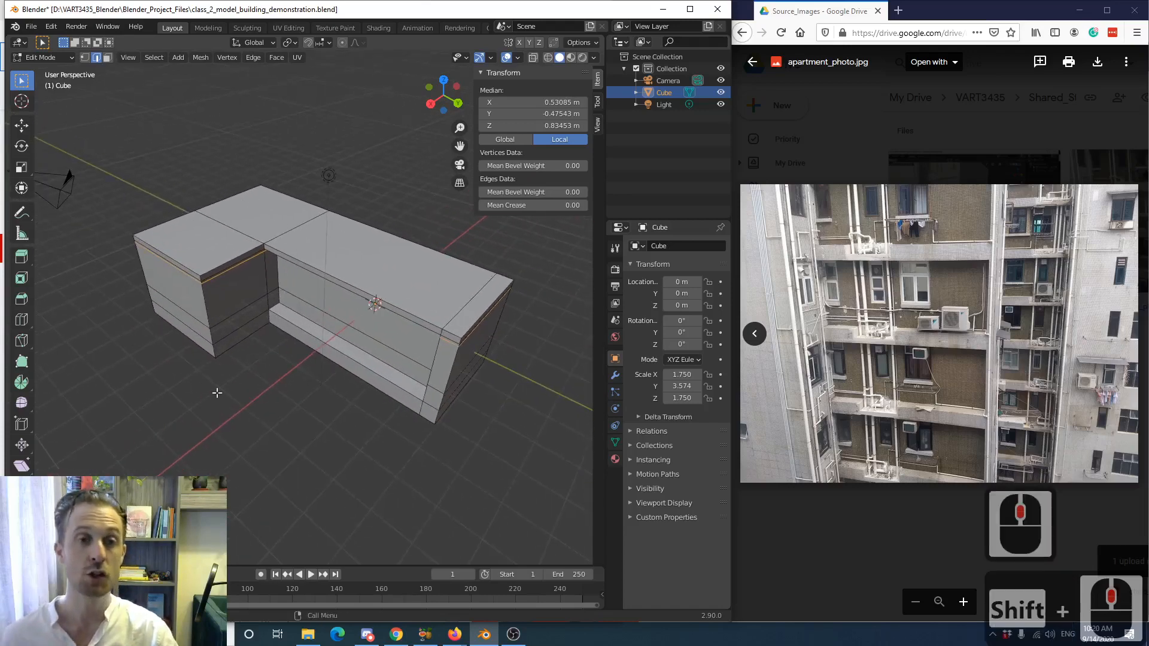
shift+middle_drag(223, 355, 146, 335)
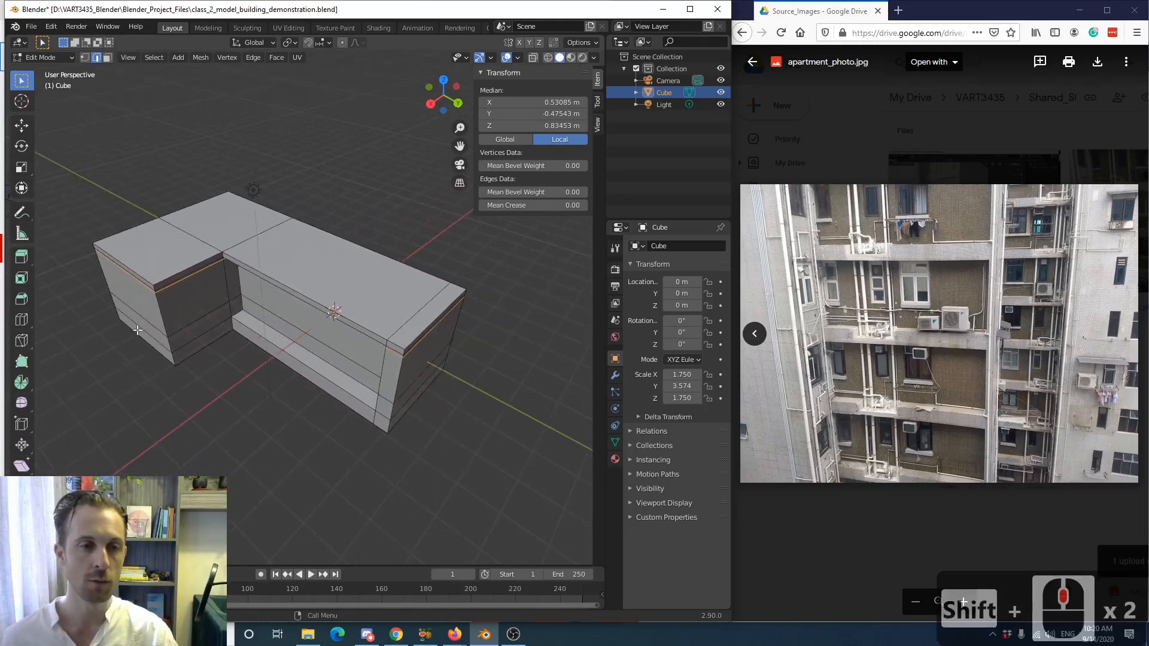
scroll(138, 330, down, 5)
scroll(141, 331, up, 6)
scroll(141, 331, down, 6)
scroll(139, 332, up, 5)
middle_drag(130, 334, 125, 295)
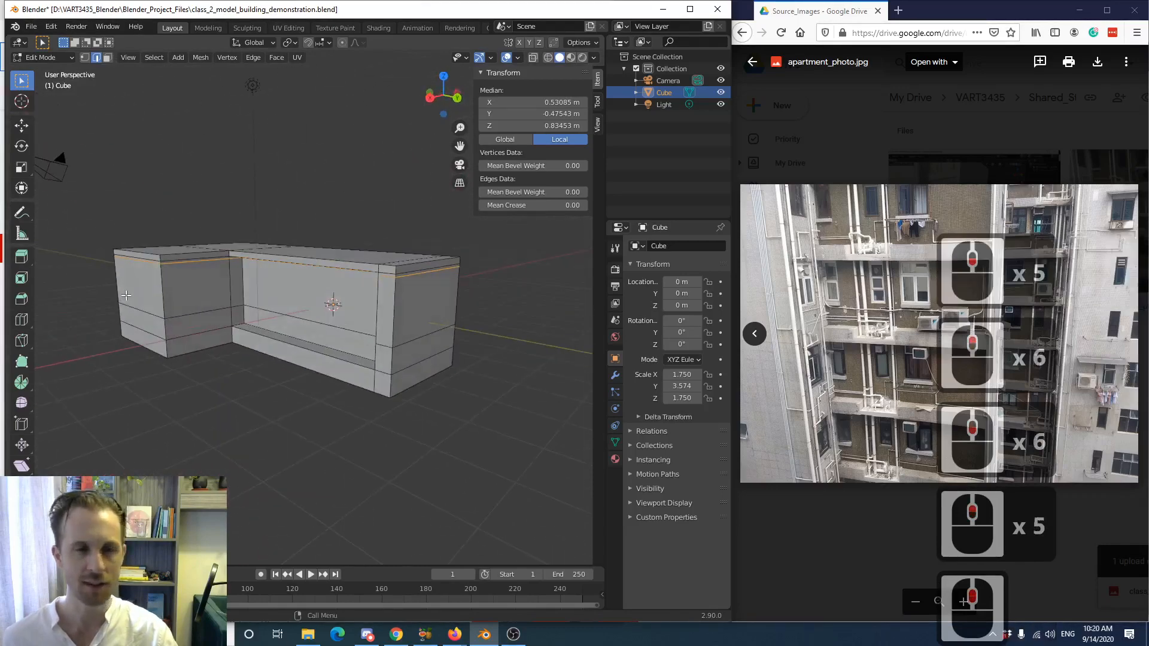
- Add a vertical loop cut through the recessed wall and move it along the Y axis to a local Y of about -0.13 m
scroll(181, 324, up, 2)
shift+middle_drag(190, 324, 329, 265)
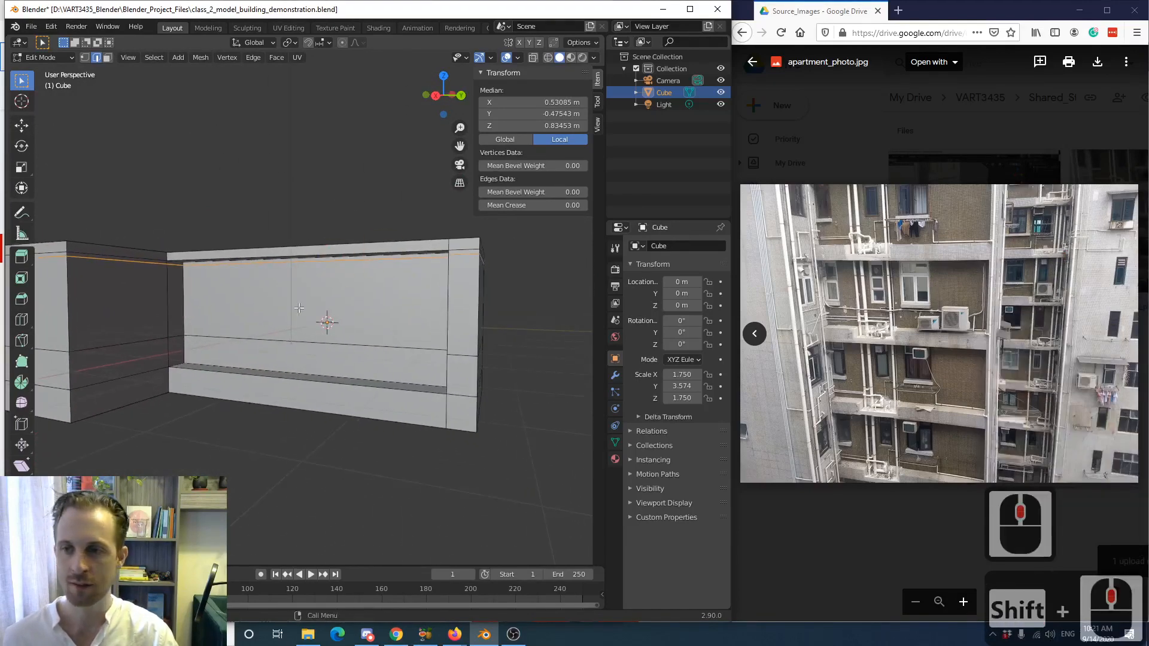
middle_drag(233, 267, 257, 299)
click(18, 325)
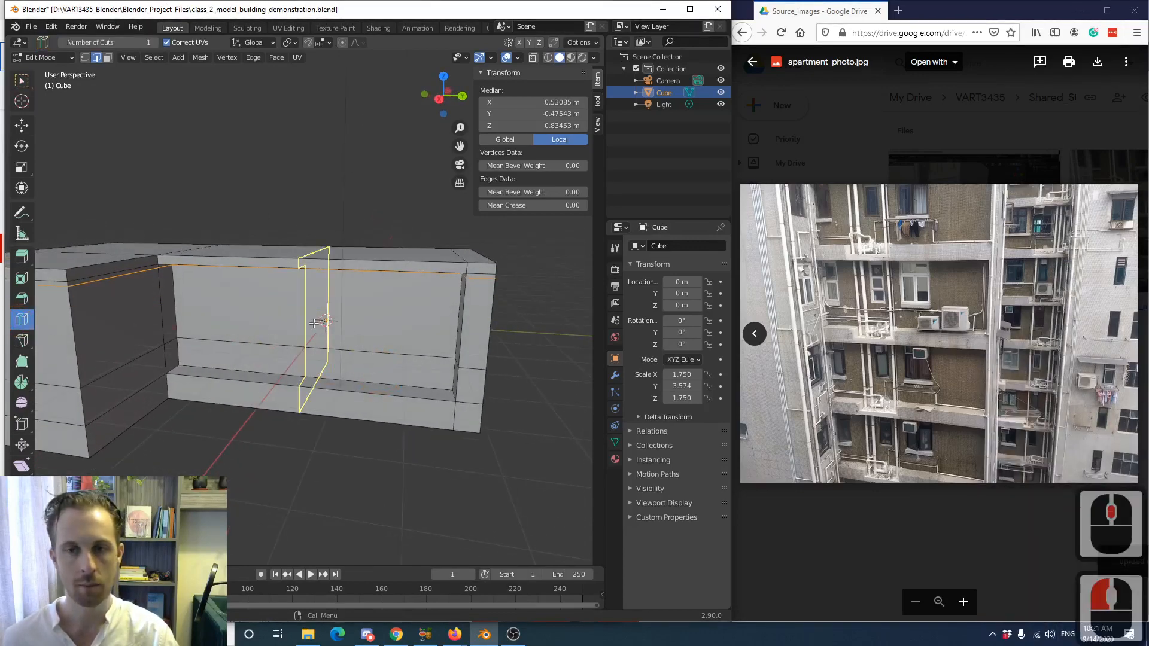
click(314, 323)
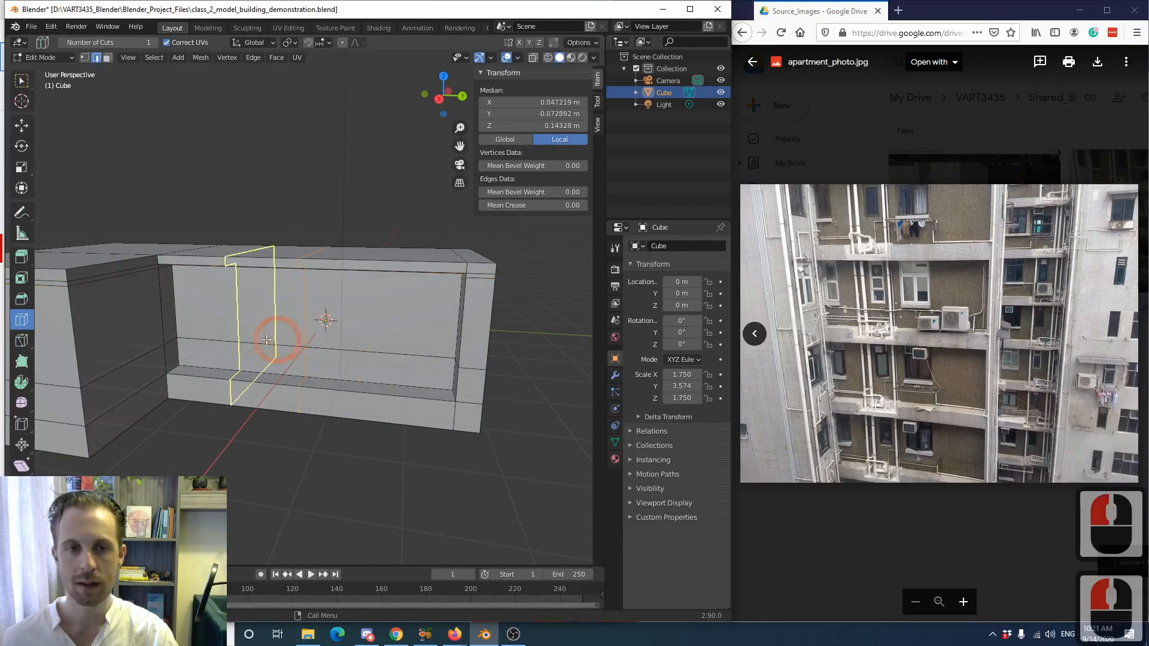
middle_drag(277, 340, 278, 338)
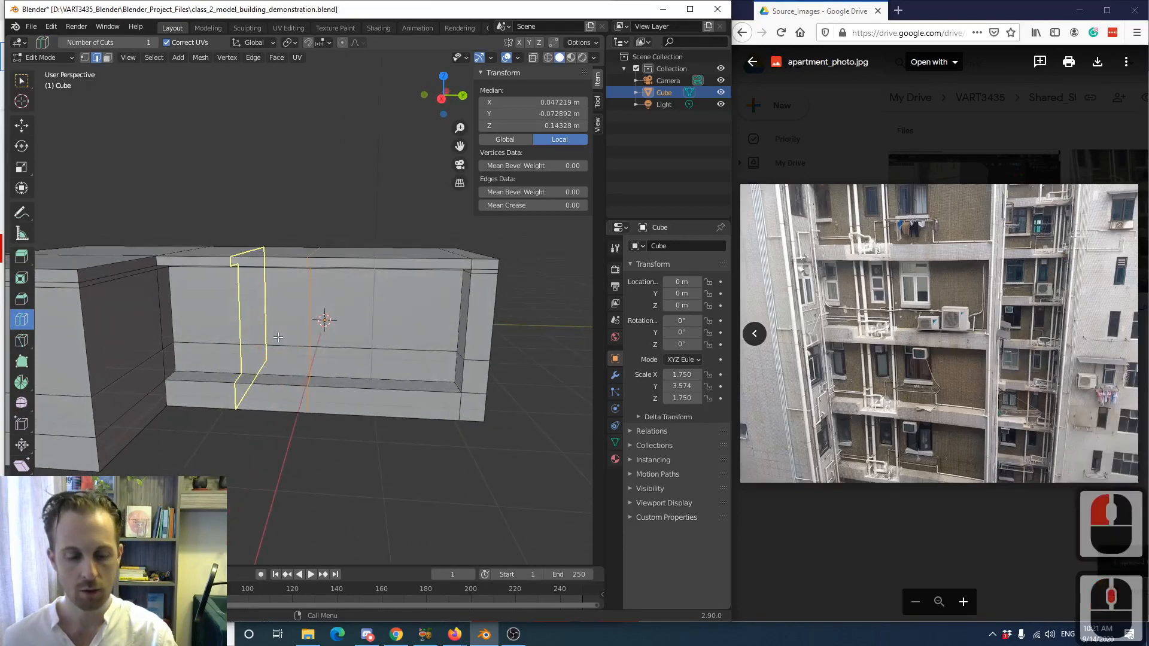
click(278, 337)
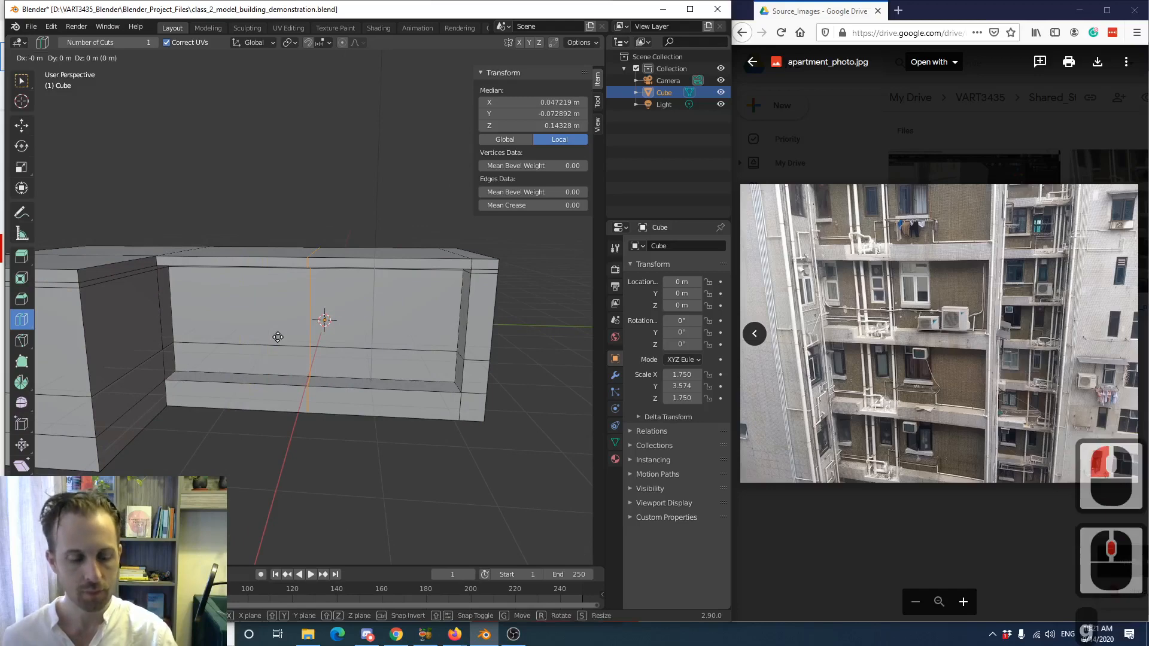
key(y)
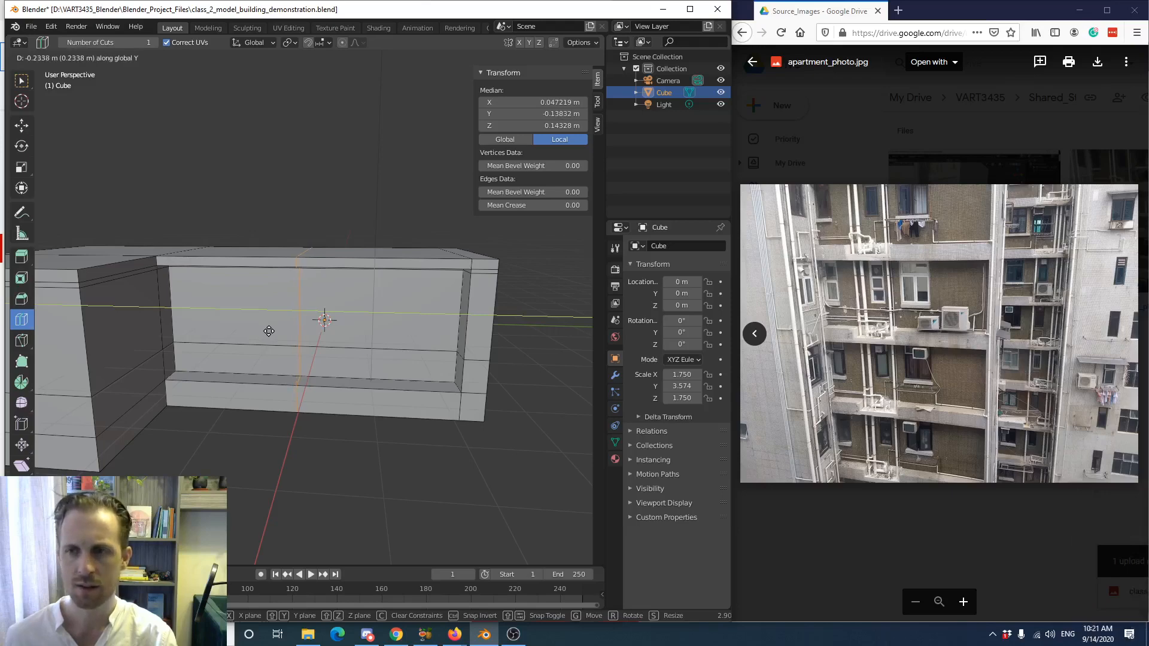
click(269, 329)
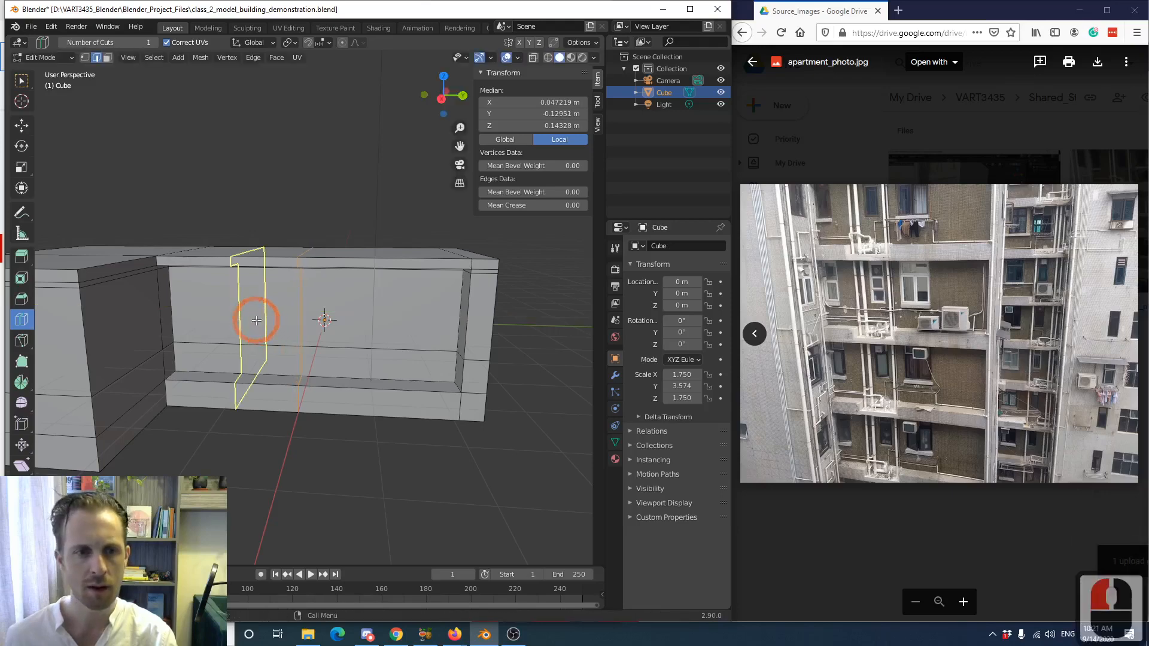
- Add a vertical loop cut through the recessed wall and move it along the Y axis to a local Y of about -0.34 m
click(256, 320)
key(g)
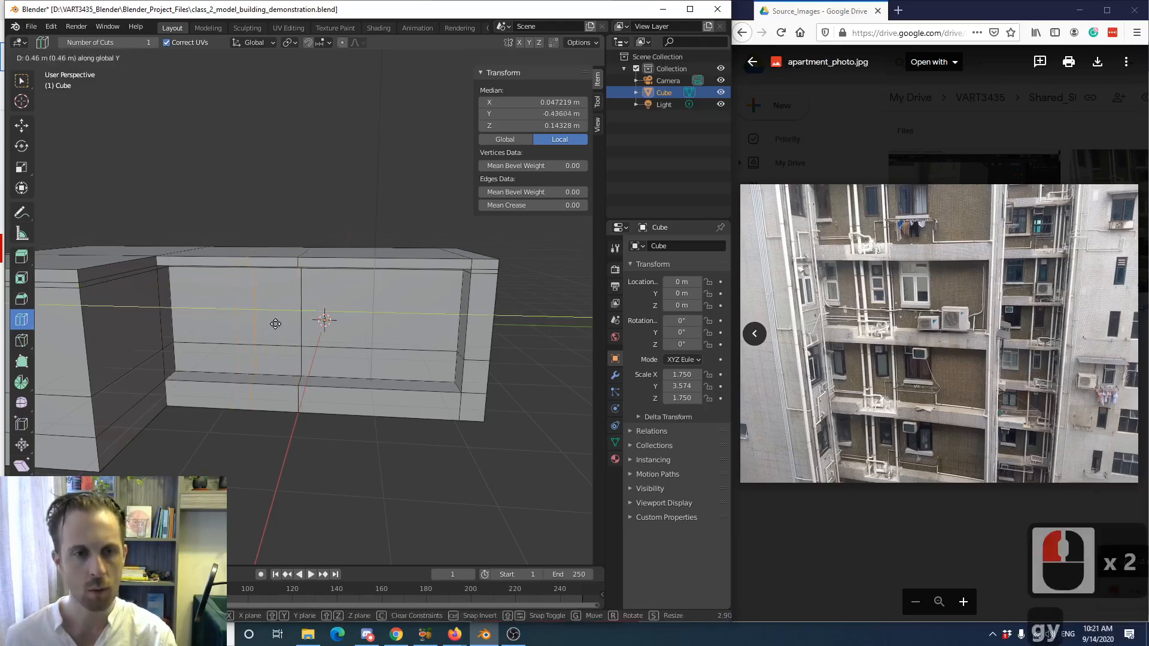
key(y)
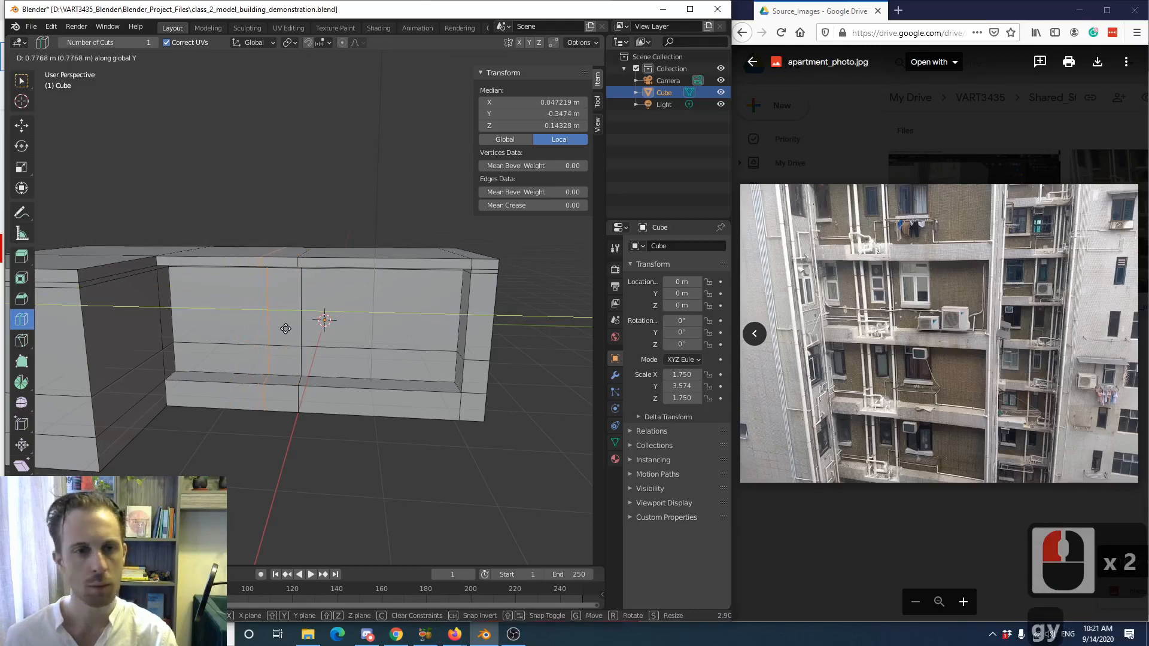
click(287, 328)
- Add a vertical loop cut in the wider wall section and move it along the Y axis to a local Y of about 0.06 m
click(417, 274)
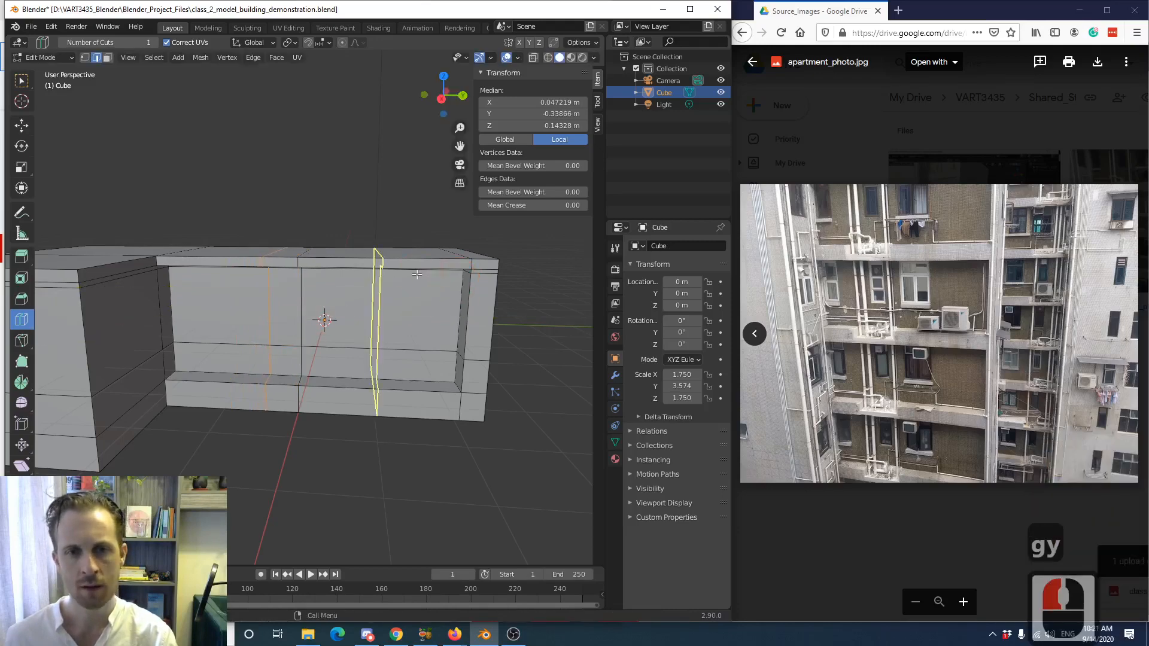
click(414, 273)
key(g)
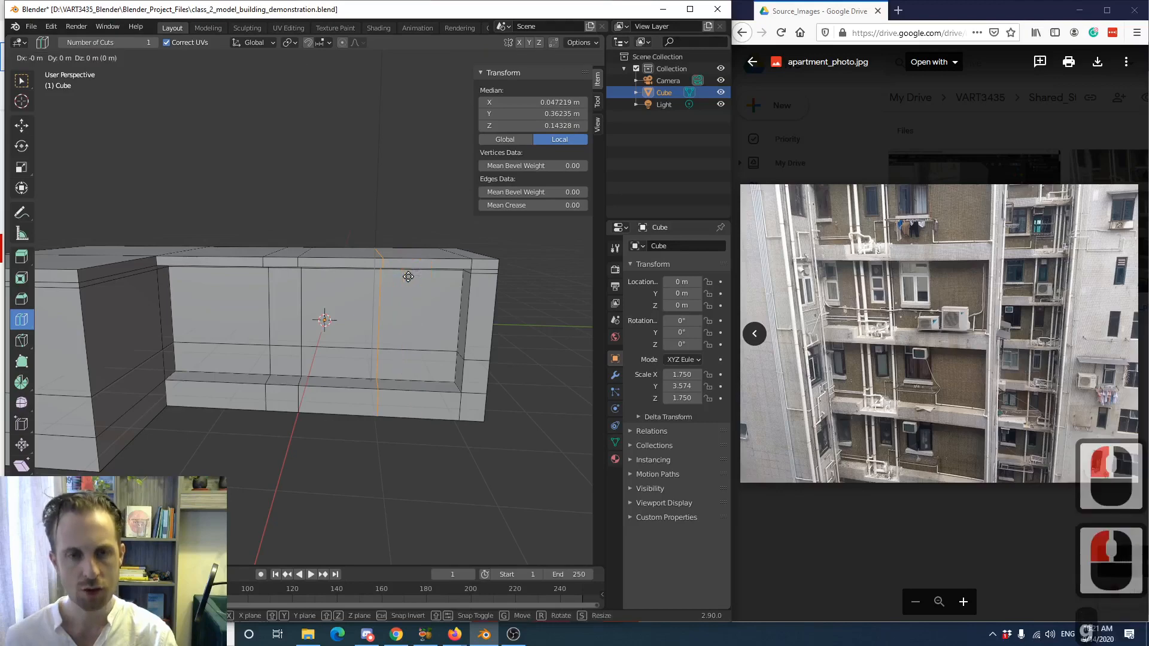
key(y)
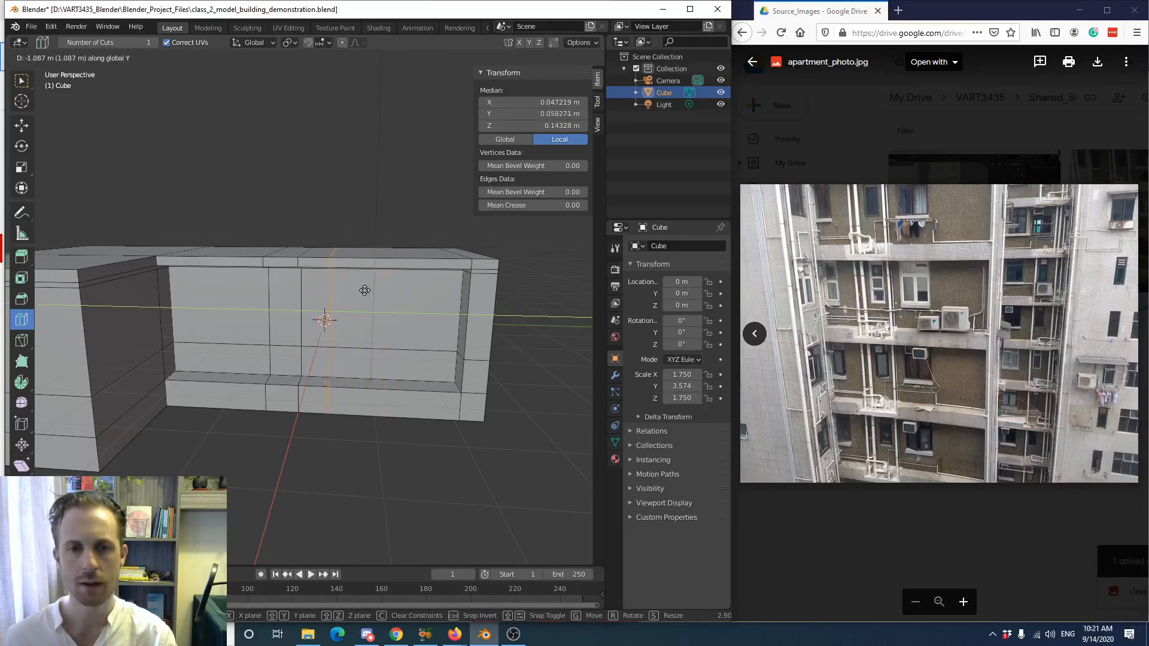
click(365, 290)
- Add another vertical loop cut in the wall and place it along the Y axis at a local Y of about 0.46 m
click(368, 289)
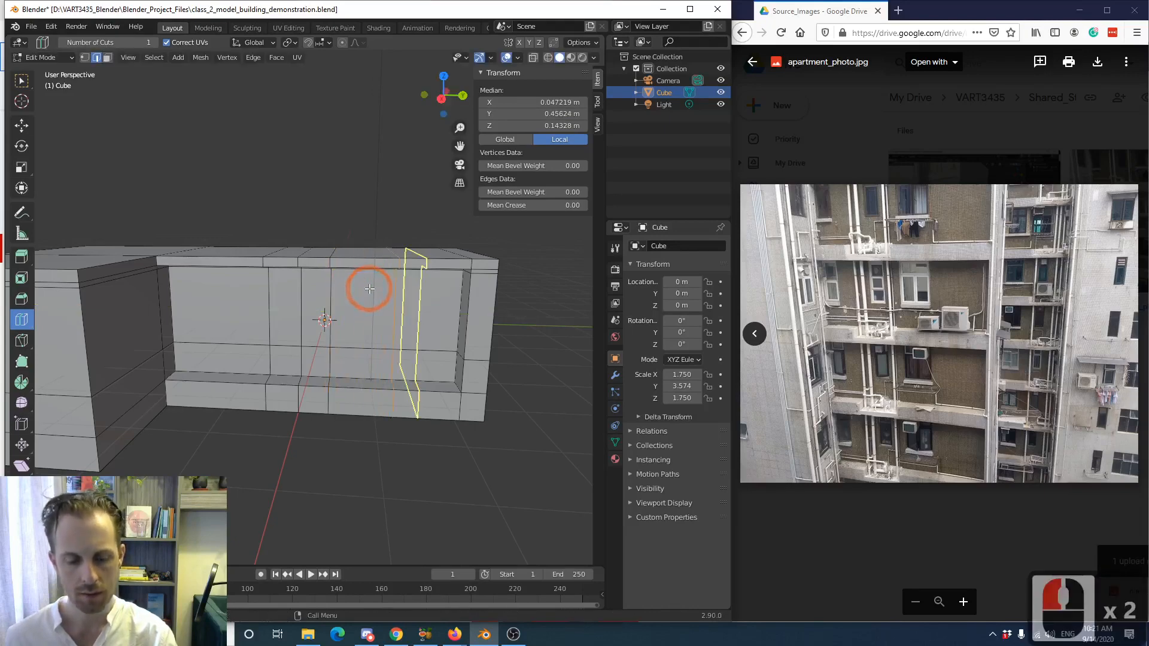
key(g)
key(y)
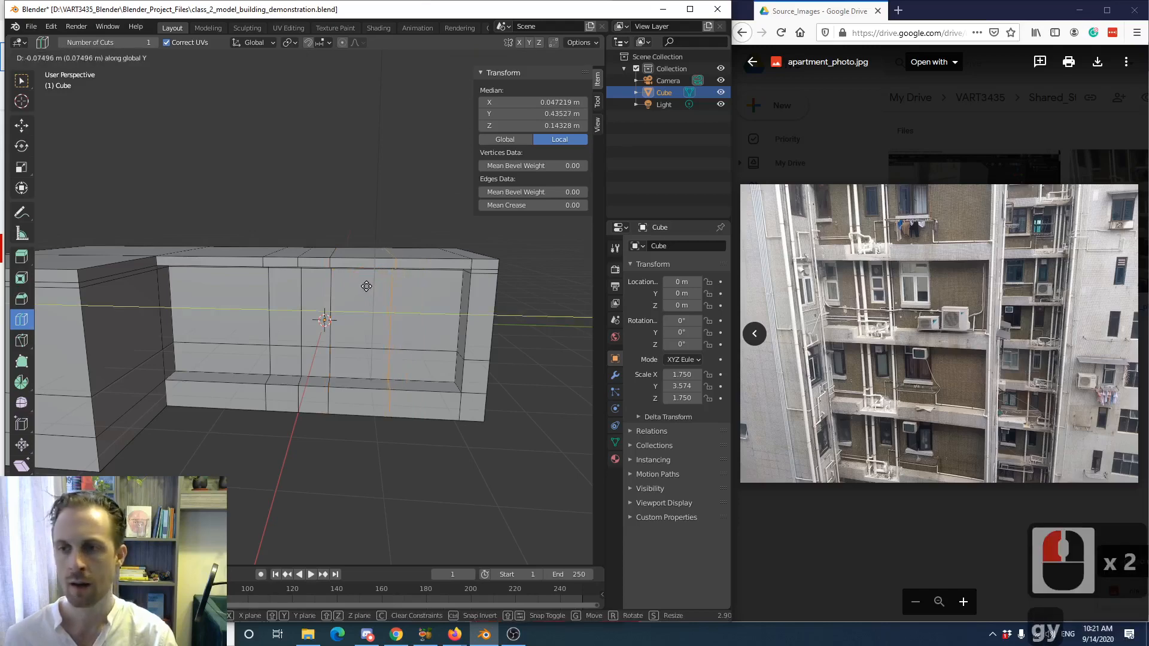
click(367, 286)
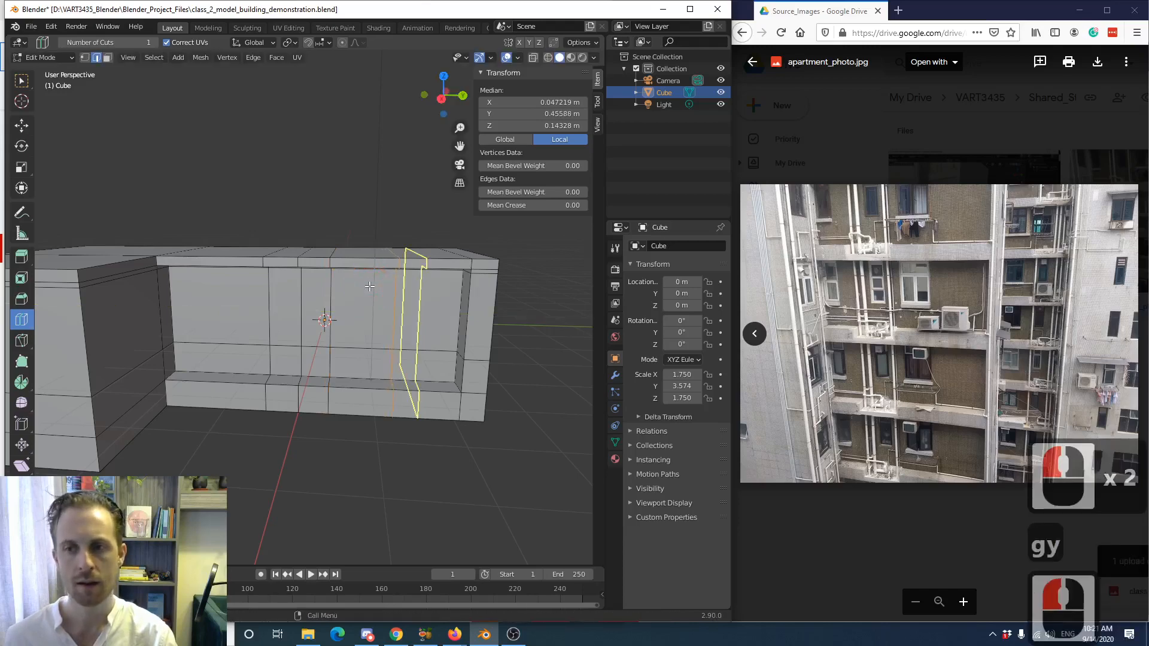
- Add a vertical loop cut in the wall section nearest the projecting block and place it at a local Y of about -0.67 m
click(212, 278)
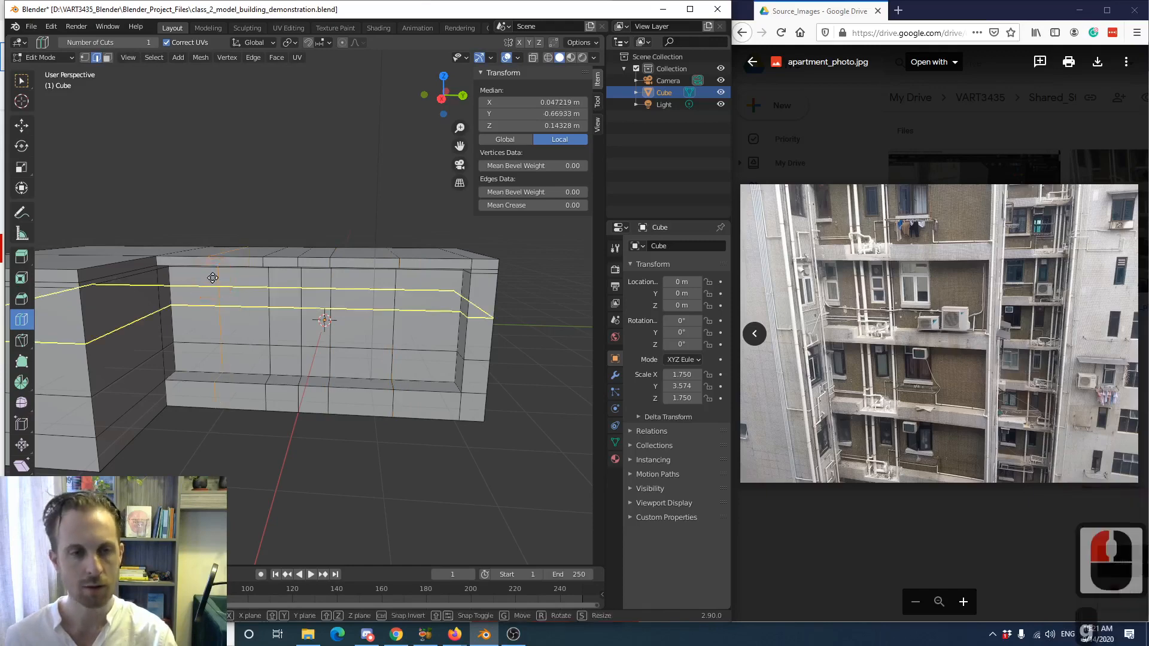
key(y)
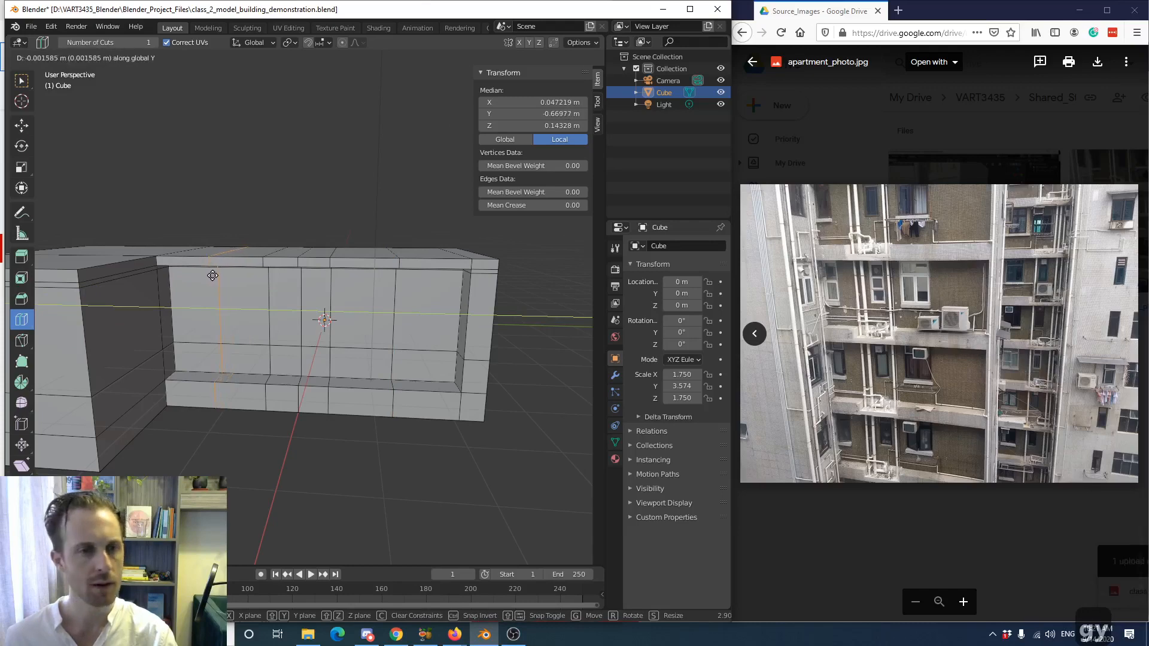
click(192, 270)
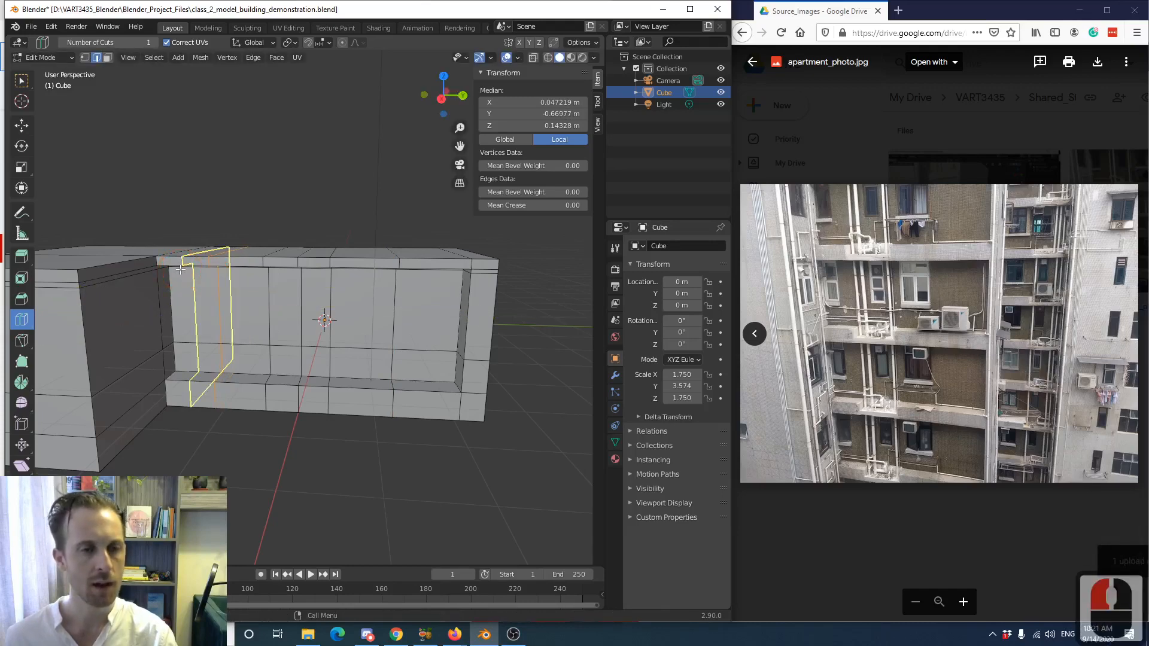
- Add a vertical loop cut beside the inner corner of the recess and move it along the Y axis to a local Y of about -0.95 m
click(180, 270)
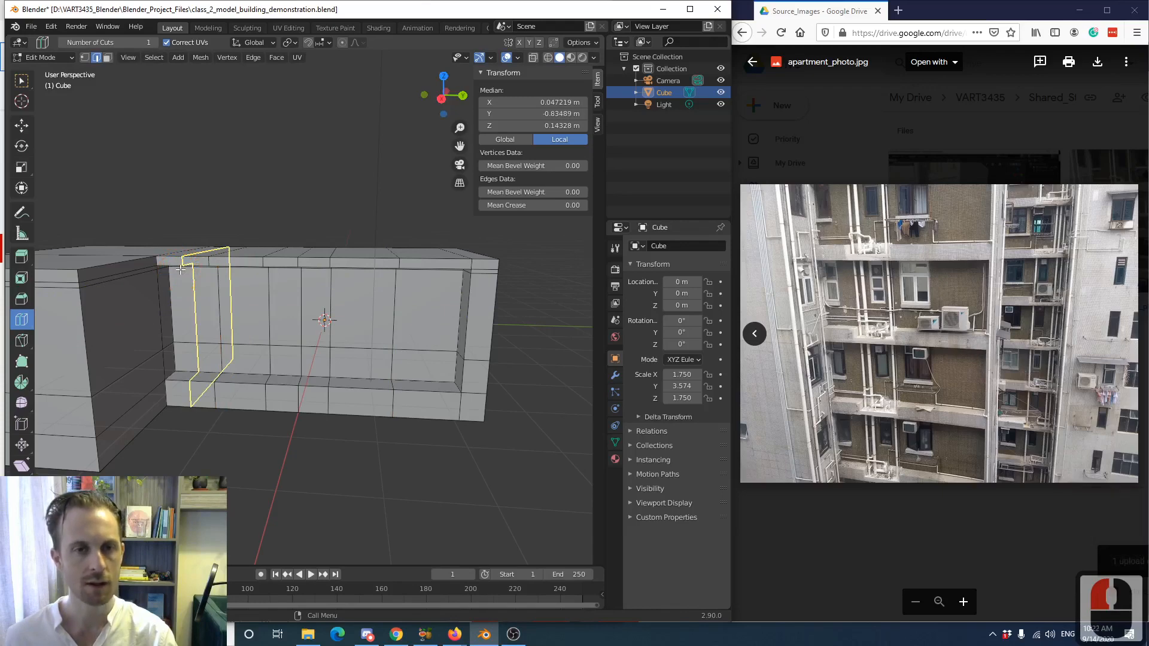
key(g)
key(y)
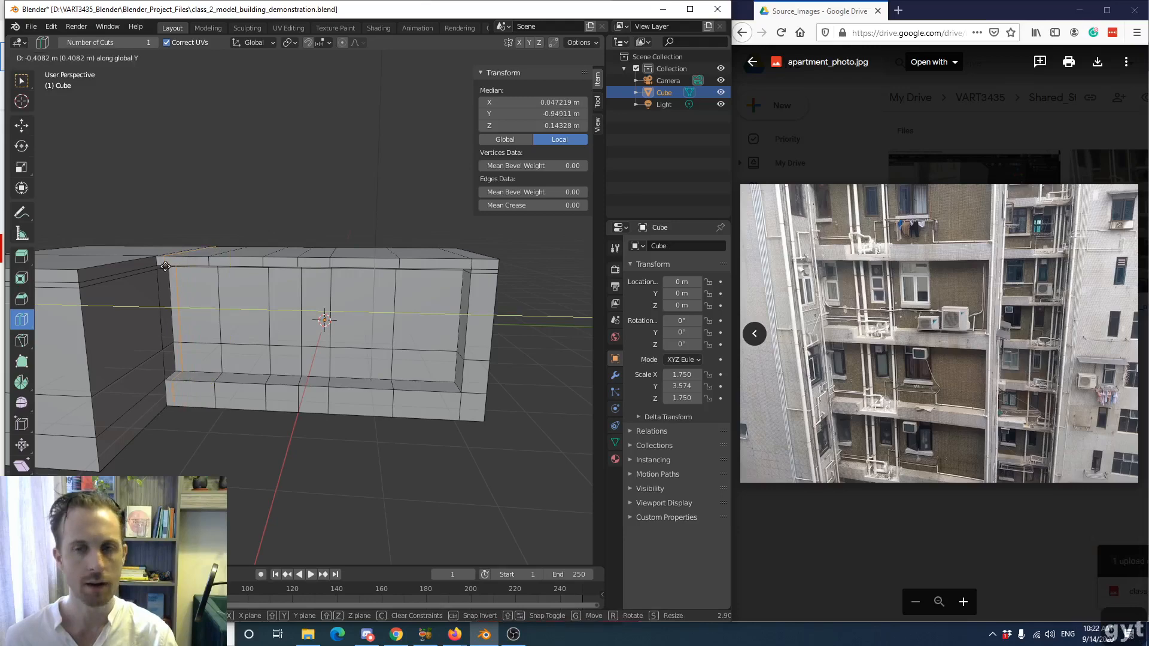
click(166, 268)
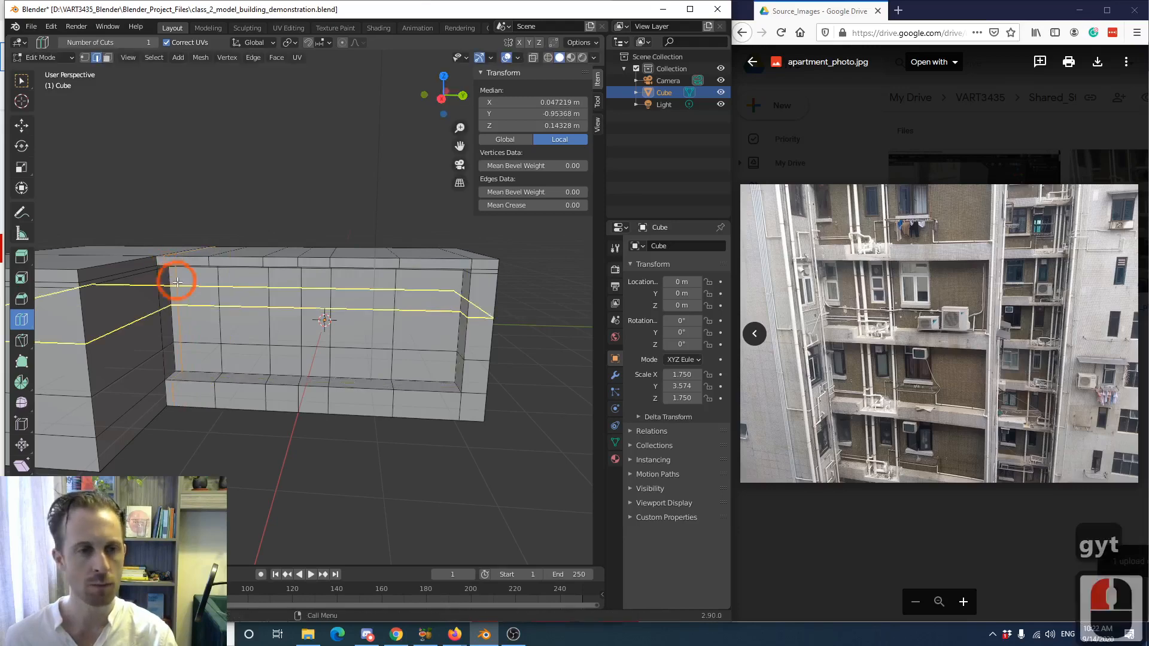
- Activate the Select Box tool and set the mesh selection mode to faces
click(19, 81)
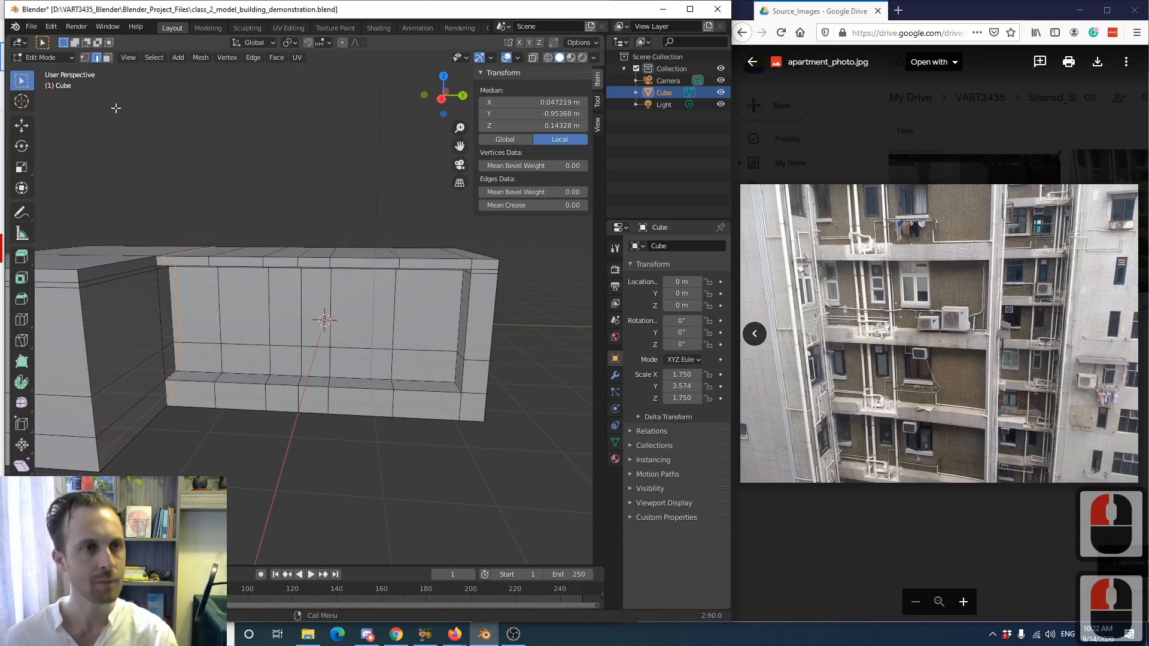
click(108, 57)
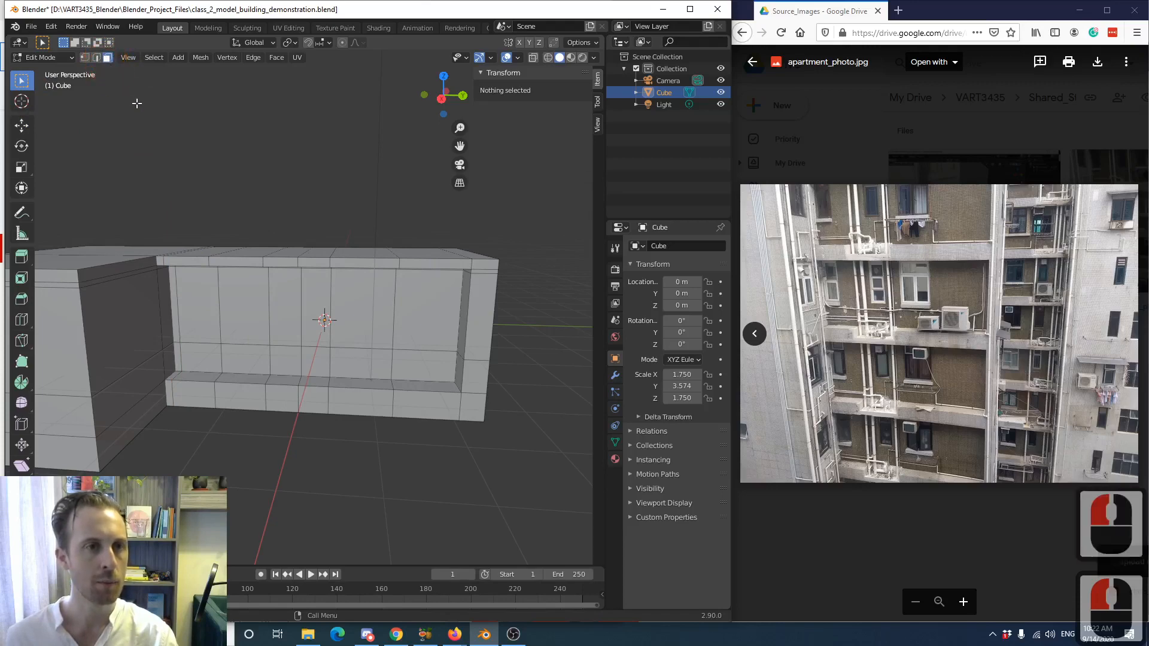
key(1)
key(2)
key(3)
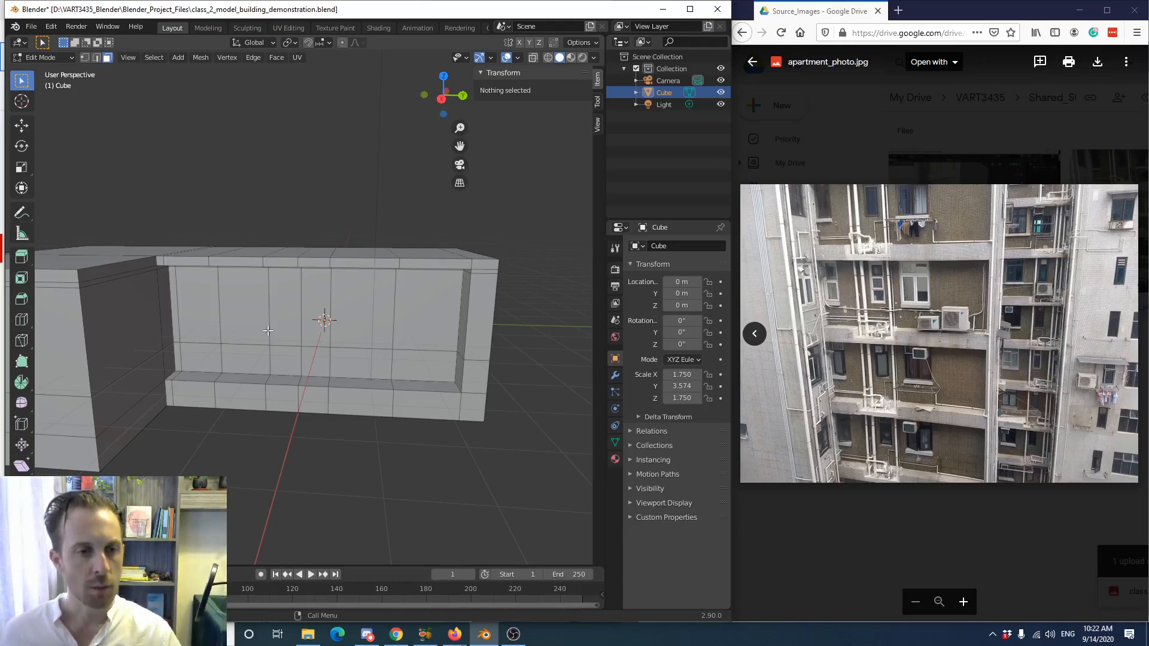
- Select the three window-sized faces of the recessed wall's upper row one at a time
mouse_move(176, 311)
middle_down()
mouse_move(174, 323)
mouse_move(174, 308)
middle_up()
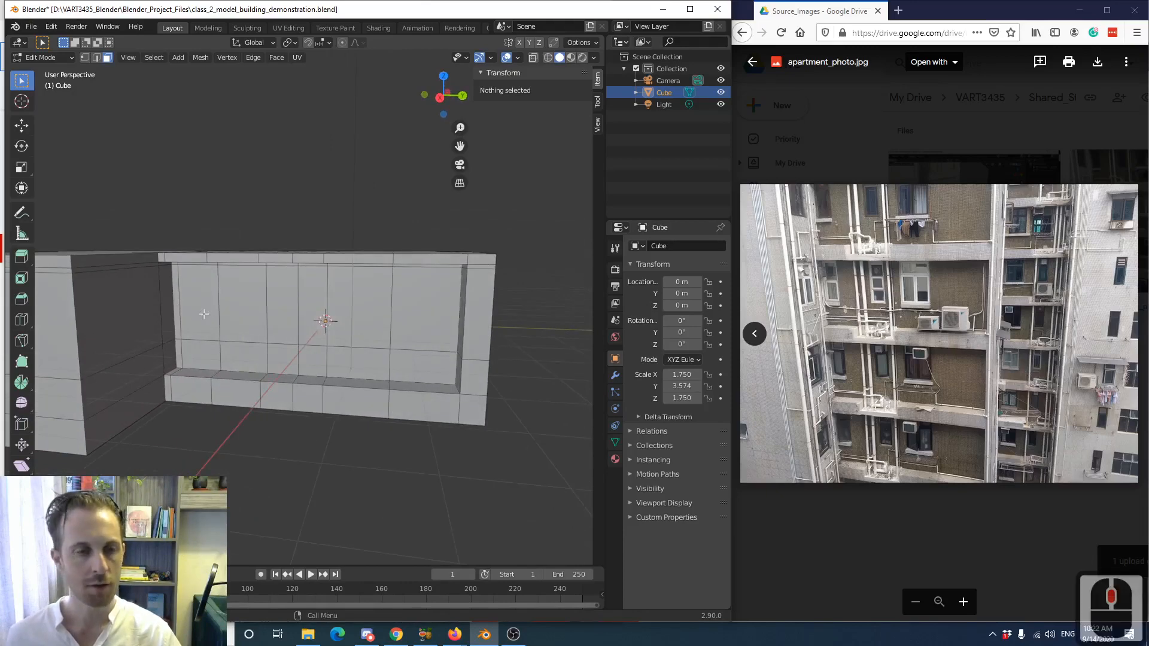
click(203, 313)
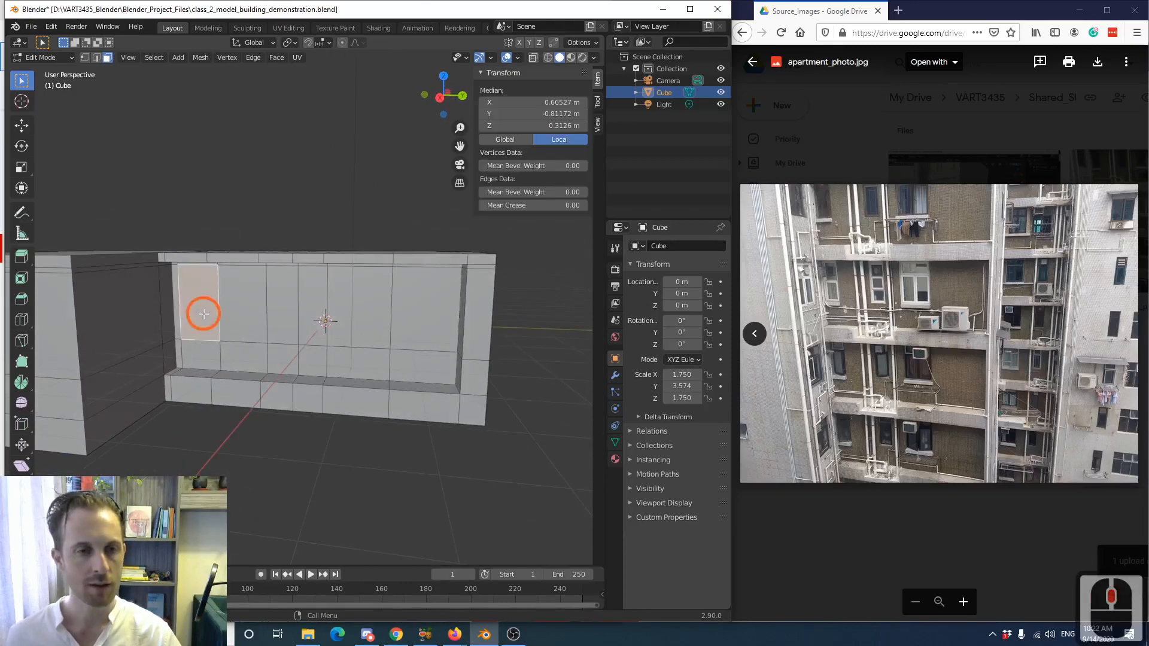
click(283, 317)
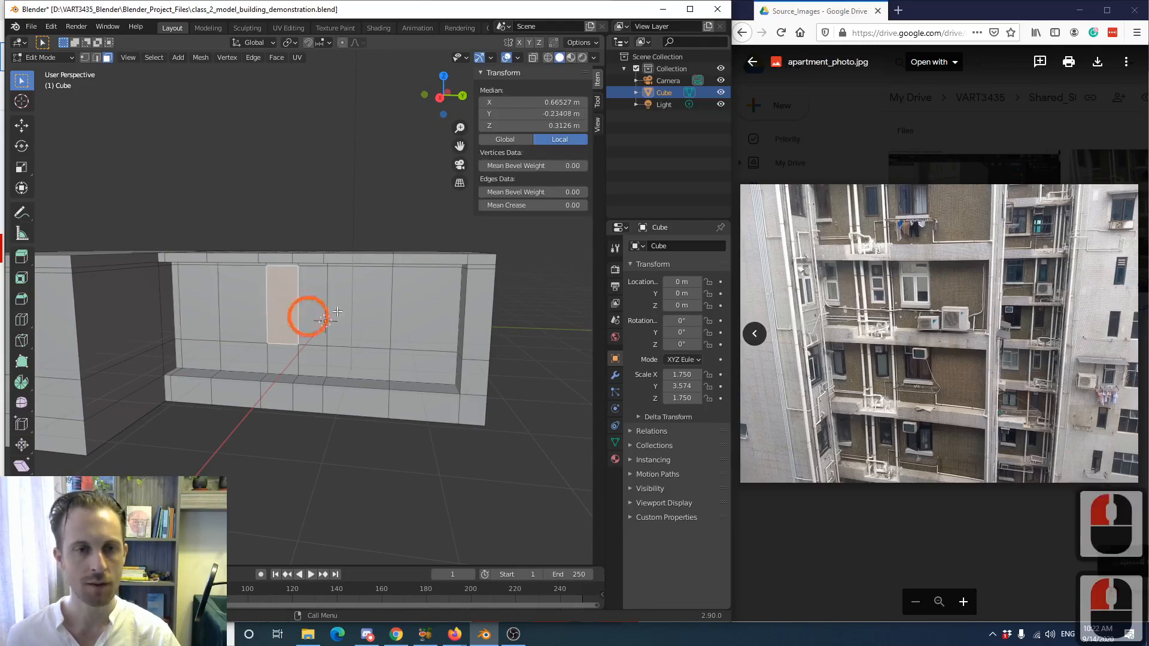
click(374, 298)
middle_drag(367, 302, 289, 300)
shift+middle_drag(330, 228, 332, 210)
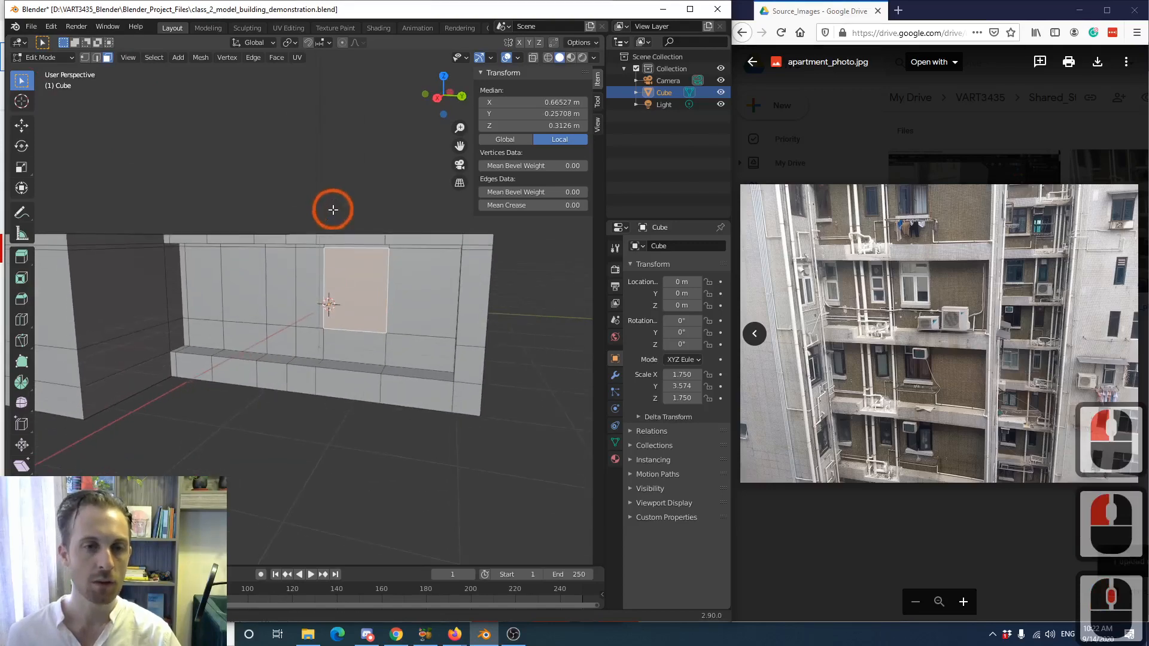
click(284, 266)
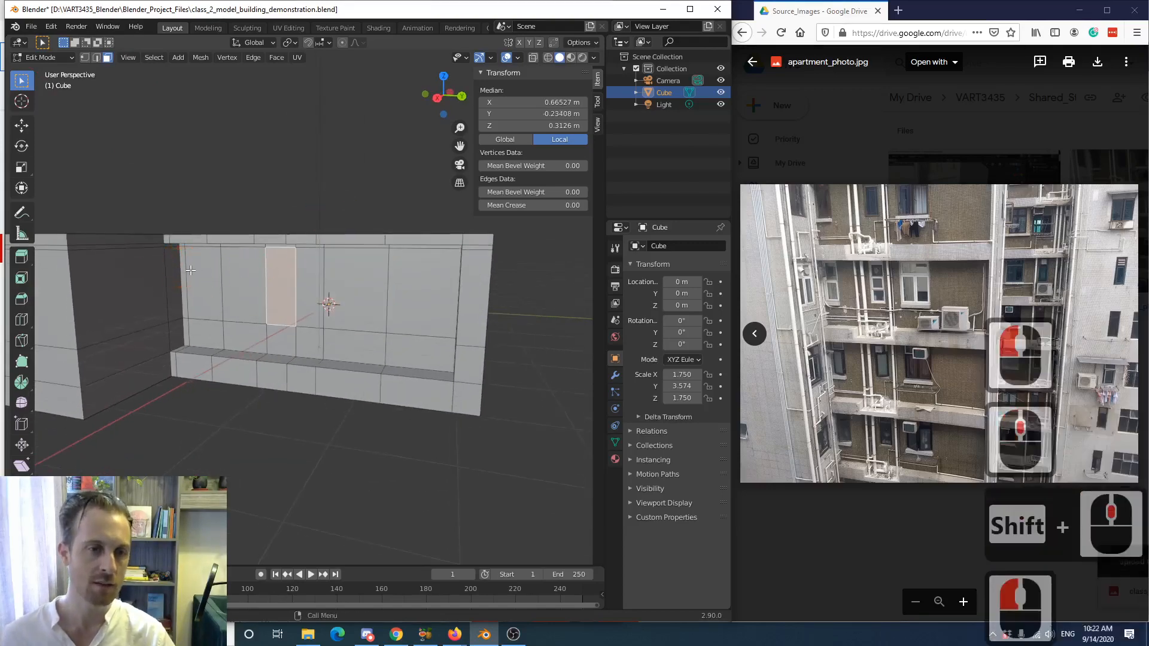
- Select the three window-sized wall faces together, inspect them from several angles and clear the selection
click(362, 270)
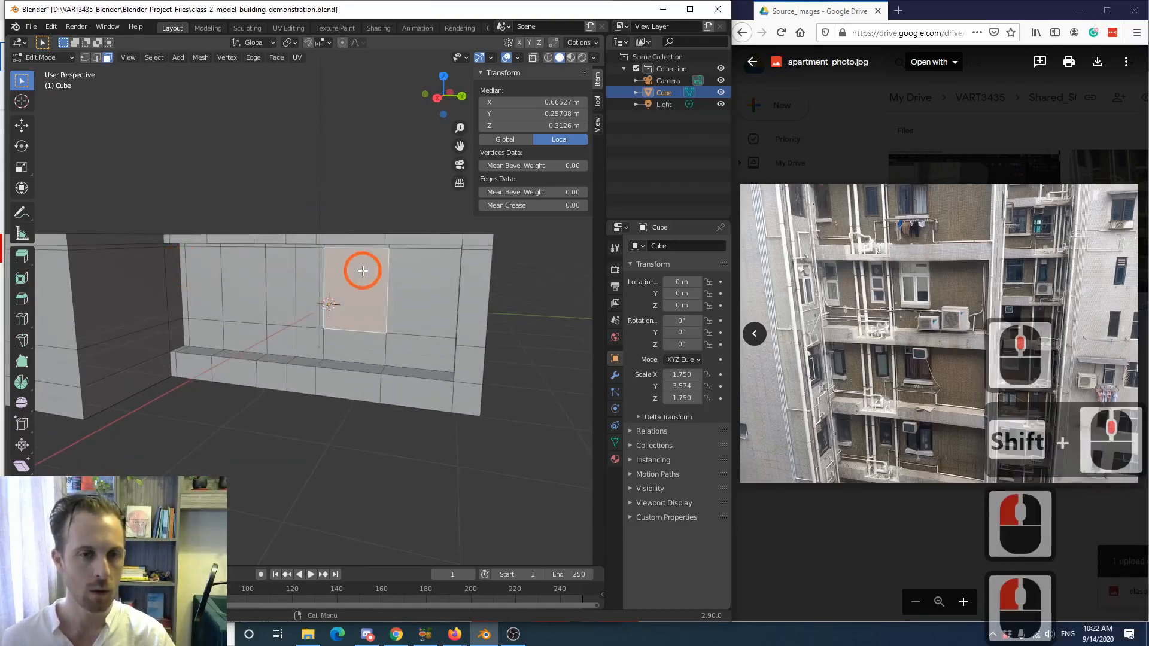
shift+click(279, 273)
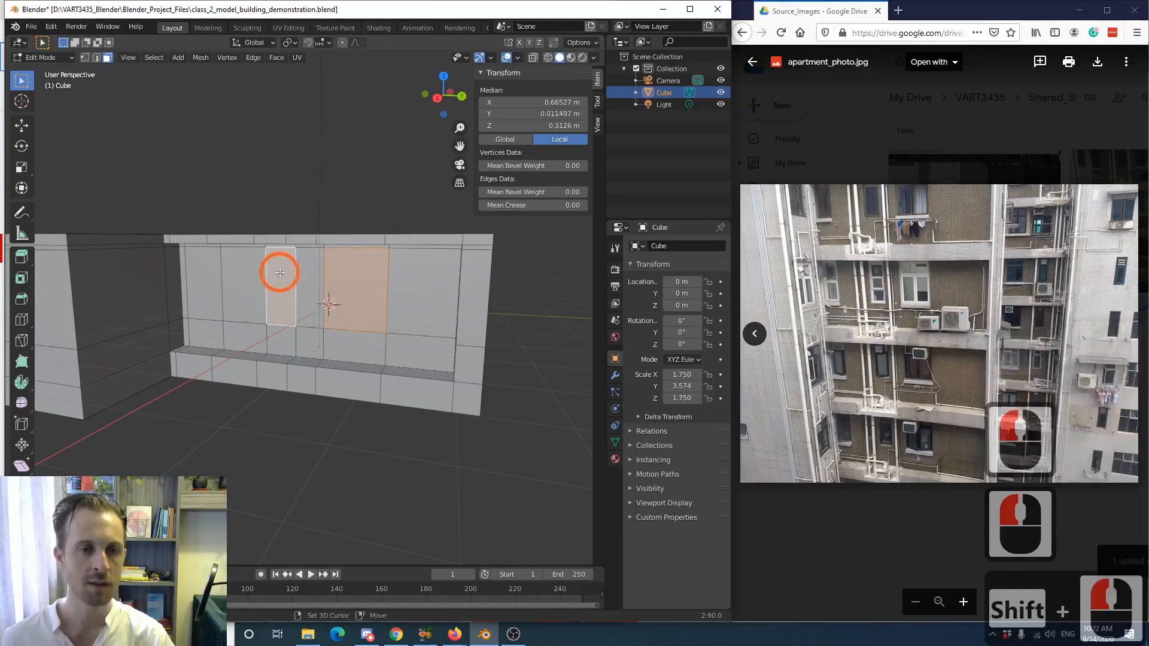
shift+click(209, 274)
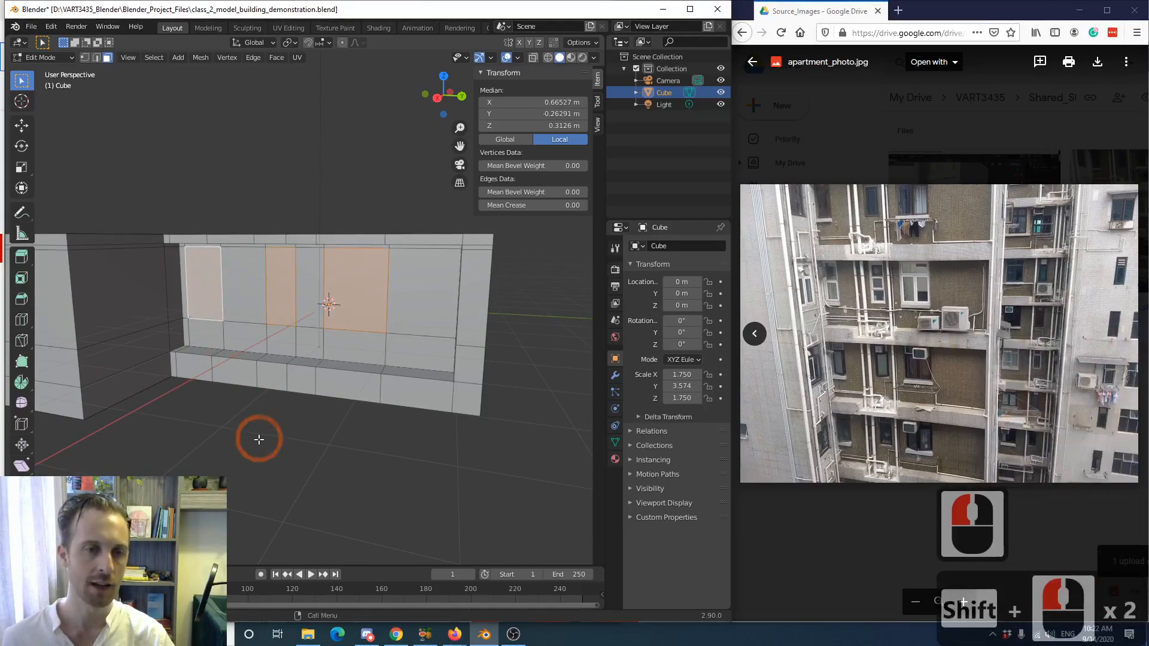
middle_drag(256, 436, 242, 417)
middle_drag(241, 430, 267, 418)
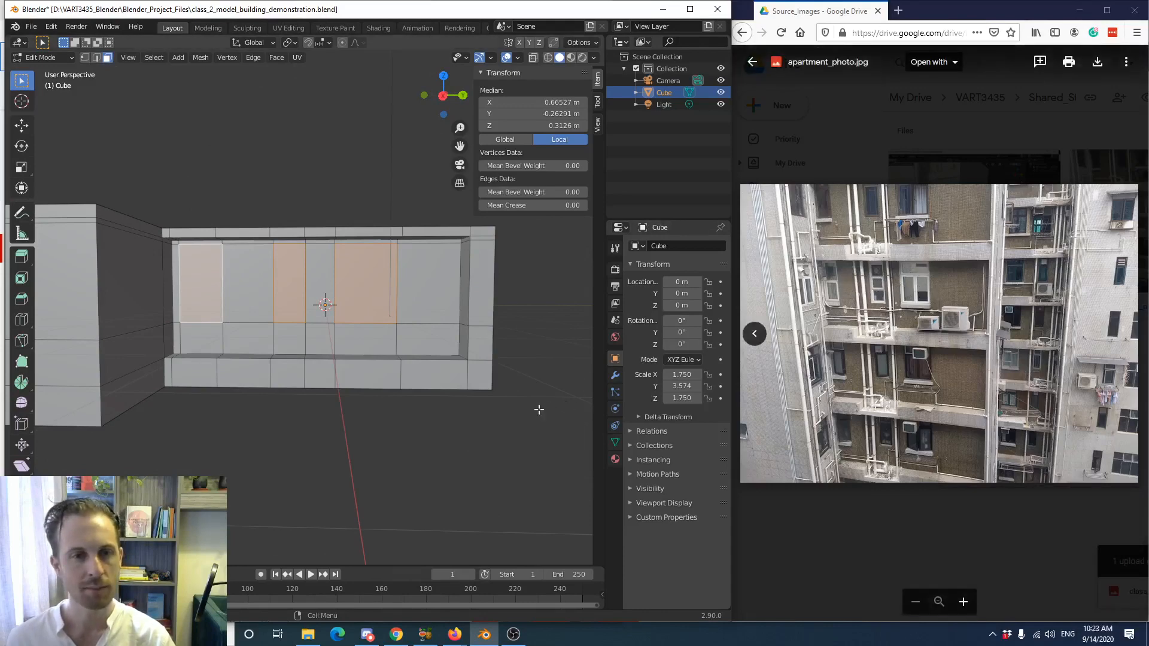
middle_drag(538, 410, 525, 417)
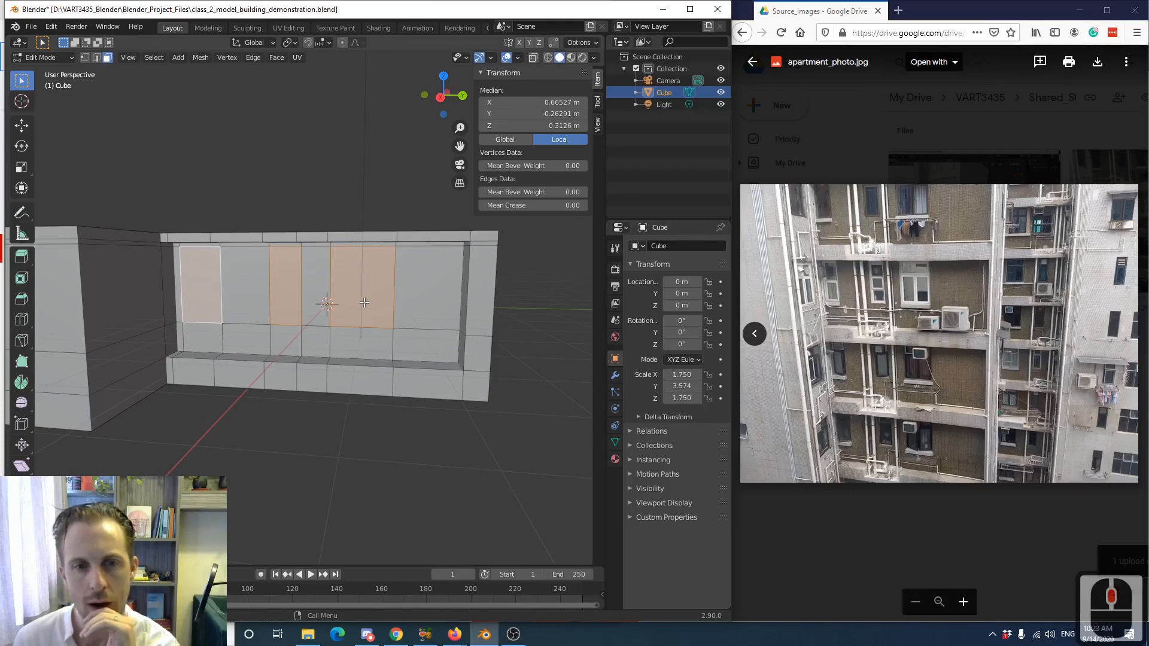
click(350, 429)
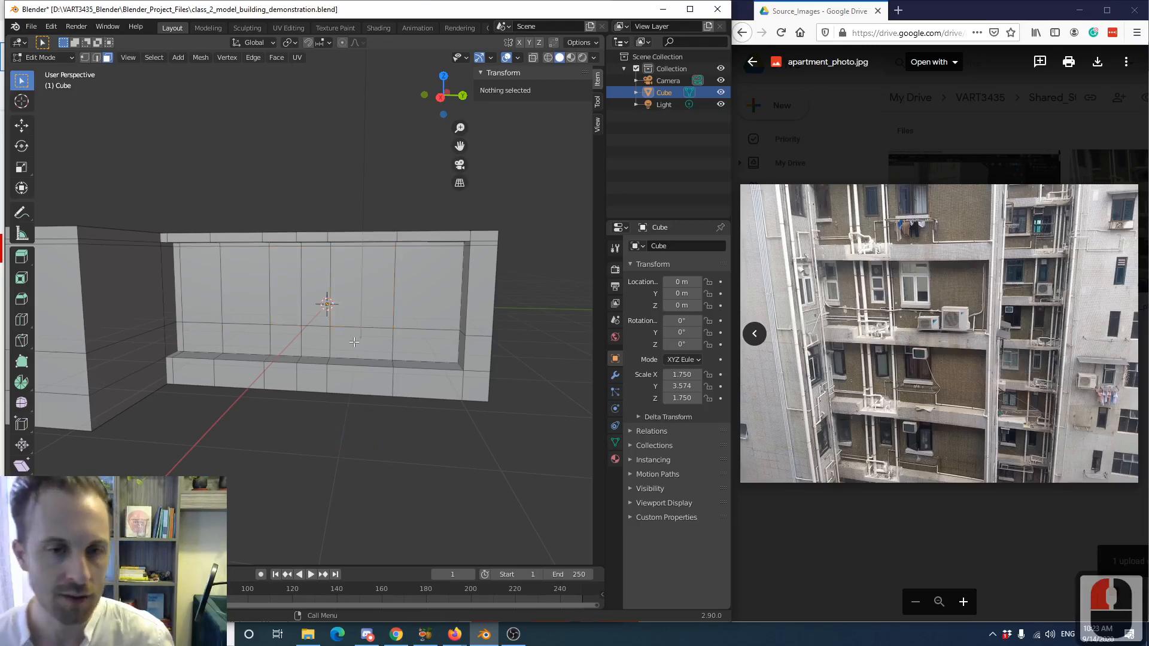
- Try narrowing the wide window face by scaling it along the Y axis to about 0.5, inspect the distorted edges and undo the scaling
click(367, 277)
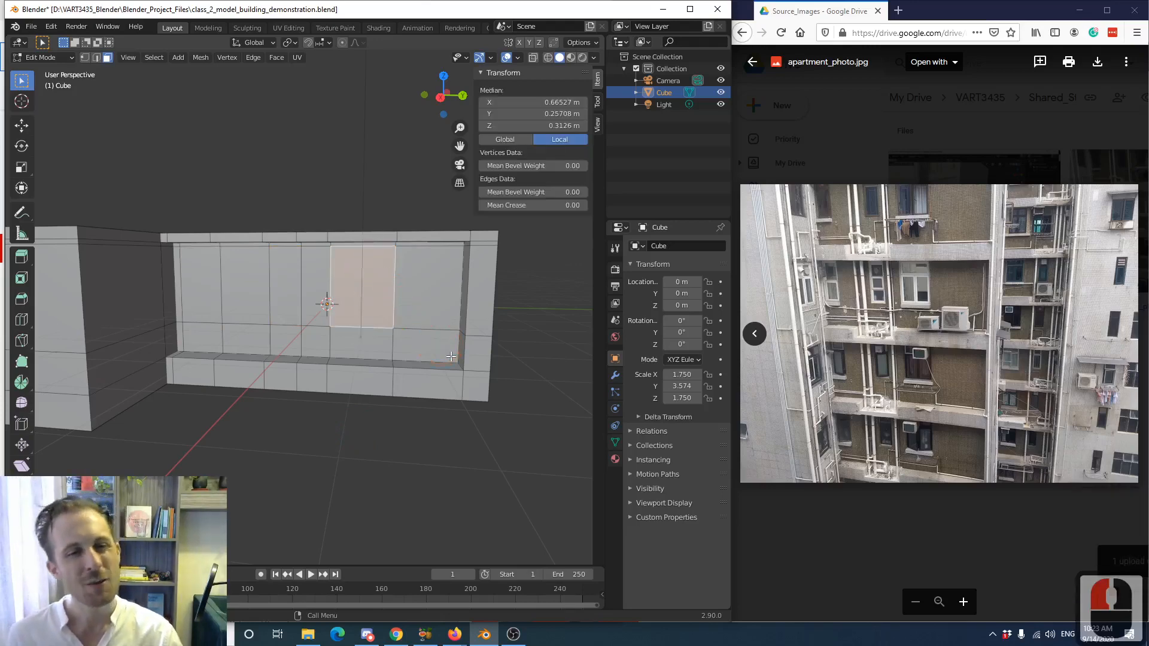
key(s)
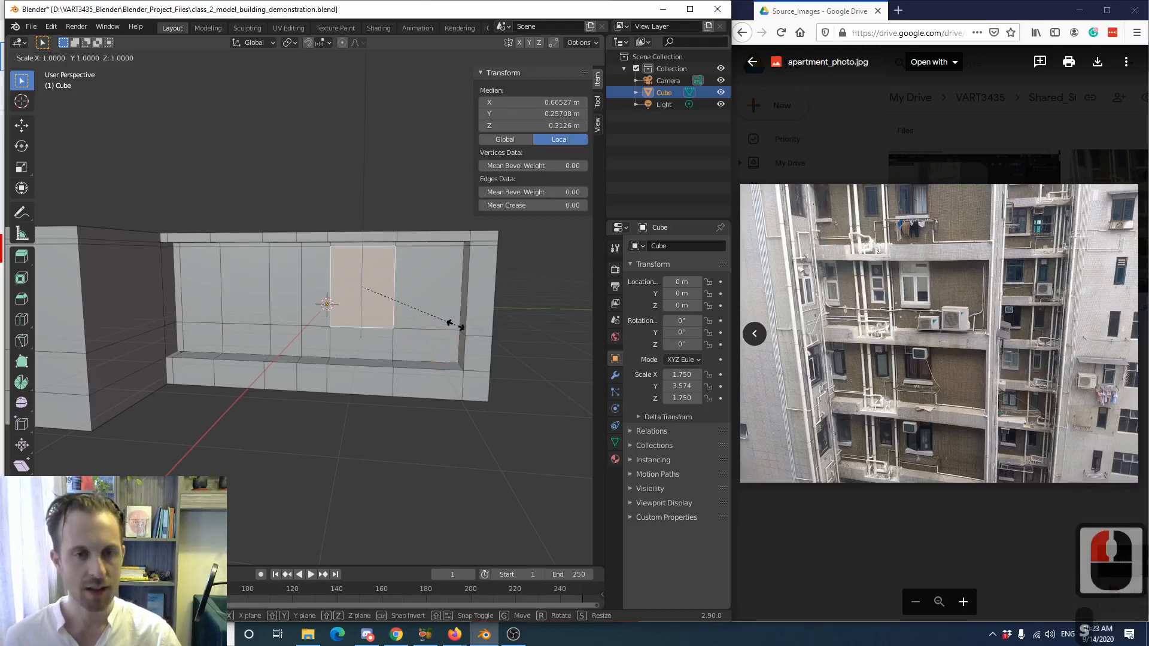
key(y)
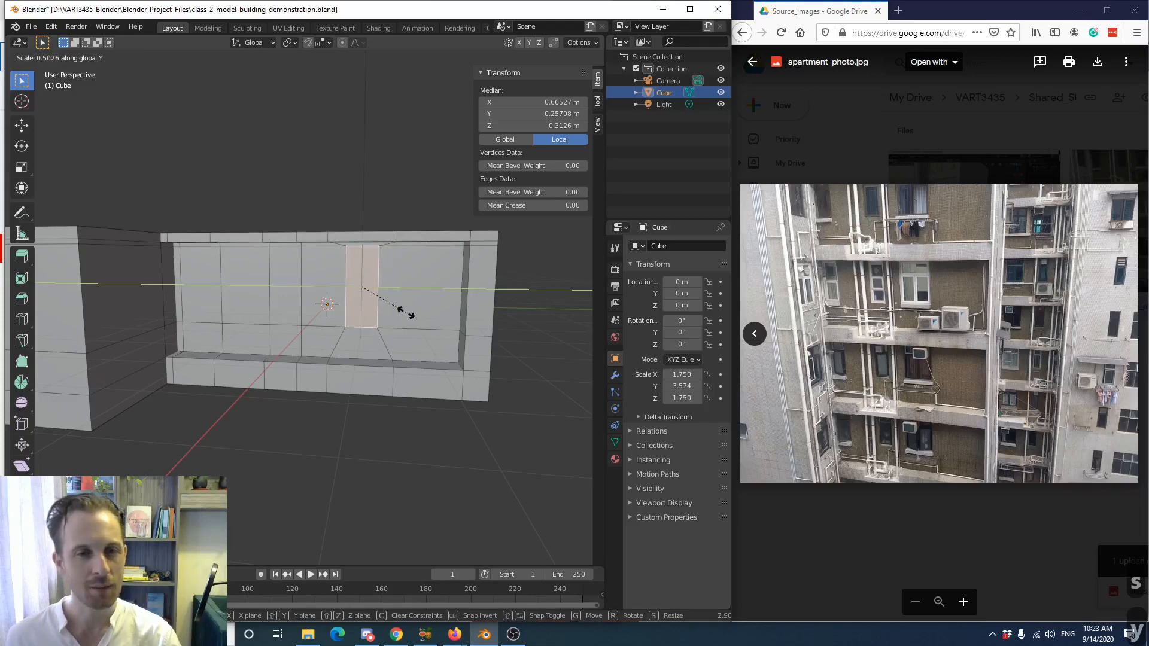
click(410, 314)
middle_drag(405, 313, 318, 264)
scroll(389, 259, up, 2)
middle_drag(329, 210, 367, 200)
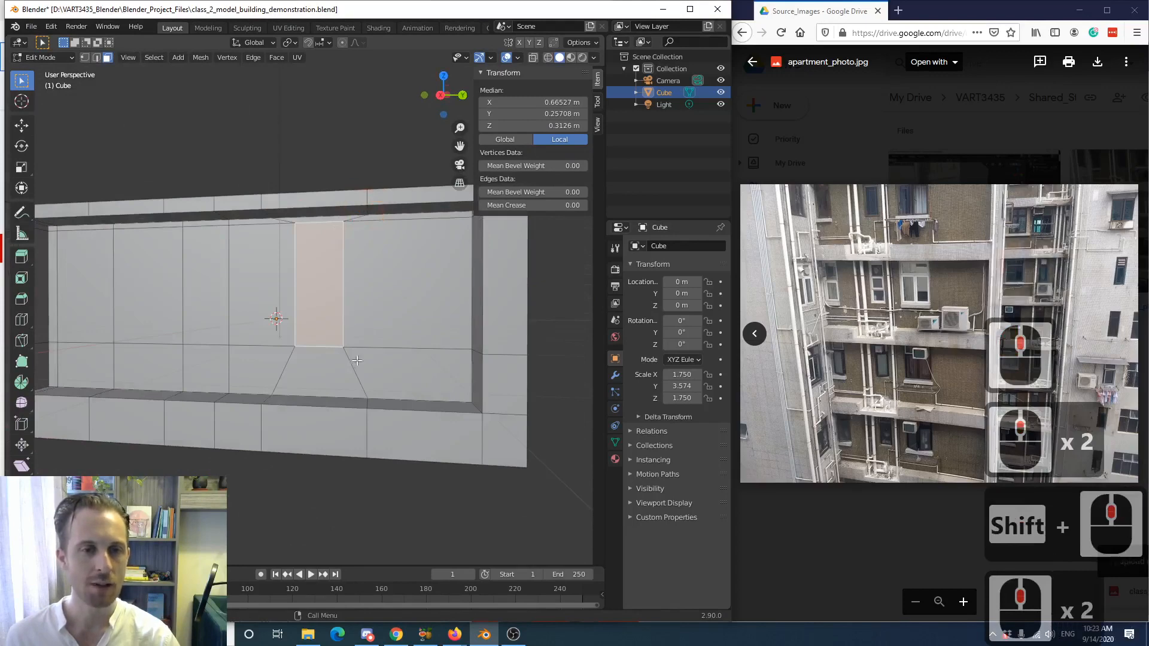
scroll(369, 344, down, 1)
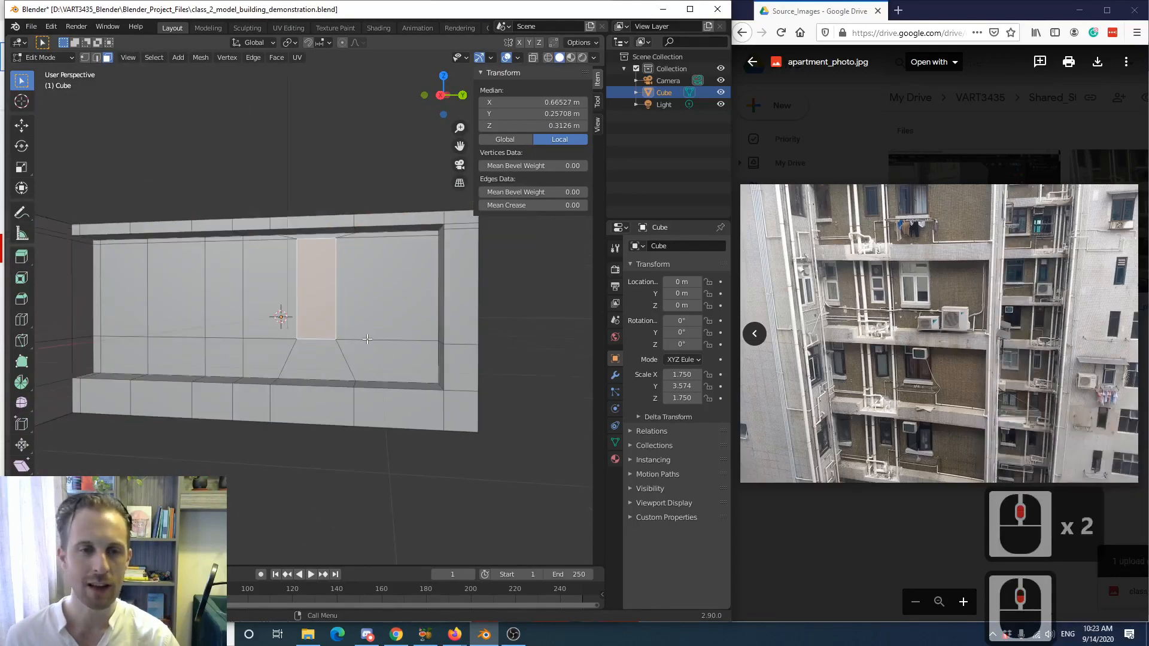
middle_drag(366, 339, 343, 373)
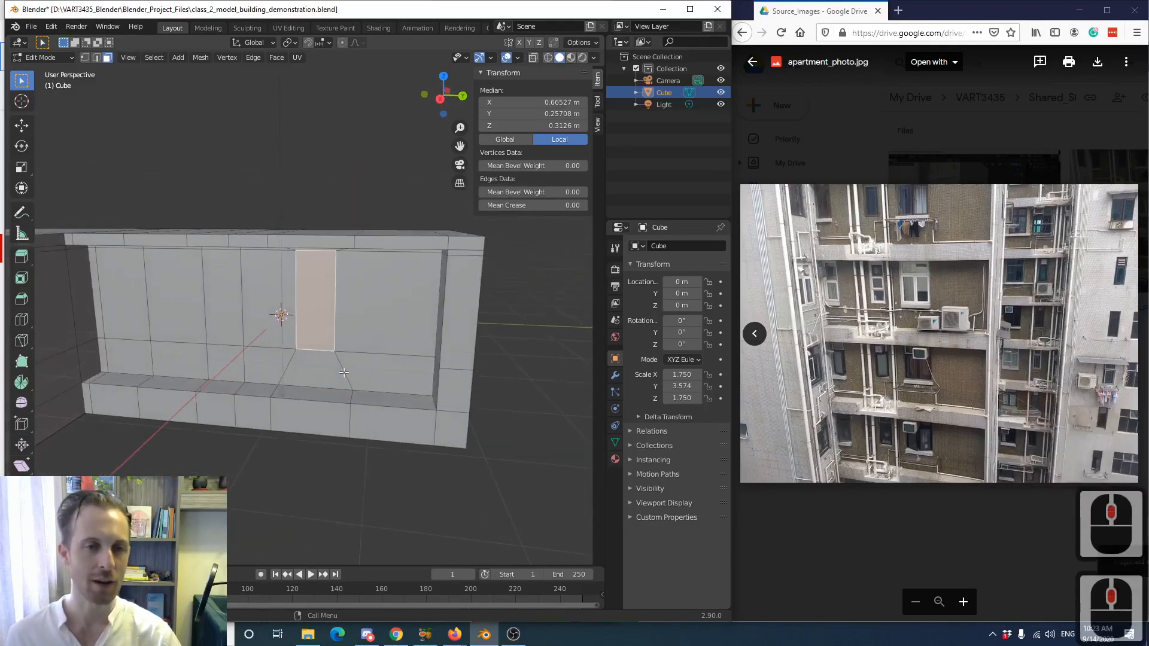
key(ctrl+z)
middle_drag(344, 373, 340, 329)
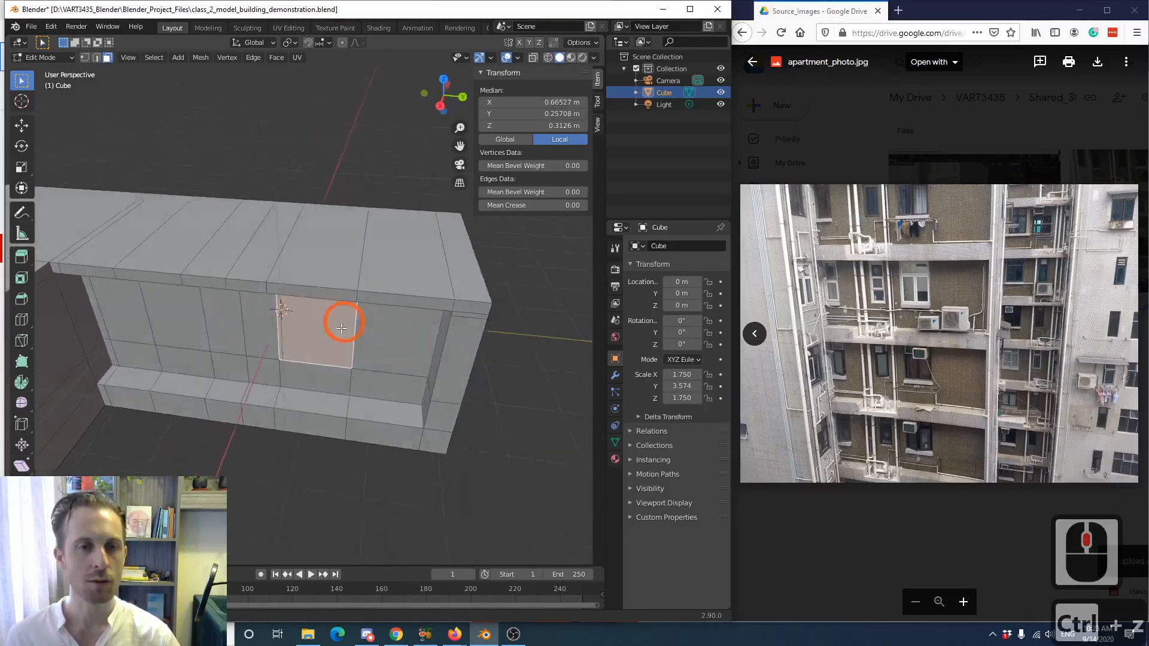
- In edge selection mode, select the full vertical edge loop bounding the wide window face, including its segments across the roof and back wall
middle_drag(346, 399, 354, 351)
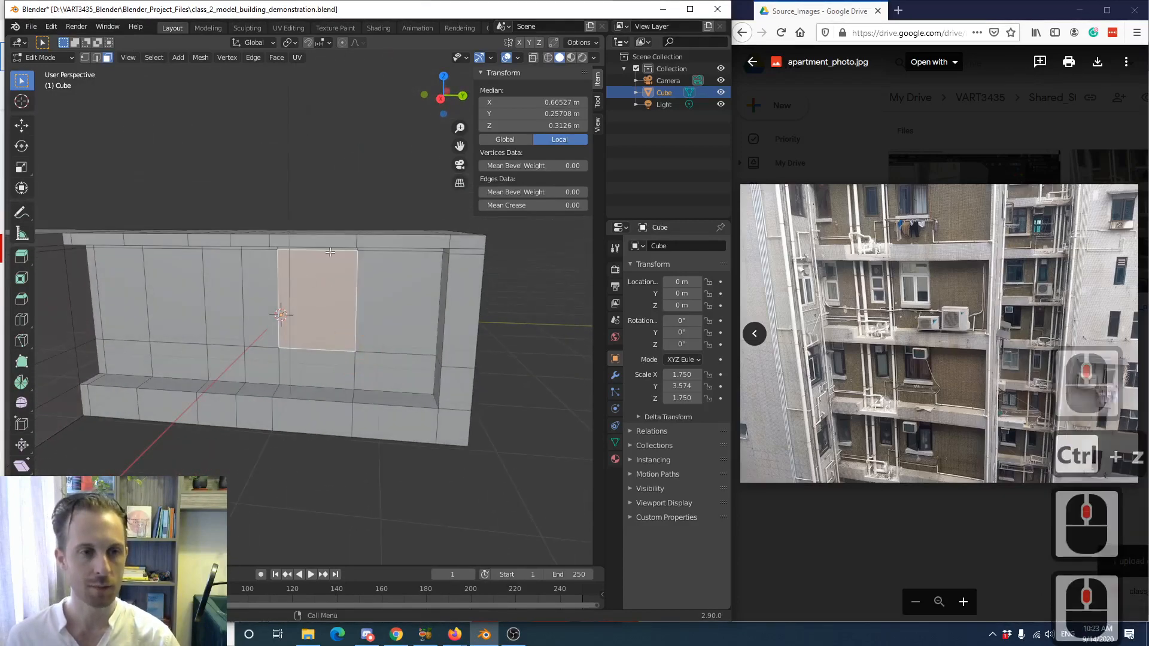
click(96, 60)
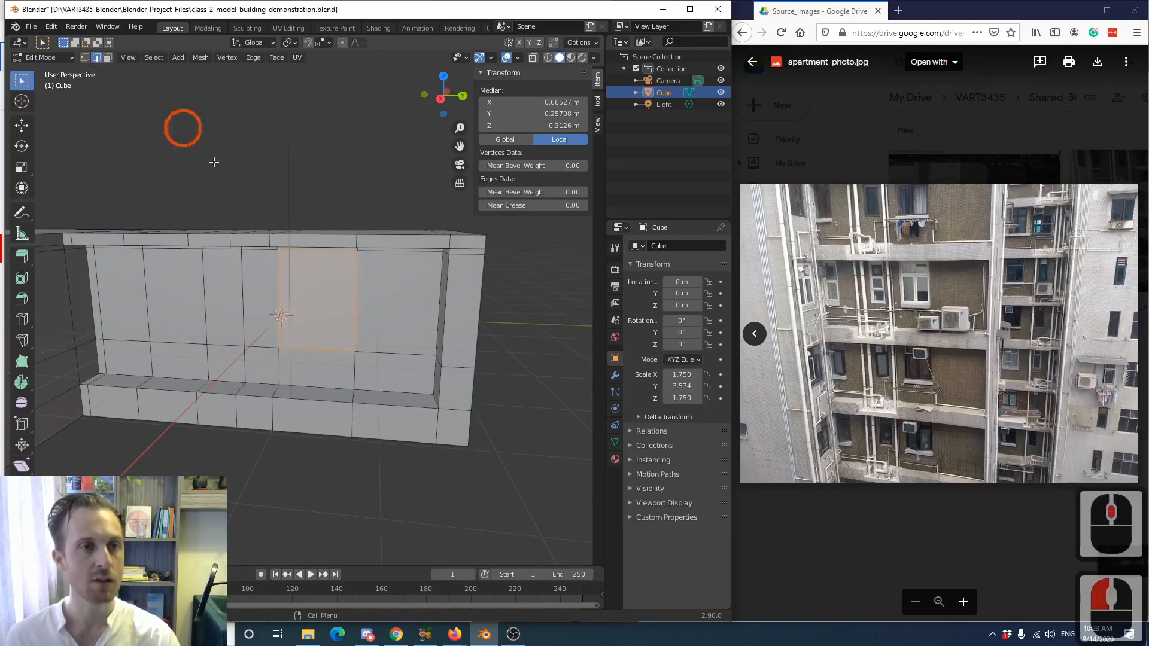
middle_drag(181, 126, 365, 379)
click(360, 240)
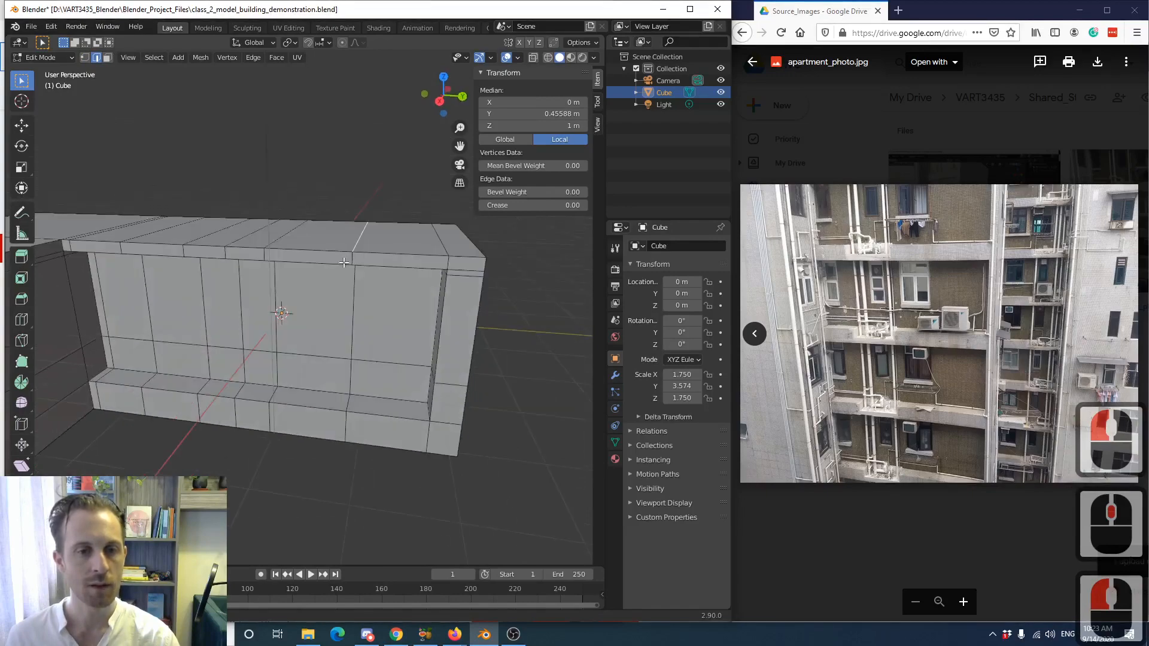
ctrl+click(345, 426)
middle_drag(346, 426, 311, 322)
ctrl+click(292, 251)
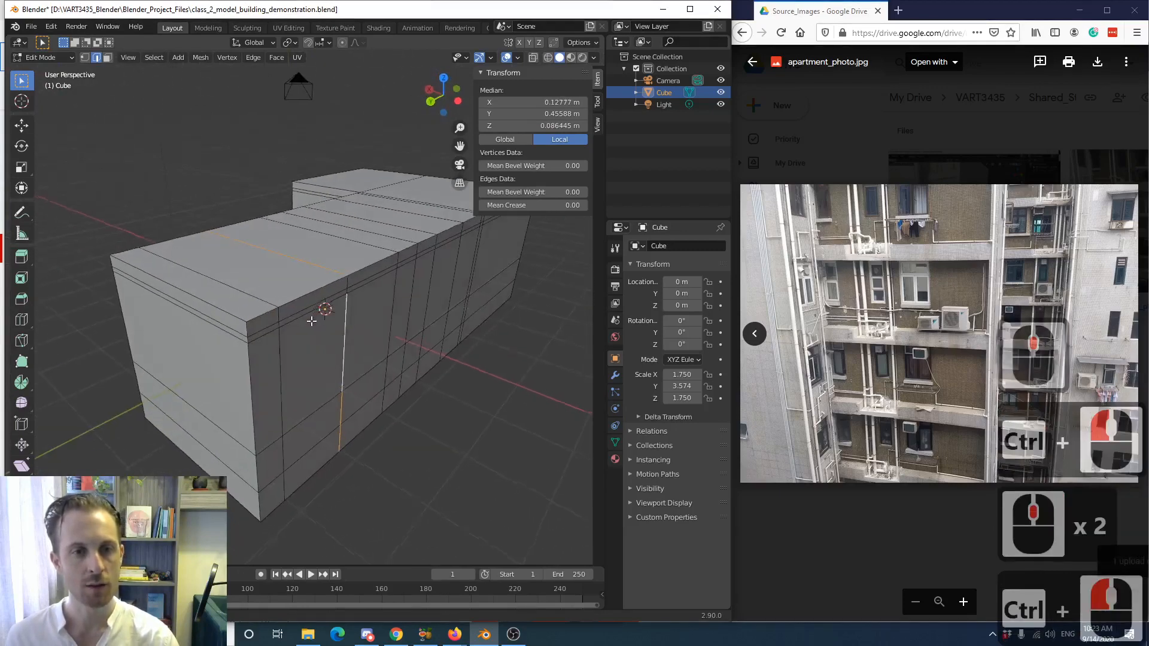
ctrl+click(348, 282)
middle_drag(348, 282, 457, 340)
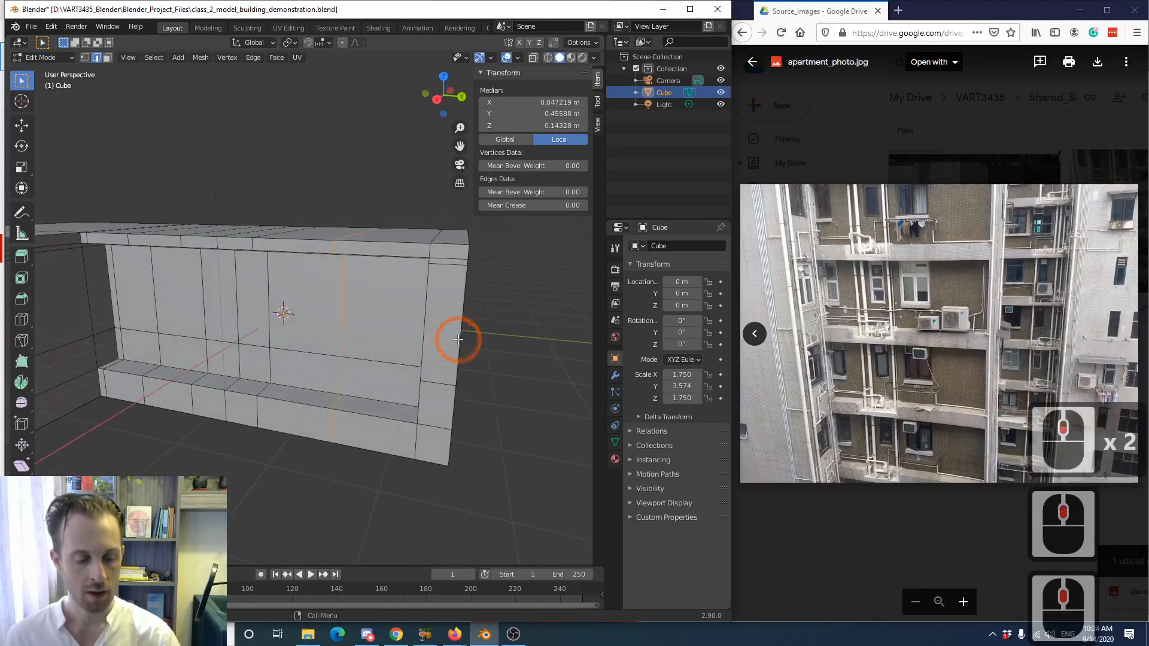
- Inspect the selected edge loop in wireframe shading for completeness around the building, and return to solid shading
key(z)
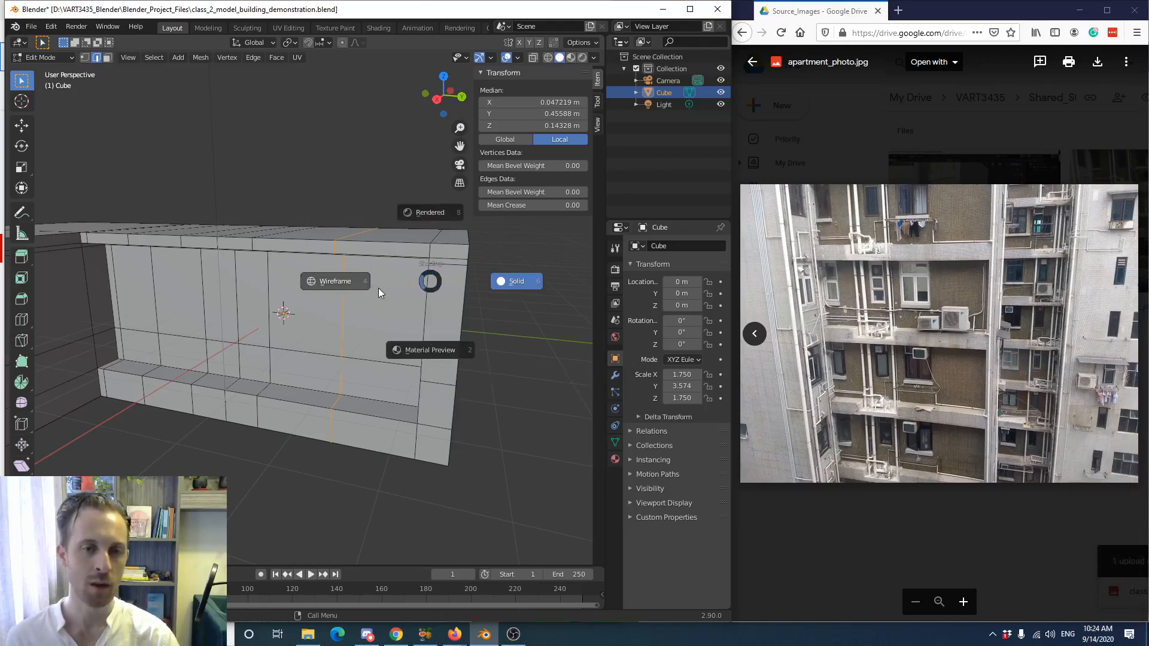
click(342, 283)
mouse_move(335, 277)
middle_down()
mouse_move(288, 311)
mouse_move(295, 300)
mouse_move(291, 342)
mouse_move(275, 321)
mouse_move(289, 287)
mouse_move(311, 326)
middle_up()
key(g)
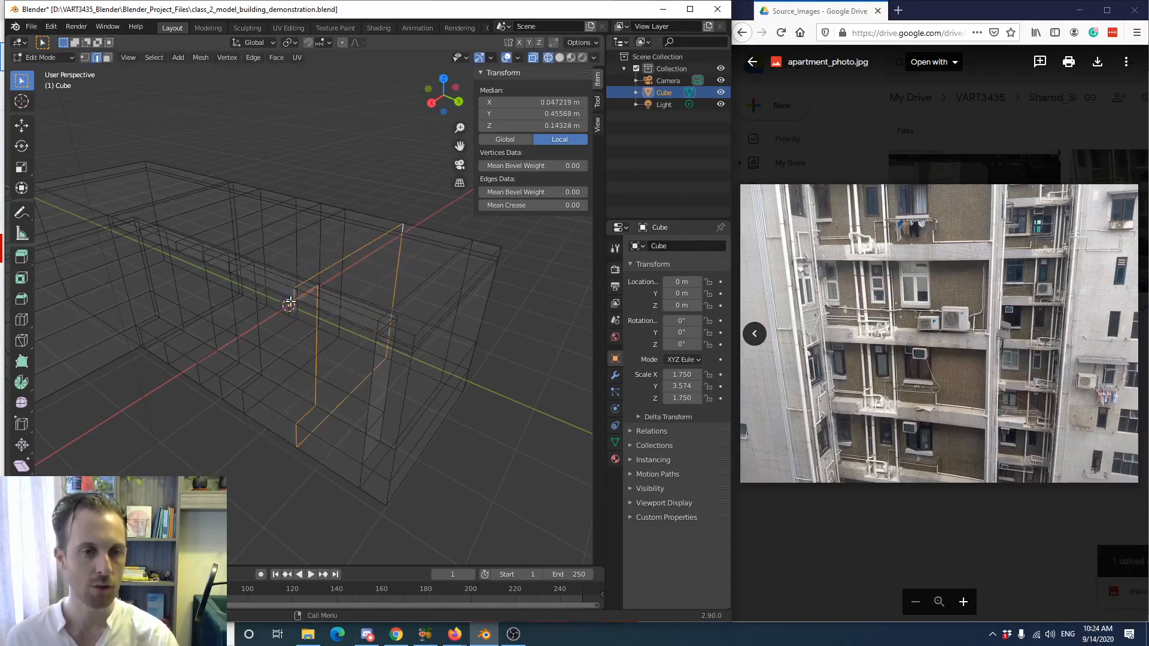
click(290, 301)
middle_drag(256, 326, 282, 302)
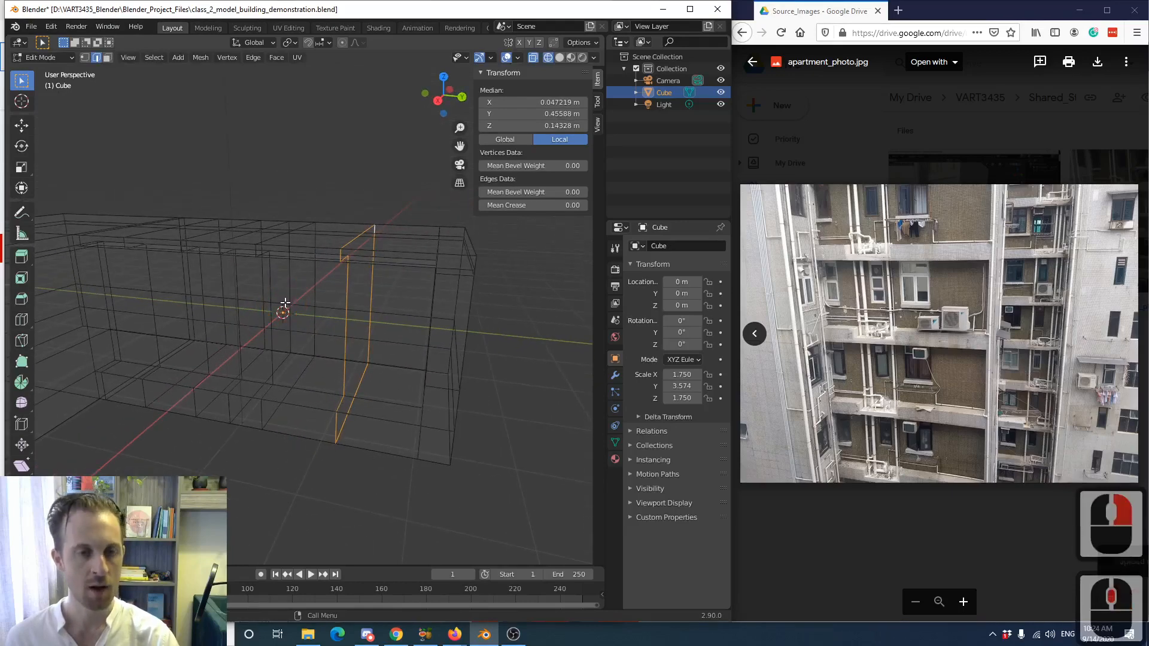
key(z)
click(360, 304)
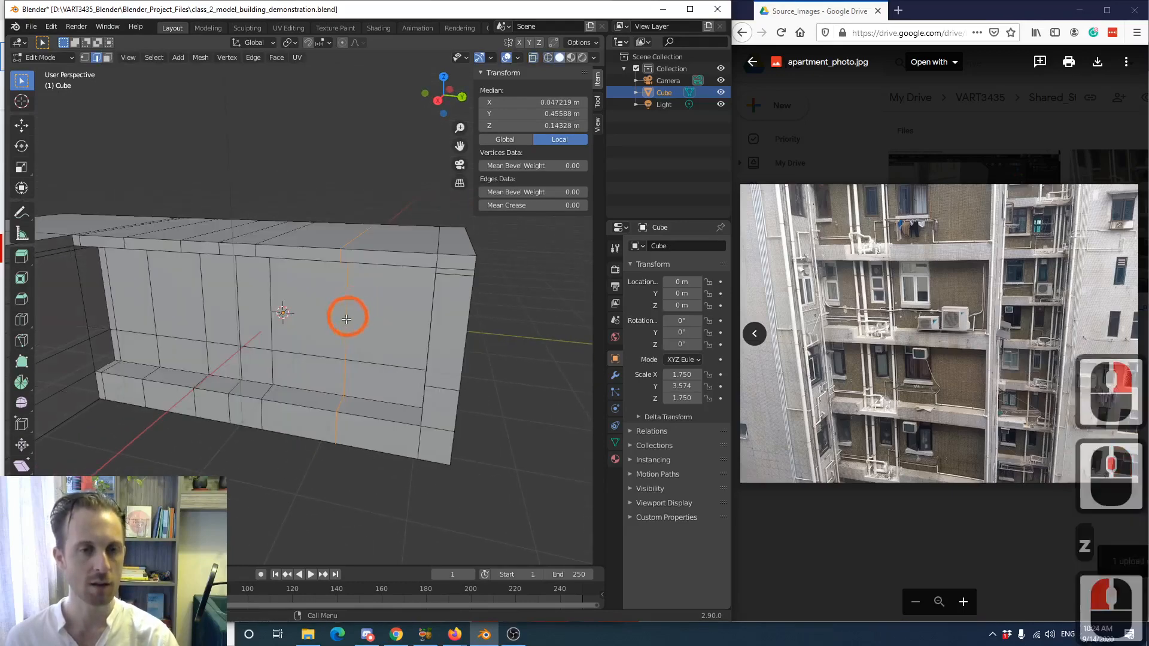
- Move the selected edge loop along the Y axis to a median of about 0.346 m, narrowing the wide window face
middle_drag(351, 321, 355, 326)
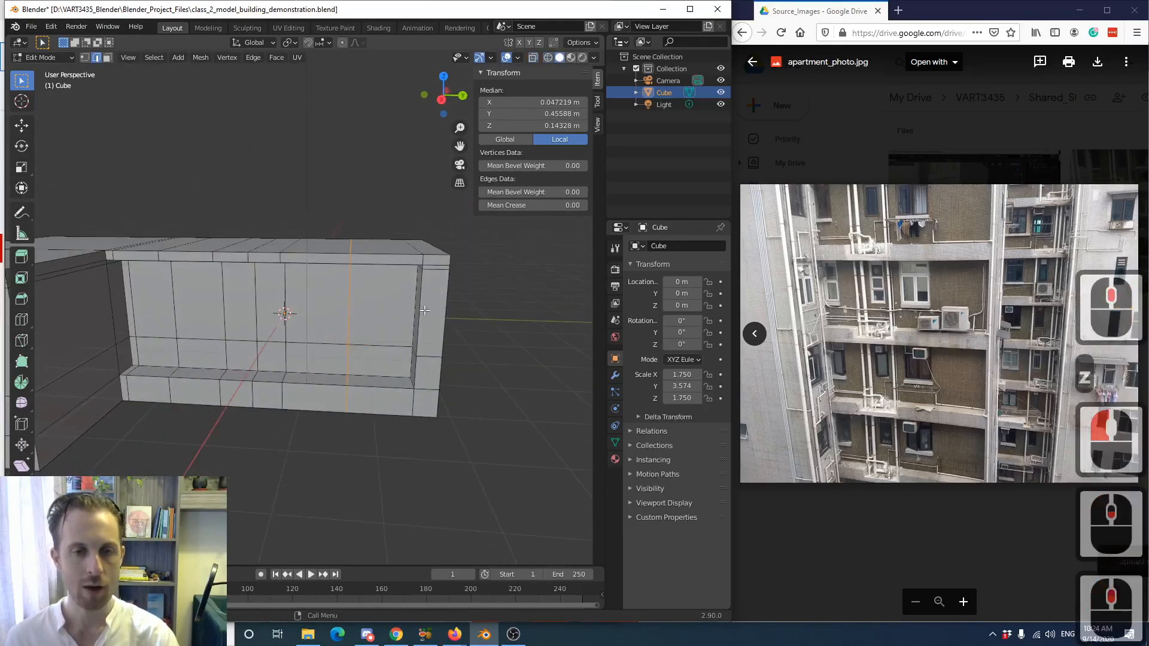
key(g)
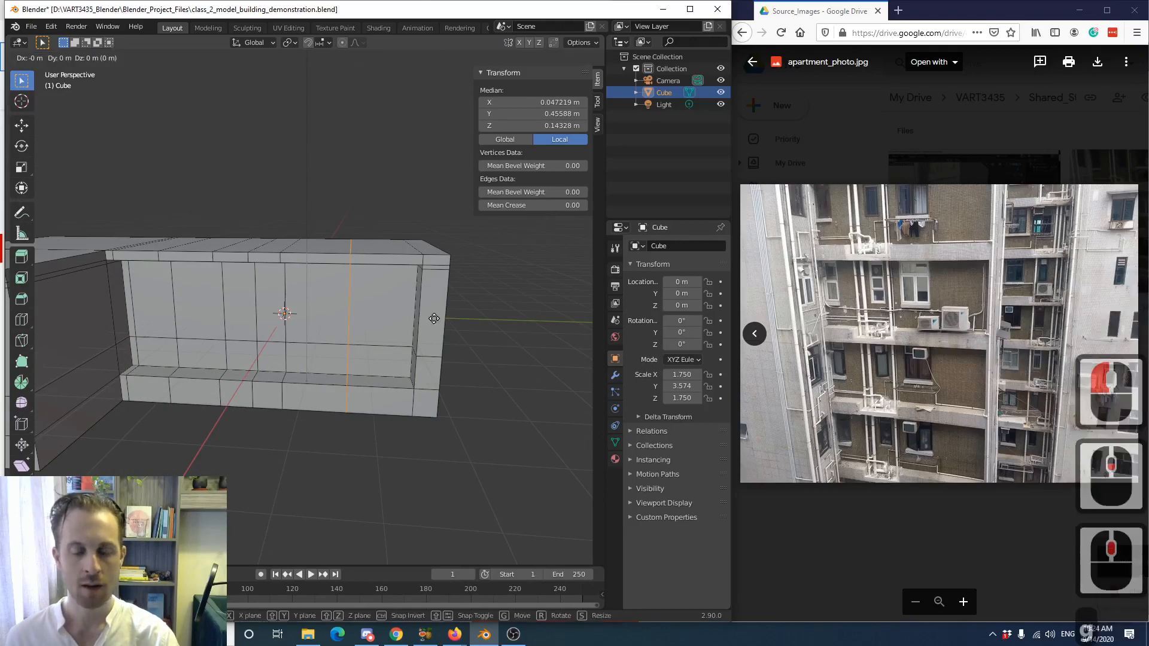
key(y)
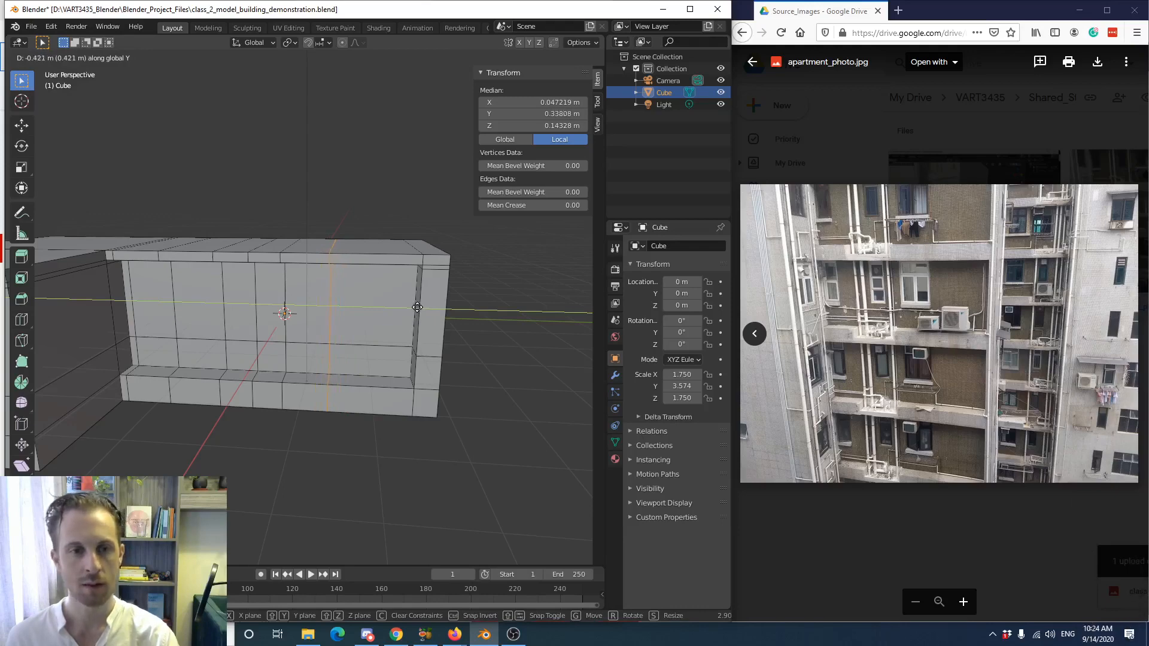
click(415, 306)
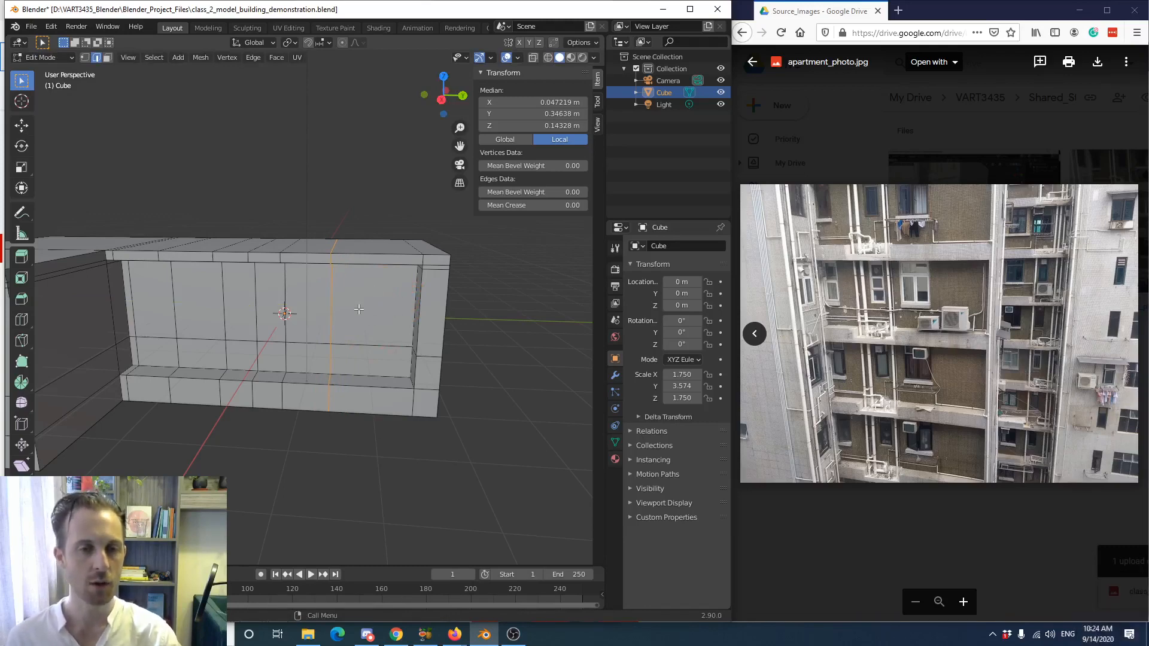
- Extrude the three window faces of the recessed wall and push them inward about 0.156 m along the X axis
key(3)
click(306, 300)
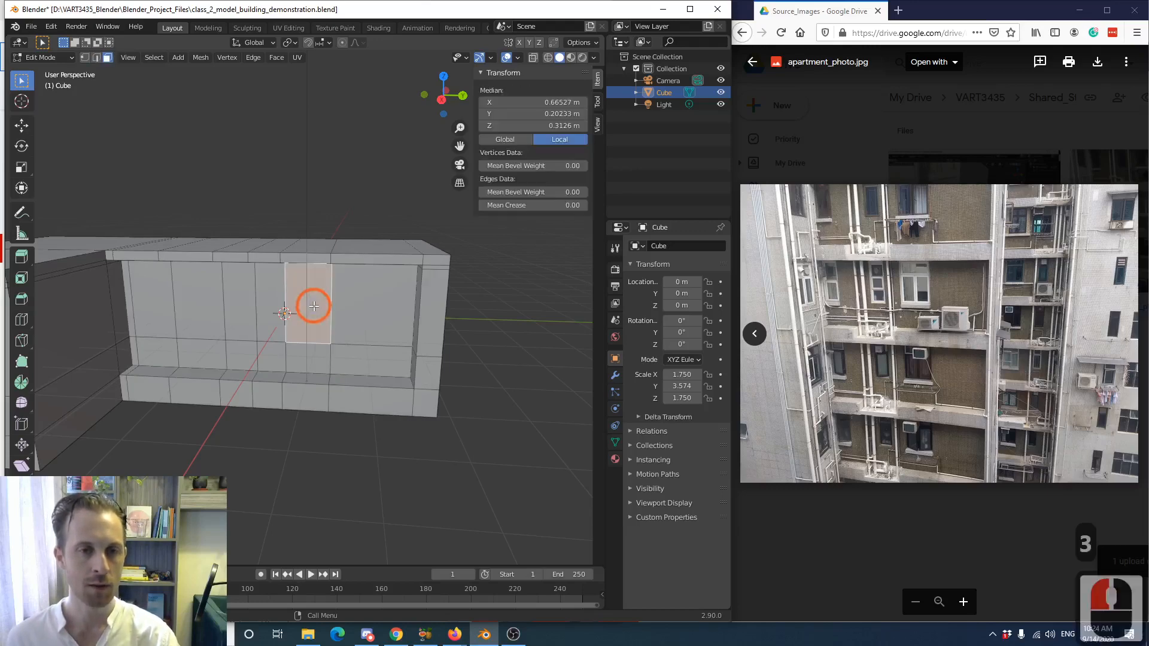
shift+click(242, 303)
shift+click(153, 311)
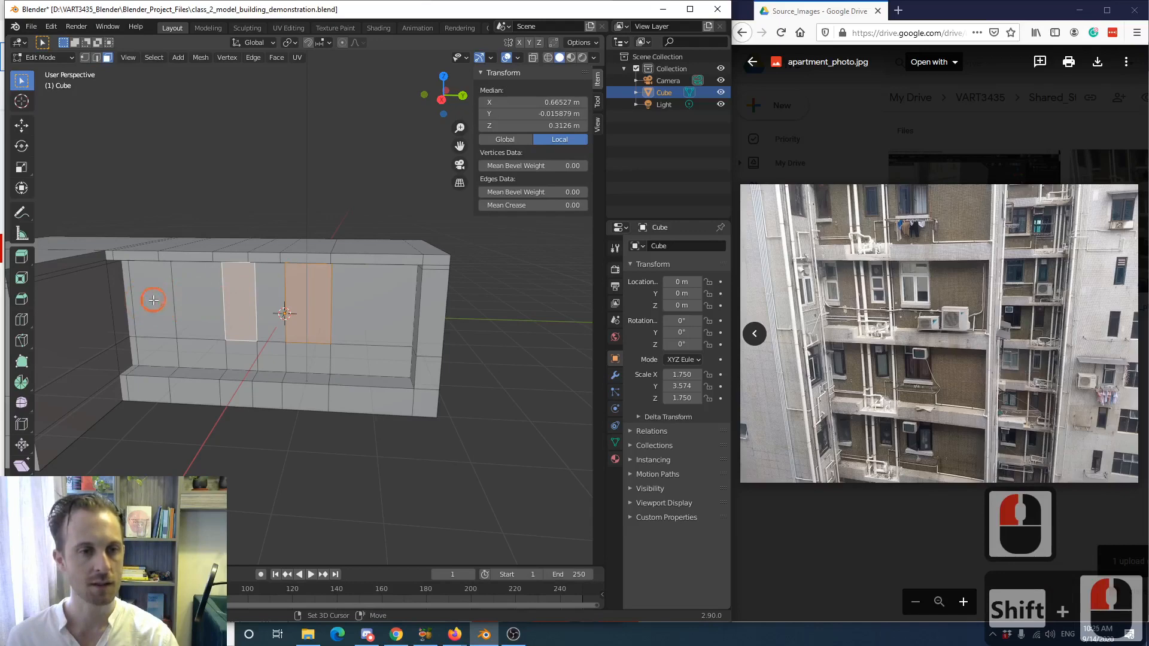
middle_drag(153, 314, 190, 321)
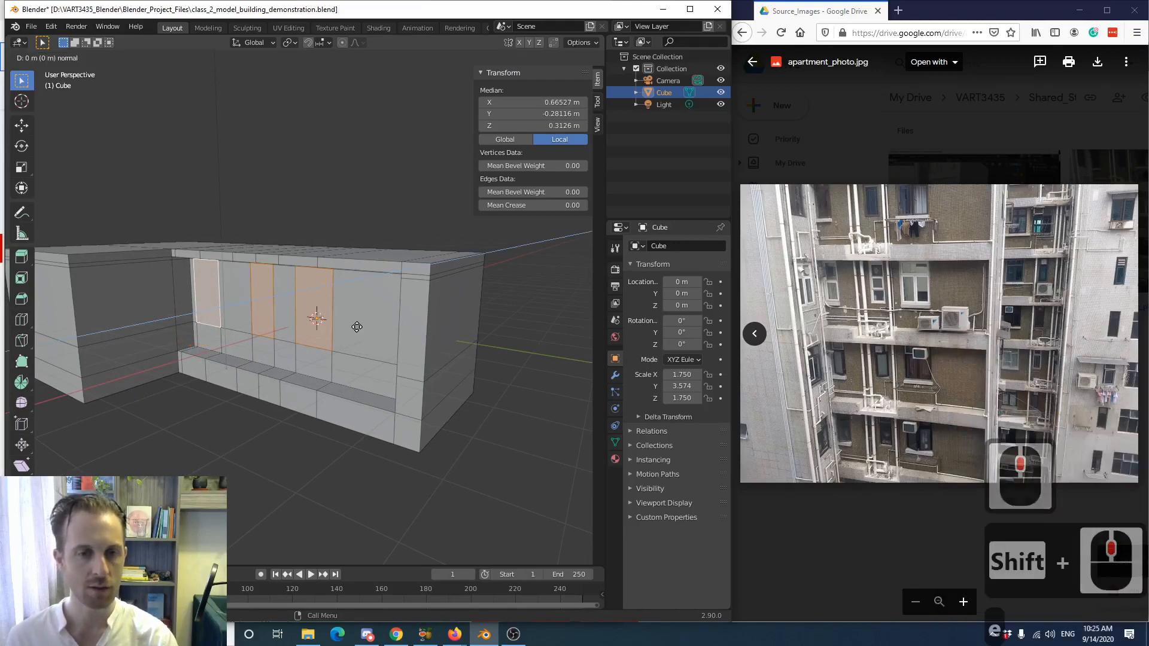
key(e)
click(357, 327)
key(g)
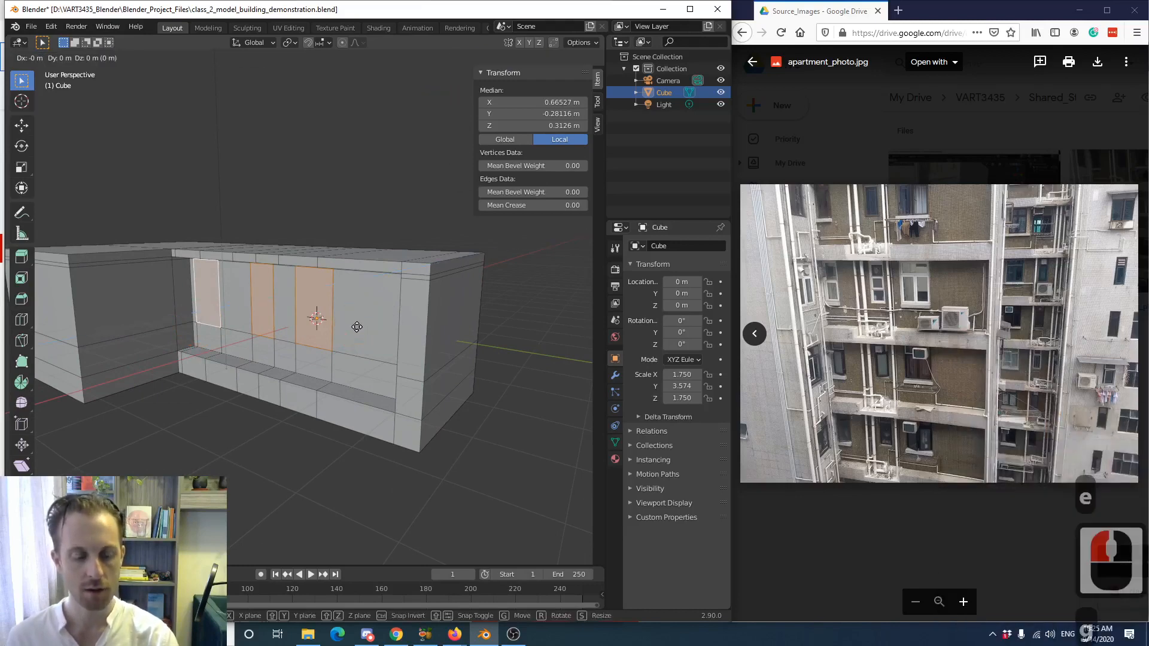
key(x)
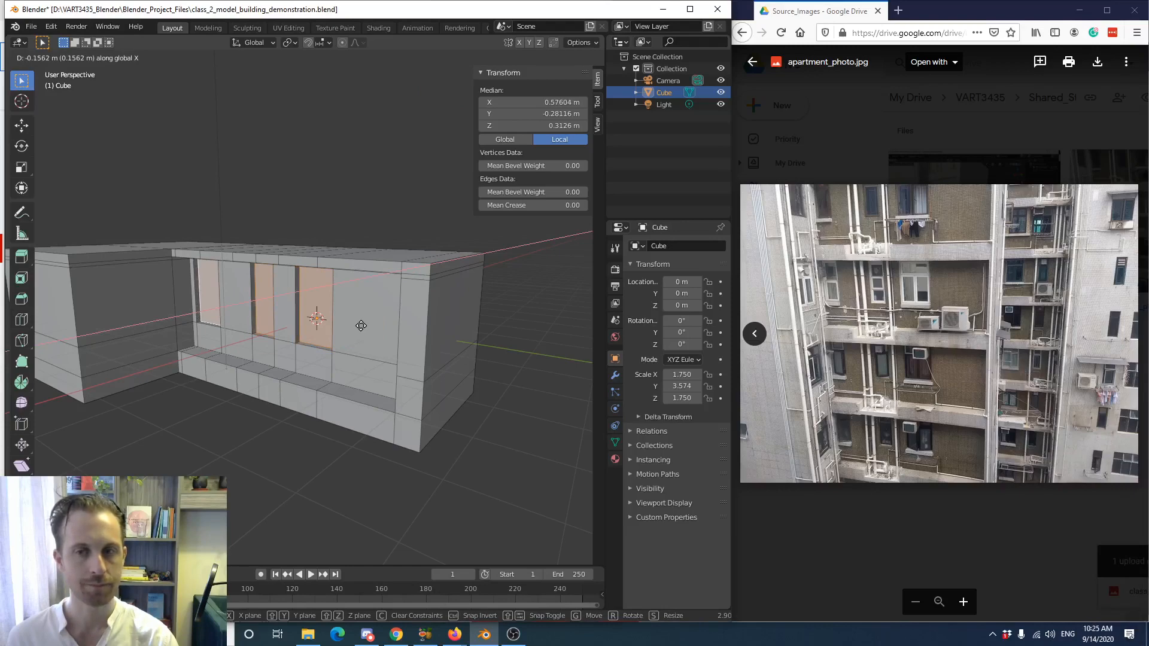
click(361, 326)
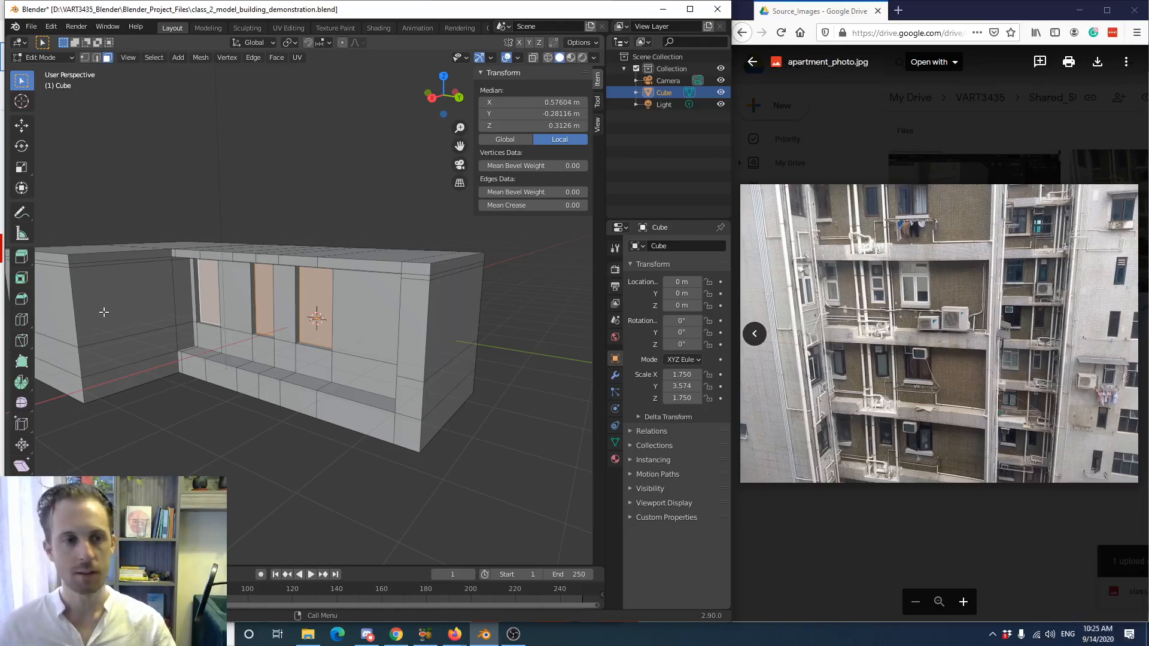
- Try a single vertical loop cut through the inner side wall of the projecting wing, and undo it
middle_drag(104, 312, 164, 303)
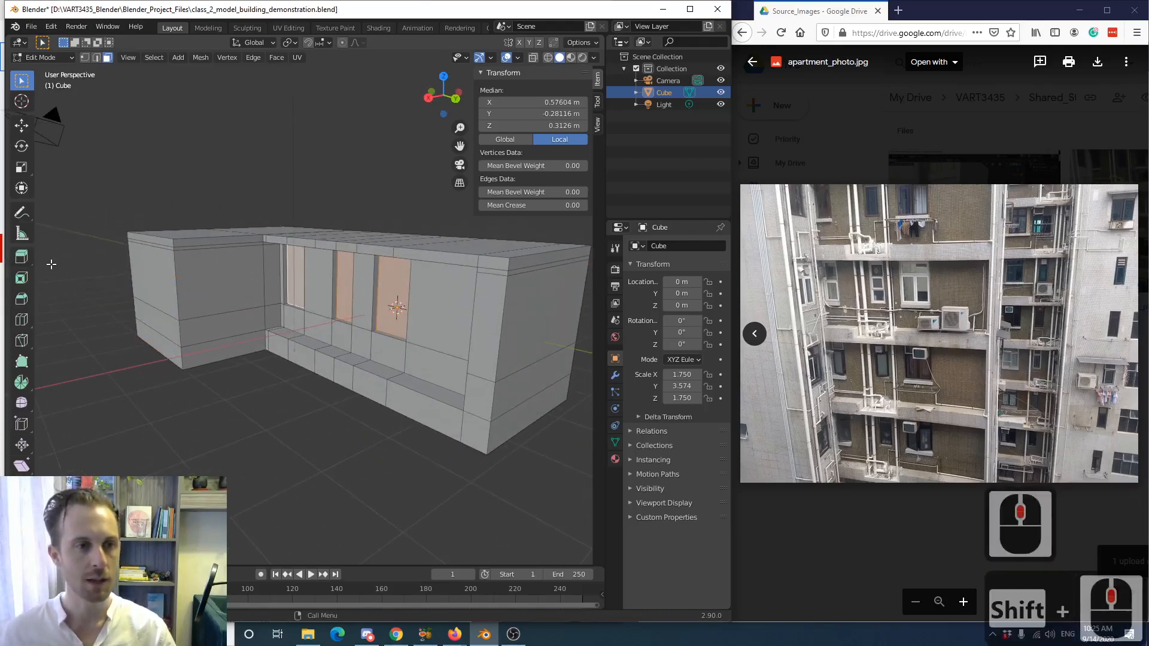
click(21, 320)
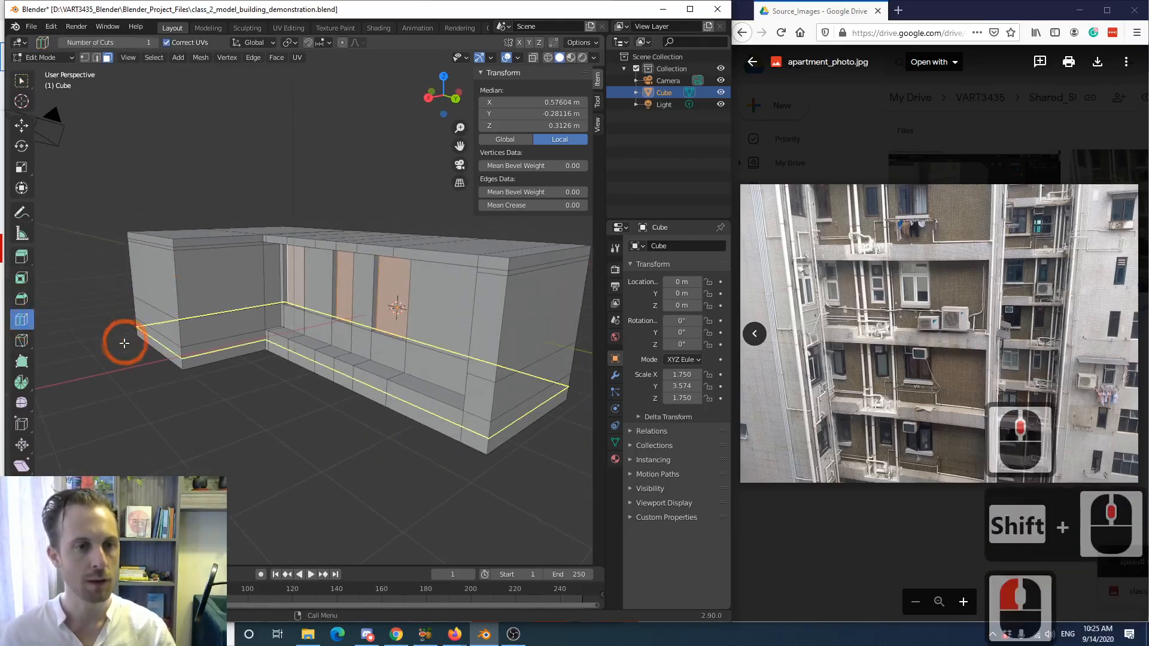
click(214, 256)
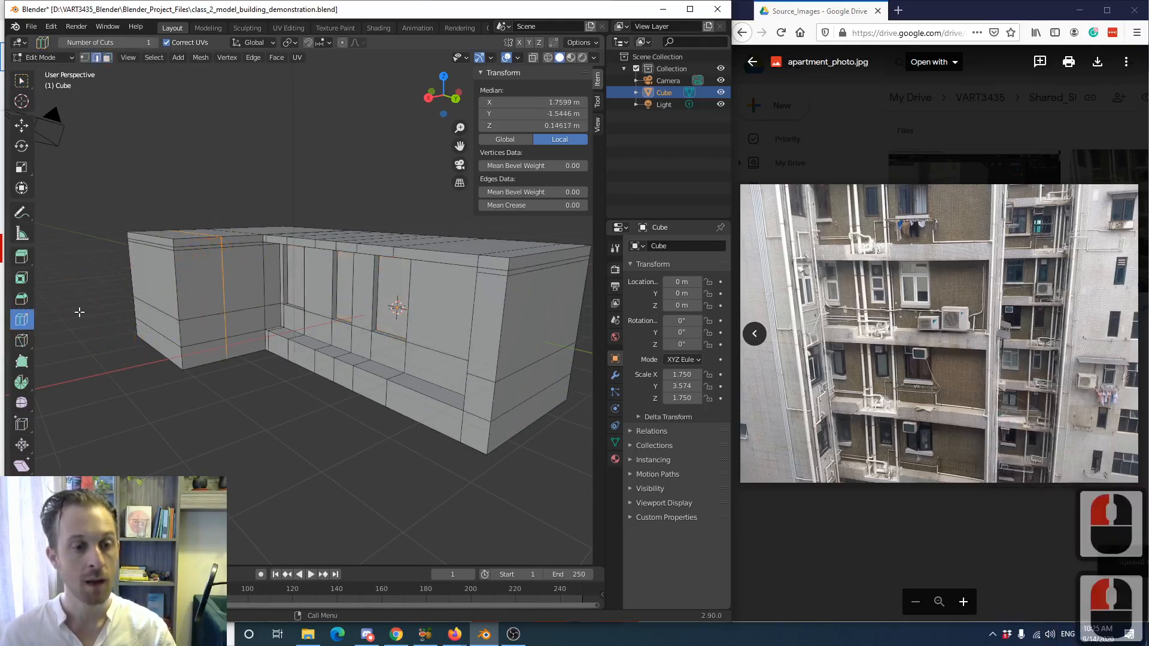
scroll(86, 314, up, 1)
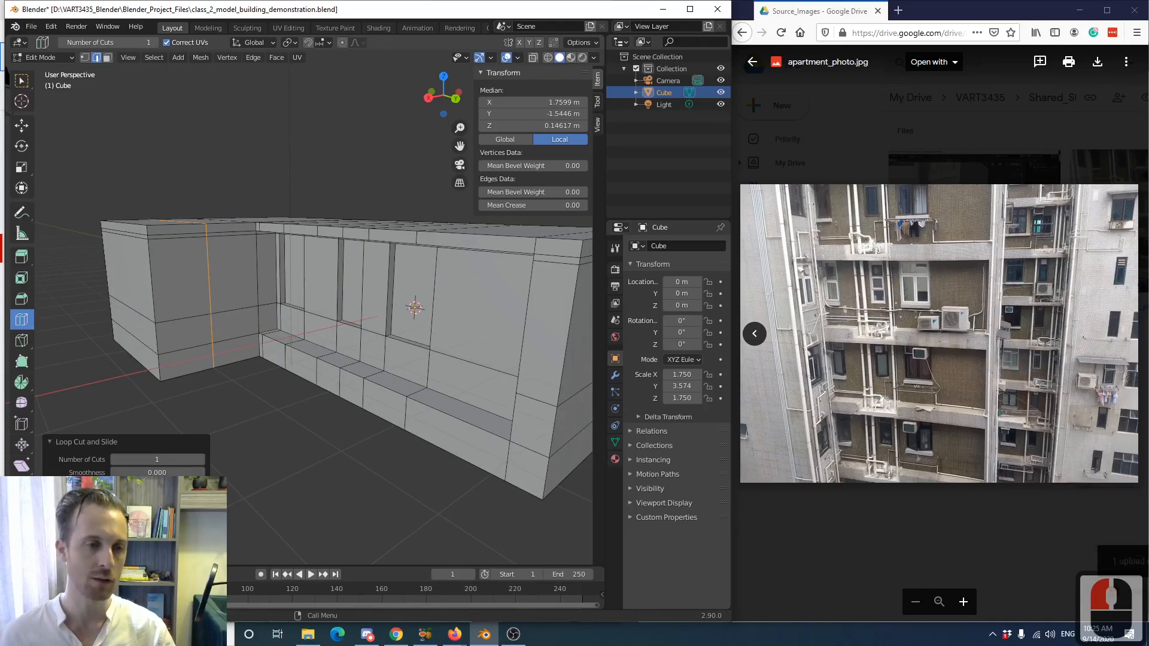
click(52, 441)
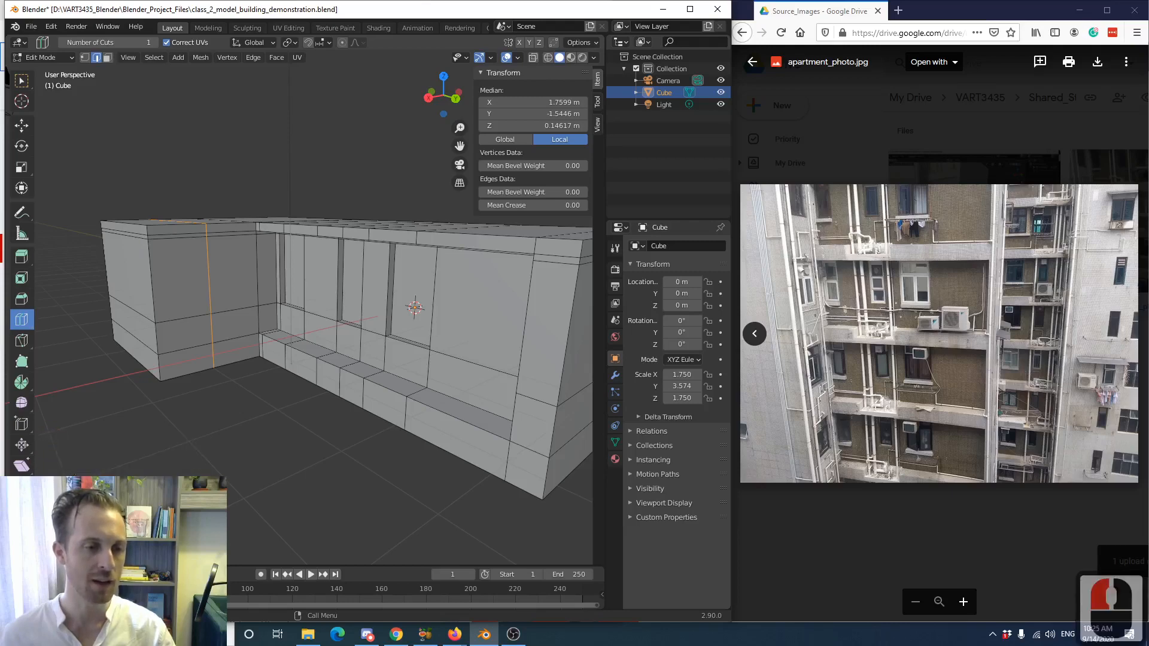
click(101, 418)
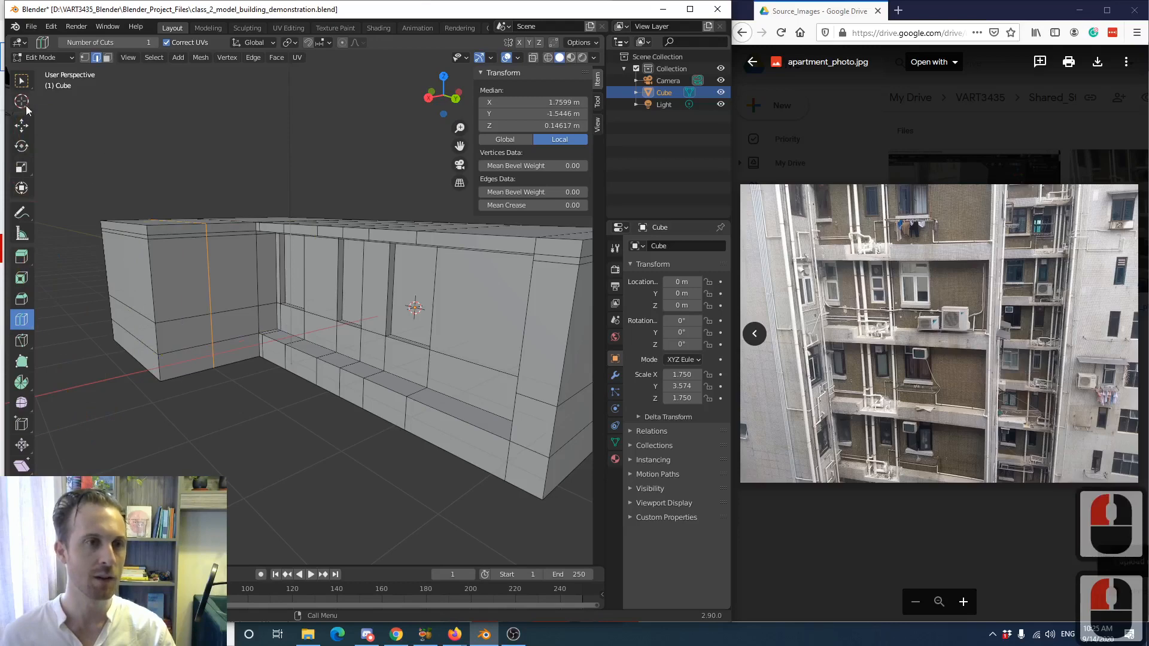
click(21, 80)
click(125, 299)
click(174, 289)
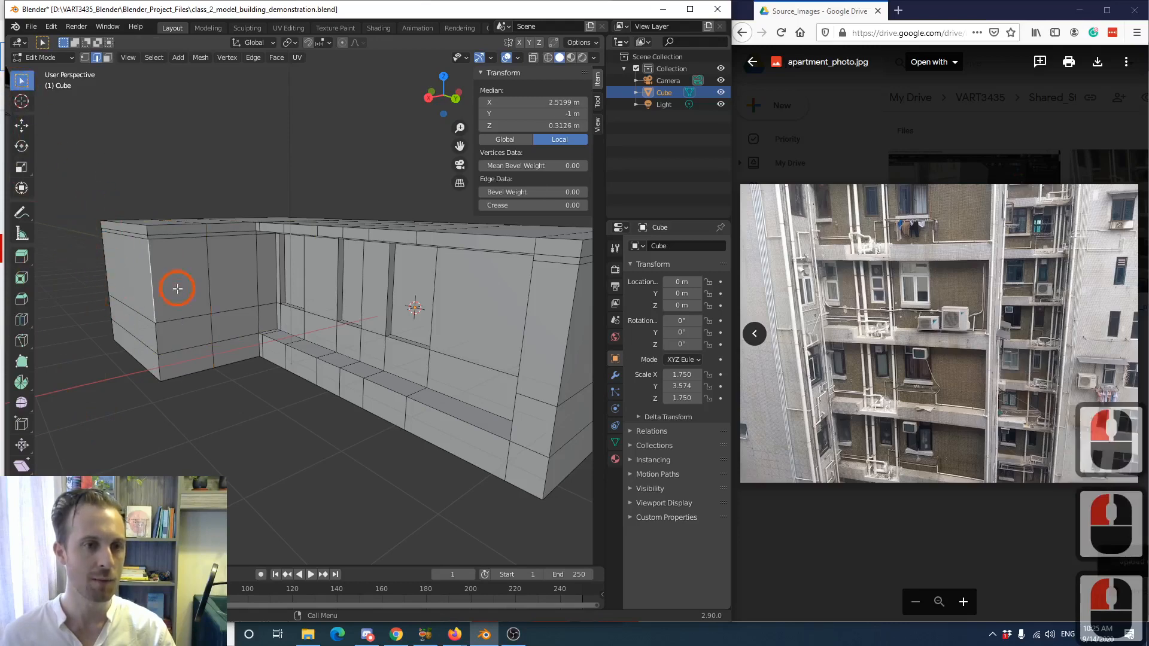
click(142, 434)
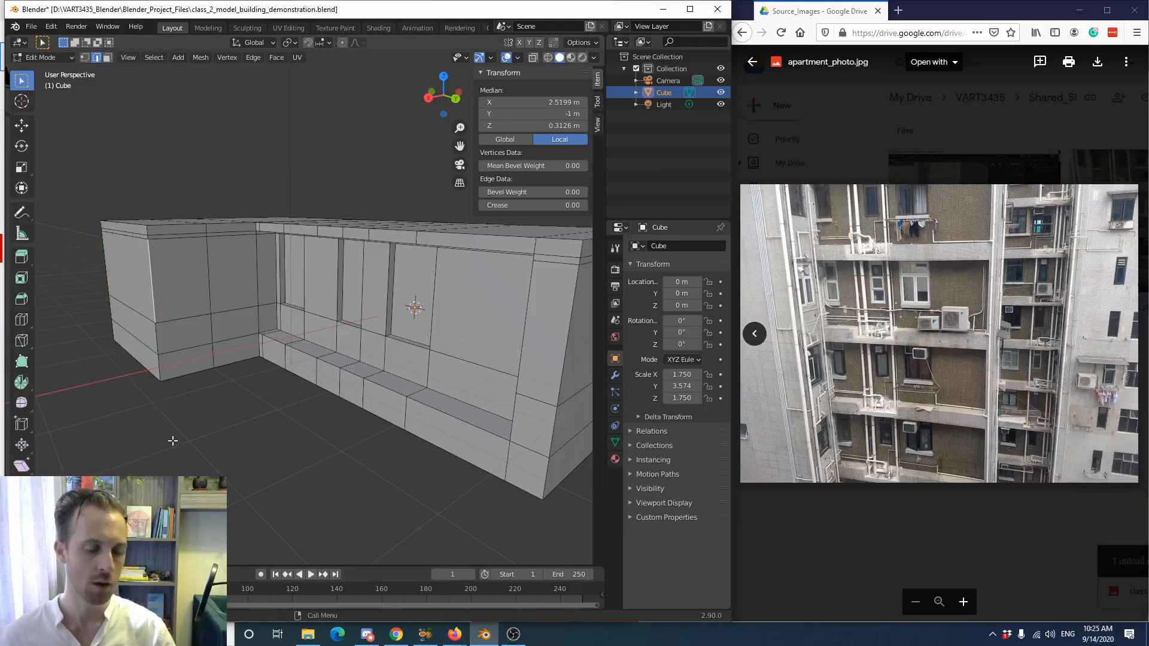
key(ctrl+z)
key(ctrl+z)
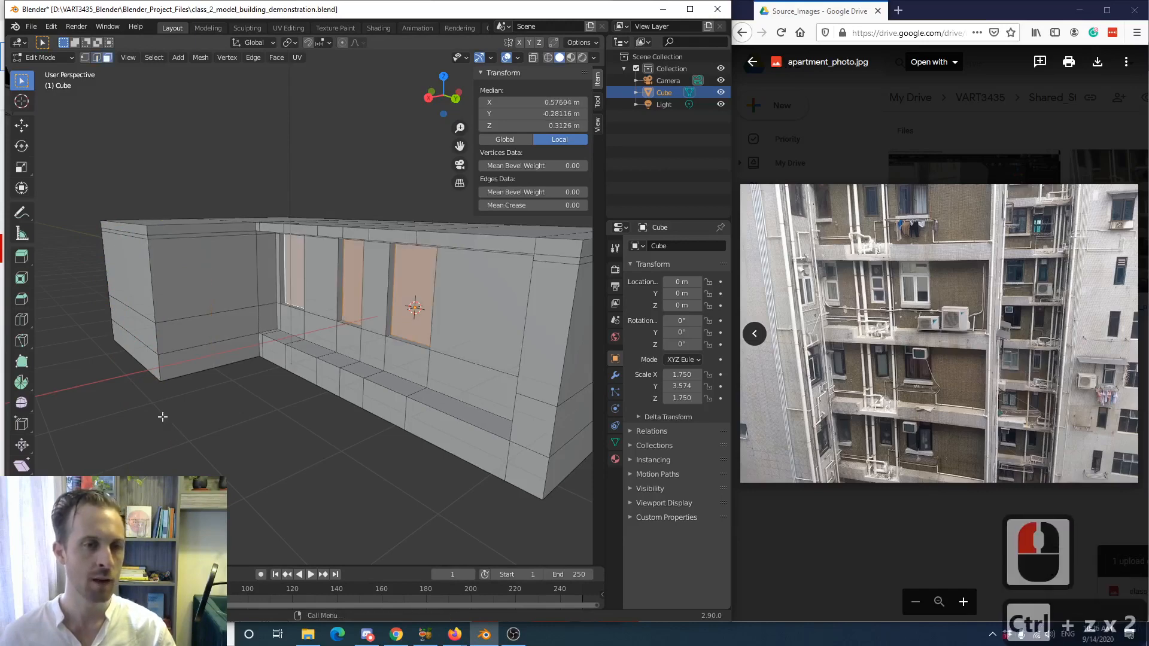
- Add a vertical loop cut through the projecting wing's inner side wall and set its number of cuts to 2
middle_drag(162, 416, 113, 397)
click(21, 320)
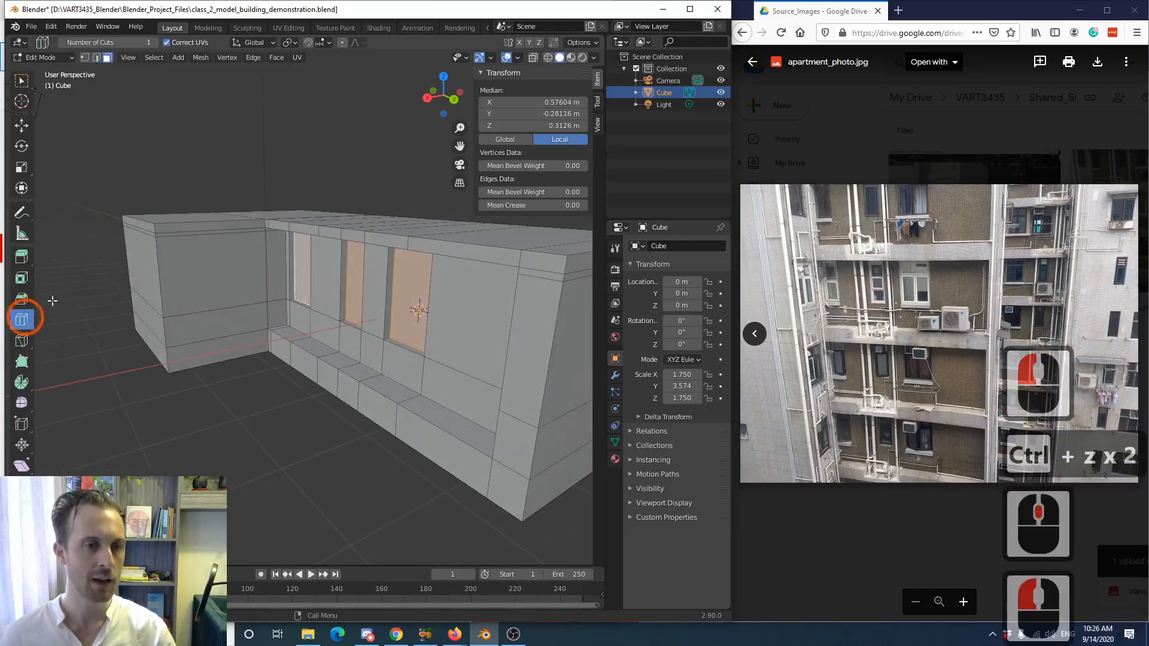
click(218, 218)
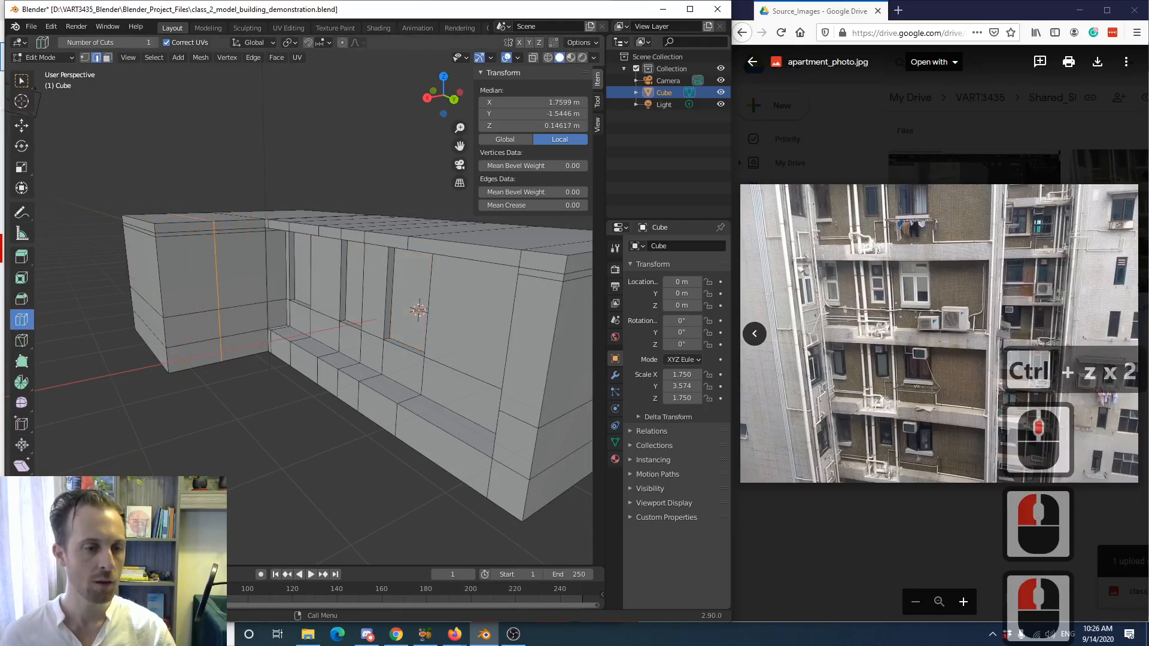
click(58, 554)
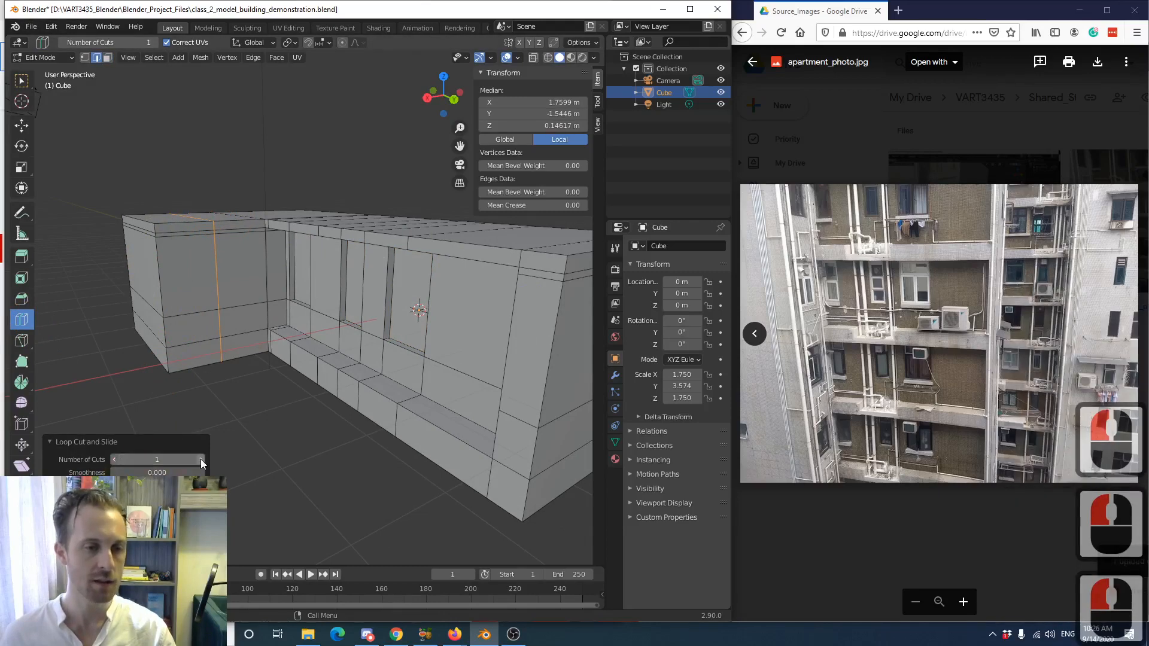
click(201, 459)
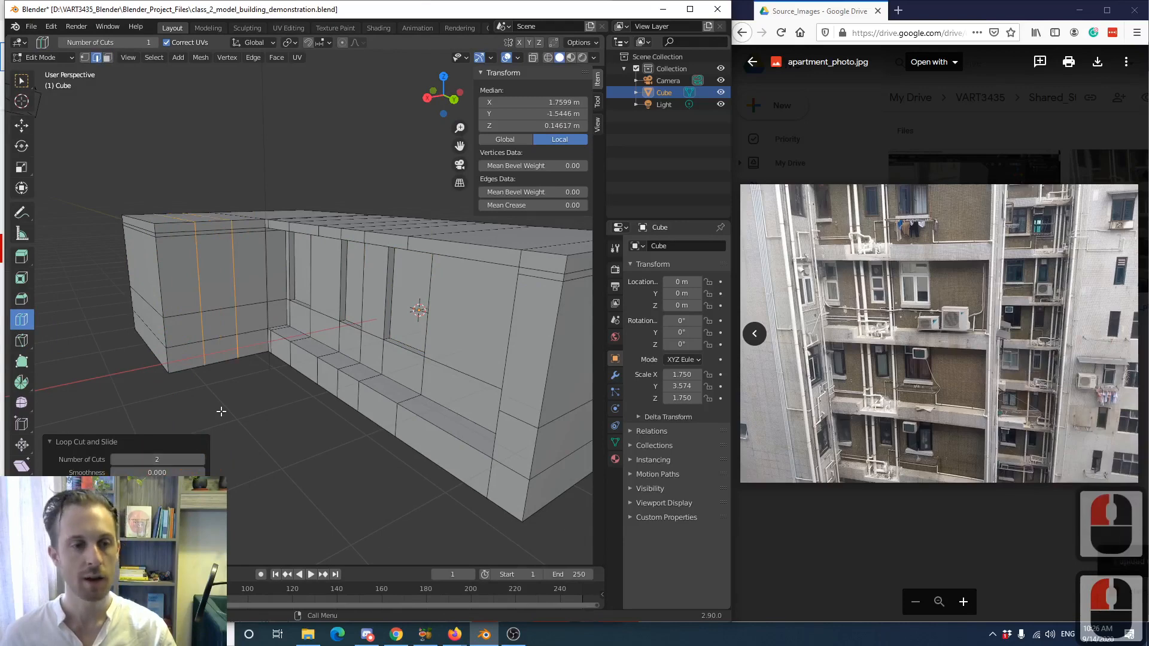
- Scale the two vertical edge loops on the wing's inner side wall apart along the X axis by about 1.154
middle_drag(194, 413, 194, 413)
shift+middle_drag(195, 374, 228, 409)
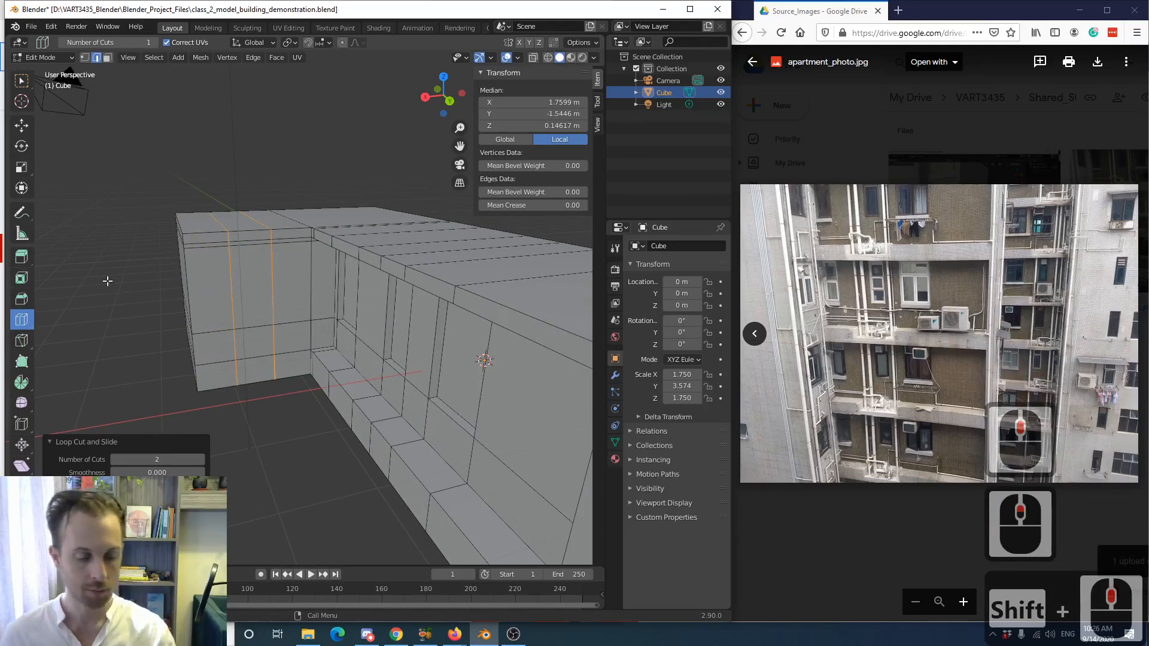
key(s)
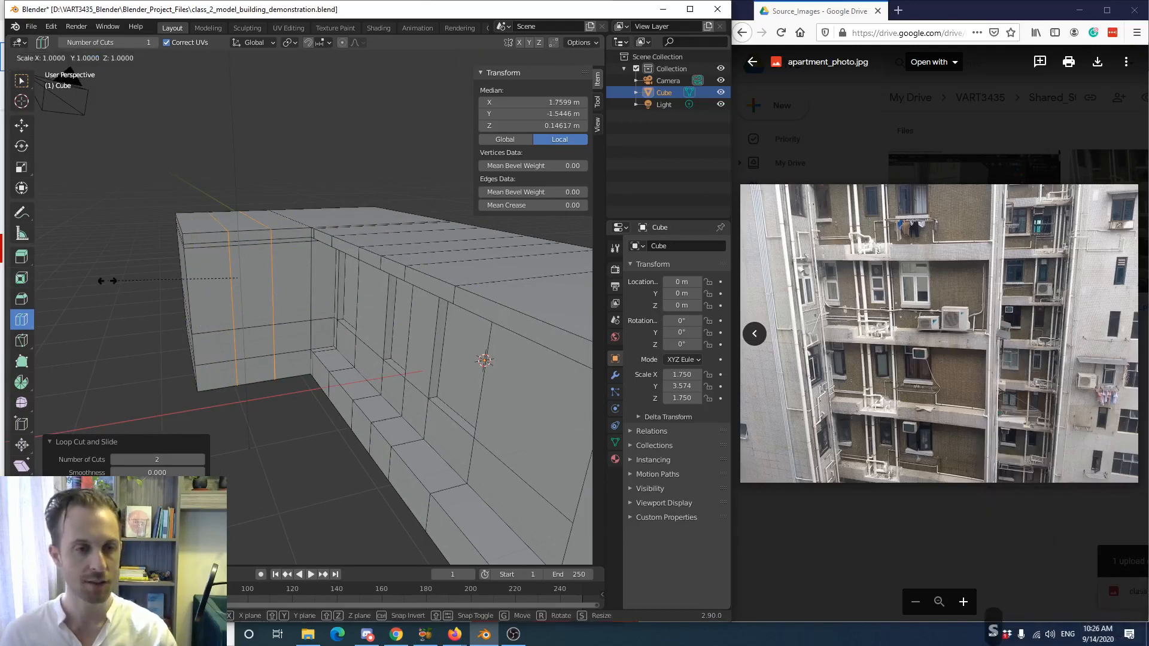
key(x)
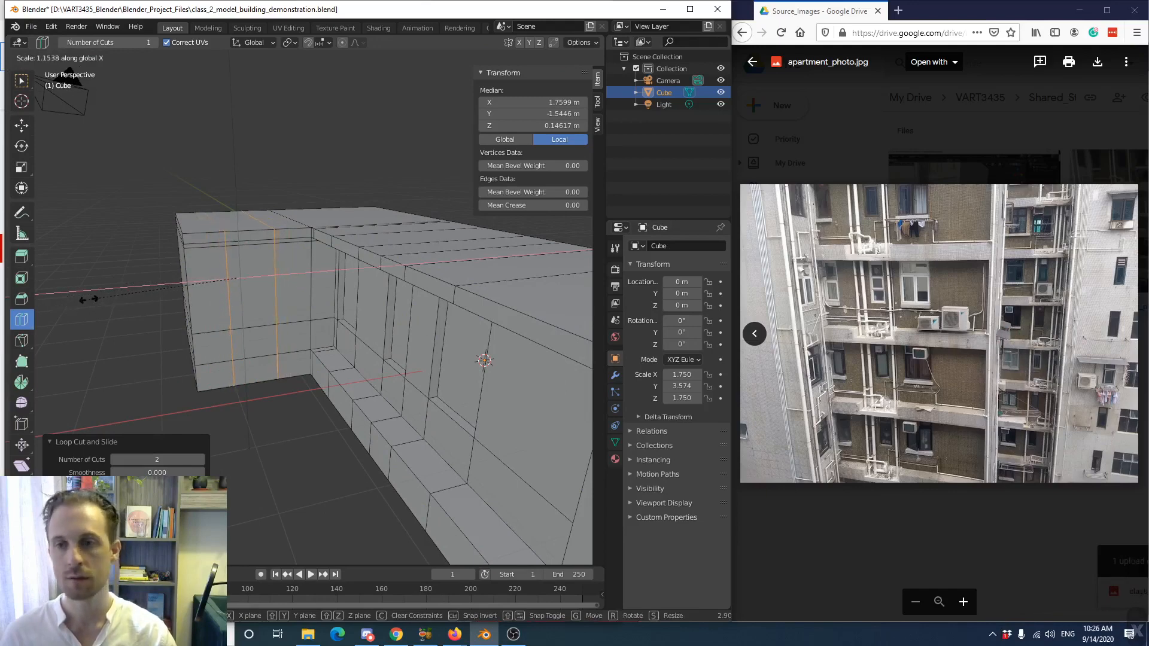
click(88, 299)
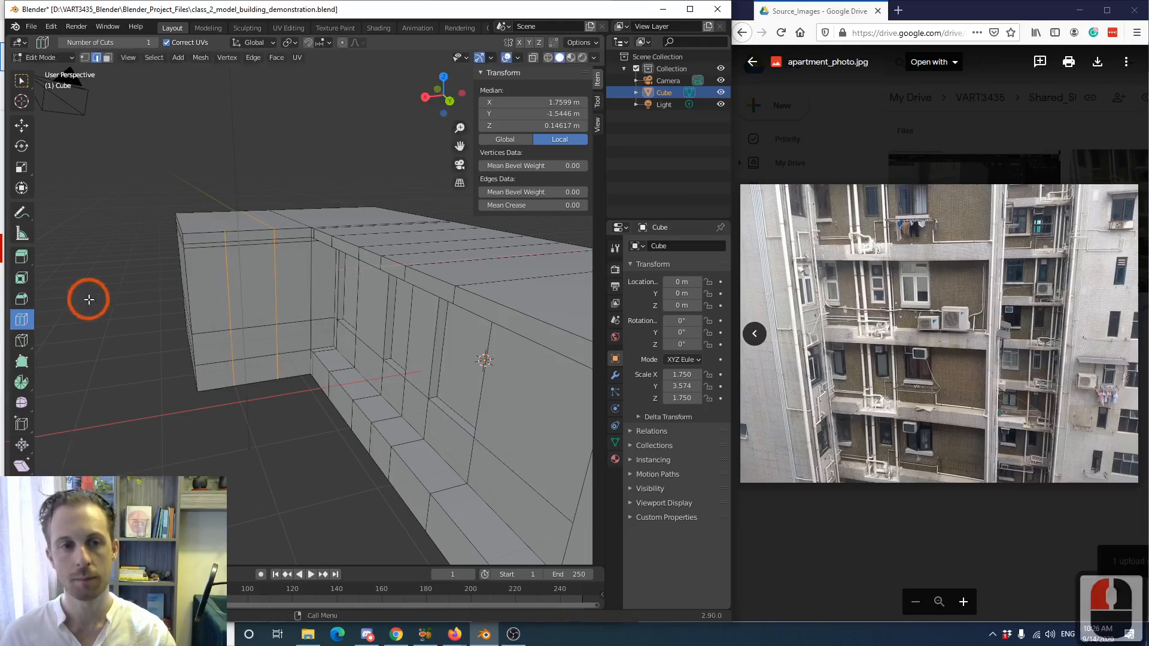
- Extrude the tall face between the two loops on the wing's inner side wall and push it inward about 0.163 m along the Y axis
click(21, 81)
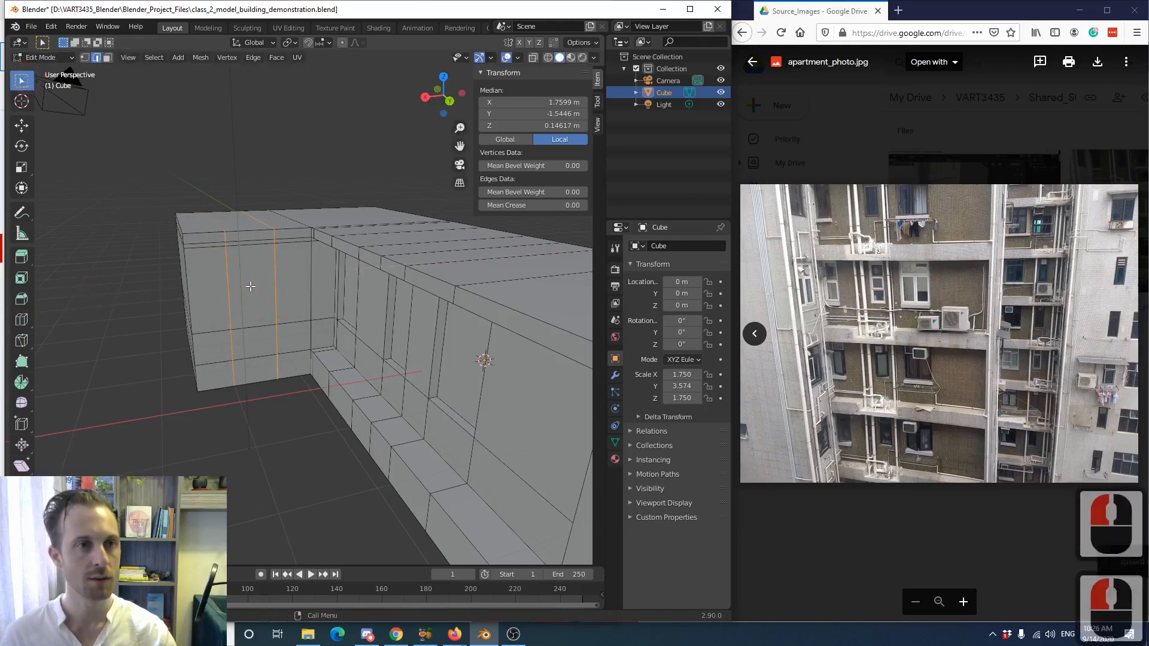
click(107, 57)
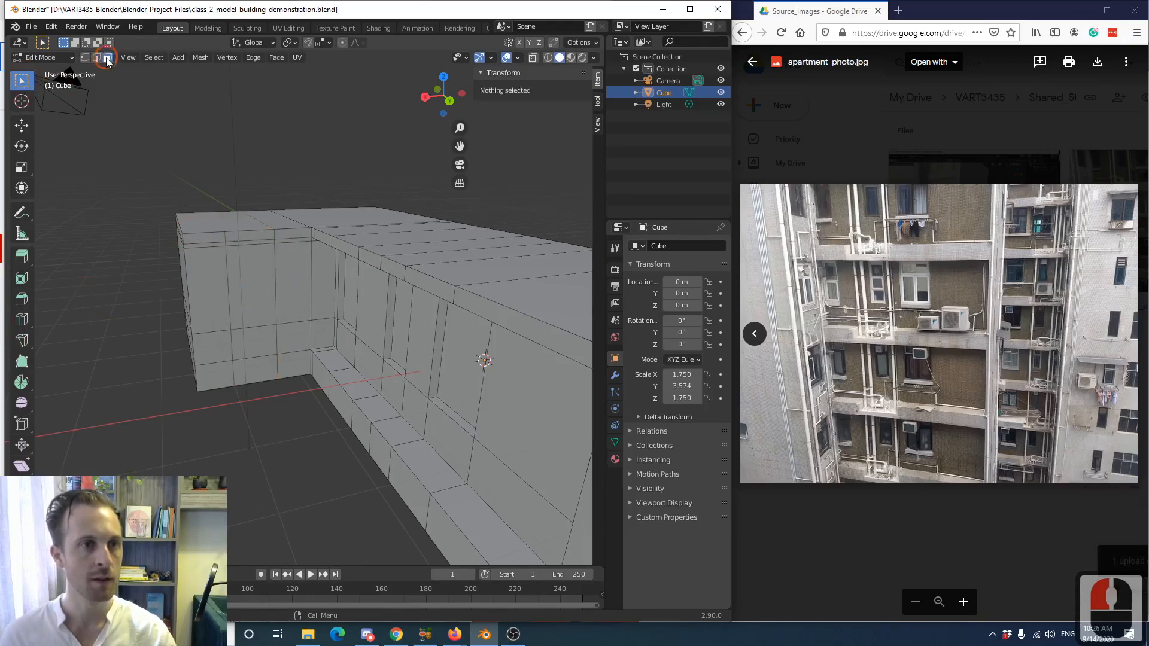
click(257, 298)
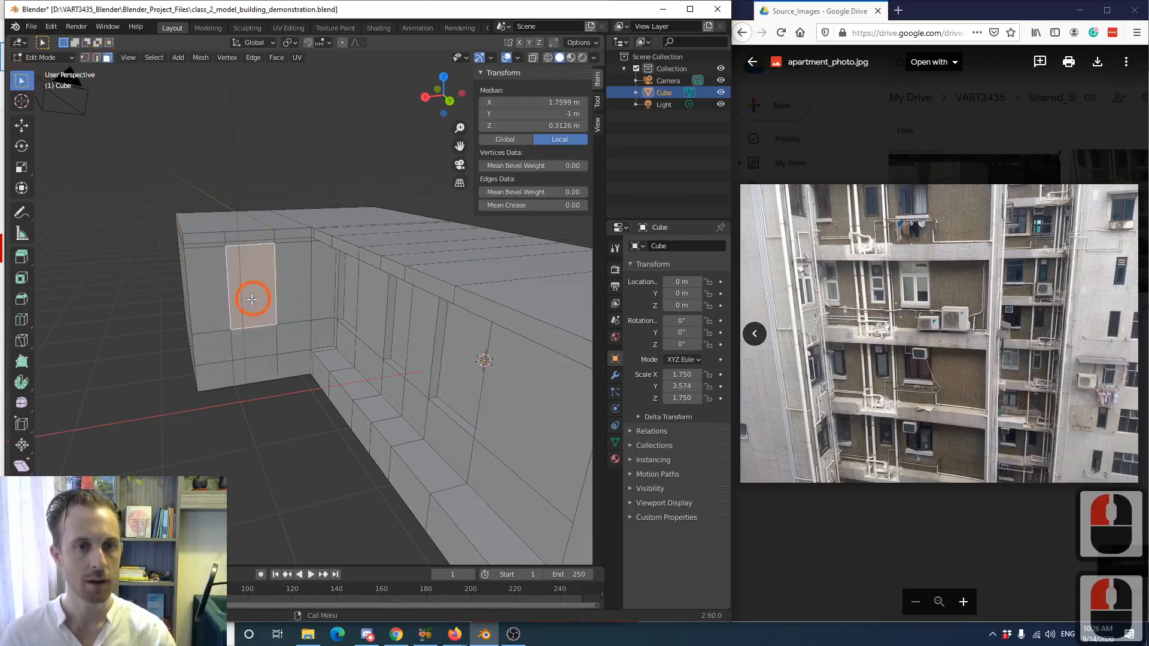
middle_drag(256, 298, 285, 280)
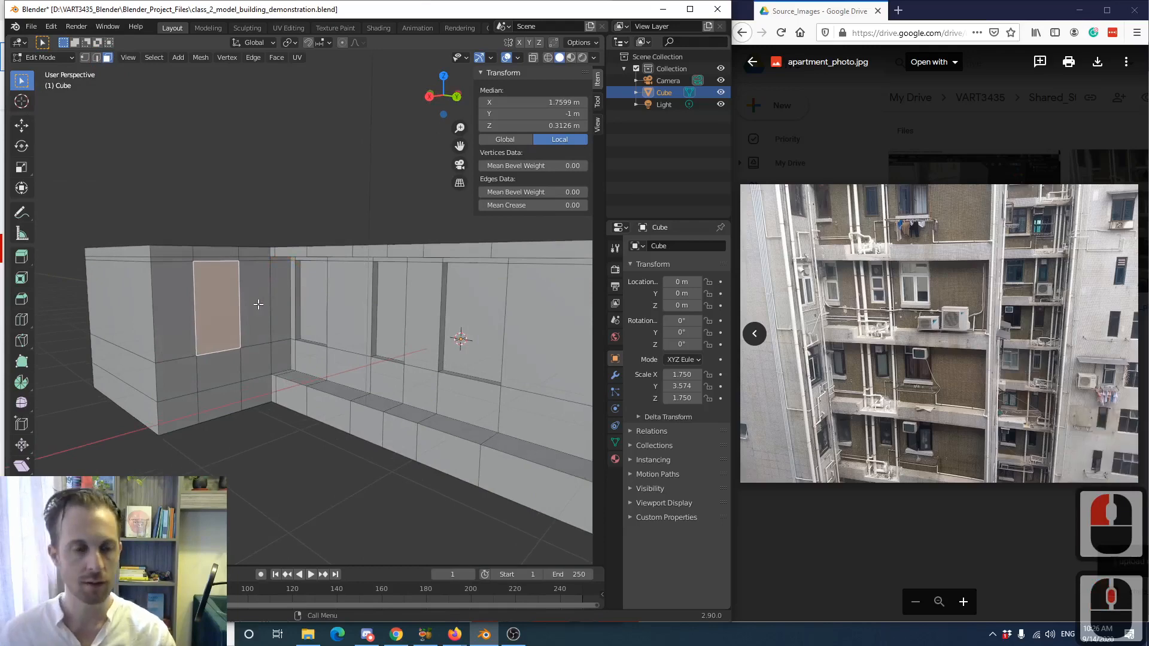
middle_drag(258, 305, 232, 348)
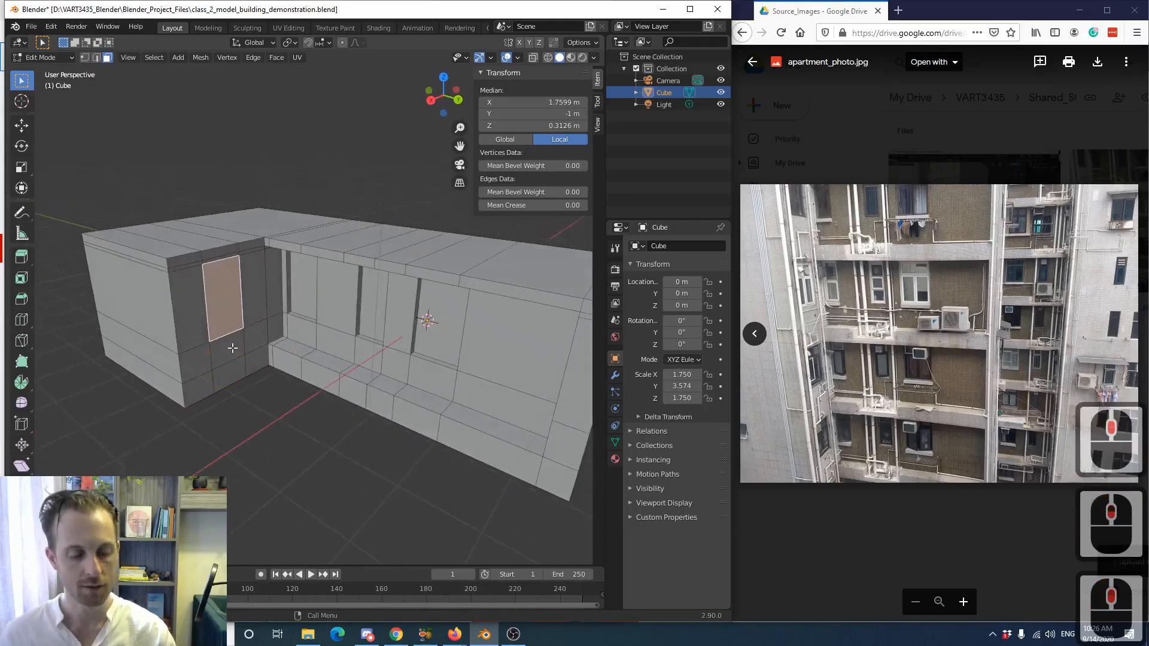
key(e)
click(232, 315)
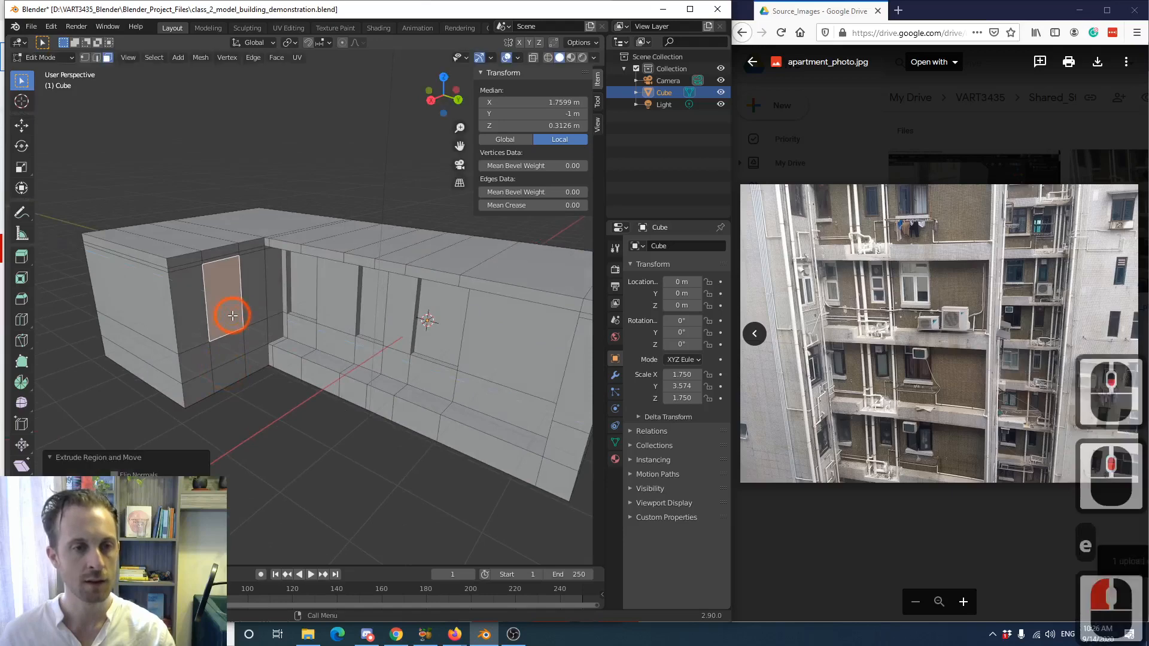
key(g)
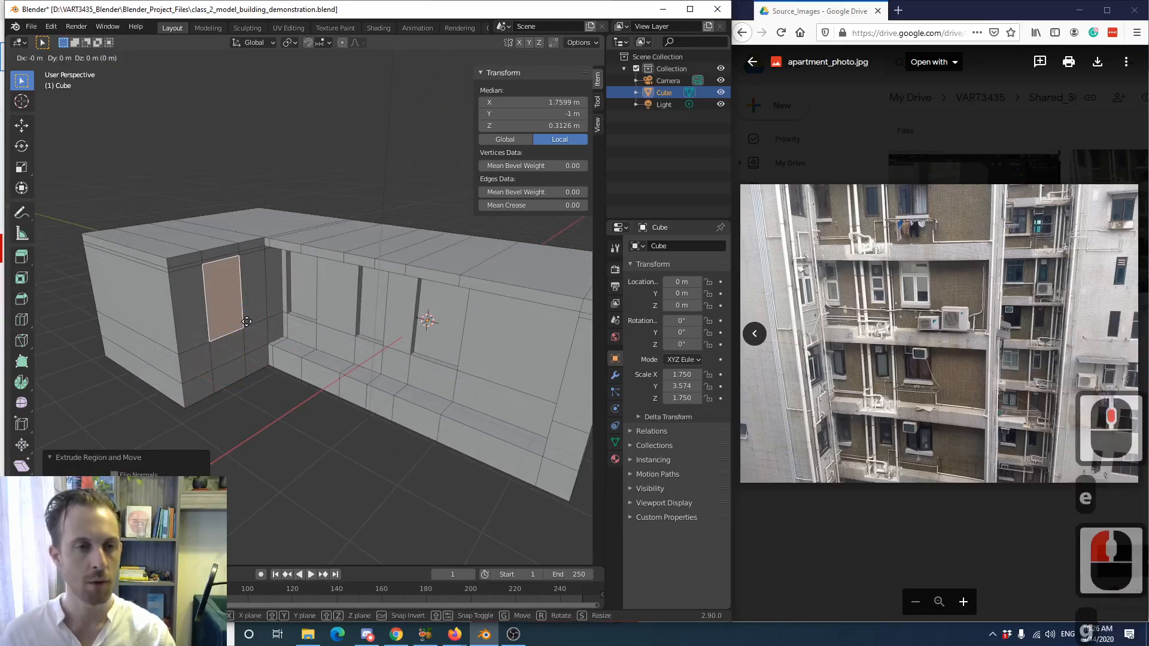
key(y)
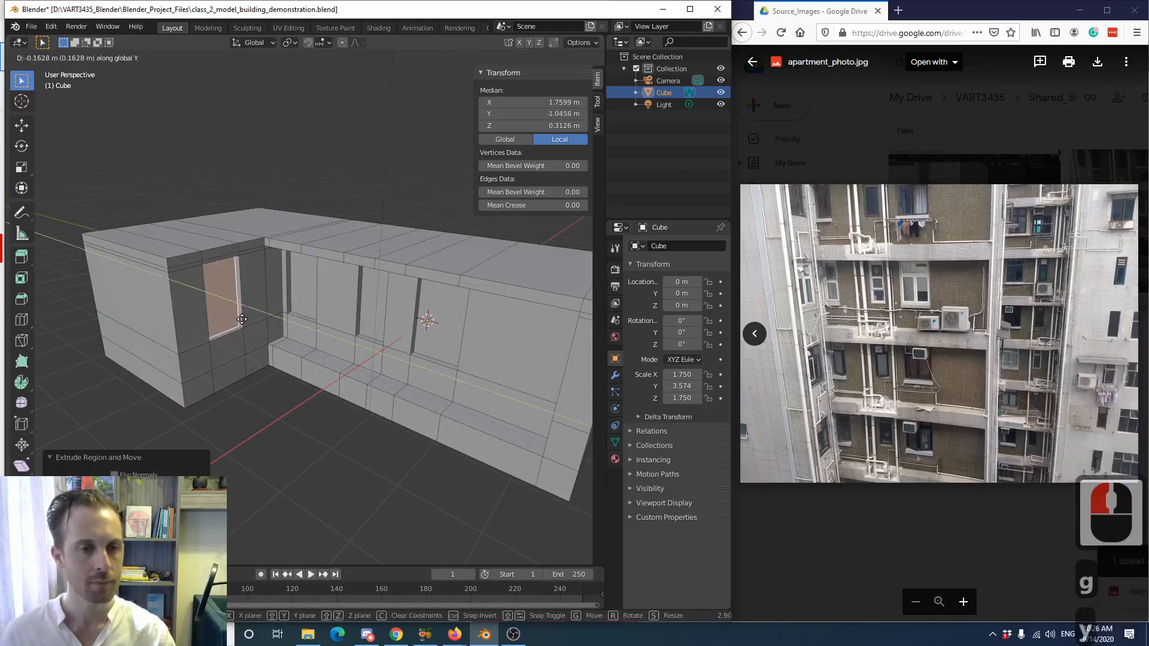
click(242, 319)
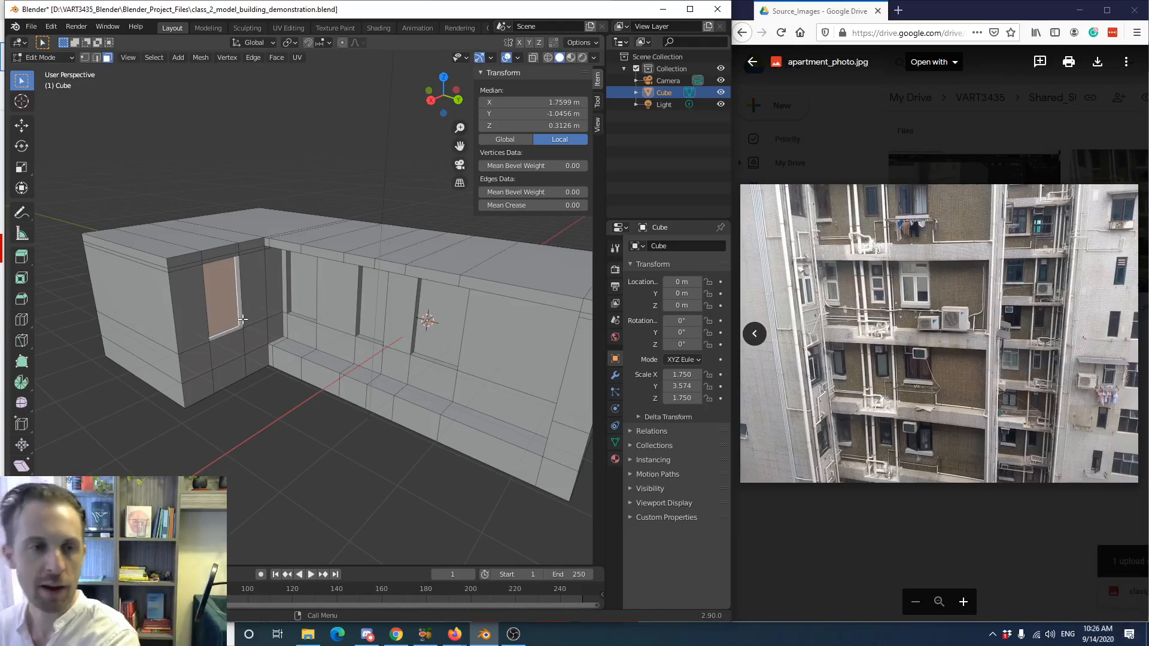
- Deselect the window face, return to Object Mode and examine the recessed windows from several angles
click(238, 415)
middle_drag(239, 415, 208, 391)
scroll(254, 392, down, 2)
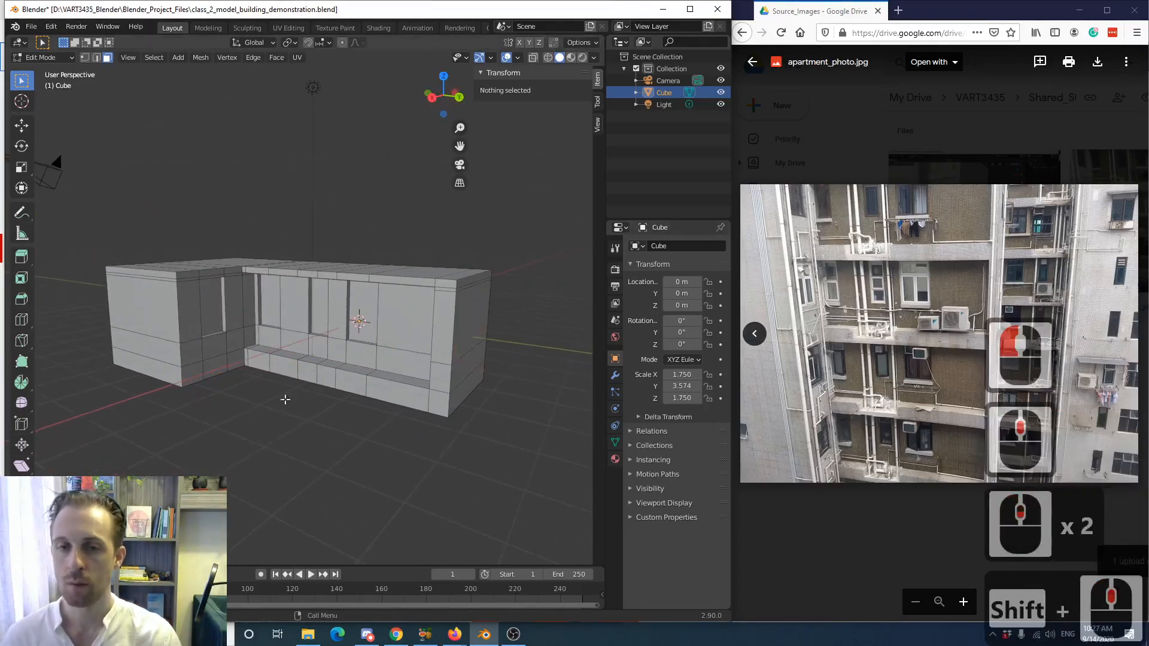
scroll(190, 337, up, 2)
scroll(190, 337, up, 2)
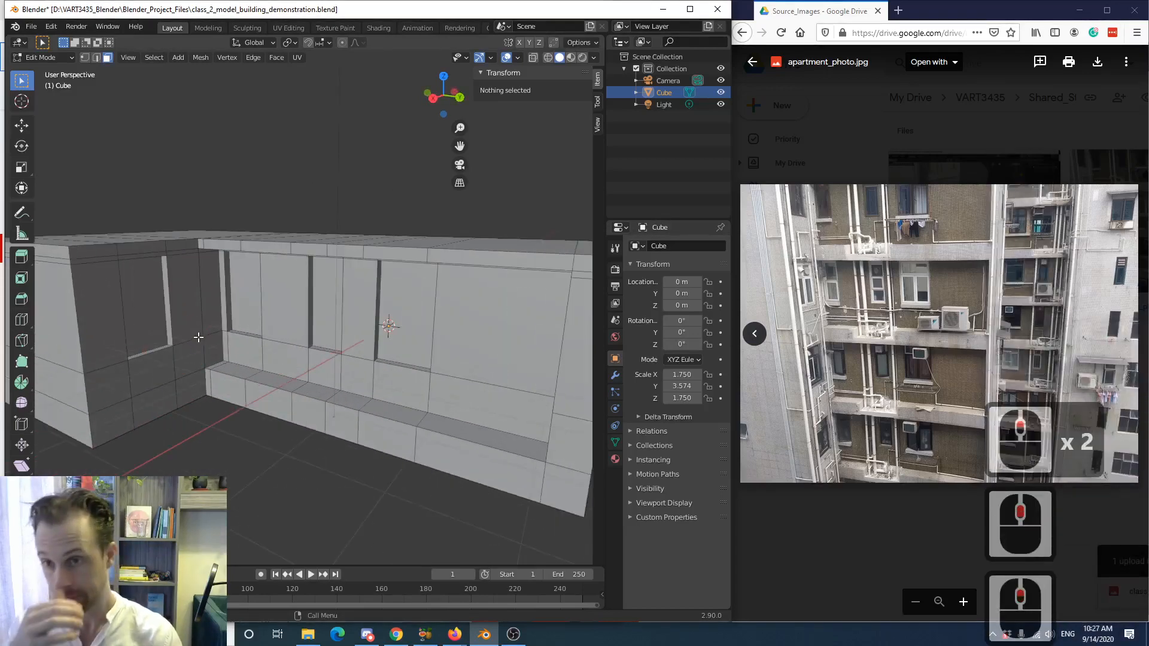
scroll(195, 336, down, 3)
scroll(179, 337, up, 2)
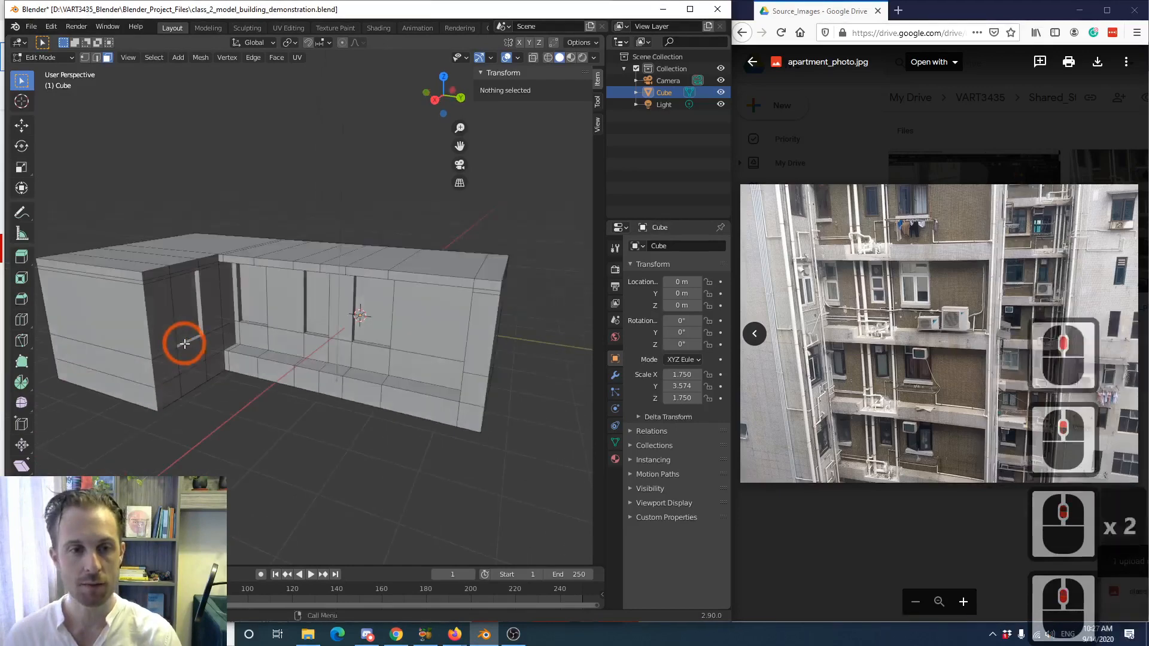
key(Tab)
mouse_move(164, 333)
middle_down()
mouse_move(134, 316)
mouse_move(177, 335)
middle_up()
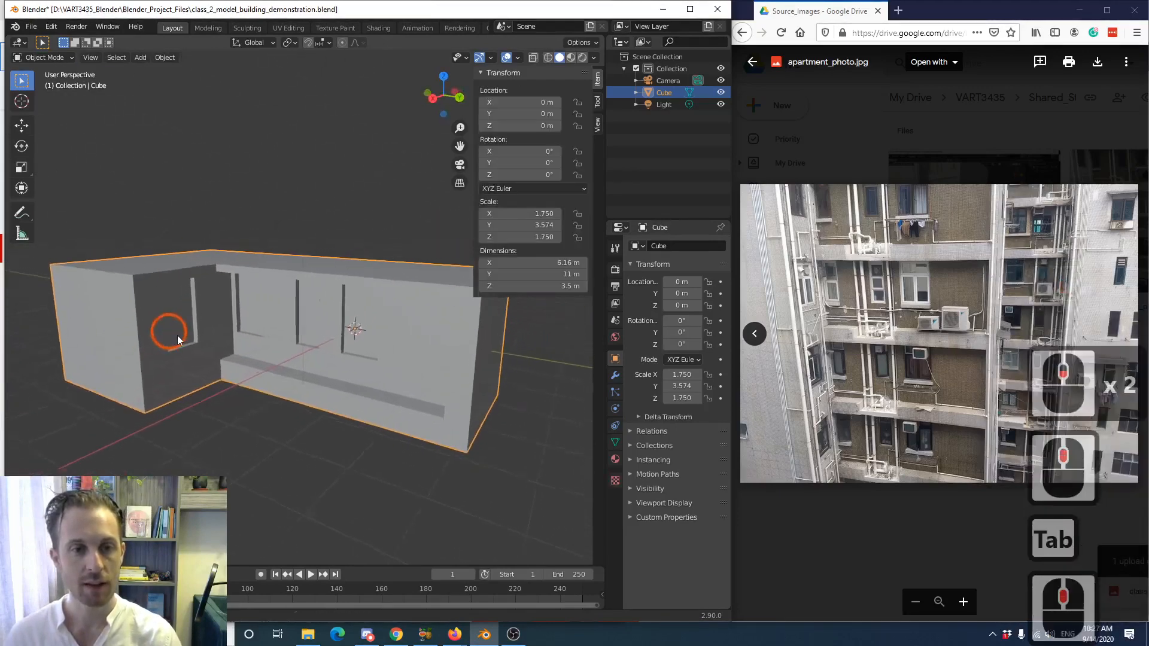
scroll(200, 338, up, 3)
mouse_move(275, 380)
middle_down()
mouse_move(302, 369)
mouse_move(265, 376)
middle_up()
scroll(299, 369, down, 2)
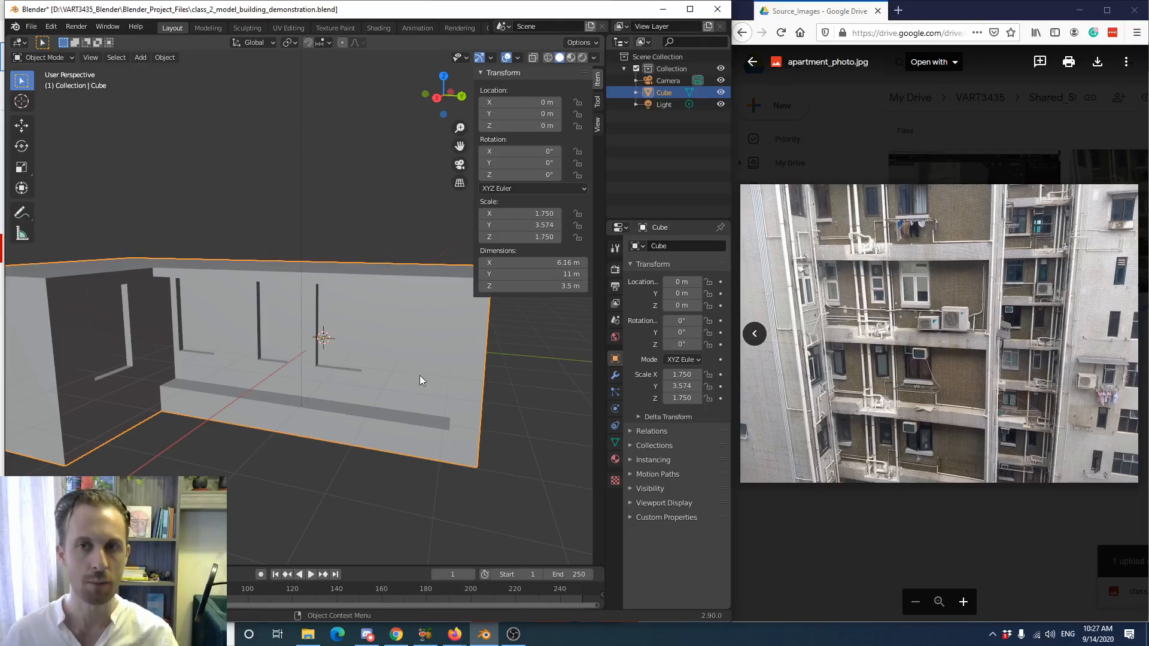
shift+middle_drag(419, 375, 355, 371)
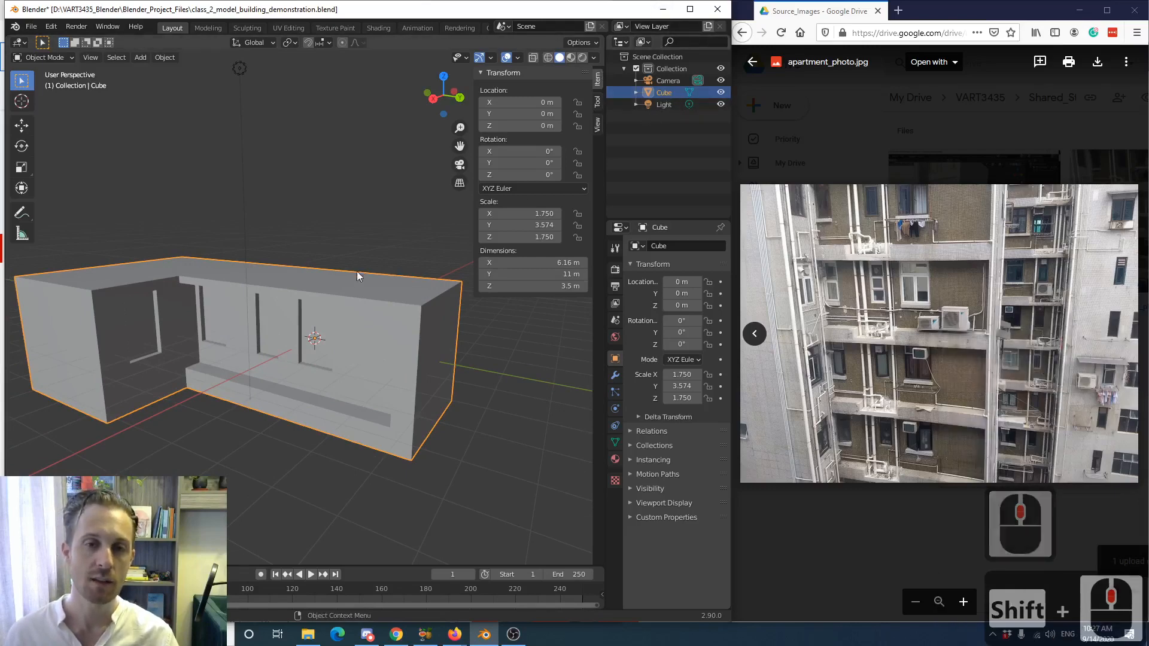
- Rename the building's Cube object as building_monomer
click(371, 230)
click(314, 303)
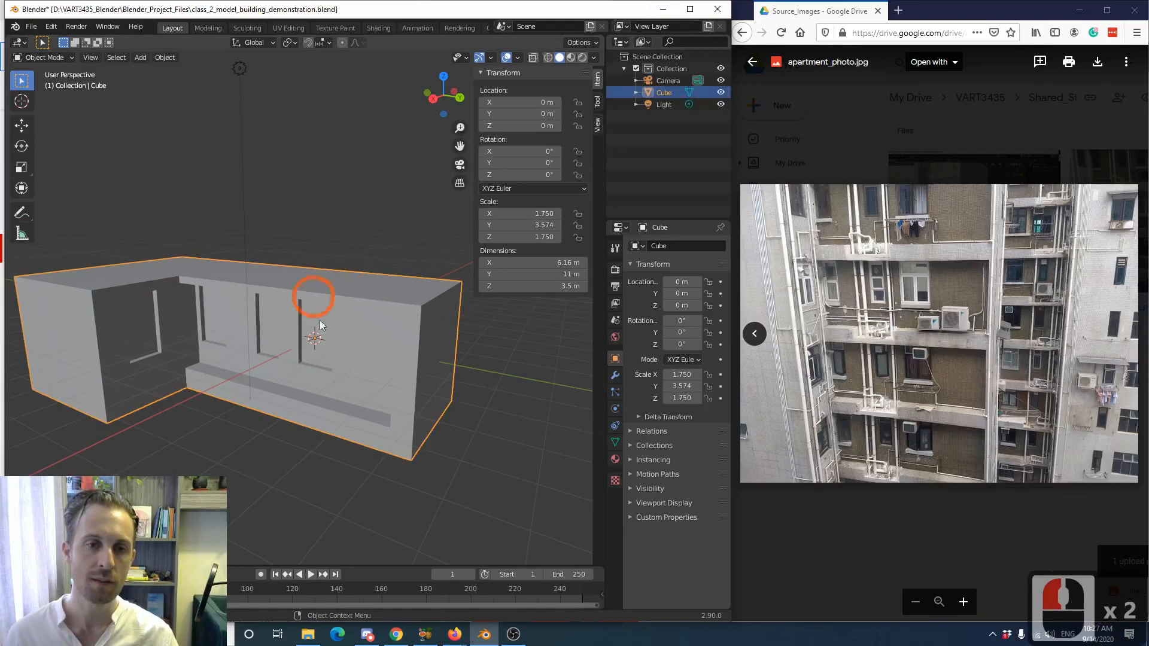
double_click(662, 92)
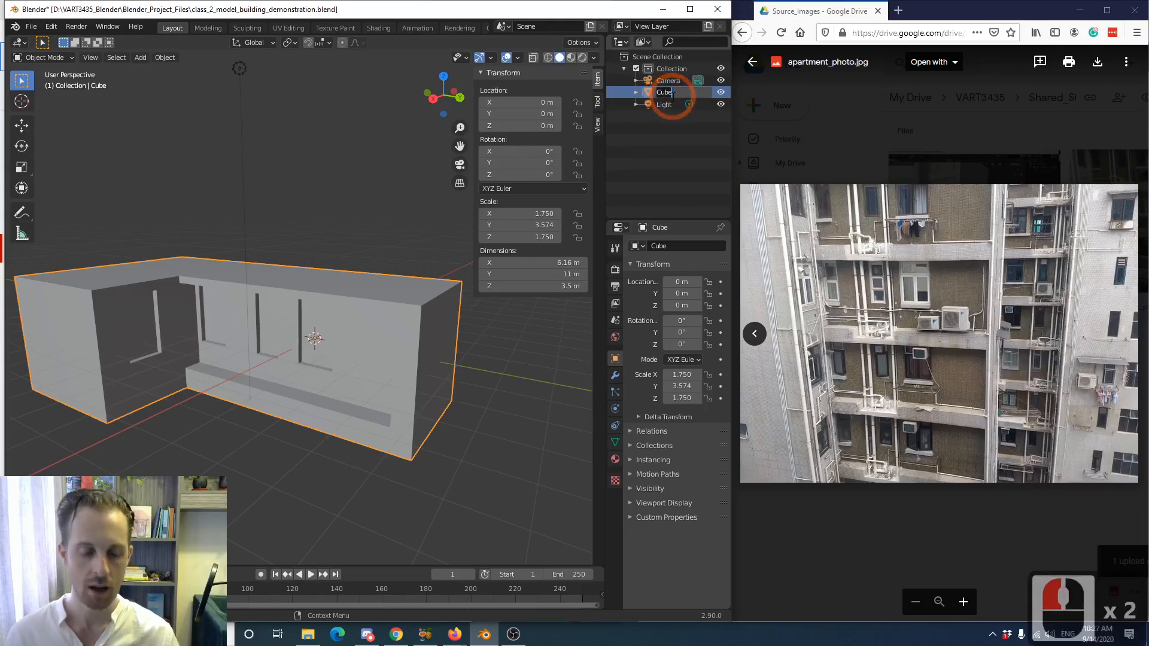
text(building)
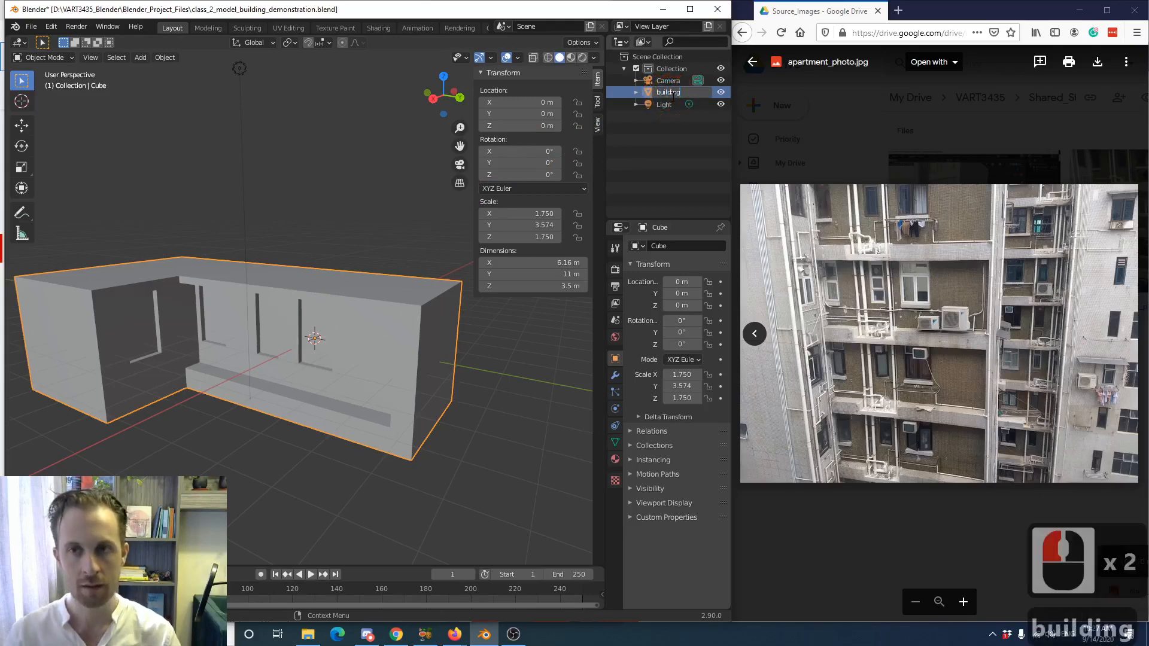
text(_monomer)
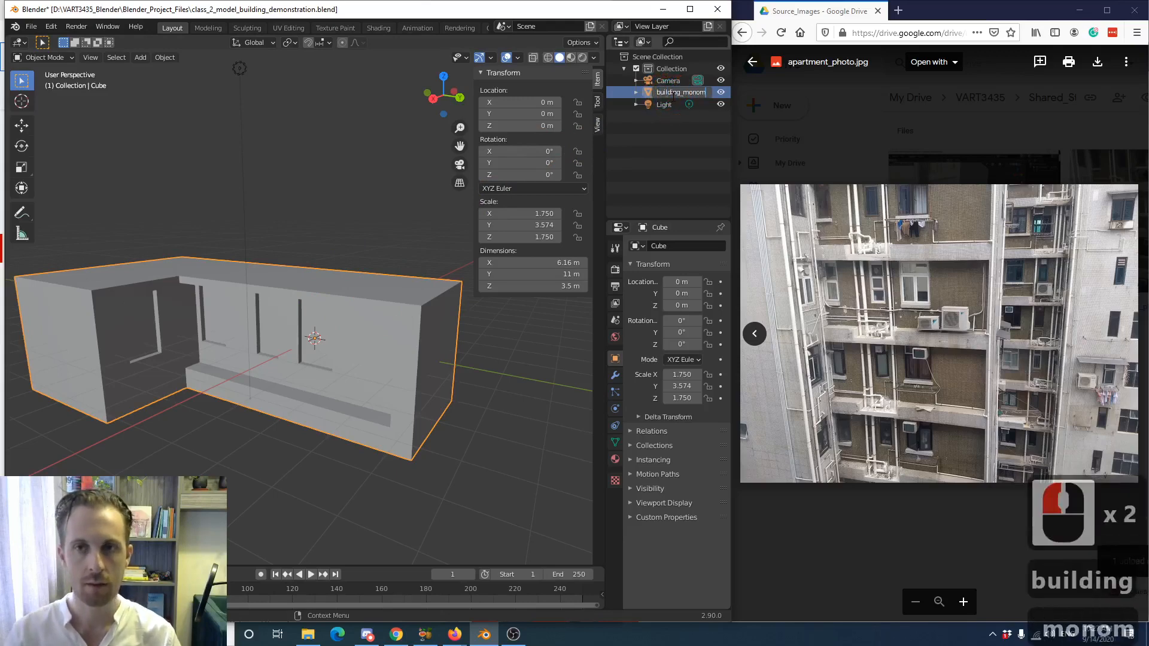
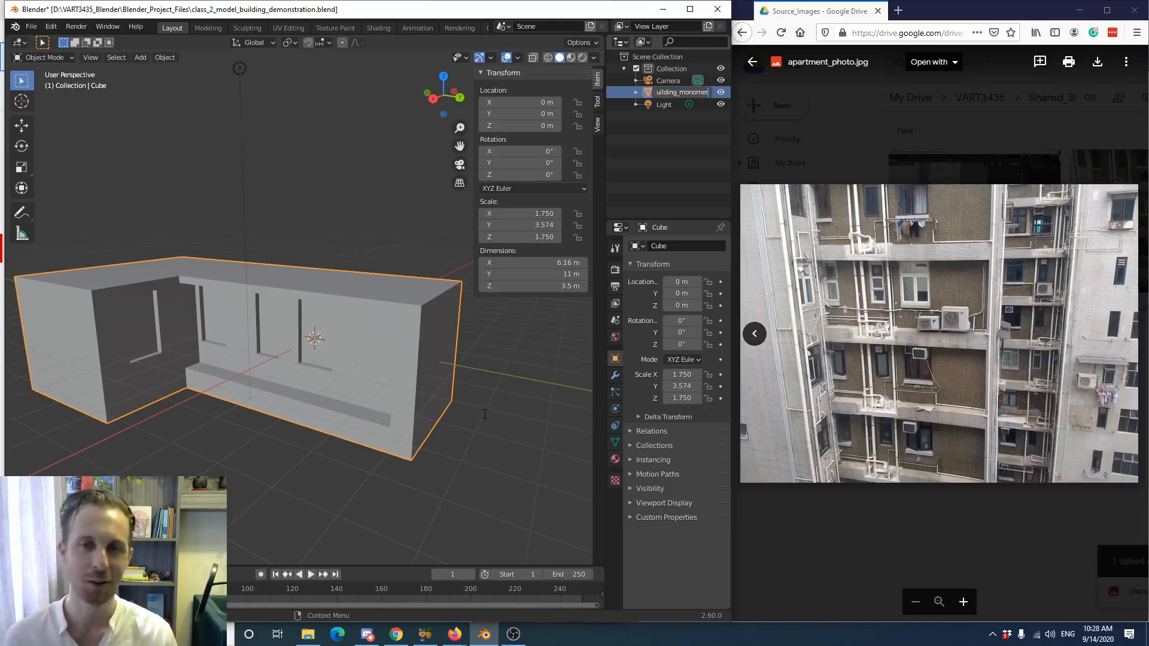
click(483, 414)
- Examine the 3D cursor and the object's origin point at the building's back wall from near and far
scroll(324, 381, down, 1)
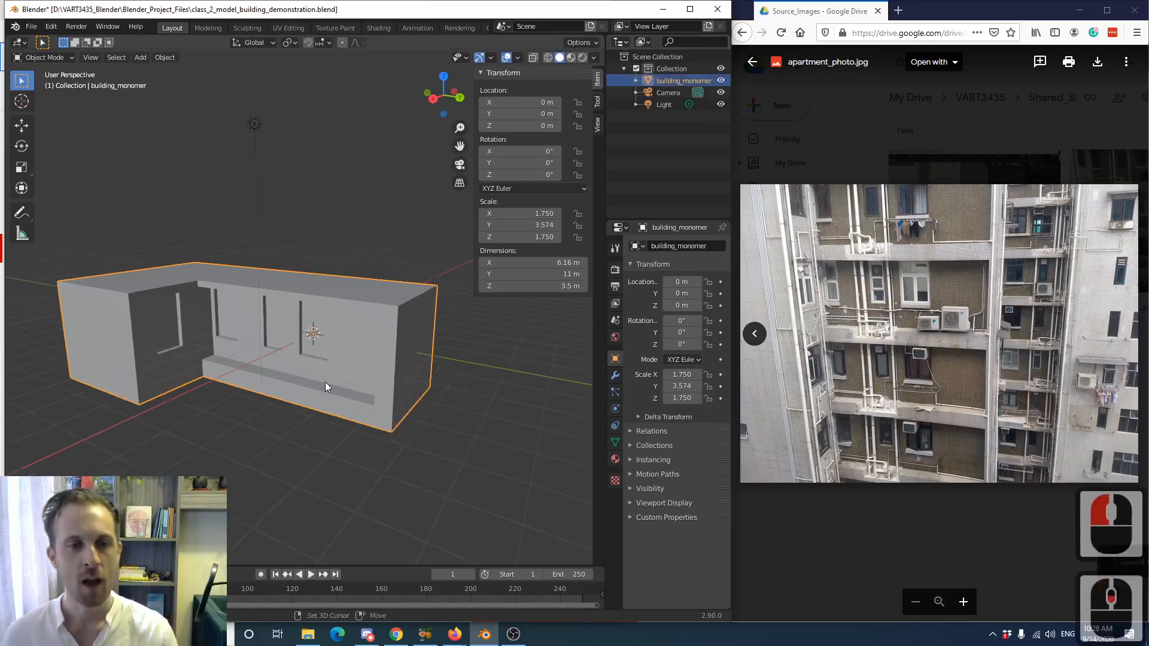
shift+middle_drag(325, 381, 354, 300)
scroll(351, 414, up, 3)
scroll(411, 360, up, 2)
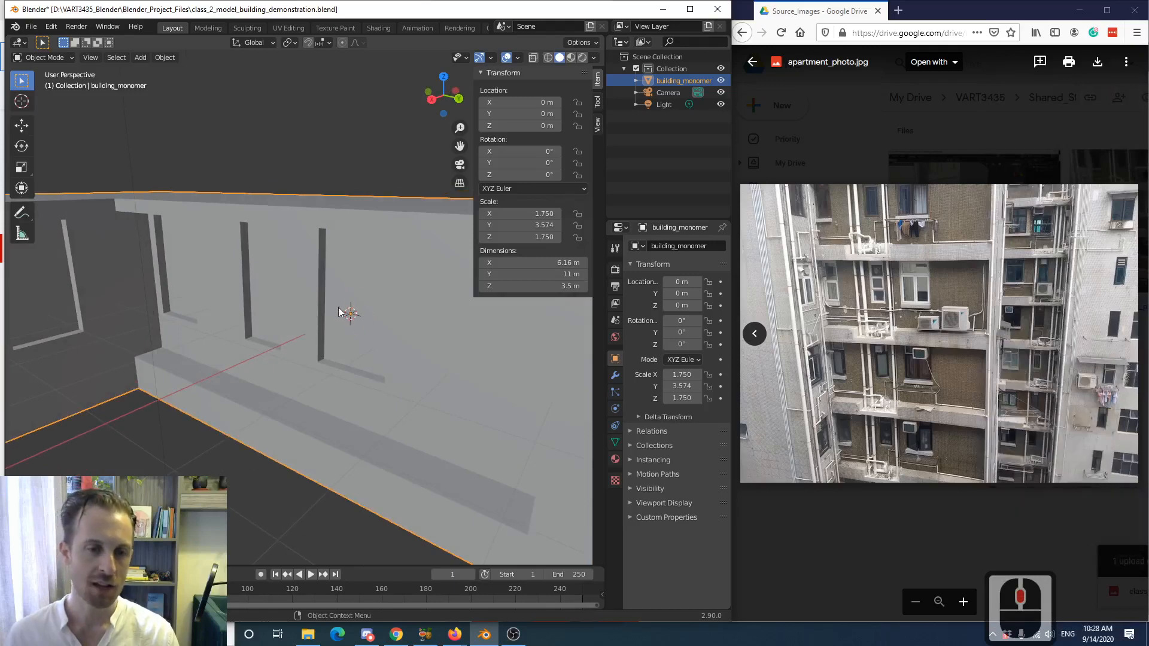
scroll(347, 318, down, 3)
middle_drag(308, 320, 335, 312)
scroll(335, 314, down, 4)
scroll(334, 316, up, 4)
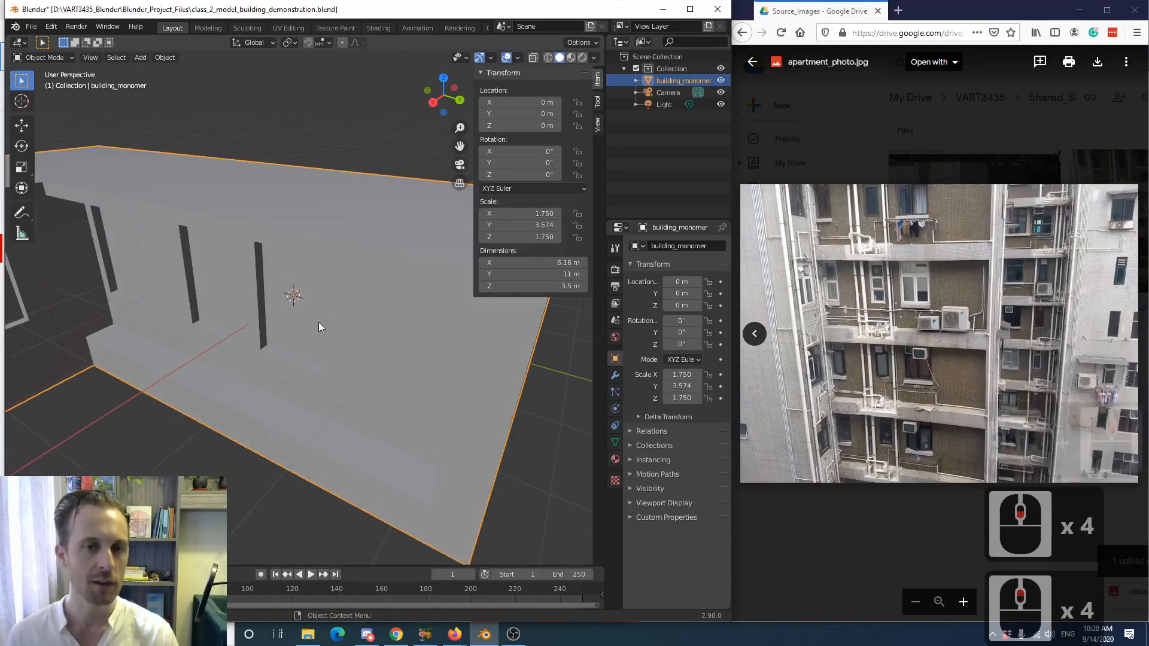
click(293, 293)
click(295, 295)
click(289, 296)
click(291, 295)
click(295, 294)
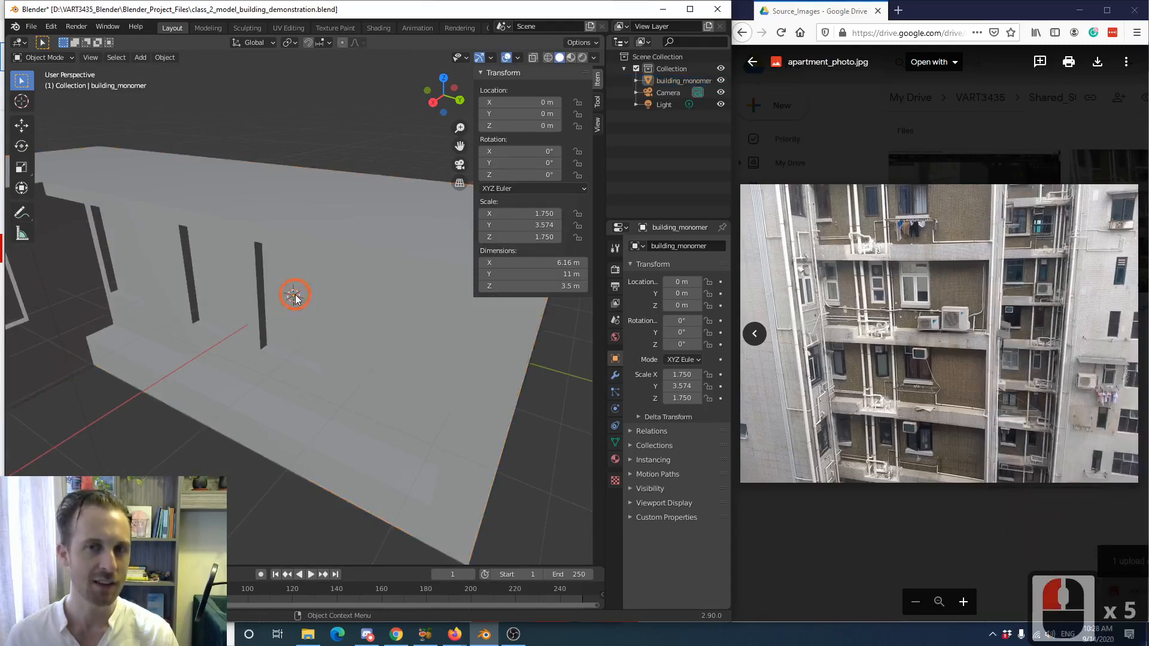
click(293, 296)
scroll(288, 321, down, 3)
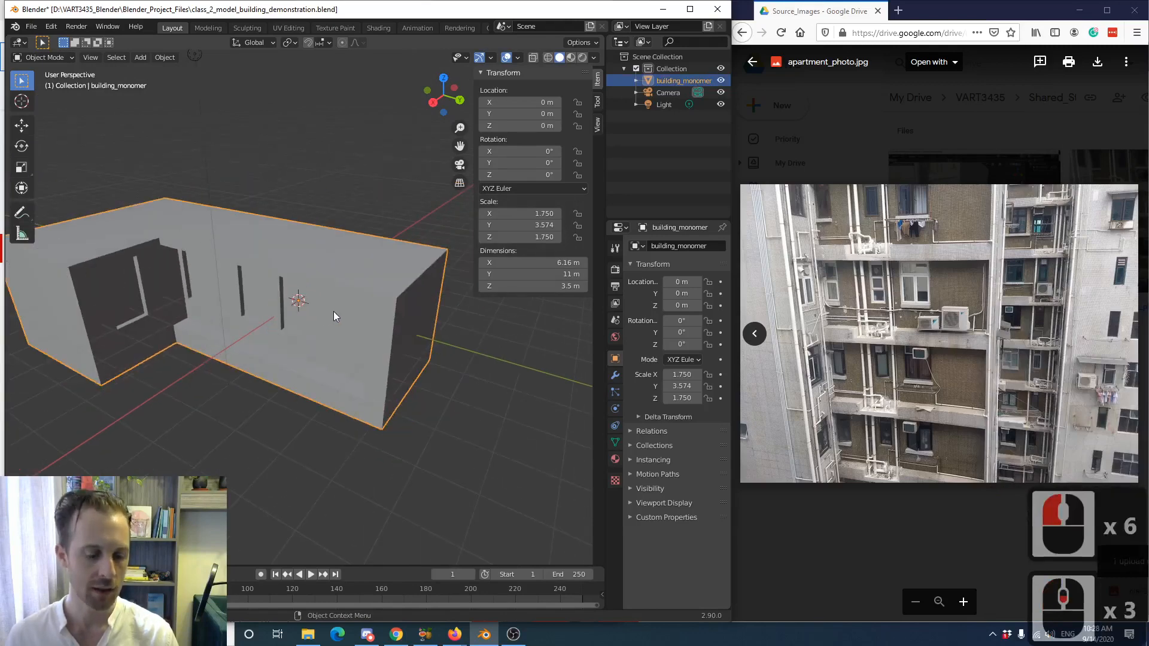
- Place the 3D cursor at various points around the building, ending on the empty ground in front of its end wall
shift+right_click(357, 313)
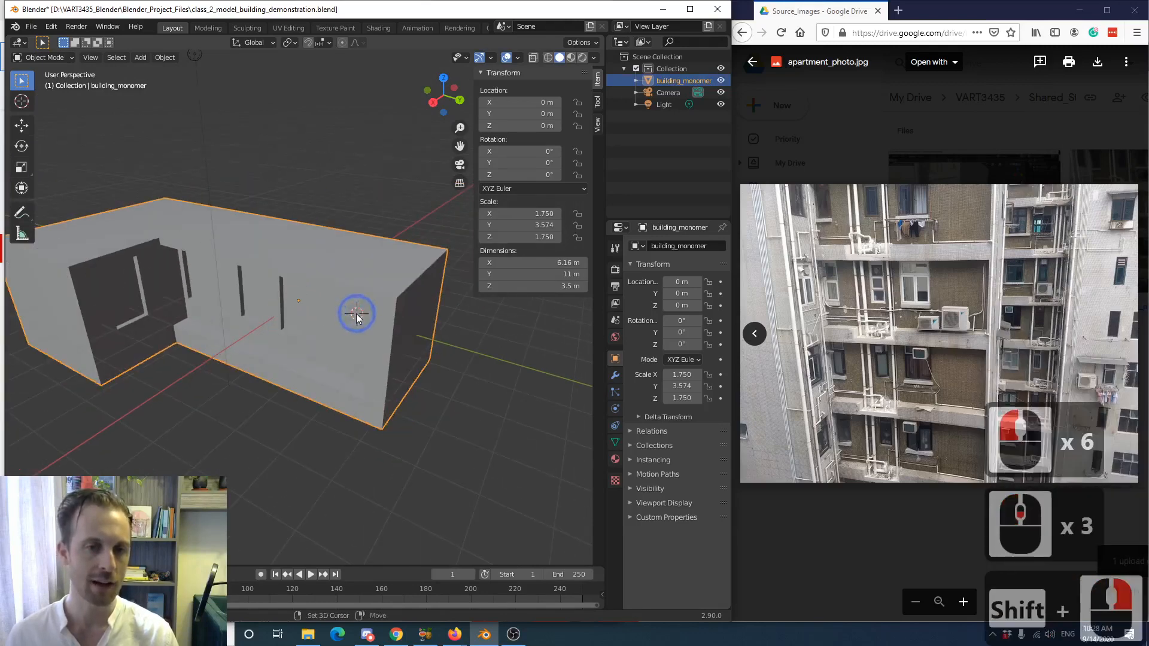
shift+right_click(238, 228)
shift+right_click(271, 158)
shift+right_click(491, 418)
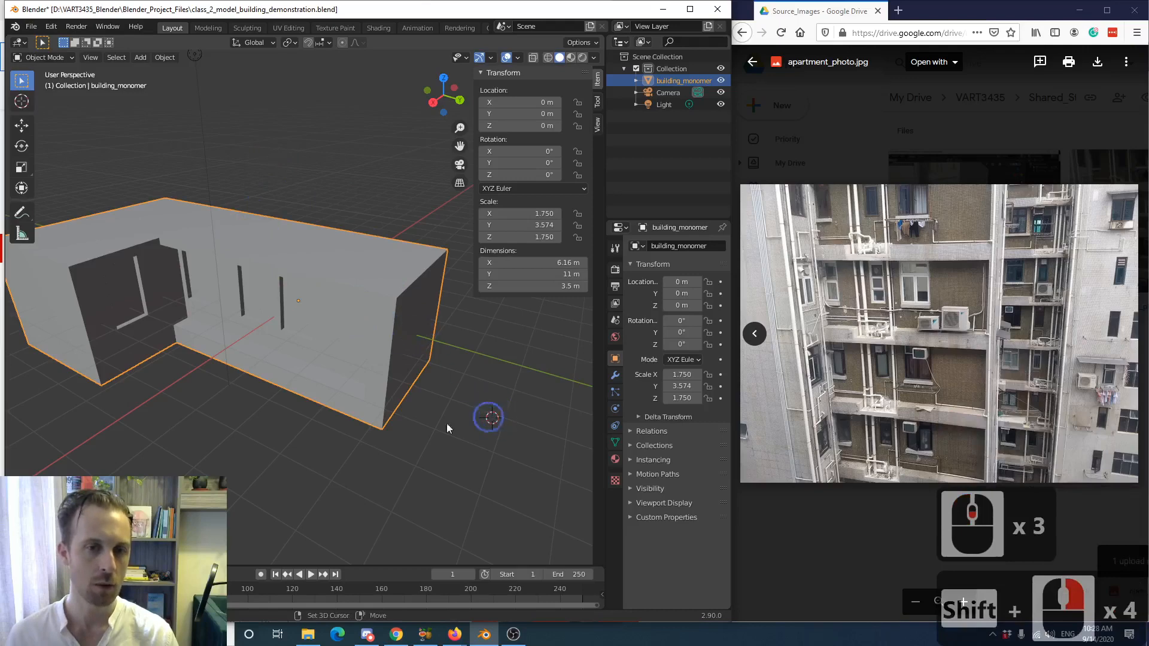
shift+right_click(204, 469)
shift+right_click(103, 419)
shift+right_click(321, 429)
shift+right_click(456, 450)
shift+right_click(310, 395)
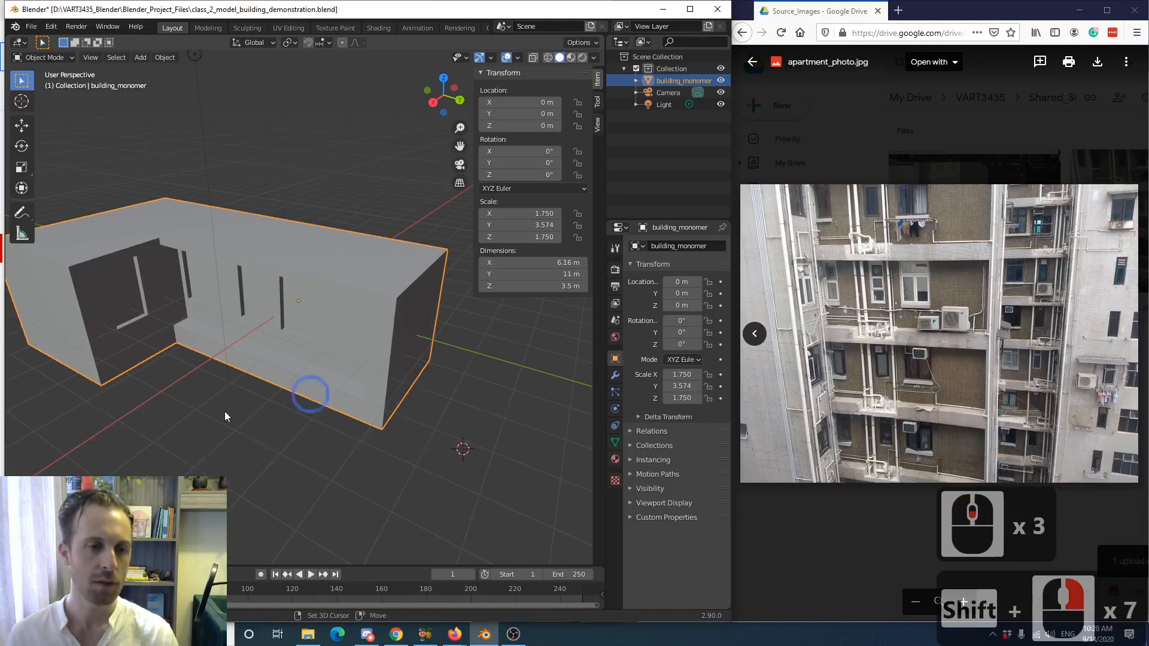
shift+right_click(194, 433)
shift+right_click(154, 141)
shift+right_click(142, 138)
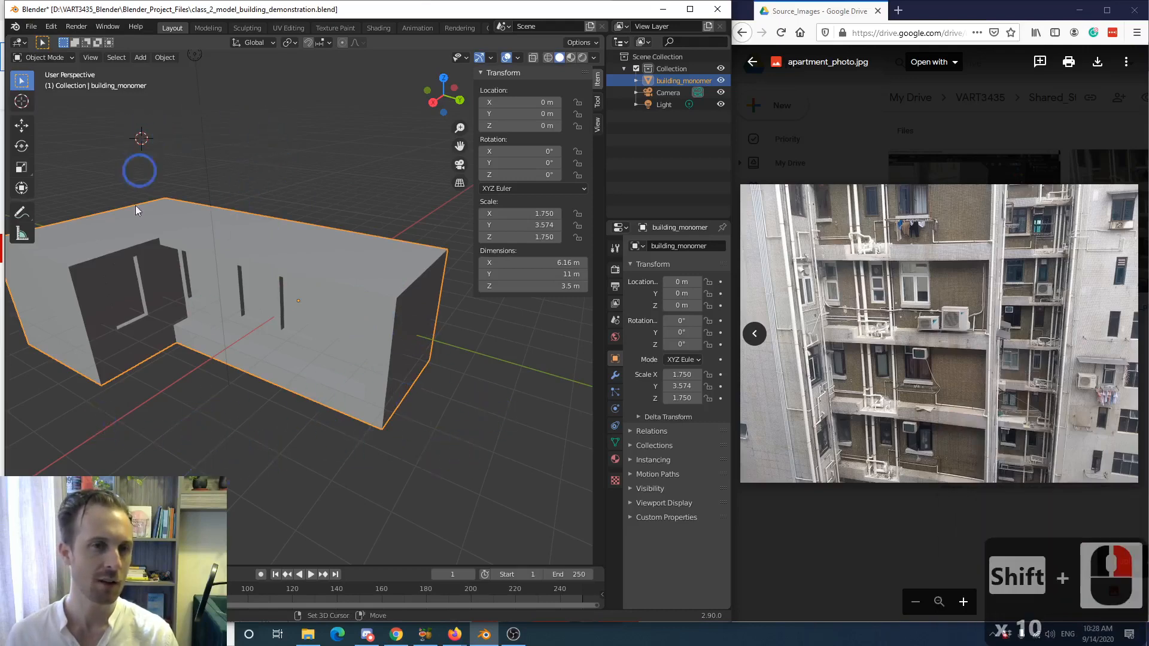
shift+right_click(219, 457)
scroll(245, 419, up, 2)
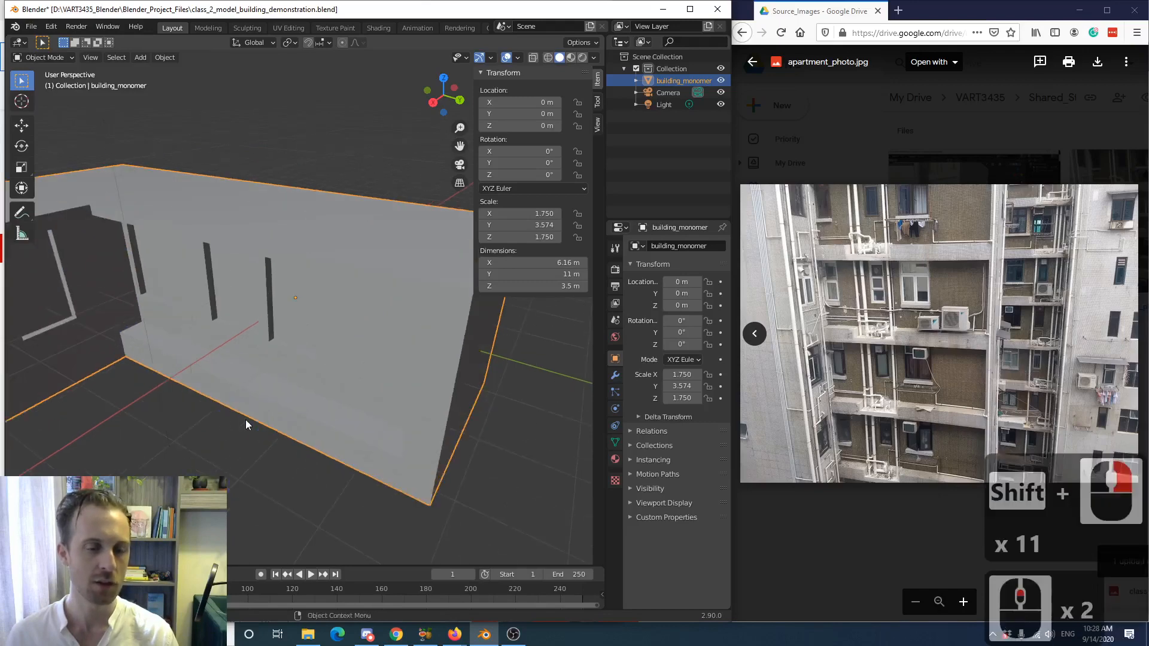
scroll(244, 390, down, 2)
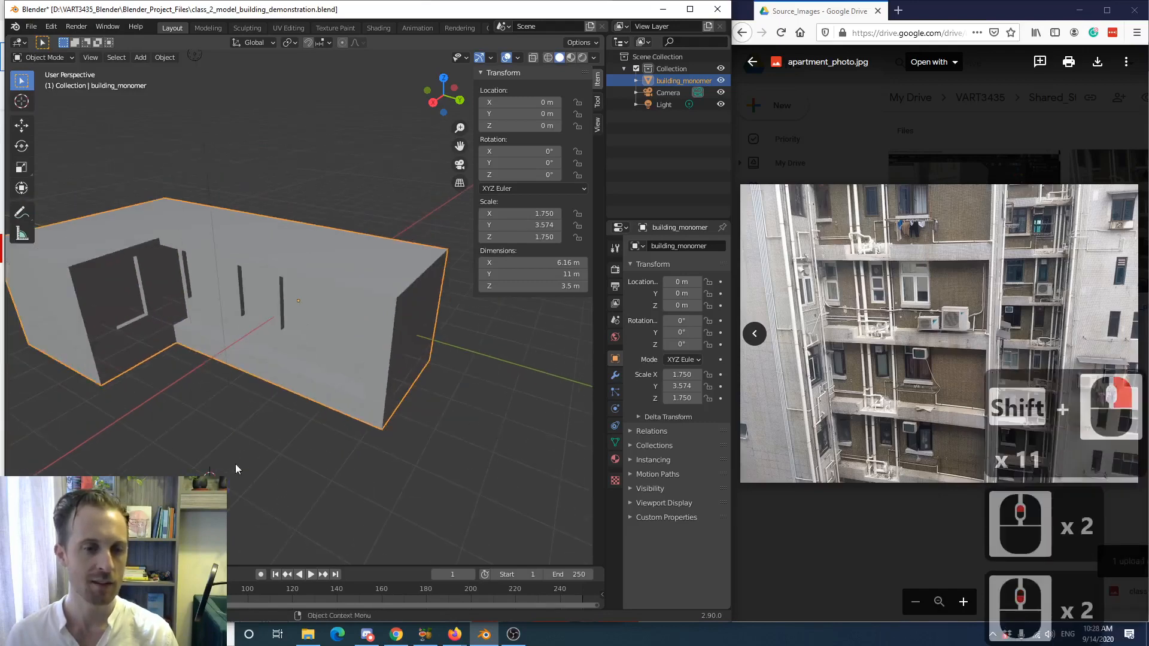
shift+right_click(478, 486)
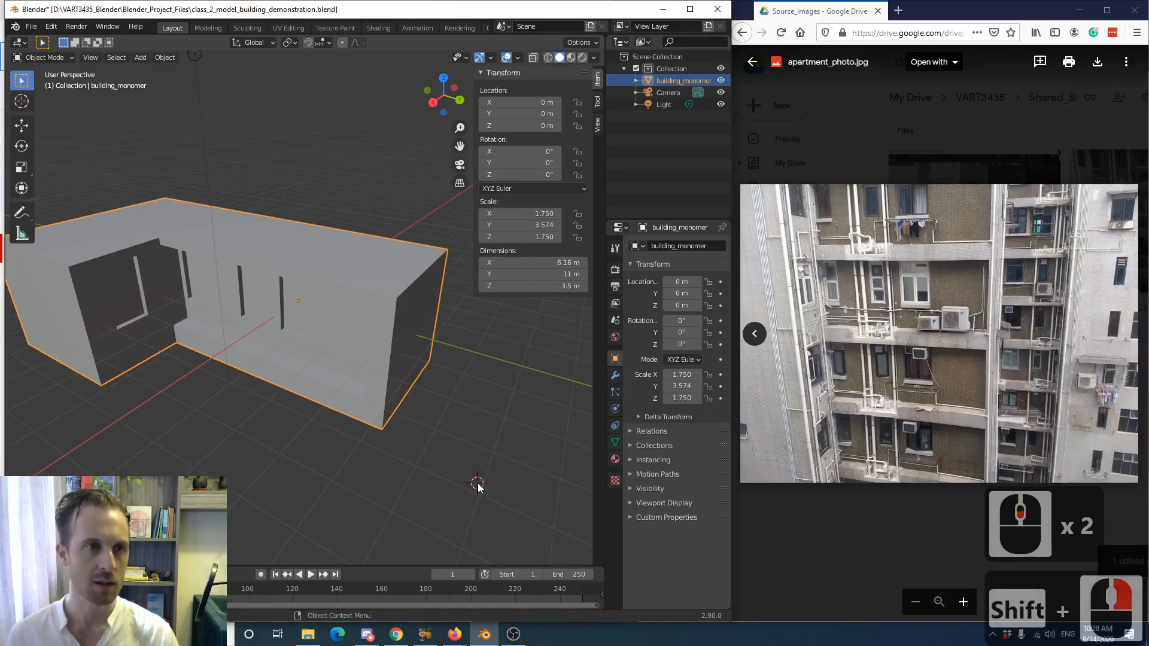
click(163, 58)
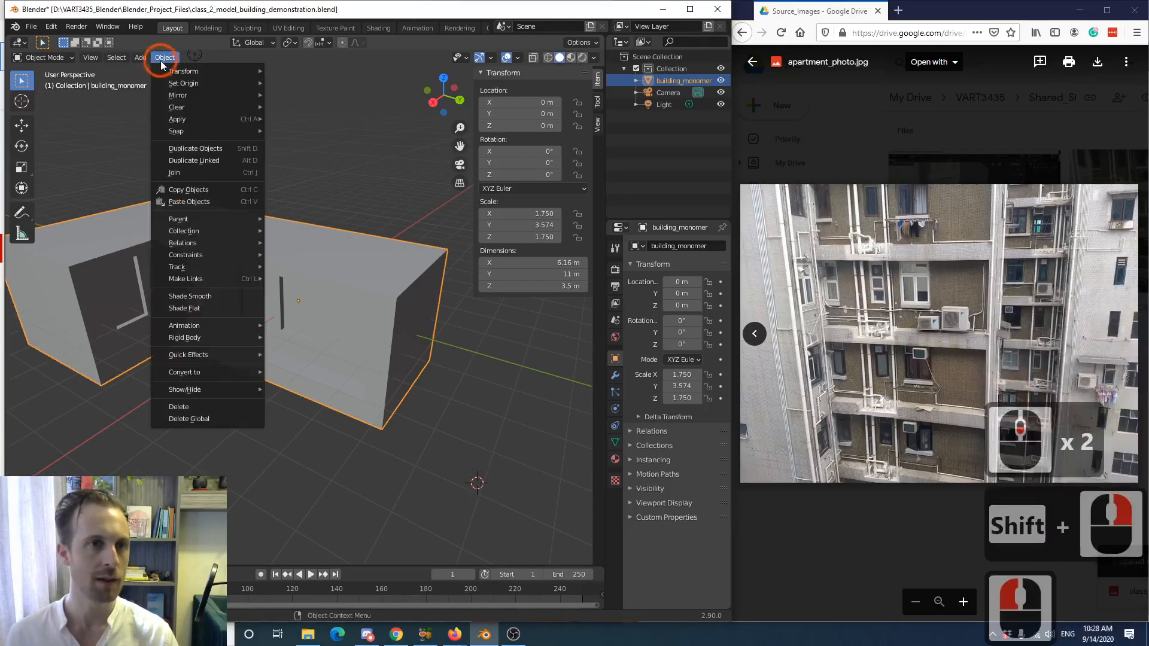
click(161, 59)
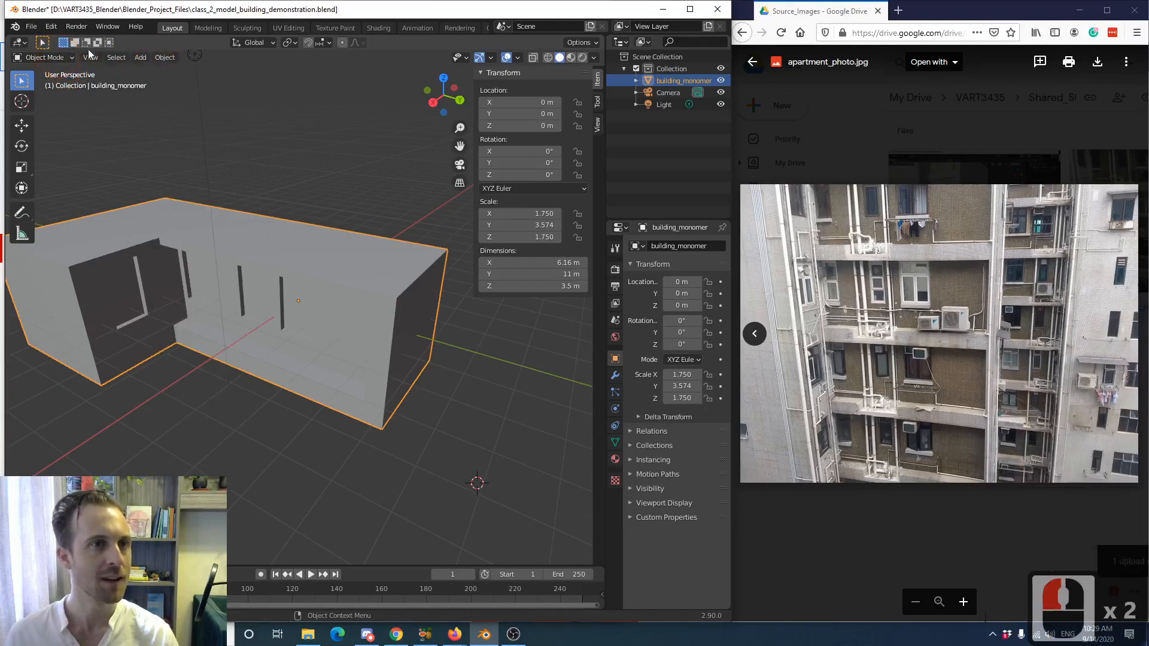
click(140, 58)
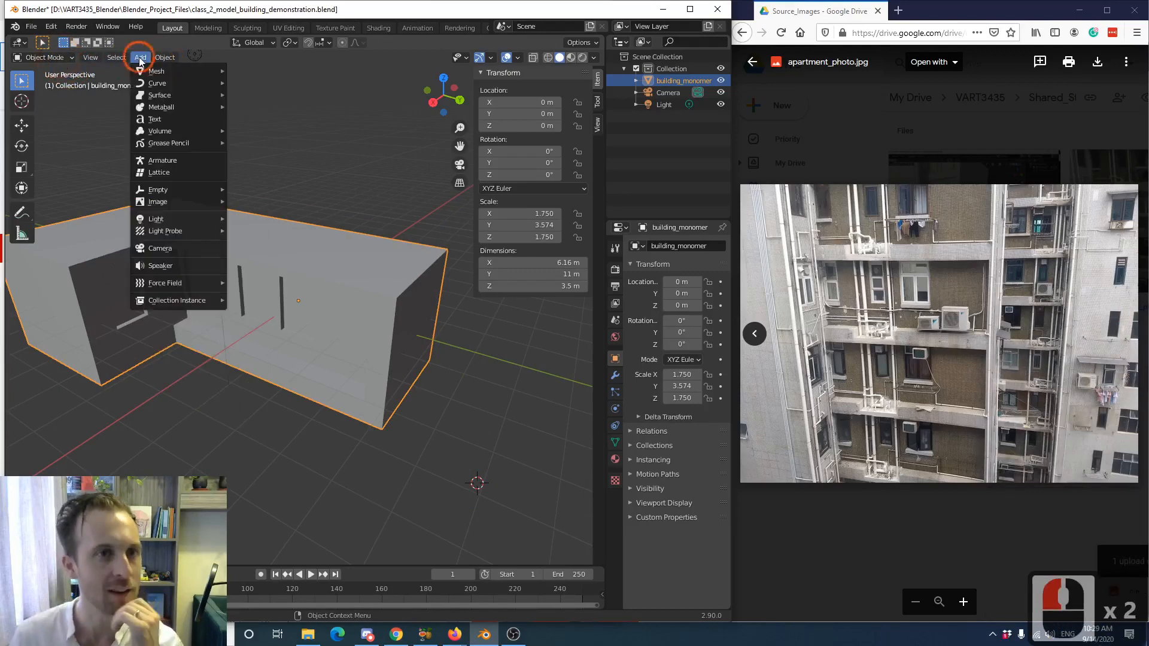
mouse_move(156, 71)
click(242, 80)
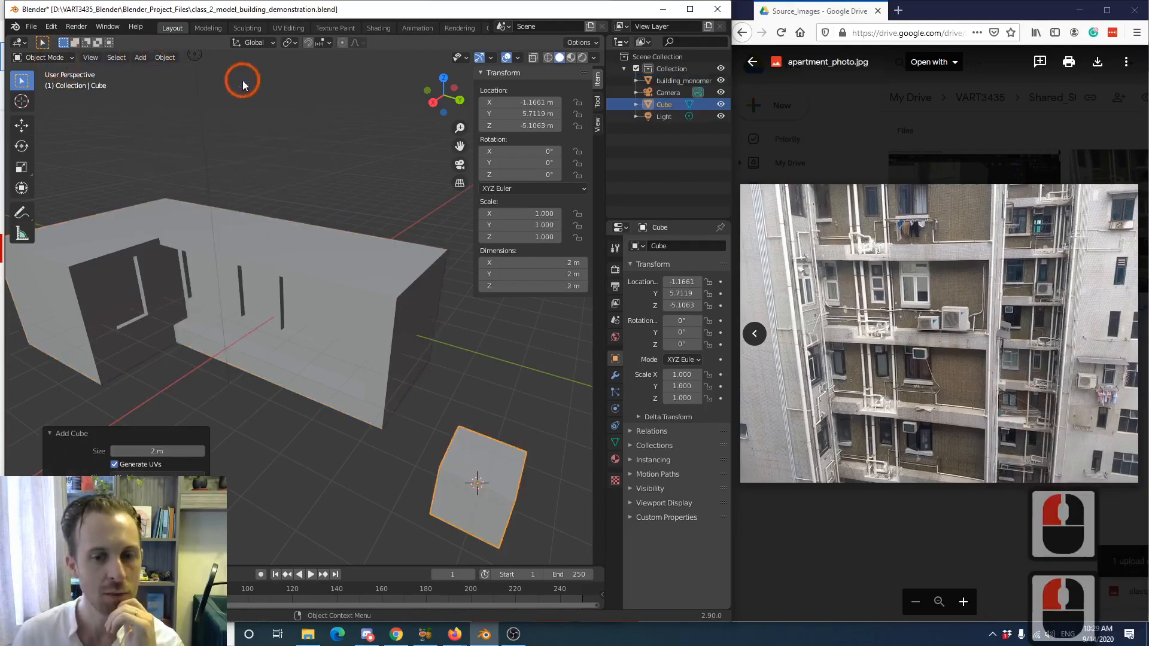
key(x)
click(504, 487)
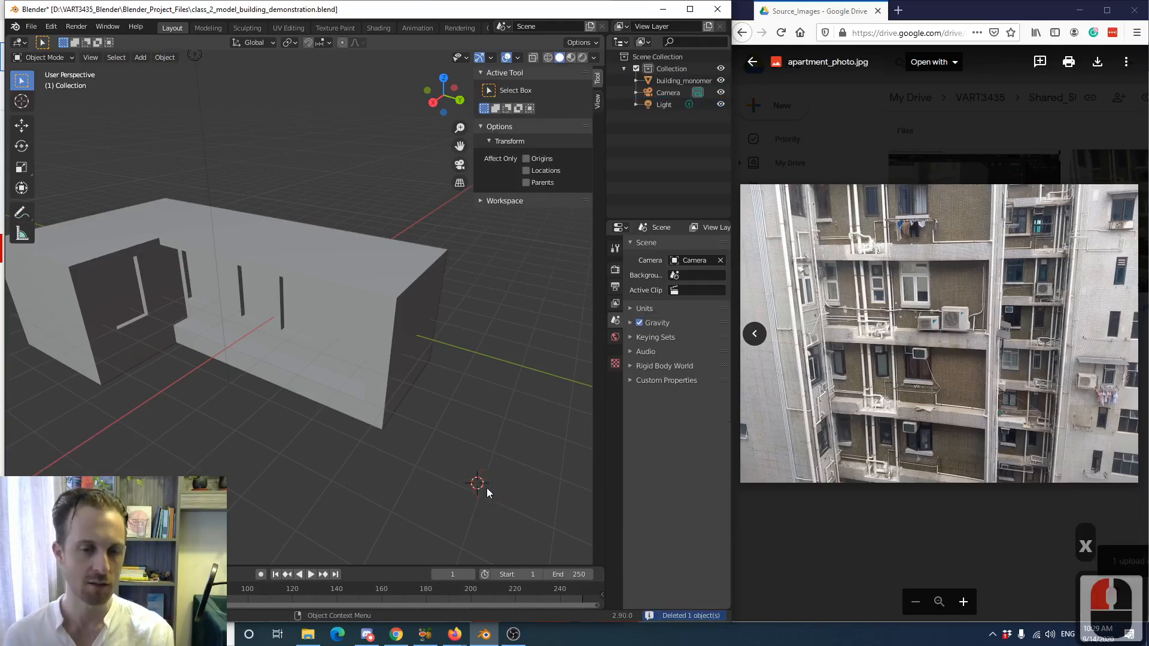
key(shift+a)
mouse_move(467, 378)
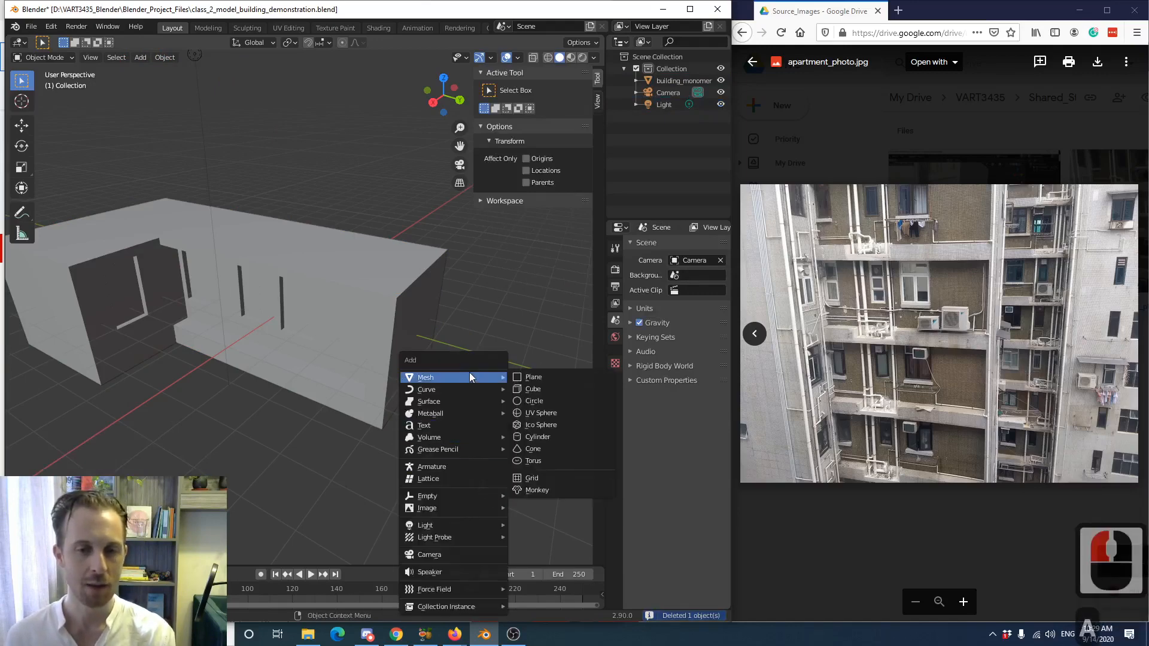
click(530, 400)
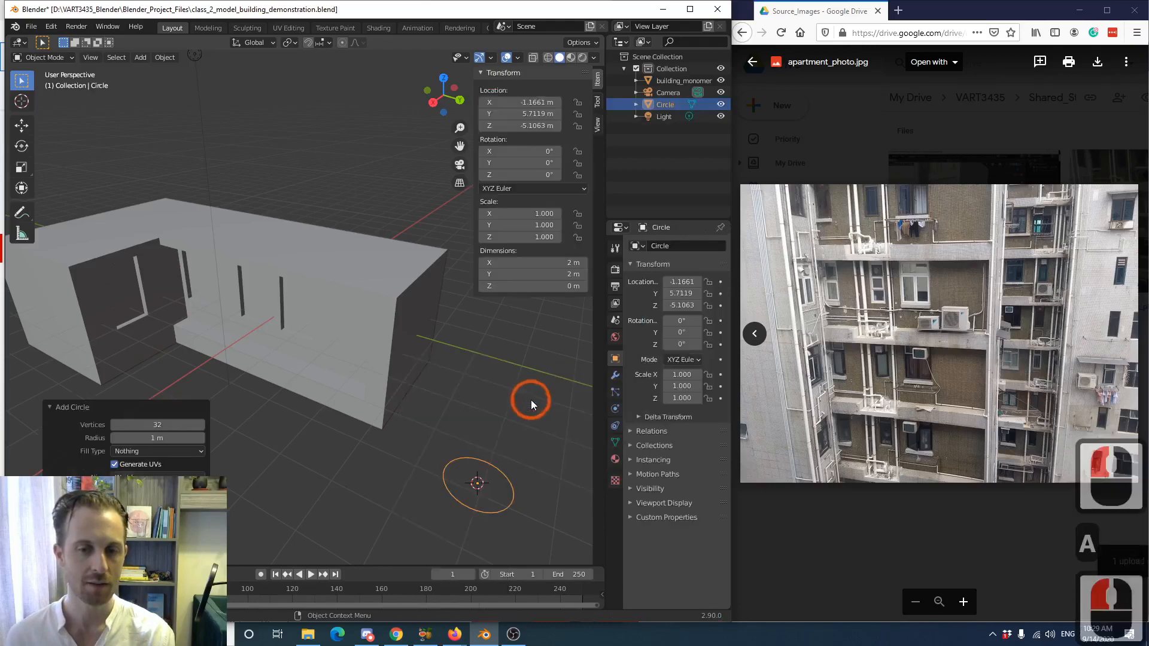
middle_drag(498, 464, 387, 444)
scroll(447, 456, down, 3)
scroll(377, 423, up, 3)
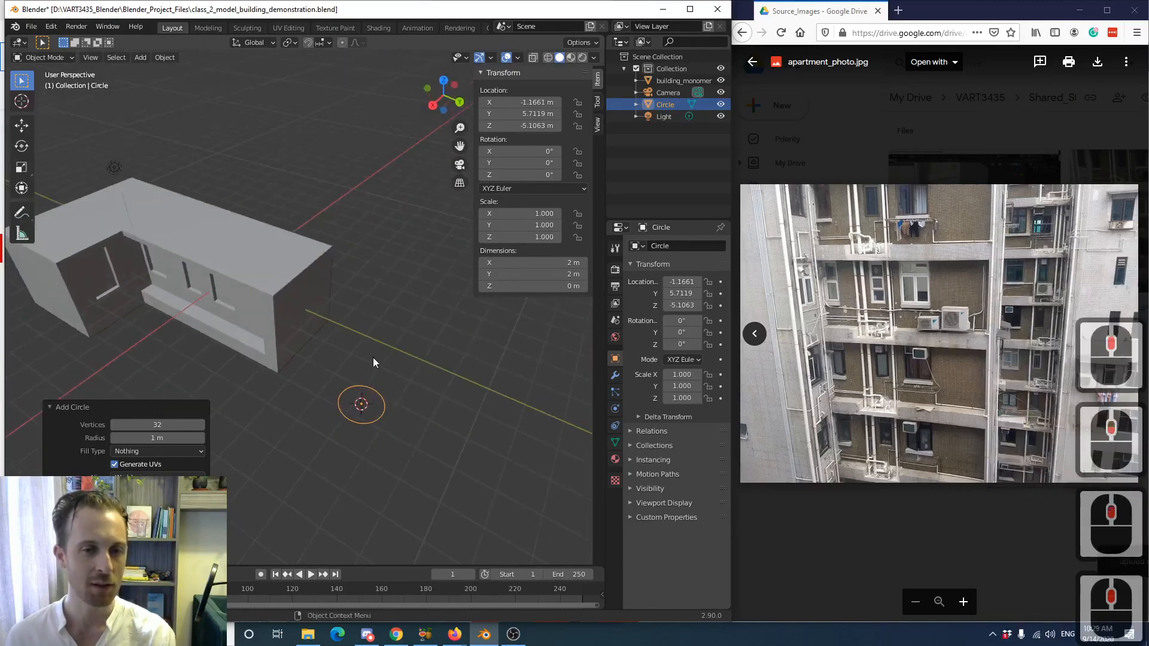
middle_drag(317, 436, 358, 429)
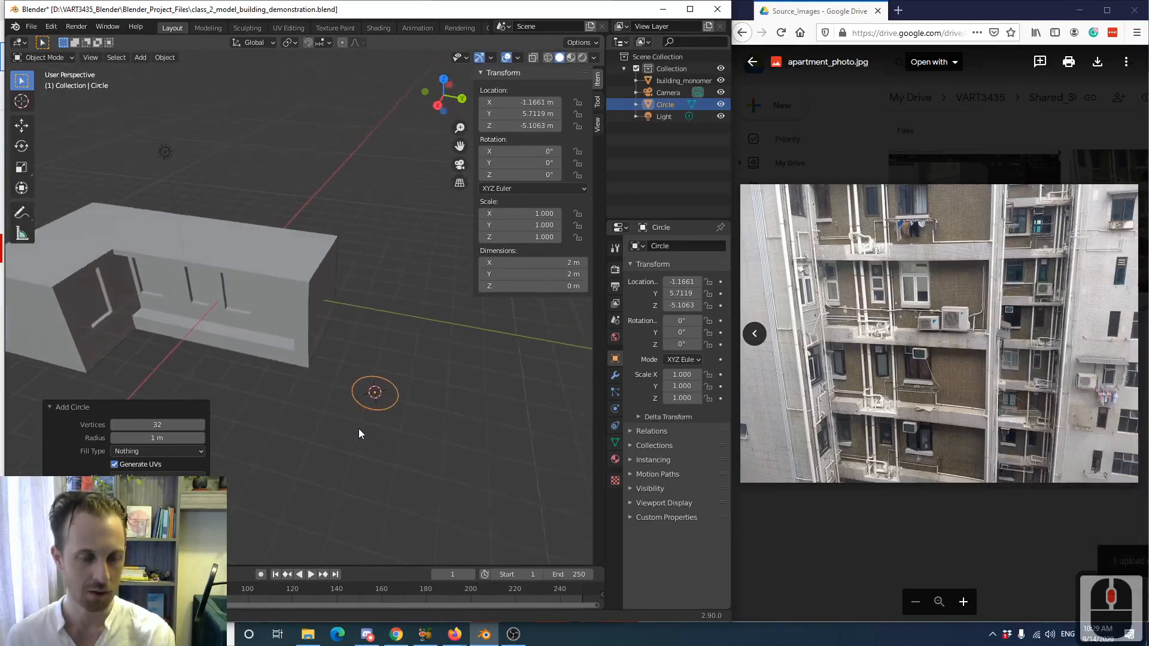
scroll(273, 357, up, 3)
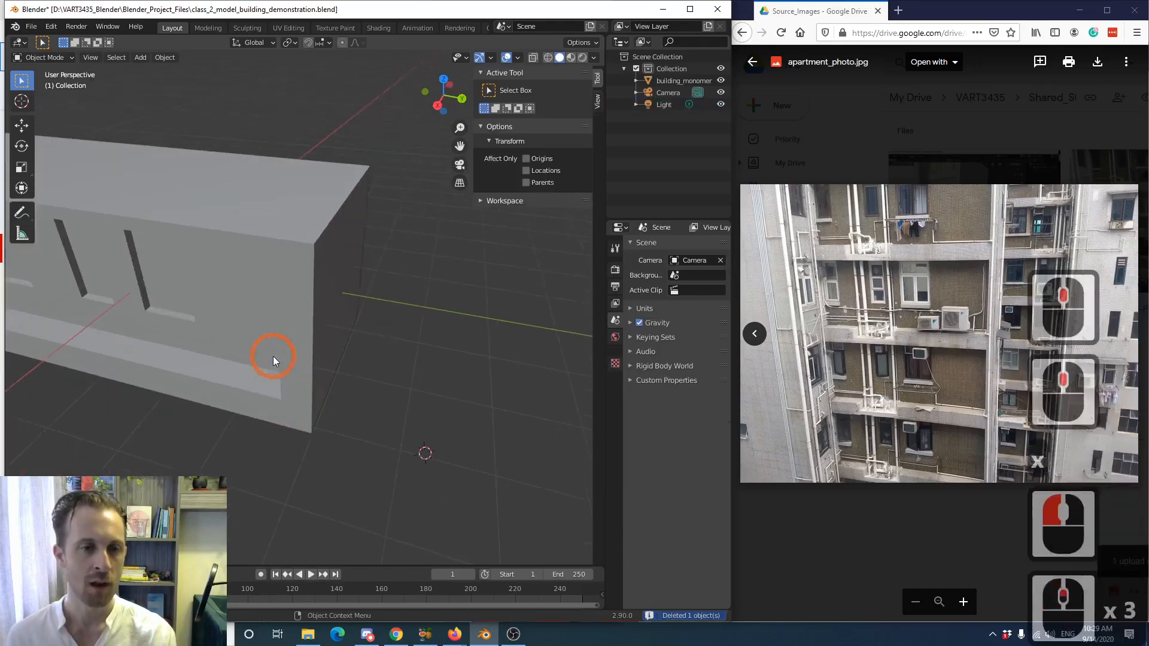
- Place the 3D cursor on the rightmost window recess of the building's long wall and add a cube mesh there
shift+middle_drag(293, 357, 310, 324)
shift+right_click(311, 314)
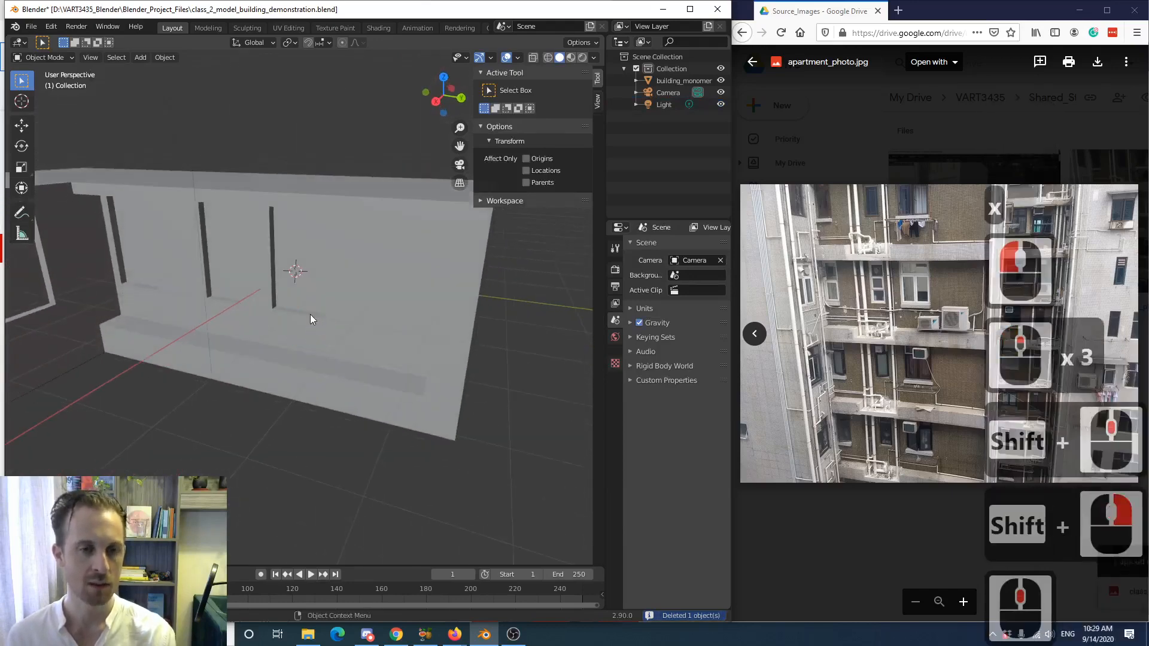
key(shift+a)
click(364, 322)
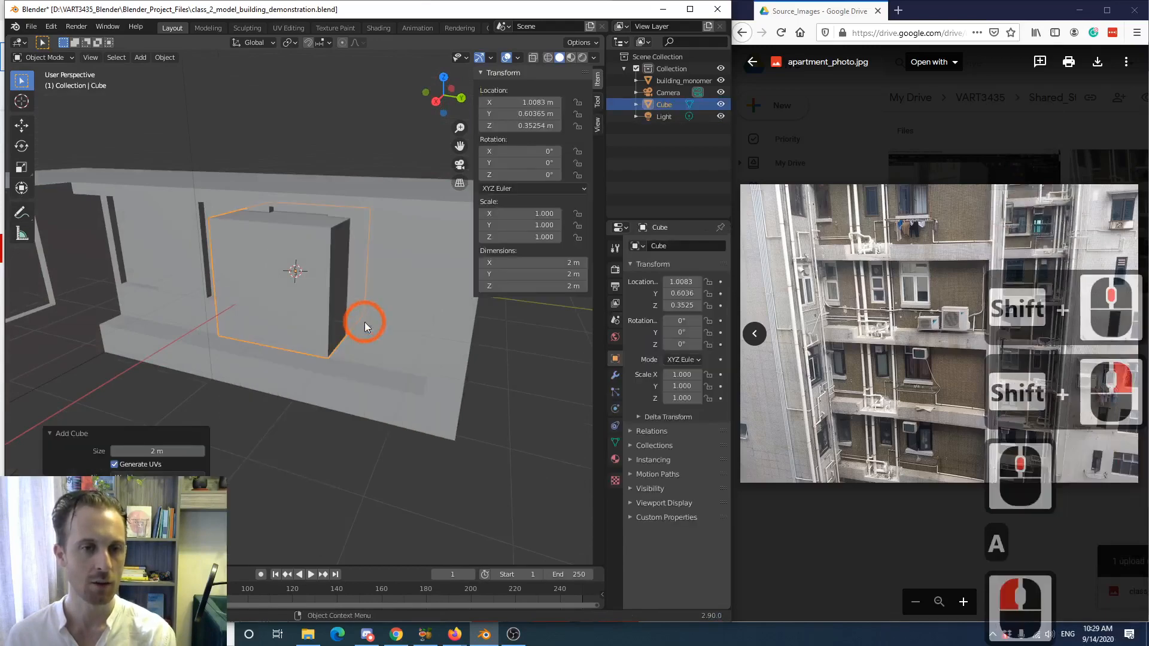
- Switch to the right orthographic view and display the scene in Wireframe shading
scroll(362, 323, down, 2)
mouse_move(306, 340)
middle_down()
mouse_move(333, 313)
mouse_move(311, 339)
middle_up()
scroll(342, 297, up, 1)
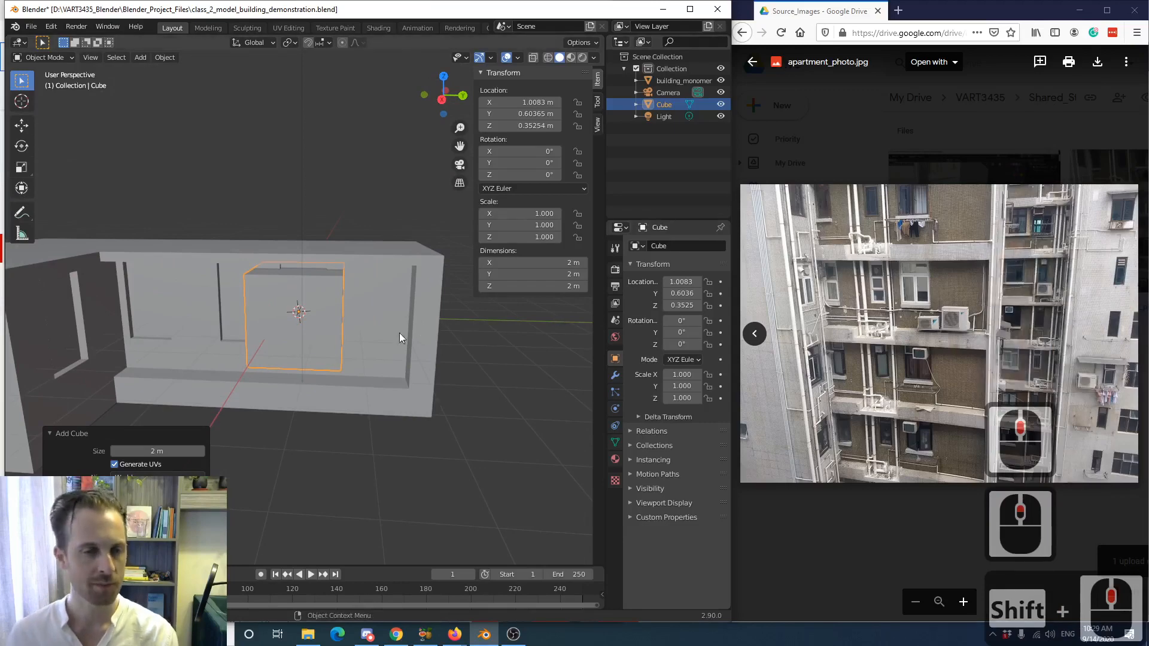
middle_drag(361, 362, 357, 351)
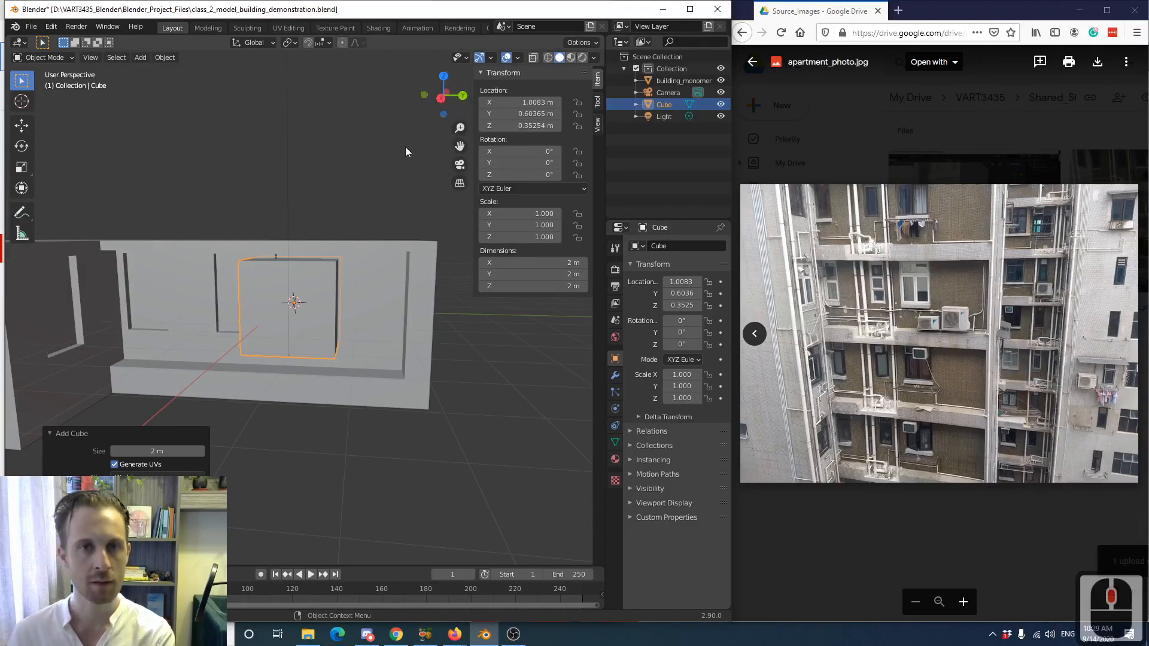
click(441, 97)
scroll(366, 347, up, 2)
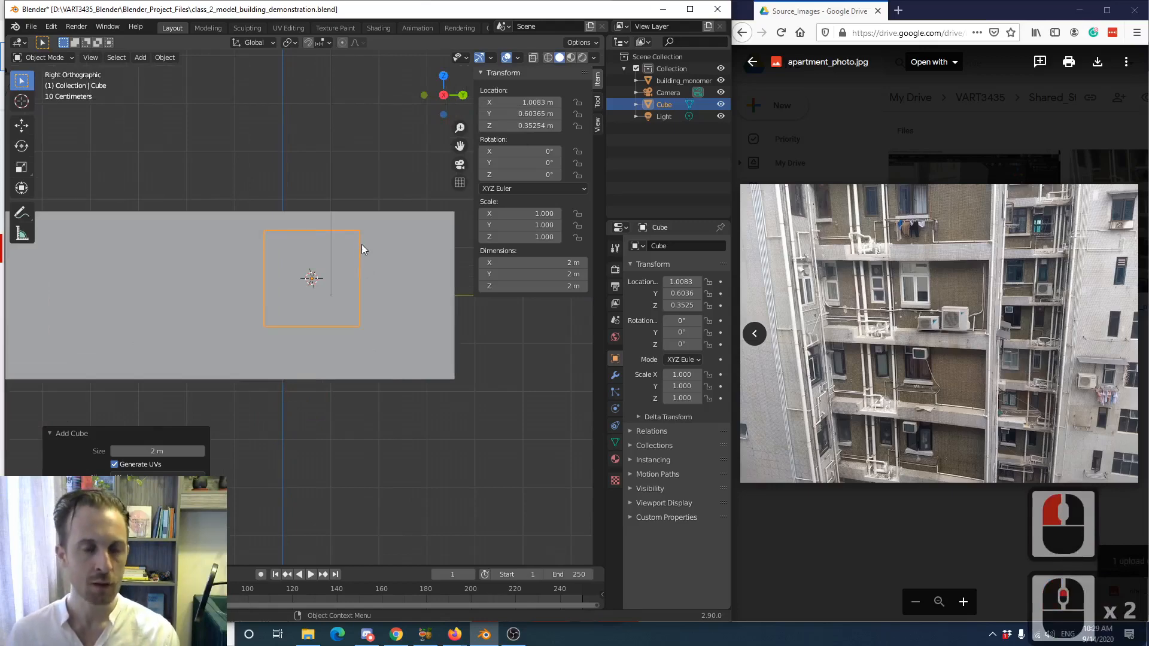
scroll(354, 262, up, 1)
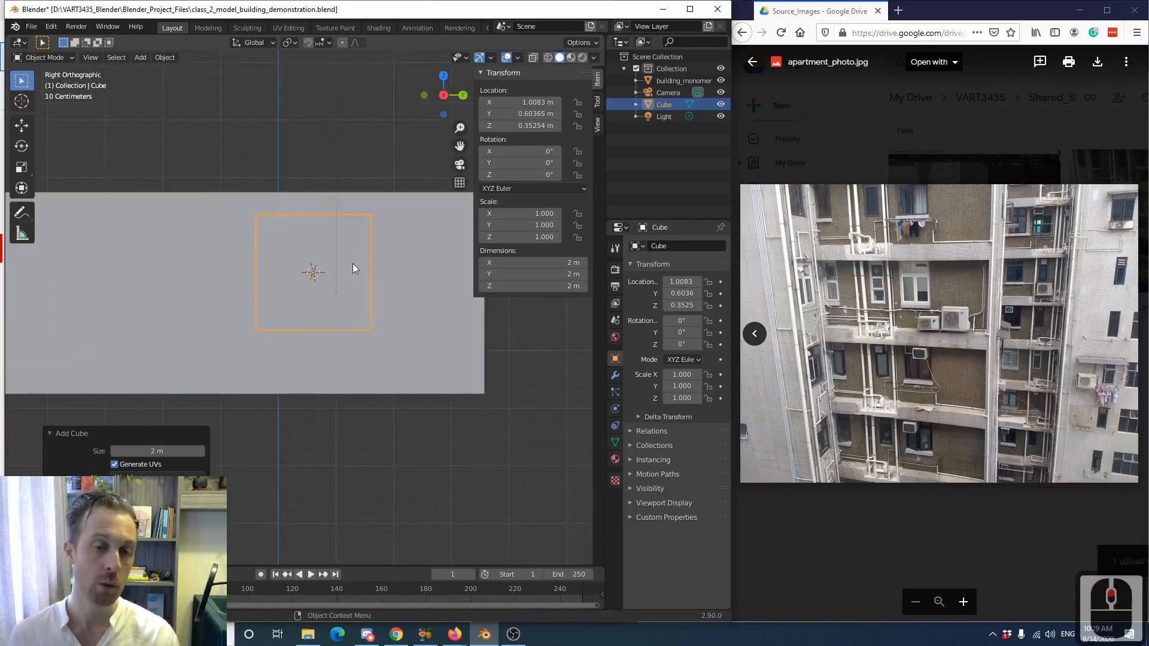
key(z)
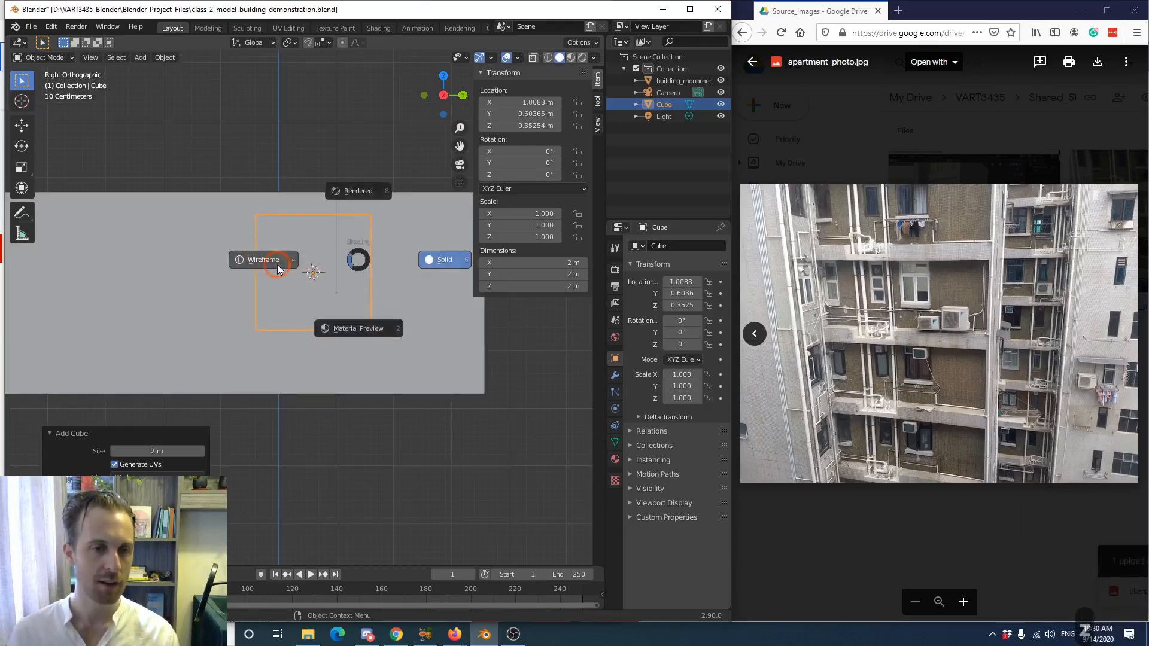
click(283, 275)
- Scale the cube down uniformly to about 0.42, roughly the width of the window recess
scroll(327, 313, up, 2)
shift+middle_drag(328, 314, 288, 374)
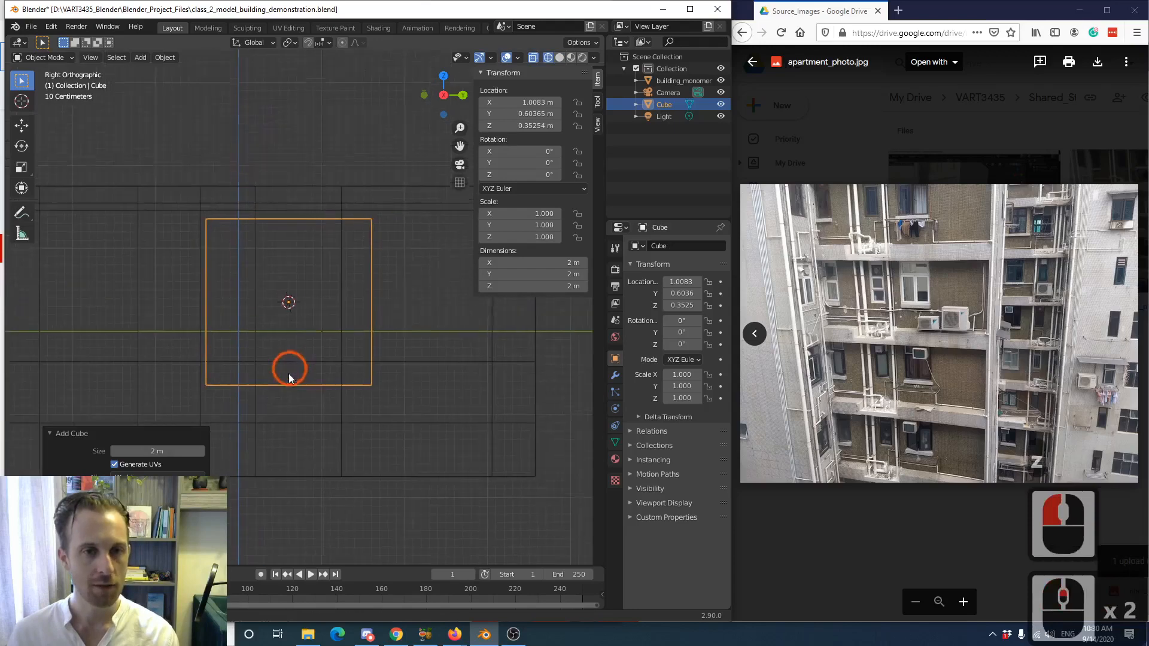
key(s)
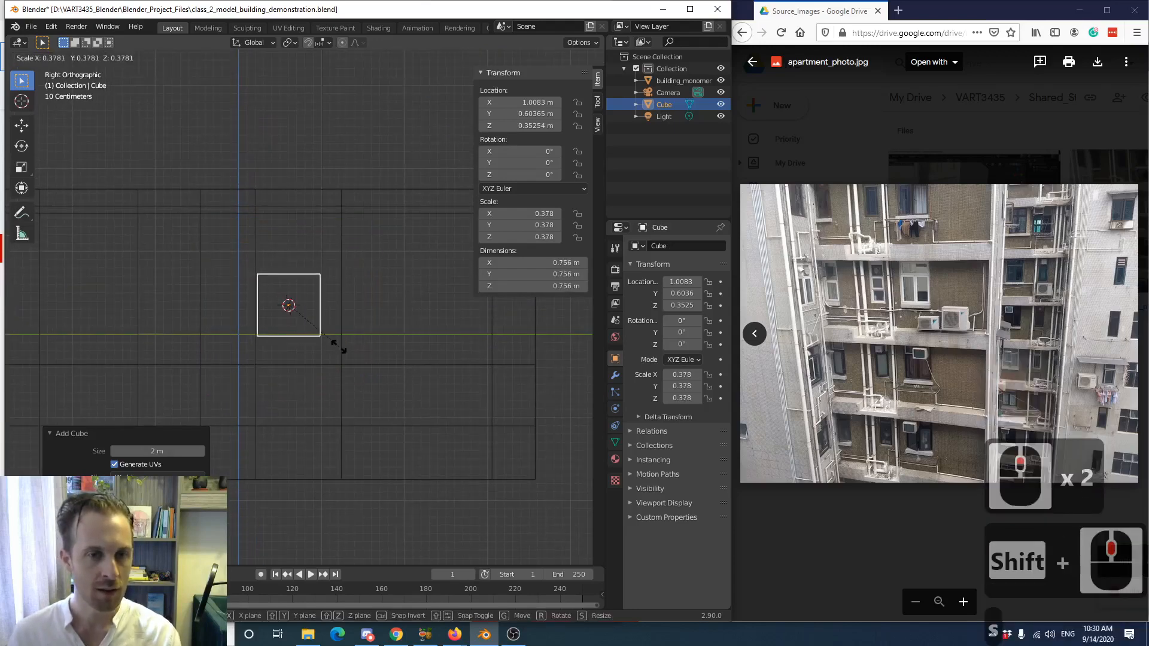
click(342, 244)
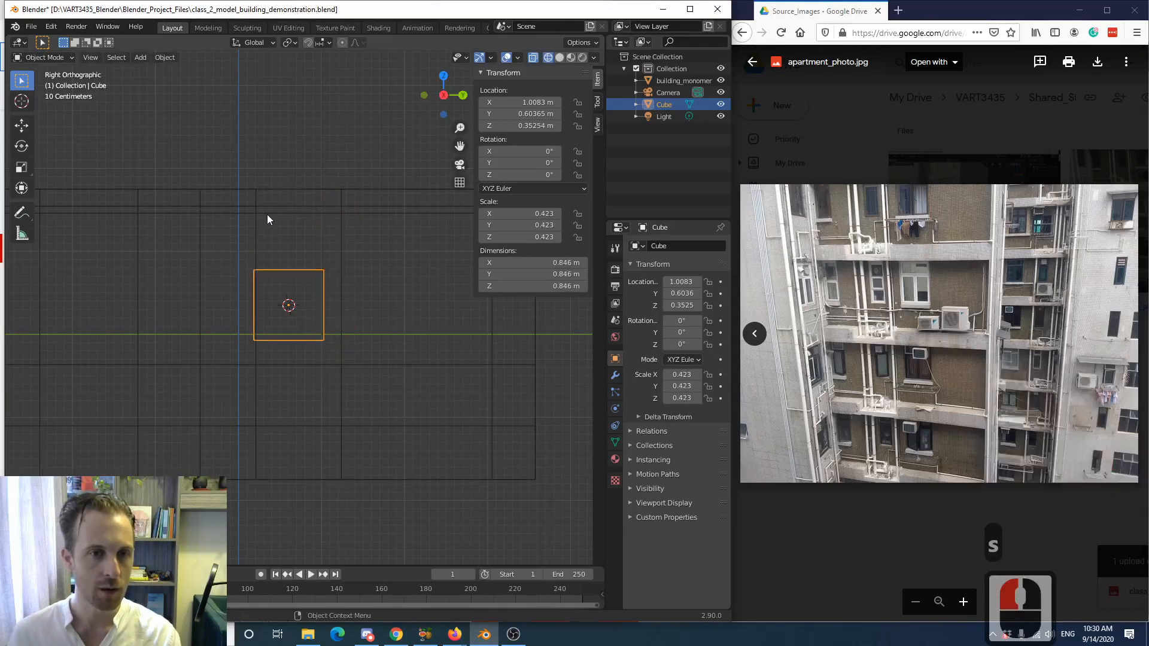
- Inspect the cube against the wall in Material Preview and Rendered shading, and return to Wireframe
key(z)
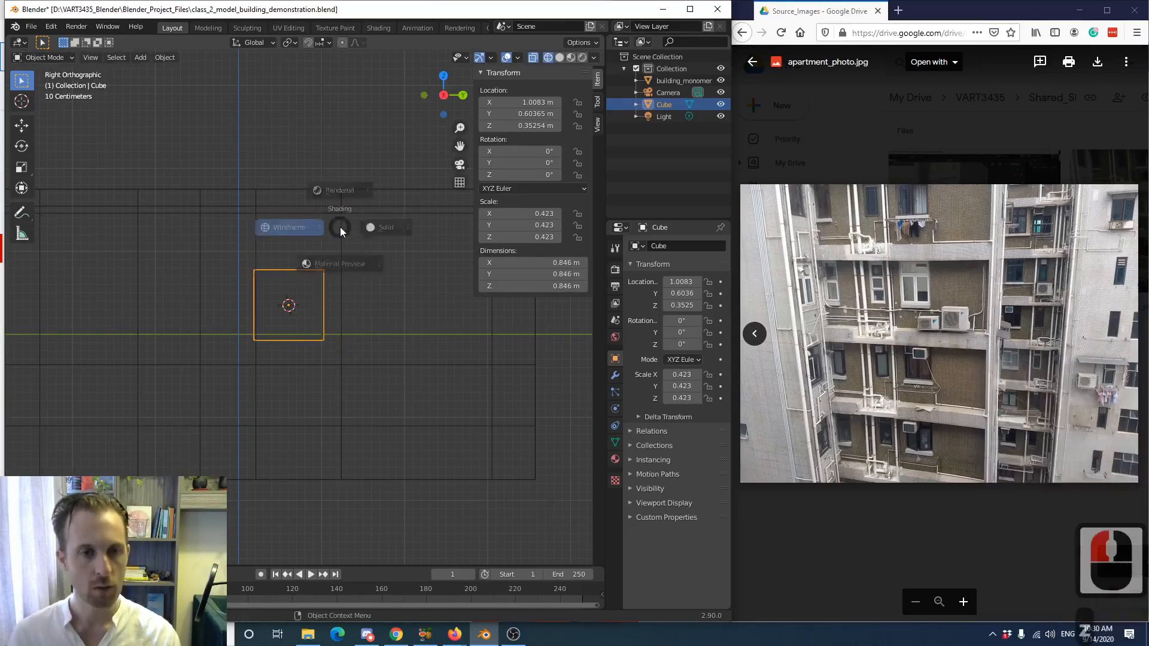
click(340, 301)
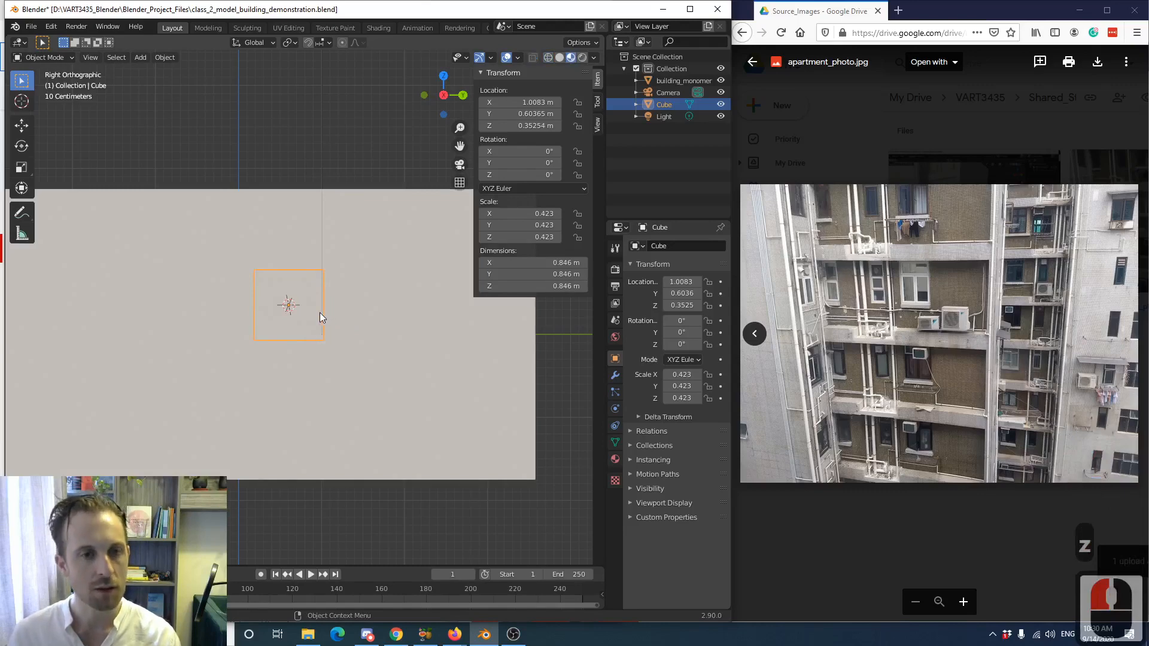
key(z)
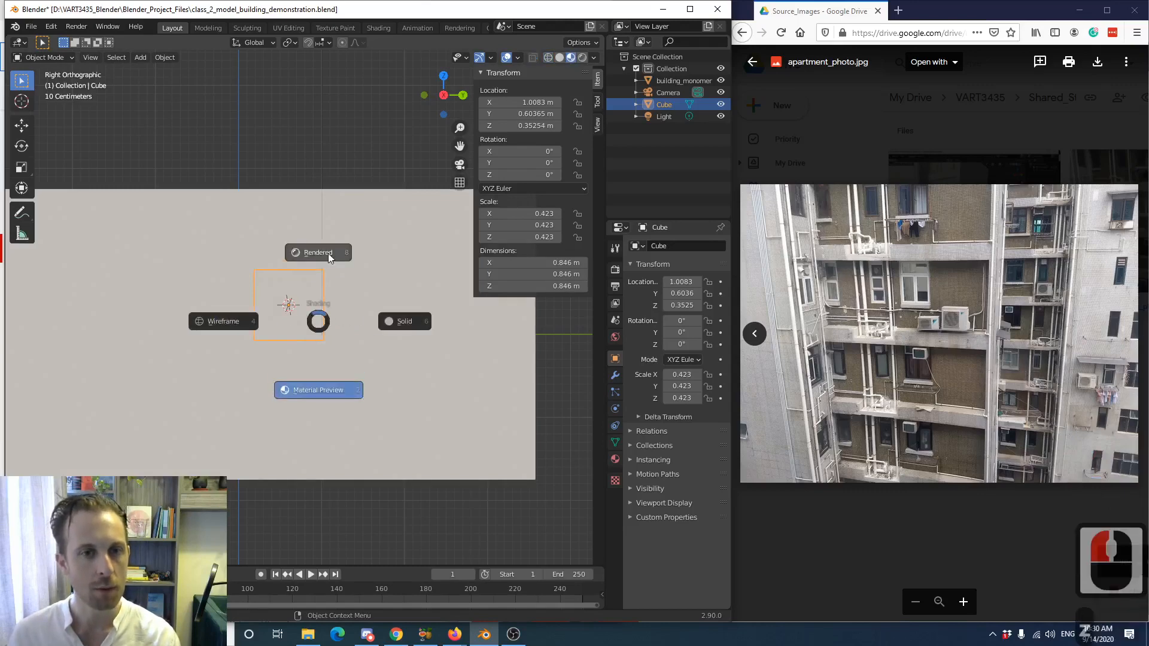
click(328, 252)
click(289, 337)
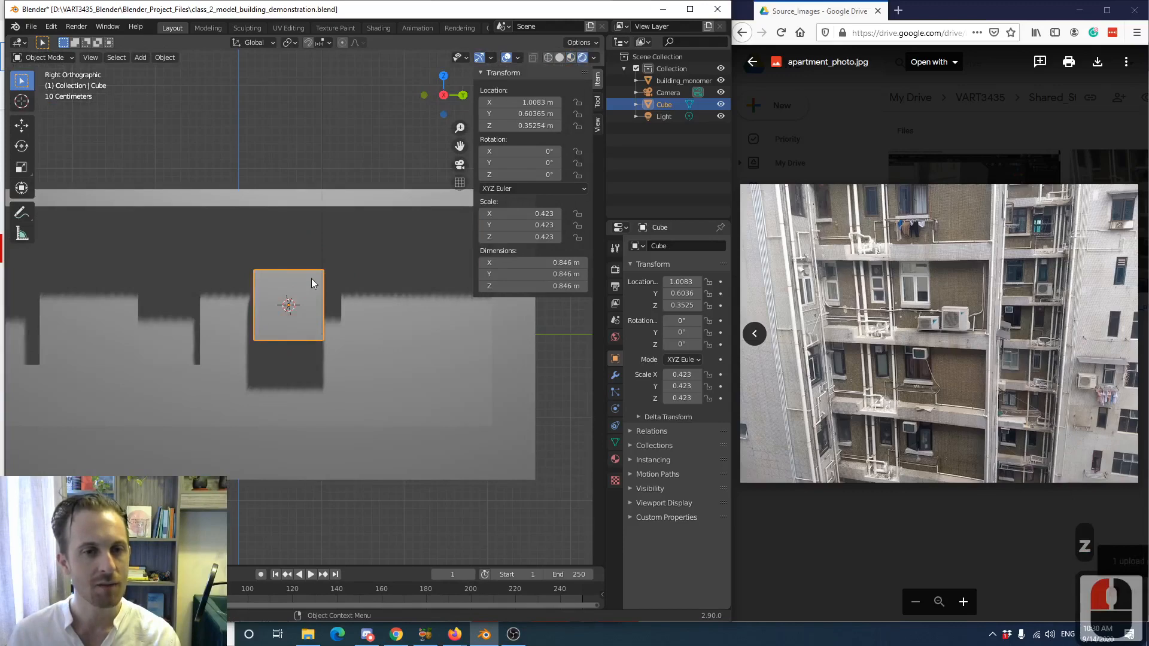
key(z)
click(238, 278)
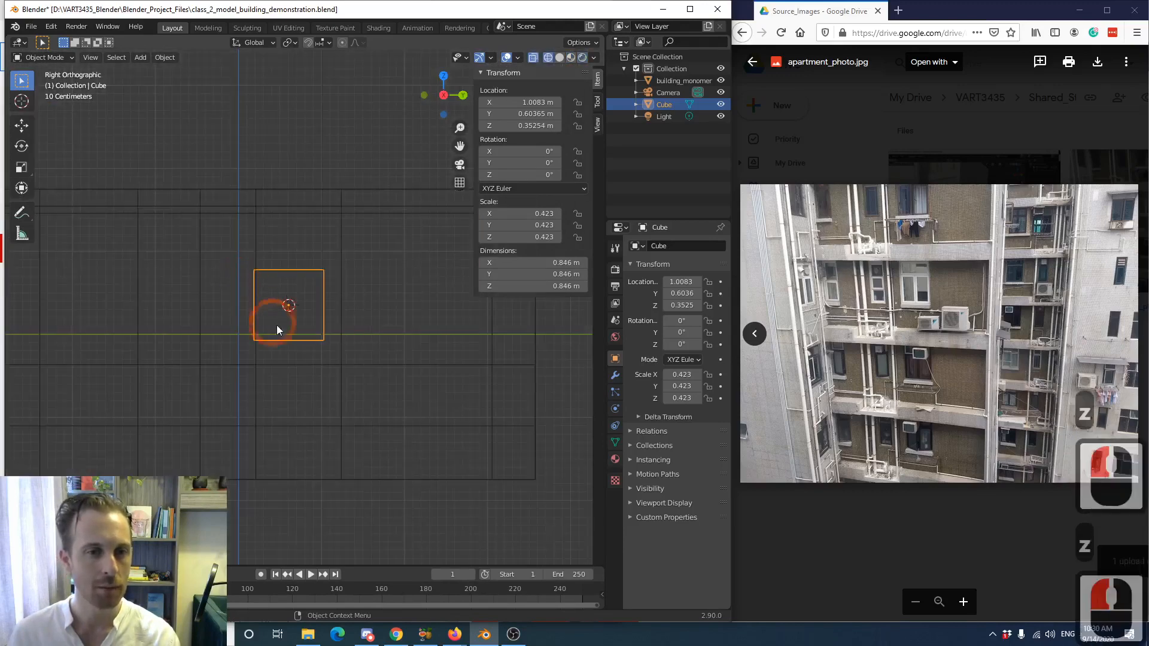
- Move the cube within the window recess outline to about Y 0.71 m and Z 0.61 m
scroll(277, 325, up, 1)
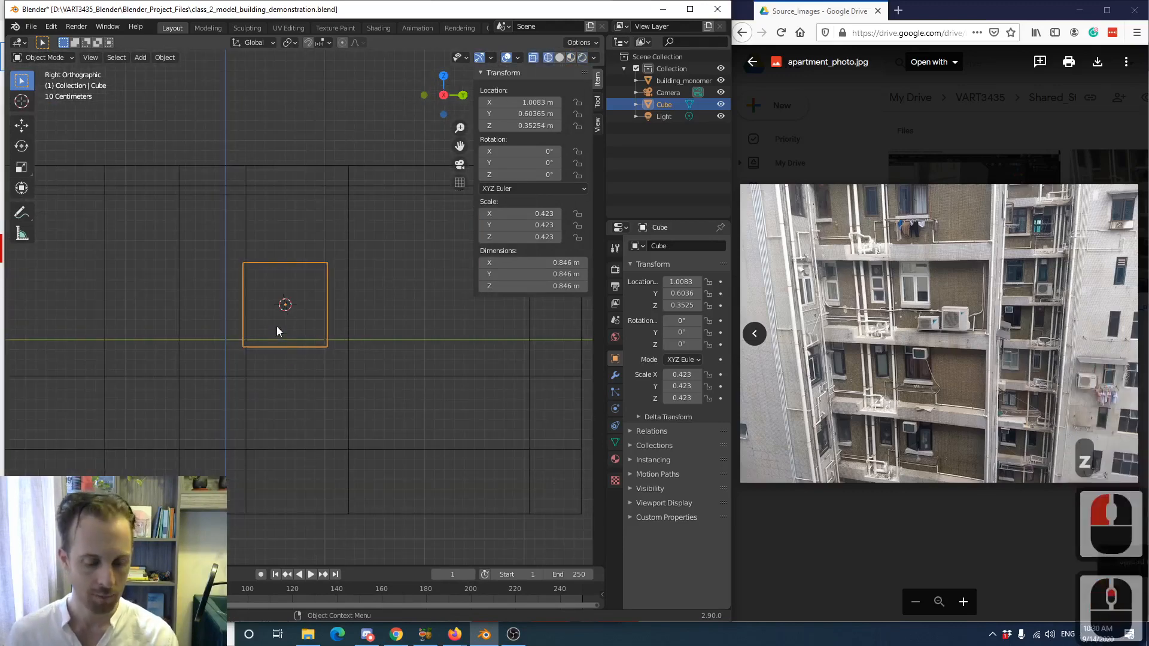
scroll(312, 315, up, 4)
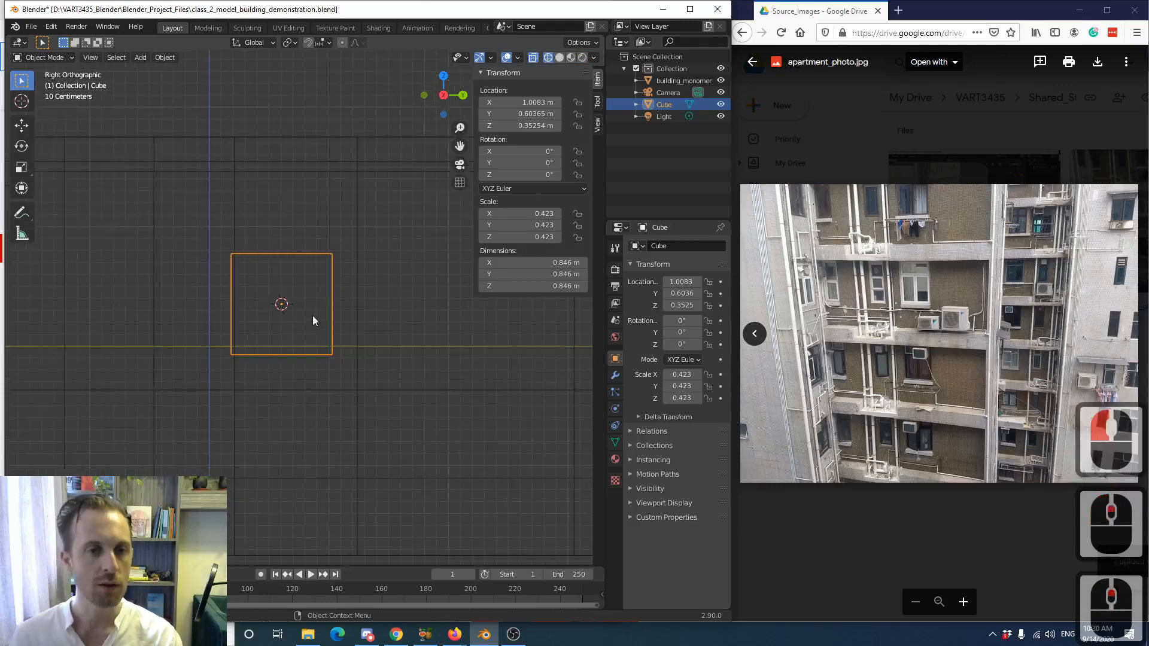
key(g)
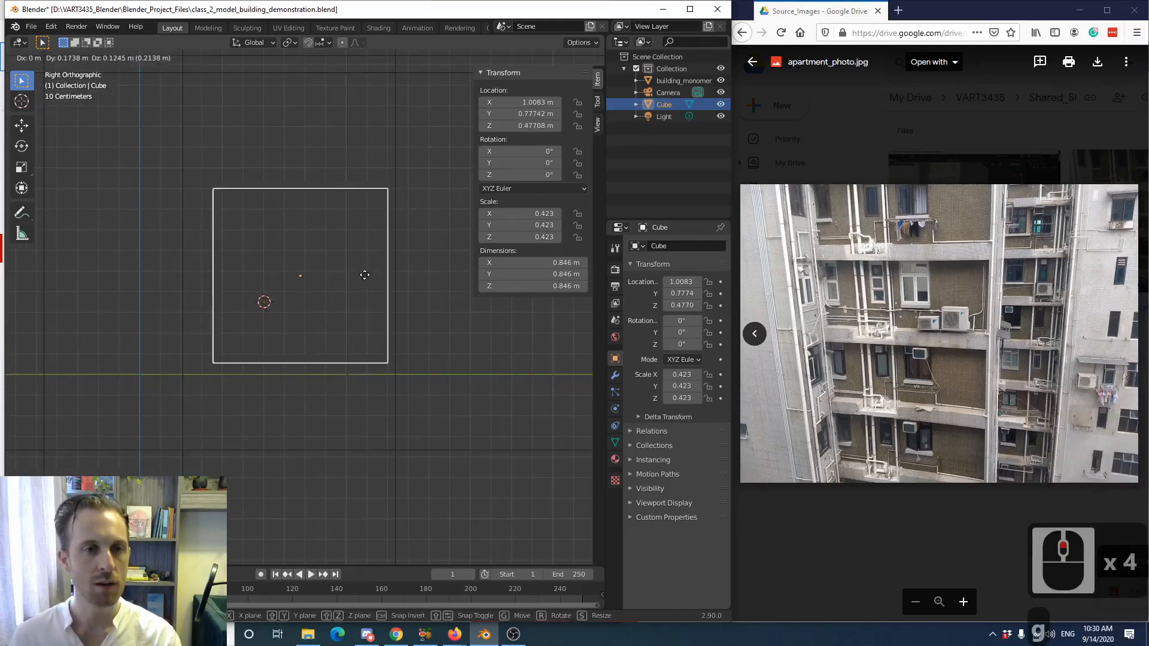
click(345, 245)
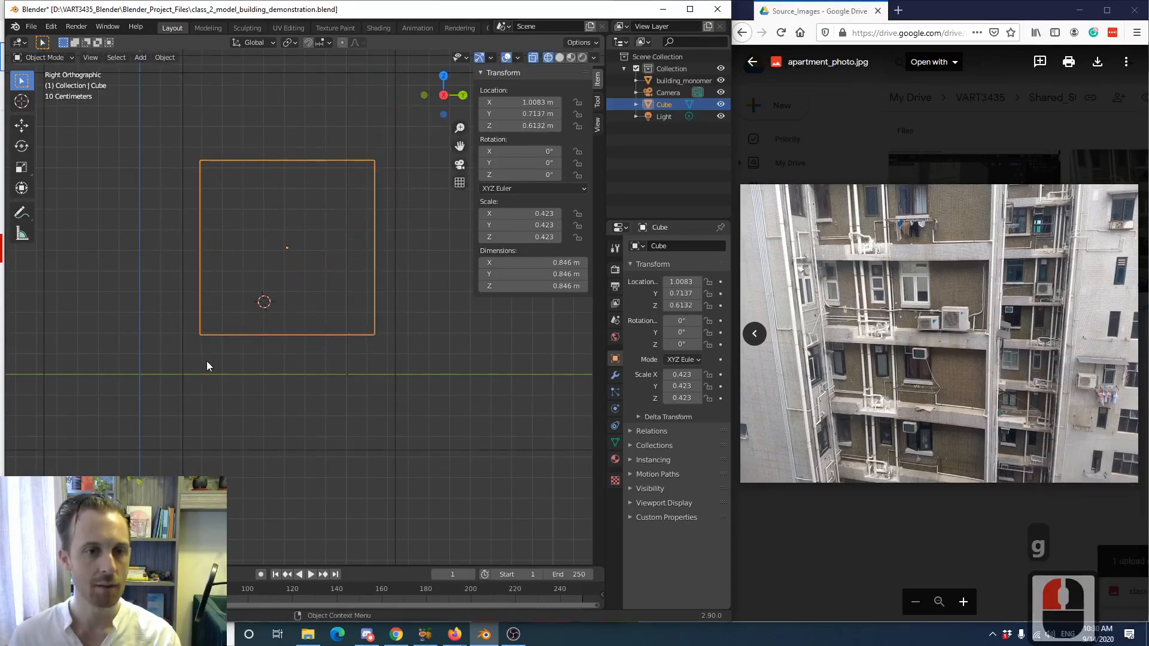
- Stretch the cube along the Y axis to about 0.99 m wide
scroll(235, 356, down, 1)
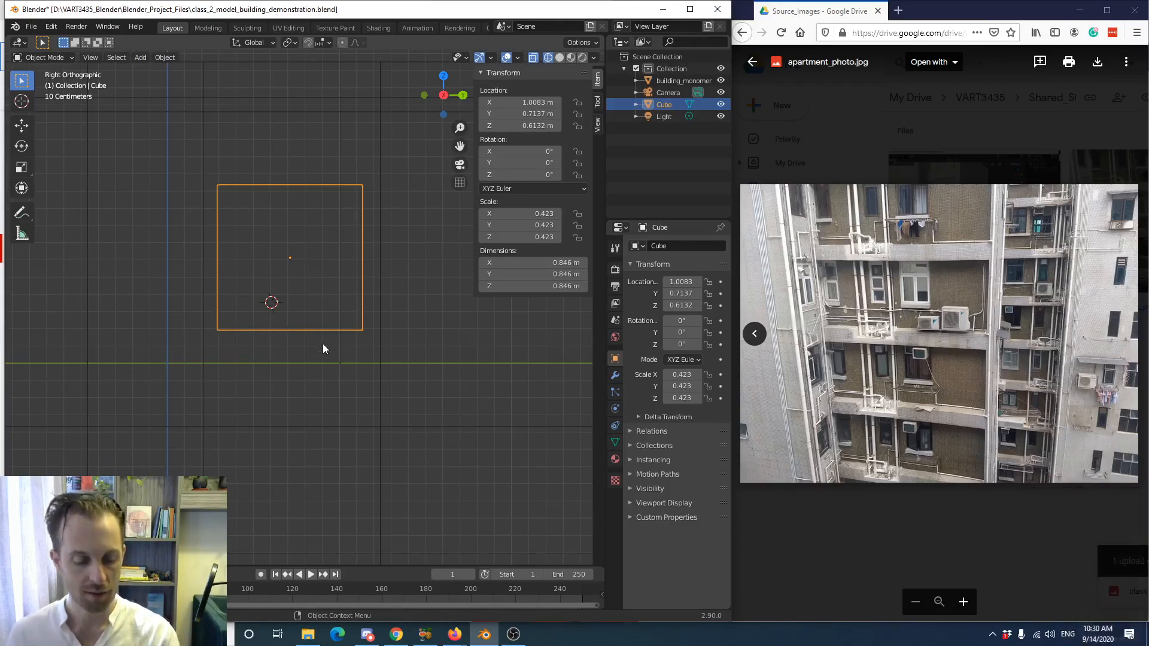
key(s)
key(y)
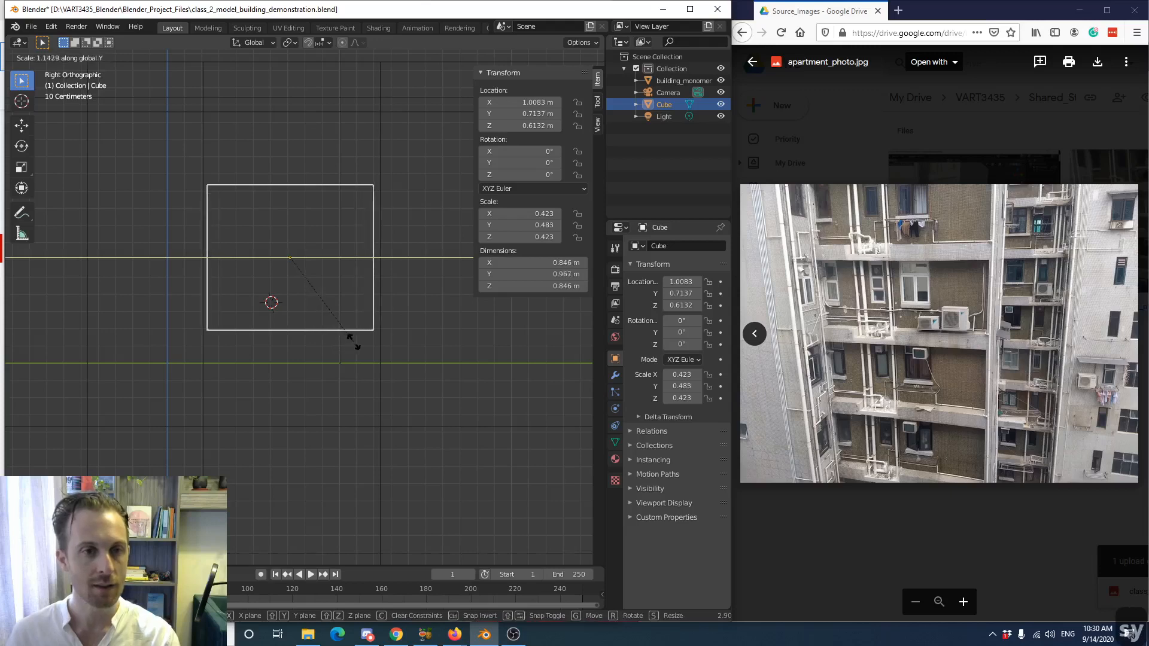
click(357, 341)
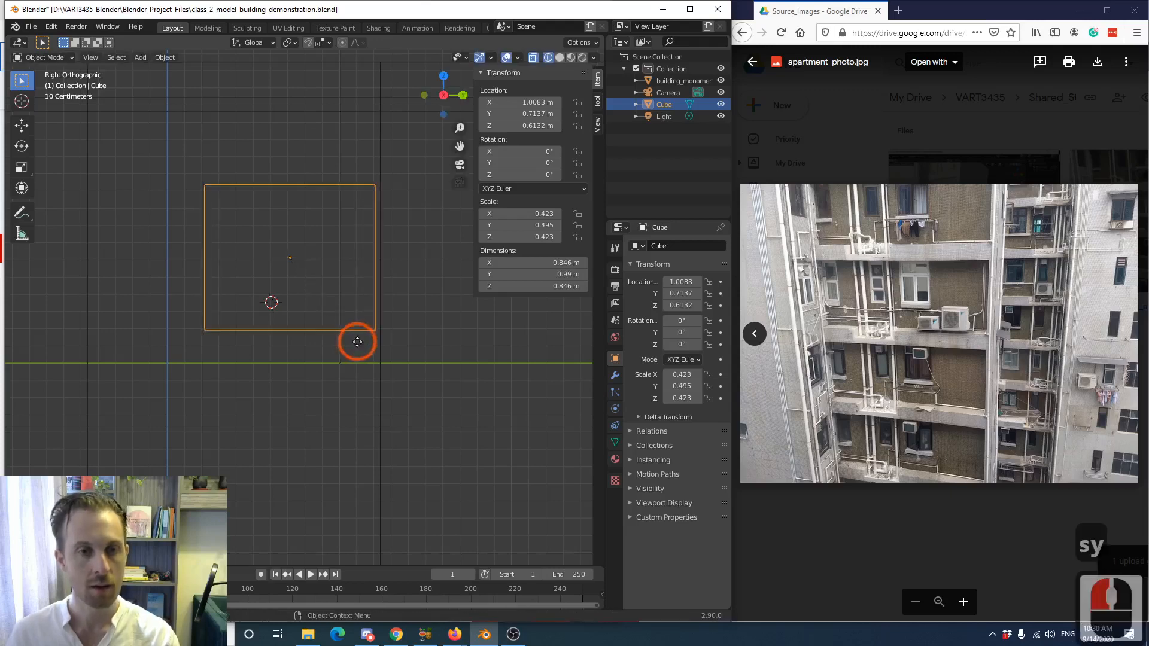
- Shift the cube along Y to about 0.724 m and widen it along Y to about 1.01 m to match the window recess
key(g)
key(y)
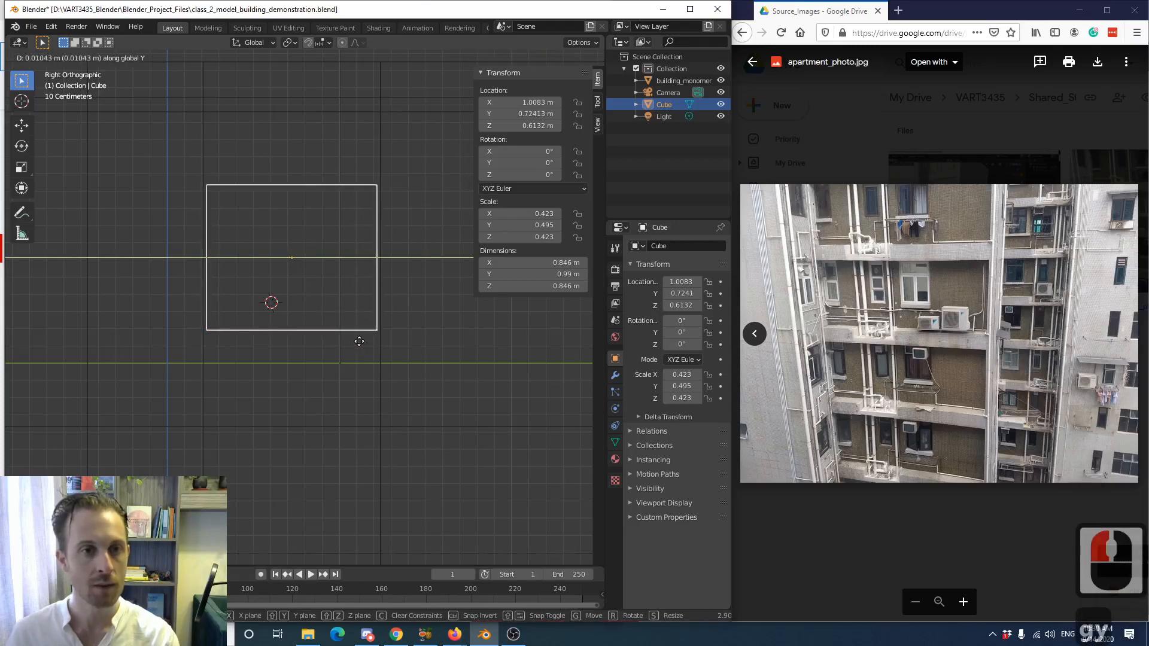
click(360, 342)
scroll(358, 342, up, 2)
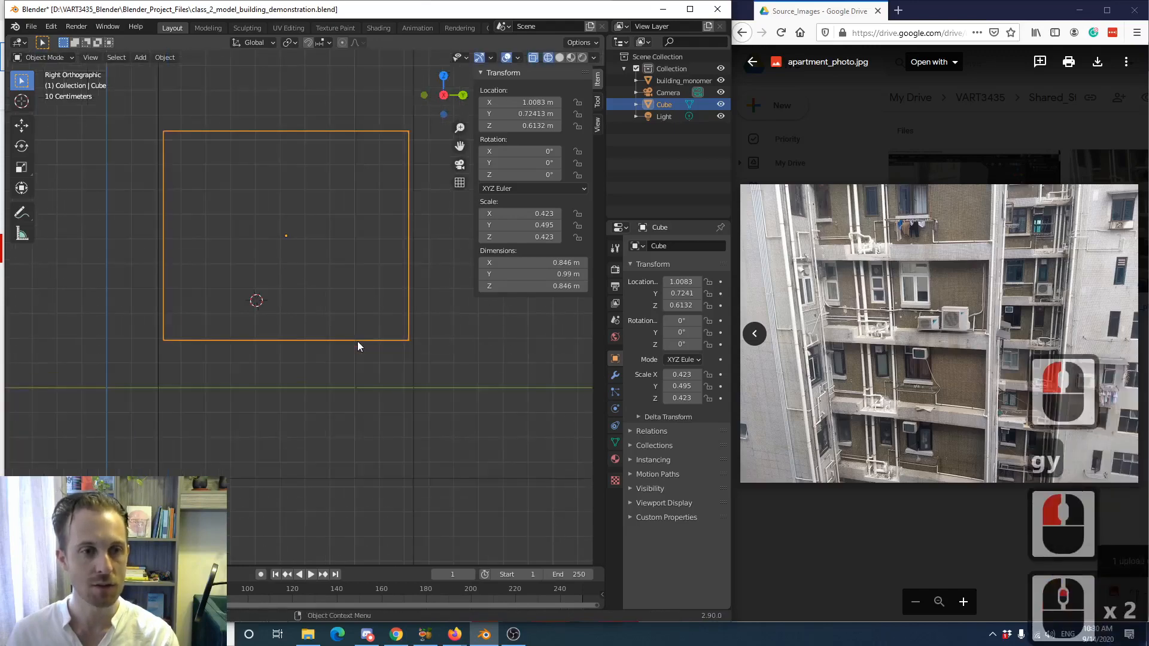
key(s)
key(y)
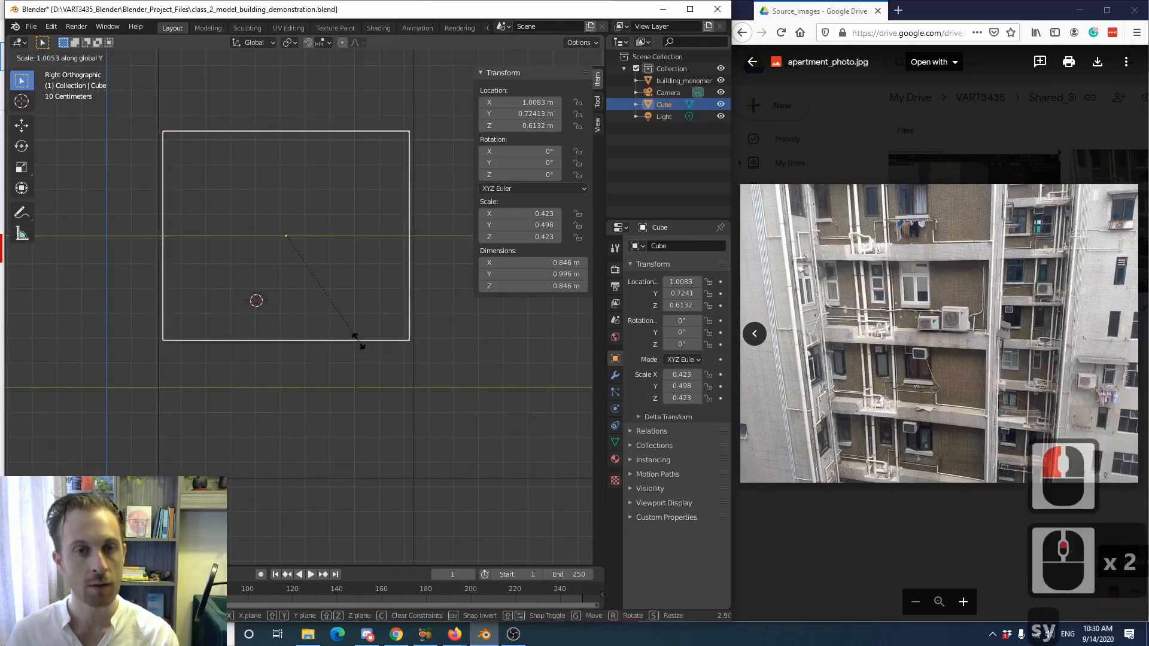
click(361, 340)
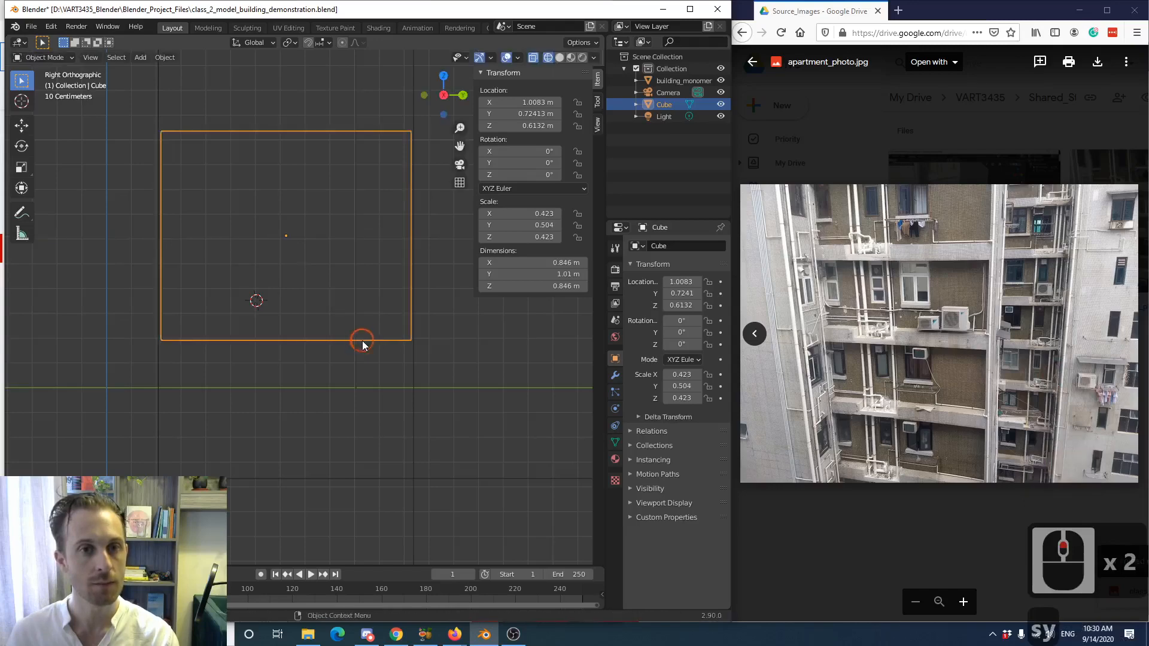
scroll(428, 329, up, 2)
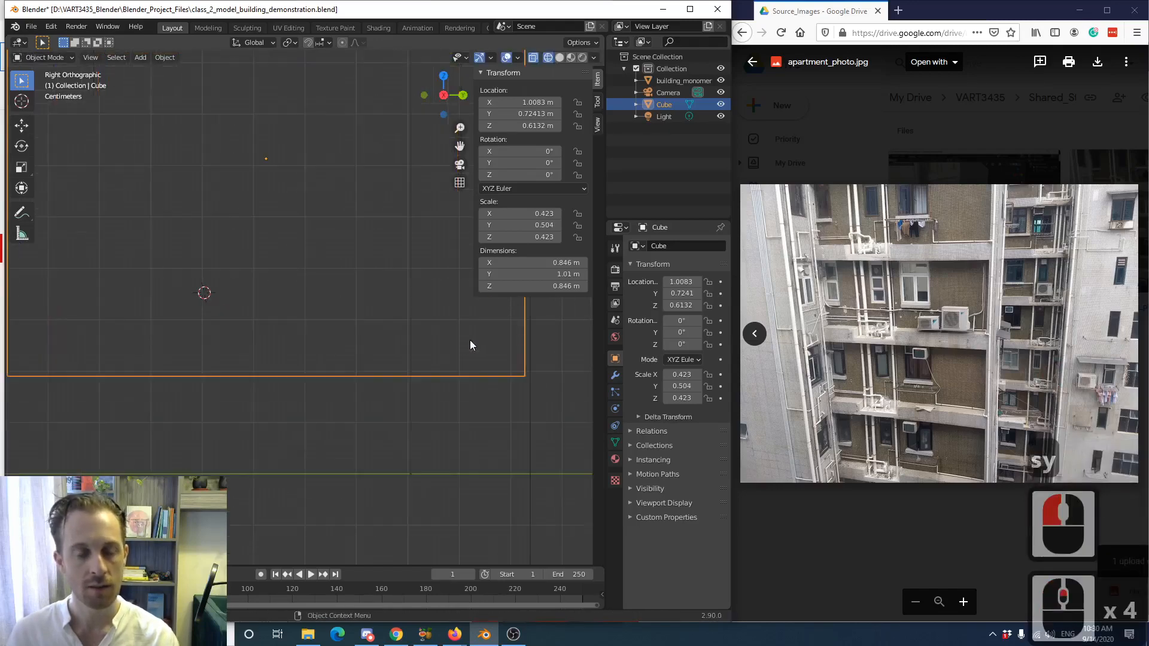
- Stretch the cube along the Z axis to about 1.77 m high in the right orthographic view
scroll(469, 344, down, 5)
scroll(456, 352, up, 3)
scroll(452, 354, down, 2)
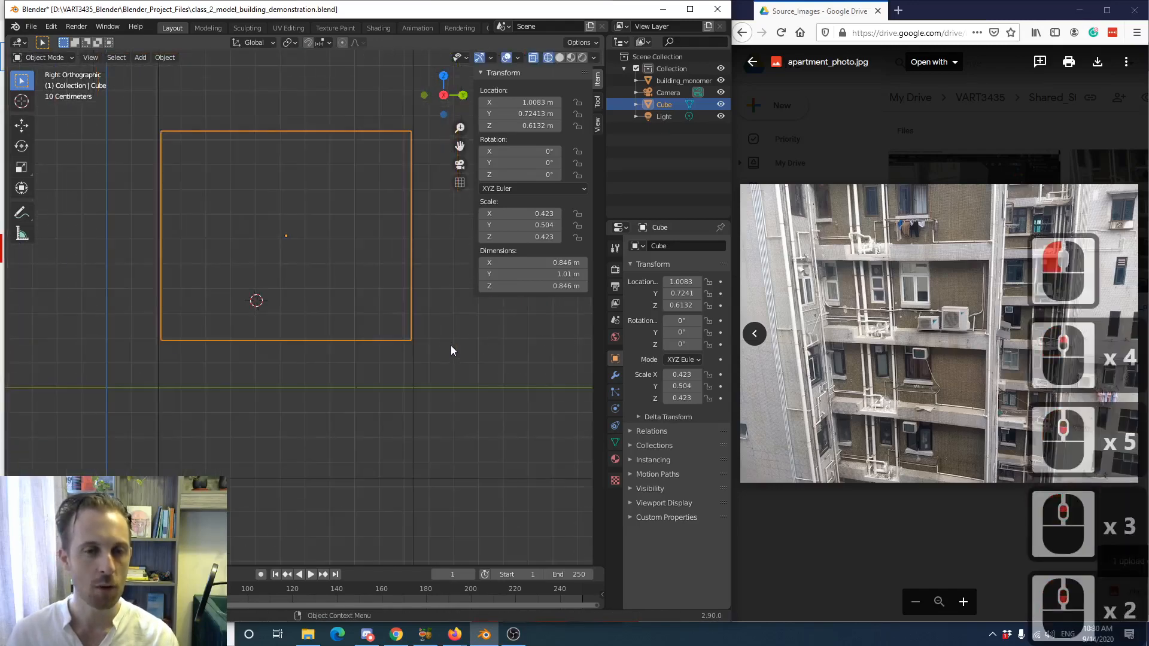
middle_drag(444, 332, 386, 362)
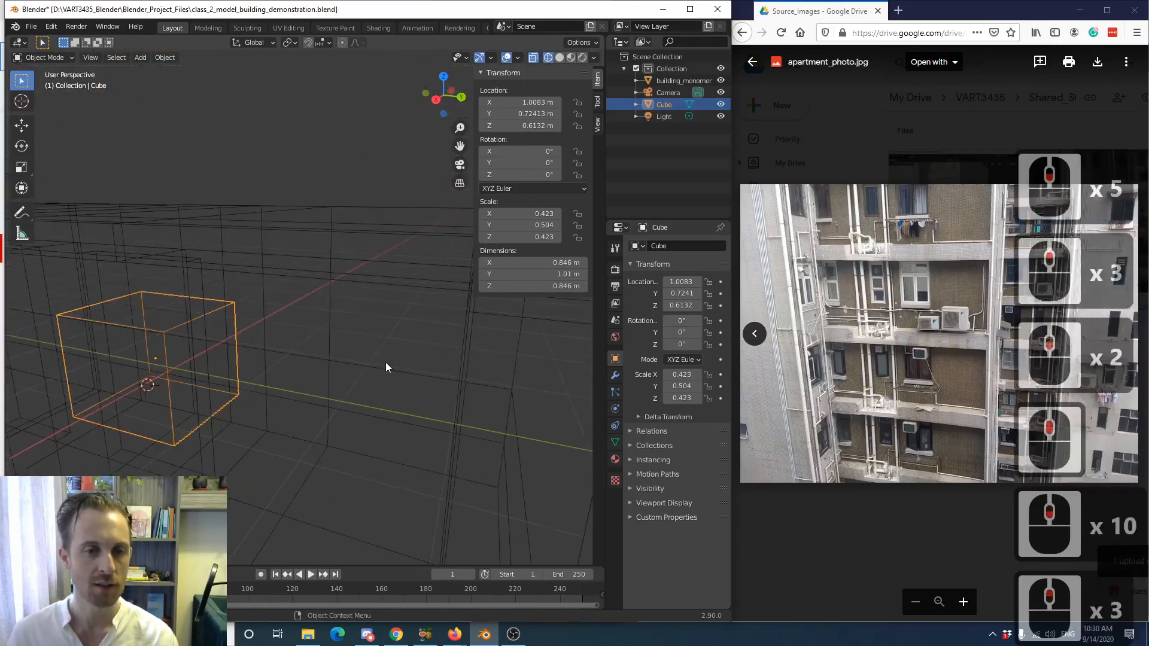
click(436, 98)
scroll(329, 357, up, 6)
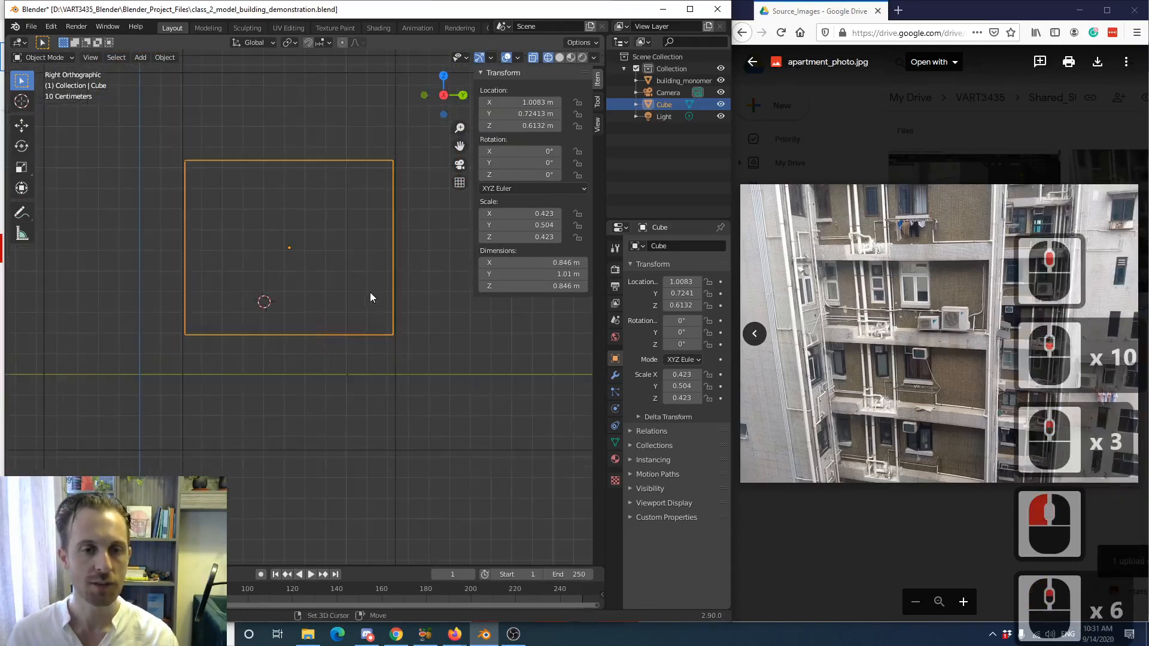
shift+middle_drag(370, 294, 390, 337)
scroll(383, 347, down, 2)
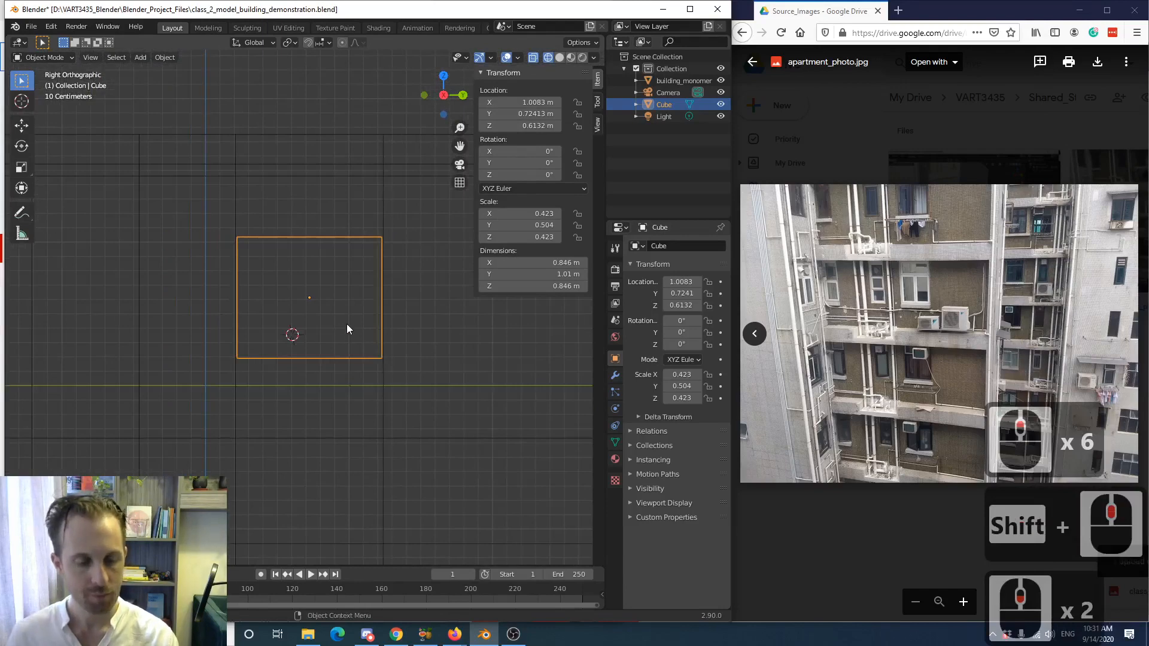
key(s)
key(z)
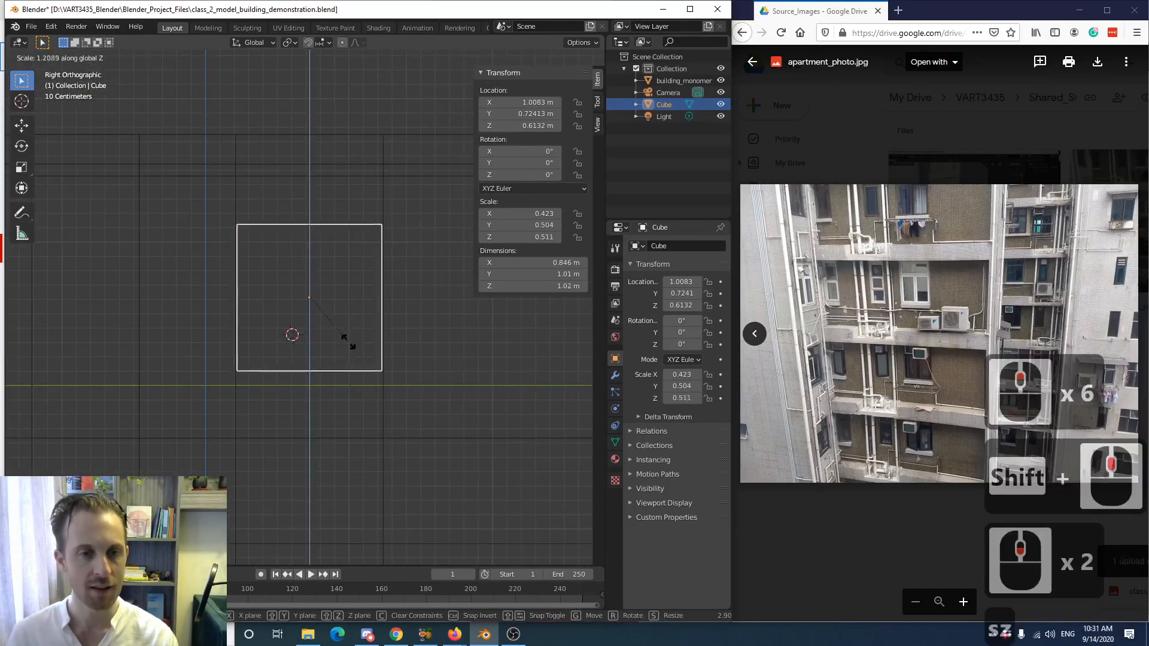
click(347, 394)
- Lower the cube along Z to about 0.542 m and stretch it along Z to about 1.81 m to match the recess height
key(g)
key(z)
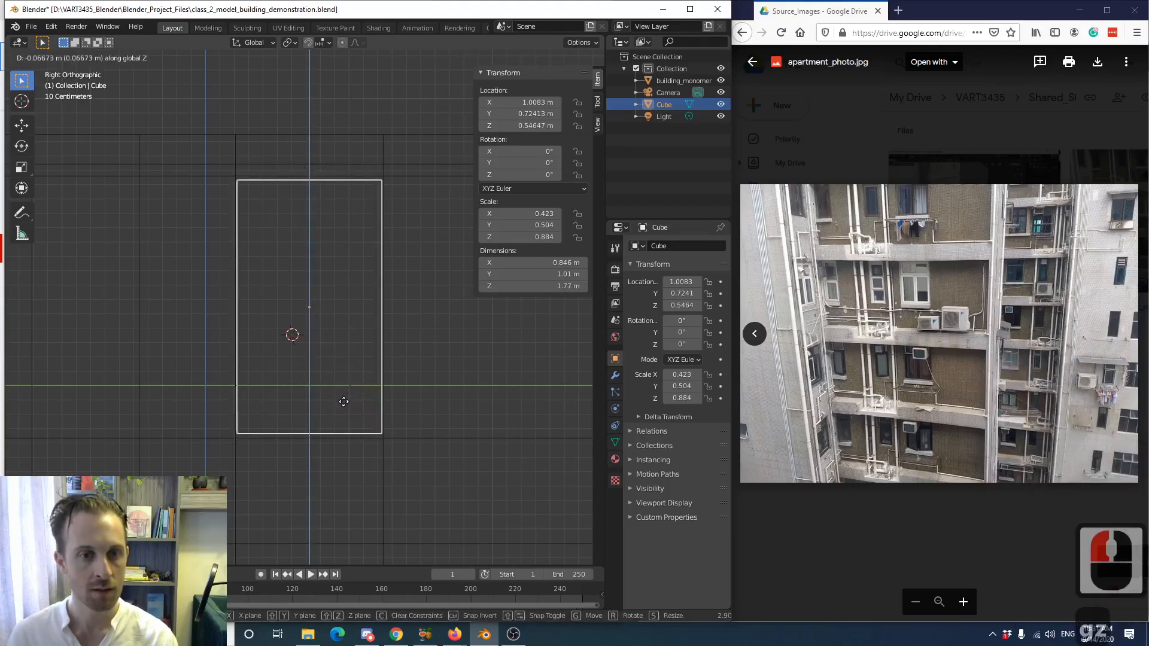
click(343, 404)
key(s)
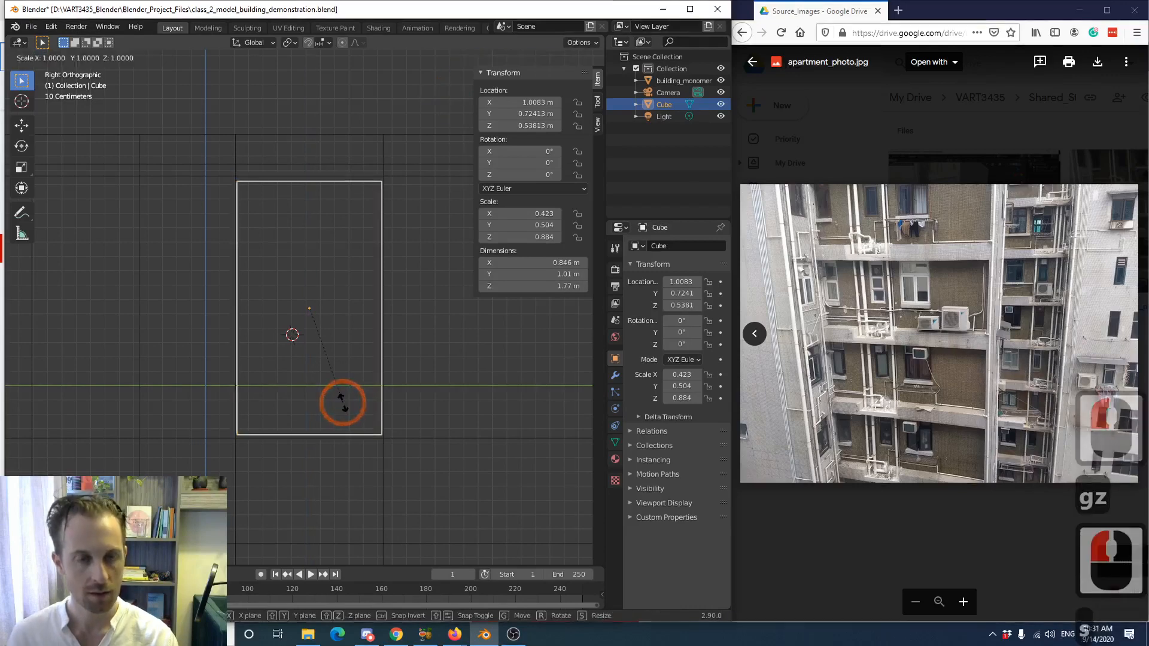
key(z)
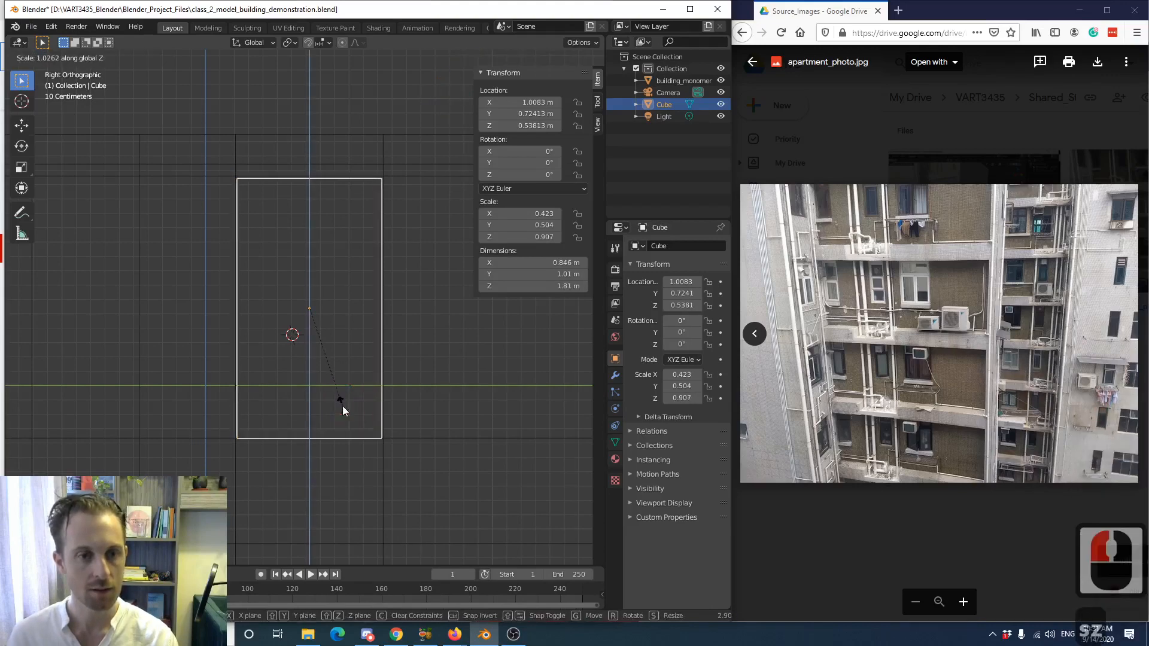
click(342, 407)
key(g)
key(z)
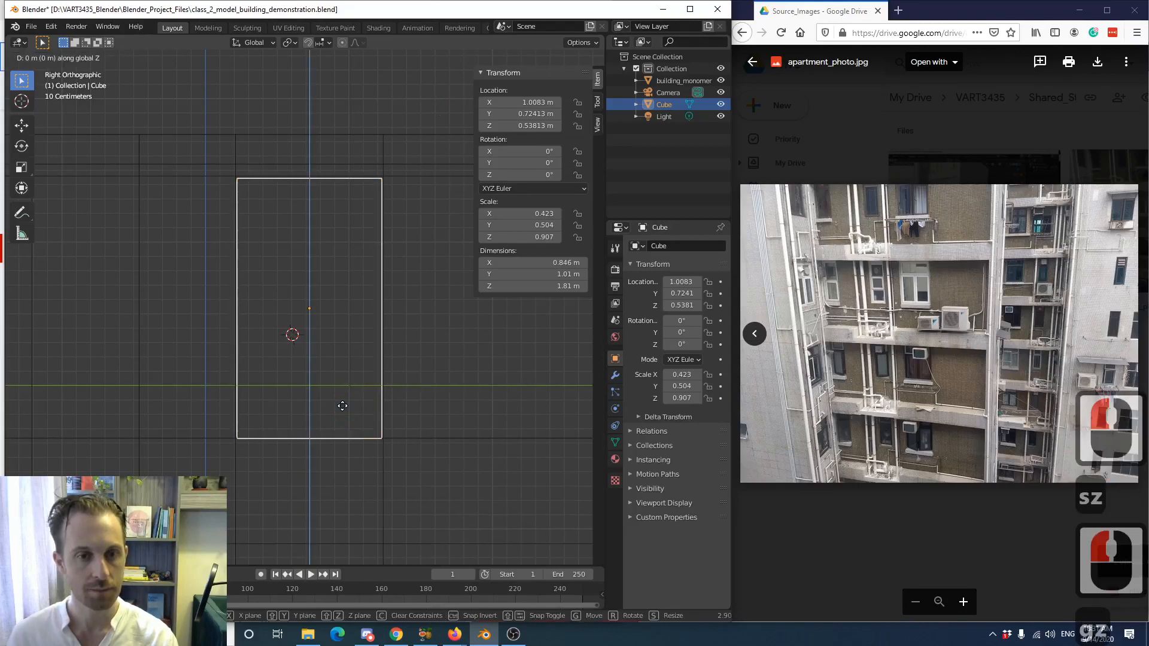
click(342, 406)
- Check the cube's upper and lower edges against the recess outline and raise it along Z to about 0.544 m
scroll(379, 243, up, 3)
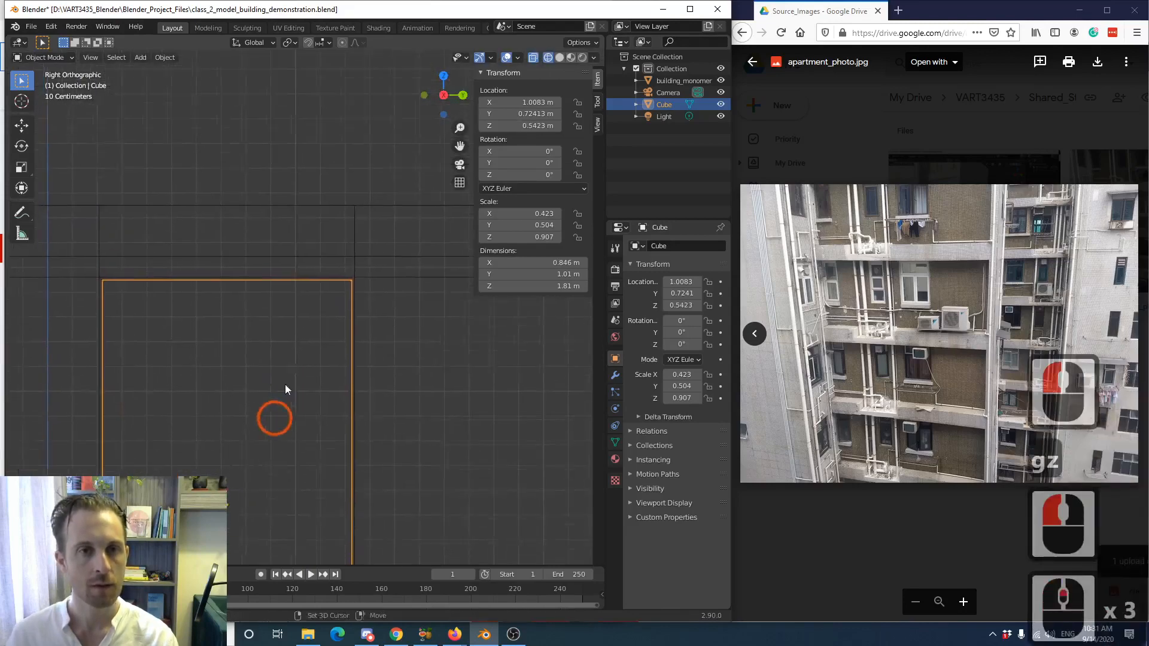
shift+middle_drag(285, 389, 314, 287)
scroll(314, 288, up, 4)
scroll(314, 288, down, 6)
shift+middle_drag(282, 390, 300, 290)
scroll(300, 290, up, 4)
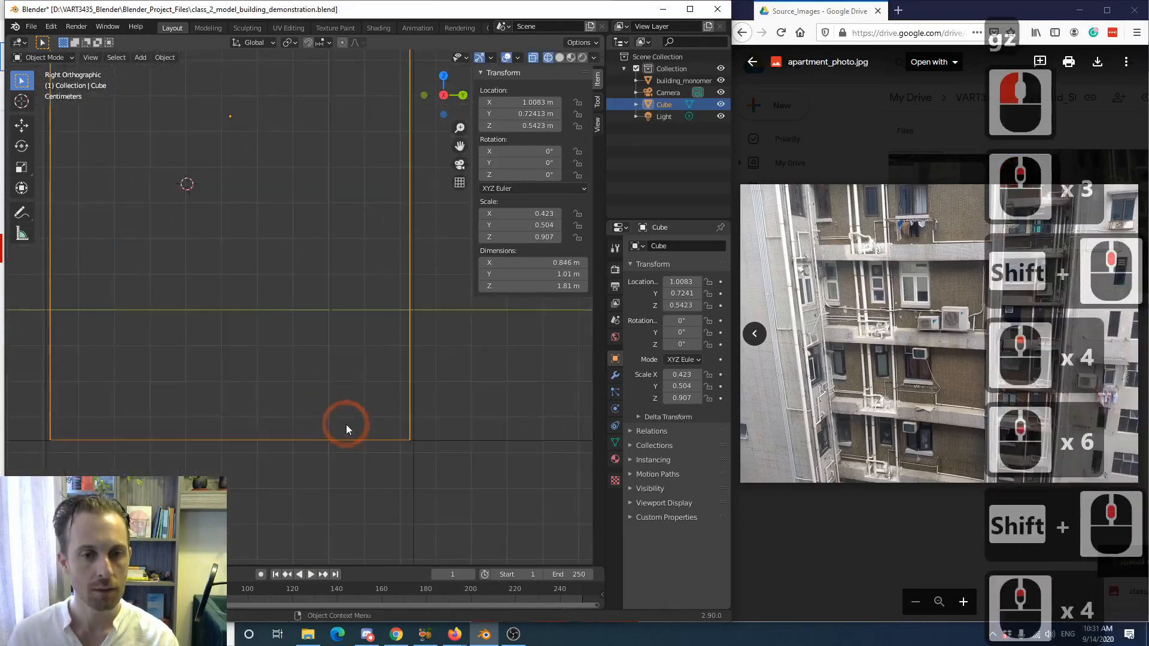
shift+middle_drag(345, 425, 329, 343)
scroll(328, 342, up, 5)
shift+middle_drag(382, 383, 339, 353)
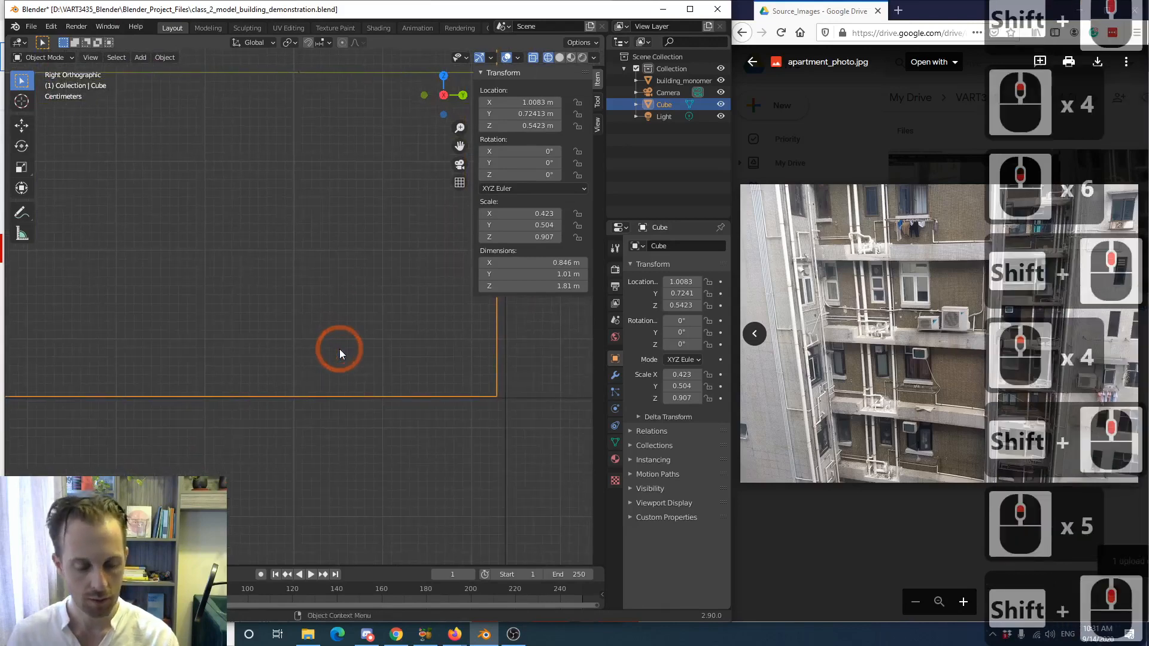
key(g)
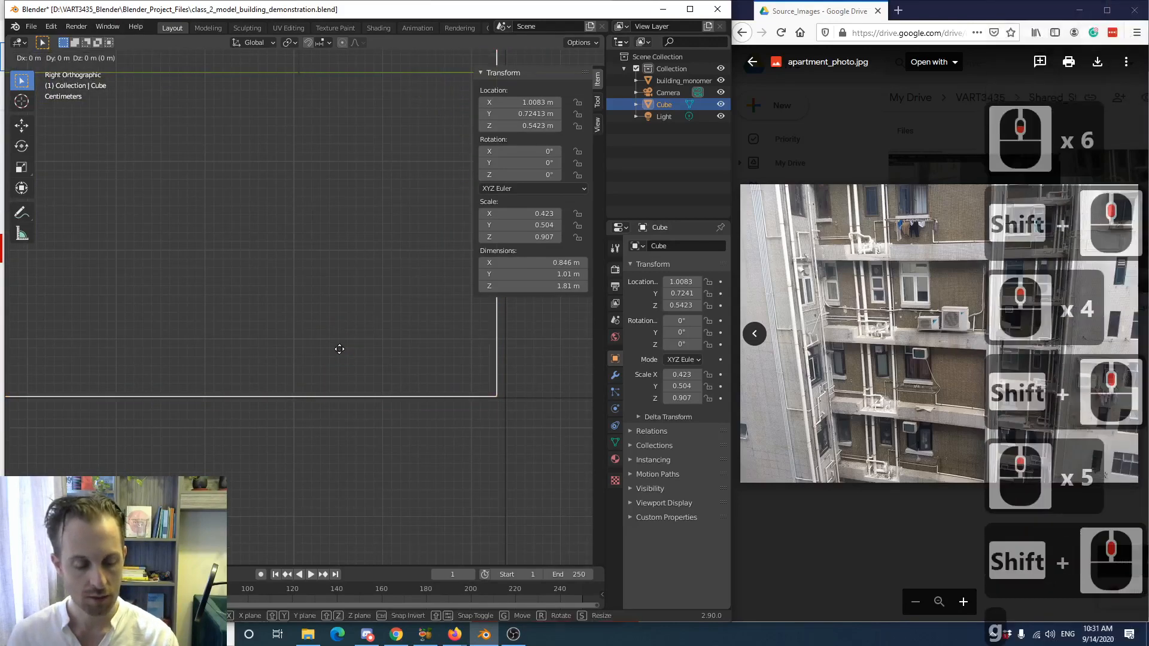
key(z)
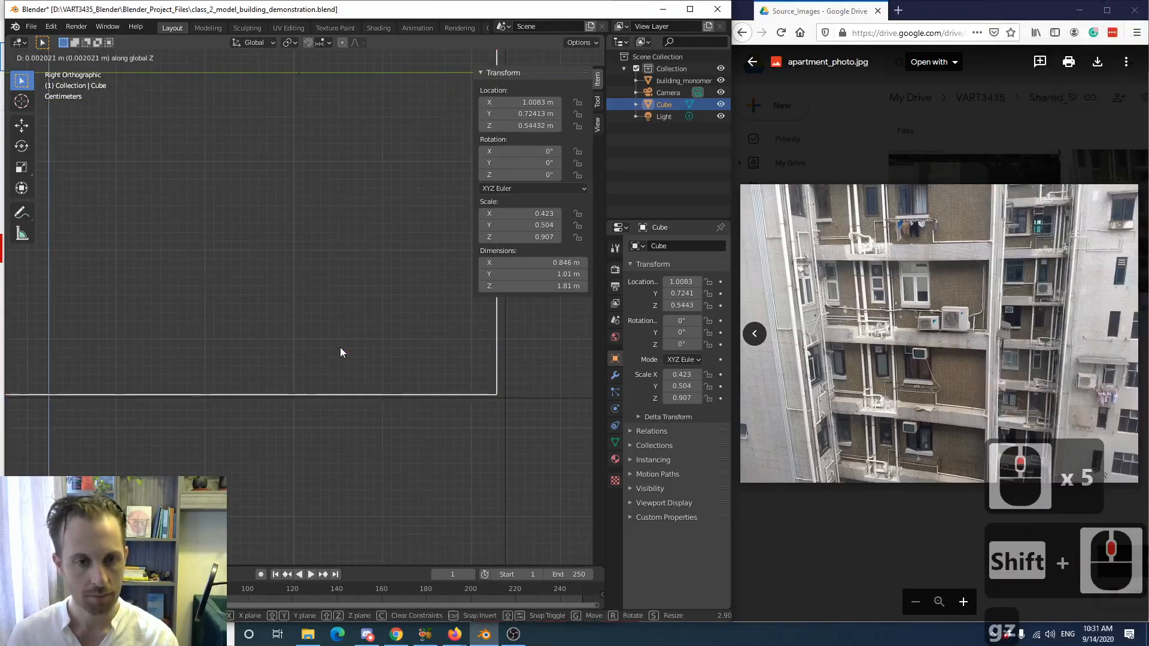
click(340, 343)
- Inspect the cube in the wall in Solid shading from a perspective view
scroll(340, 332, down, 10)
mouse_move(315, 345)
shift+middle_down()
mouse_move(334, 335)
mouse_move(322, 336)
shift+middle_up()
scroll(312, 343, up, 5)
key(z)
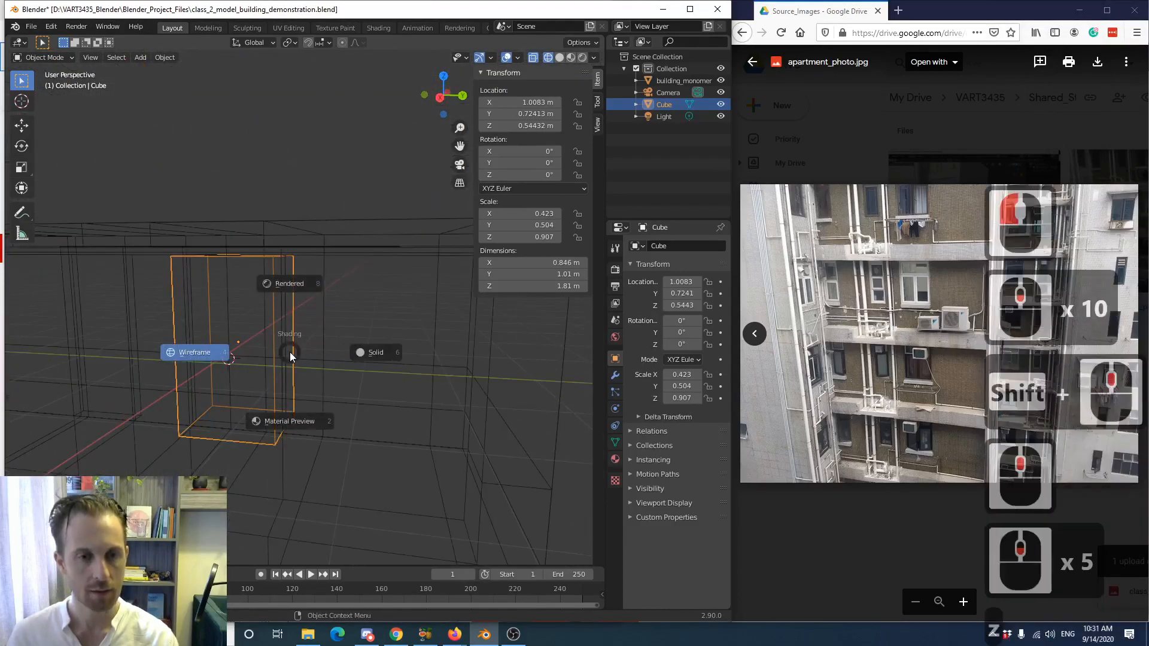
click(364, 351)
middle_drag(364, 351, 419, 368)
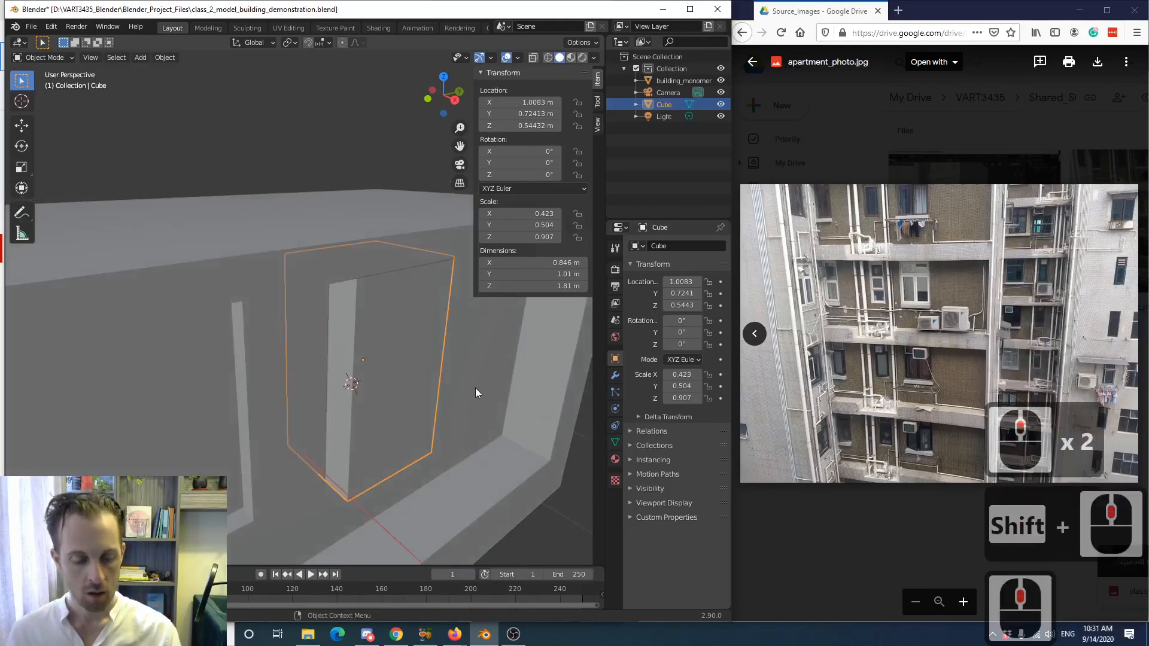
key(s)
key(x)
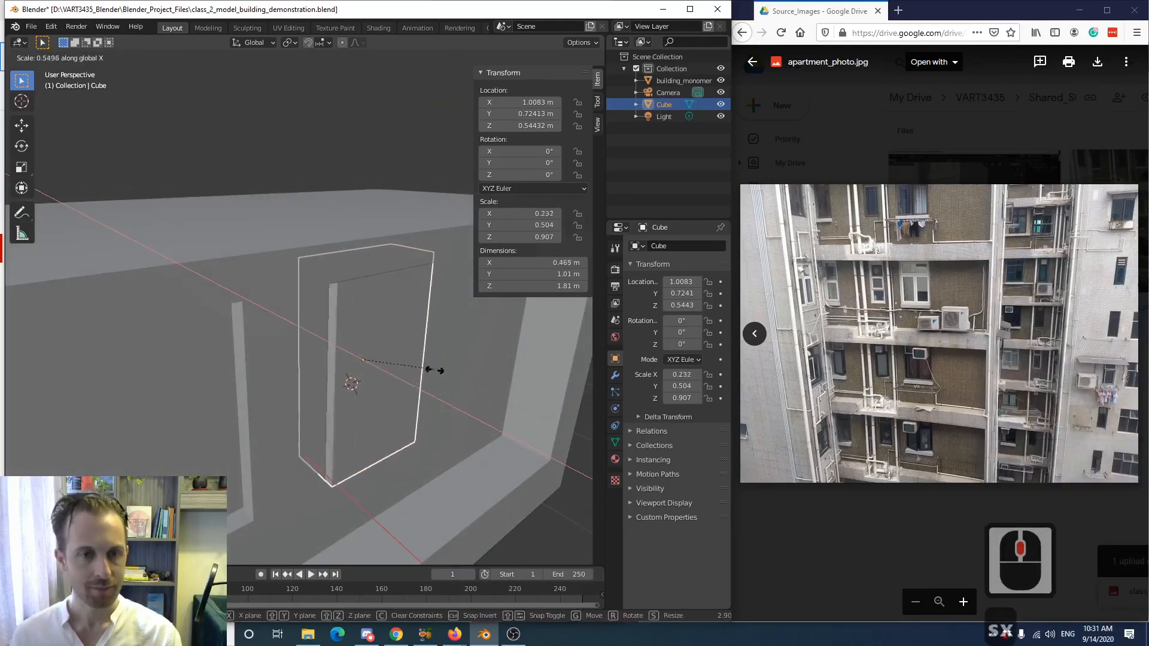
click(465, 403)
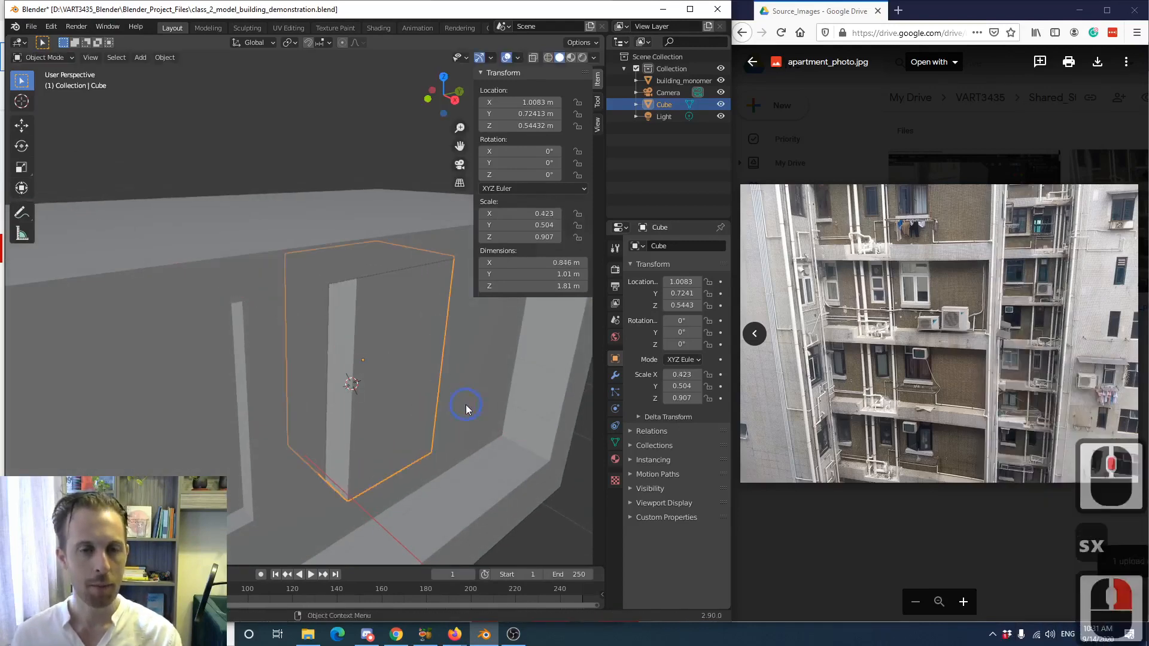
- Show the cube from the top in Wireframe shading to reveal the wall's inner and outer edges
scroll(464, 403, down, 2)
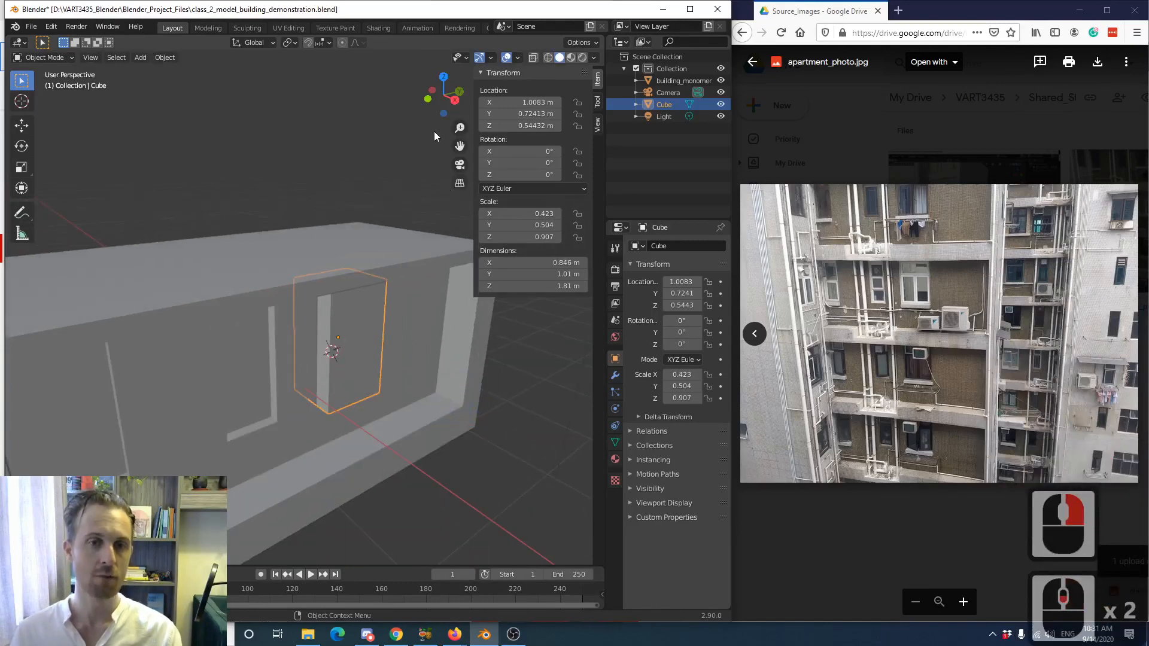
click(443, 77)
scroll(419, 347, up, 1)
shift+middle_drag(448, 370, 336, 317)
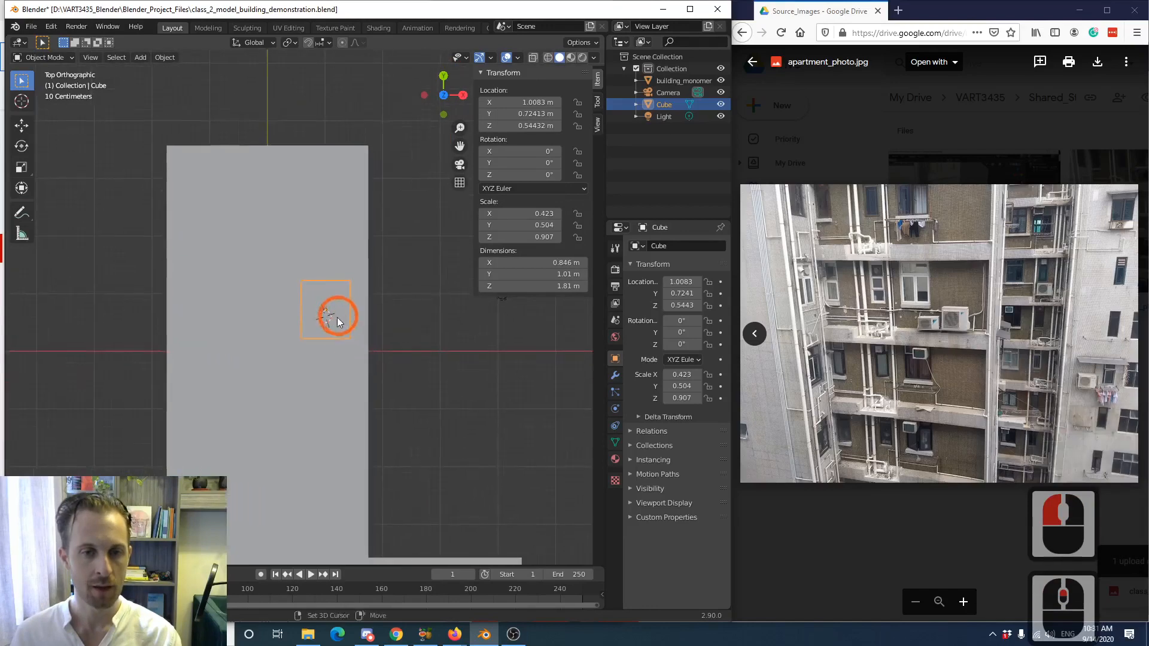
key(z)
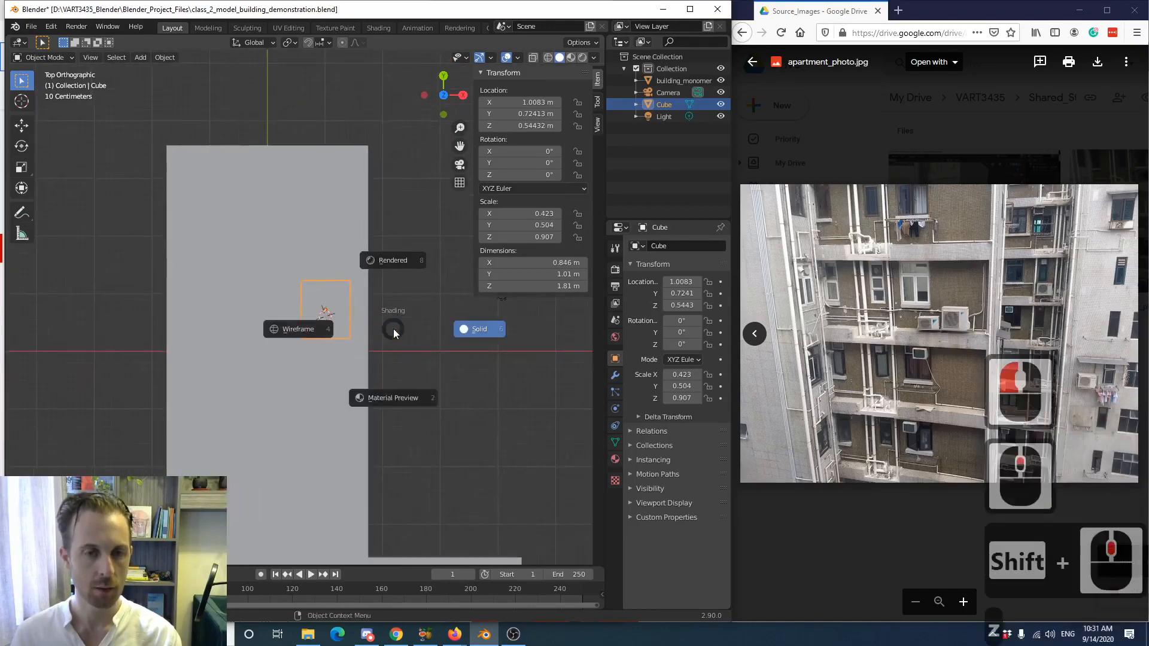
click(322, 340)
scroll(353, 342, up, 5)
shift+middle_drag(376, 342, 311, 339)
scroll(403, 329, up, 3)
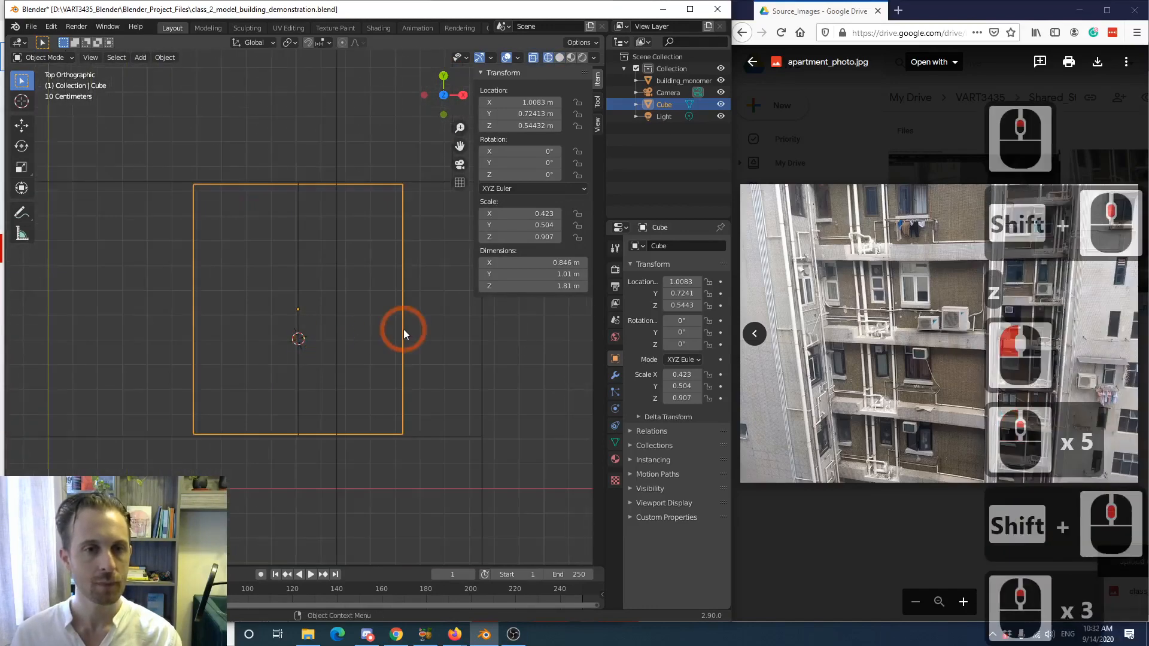
- Flatten the cube along X to about 0.164 m thick and shift it along X to about 1.095 m
scroll(312, 286, down, 5)
scroll(321, 276, down, 1)
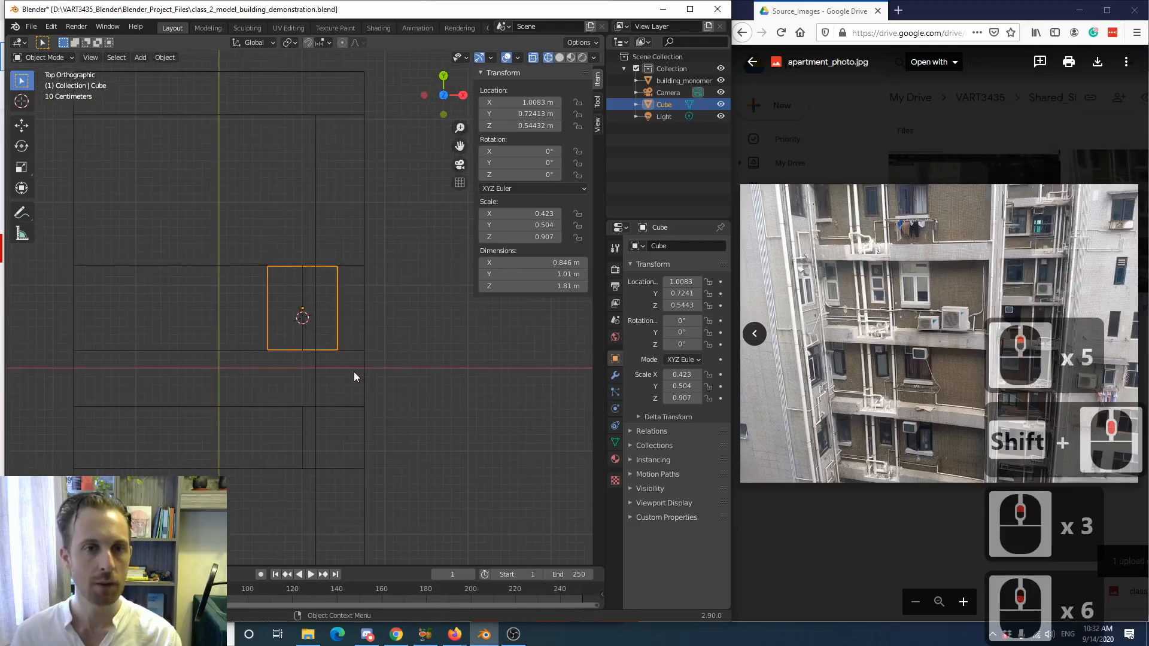
scroll(324, 347, up, 1)
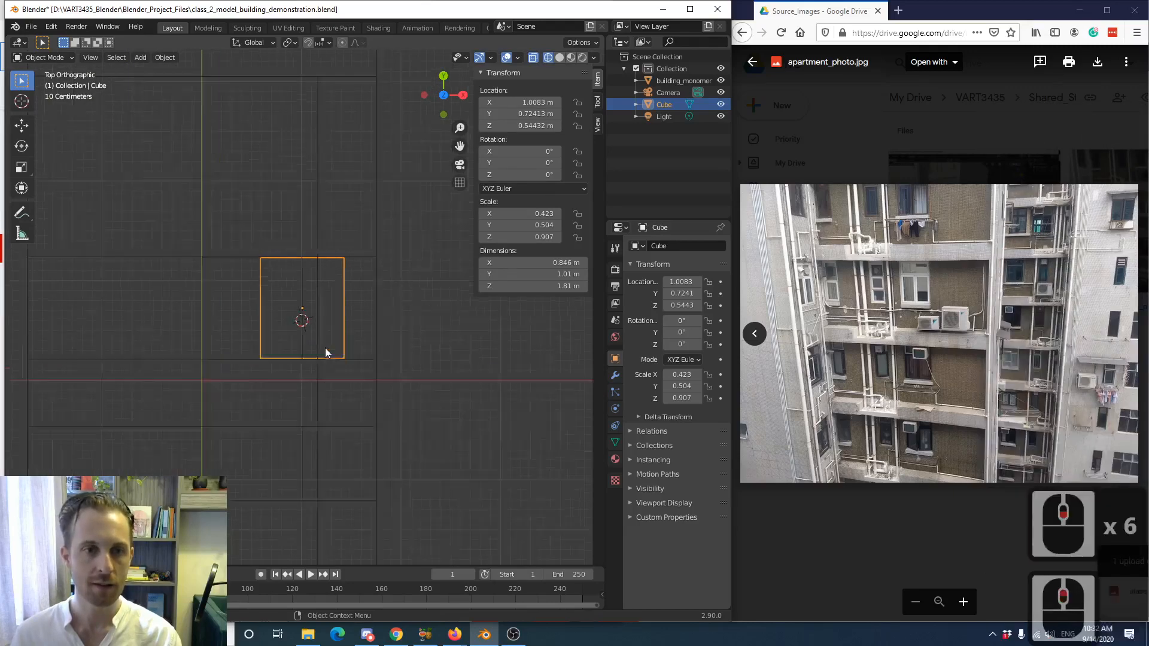
scroll(311, 307, up, 5)
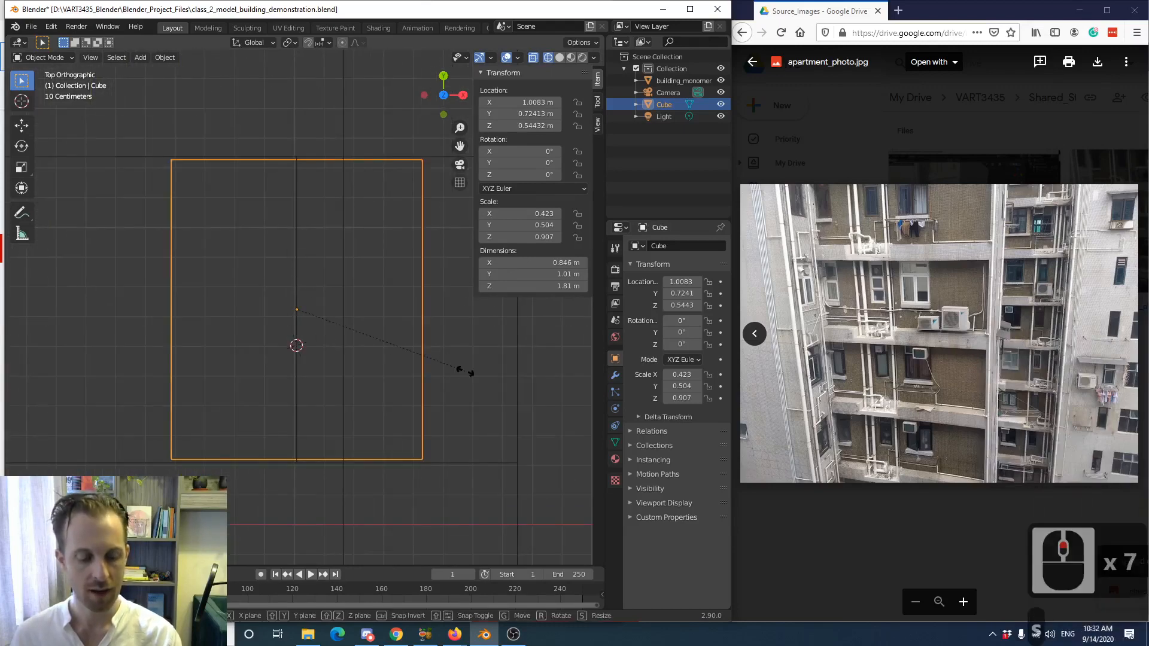
key(s)
key(x)
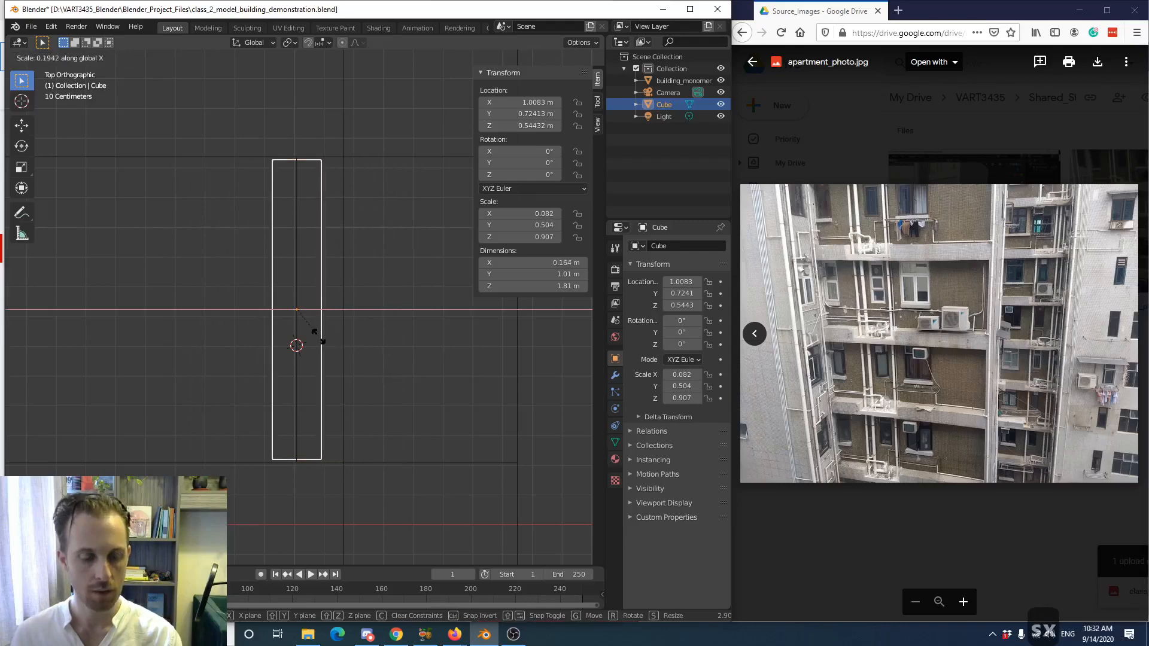
click(319, 336)
drag(319, 336, 344, 336)
key(x)
click(344, 336)
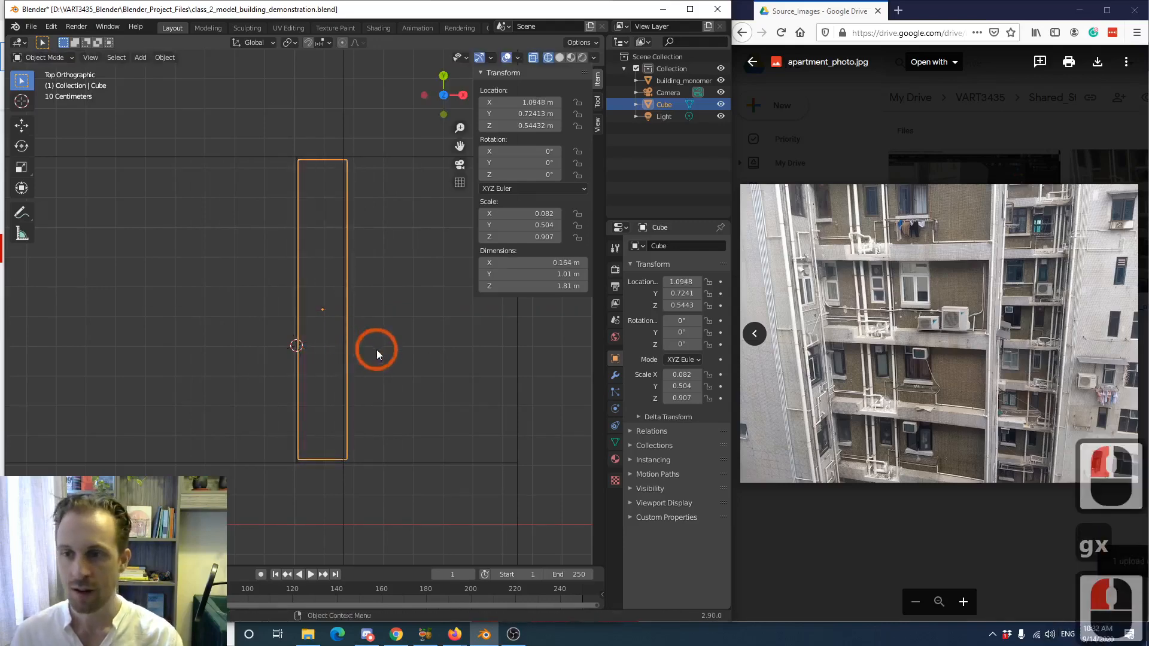
- Thin the cube along X to about 0.131 m and move it along X to about 1.086 m within the wall thickness
scroll(419, 359, up, 3)
key(s)
key(x)
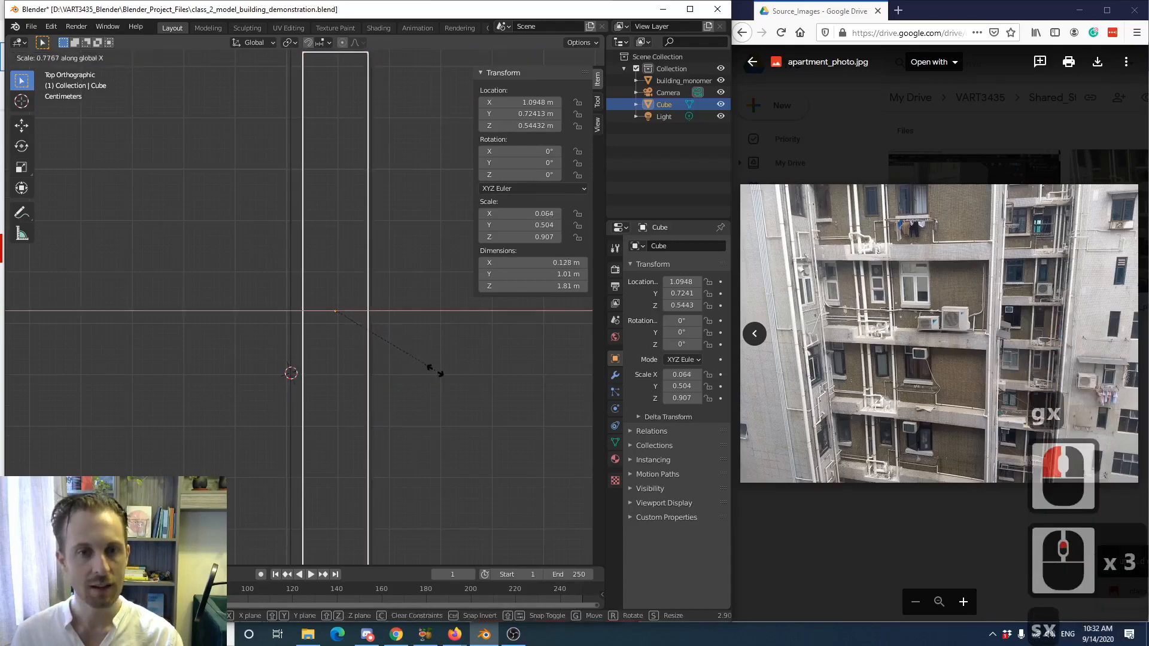
click(440, 372)
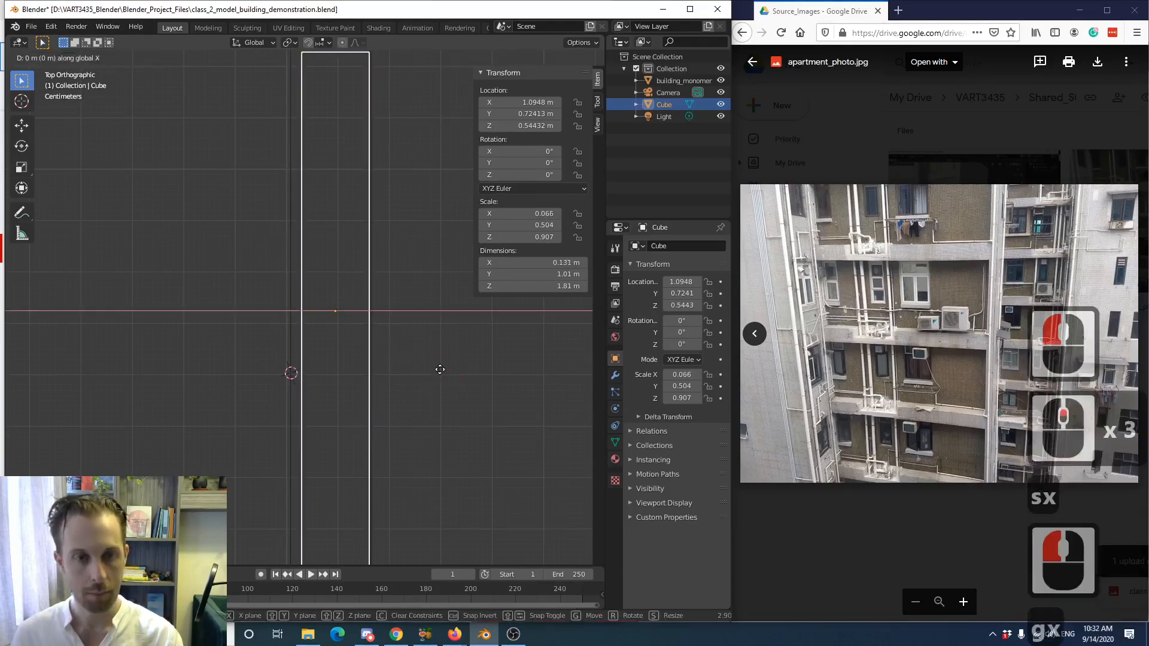
key(g)
key(x)
click(435, 371)
- Switch to Solid shading and view the flattened cube in the window recess in perspective
scroll(435, 371, down, 6)
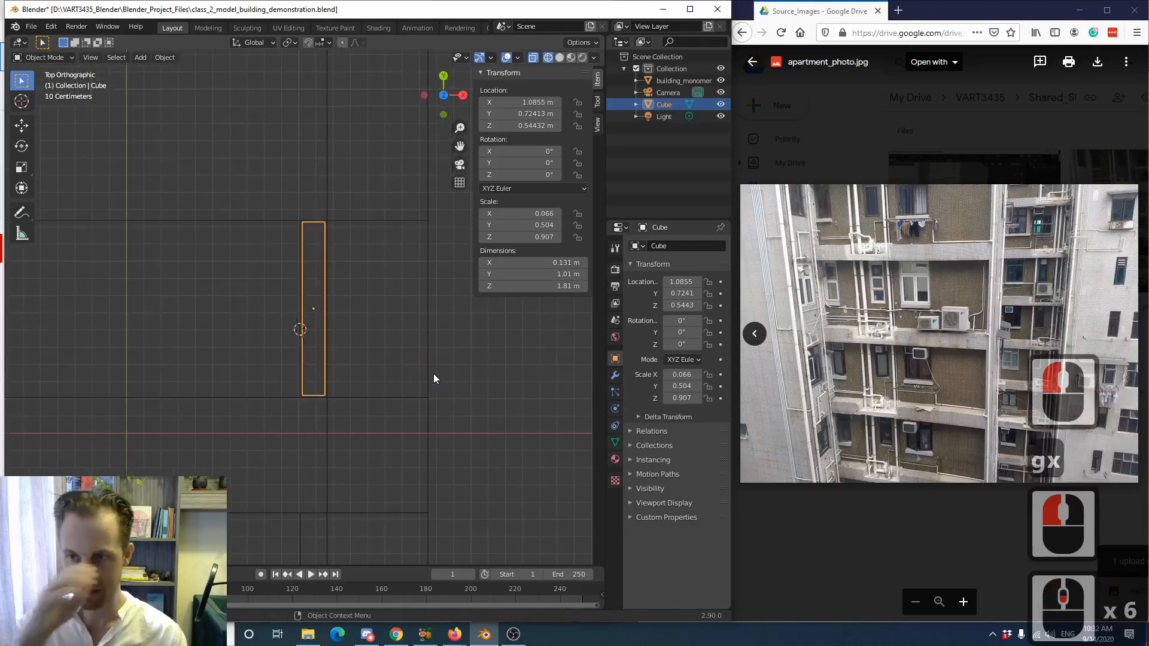
middle_drag(478, 356, 295, 290)
scroll(295, 291, down, 4)
key(z)
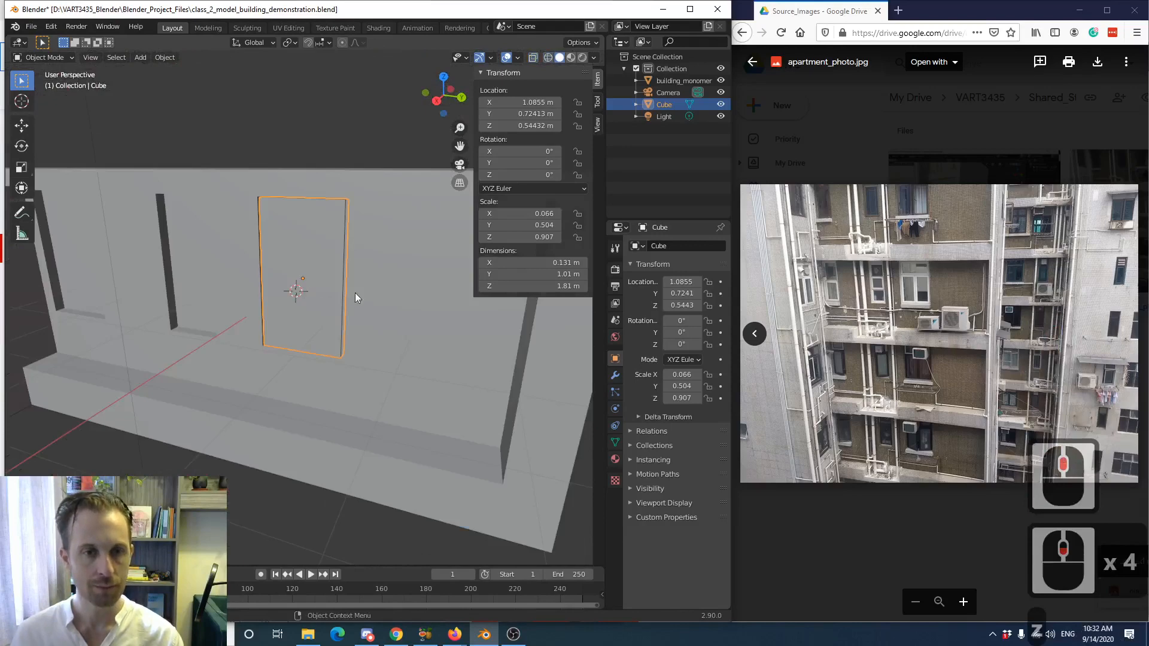
scroll(354, 293, up, 3)
middle_drag(348, 273, 263, 304)
scroll(189, 390, down, 2)
- Deselect the cube, examine how it fits the window recess up close and from farther away, and reselect it
click(116, 451)
scroll(142, 418, up, 1)
scroll(264, 339, up, 2)
scroll(264, 340, down, 2)
scroll(264, 340, down, 3)
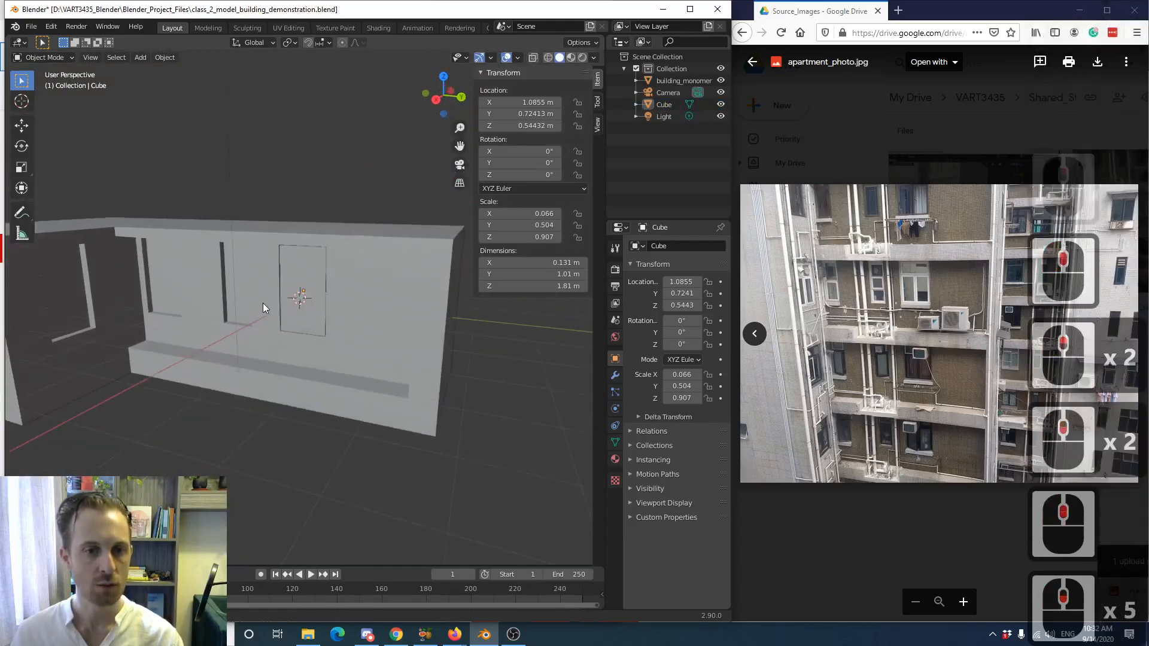
scroll(291, 302, up, 4)
scroll(290, 368, up, 3)
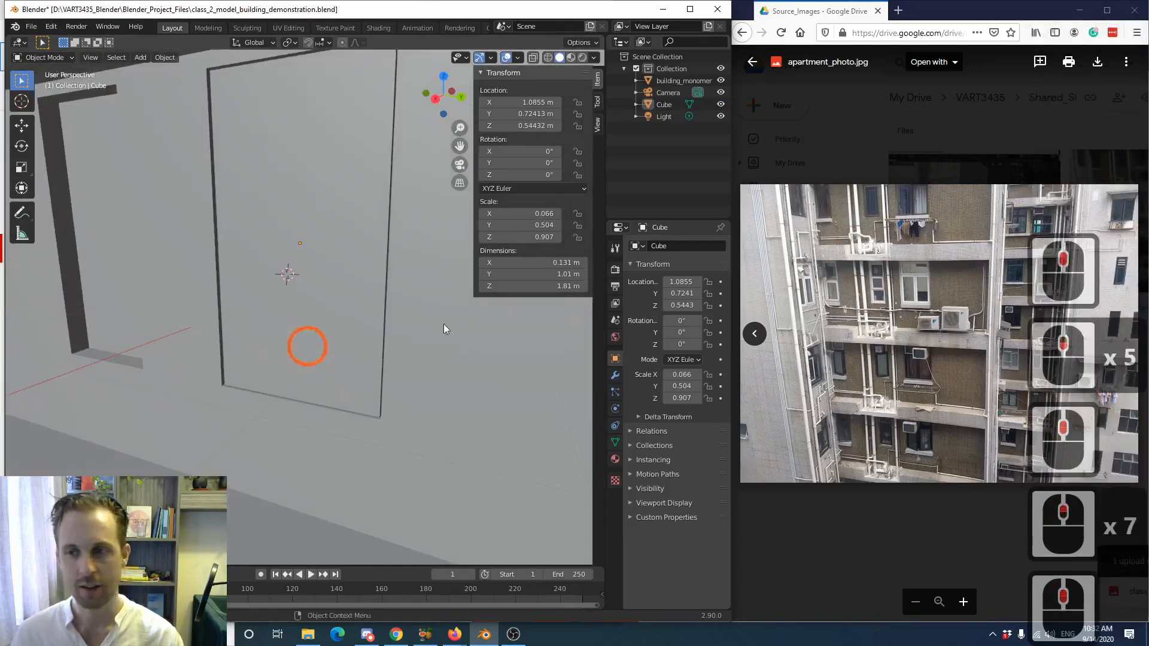
scroll(299, 338, down, 3)
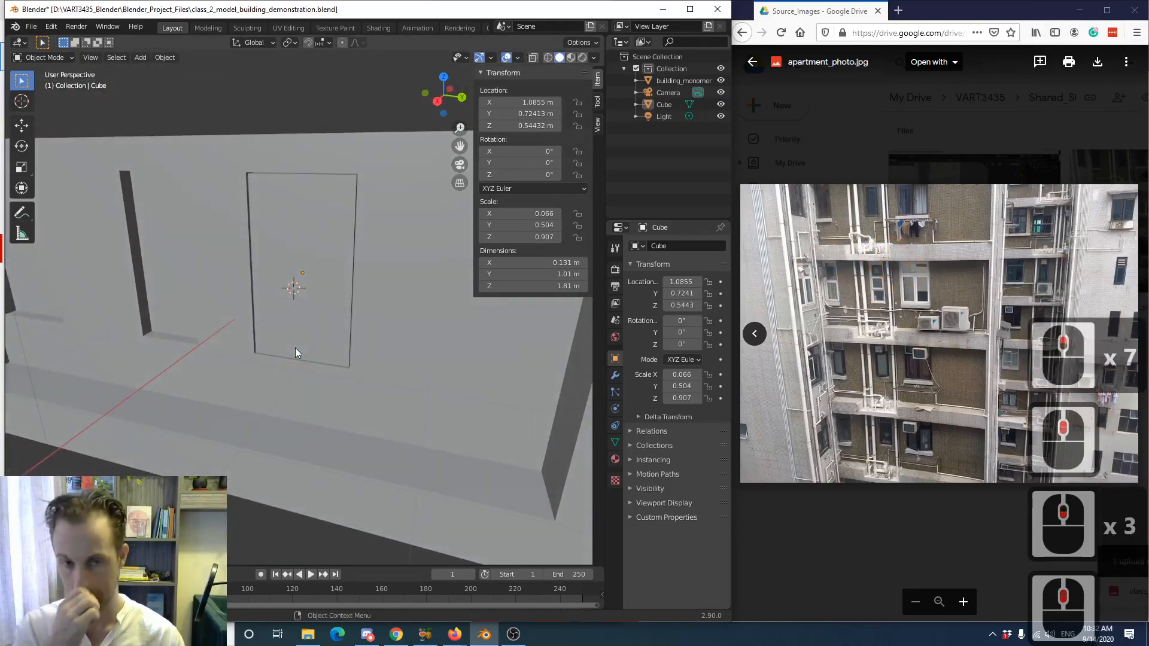
click(295, 347)
scroll(296, 347, down, 2)
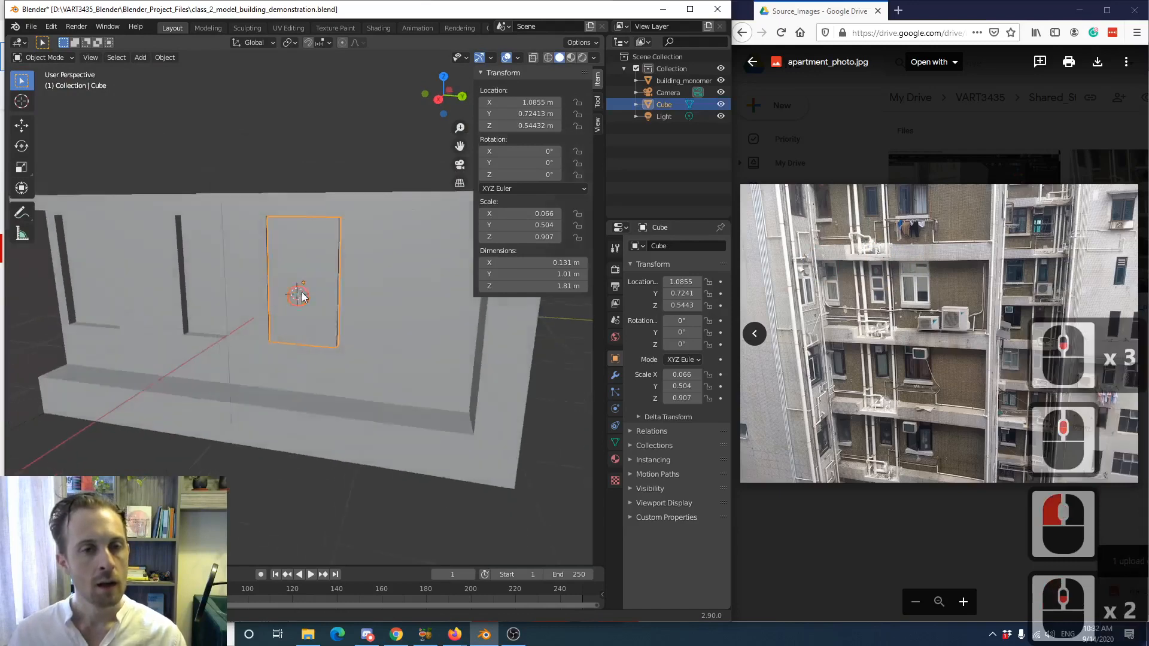
mouse_move(301, 293)
middle_down()
mouse_move(331, 291)
mouse_move(318, 283)
mouse_move(298, 295)
middle_up()
shift+middle_drag(298, 296, 346, 315)
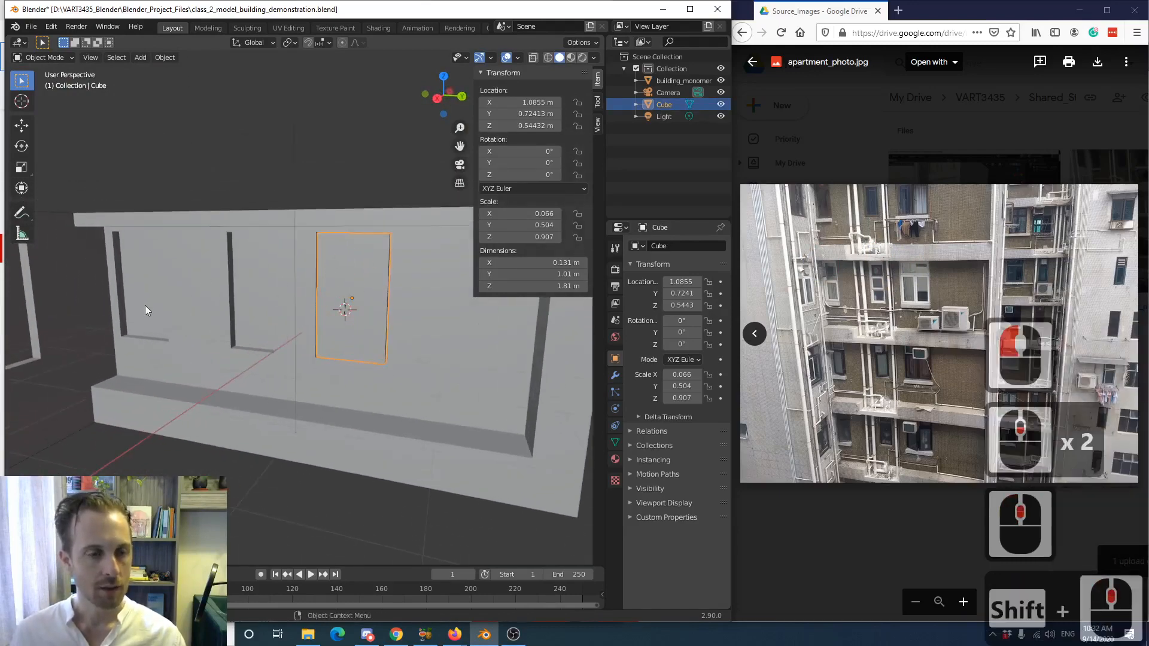
middle_drag(145, 307, 274, 337)
mouse_move(376, 340)
middle_down()
mouse_move(409, 336)
mouse_move(387, 340)
middle_up()
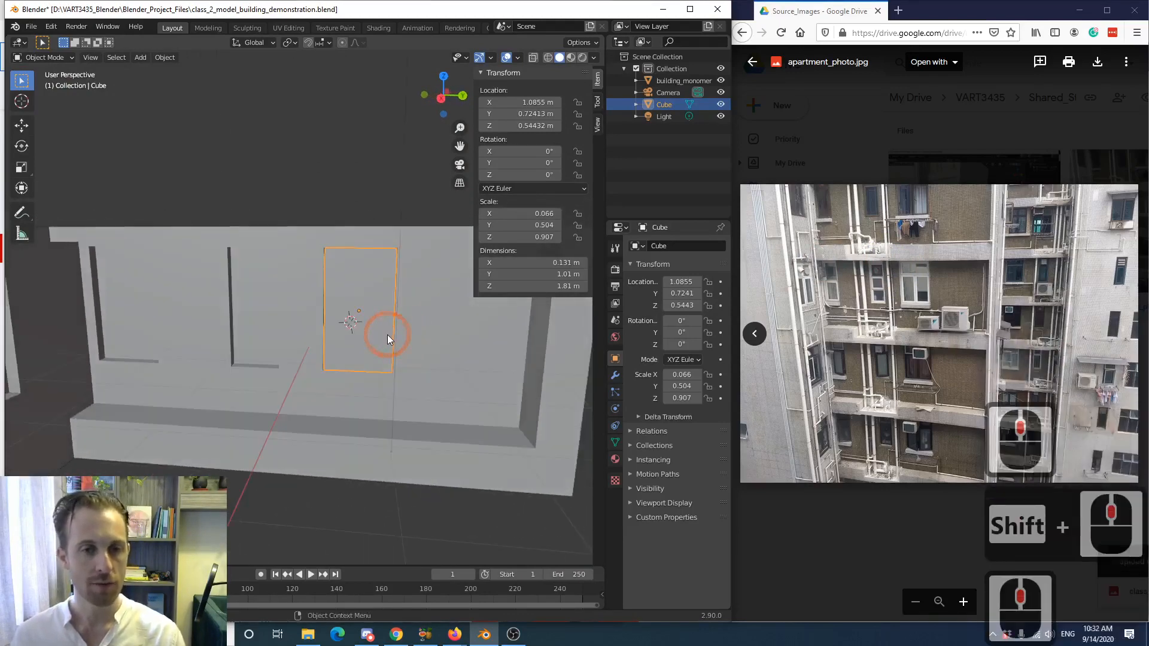
right_click(365, 290)
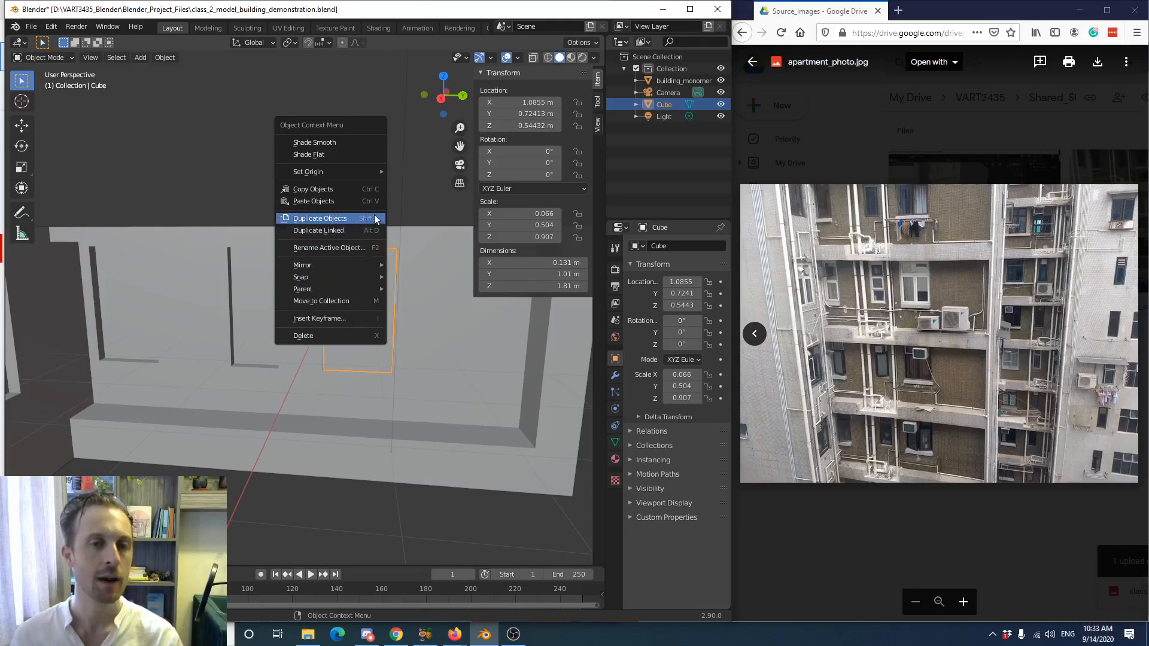
click(382, 277)
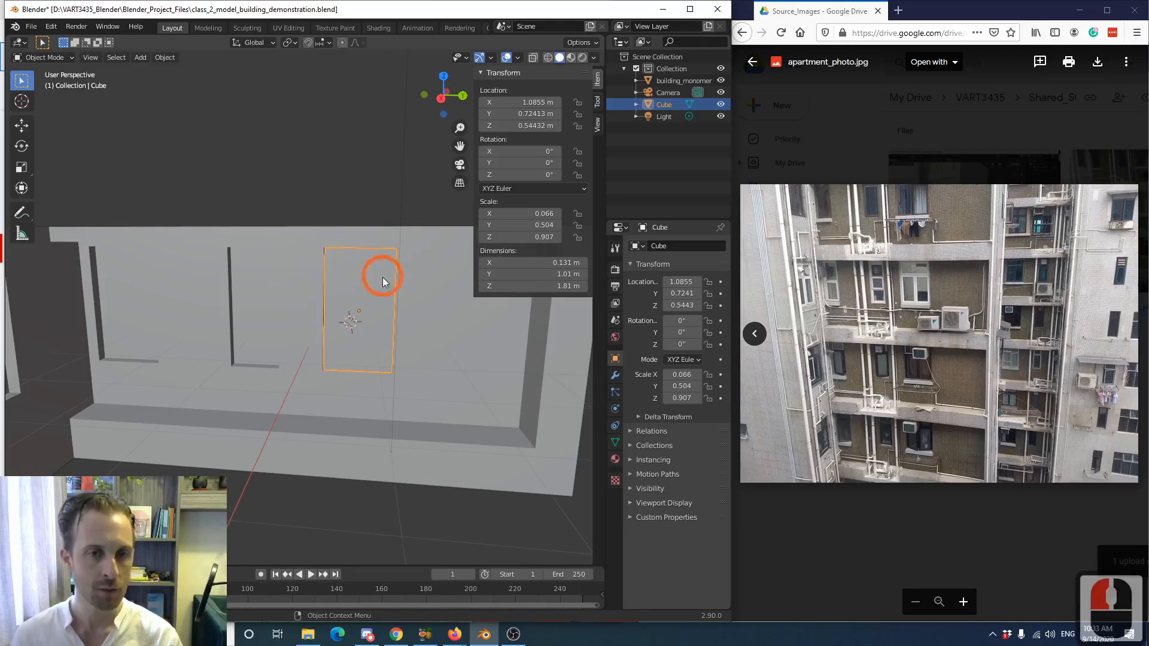
- Duplicate the window cube with free placement above the wall and delete the misplaced copy
key(shift+d)
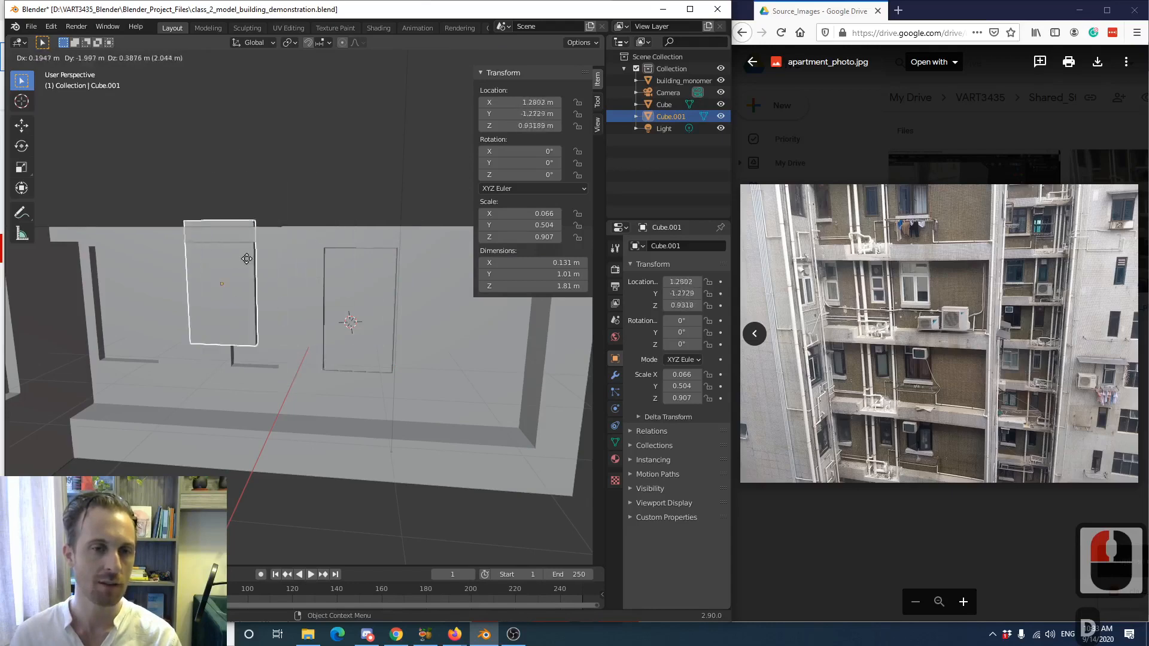
click(249, 160)
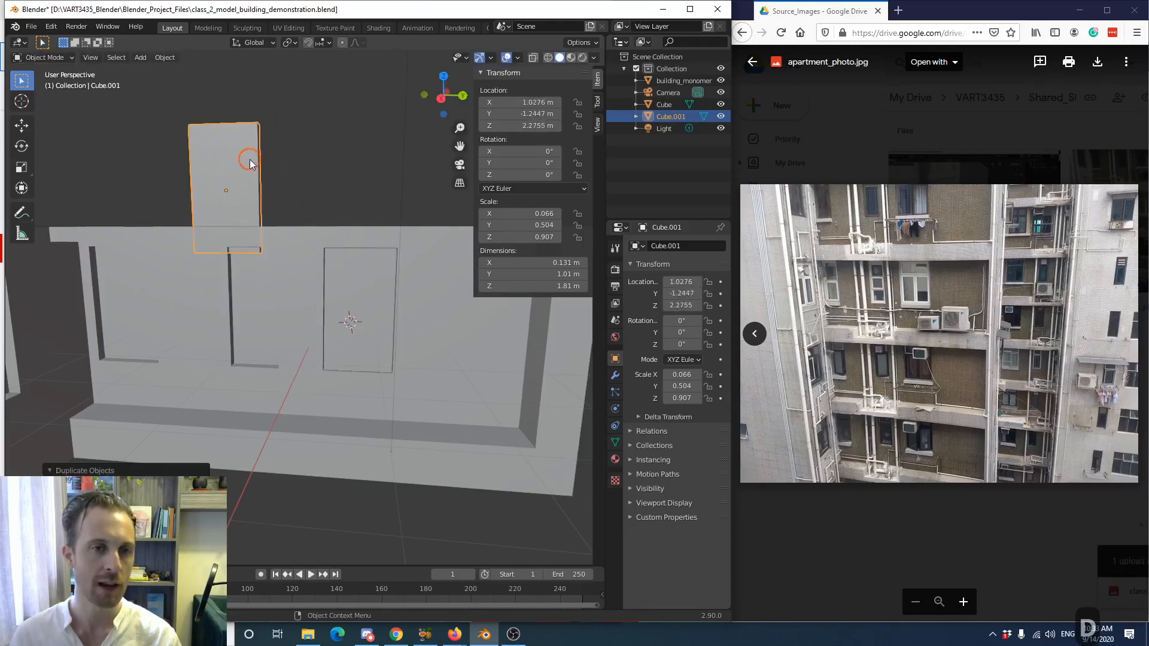
middle_drag(278, 199, 210, 209)
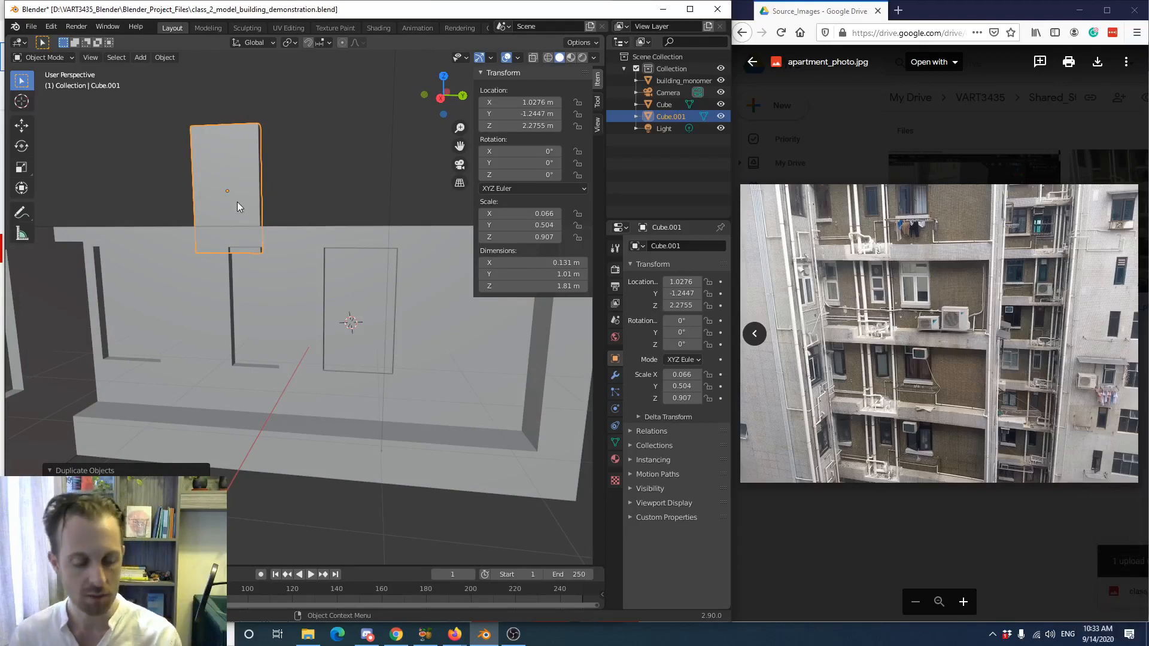
key(x)
click(238, 201)
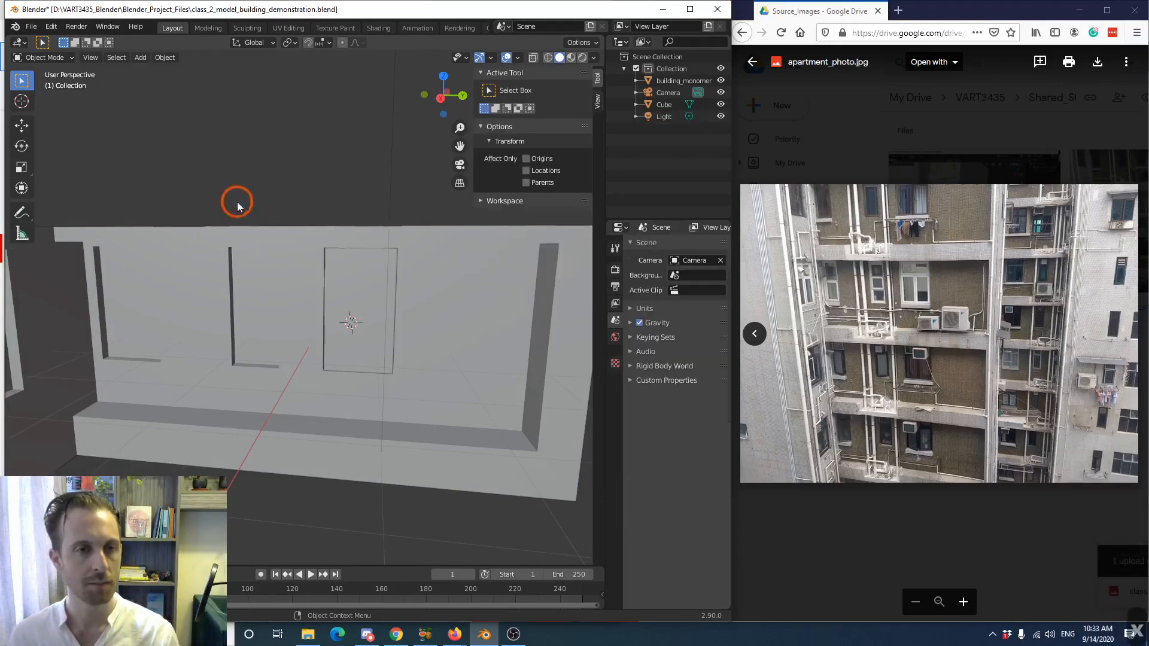
- Select the cube in the window recess and duplicate it in place, without any offset
click(346, 291)
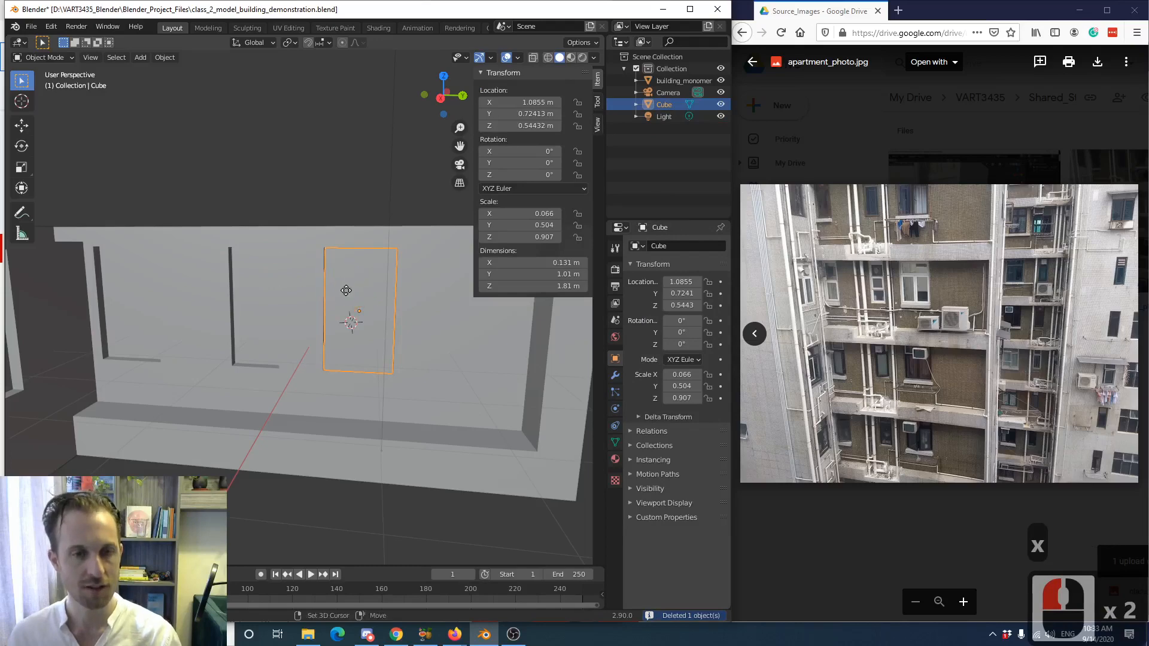
key(shift+d)
click(346, 293)
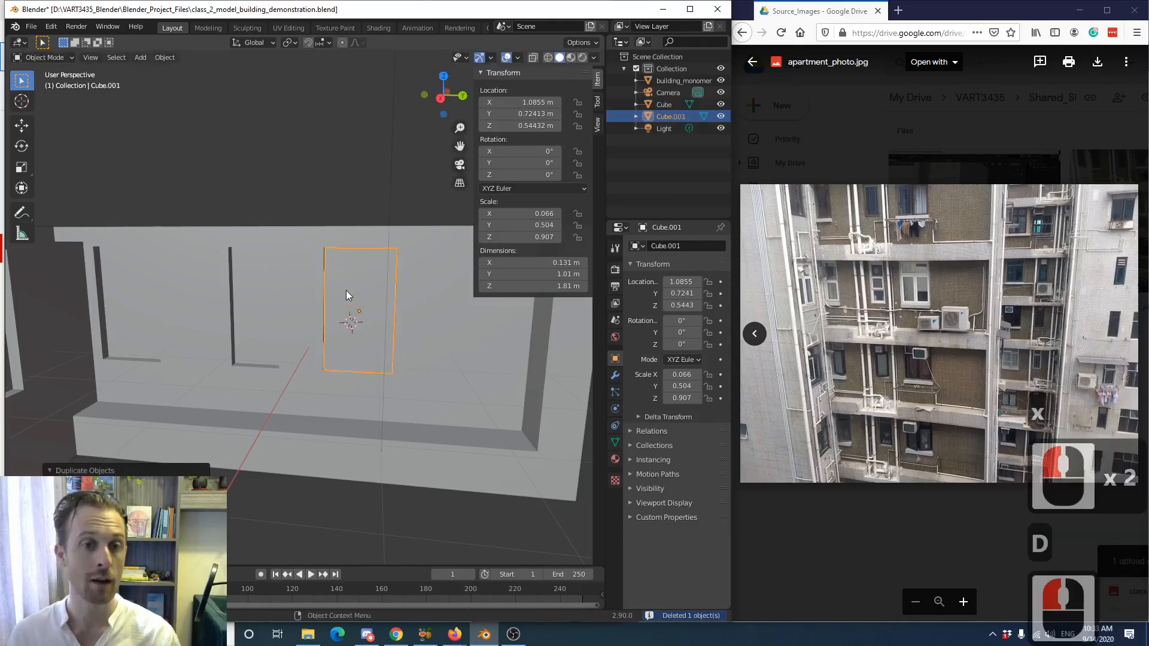
- Move the duplicated cube along Y to about -0.936 m, over the neighbouring narrower window recess
mouse_move(346, 290)
middle_down()
mouse_move(315, 272)
mouse_move(329, 302)
mouse_move(290, 283)
mouse_move(332, 271)
middle_up()
scroll(330, 299, up, 4)
scroll(311, 281, up, 1)
scroll(310, 280, down, 2)
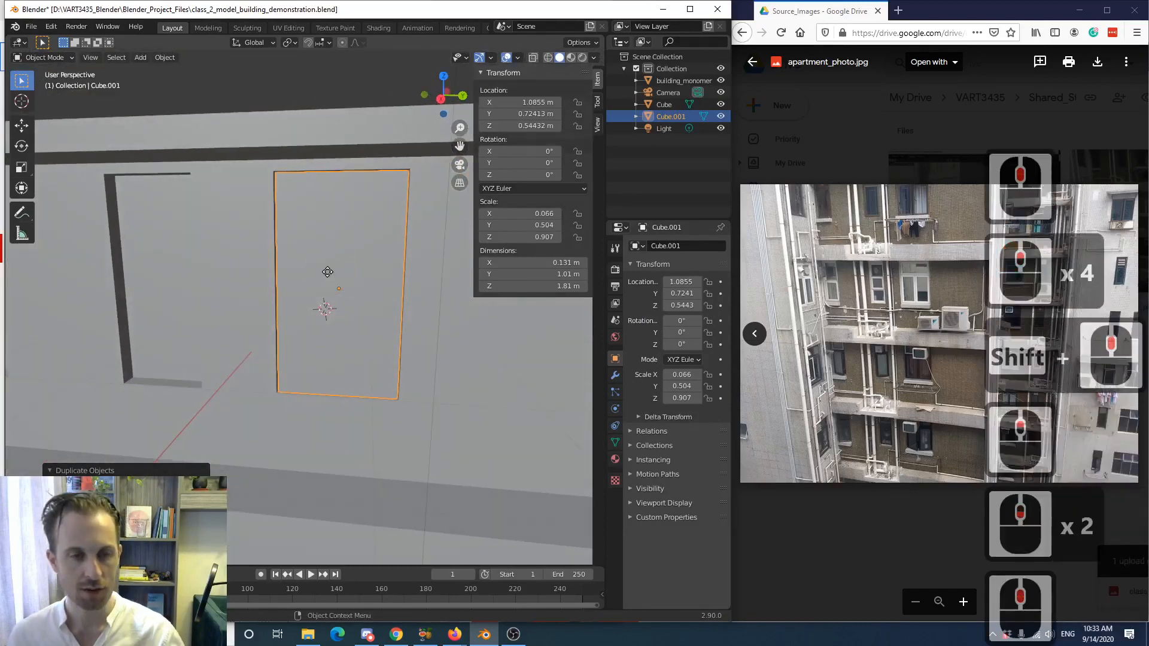
key(g)
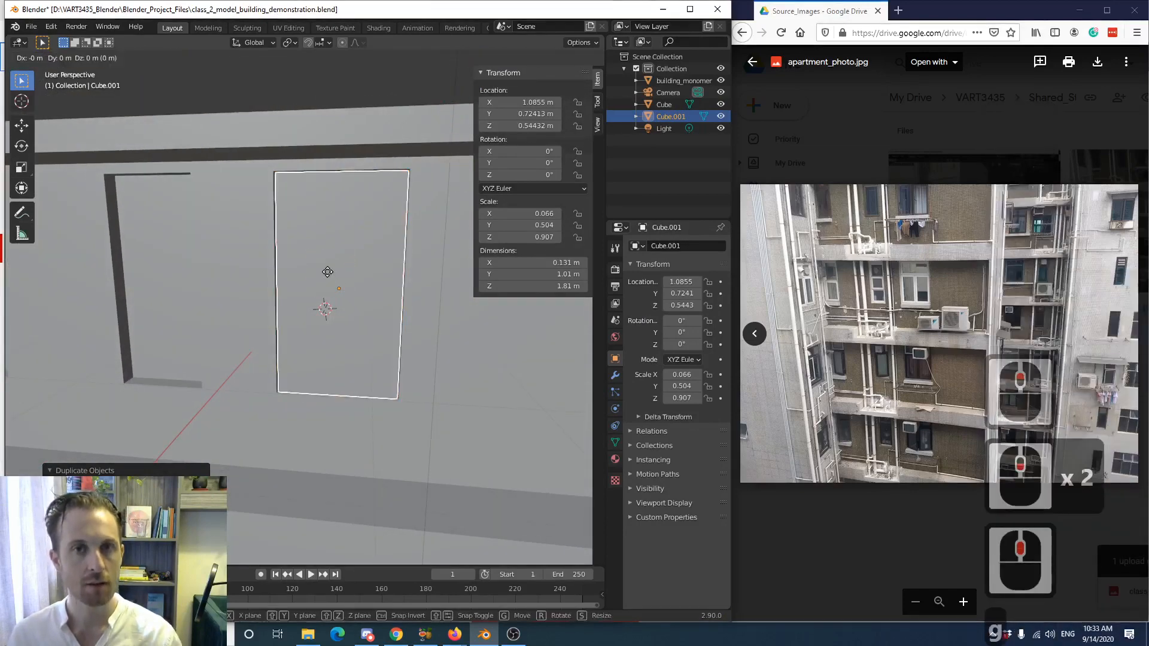
key(y)
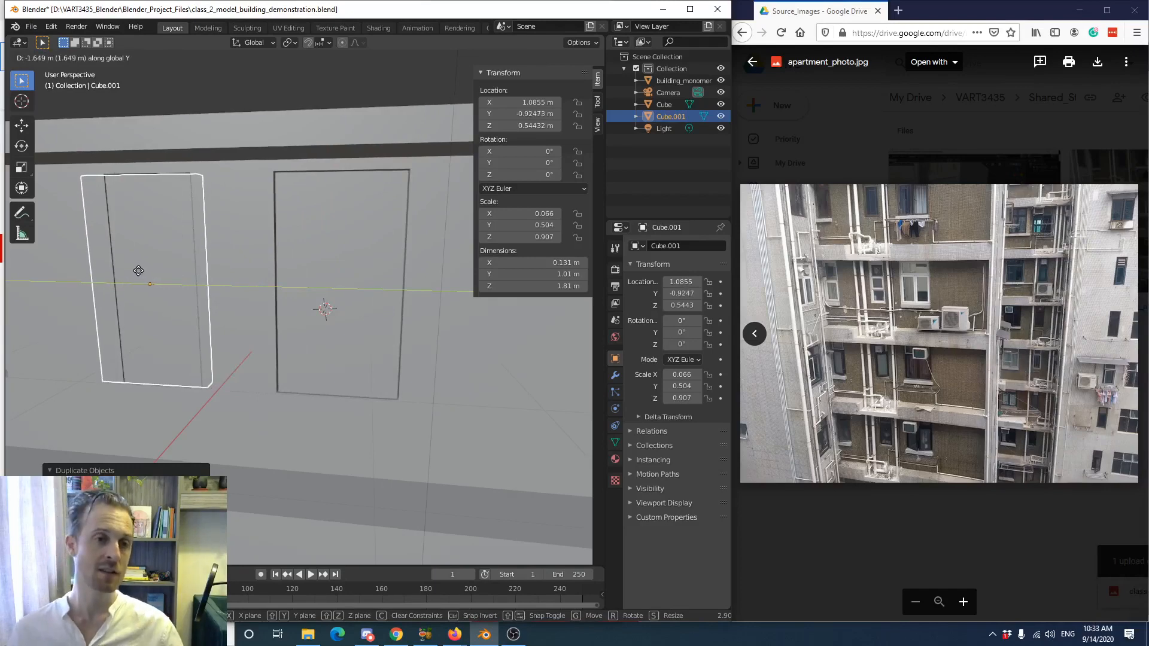
click(150, 269)
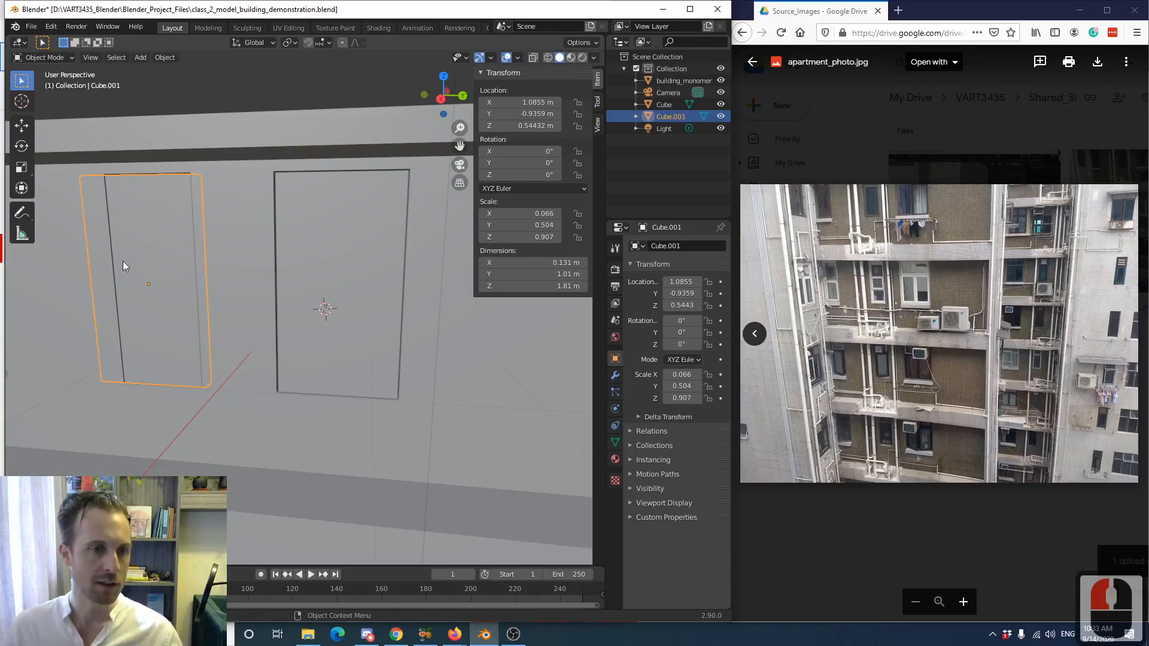
- Show the copied cube in Right Orthographic view with Wireframe shading
scroll(132, 275, down, 1)
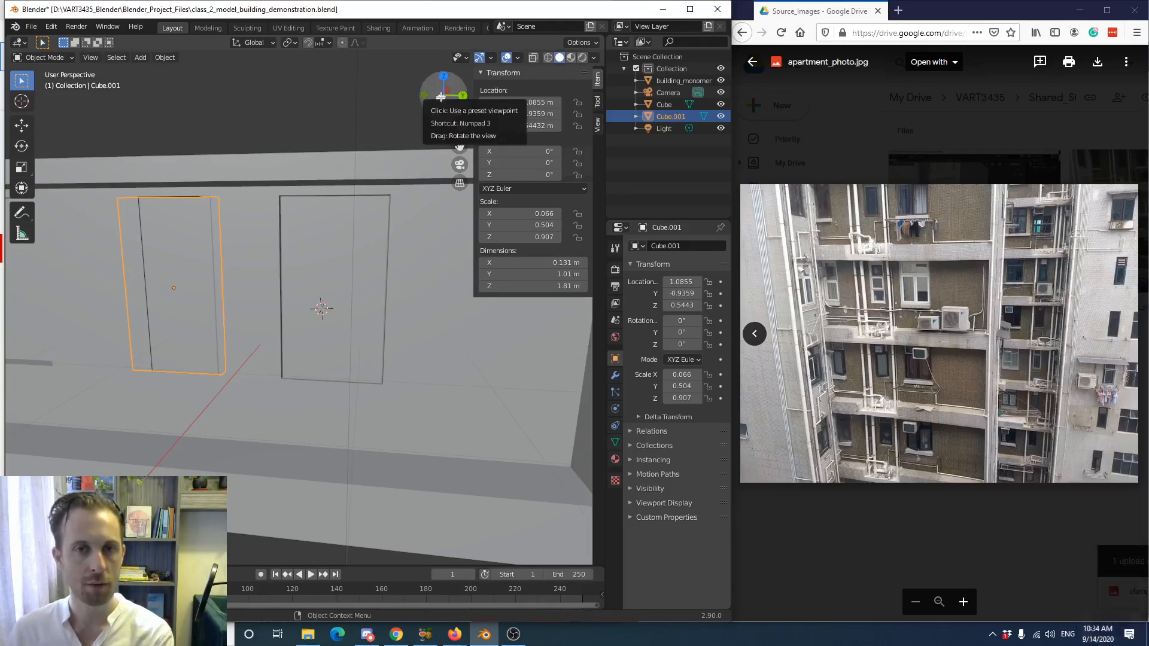
key(KP_3)
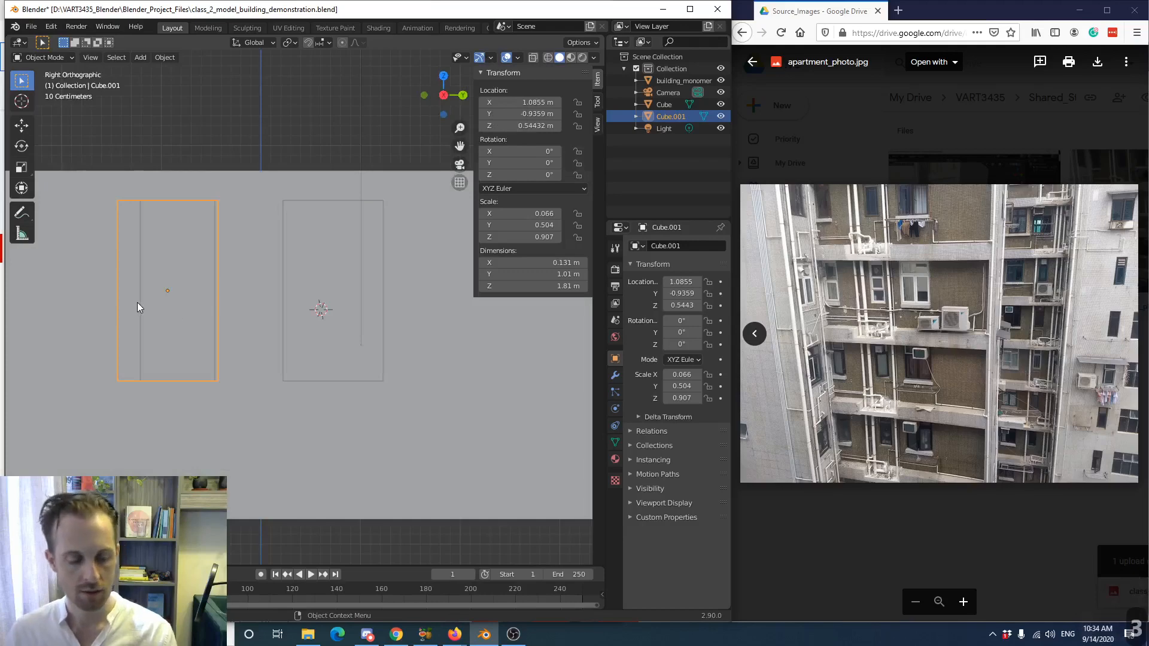
shift+middle_drag(137, 303, 275, 279)
scroll(275, 278, up, 2)
key(z)
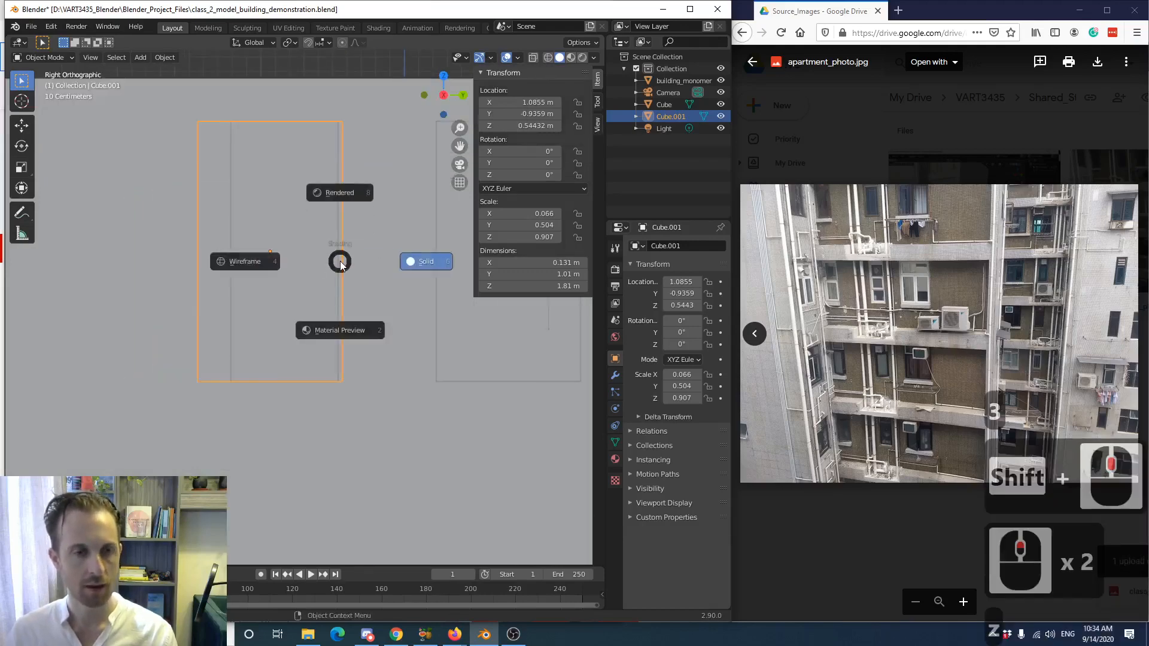
click(240, 261)
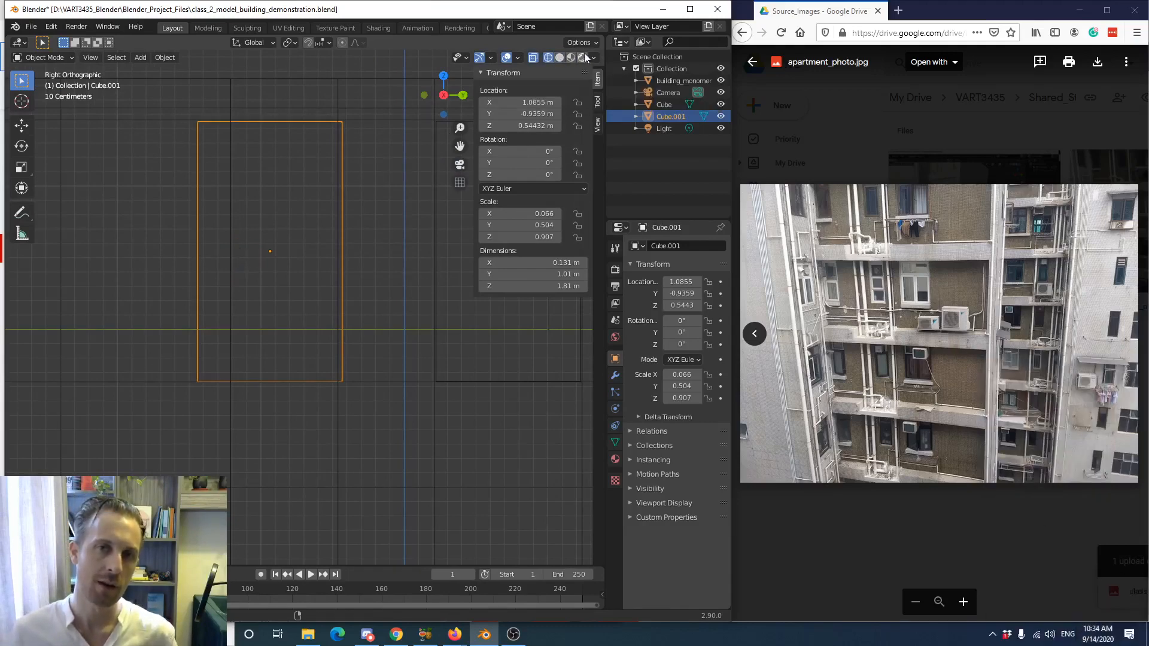
- Preview the model in Solid, Material Preview and Rendered shading, and return to Wireframe shading
click(561, 58)
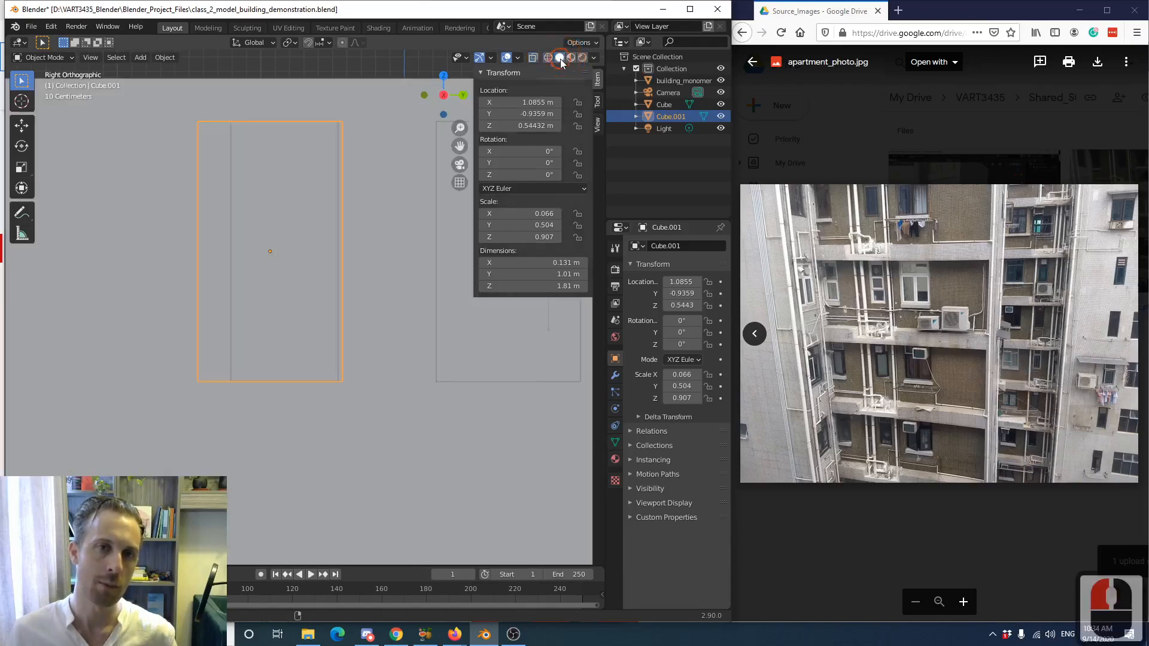
click(571, 58)
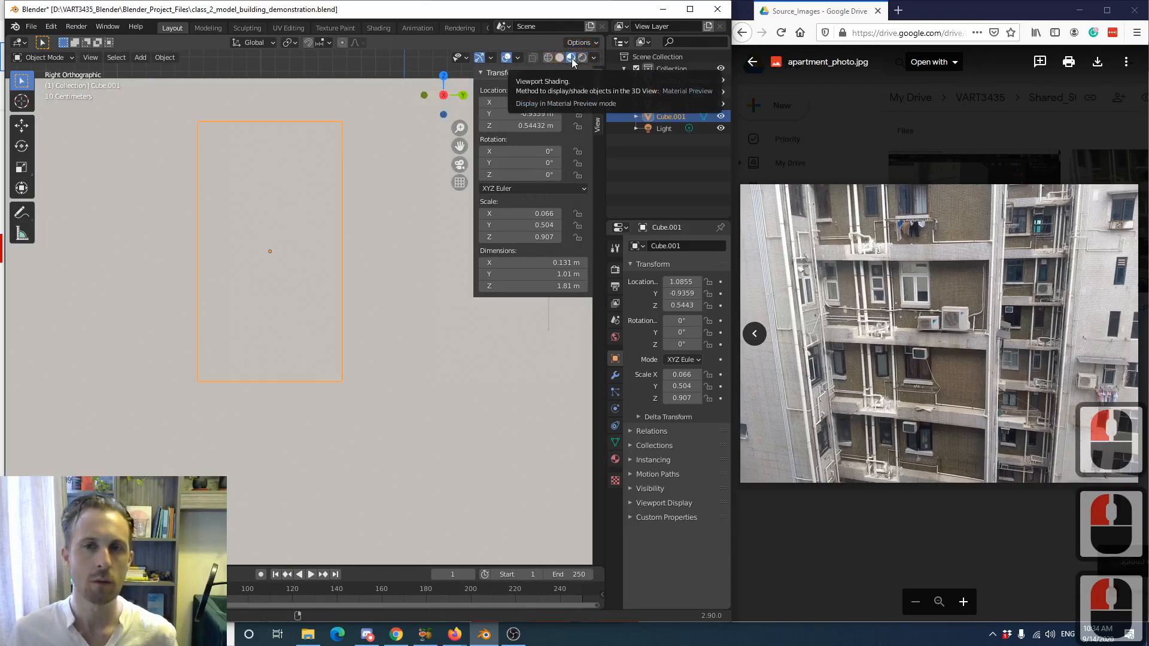
click(582, 57)
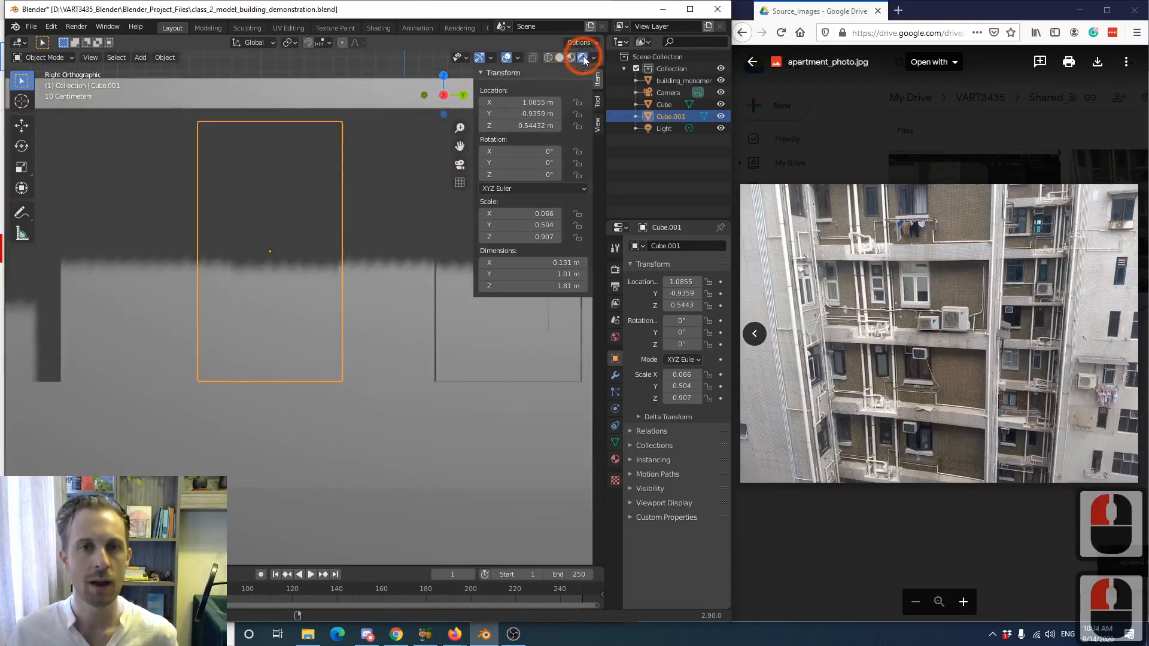
click(548, 57)
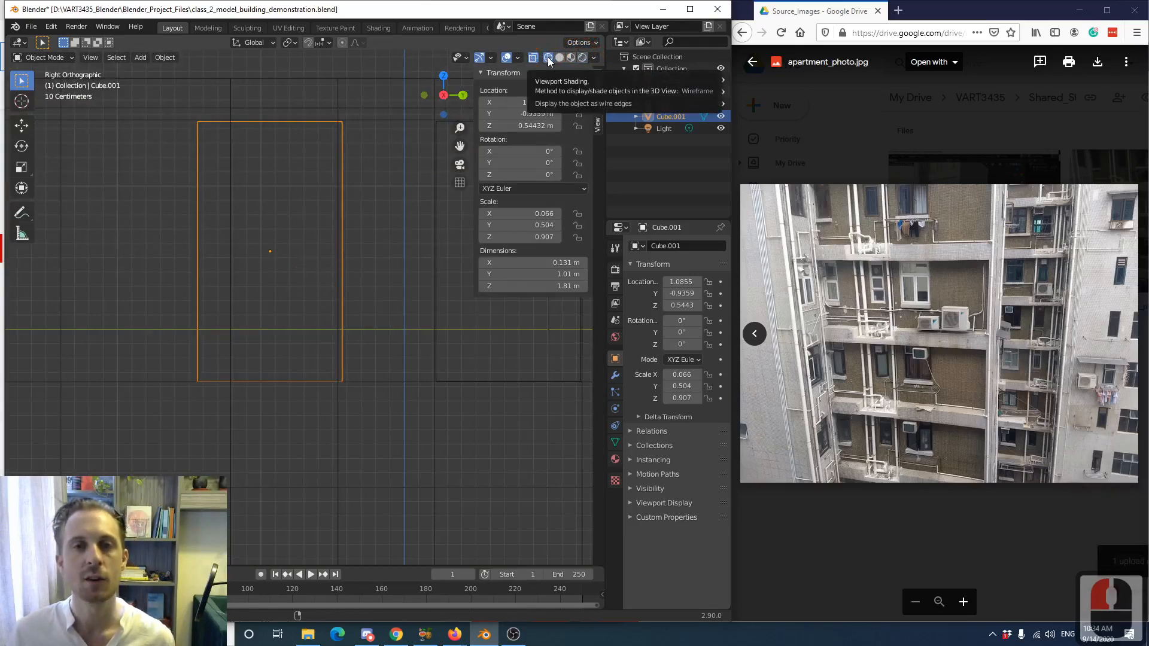
key(z)
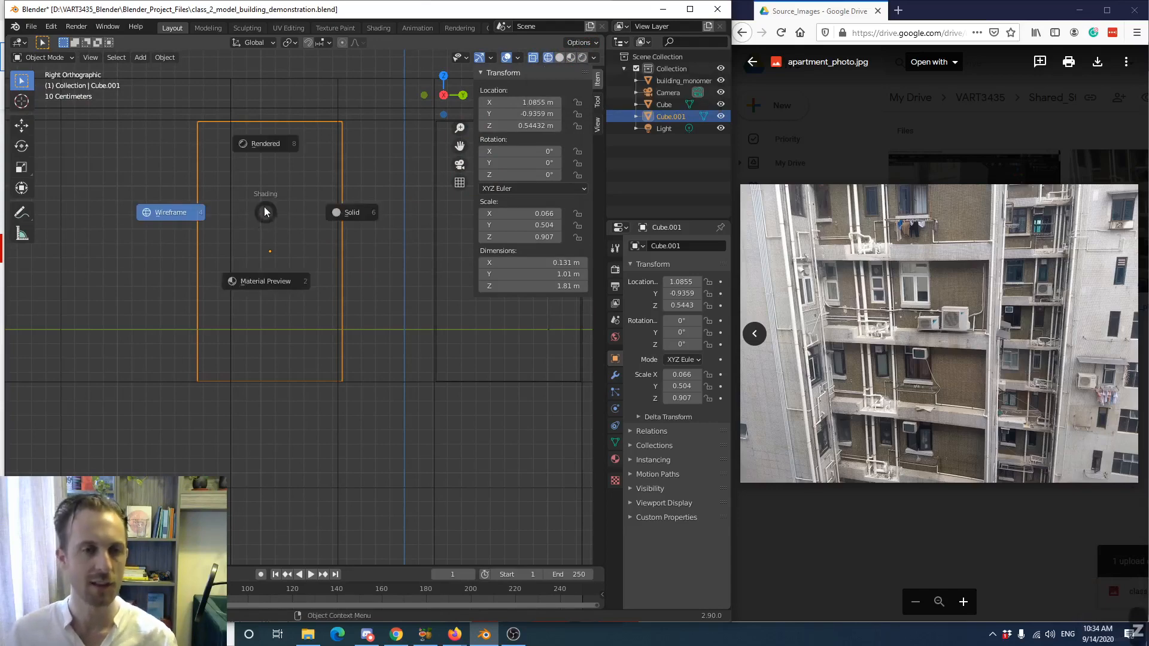
click(336, 210)
key(z)
click(258, 221)
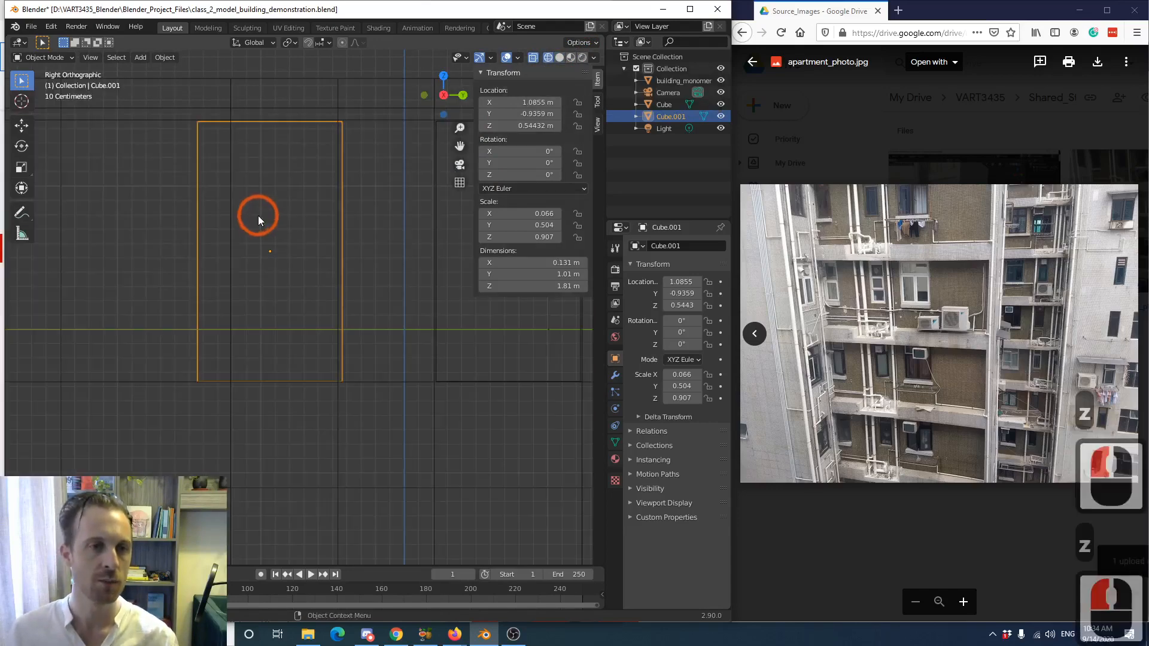
- Narrow the copied cube along Y to about 0.733 m and move it along Y to about -0.832 m
scroll(258, 214, up, 3)
shift+middle_drag(258, 214, 304, 299)
scroll(304, 299, down, 1)
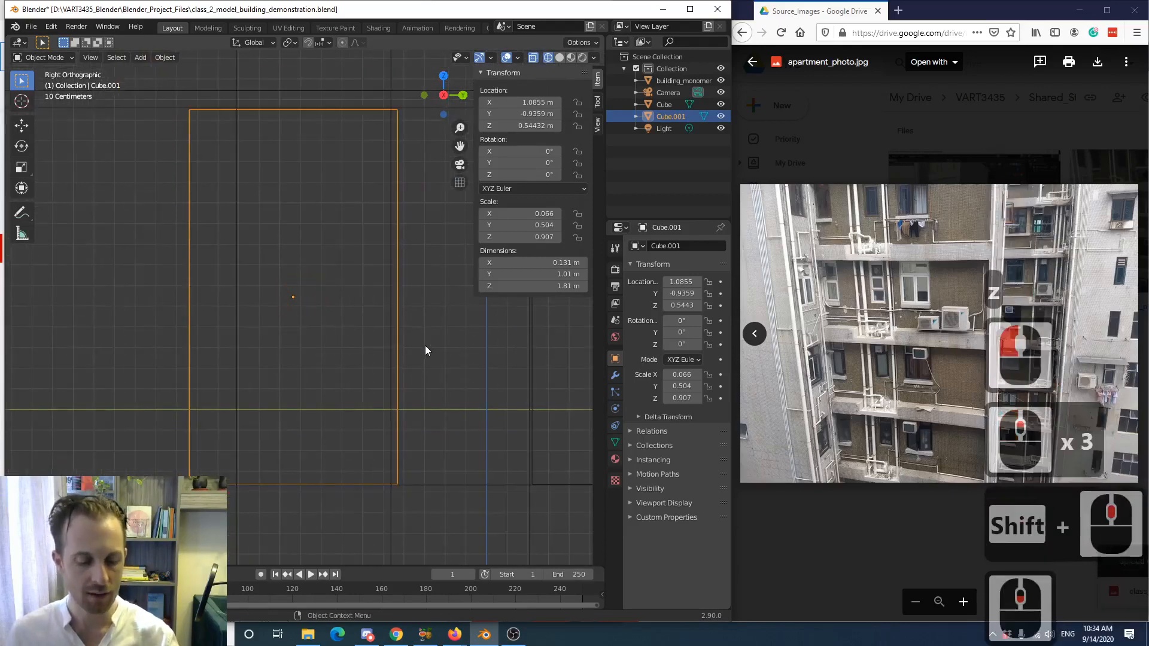
key(s)
key(y)
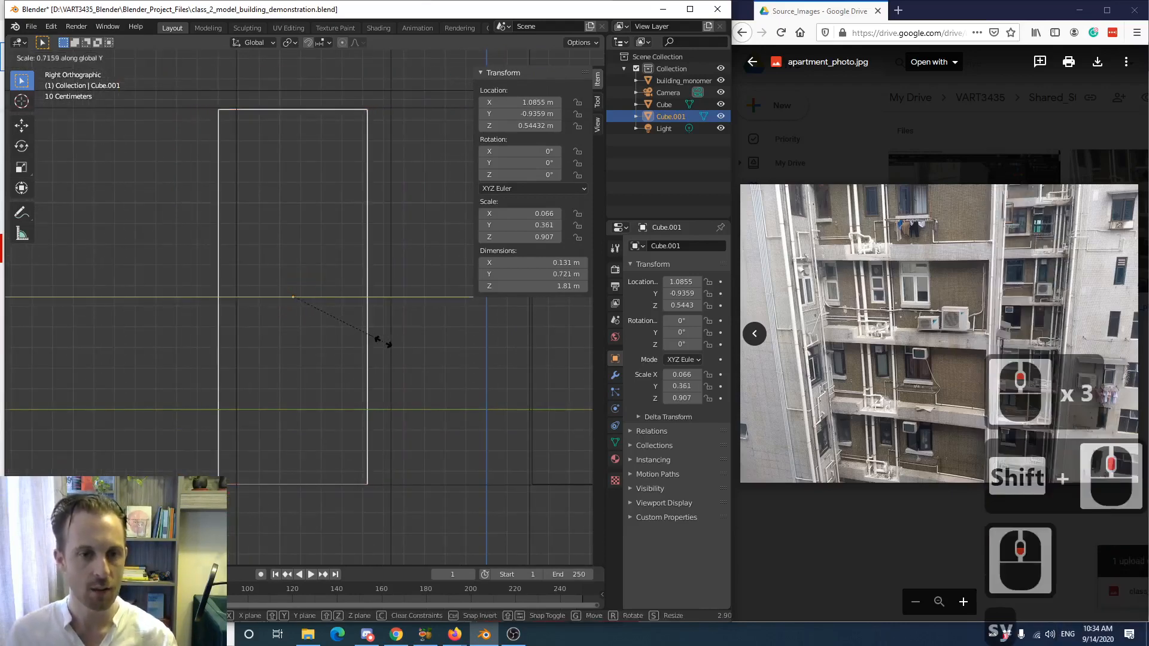
click(385, 340)
key(g)
key(y)
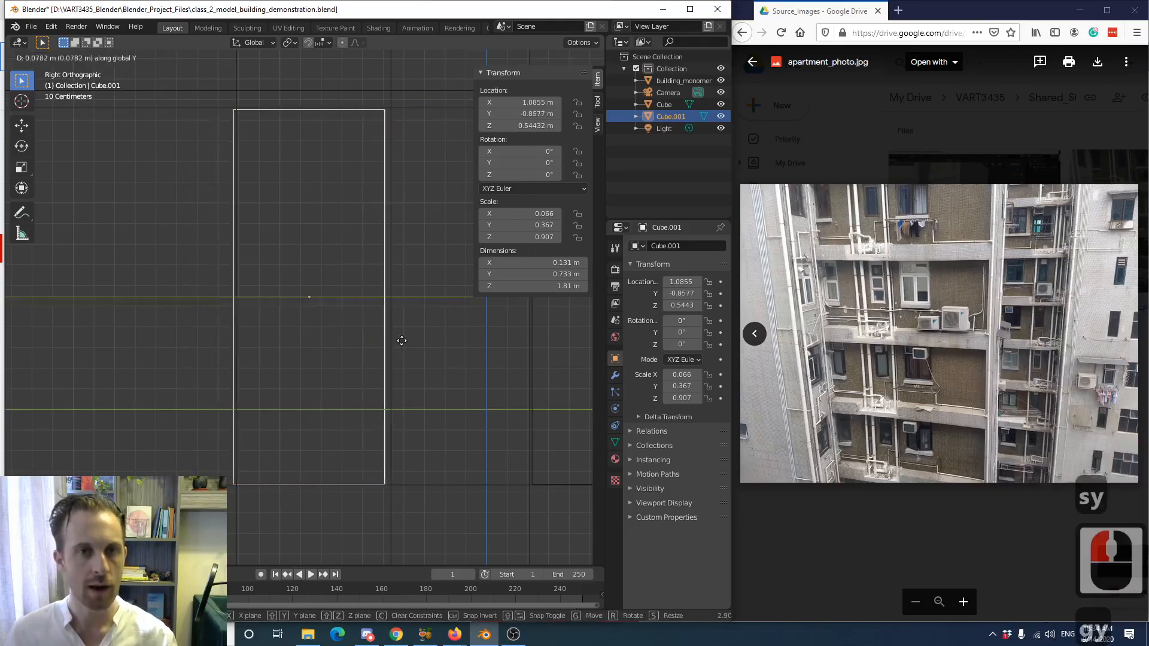
click(399, 347)
- Refine the copied cube's Y width to about 0.73 m and its Y location to about -0.836 m to match the recess
scroll(422, 356, up, 2)
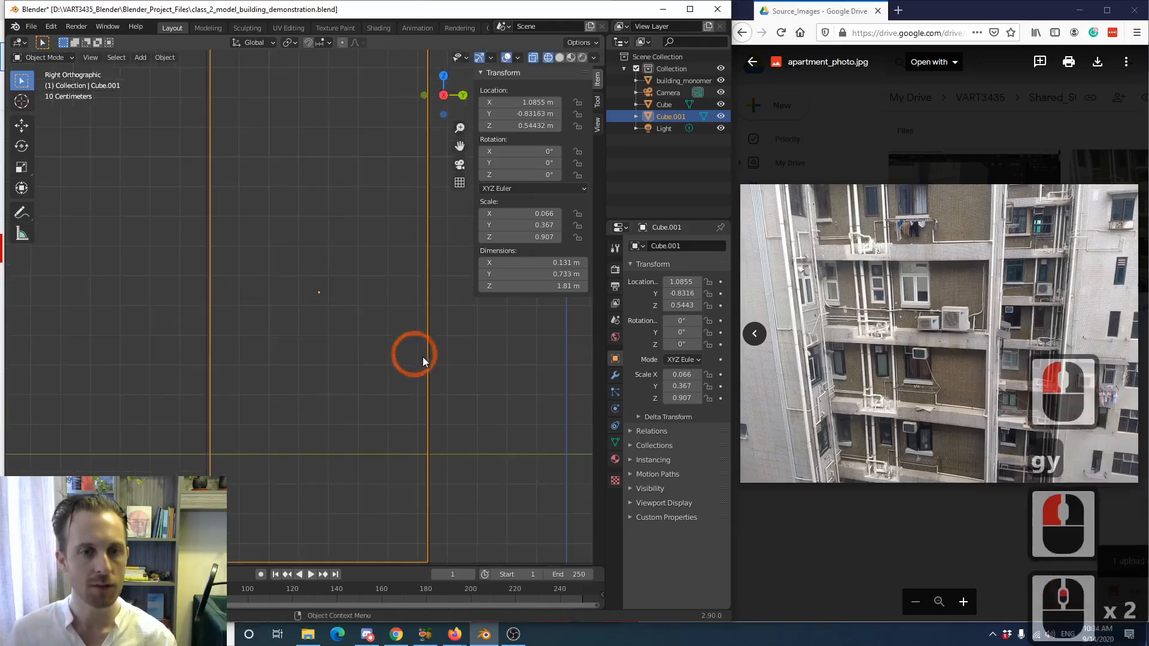
key(s)
key(y)
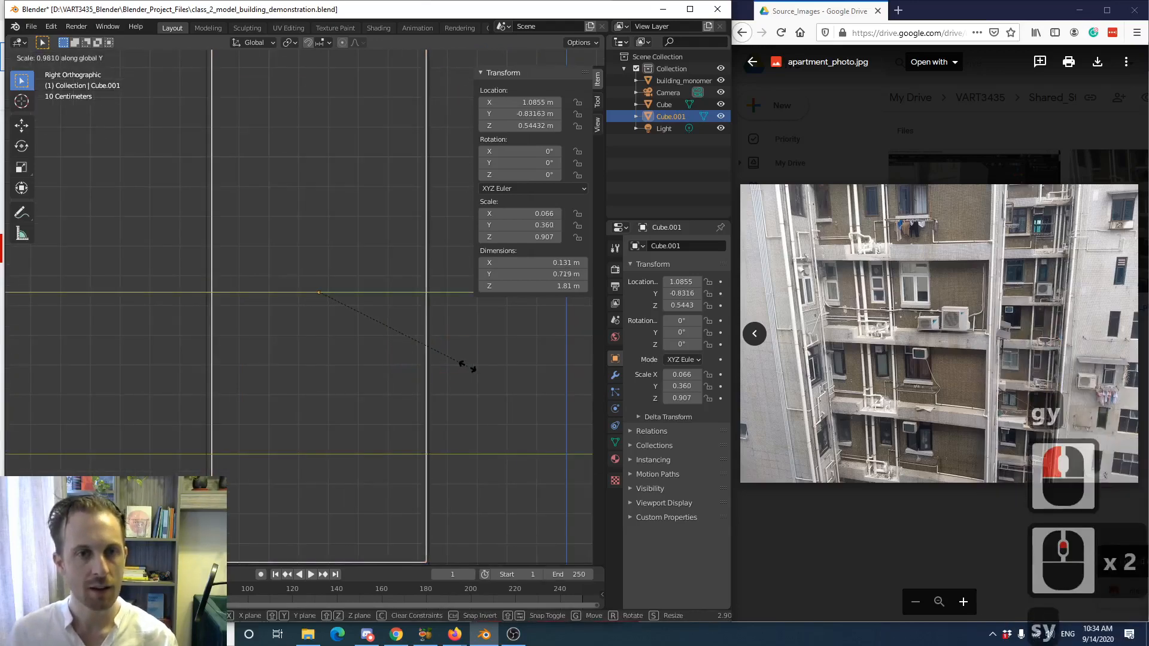
click(471, 365)
key(g)
key(y)
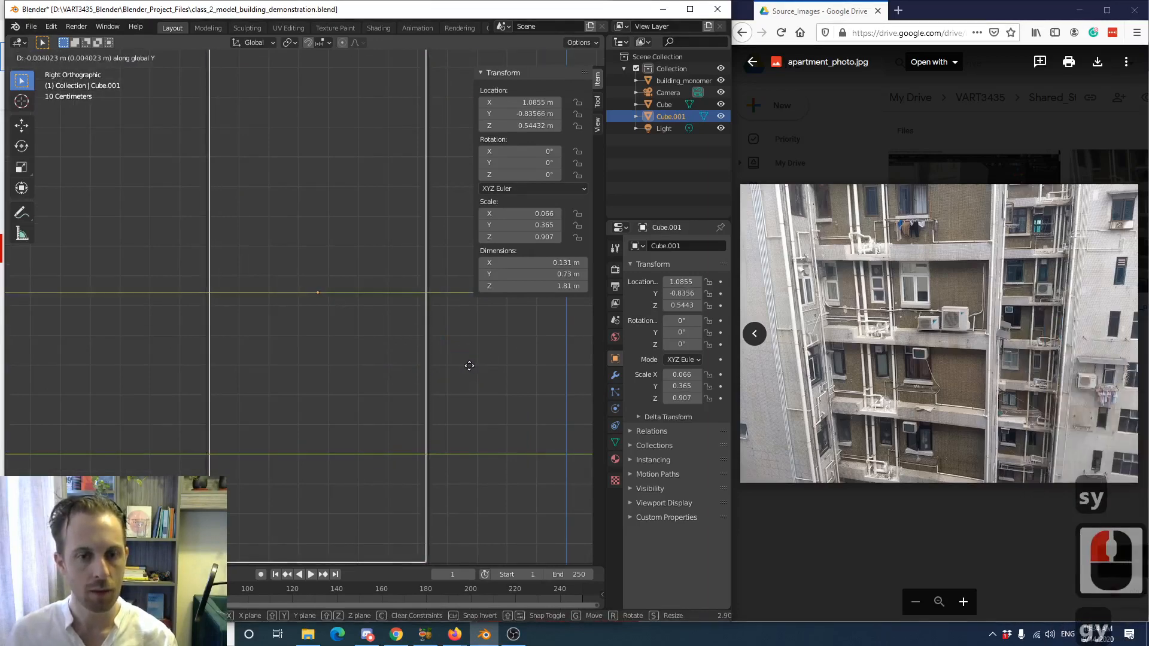
click(470, 370)
- Examine from afar and up close how the copied cube's side edges line up with the window recess
scroll(468, 370, down, 5)
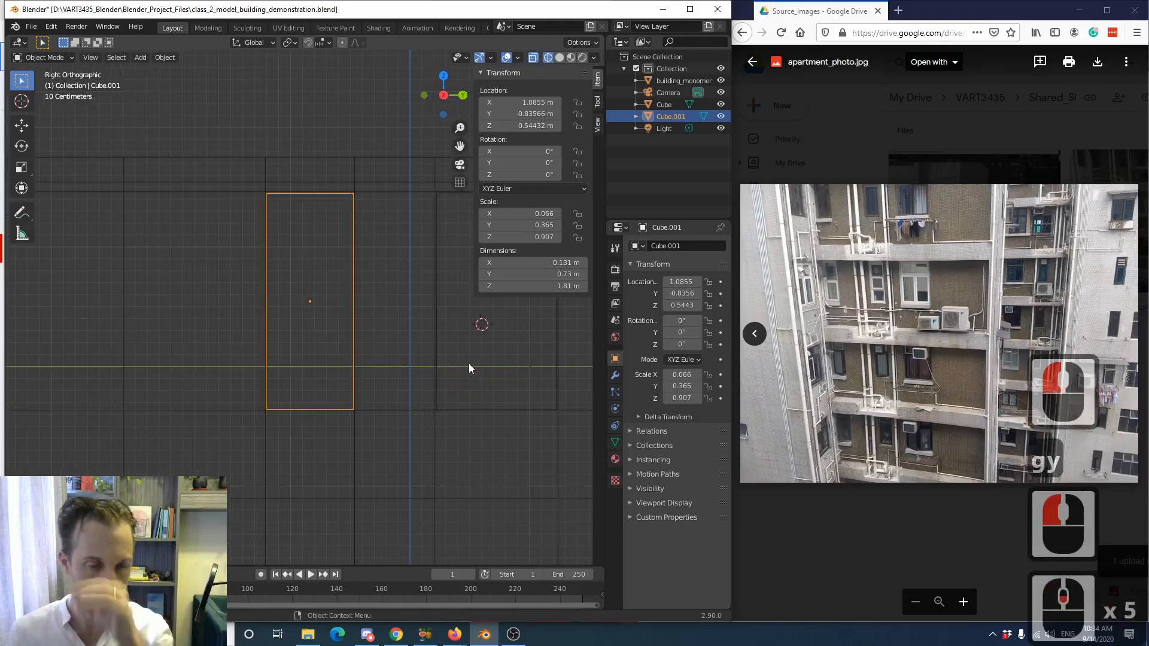
scroll(468, 364, down, 2)
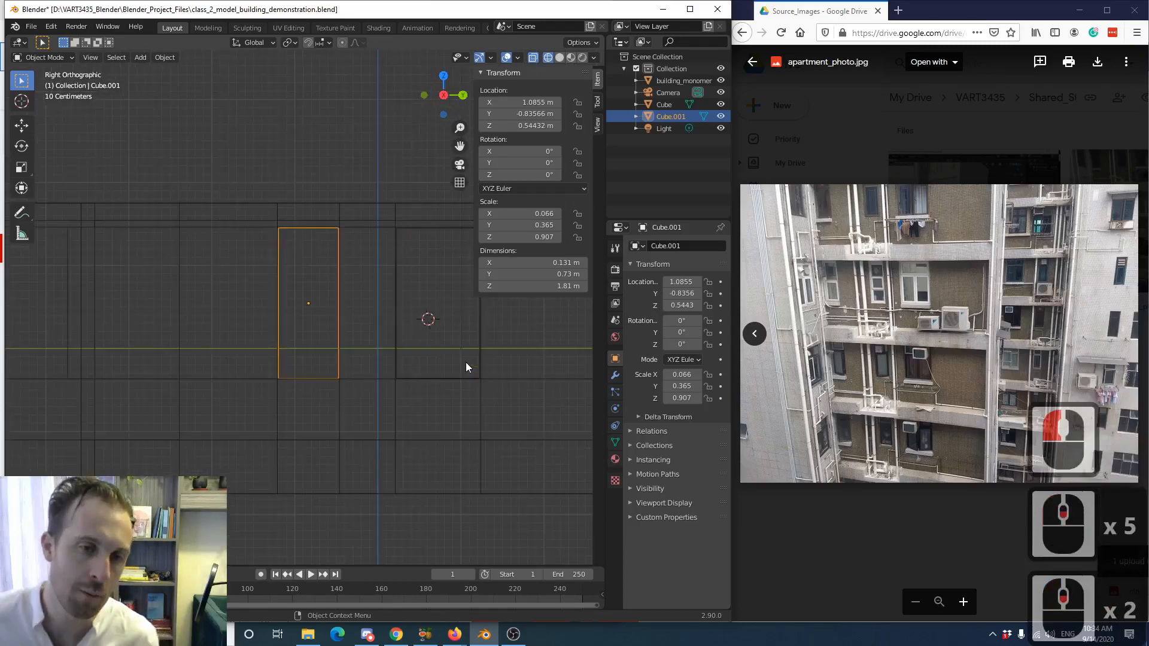
scroll(467, 364, up, 7)
shift+middle_drag(443, 369, 337, 379)
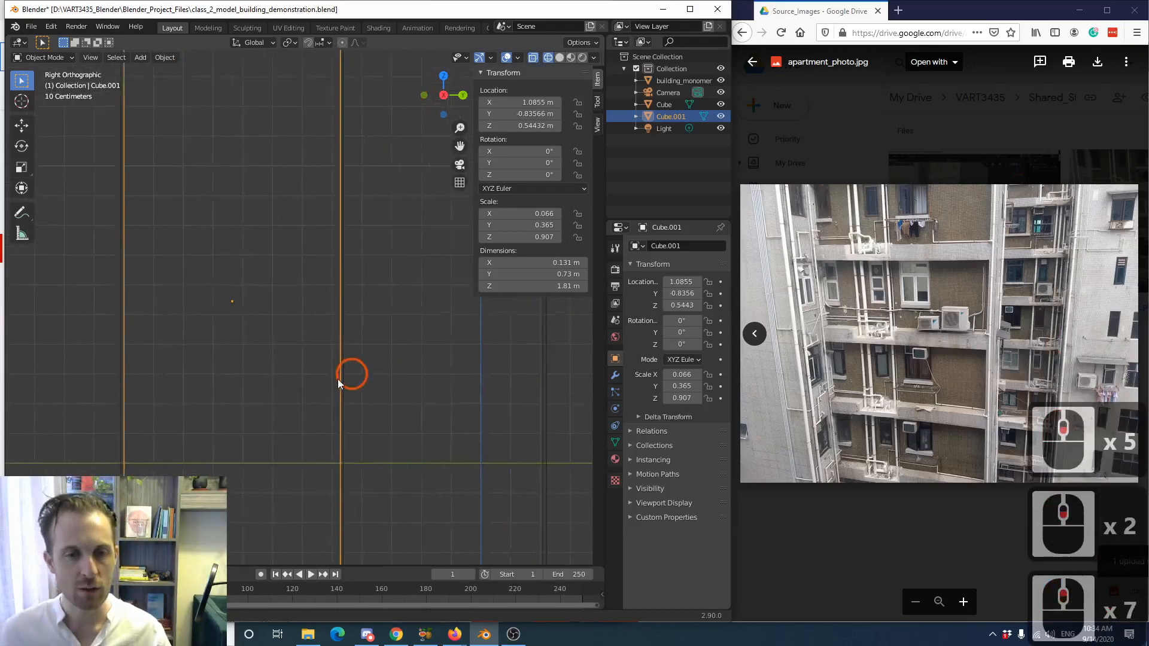
scroll(321, 347, up, 4)
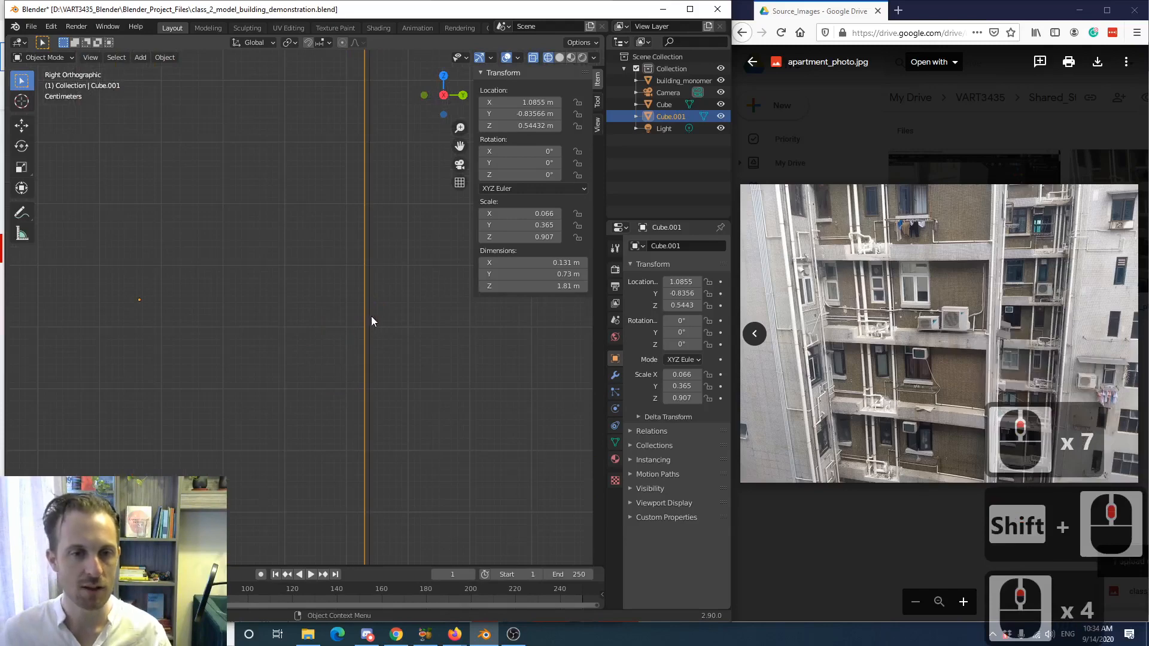
scroll(353, 327, down, 10)
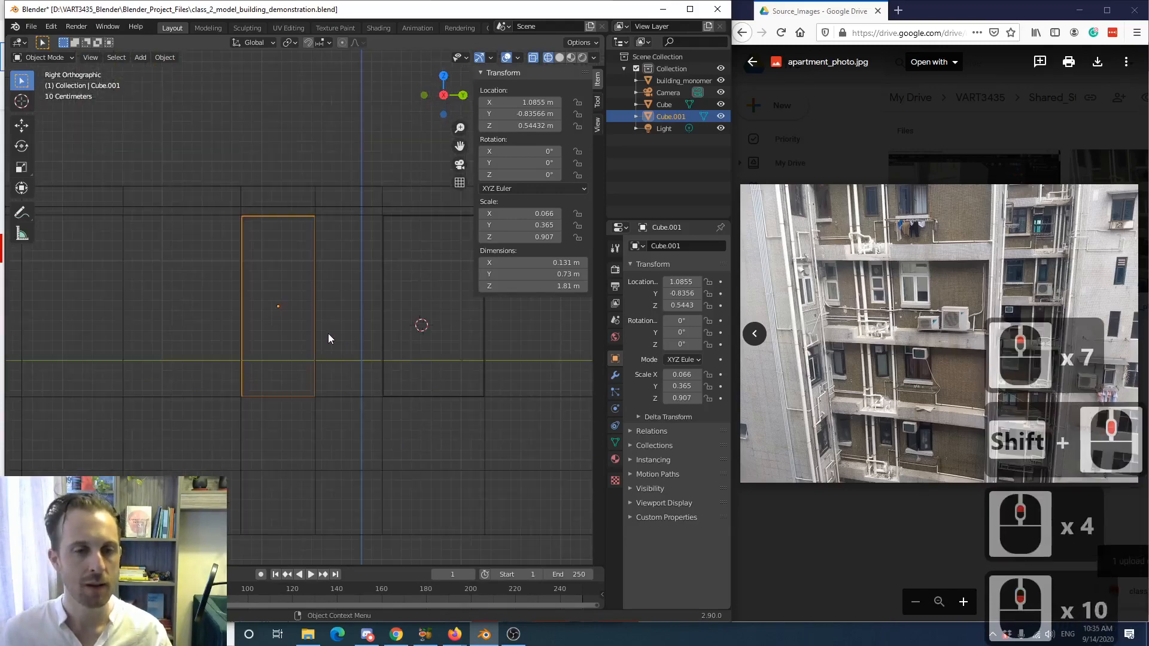
- Check the fitted middle cube in Solid shading and duplicate it in place
middle_drag(328, 332, 291, 357)
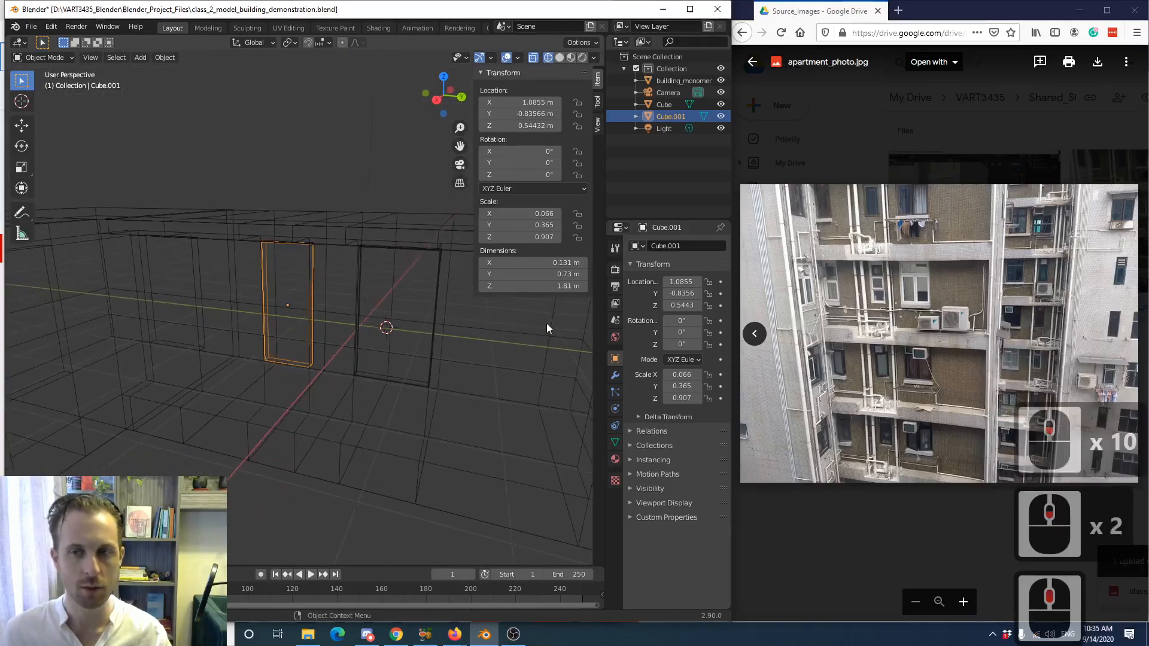
scroll(335, 355, up, 4)
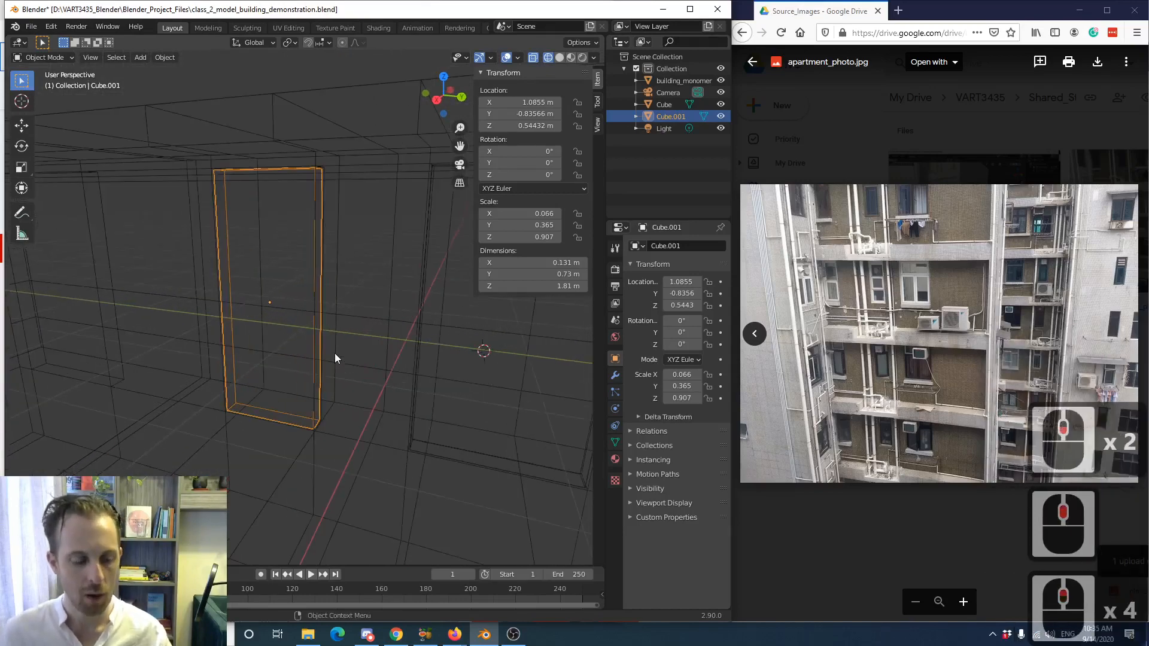
key(z)
middle_drag(271, 350, 286, 308)
scroll(240, 339, down, 2)
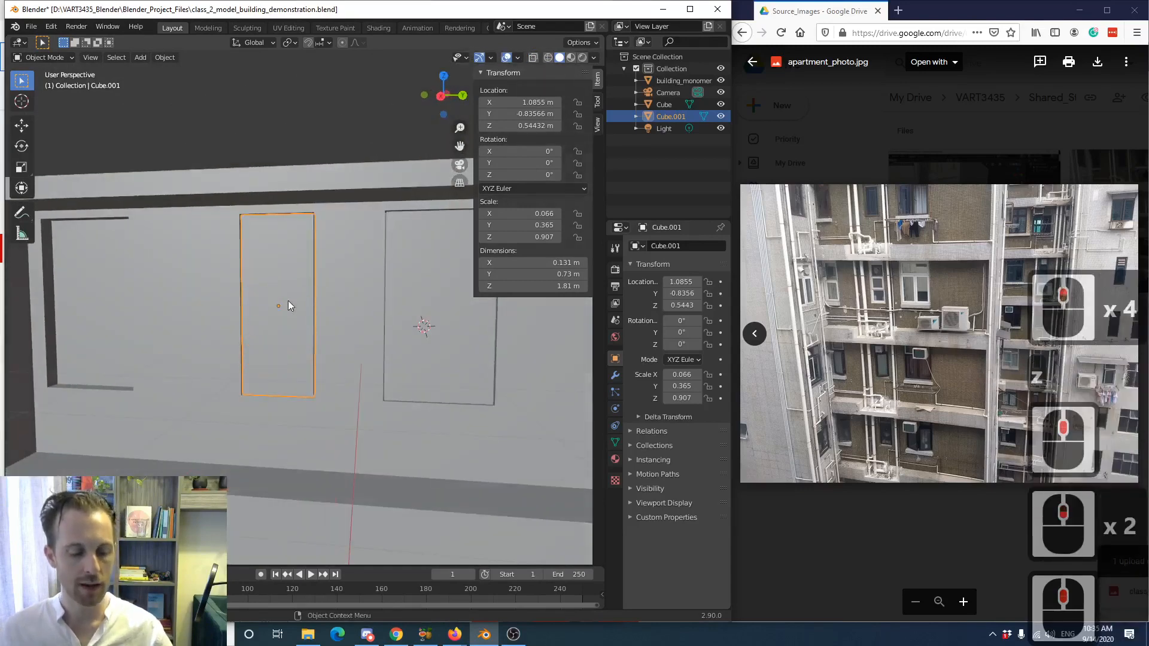
key(shift+d)
click(288, 300)
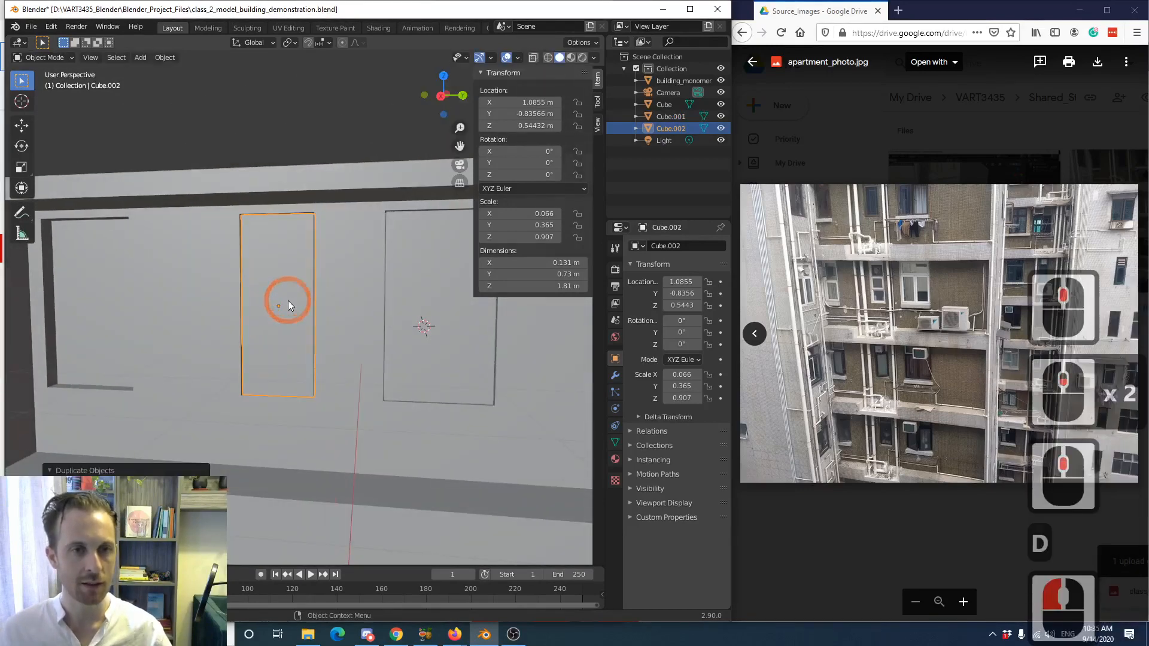
- In the right orthographic wireframe view, move the new copy along Y to about -2.89 m, over the next window recess
key(KP_3)
scroll(288, 306, down, 1)
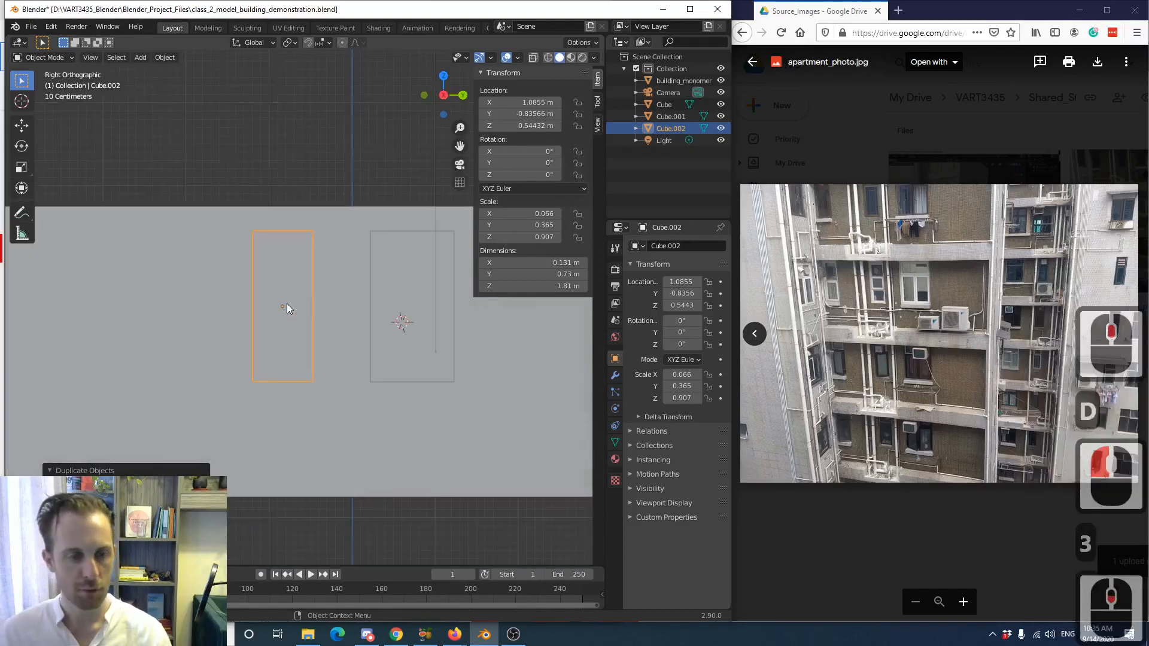
key(z)
click(209, 306)
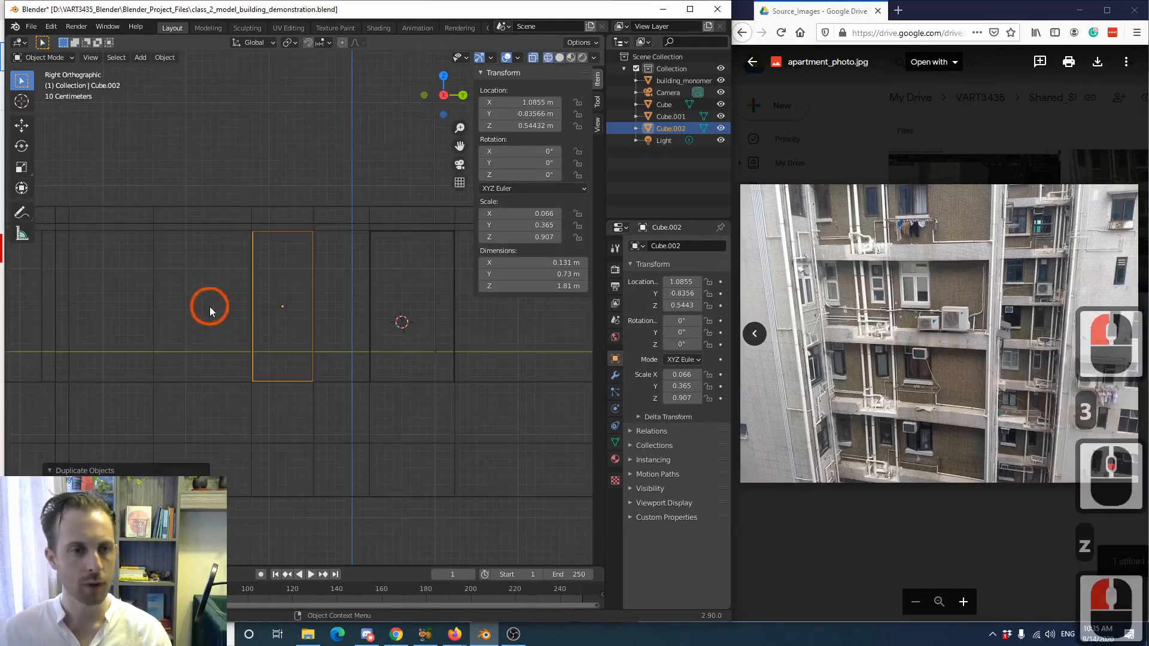
shift+middle_drag(210, 307, 270, 318)
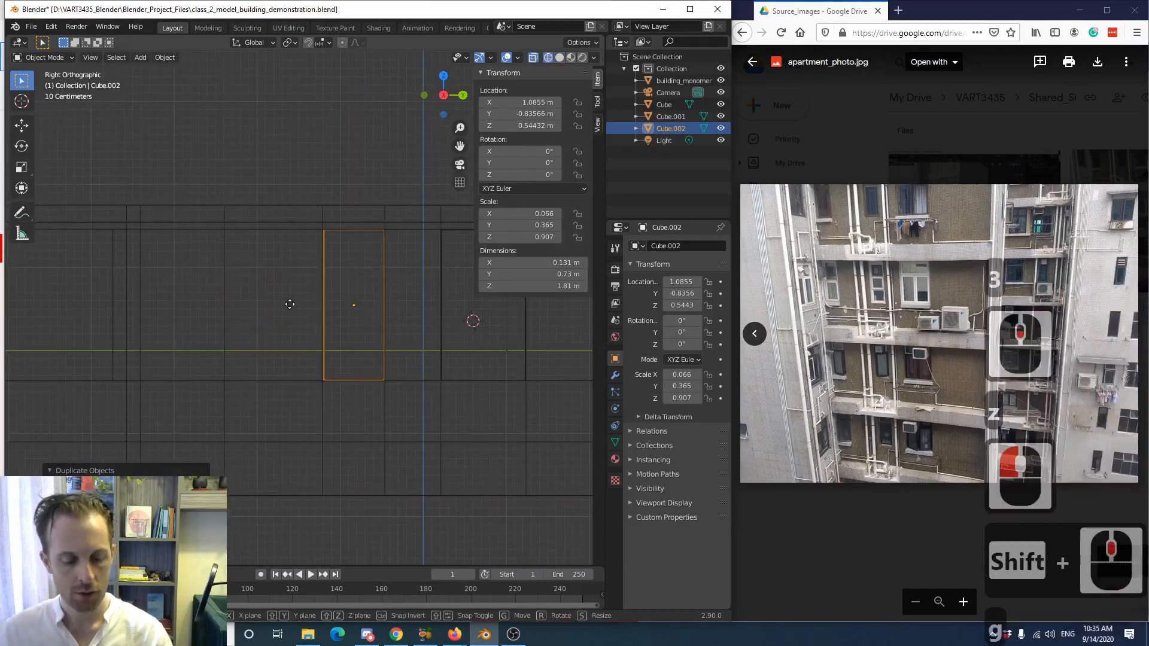
key(g)
key(y)
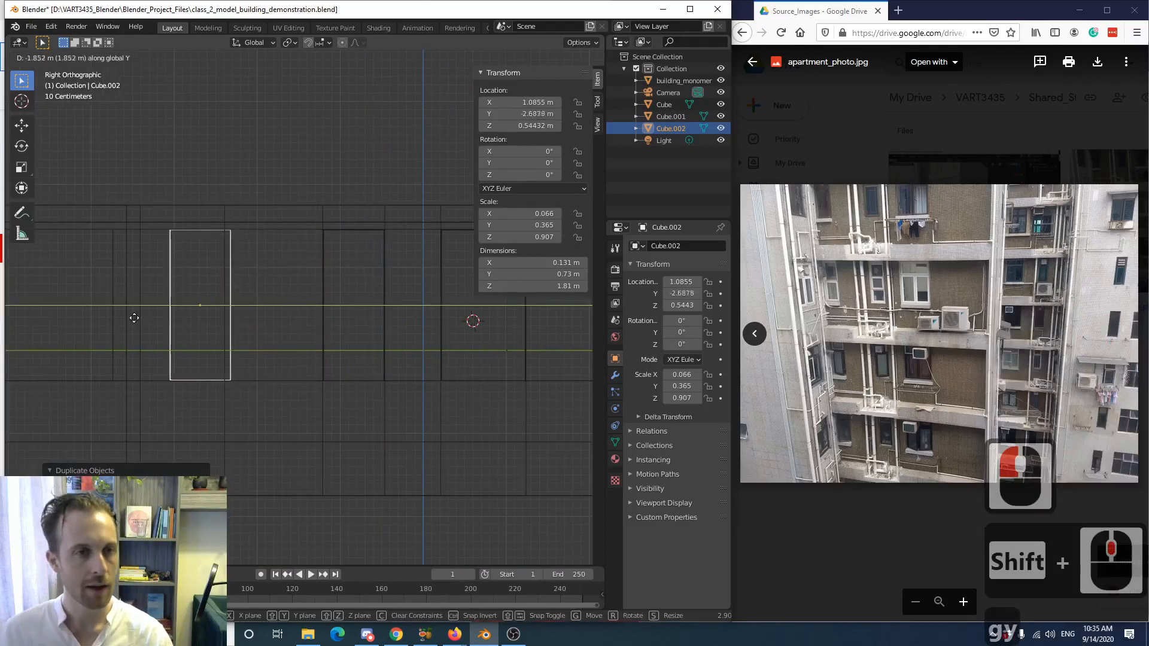
click(116, 320)
- Widen the copy along Y to about 0.978 m and shift it along Y to about -2.904 m to fit the recess
scroll(179, 320, up, 3)
shift+middle_drag(240, 328, 307, 336)
scroll(303, 333, up, 2)
key(s)
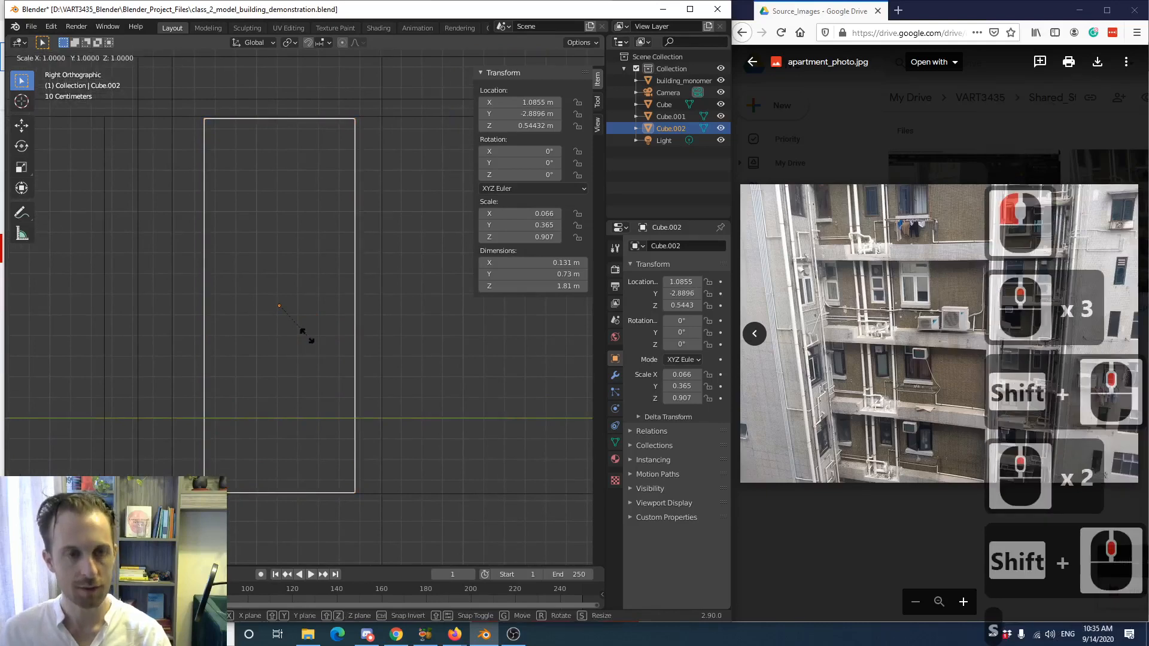
key(y)
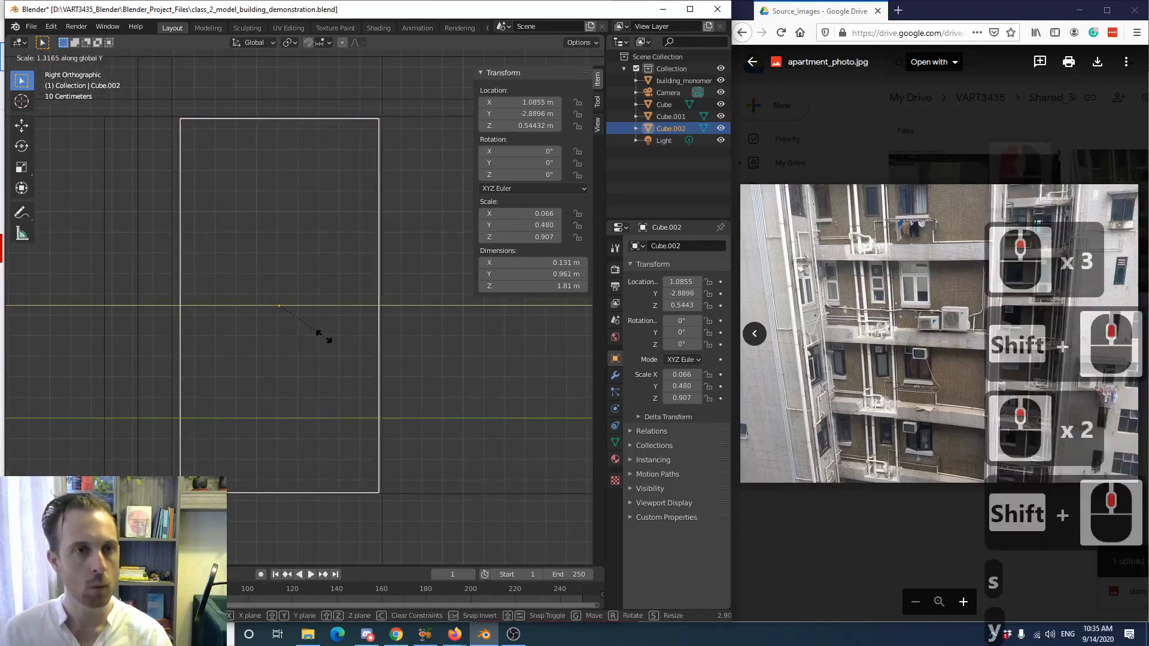
click(324, 336)
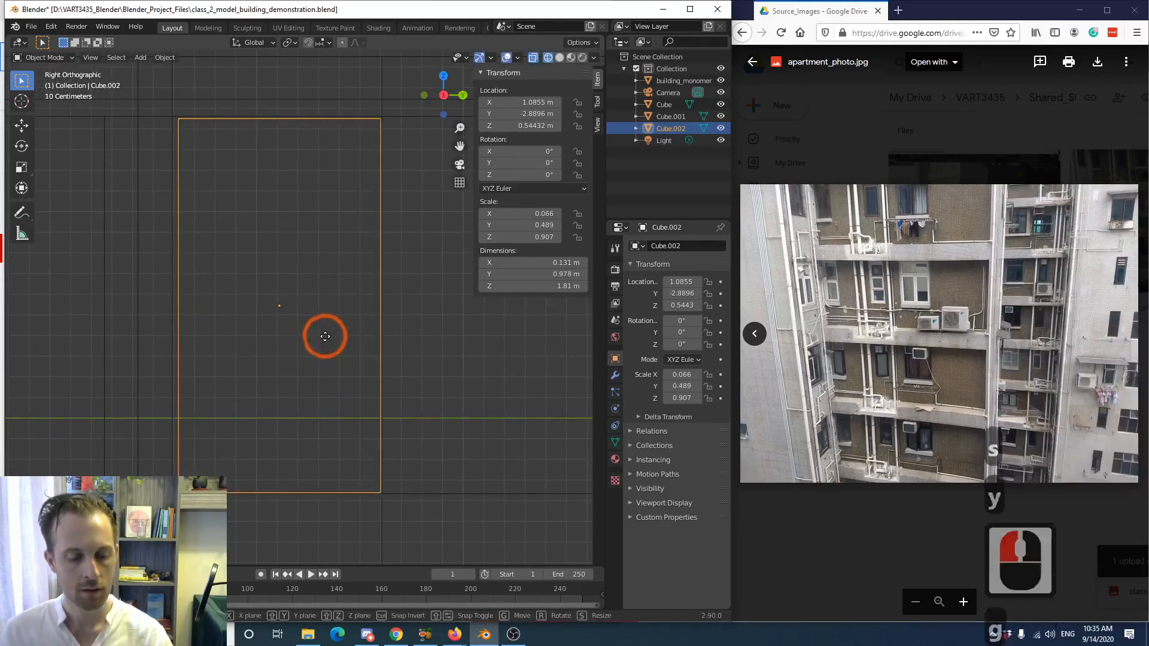
key(g)
key(y)
click(321, 336)
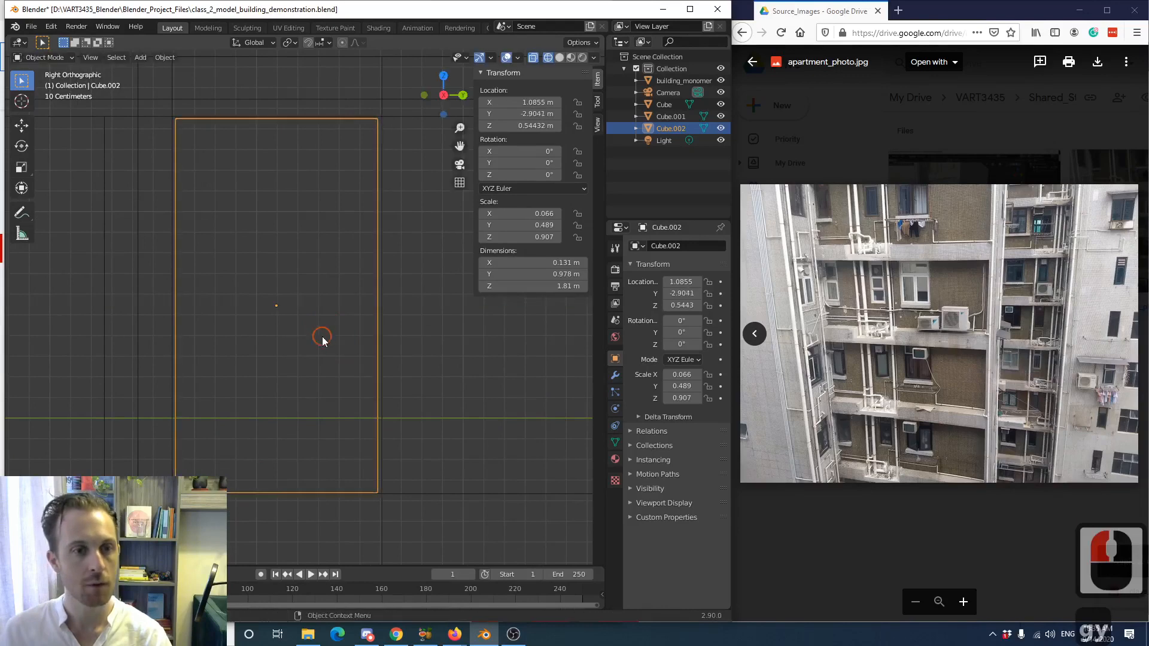
- Check the three filled recesses in Solid shading and duplicate the cube nearest the inner corner in place
scroll(321, 341, down, 6)
scroll(321, 340, down, 4)
scroll(319, 343, up, 3)
middle_drag(318, 346, 282, 368)
key(z)
scroll(372, 352, up, 2)
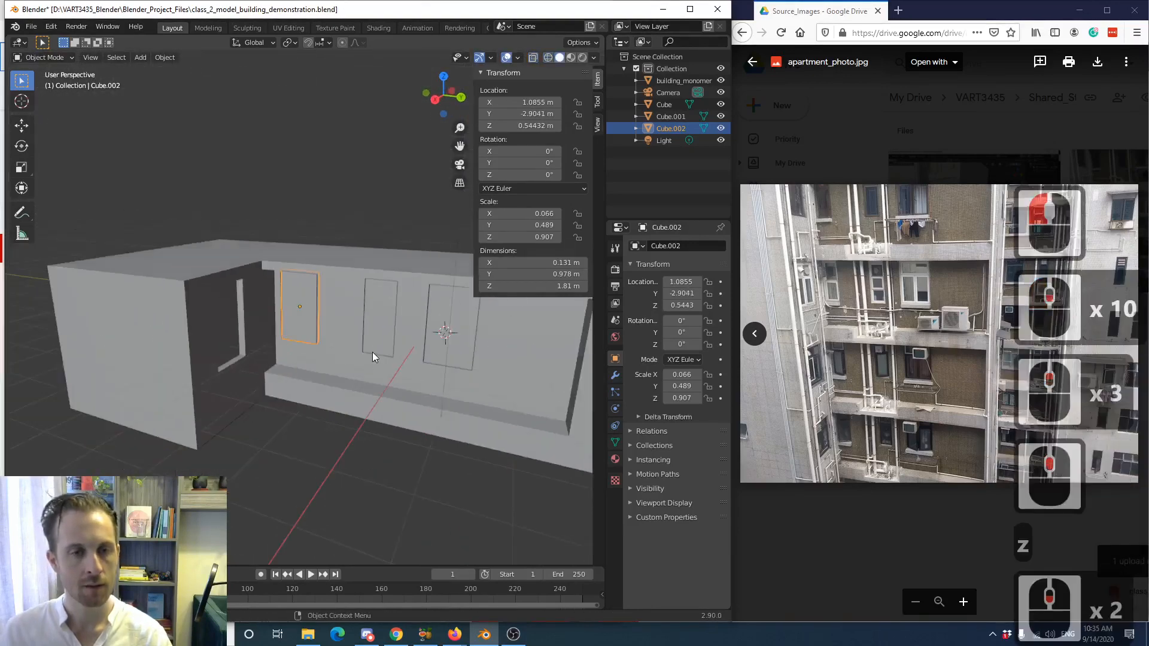
middle_drag(229, 324, 235, 354)
scroll(292, 337, up, 3)
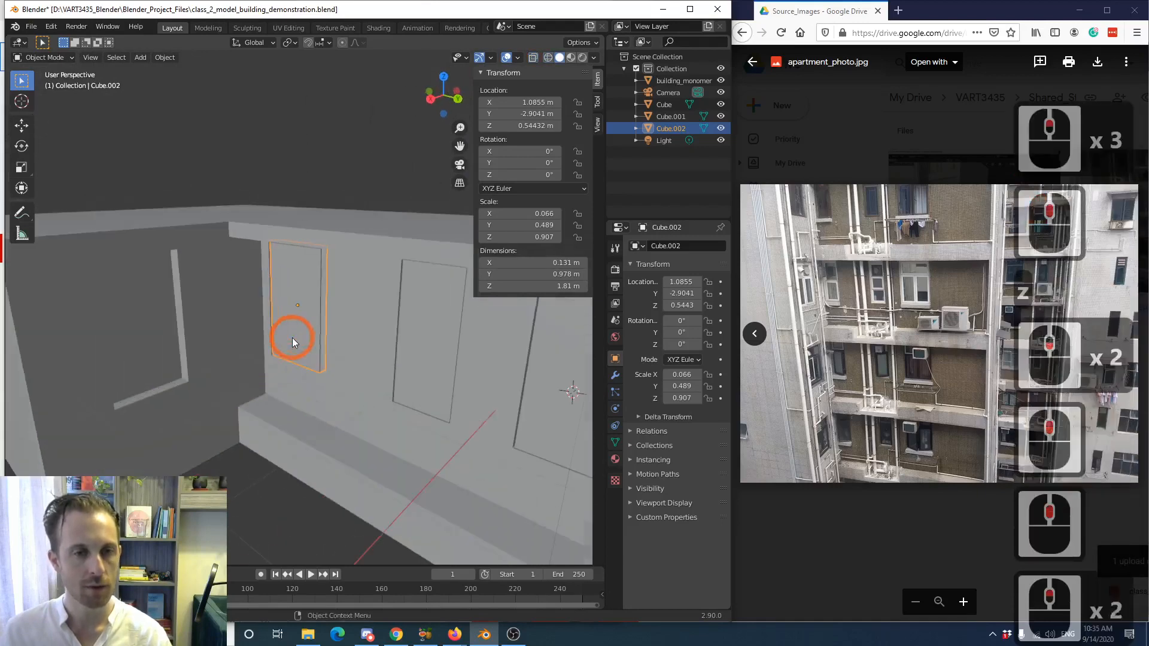
key(shift+d)
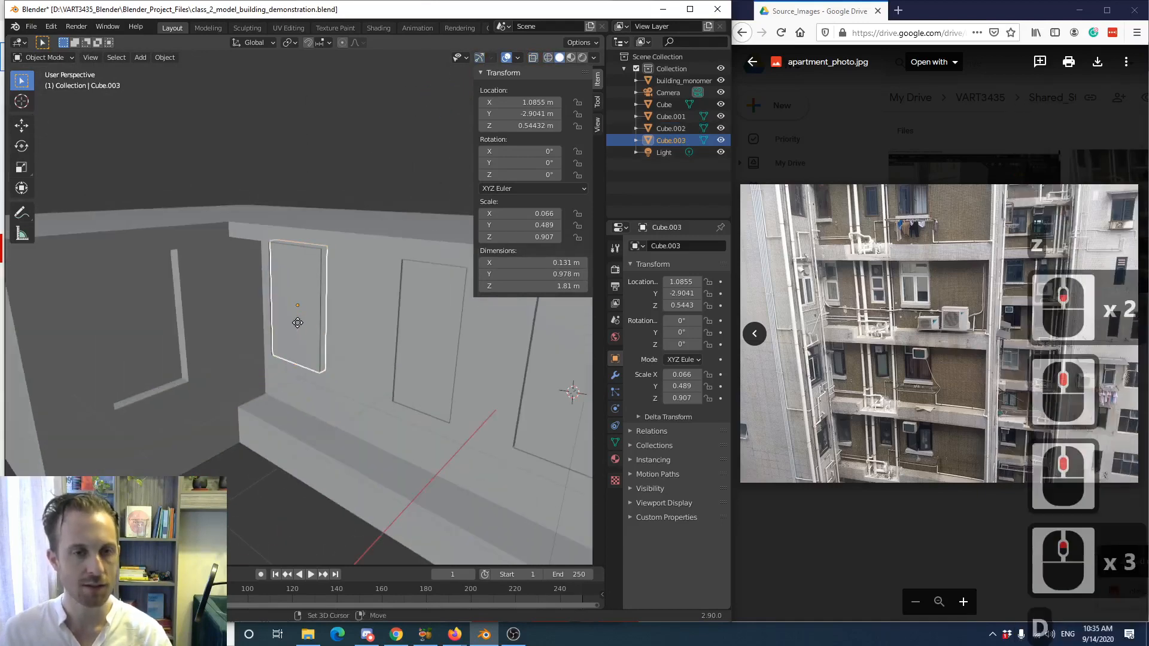
right_click(297, 326)
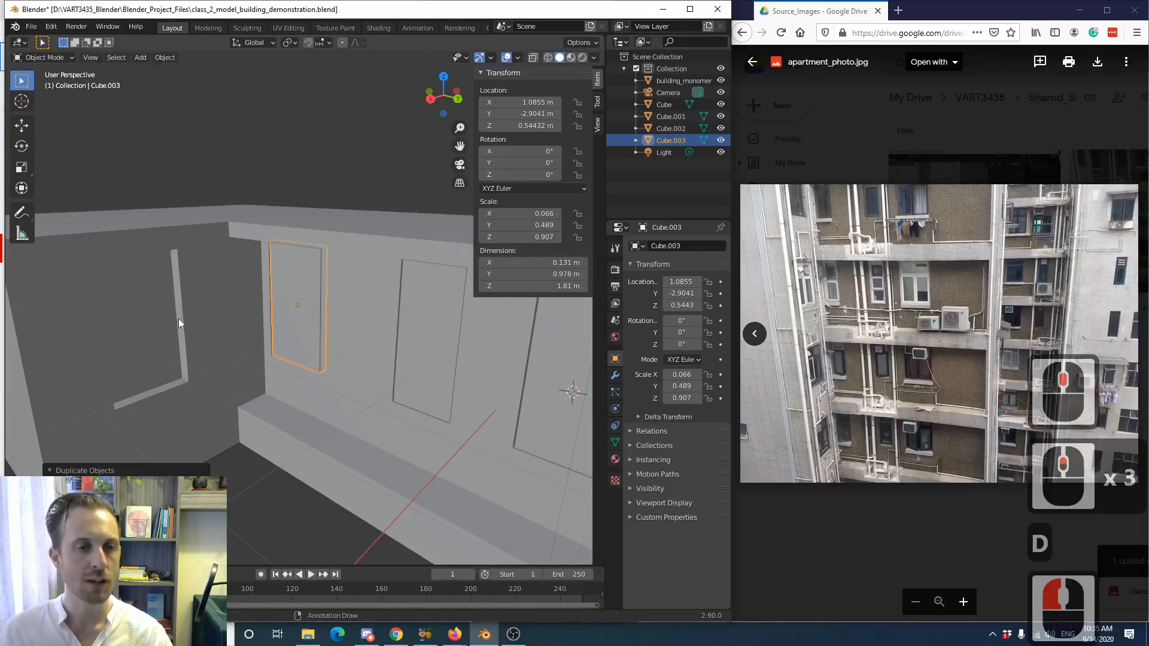
- Try rotating the new copy freely to face the side wall's window recess, and undo the rotation
scroll(189, 333, down, 3)
scroll(189, 334, up, 2)
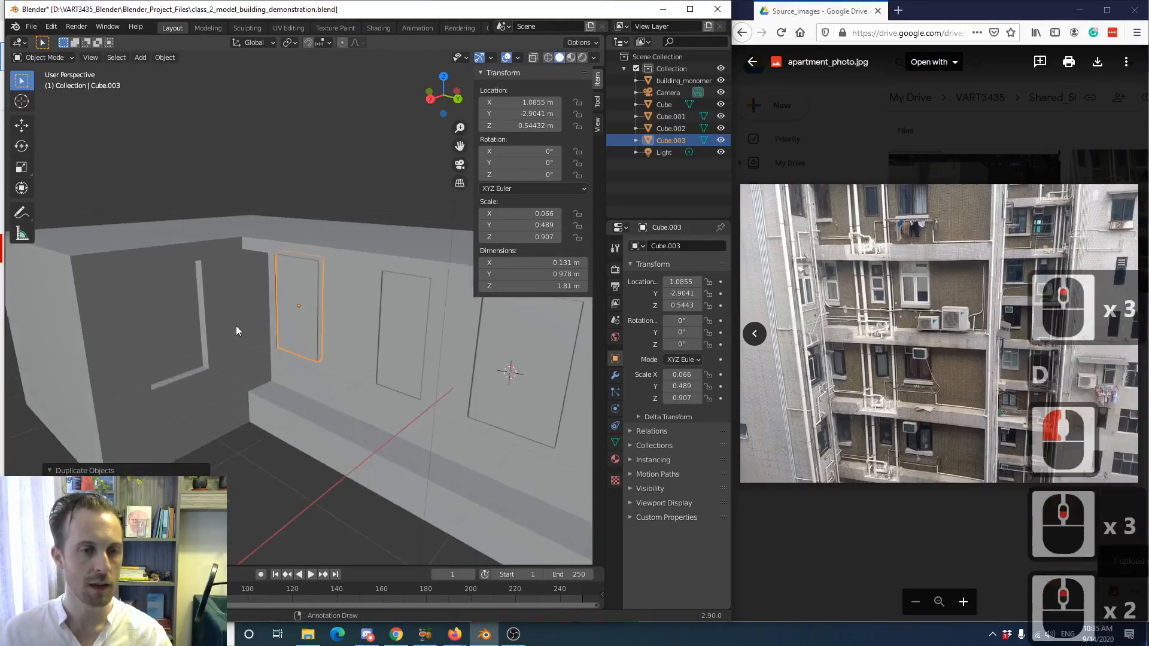
scroll(236, 325, down, 2)
scroll(297, 312, up, 2)
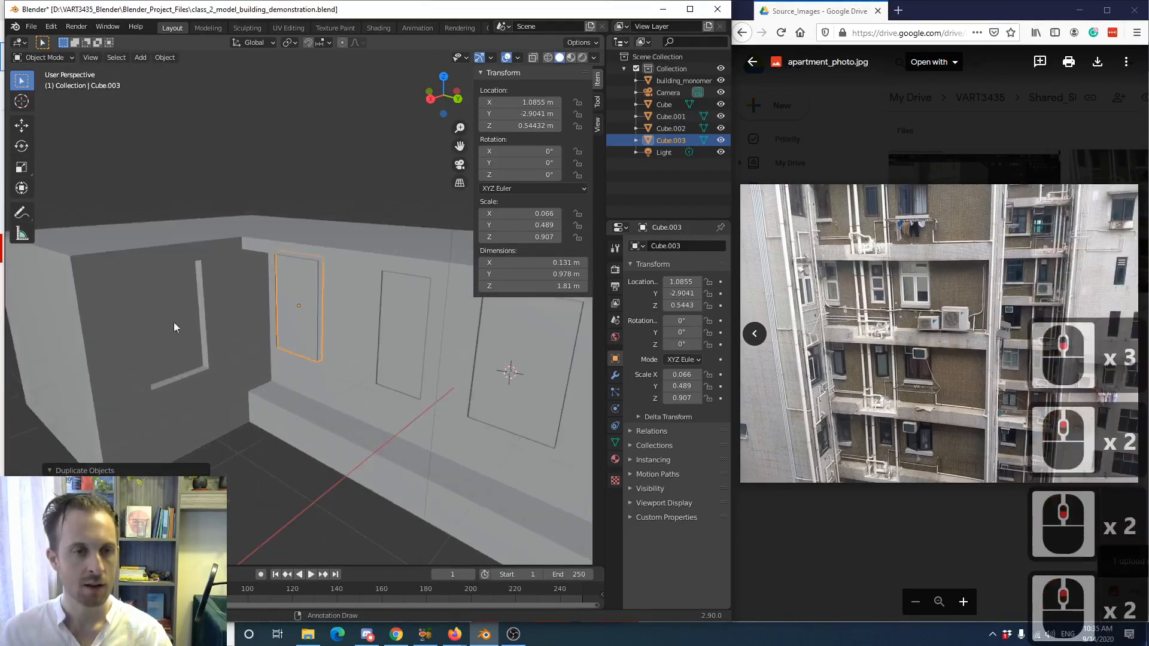
scroll(260, 364, down, 2)
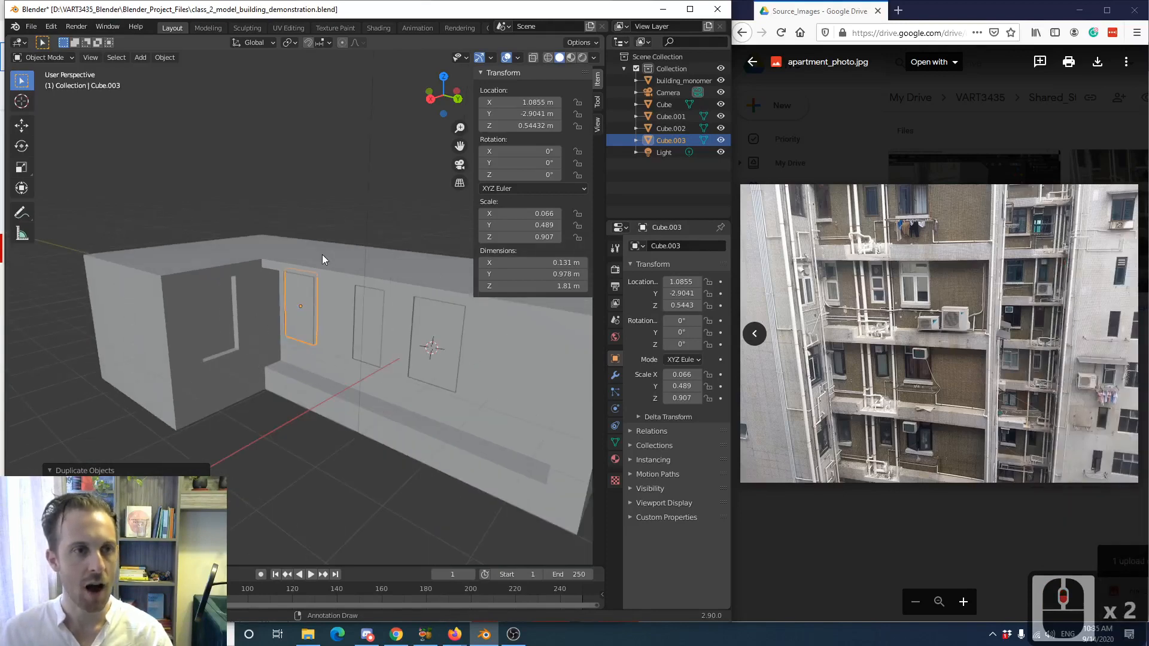
key(r)
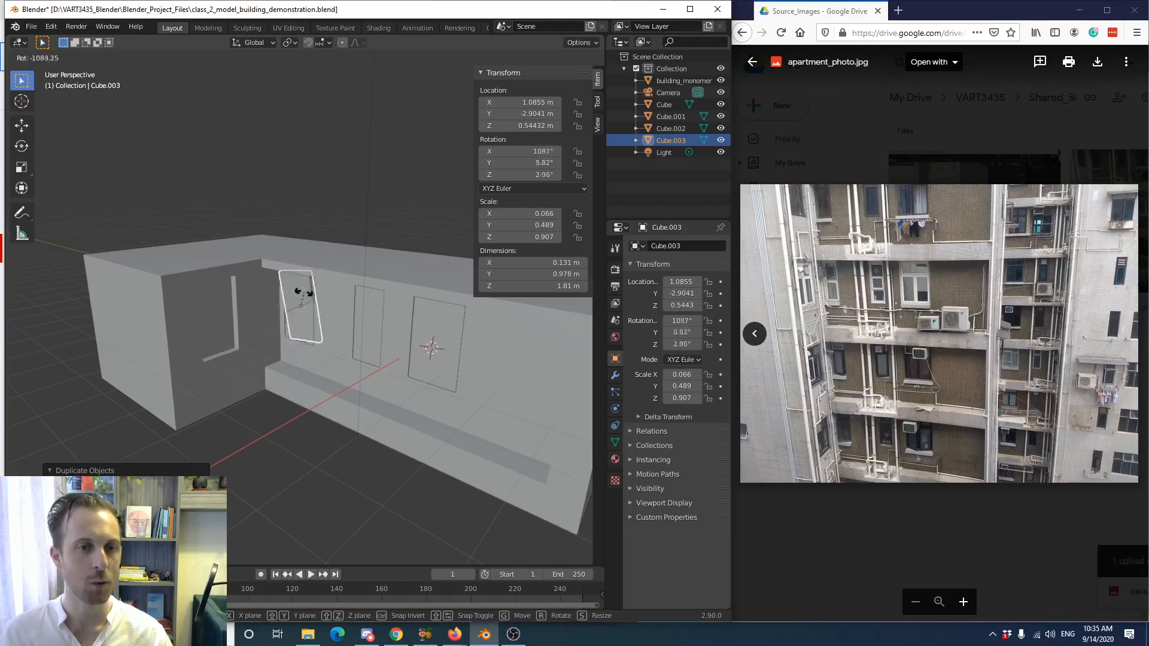
click(286, 308)
scroll(263, 335, up, 3)
mouse_move(263, 335)
middle_down()
mouse_move(286, 306)
mouse_move(283, 327)
middle_up()
middle_drag(204, 309, 195, 314)
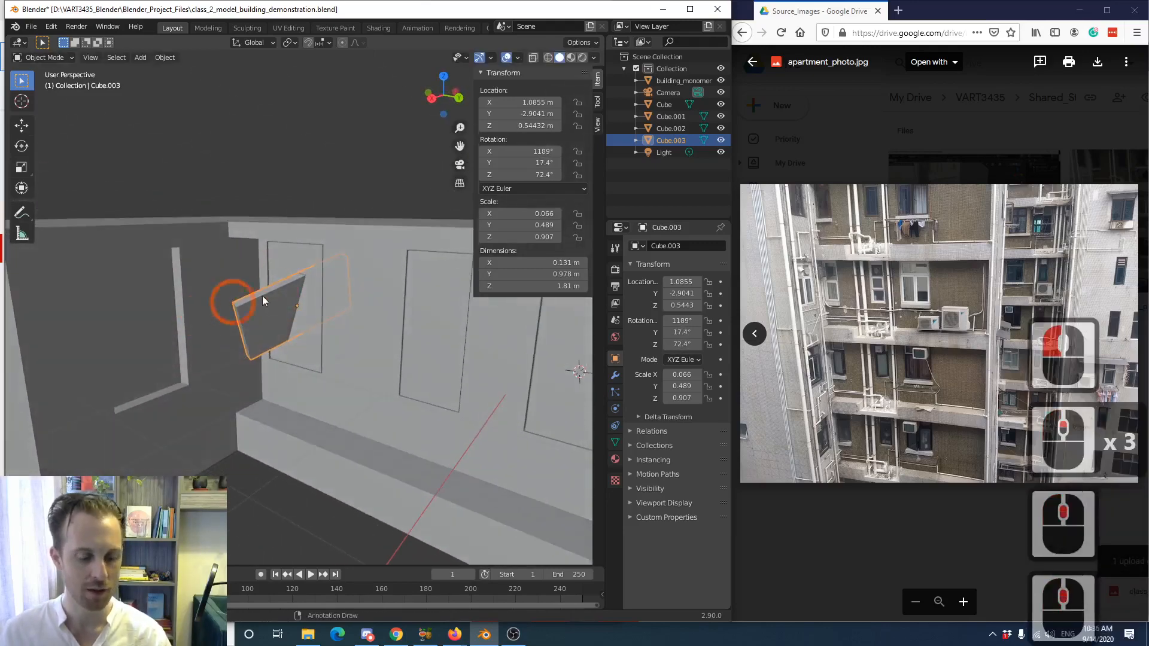
key(ctrl+z)
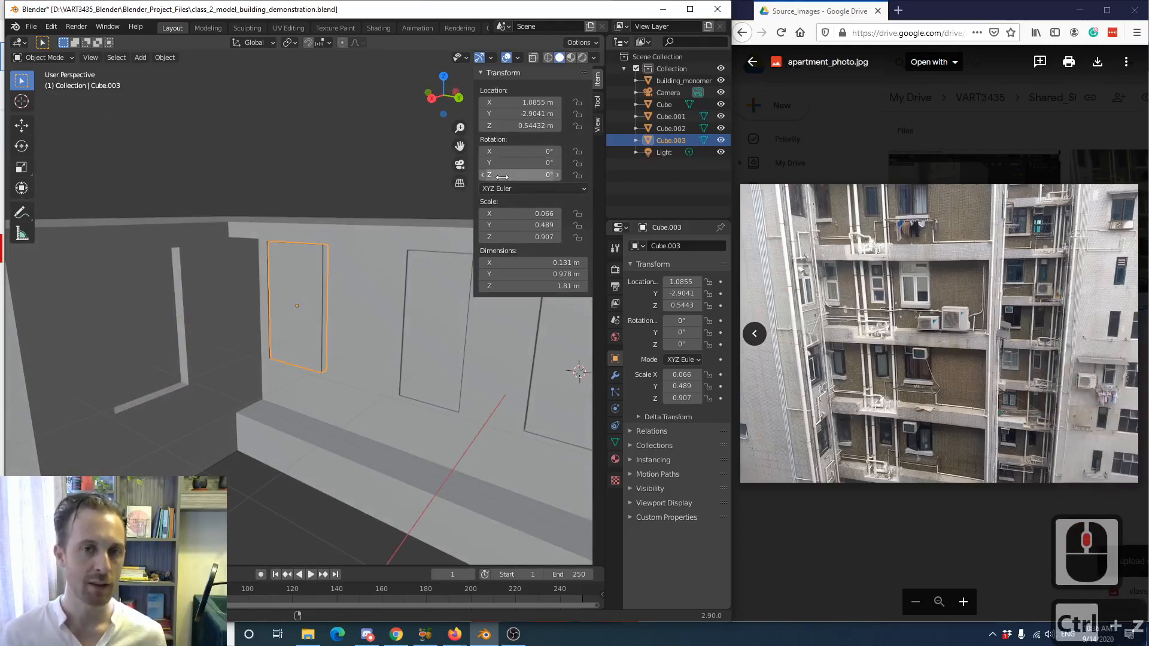
- Turn the new copy about Z to about 34.7° through its rotation value
drag(497, 175, 530, 174)
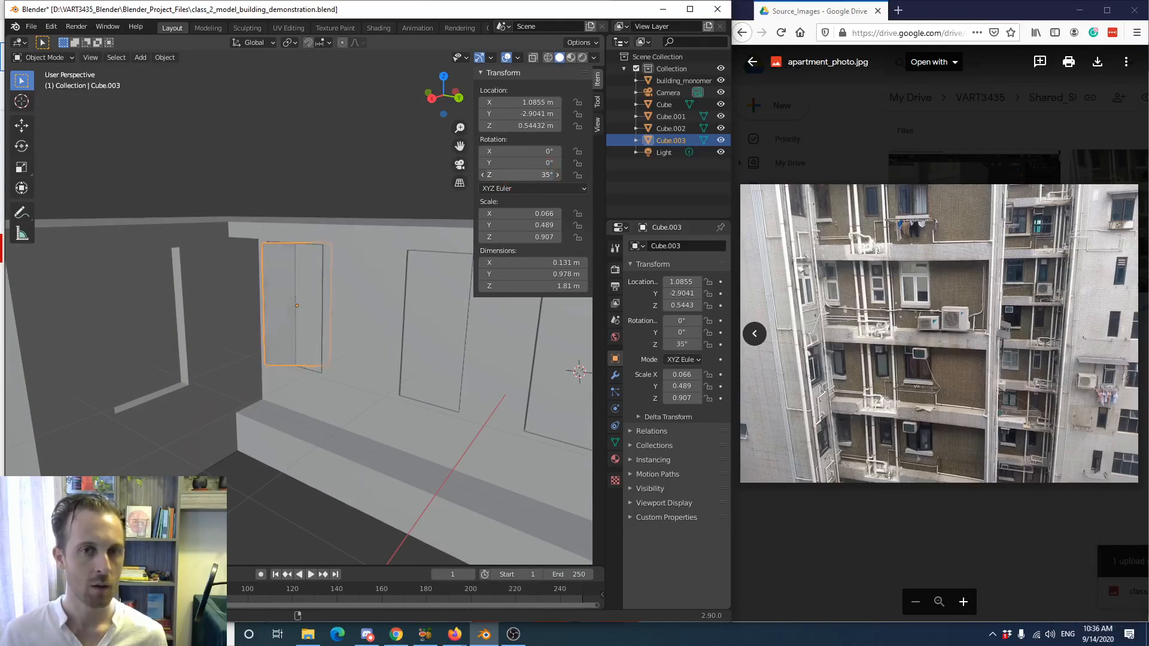
click(265, 306)
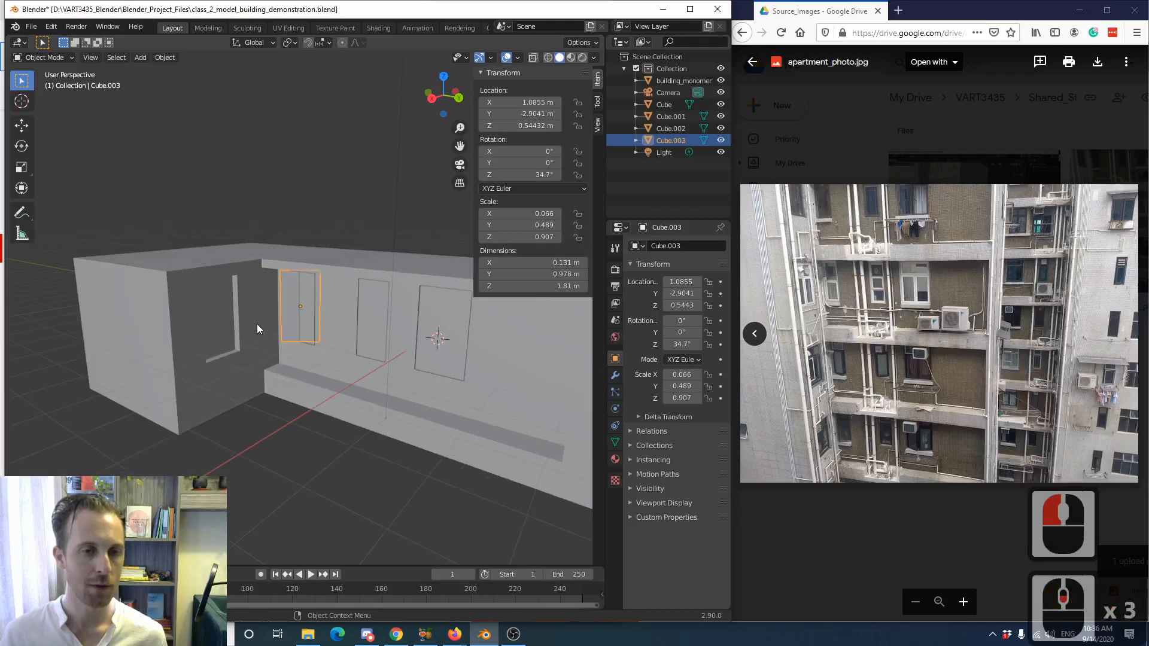
scroll(260, 326, up, 5)
scroll(265, 326, down, 4)
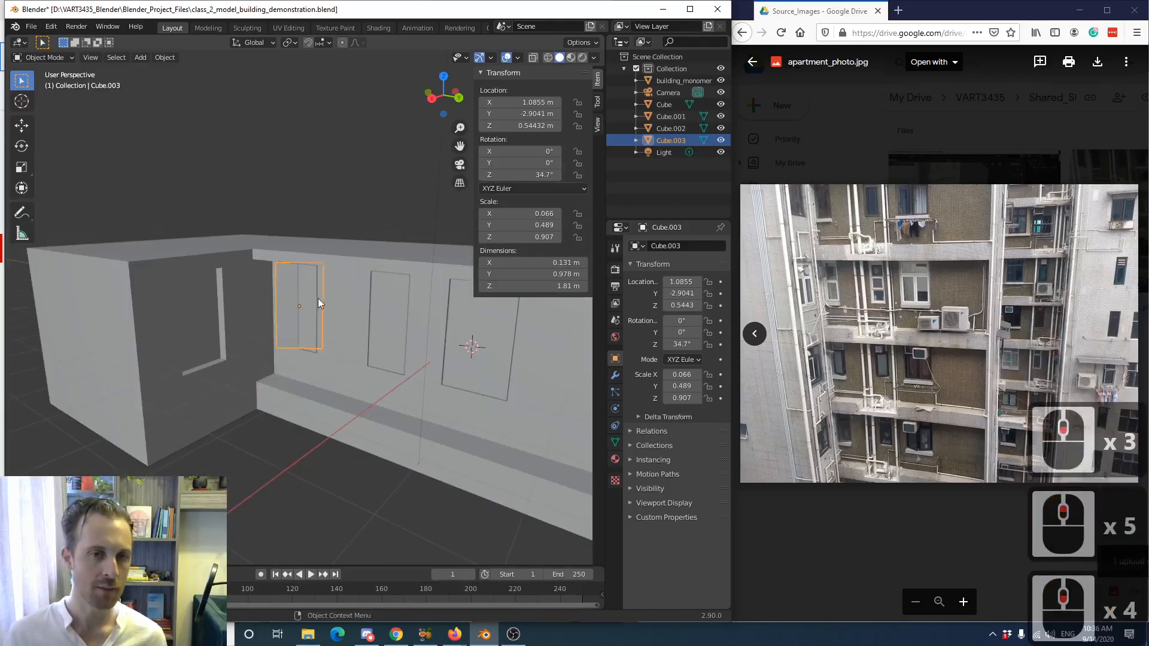
- Try a Z rotation of exactly 90° on the new copy, and undo both Z rotation changes
click(513, 173)
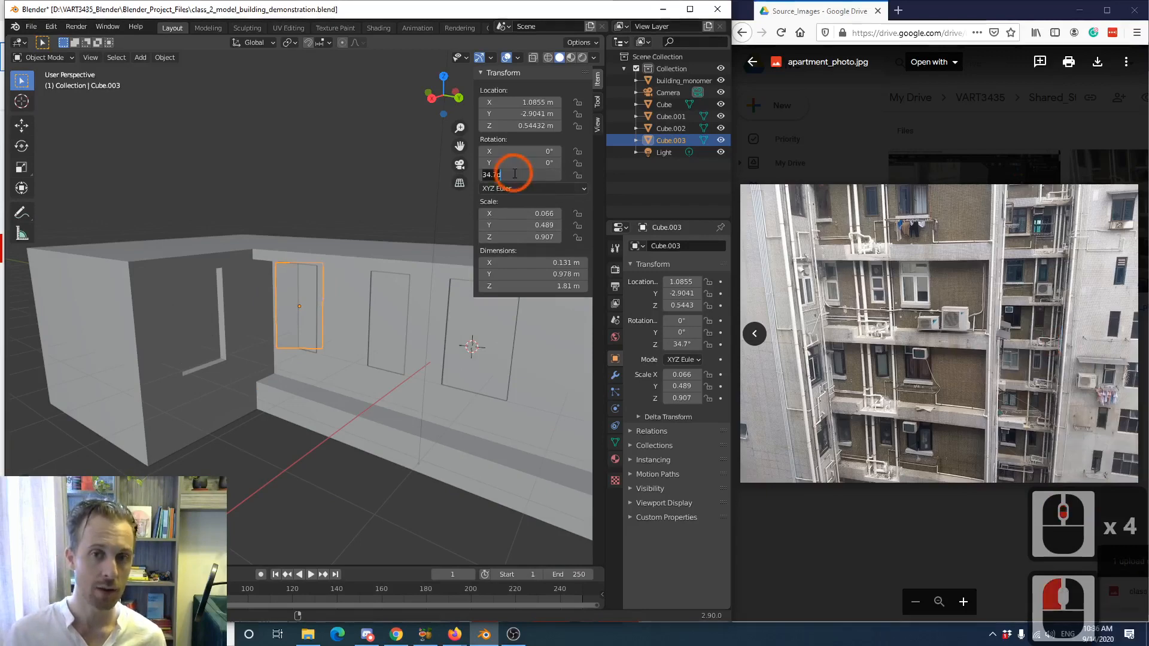
text(90)
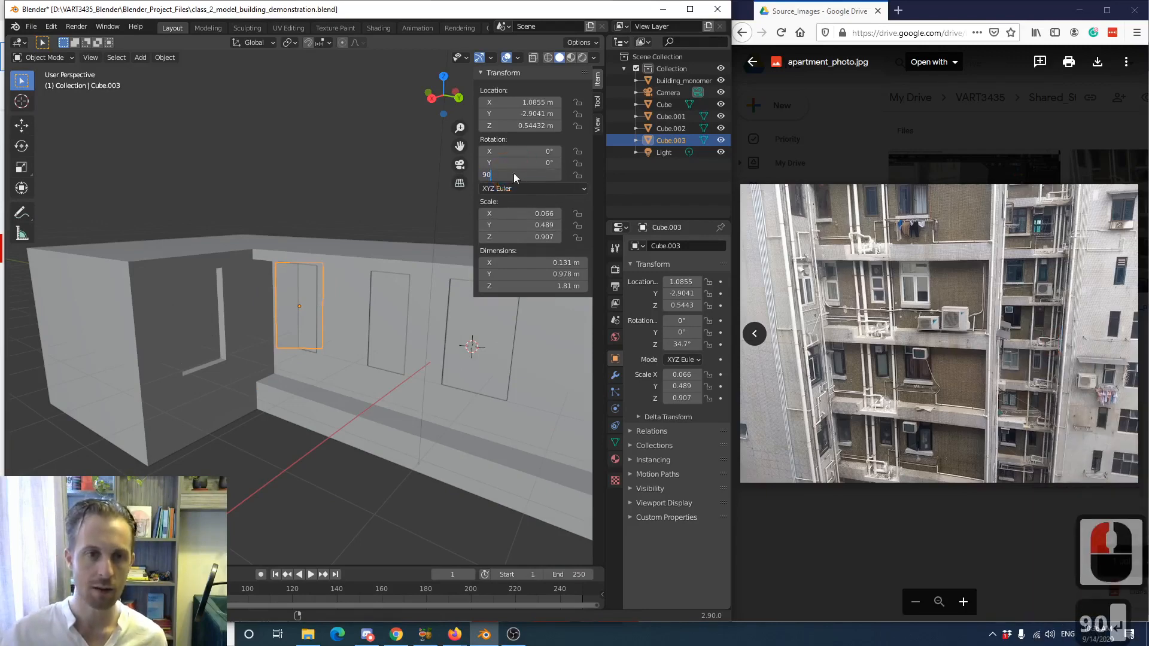
key(Return)
scroll(296, 270, up, 4)
scroll(292, 272, down, 2)
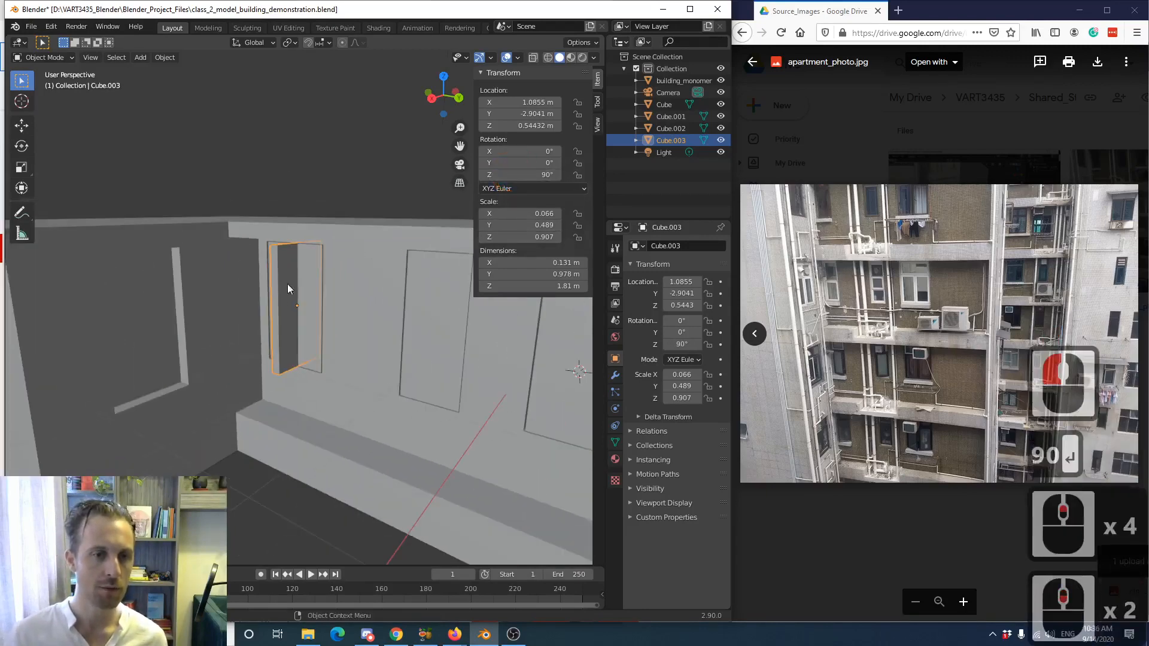
mouse_move(287, 284)
middle_down()
mouse_move(283, 320)
mouse_move(335, 293)
mouse_move(282, 306)
middle_up()
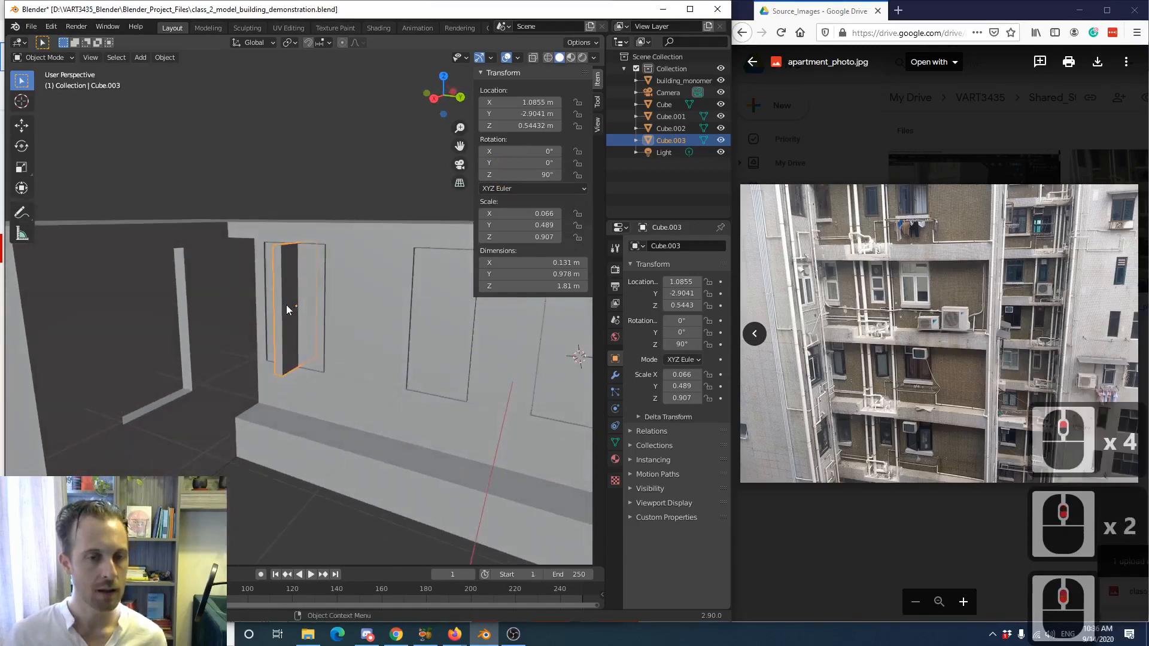
mouse_move(303, 289)
middle_down()
mouse_move(281, 288)
mouse_move(299, 290)
middle_up()
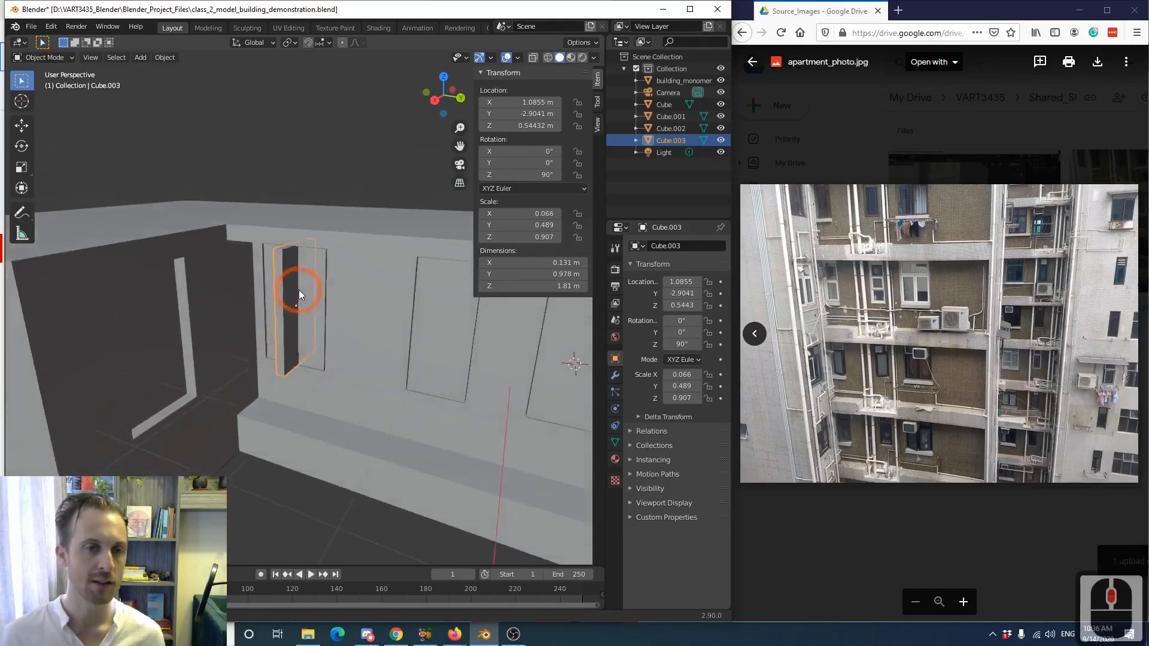
key(ctrl+z)
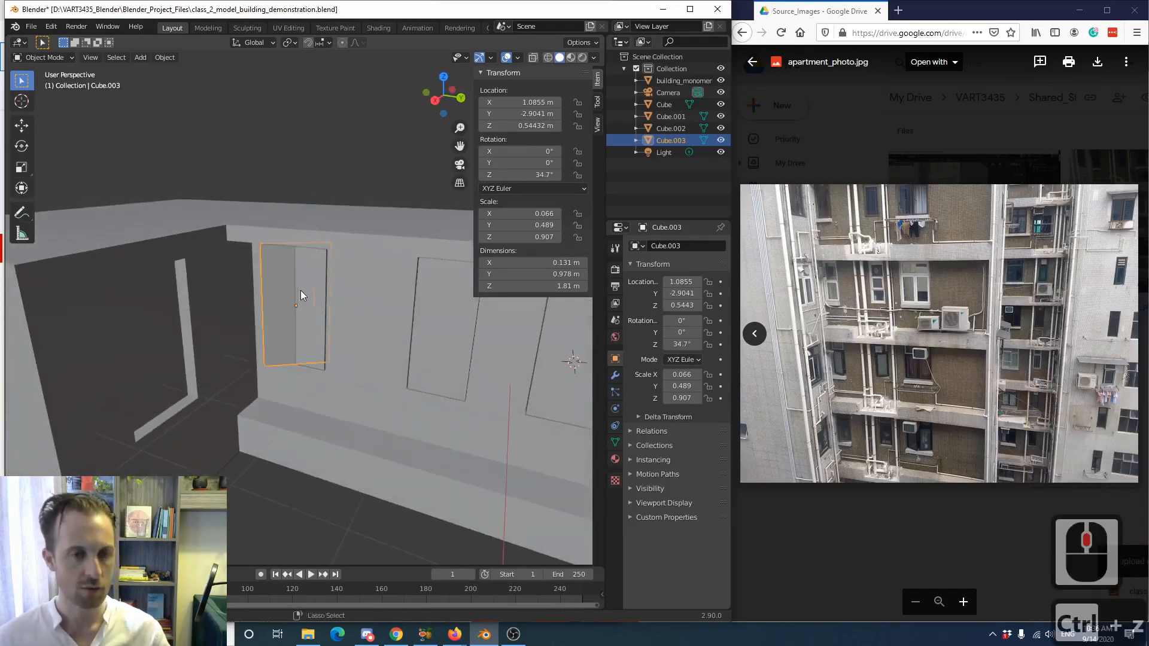
key(ctrl+z)
- Try rotating the new copy by 90° without an axis constraint, and undo the rotation
mouse_move(300, 290)
middle_down()
mouse_move(285, 278)
mouse_move(299, 282)
middle_up()
key(r)
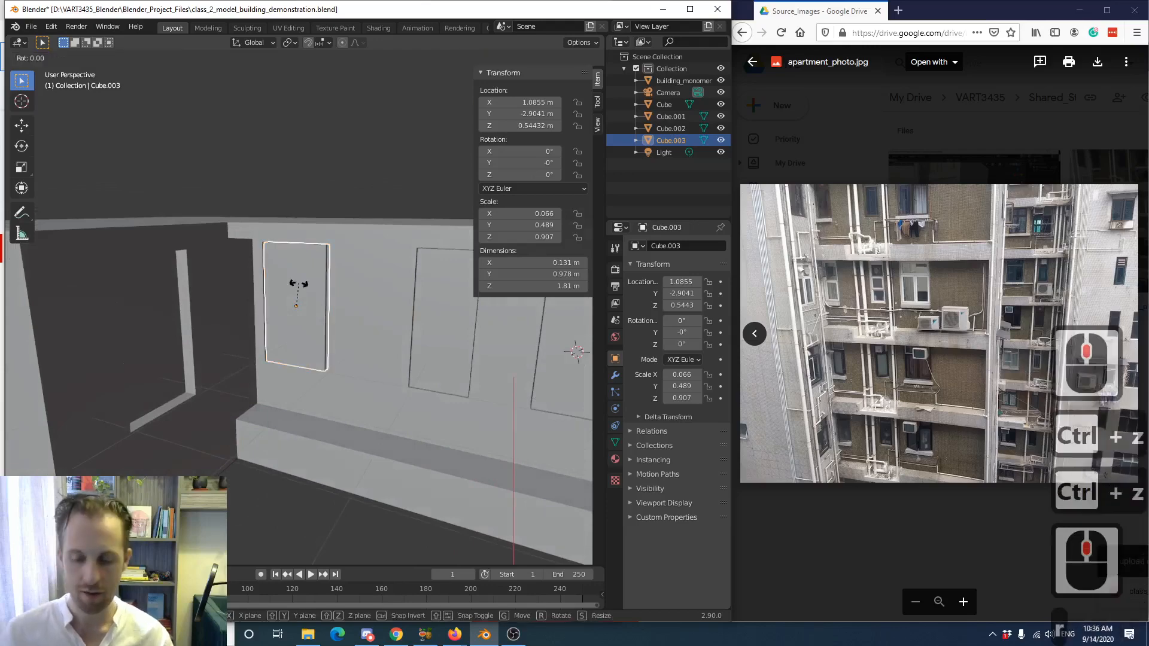
key(9)
key(0)
key(Return)
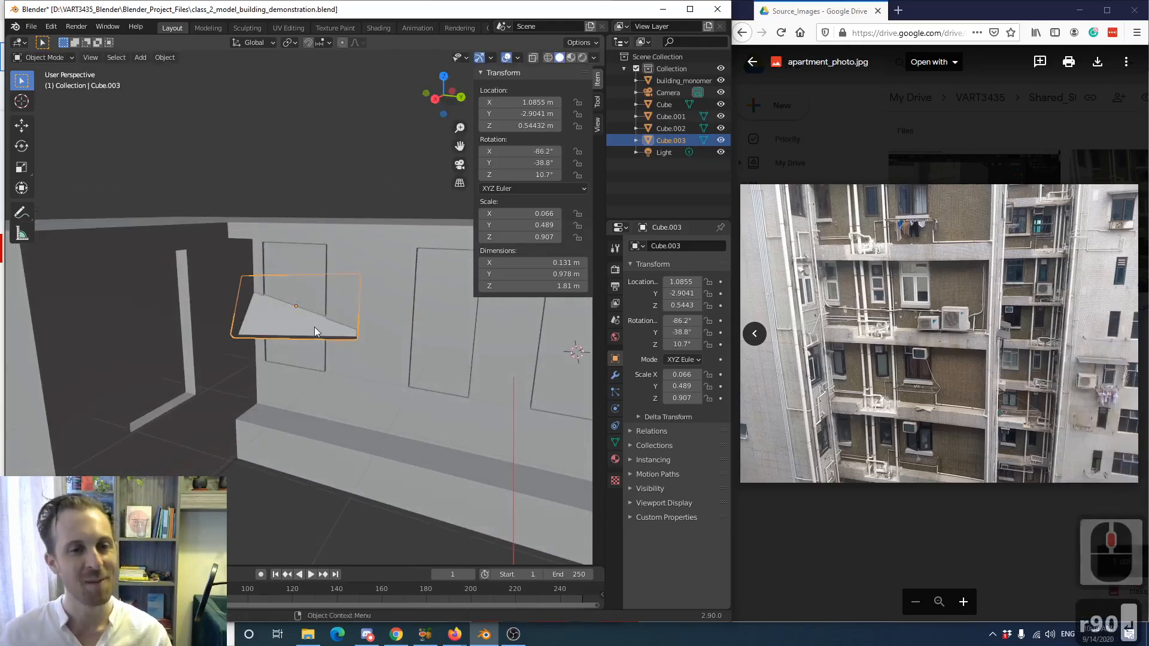
key(ctrl+z)
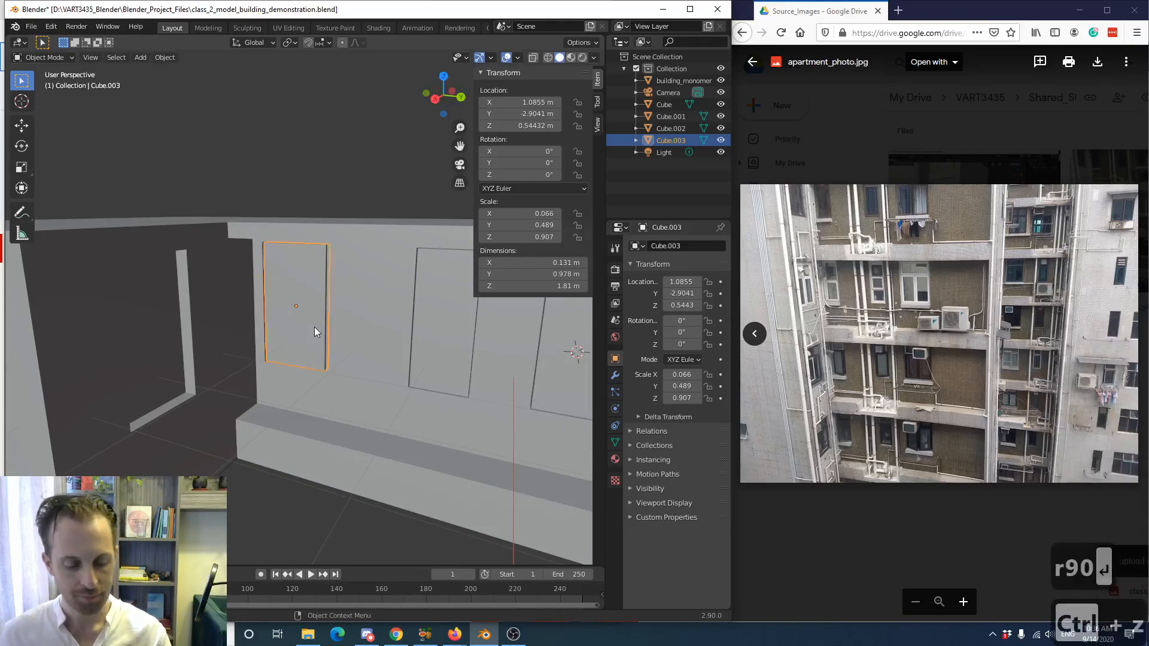
- Rotate the new window copy by 90° about the global Z axis
key(r)
key(z)
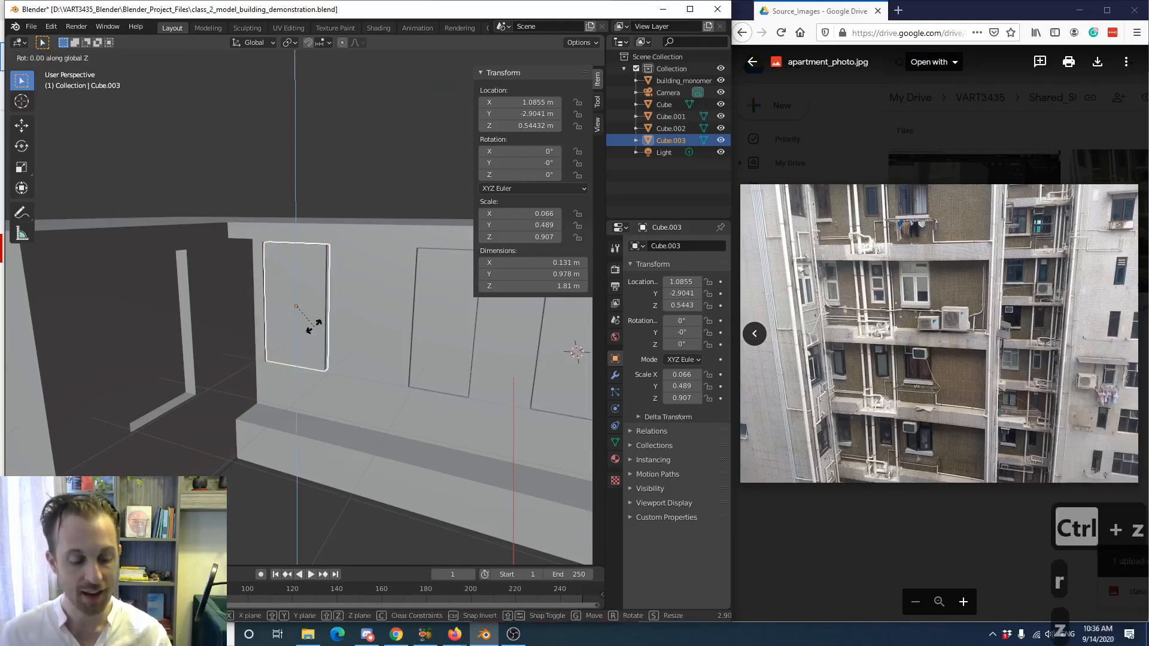
text(90)
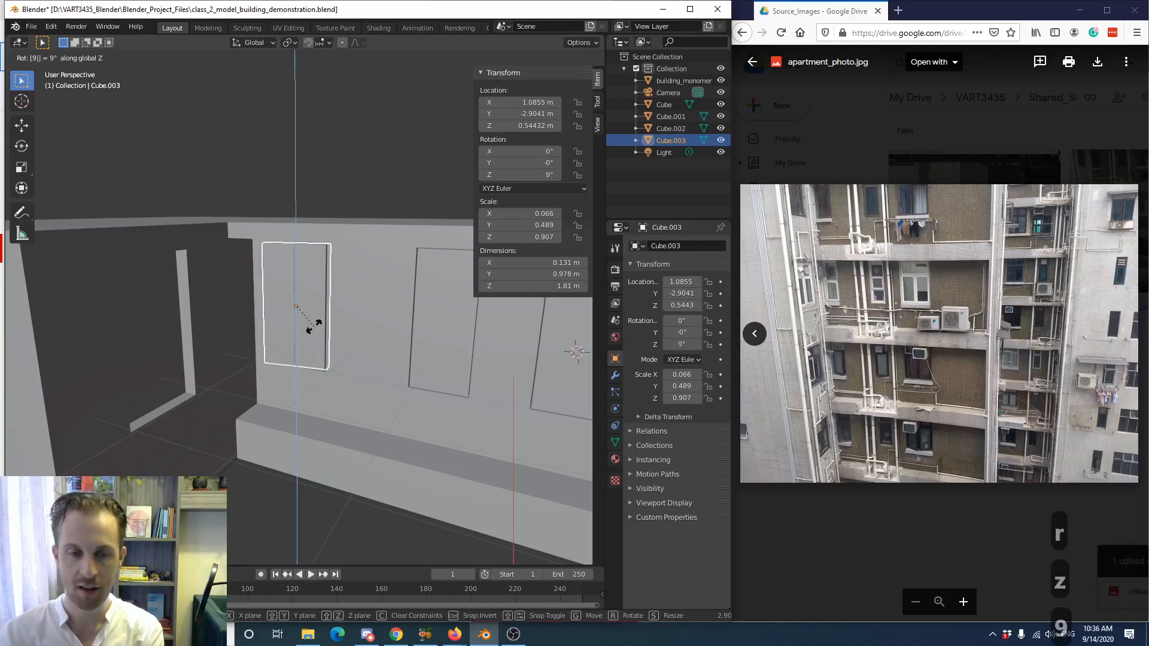
key(Return)
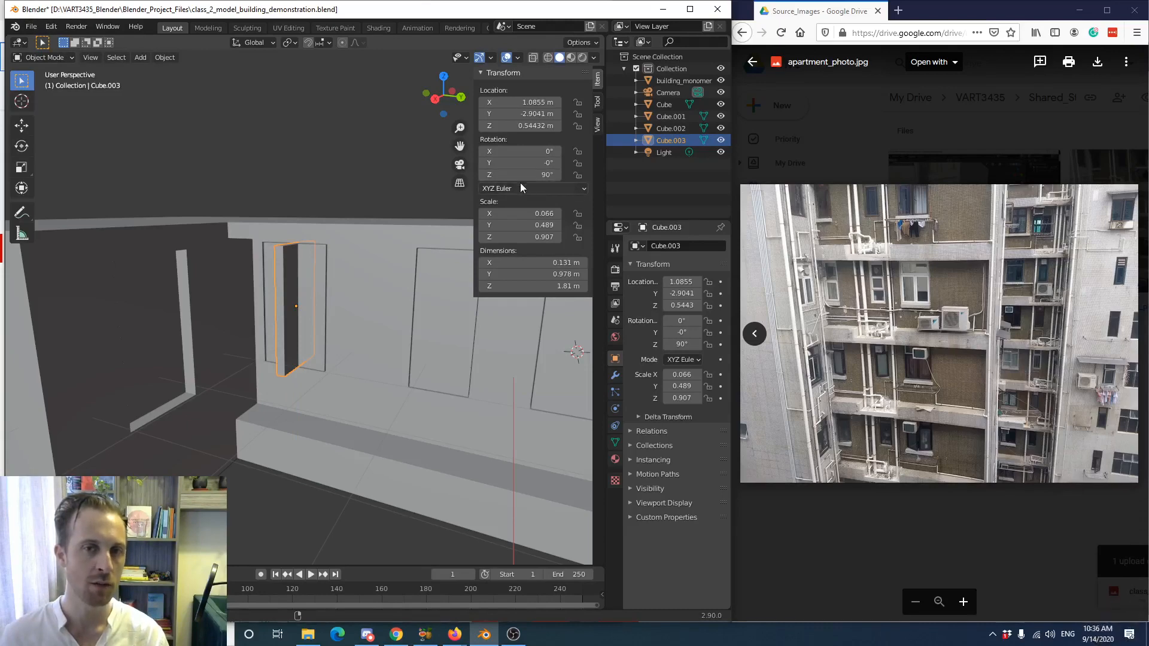
- In a top-down wireframe view, move the rotated copy into the side wall's window recess, at about X 3.05 m, Y -3.65 m
middle_drag(262, 299, 268, 328)
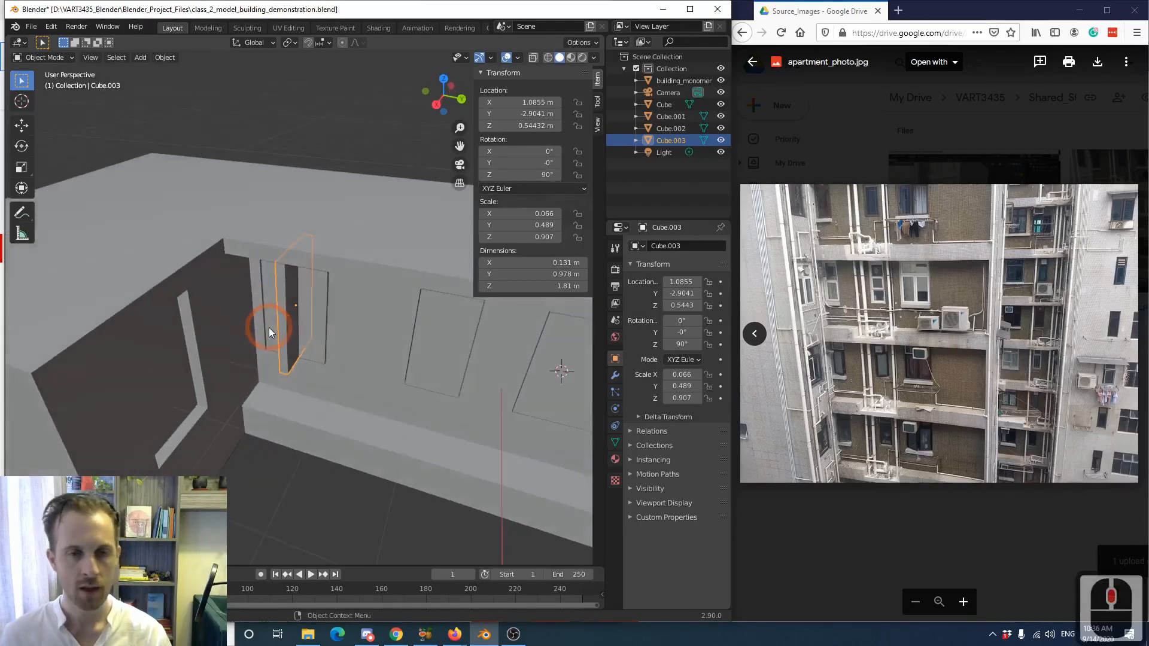
click(443, 78)
key(z)
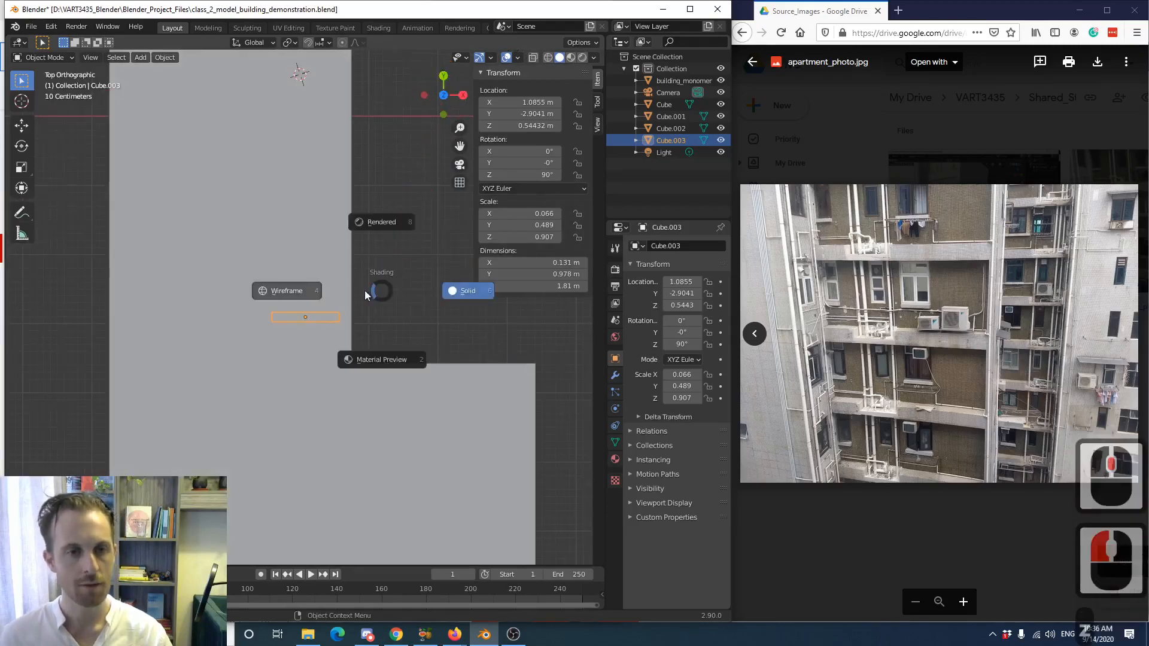
click(327, 305)
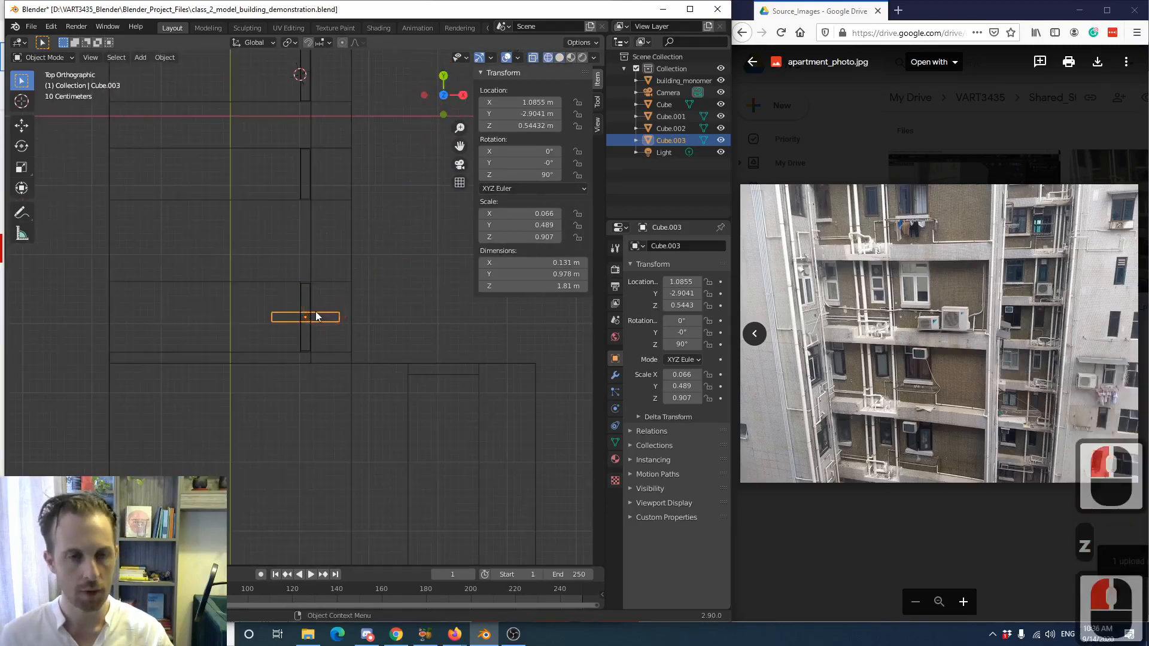
key(g)
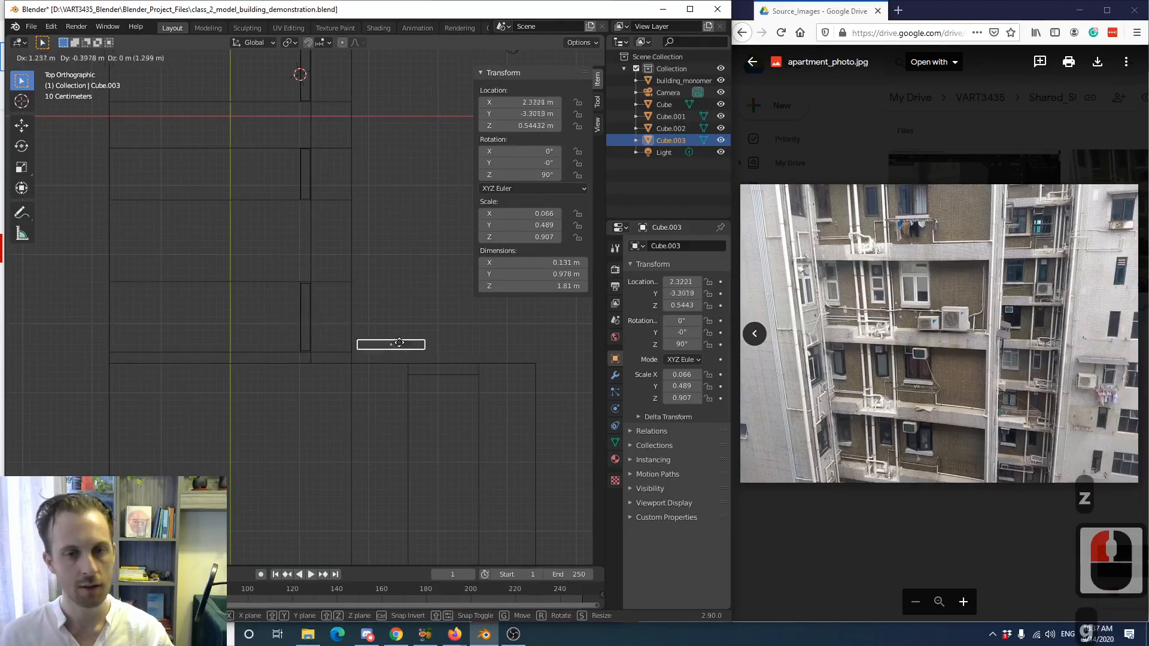
click(448, 368)
scroll(469, 399, up, 3)
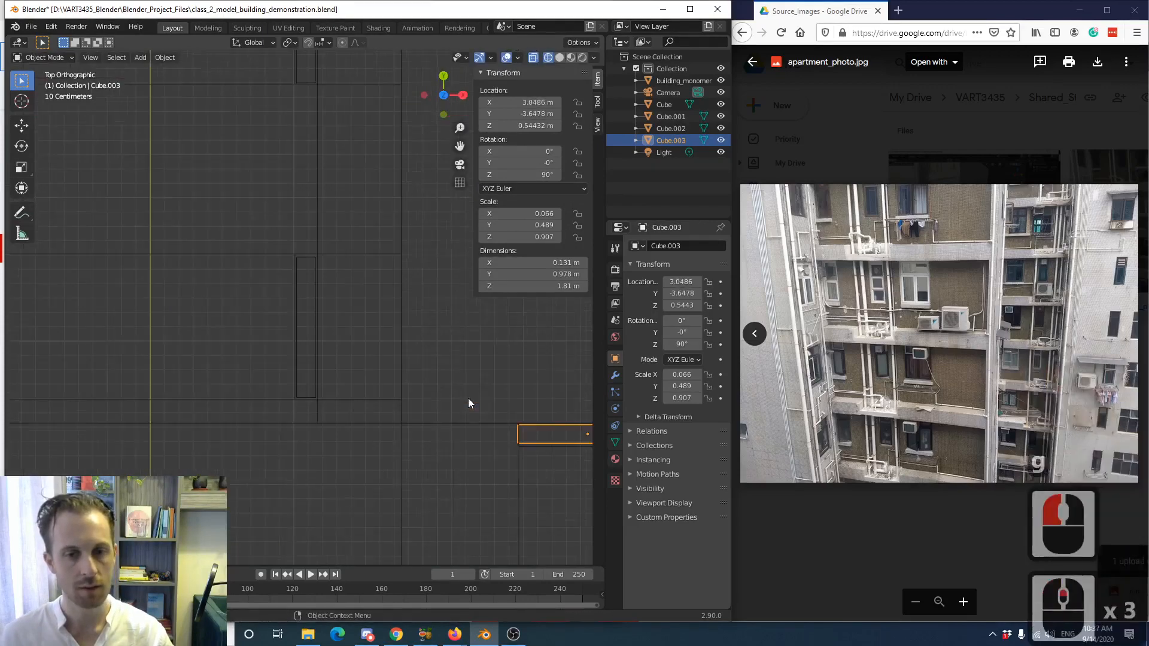
shift+middle_drag(468, 398, 282, 317)
scroll(393, 374, up, 1)
scroll(394, 370, up, 4)
shift+middle_drag(412, 365, 300, 342)
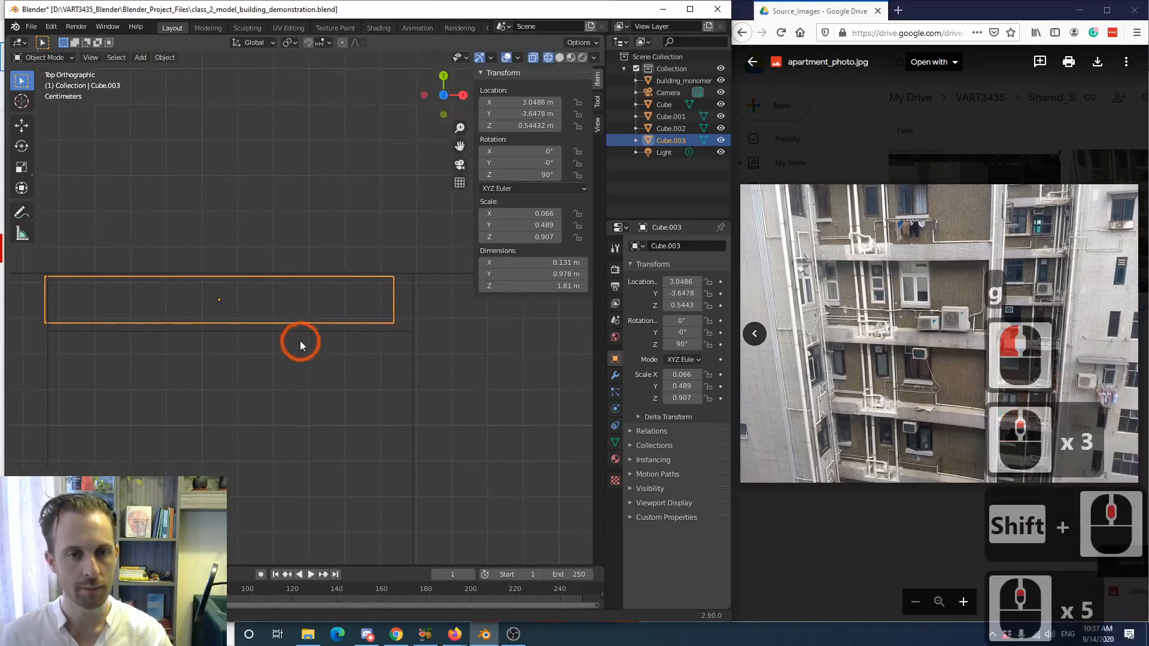
scroll(300, 344, up, 1)
scroll(212, 318, down, 8)
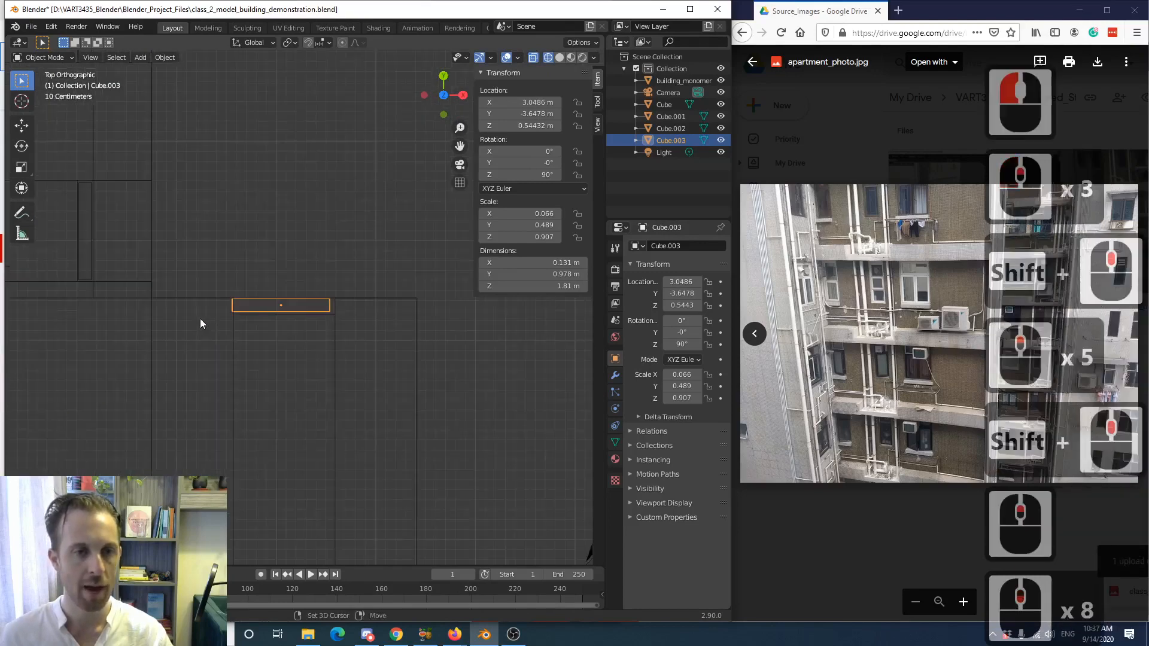
mouse_move(200, 318)
shift+middle_down()
mouse_move(373, 322)
mouse_move(238, 372)
mouse_move(219, 311)
shift+middle_up()
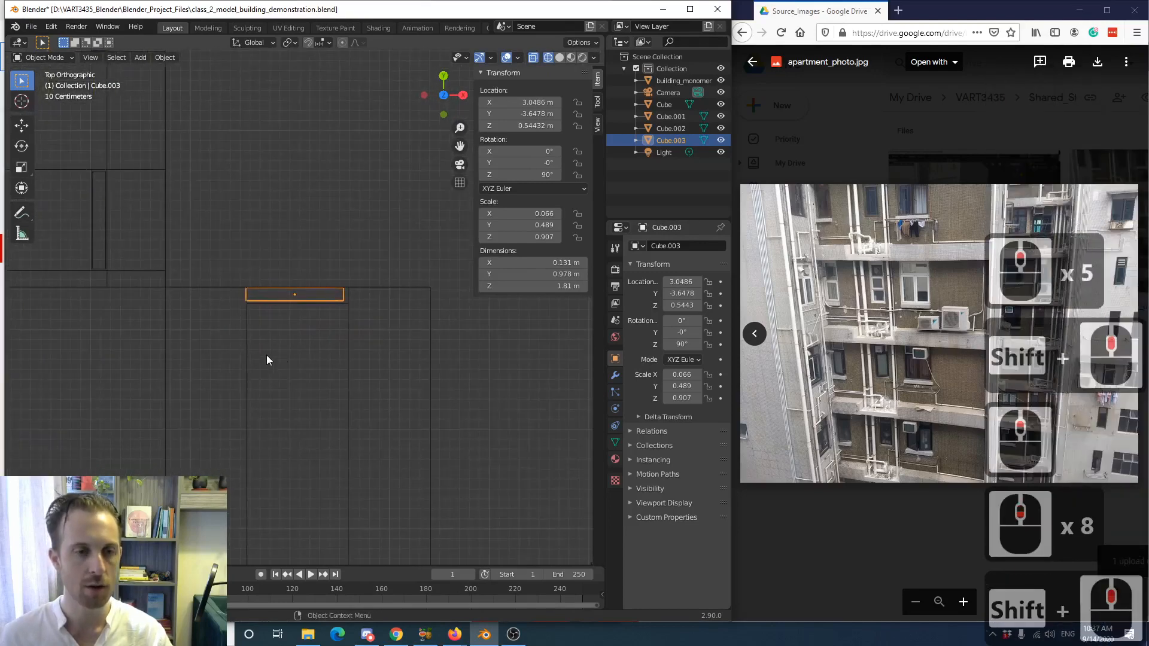
- Nudge the rotated copy to the middle of the side wall's recess, at about X 3.08 m, Y -3.653 m
scroll(316, 343, up, 5)
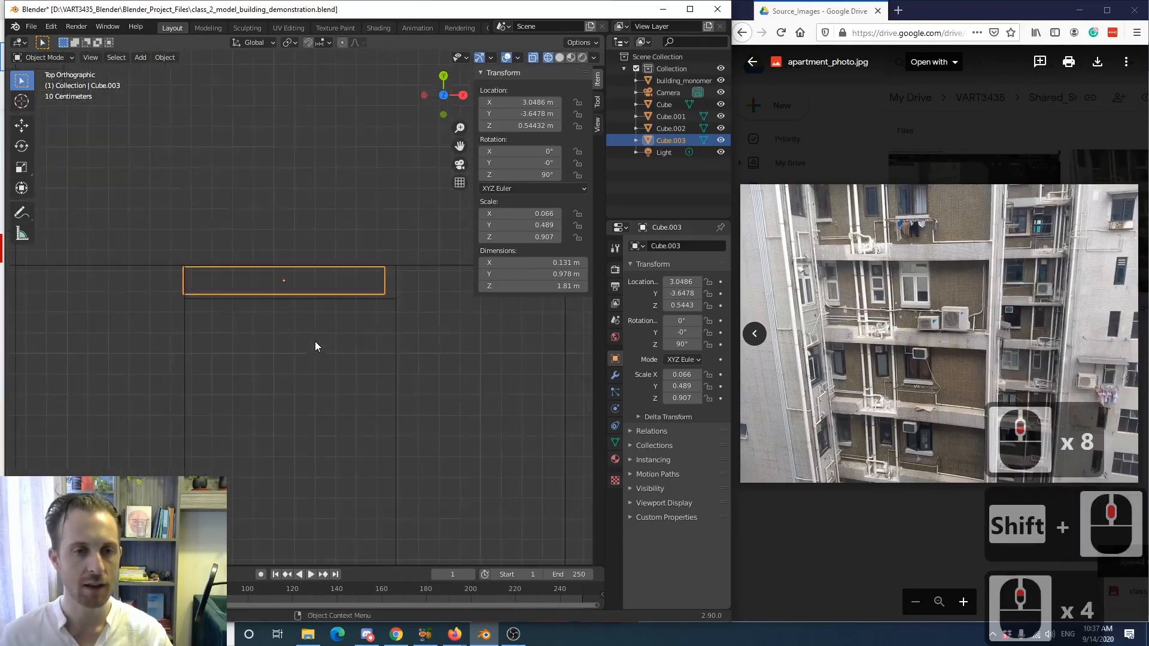
shift+middle_drag(299, 310, 256, 330)
scroll(271, 326, up, 2)
key(g)
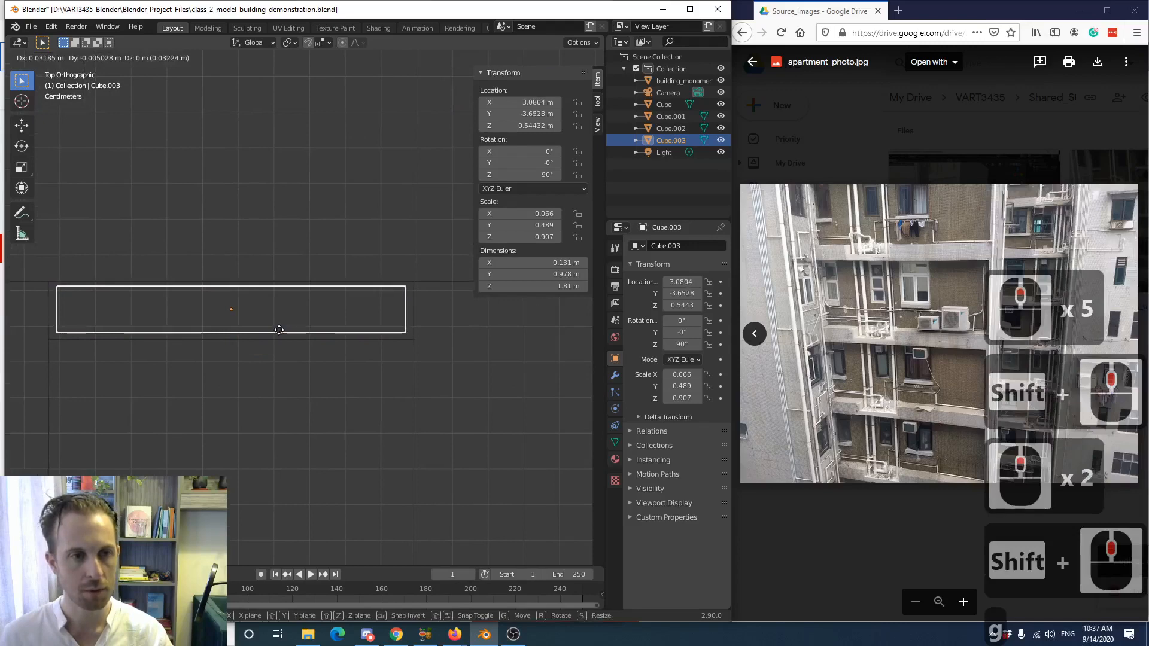
click(279, 330)
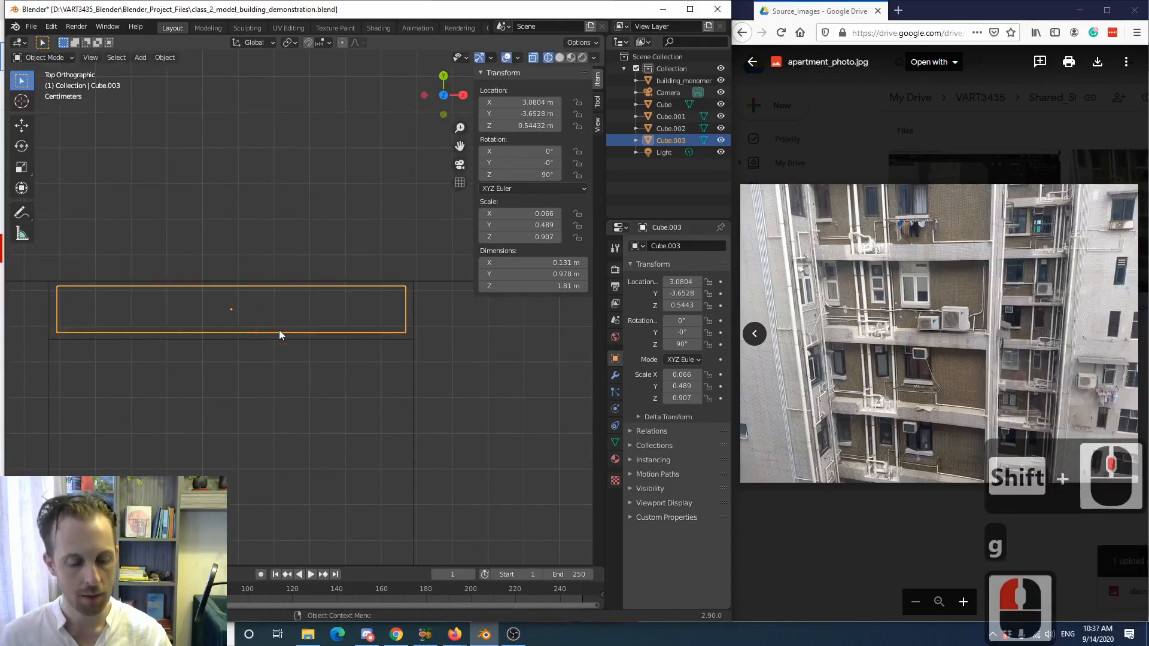
- Scale the rotated copy along global X to about 1 m wide, keeping its position centred in the recess
key(s)
key(x)
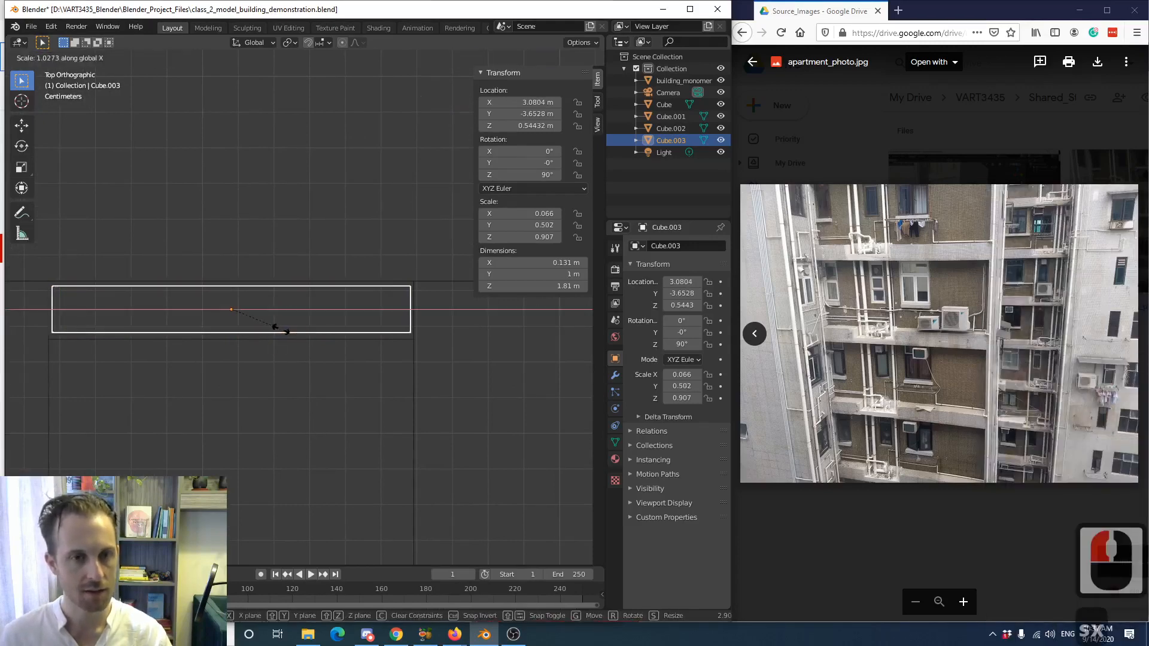
click(281, 329)
key(g)
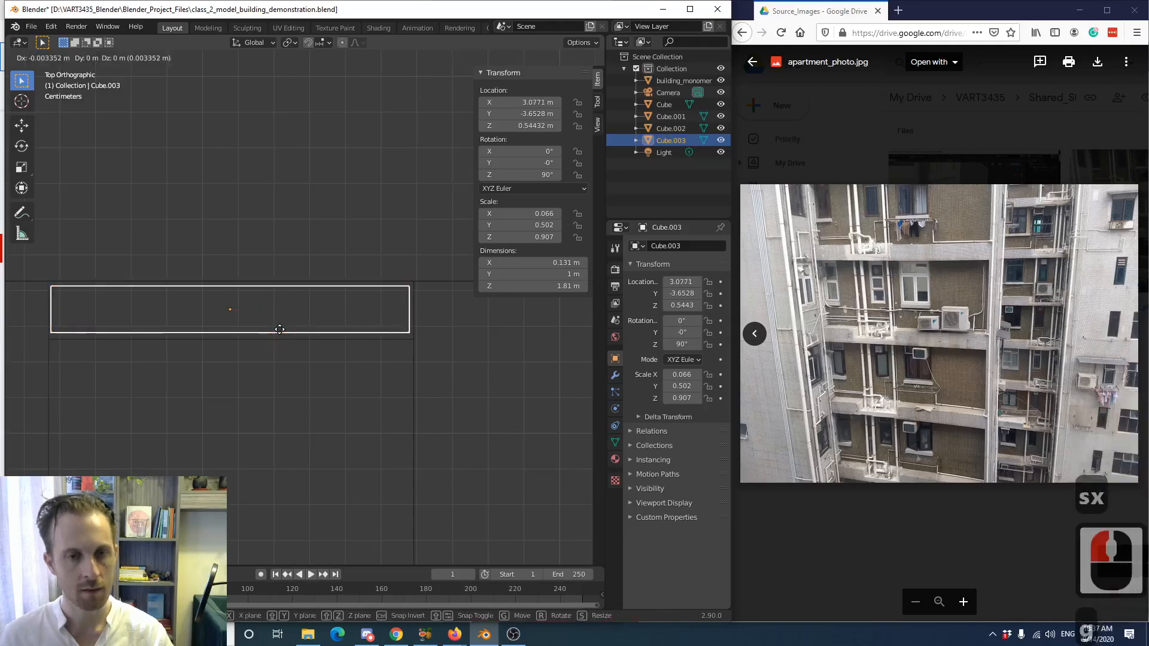
click(281, 329)
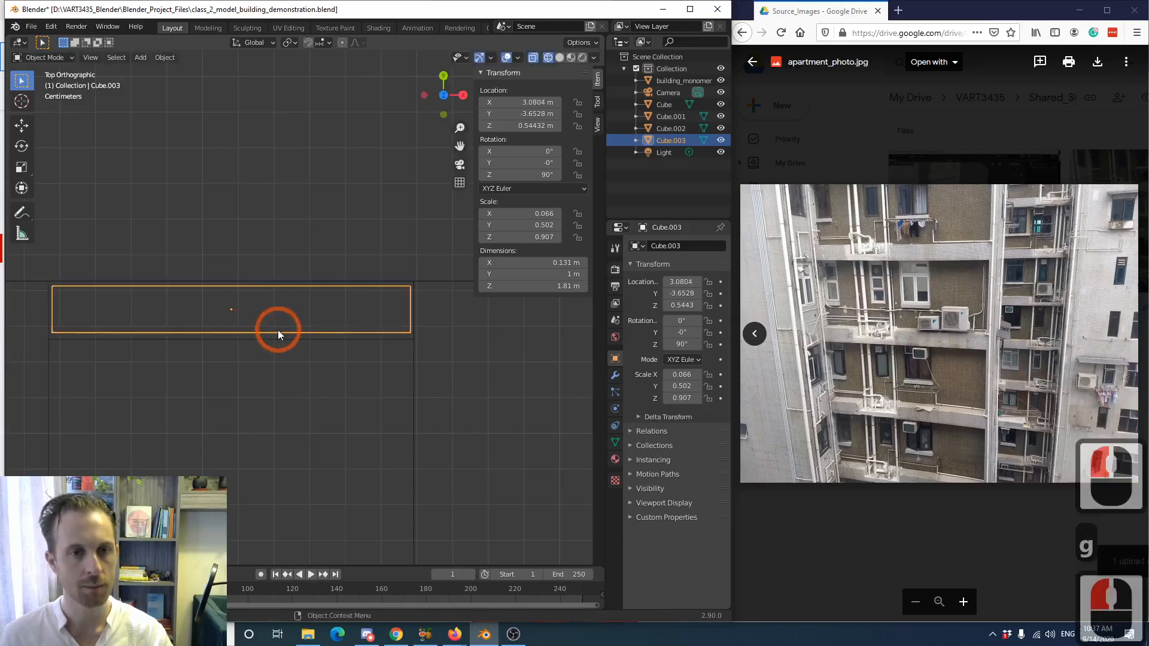
- Return to a perspective view of the building in solid shading and deselect the side wall's window copy
scroll(308, 322, down, 4)
scroll(308, 326, down, 4)
middle_drag(349, 321, 192, 215)
scroll(307, 318, down, 6)
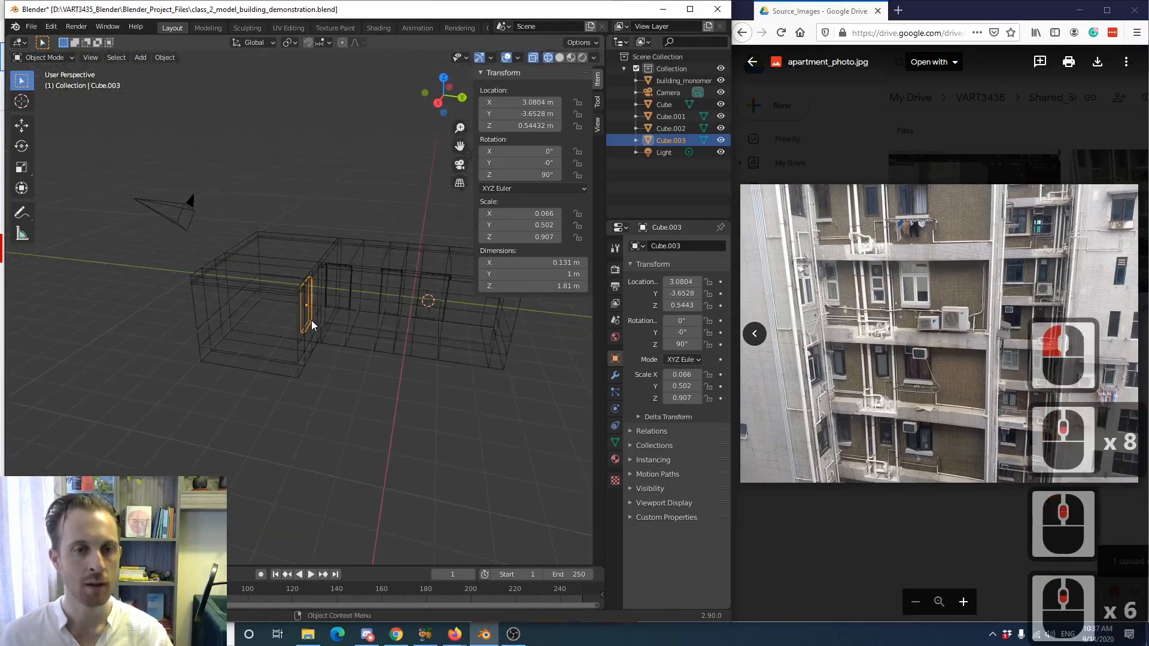
middle_drag(309, 320, 248, 310)
key(z)
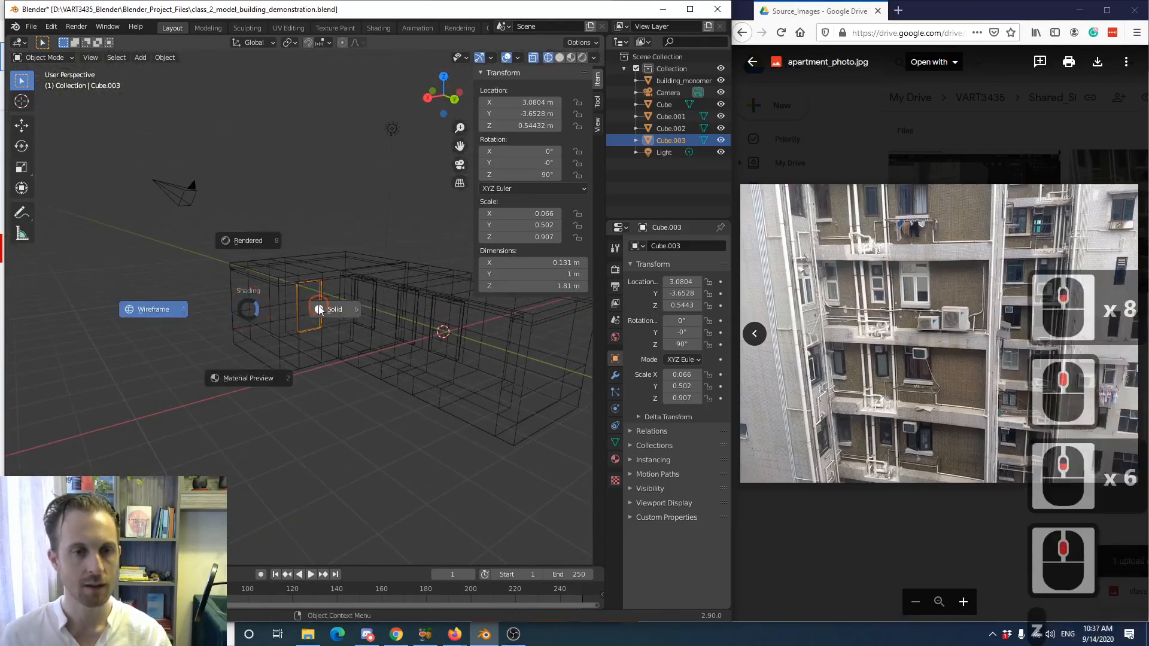
click(318, 305)
scroll(324, 382, up, 5)
click(331, 457)
scroll(331, 457, down, 3)
shift+middle_drag(331, 453, 276, 363)
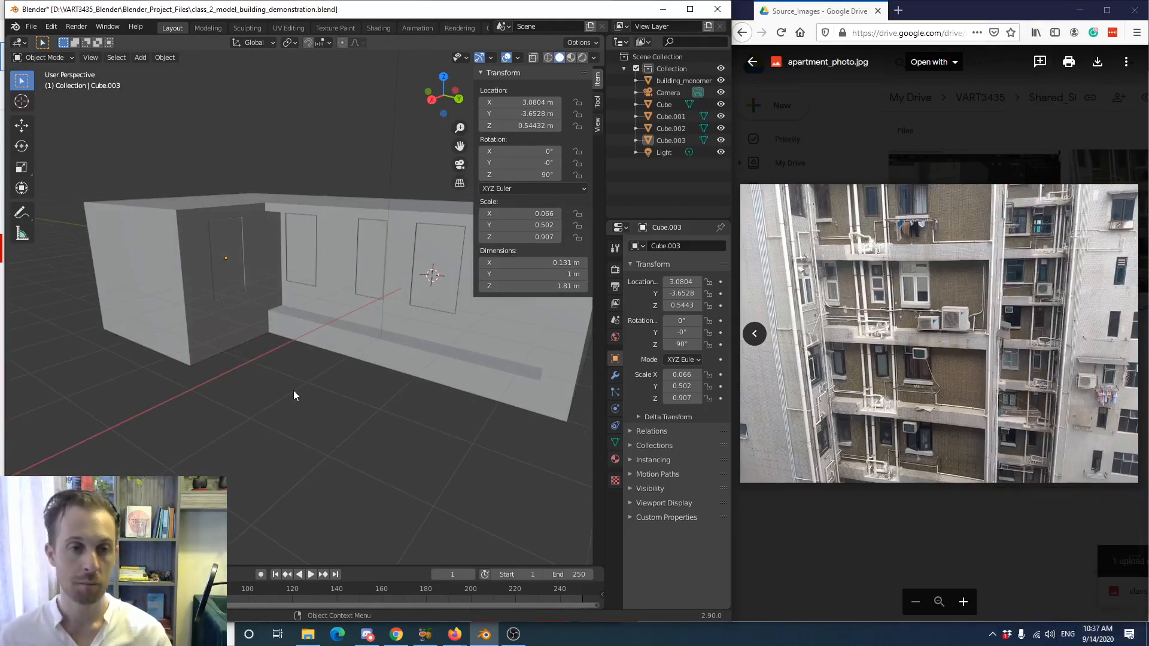
shift+middle_drag(293, 386, 231, 408)
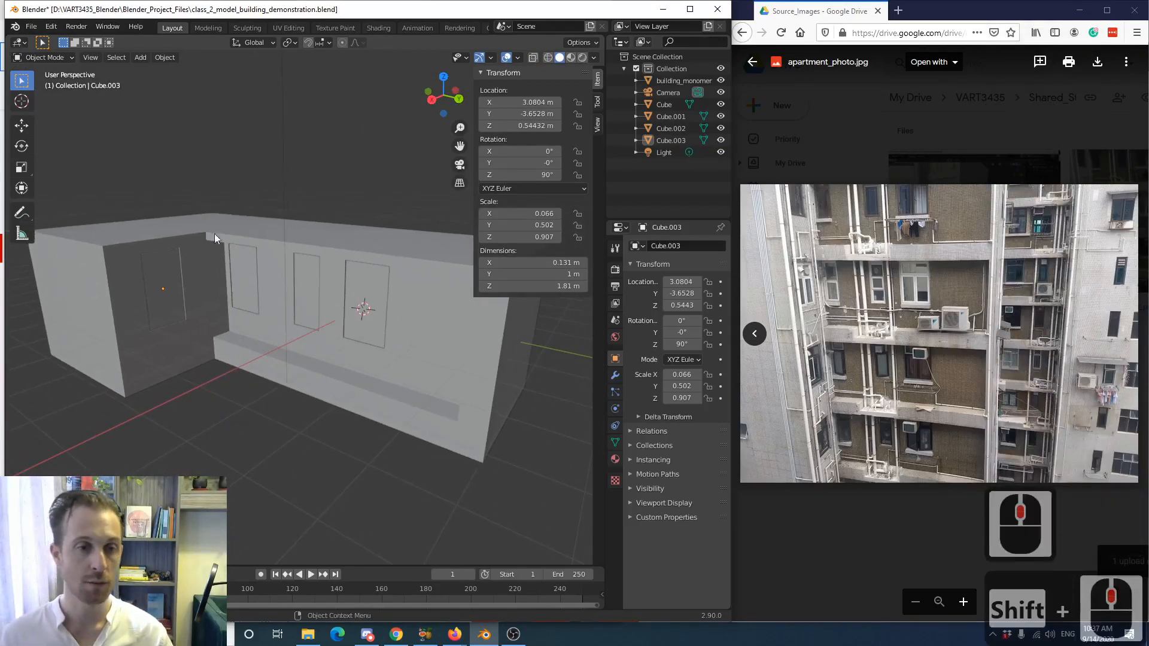
- Select the original window cube, farthest from the side wall, and enter Edit Mode on it
middle_drag(228, 332, 248, 327)
scroll(338, 327, up, 2)
shift+middle_drag(343, 326, 206, 331)
click(252, 293)
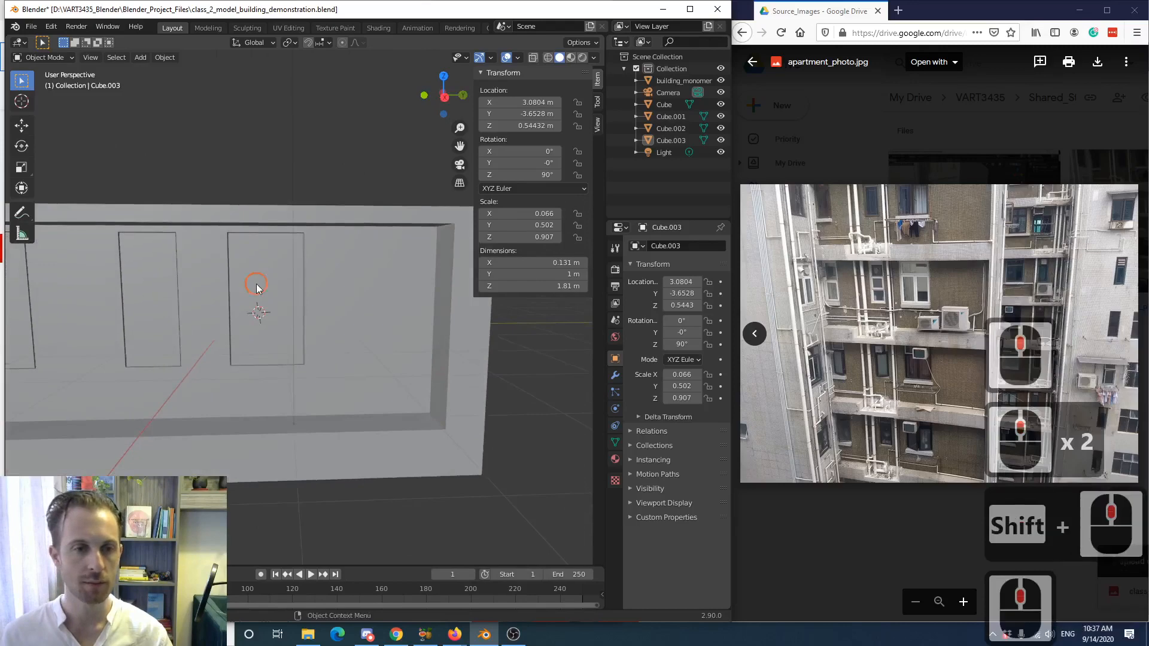
scroll(249, 297, up, 2)
middle_drag(250, 296, 215, 301)
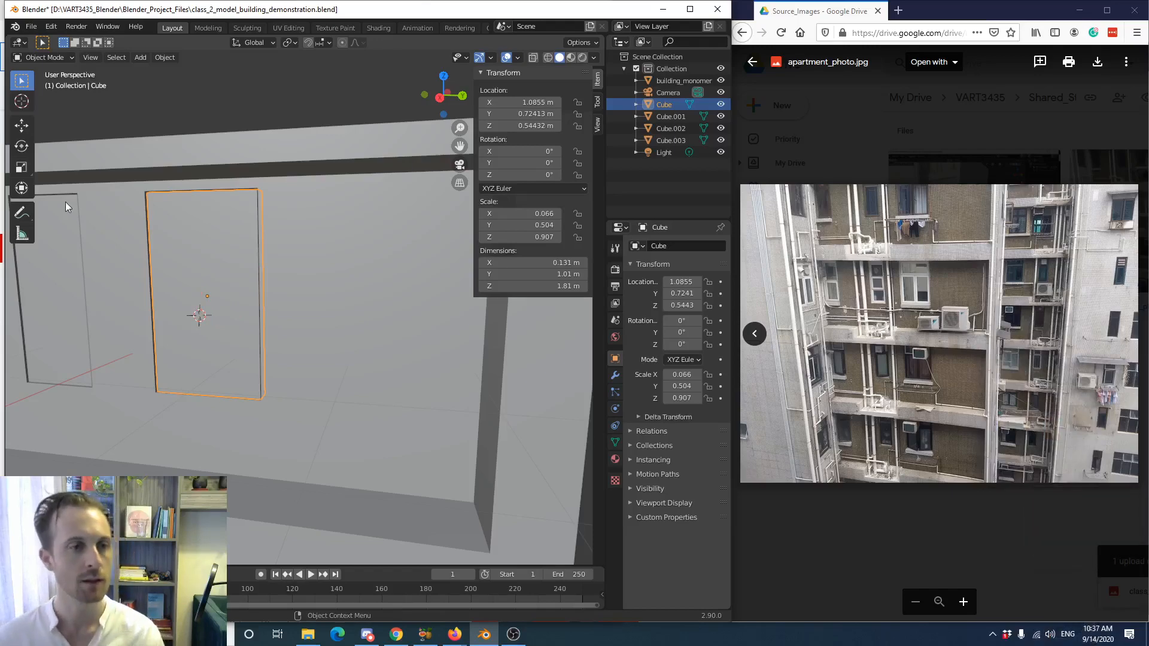
key(Tab)
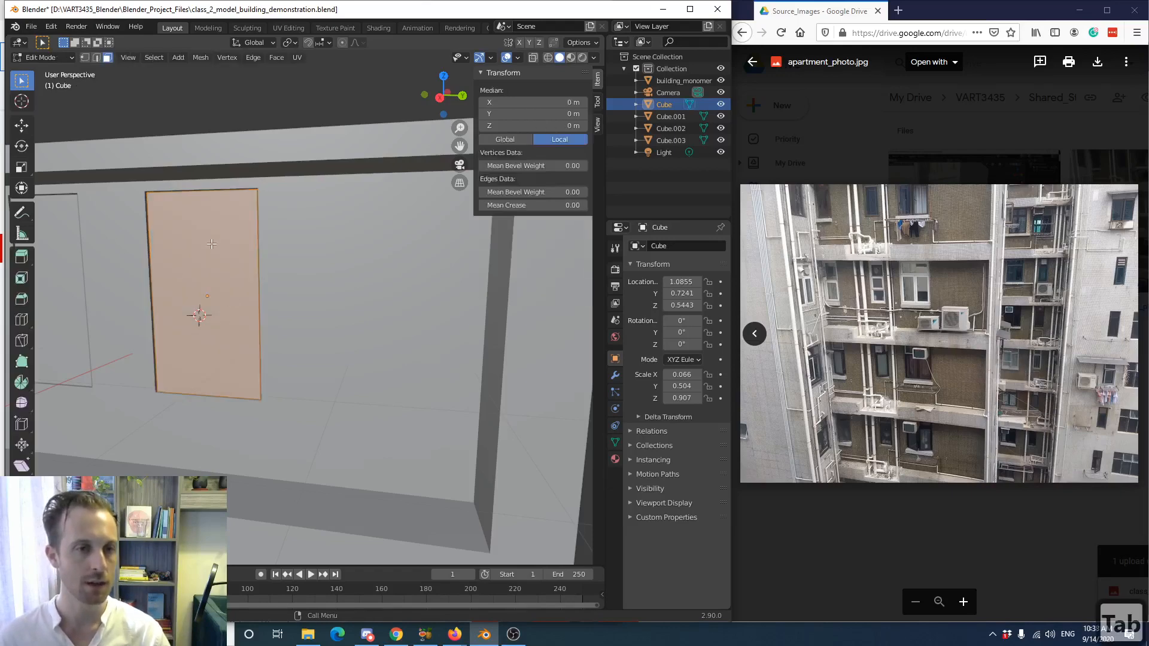
- Add a horizontal loop cut across the window cube and raise it about 0.37 m along Z
click(22, 320)
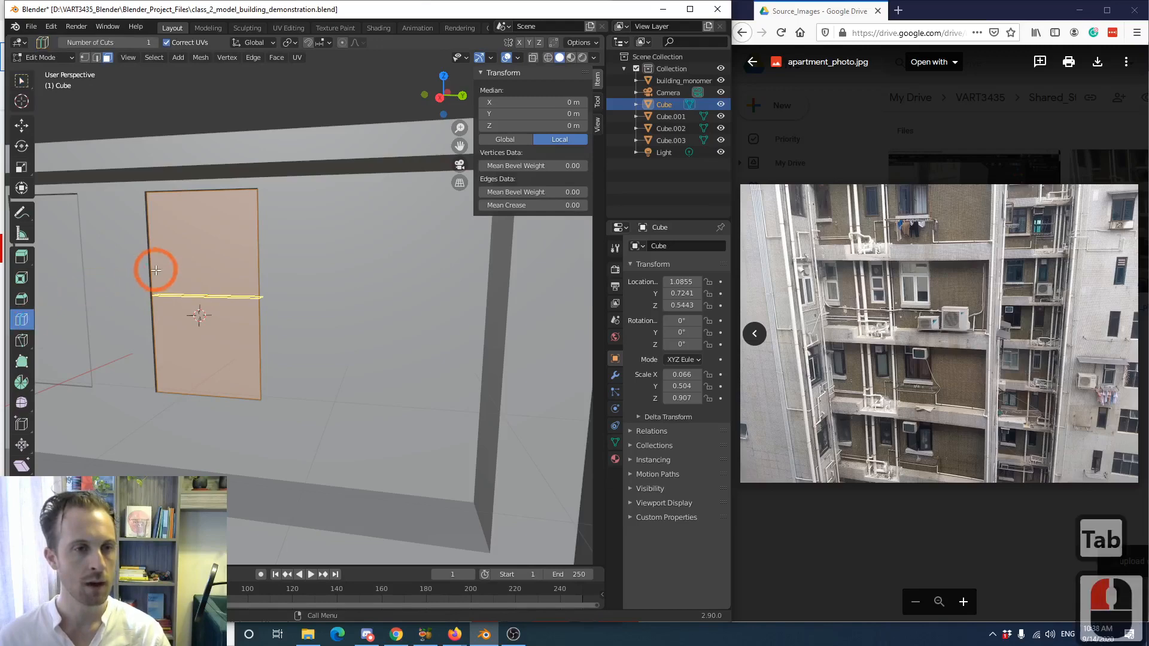
click(155, 269)
click(156, 269)
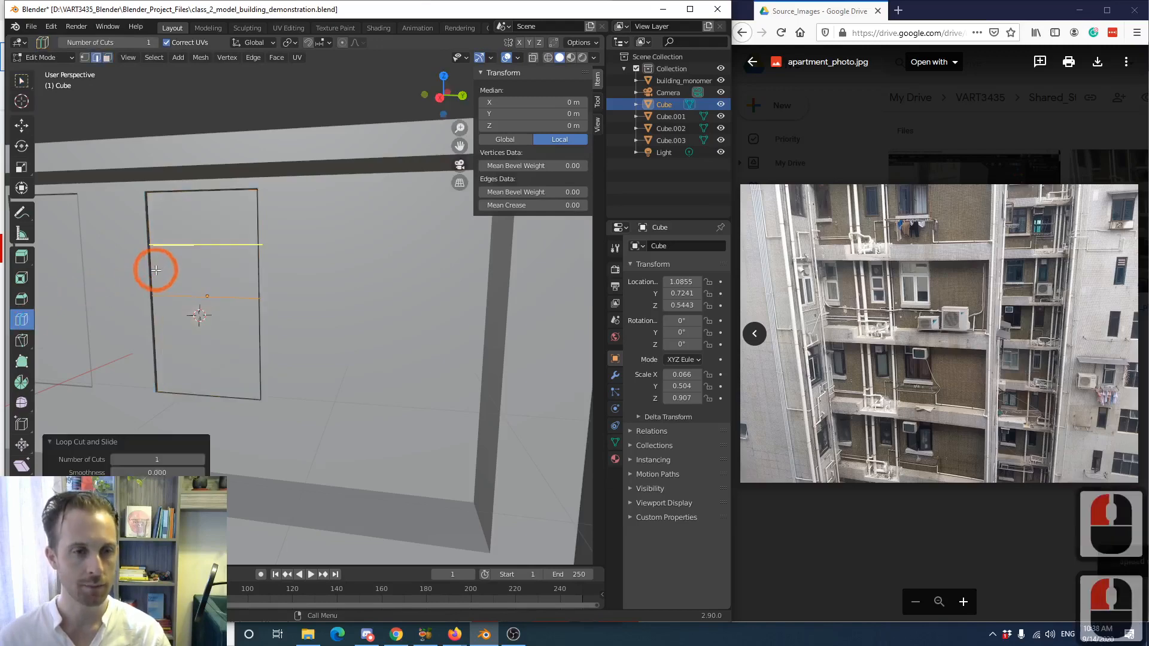
key(g)
key(z)
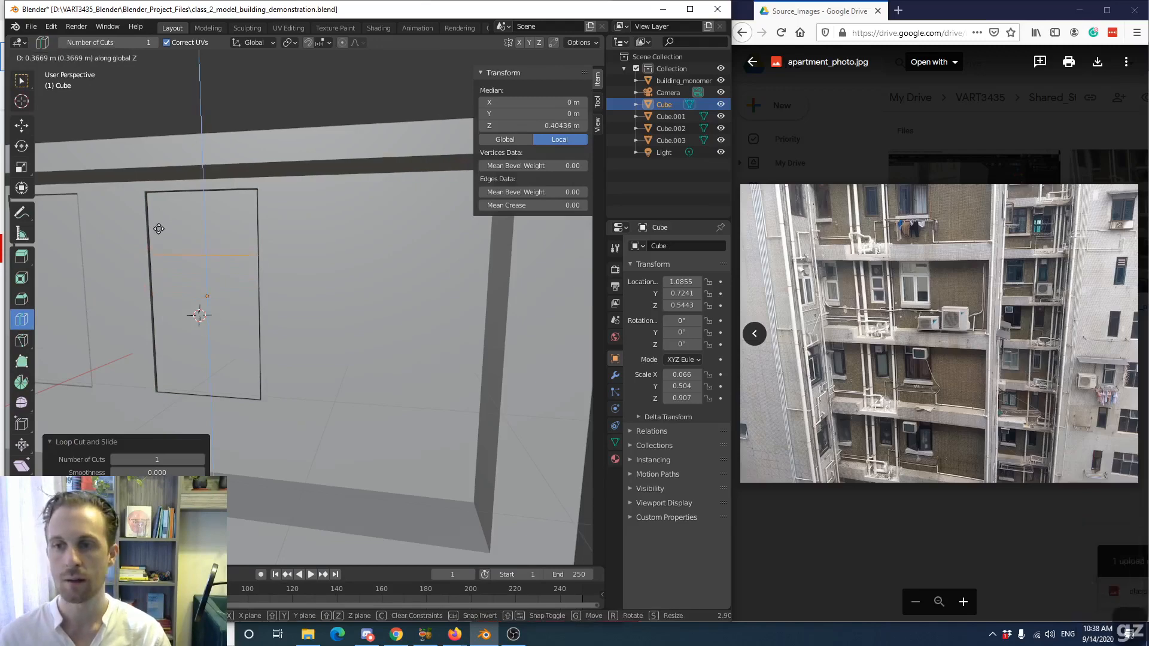
click(158, 228)
- Add a vertical loop cut through the middle of the window cube, and return to the box selection tool
click(198, 256)
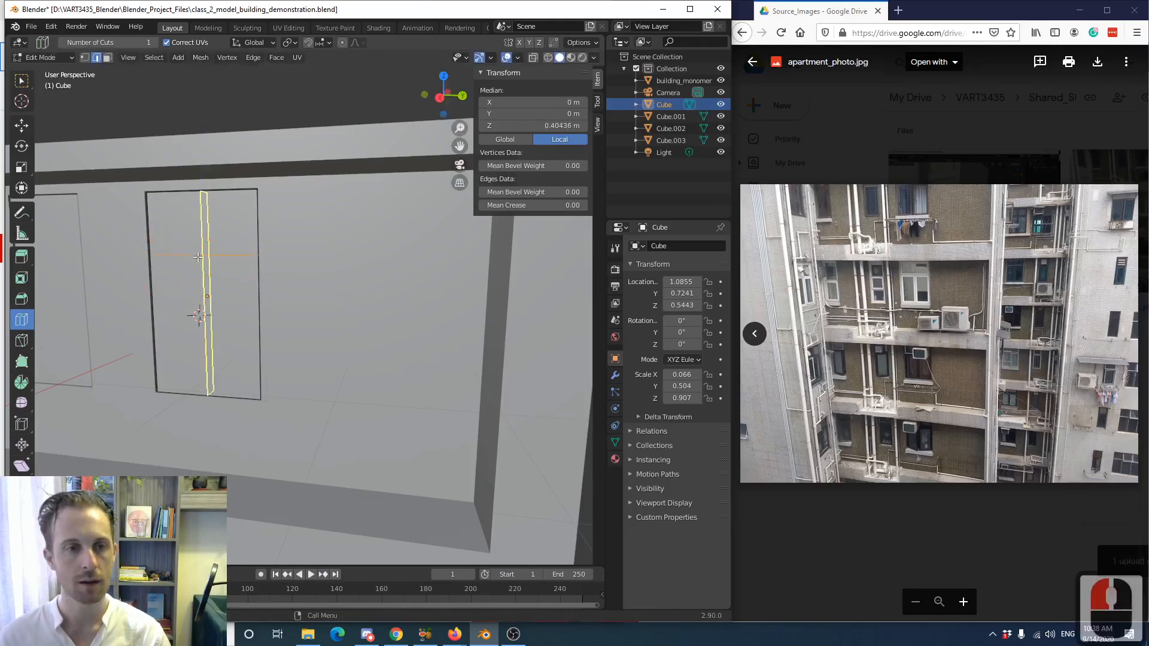
click(198, 256)
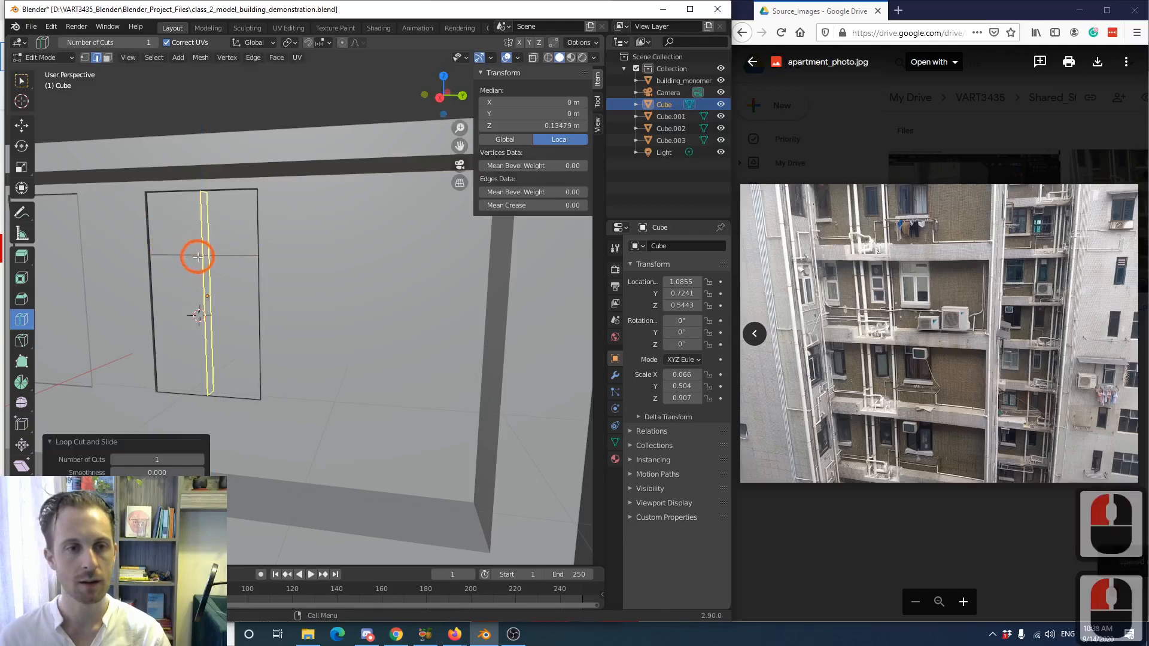
click(137, 250)
click(21, 80)
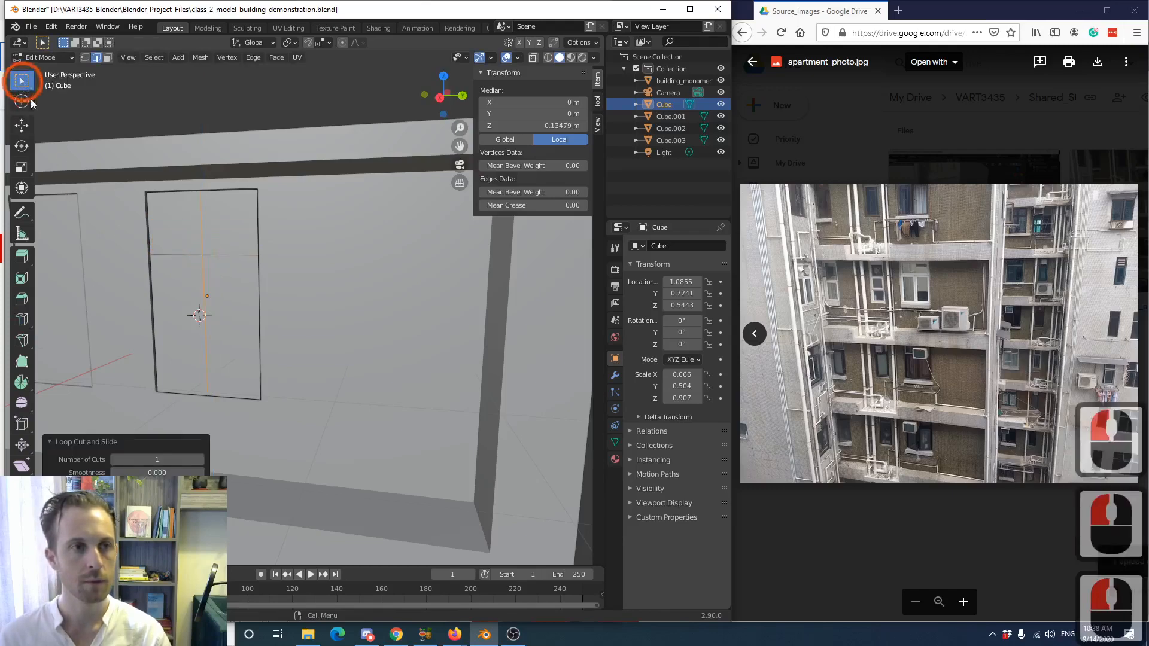
- Switch to face selection and select the lower-left pane face of the divided window cube
middle_drag(165, 293, 187, 305)
scroll(187, 312, up, 2)
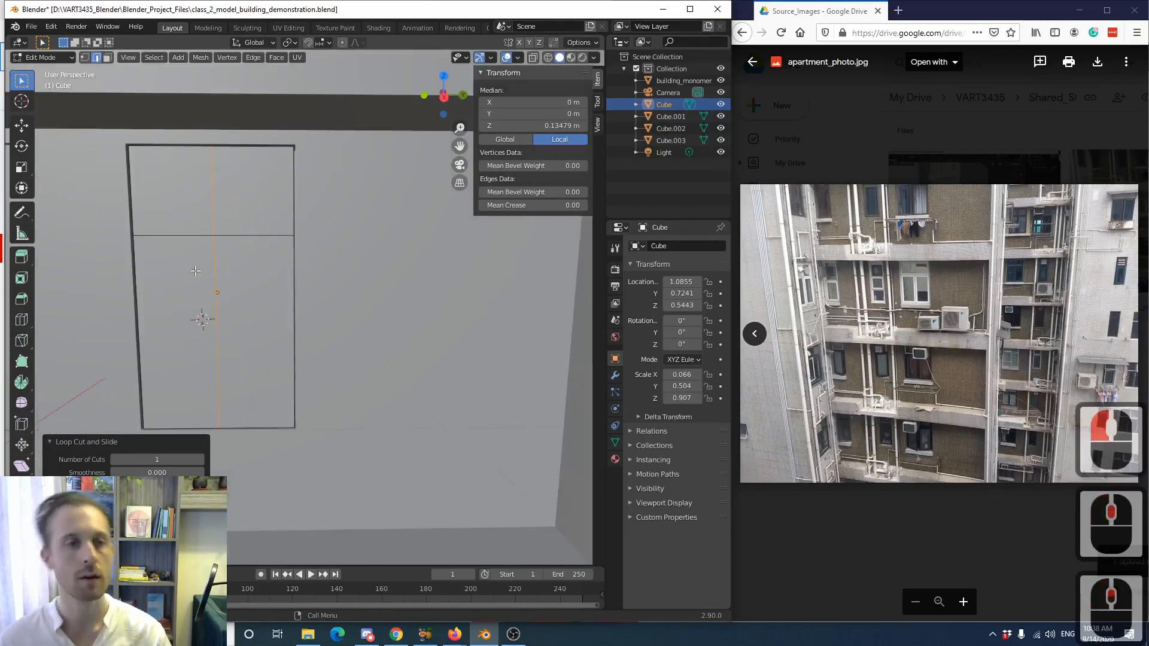
shift+middle_drag(198, 270, 240, 270)
click(239, 270)
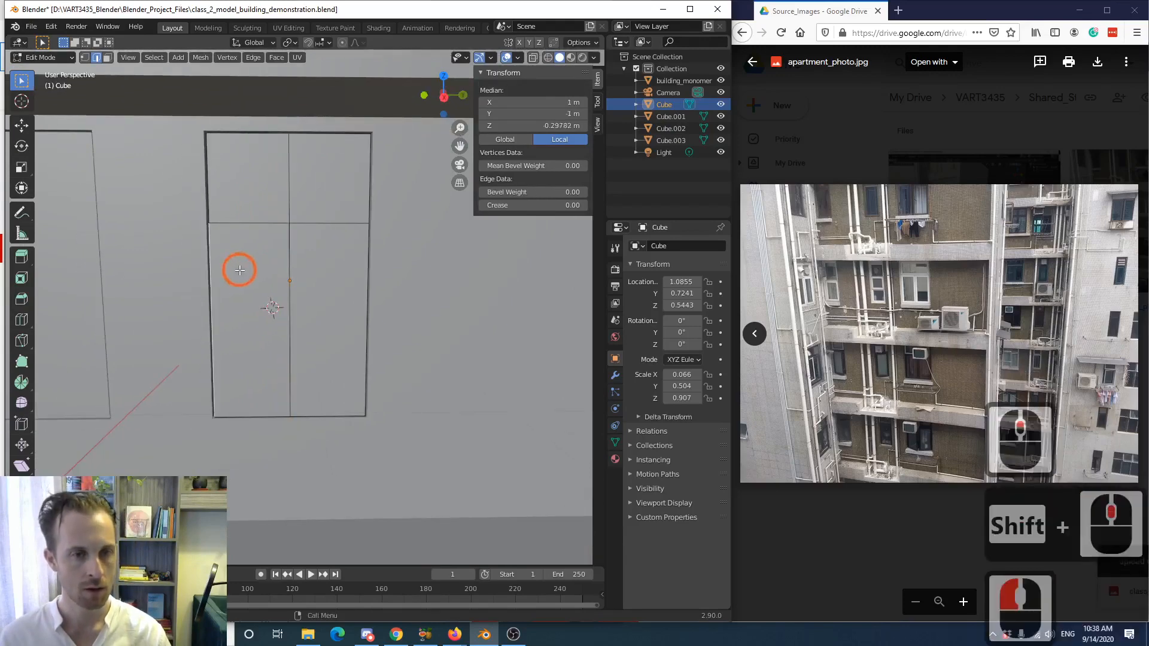
click(240, 270)
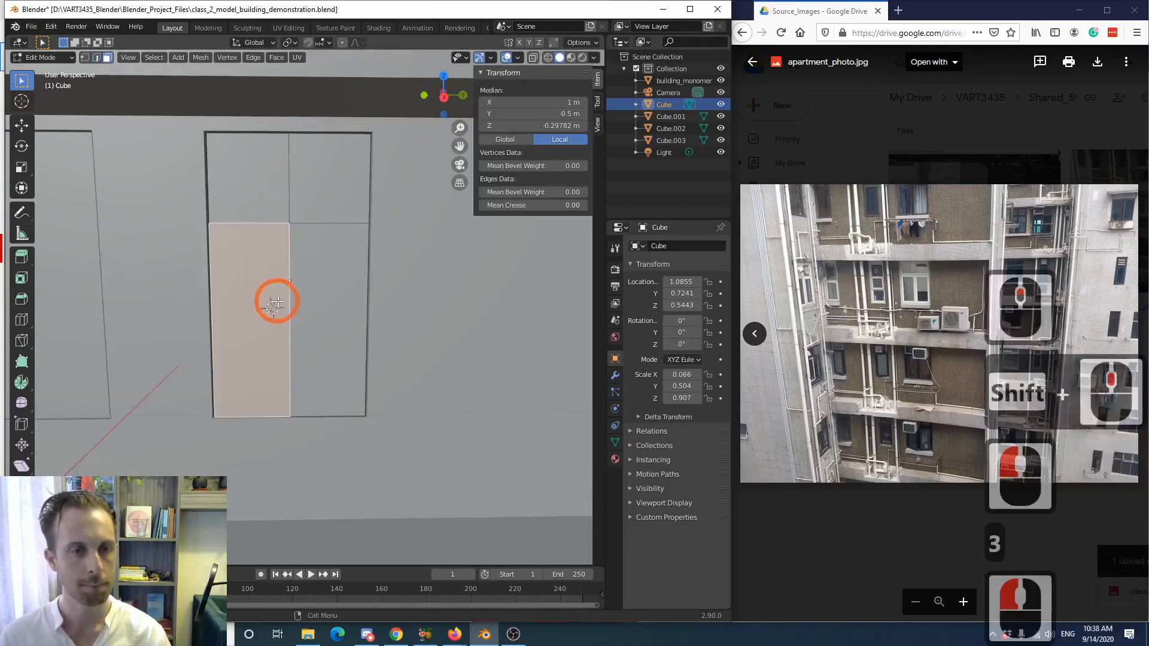
shift+middle_drag(277, 299, 306, 280)
scroll(305, 280, up, 1)
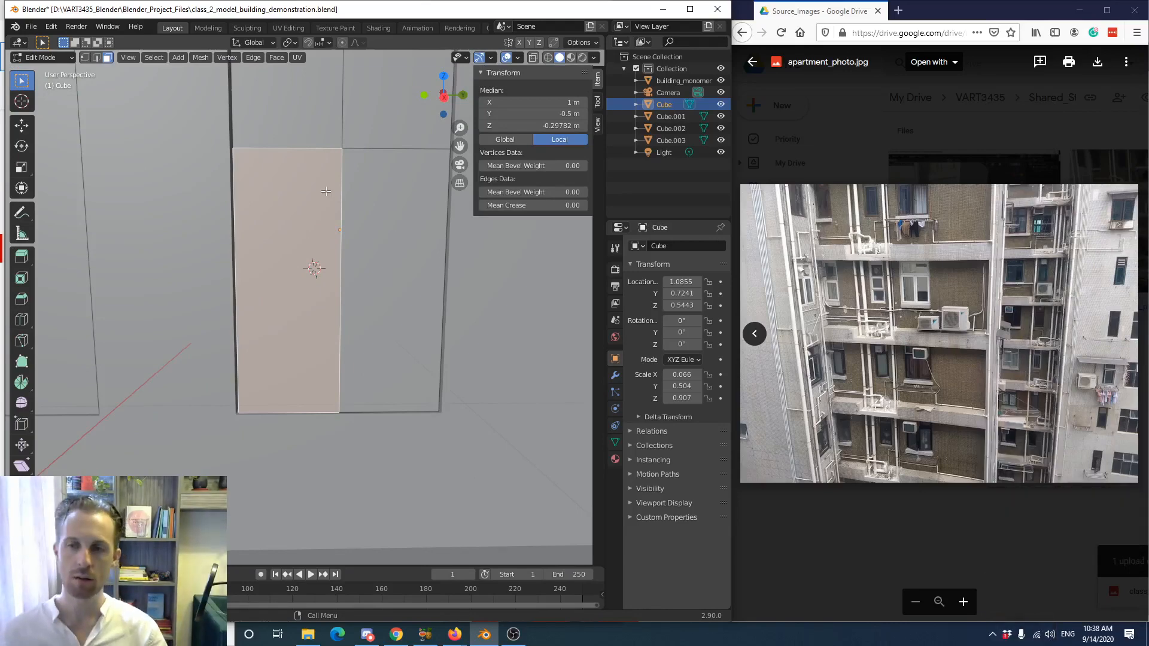
scroll(254, 312, down, 2)
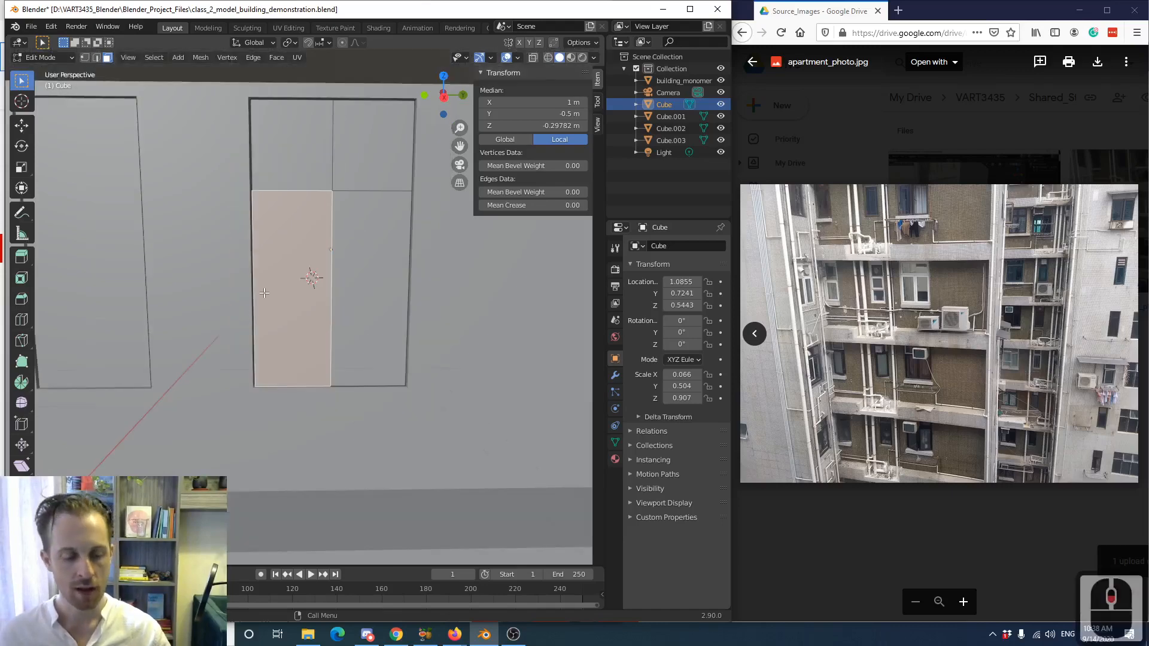
- Extrude the lower-left pane face in place and scale it down to about 0.865
key(e)
click(334, 288)
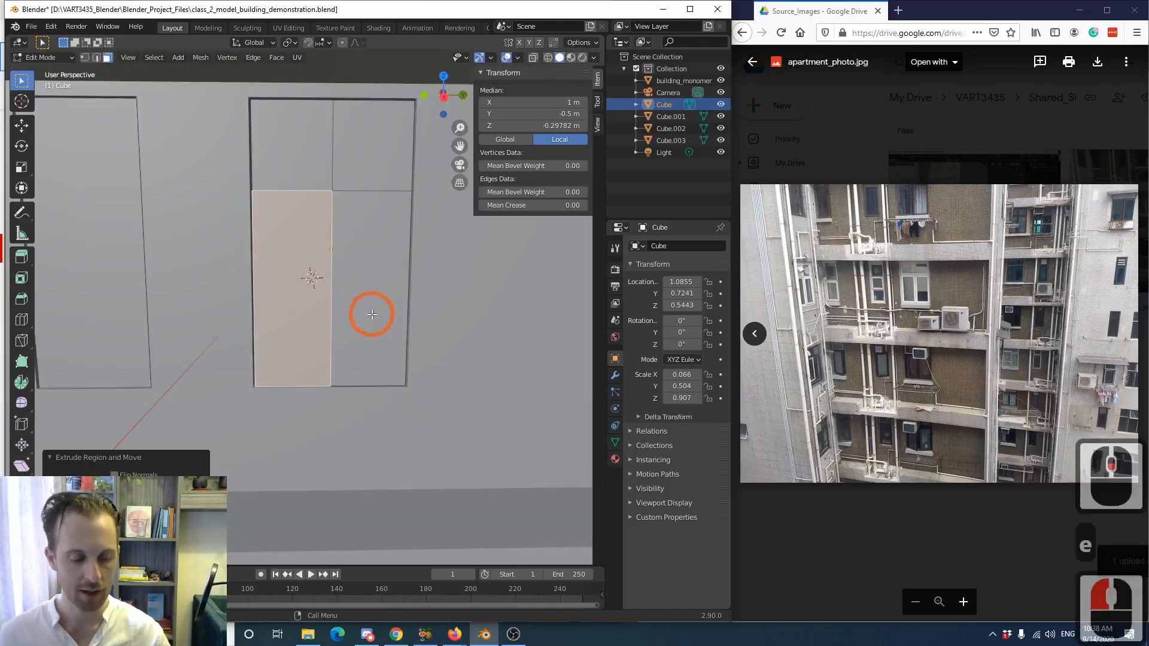
key(s)
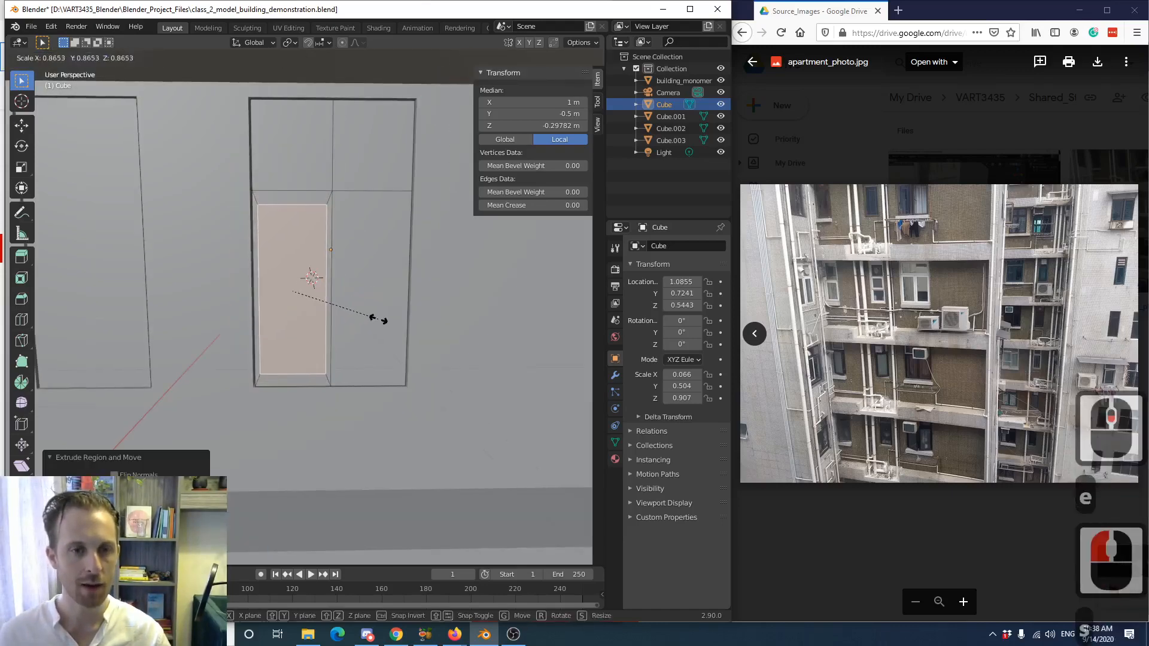
click(378, 319)
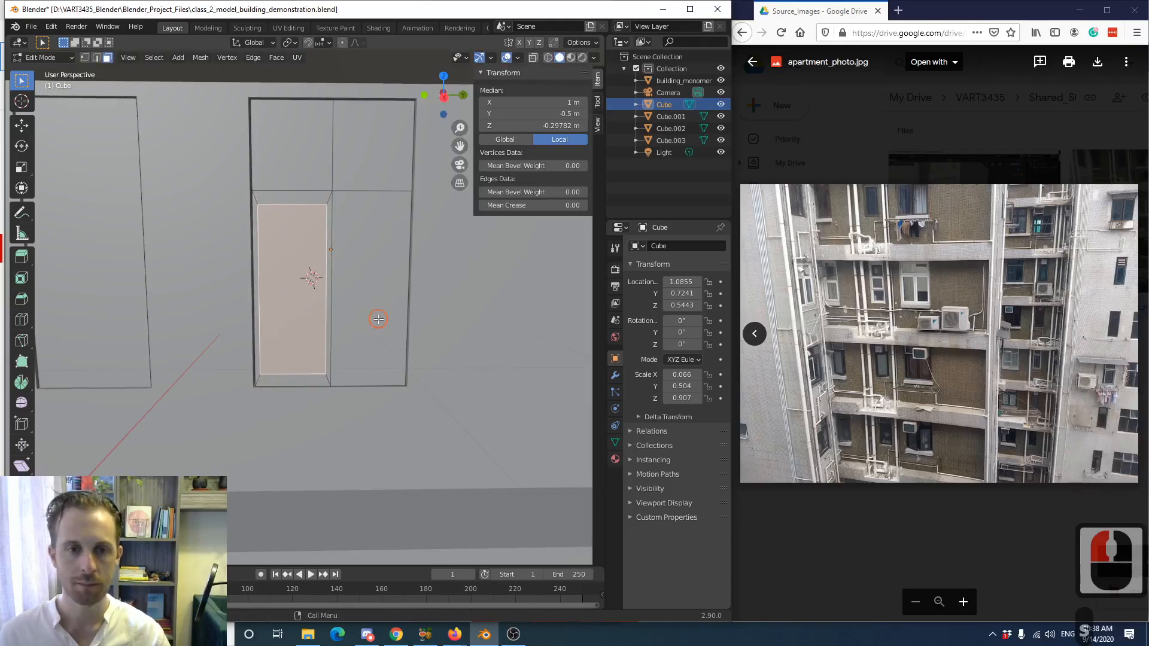
- Extrude the inset pane face again and push it back into the cube along X, to about -0.045 m local
middle_drag(379, 321, 348, 323)
key(e)
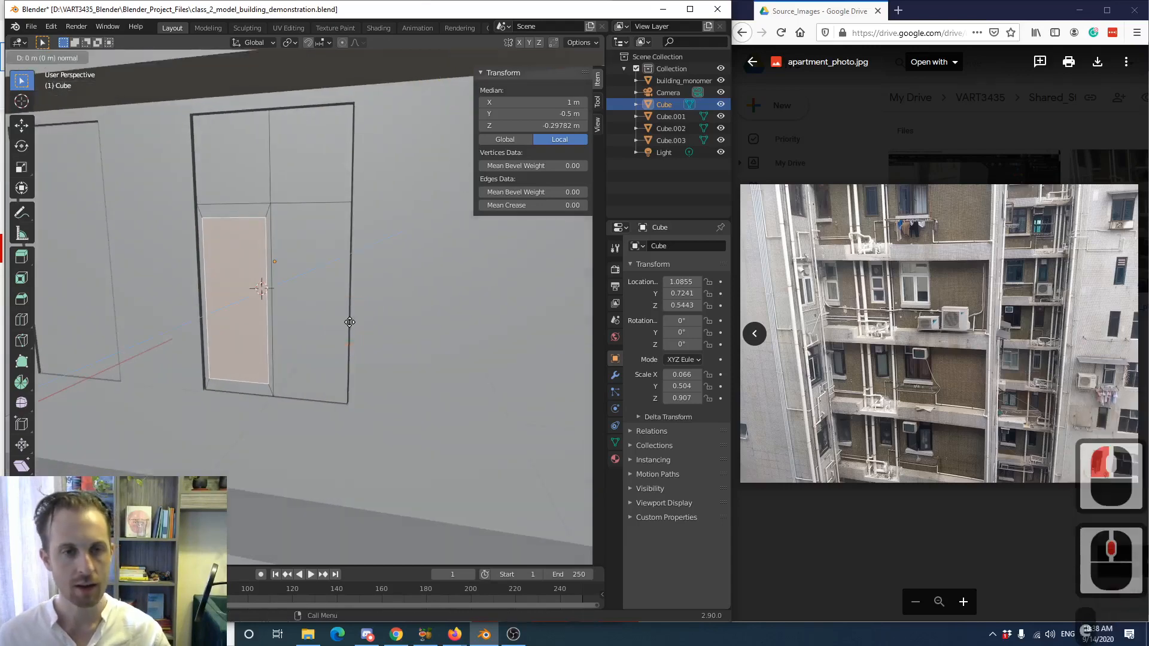
click(350, 322)
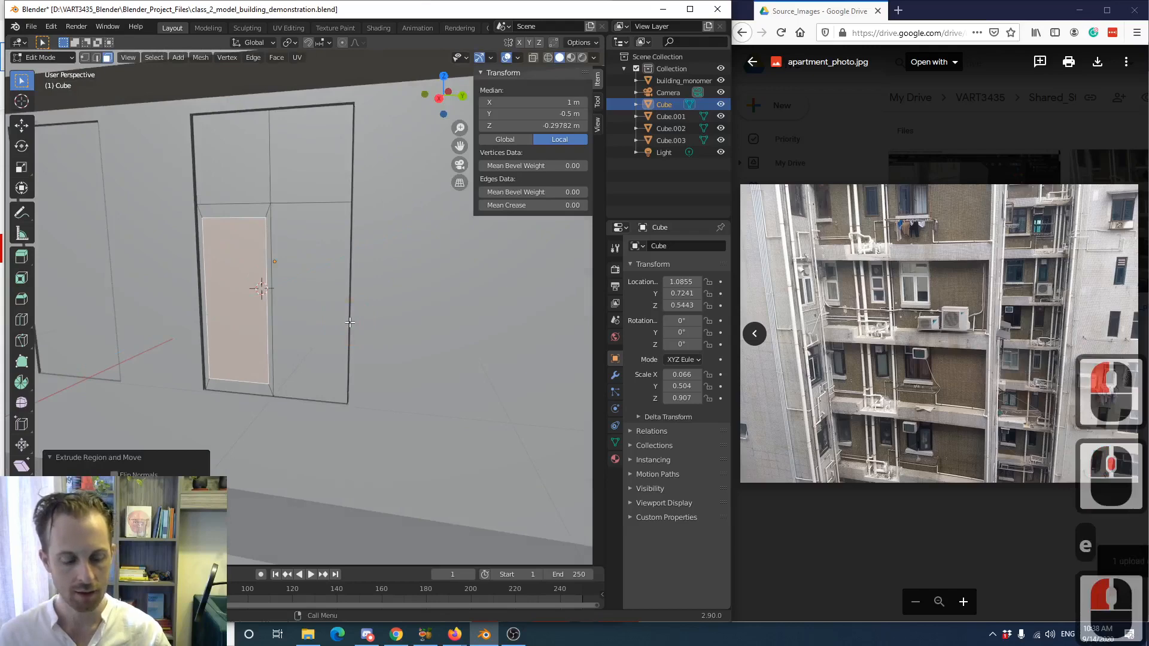
key(g)
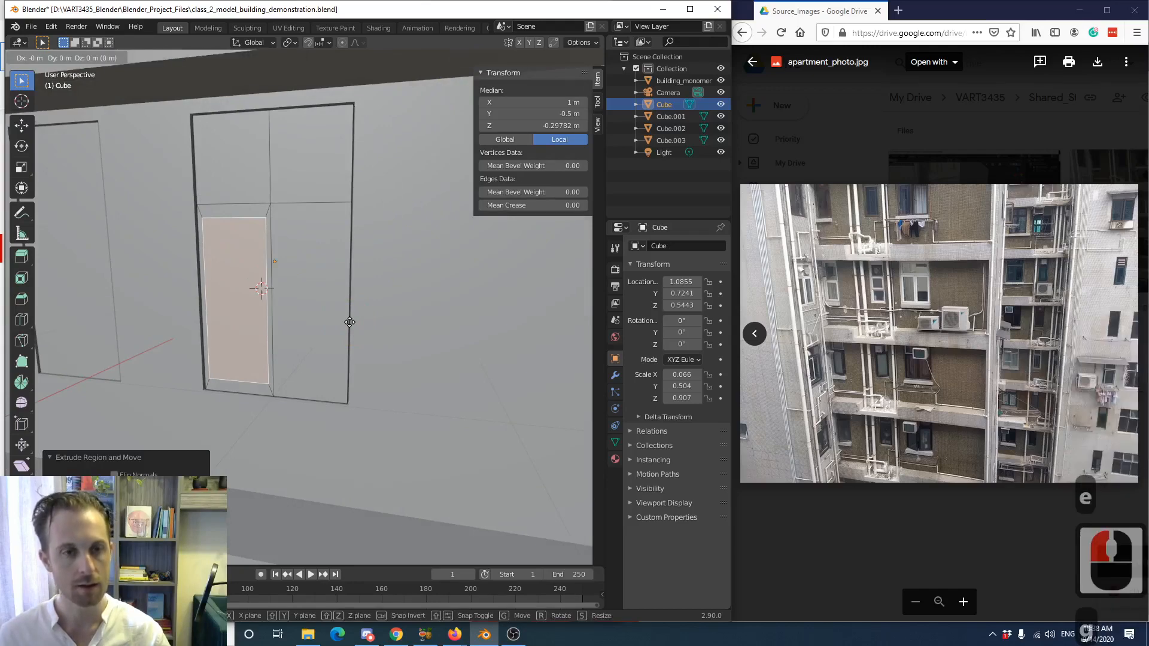
key(x)
click(354, 322)
scroll(347, 326, down, 2)
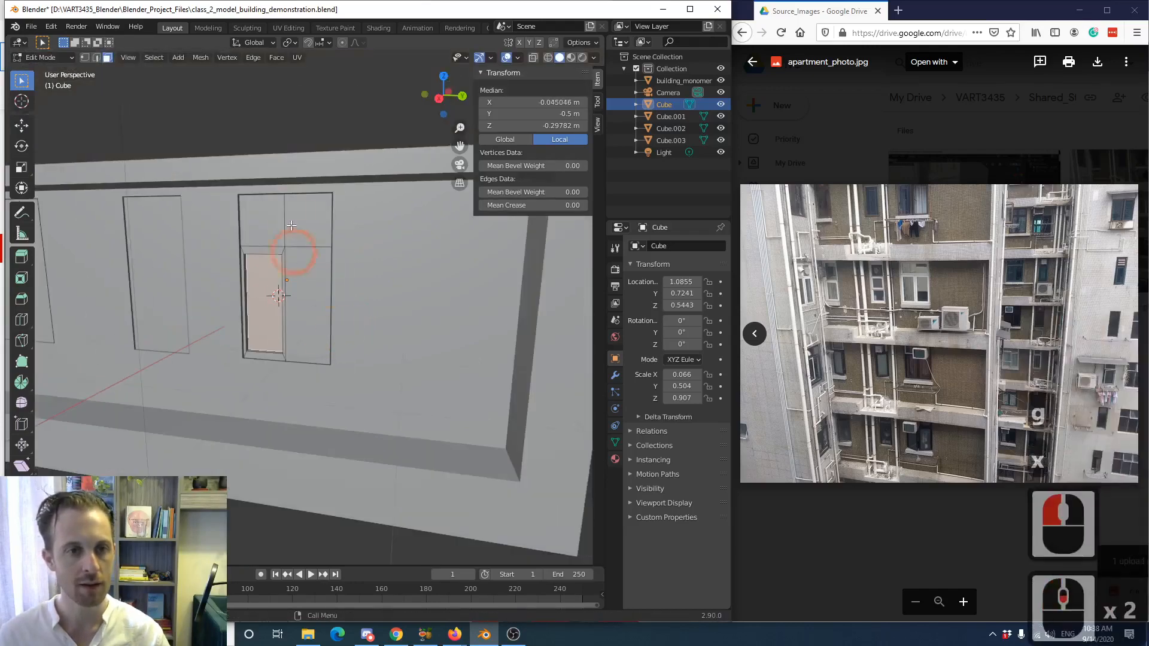
scroll(266, 234, up, 1)
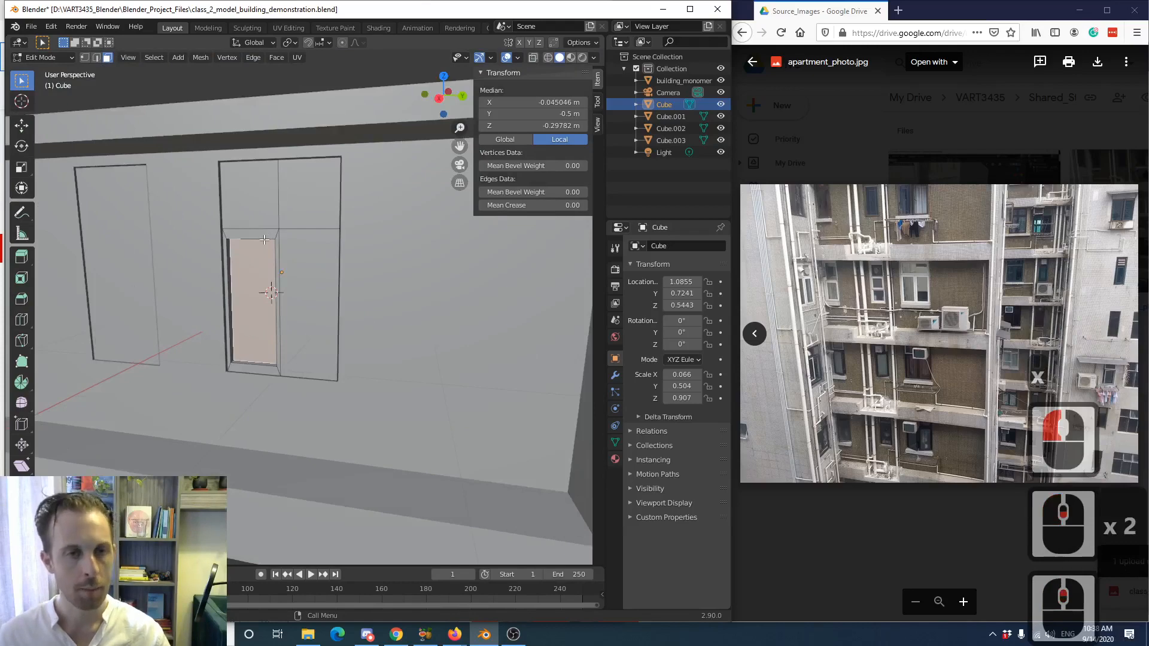
- Undo the pane's recess, inset and extrusions, and try a free move of the original pane face before cancelling it
key(ctrl+z)
key(ctrl+z)
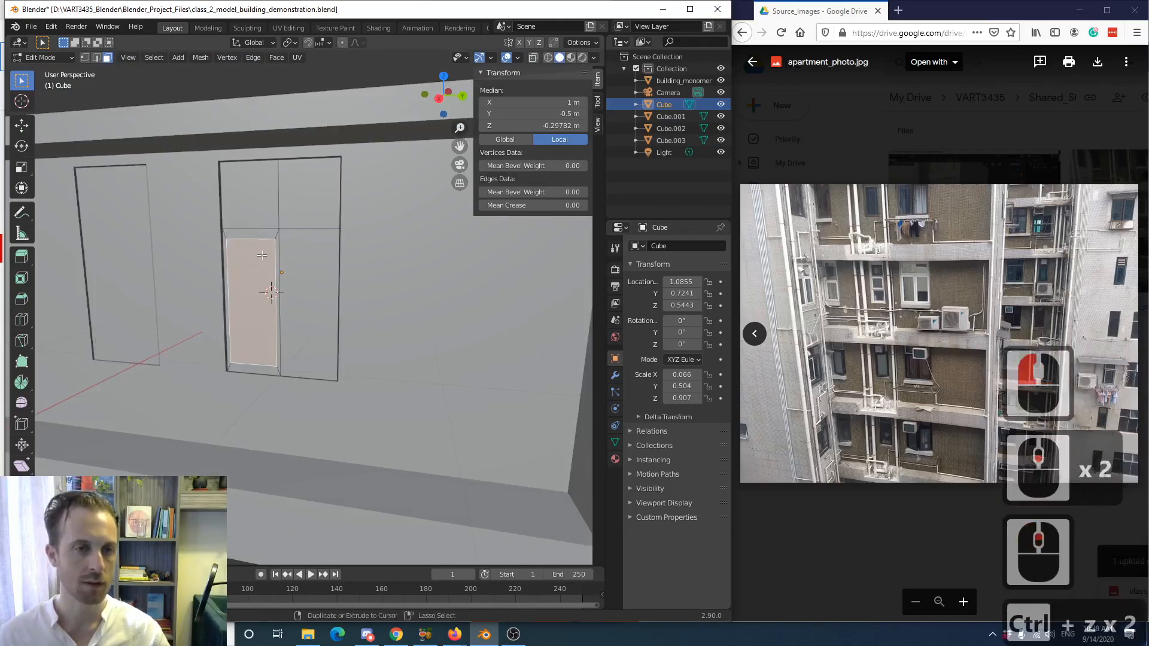
key(ctrl+z)
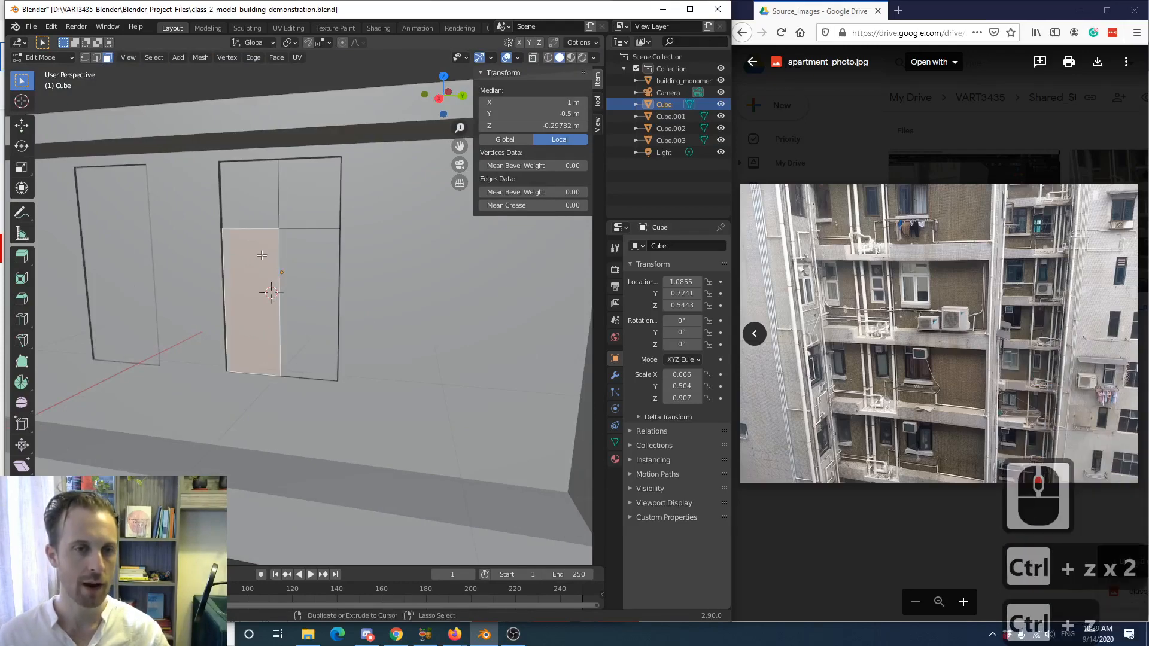
key(ctrl+z)
key(g)
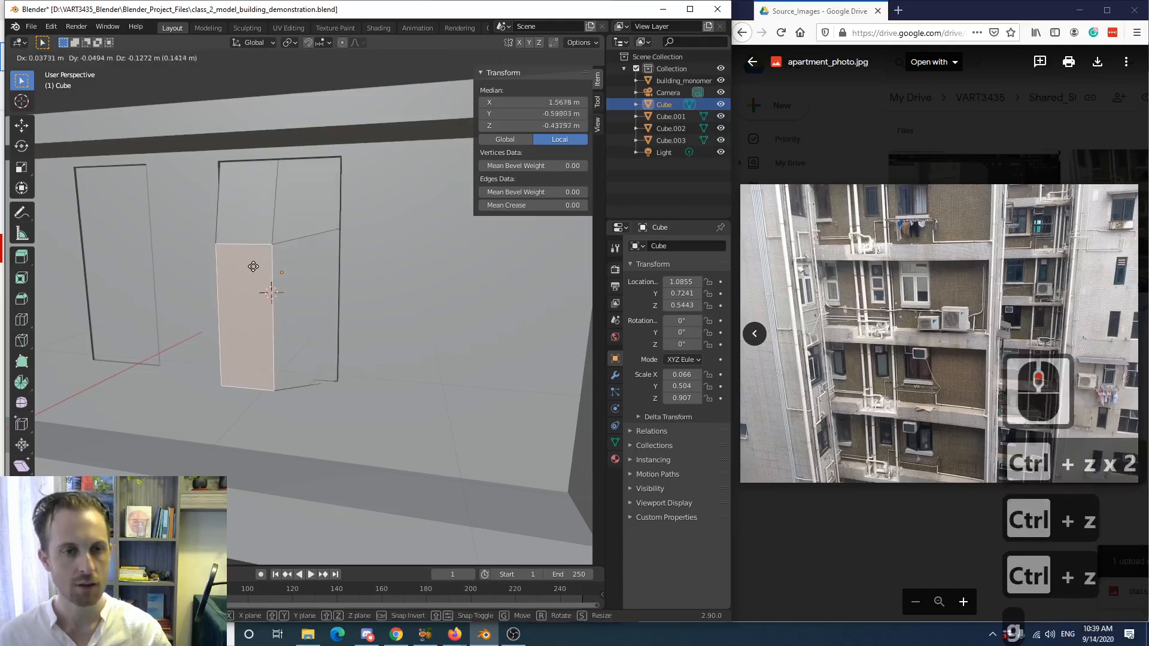
right_click(273, 251)
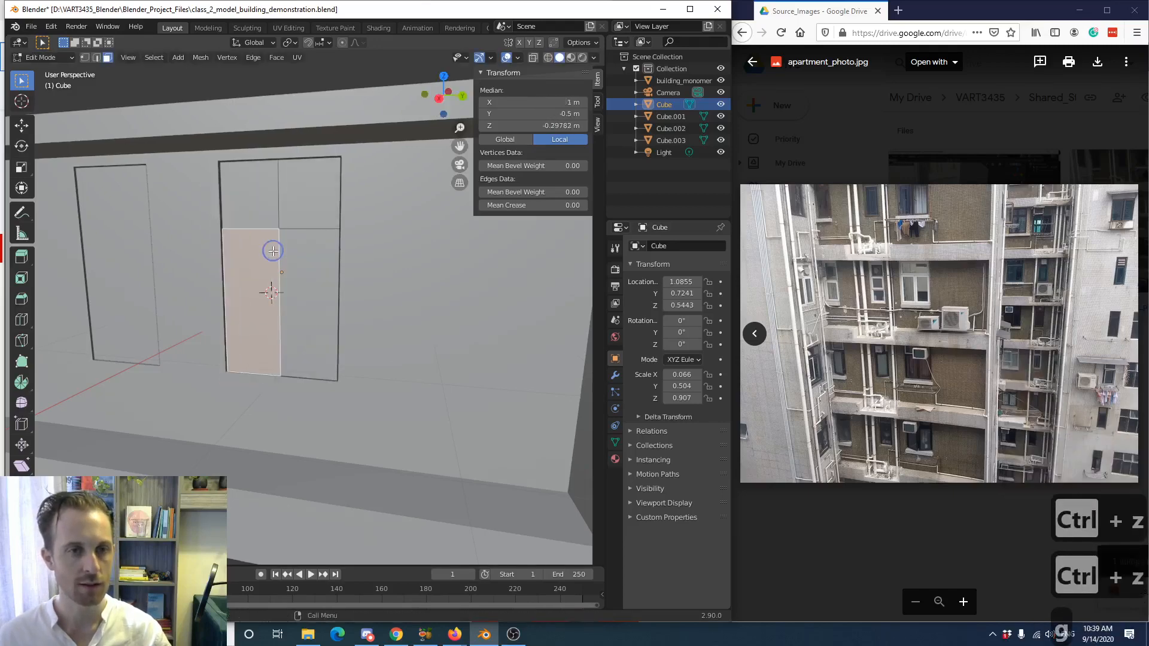
- Extrude the lower-left pane face in place, and try moving the extruded face freely before cancelling the move
key(e)
click(273, 251)
key(g)
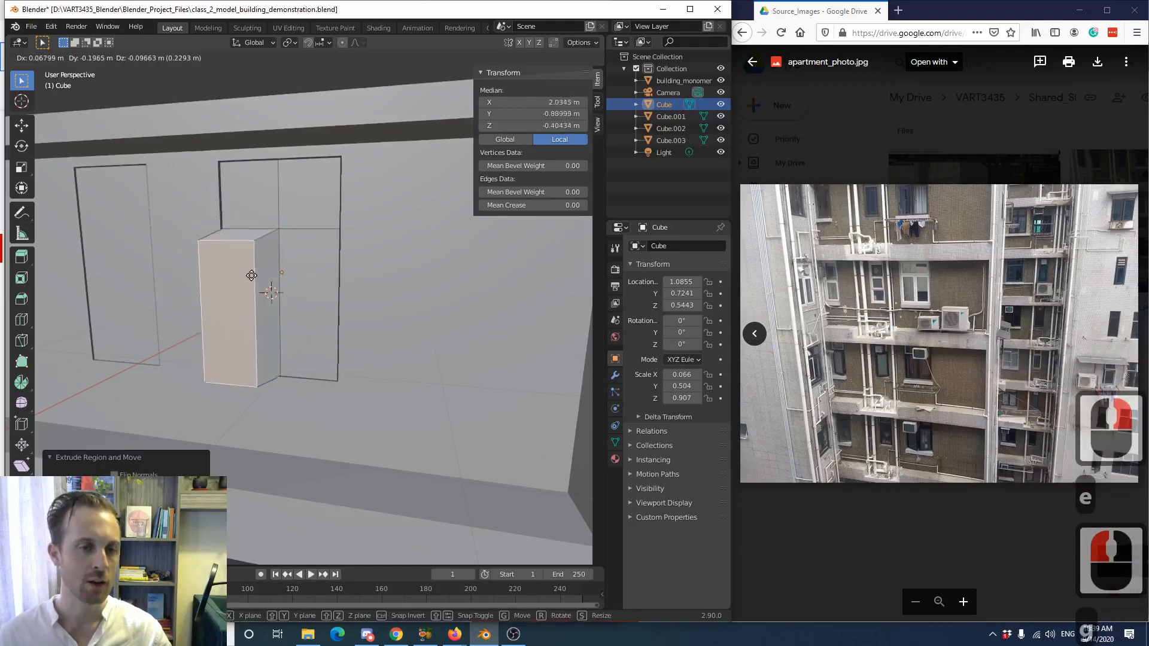
right_click(246, 272)
- Select the neighbouring pane faces in turn, reselect the lower-left pane, and try moving it before cancelling
click(290, 251)
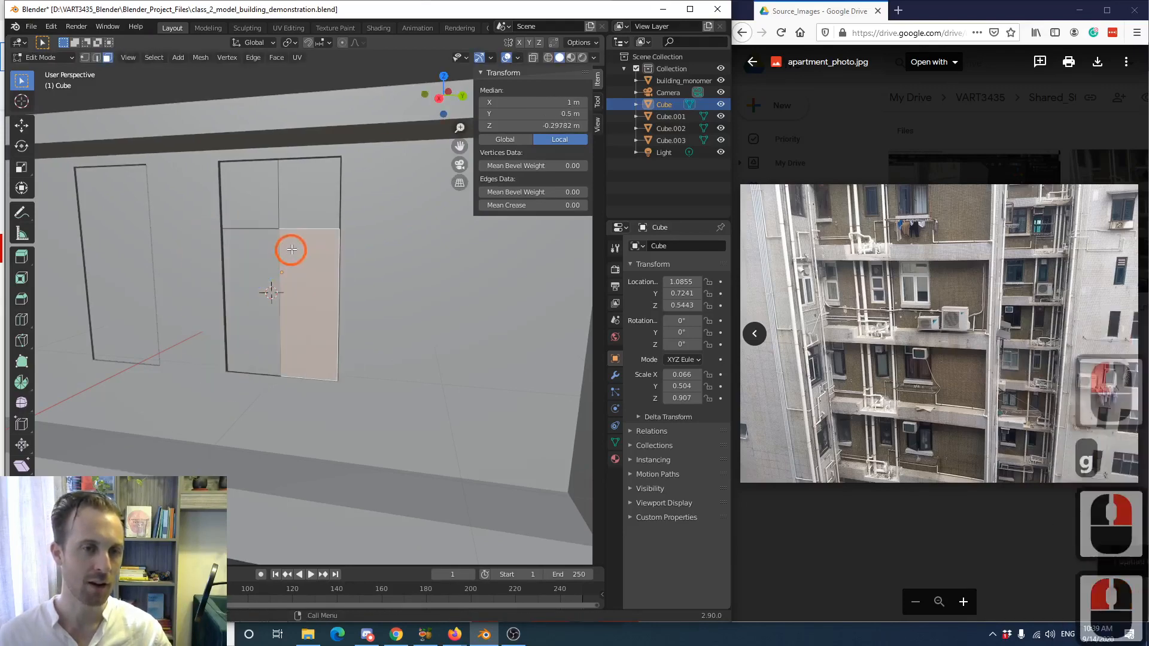
click(295, 218)
click(273, 212)
click(269, 253)
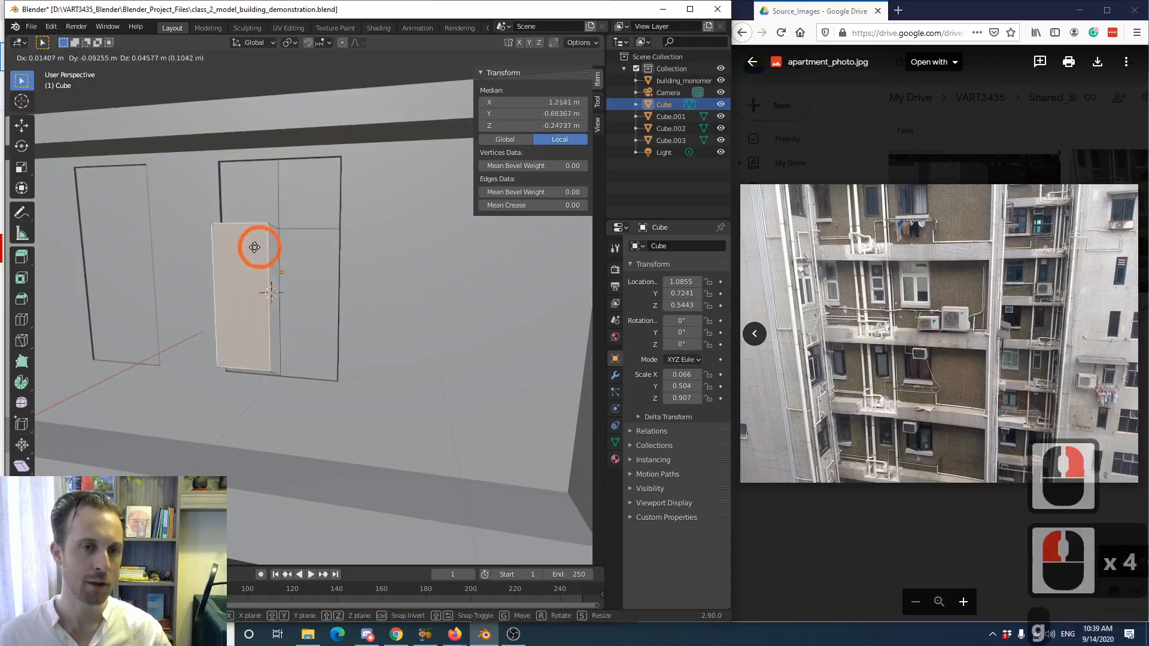
key(g)
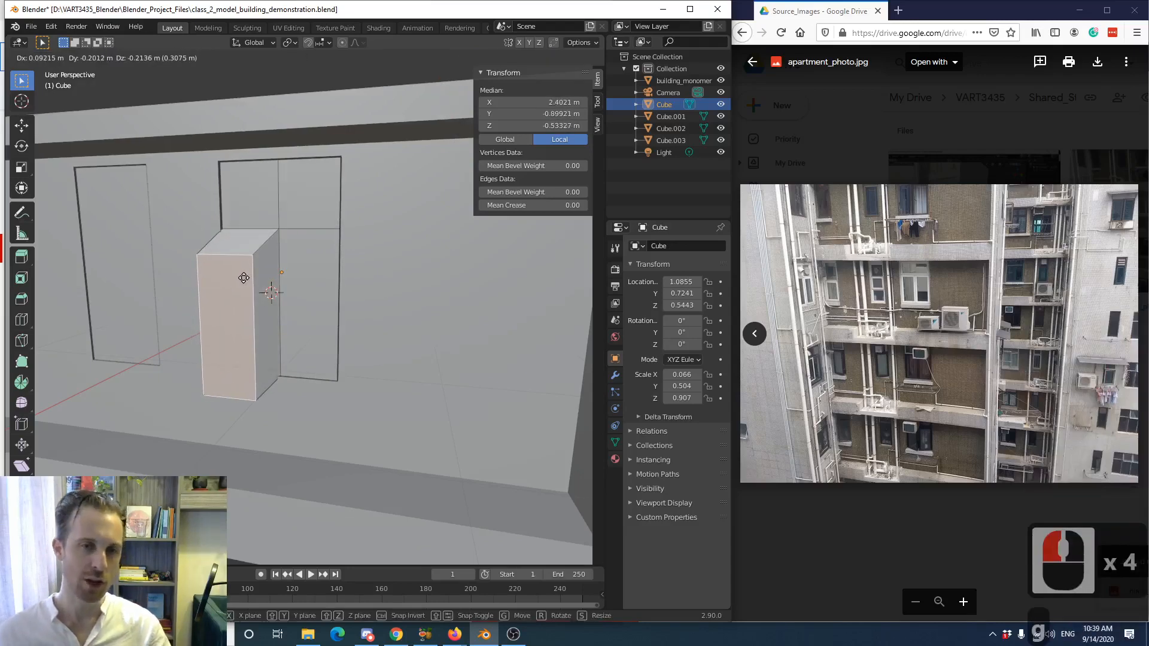
right_click(244, 278)
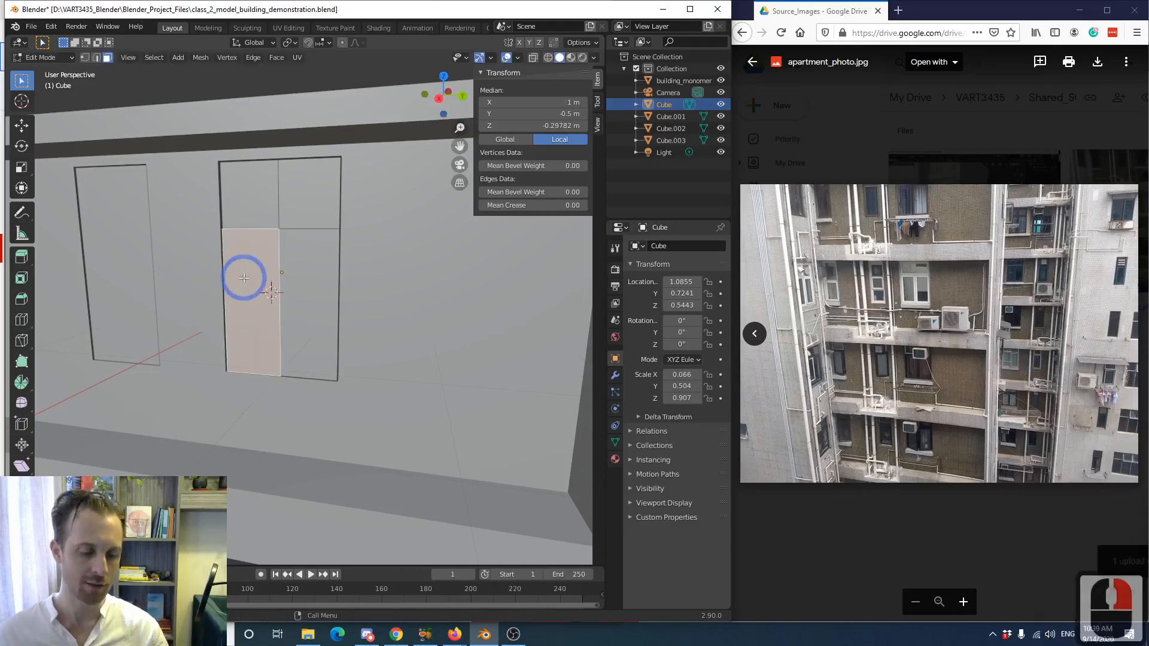
- Undo the last change, reselect the lower-left pane face, and start another free move of it before cancelling
key(ctrl+z)
click(297, 216)
click(275, 241)
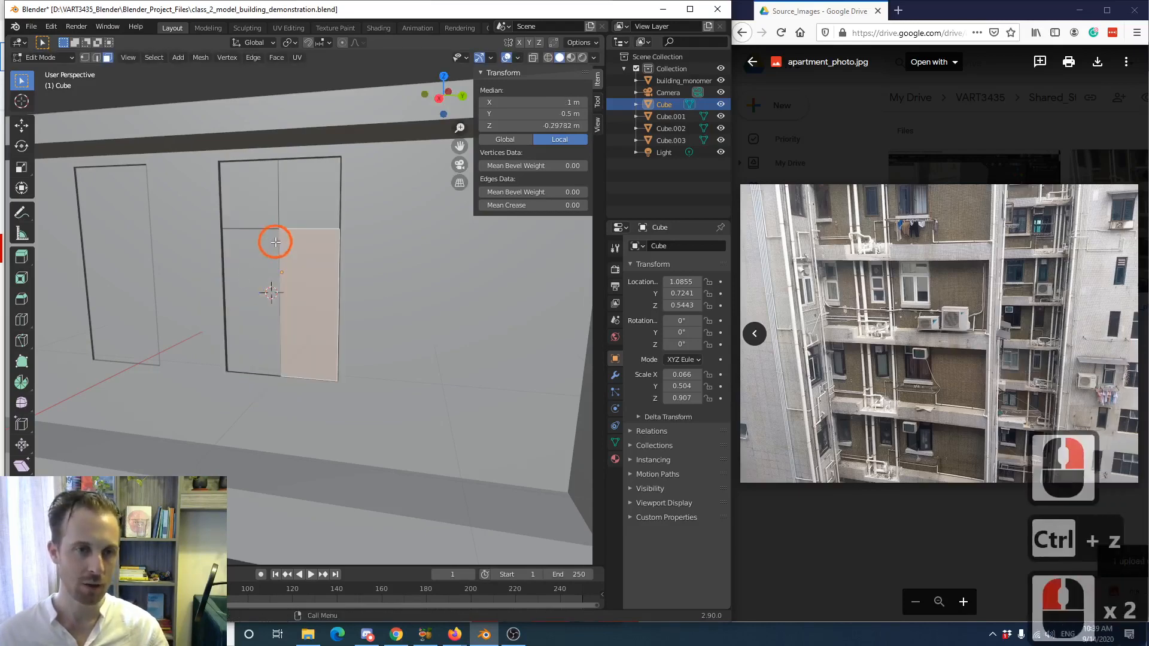
click(256, 249)
key(g)
right_click(257, 259)
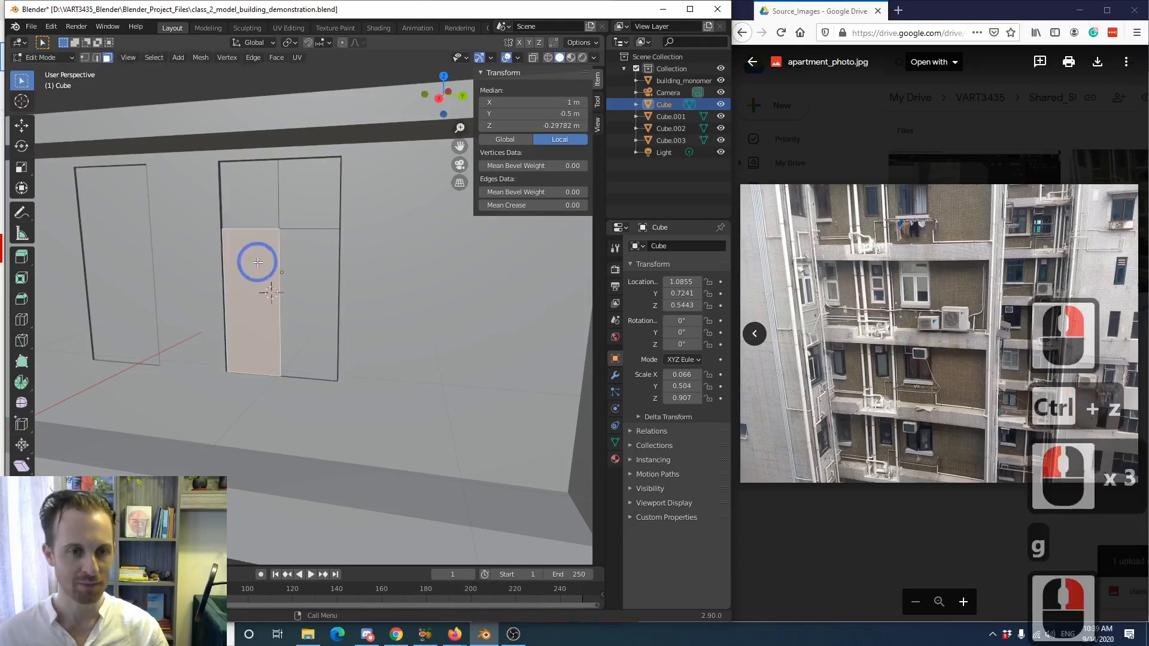
- Undo the recent pane selections, and test the in-place extrusion with one more cancelled move of the lower-left face
key(ctrl+z)
key(ctrl+z)
key(ctrl+z)
key(ctrl+z)
key(ctrl+z)
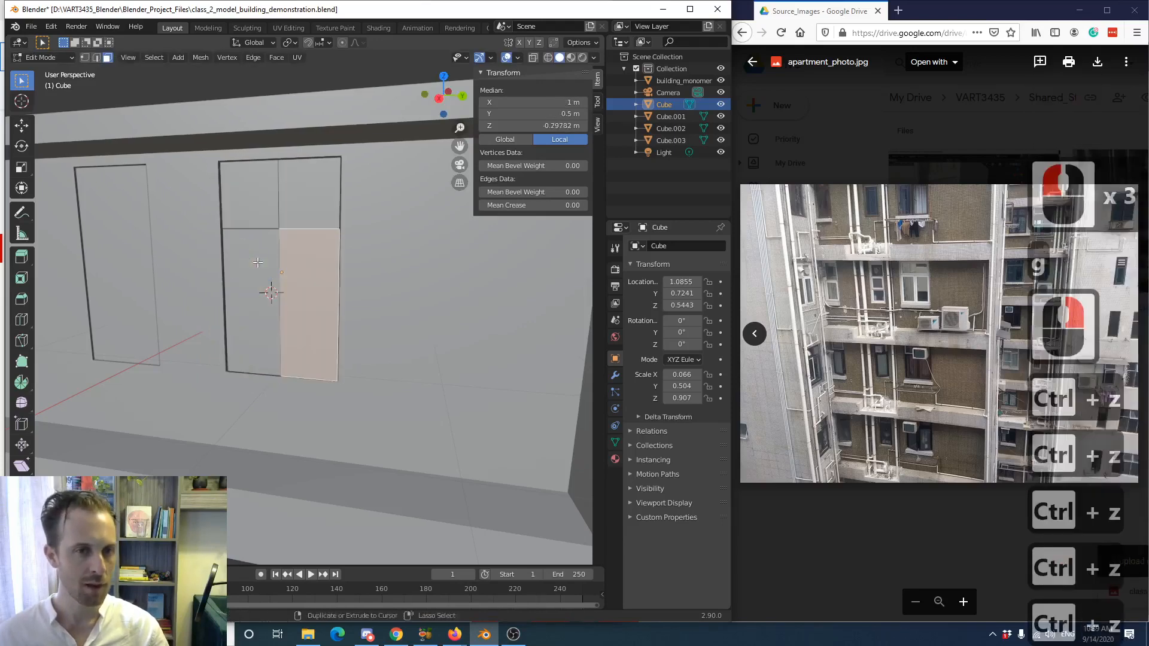
key(ctrl+z)
key(g)
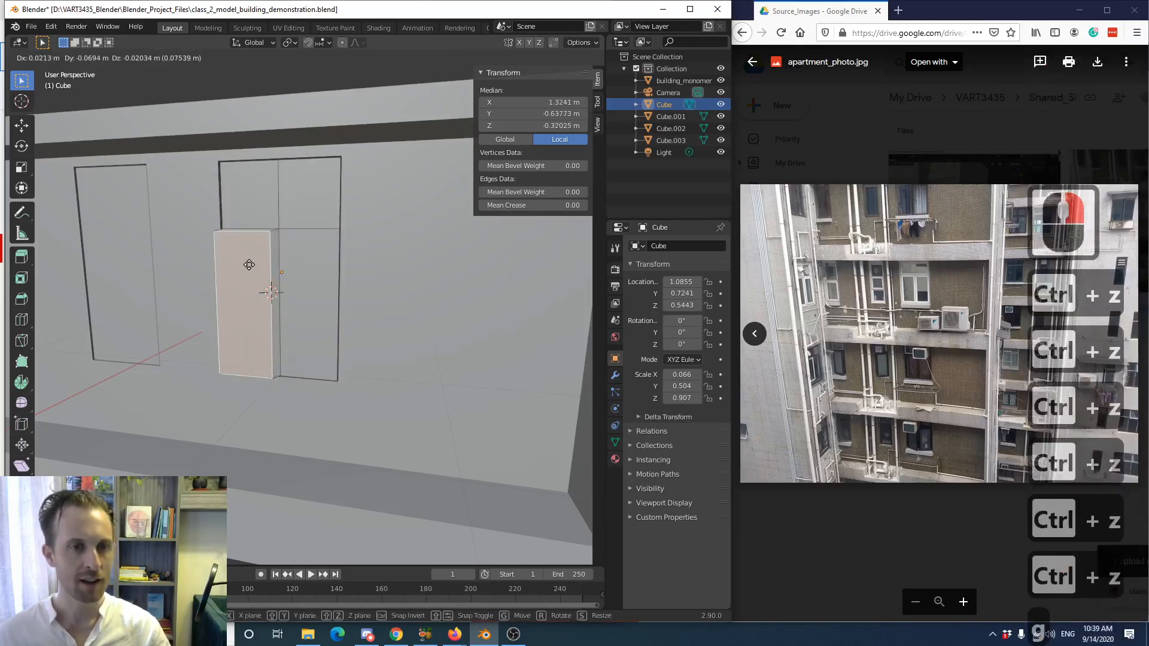
right_click(249, 264)
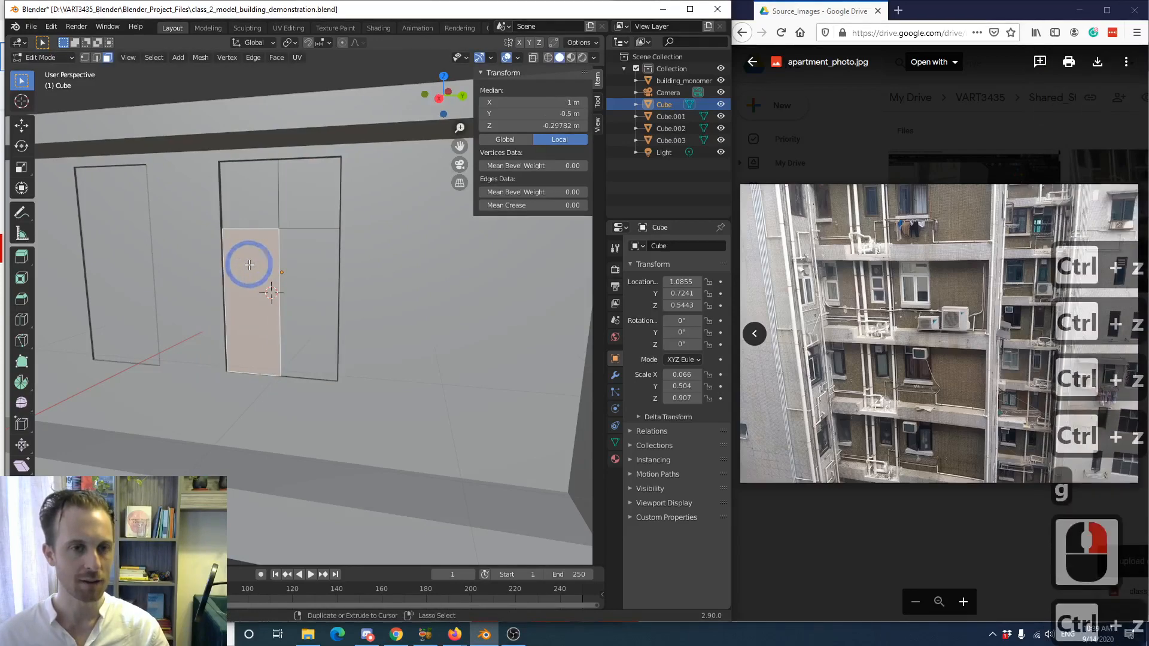
- Undo the in-place extrusion, the face selection and the vertical loop cut on the window cube
key(ctrl+z)
key(ctrl+z)
key(ctrl+z)
key(ctrl+z)
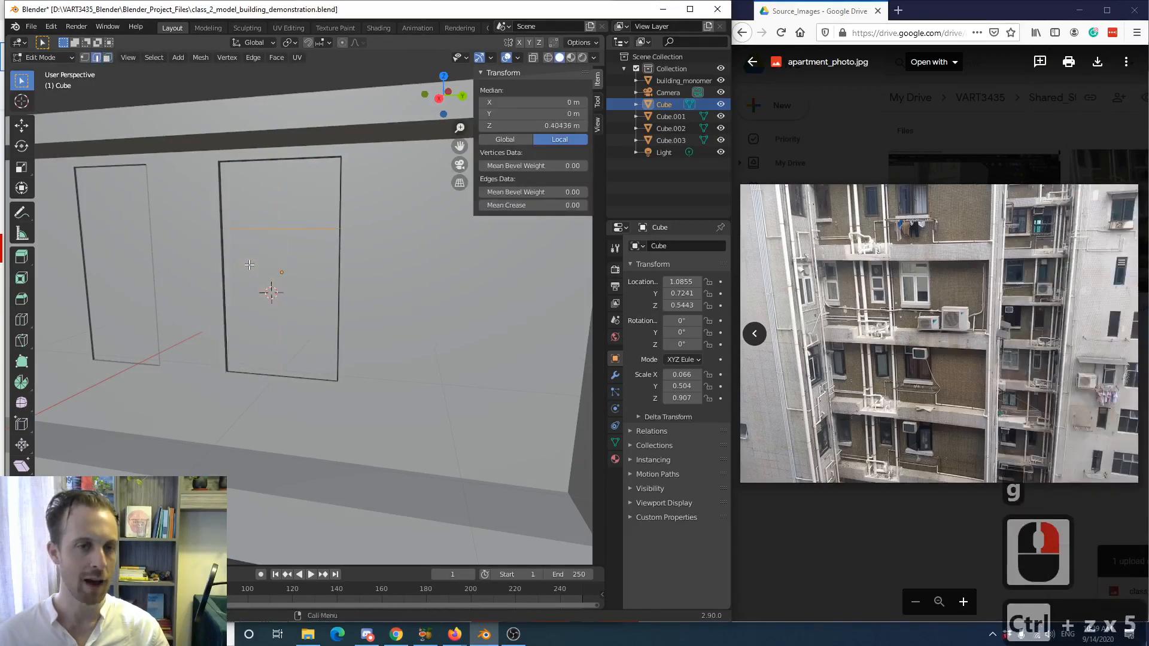
- Add a vertical loop cut through the middle of the window cube again with the Loop Cut tool
middle_drag(249, 265, 161, 249)
click(22, 320)
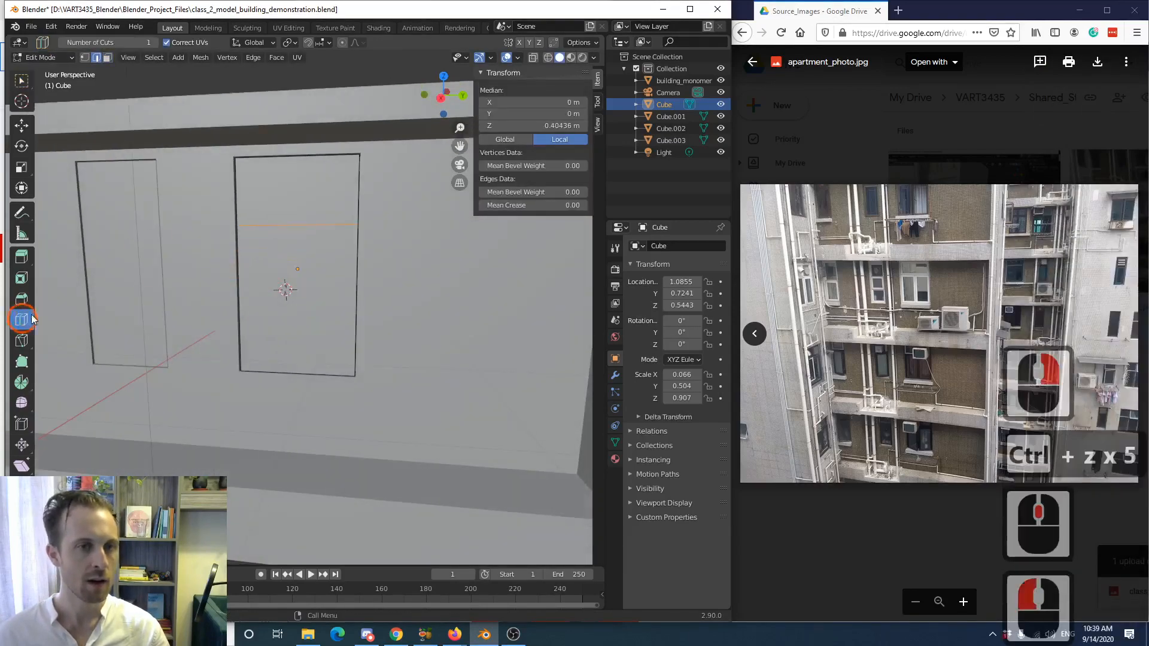
click(290, 222)
scroll(287, 228, up, 2)
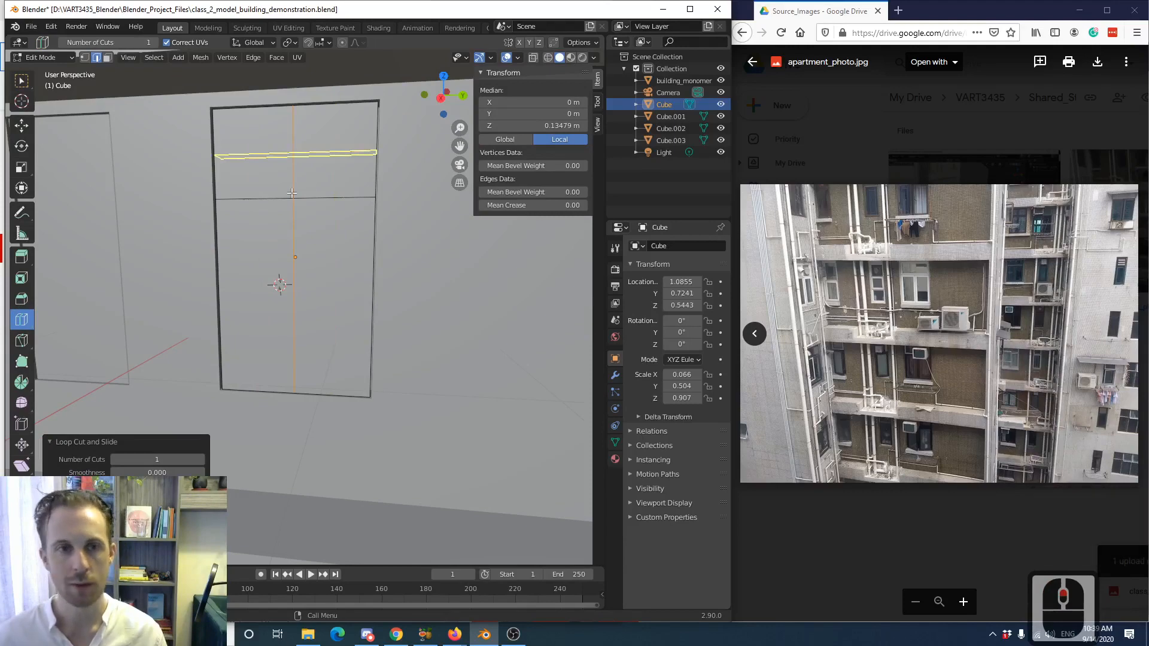
middle_drag(326, 196, 334, 199)
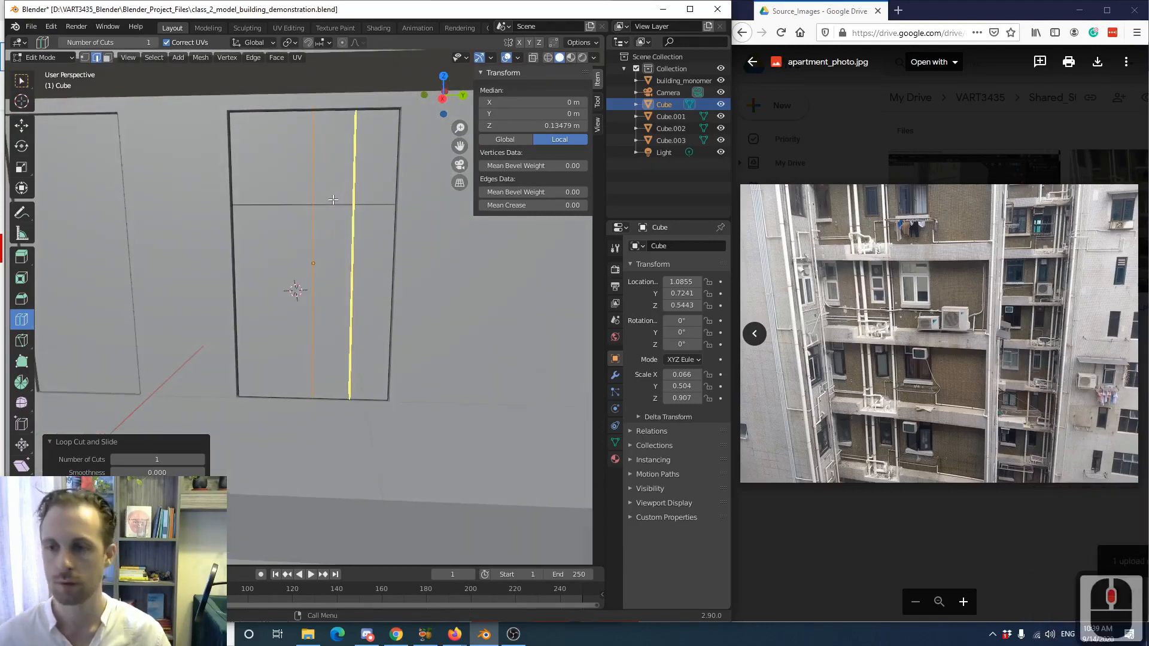
- Undo both the vertical and horizontal loop cuts, and add a single vertical loop cut to the undivided window cube
key(ctrl+z)
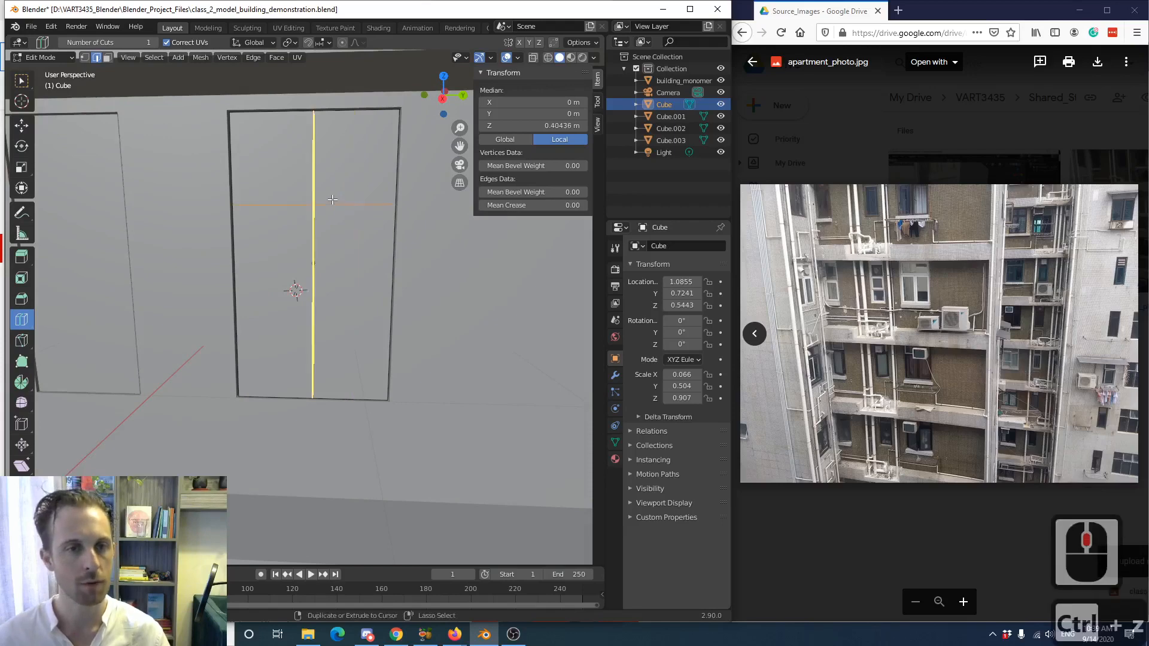
key(ctrl+z)
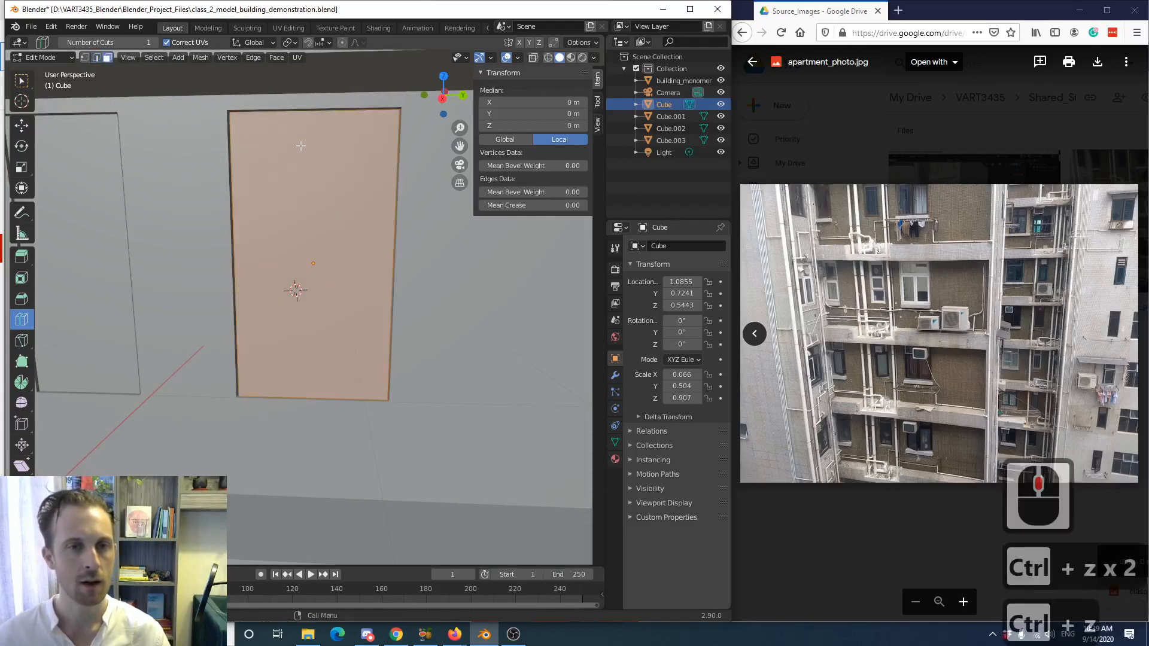
click(18, 302)
click(21, 316)
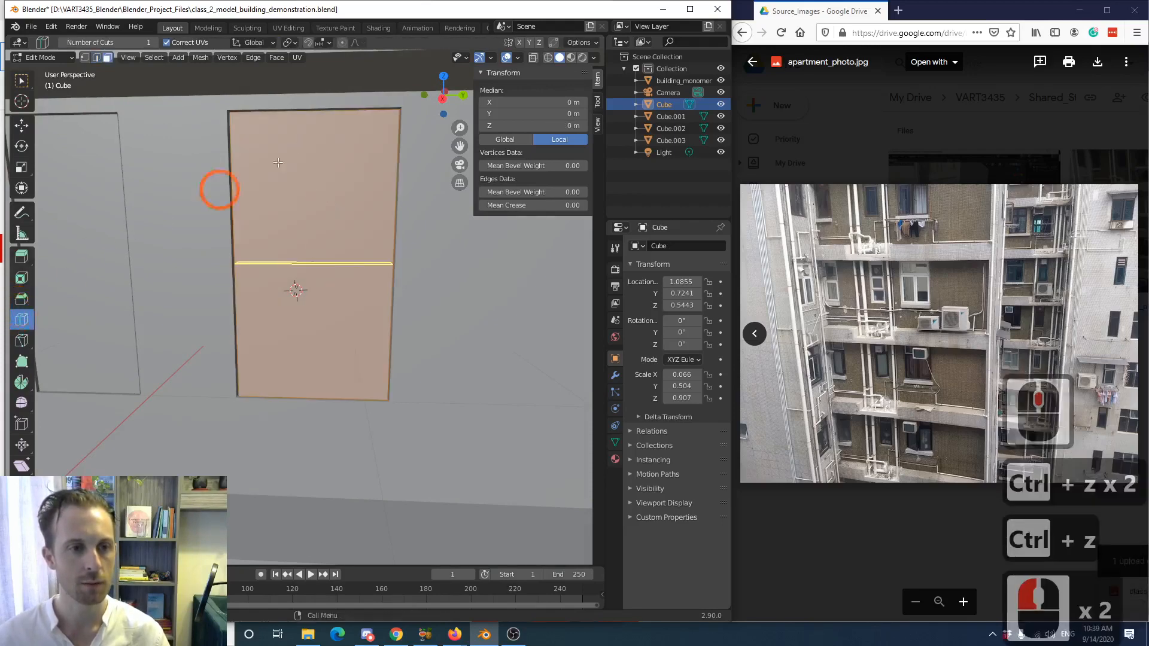
click(332, 122)
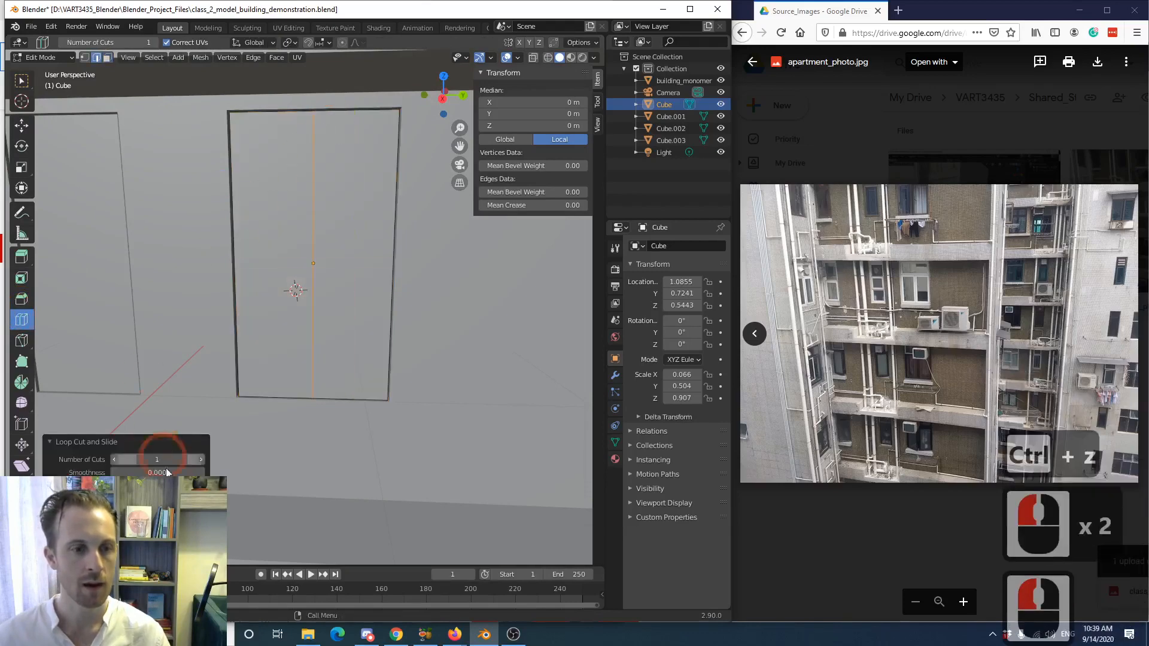
- Set the vertical loop cut to two cuts and scale them together along Y to about 0.18 around the window's centre
click(200, 459)
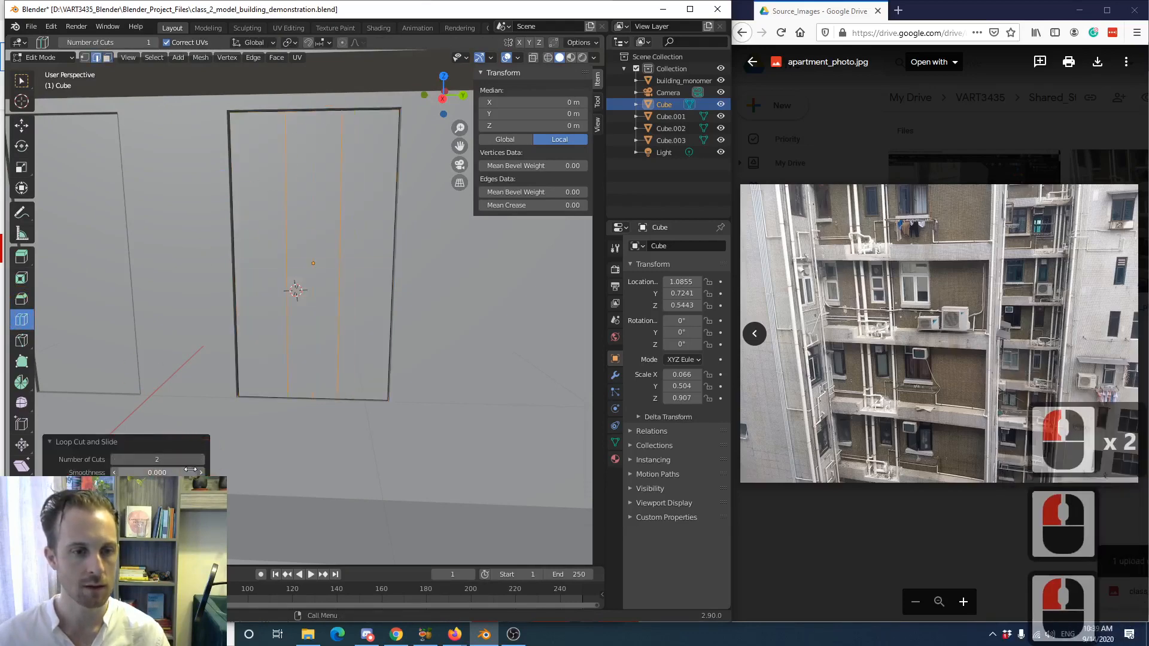
key(s)
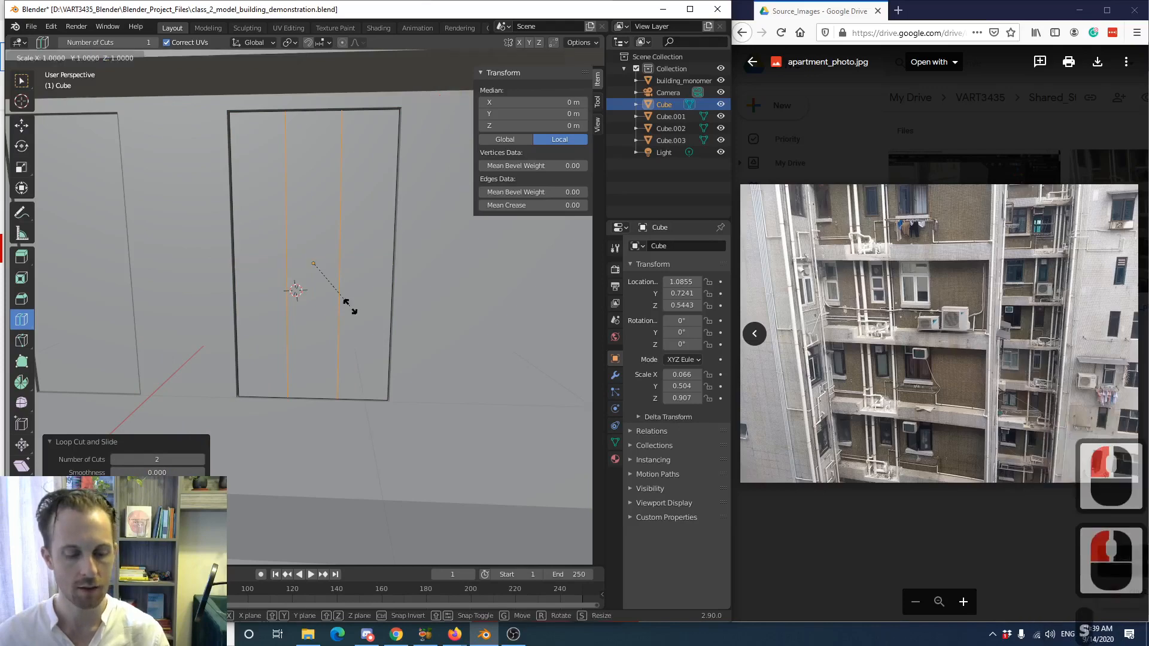
key(y)
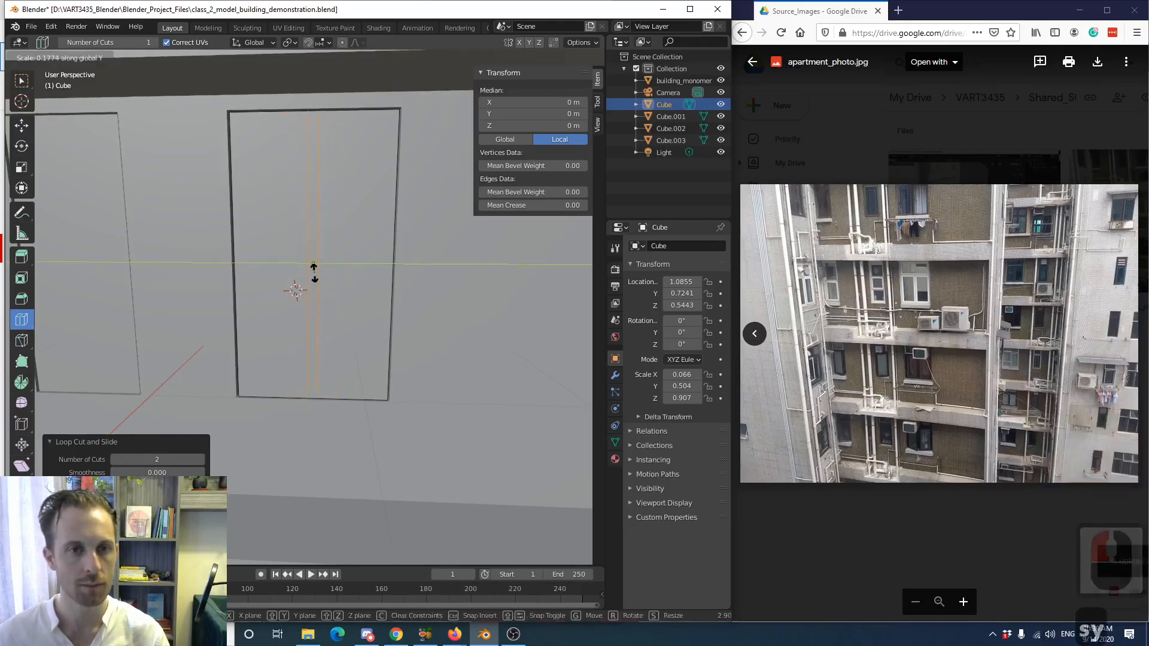
click(314, 270)
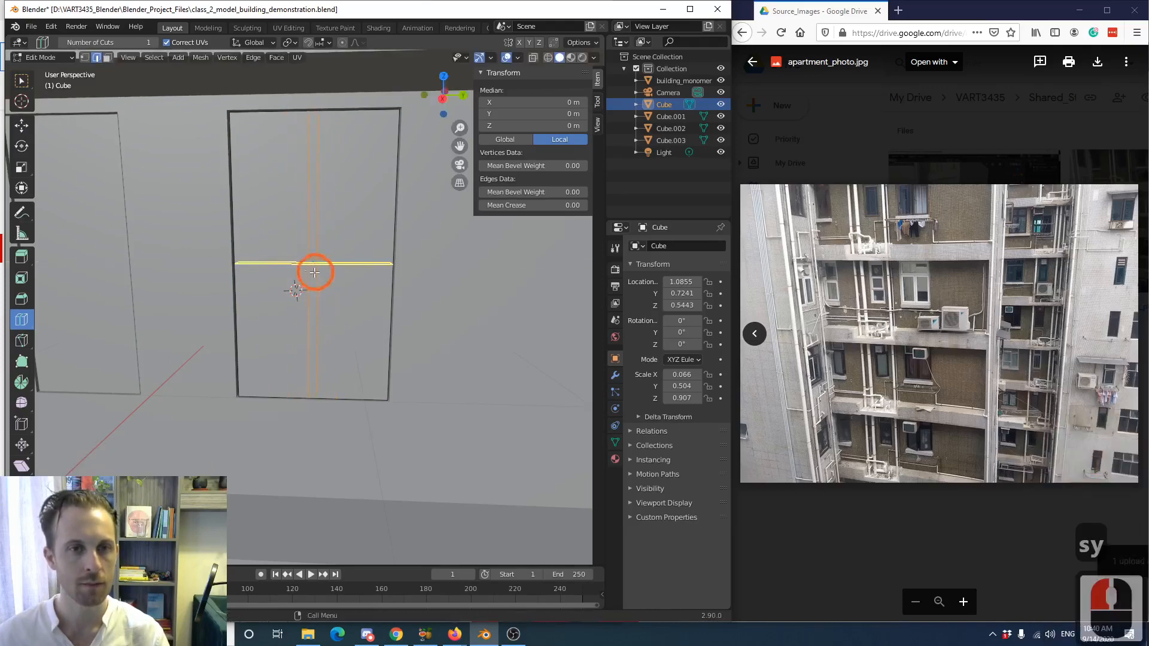
- Try a single horizontal loop cut across the window cube, raised along Z into the upper part, and undo it
click(313, 263)
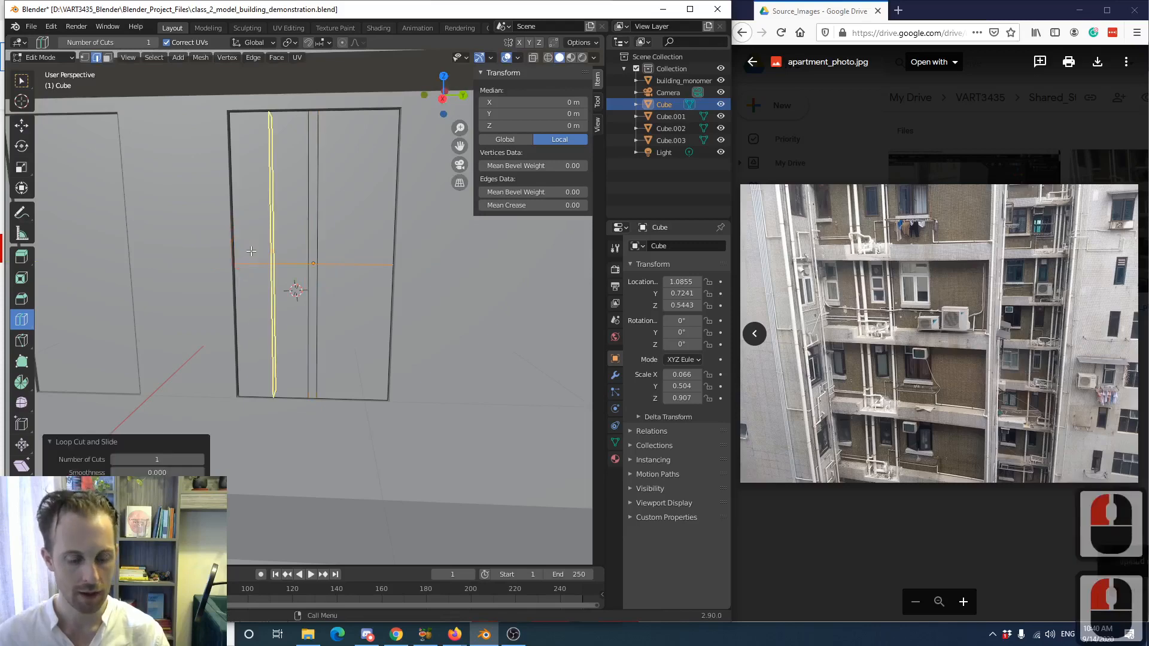
key(g)
key(z)
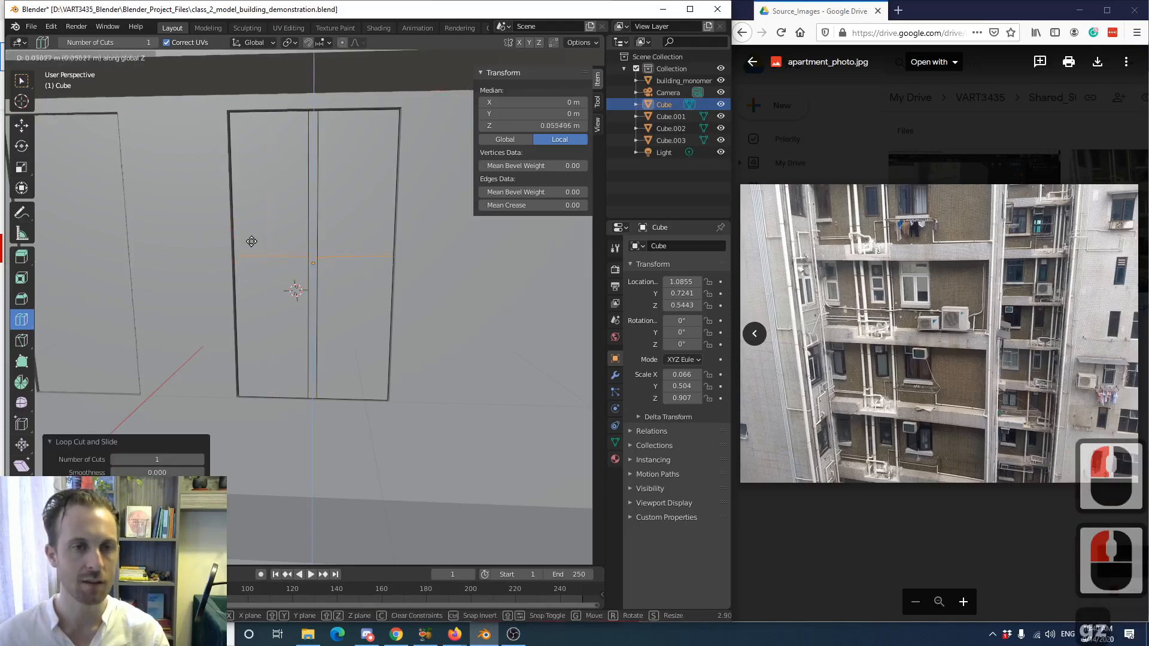
click(260, 181)
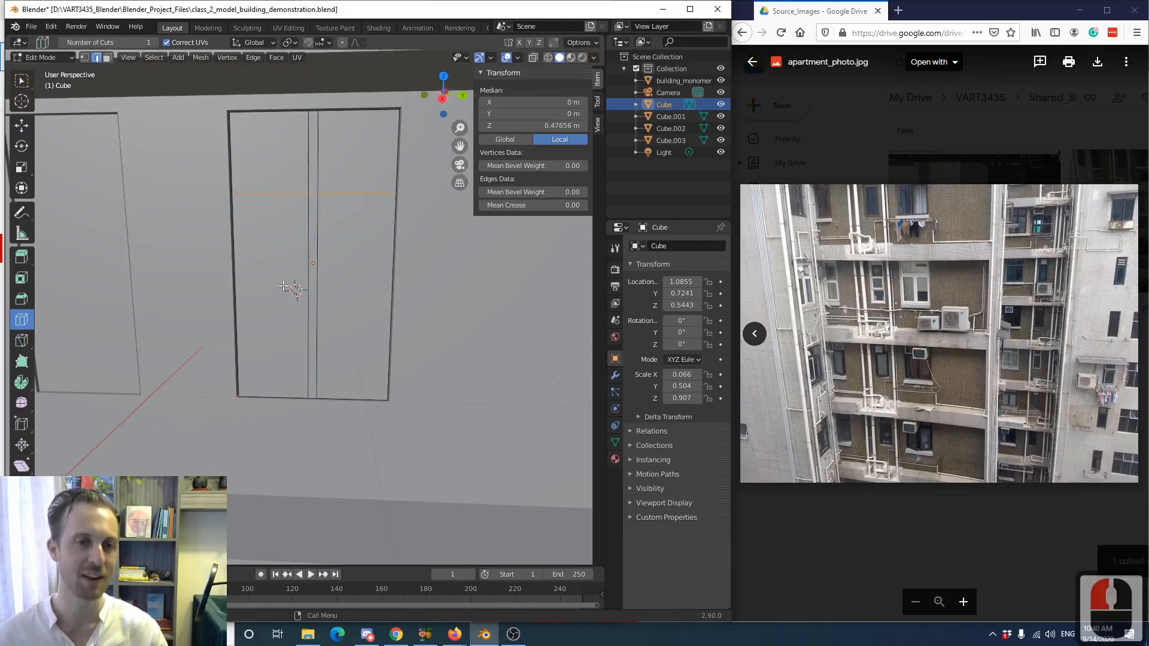
key(ctrl+z)
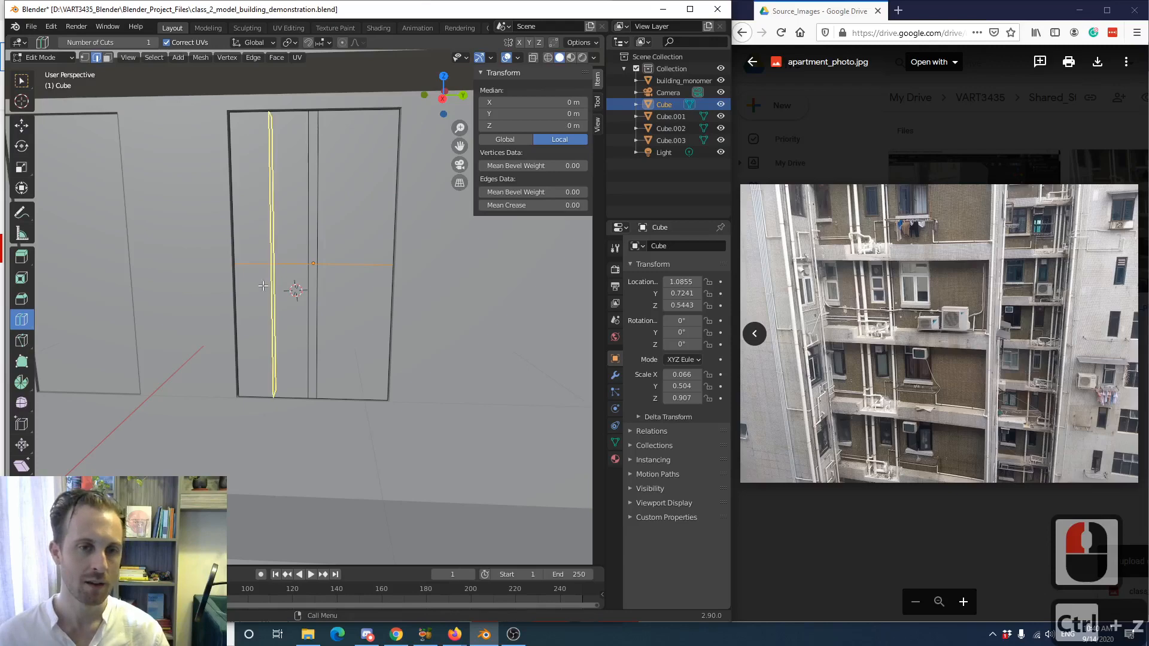
key(ctrl+z)
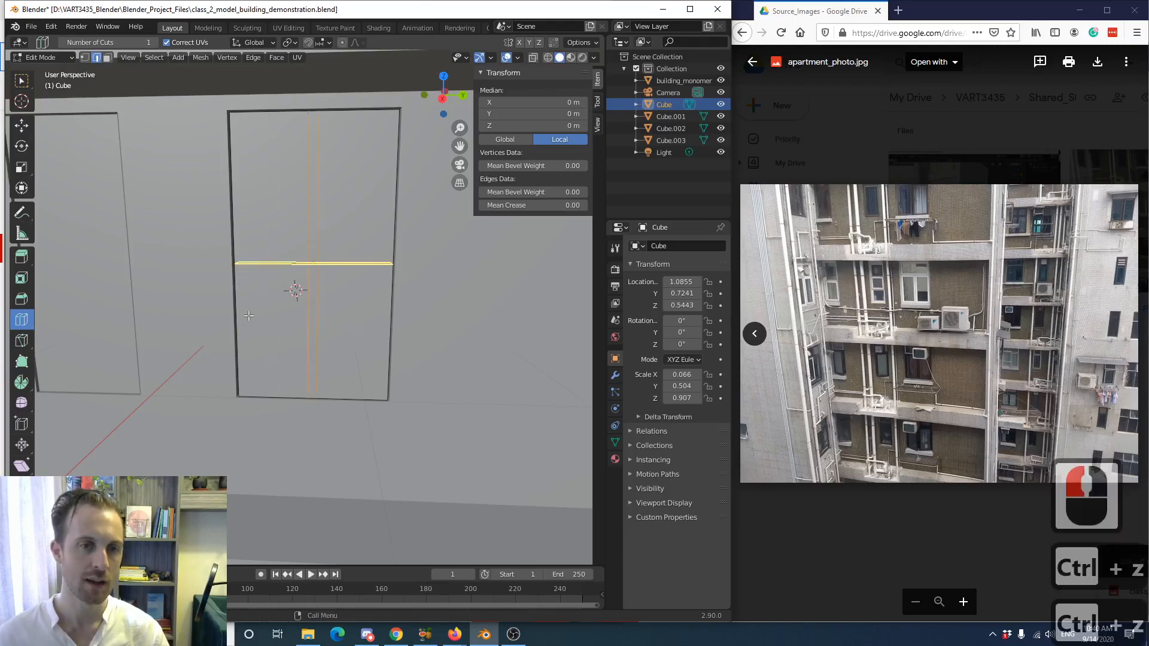
- Add two horizontal loop cuts across the window cube and scale them close together along Z
click(243, 264)
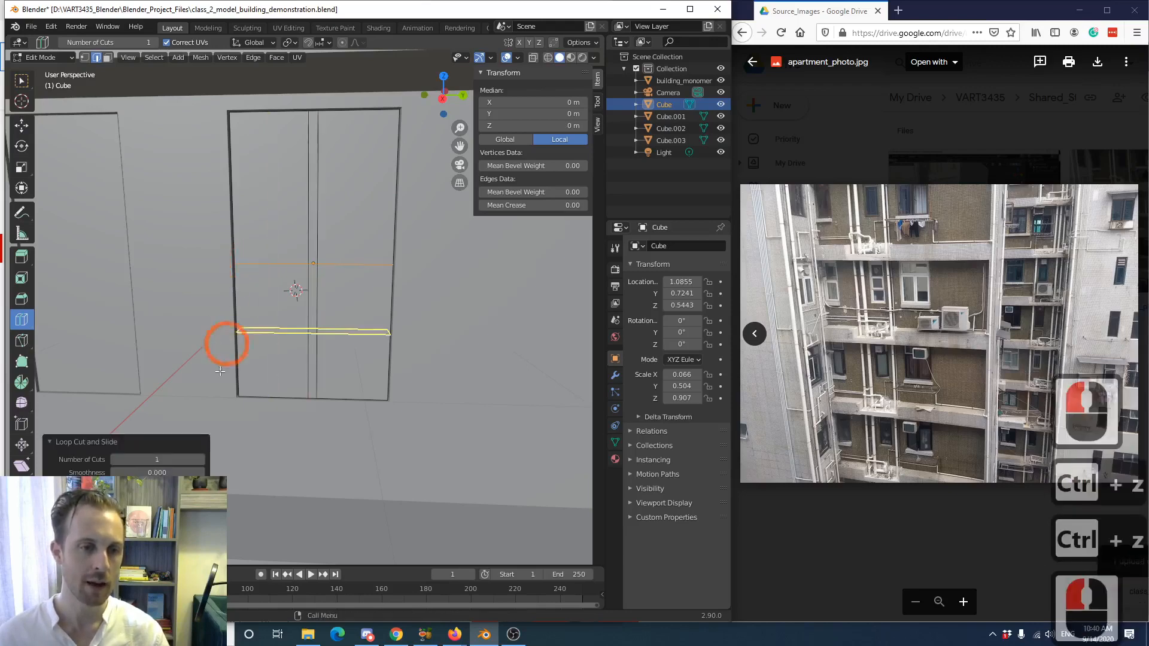
click(200, 459)
key(s)
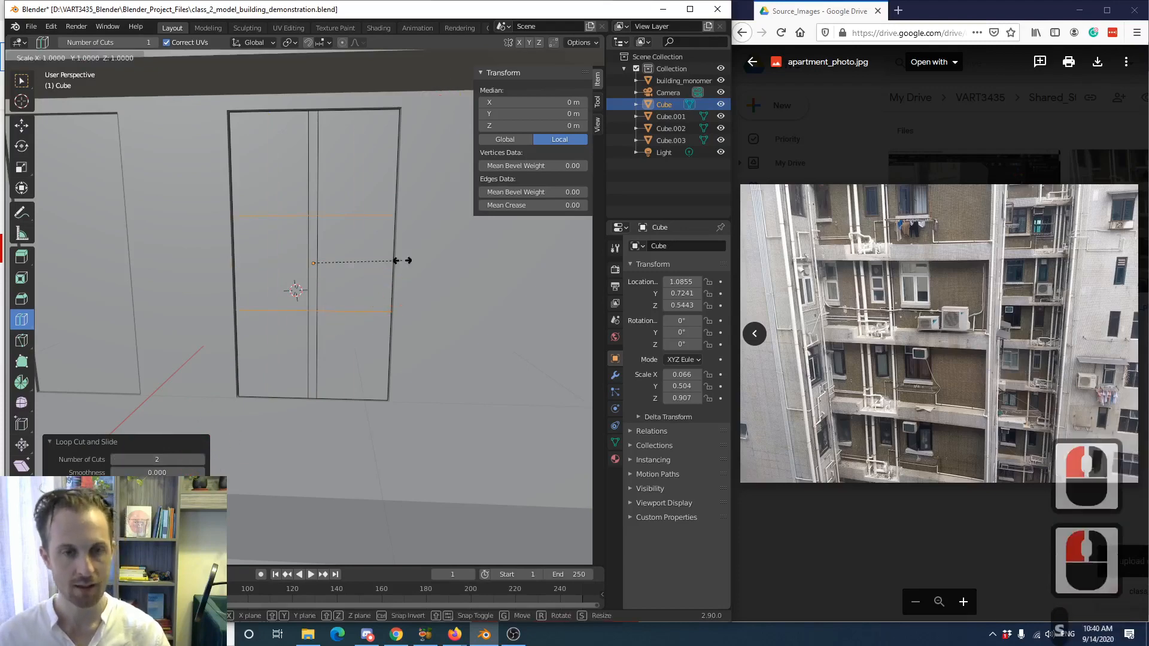
key(z)
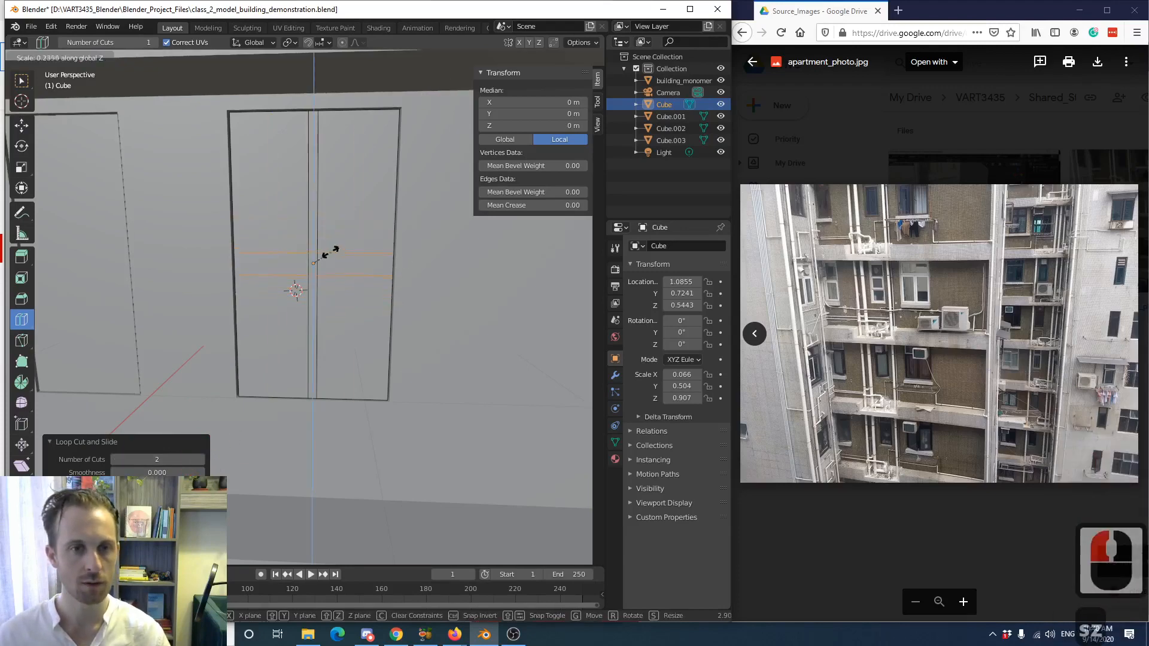
click(312, 256)
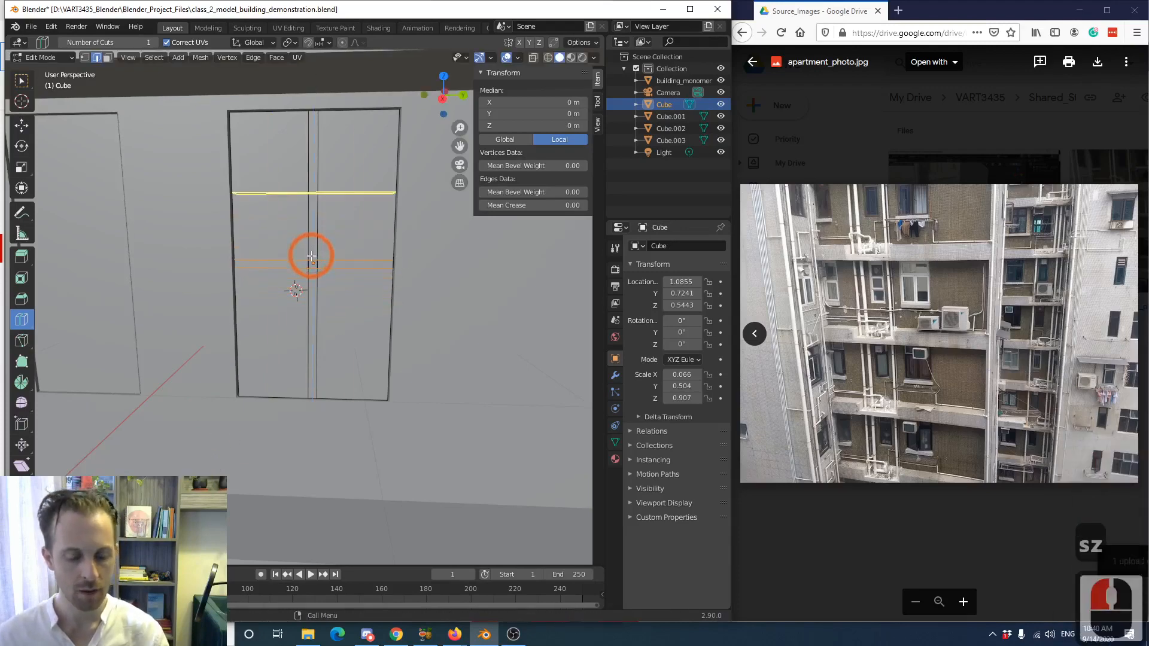
- Move the pair of horizontal loop cuts up about 0.37 m along Z to form a higher crossbar
key(g)
key(z)
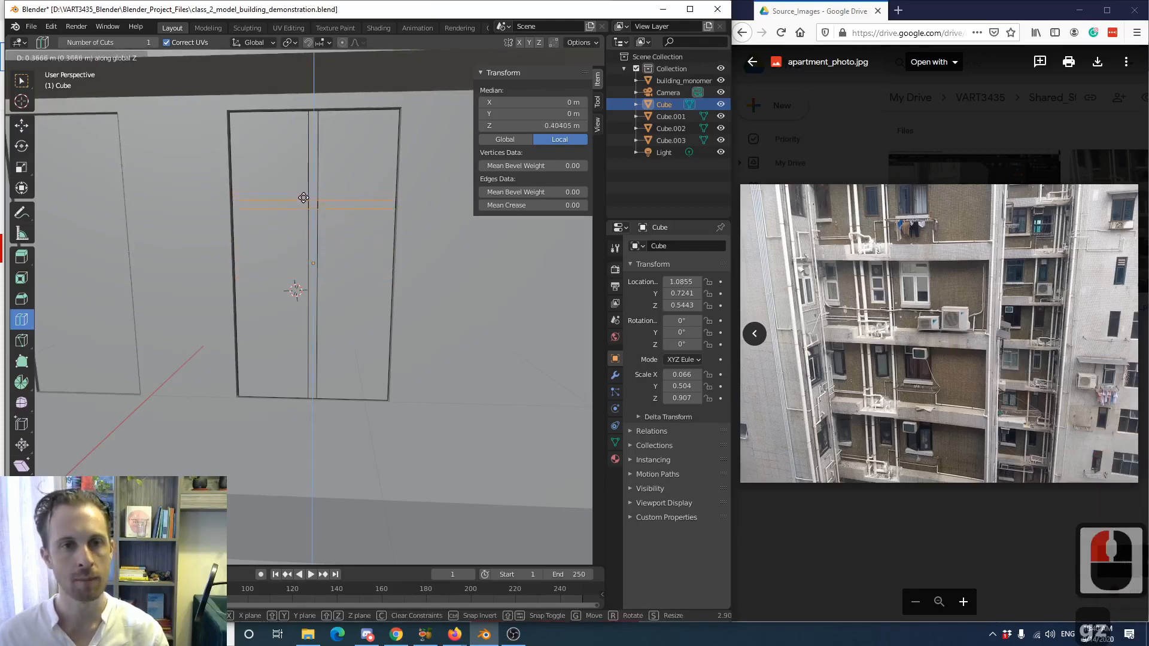
click(303, 198)
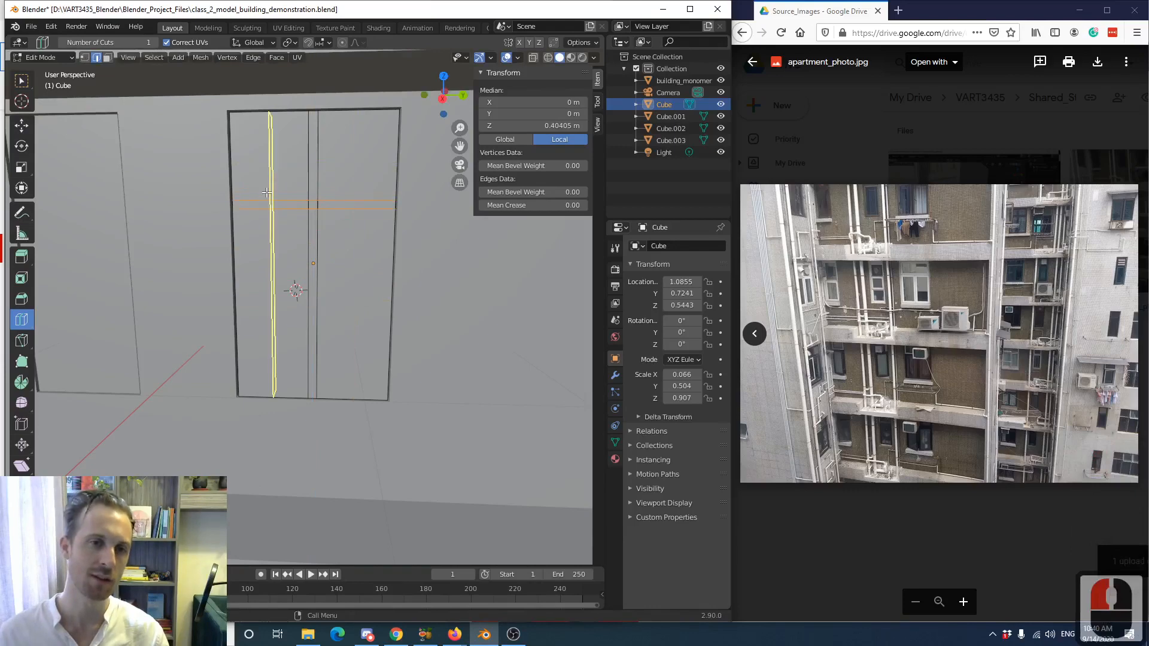
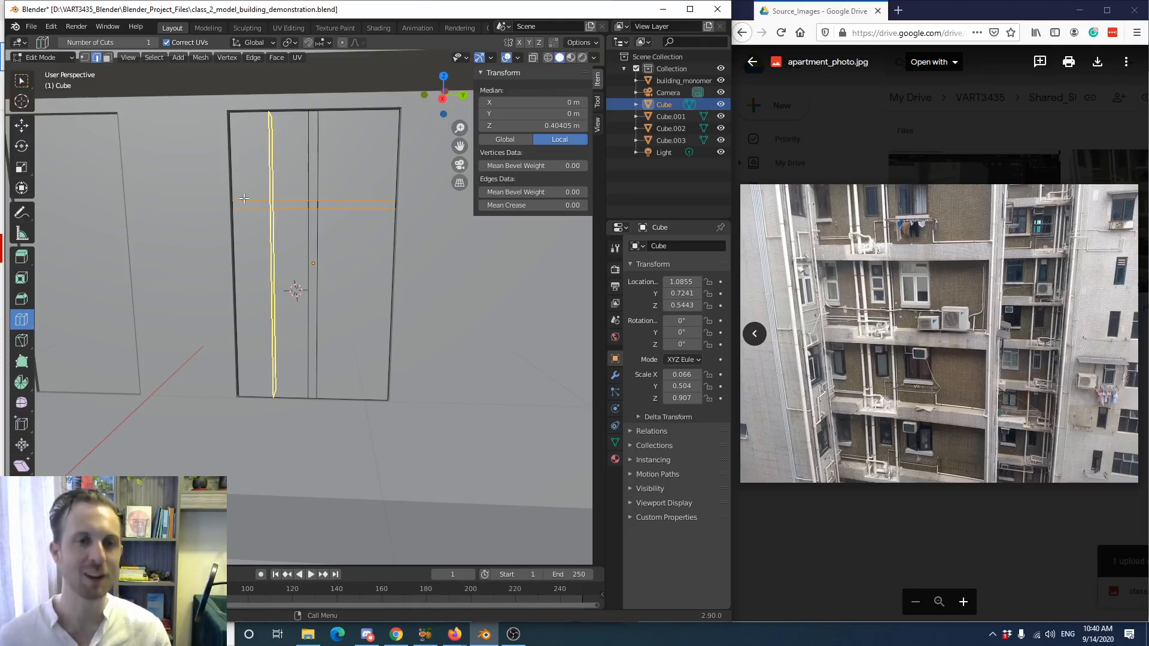
click(271, 180)
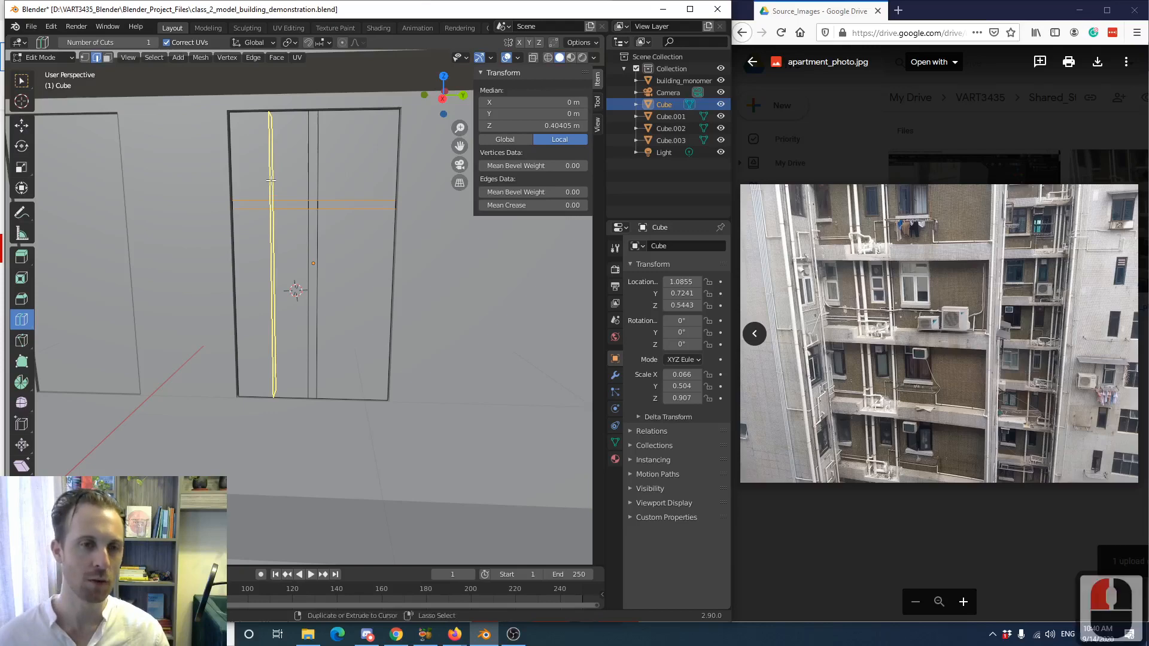
- Undo the crossbar and centre-bar loop cuts until the window cube's front face is undivided
key(ctrl+z)
key(ctrl+z)
key(ctrl+z)
key(ctrl+z)
key(ctrl+z)
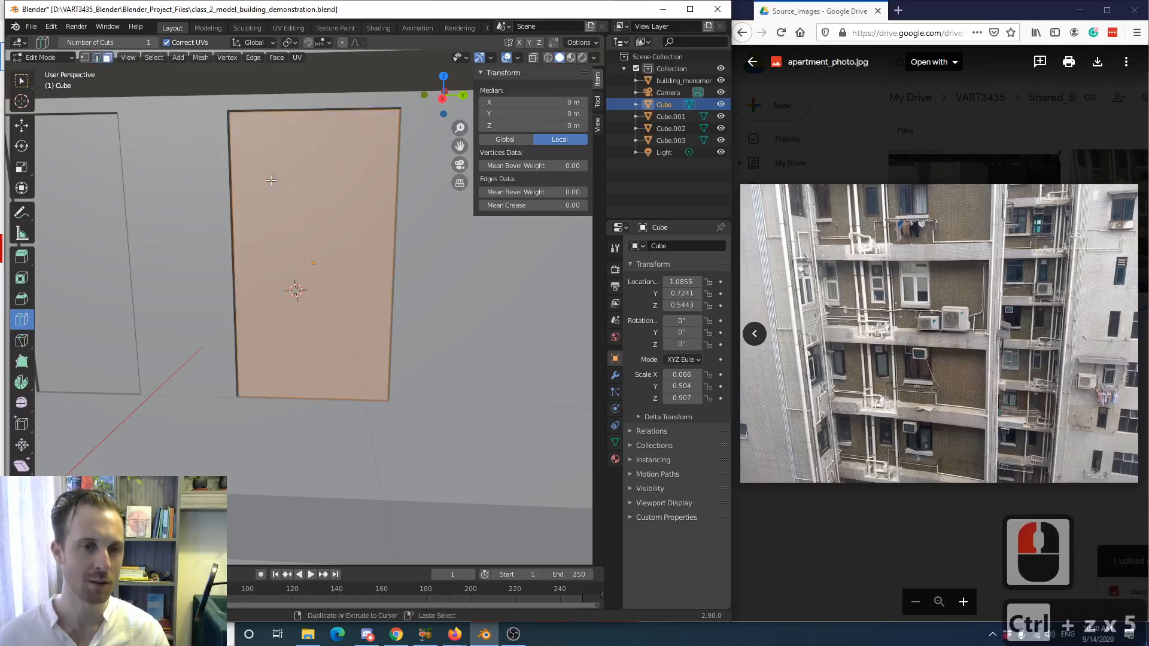
- Add two vertical loop cuts to the undivided window cube with the Loop Cut tool
middle_drag(286, 198, 257, 200)
scroll(254, 201, down, 3)
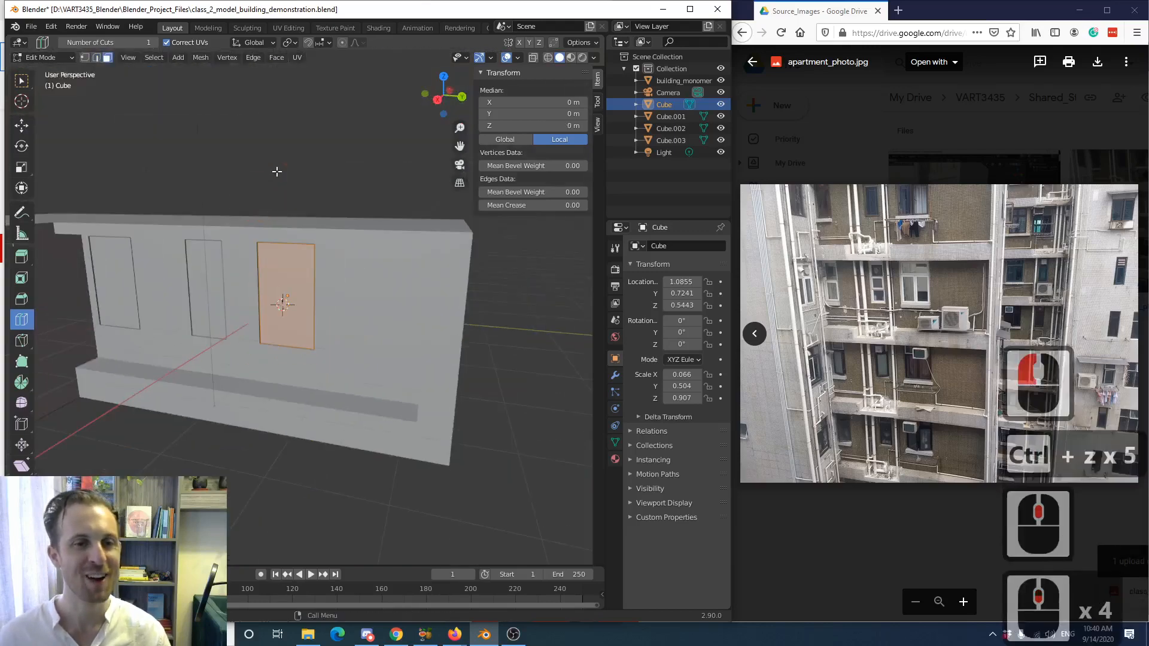
scroll(254, 201, up, 3)
click(20, 318)
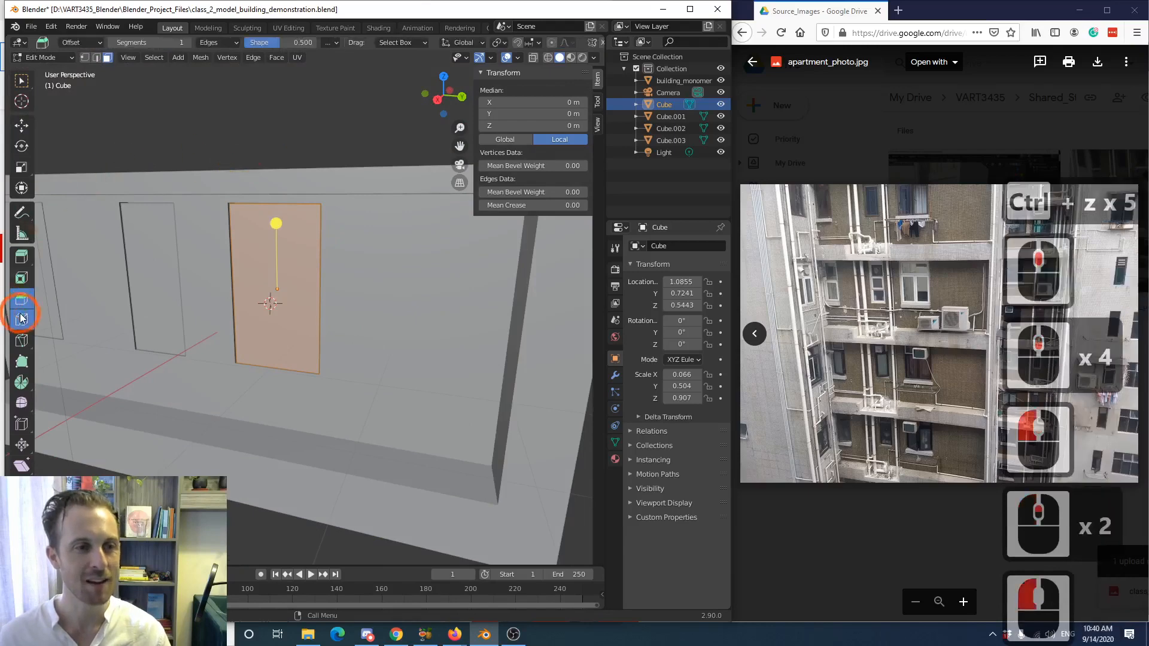
drag(275, 224, 221, 181)
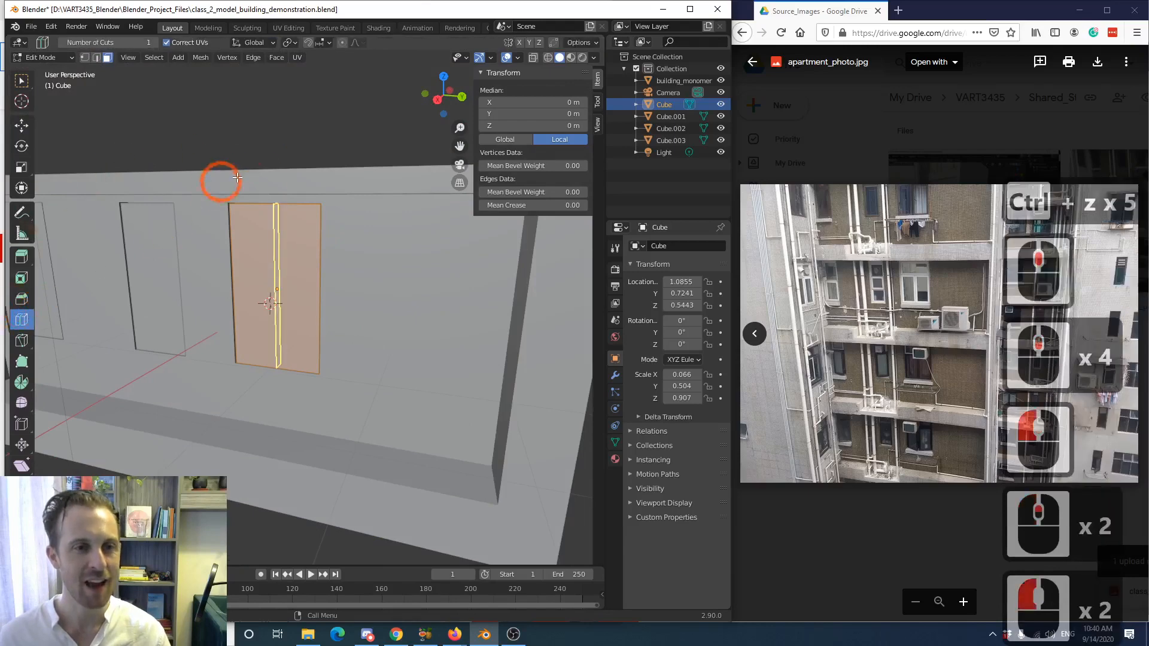
click(268, 214)
scroll(268, 215, up, 2)
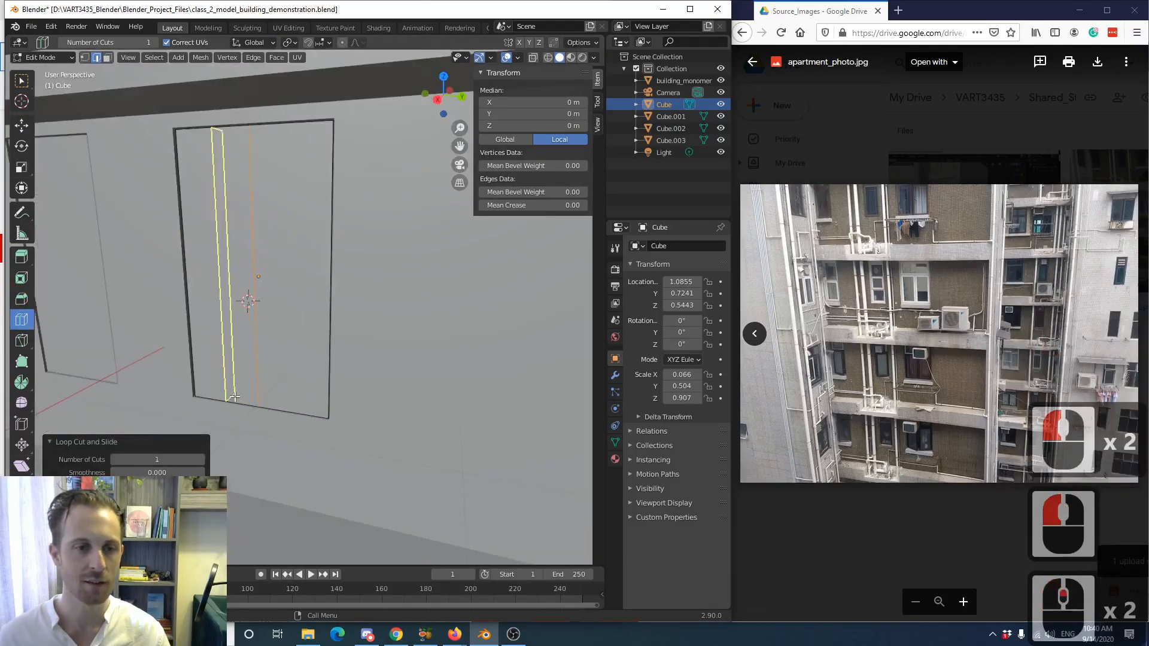
click(201, 458)
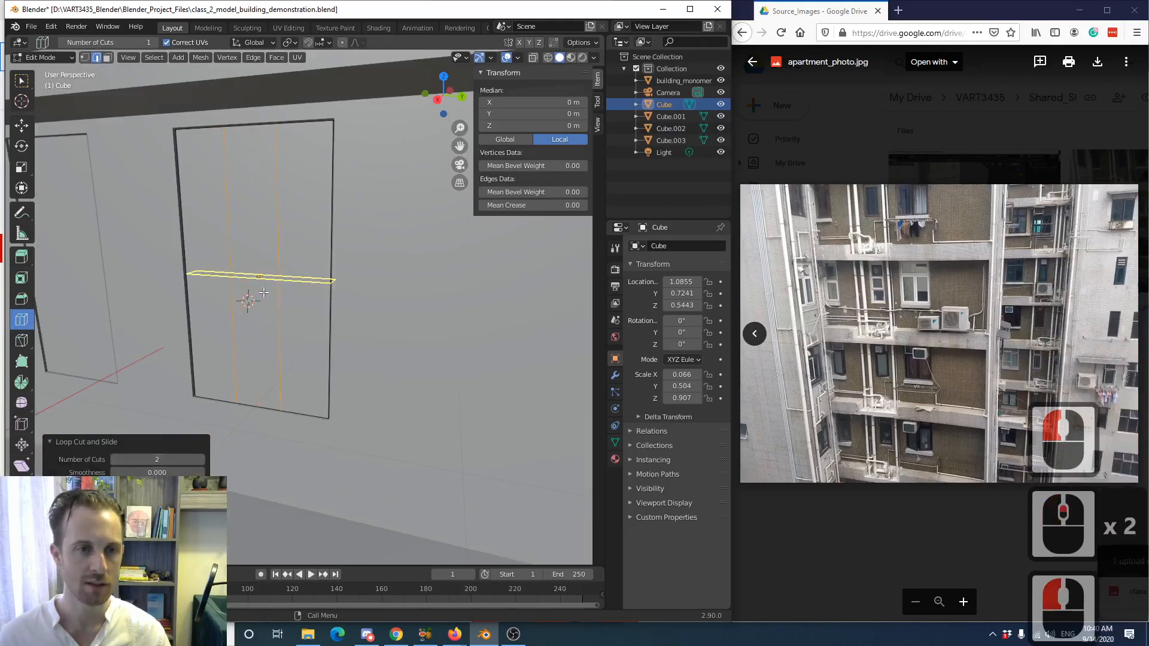
- Scale the two vertical loop cuts apart along Y to about 2.57 so they run near the window's side edges
middle_drag(239, 317, 288, 290)
key(s)
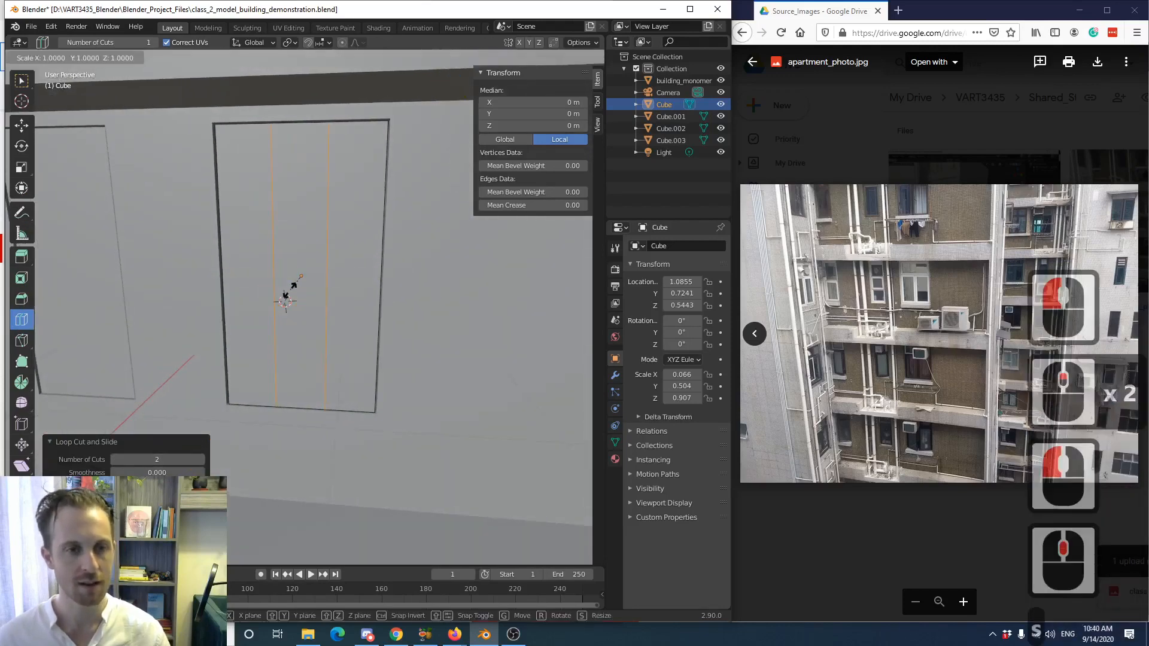
key(y)
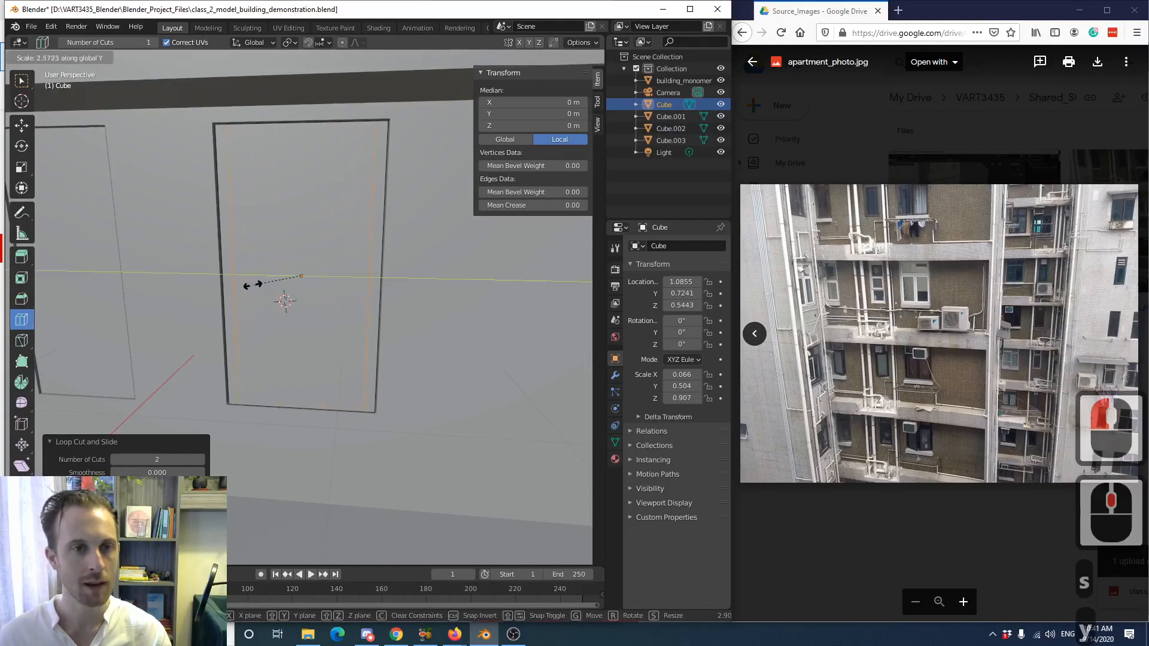
click(250, 284)
- Add two horizontal loop cuts and scale them apart along Z to about 2.88, near the window's upper and lower edges
click(247, 275)
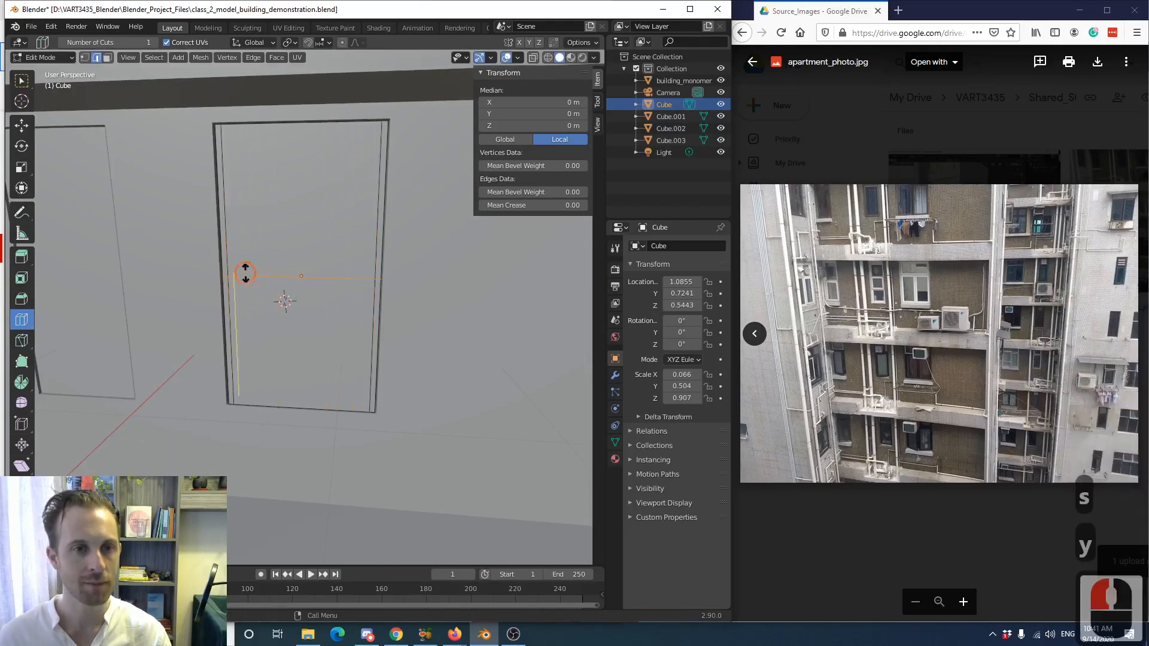
click(200, 459)
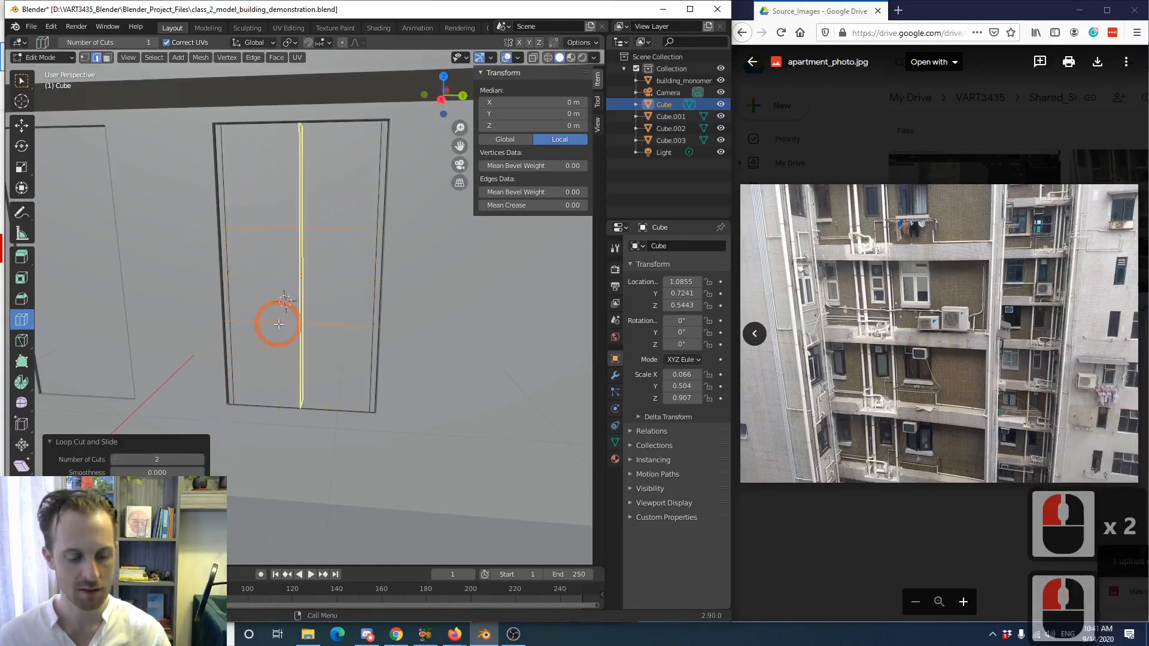
key(s)
key(z)
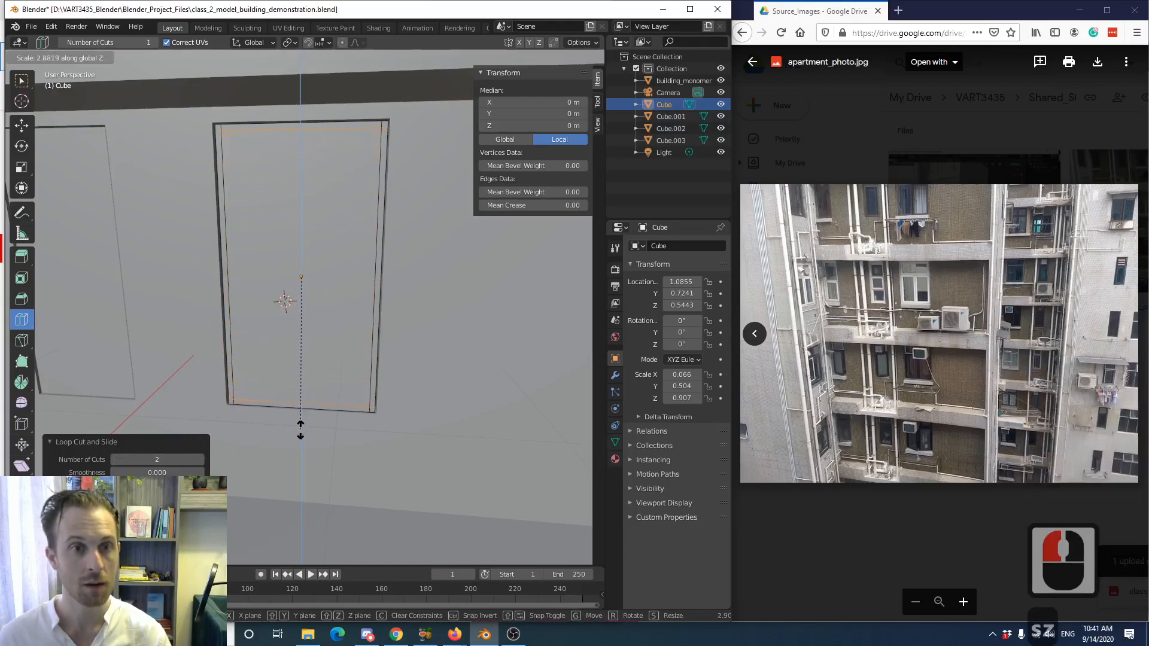
click(300, 423)
- Add two vertical loop cuts inside the frame and scale them together along Y to about 0.13 as a narrow centre bar
click(307, 277)
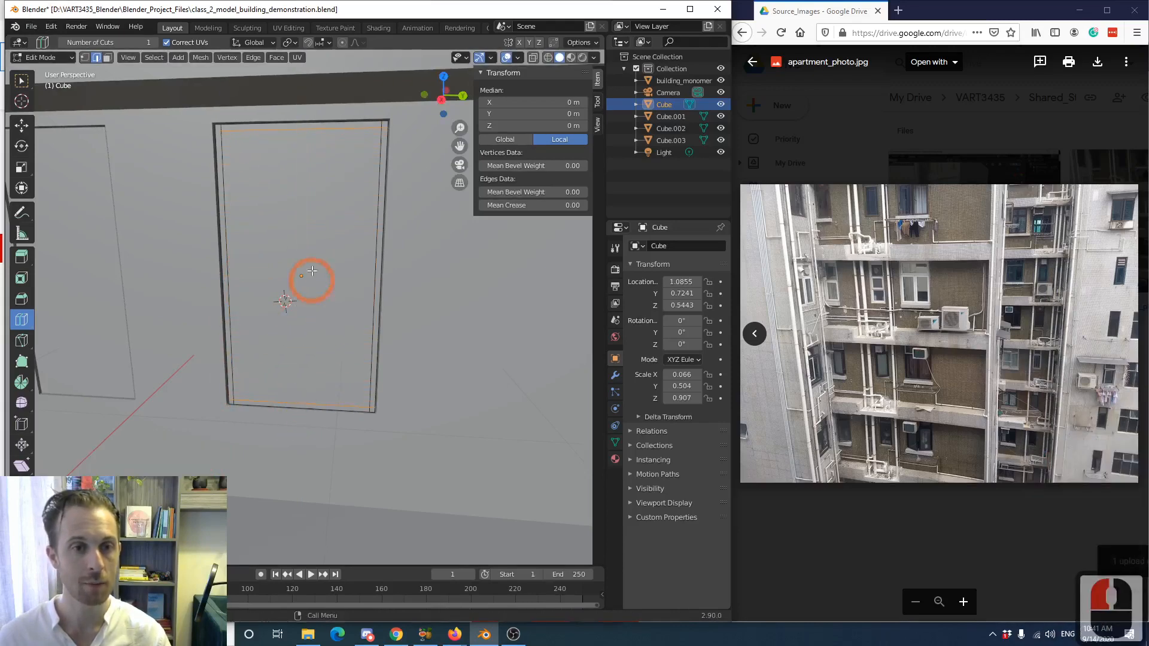
click(297, 121)
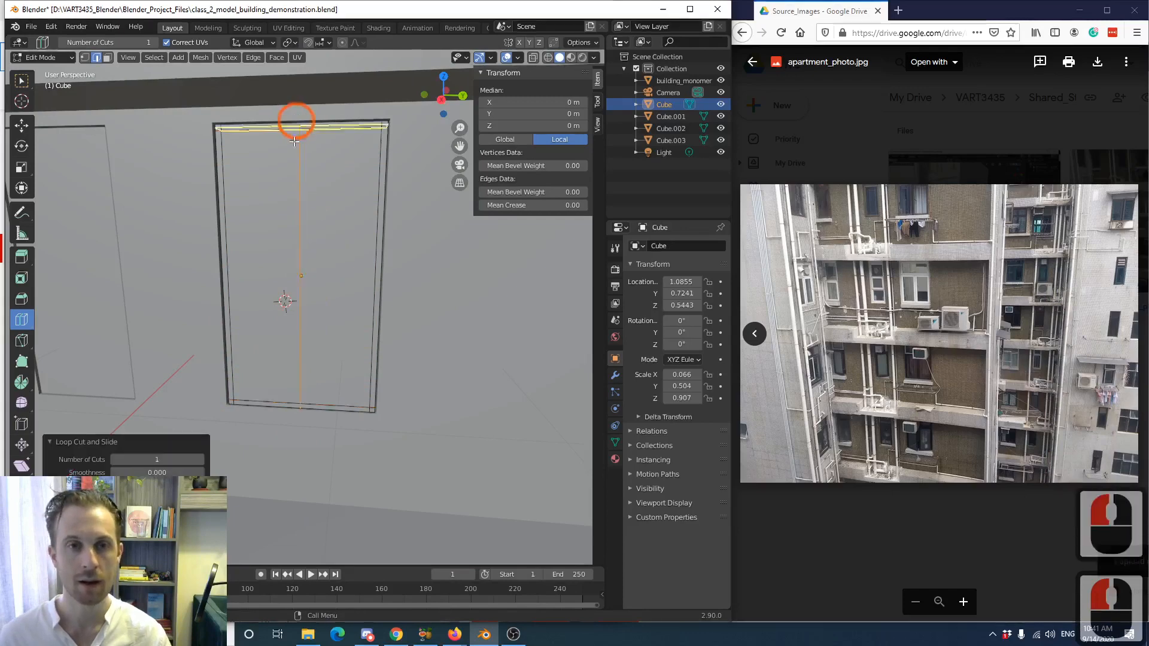
click(200, 460)
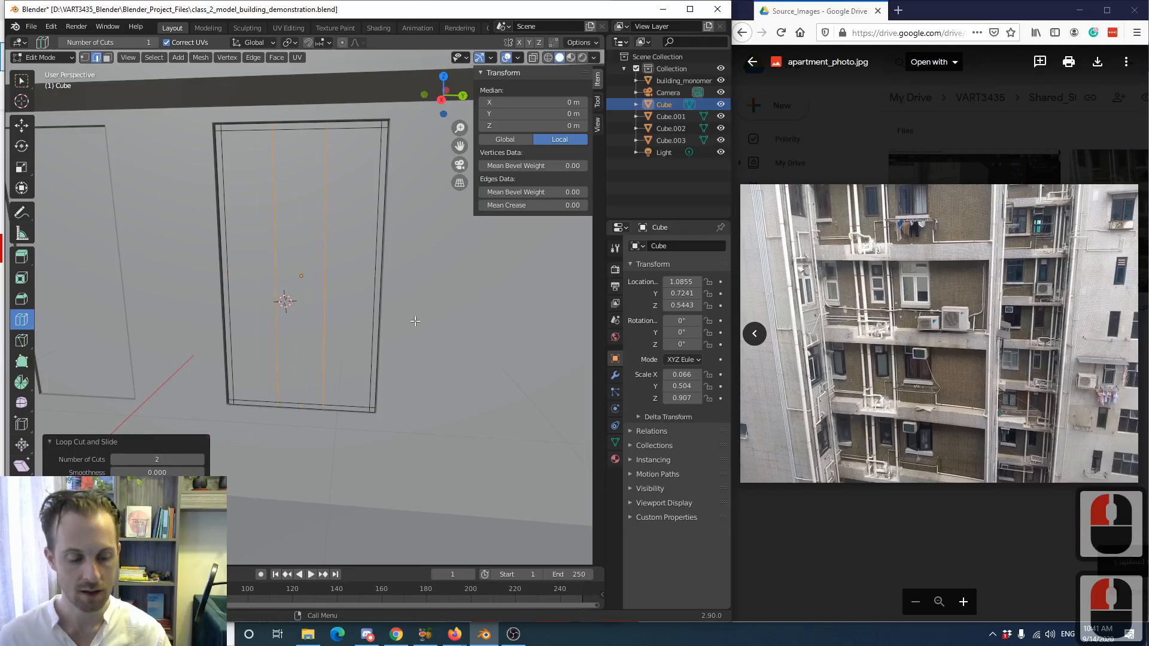
key(s)
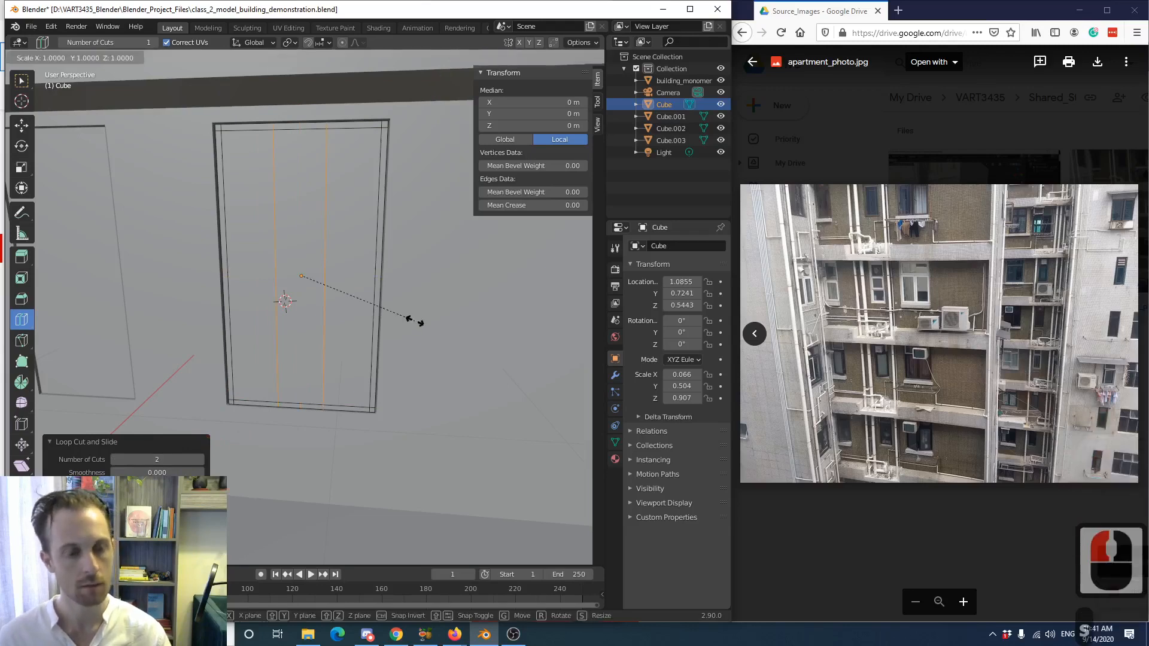
key(y)
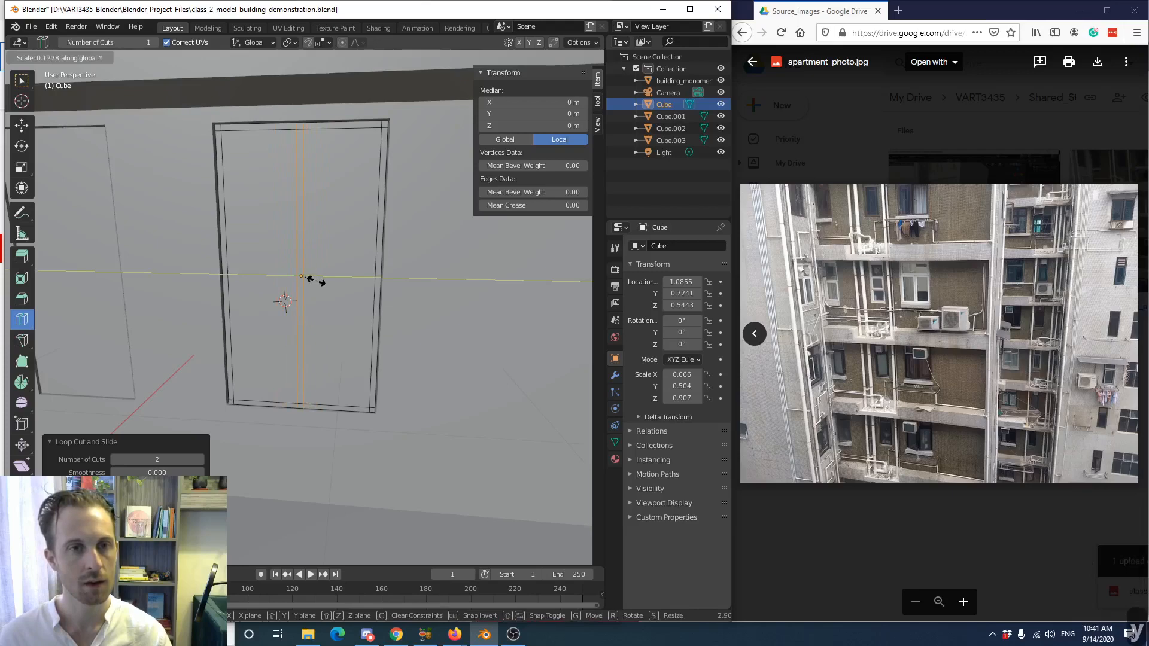
click(242, 250)
- Add two horizontal loop cuts across the window's middle and scale them together along Z into a narrow crossbar
click(238, 269)
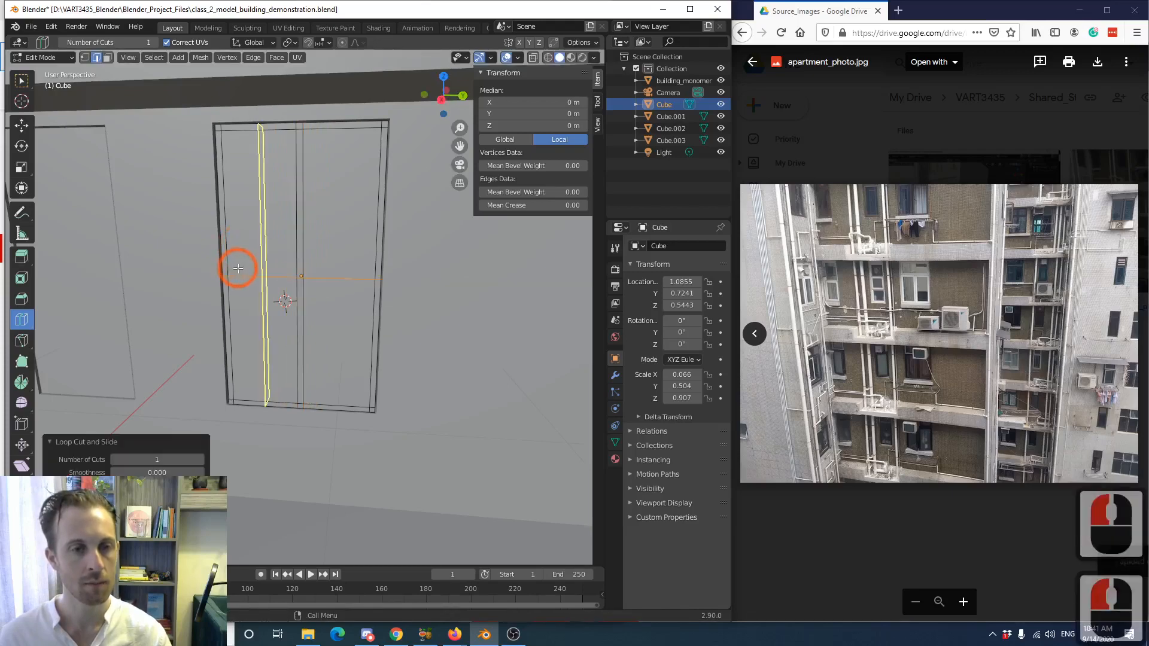
click(200, 459)
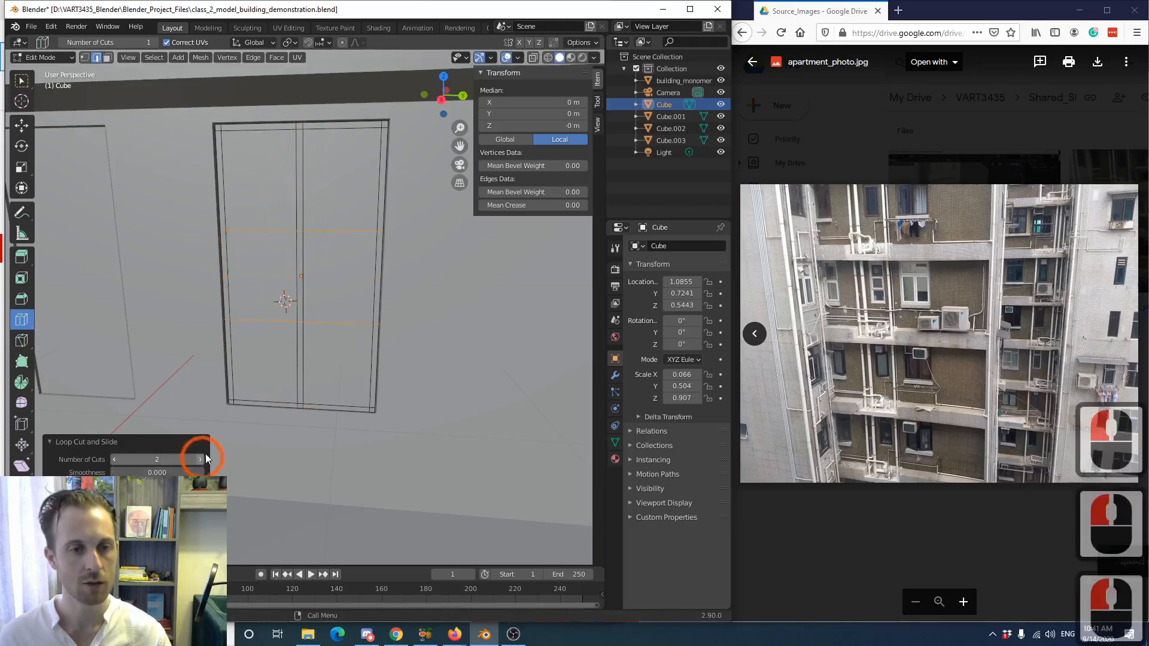
key(s)
key(z)
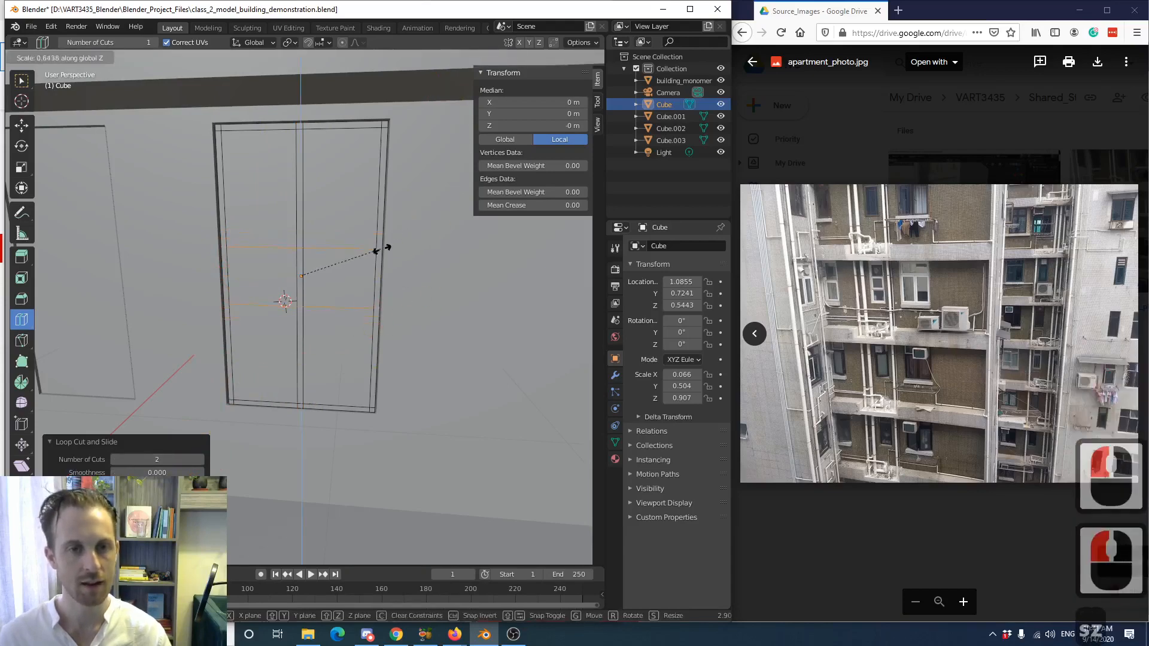
click(307, 272)
- Move the crossbar's two loop cuts up along Z by about 0.52 m into the window's upper part
key(g)
key(z)
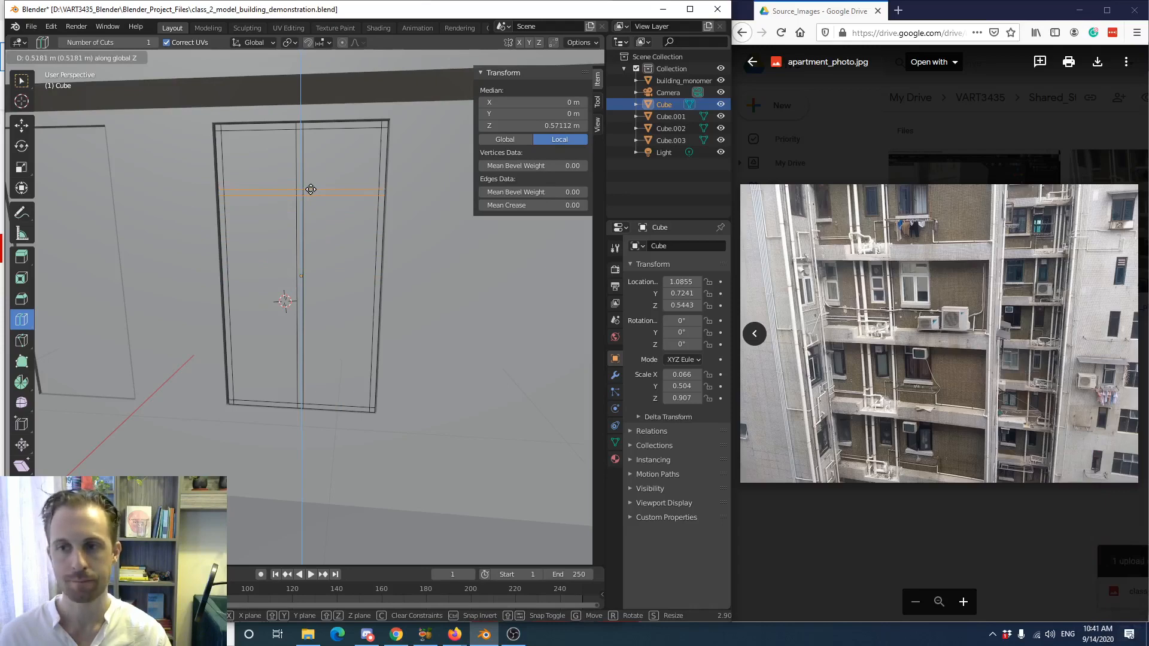
click(310, 189)
- Leave the Loop Cut tool for the Select tool and set the selection mode to faces
mouse_move(280, 251)
middle_down()
mouse_move(300, 233)
mouse_move(285, 256)
middle_up()
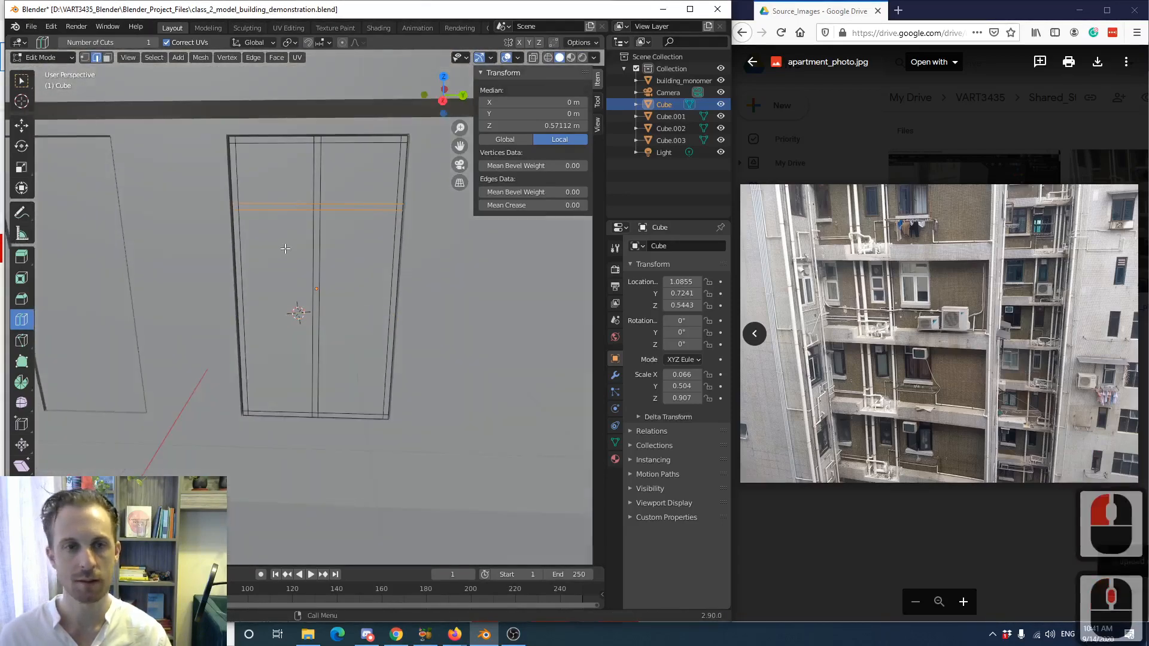
click(108, 58)
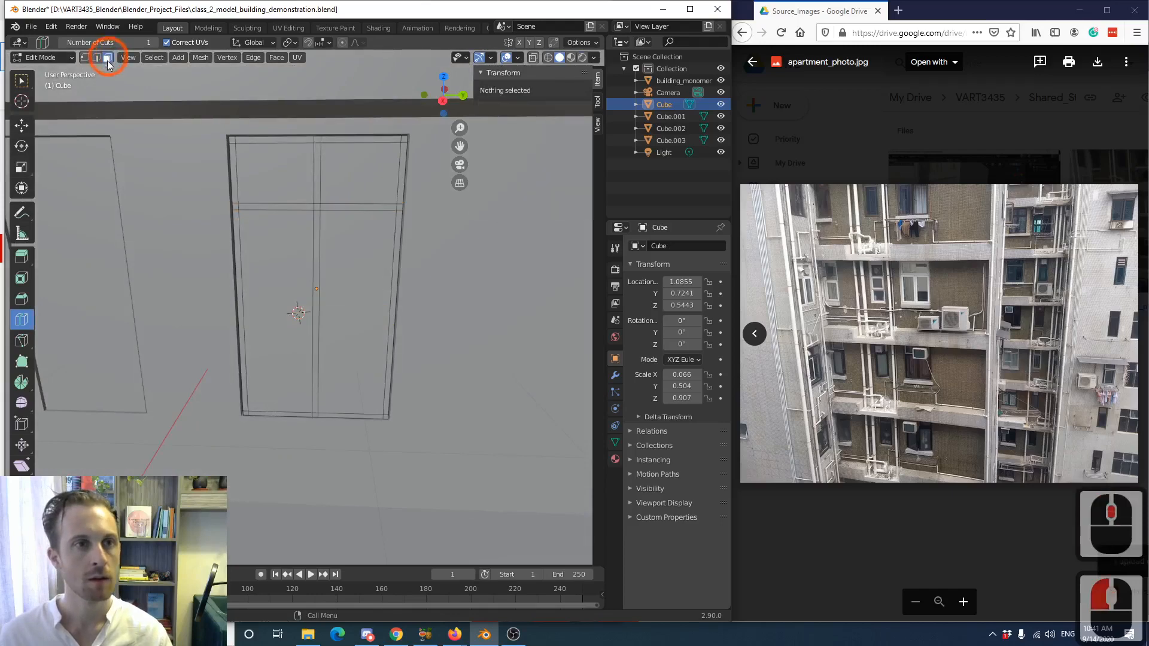
click(23, 81)
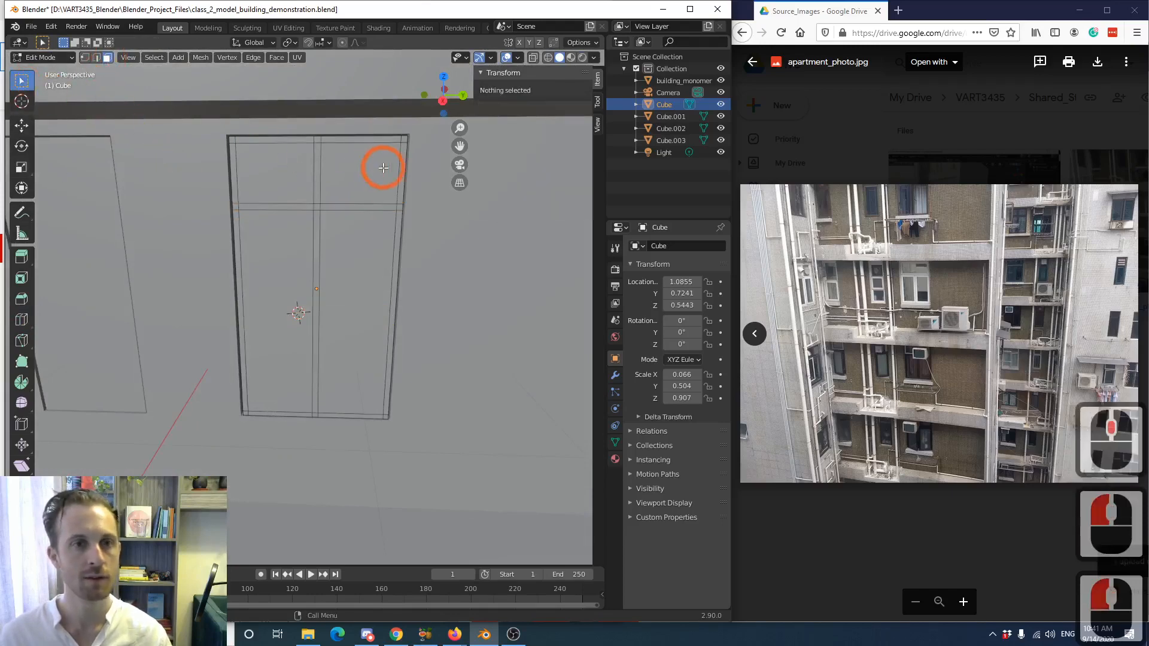
key(1)
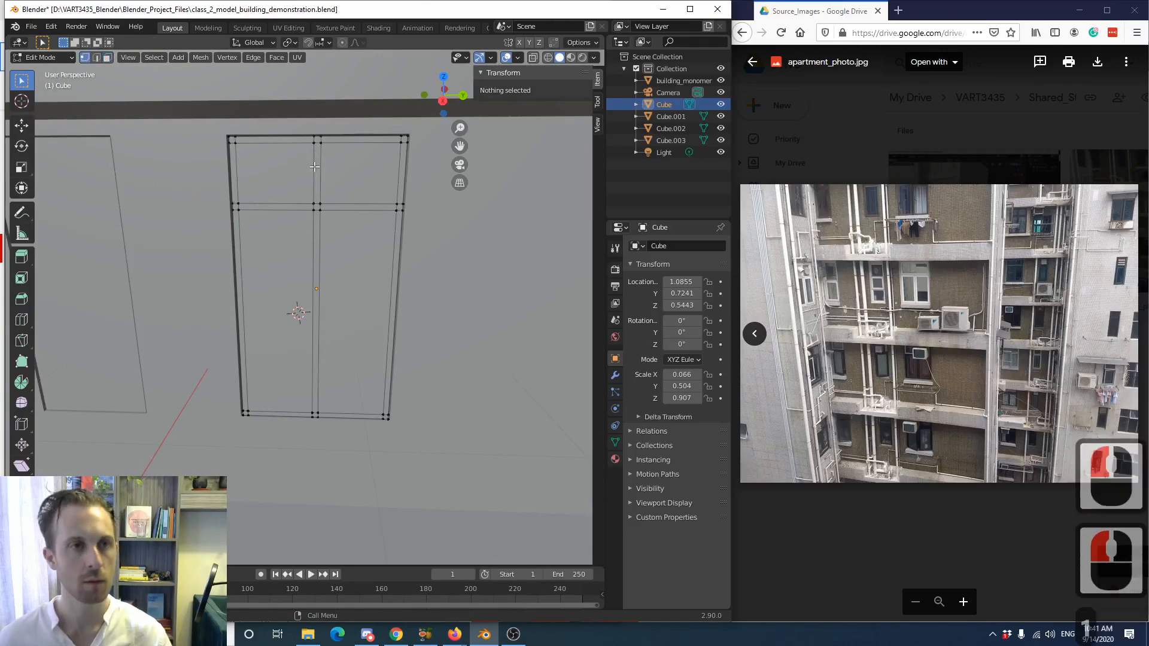
key(2)
key(3)
- Select the window's four pane faces together with the centre bar segment between the two upper panes
click(328, 169)
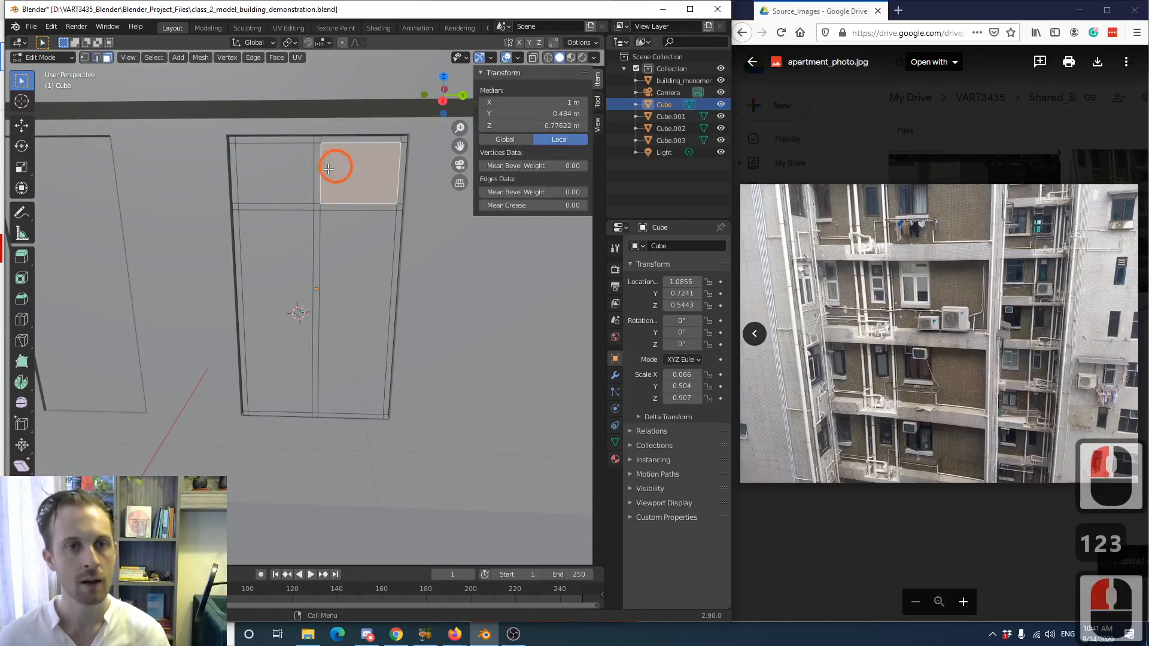
click(293, 171)
click(273, 243)
click(346, 252)
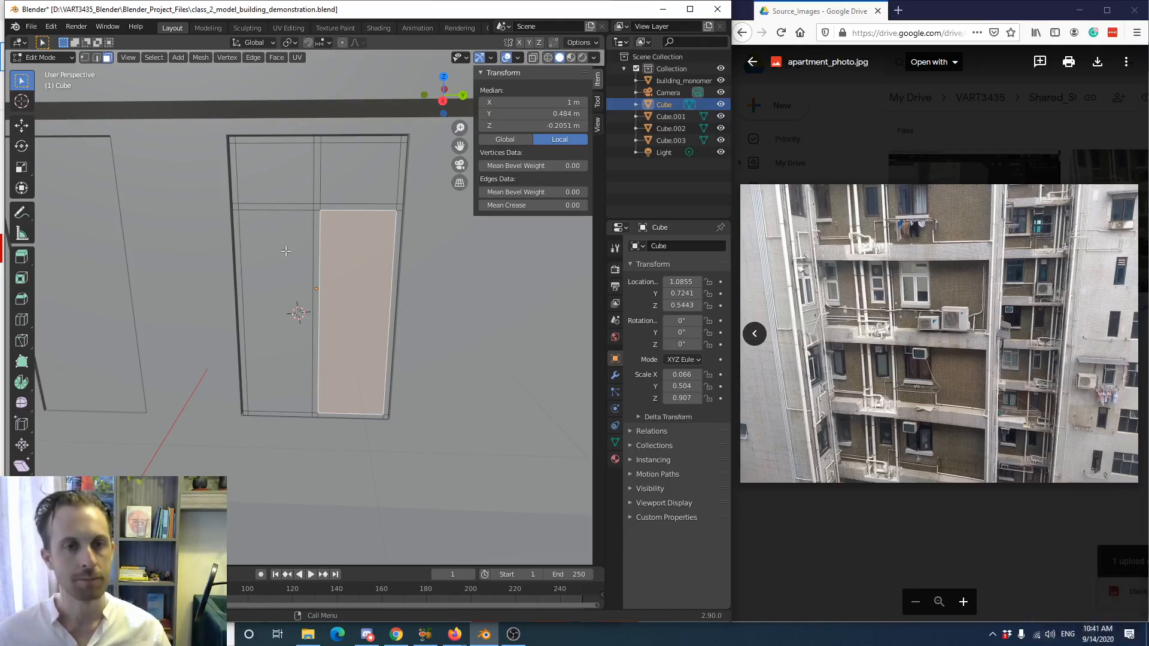
click(308, 244)
shift+click(346, 221)
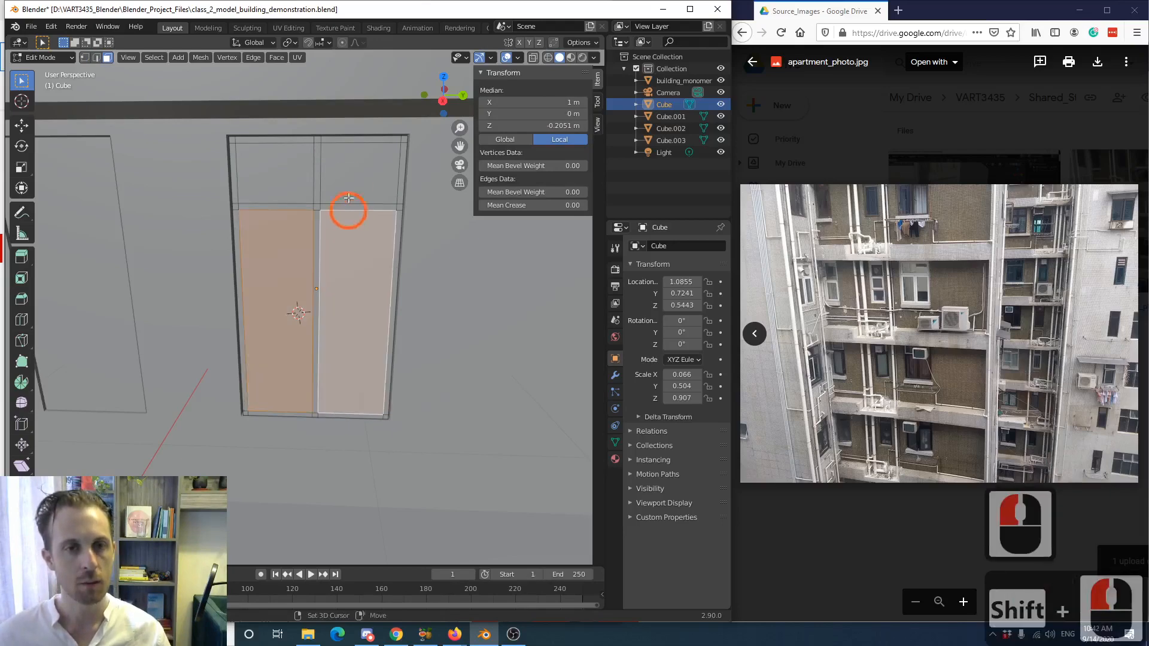
shift+click(344, 164)
shift+click(287, 180)
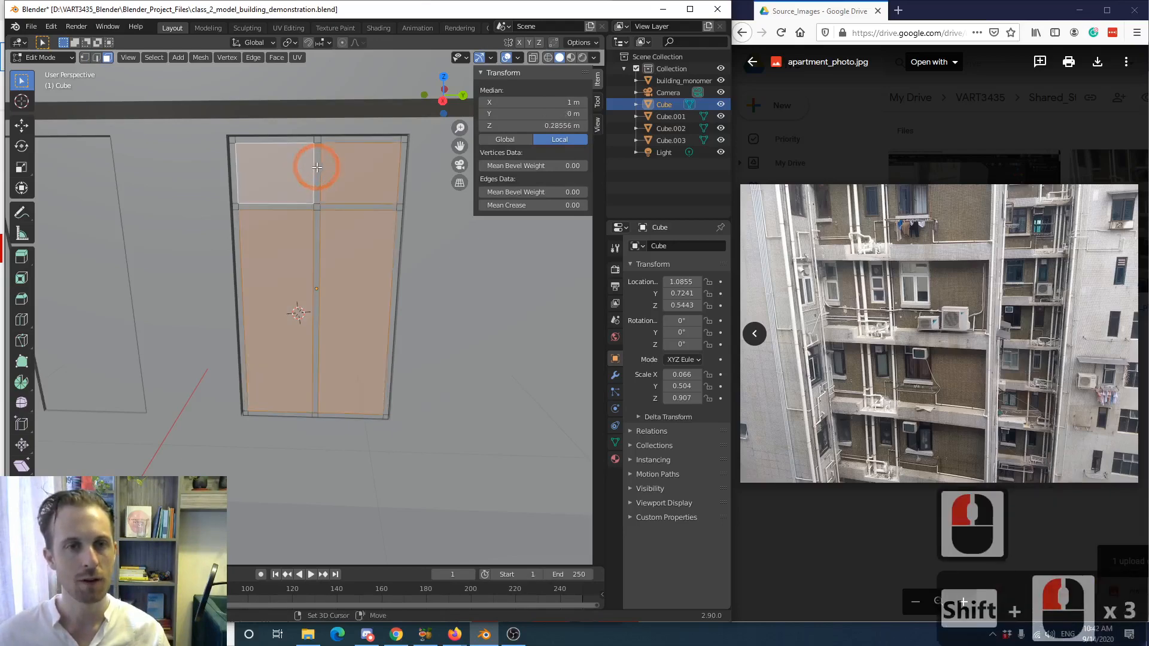
shift+click(317, 173)
- Extrude the selected window faces in place and move them about 0.036 m into the window along X
middle_drag(323, 178, 306, 190)
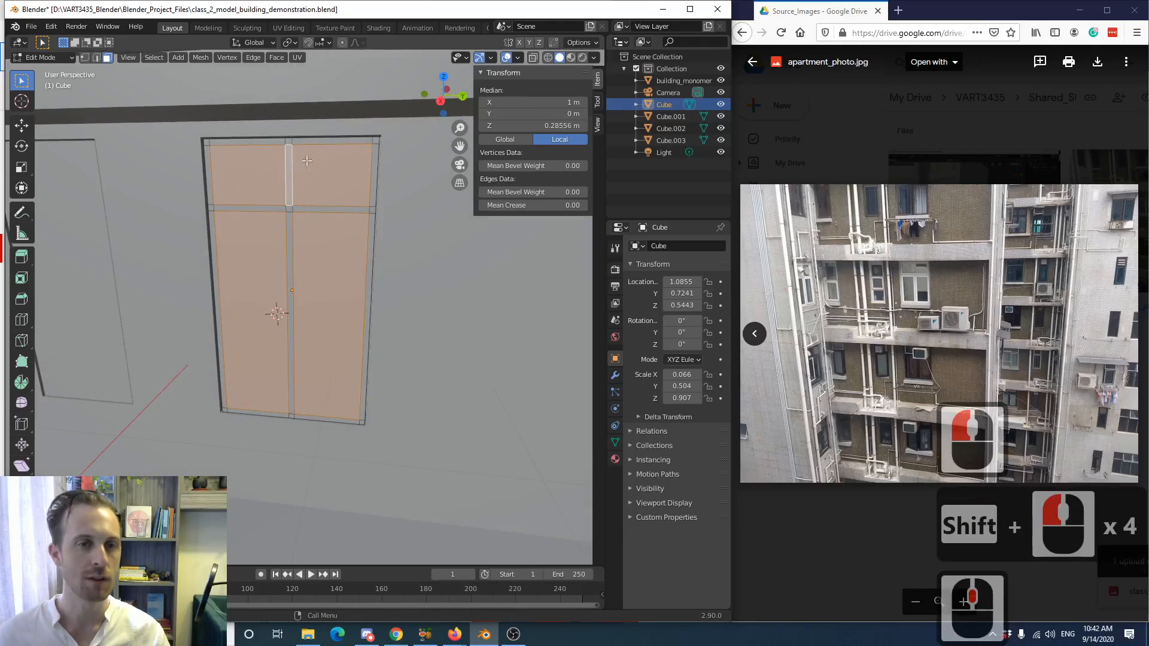
scroll(291, 162, up, 2)
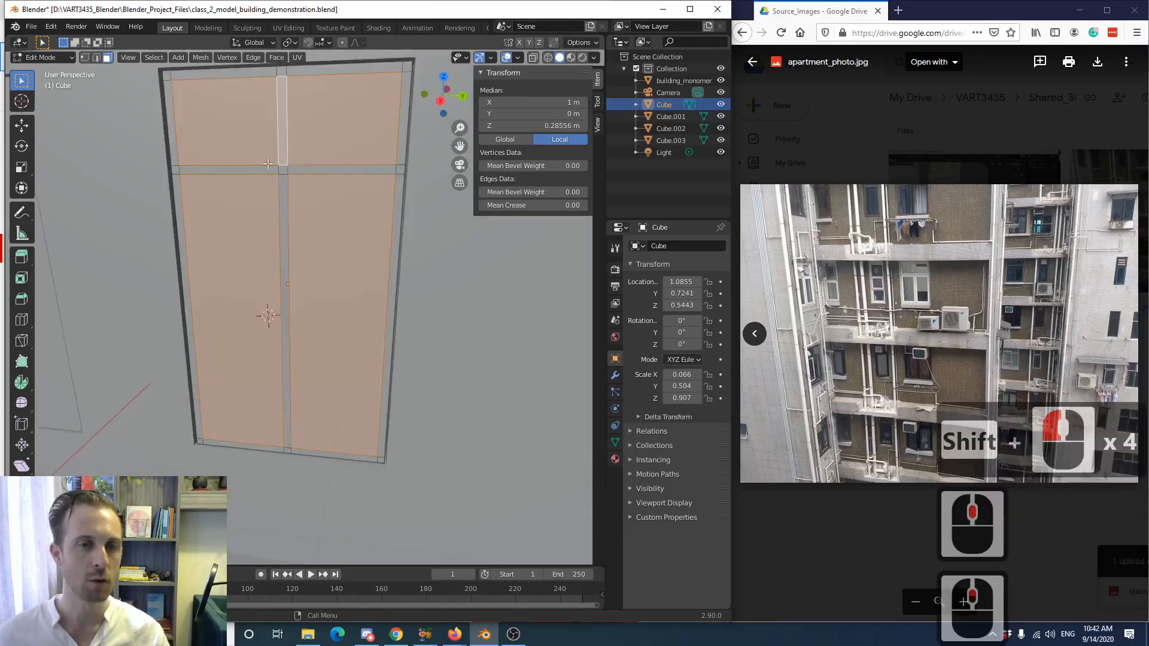
scroll(249, 159, down, 1)
scroll(247, 180, down, 2)
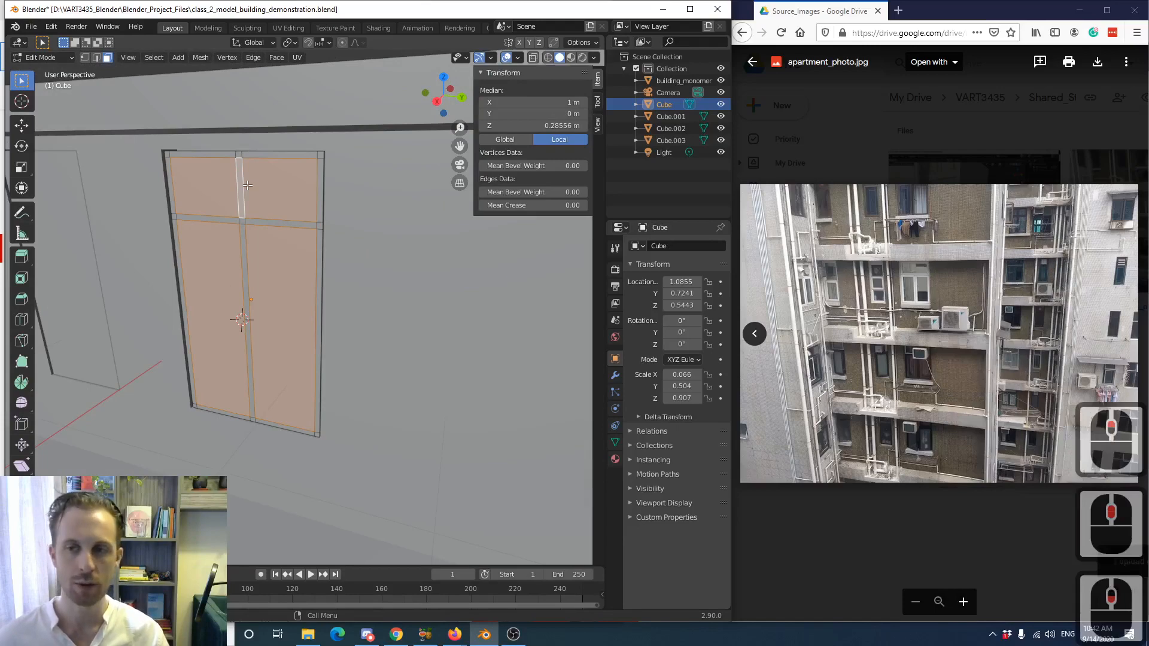
shift+middle_drag(247, 186, 282, 186)
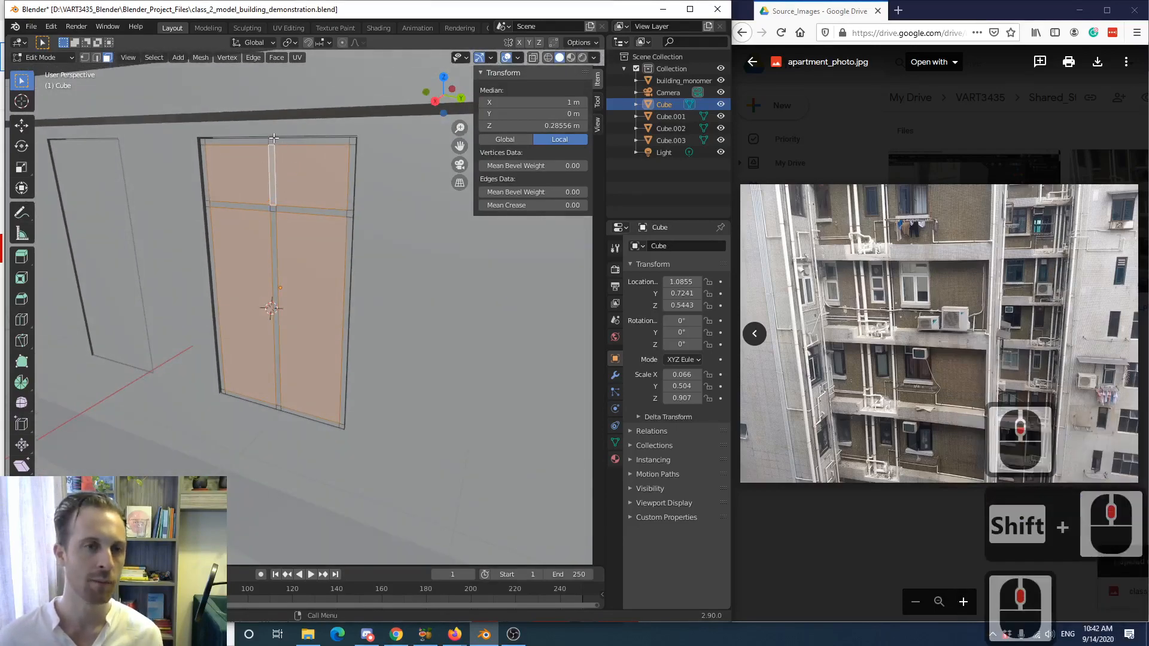
shift+middle_drag(267, 145, 272, 231)
scroll(264, 225, up, 1)
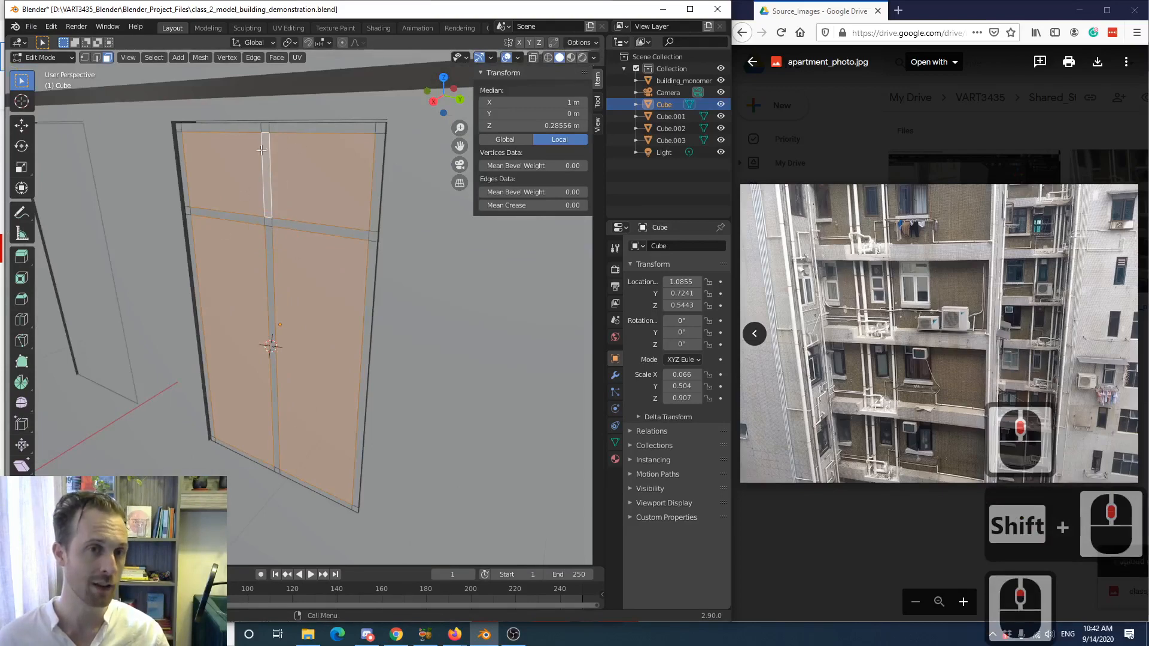
key(e)
click(274, 230)
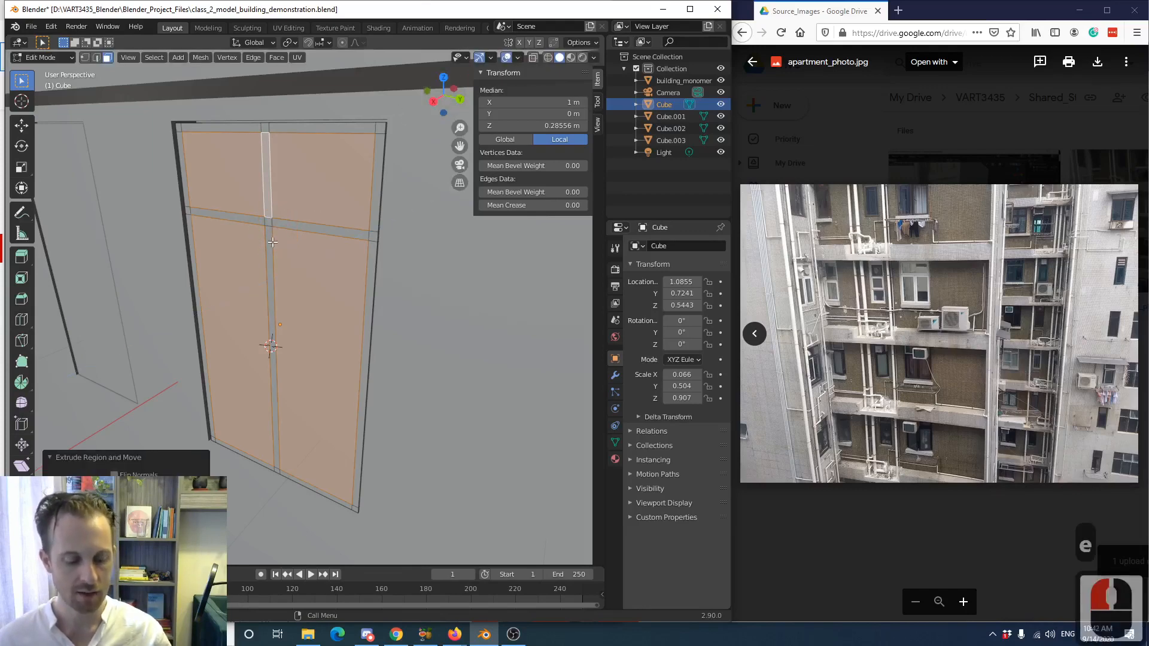
key(g)
key(x)
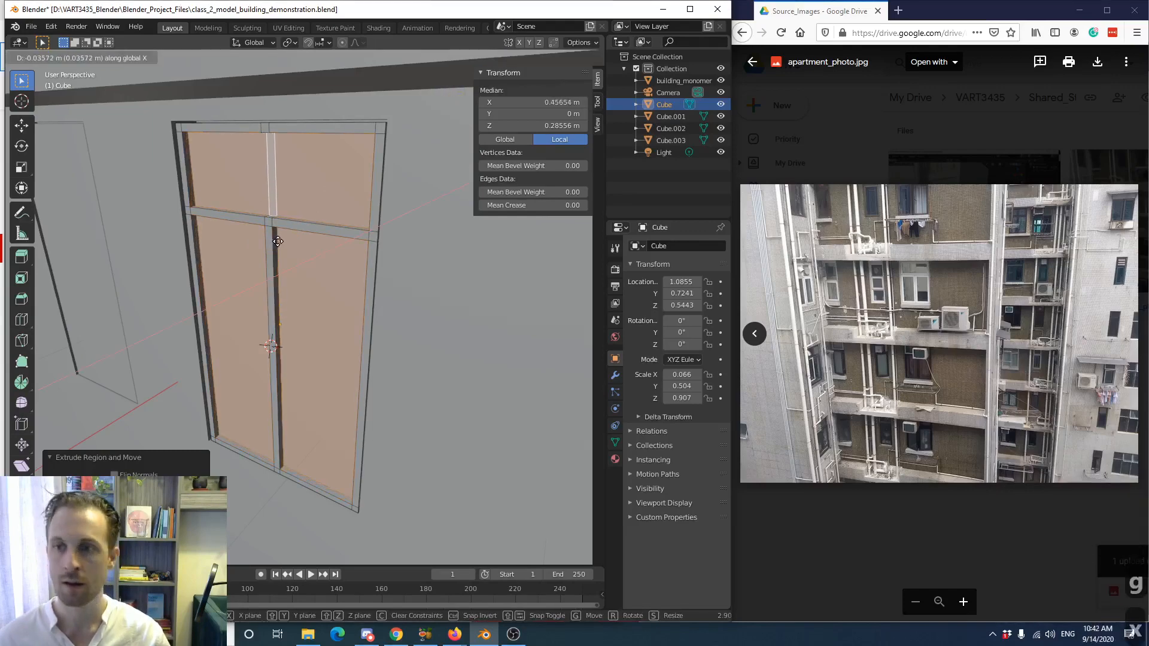
click(278, 241)
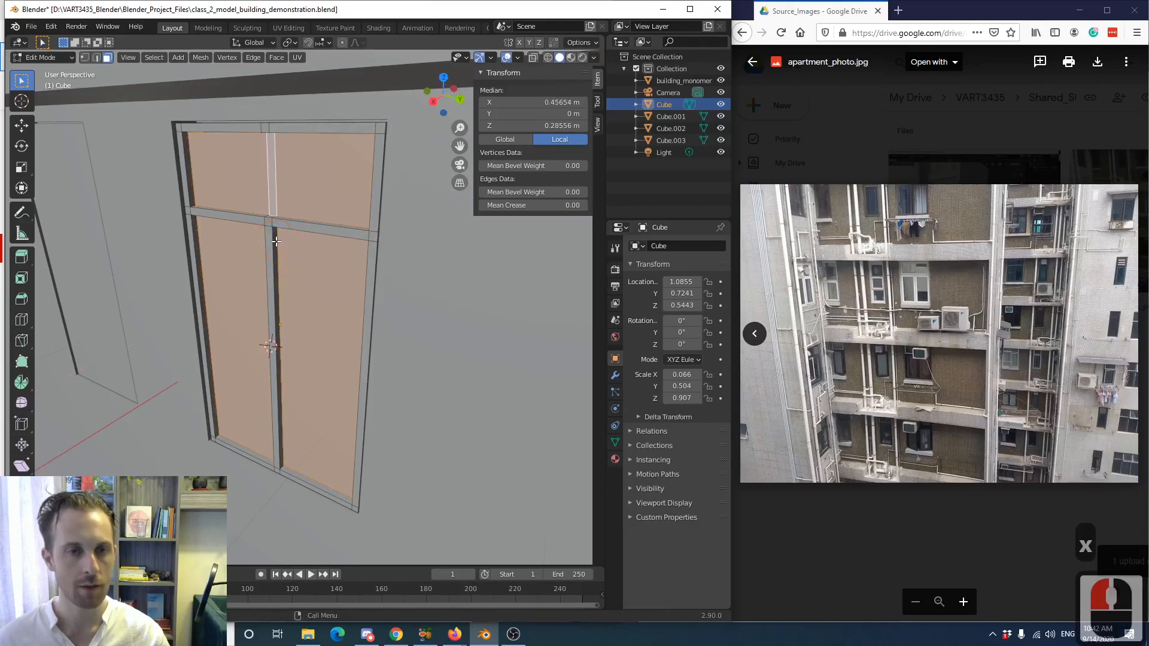
- Leave Edit Mode on the finished window and open the neighbouring undivided window cube, Cube.001, for mesh editing
key(Tab)
middle_drag(275, 242, 253, 235)
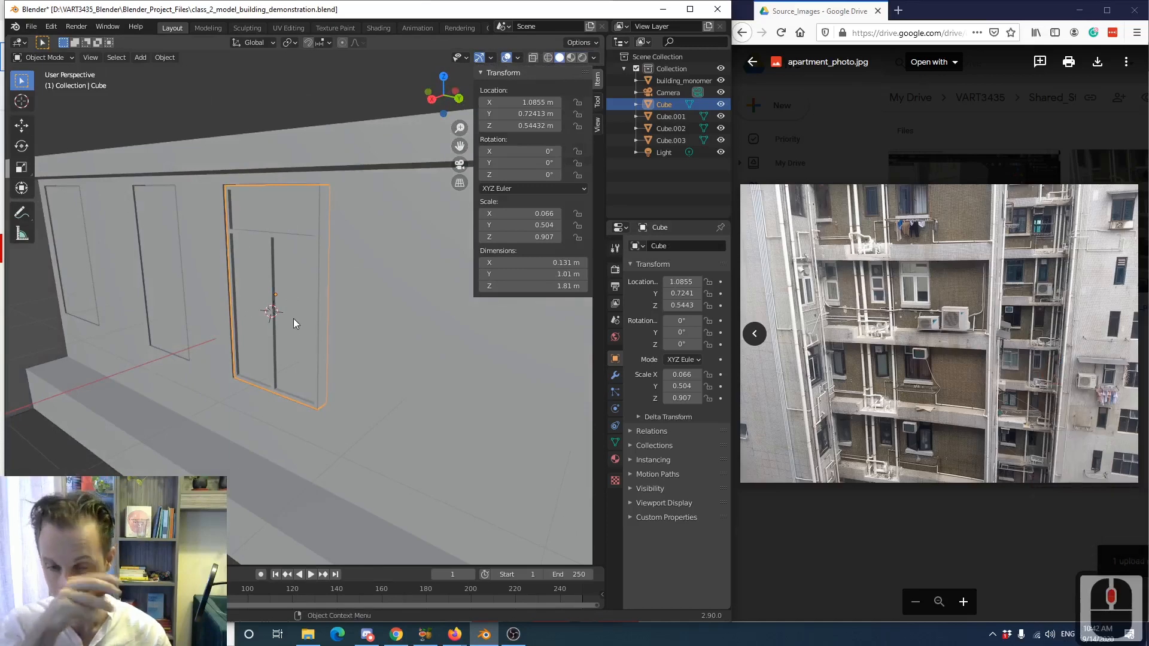
scroll(203, 285, down, 1)
middle_drag(203, 285, 263, 275)
click(205, 274)
scroll(212, 256, up, 2)
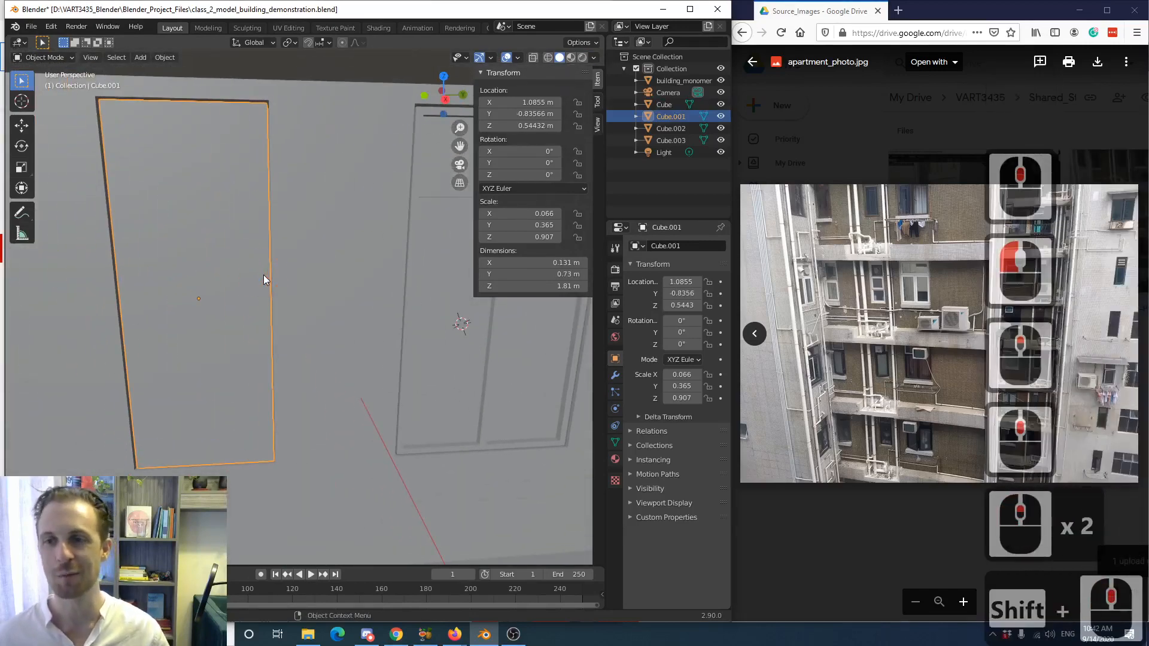
key(Tab)
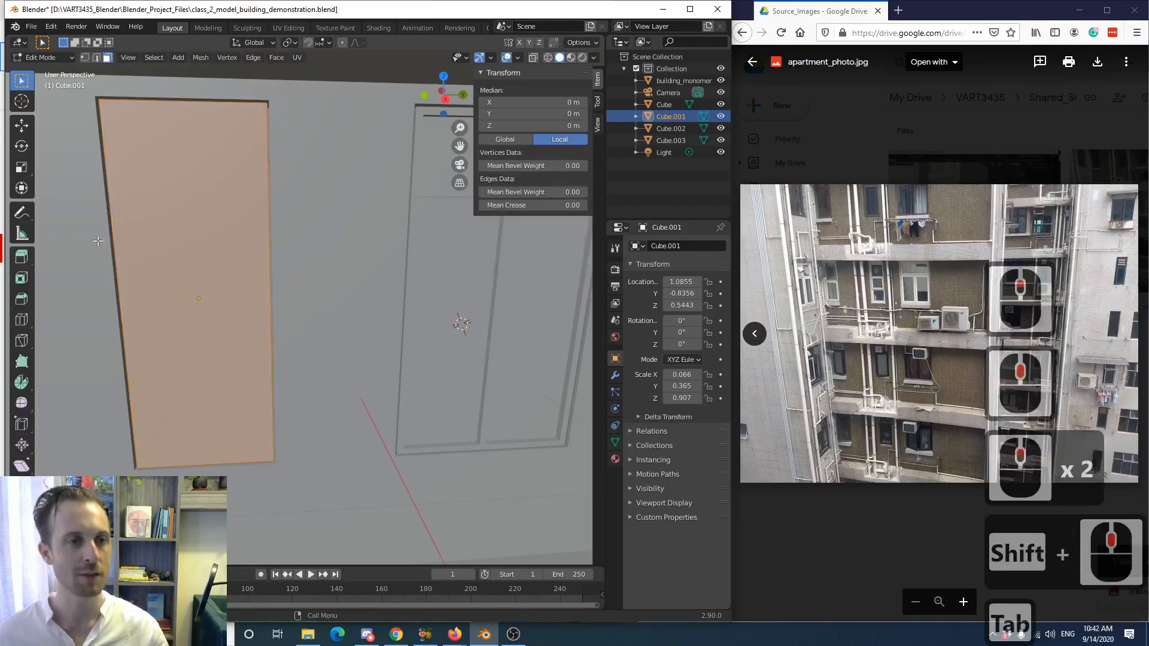
- Add two vertical loop cuts to Cube.001 and scale them apart along Y close to its side edges
click(22, 319)
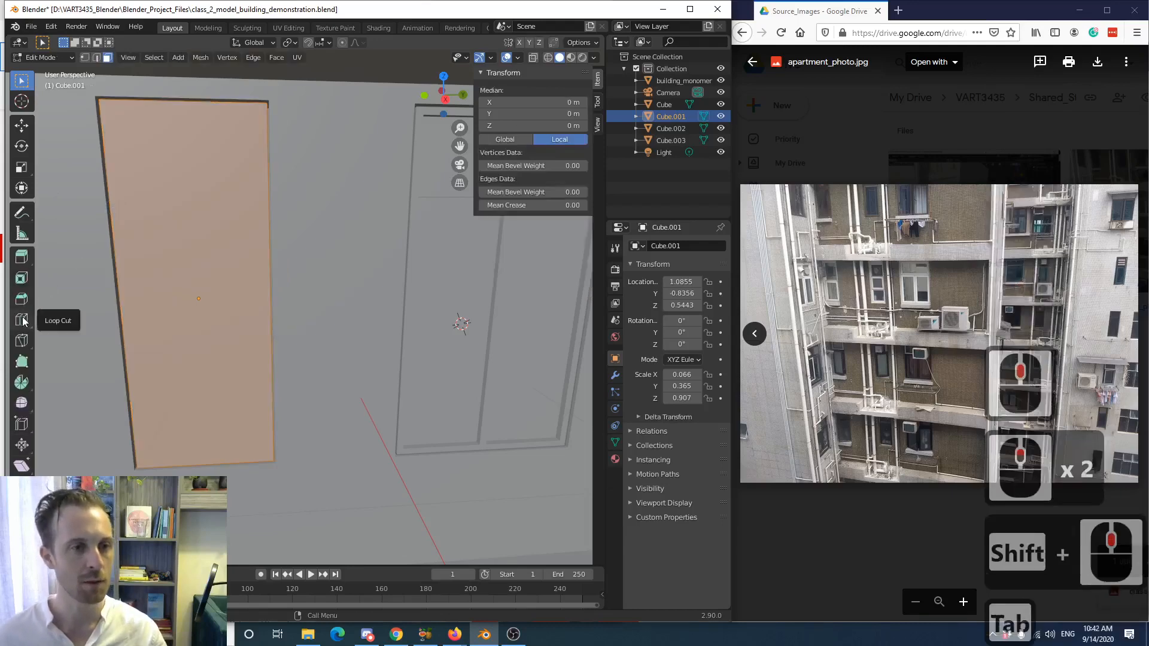
click(204, 121)
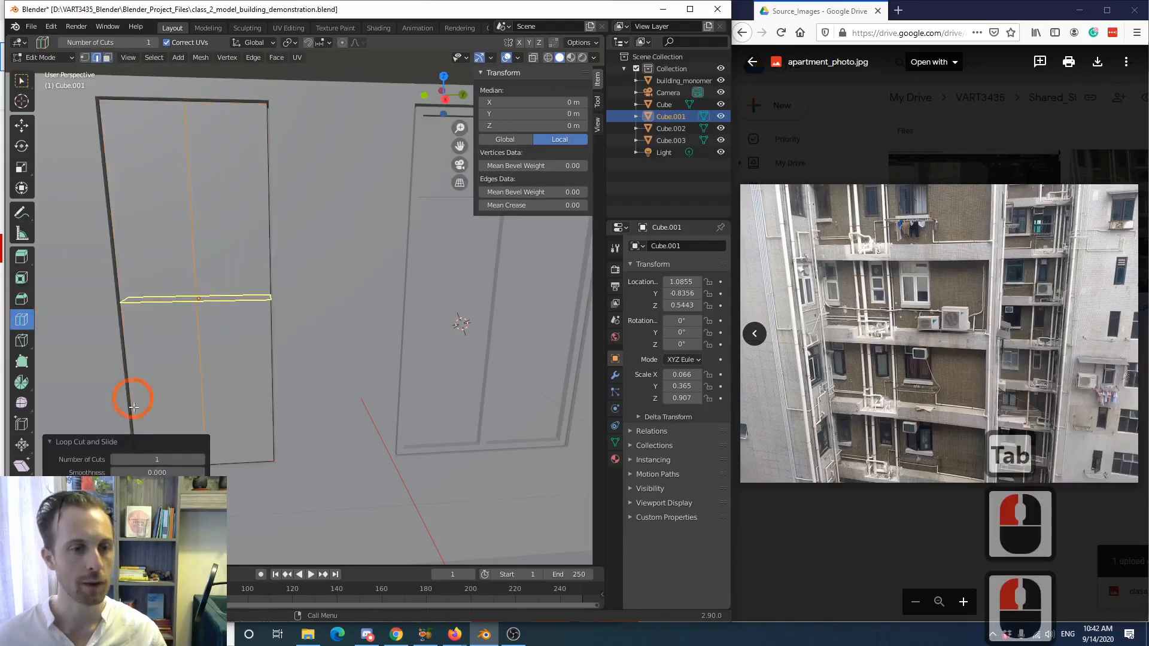
click(201, 459)
click(283, 285)
key(s)
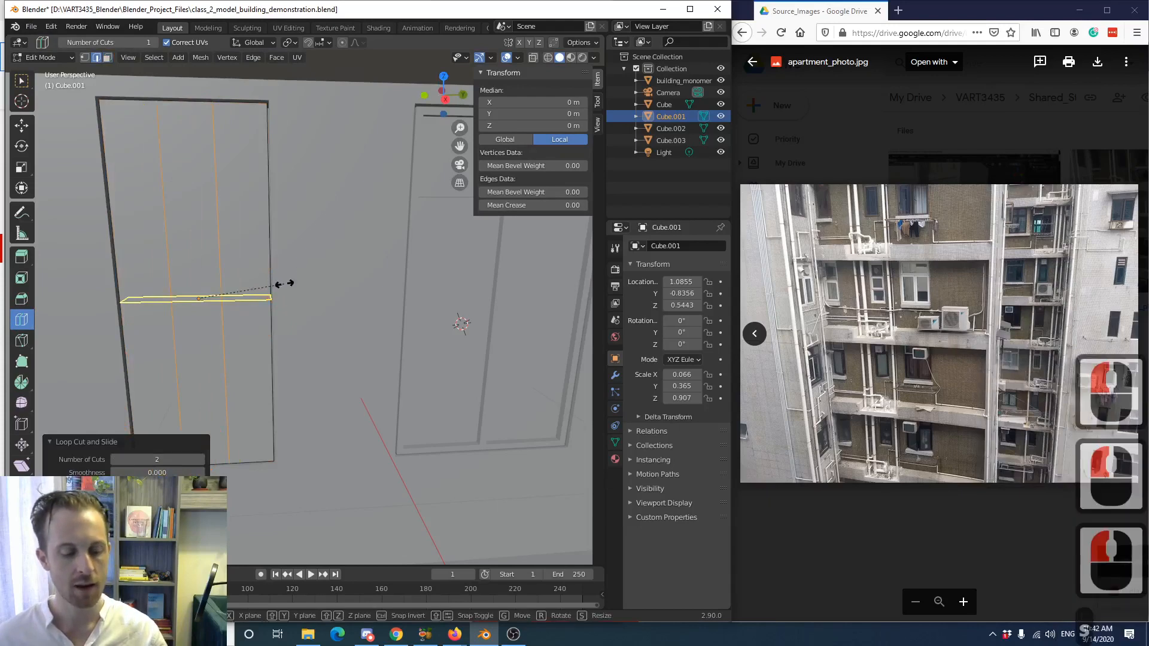
key(y)
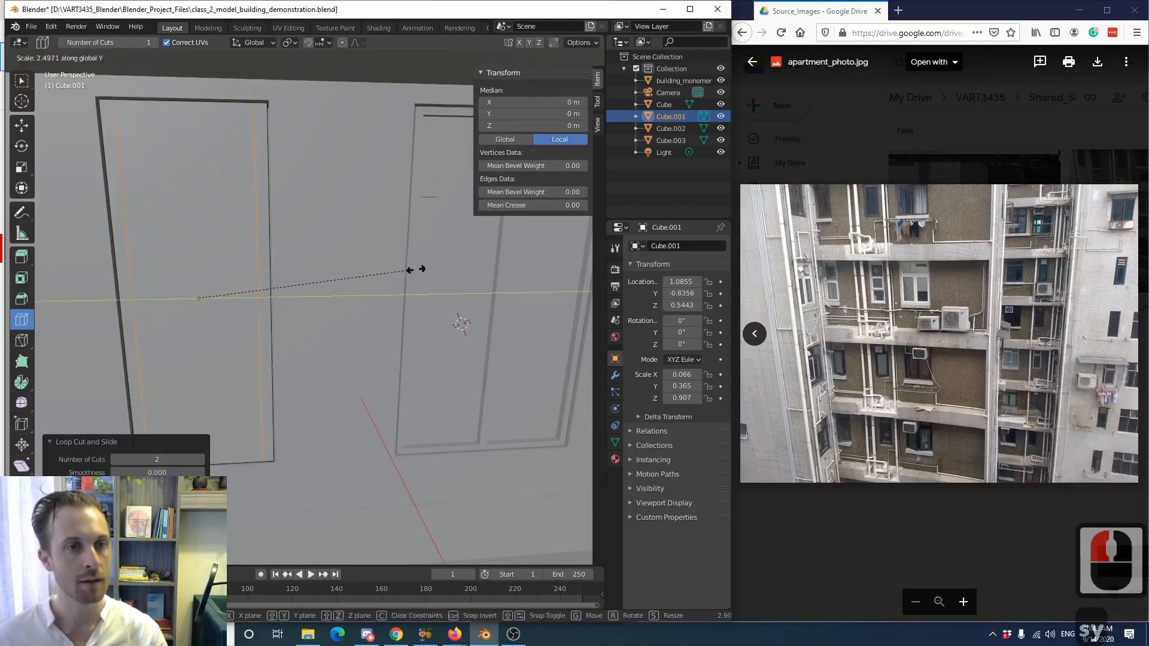
click(432, 269)
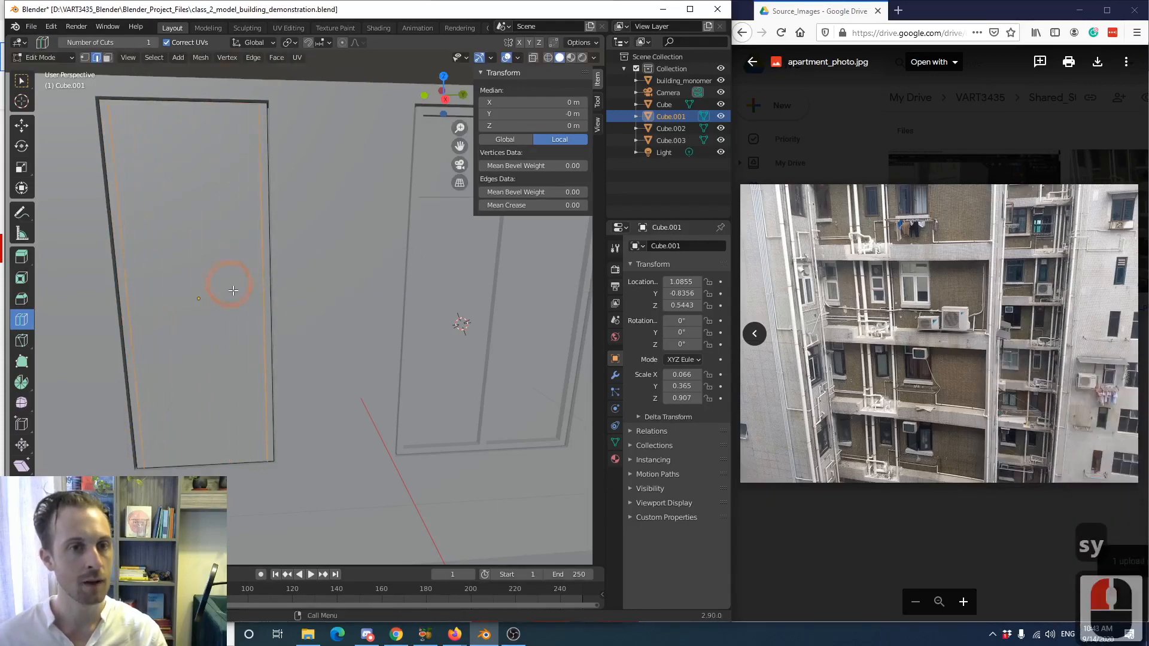
- Add two horizontal loop cuts to Cube.001 and scale them apart along Z to about 2.88, near its upper and lower edges
click(148, 297)
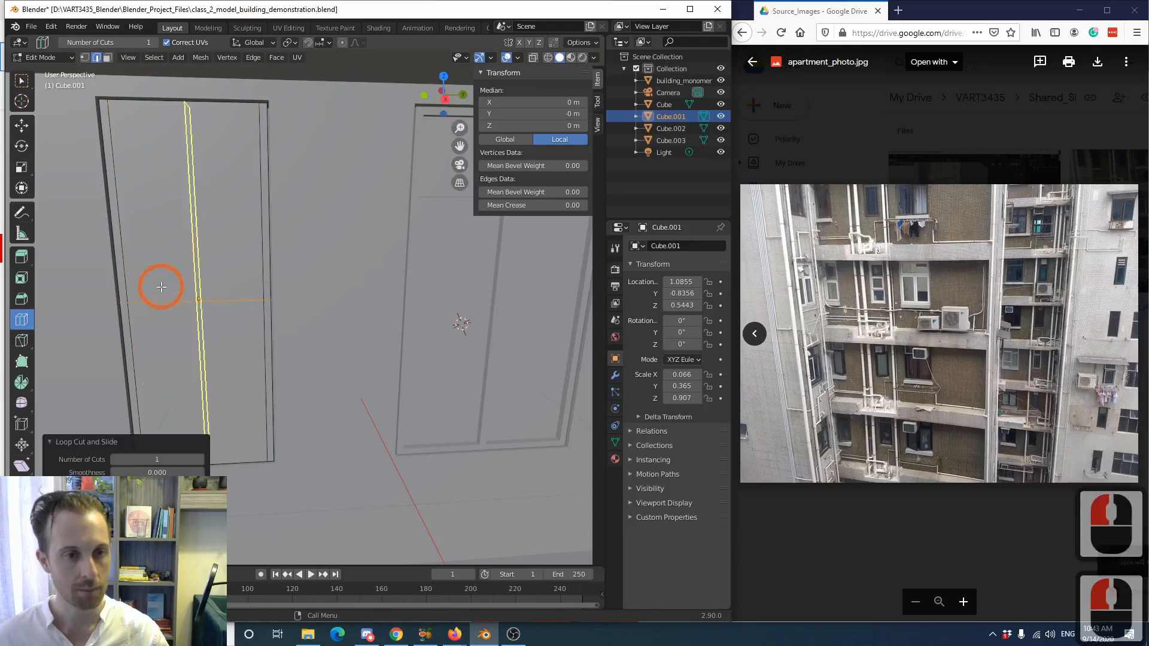
click(201, 458)
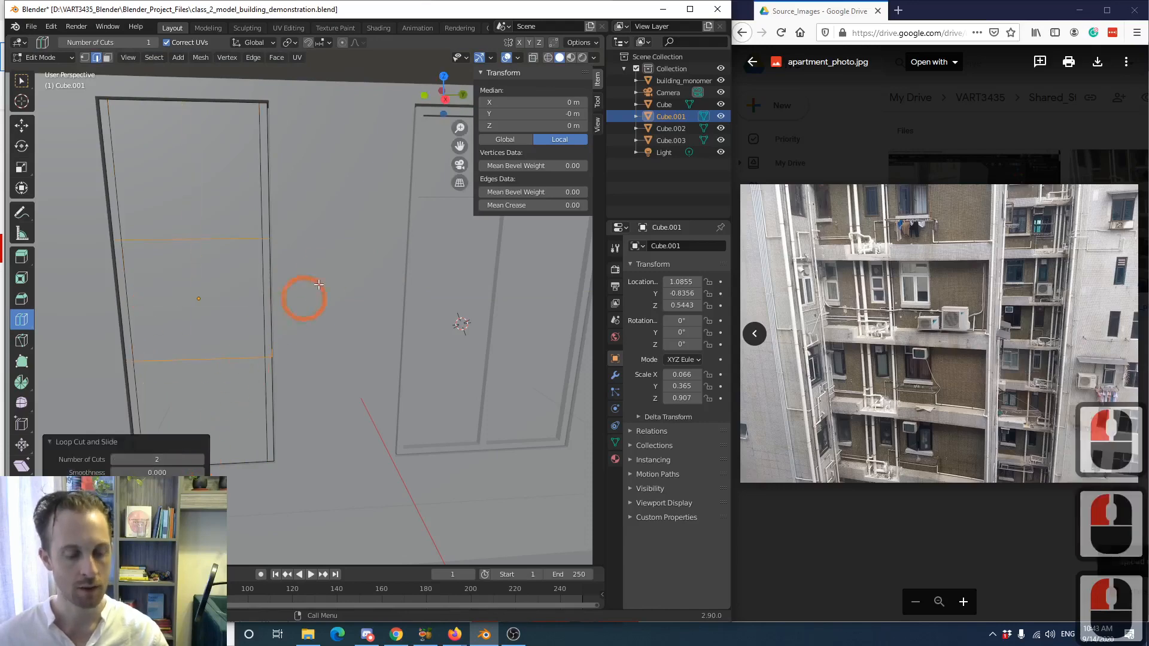
key(s)
key(z)
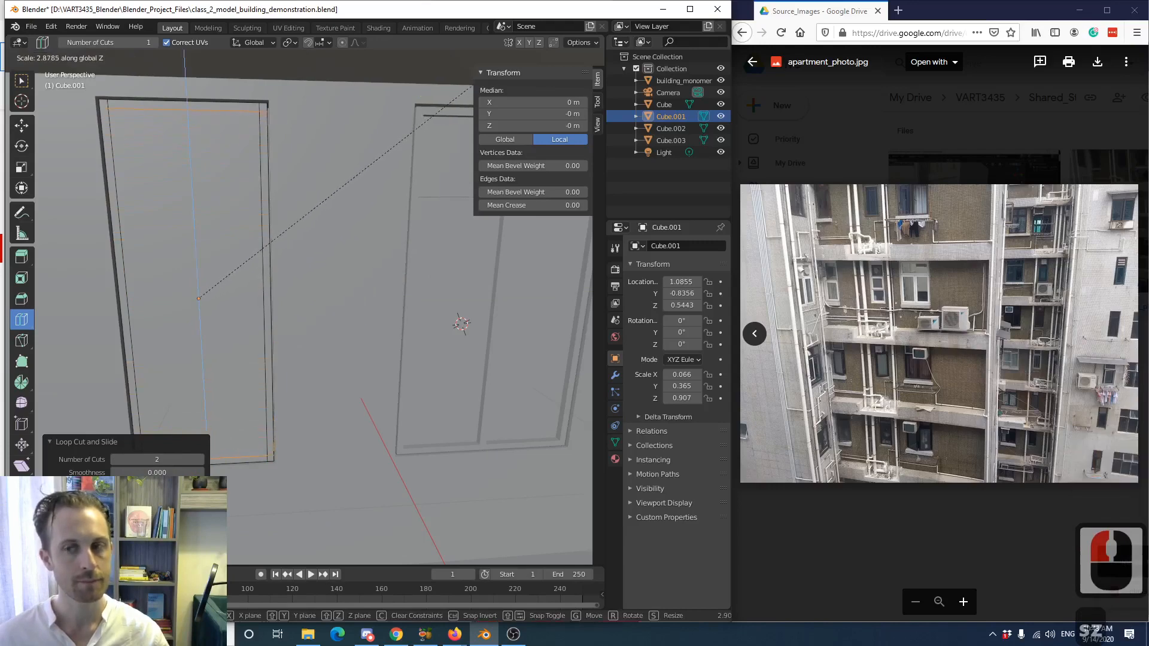
click(473, 85)
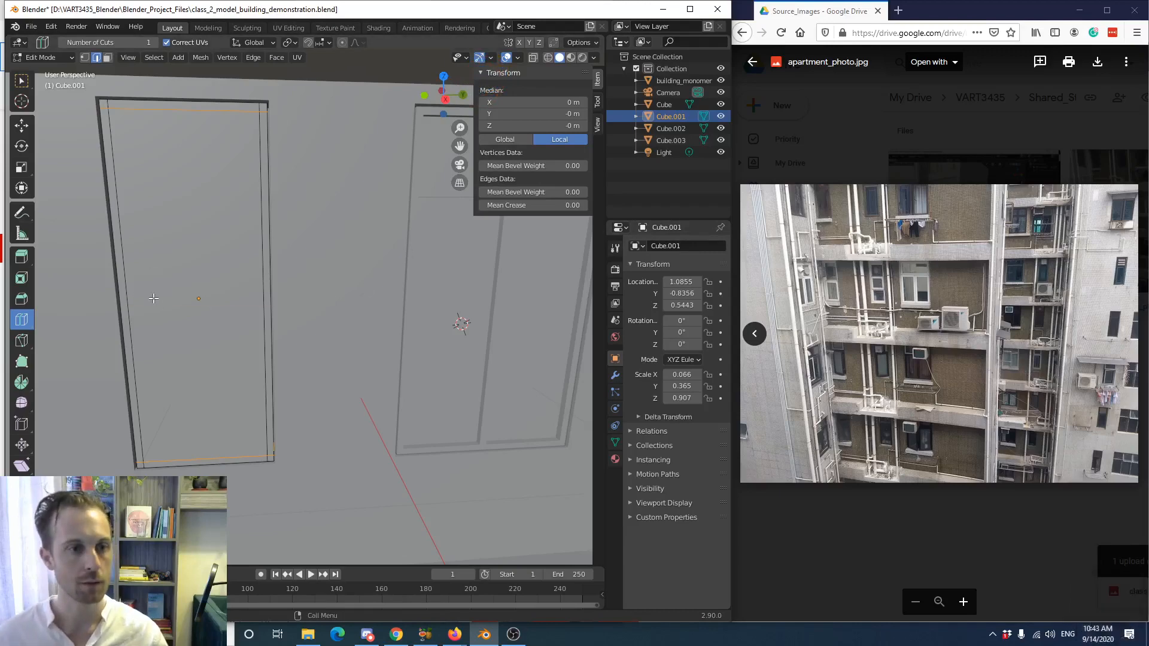
- Add two more horizontal loop cuts inside Cube.001's frame and scale them together along Z into a narrow crossbar
drag(180, 313, 186, 331)
click(199, 460)
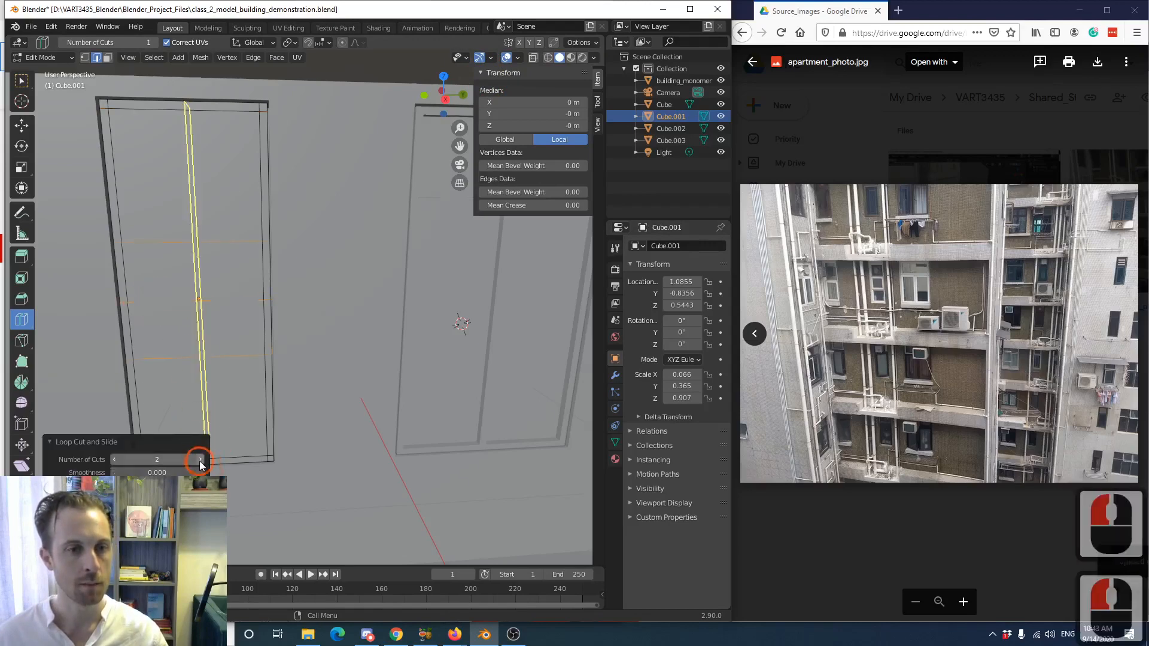
click(372, 257)
key(s)
key(z)
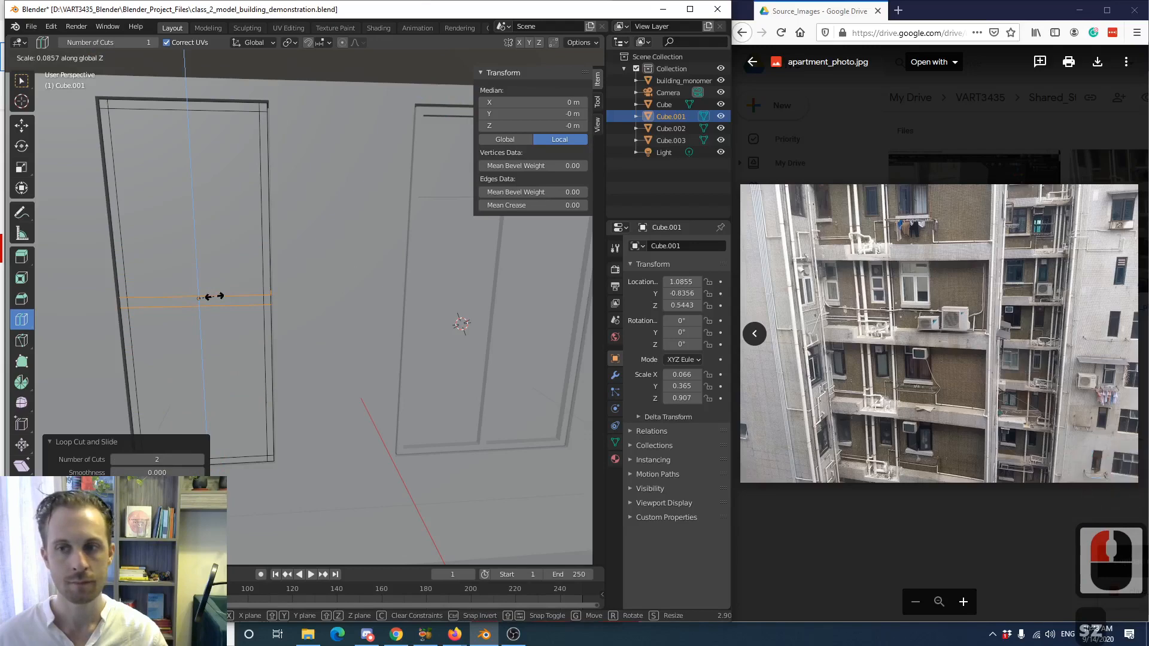
click(207, 296)
- Move Cube.001's crossbar cuts down along Z to a local Z of about -0.339 m
key(g)
key(z)
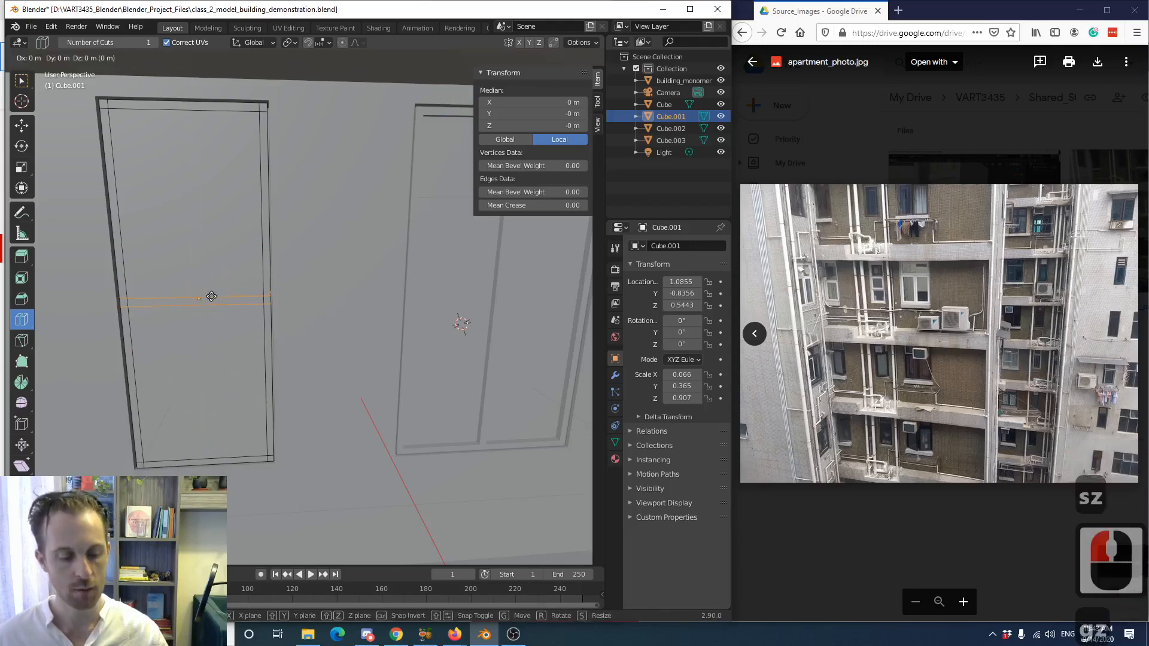
click(187, 357)
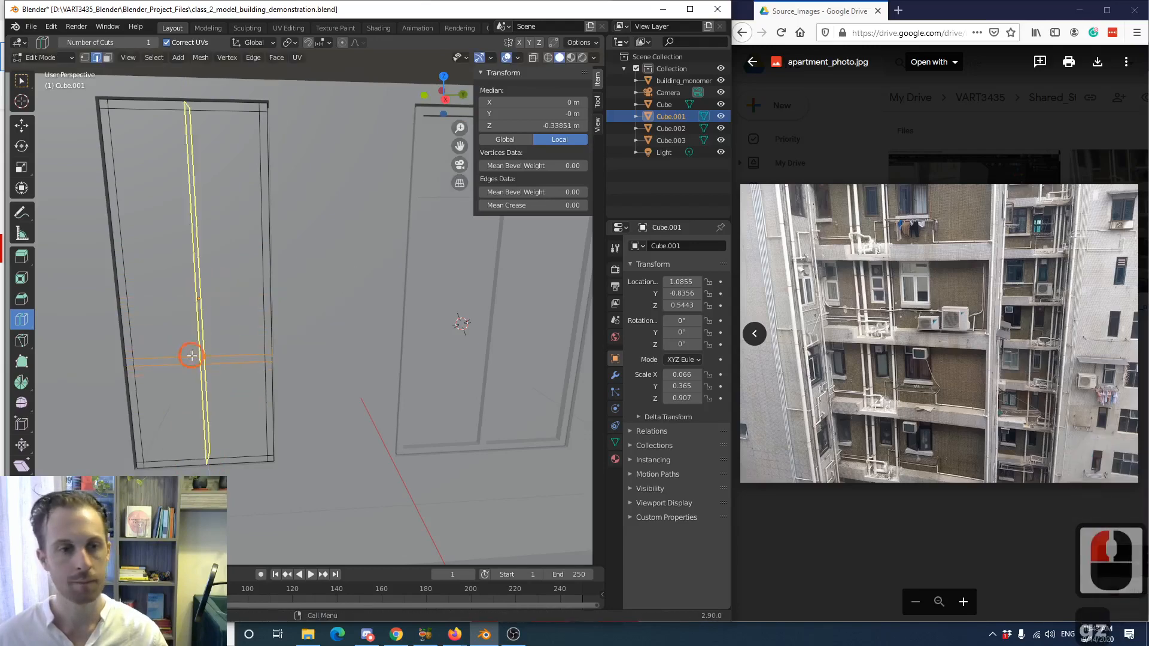
- Add two horizontal loop cuts above Cube.001's lower crossbar and scale them together along Z into a second narrow crossbar
click(120, 241)
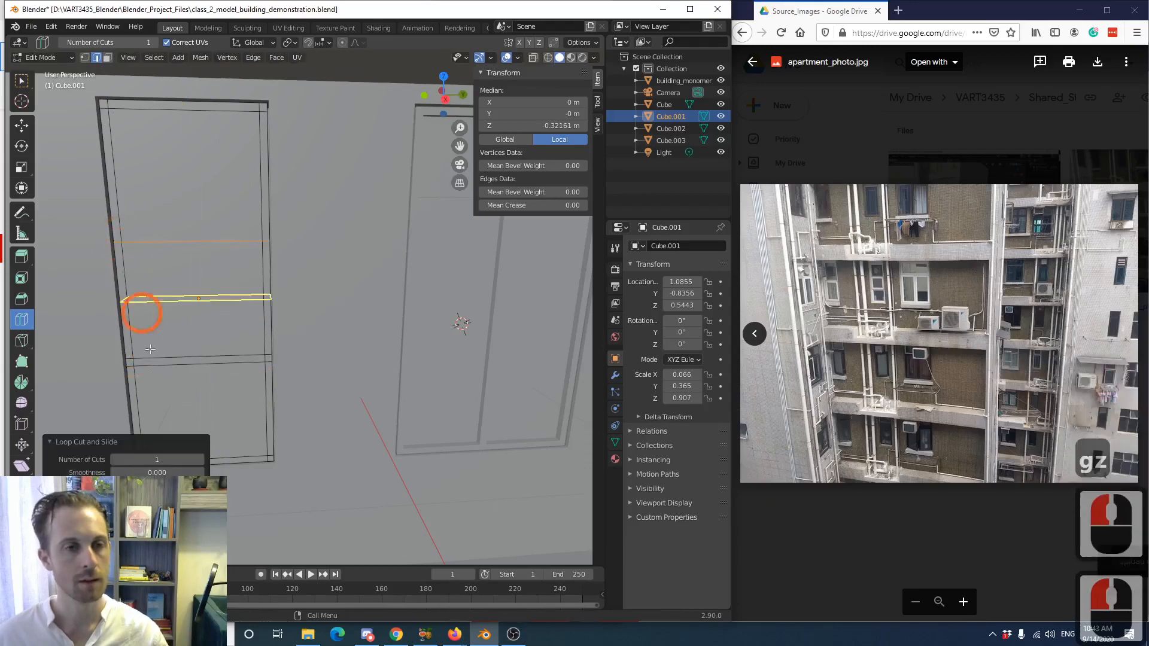
click(202, 460)
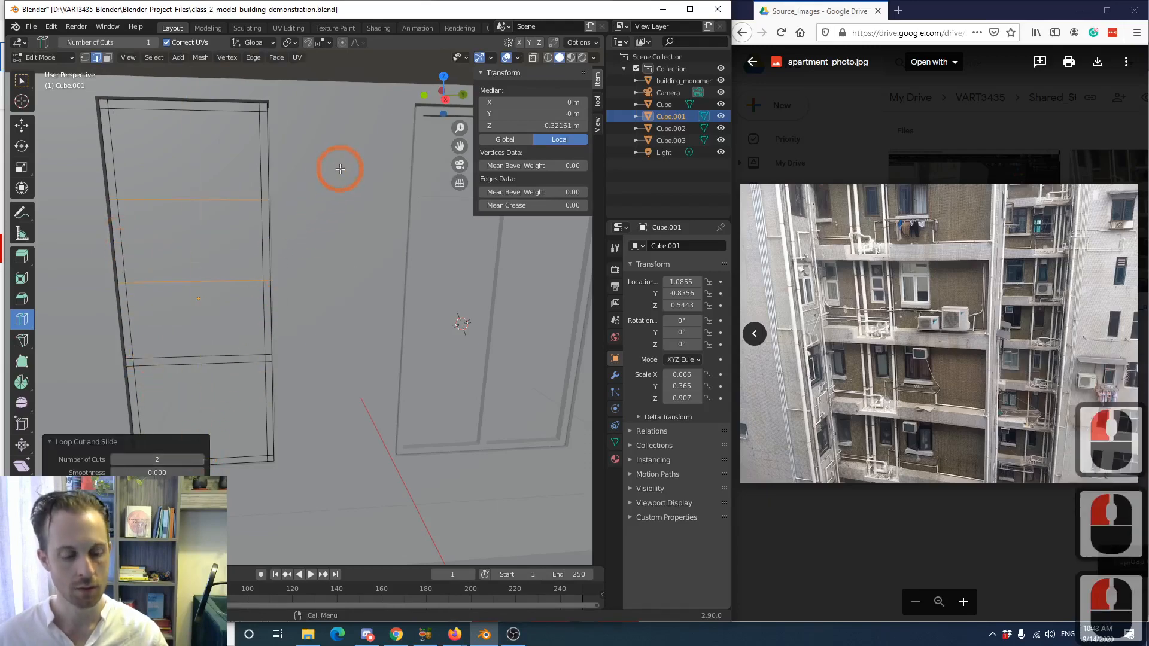
key(g)
key(z)
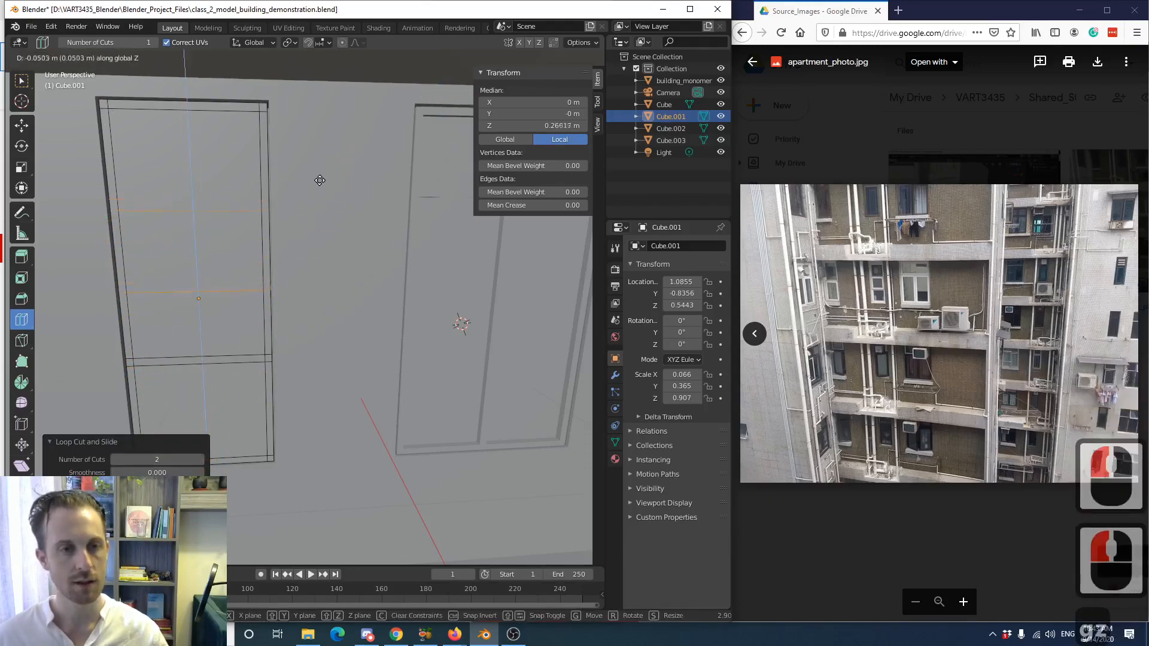
right_click(315, 184)
key(s)
key(z)
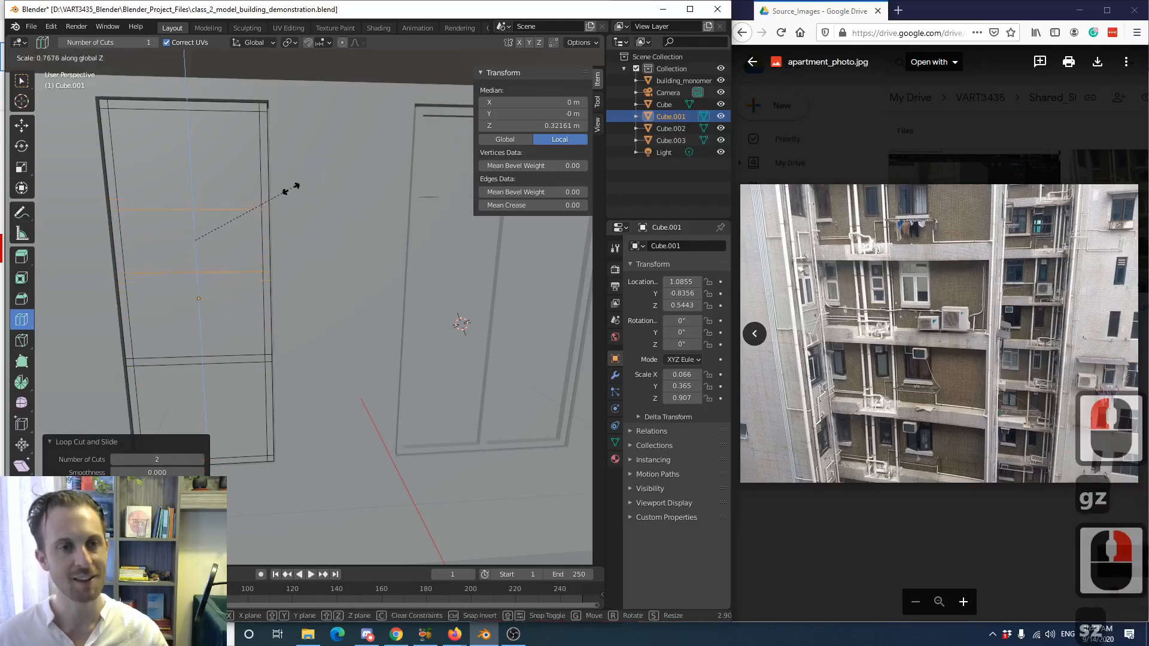
right_click(199, 227)
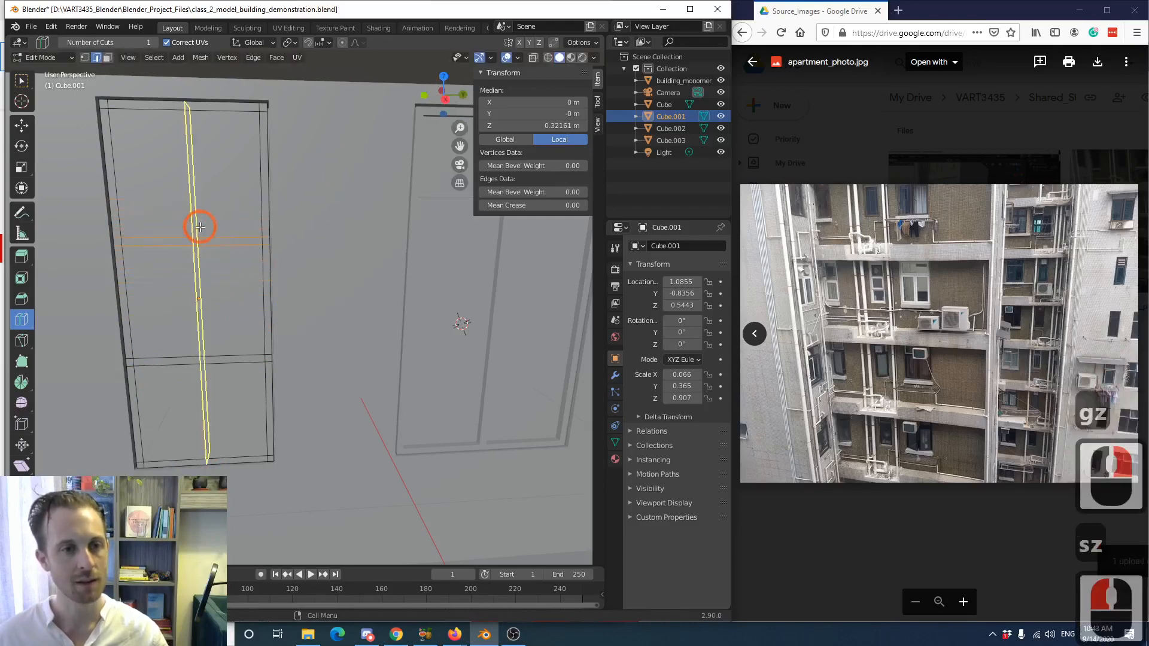
click(199, 227)
- Move the second crossbar along Z to a local Z of about 0.248 m
key(g)
key(z)
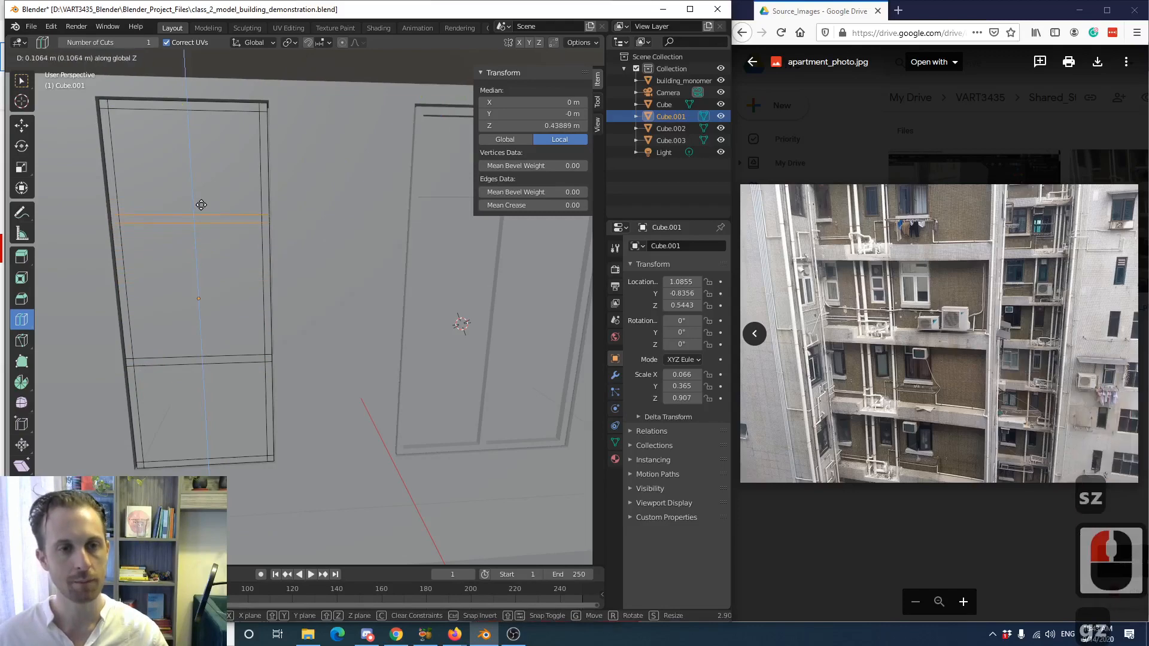
click(197, 240)
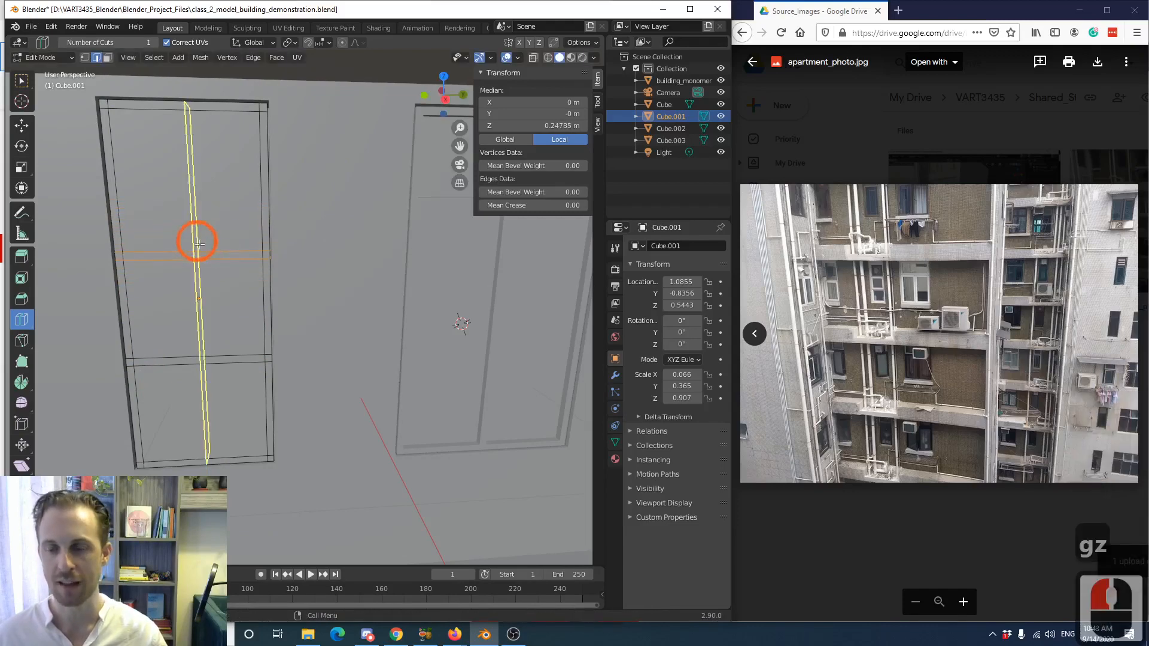
click(910, 297)
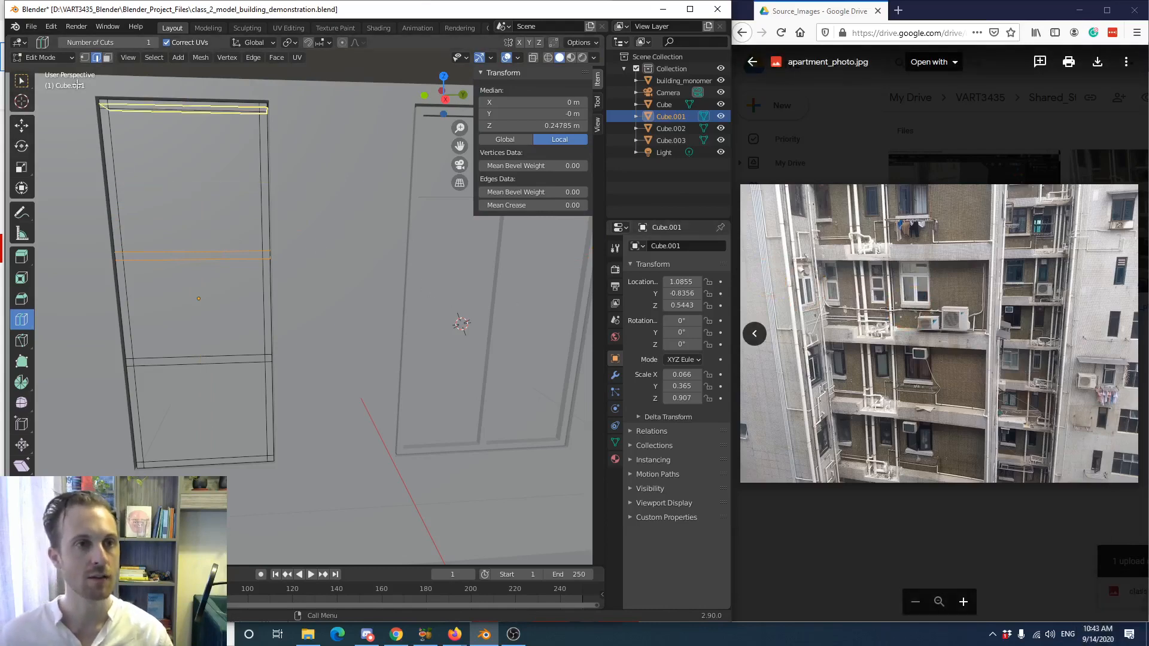
- Select Cube.001's three pane faces in face mode, extrude them and recess them along X to a local X of about 0.443 m
click(107, 56)
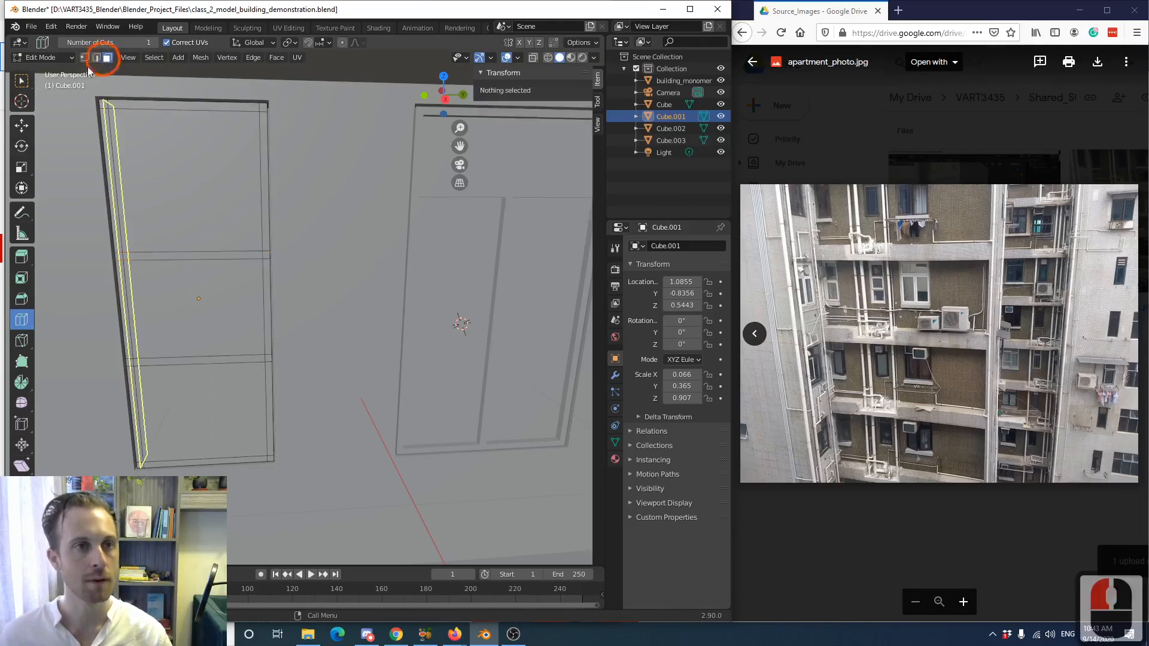
click(21, 83)
click(139, 177)
click(170, 175)
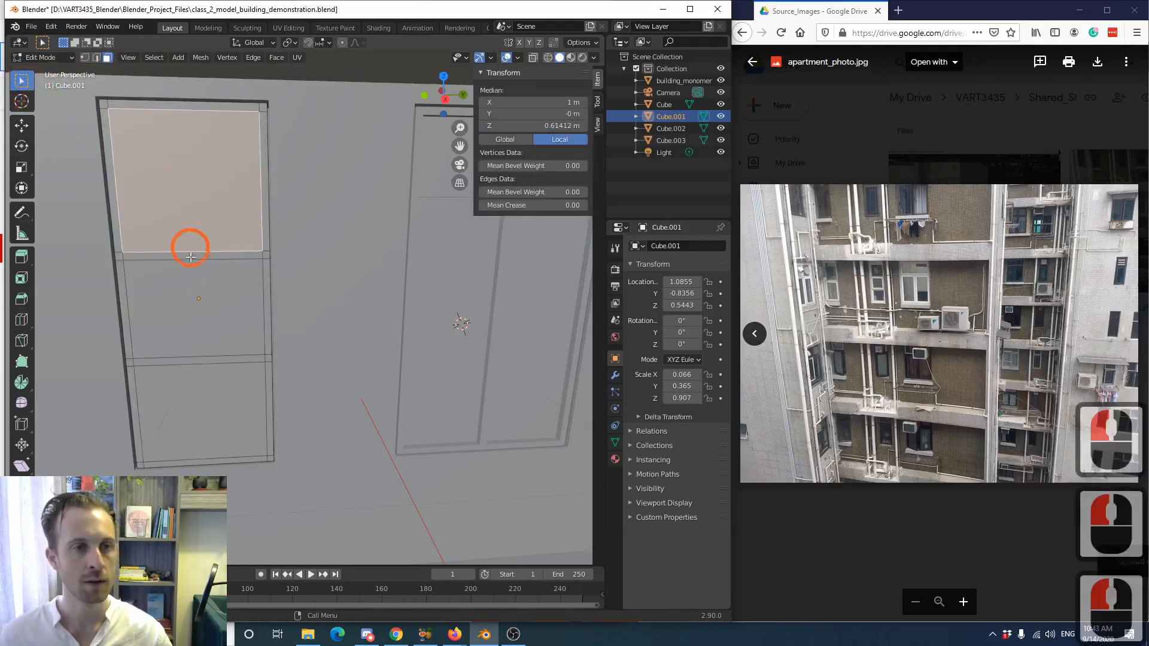
shift+click(199, 305)
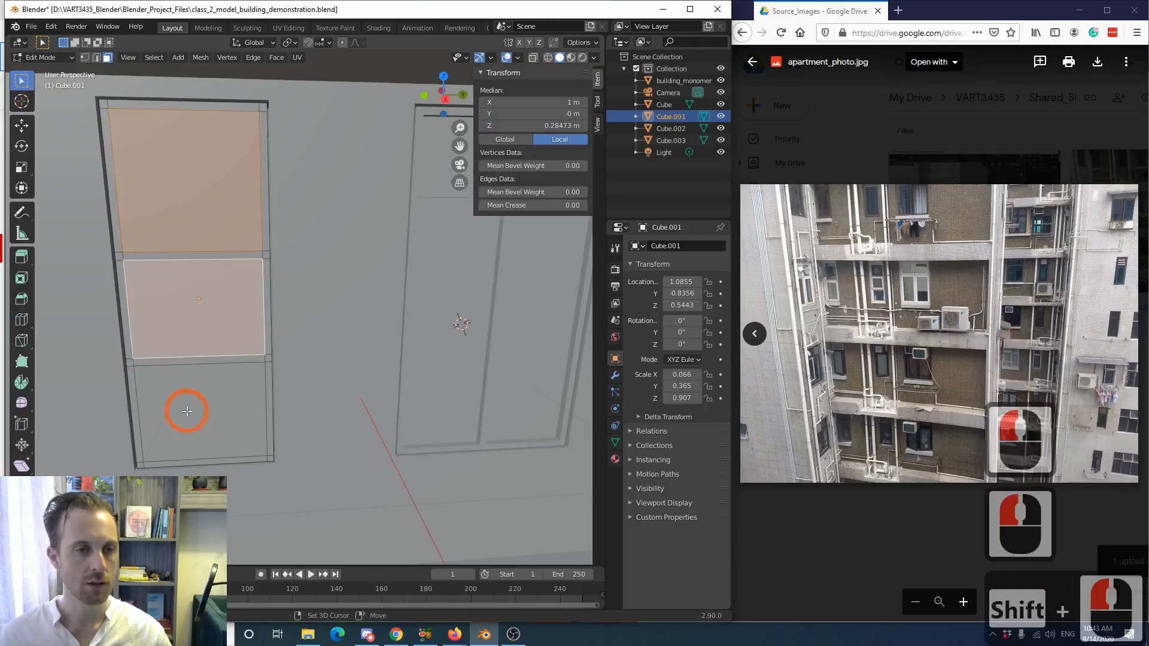
shift+click(187, 415)
middle_drag(187, 415, 193, 374)
scroll(143, 359, down, 2)
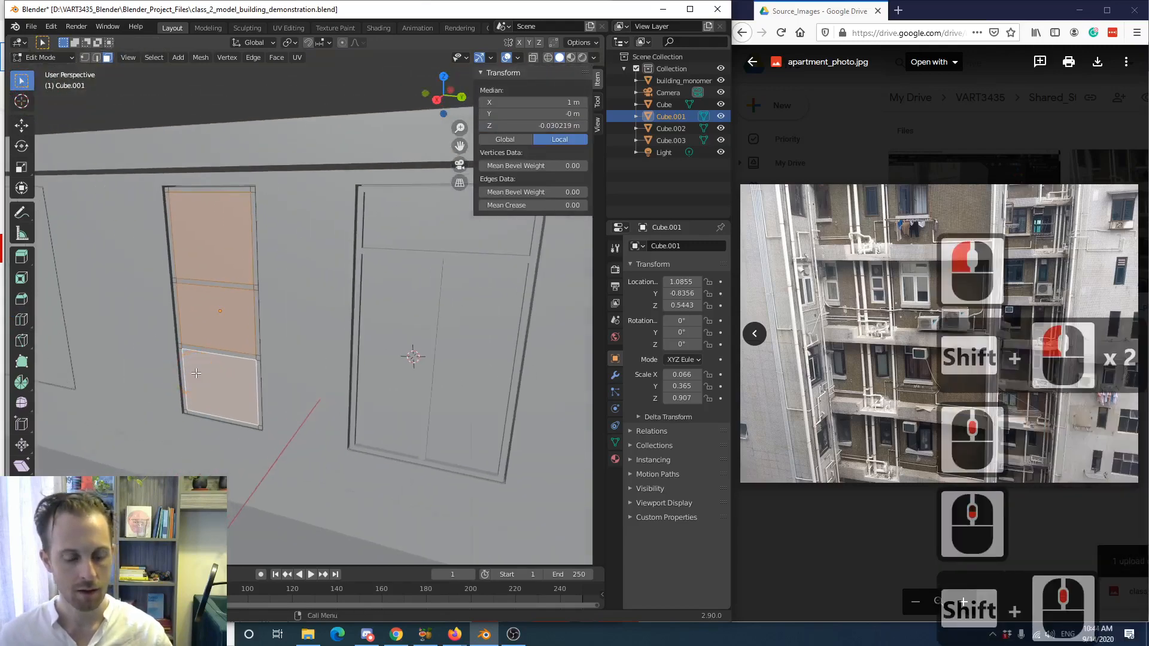
key(e)
click(196, 373)
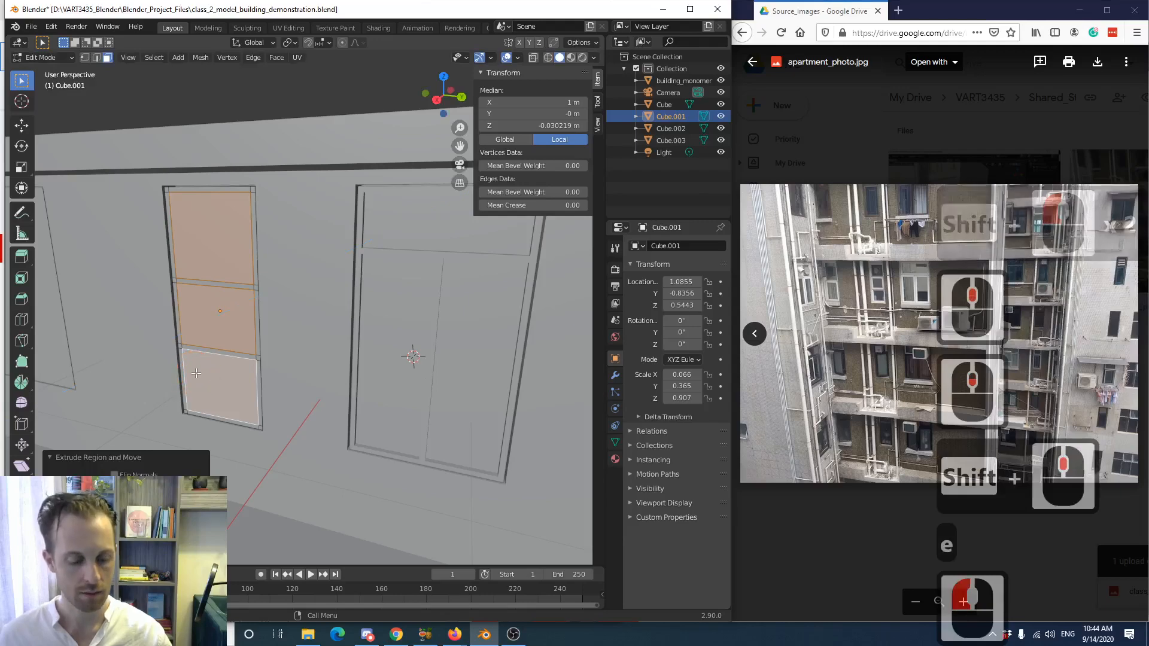
key(g)
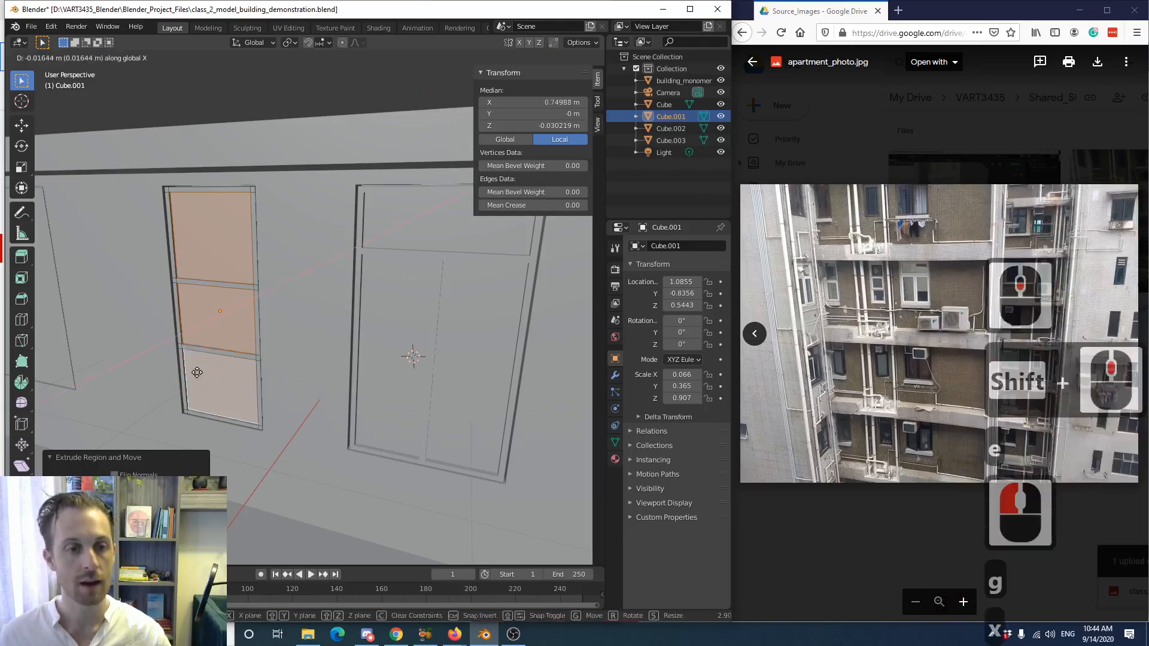
key(x)
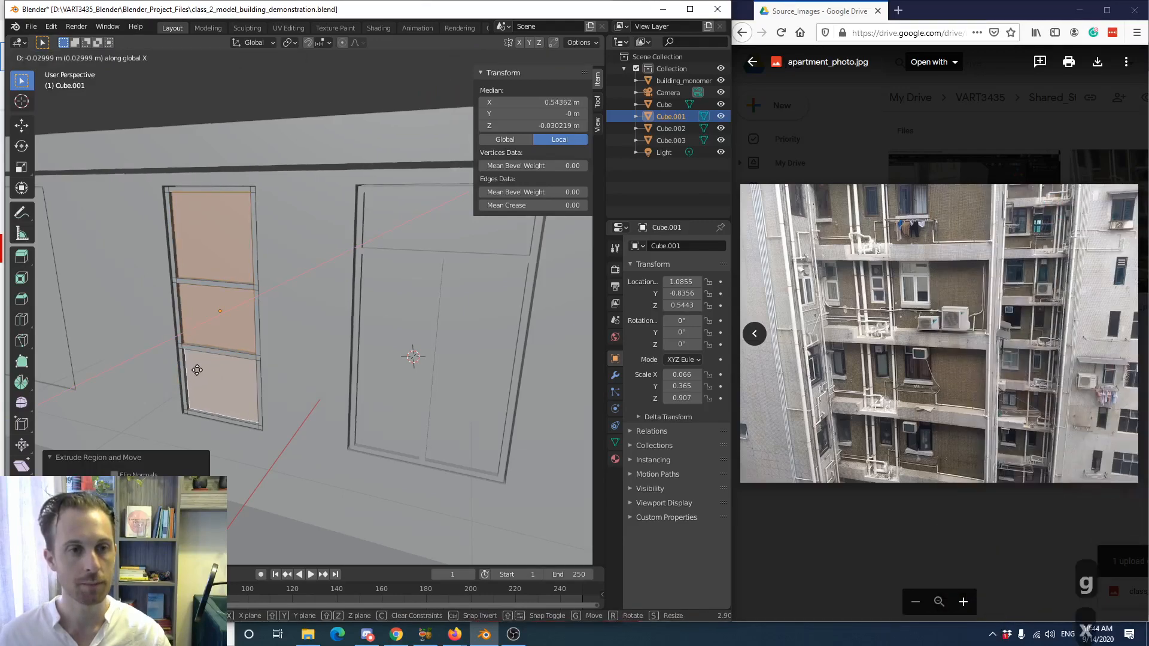
click(206, 347)
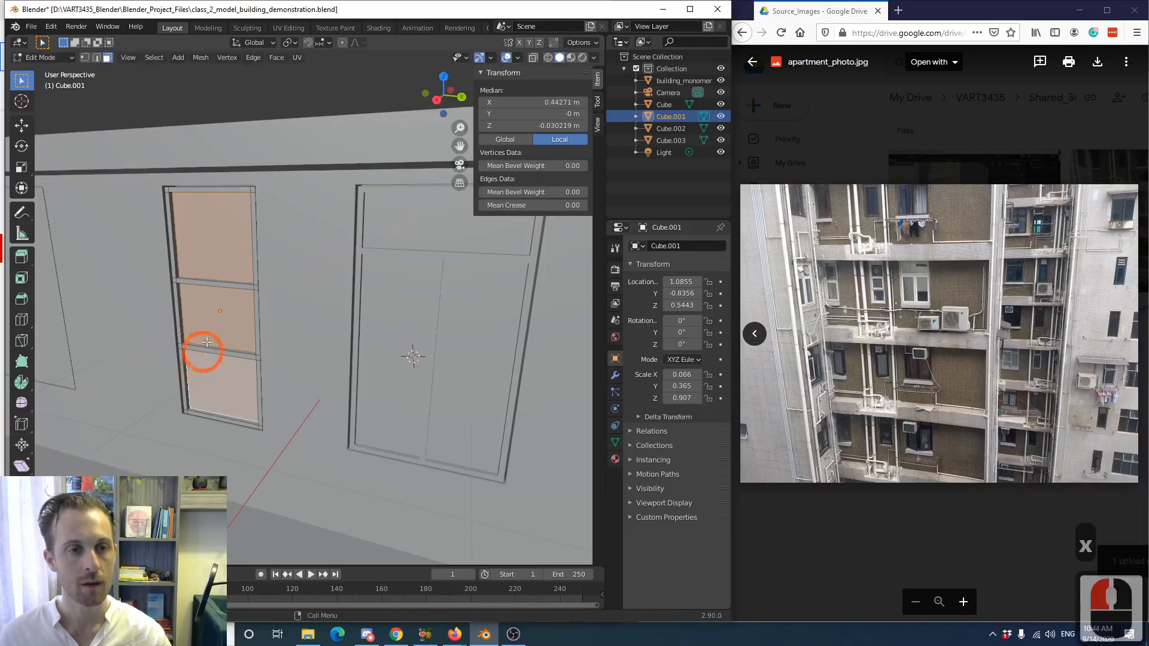
scroll(212, 328, down, 3)
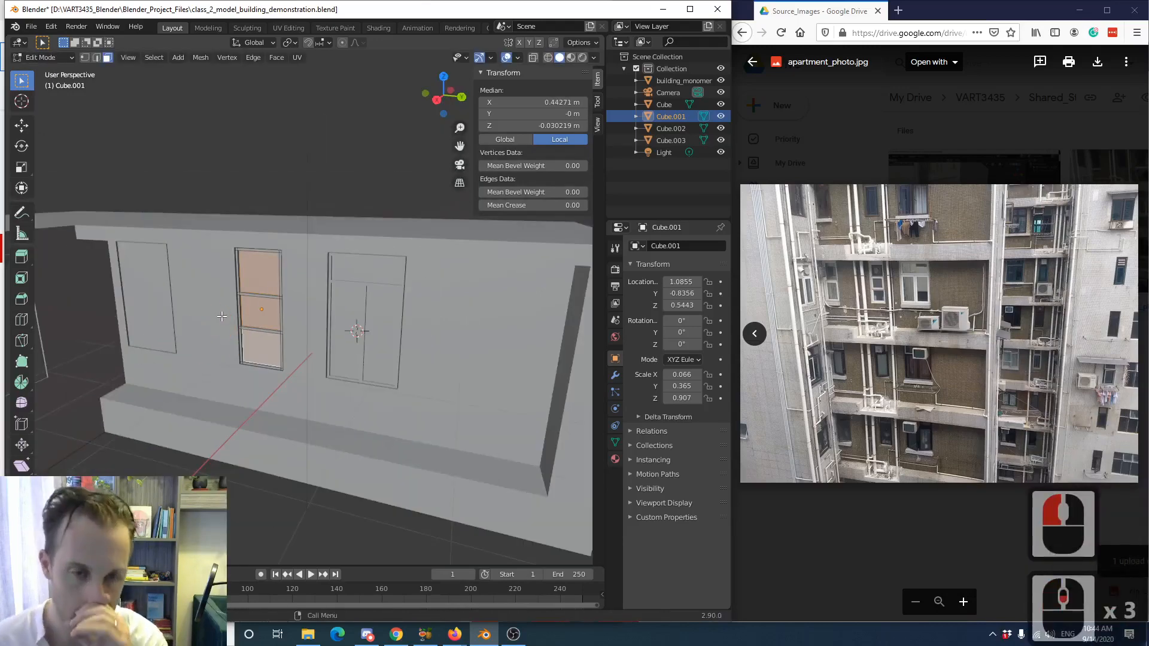
- Change the snapping target type and try moving Cube.001's selected pane faces further along X
scroll(222, 316, up, 4)
middle_drag(311, 331, 281, 313)
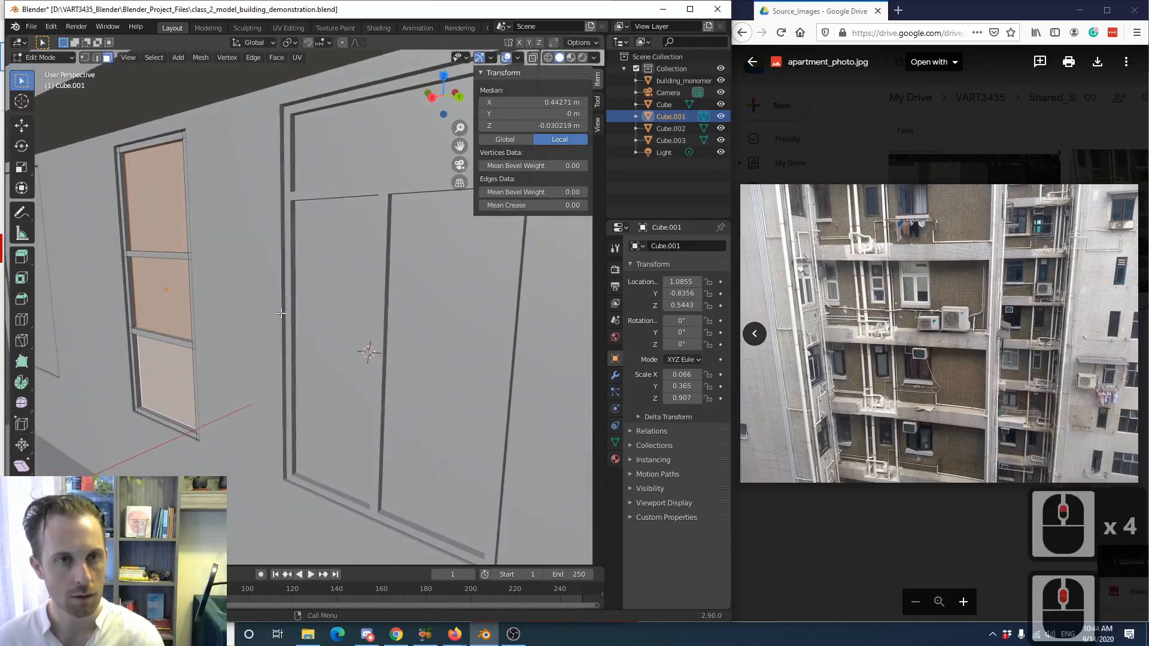
click(324, 42)
click(287, 103)
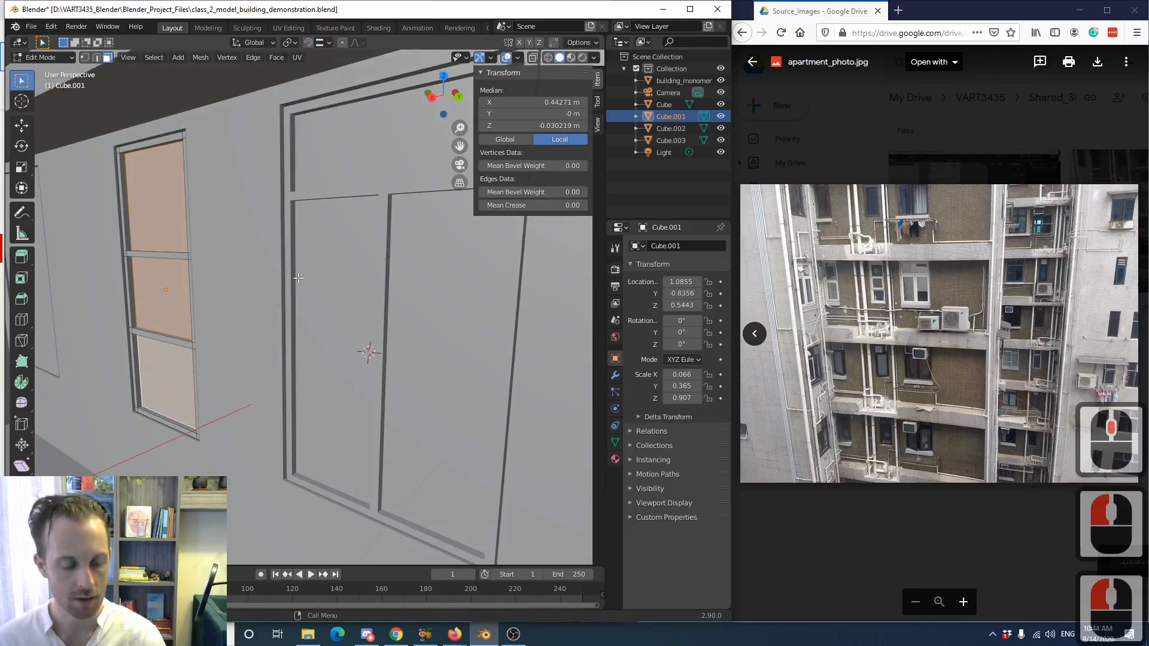
key(g)
key(x)
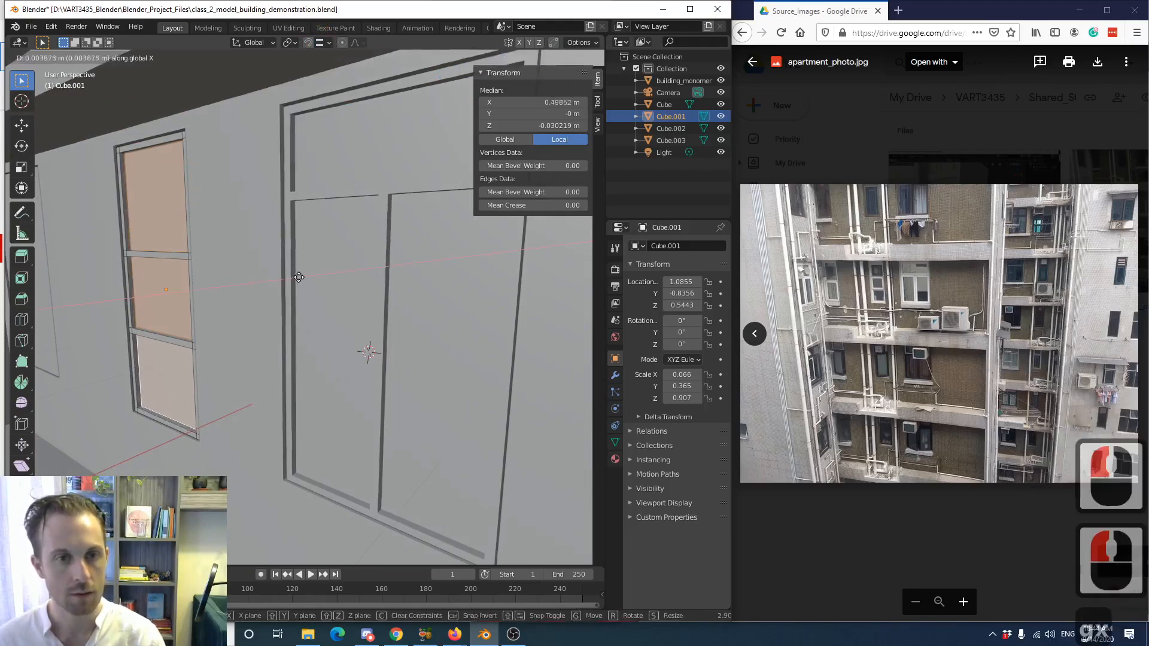
right_click(297, 277)
scroll(143, 262, down, 2)
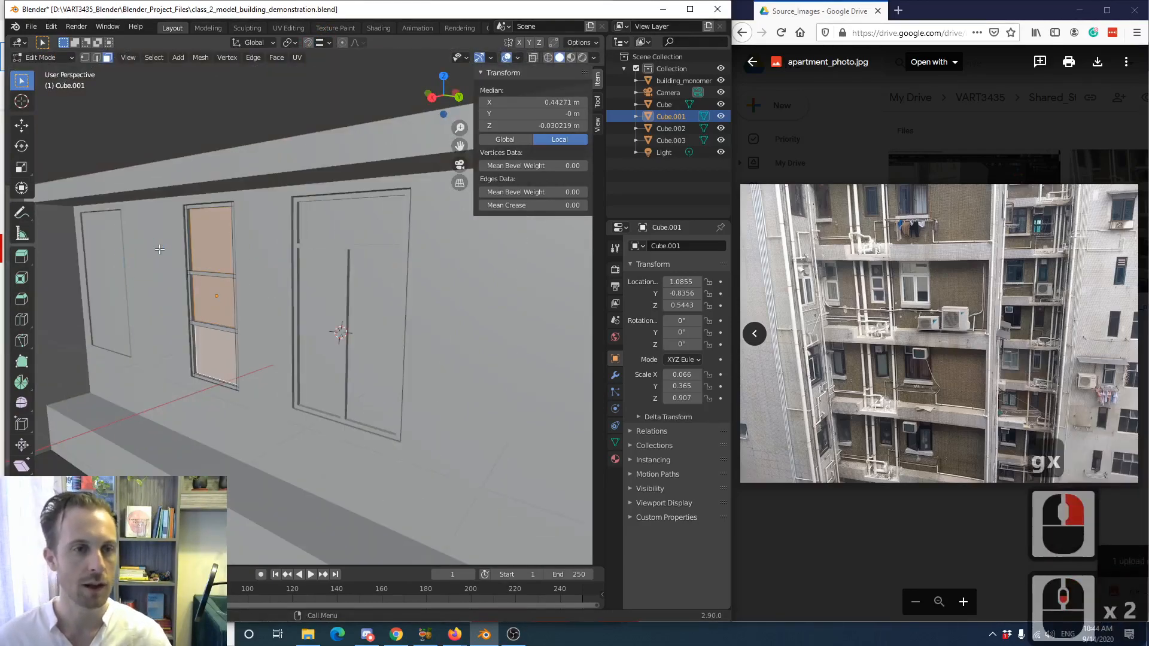
- Leave Edit Mode on Cube.001 and open the undivided window cube at the wall's far end, Cube.002, for mesh editing
key(Tab)
shift+middle_drag(169, 153, 301, 142)
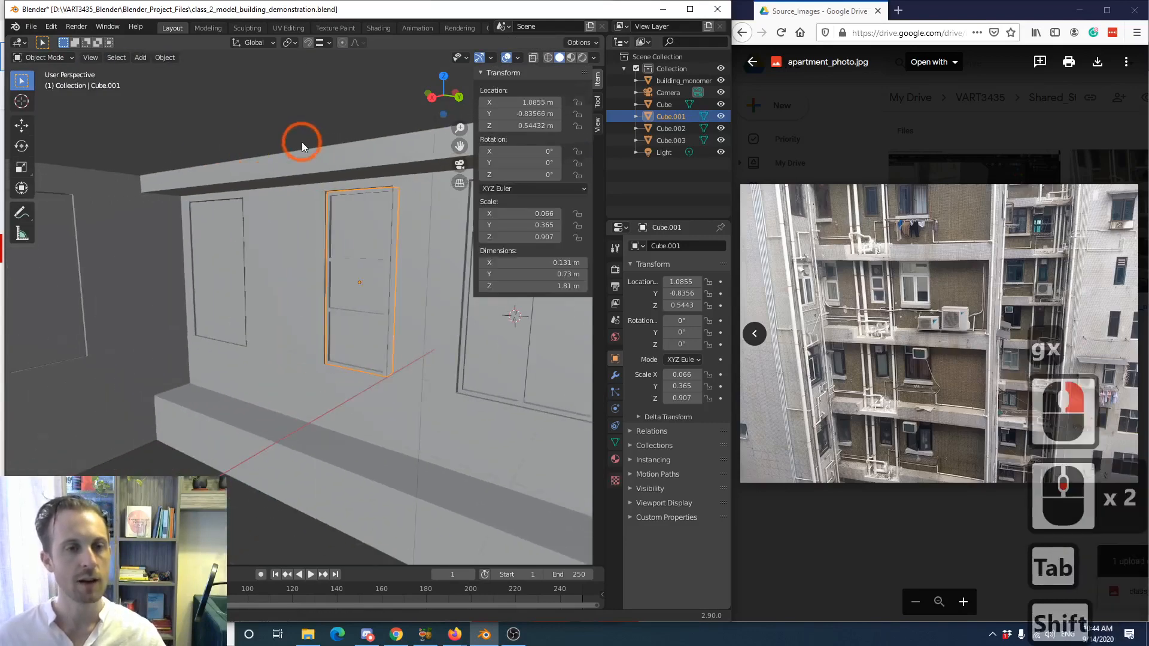
click(217, 268)
scroll(198, 262, up, 2)
middle_drag(198, 262, 242, 322)
scroll(243, 322, up, 1)
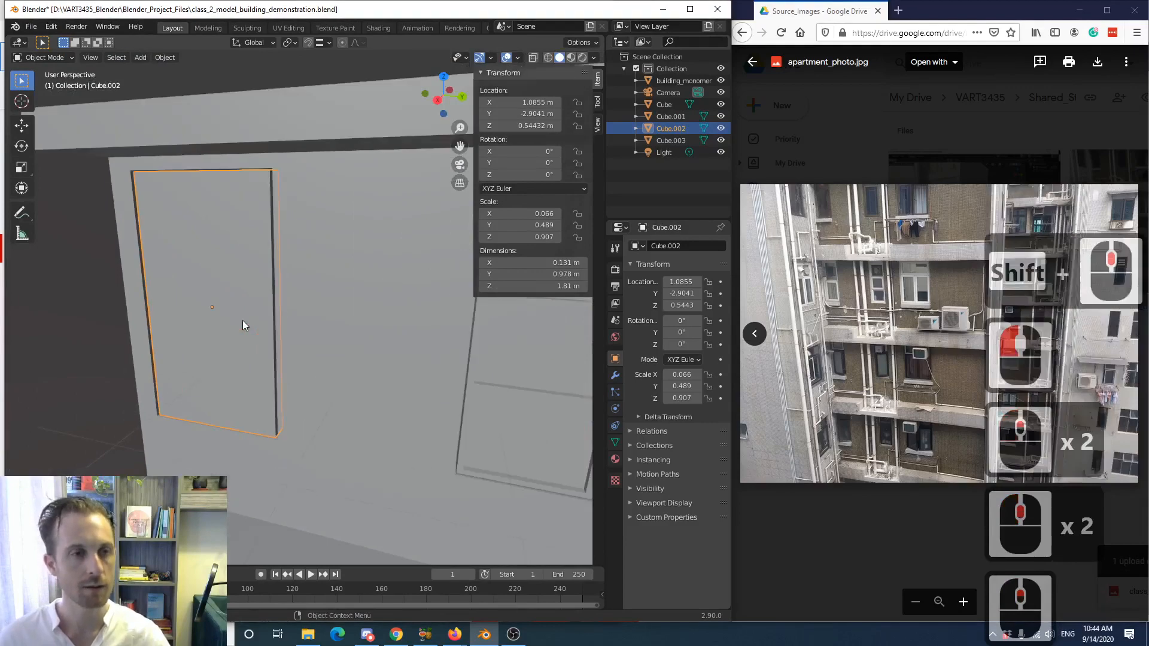
key(Tab)
- Add two horizontal loop cuts to Cube.002 and scale them apart along Z close to its upper and lower edges
click(23, 319)
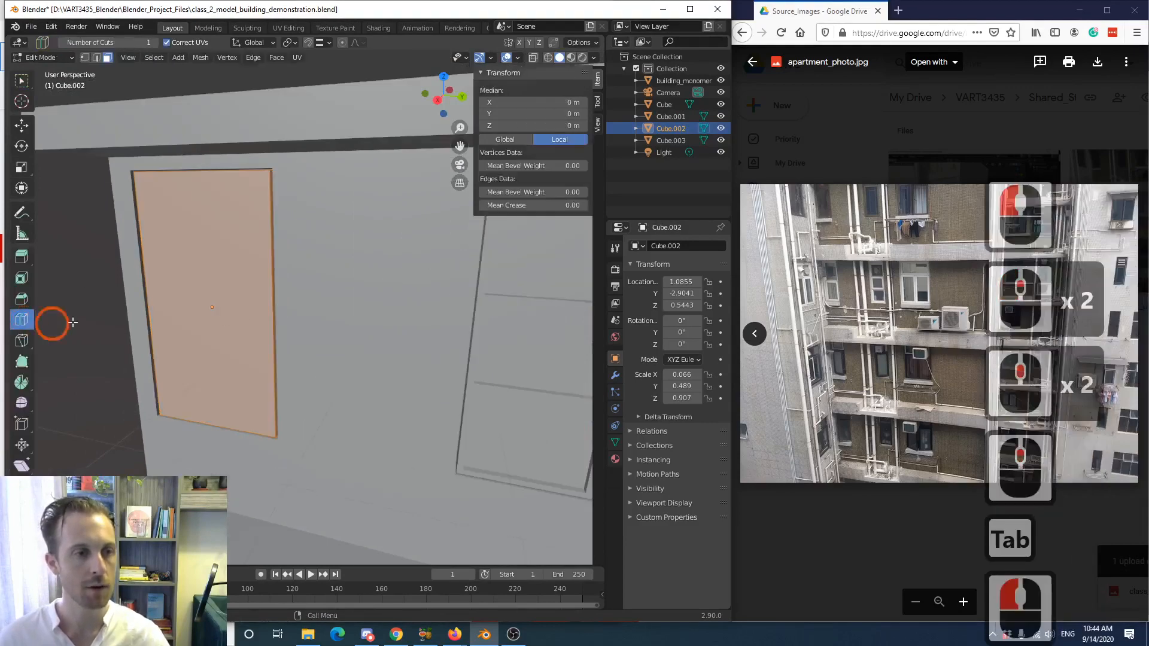
click(143, 305)
mouse_move(159, 295)
middle_down()
mouse_move(191, 276)
mouse_move(171, 290)
middle_up()
shift+middle_drag(149, 357, 159, 349)
click(200, 462)
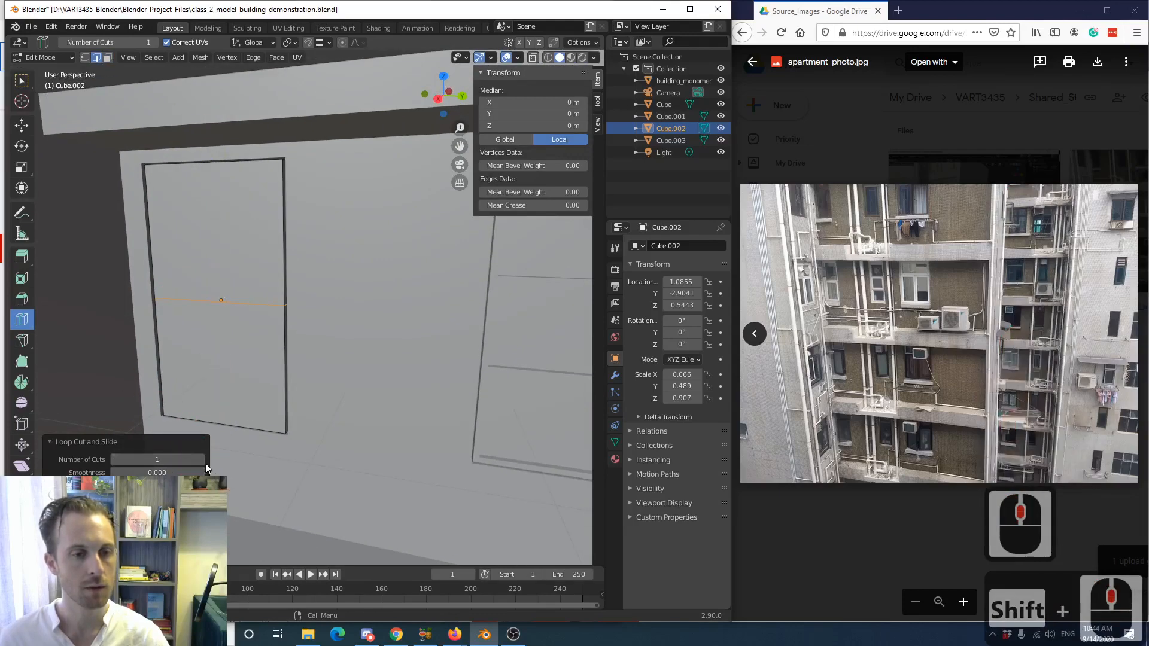
click(203, 460)
key(s)
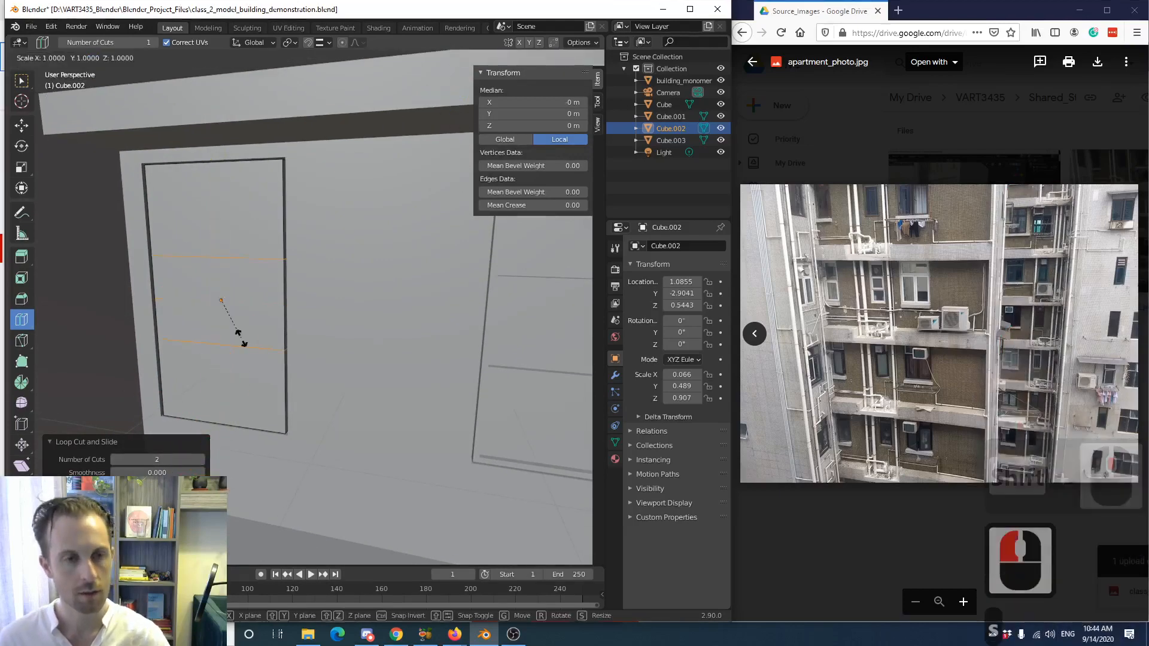
click(326, 231)
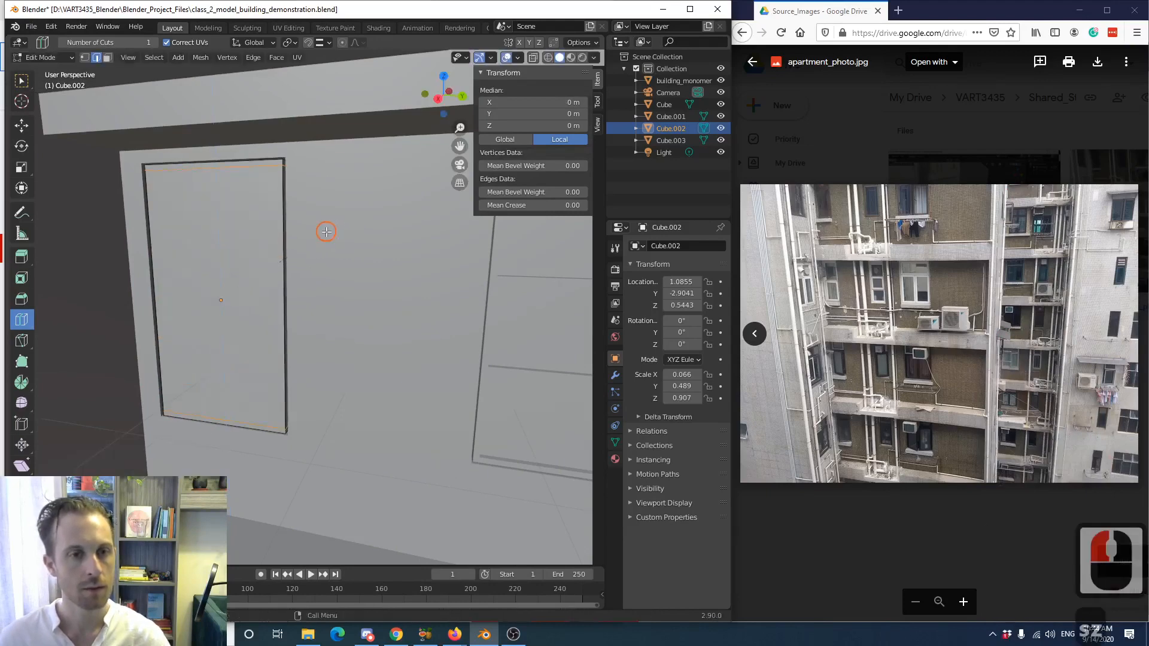
- Add two vertical loop cuts to Cube.002 and scale them apart along Y close to its side edges
click(213, 175)
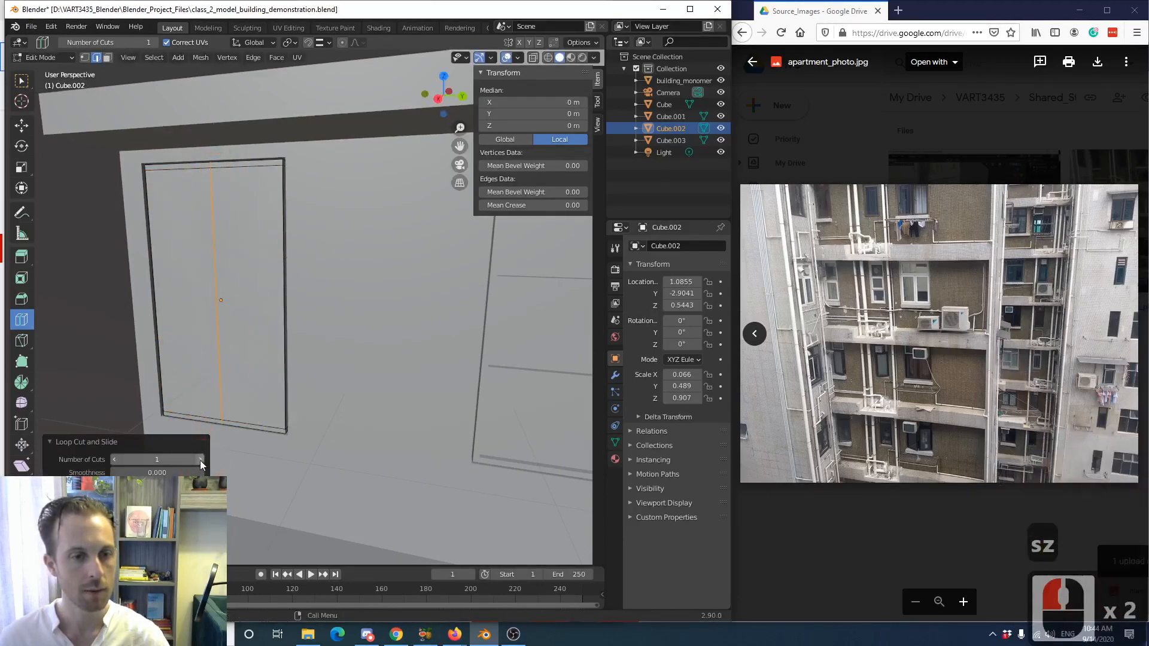
click(200, 460)
key(s)
key(y)
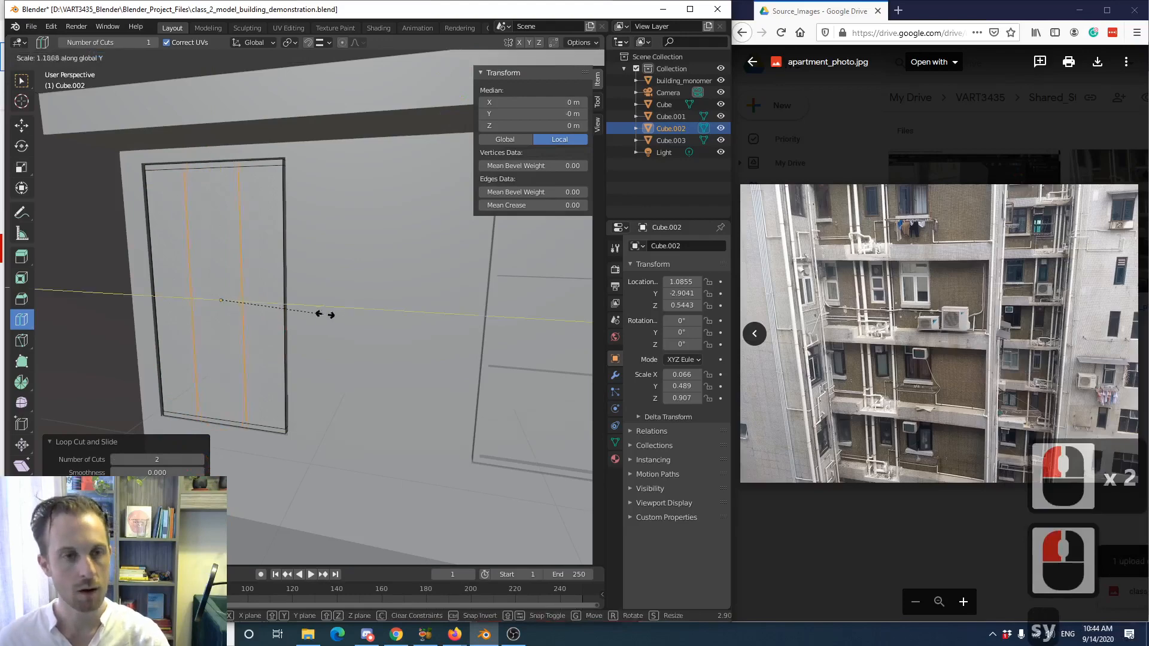
click(455, 307)
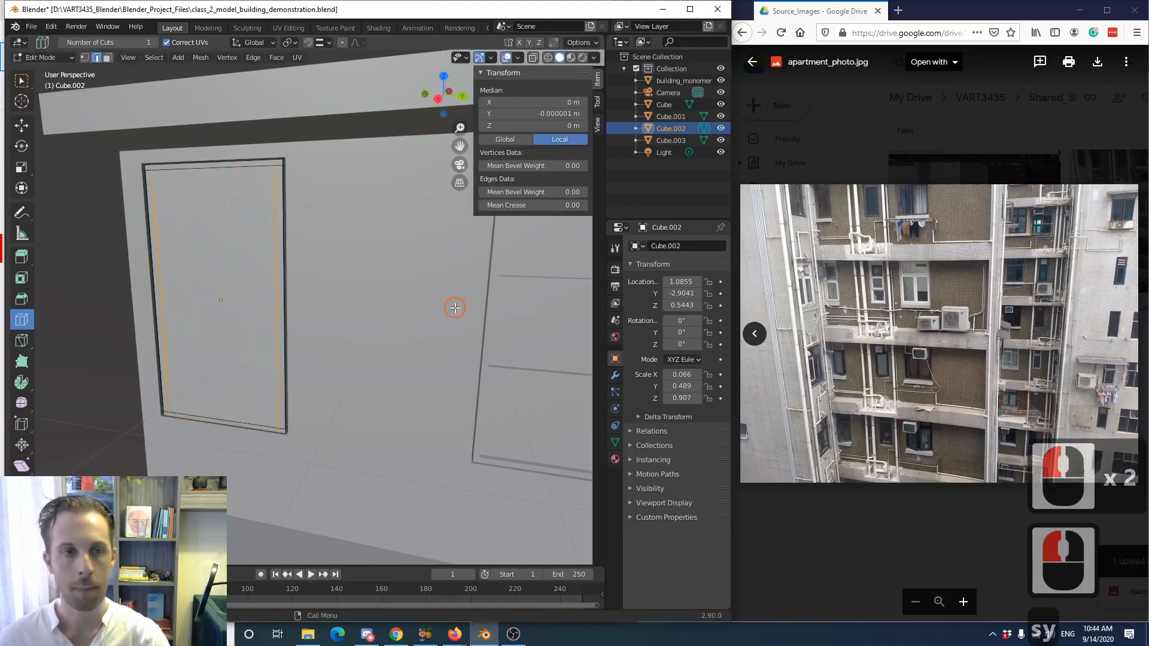
- Add two more horizontal loop cuts inside Cube.002's frame and try scaling them together along Z
click(274, 321)
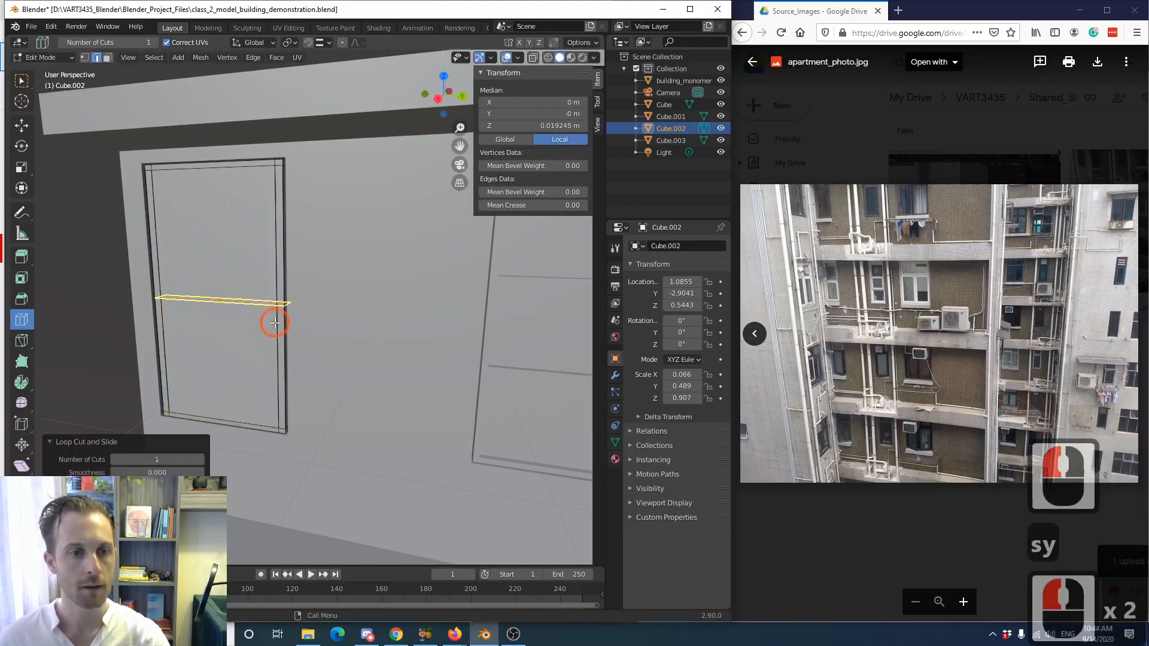
click(199, 459)
key(s)
key(z)
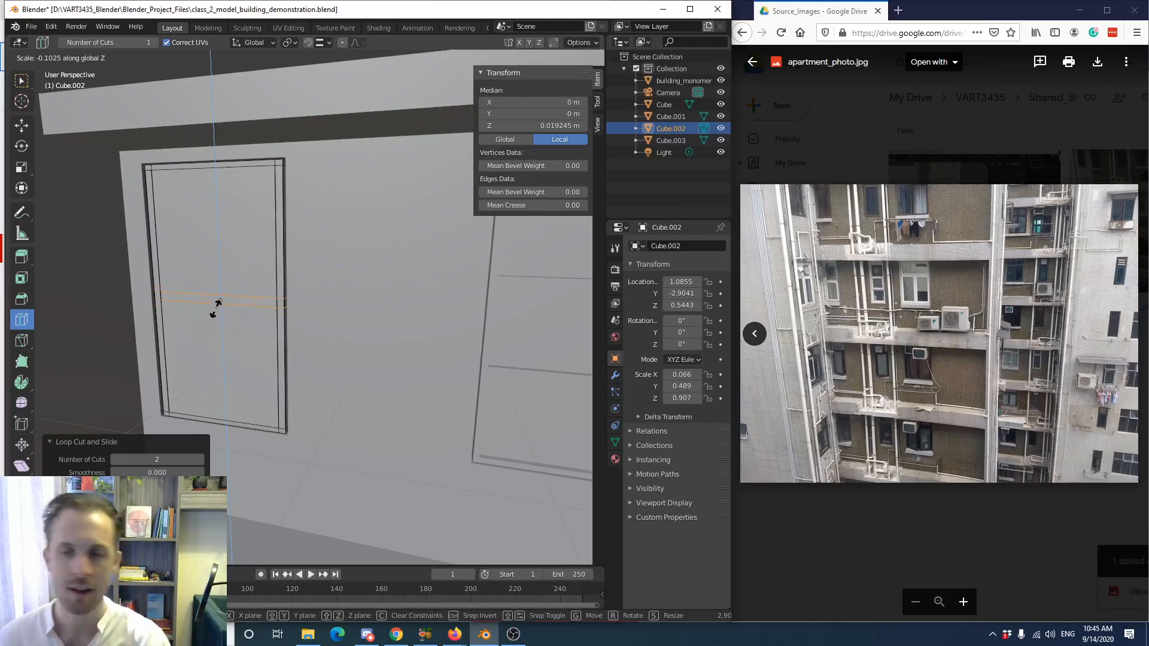
click(226, 282)
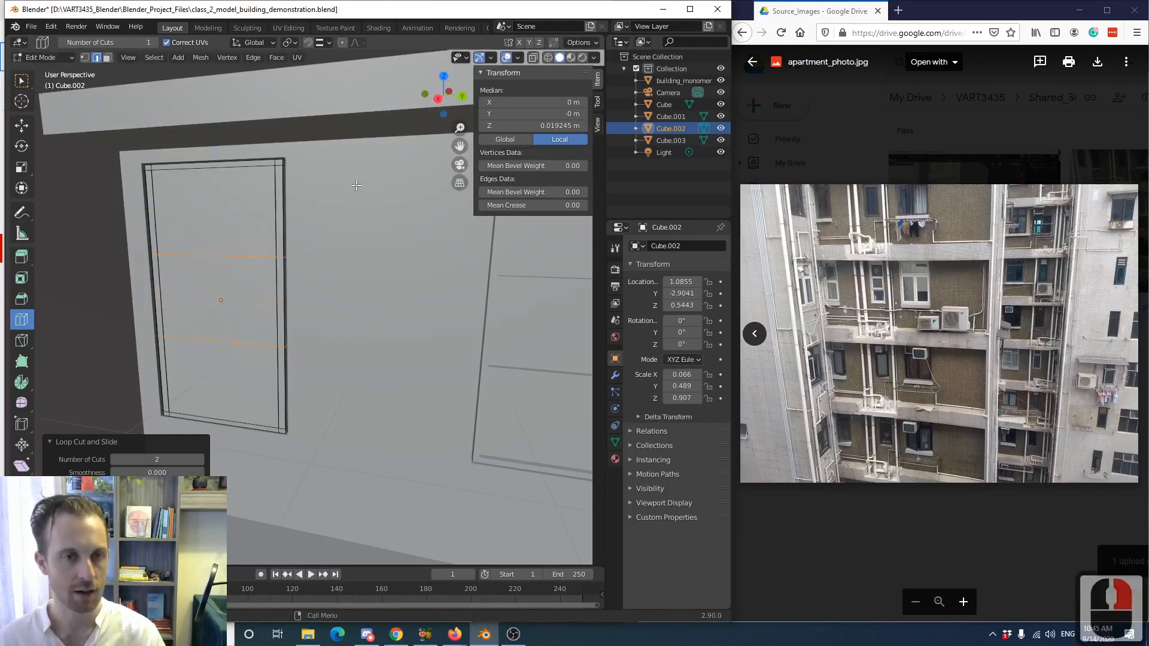
- Scale Cube.002's two inner horizontal loops close together along Z and move them up to a local median Z of about 0.25 m
key(s)
key(z)
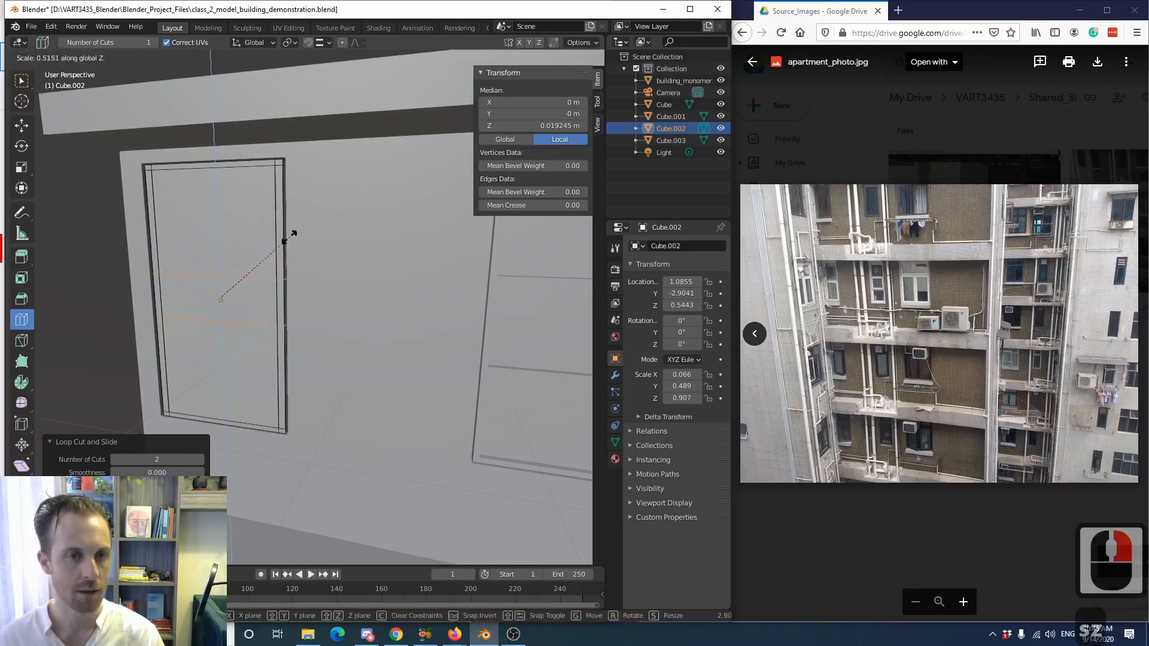
click(220, 282)
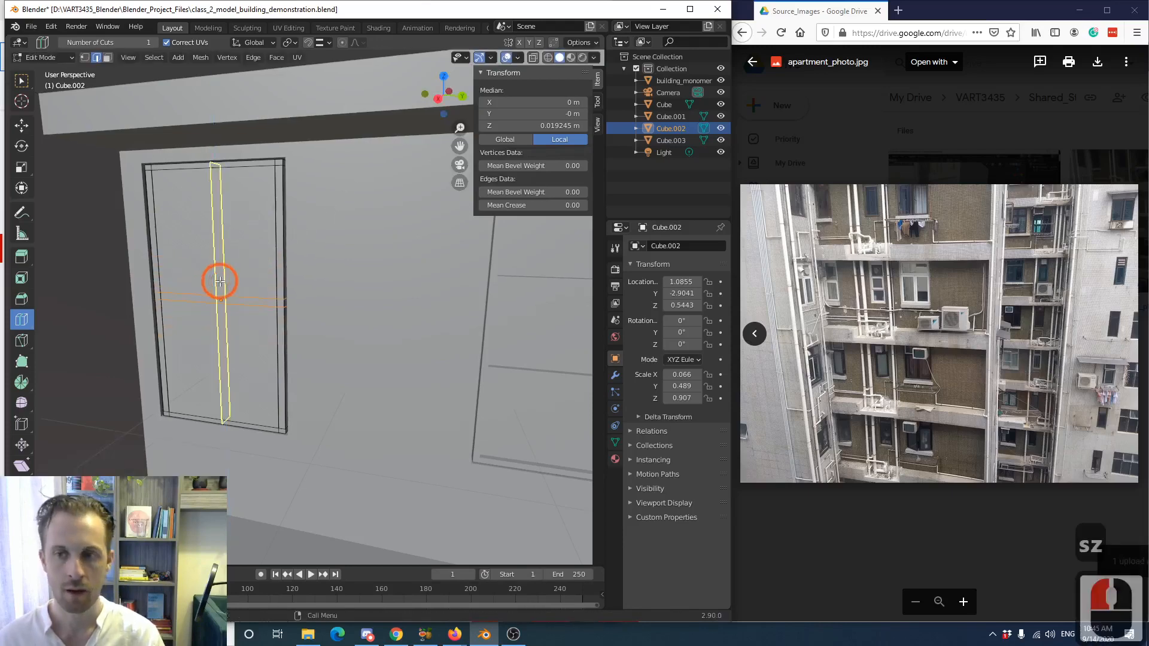
key(g)
key(z)
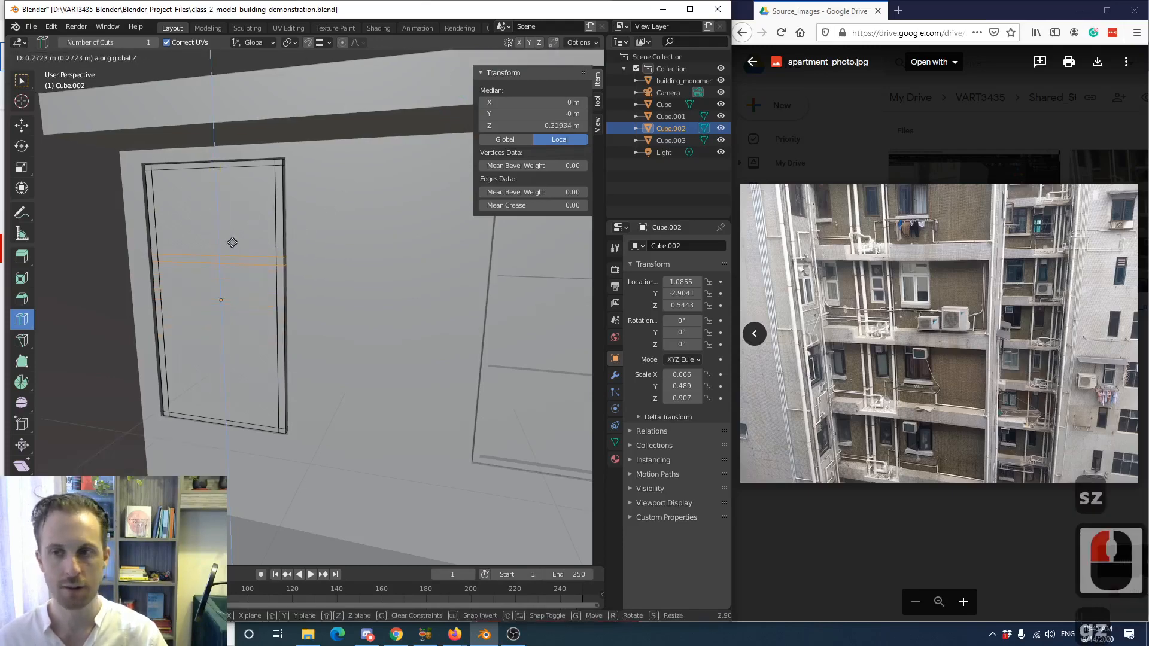
click(230, 248)
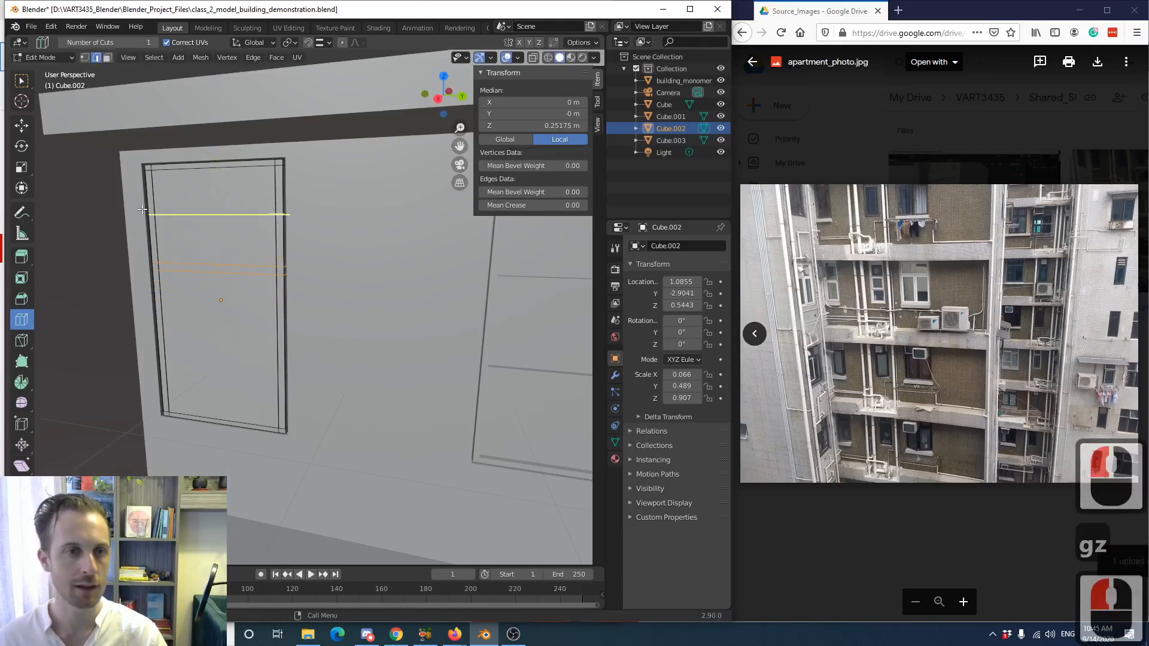
- Switch to the selection tool and face select mode, and pick the upper pane face of Cube.002
click(21, 80)
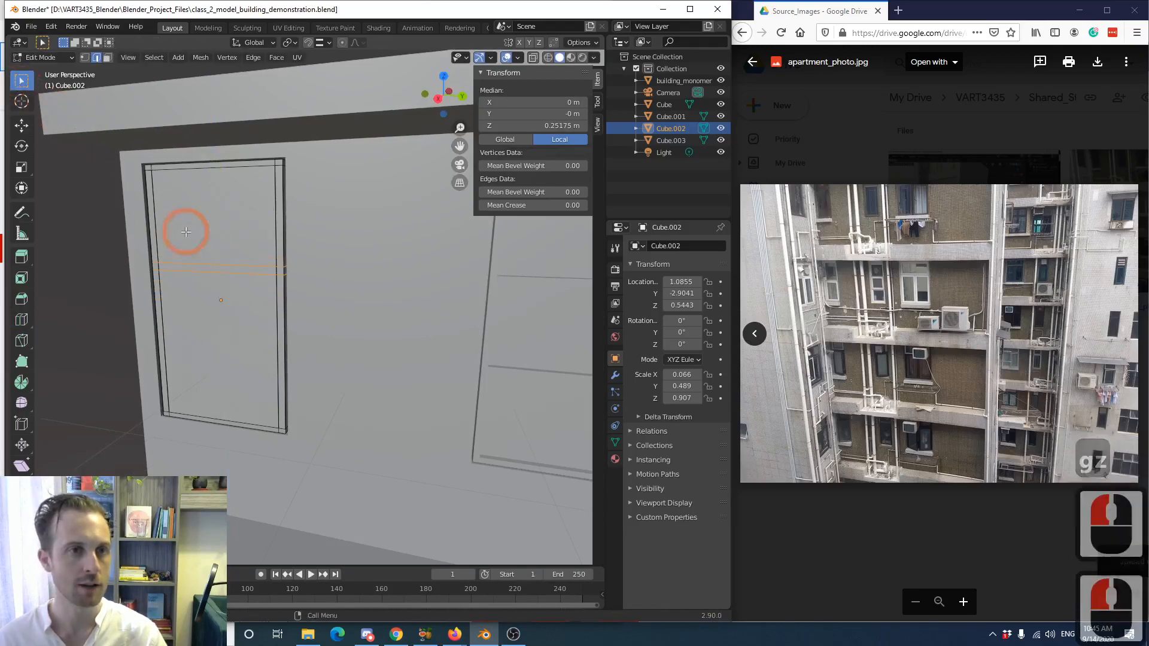
click(191, 230)
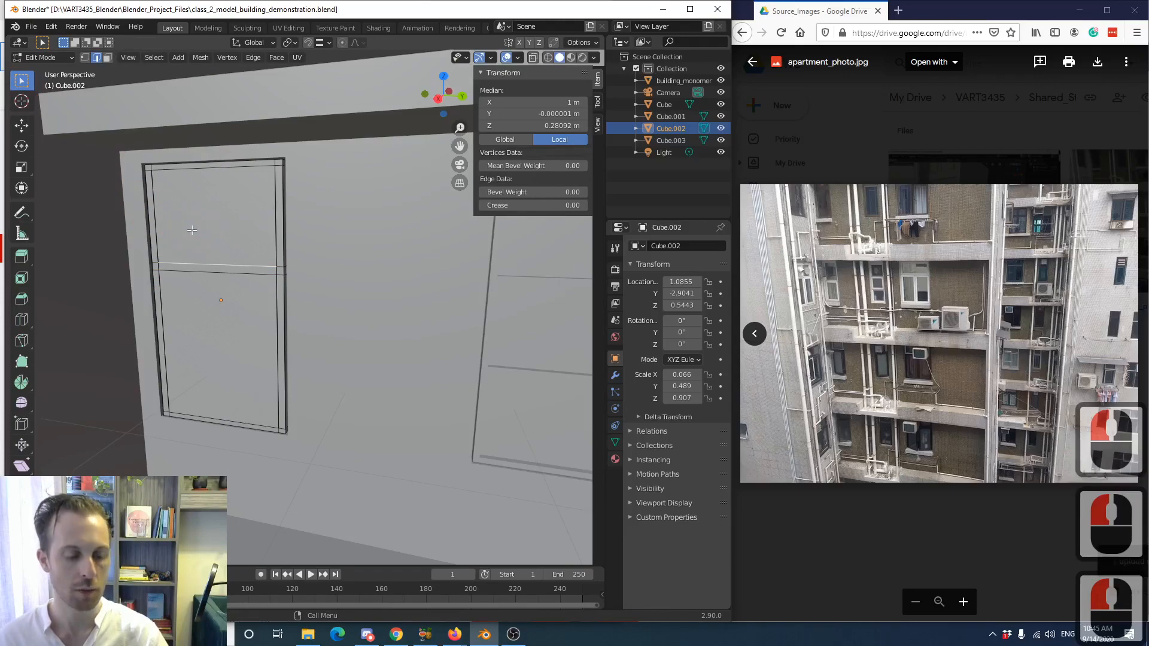
click(191, 230)
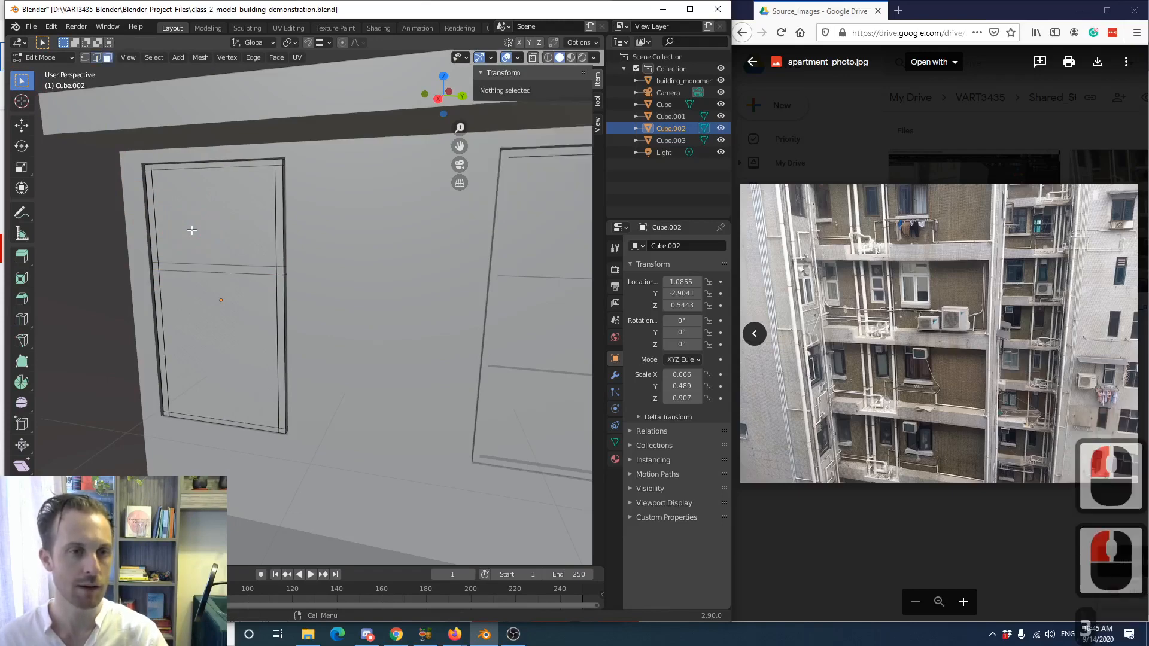
click(192, 230)
middle_drag(195, 343, 223, 308)
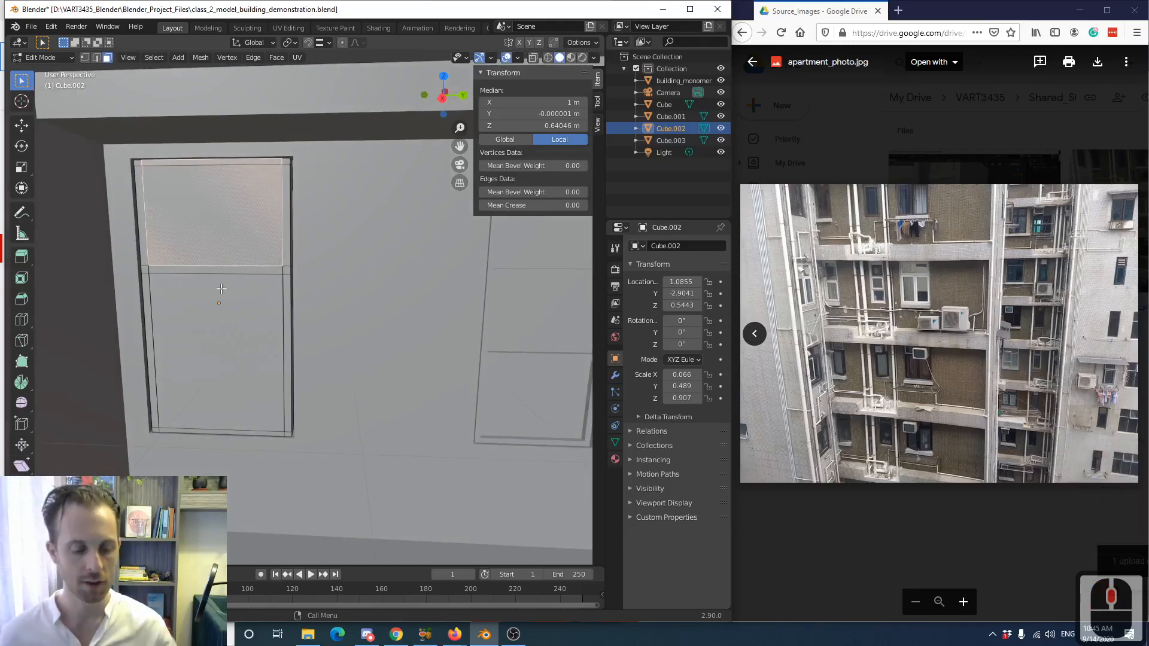
click(217, 307)
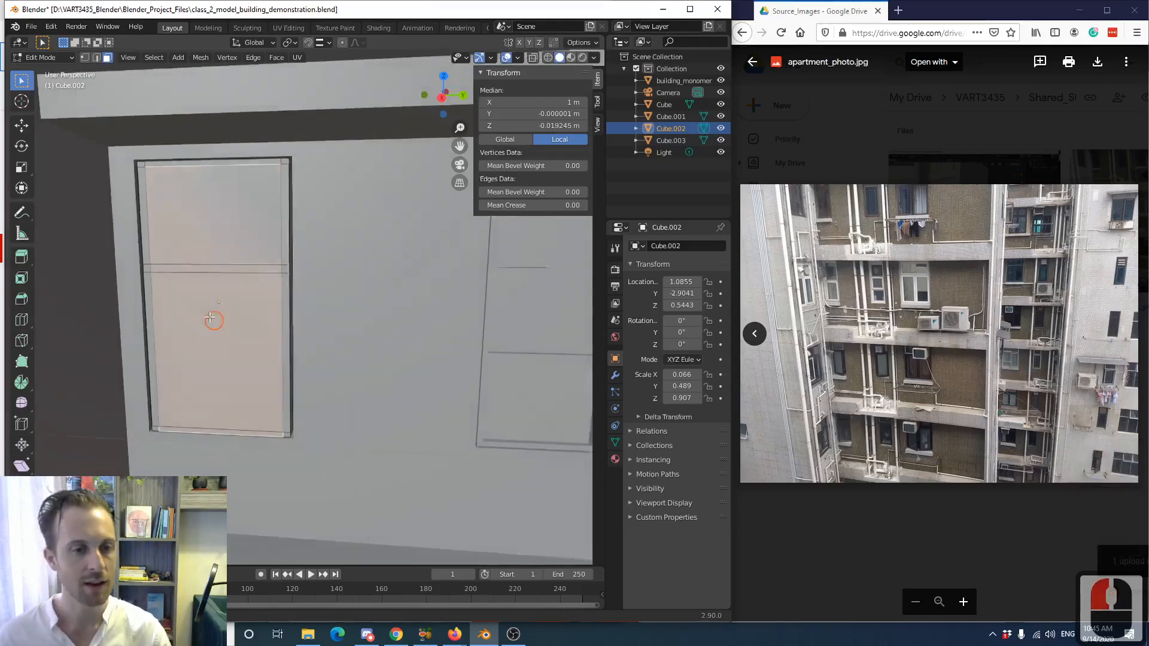
mouse_move(218, 305)
middle_down()
mouse_move(205, 321)
mouse_move(223, 308)
middle_up()
scroll(235, 314, up, 1)
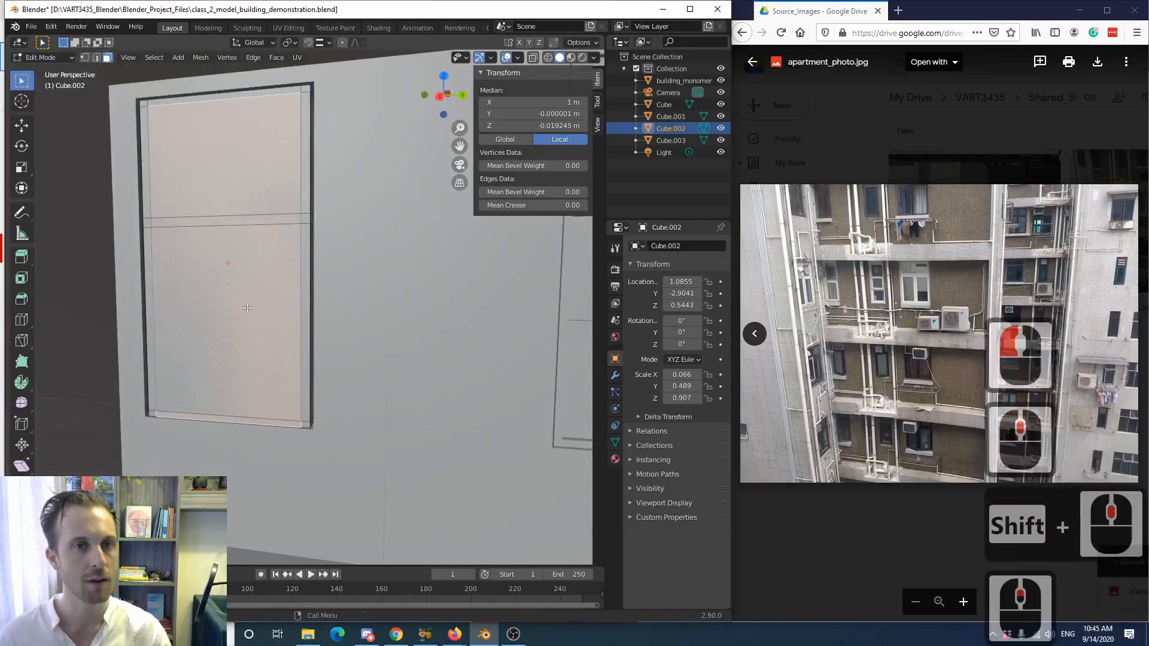
key(g)
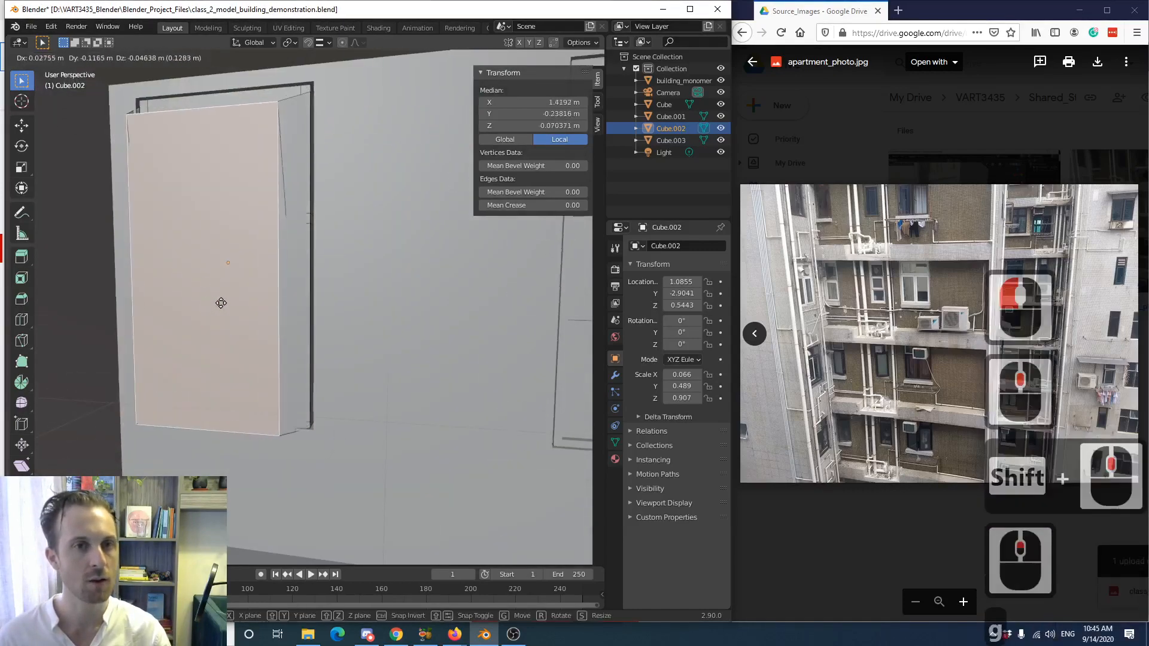
right_click(236, 302)
scroll(236, 302, down, 1)
middle_drag(236, 303, 242, 295)
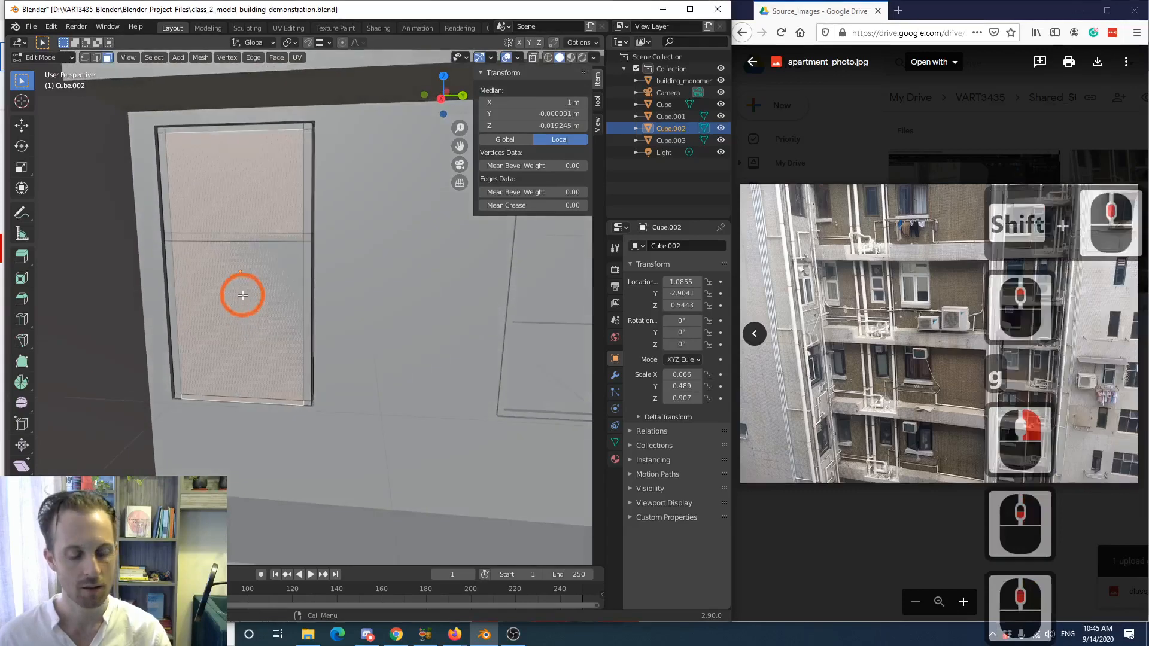
- Undo the previous edits on the narrow end window until all of its loop cuts are removed, and clear the selection
key(ctrl+z)
key(ctrl+z)
key(ctrl+z)
key(ctrl+z)
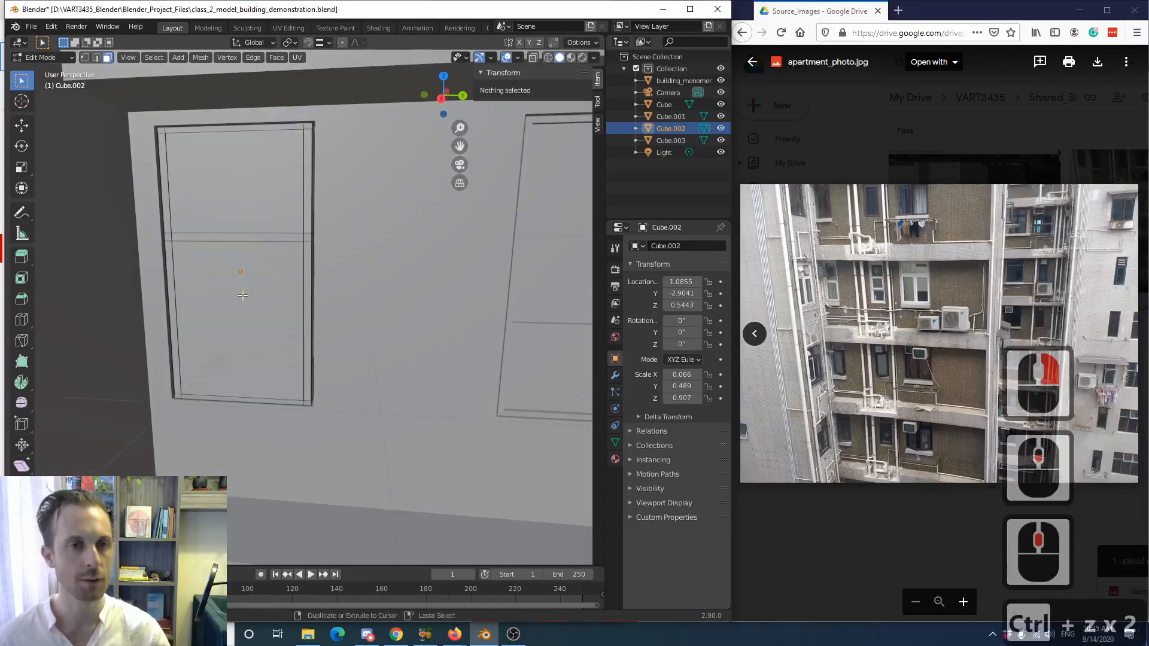
key(ctrl+z)
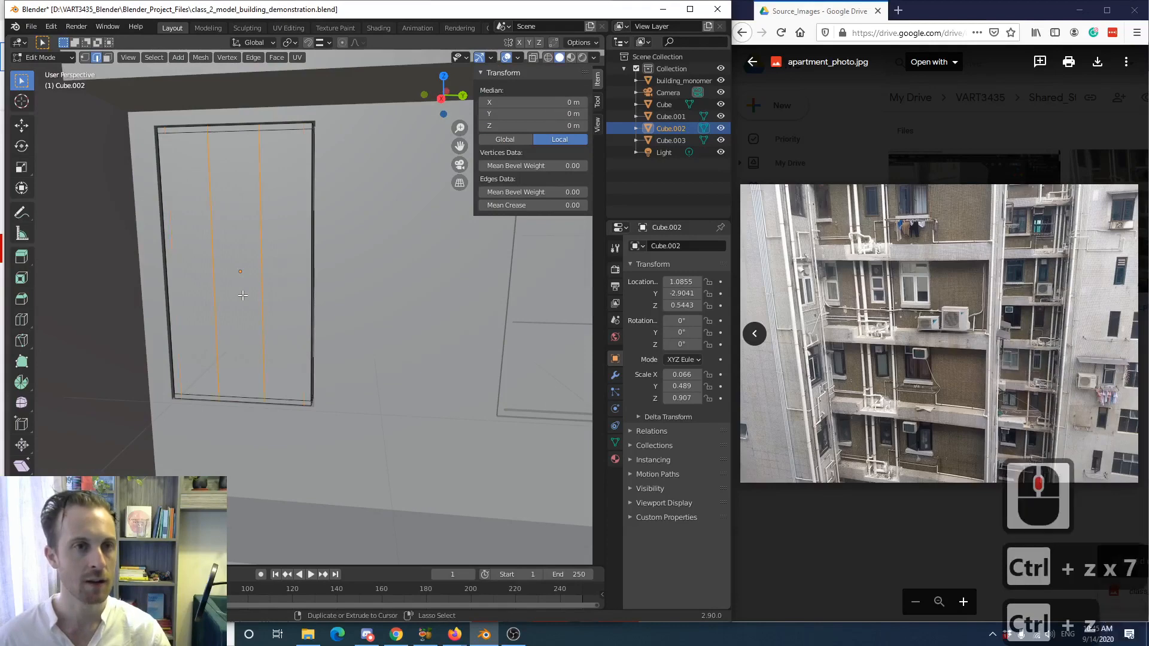
key(ctrl+z)
key(ctrl+z)
key(ctrl+z)
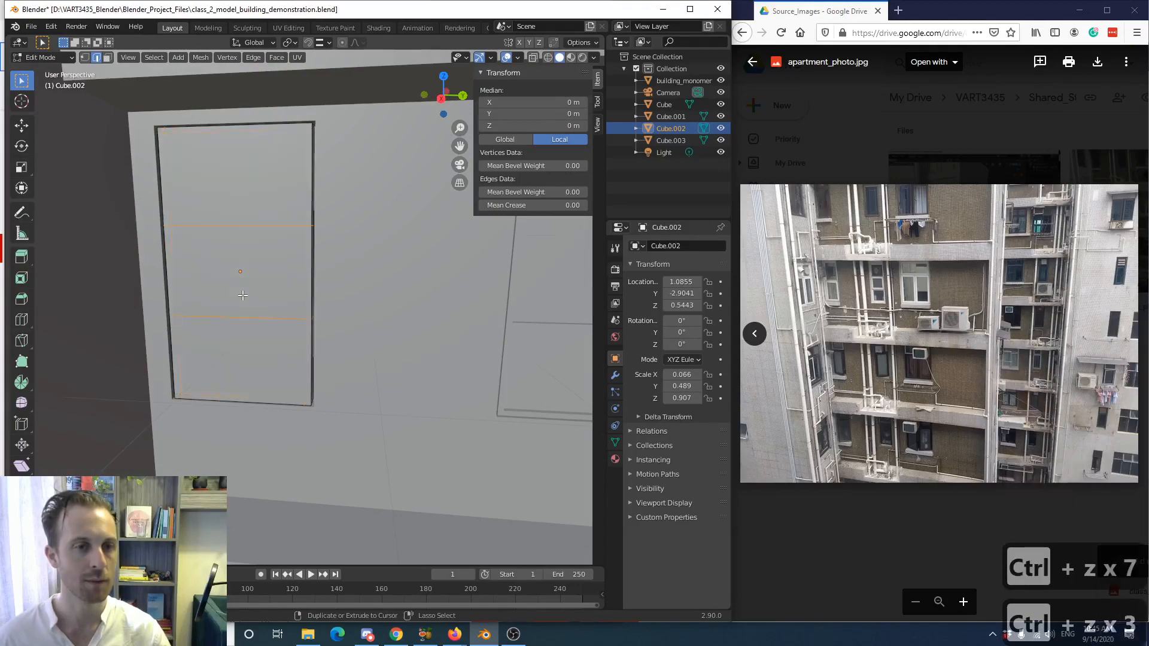
key(ctrl+z)
click(93, 201)
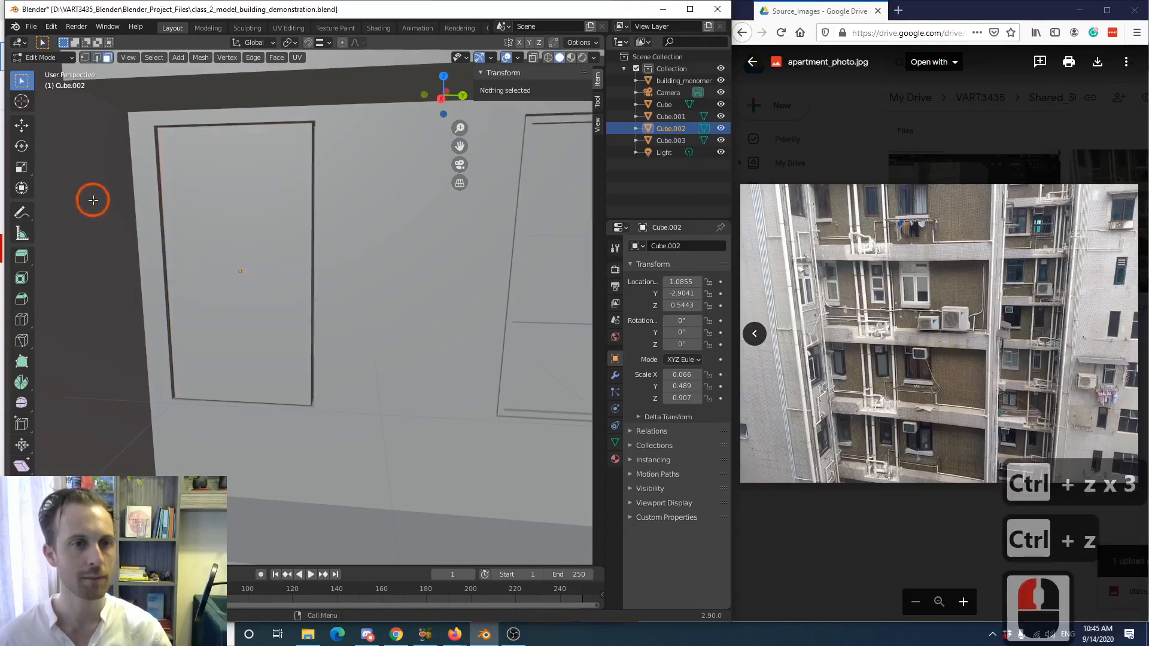
- Add two evenly spaced horizontal loop cuts across the window block
click(17, 320)
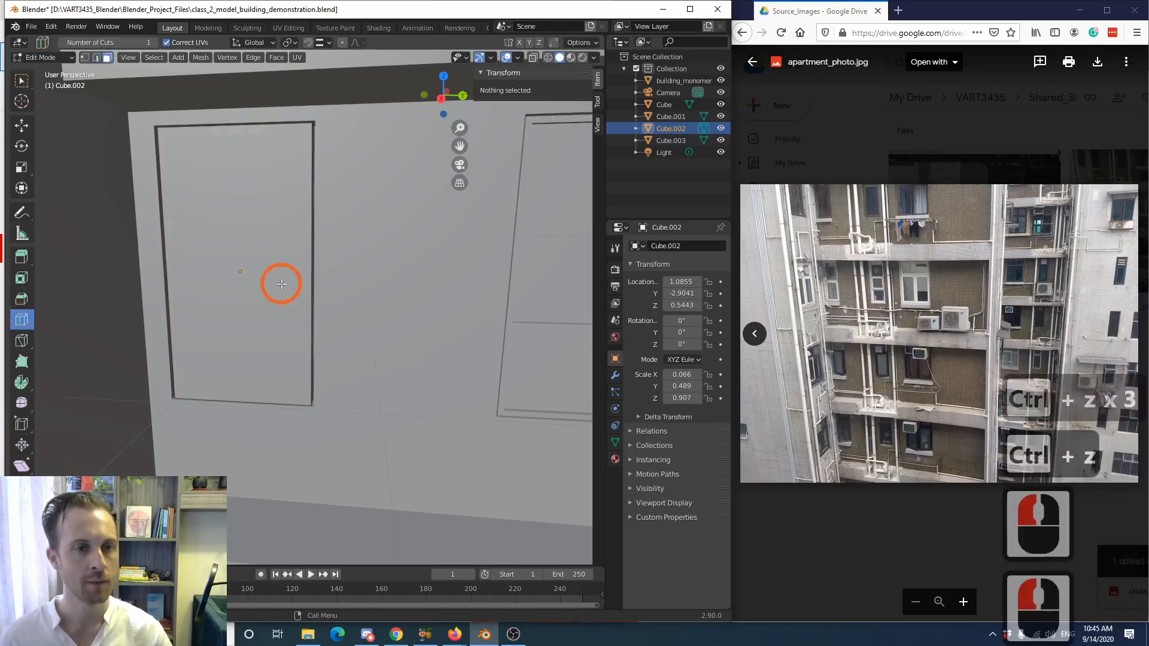
click(298, 261)
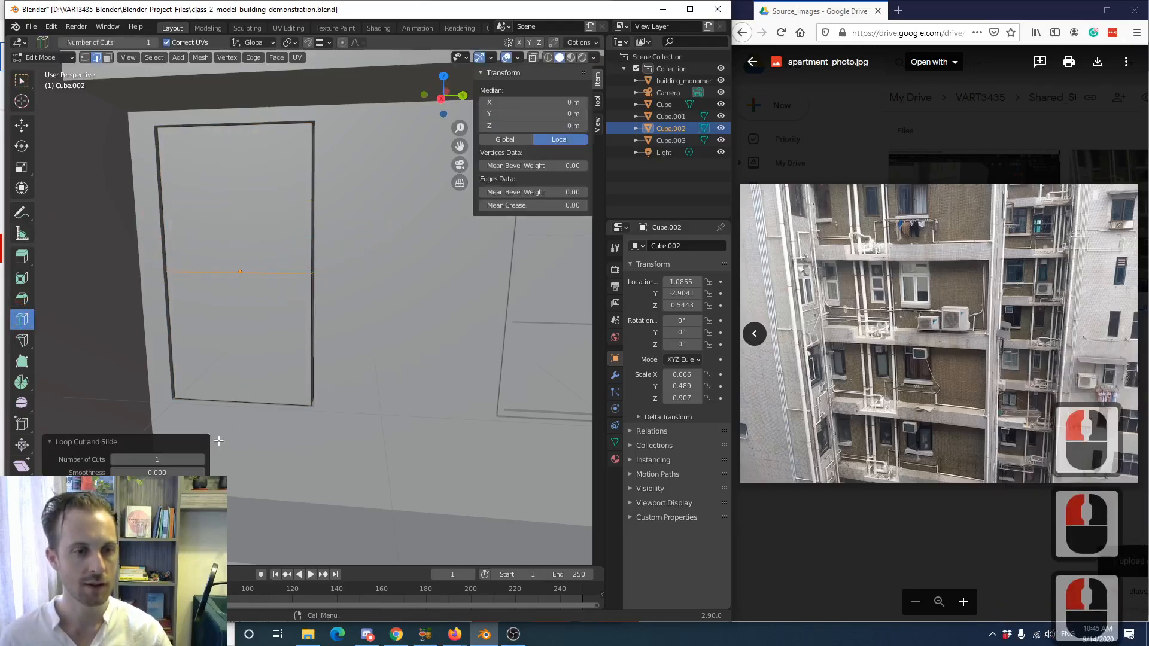
click(200, 457)
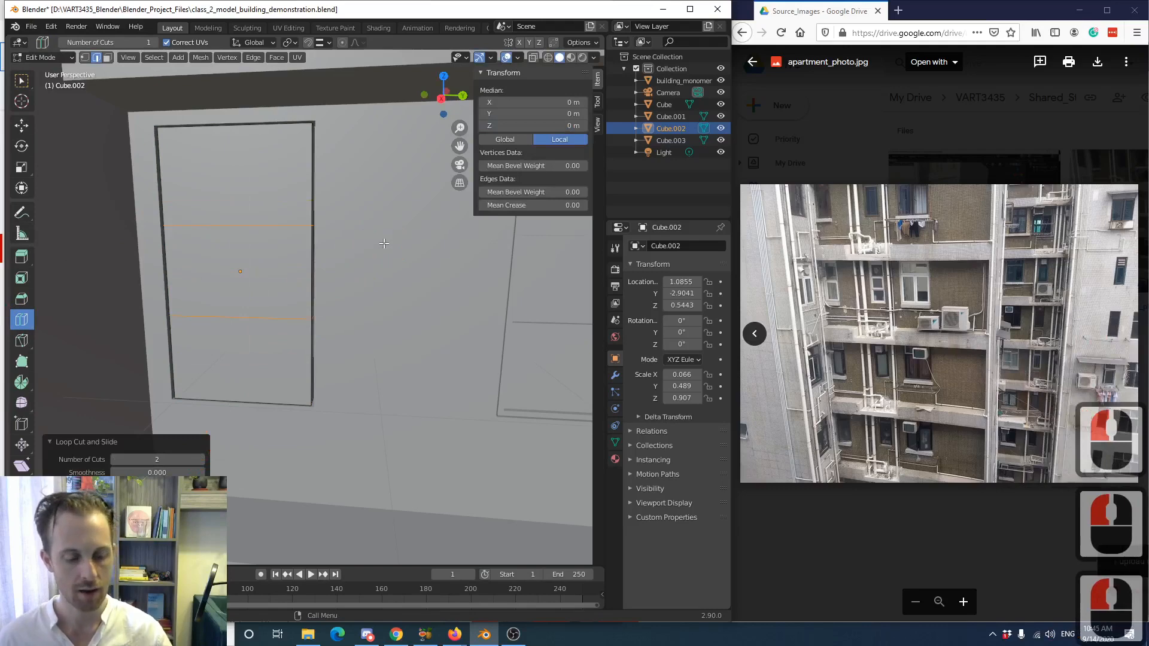
key(s)
key(z)
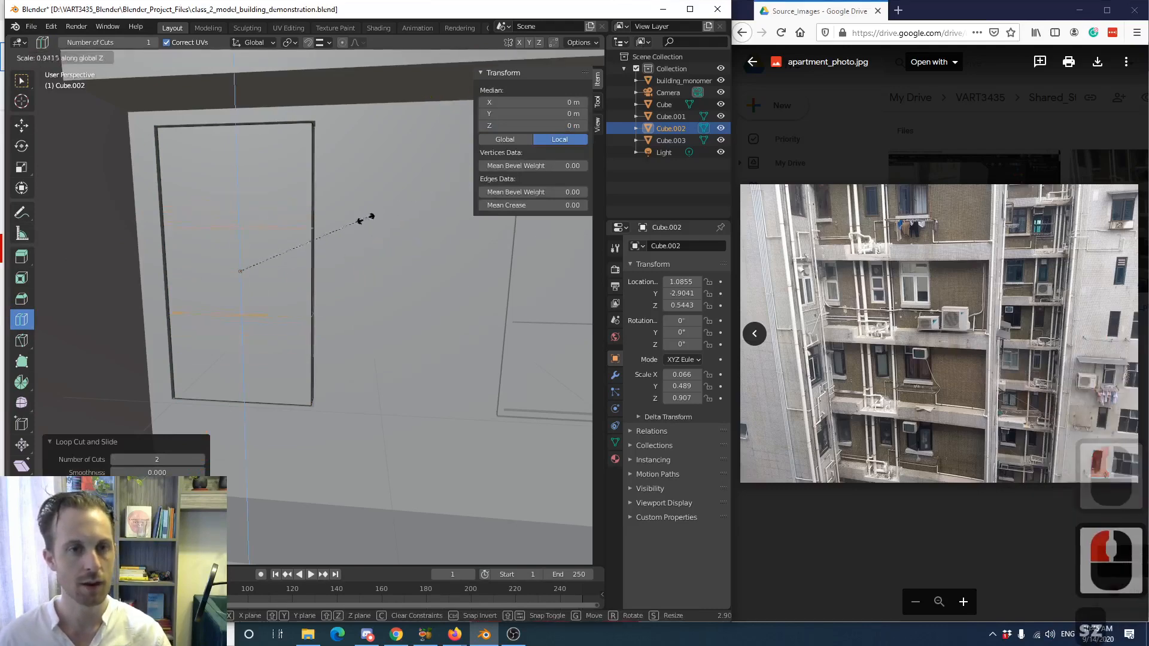
click(162, 326)
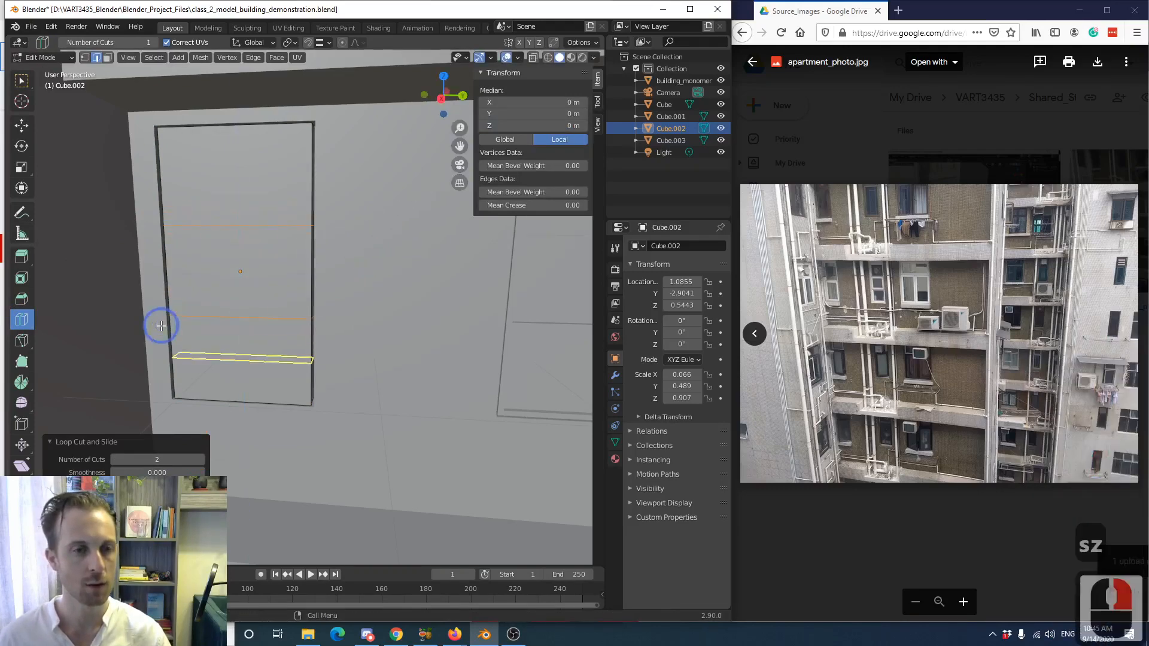
- Scale the two horizontal cuts apart along Z by about 2.8 so they sit near the window's upper and lower edges
key(s)
key(z)
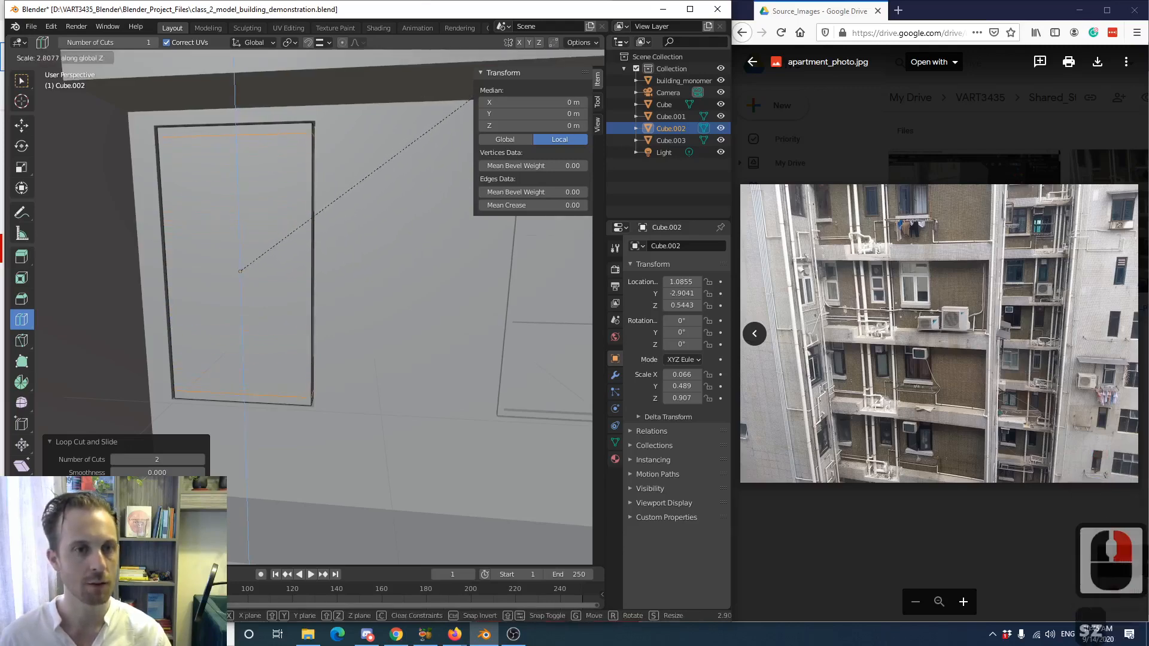
click(513, 72)
click(258, 132)
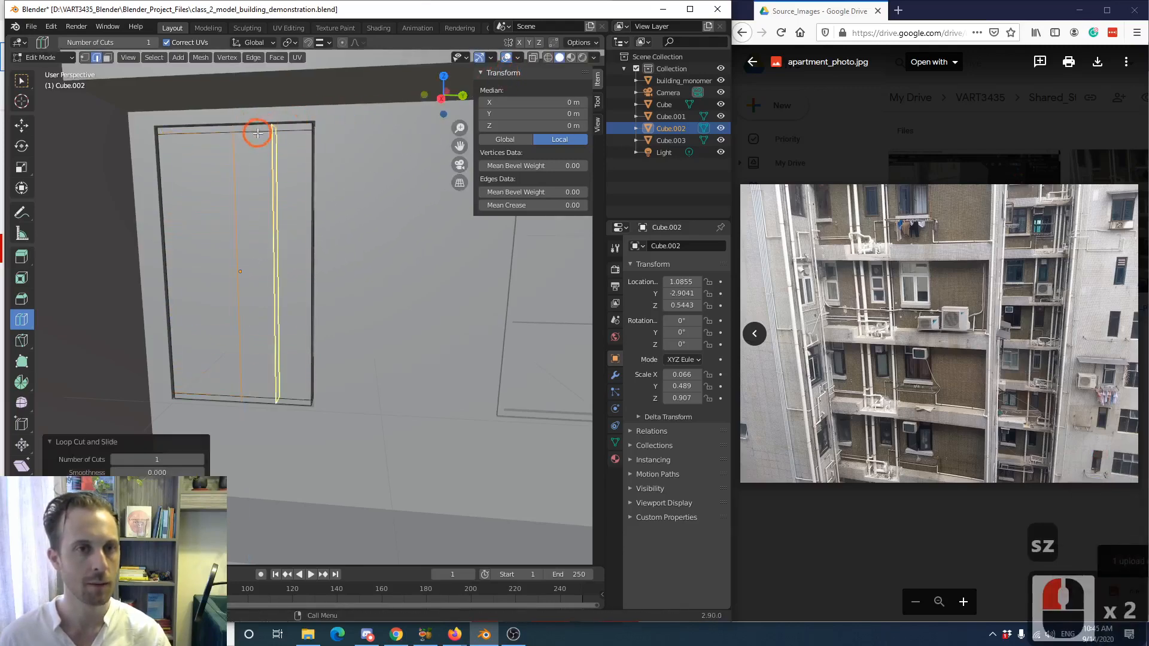
key(s)
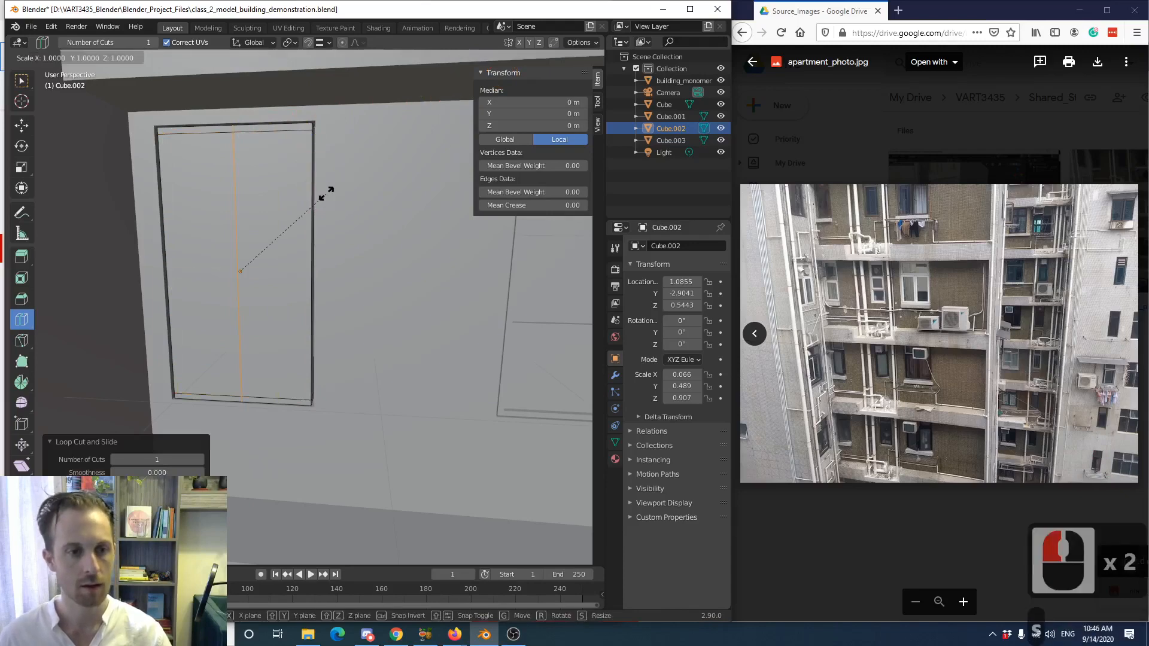
right_click(326, 194)
key(ctrl+z)
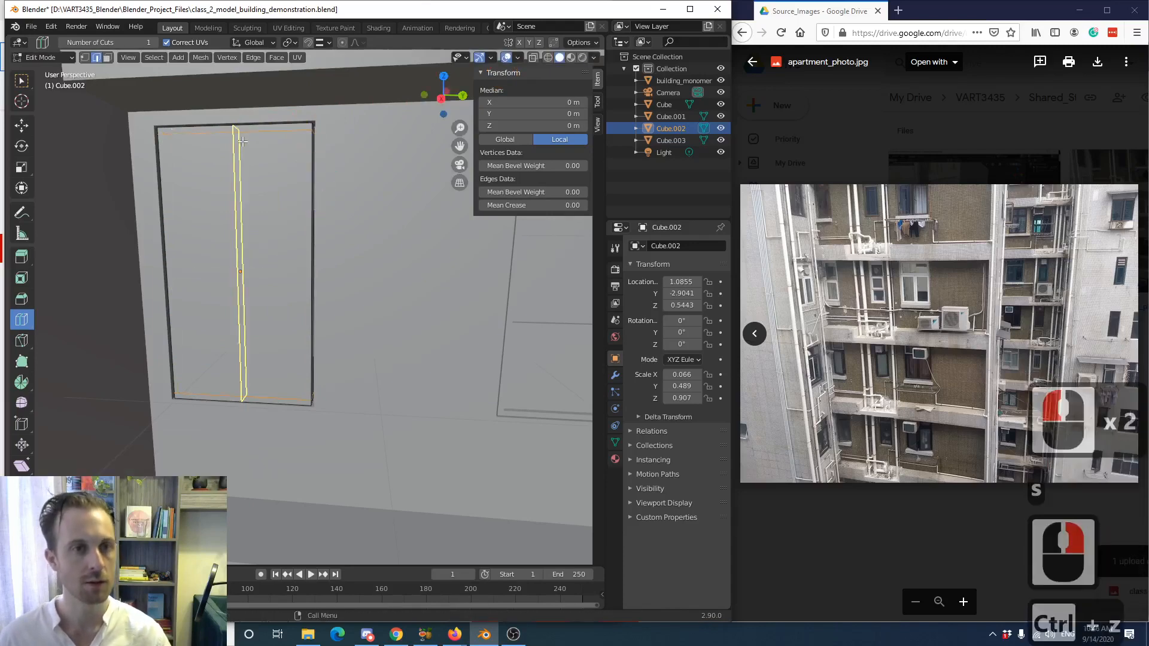
- Add two vertical loop cuts to the window and scale them apart along Y to sit close to its side edges
click(244, 133)
click(201, 459)
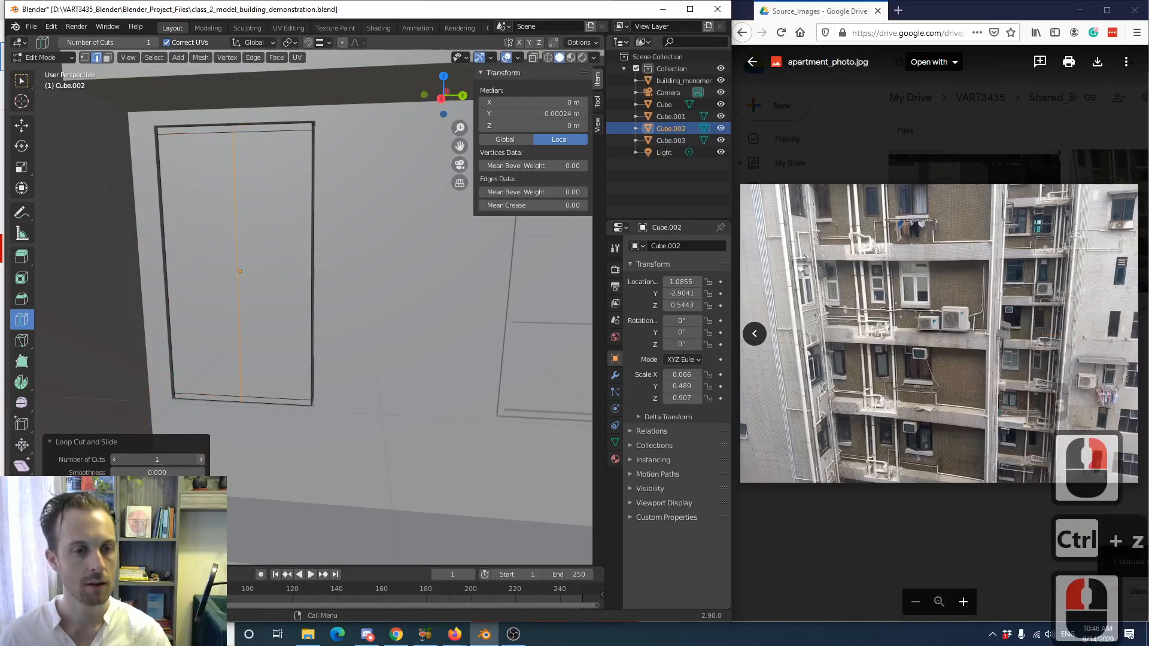
key(s)
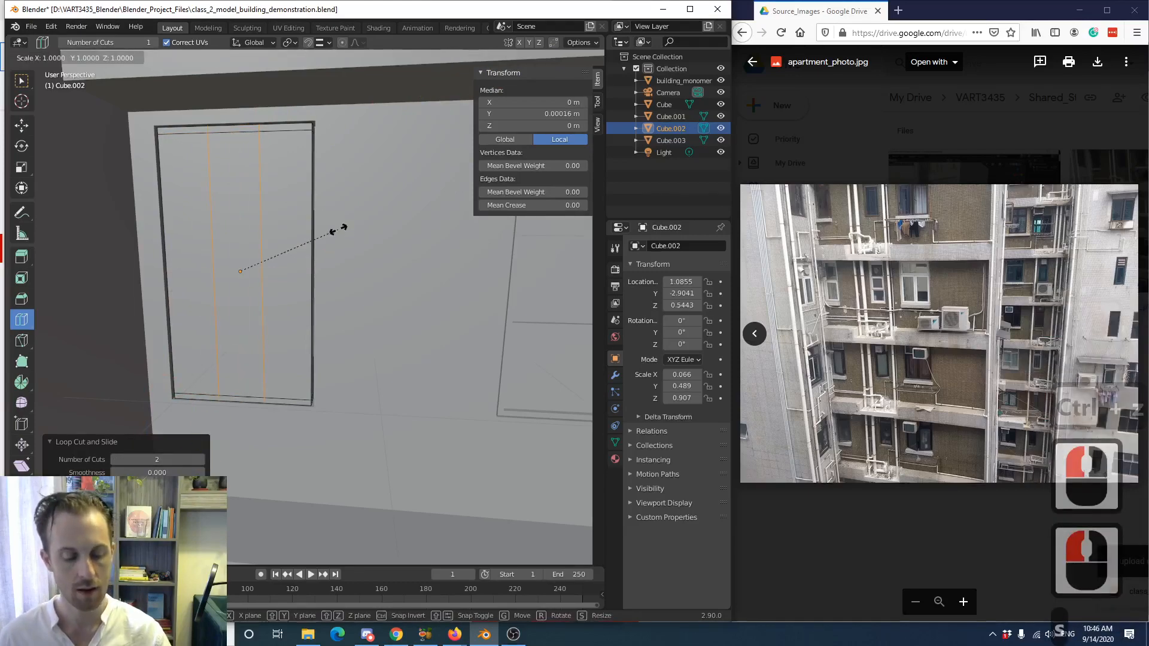
key(y)
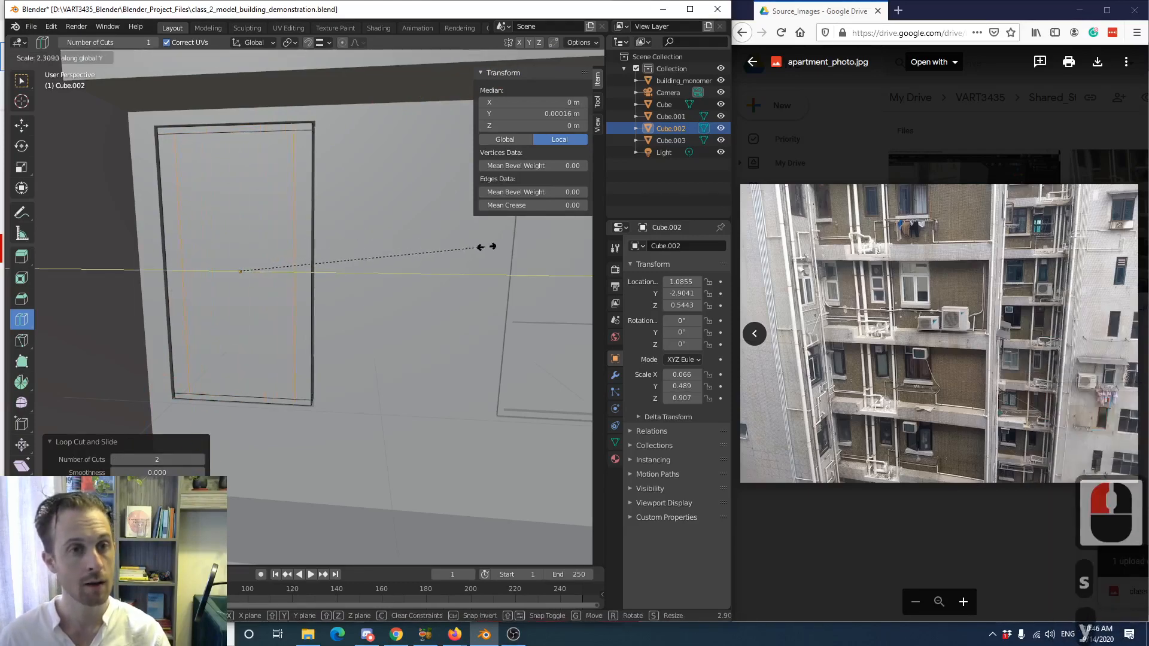
click(502, 254)
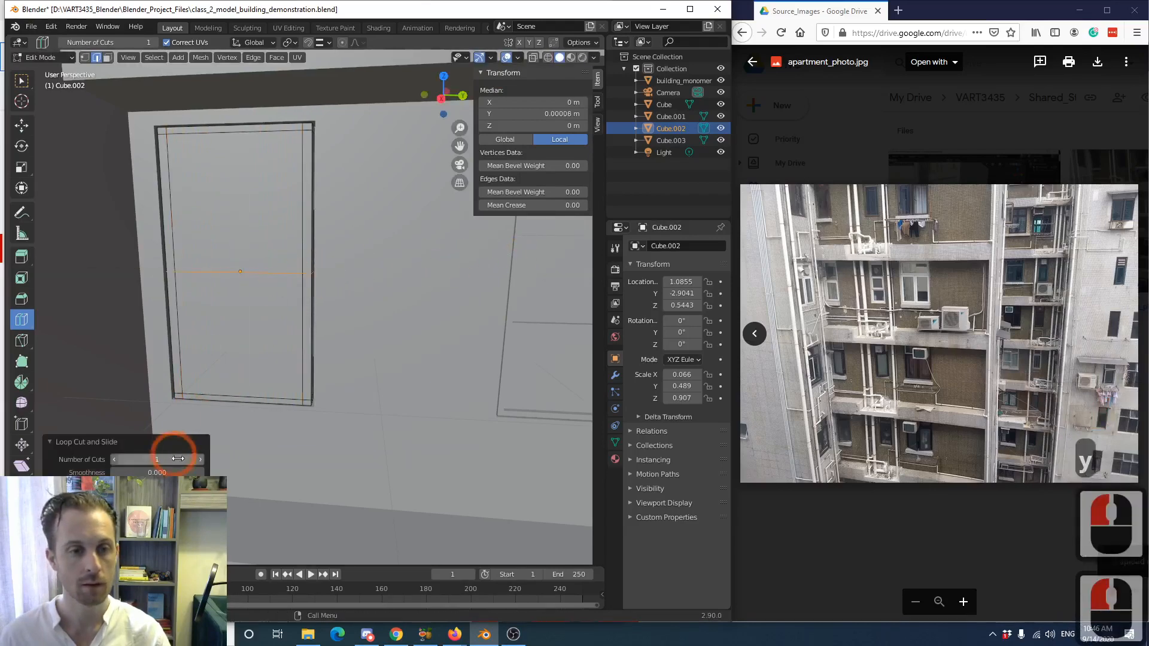
- Add two horizontal loop cuts at mid-height and scale them together along Z to about 0.14, forming a thin crossbar
click(201, 459)
key(s)
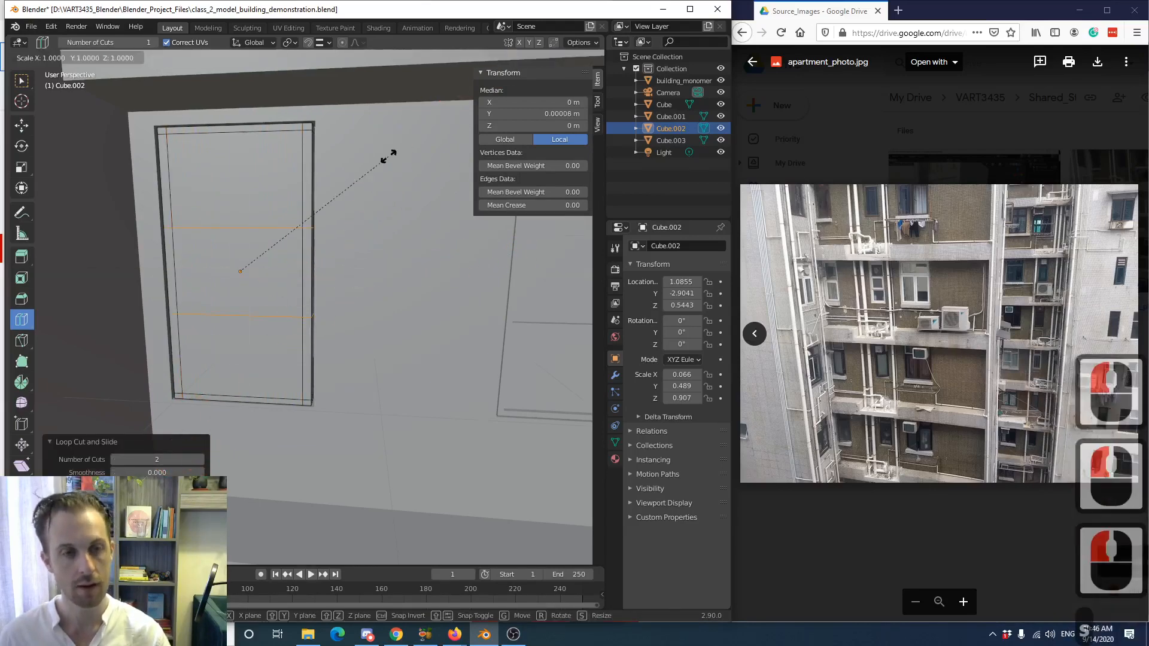
key(z)
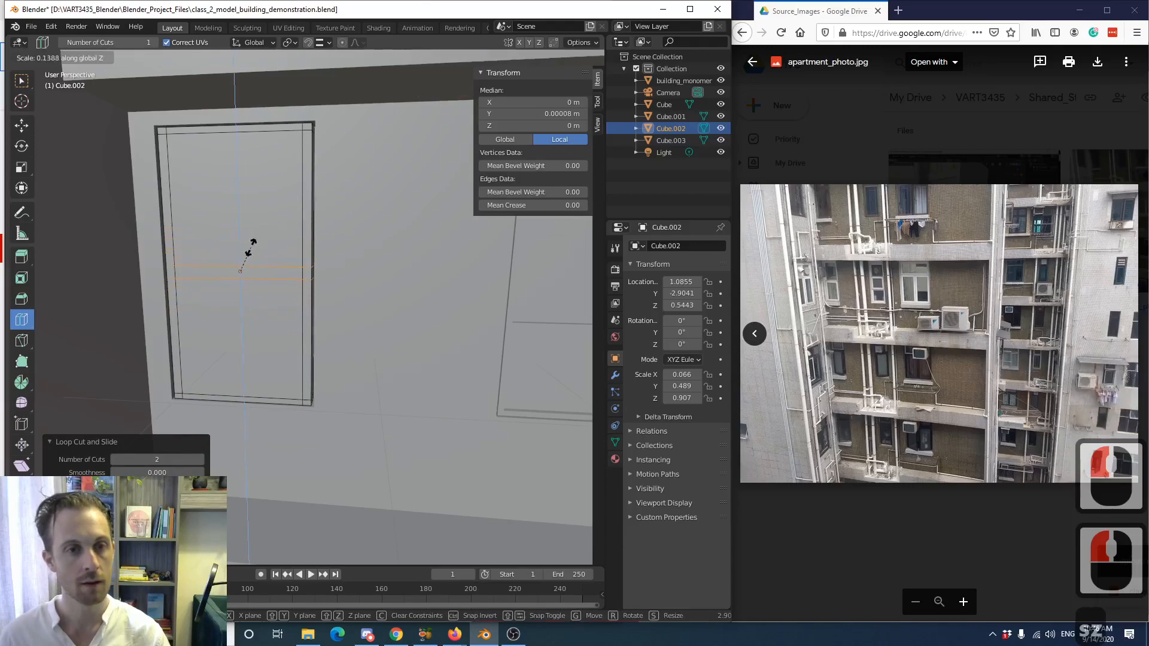
click(247, 250)
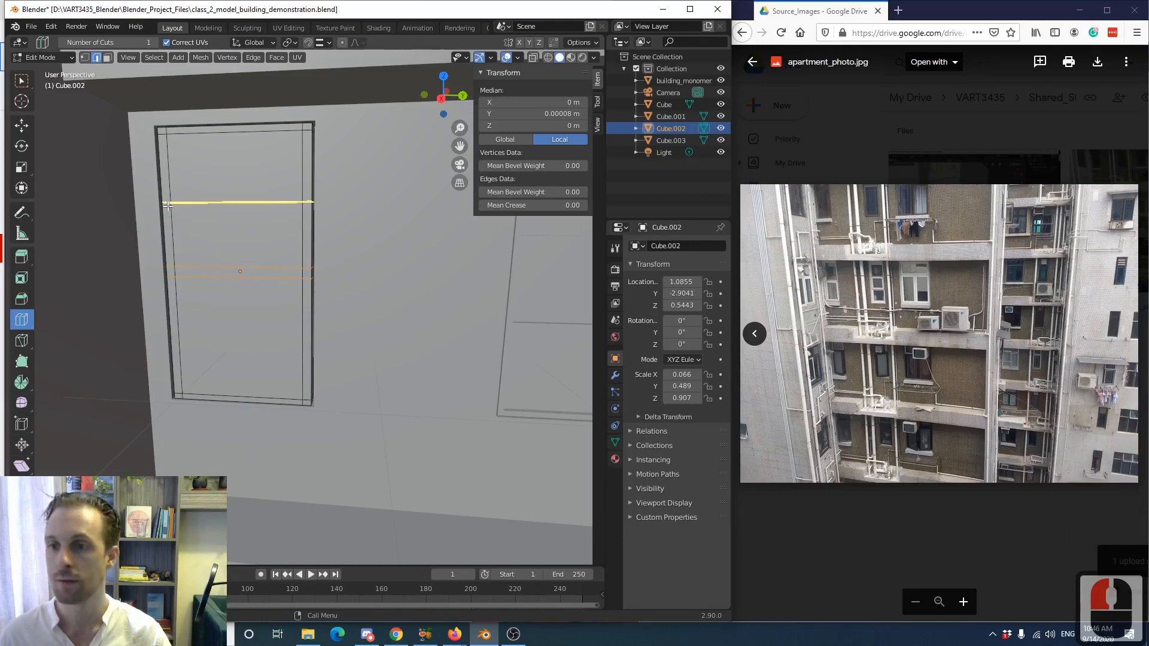
- Select the window's upper and lower pane faces and extrude them in place
click(21, 80)
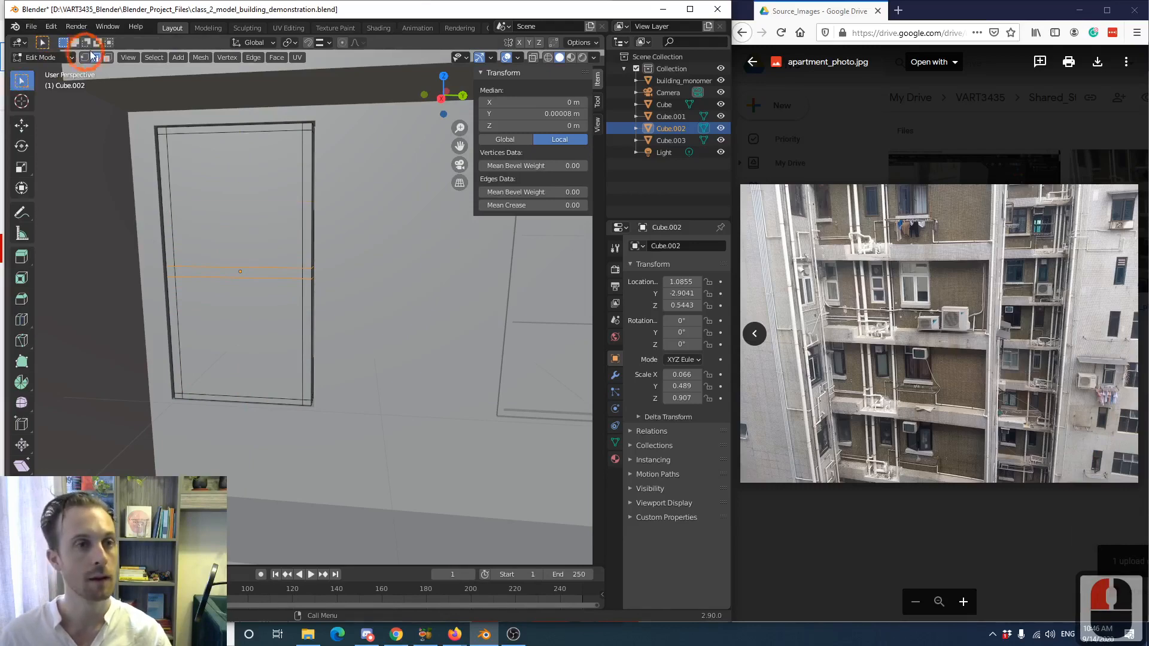
click(107, 57)
click(208, 185)
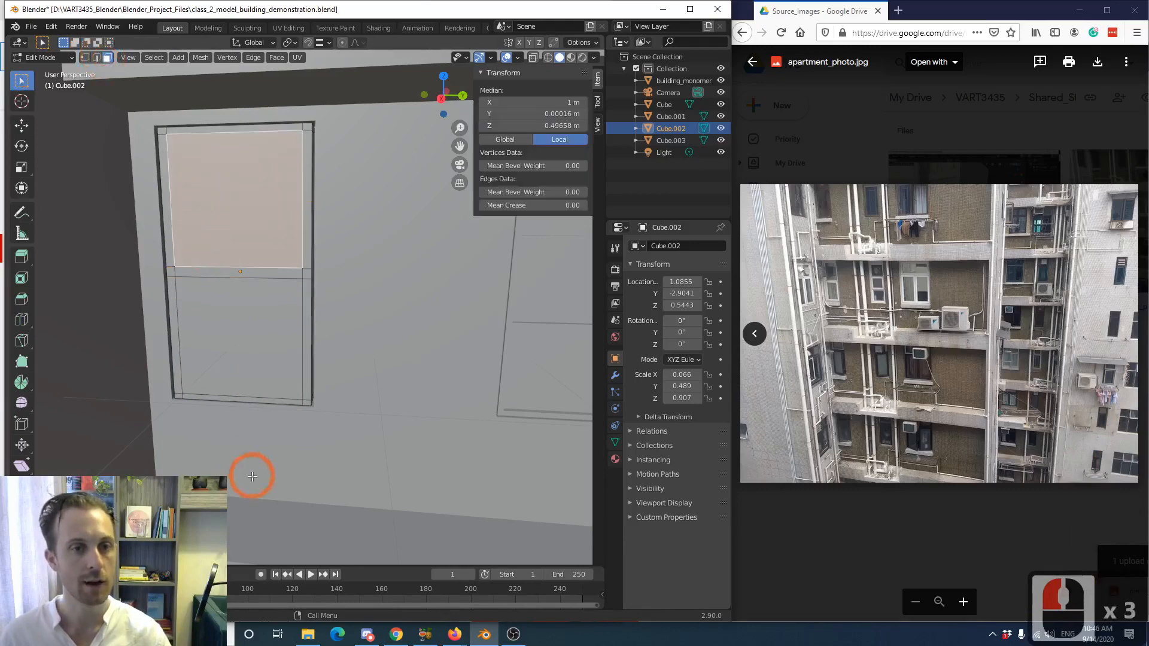
shift+click(257, 331)
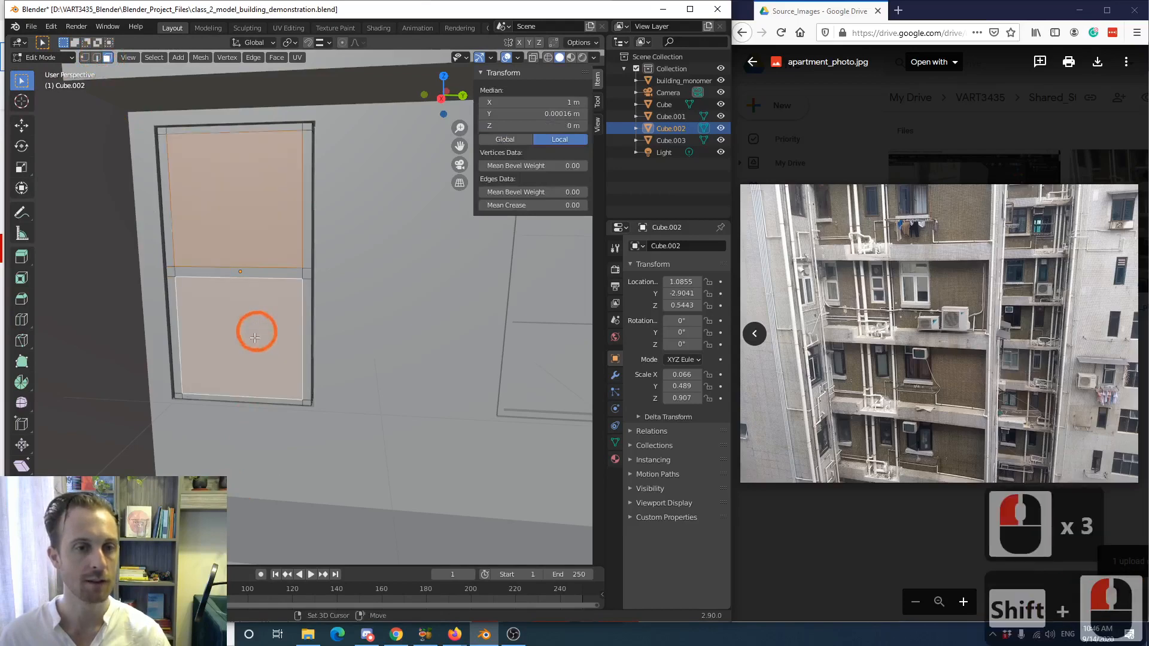
key(e)
click(270, 368)
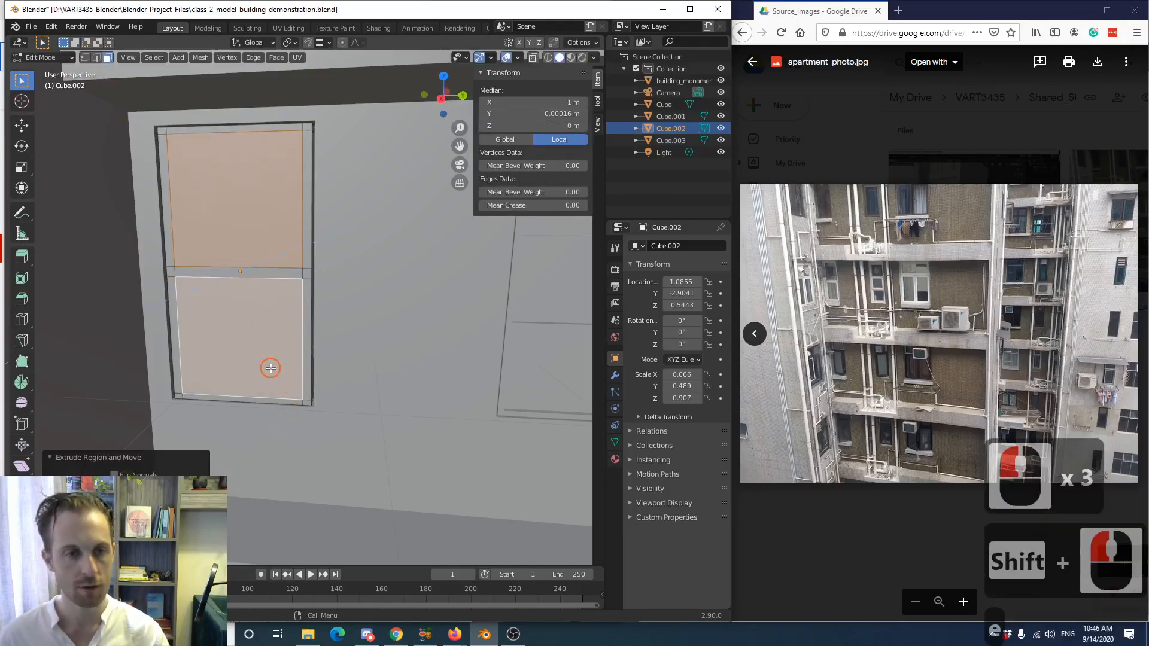
- Move the extruded pane faces slightly inward along X to recess them behind the frame, and return to Object Mode
middle_drag(269, 367, 233, 372)
key(g)
key(x)
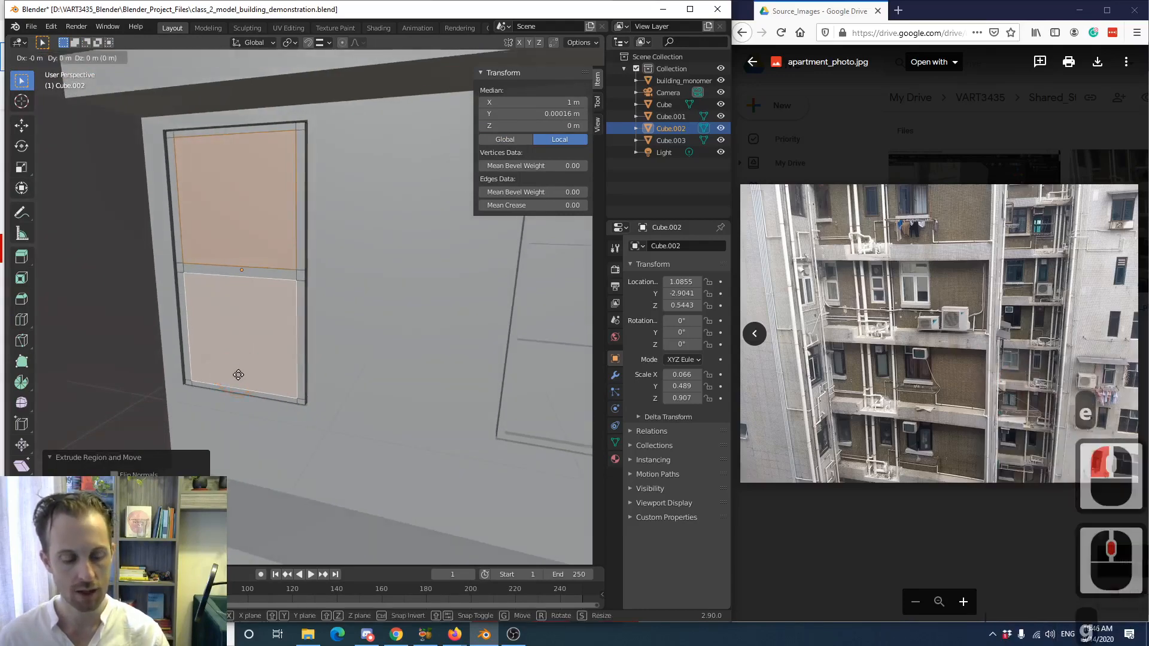
click(242, 375)
key(Tab)
- Examine the finished window, the neighbouring windows and the whole building section from several angles and distances
scroll(242, 374, down, 4)
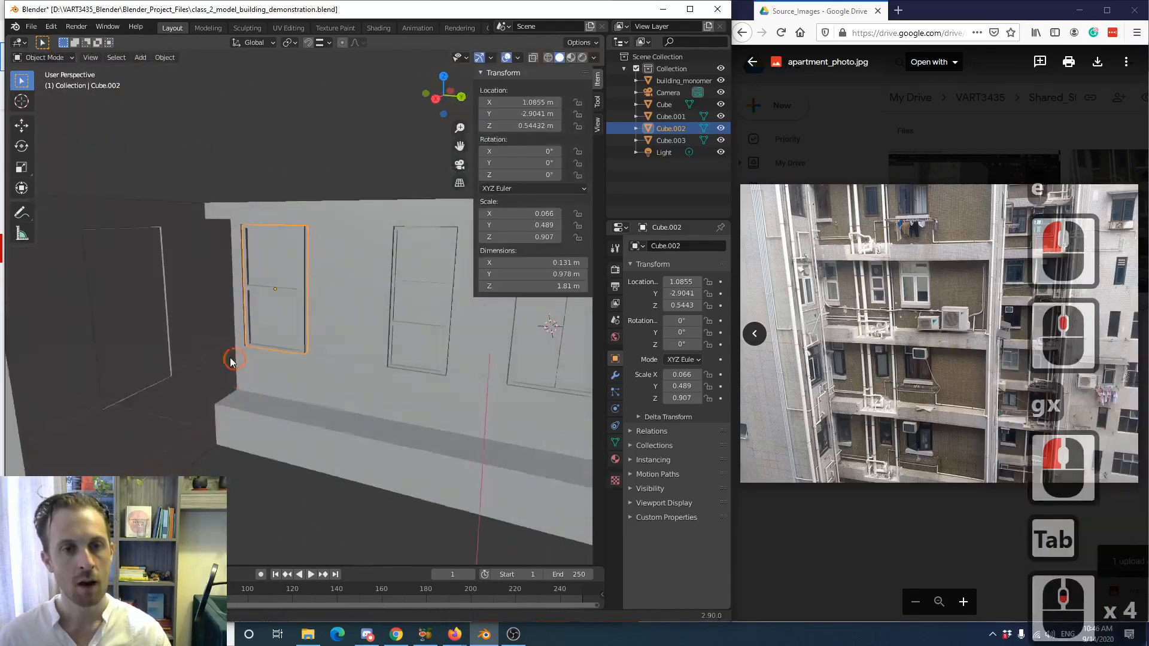
scroll(234, 366, down, 3)
shift+middle_drag(235, 366, 144, 383)
click(198, 426)
scroll(198, 426, up, 2)
scroll(198, 426, down, 2)
scroll(145, 382, up, 4)
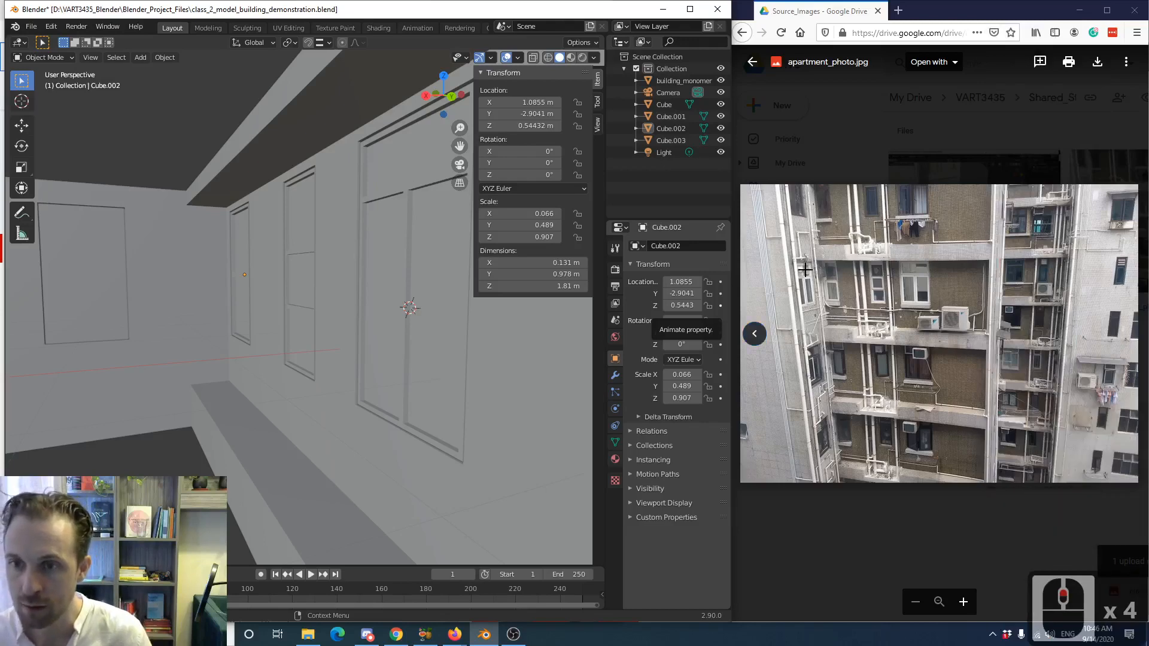
scroll(121, 324, down, 4)
shift+middle_drag(120, 324, 277, 361)
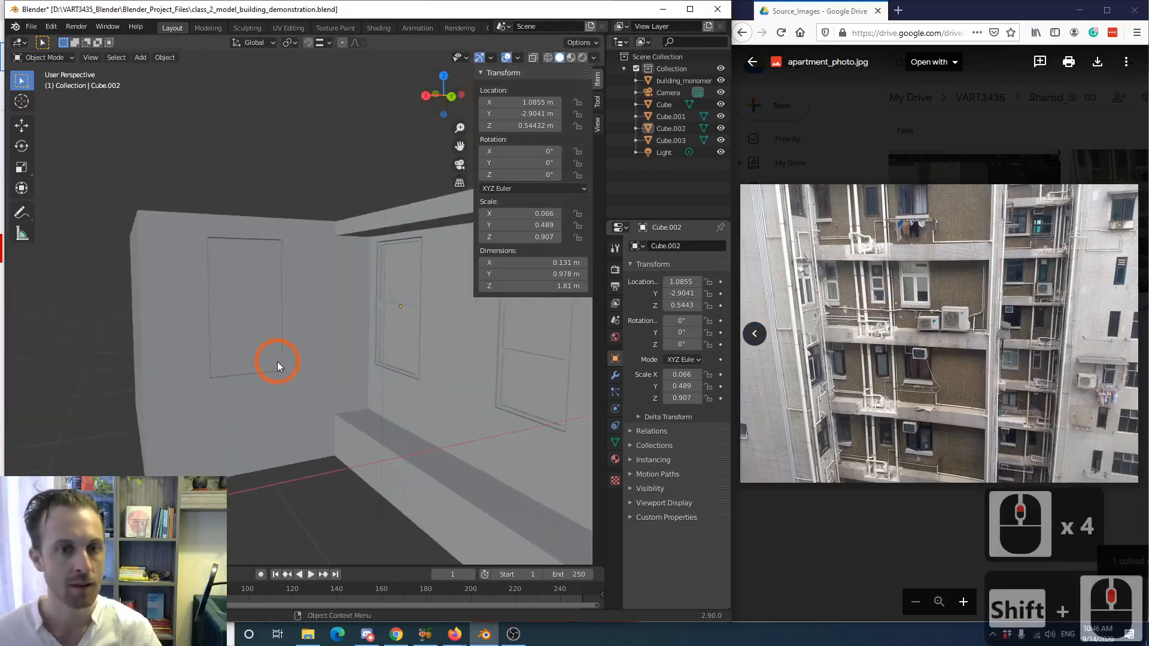
scroll(278, 362, down, 1)
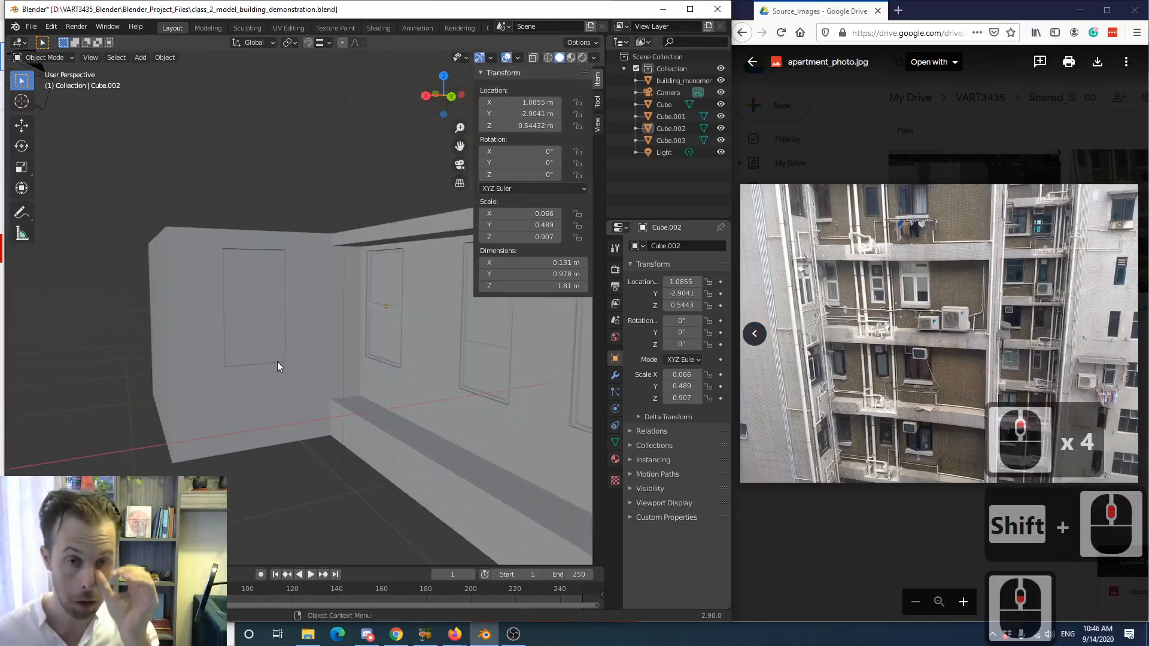
scroll(278, 362, up, 2)
scroll(272, 358, down, 6)
middle_drag(281, 371, 328, 368)
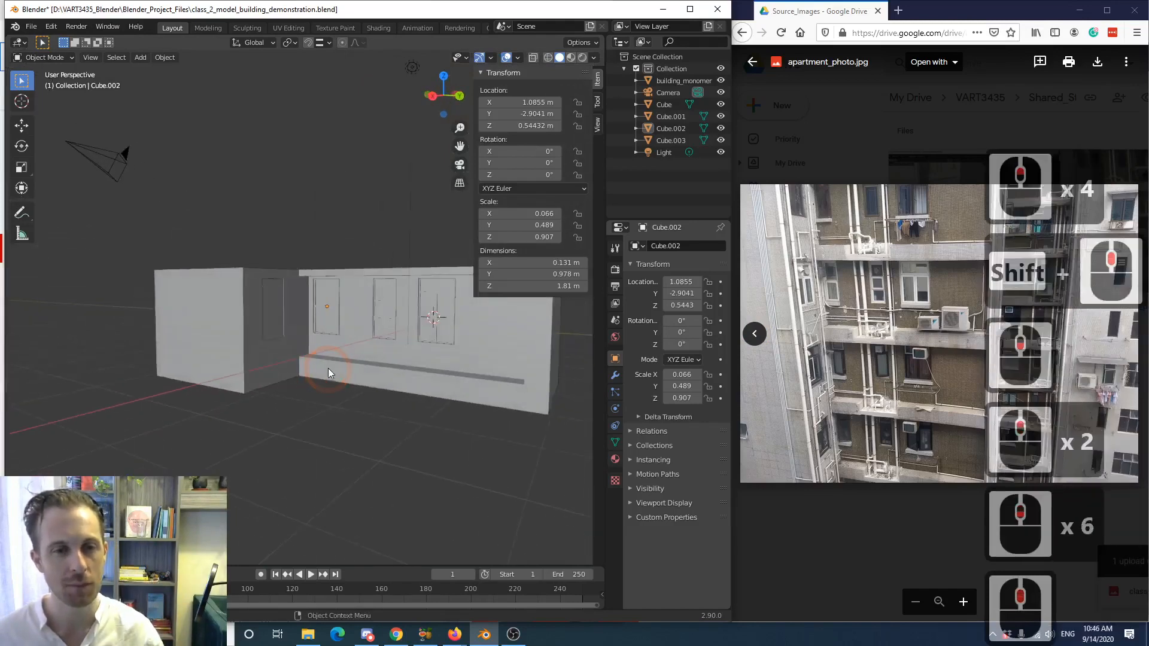
- Select the plain window block on the protruding side wall and enter its Edit Mode
scroll(334, 347, up, 4)
scroll(479, 326, down, 2)
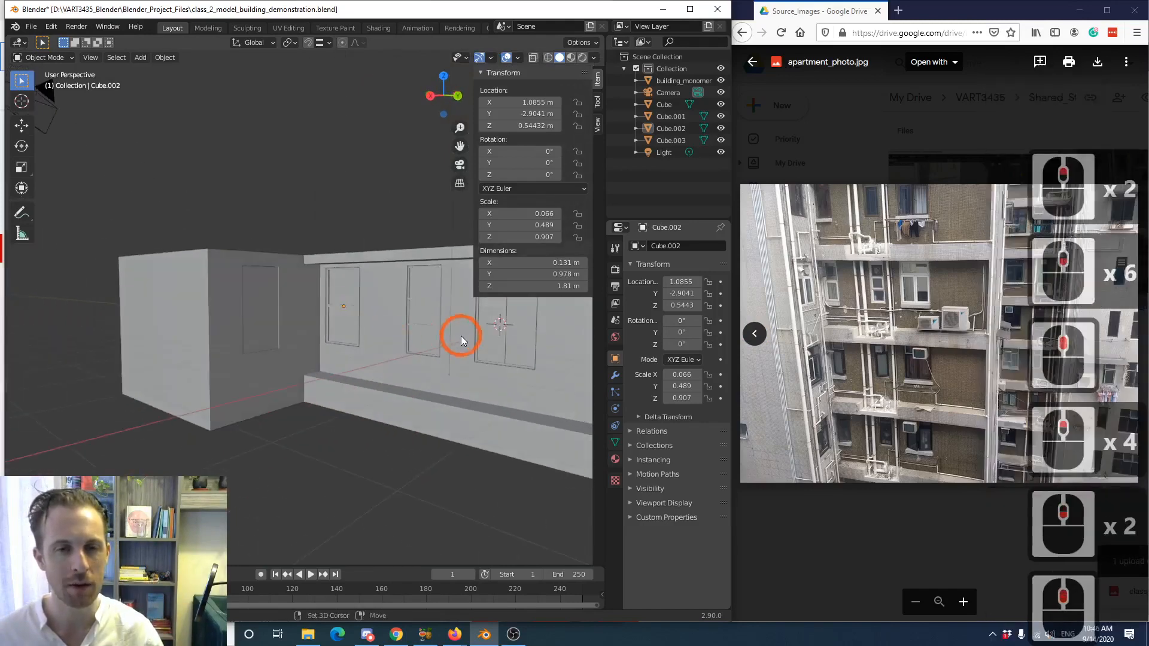
shift+middle_drag(461, 338, 390, 348)
scroll(278, 353, up, 2)
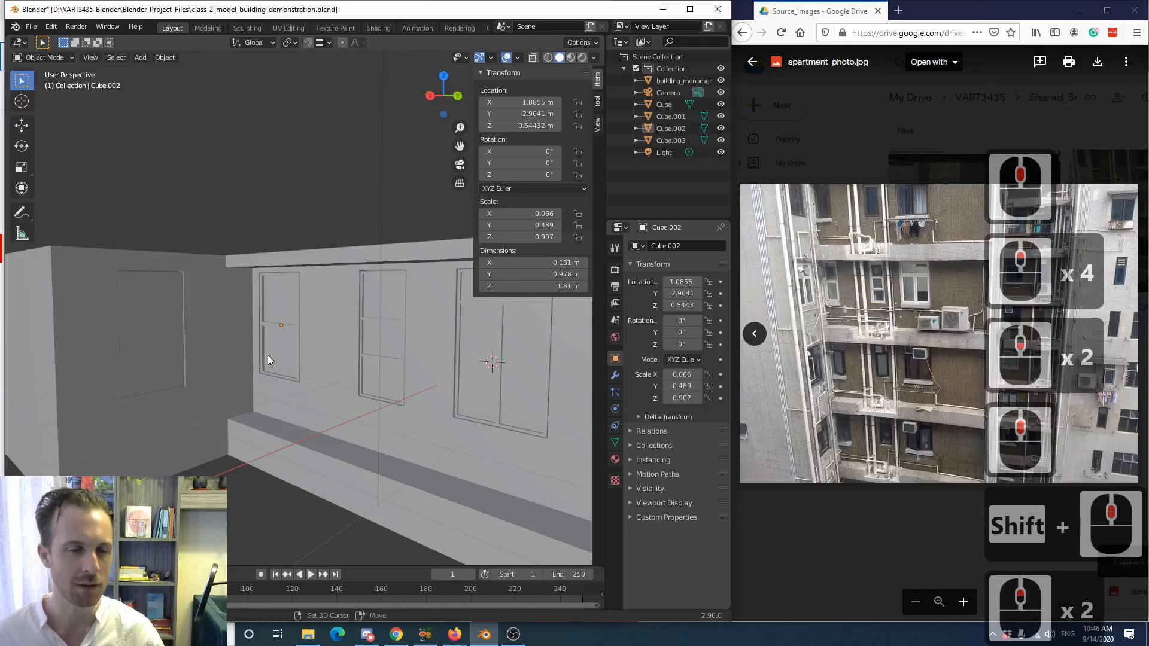
shift+middle_drag(267, 354, 226, 347)
scroll(179, 335, up, 4)
shift+middle_drag(102, 313, 218, 336)
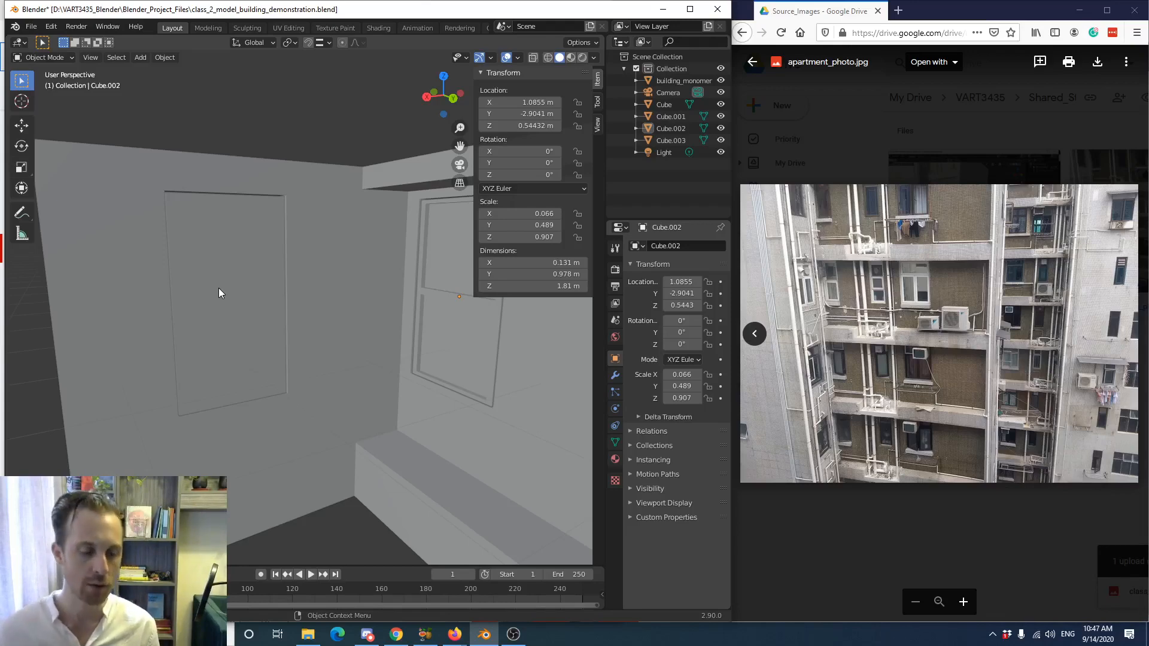
key(Tab)
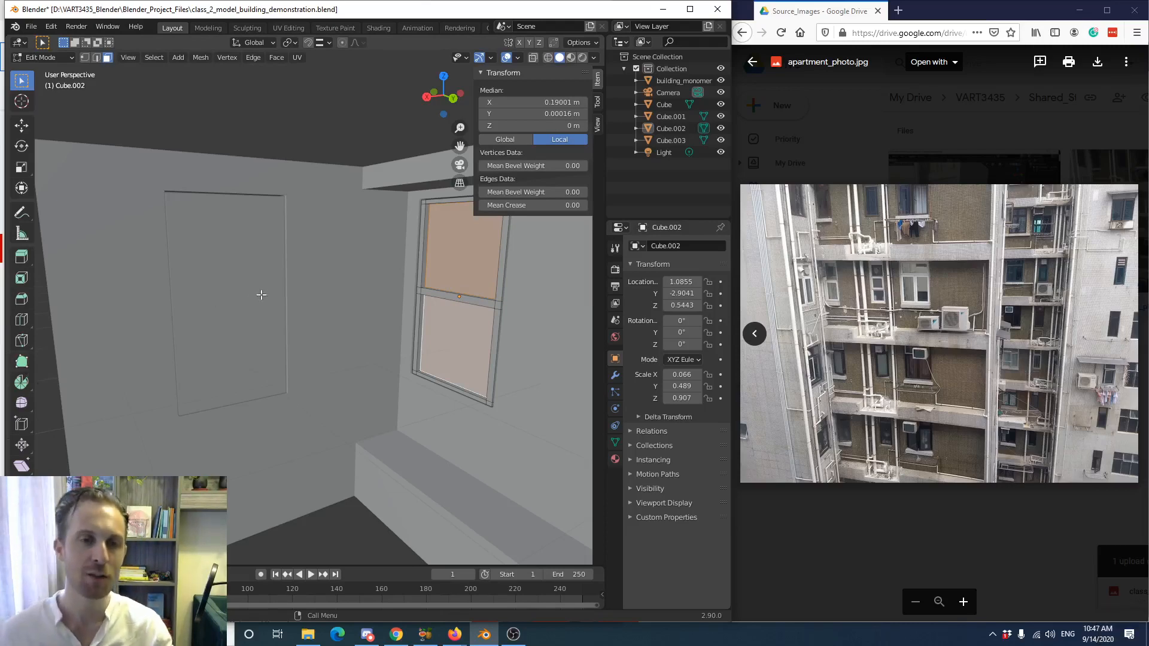
key(Tab)
click(244, 309)
middle_drag(244, 308, 322, 380)
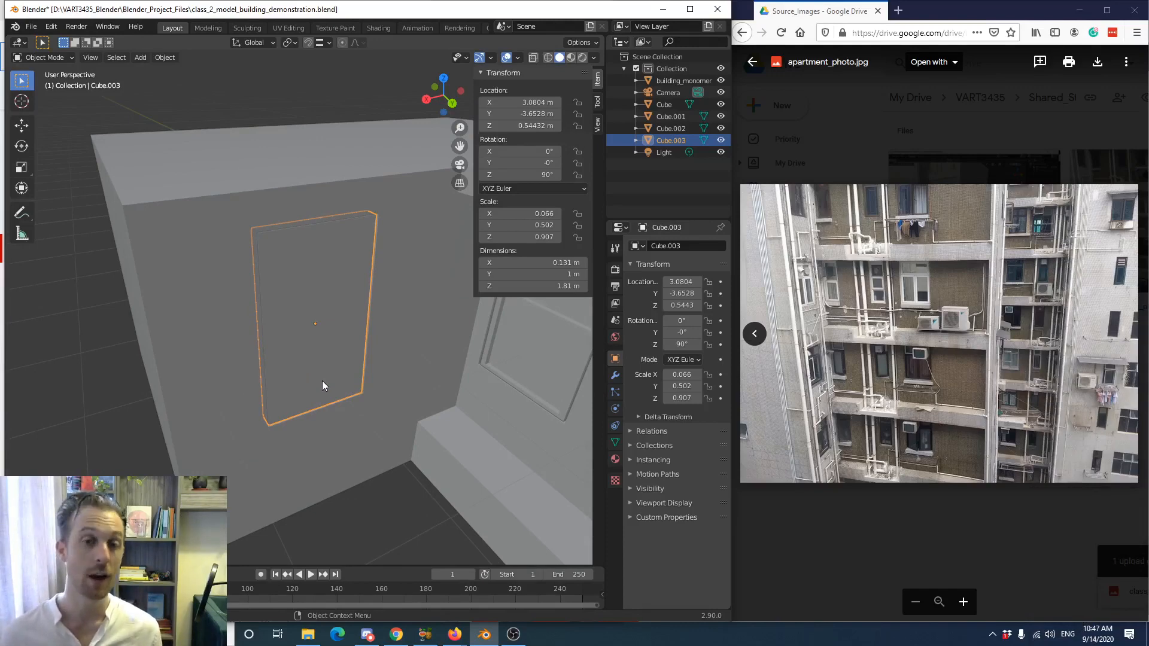
scroll(322, 381, up, 2)
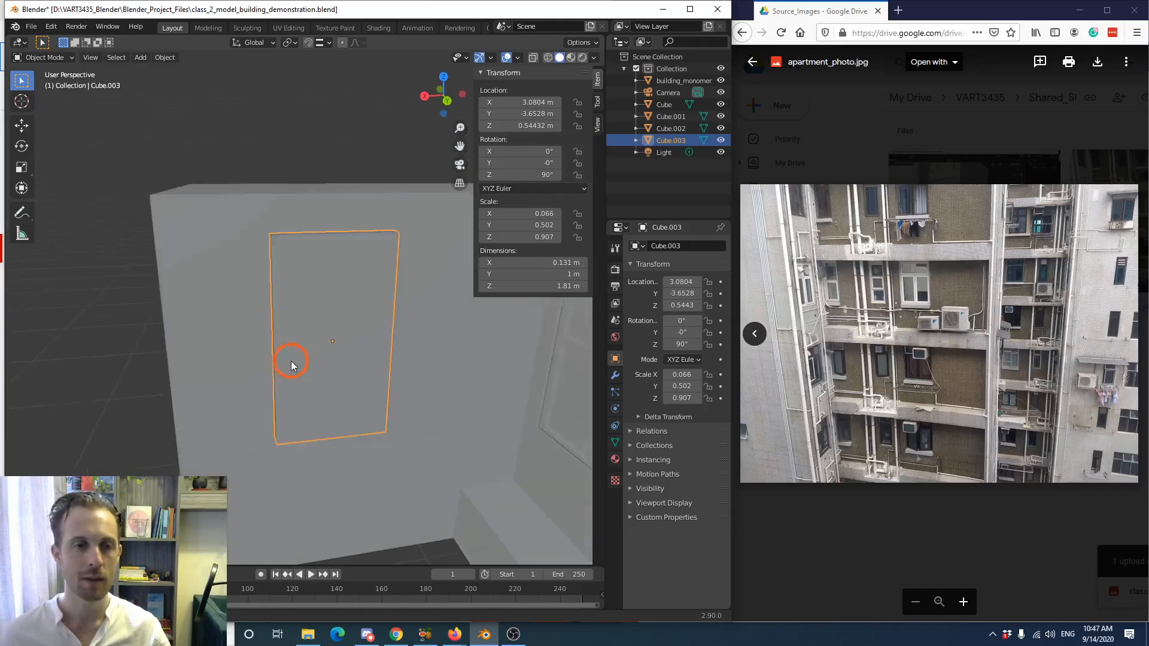
shift+middle_drag(309, 384, 284, 366)
mouse_move(283, 363)
middle_down()
mouse_move(269, 351)
mouse_move(281, 353)
middle_up()
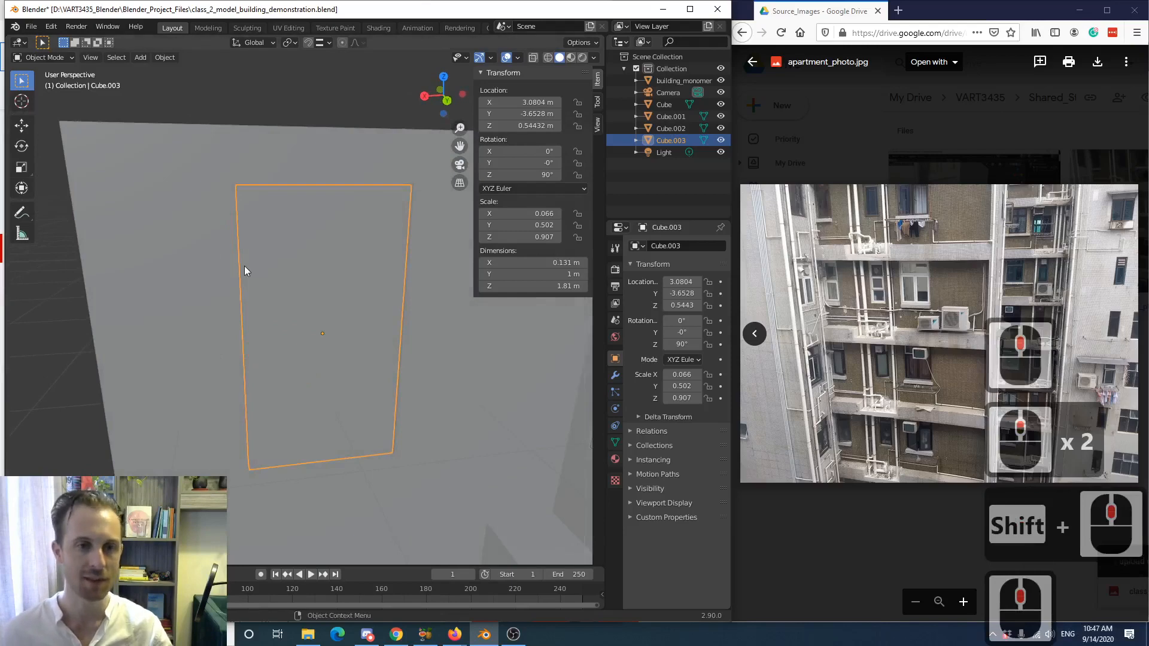
key(Tab)
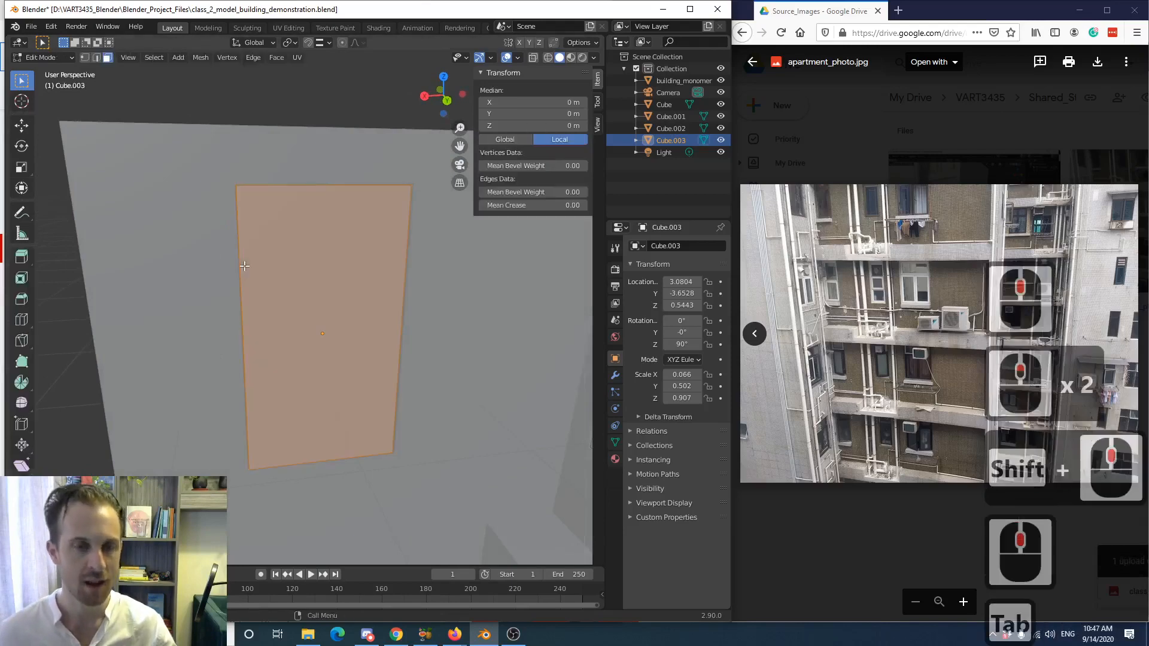
- Add two vertical loop cuts to the window and scale them apart along X to form narrow side frame strips
click(21, 321)
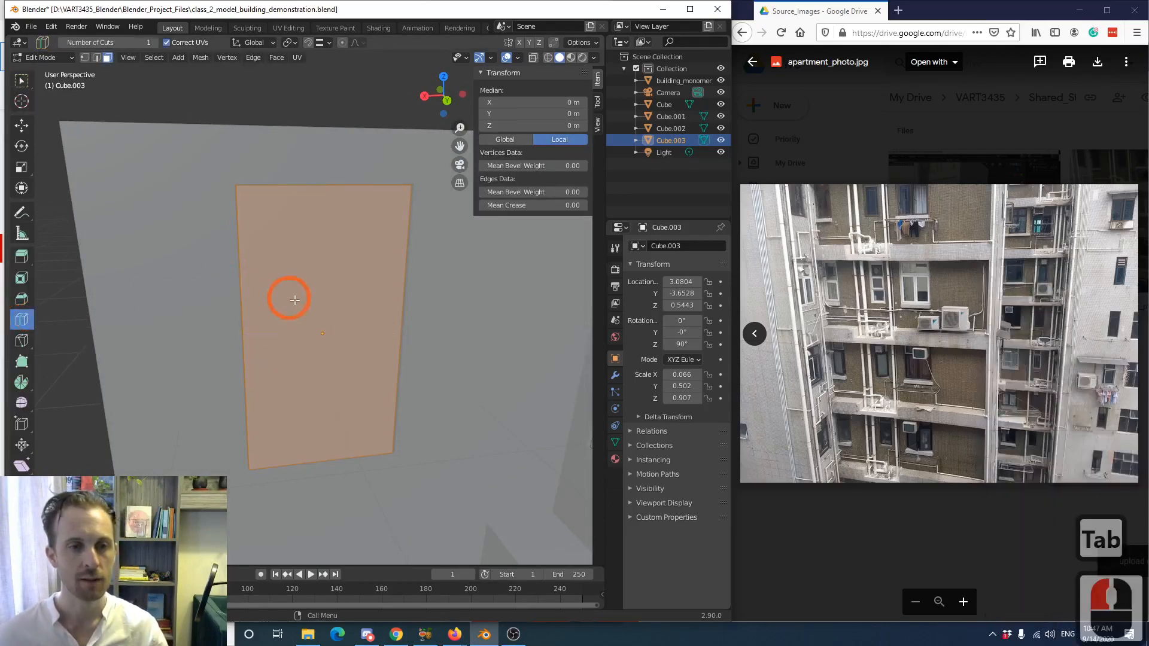
click(325, 190)
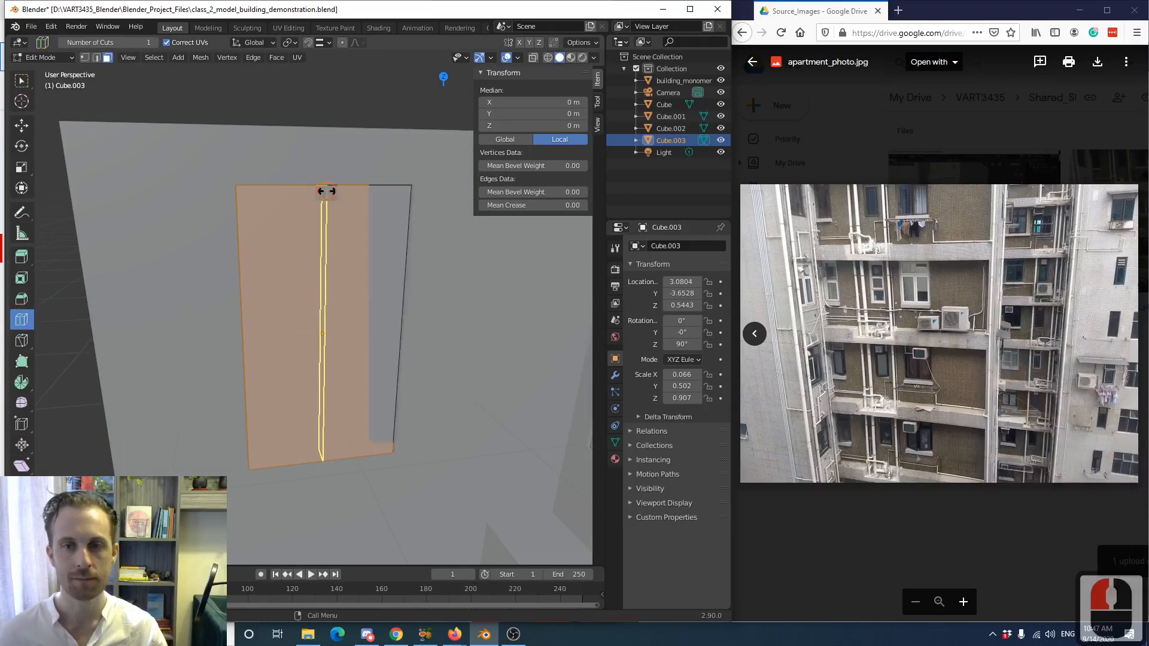
click(201, 459)
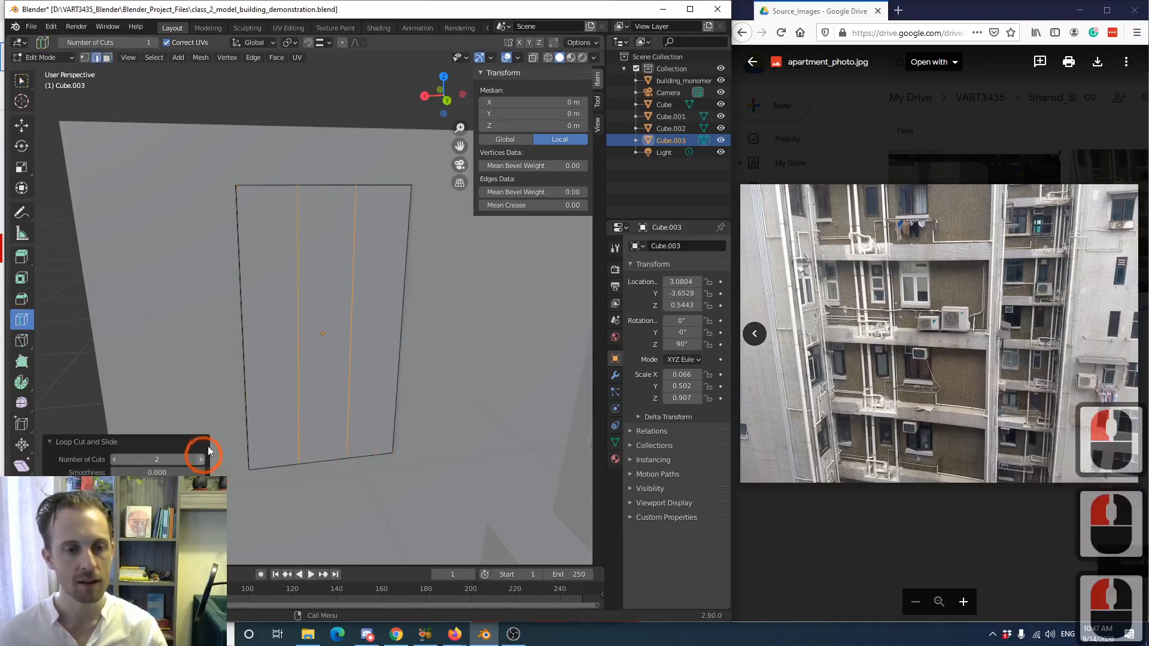
key(s)
key(x)
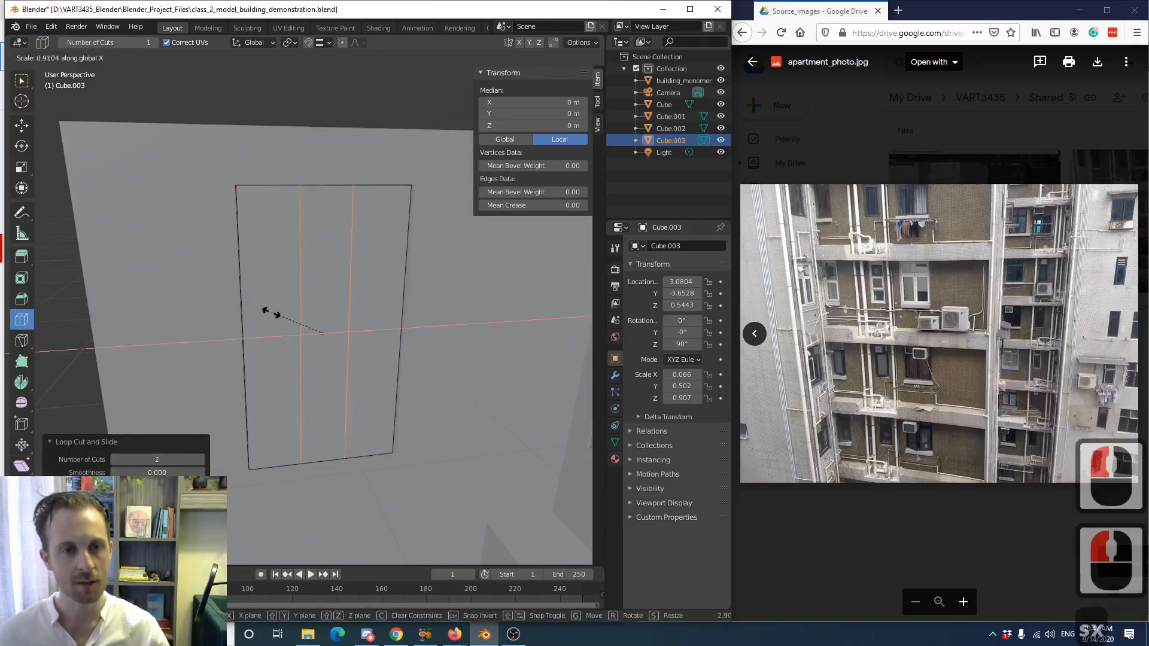
click(166, 334)
- Add two horizontal loop cuts and scale them apart along Z to about 2.83, forming the upper and lower frame strips
click(265, 307)
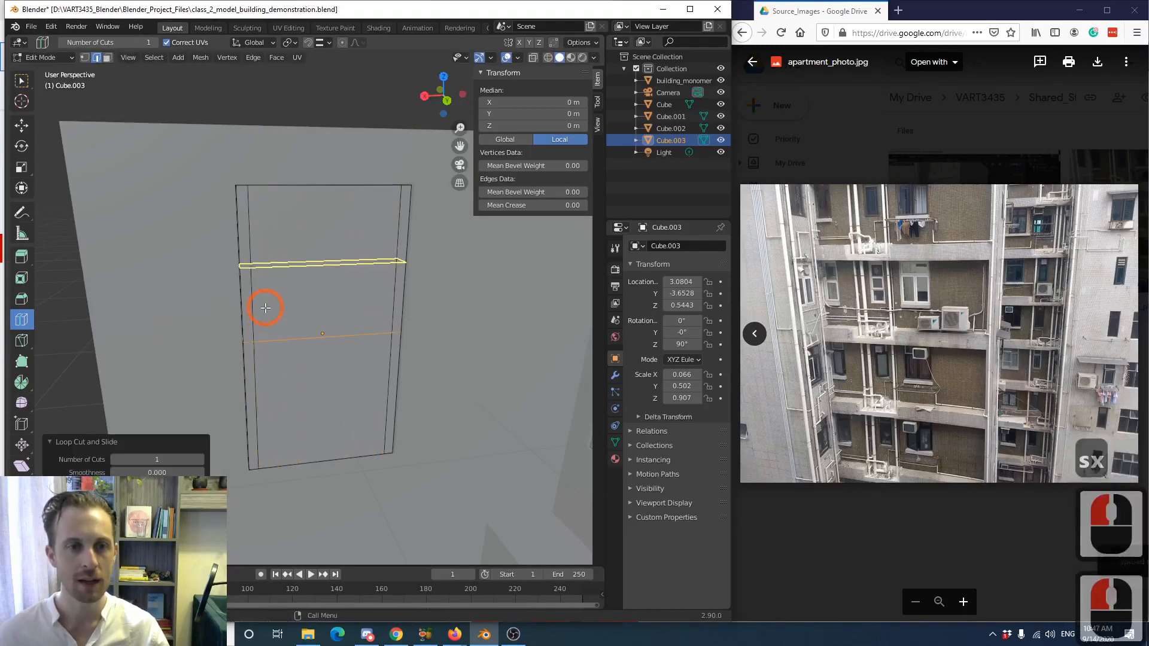
click(200, 459)
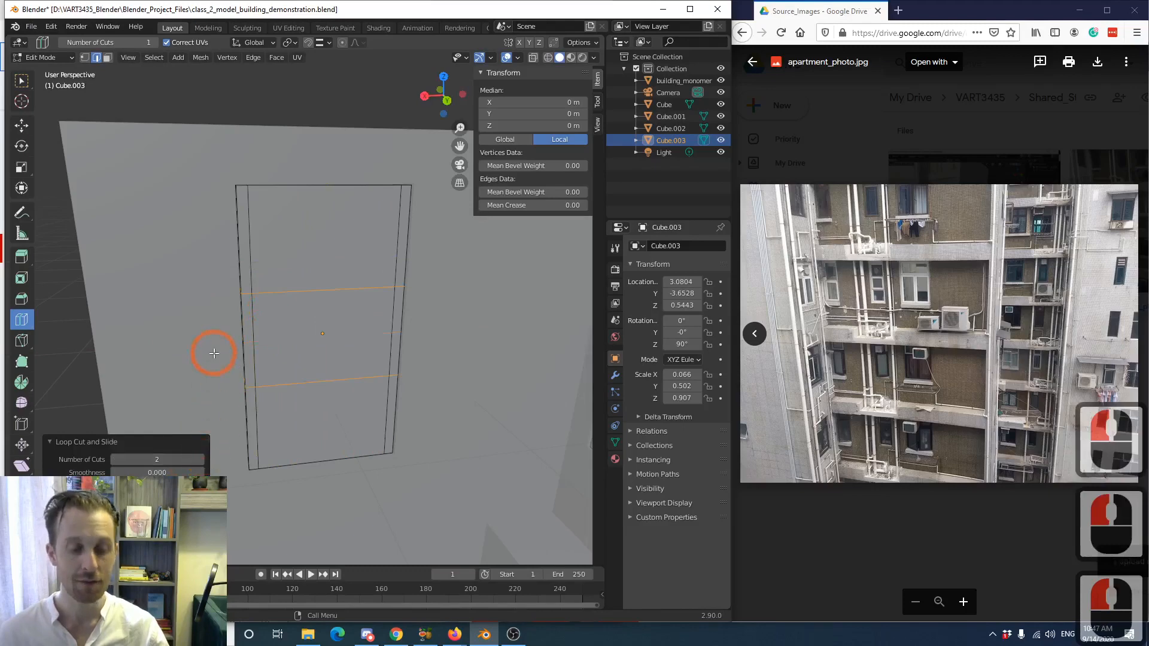
key(s)
key(z)
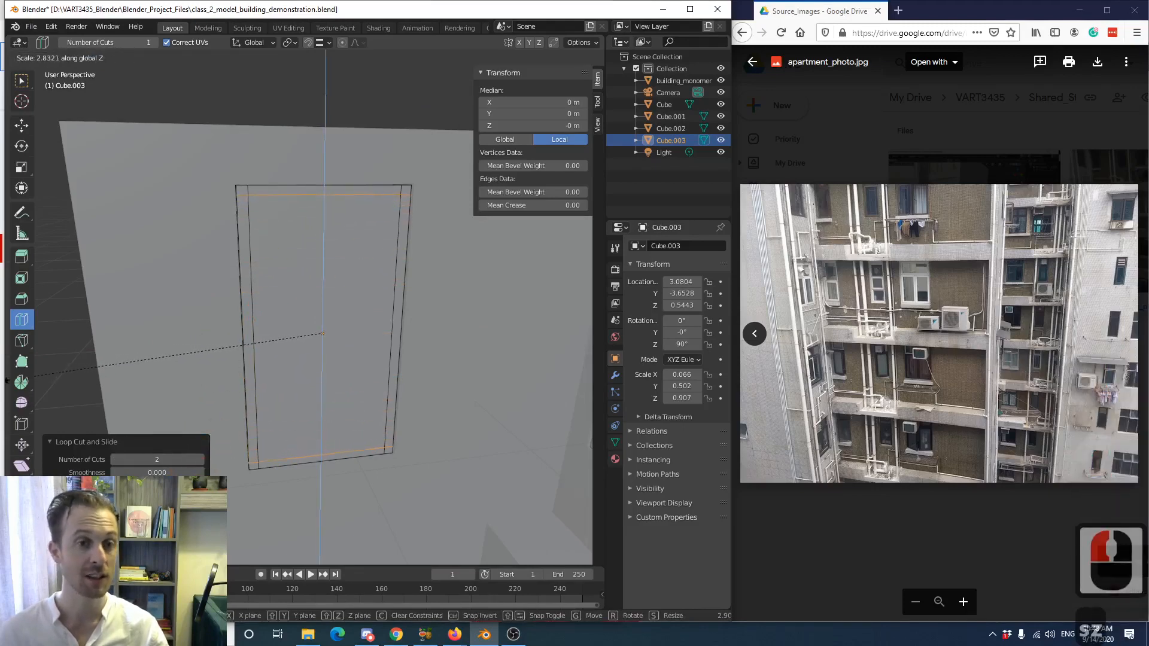
click(367, 258)
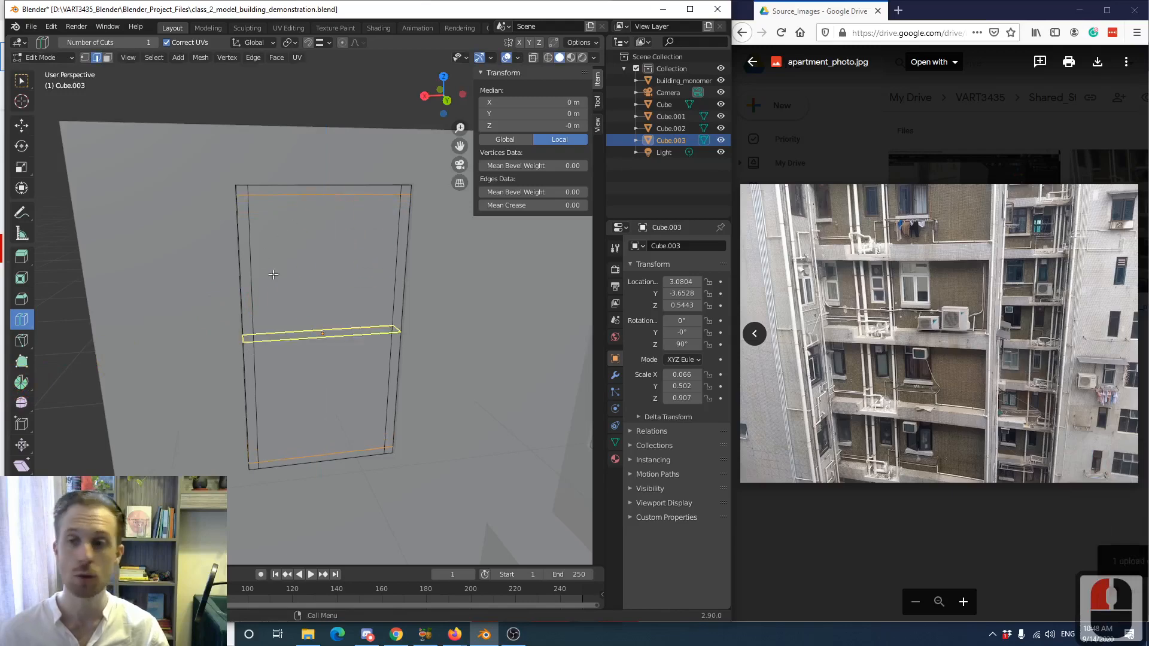
- Add two vertical loop cuts at the window's centre and scale them together along X into a thin vertical bar
scroll(344, 327, down, 5)
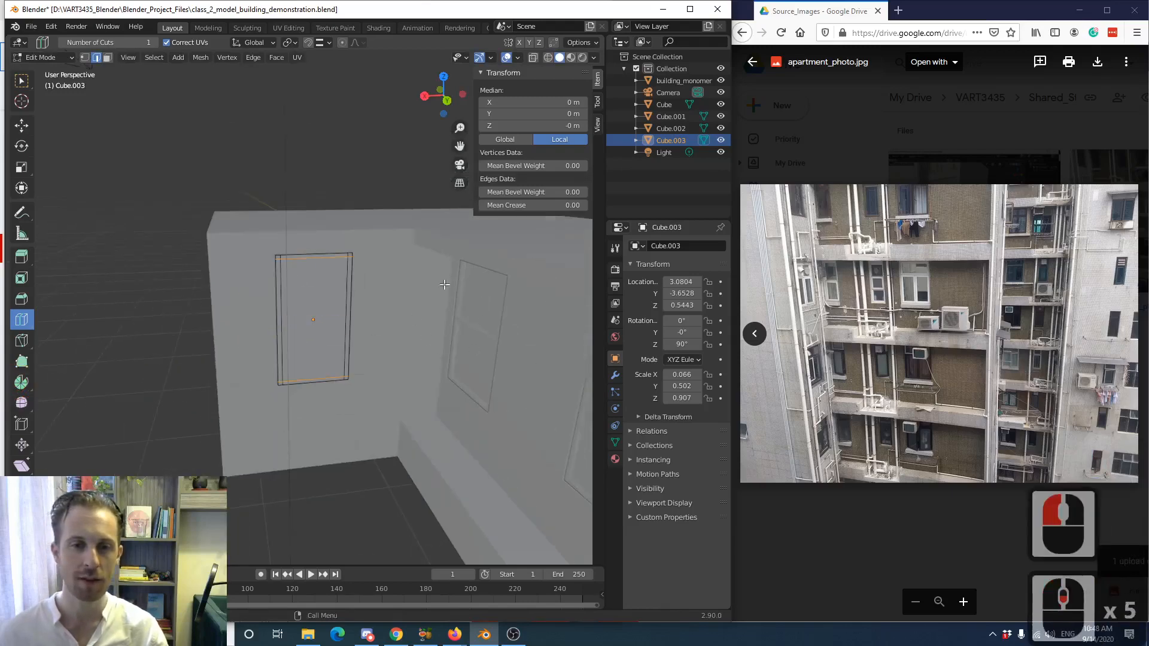
scroll(328, 354, up, 3)
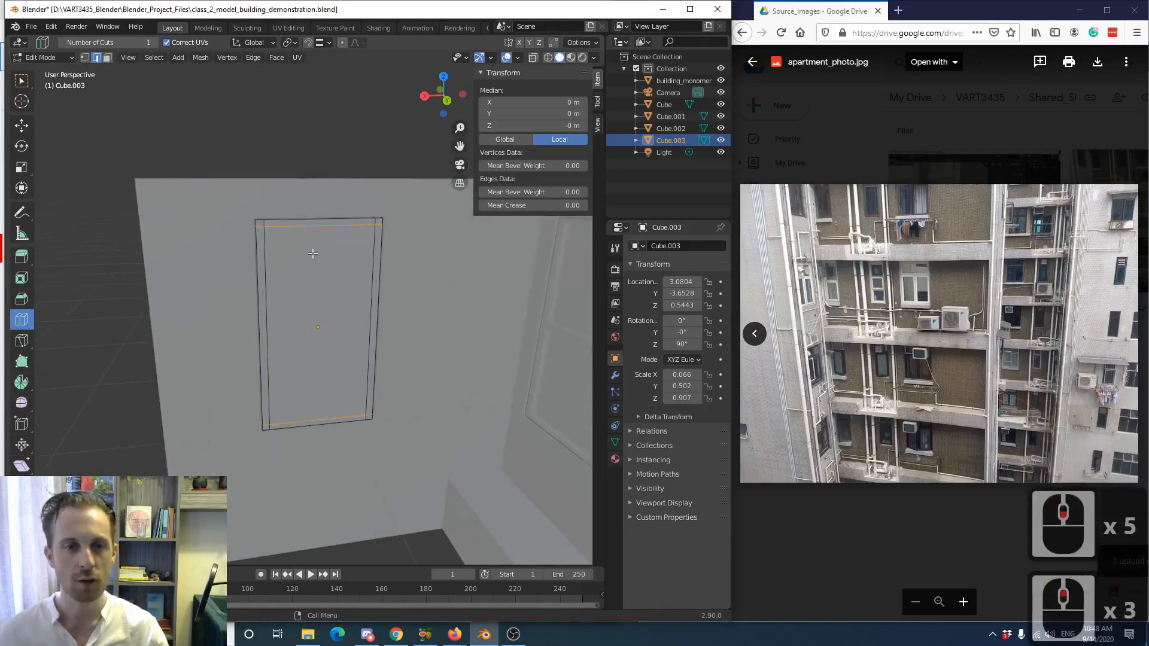
click(316, 225)
click(241, 417)
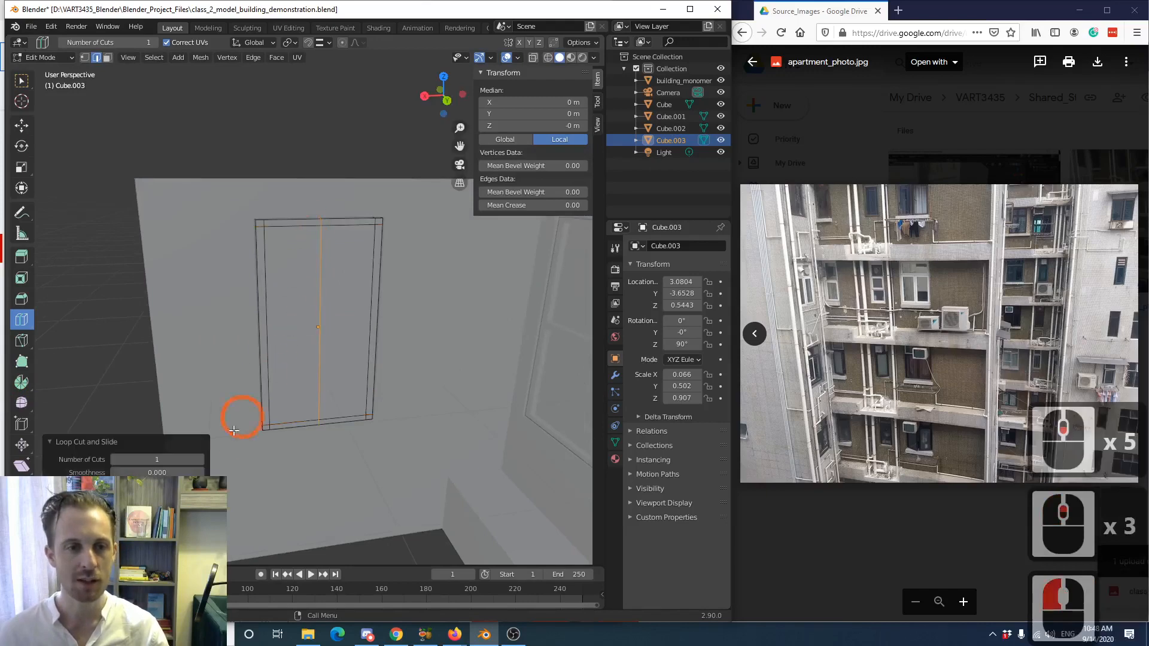
click(199, 457)
scroll(365, 368, up, 1)
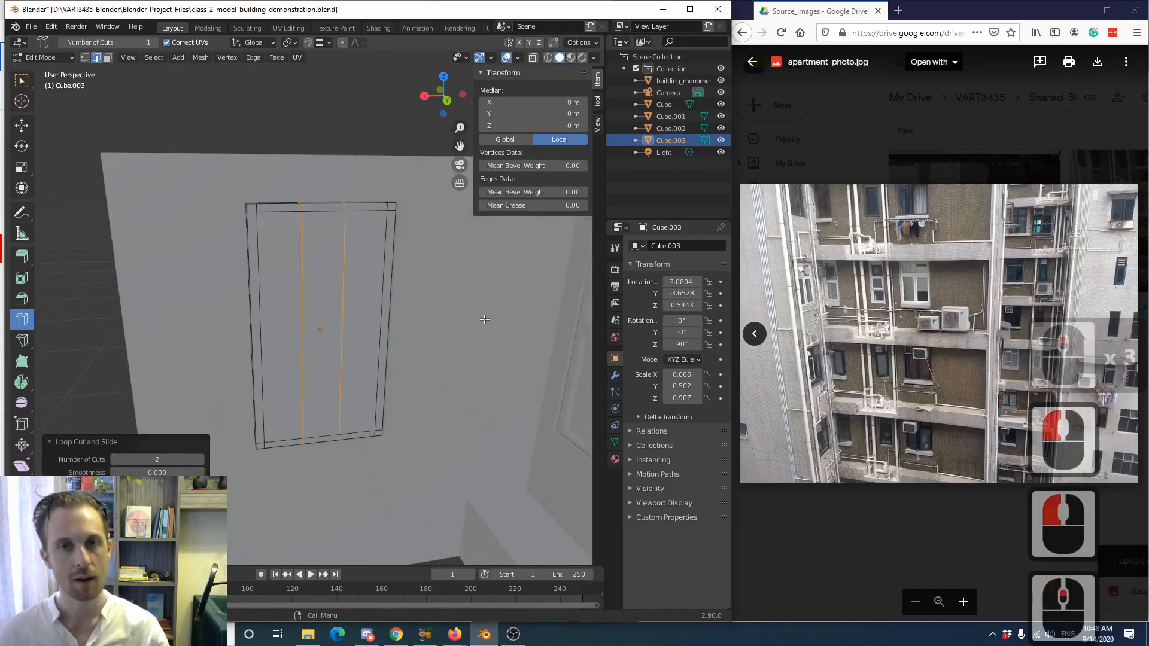
key(s)
key(x)
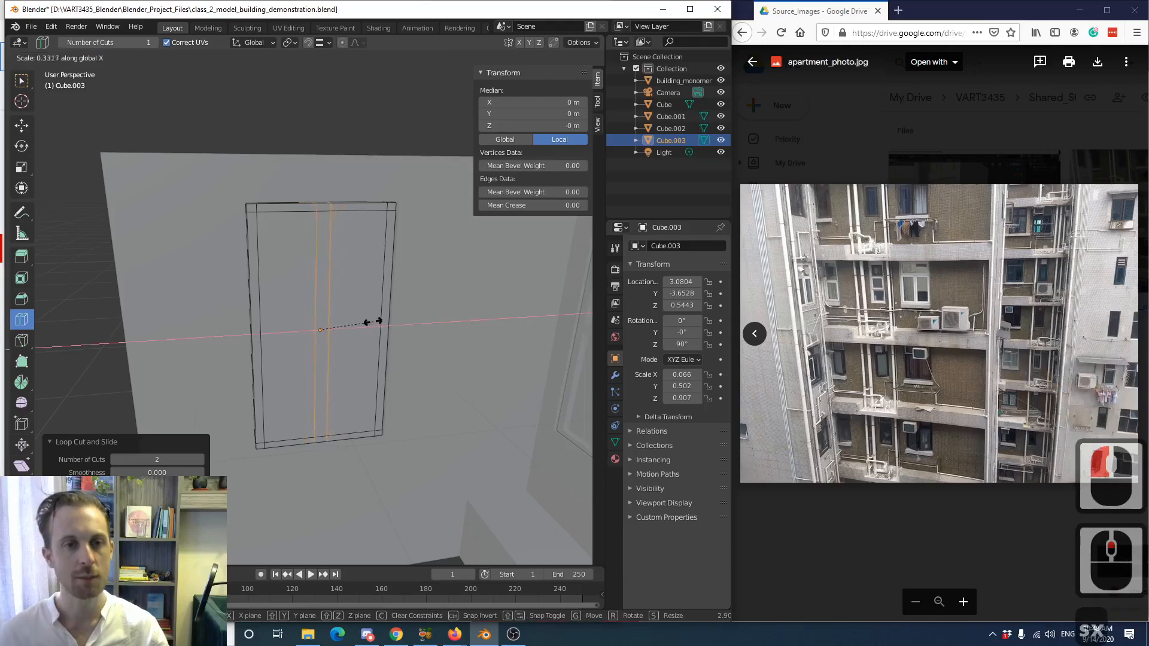
click(350, 327)
- Add two horizontal loop cuts at mid-height and scale them together along Z into a thin crossbar
scroll(338, 334, up, 2)
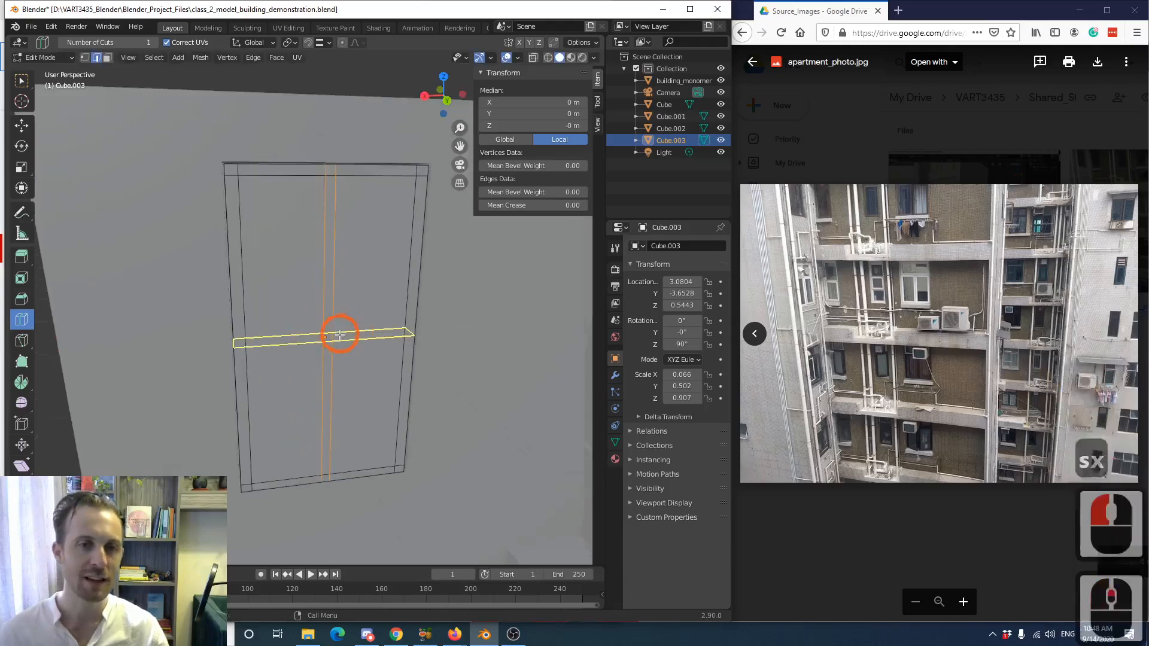
click(256, 410)
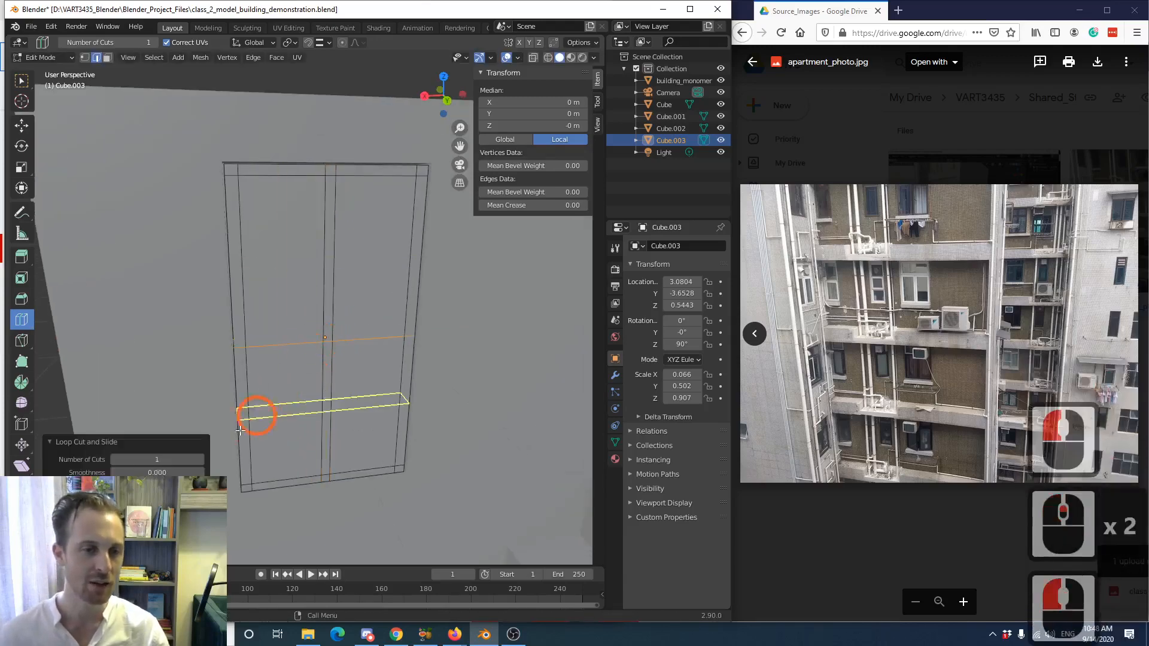
click(201, 459)
click(465, 323)
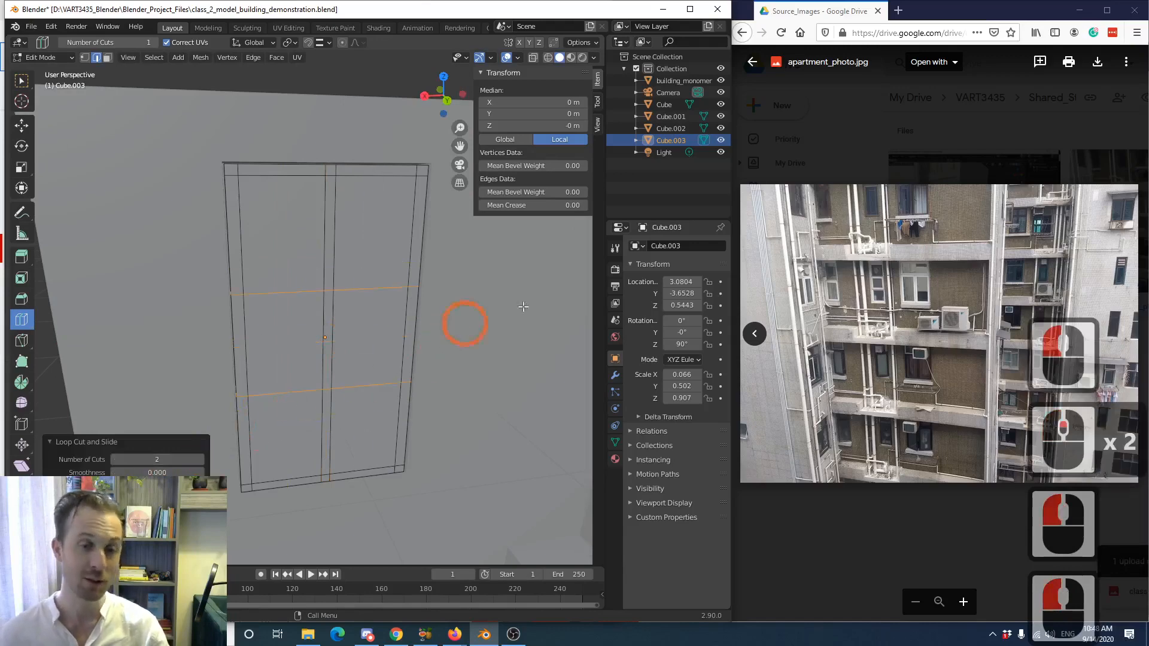
key(s)
key(z)
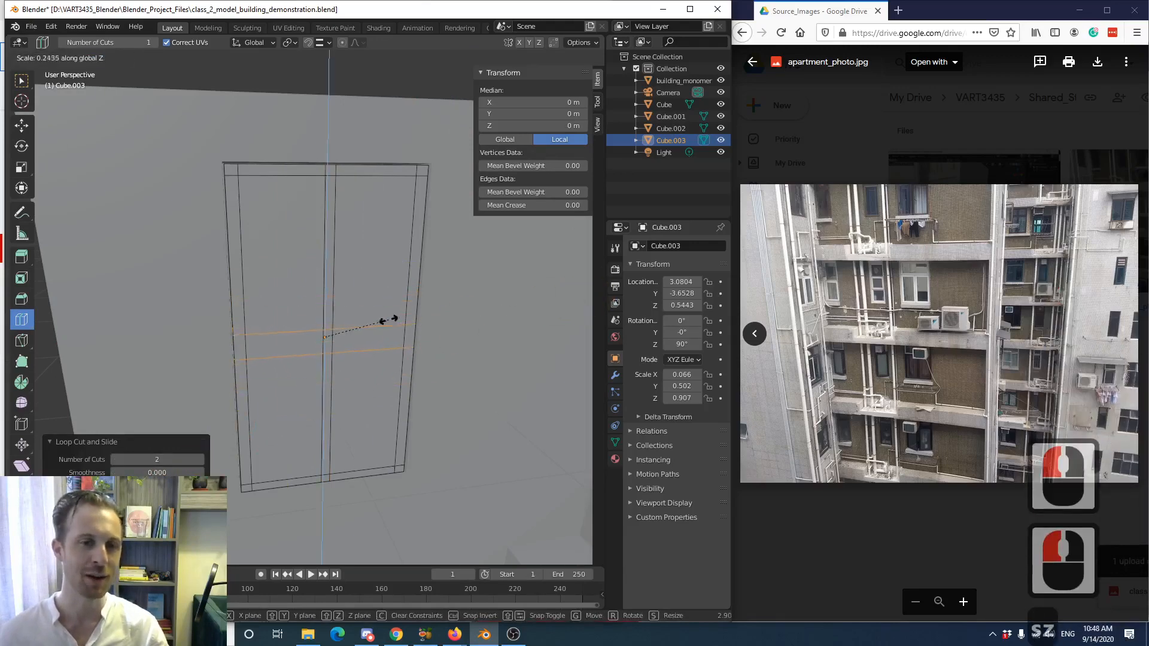
click(351, 328)
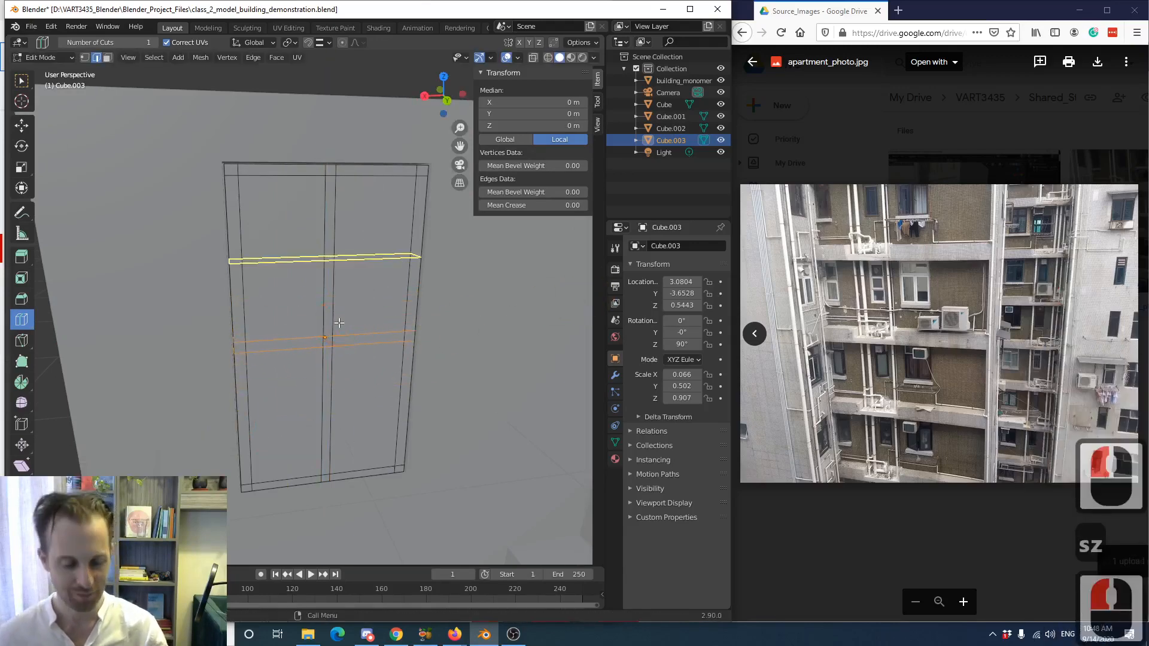
- Move the crossbar's loops up along Z by about 0.4 m
key(g)
key(z)
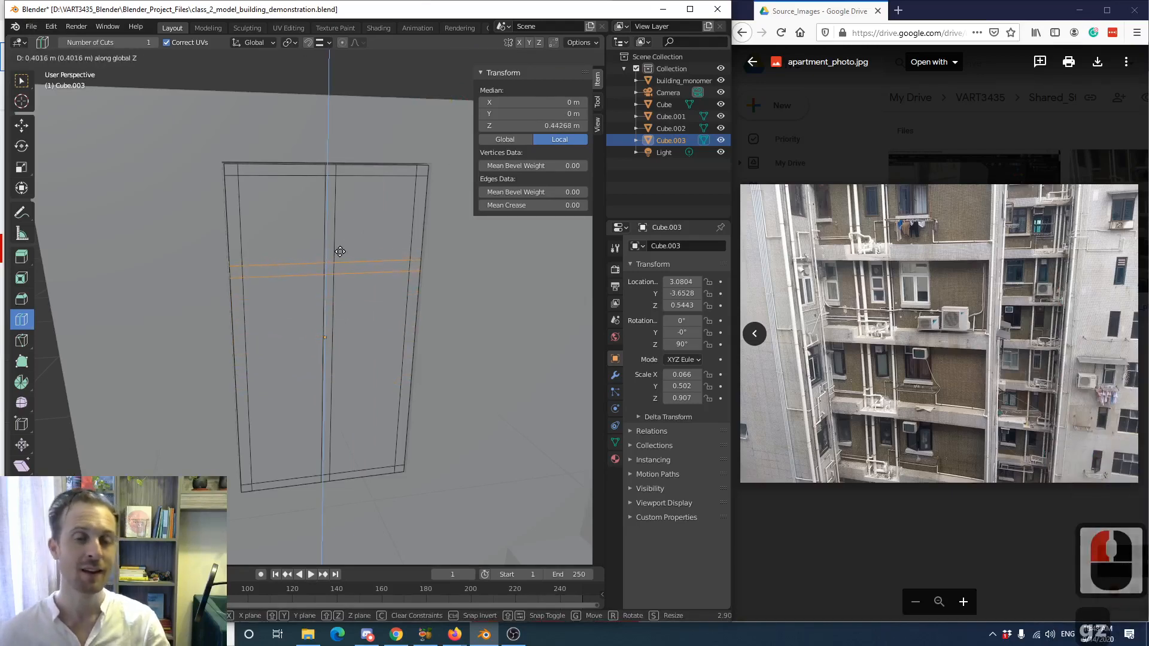
click(335, 254)
- Switch to face selection and select the window's four pane faces together
click(21, 80)
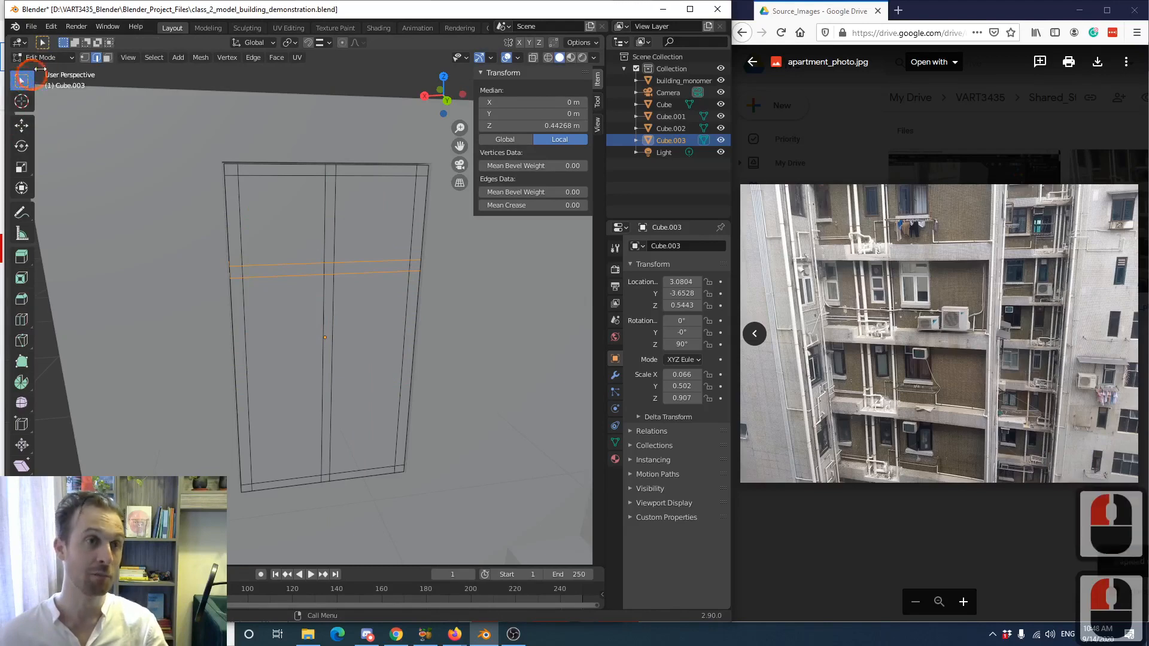
click(107, 58)
click(254, 128)
click(362, 202)
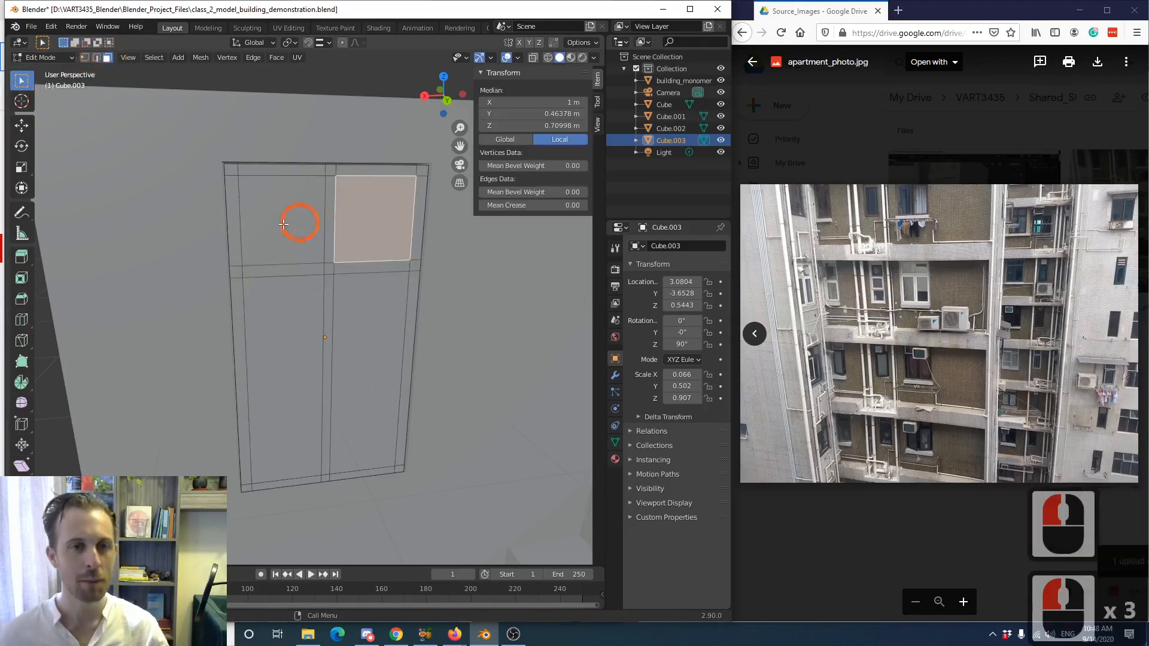
shift+click(273, 228)
shift+click(299, 334)
shift+click(340, 324)
- Extrude the four pane faces in place, move them slightly inward along Y to recess them, and return to Object Mode
scroll(339, 324, down, 3)
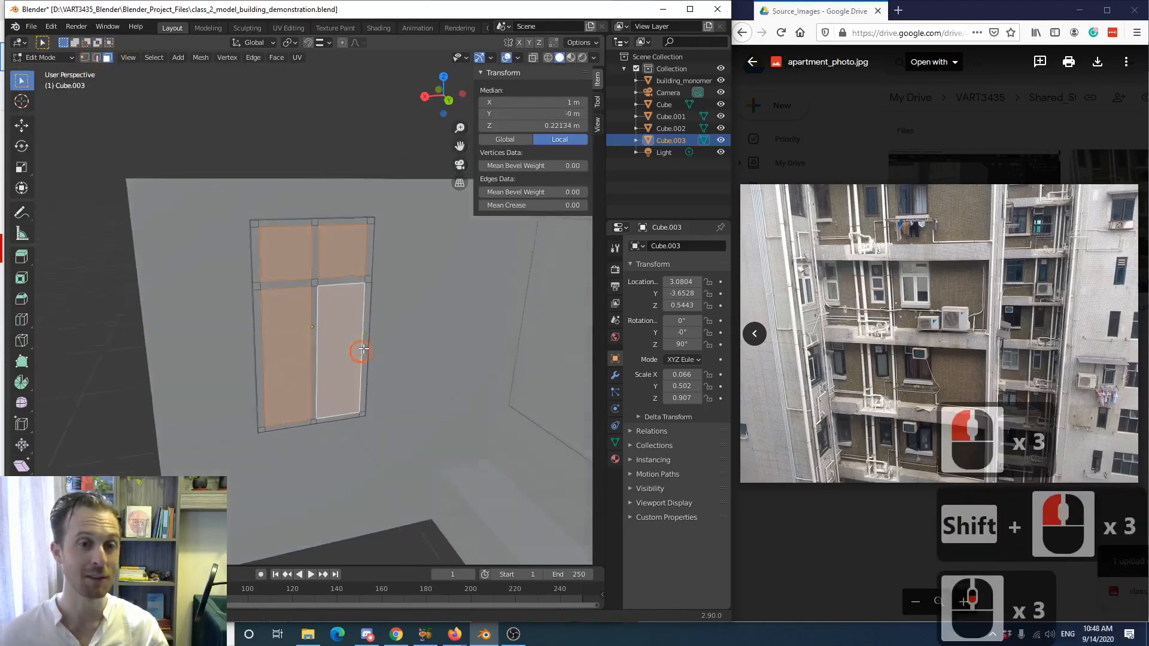
middle_drag(287, 349, 411, 355)
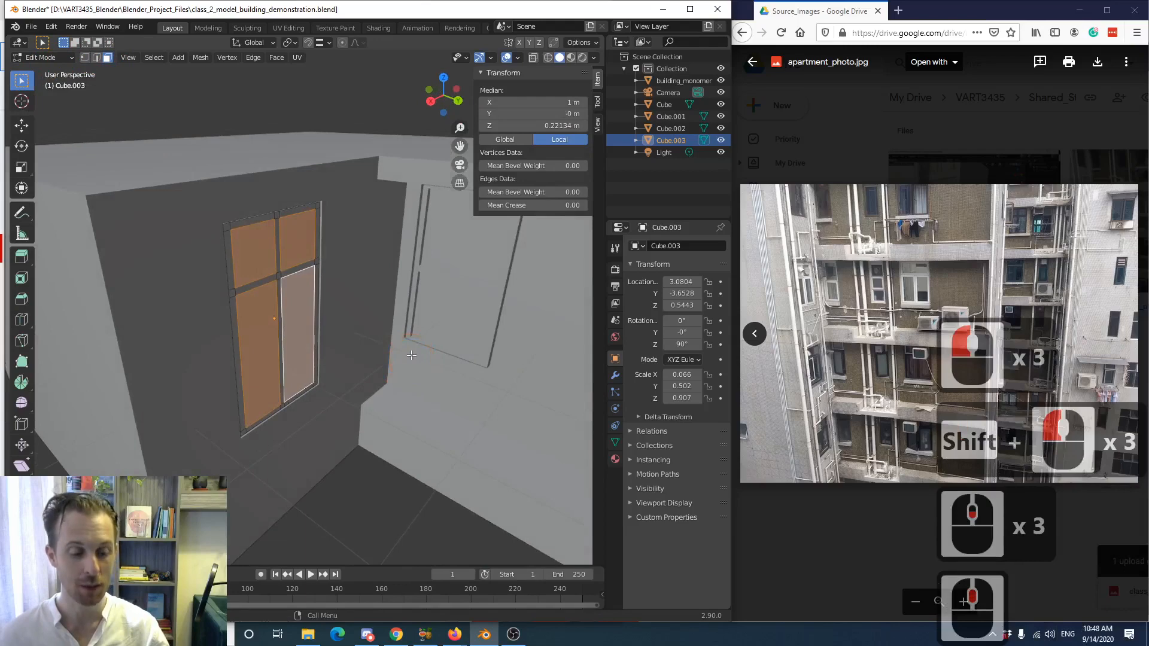
key(e)
click(385, 329)
key(g)
key(y)
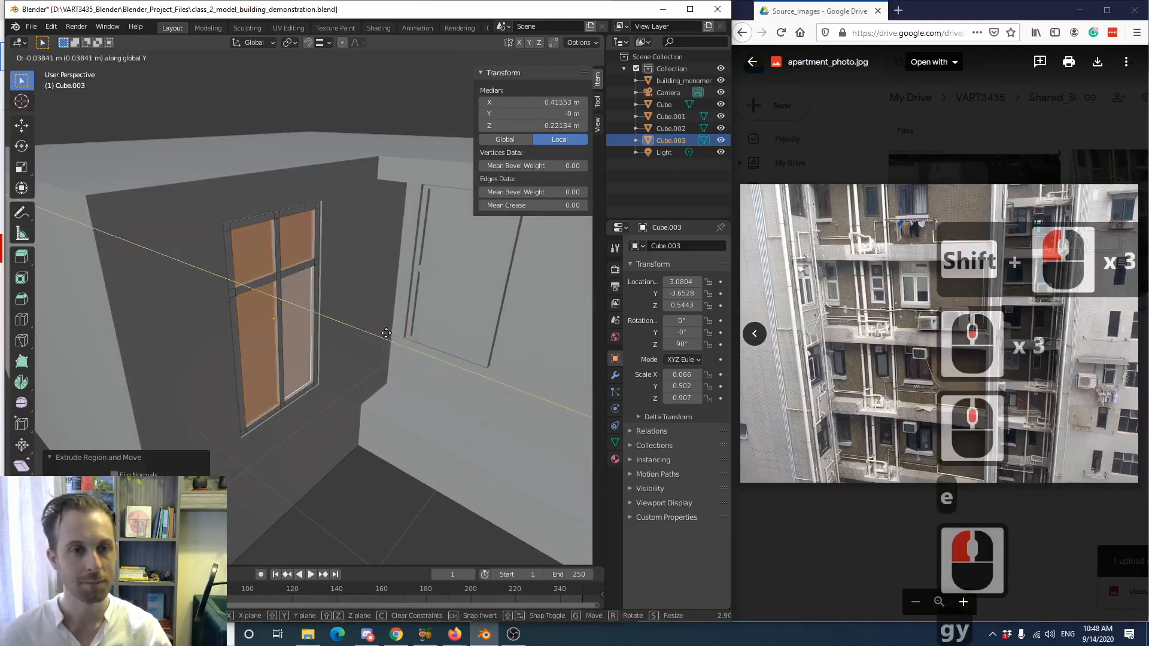
click(379, 346)
key(Tab)
- Select the four window objects together to check which outliner entries they correspond to, and clear the selection
scroll(354, 436, down, 2)
scroll(311, 407, down, 3)
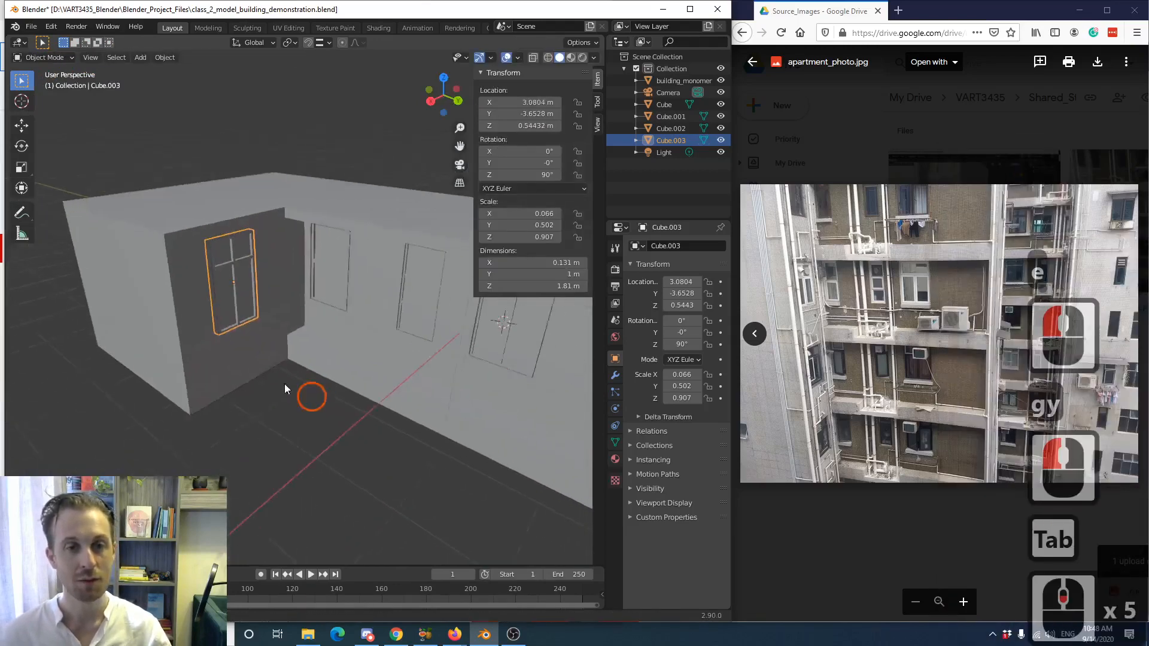
shift+middle_drag(285, 383, 235, 325)
click(277, 385)
scroll(271, 384, down, 3)
scroll(237, 325, up, 3)
click(272, 330)
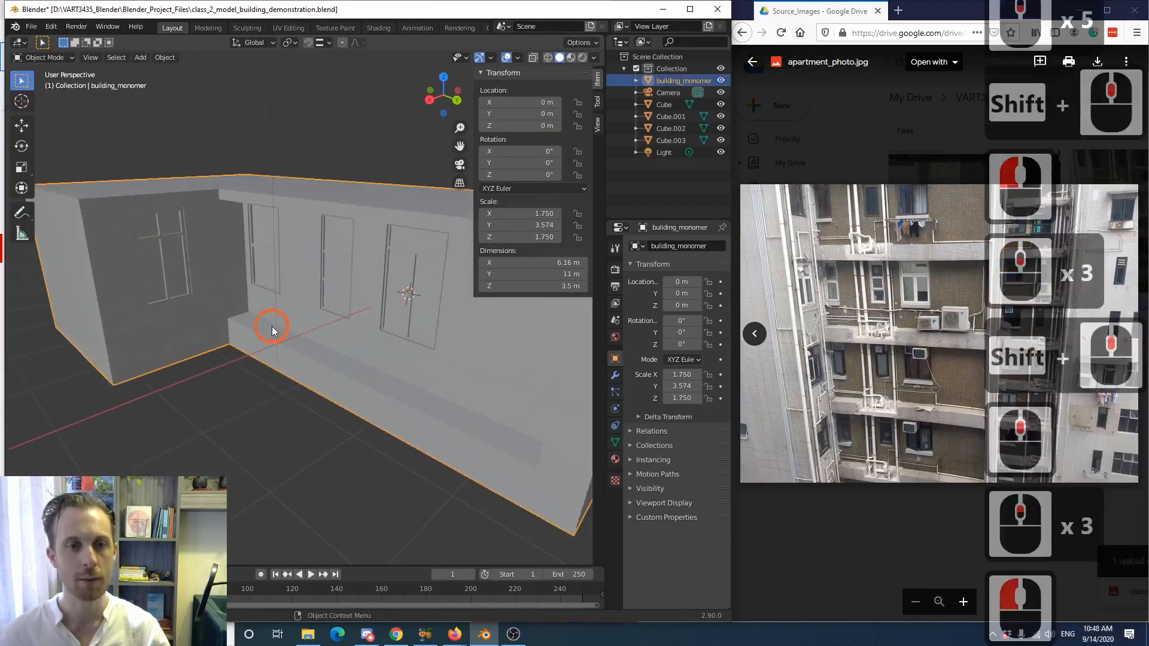
click(192, 268)
shift+click(257, 257)
shift+click(340, 253)
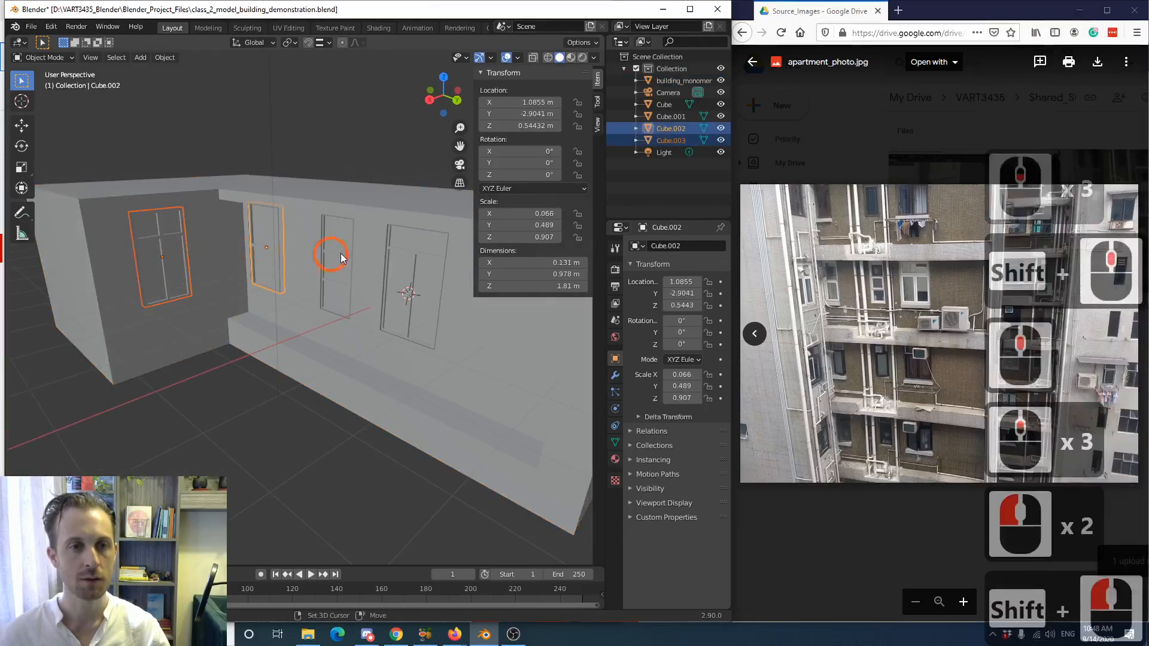
shift+click(390, 264)
mouse_move(235, 367)
middle_down()
mouse_move(270, 353)
mouse_move(241, 362)
mouse_move(243, 373)
middle_up()
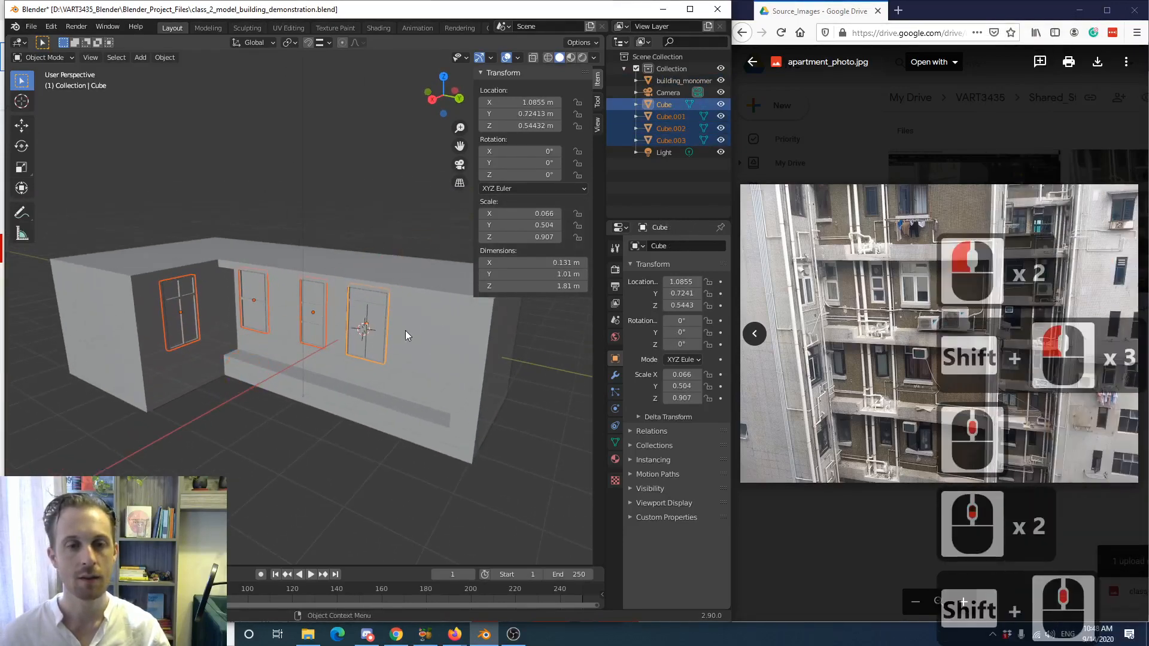
click(352, 211)
- Rename the window object Cube as window_1 and Cube.002 as window_2
click(360, 319)
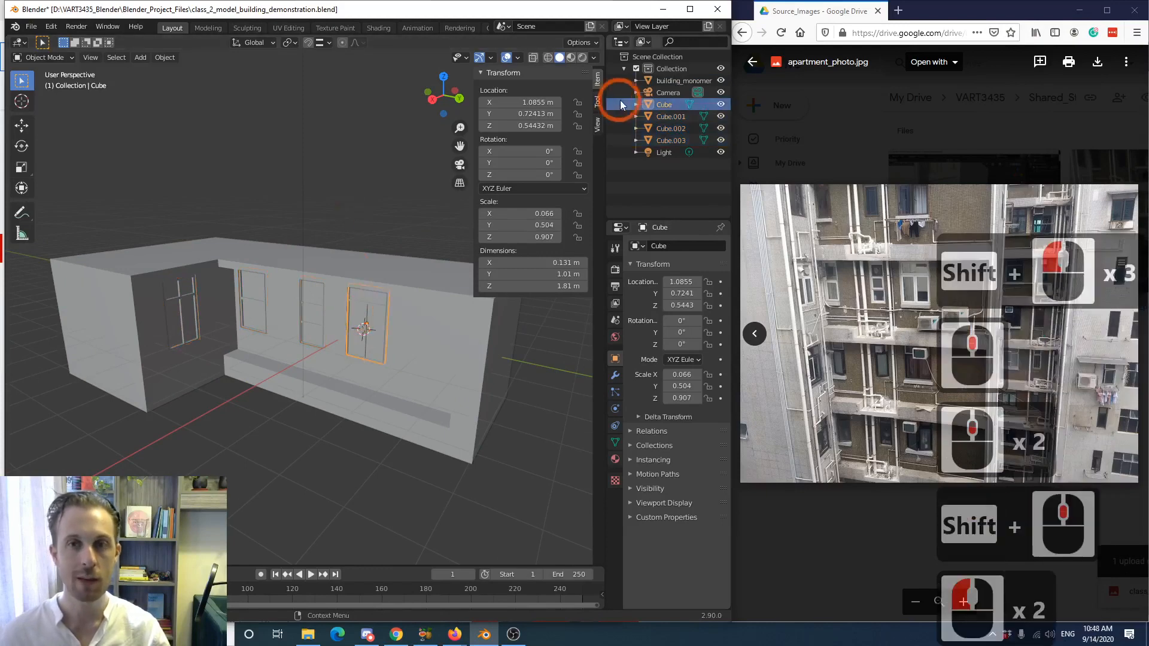
double_click(663, 103)
text(w)
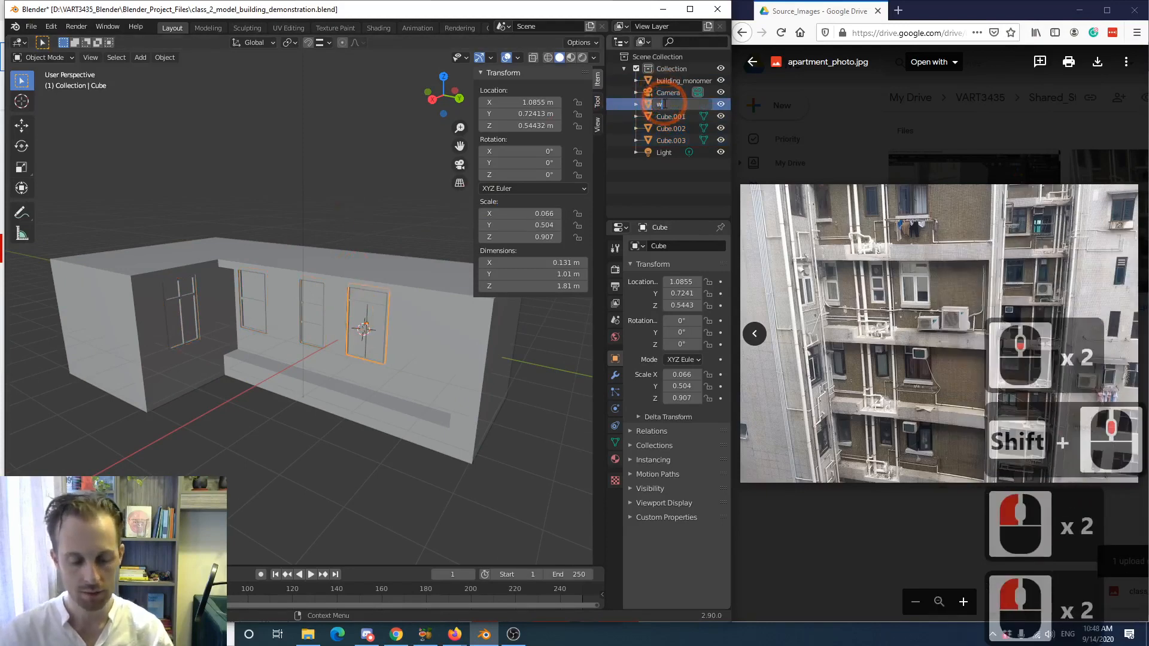
text(indow_1)
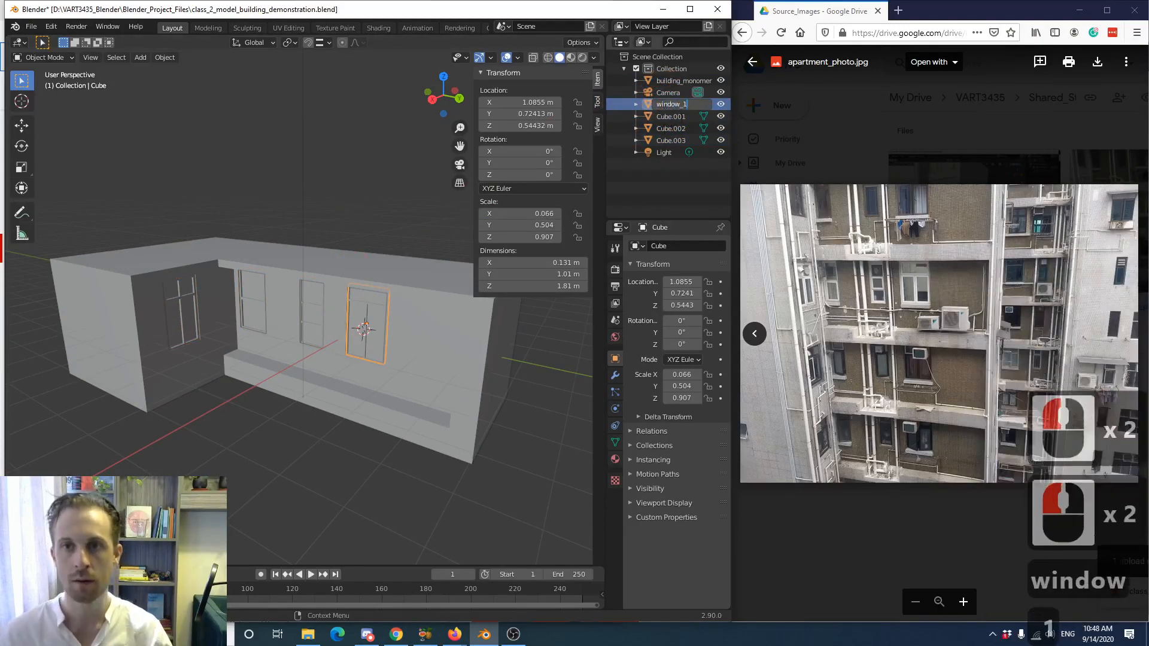
double_click(673, 121)
text(windo)
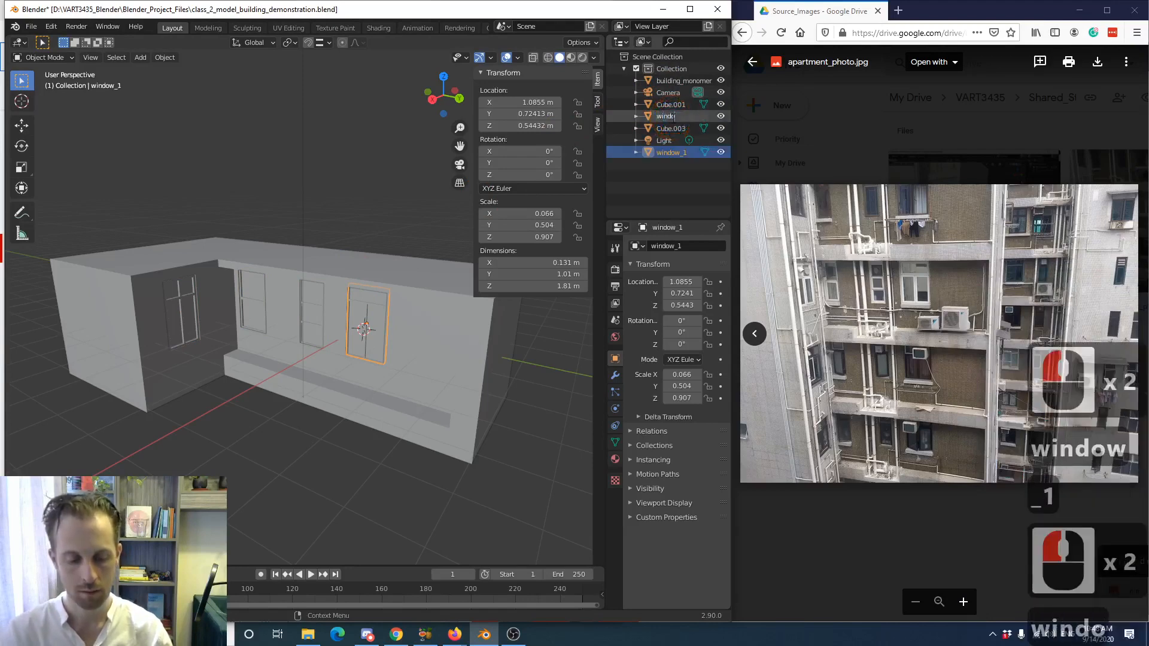
text(w_2)
- Rename the narrow middle window object Cube.001 as window_3
double_click(677, 127)
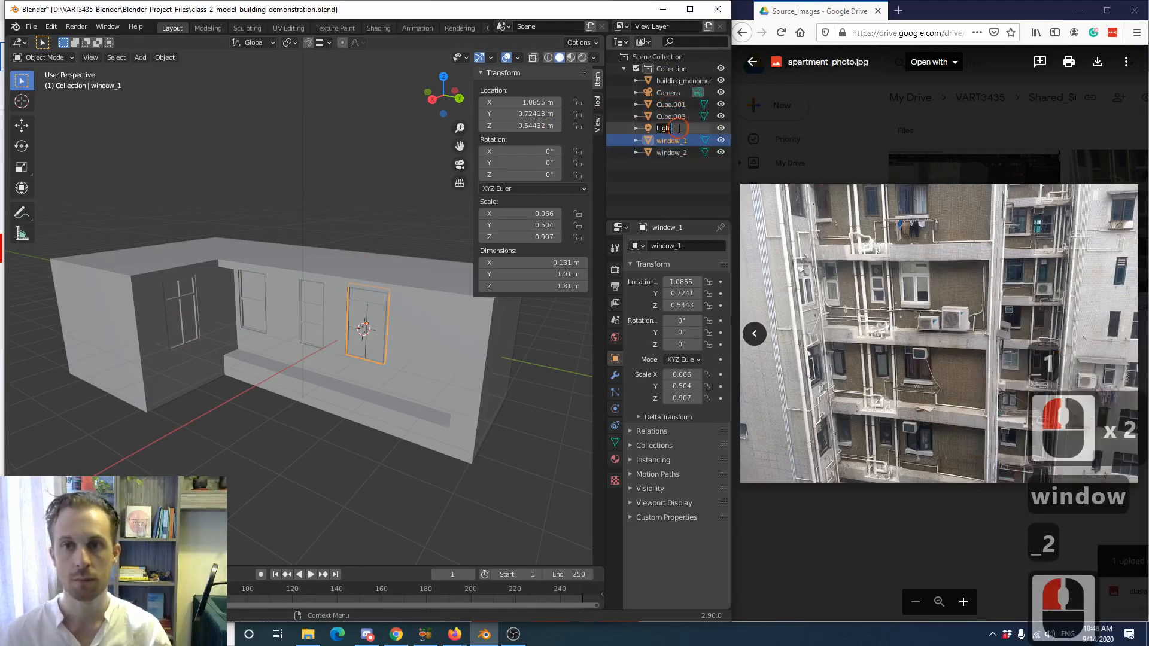
click(673, 104)
double_click(673, 103)
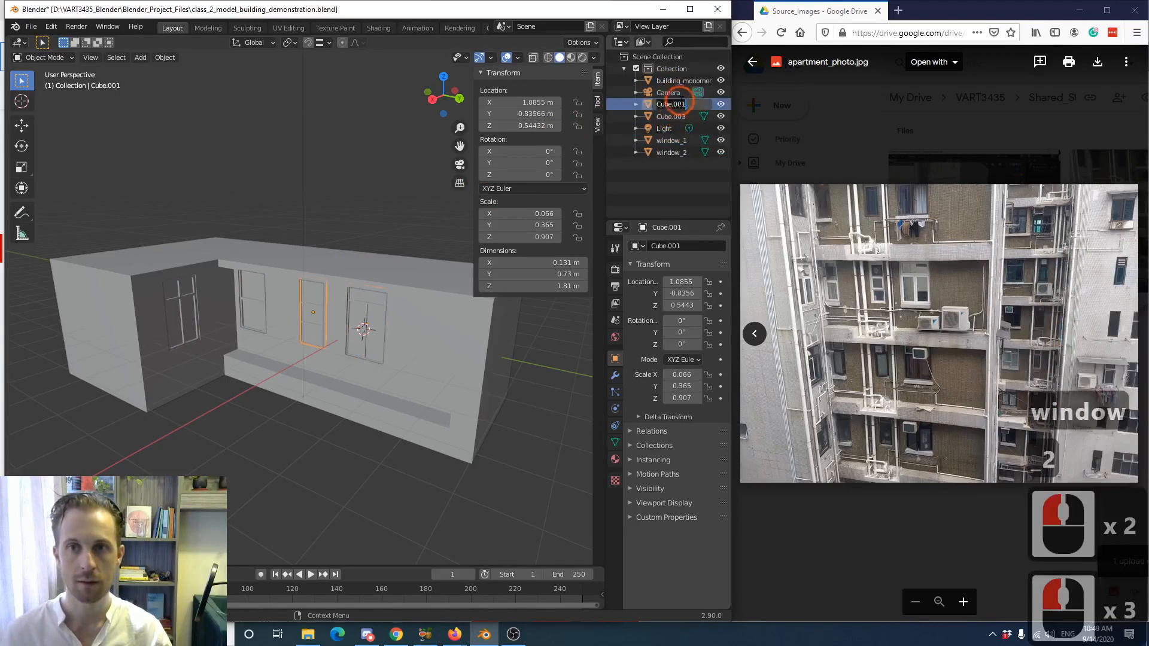
text(window_3)
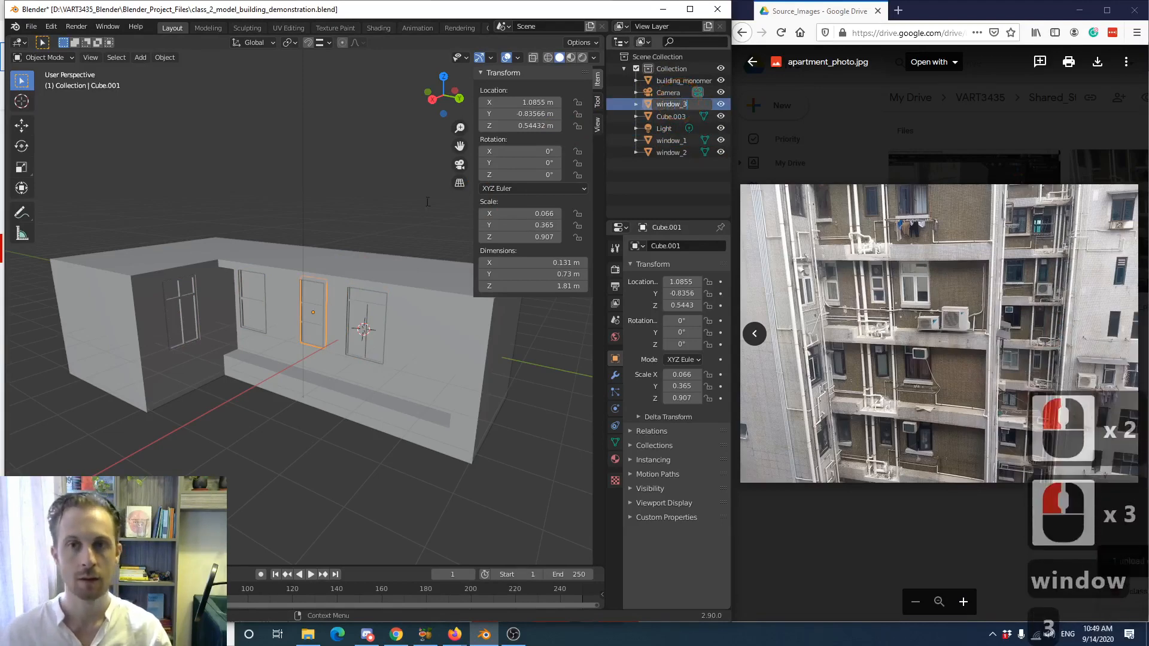
click(330, 221)
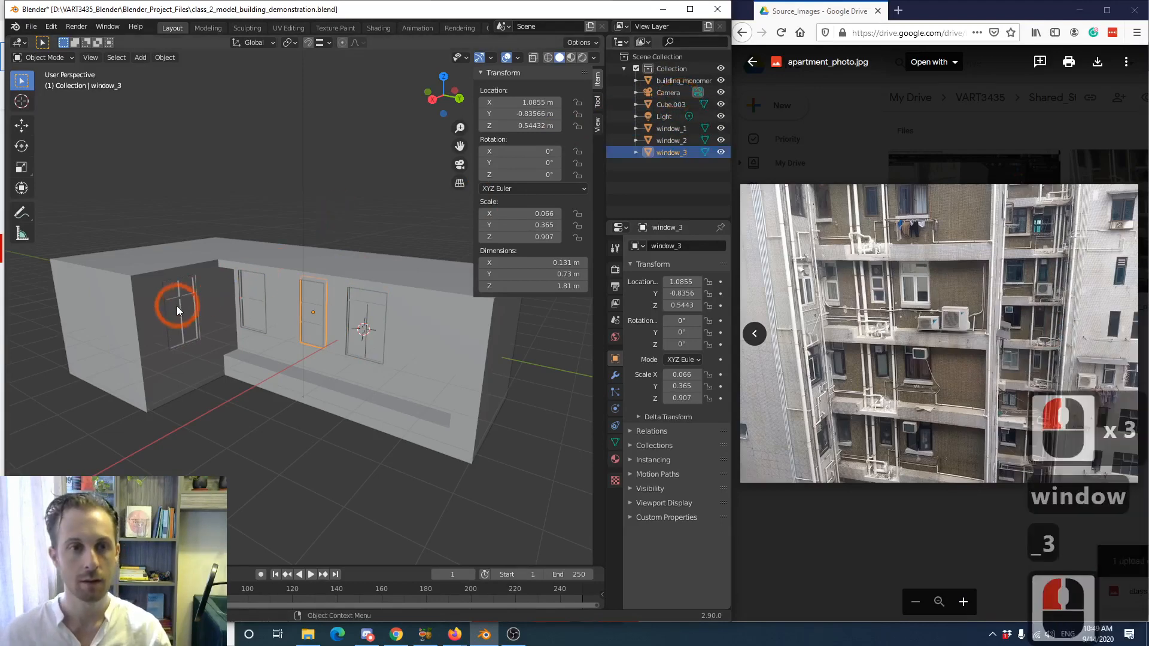
- Rename the side wall's window object Cube.003 as window_4
click(662, 106)
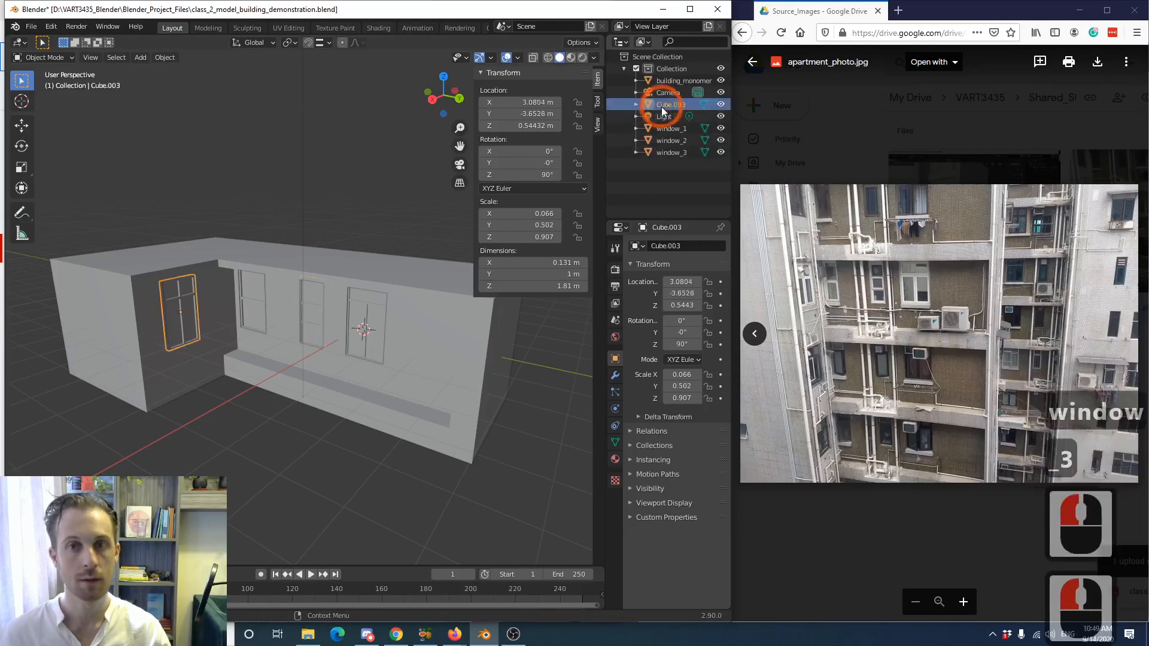
double_click(662, 106)
text(wiundow)
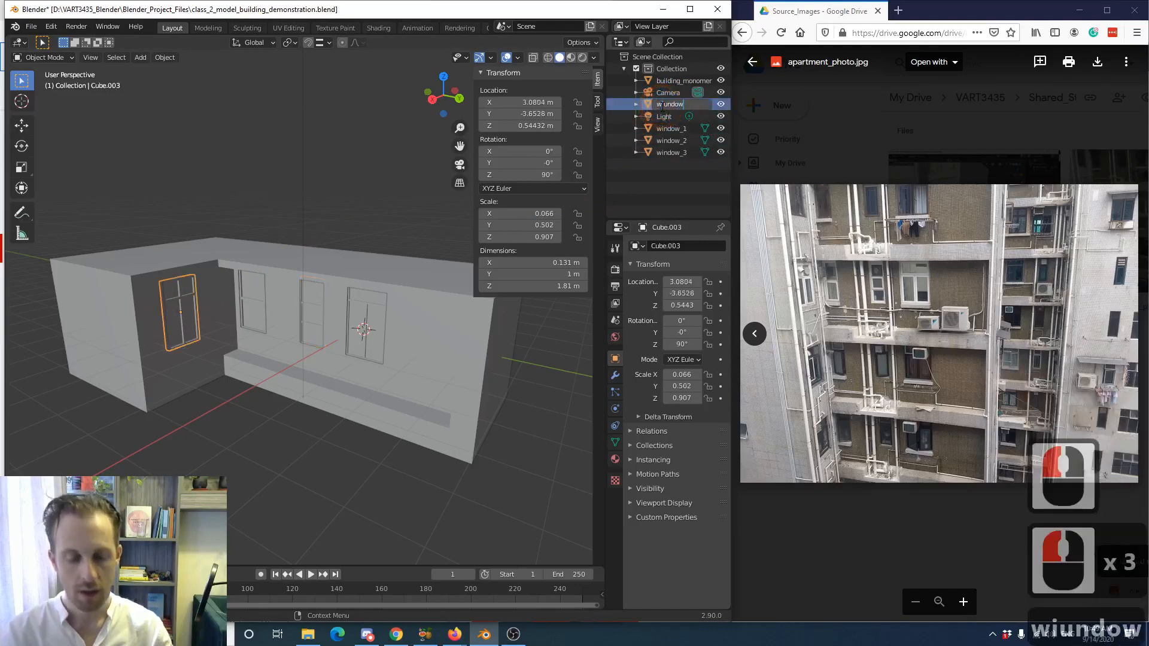
text(_4)
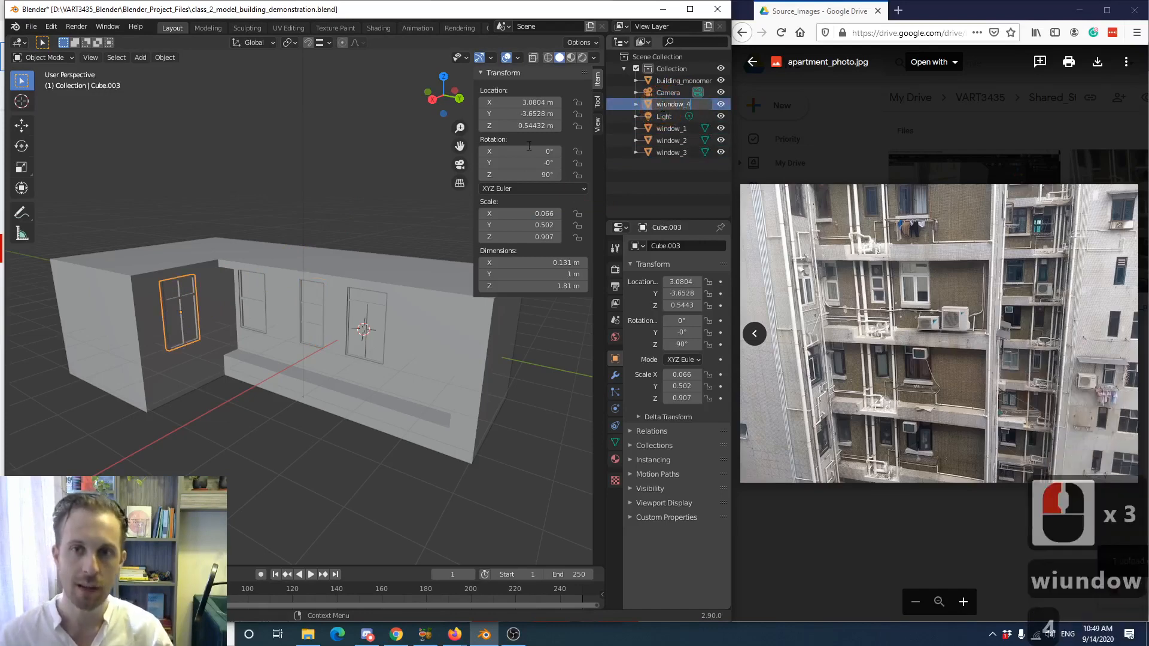
click(663, 104)
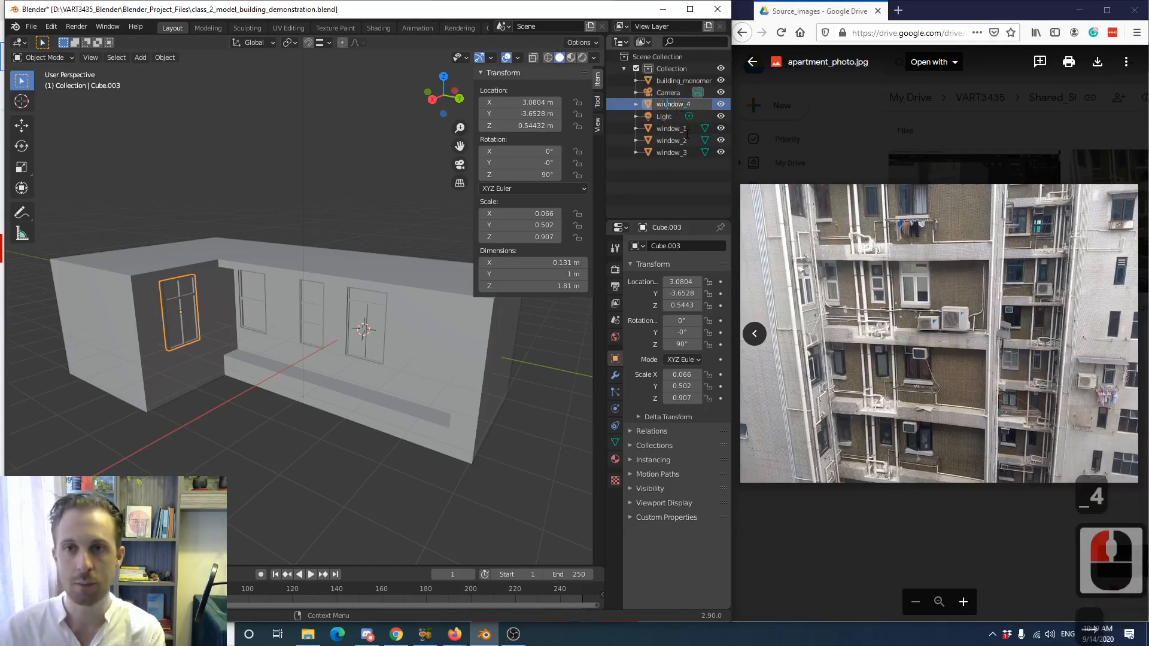
key(BackSpace)
click(356, 201)
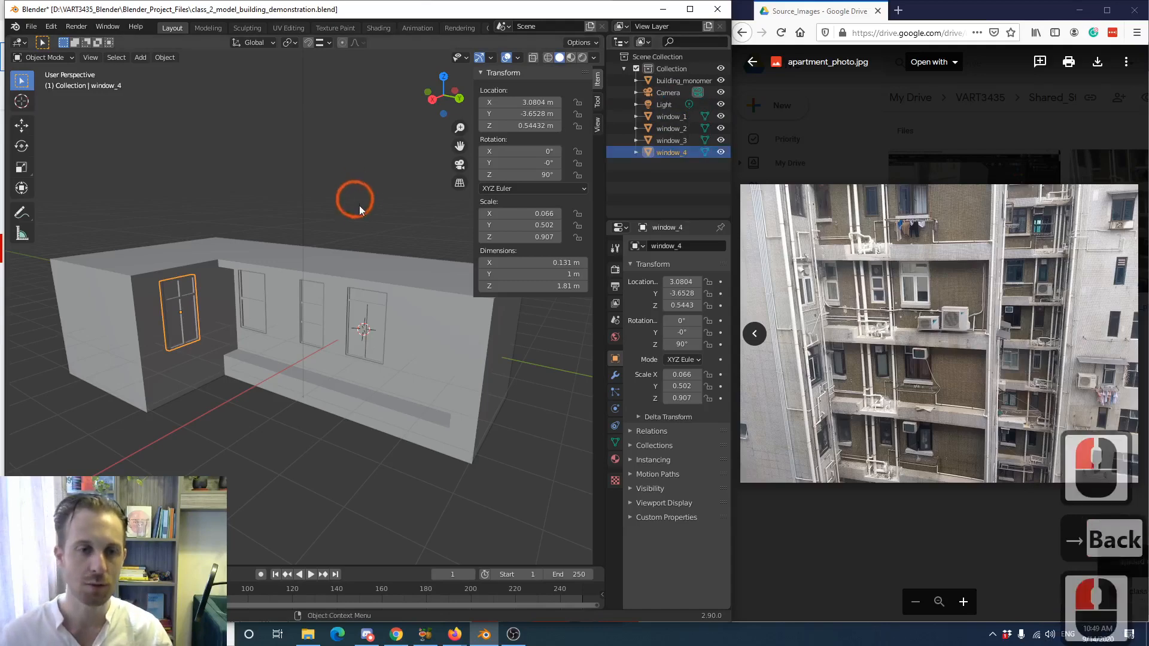
- Deselect everything and examine the building section with its four windows from several angles
scroll(384, 284, down, 1)
shift+middle_drag(365, 317, 331, 280)
scroll(321, 369, up, 3)
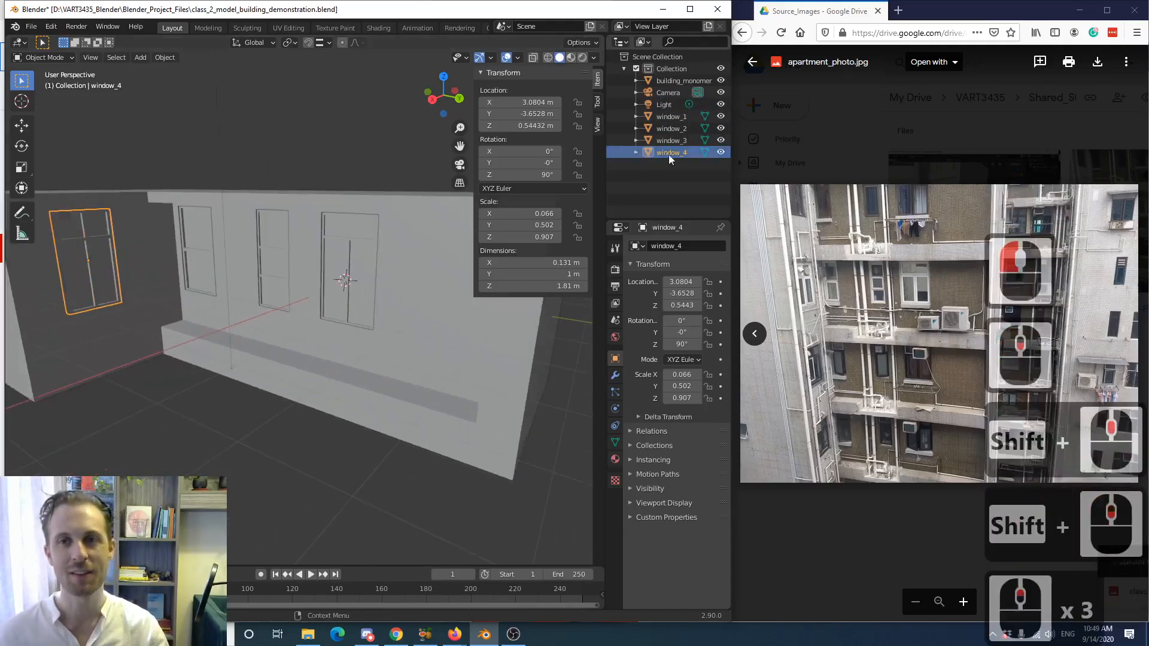
scroll(347, 266, down, 2)
middle_drag(323, 291, 315, 256)
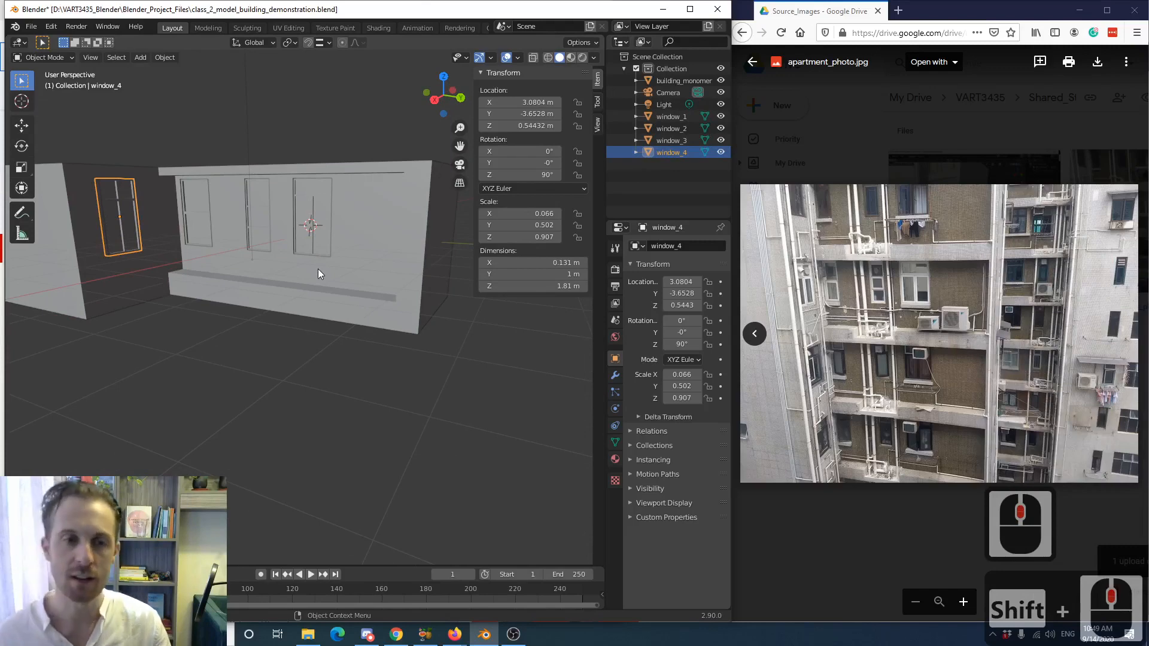
click(222, 359)
scroll(215, 356, down, 2)
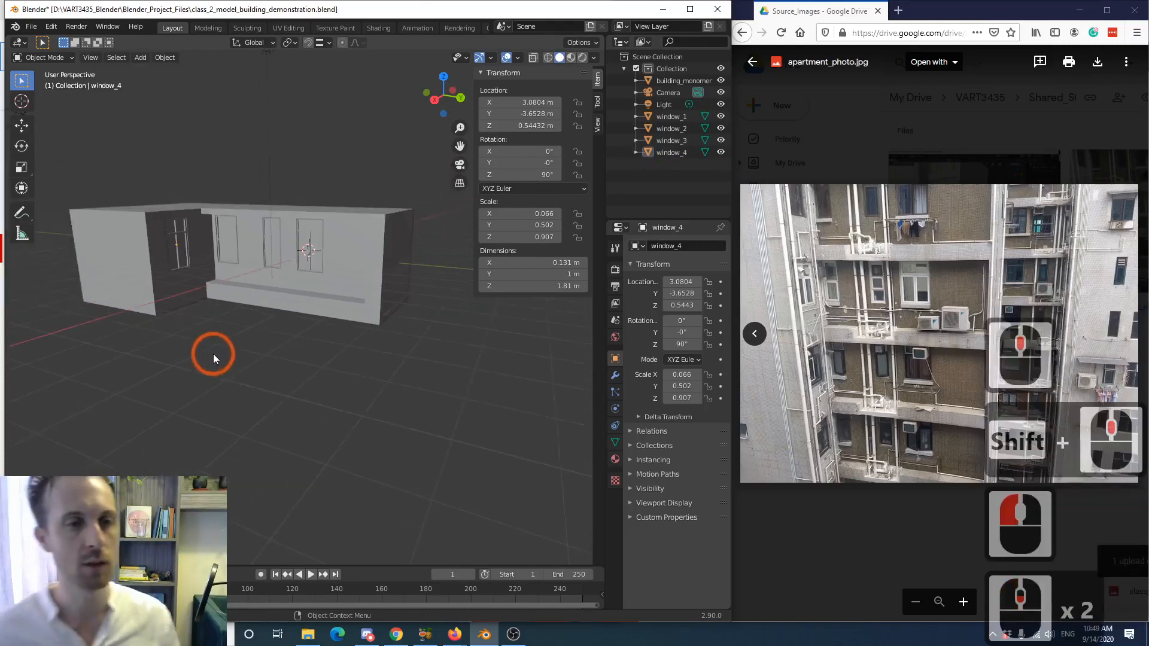
middle_drag(213, 355, 184, 369)
shift+middle_drag(209, 348, 187, 424)
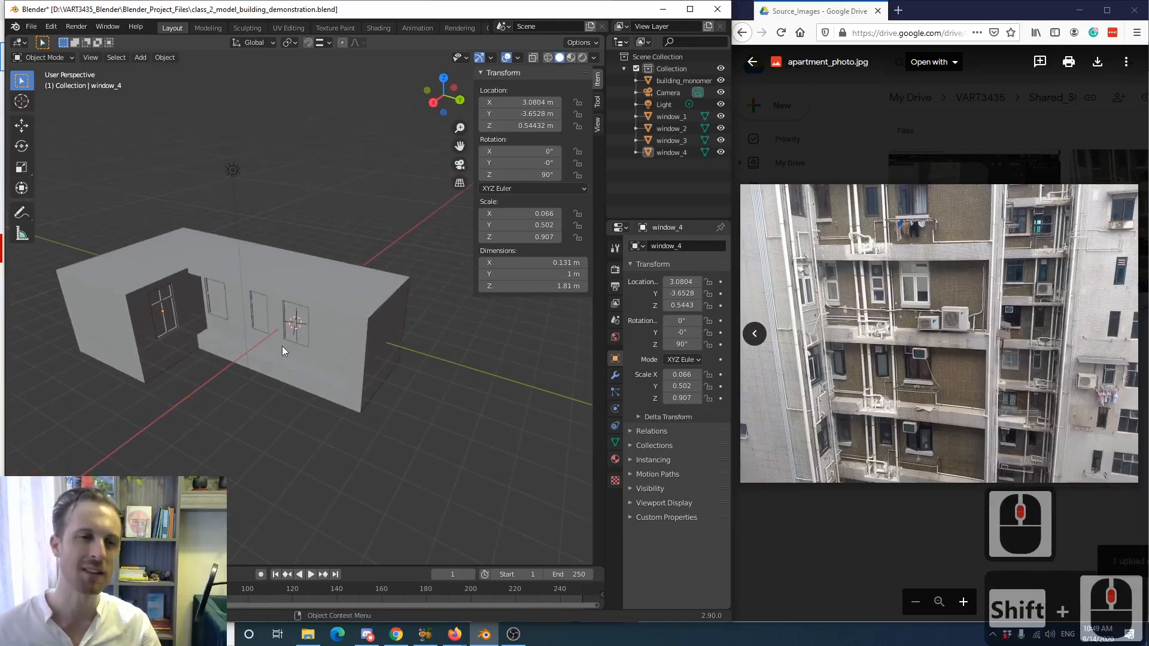
scroll(282, 345, up, 2)
scroll(269, 364, down, 2)
middle_drag(260, 358, 239, 335)
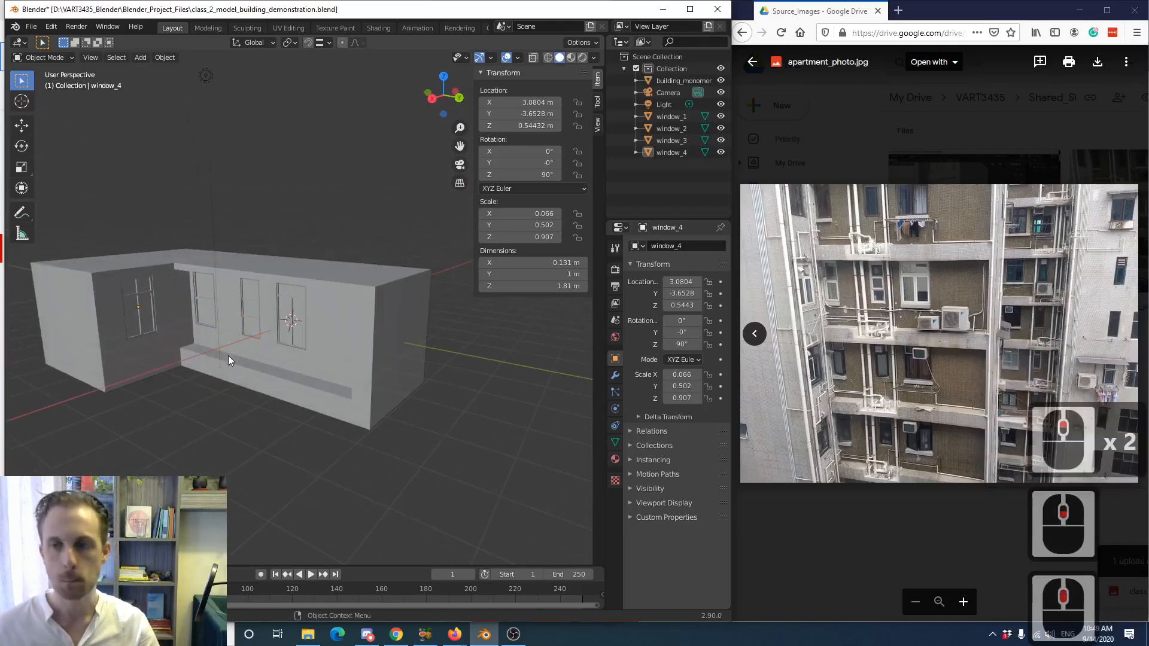
scroll(219, 395, up, 2)
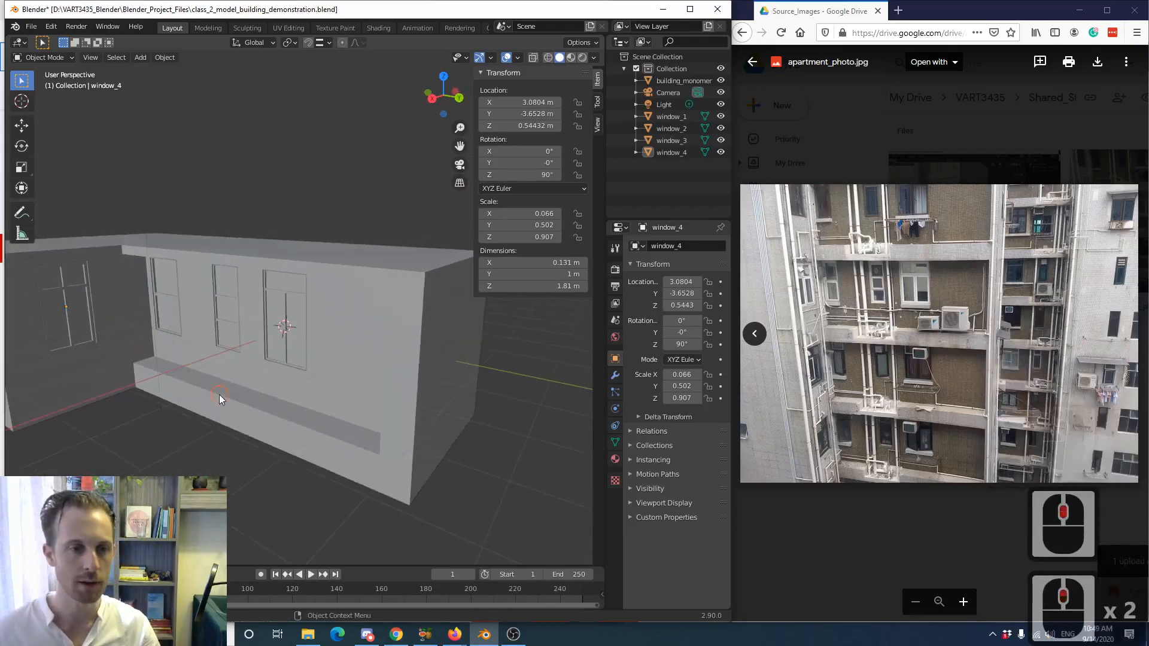
- Open building_monomer in Edit Mode and add a vertical loop cut between window_2 and the narrow window_3 on the long wall
click(216, 407)
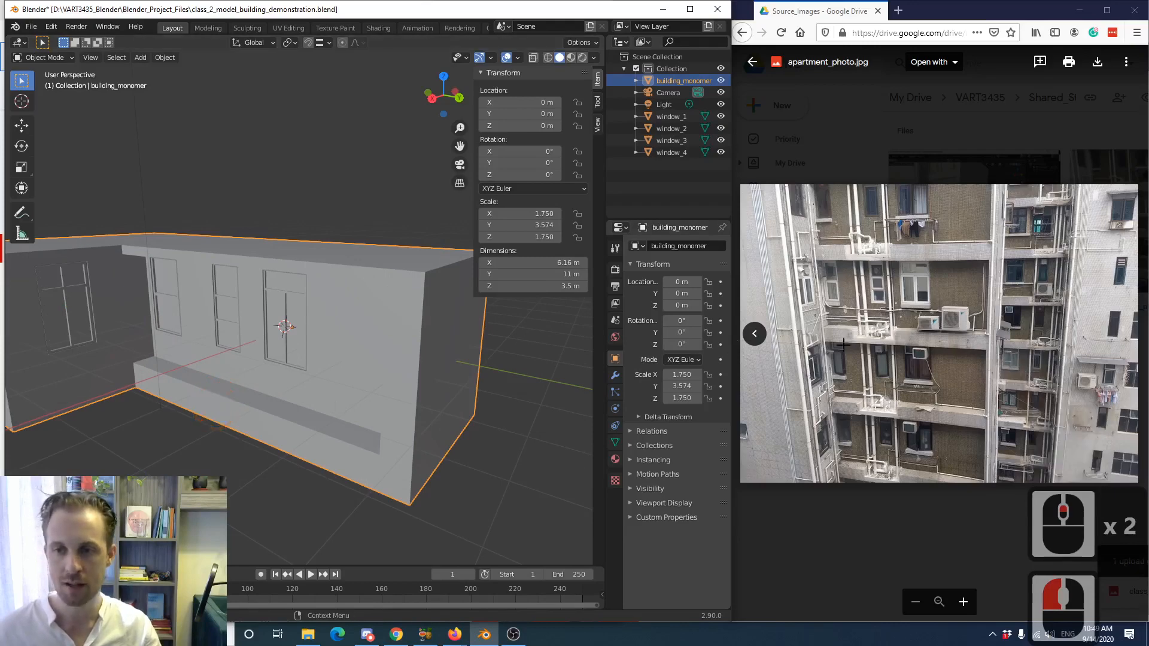
key(Tab)
middle_drag(224, 413, 323, 324)
scroll(276, 420, up, 2)
scroll(322, 326, up, 2)
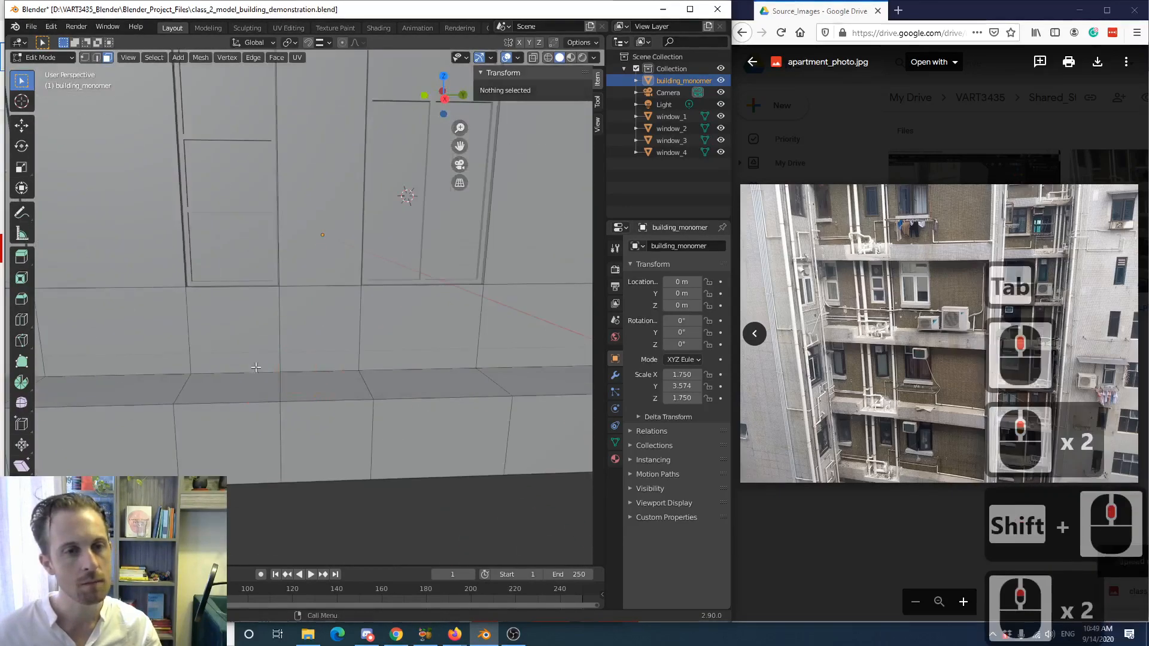
scroll(290, 348, down, 3)
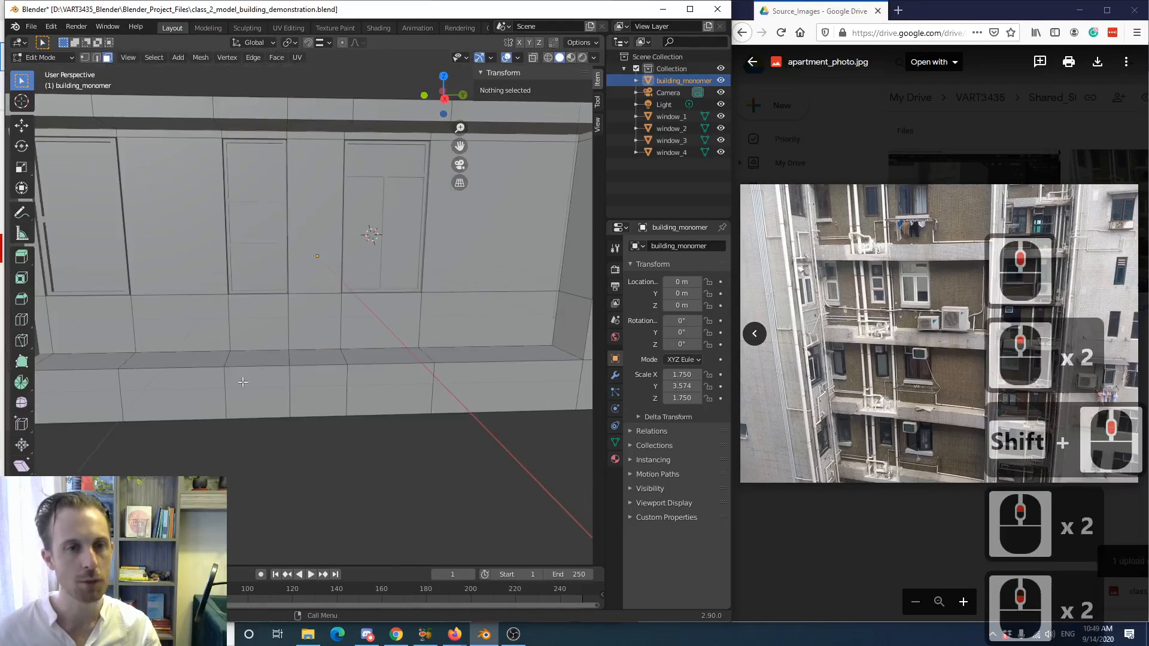
scroll(201, 267, down, 4)
scroll(204, 264, up, 3)
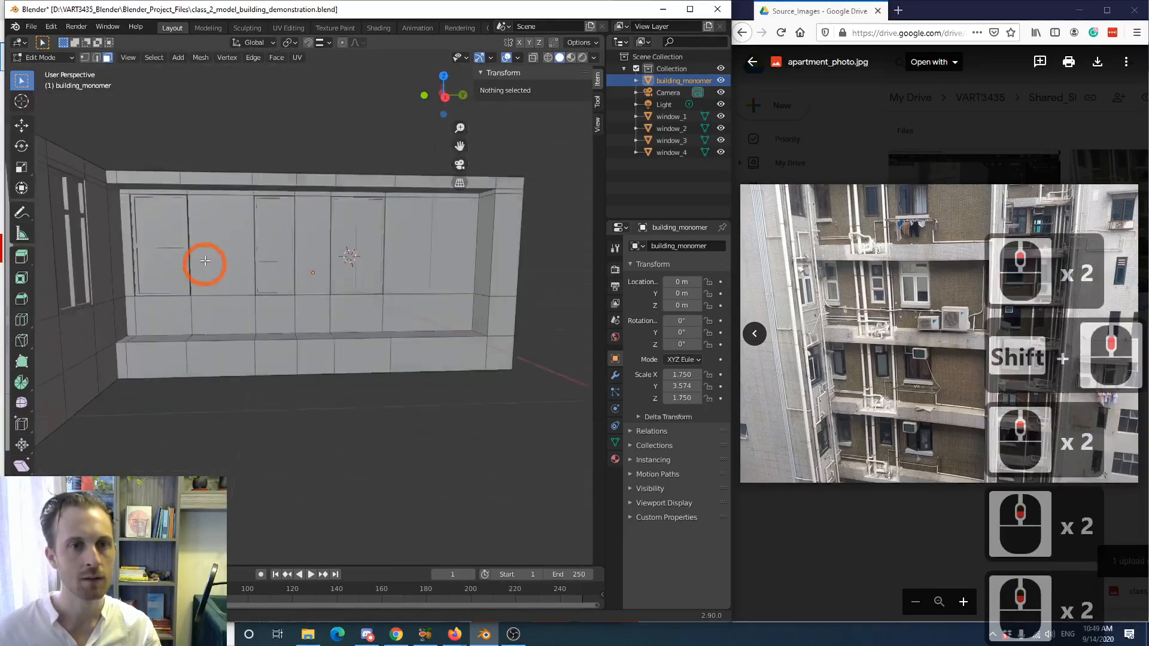
scroll(204, 264, up, 2)
click(21, 319)
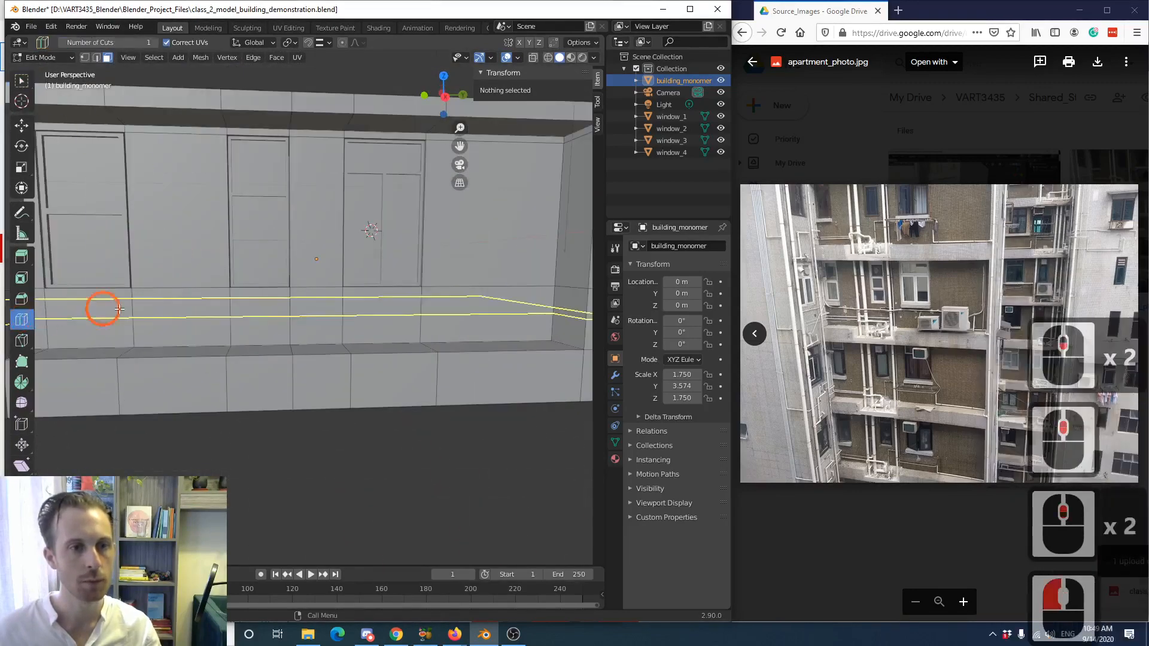
click(189, 302)
middle_drag(189, 302, 185, 315)
- Move the new vertical loop along Y towards the narrow window, to a local median Y of about -0.42 m, and return to the selection tool
key(g)
key(y)
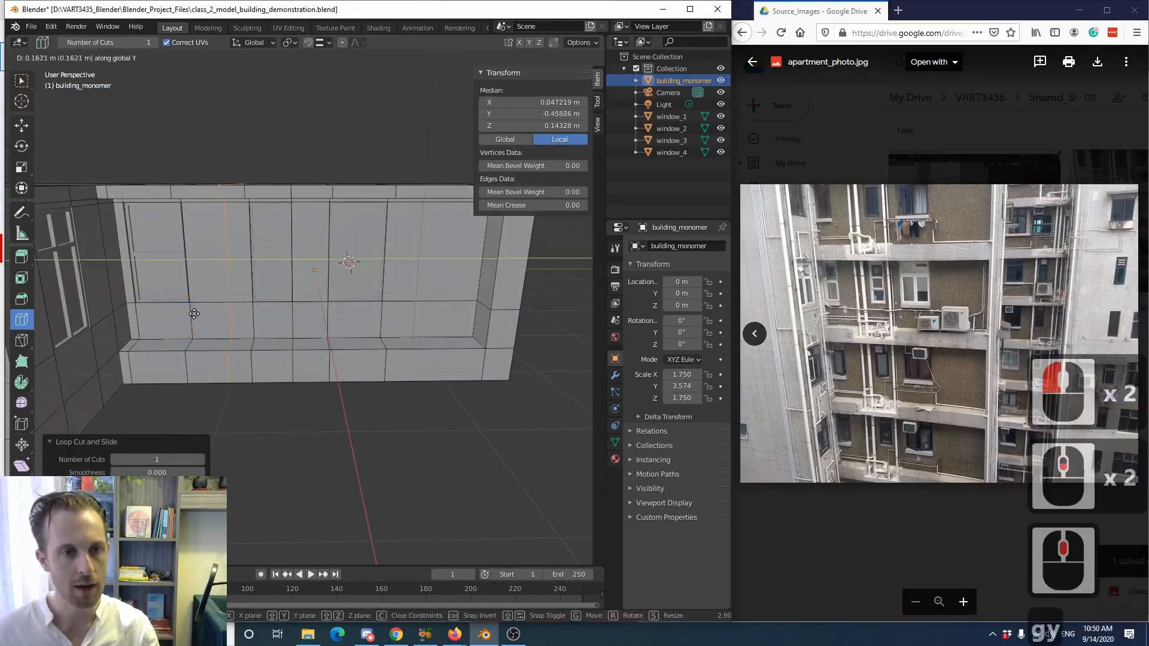
click(198, 312)
scroll(233, 342, up, 2)
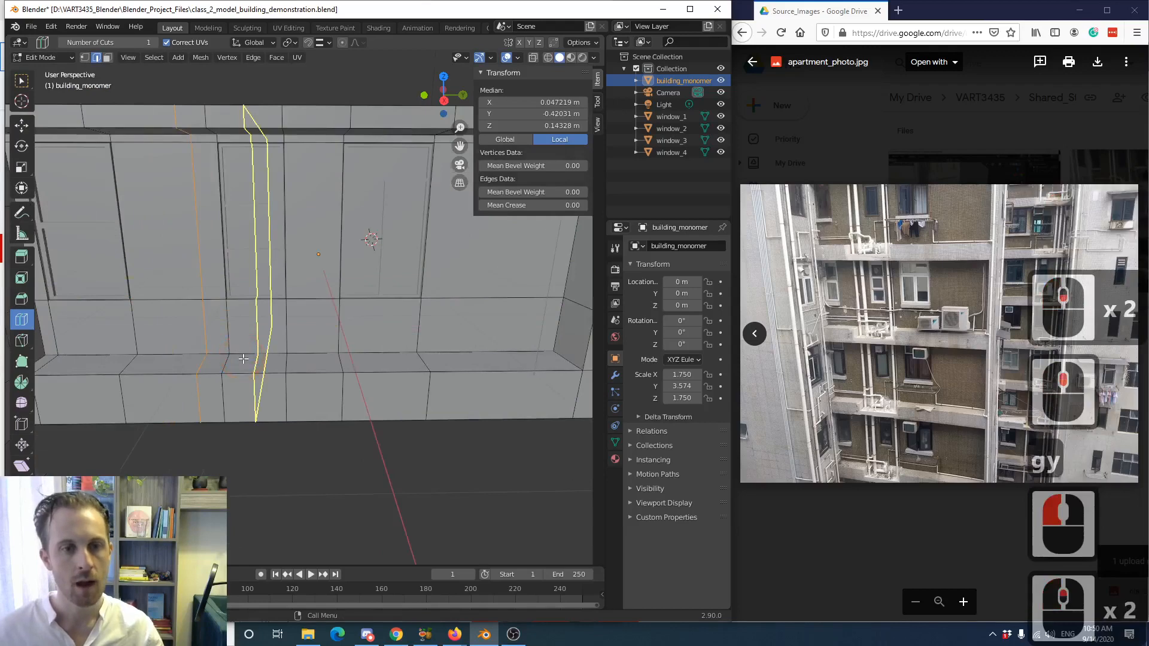
click(21, 81)
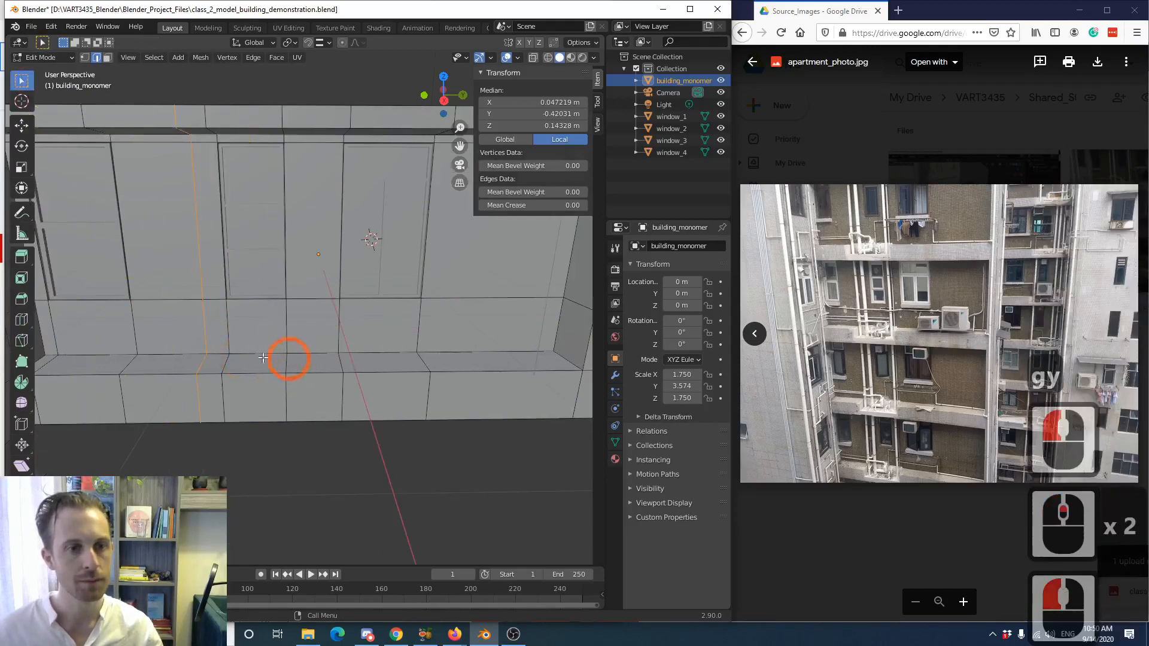
scroll(190, 342, down, 2)
middle_drag(190, 342, 224, 350)
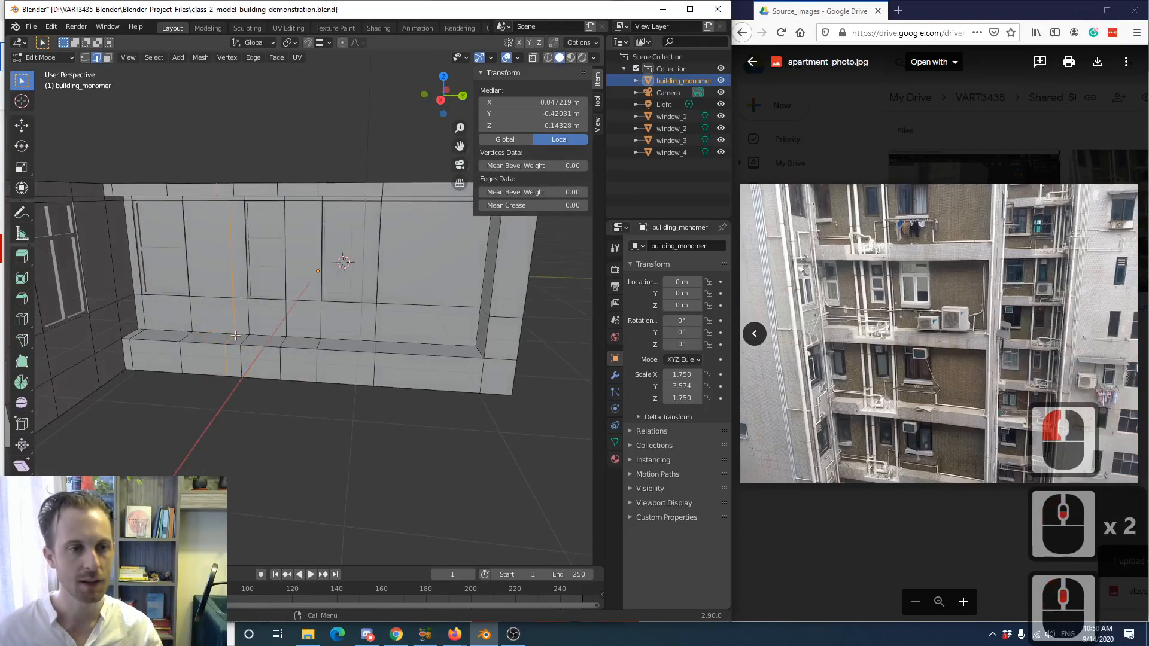
- Add a horizontal loop cut along the front of the lower ledge and lower it along Z to a local median Z of about -0.896 m
click(21, 320)
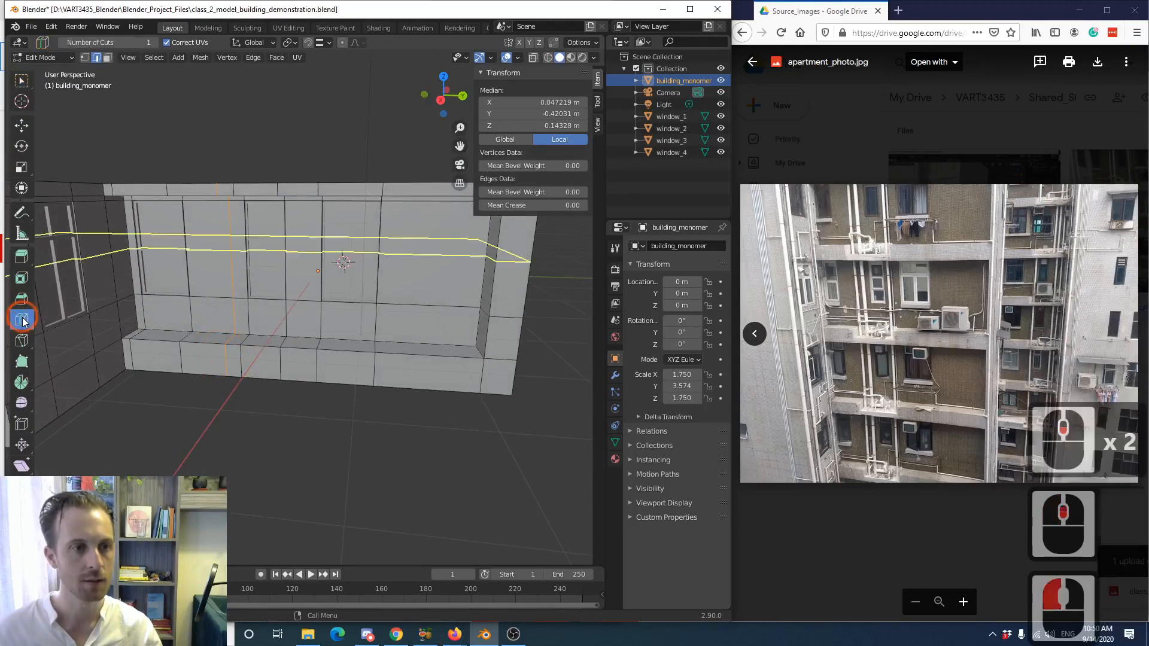
click(282, 370)
middle_drag(277, 366, 264, 351)
scroll(263, 359, up, 2)
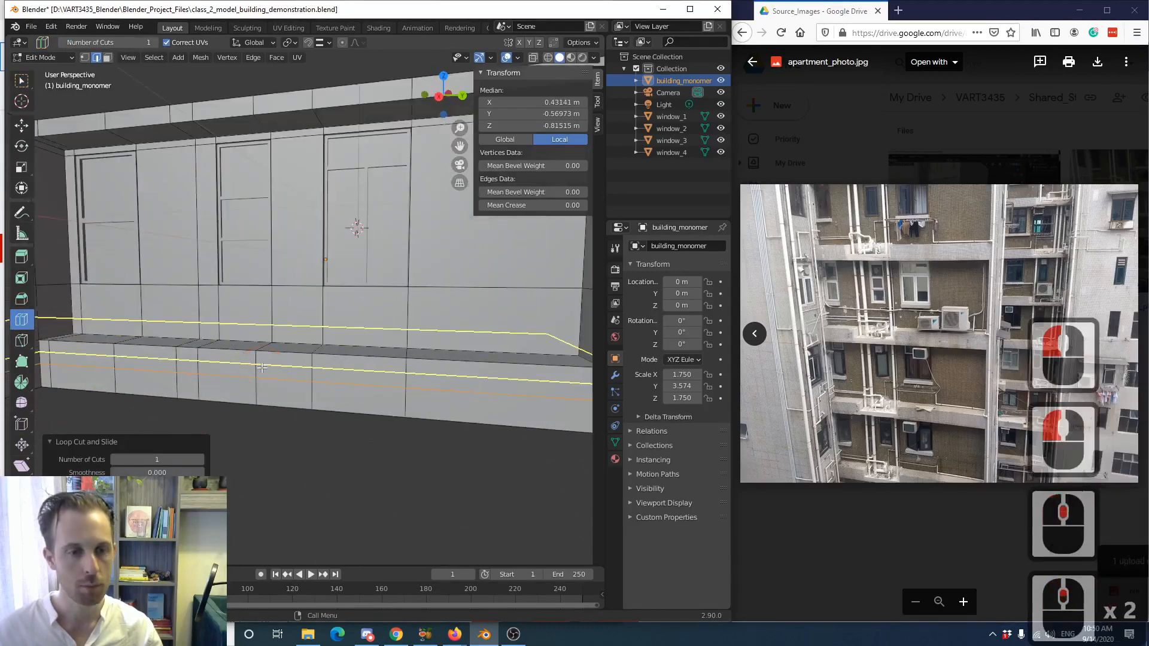
key(g)
key(z)
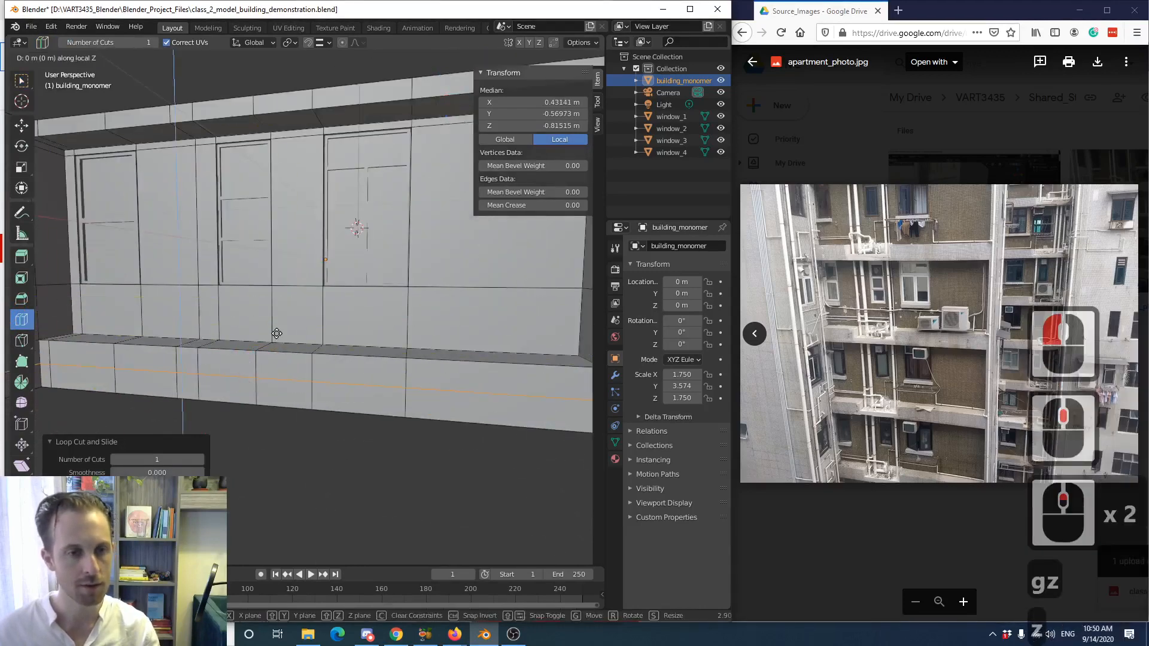
key(z)
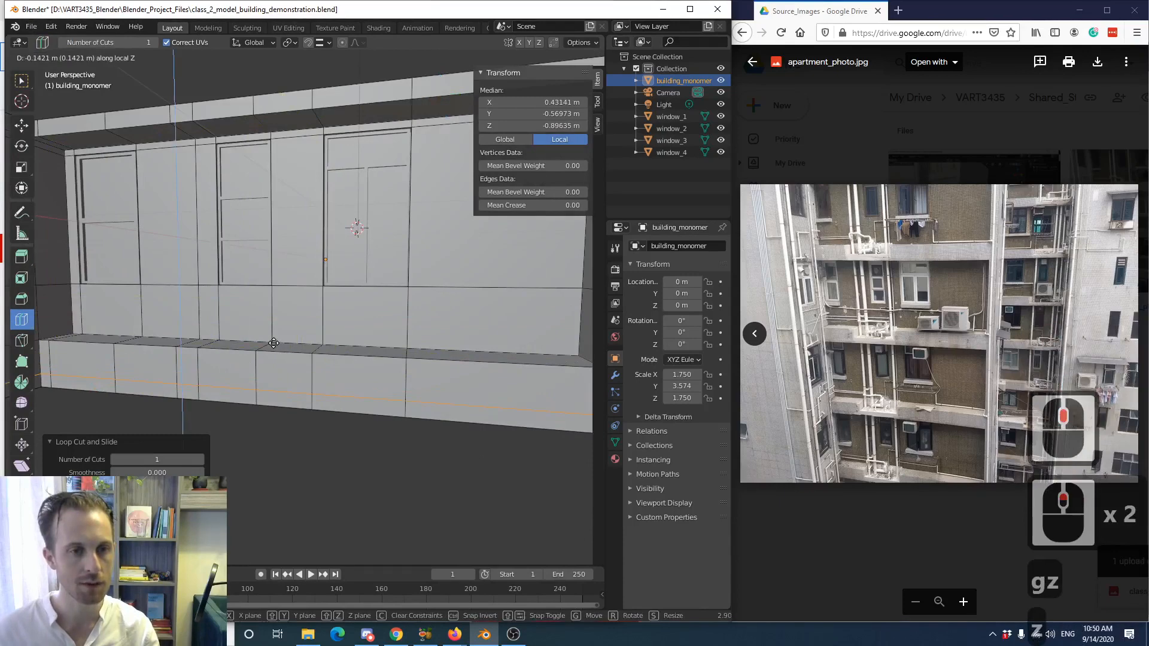
click(272, 345)
click(22, 80)
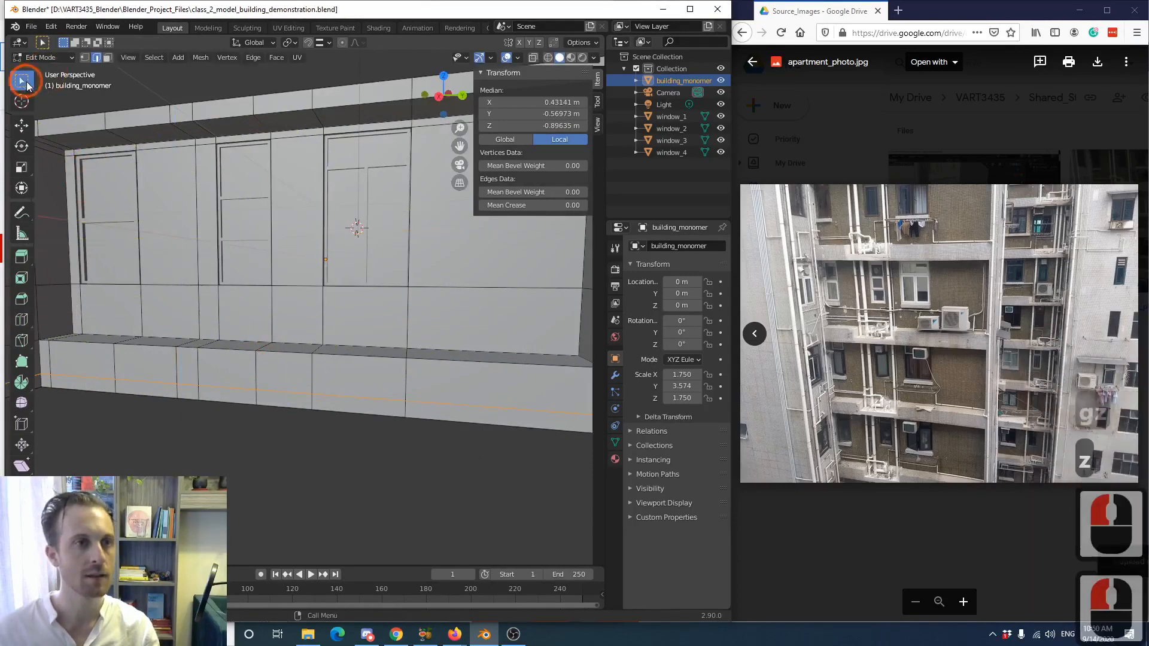
- Delete the three adjacent top faces and the three front faces above the new loop on the ledge's middle stretch, in face select mode
click(108, 57)
middle_drag(267, 336, 312, 341)
scroll(274, 395, up, 1)
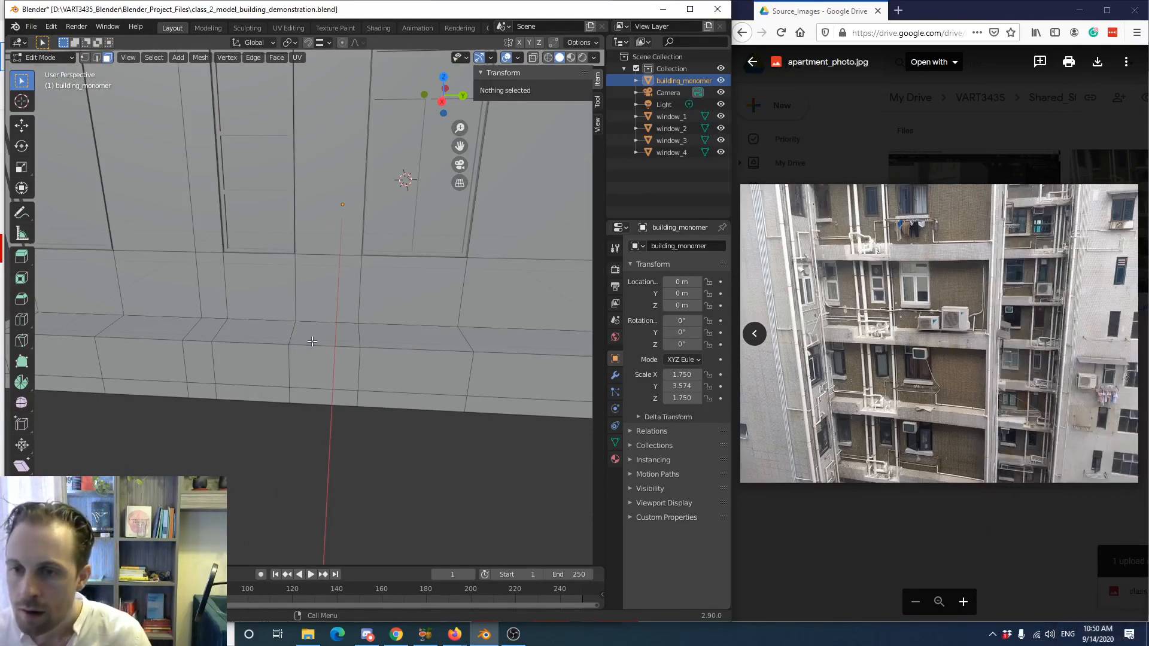
click(313, 341)
shift+click(217, 332)
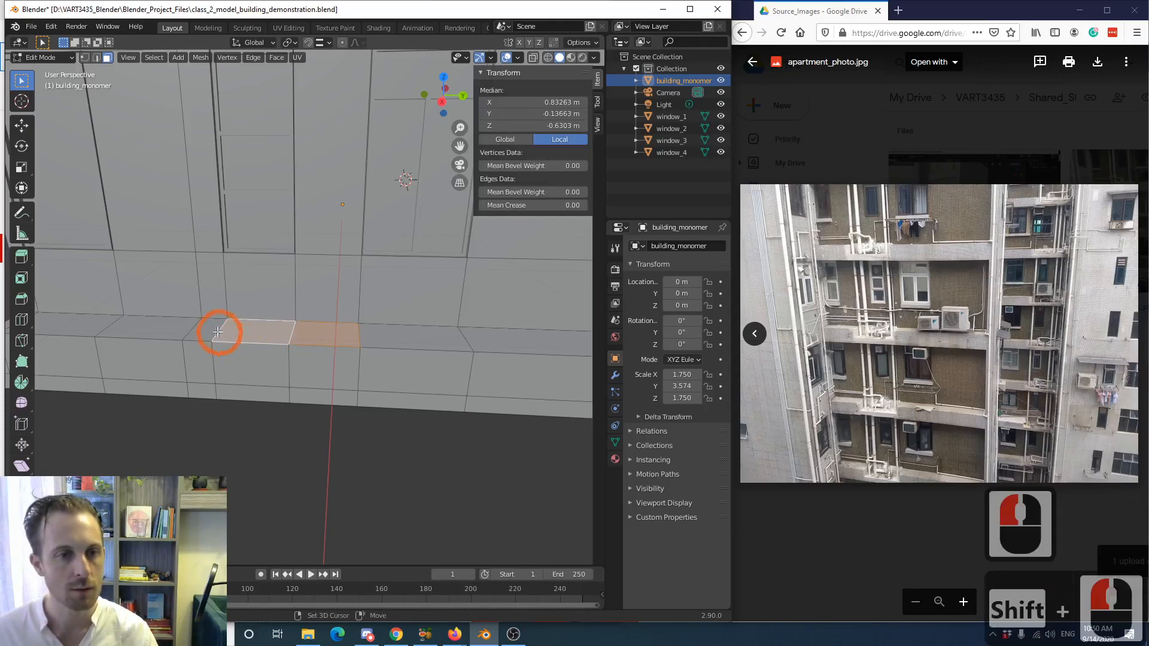
shift+click(209, 331)
shift+click(201, 358)
shift+click(235, 363)
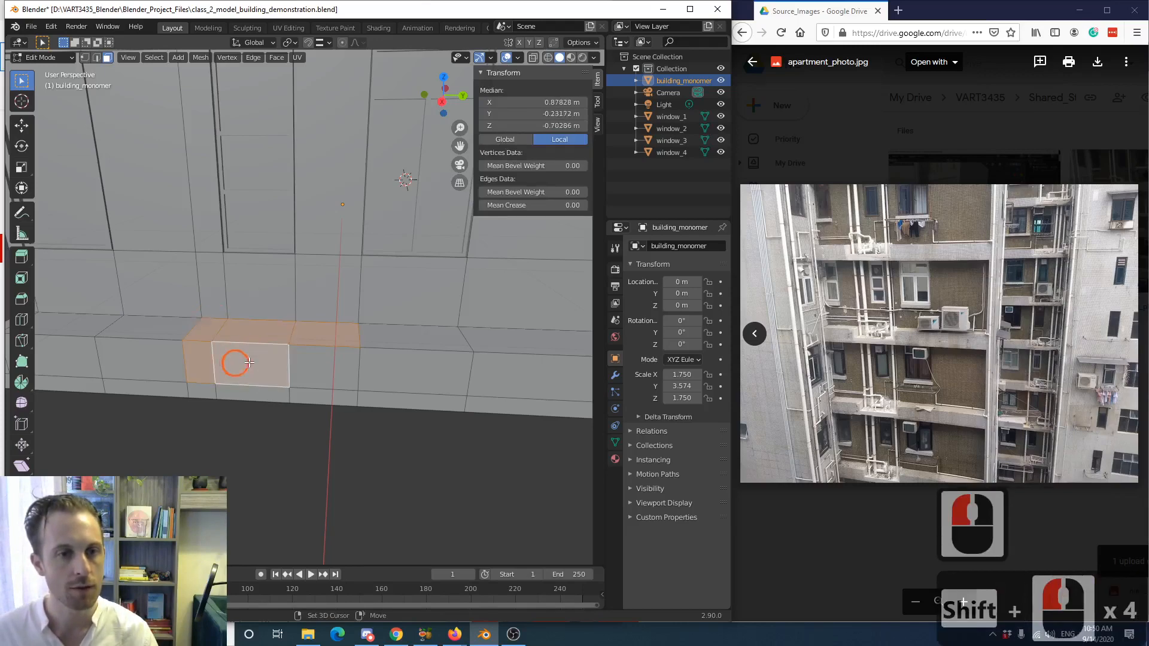
shift+click(298, 357)
mouse_move(299, 357)
middle_down()
mouse_move(302, 336)
mouse_move(281, 366)
middle_up()
scroll(296, 358, up, 2)
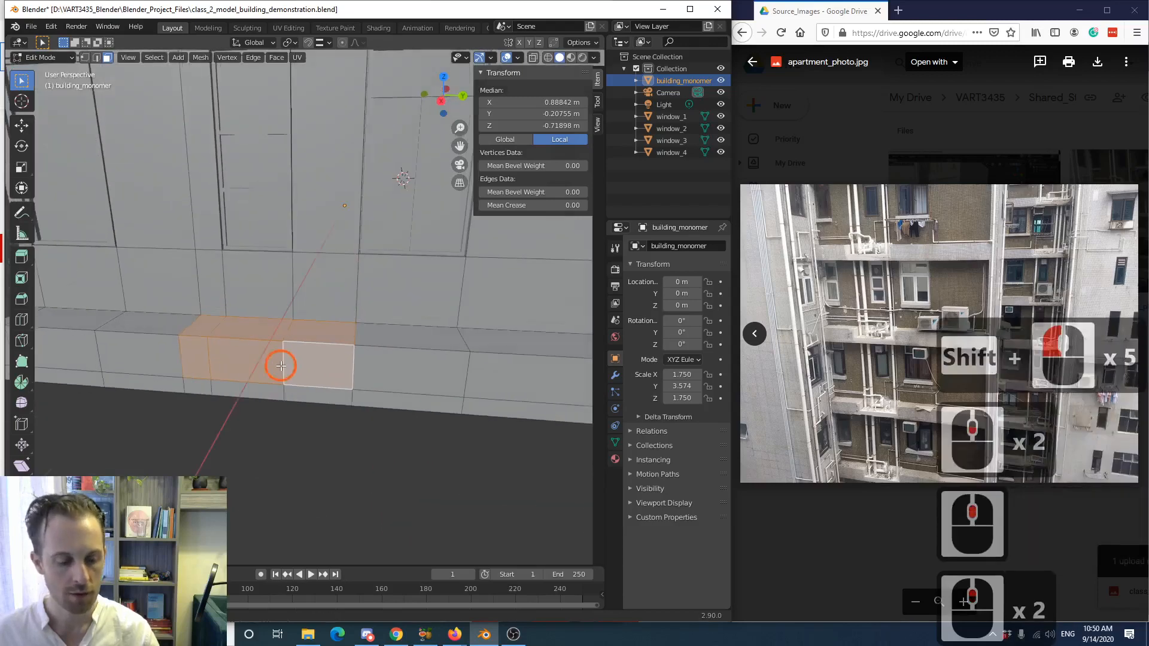
key(x)
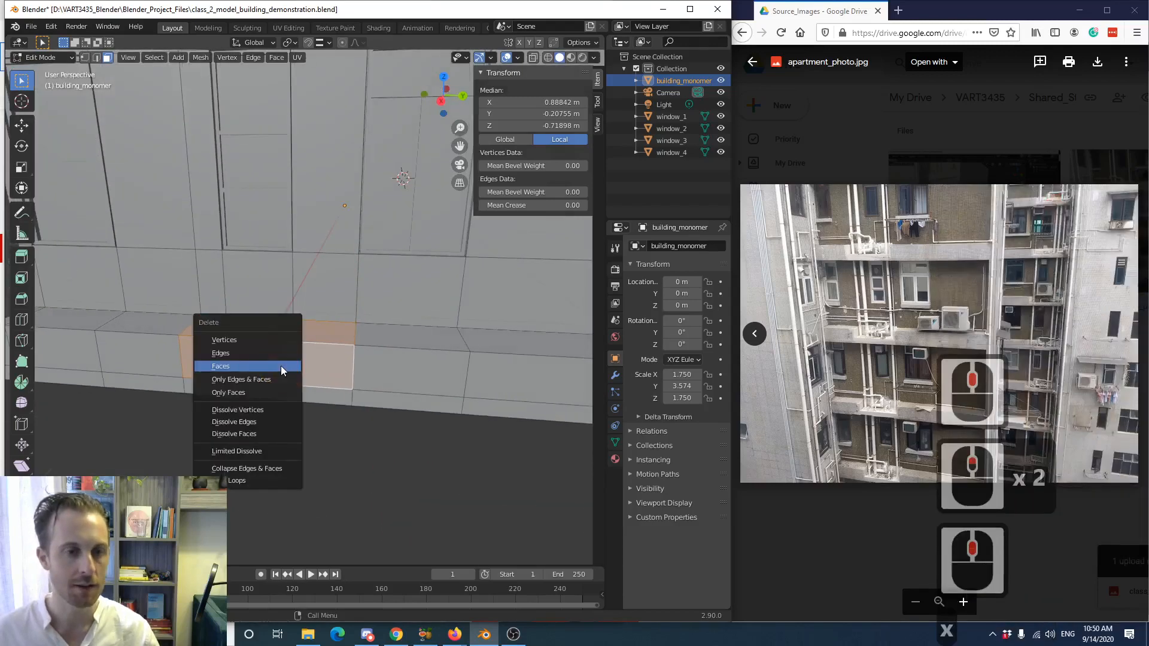
click(281, 366)
- Extrude the three front edges along the bottom of the ledge opening inward along X, to a local median X of about 0.75 m
middle_drag(281, 366, 257, 351)
scroll(221, 374, up, 3)
scroll(223, 377, down, 3)
scroll(225, 386, up, 2)
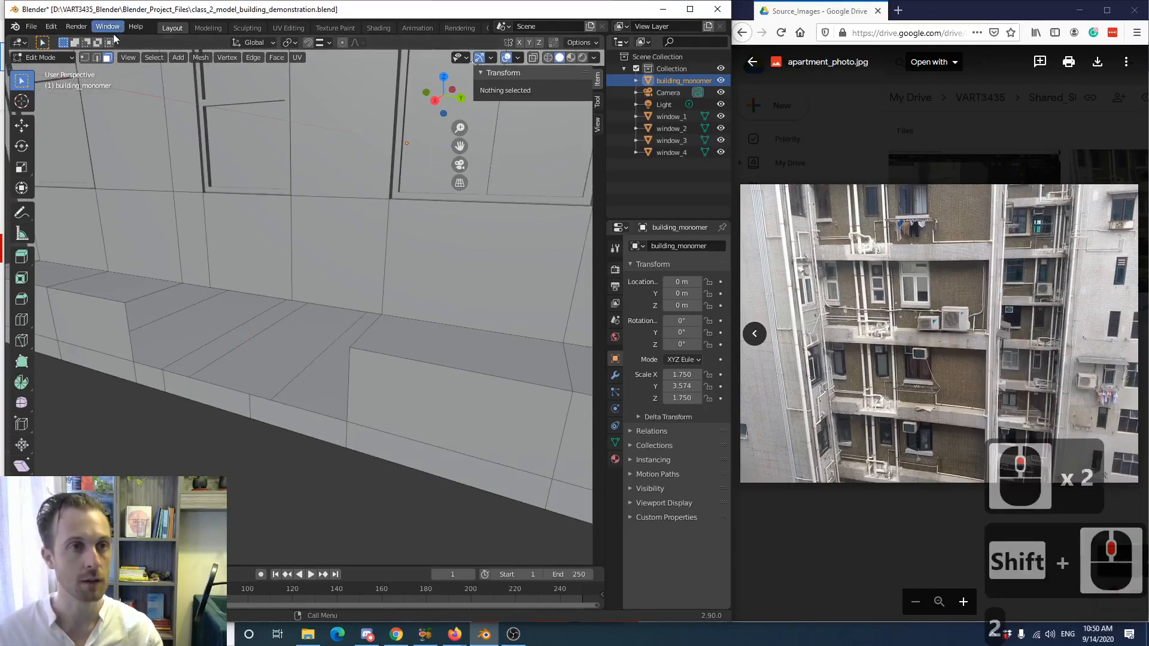
key(2)
key(2)
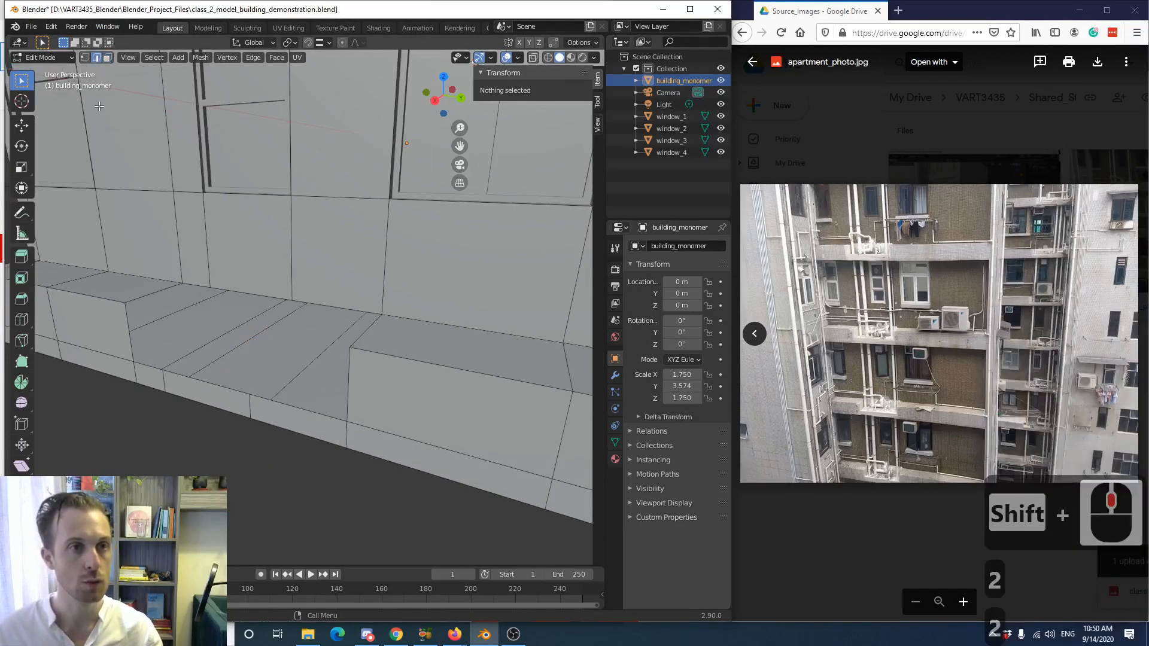
click(153, 371)
shift+click(235, 396)
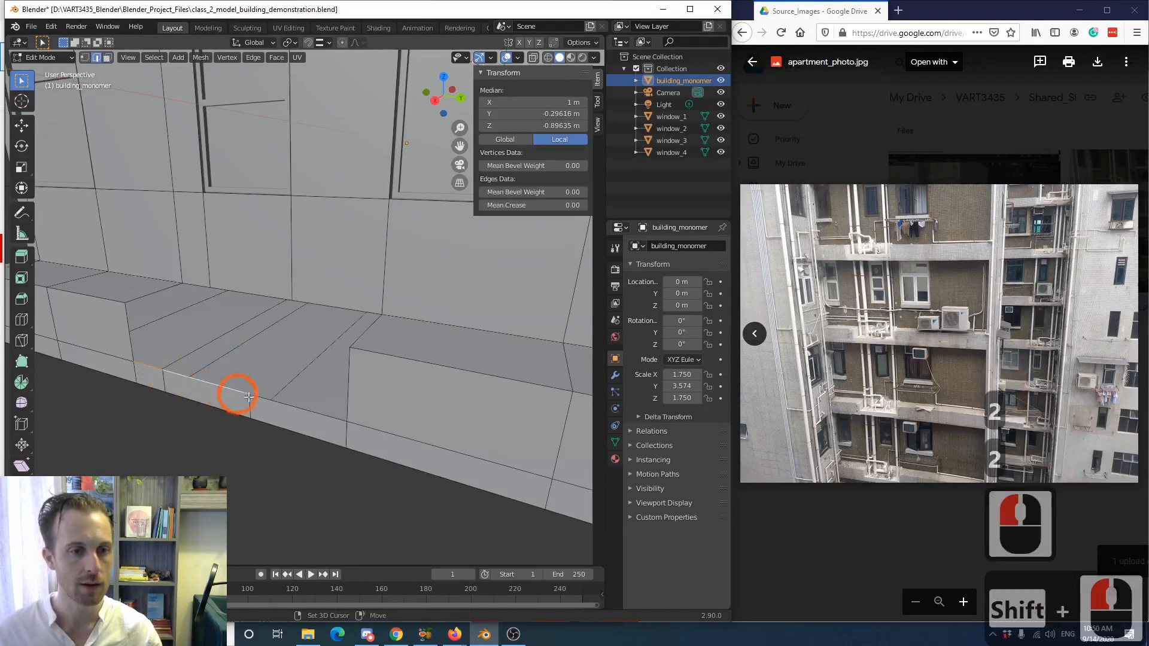
shift+click(270, 390)
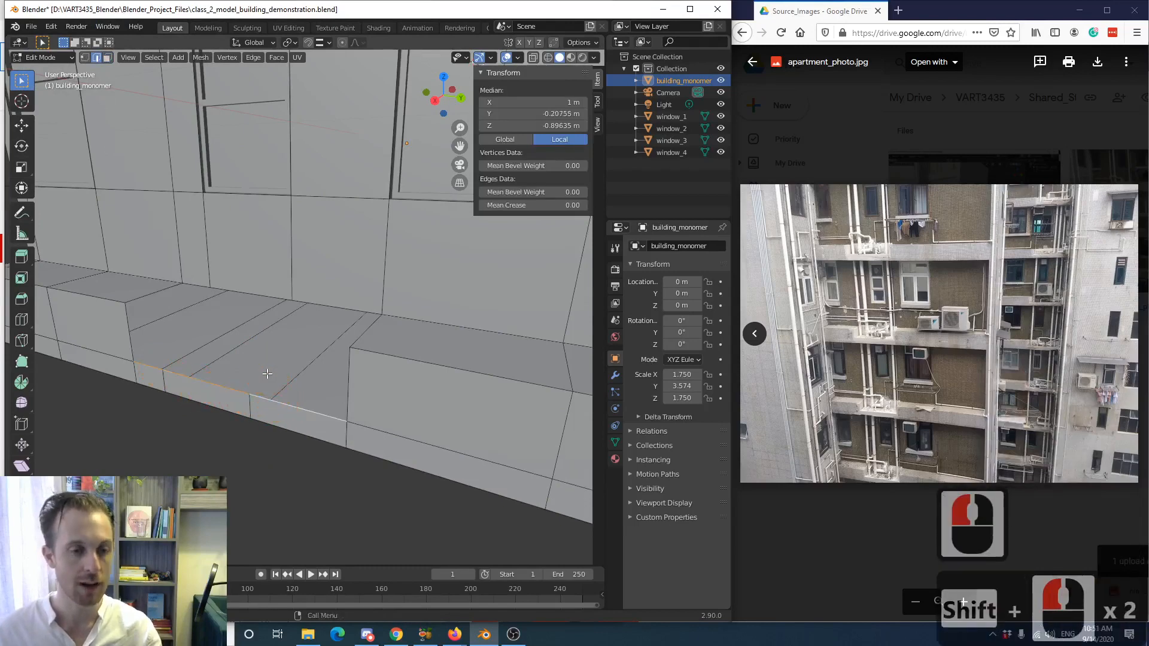
middle_drag(267, 373, 251, 374)
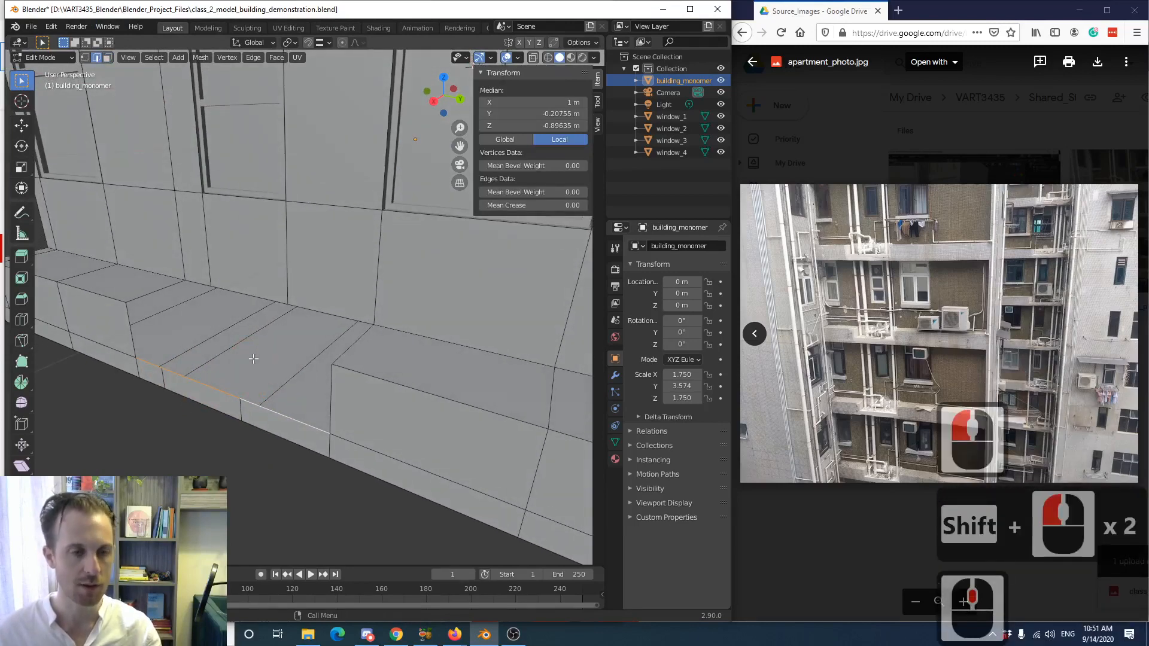
key(e)
click(254, 359)
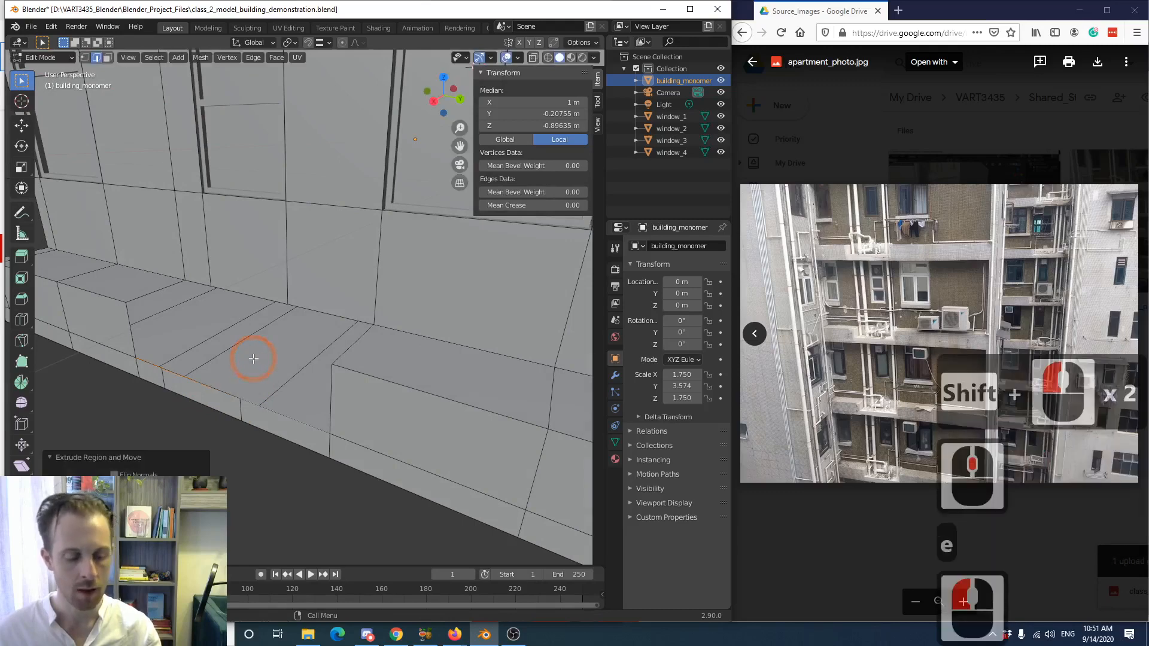
key(g)
key(x)
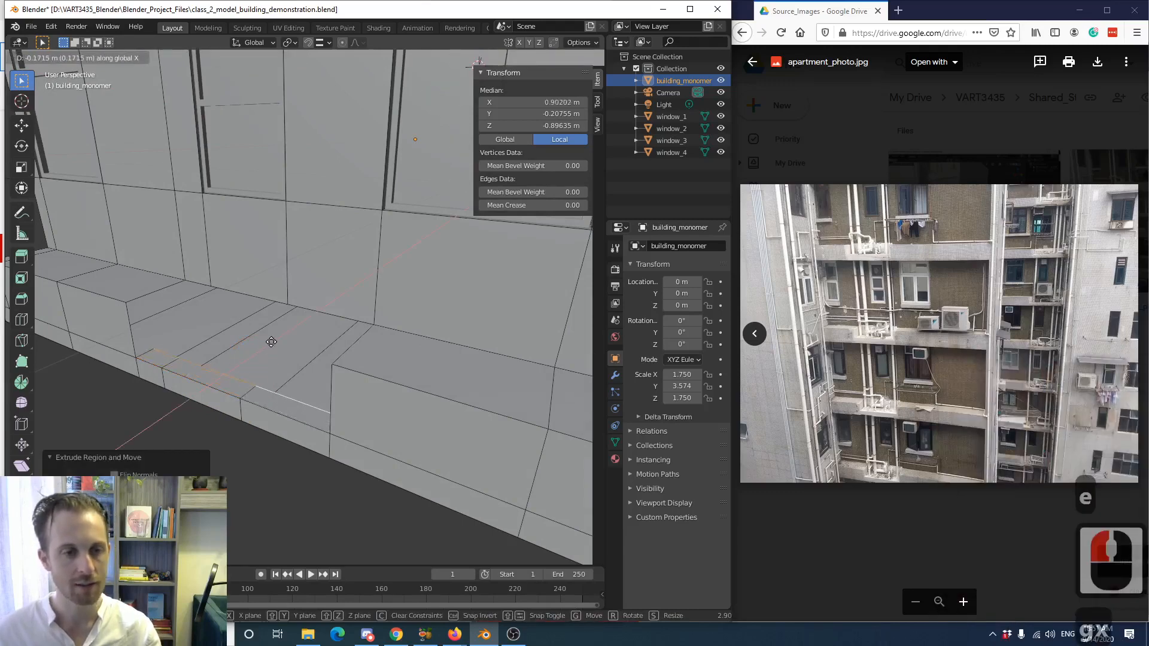
click(288, 323)
- Turn on snapping and set its target to Edge
middle_drag(287, 323, 280, 353)
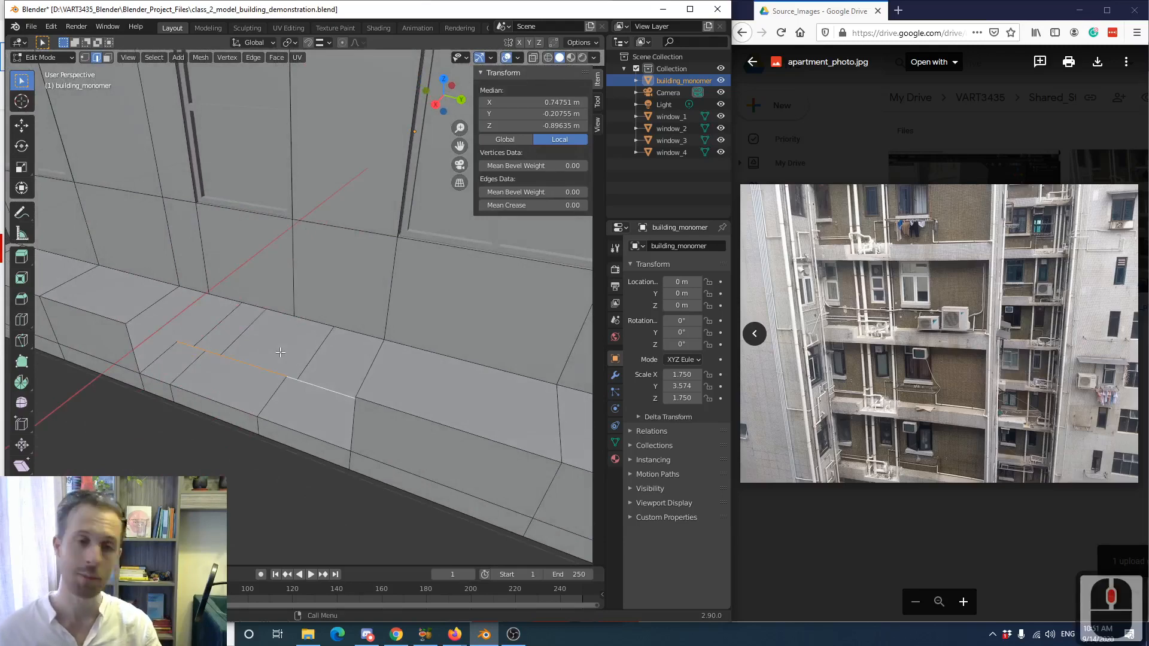
click(309, 43)
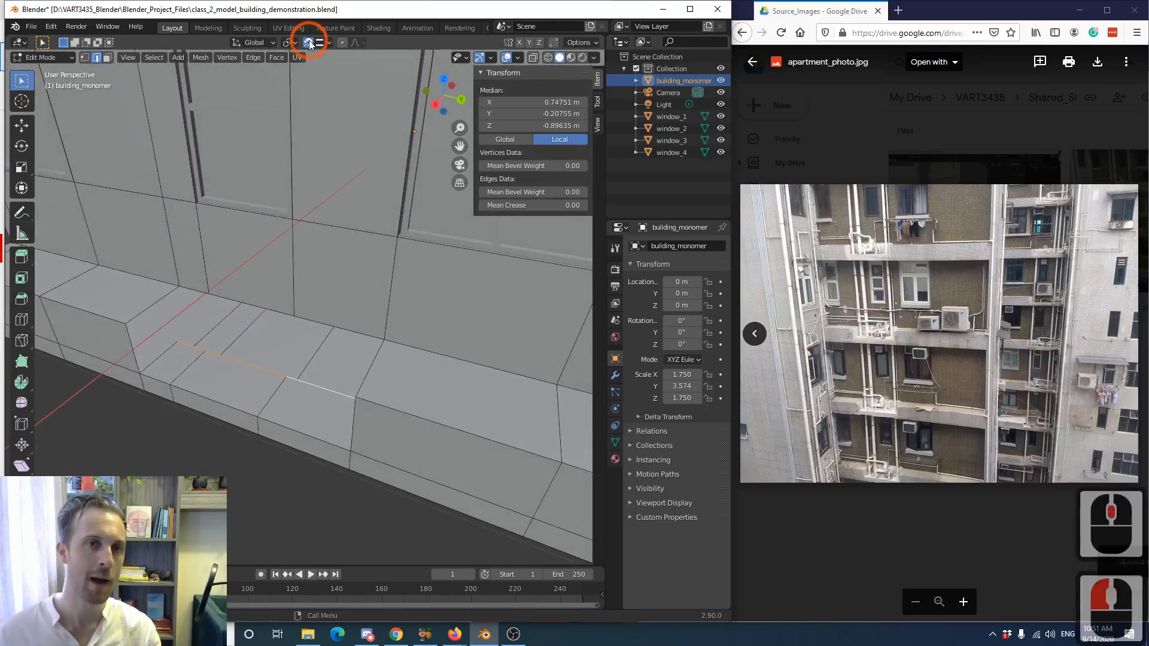
click(309, 44)
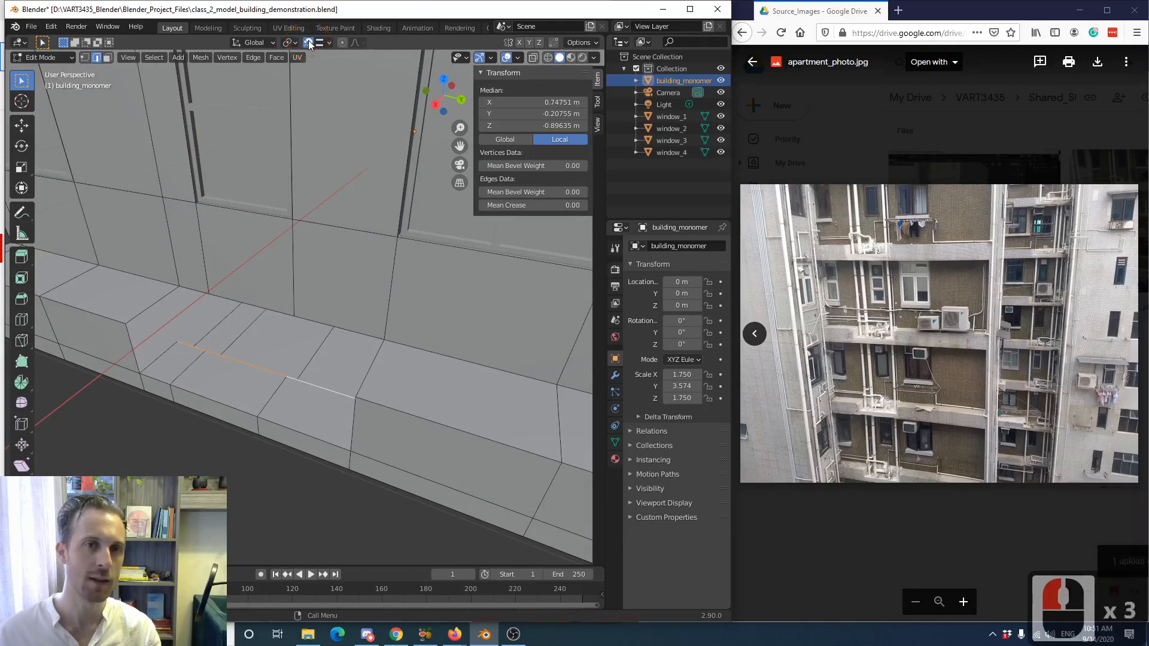
click(310, 43)
click(309, 44)
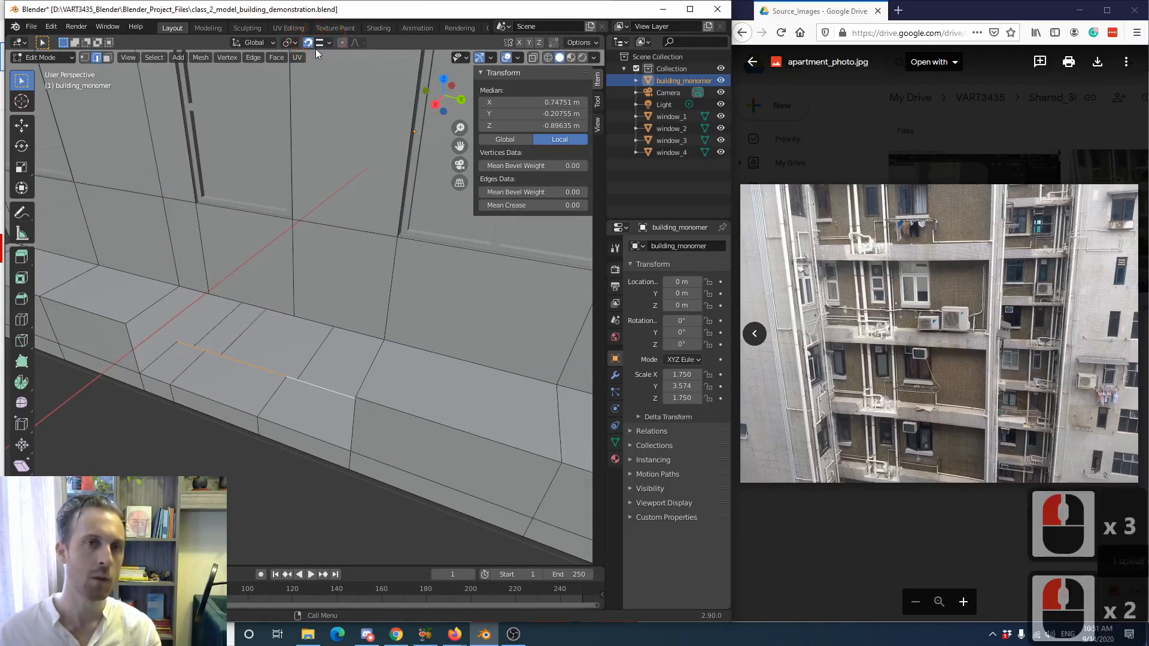
click(325, 42)
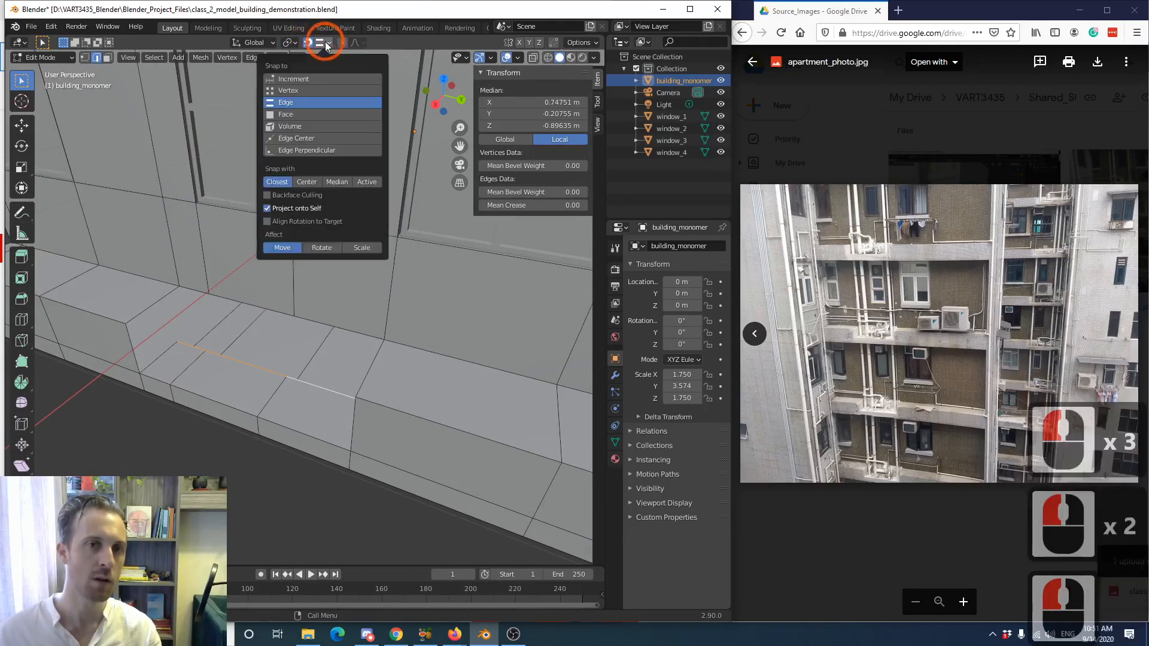
click(297, 102)
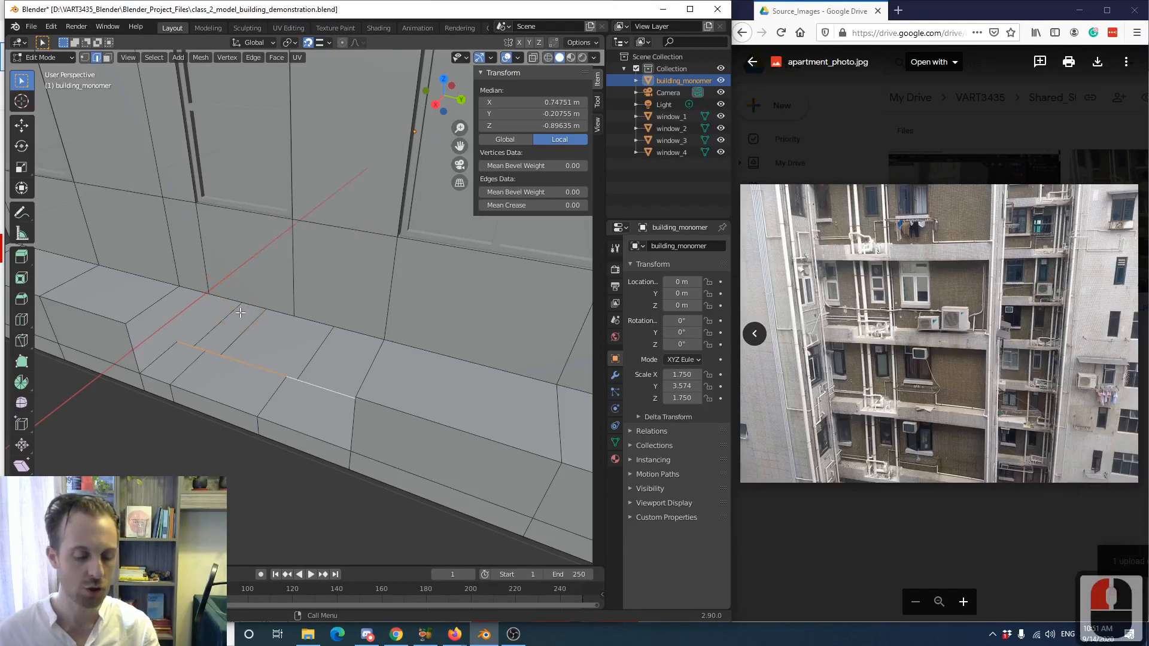
- Move the extruded edges along X to snap in line with the wall, at local median X 0.66527 m, and turn snapping off
key(g)
key(x)
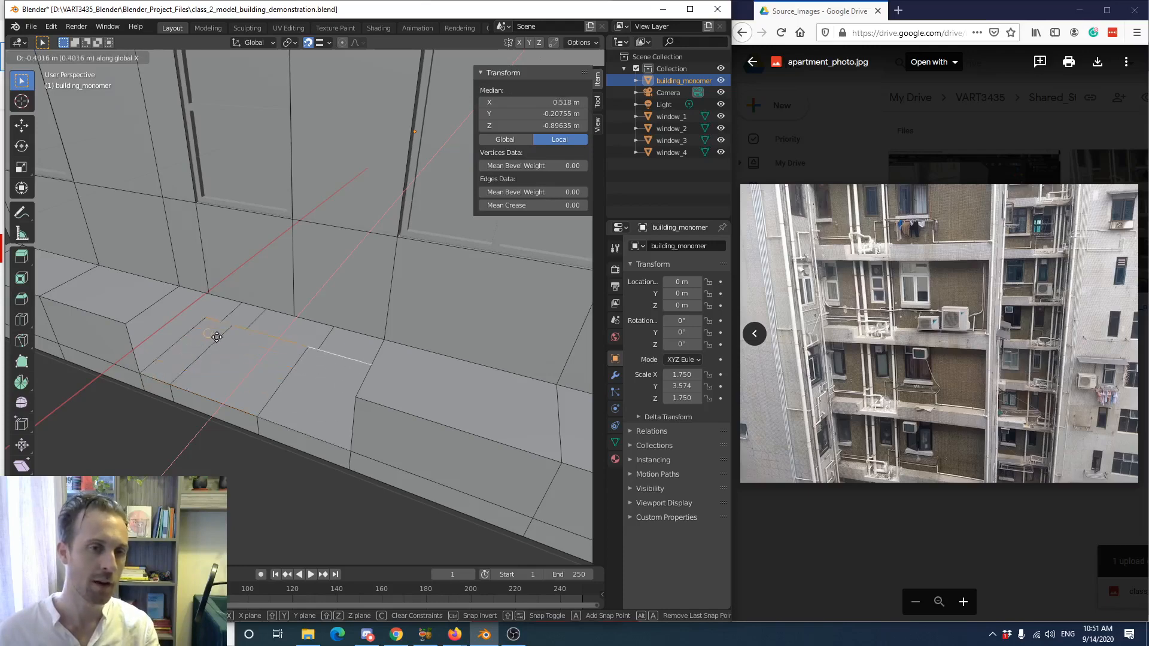
click(230, 298)
middle_drag(223, 299, 208, 333)
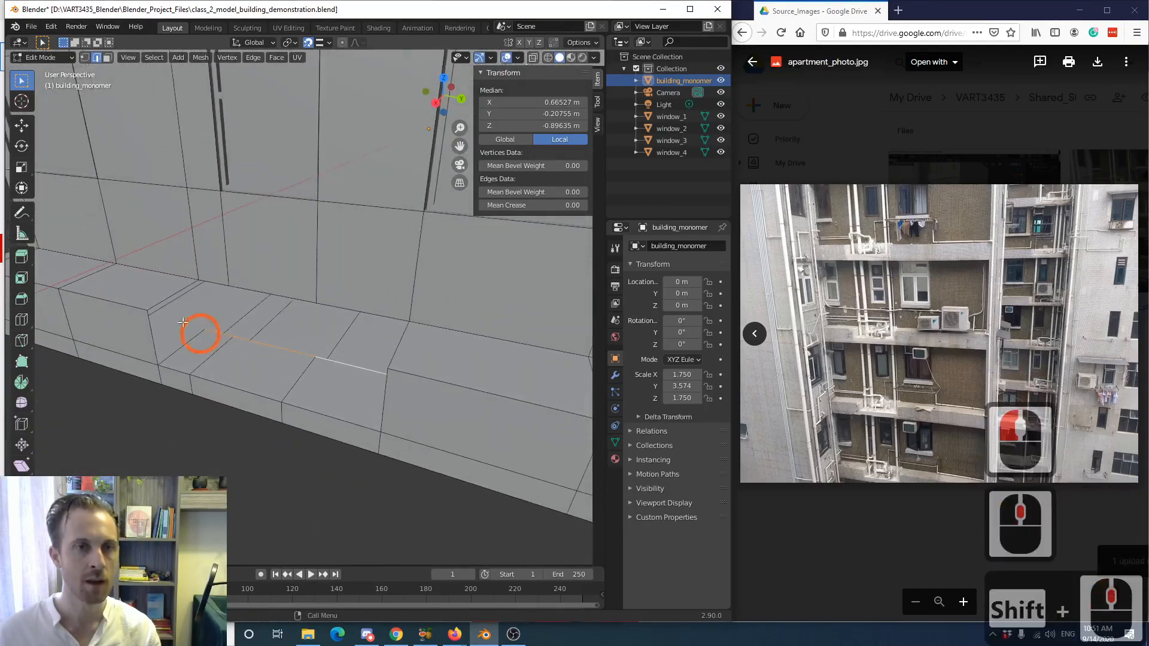
click(307, 43)
- Fill the open end of the ledge notch nearest the narrow window with a face built from its top, front and bottom edges
scroll(318, 289, up, 2)
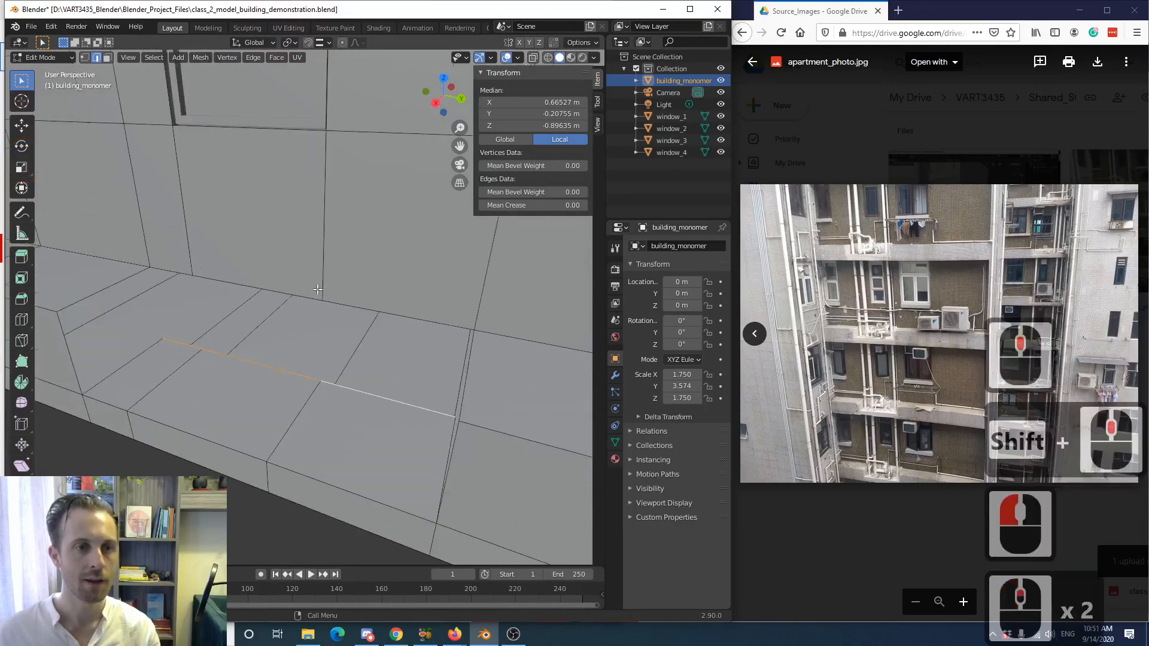
middle_drag(318, 290, 273, 288)
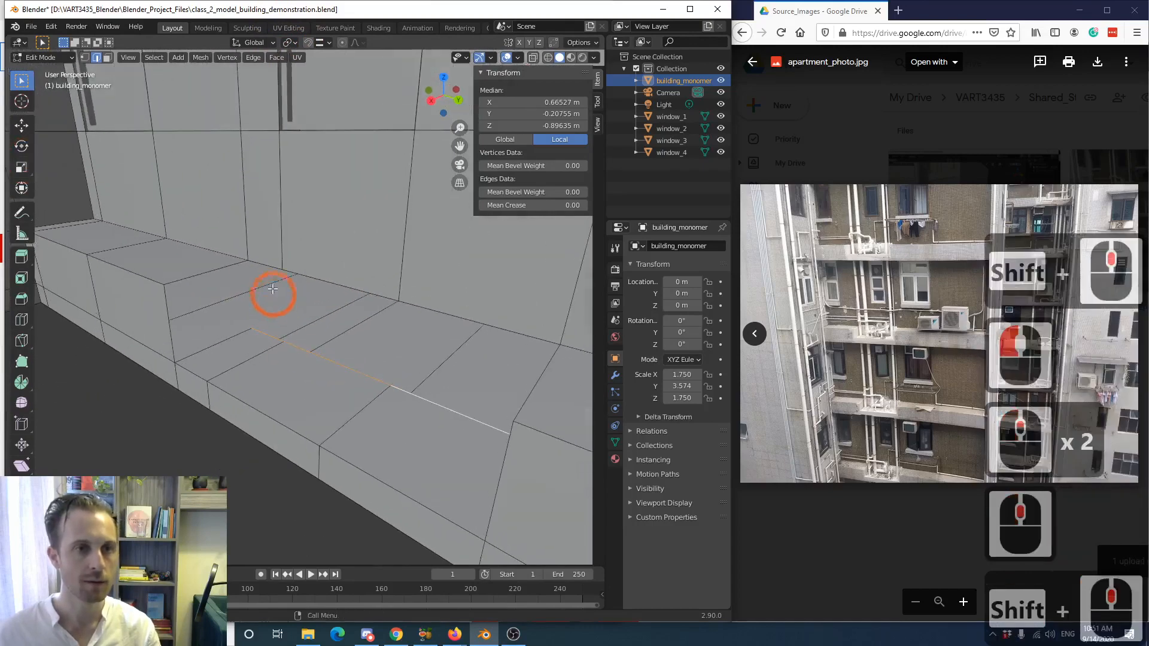
click(208, 271)
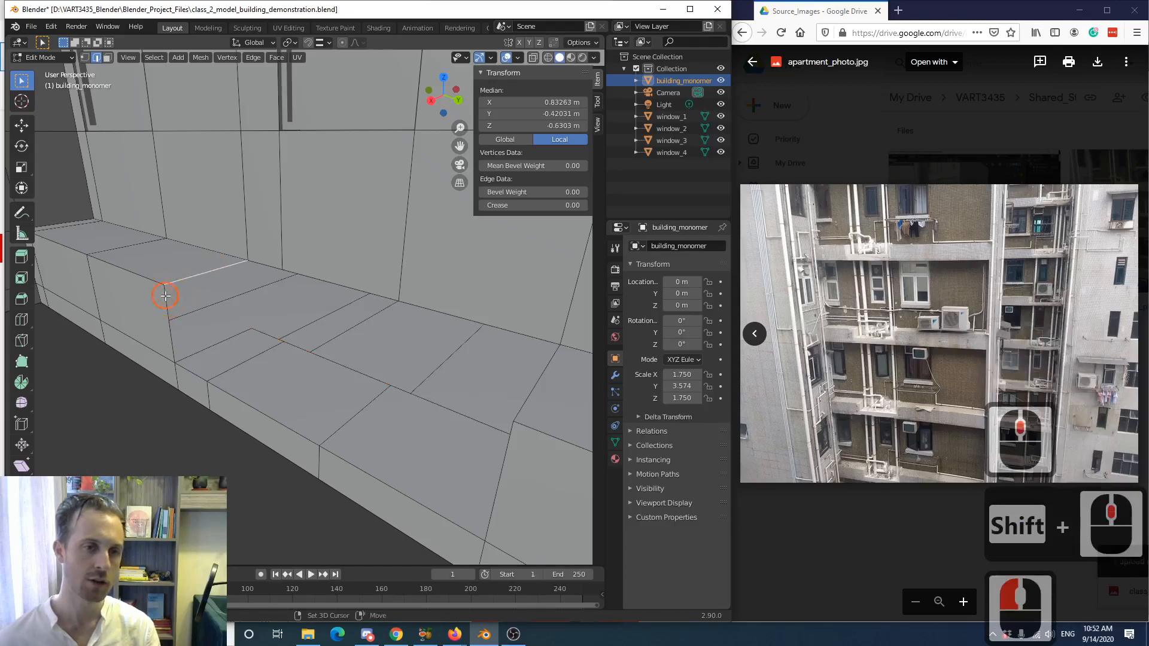
shift+click(199, 343)
shift+click(197, 347)
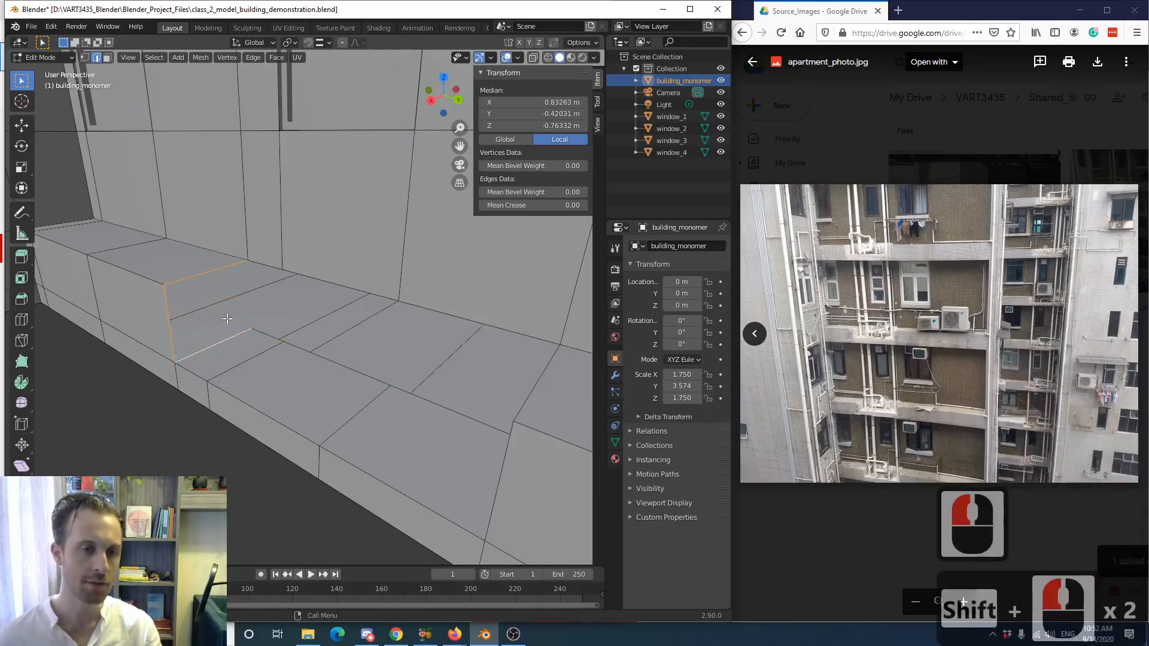
key(f)
- Fill the opposite open end of the ledge notch with a face built from its bottom, front and top edges
middle_drag(227, 318, 402, 352)
click(423, 352)
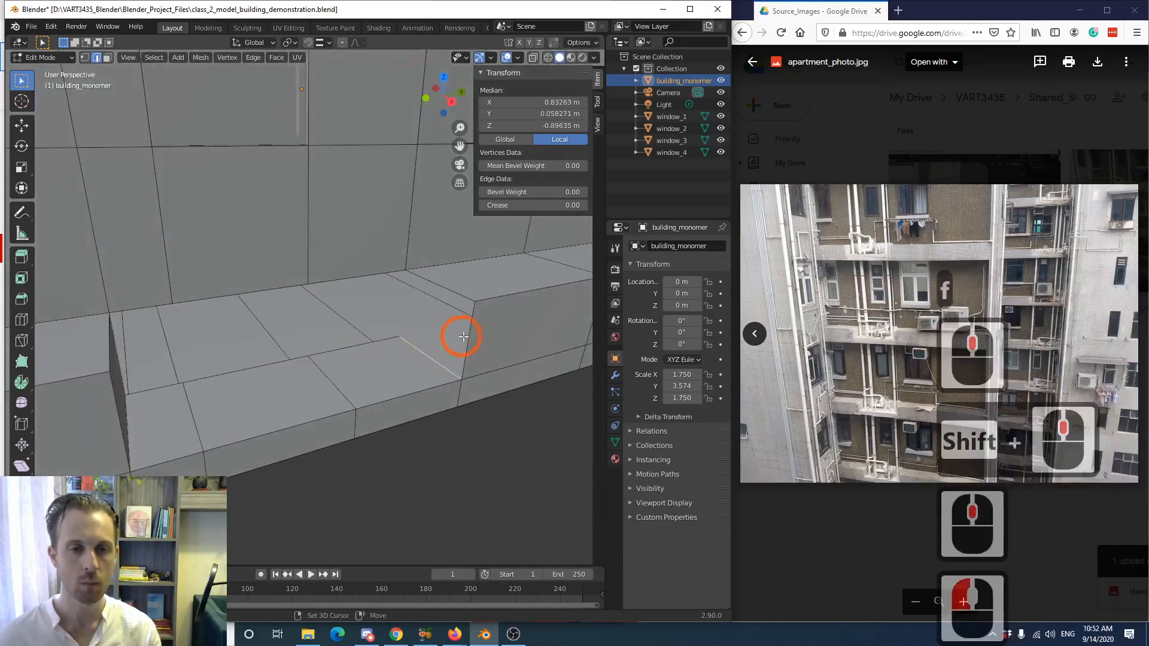
shift+click(469, 316)
shift+click(471, 302)
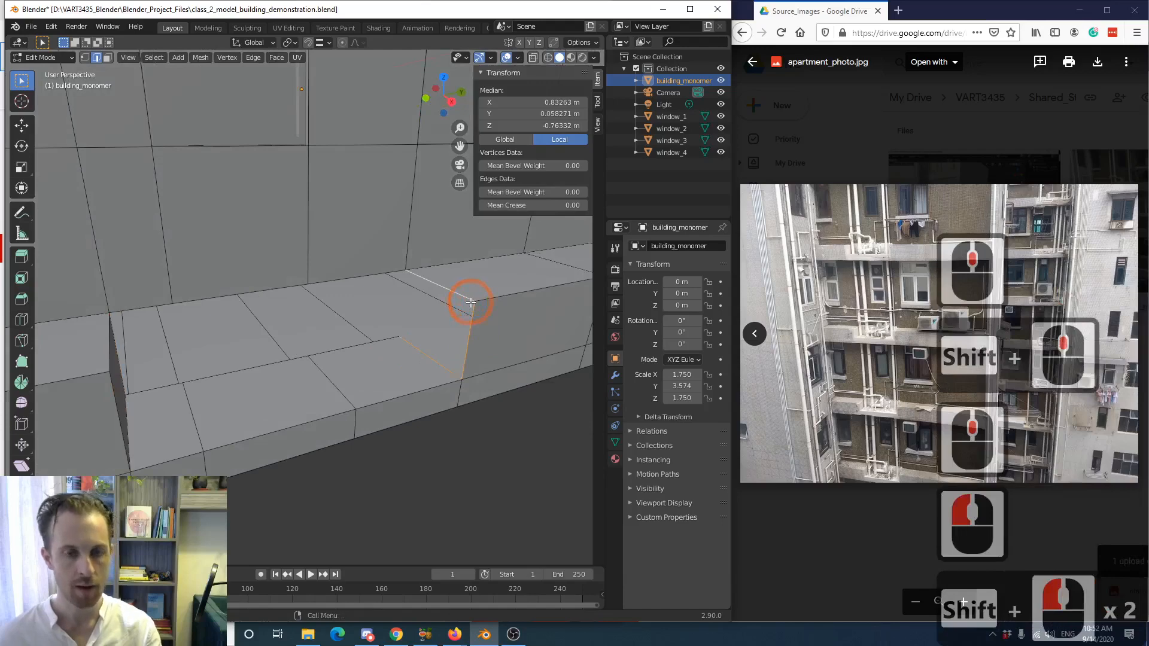
key(f)
- Fill the first section of the notch's open back, beside the newly closed end, with a face between its side, bottom and top edges
click(404, 299)
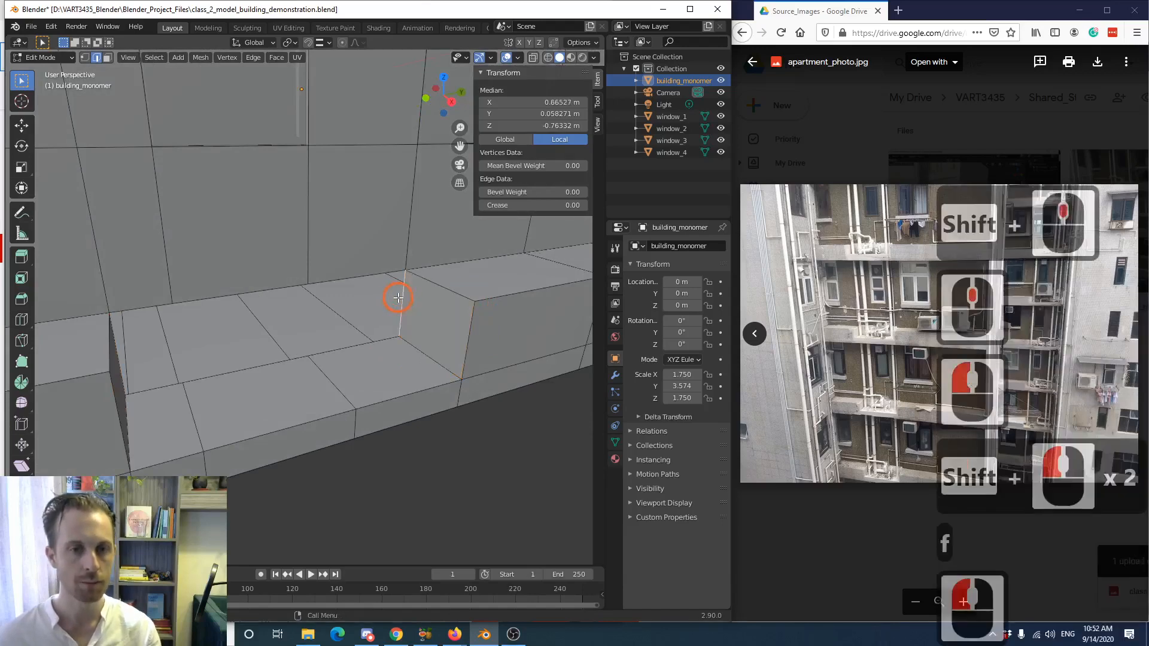
shift+click(375, 330)
shift+click(369, 279)
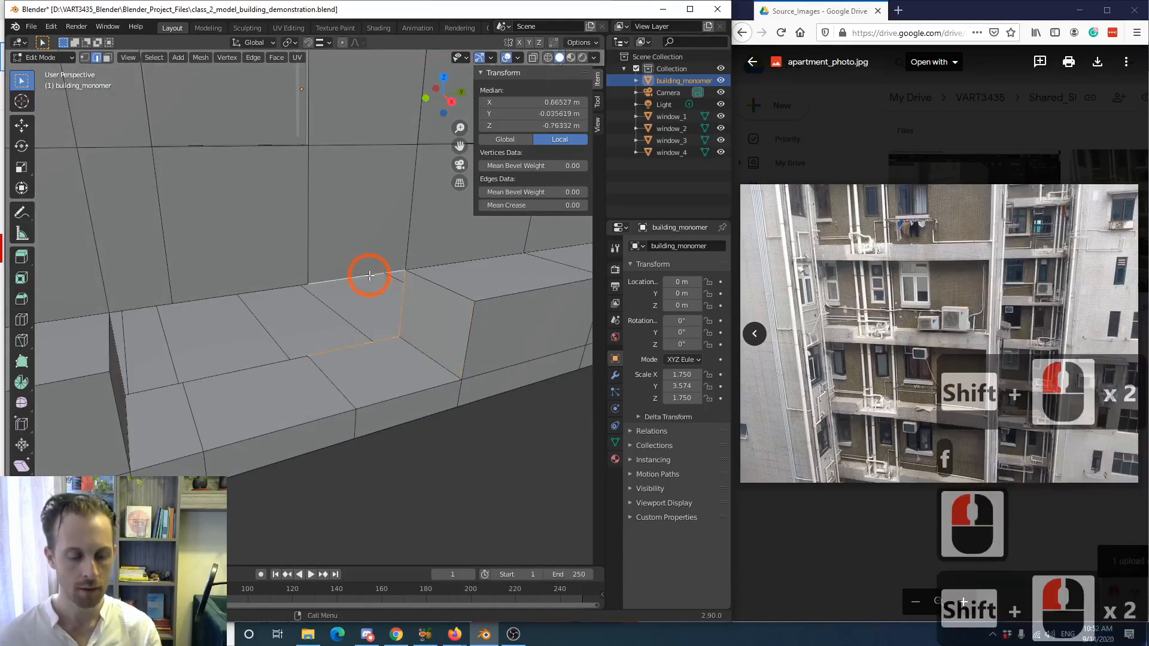
key(f)
- Fill the middle section of the notch's open back with a face between its side, bottom and top edges
click(307, 307)
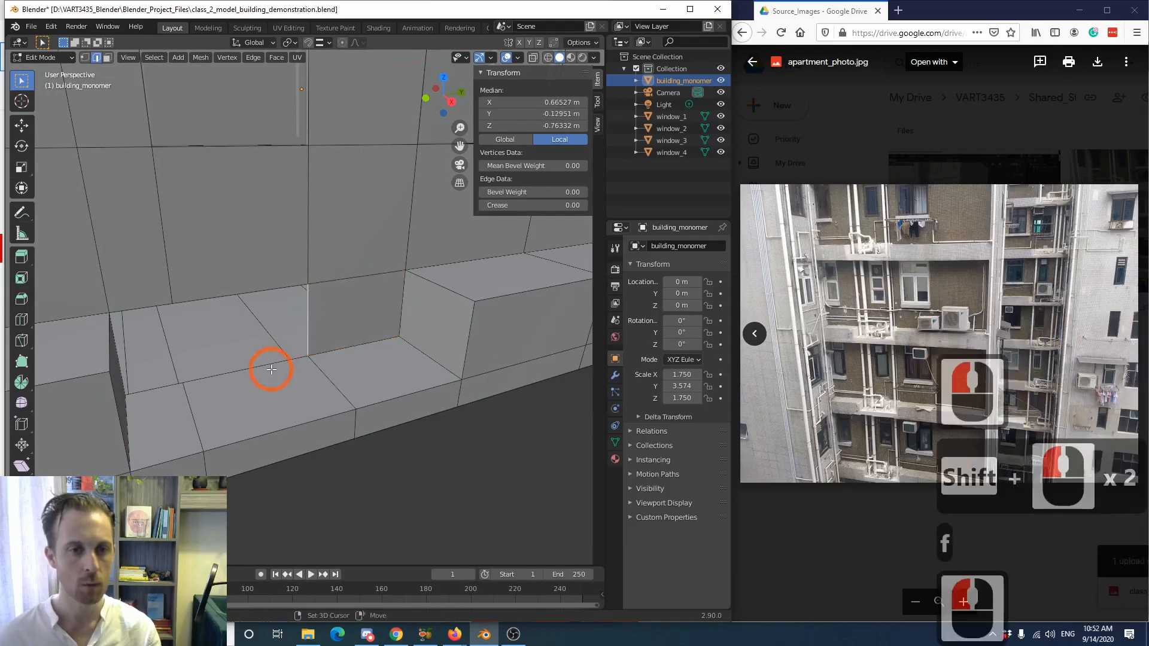
shift+click(269, 365)
shift+click(271, 294)
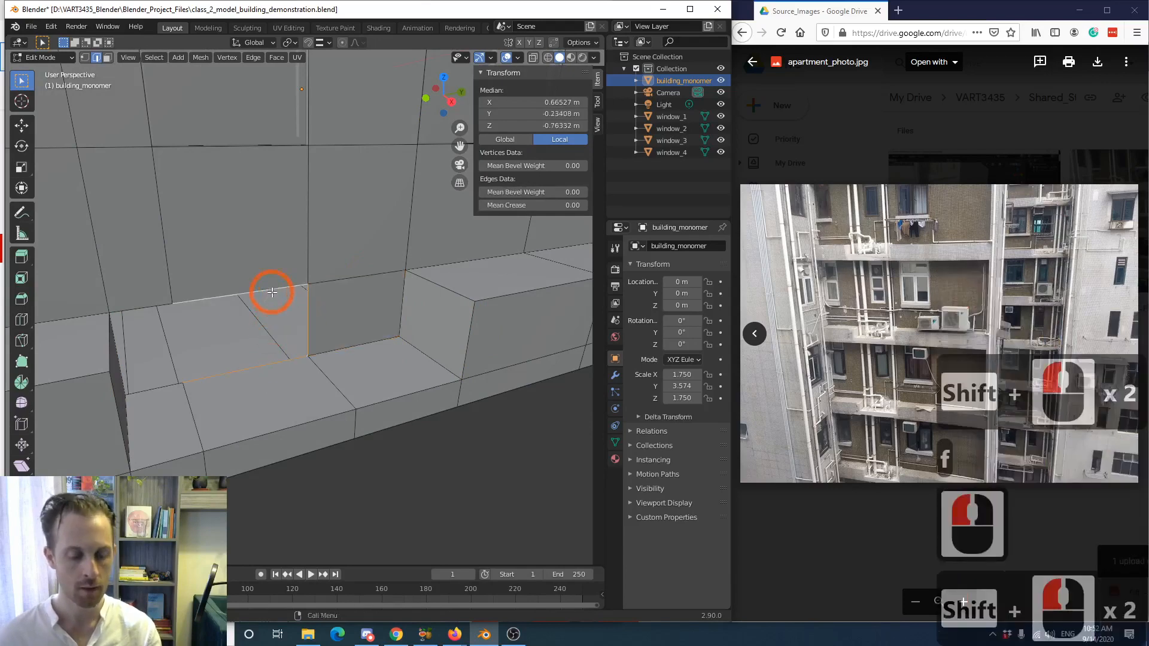
key(f)
- Fill the last section of the notch's open back from its surrounding edges and return to Object Mode
middle_drag(271, 296, 207, 298)
click(159, 279)
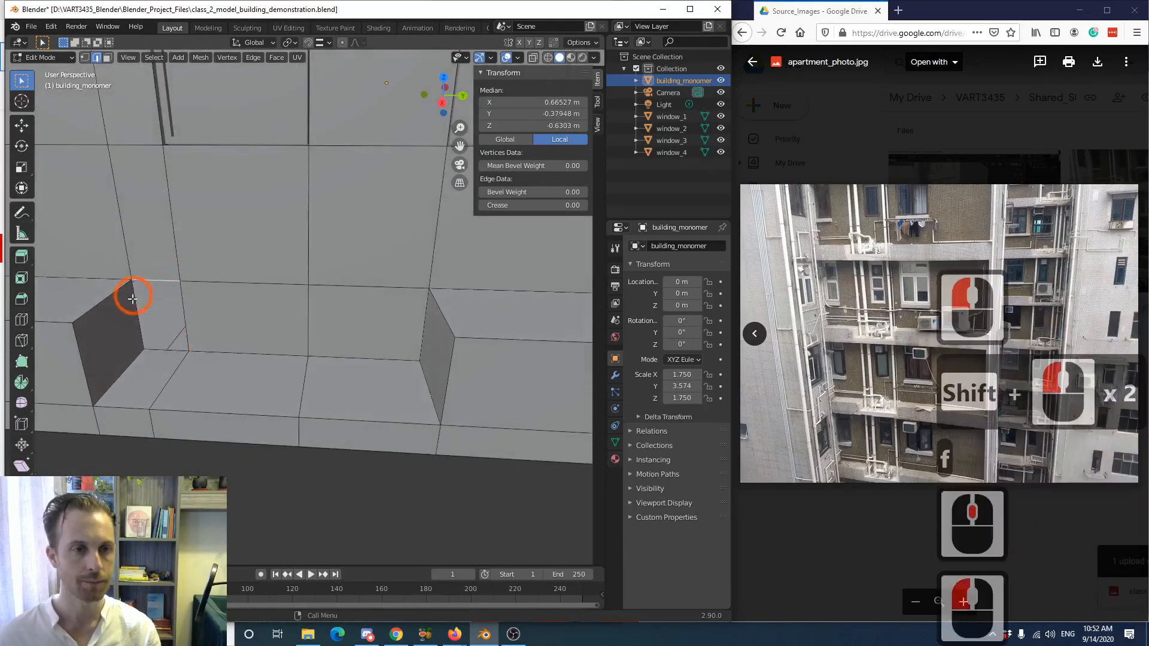
shift+click(136, 298)
shift+click(167, 345)
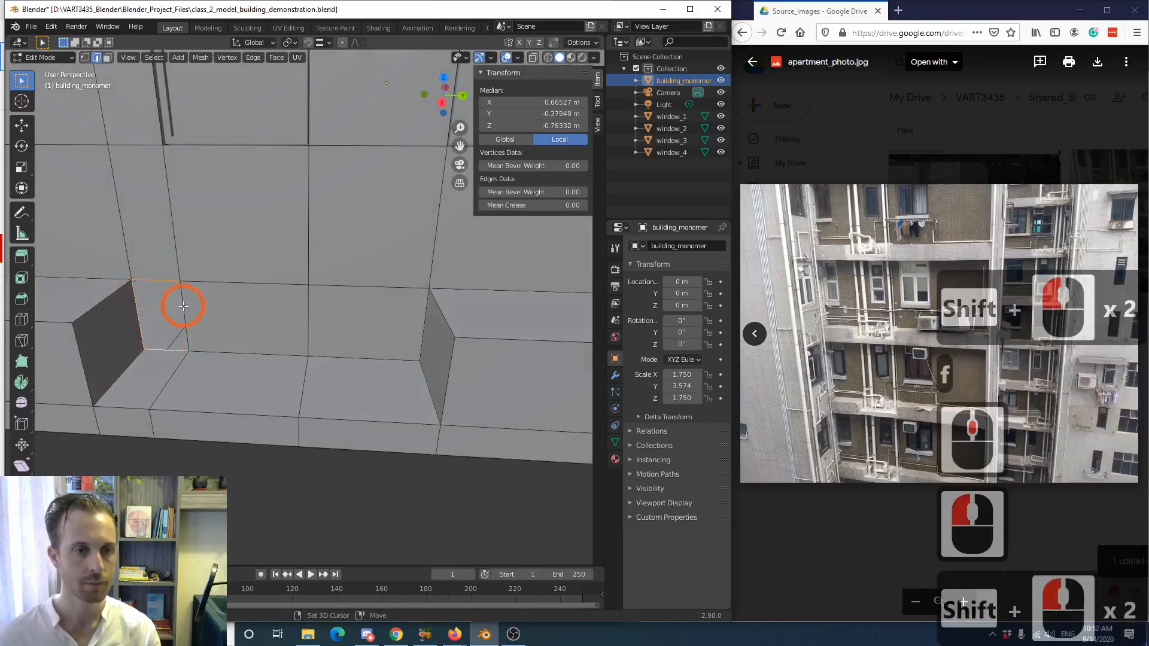
shift+click(183, 306)
key(f)
click(216, 471)
scroll(216, 470, down, 2)
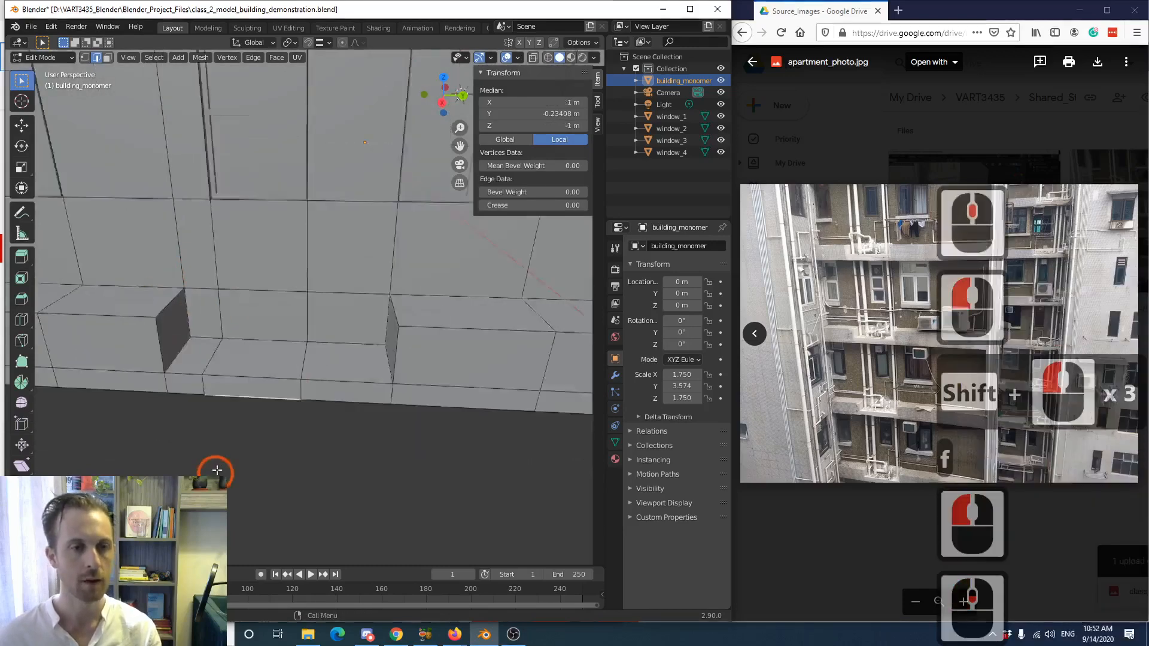
scroll(217, 470, down, 2)
middle_drag(216, 466, 260, 381)
key(Tab)
scroll(290, 364, down, 5)
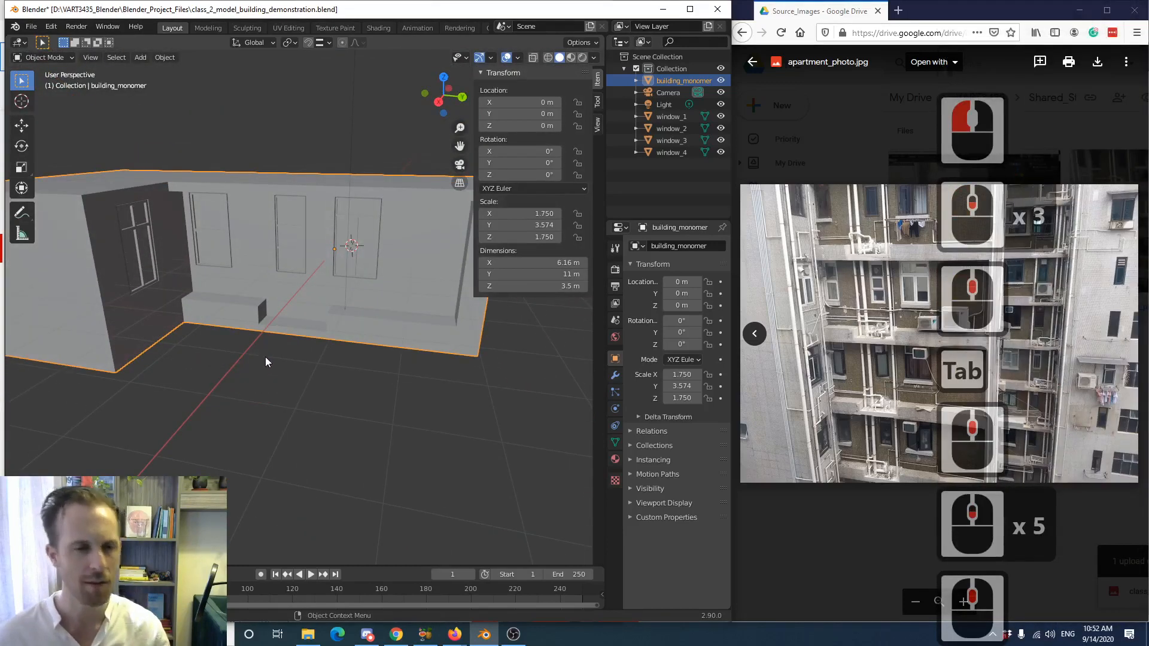
- Place the 3D cursor in the ledge notch beside its end wall and add a cylinder mesh there
scroll(265, 357, up, 2)
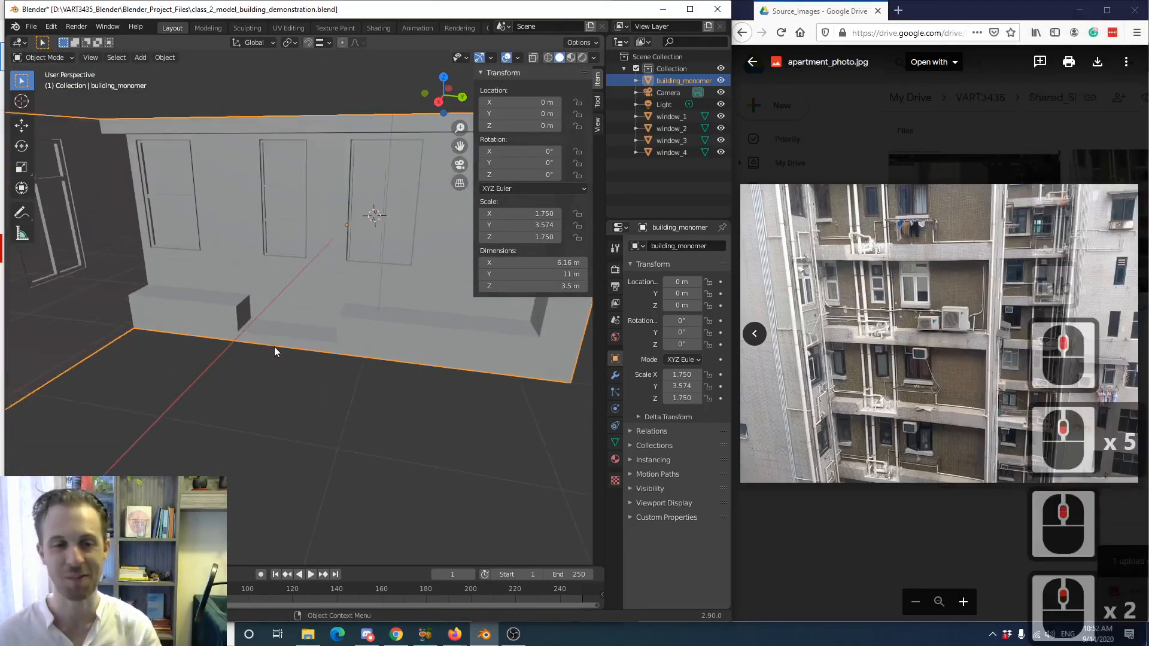
shift+middle_drag(274, 347, 254, 379)
scroll(264, 382, up, 1)
scroll(262, 378, down, 2)
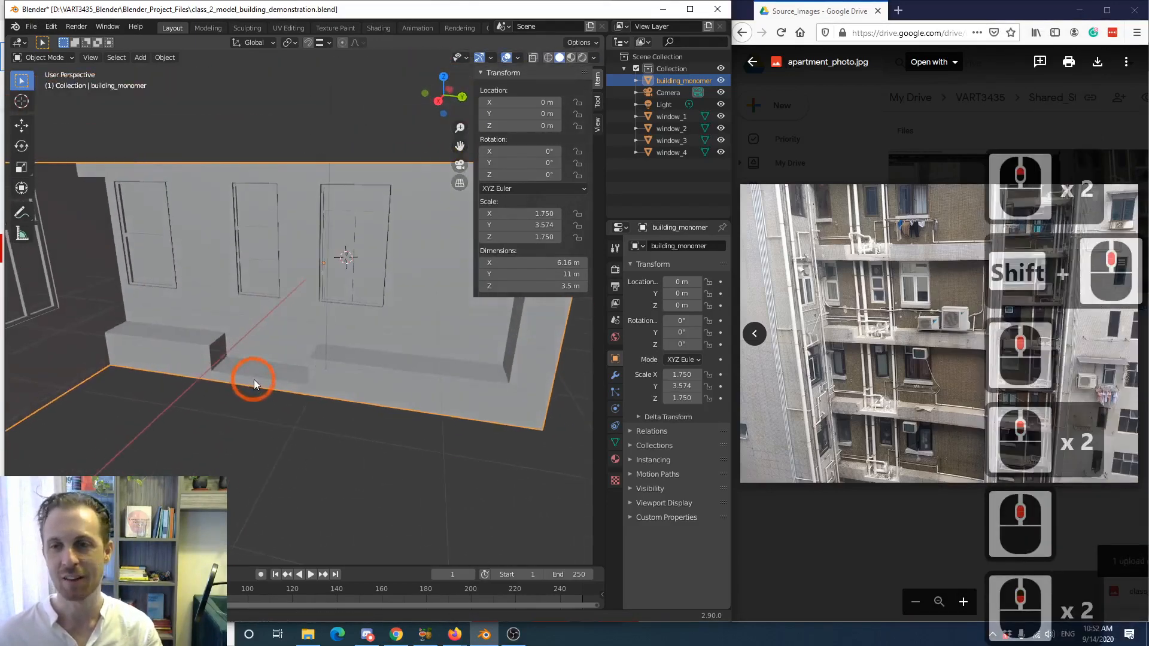
middle_drag(316, 285, 299, 325)
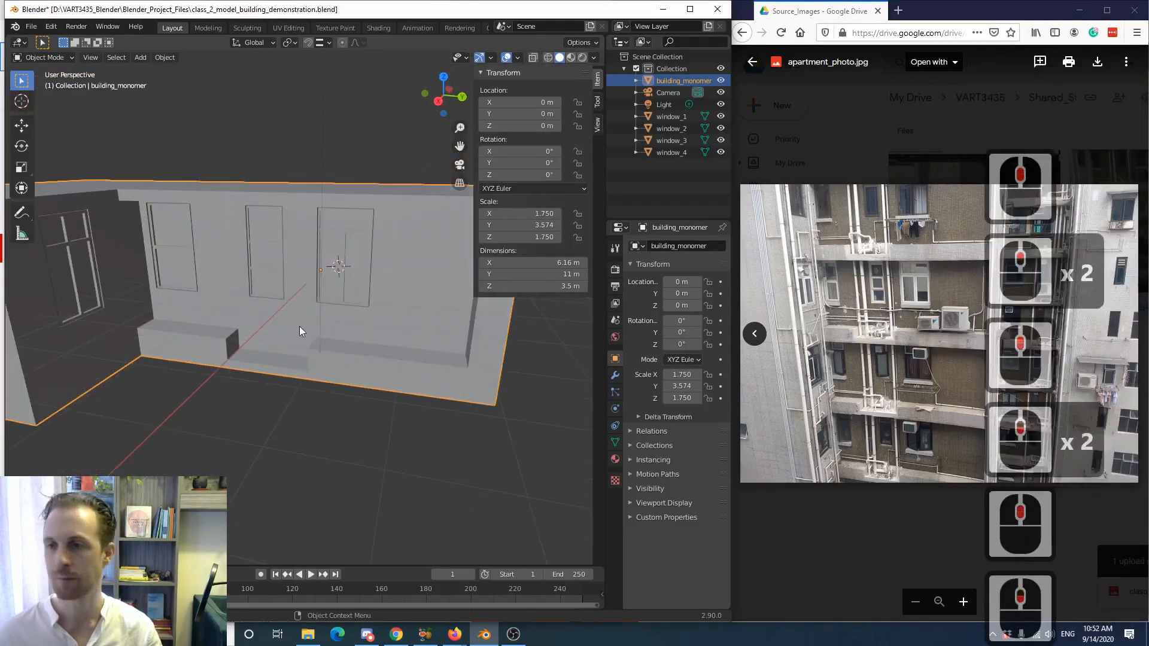
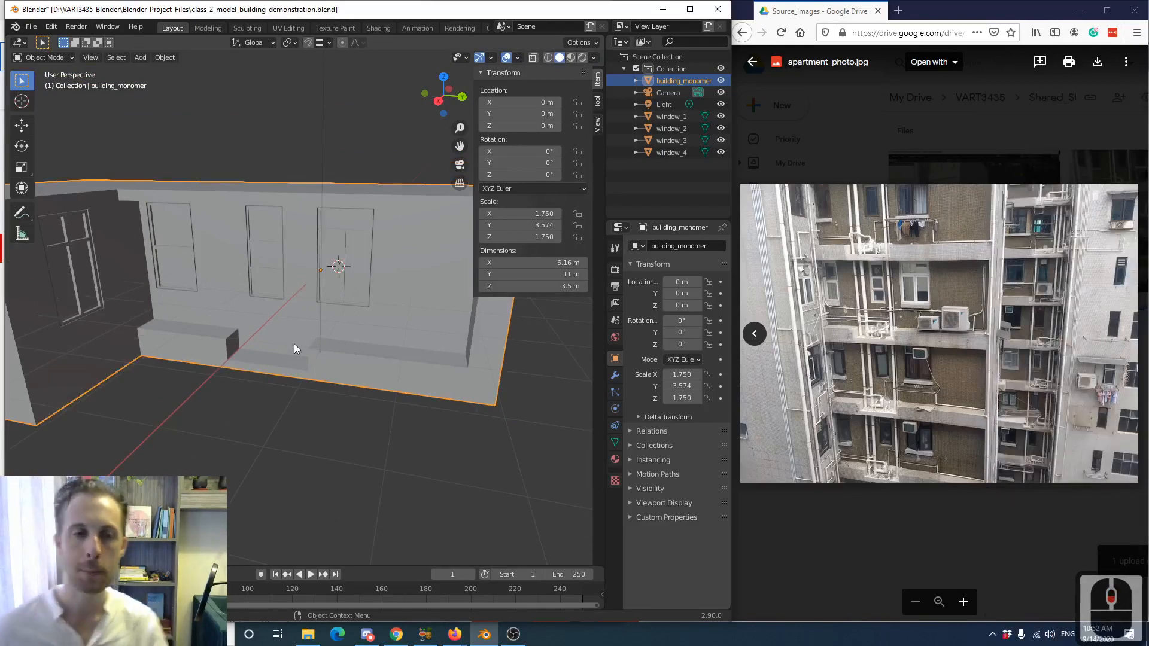
shift+right_click(246, 354)
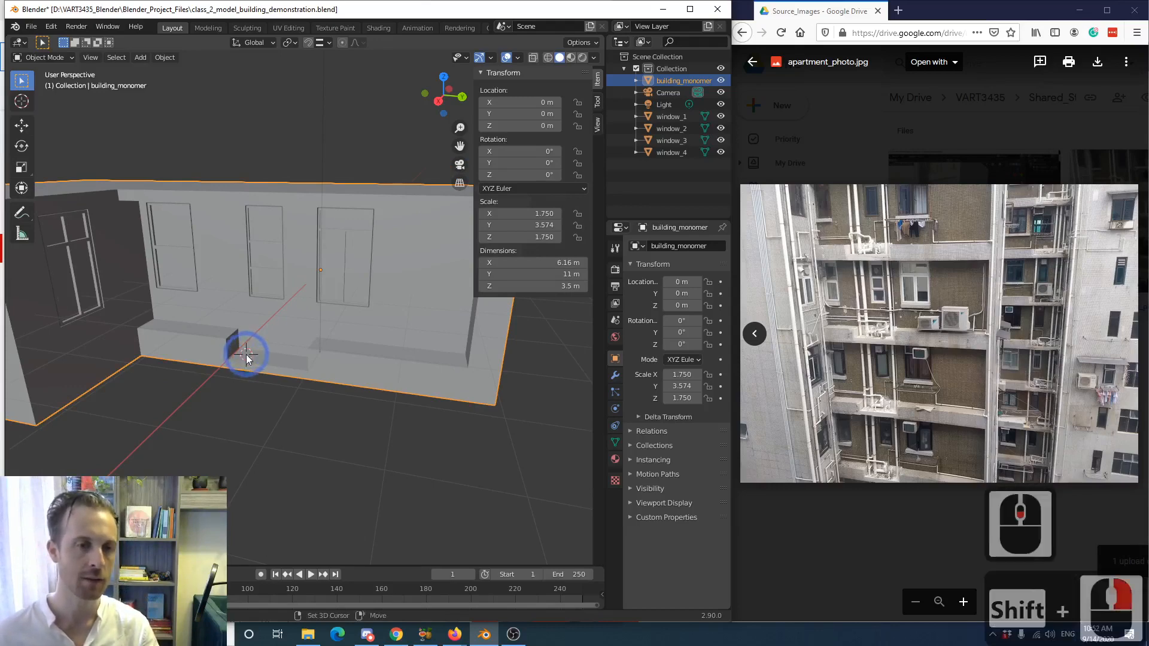
key(shift+a)
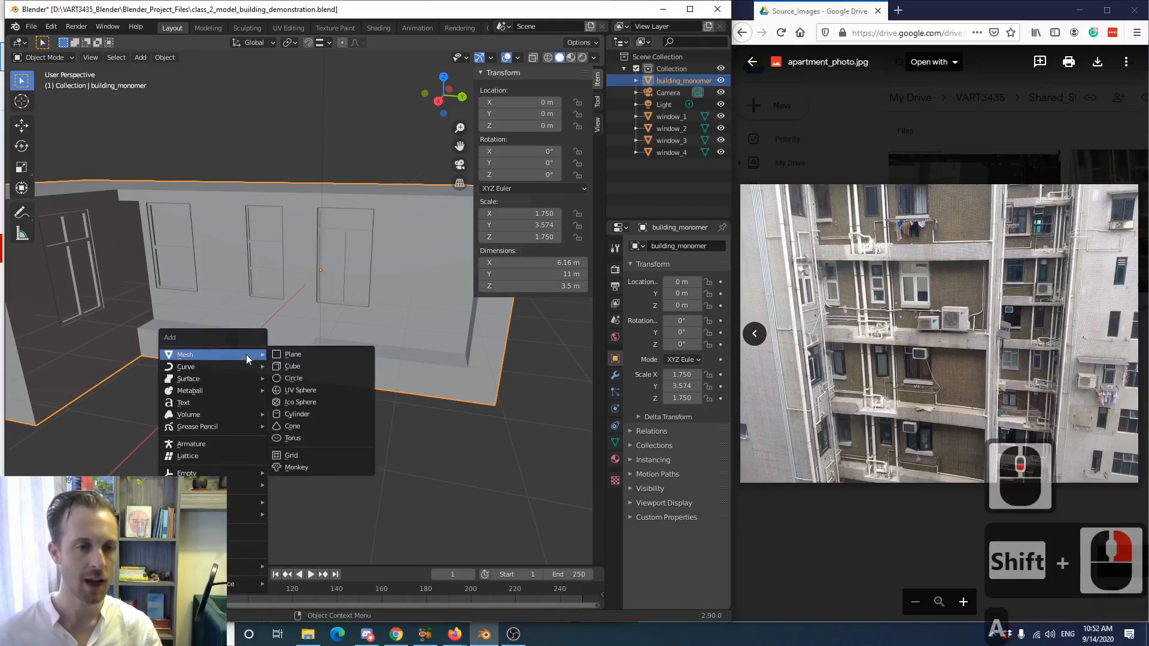
click(299, 414)
- Scale the cylinder down uniformly to pipe thickness, at a scale of about 0.081 and a diameter of about 0.162 m
scroll(296, 404, down, 2)
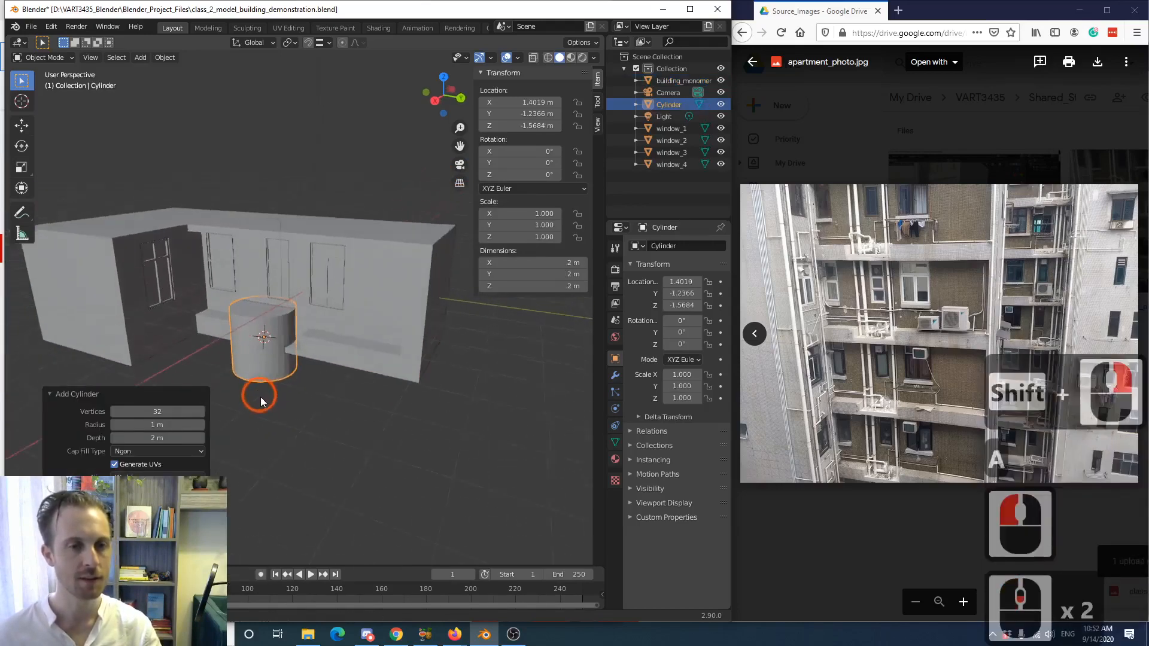
mouse_move(261, 397)
middle_down()
mouse_move(282, 395)
mouse_move(274, 383)
middle_up()
mouse_move(346, 373)
middle_down()
mouse_move(321, 358)
mouse_move(343, 362)
middle_up()
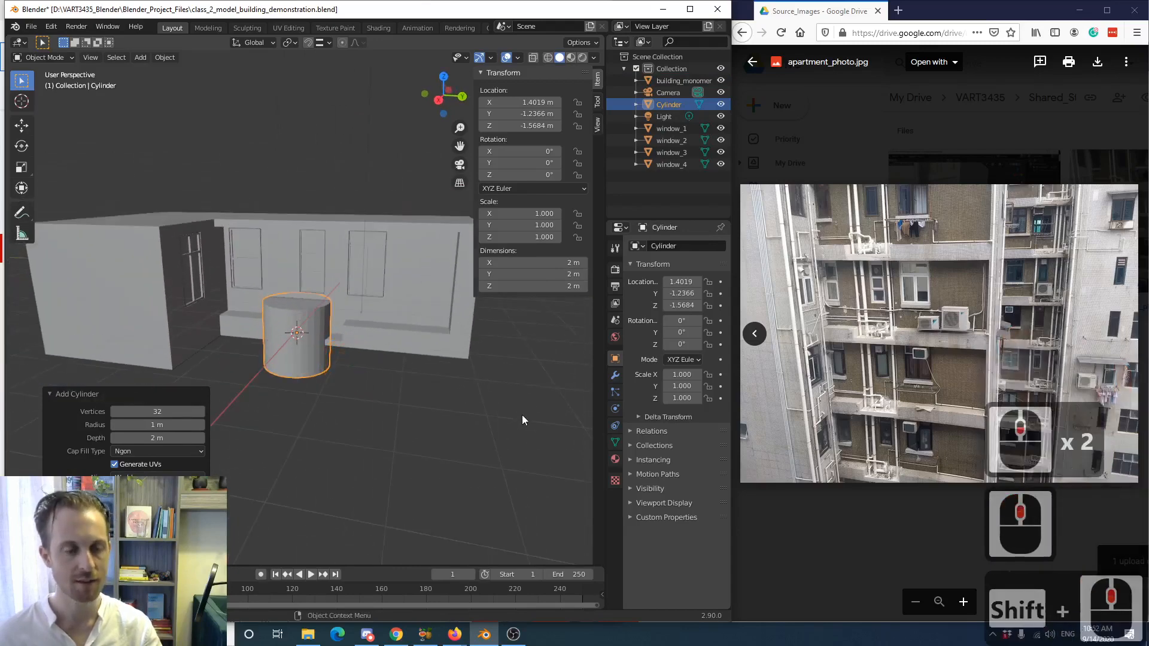
key(s)
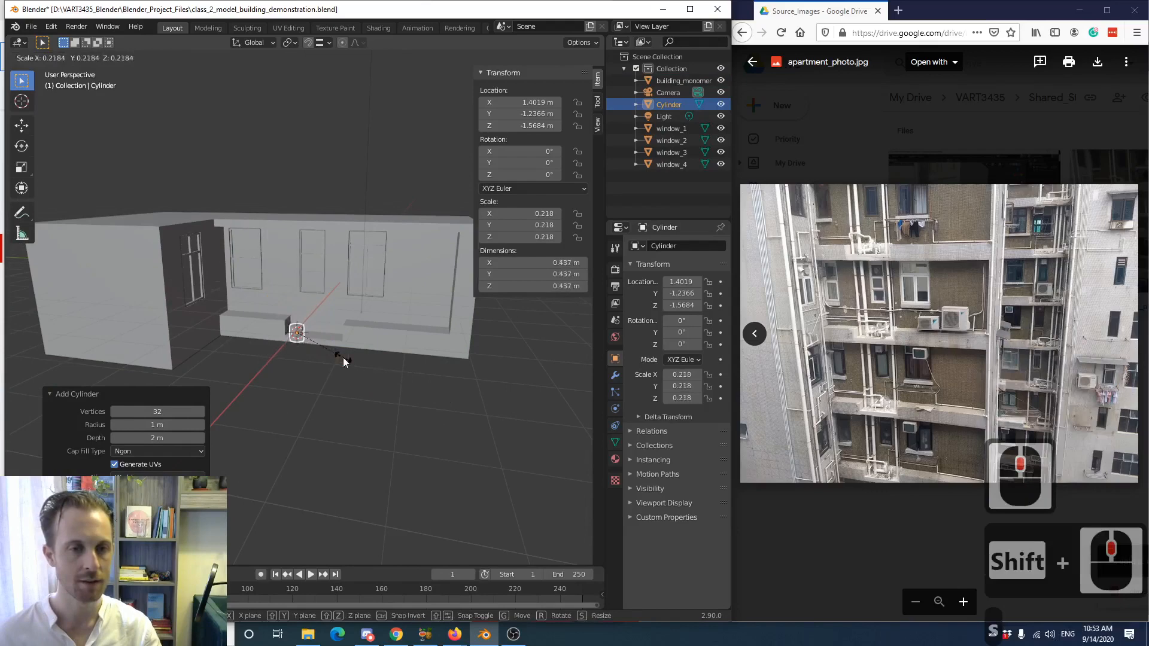
click(306, 376)
scroll(297, 387, up, 8)
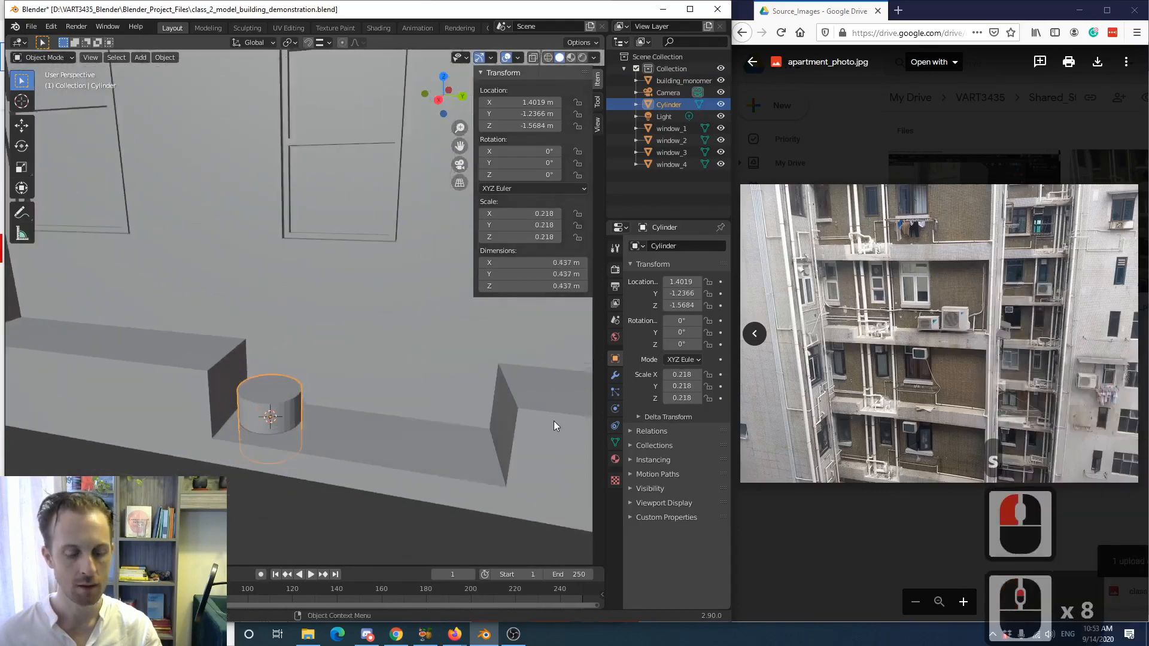
key(s)
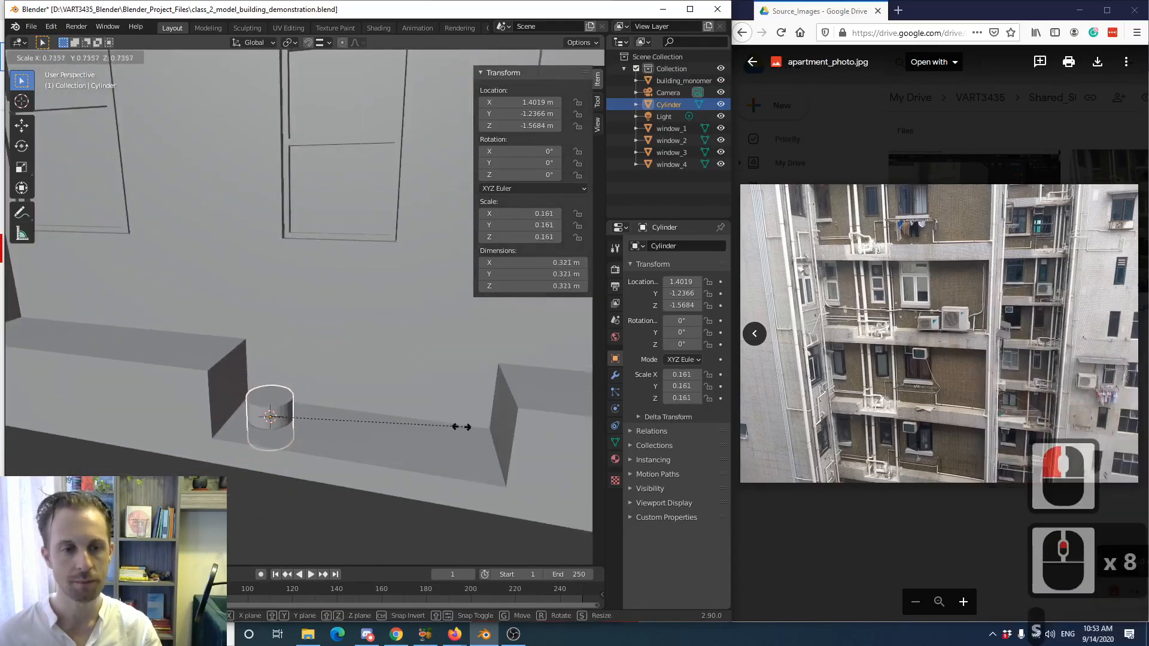
click(359, 424)
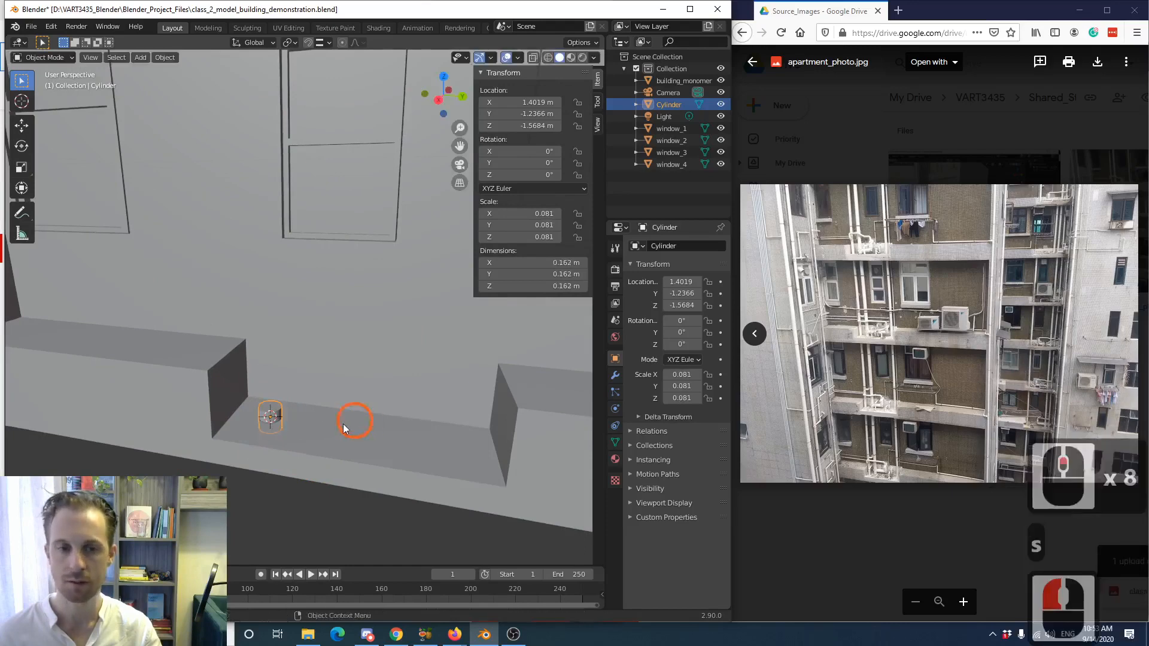
- Stretch the cylinder along Z to about 1.11 m long
scroll(338, 419, down, 3)
middle_drag(336, 394, 336, 288)
scroll(336, 288, down, 2)
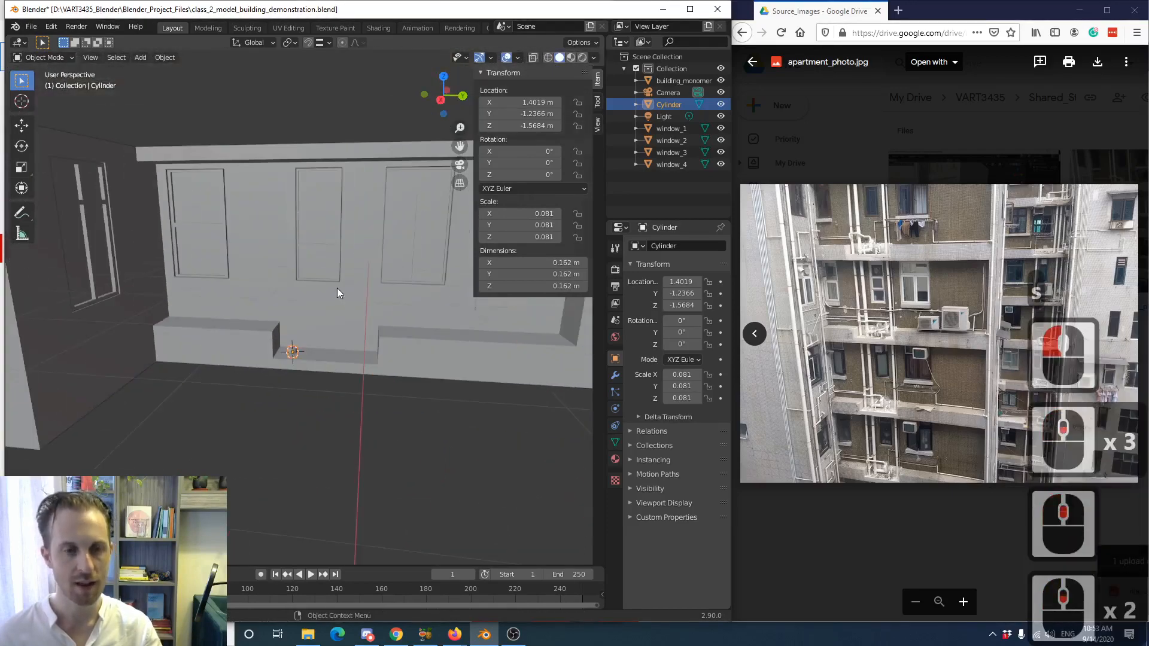
key(s)
key(z)
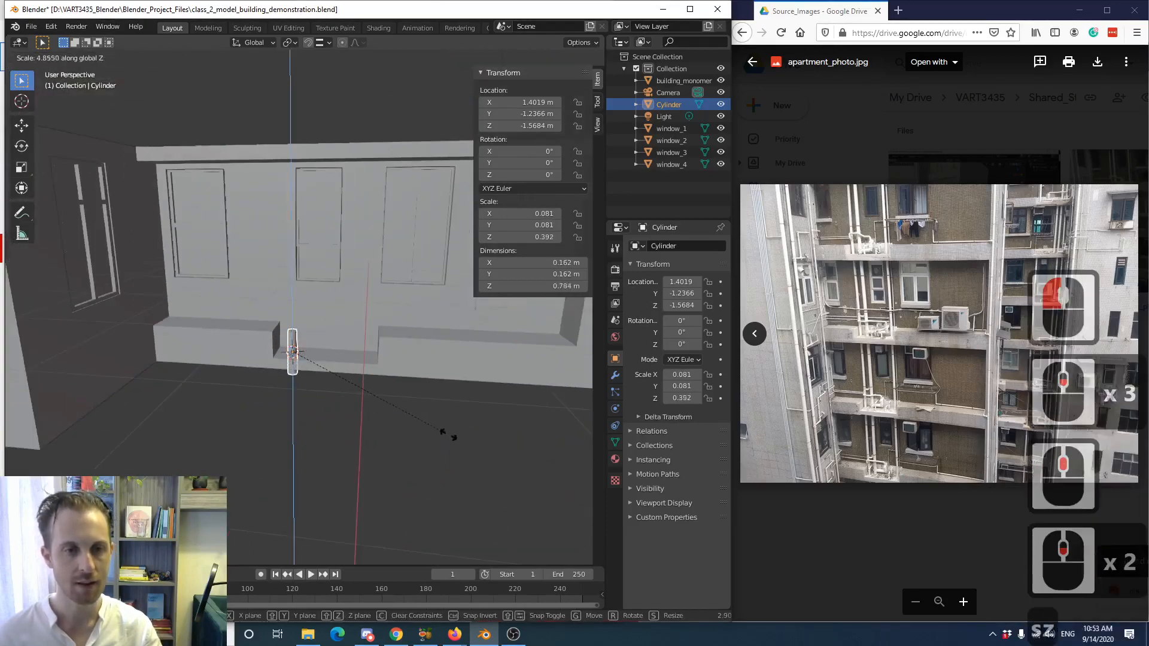
click(514, 462)
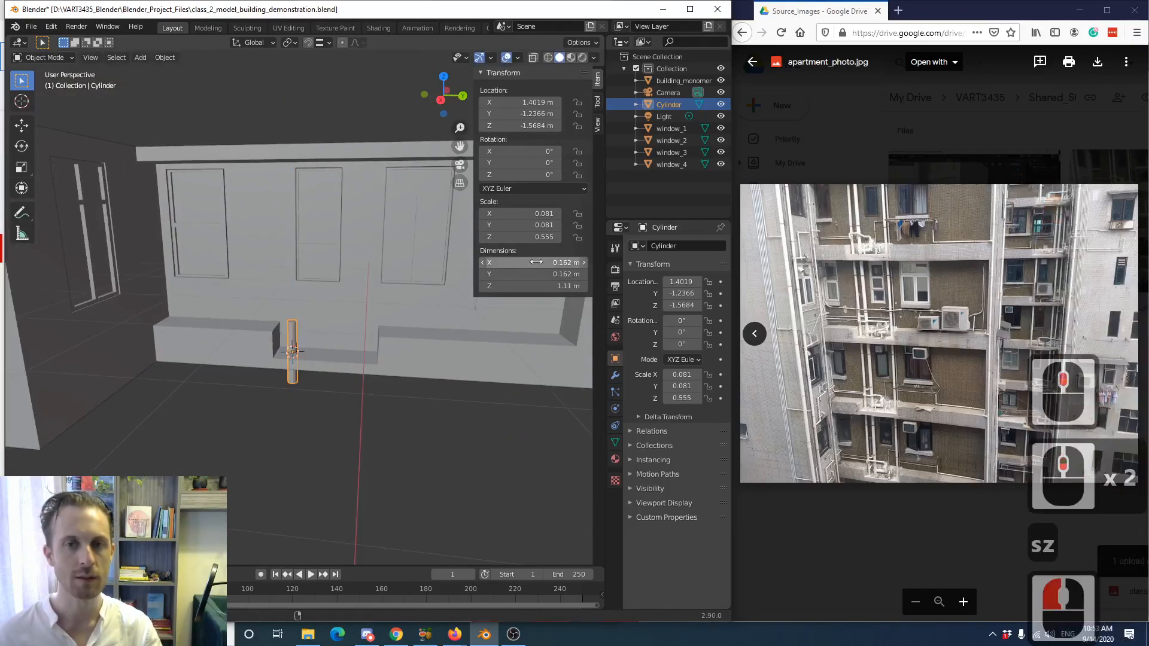
- Try lengthening the cylinder with a Z scale of 3, then reduce the Z scale to about 1.970
drag(502, 238, 529, 235)
click(529, 237)
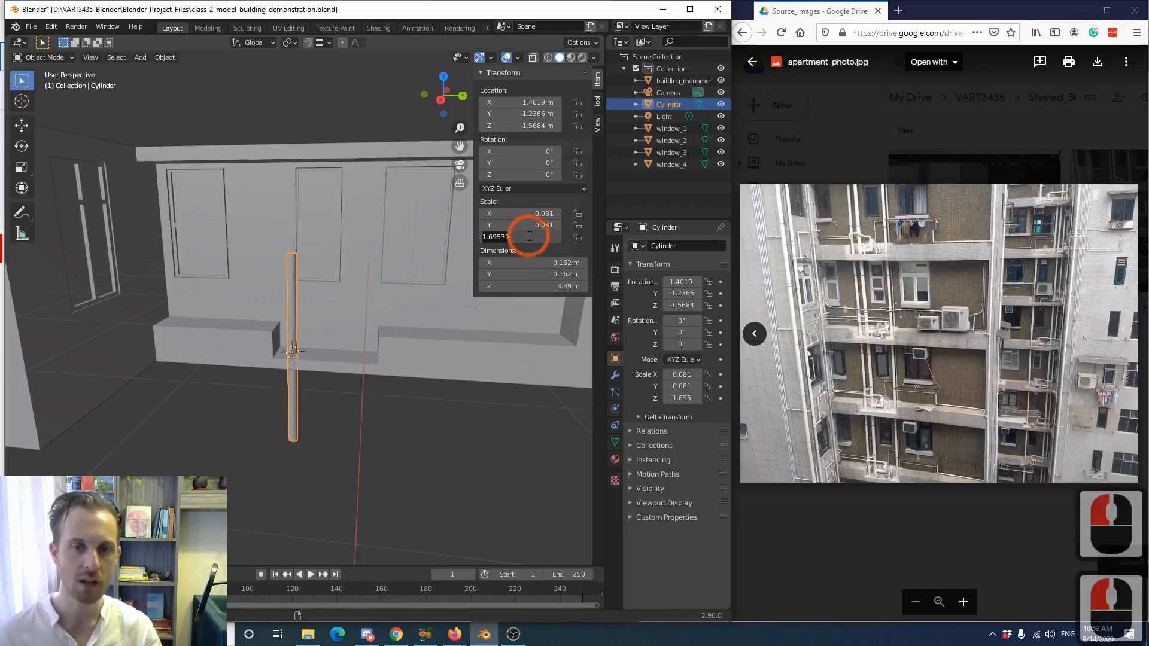
text(3)
key(Return)
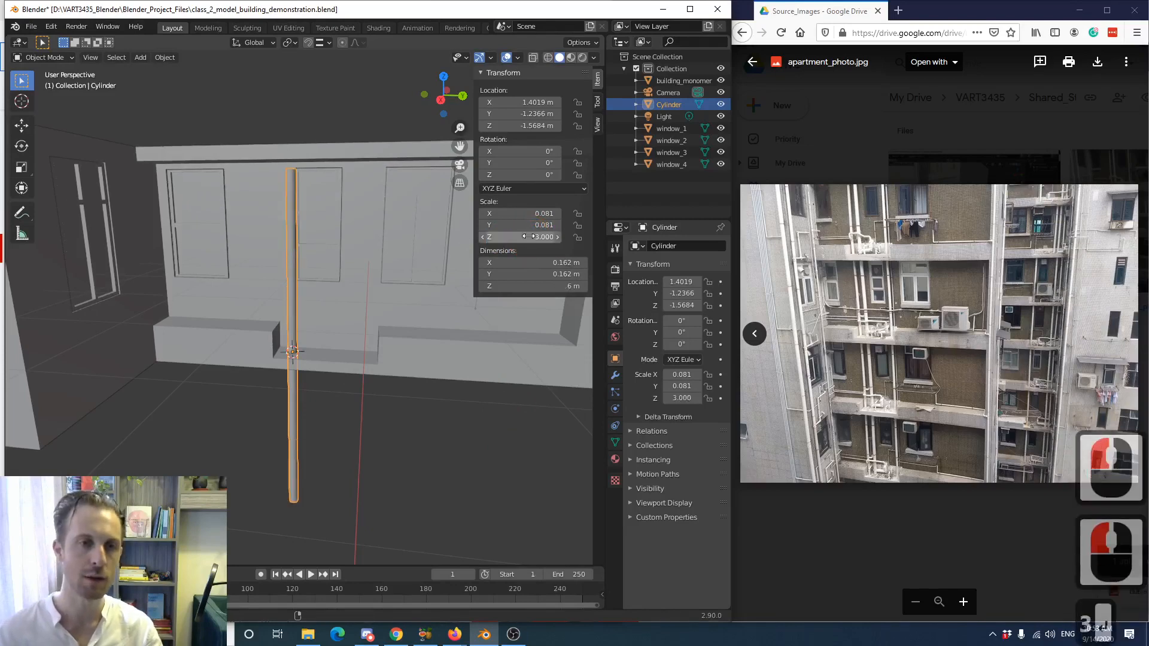
click(539, 237)
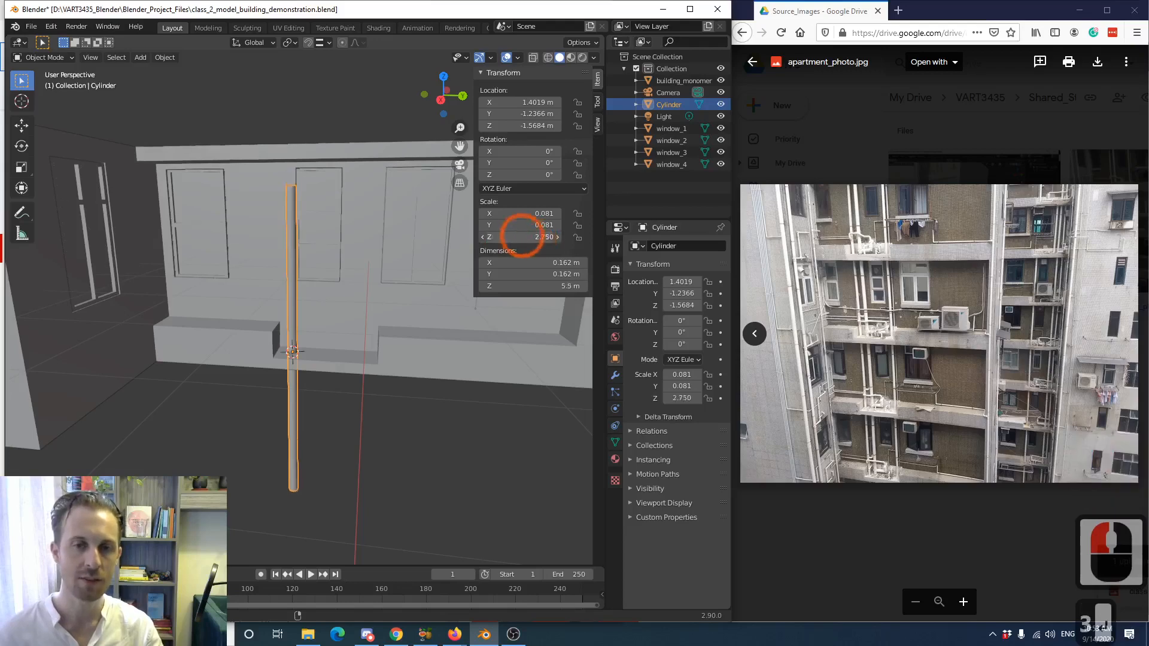
drag(538, 237, 550, 237)
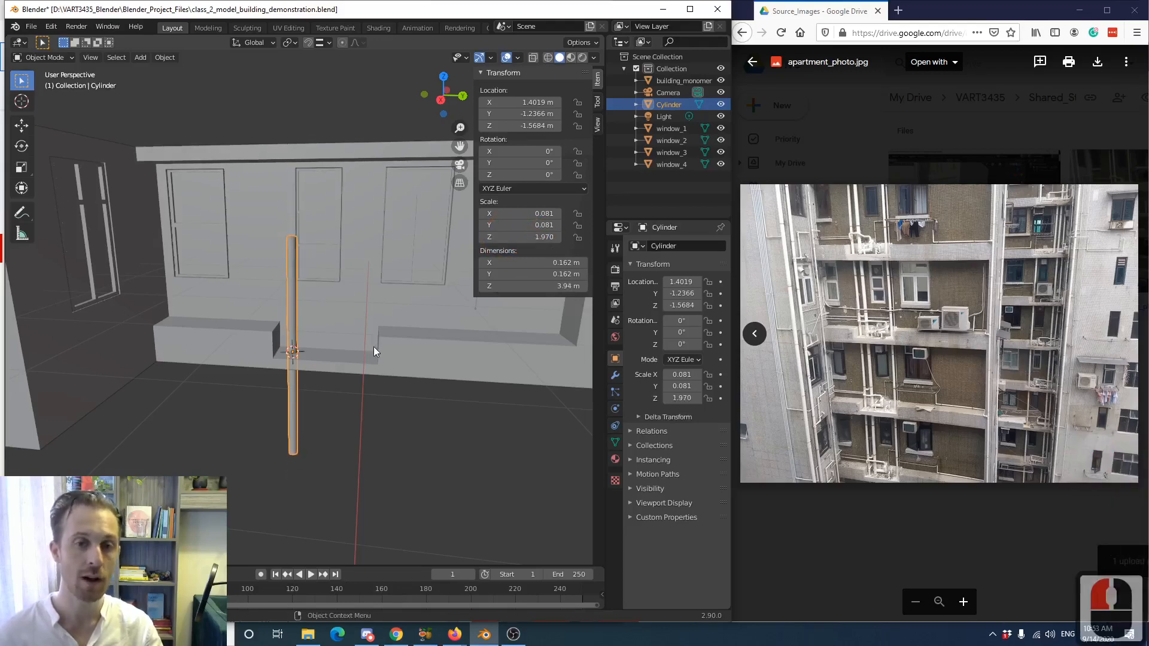
- Check the building section's height and set the cylinder's Z dimension to match at 3.5 m
click(408, 334)
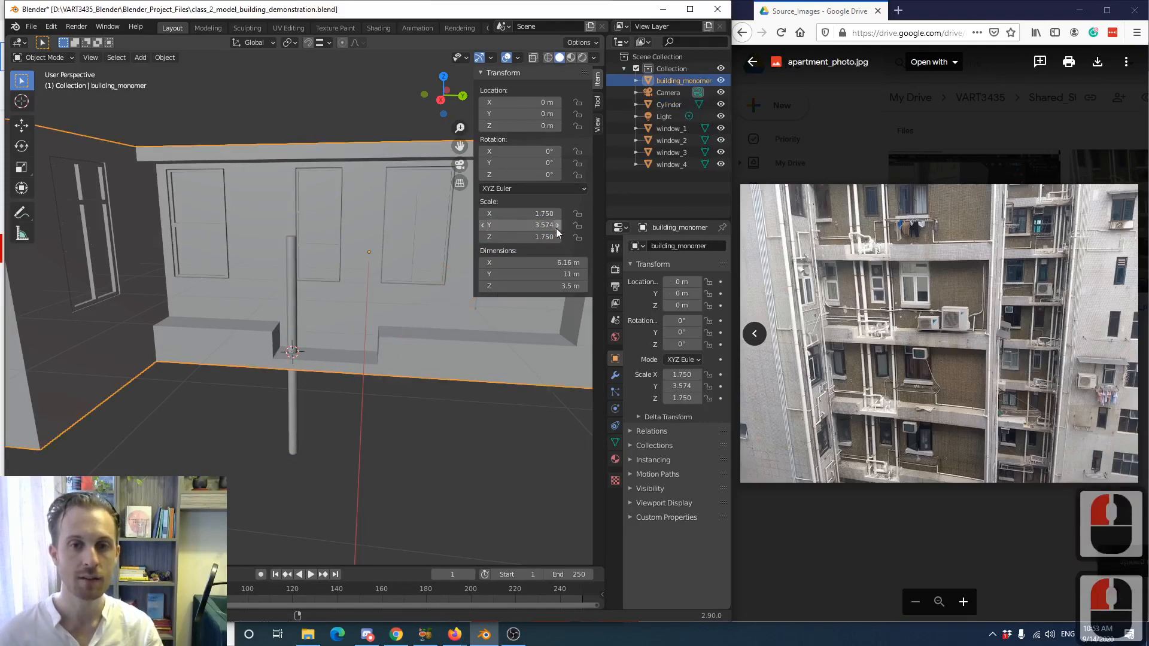
click(293, 265)
click(565, 286)
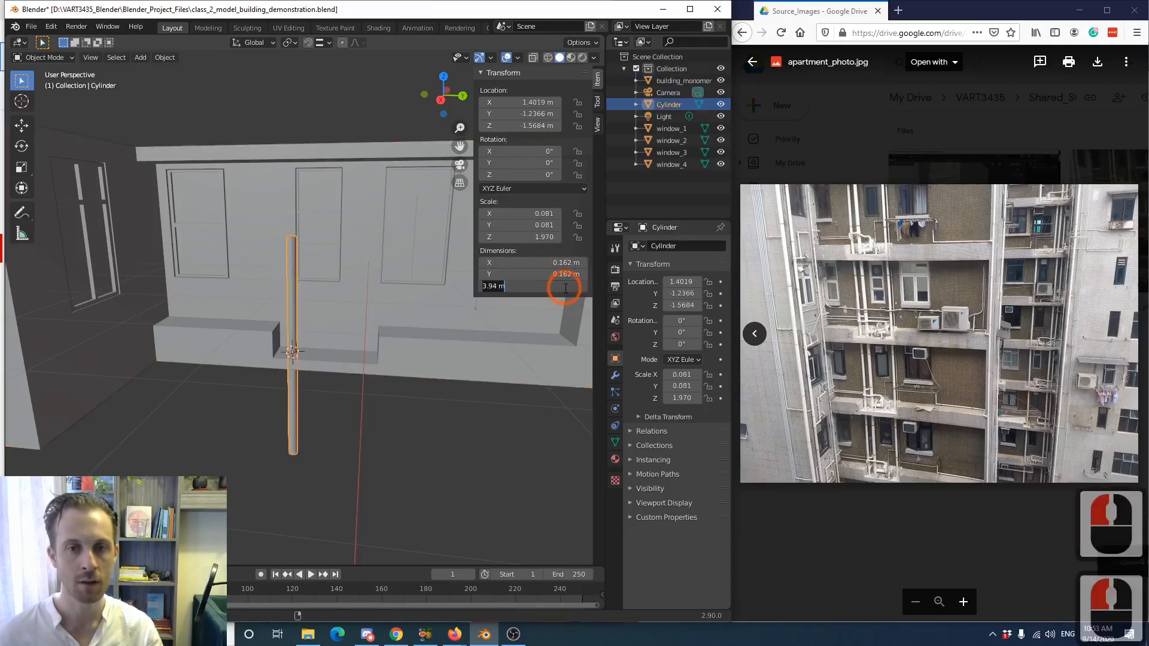
text(3.5)
key(Return)
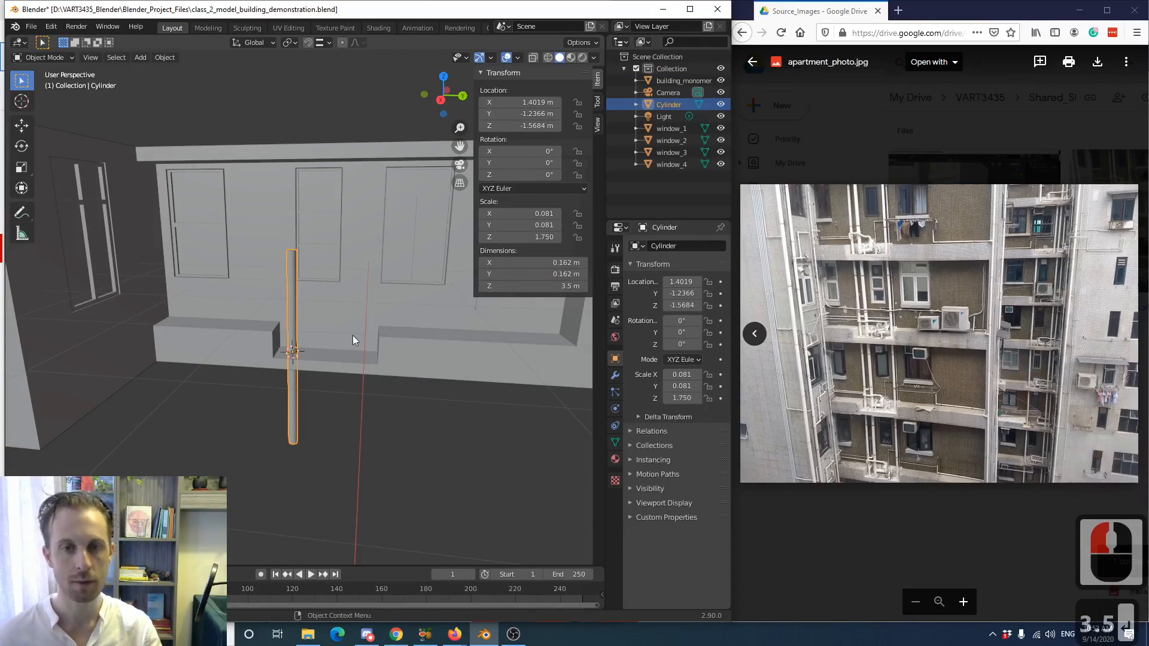
- Raise the cylinder along Z by about 1.57 m so it spans the wall's height
key(g)
key(z)
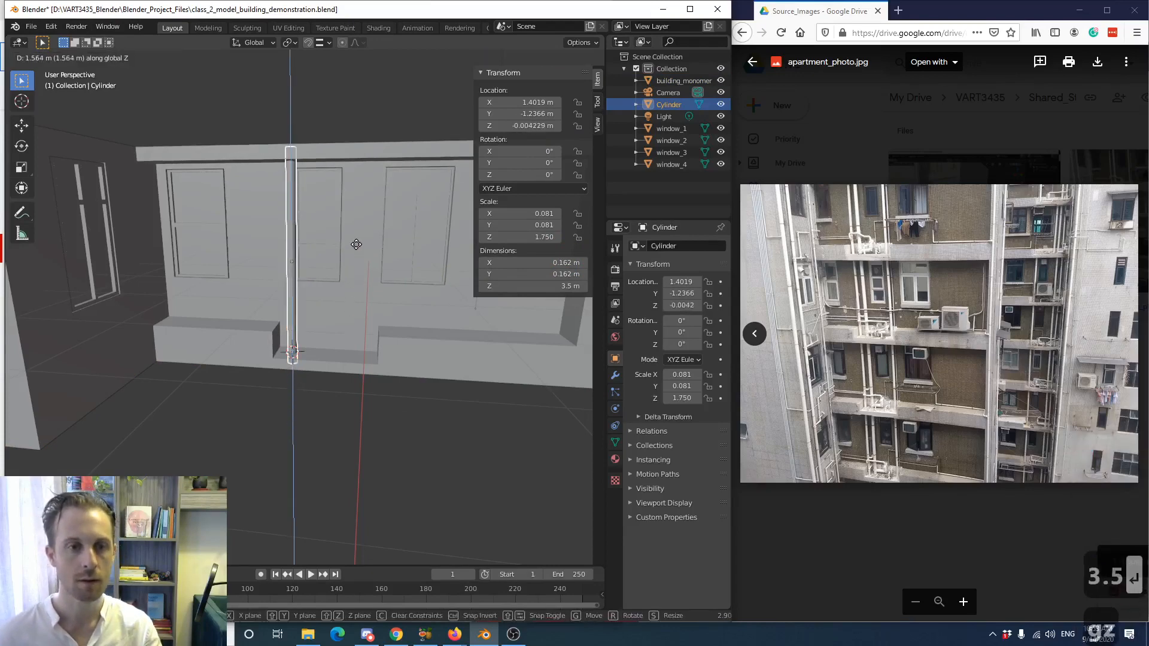
click(356, 244)
- In the right orthographic view, enable snapping and move the cylinder along Z to 0 m, aligning it with the building's height
mouse_move(356, 243)
middle_down()
mouse_move(370, 239)
mouse_move(350, 213)
mouse_move(354, 274)
mouse_move(357, 252)
middle_up()
scroll(357, 252, up, 2)
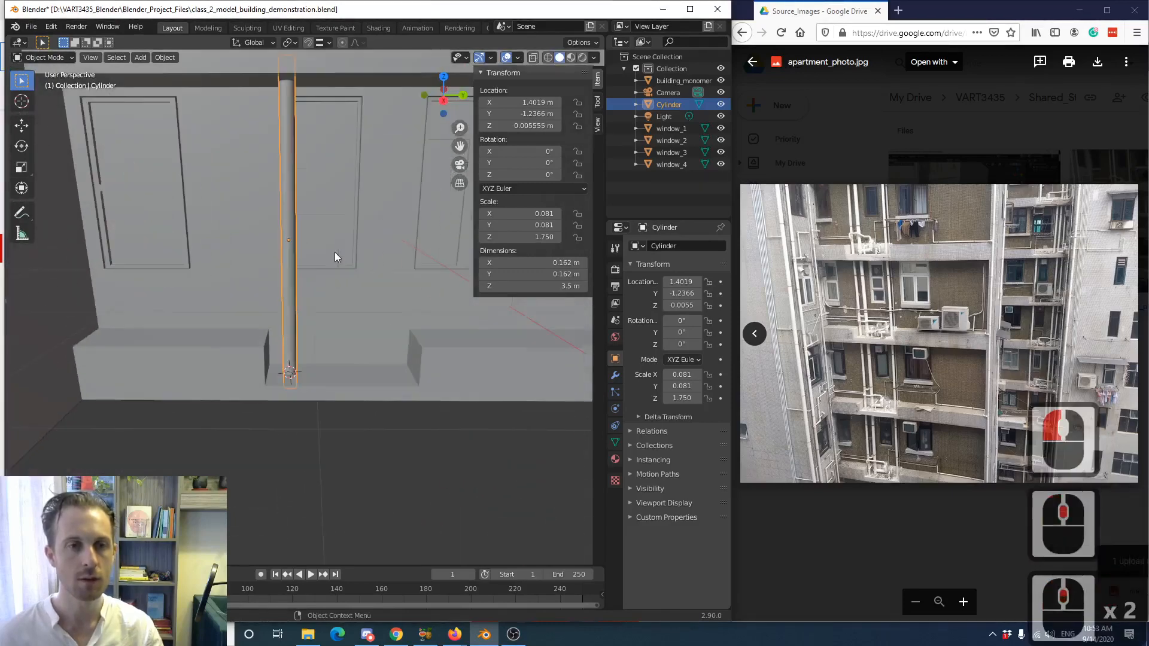
key(1)
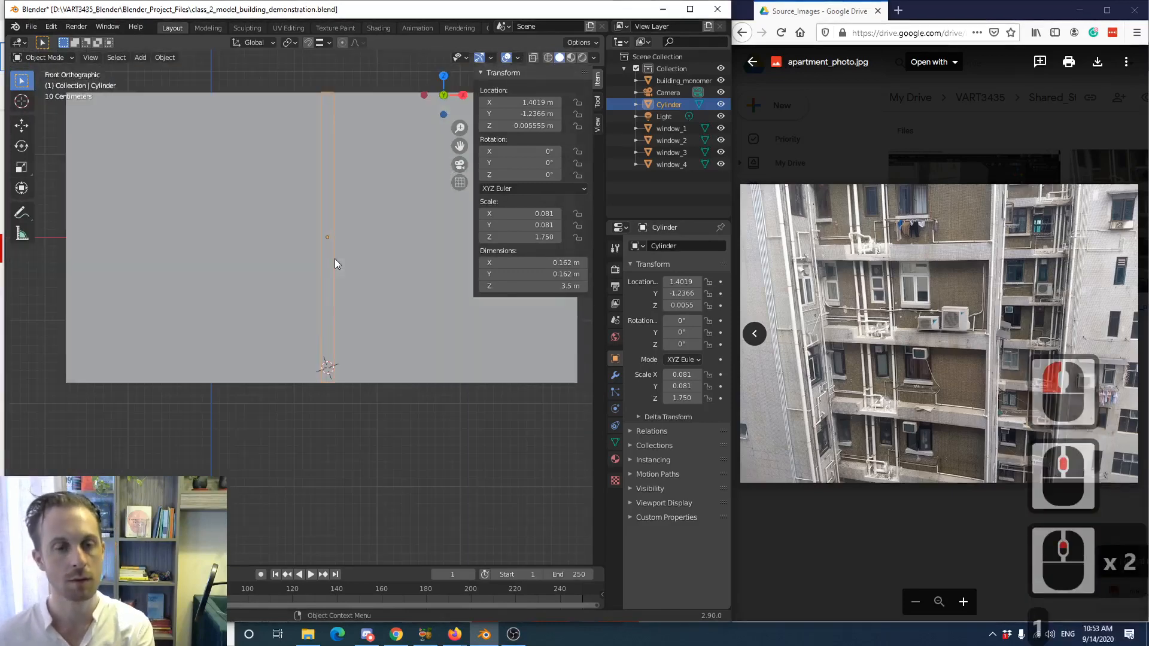
key(2)
key(3)
shift+middle_drag(296, 119, 295, 188)
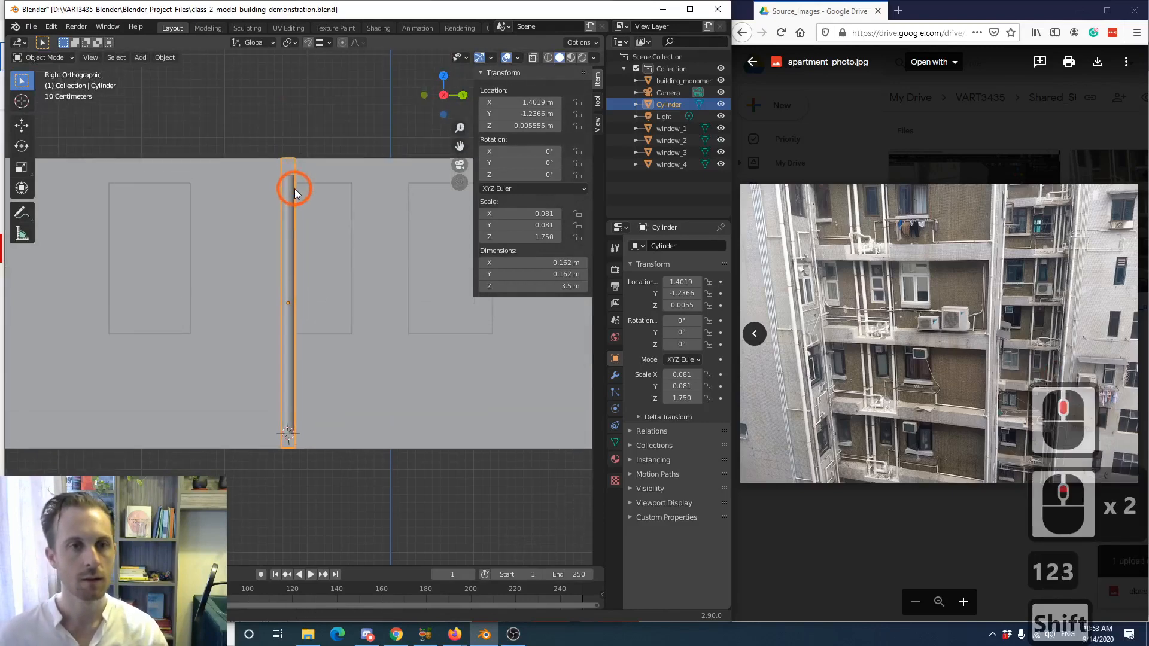
scroll(300, 180, up, 1)
shift+middle_drag(314, 134, 291, 195)
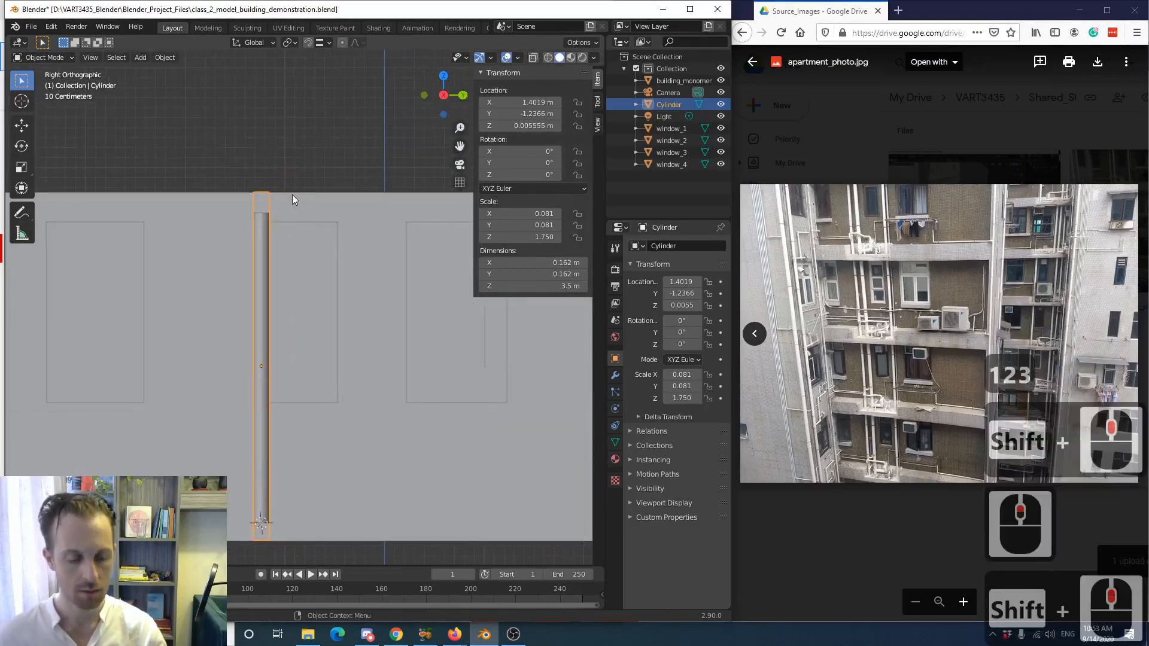
key(shift+Tab)
key(g)
key(z)
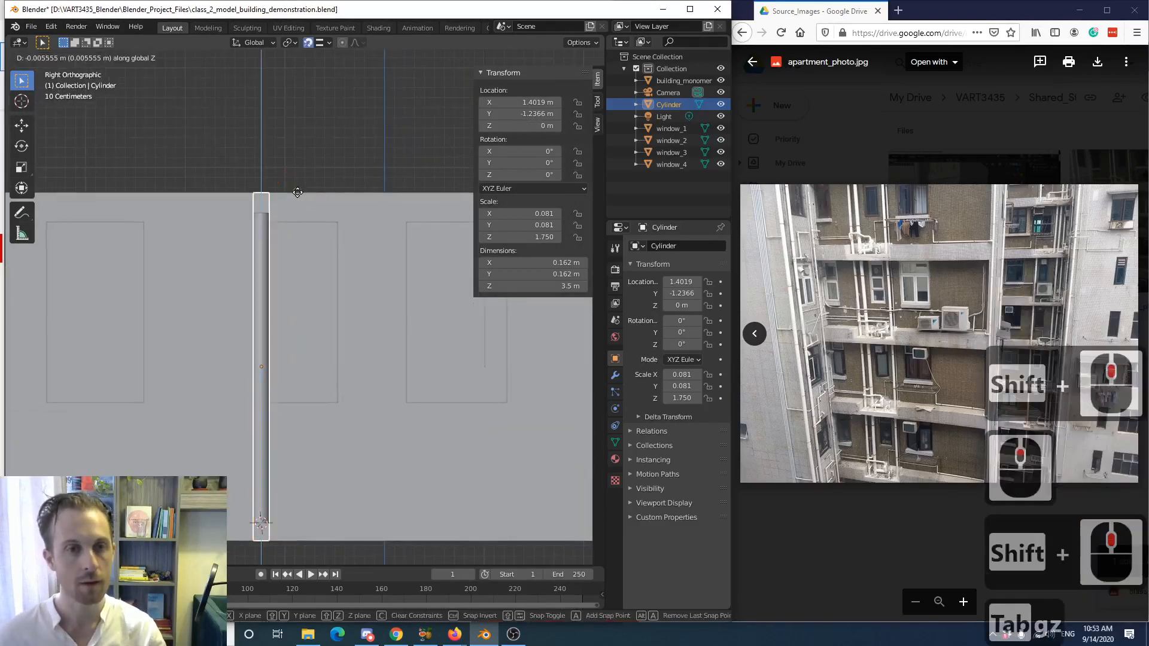
click(296, 191)
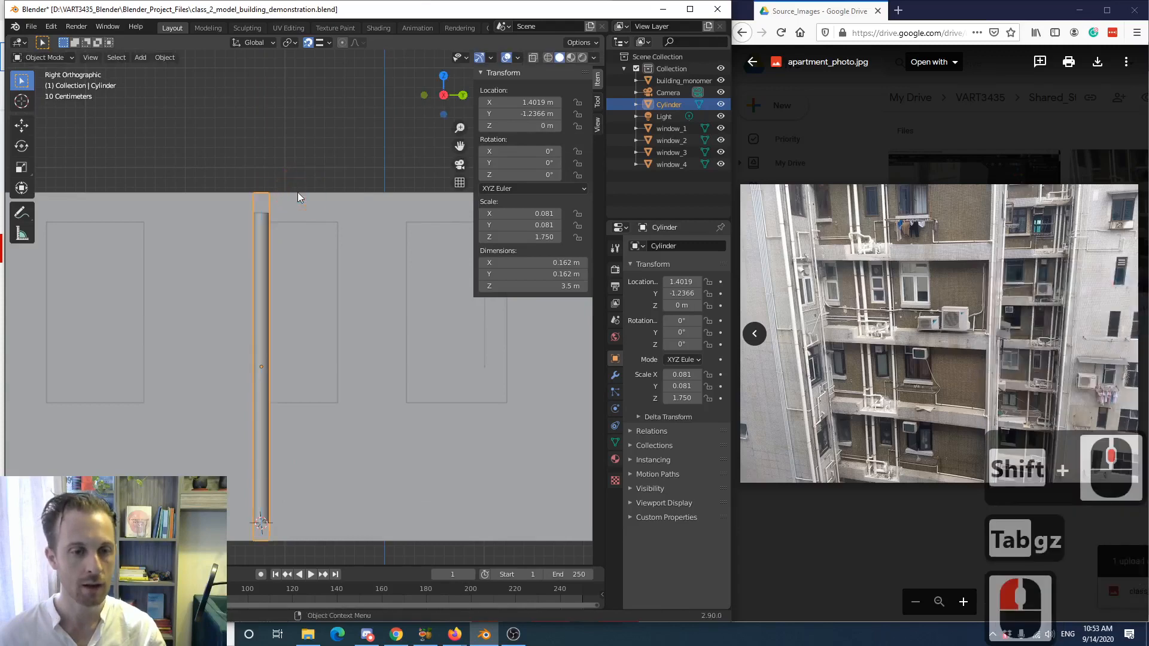
scroll(320, 253, down, 2)
scroll(309, 242, up, 3)
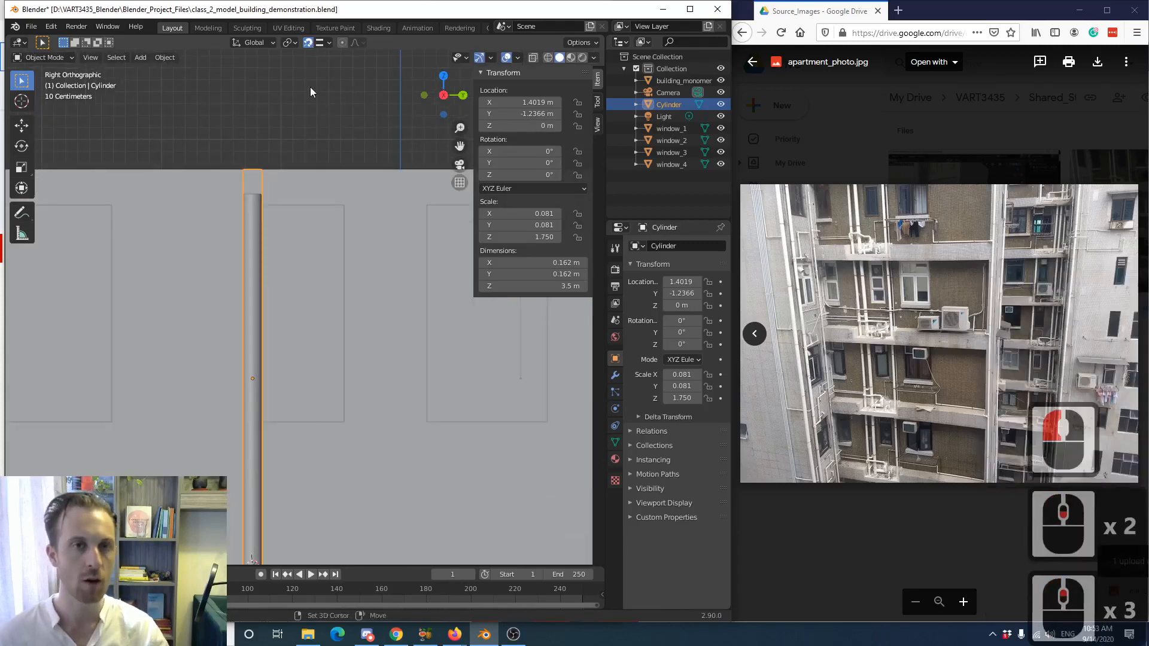
key(Tab)
key(Tab)
key(Tab)
key(Tab)
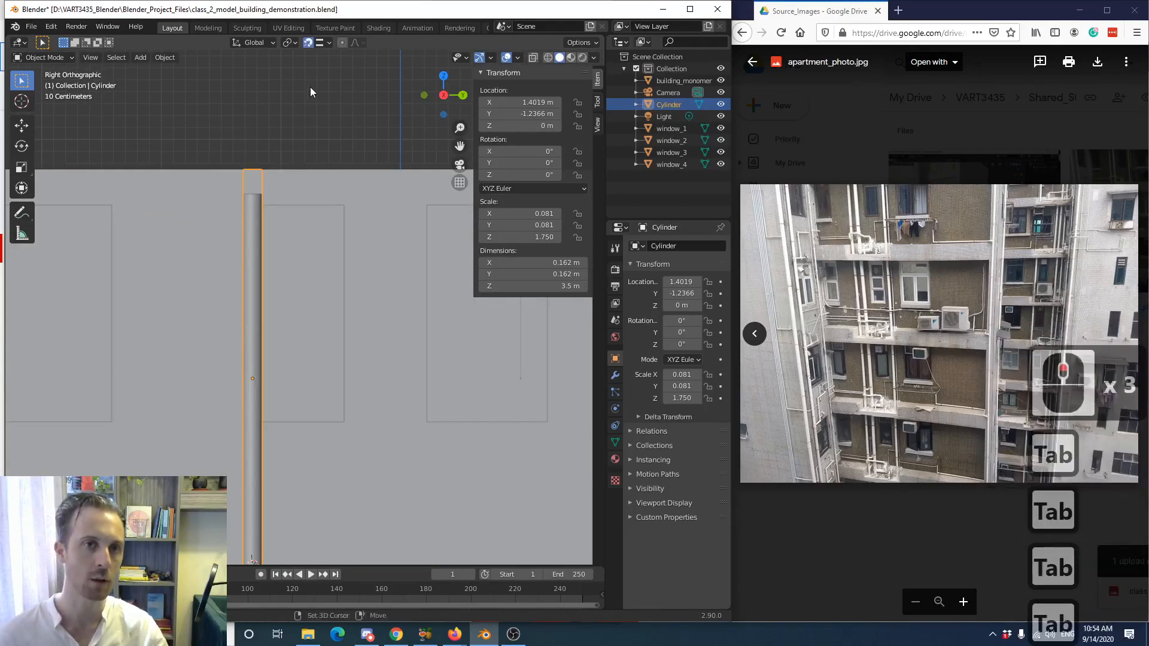
key(shift+Tab)
key(shift+Tab)
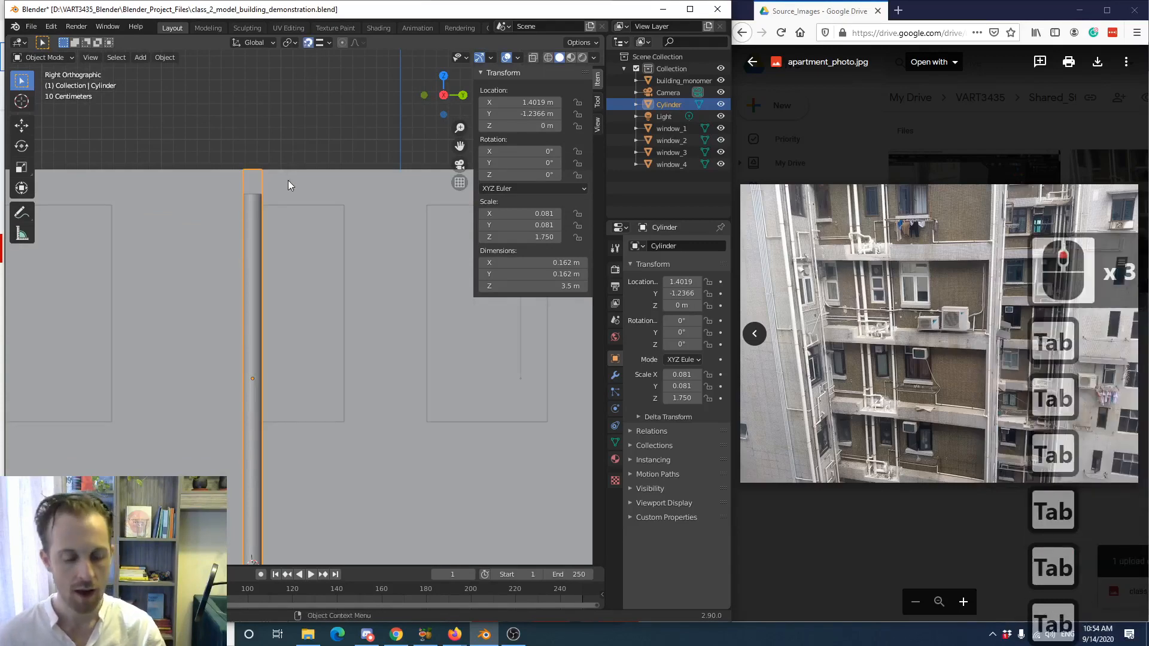
key(g)
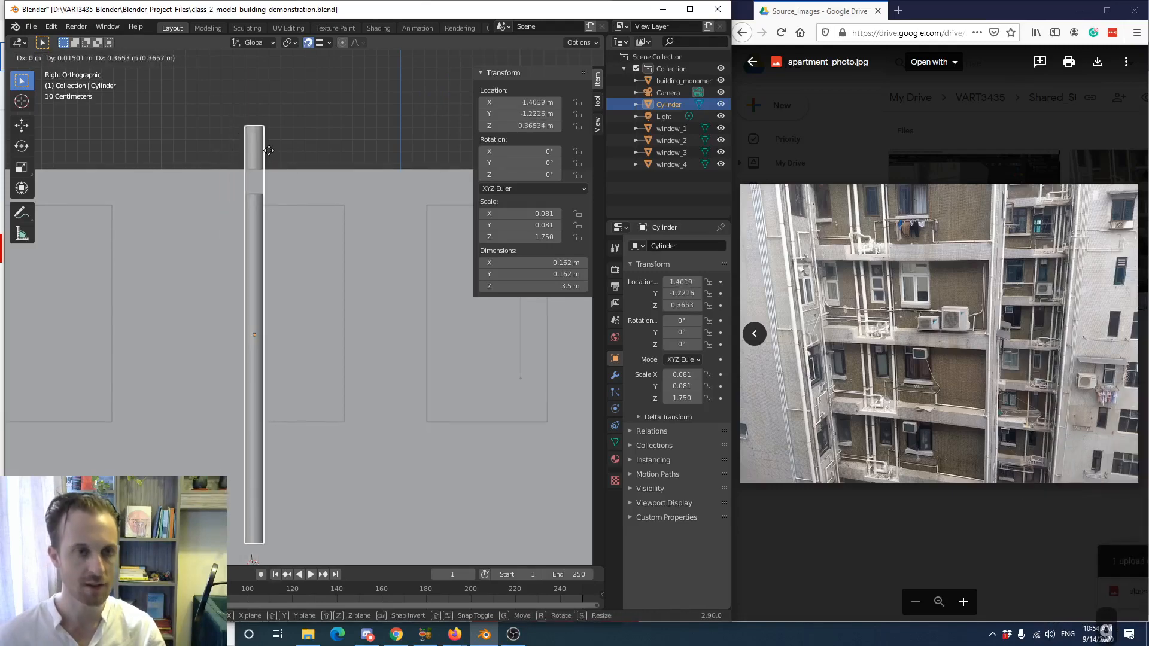
right_click(275, 168)
key(g)
key(z)
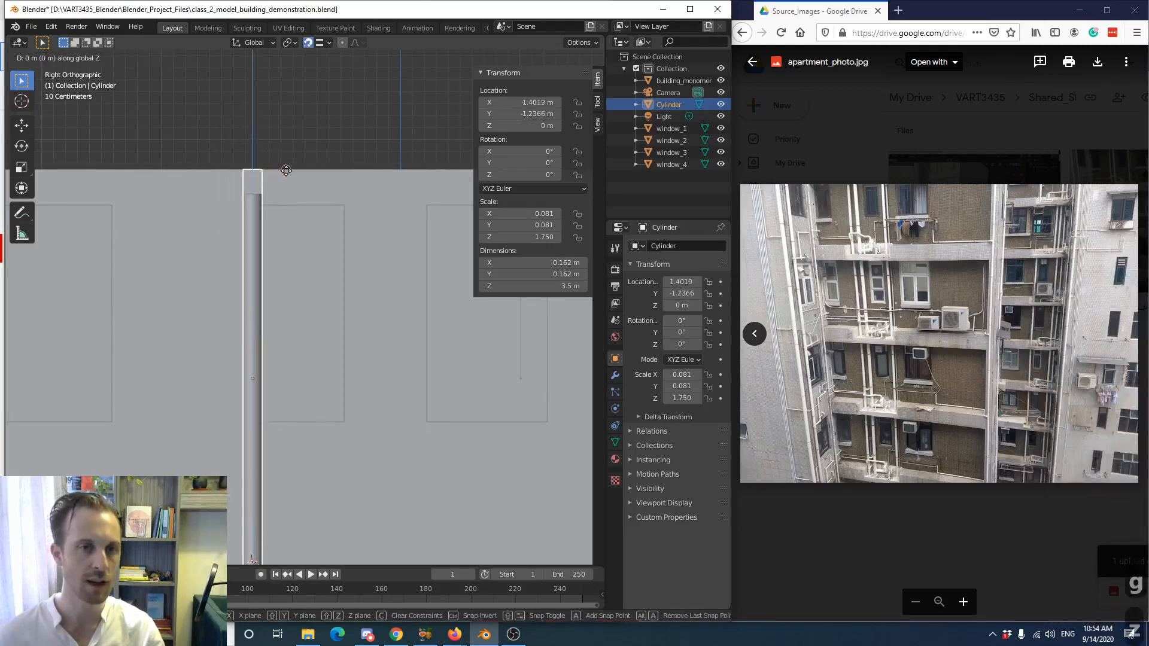
right_click(289, 172)
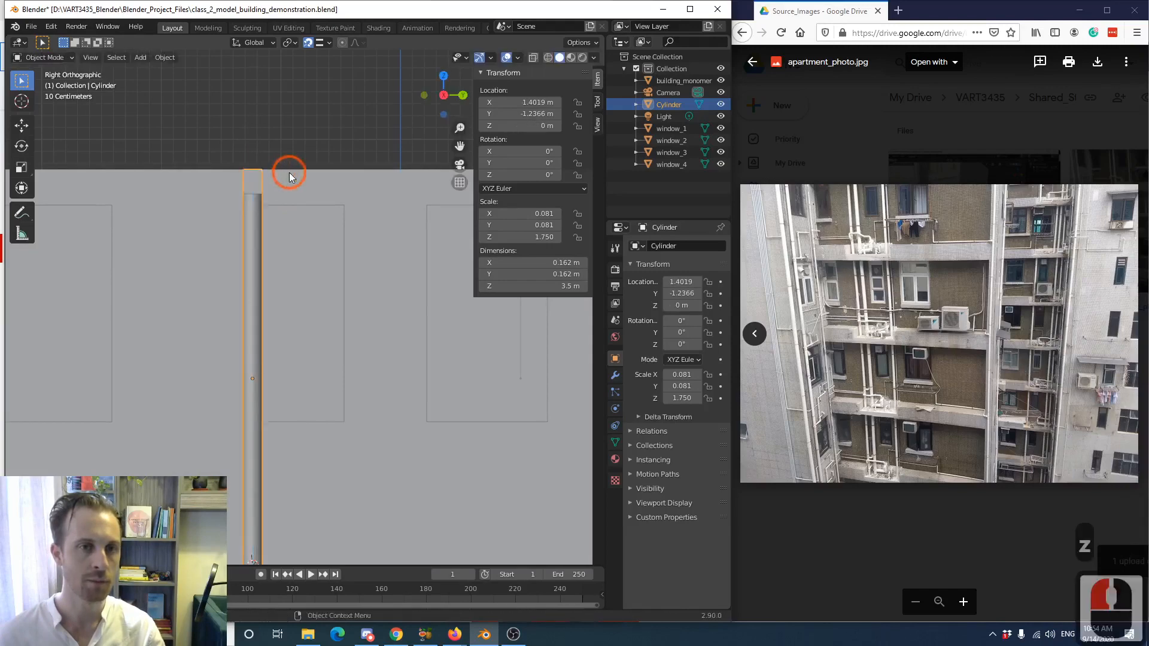
- Turn off snapping after returning to a perspective view of the wall and pipe
scroll(289, 179, down, 3)
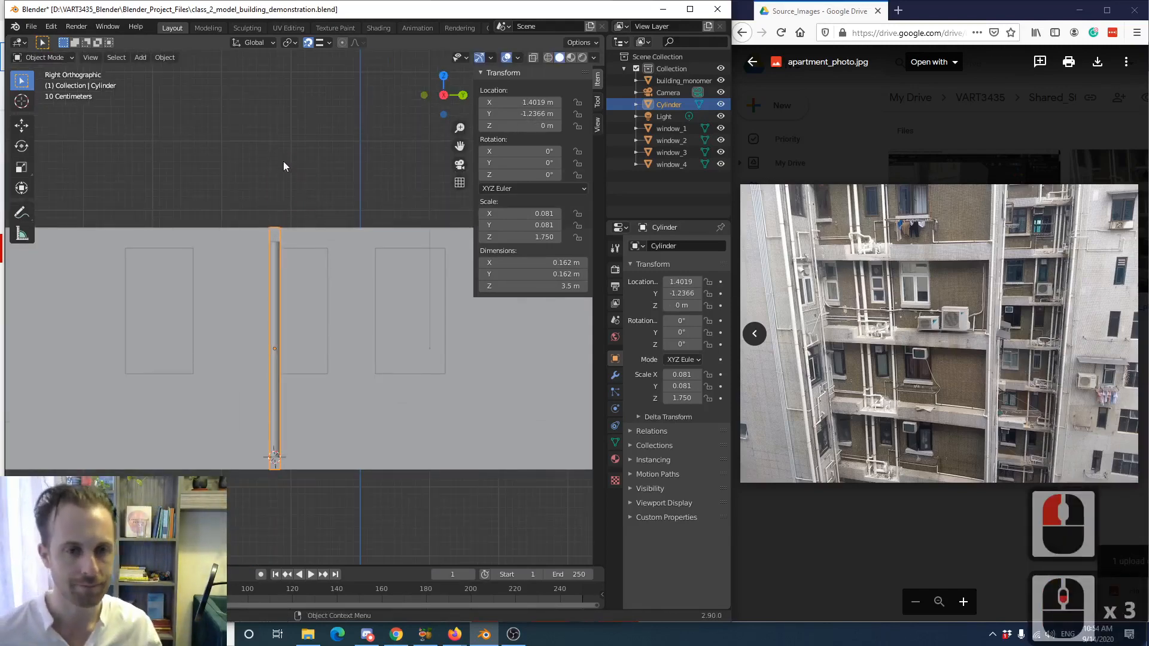
middle_drag(282, 160, 316, 279)
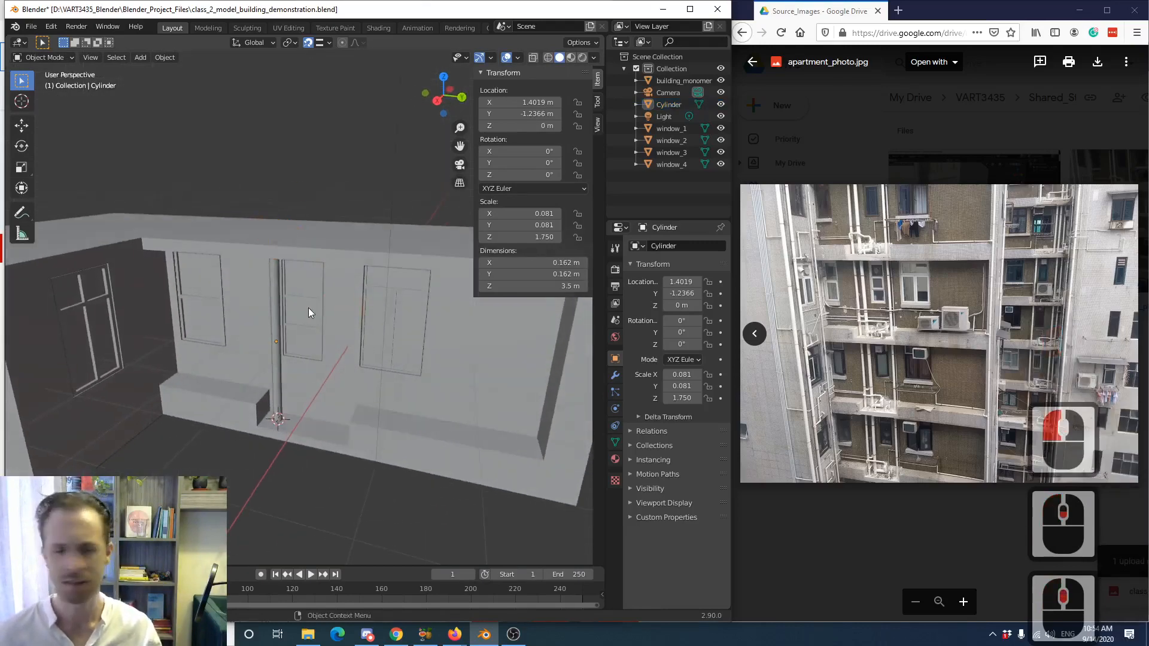
shift+middle_drag(282, 343, 239, 256)
scroll(238, 257, up, 1)
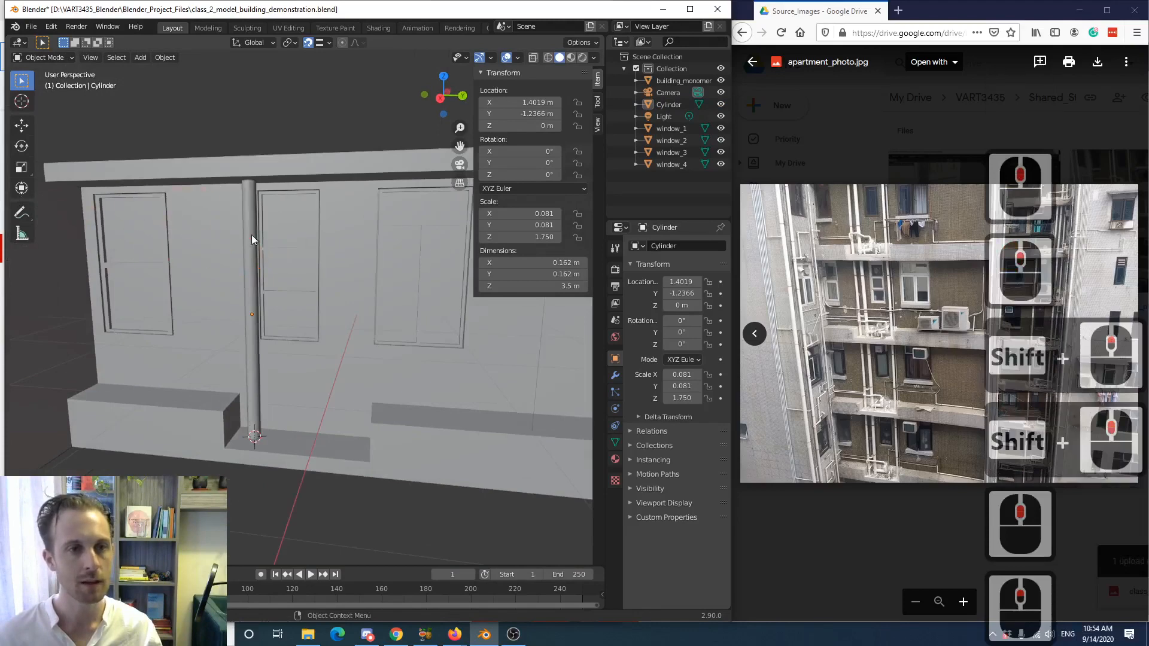
click(307, 43)
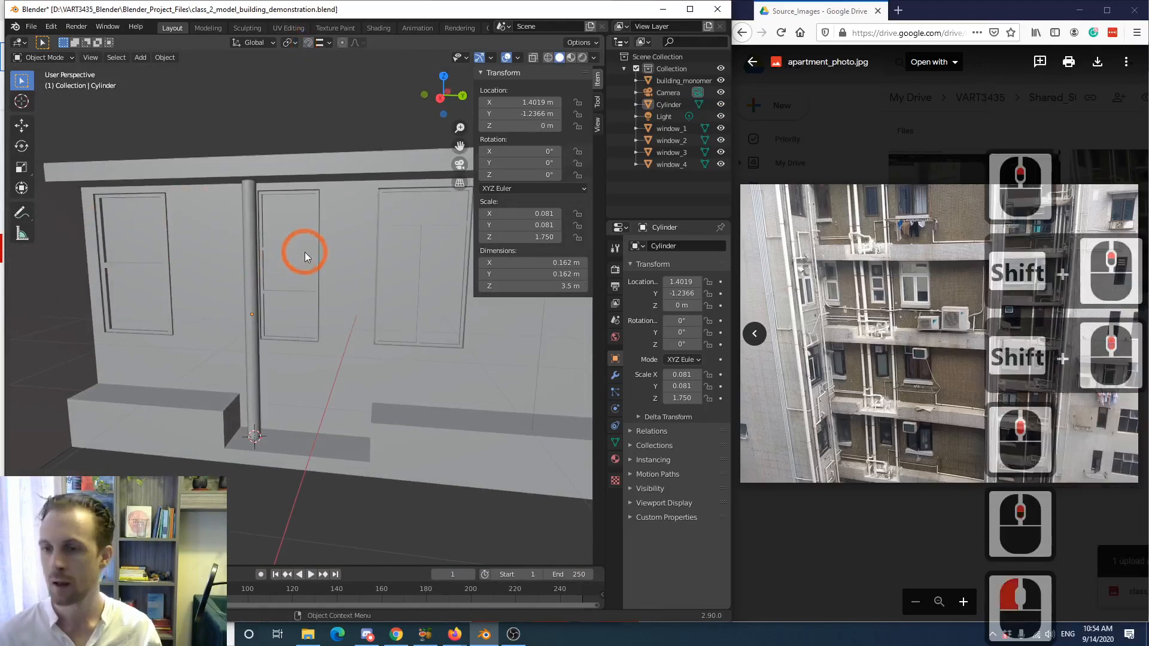
- Duplicate the pipe cylinder and move the copy about 0.22 m in the negative Y direction, beside the original
scroll(157, 343, up, 2)
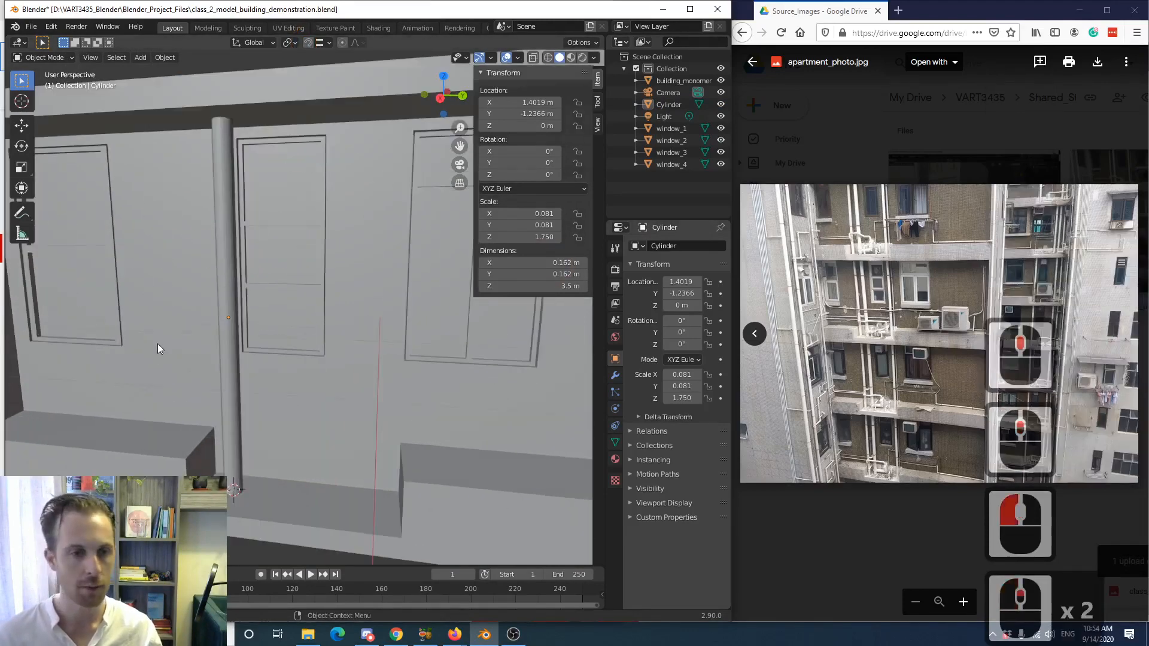
click(225, 321)
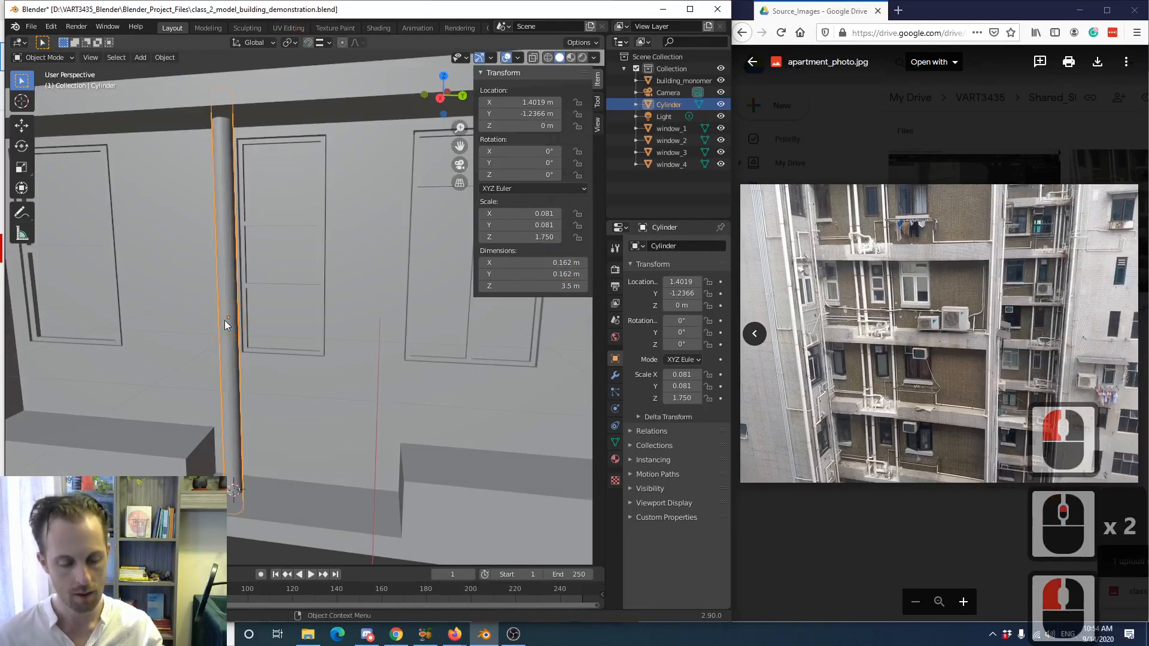
key(shift+d)
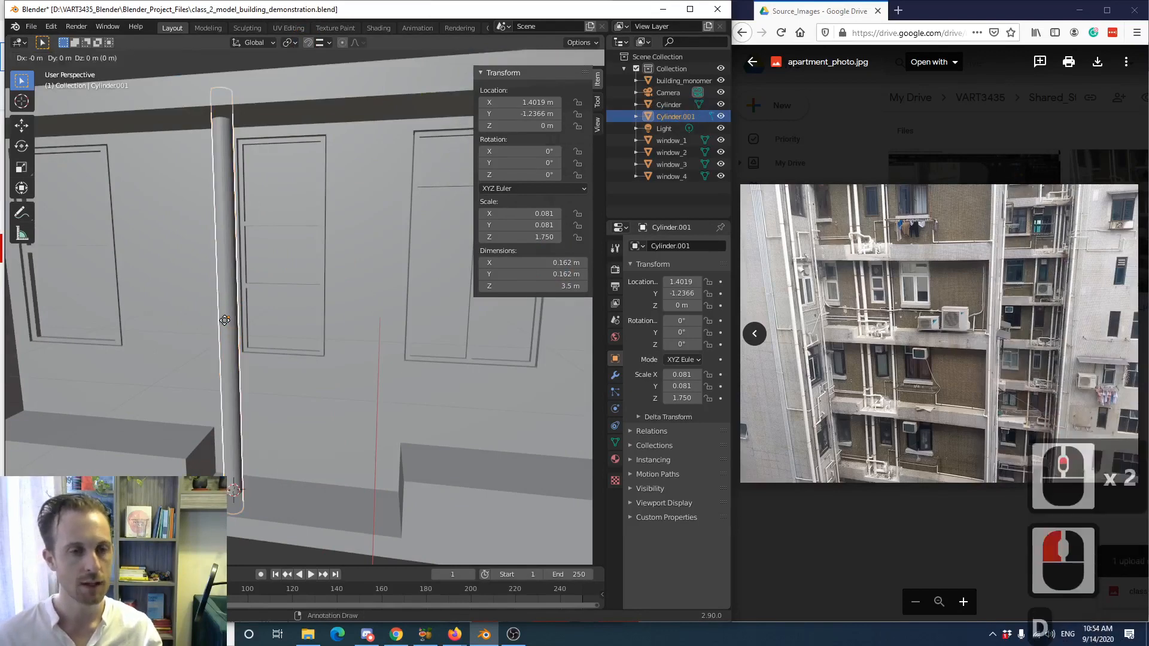
click(225, 322)
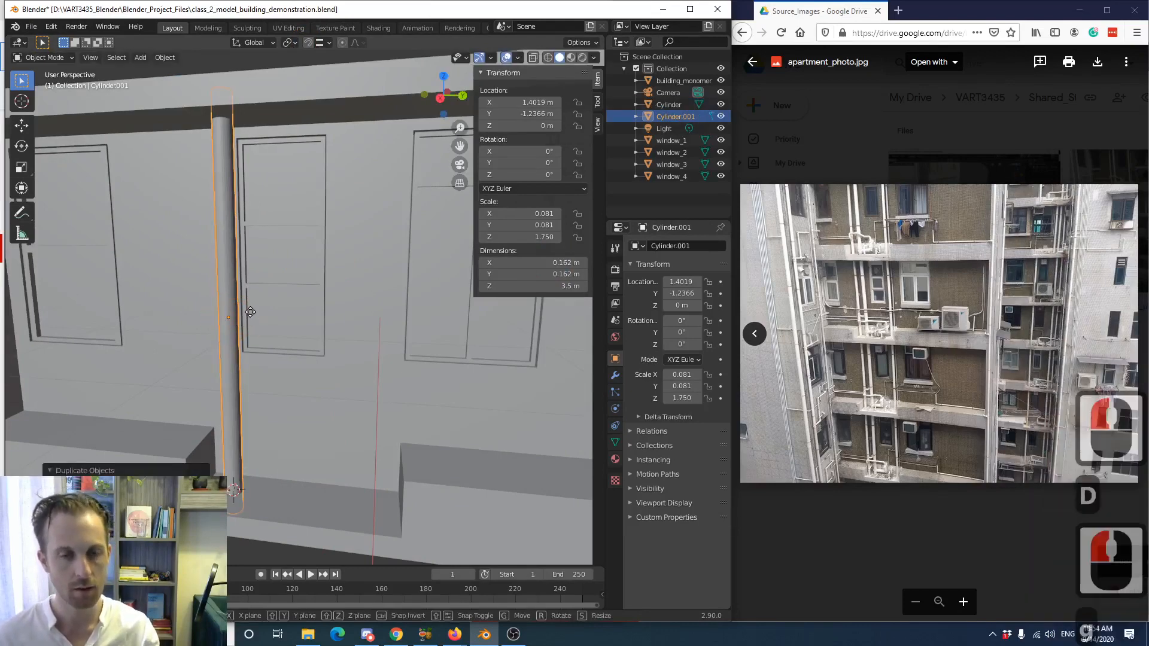
key(g)
key(y)
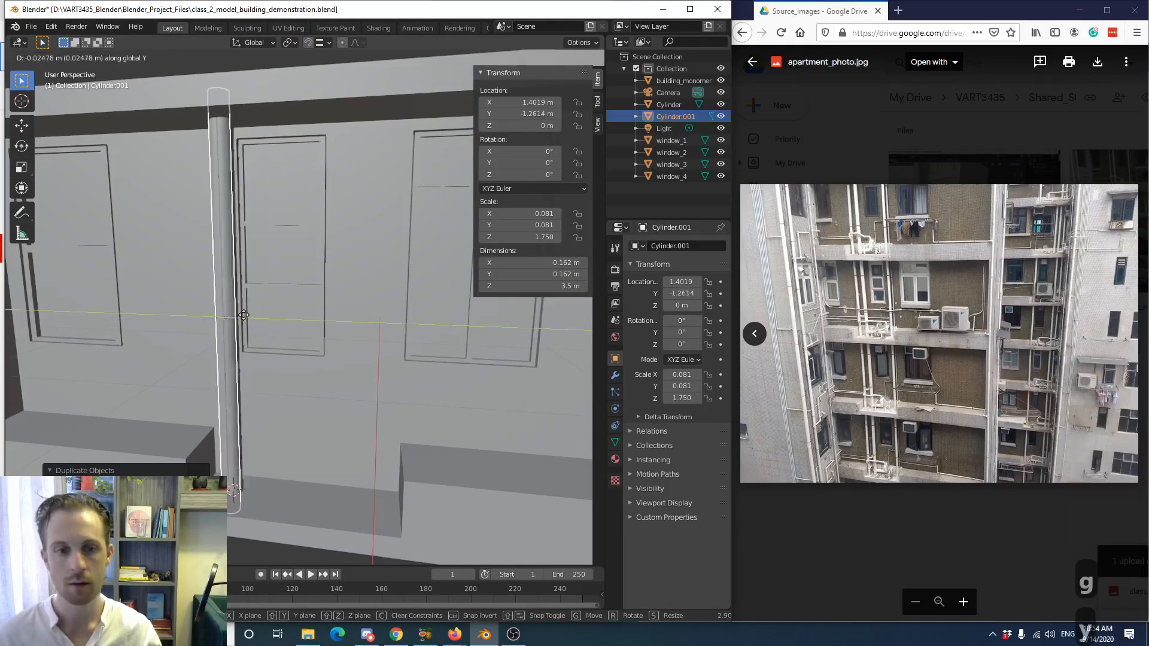
click(226, 306)
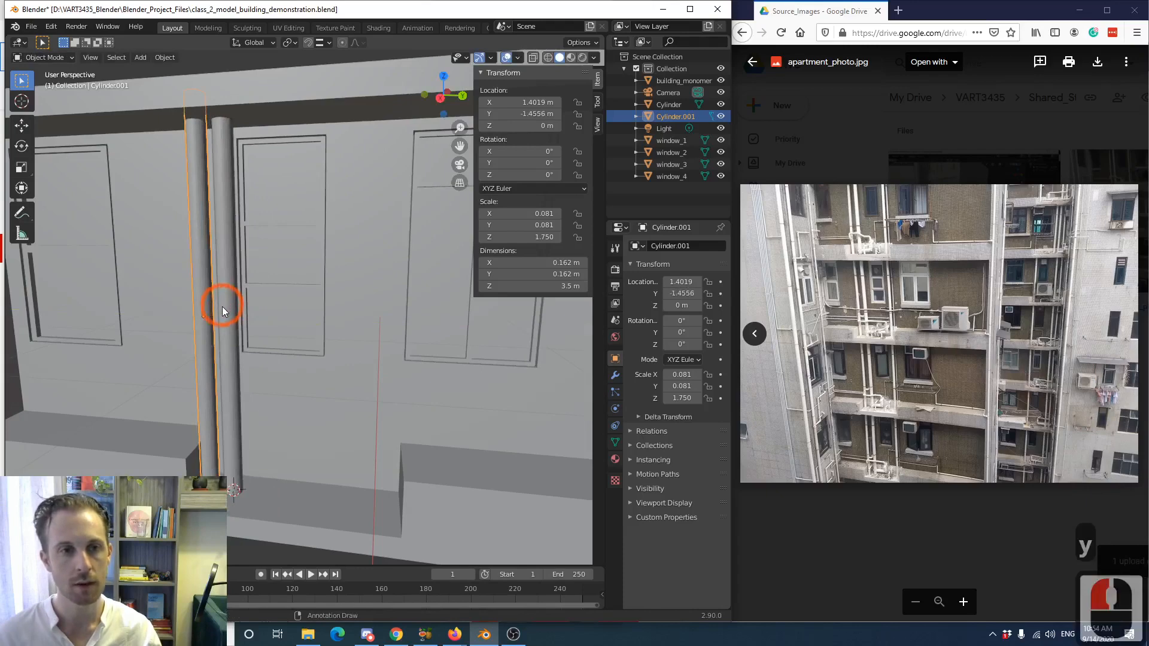
- Select both pipes and shift them together about 0.09 m along positive Y, away from the ledge block, then deselect them
shift+middle_drag(221, 306, 249, 230)
middle_drag(241, 281, 247, 306)
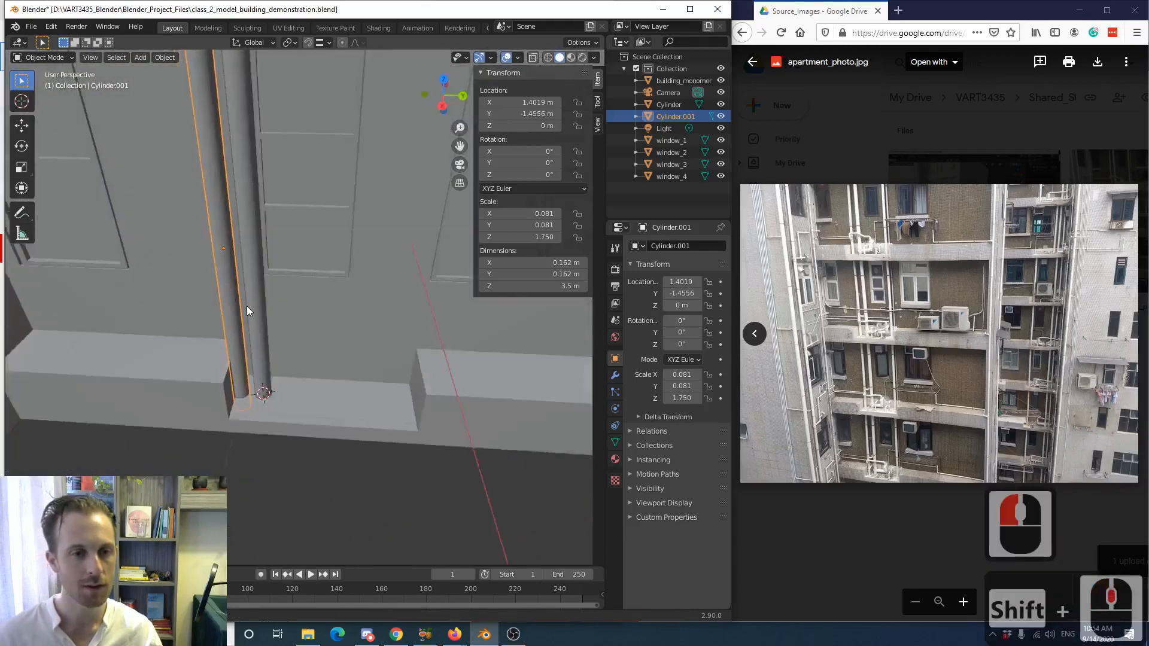
scroll(215, 351, up, 3)
shift+middle_drag(214, 353, 293, 267)
scroll(225, 349, up, 3)
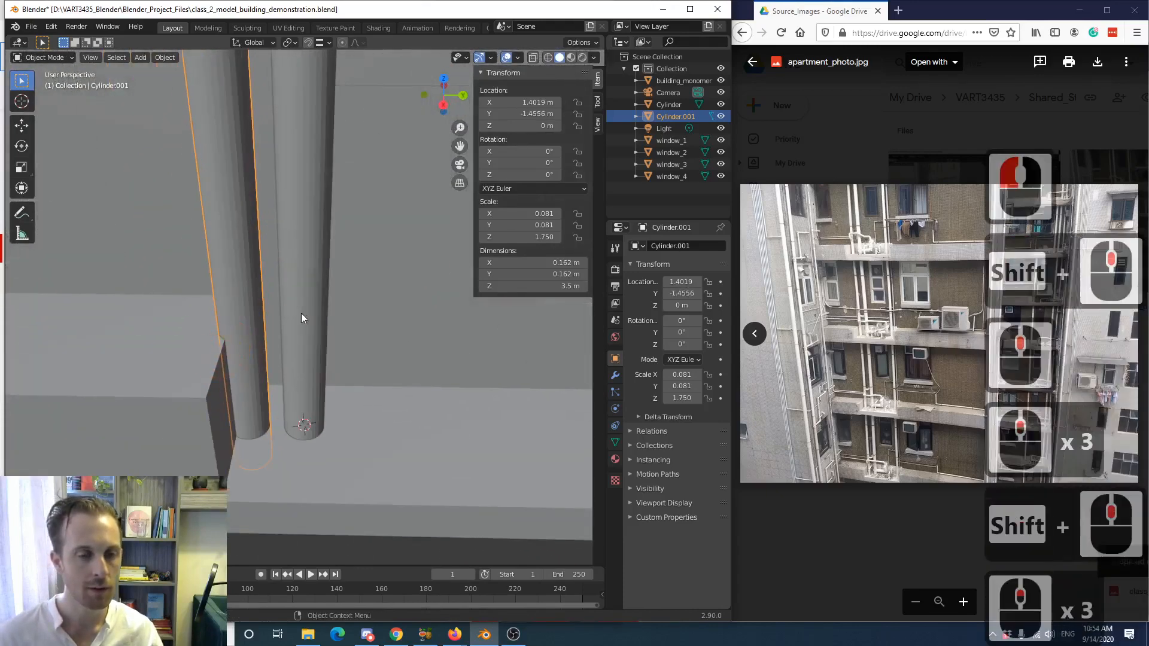
shift+click(306, 289)
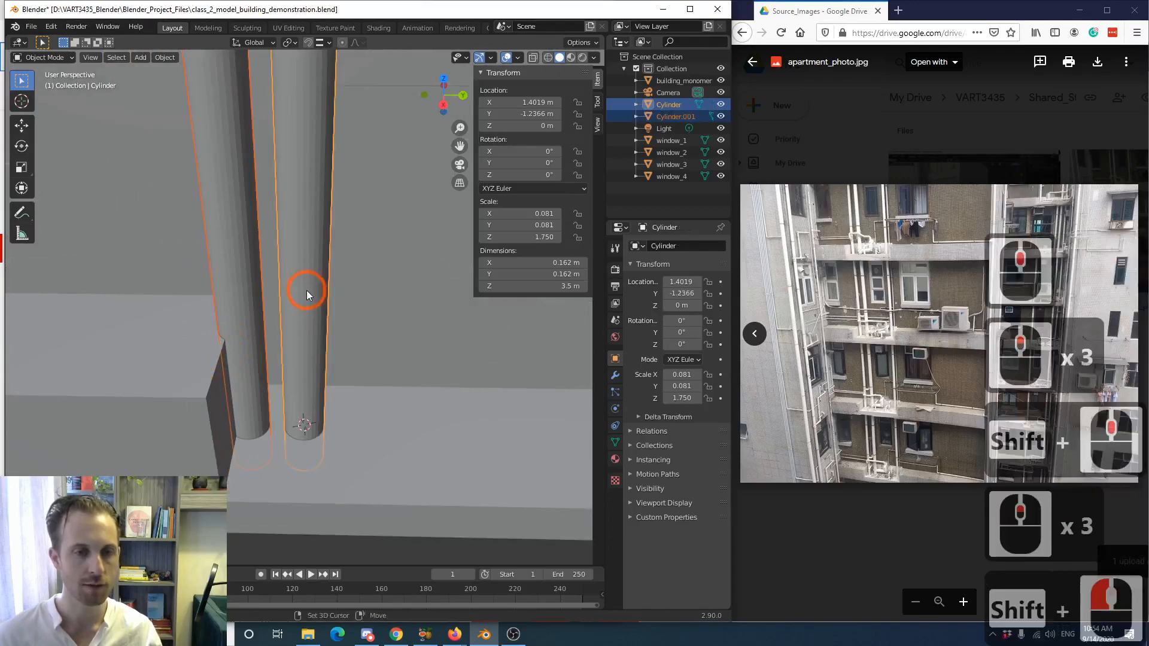
key(g)
key(y)
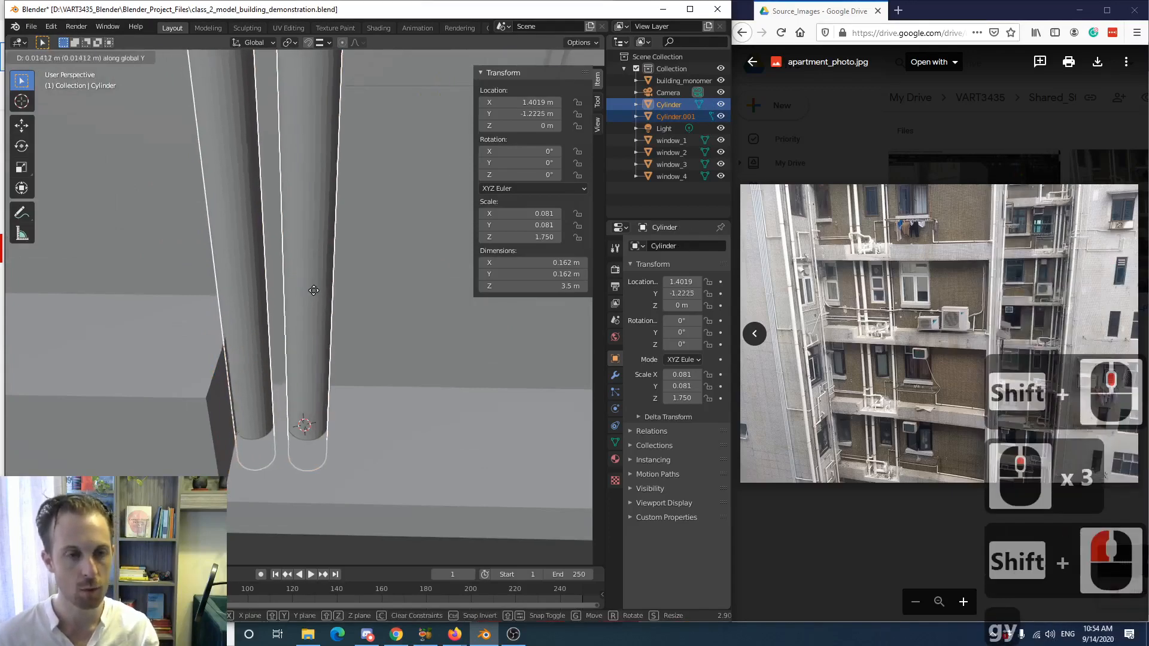
click(333, 336)
scroll(335, 341, down, 7)
click(349, 431)
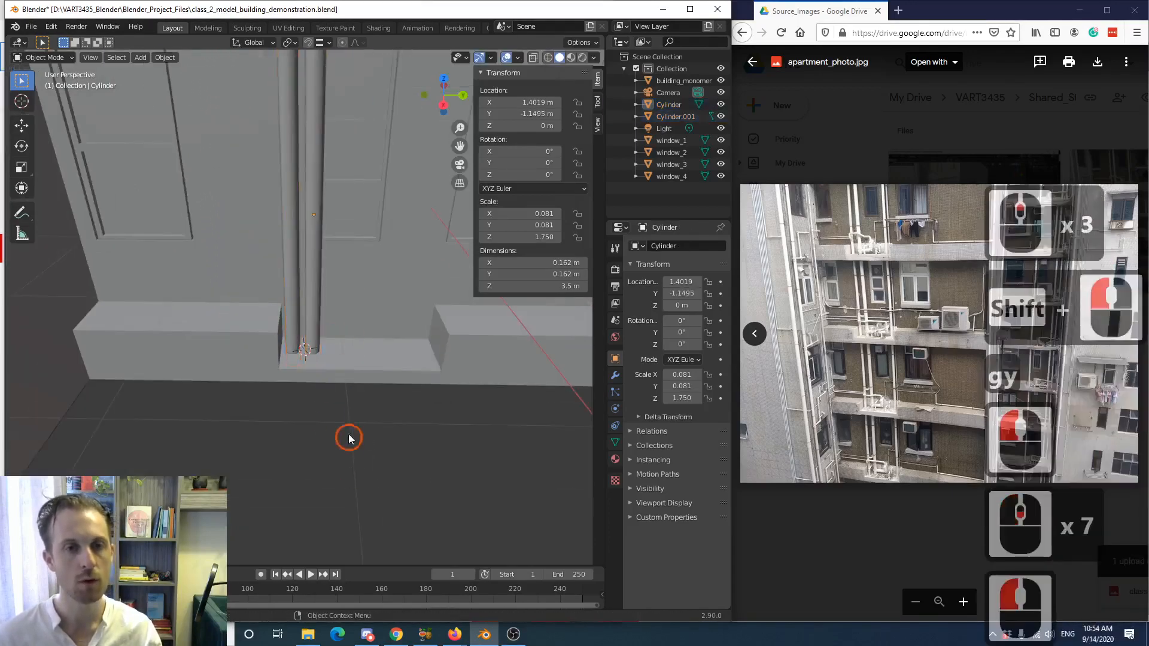
- Duplicate the original pipe cylinder and move the copy along Y by about 0.97 m, between the two windows
scroll(307, 375, down, 4)
scroll(283, 312, up, 2)
scroll(287, 341, up, 4)
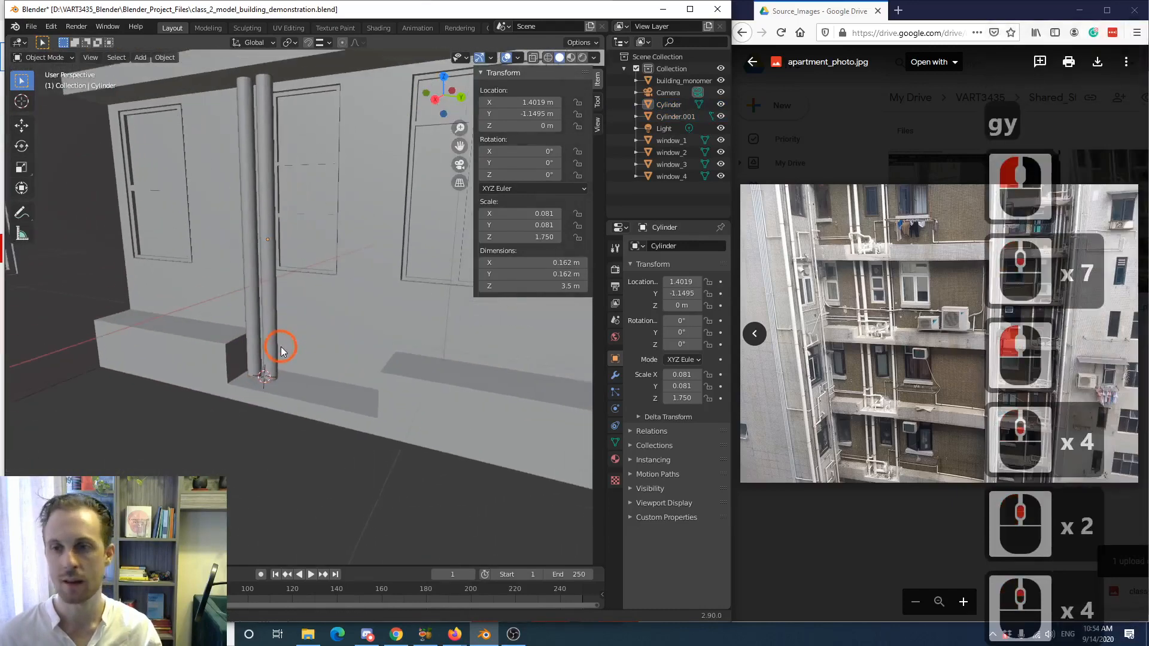
shift+middle_drag(287, 341, 372, 302)
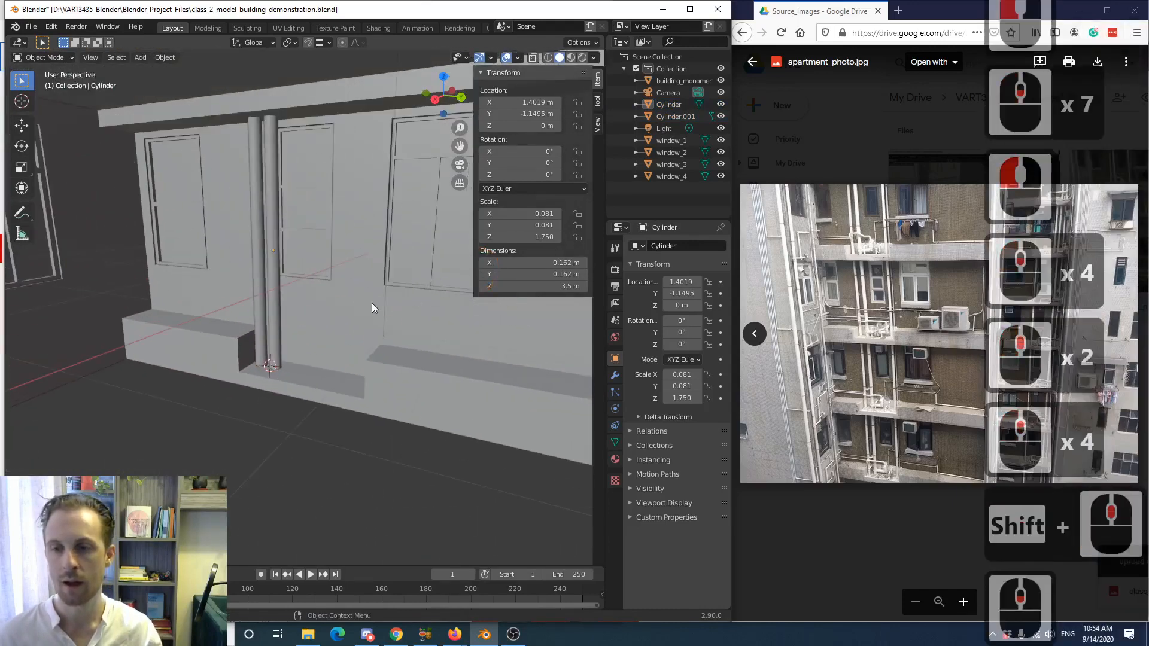
click(274, 282)
middle_drag(275, 284, 303, 299)
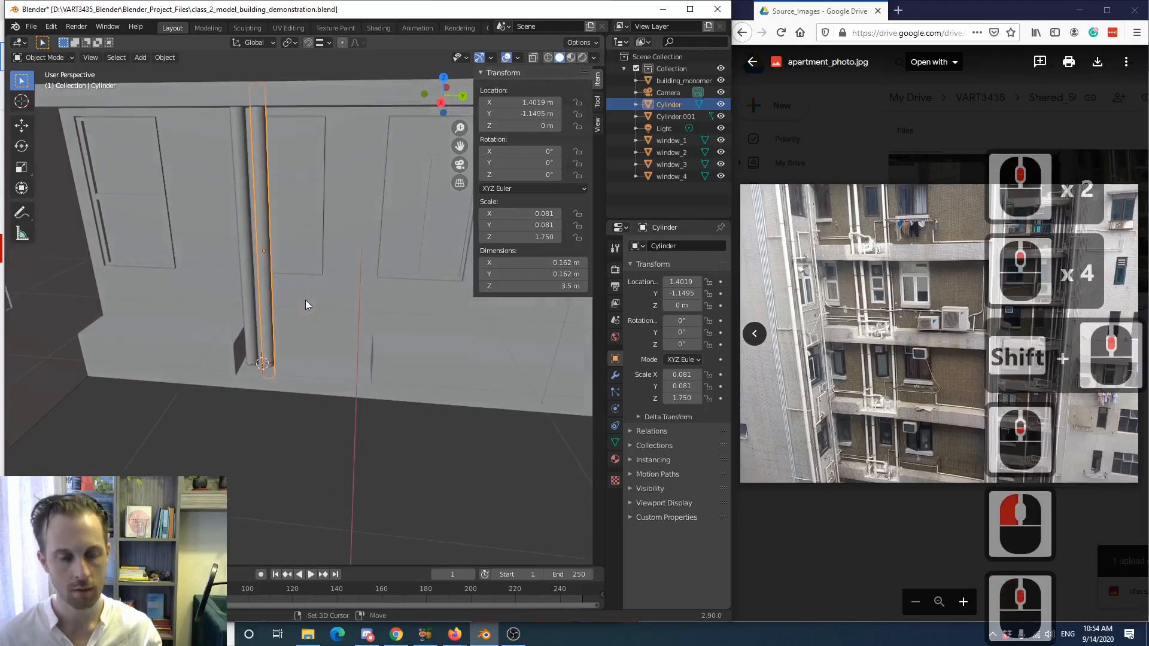
key(shift+d)
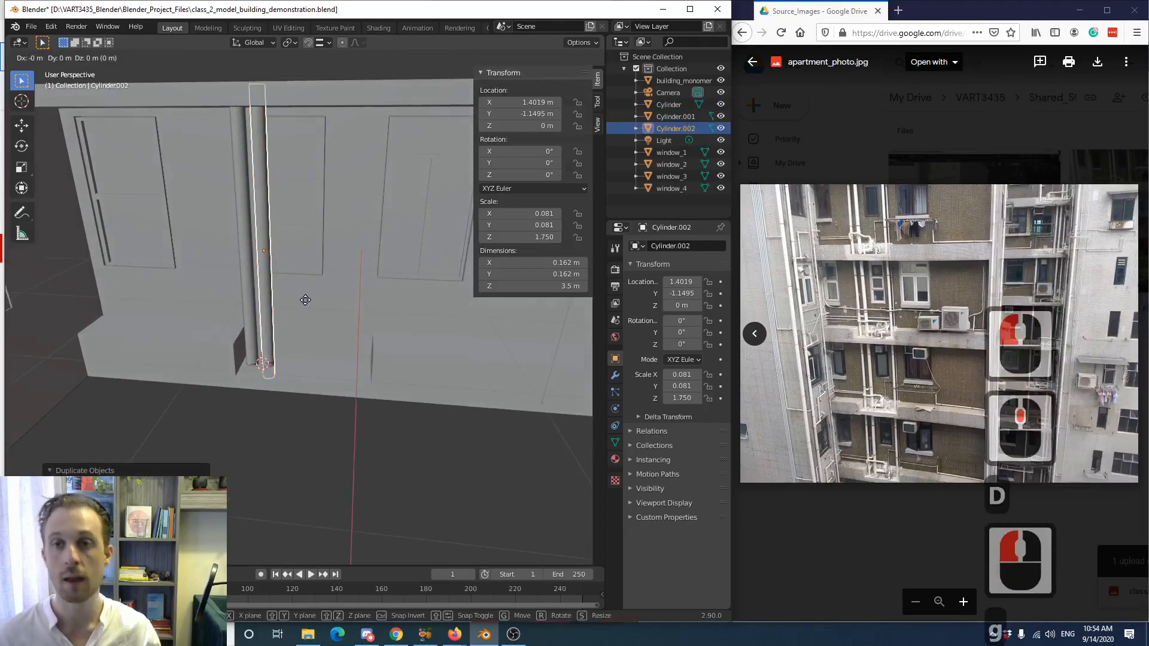
key(y)
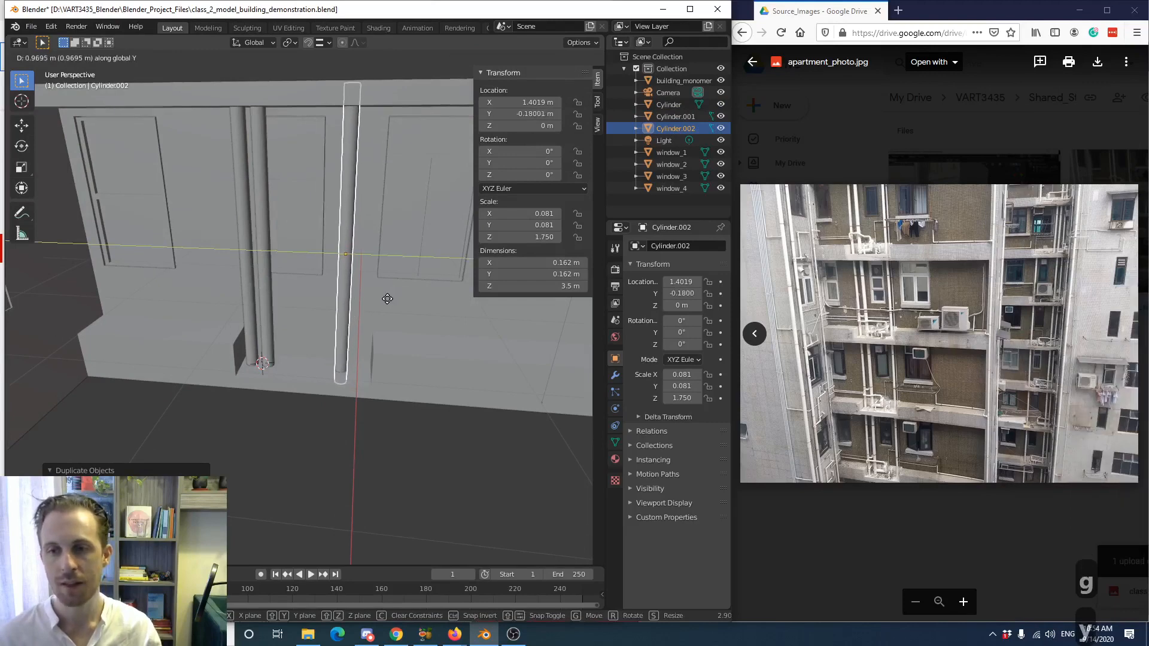
click(386, 299)
- Thin the third pipe by setting its X and Y dimensions to 0.12 m
scroll(383, 304, up, 2)
middle_drag(344, 316, 377, 314)
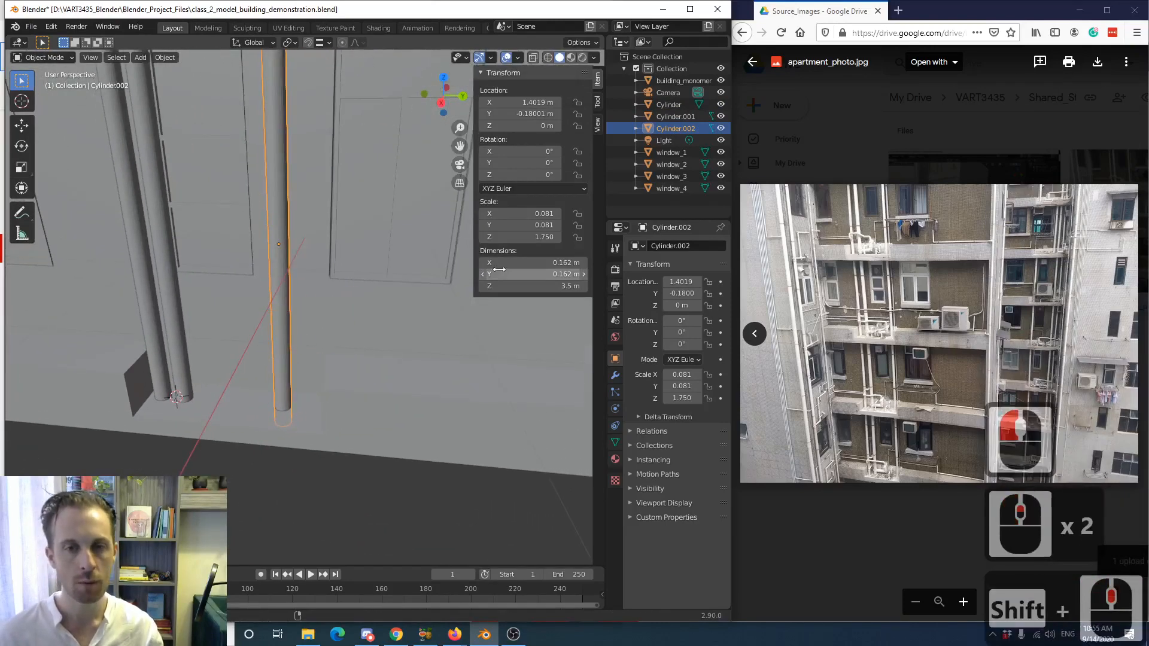
click(567, 263)
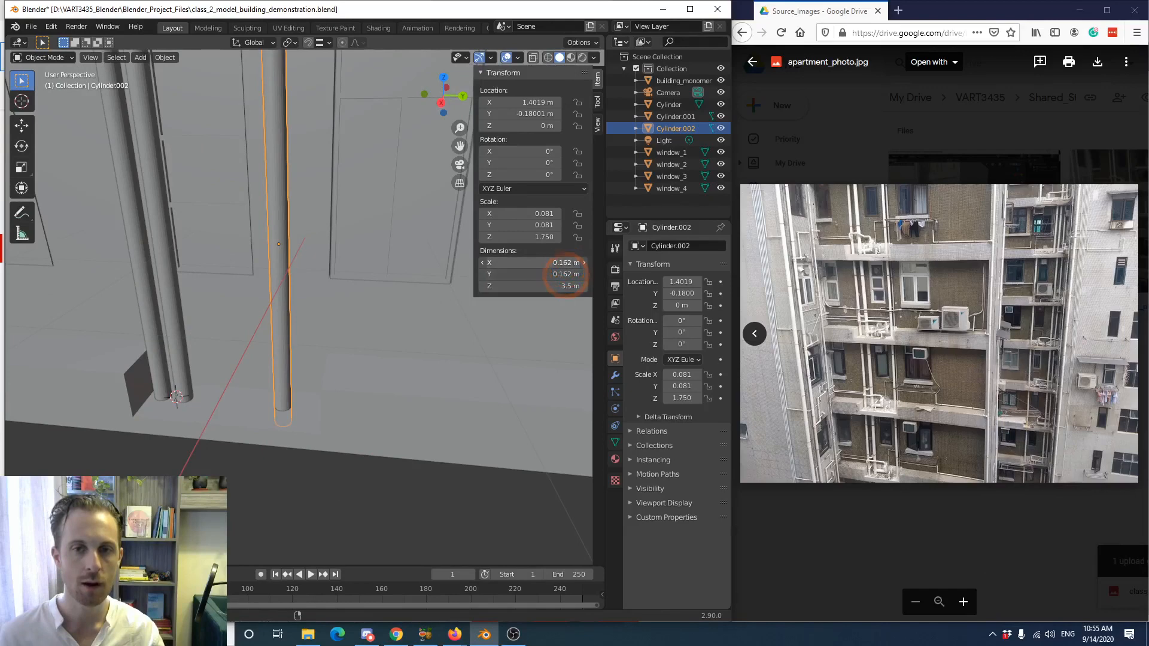
click(565, 263)
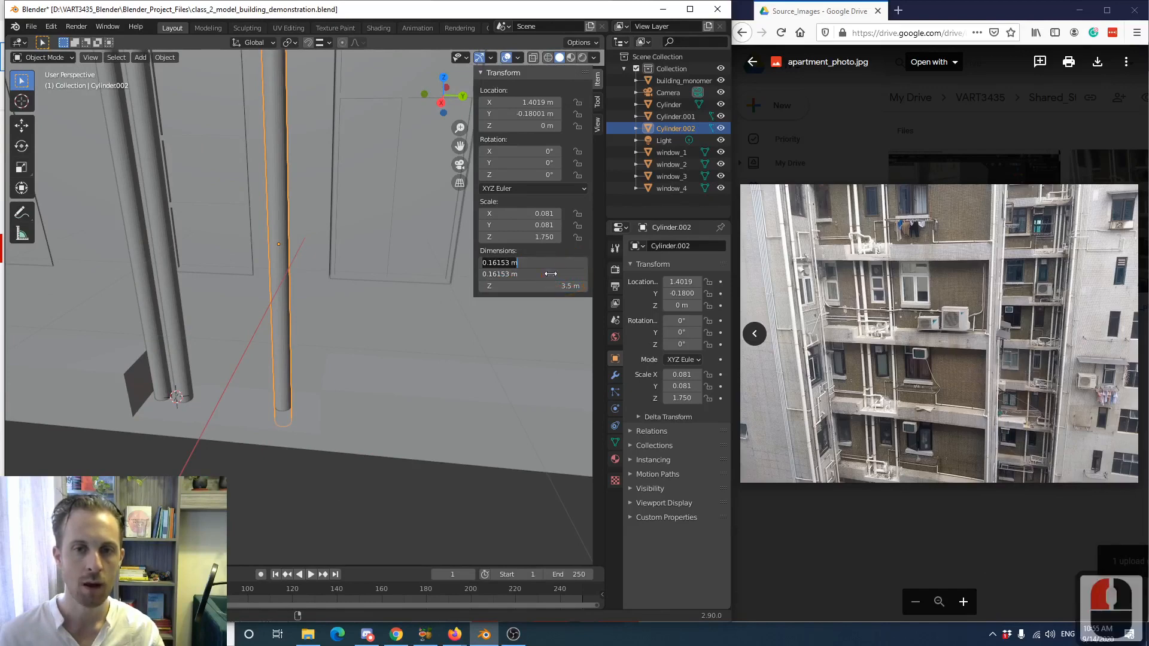
click(550, 273)
click(550, 263)
key(BackSpace)
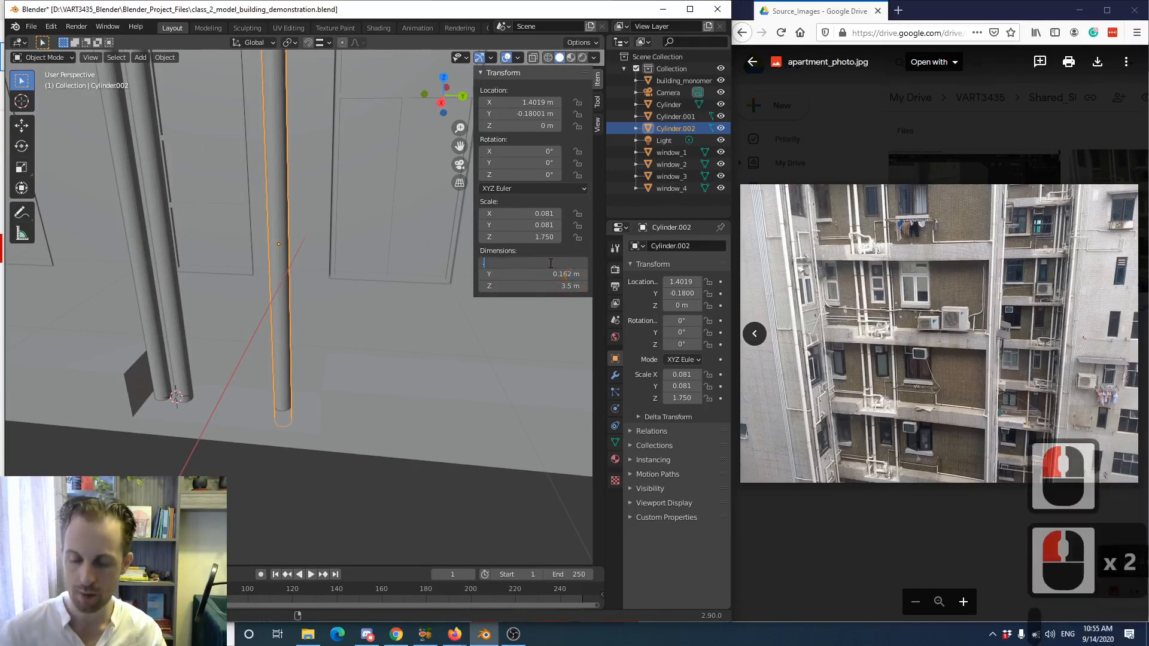
text(.12)
key(Return)
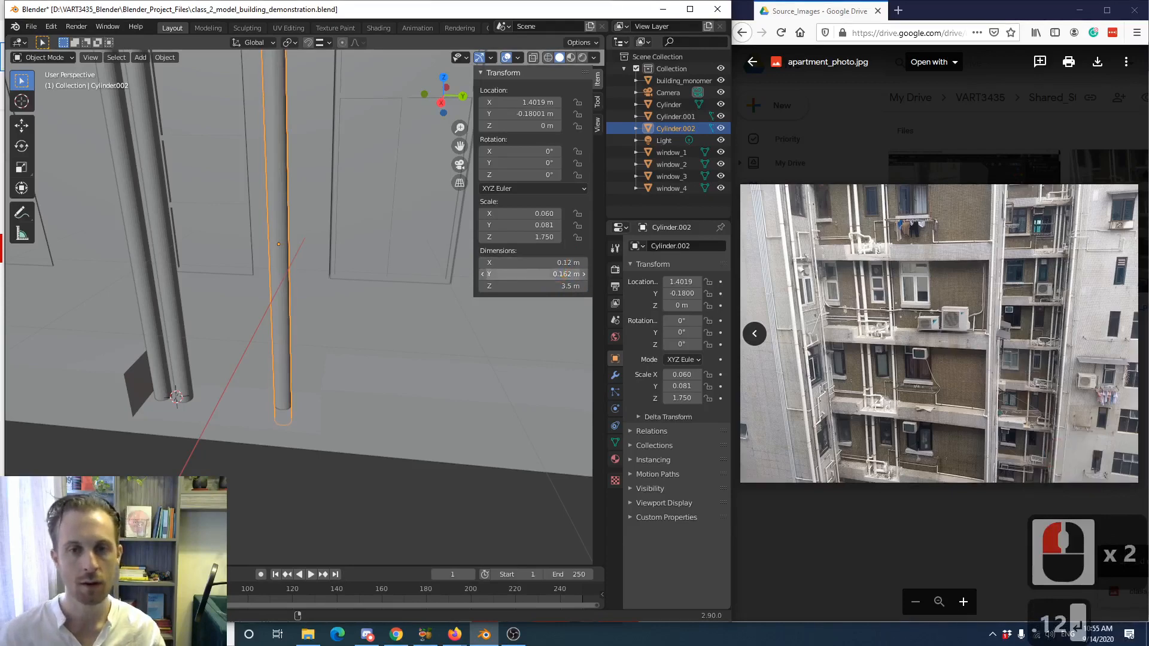
click(557, 273)
key(BackSpace)
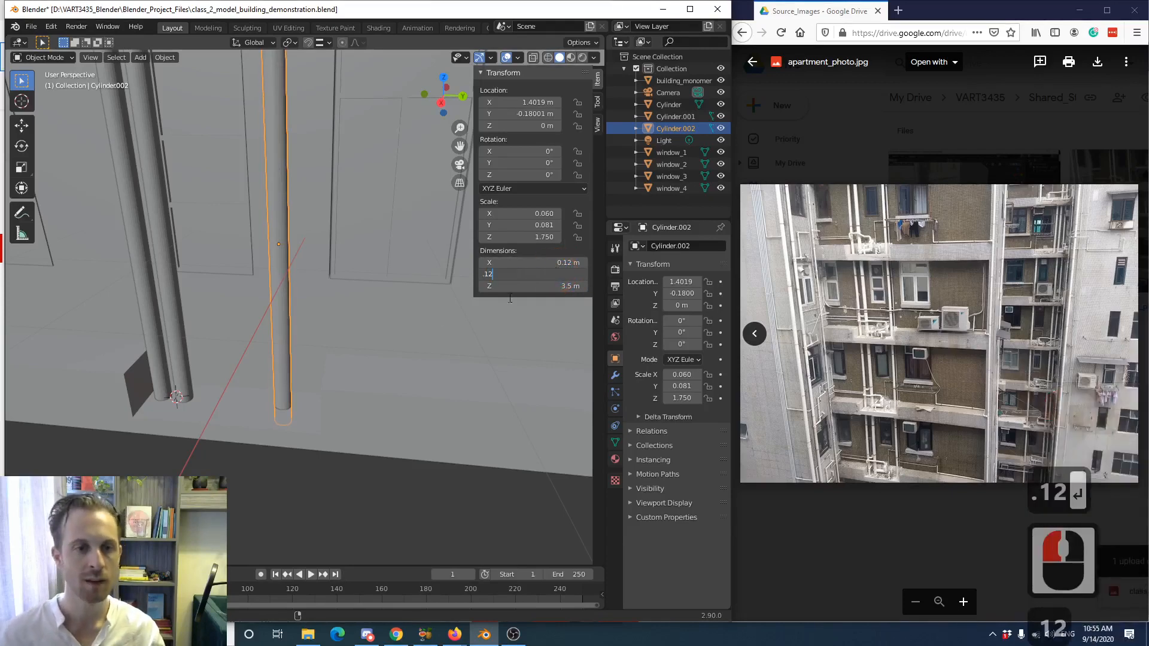
scroll(242, 341, down, 4)
scroll(292, 245, down, 1)
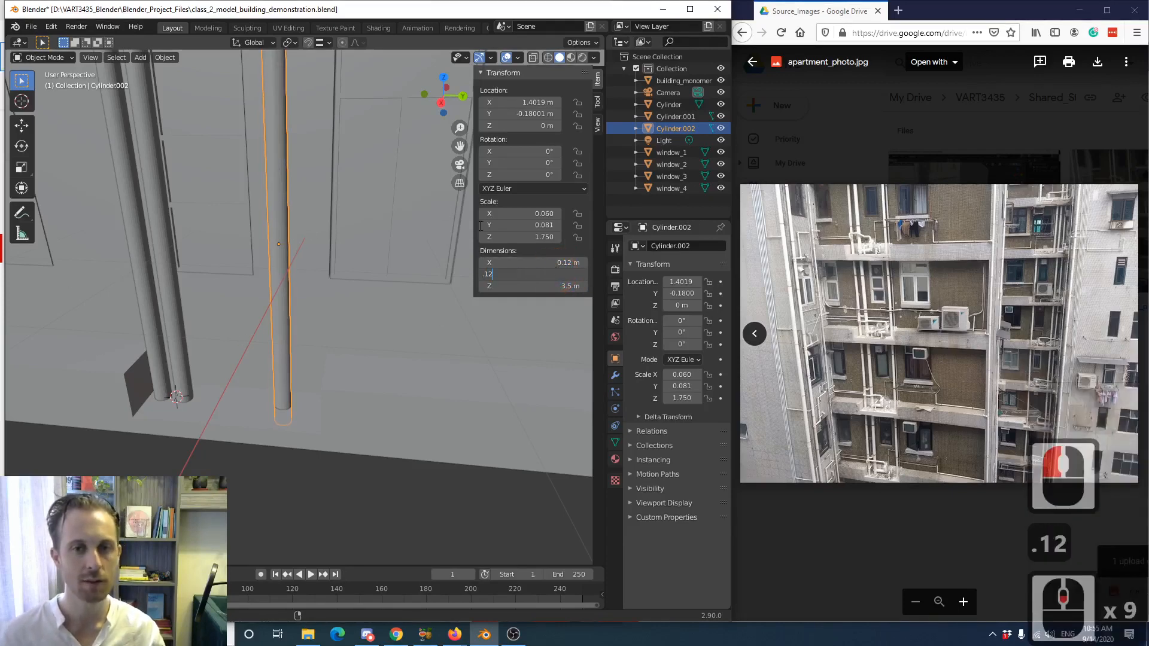
click(479, 228)
middle_drag(303, 280, 328, 230)
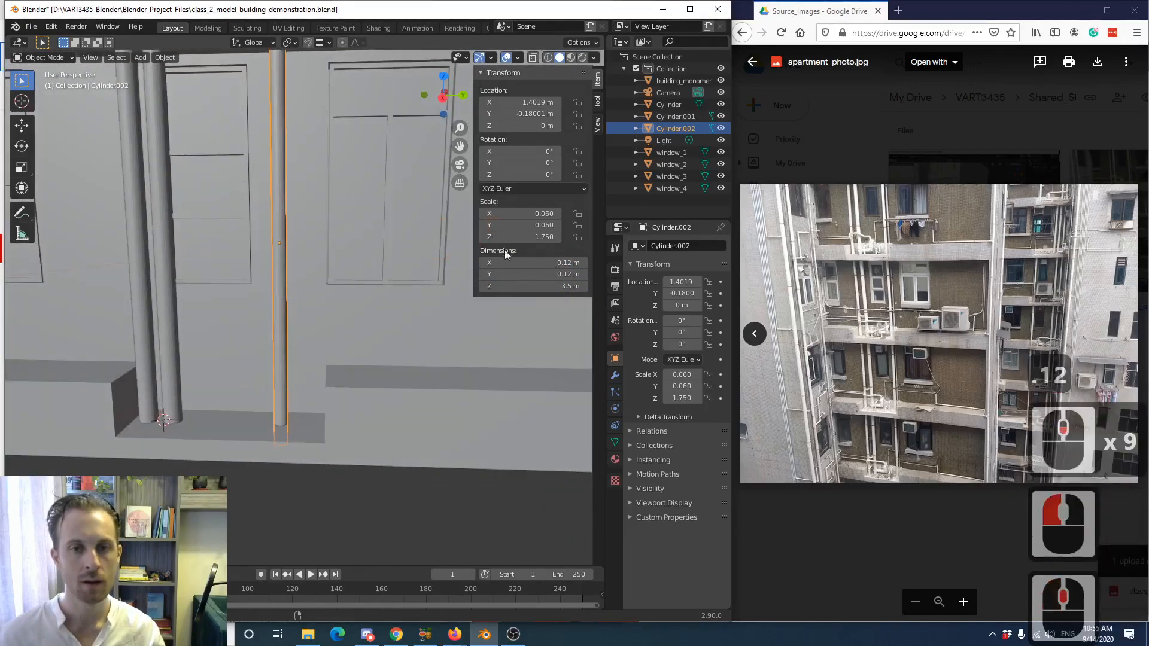
- Thin the third pipe further by setting its X and Y dimensions to 0.08 m
click(521, 262)
key(BackSpace)
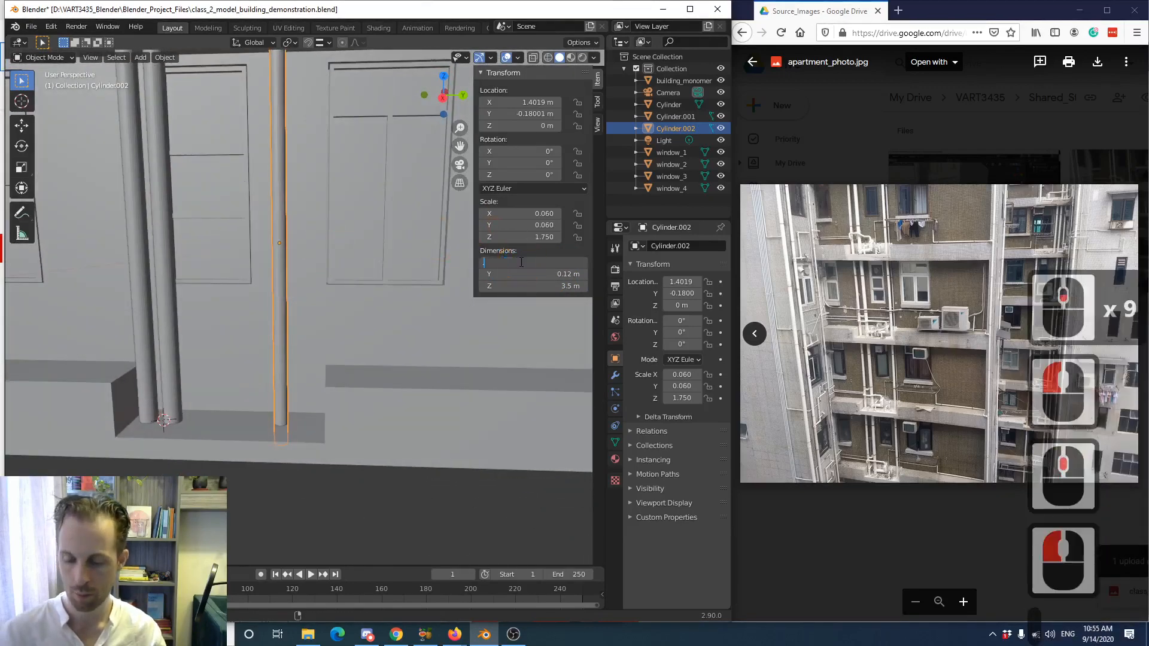
text(.08)
key(Return)
click(532, 273)
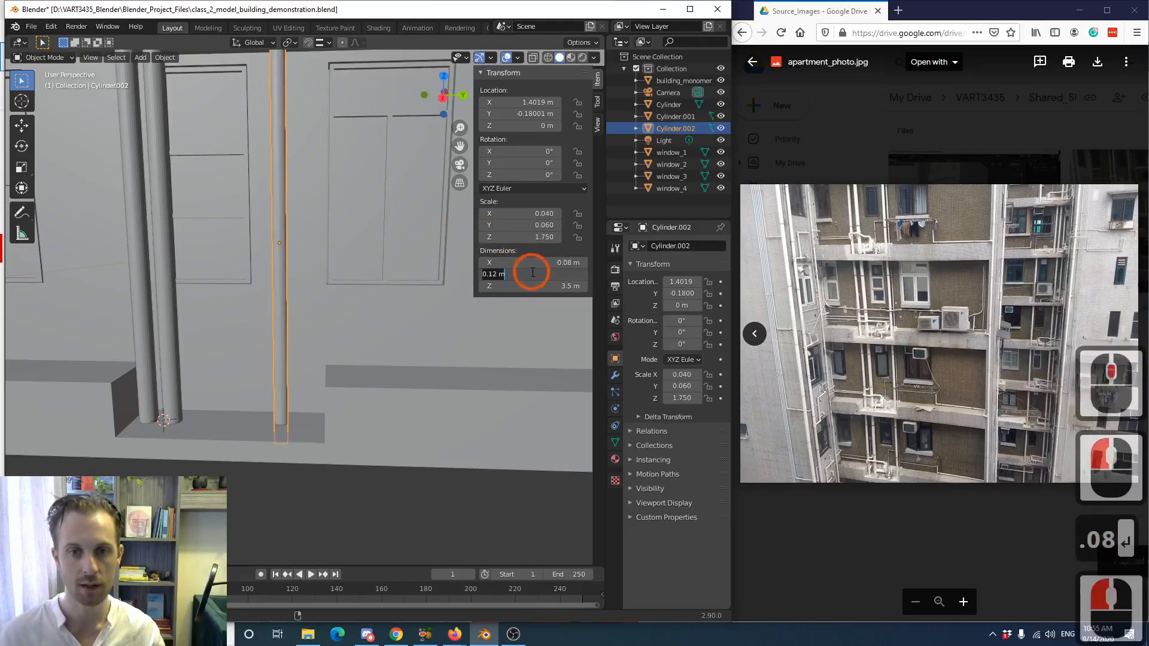
text(.08)
key(Return)
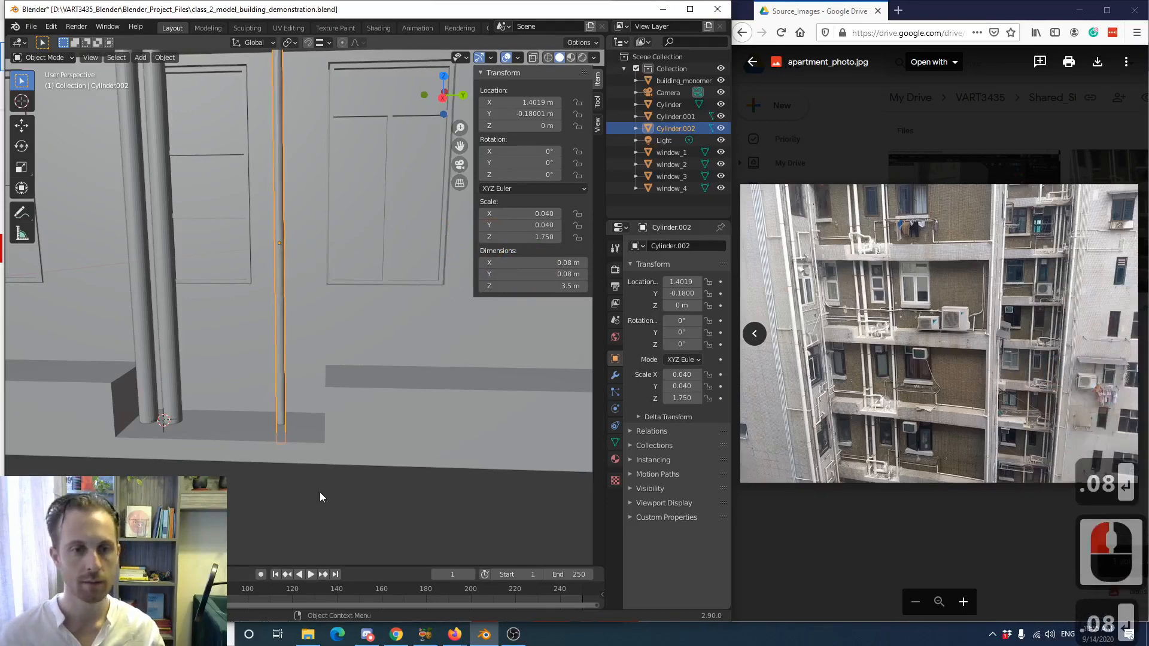
- Duplicate the original pipe in wireframe top view and place the copy about 2.88 m along X and -2.32 m along Y, near the projecting block's corner
scroll(314, 443, down, 2)
middle_drag(308, 431, 291, 402)
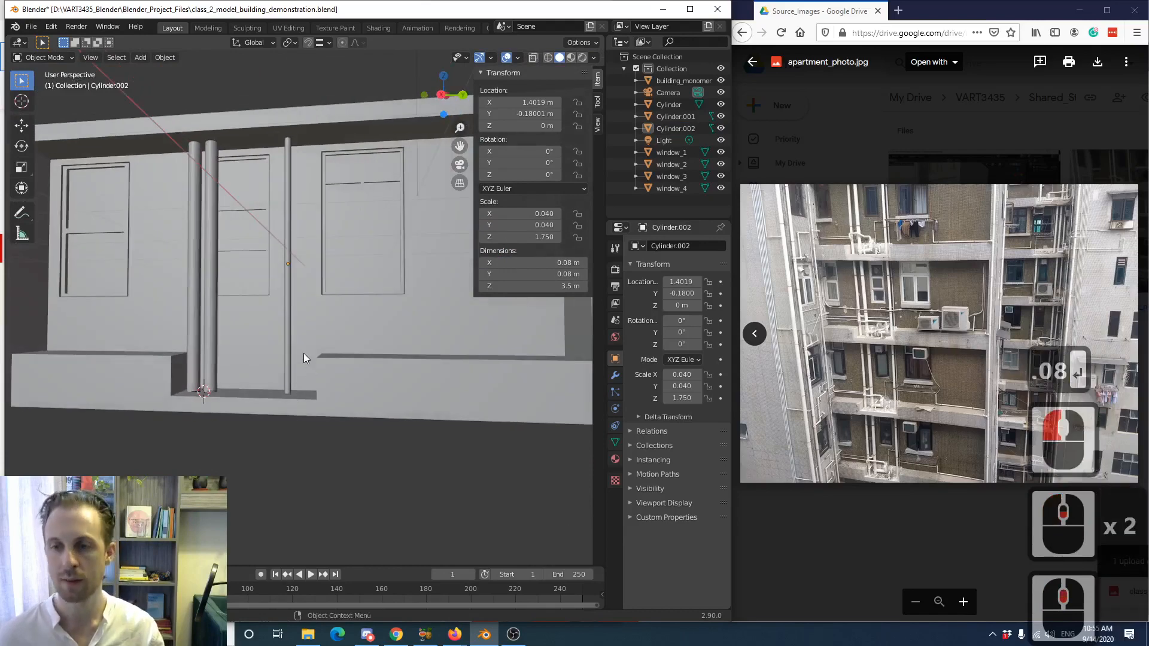
scroll(304, 353, down, 3)
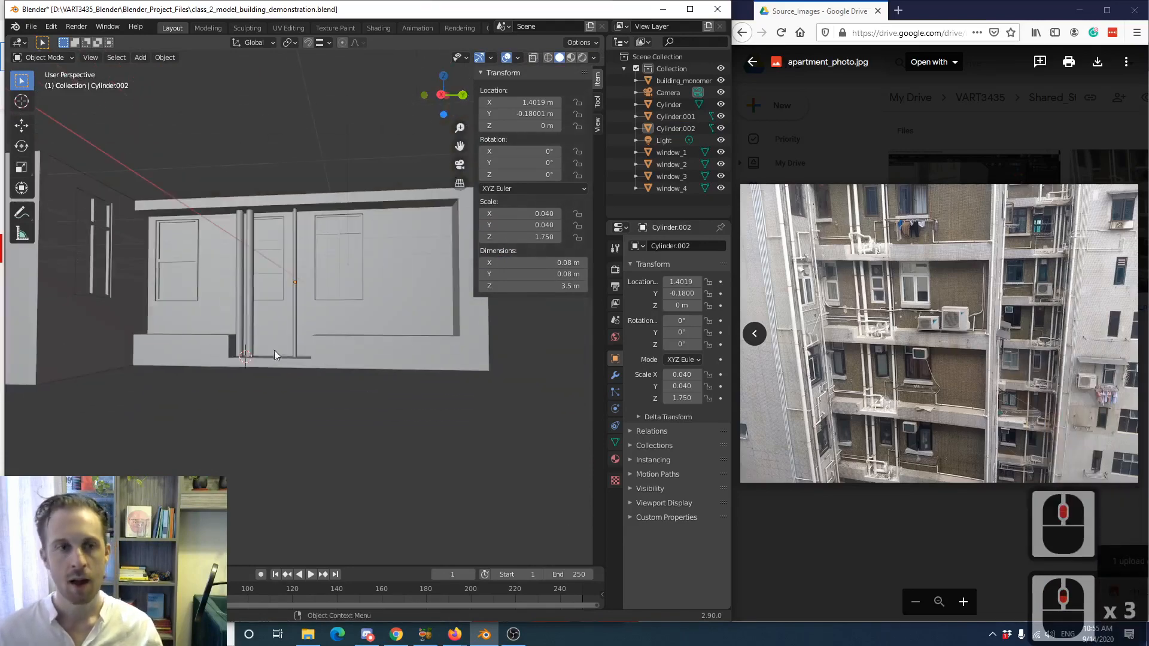
mouse_move(274, 350)
shift+middle_down()
mouse_move(277, 305)
mouse_move(302, 328)
mouse_move(278, 350)
shift+middle_up()
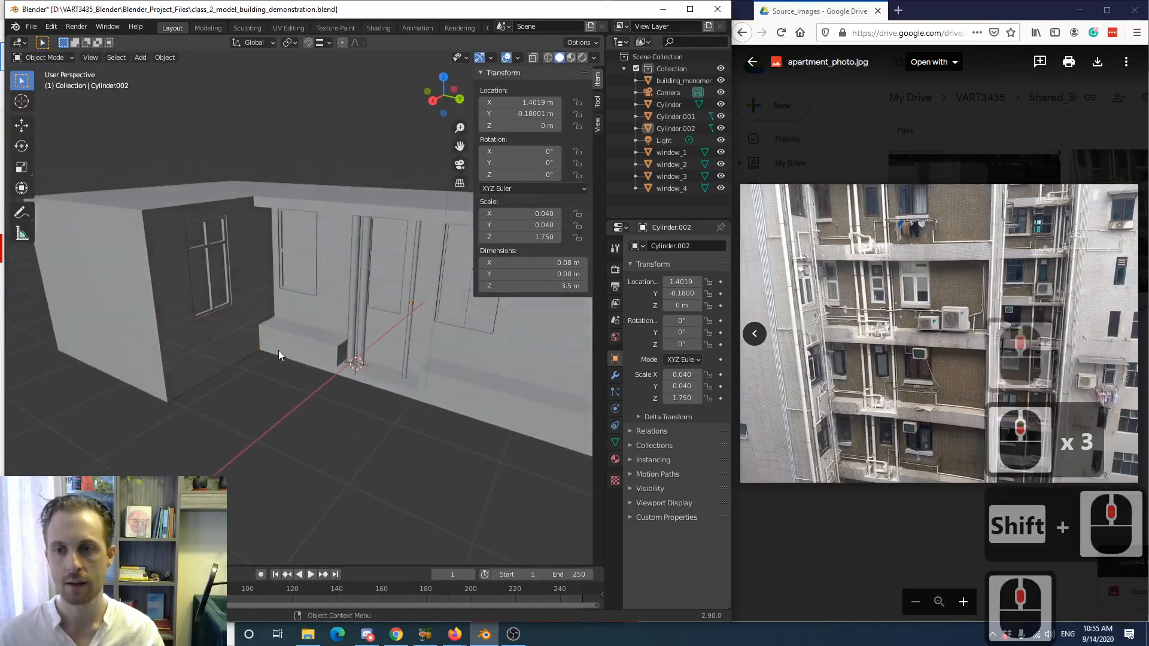
click(367, 241)
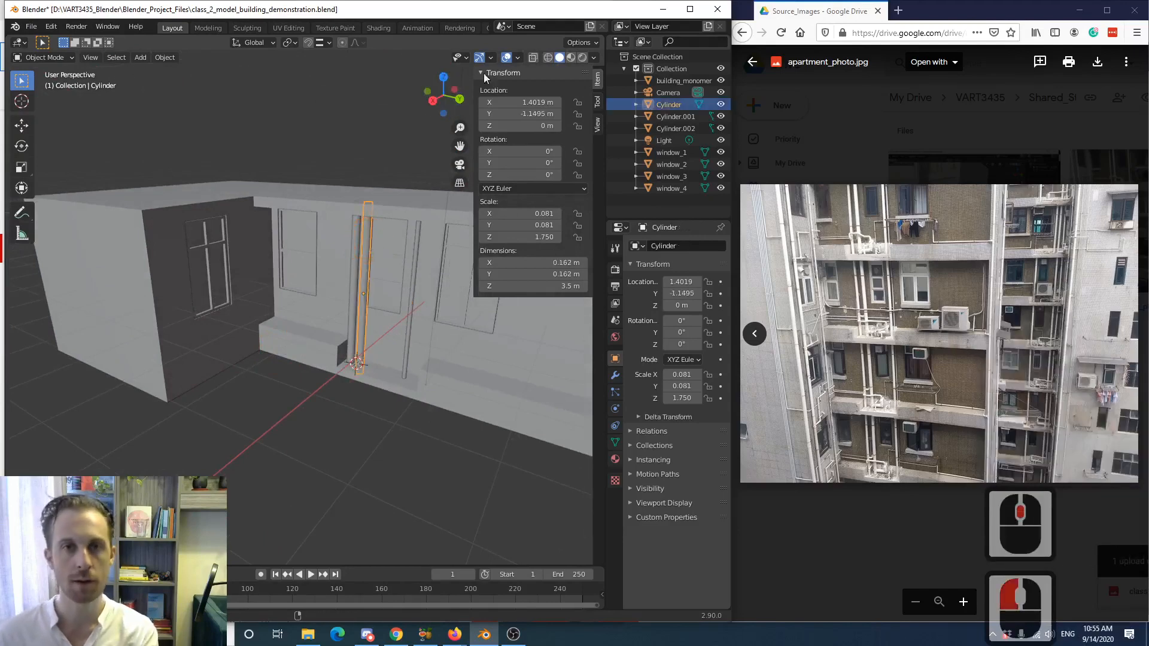
click(445, 80)
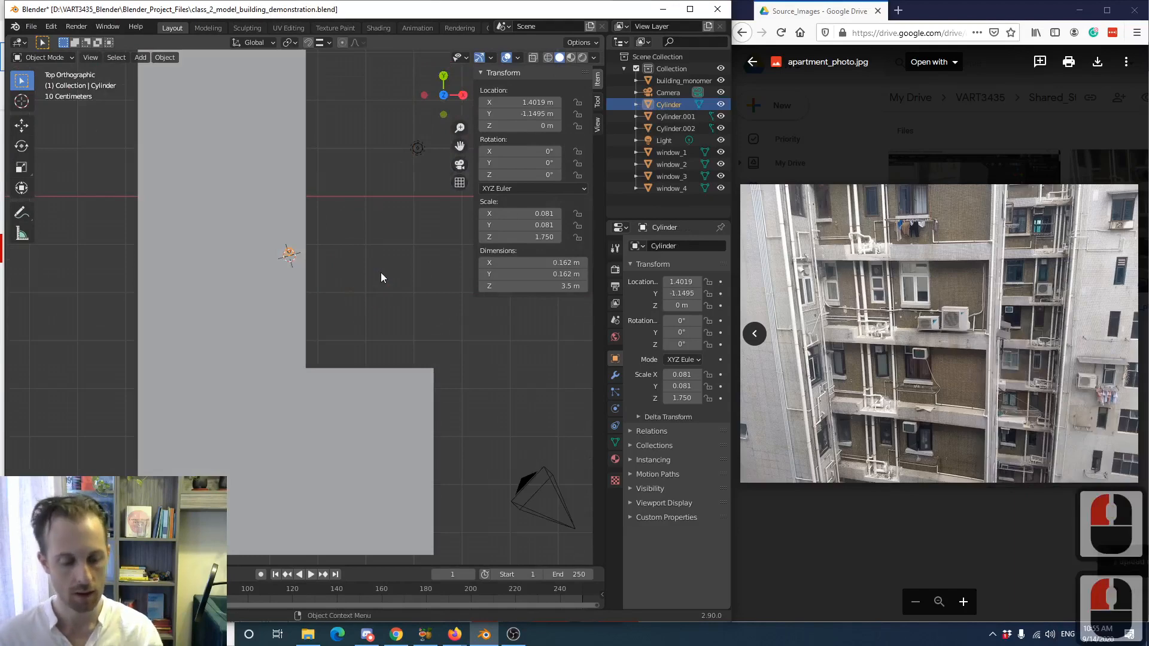
key(z)
click(292, 275)
shift+middle_drag(288, 254, 249, 228)
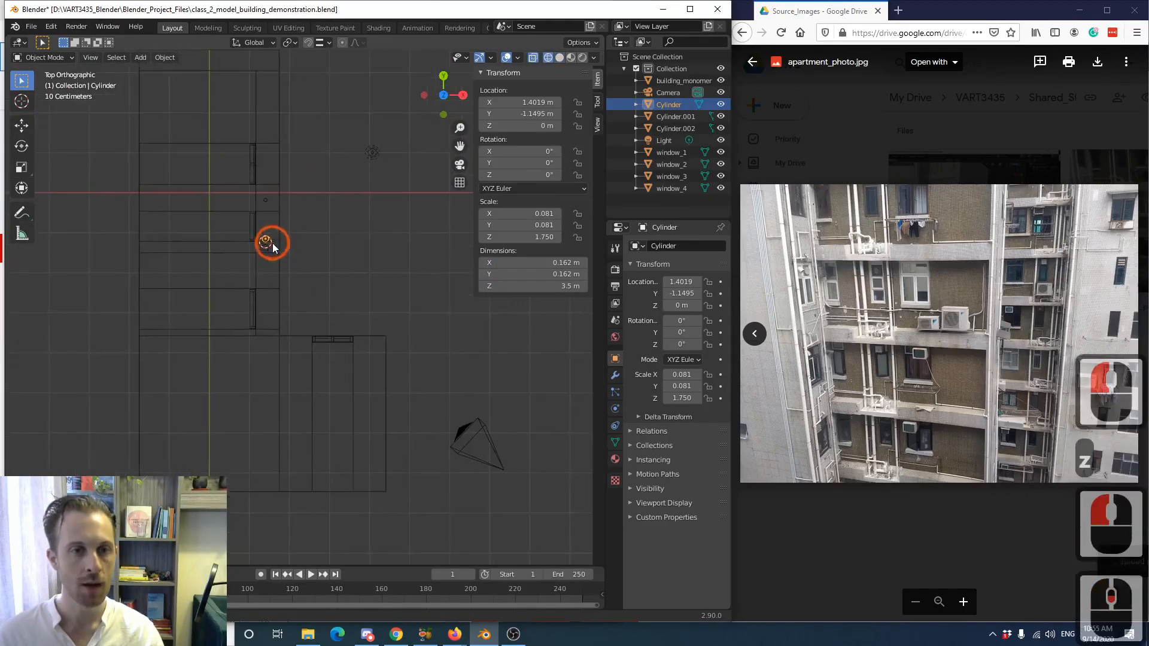
scroll(286, 249, up, 3)
key(shift+d)
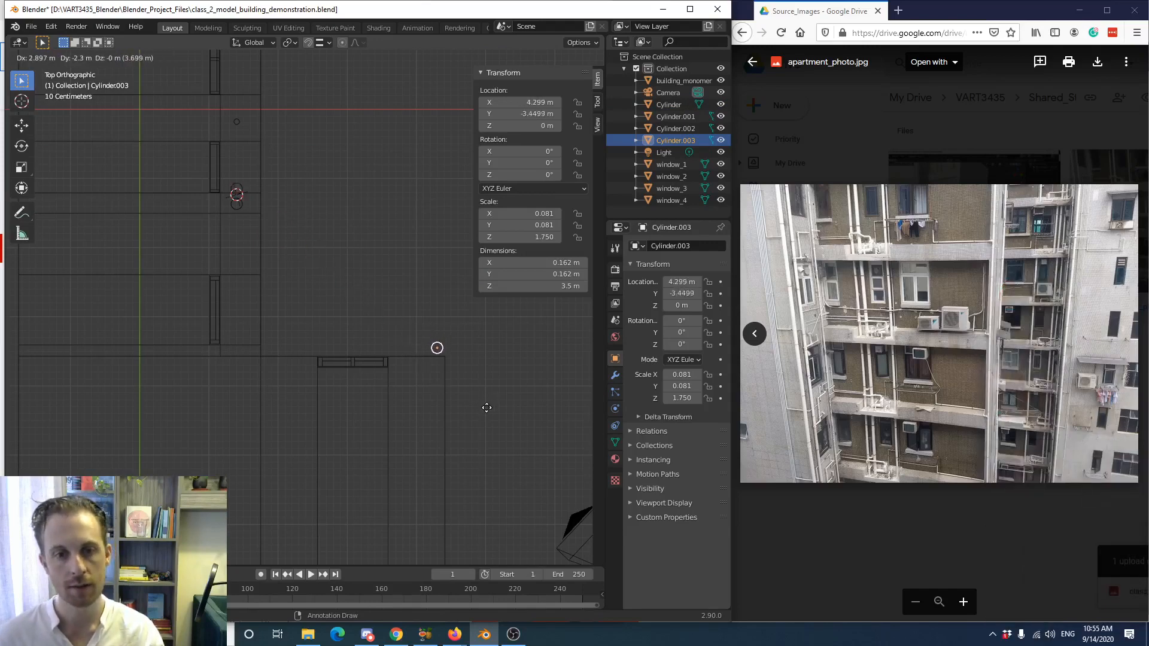
click(486, 413)
scroll(479, 410, up, 3)
shift+middle_drag(479, 411, 272, 326)
scroll(241, 281, down, 4)
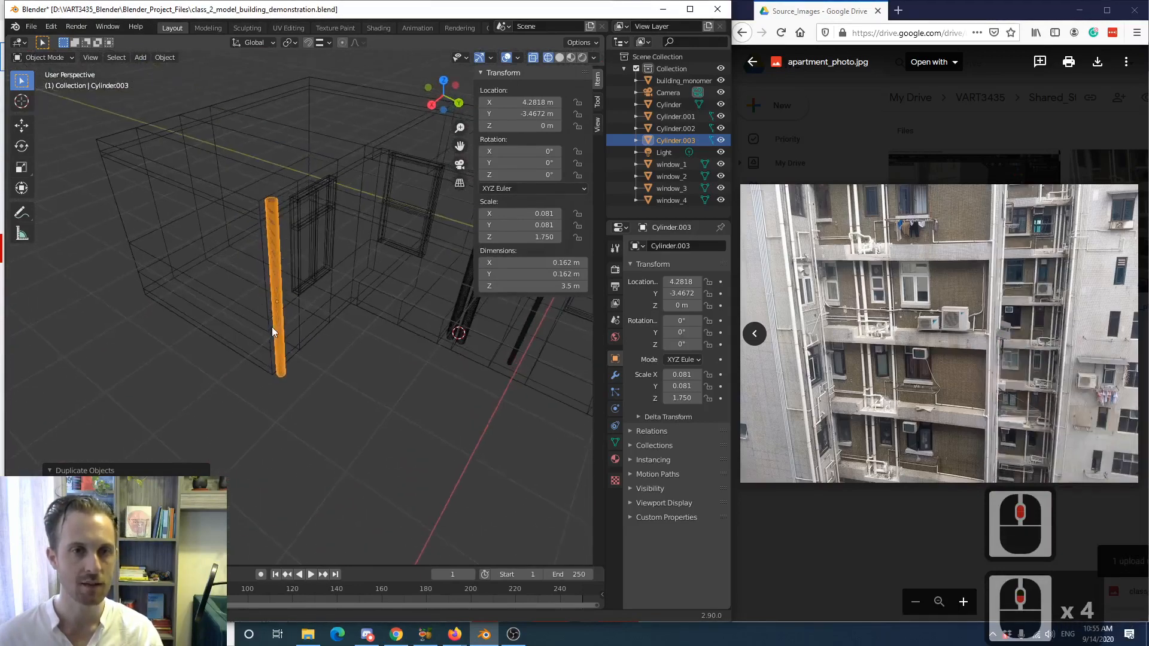
click(445, 80)
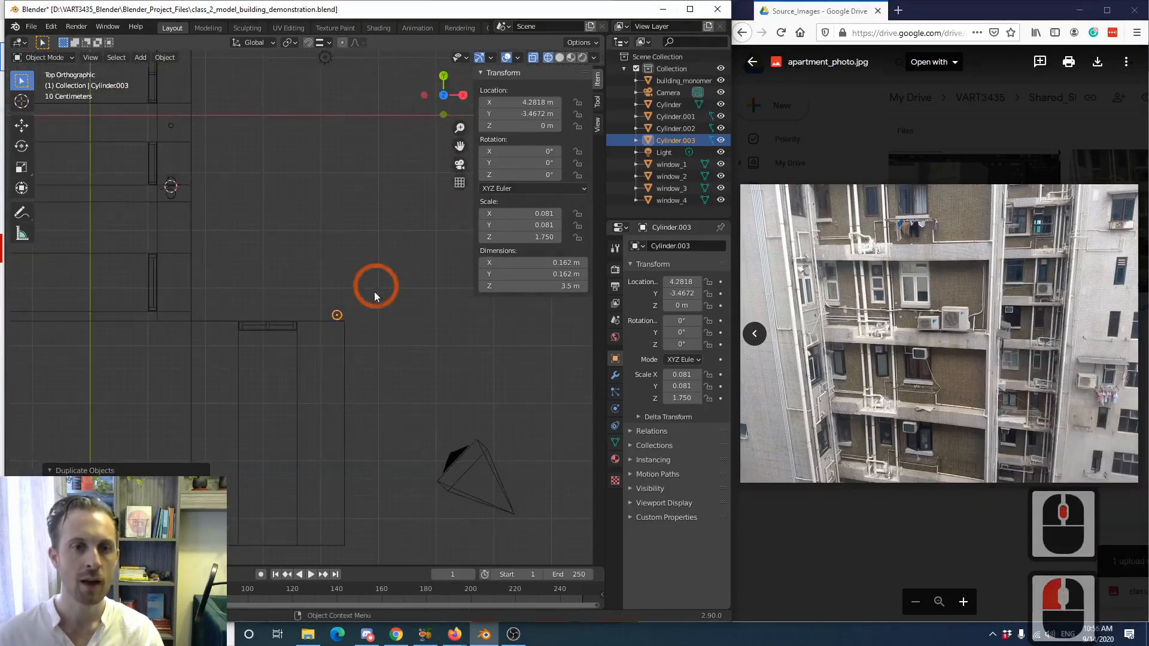
middle_drag(346, 359, 158, 248)
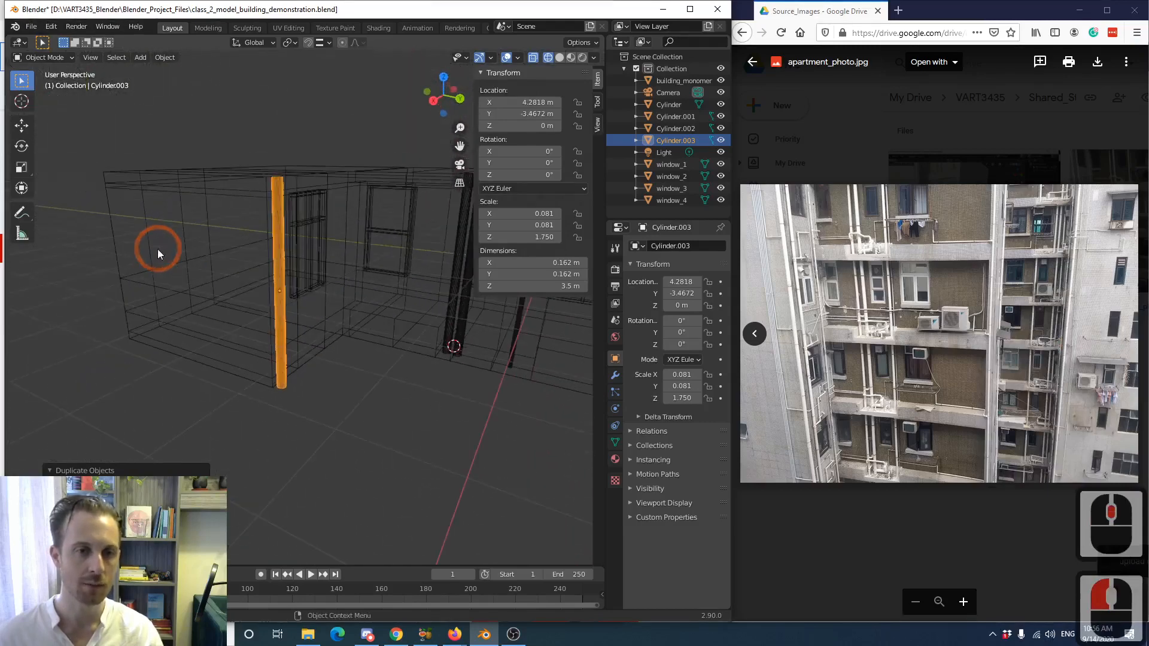
key(g)
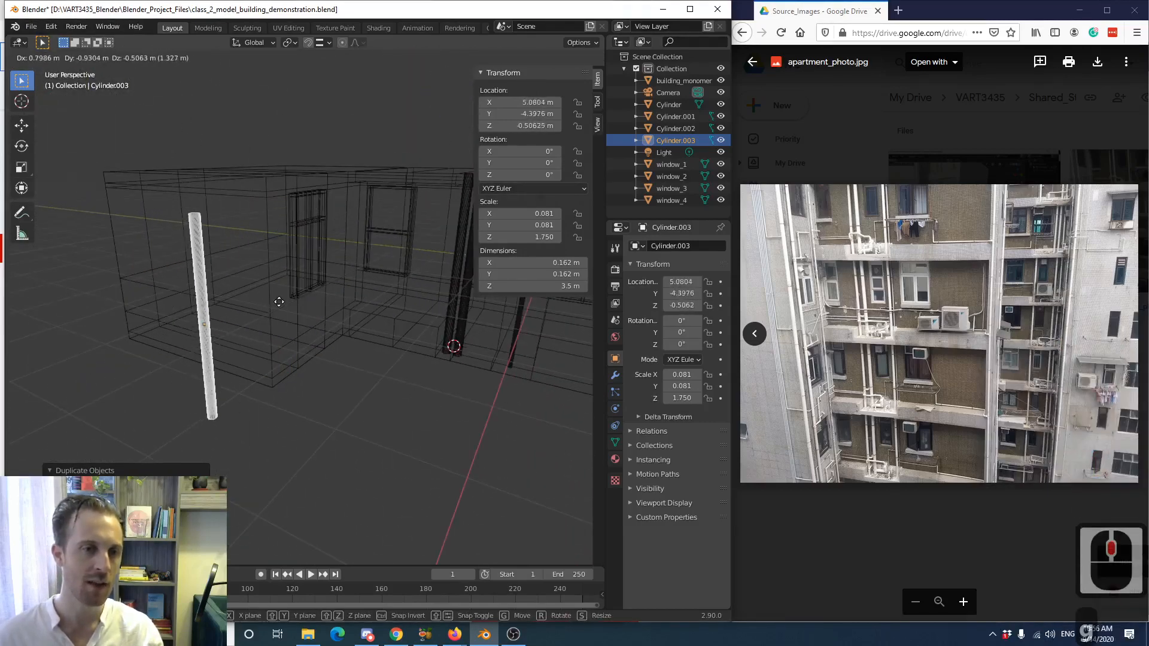
click(316, 239)
middle_drag(309, 232, 330, 303)
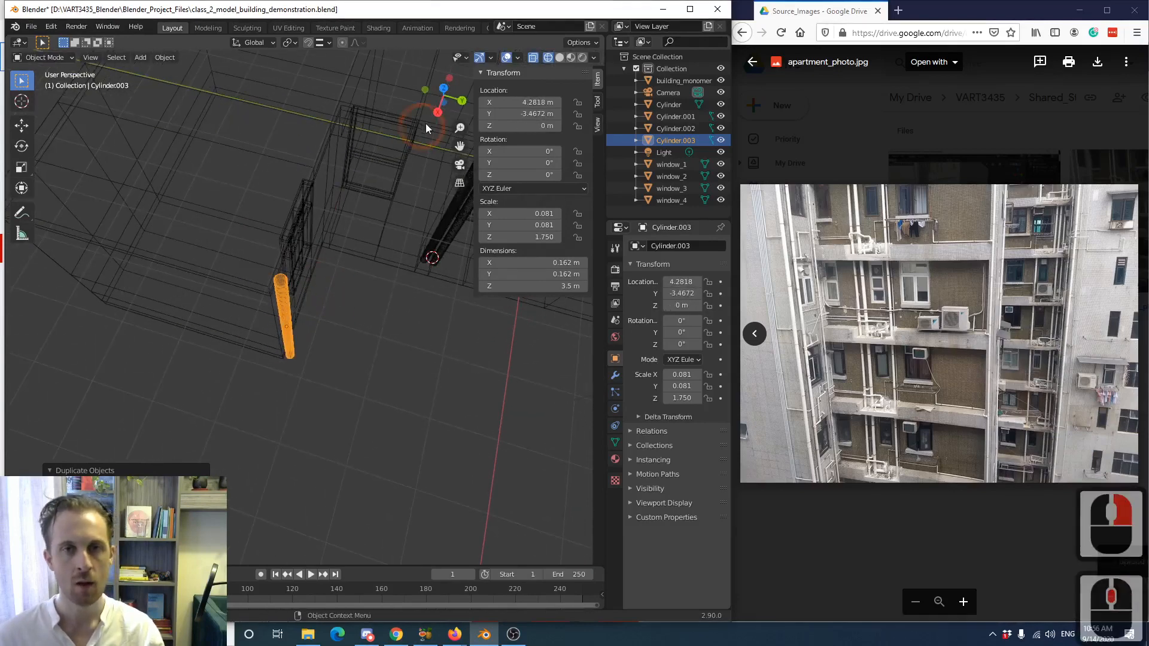
- From top view, duplicate the corner pipe and place the copy around the corner, about 0.24 m along X and -0.28 m along Y
click(441, 89)
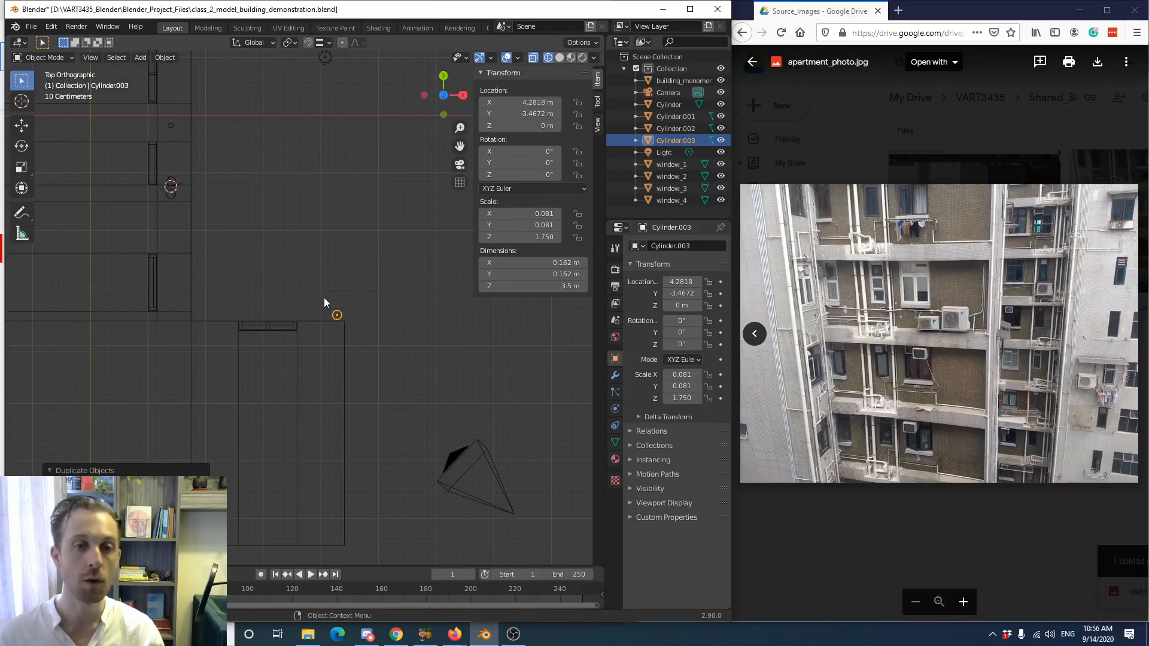
scroll(363, 345, up, 4)
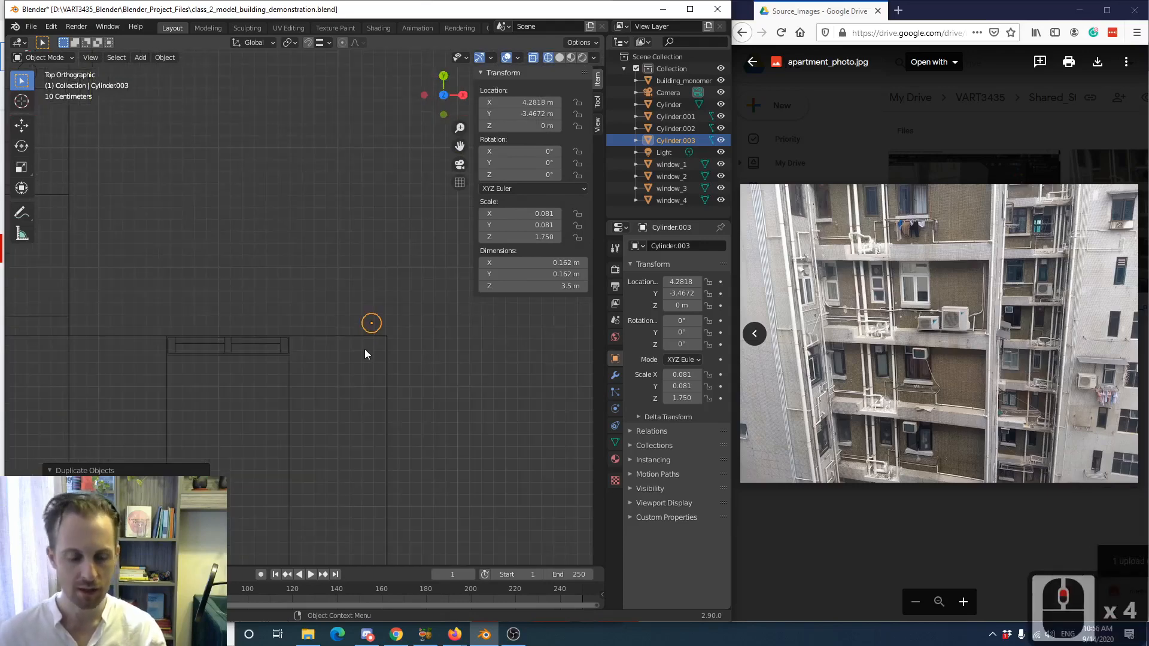
key(shift+d)
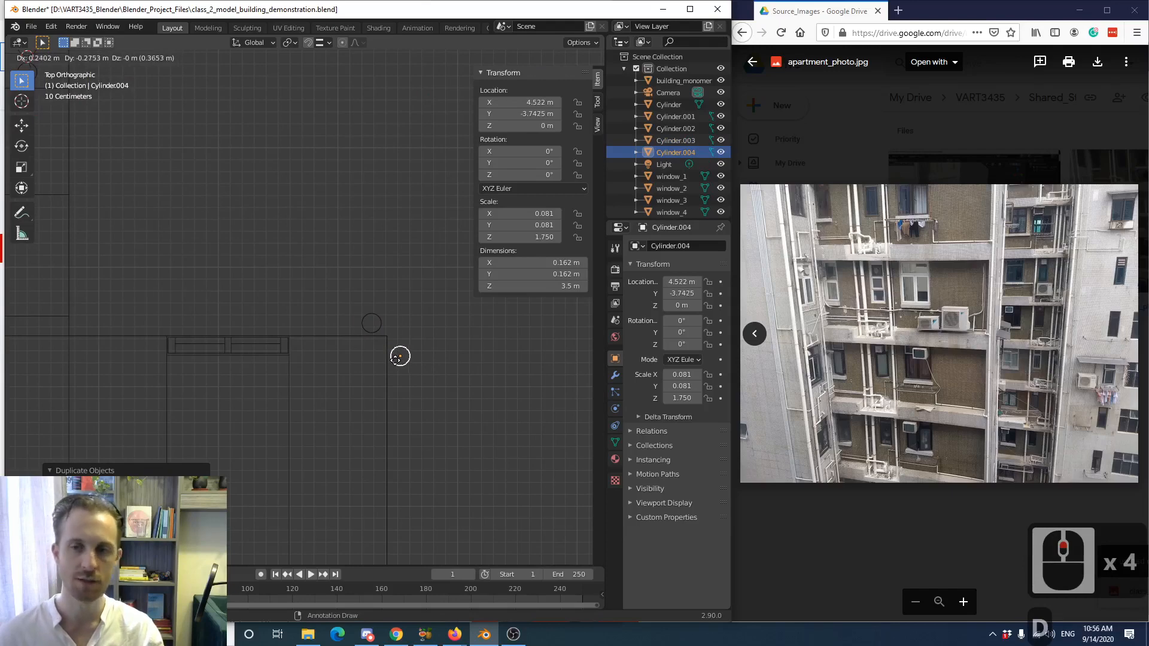
click(399, 357)
- Duplicate the pipe just placed around the corner and set the copy about 0.35 m farther along negative Y, beside the same wall
scroll(376, 382, down, 6)
scroll(370, 379, down, 2)
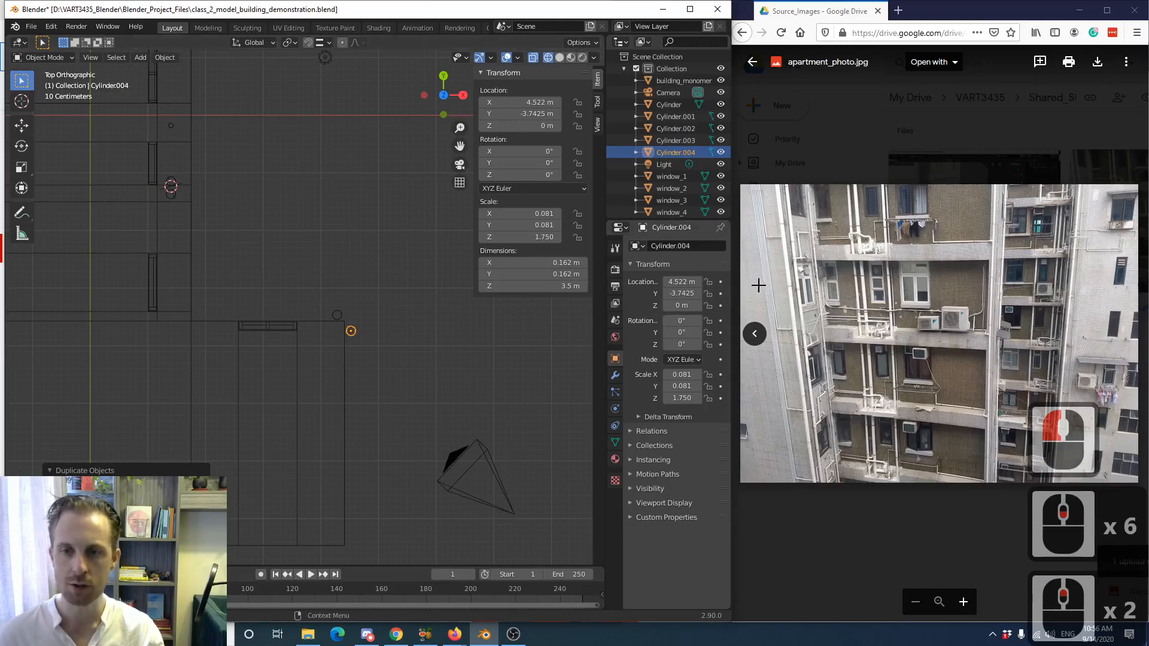
scroll(407, 389, up, 7)
shift+middle_drag(408, 389, 253, 275)
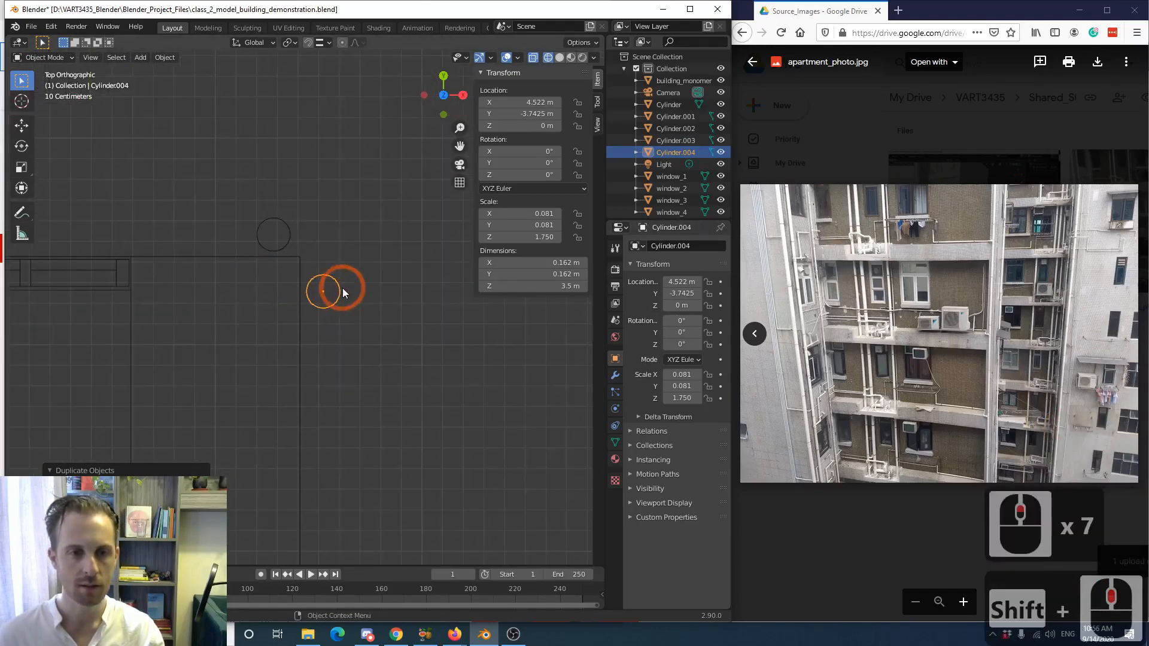
key(shift+d)
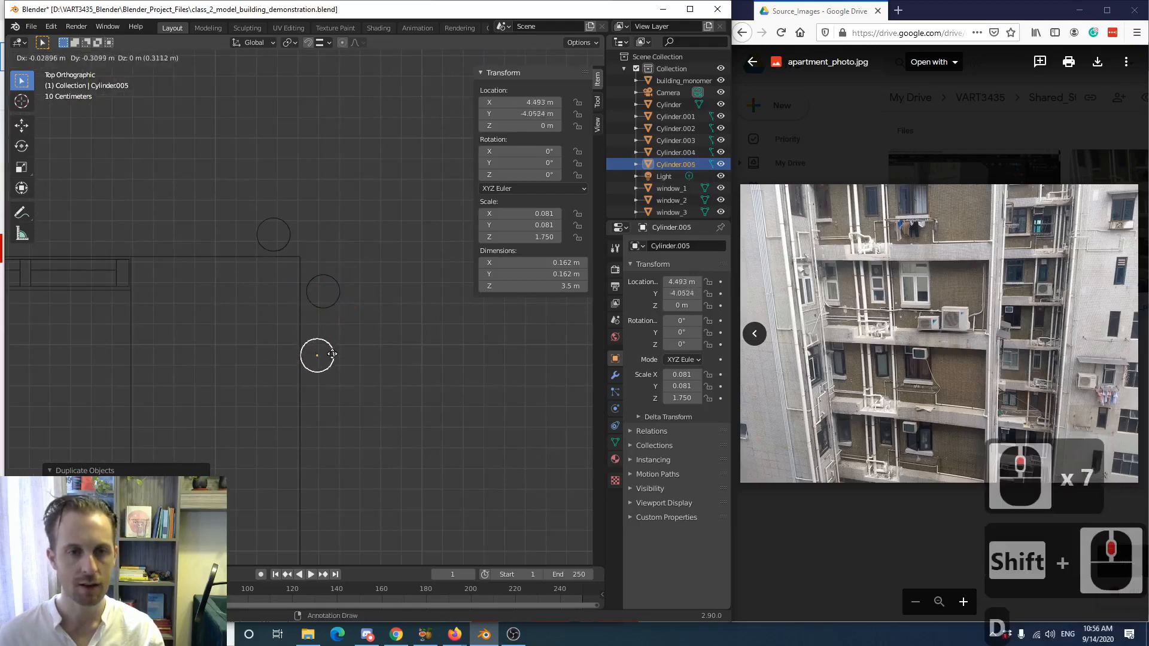
click(339, 361)
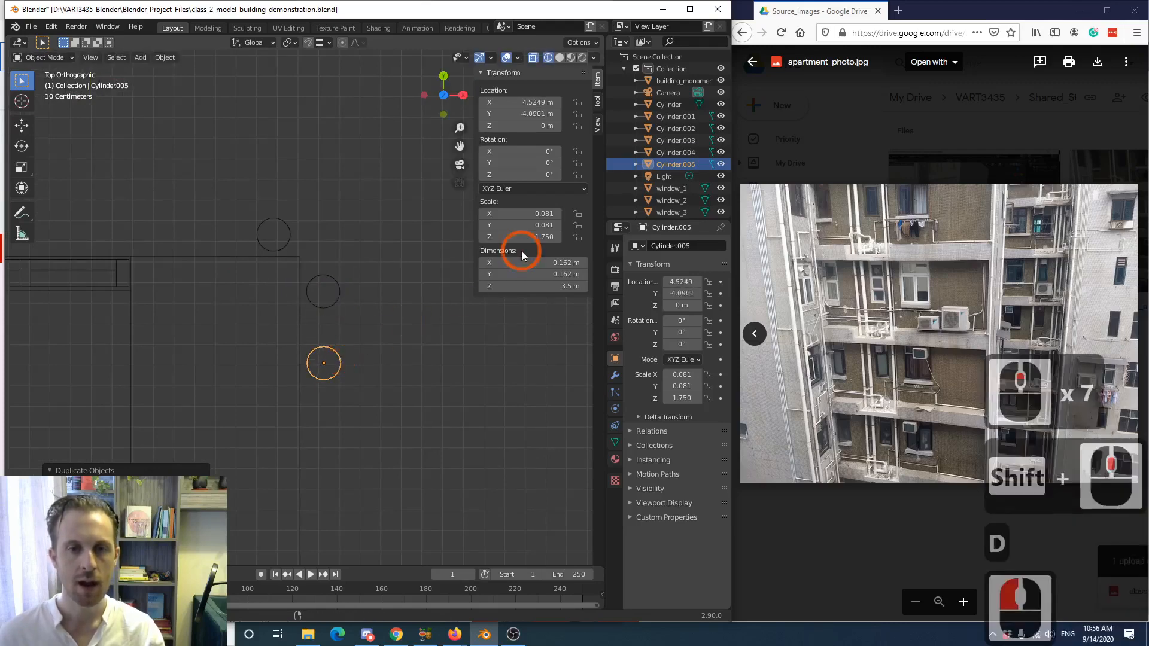
- Set both the X and Y dimensions of the newest pipe to 0.02 m
drag(547, 262, 547, 272)
key(BackSpace)
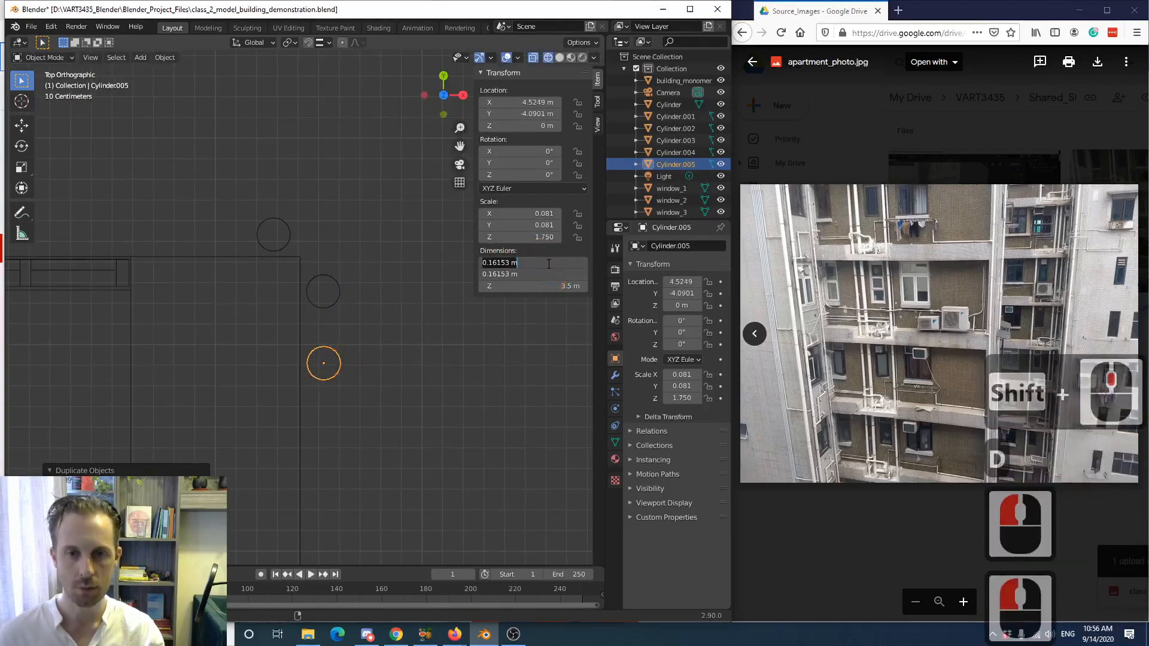
key(Return)
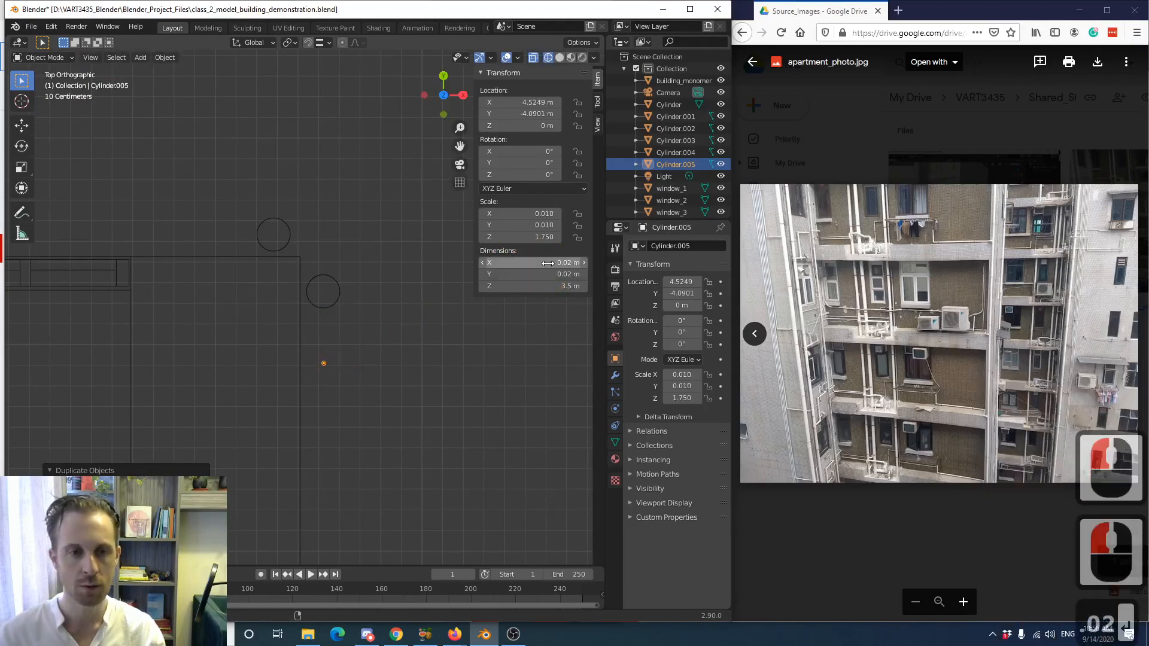
- Set the newest pipe's X and Y dimensions together to 0.04 m
drag(547, 262, 546, 270)
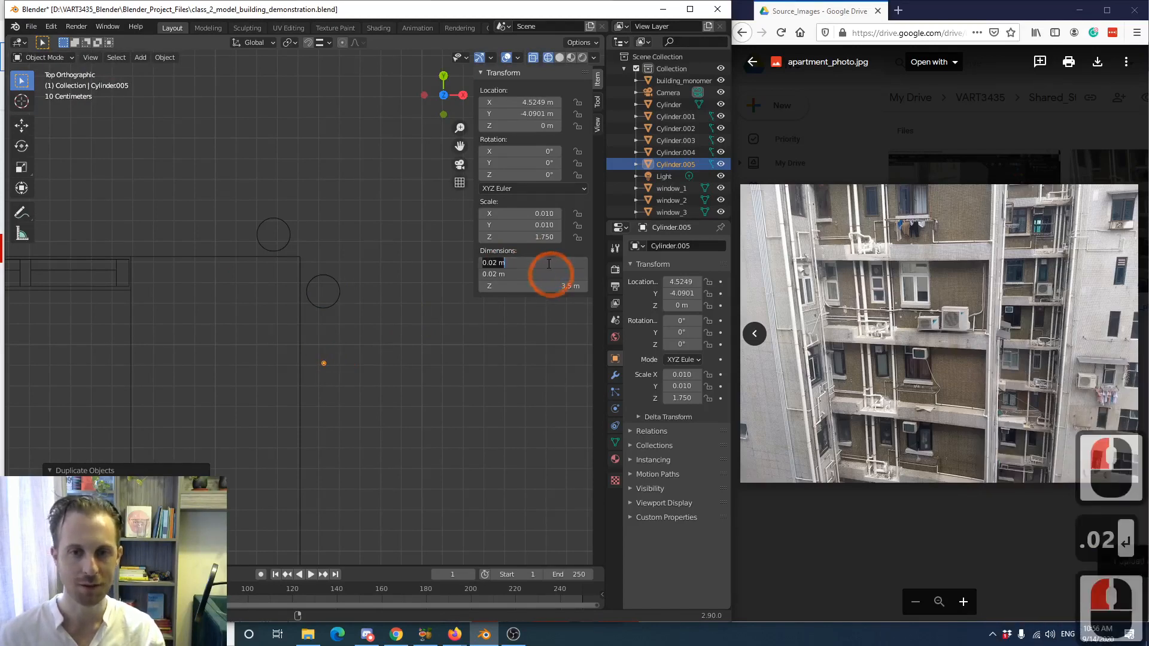
text(.04)
key(Return)
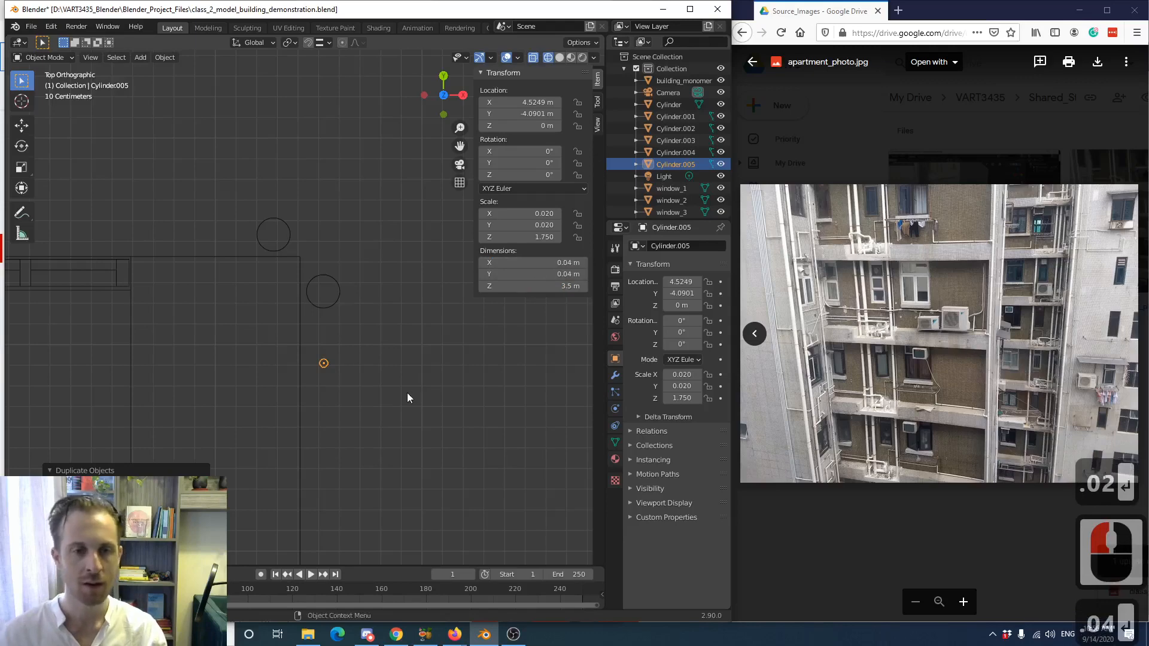
- Move the thin pipe about 0.08 m along negative X and 0.18 m along positive Y, close to the wall below the thick pipe
scroll(399, 406, up, 5)
shift+middle_drag(385, 411, 374, 321)
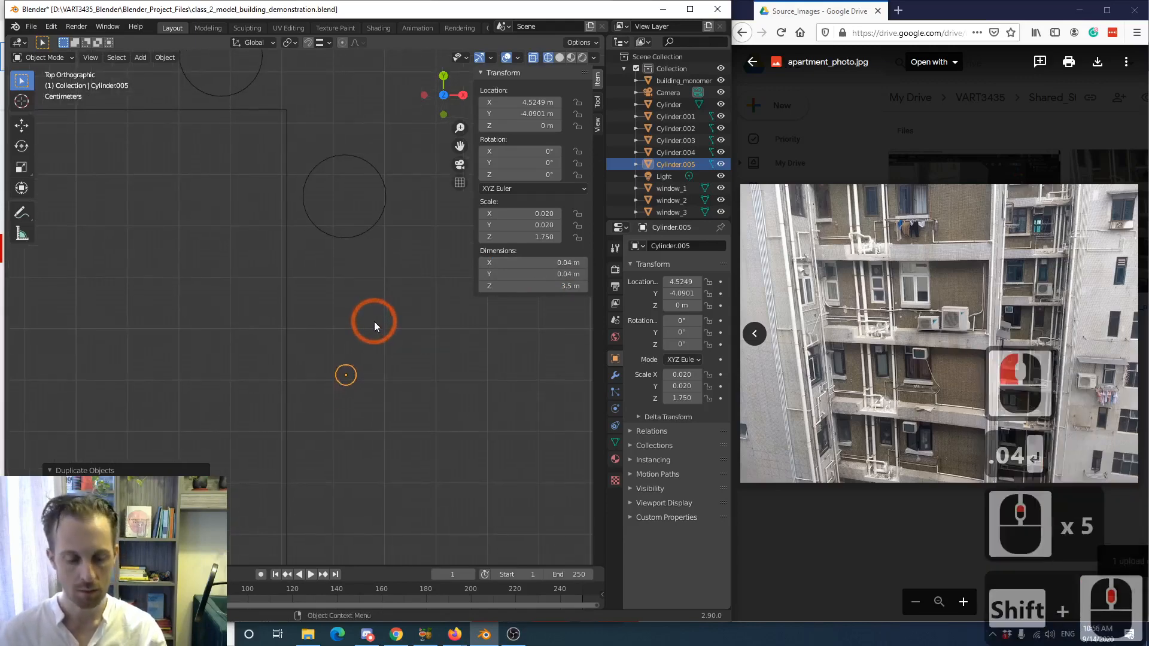
key(g)
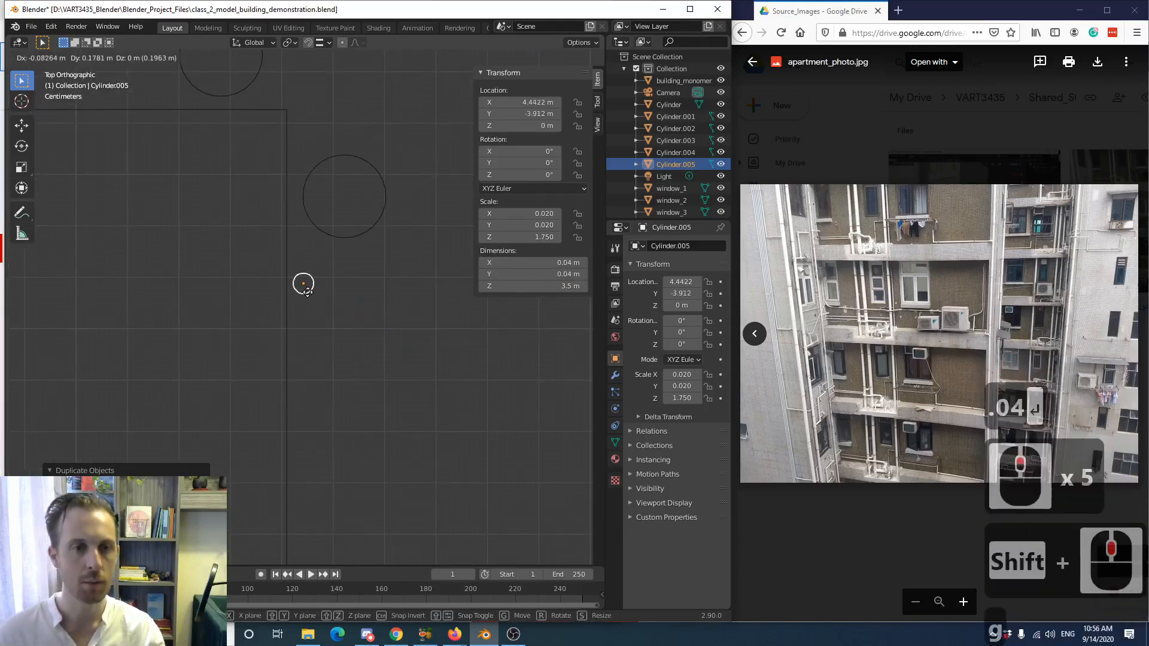
click(307, 292)
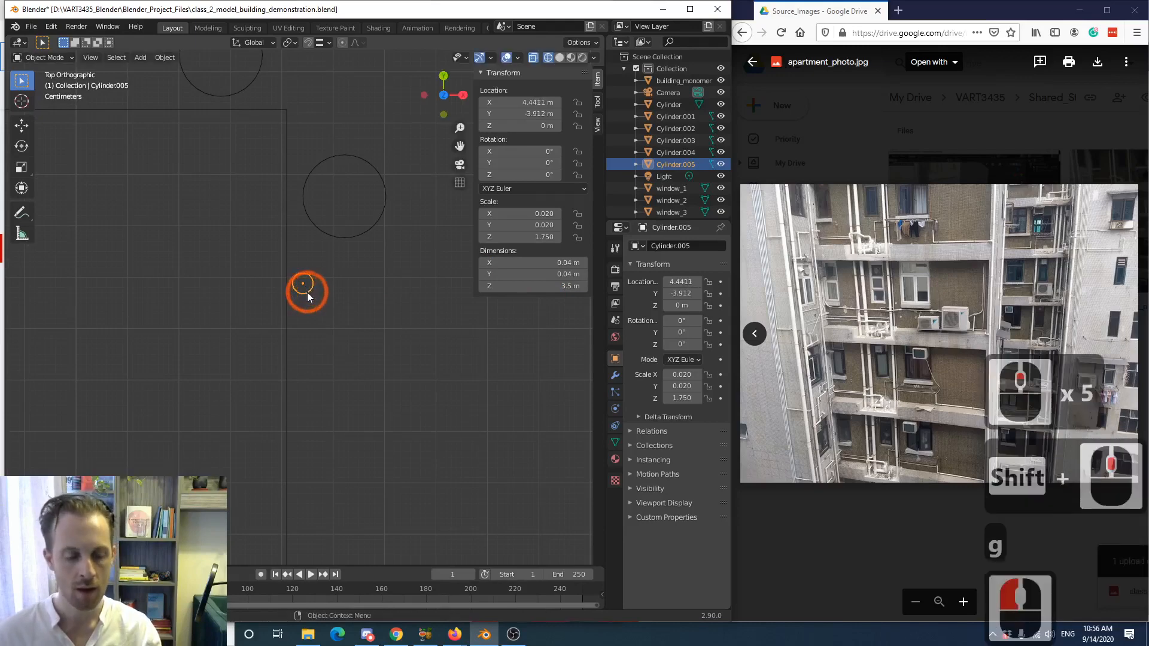
- Duplicate the thin pipe and move the copy about 0.05 m along negative Y, leaving a small gap between the two
key(shift+d)
click(307, 292)
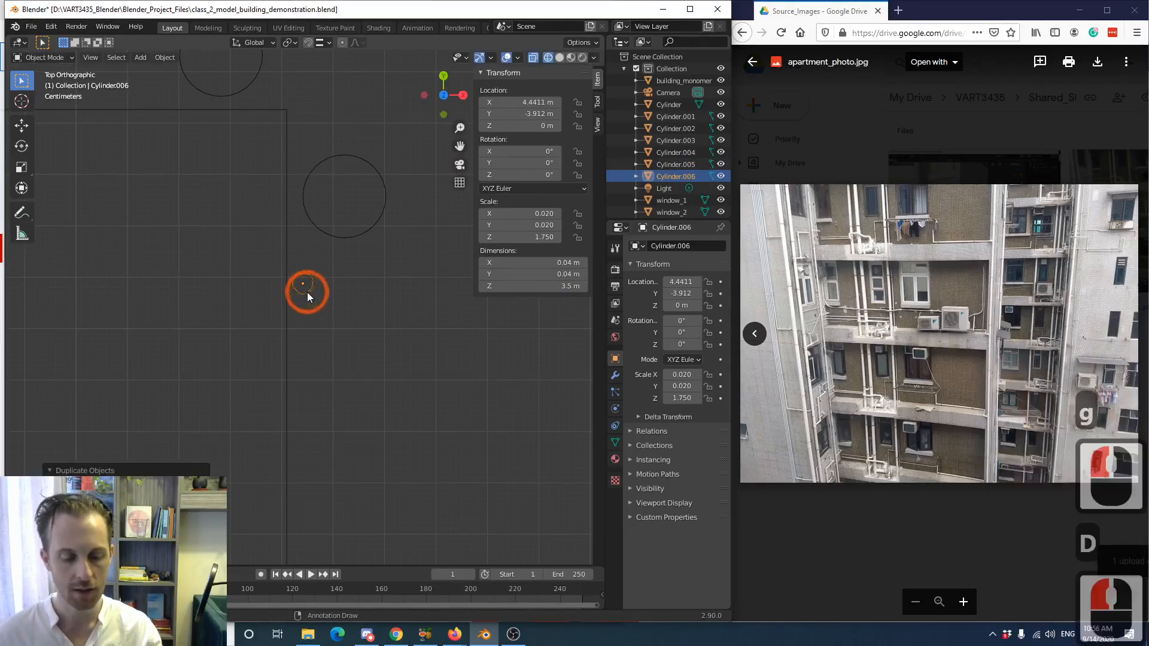
key(g)
key(y)
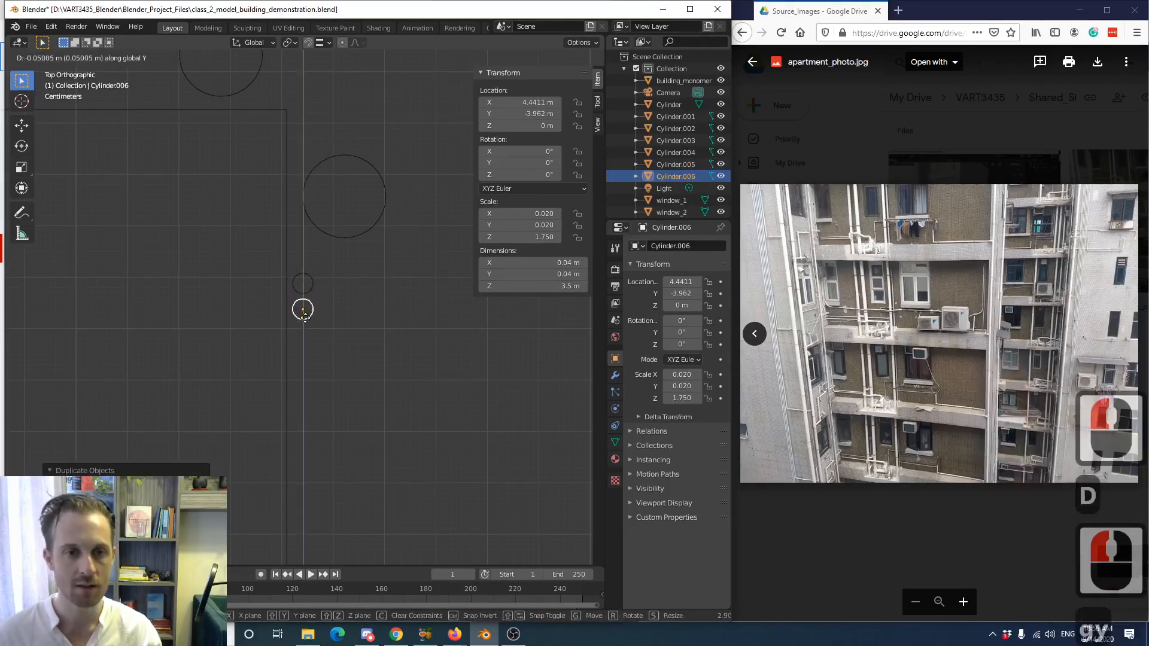
click(305, 317)
- Select both thin pipes, duplicate them and move the copies about 0.10 m along negative Y to continue the evenly spaced row
shift+click(306, 296)
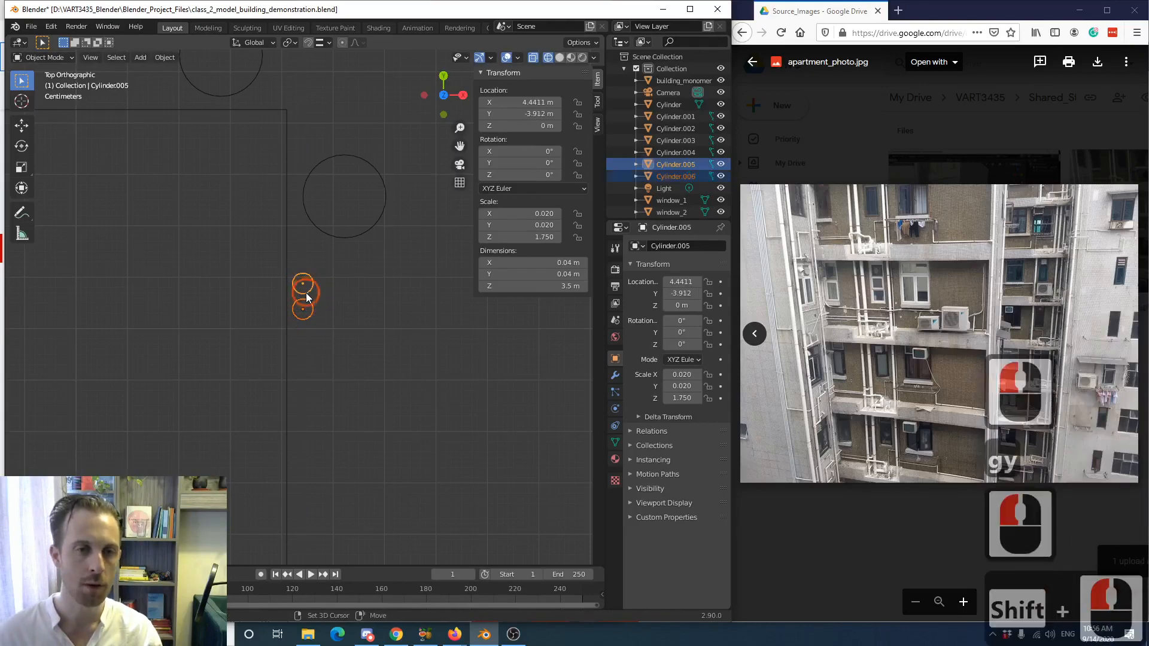
key(shift+d)
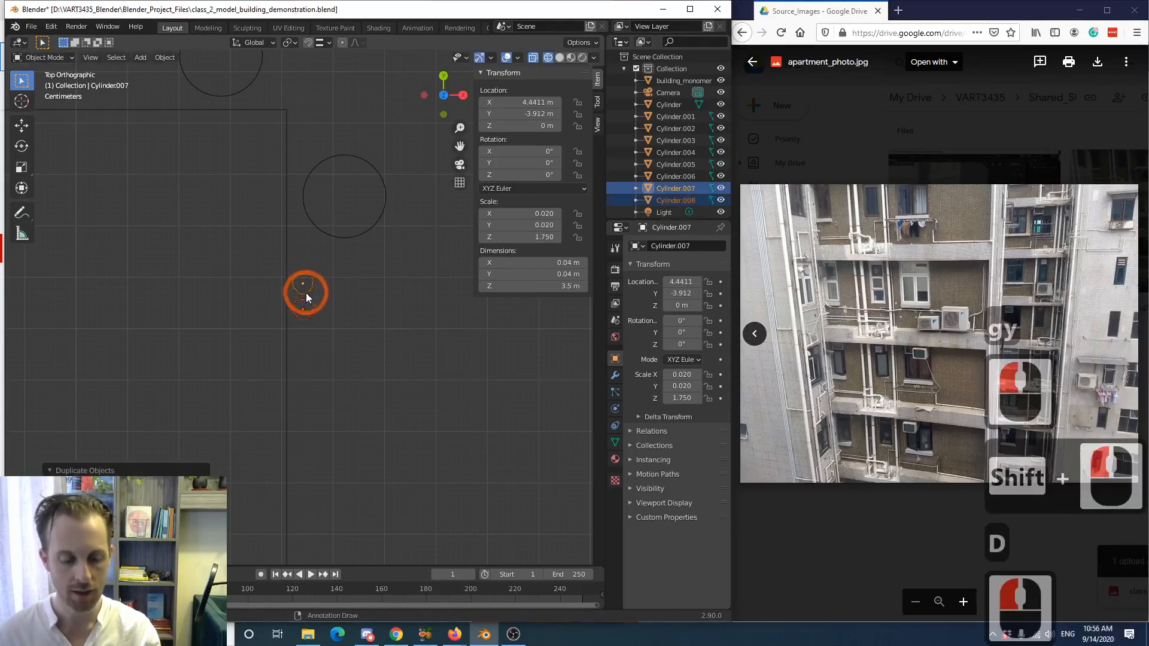
key(y)
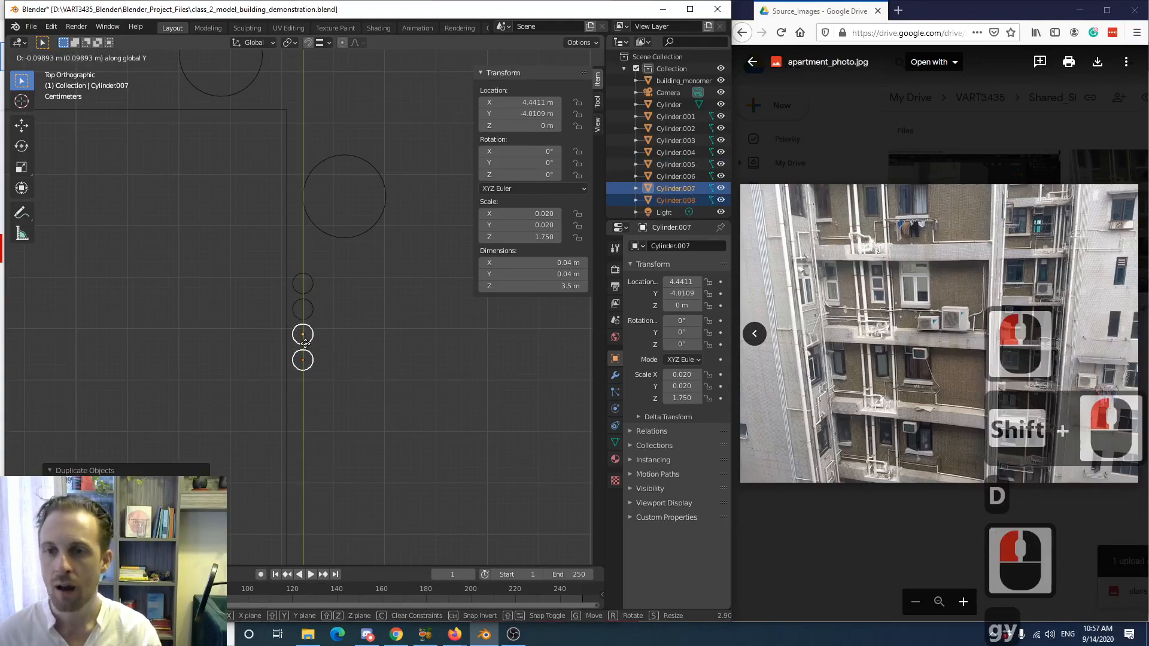
click(305, 343)
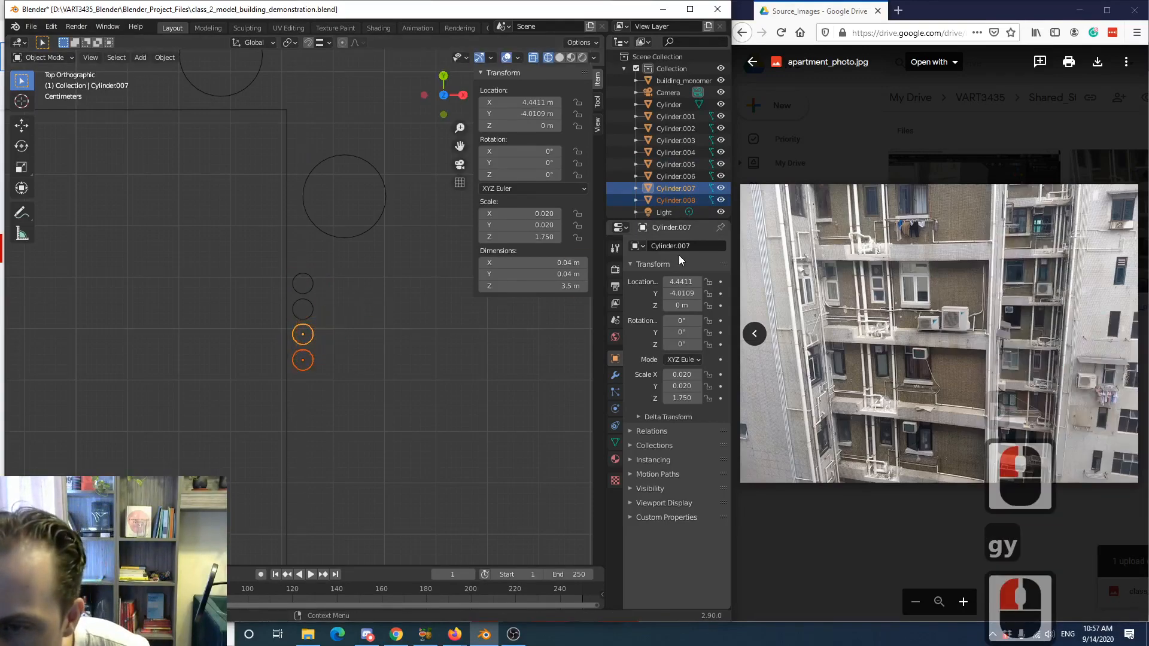
- Switch the viewport to solid shading in an angled perspective view of the pipes at the projecting corner, and clear the selection
scroll(354, 392, down, 4)
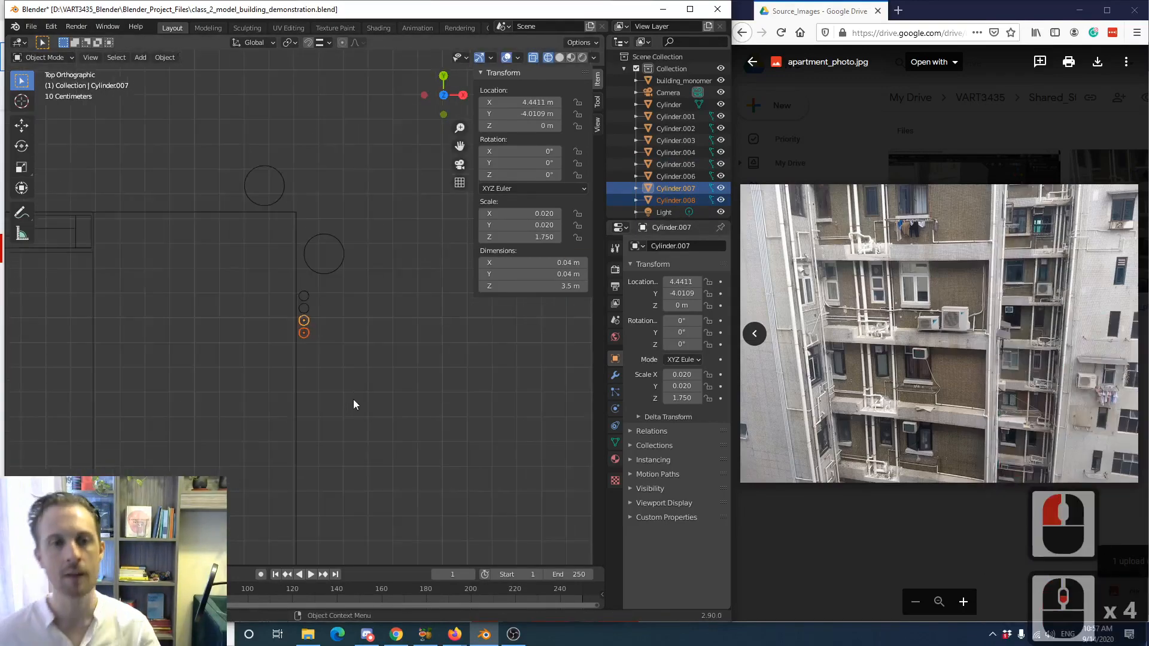
middle_drag(353, 399, 282, 324)
scroll(302, 342, down, 10)
middle_drag(371, 343, 346, 342)
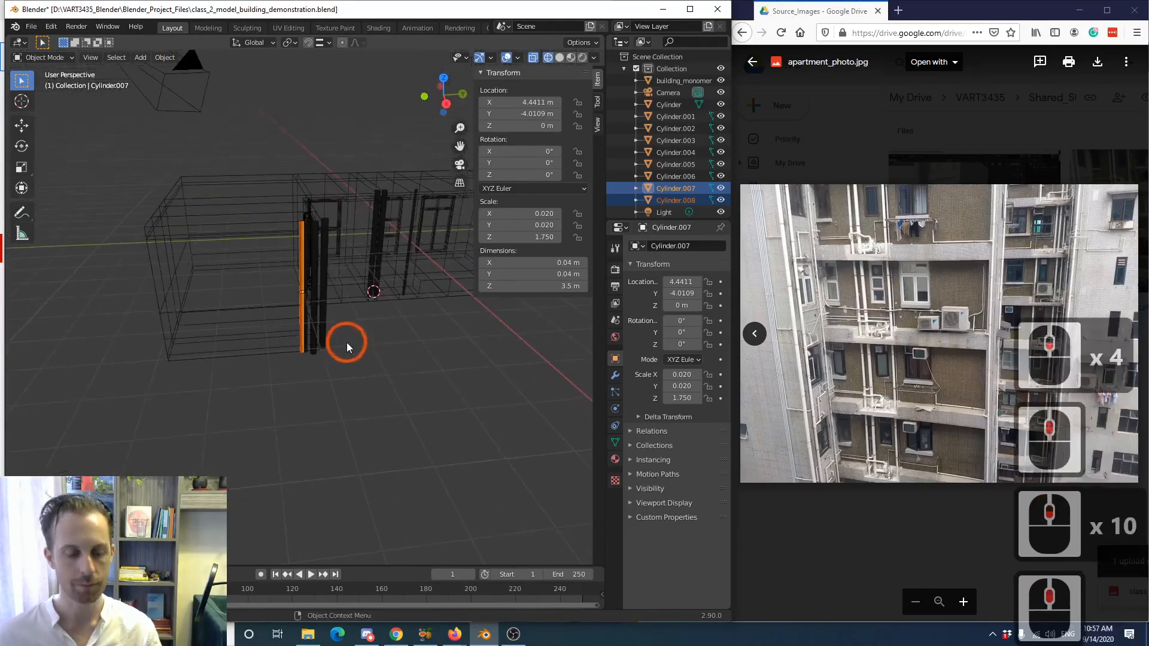
key(z)
scroll(405, 325, up, 3)
click(377, 389)
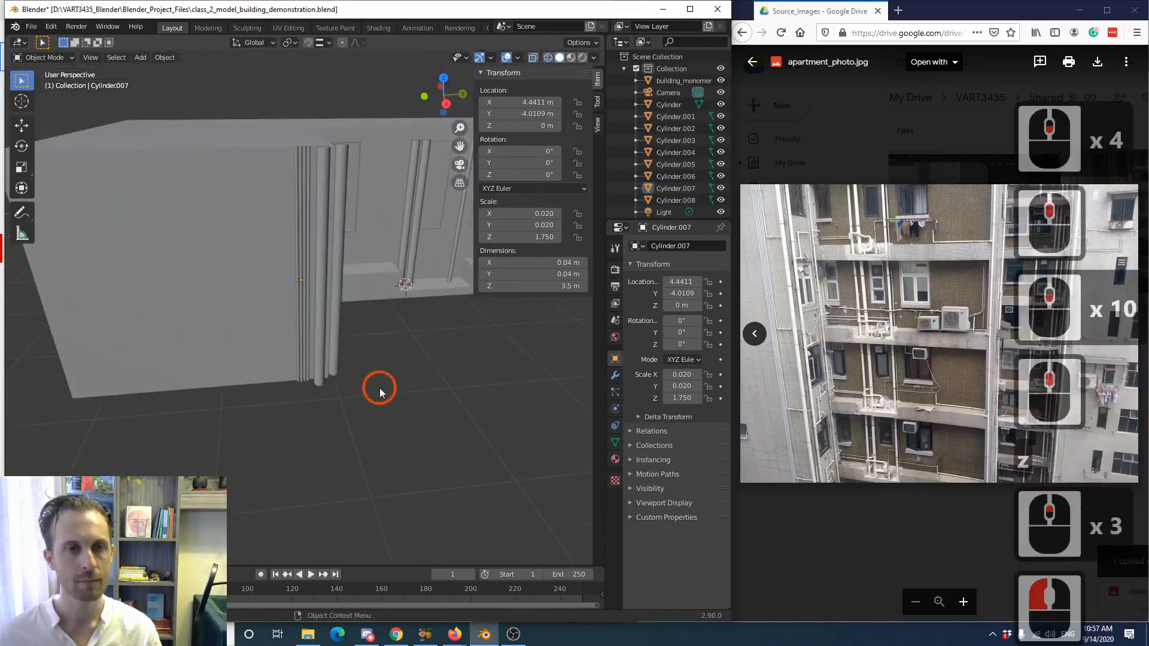
- Select all four thin pipes and move them together about 0.38 m along negative Y, away from the thick corner pipes
scroll(379, 388, up, 3)
scroll(380, 387, up, 6)
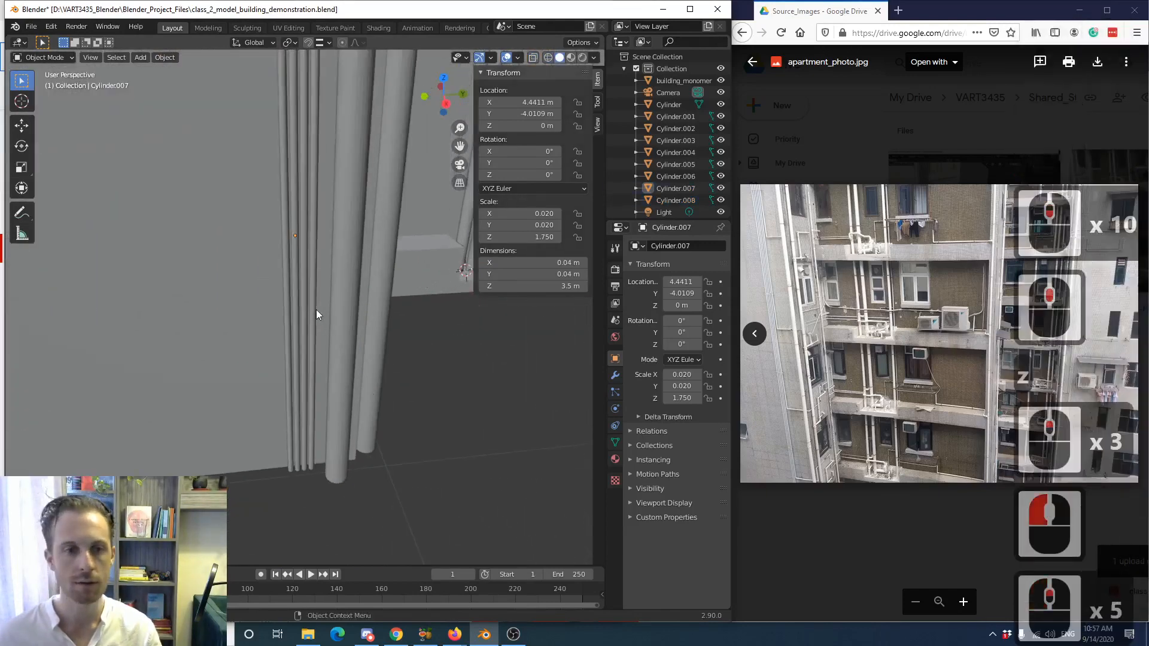
click(294, 307)
shift+click(294, 306)
shift+click(284, 306)
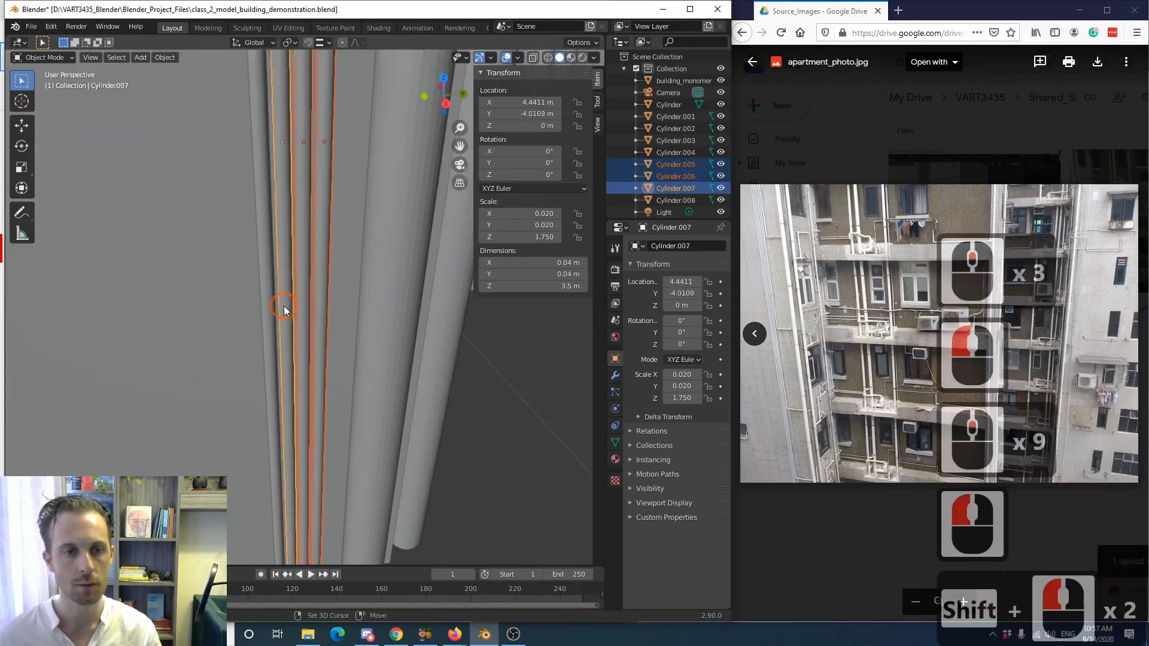
shift+click(268, 304)
scroll(294, 285, down, 10)
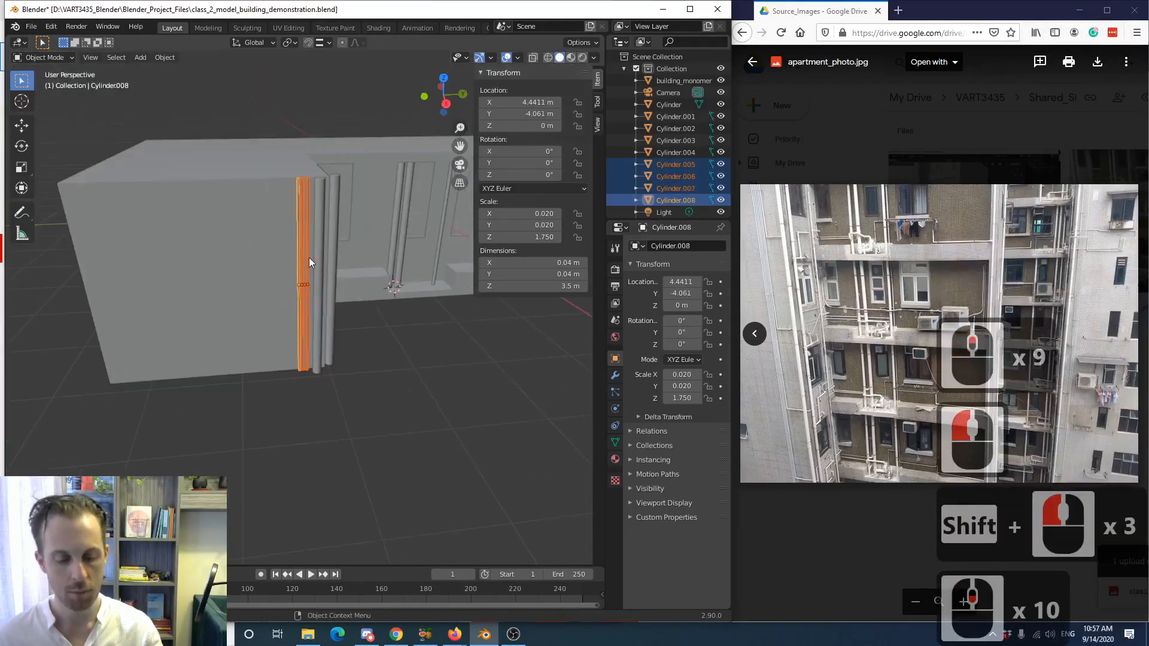
key(g)
key(y)
click(368, 403)
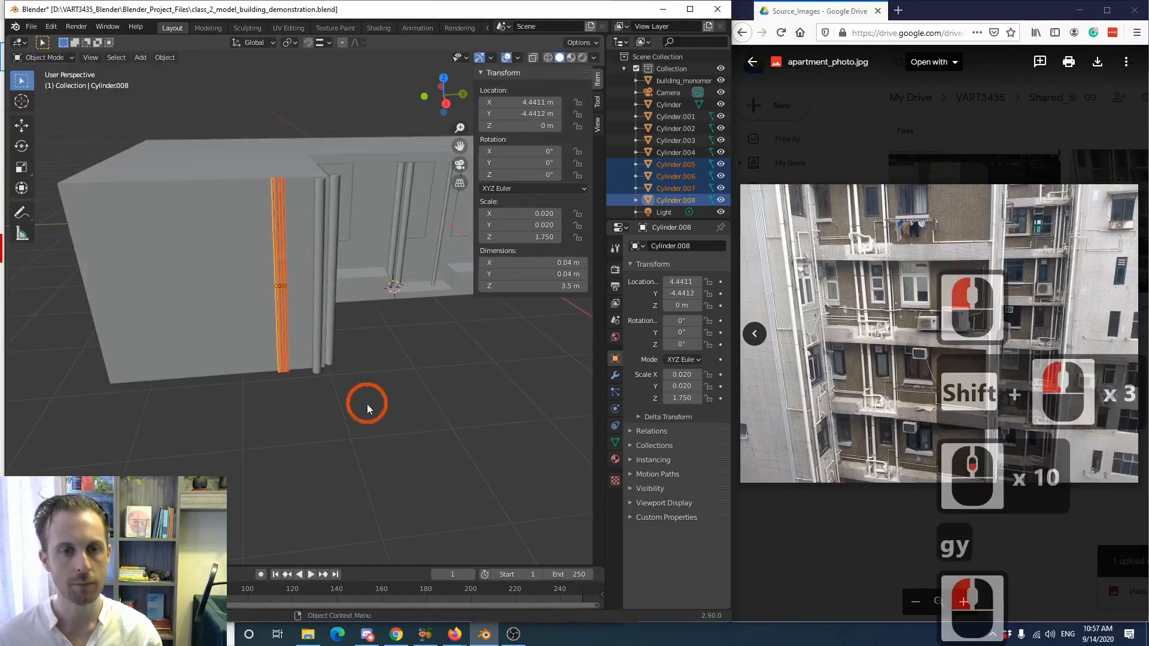
click(368, 402)
- Duplicate the thin pipe nearest the corner and move the copy about 0.06 m along positive Y
scroll(347, 370, up, 5)
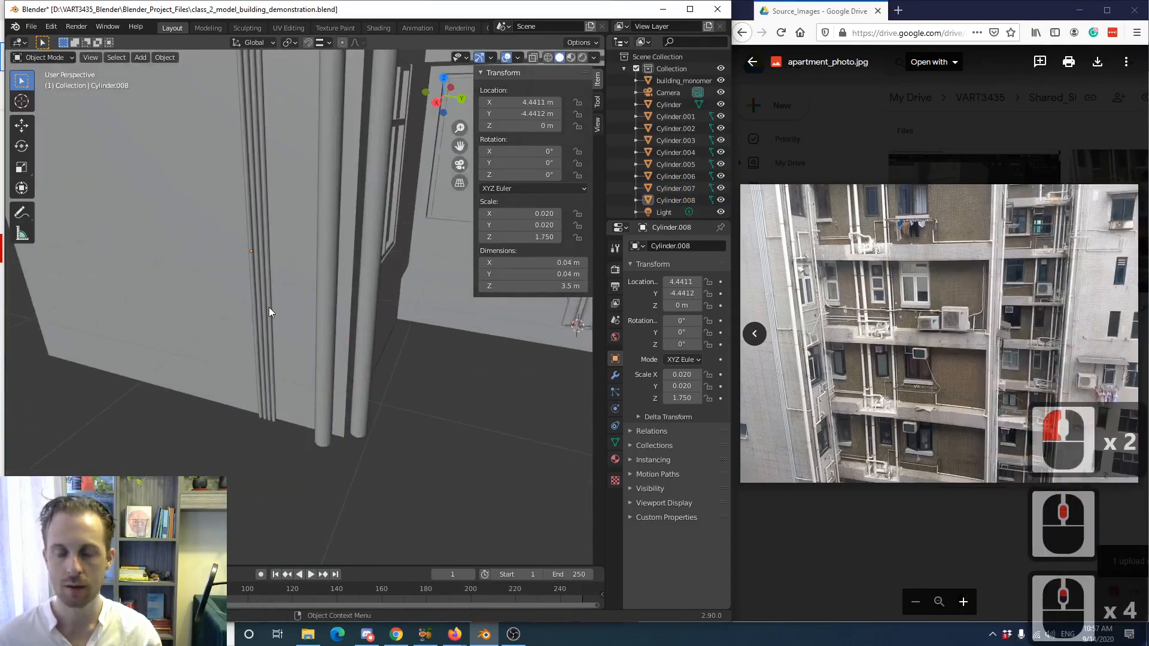
mouse_move(268, 307)
middle_down()
mouse_move(303, 309)
mouse_move(287, 297)
middle_up()
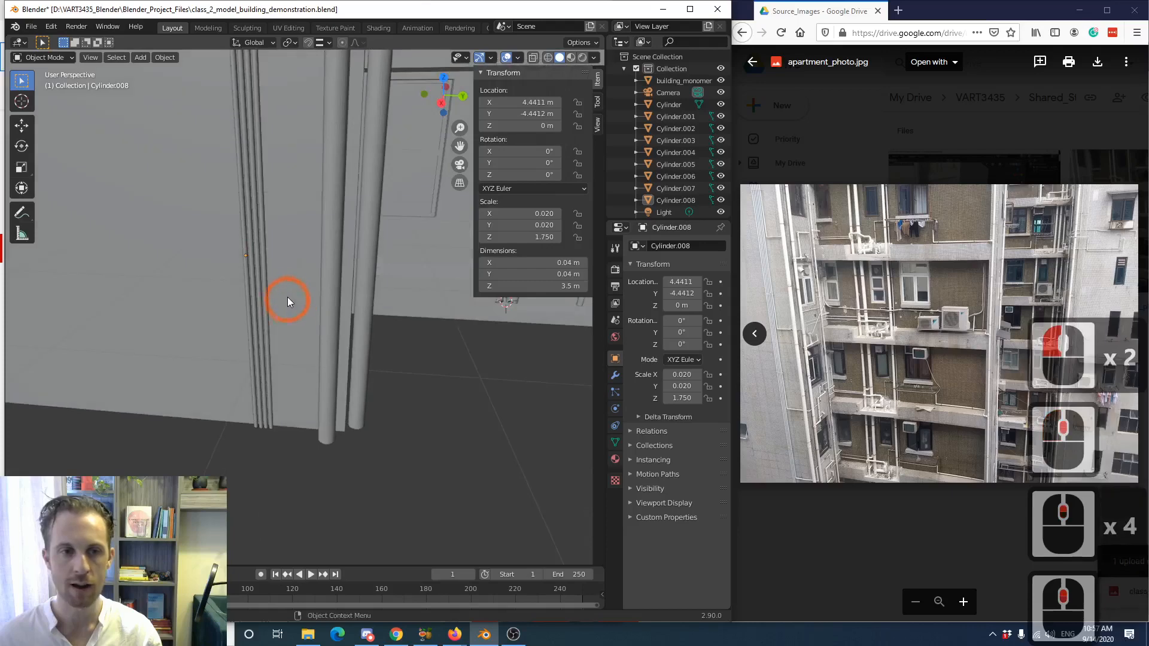
click(264, 260)
key(shift+d)
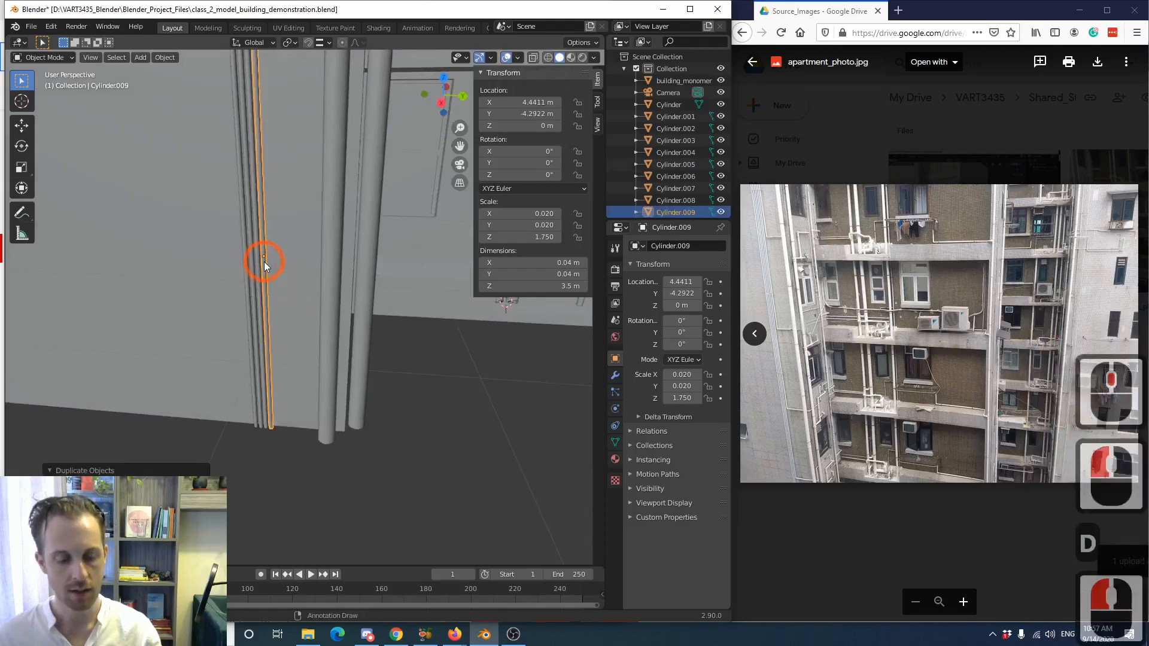
key(y)
click(271, 261)
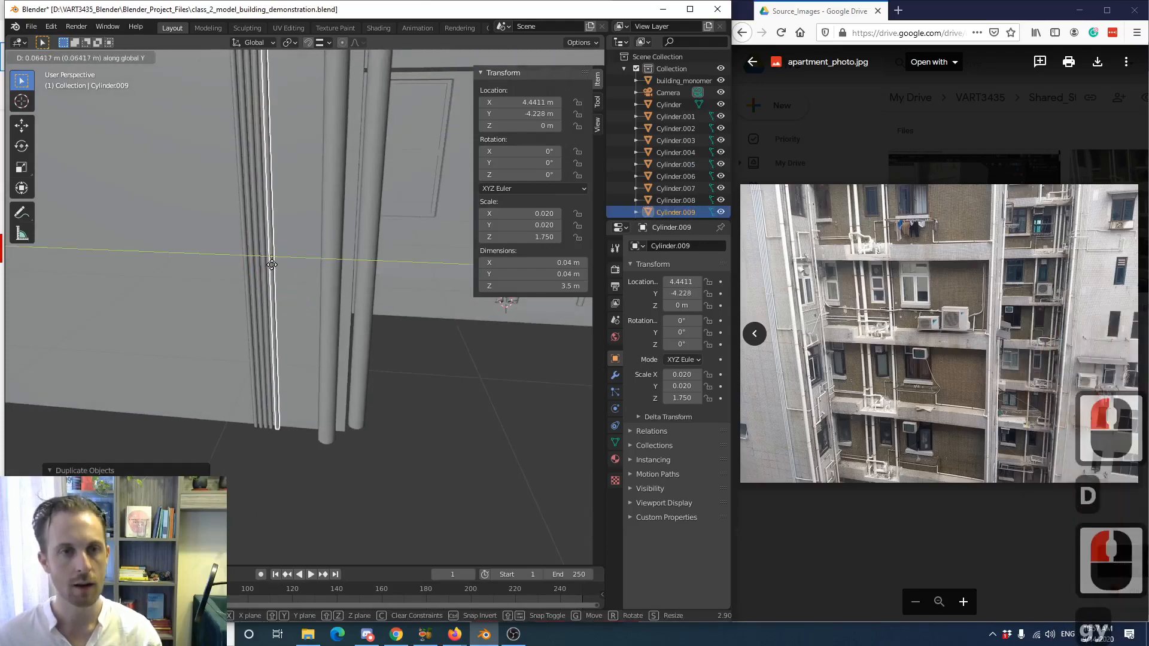
- Set the new thin pipe's Z dimension to 1.5 m
click(535, 285)
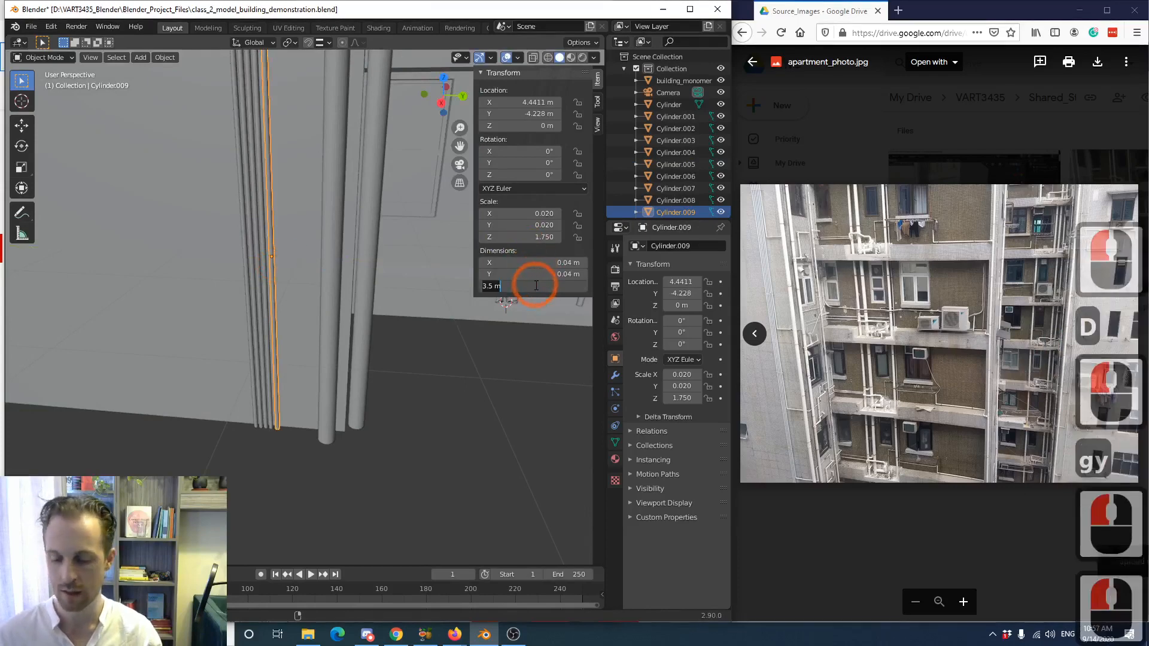
text(1.5)
key(Return)
scroll(277, 209, down, 3)
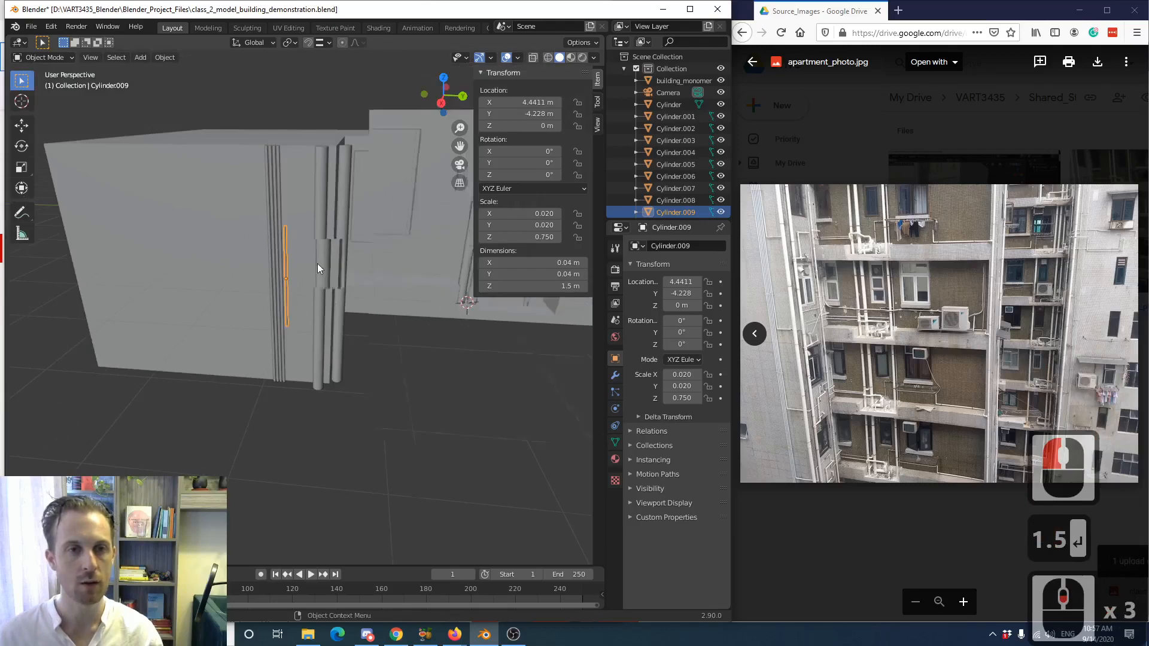
scroll(318, 262, up, 2)
mouse_move(317, 260)
shift+middle_down()
mouse_move(318, 243)
mouse_move(313, 278)
shift+middle_up()
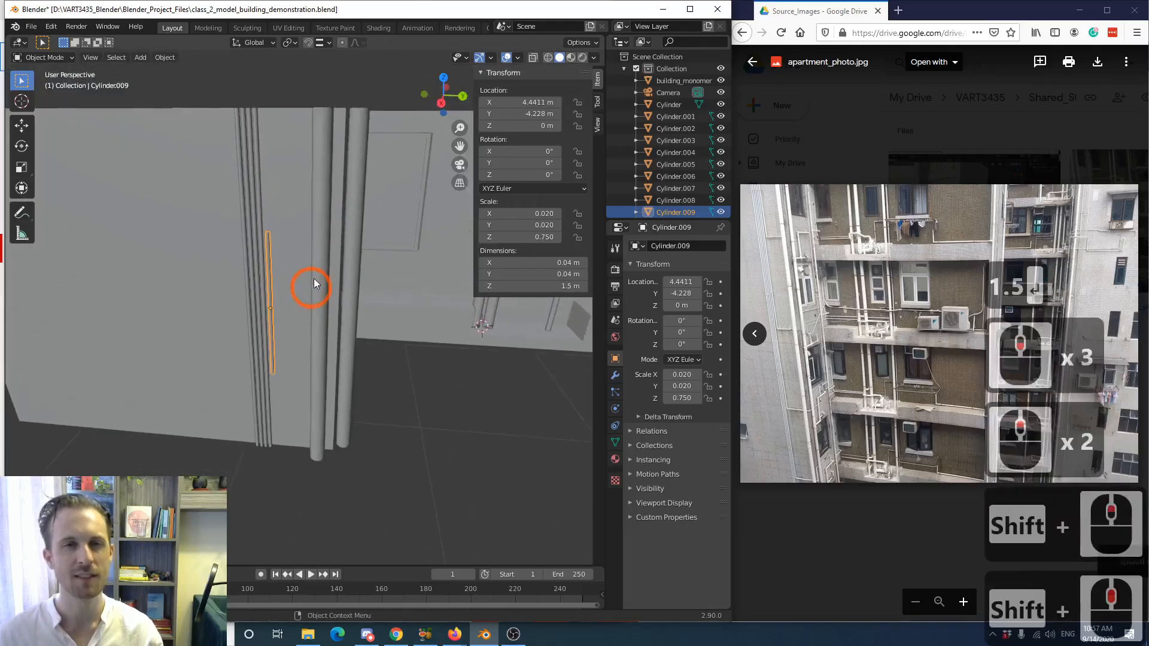
- Enable snapping and, in the right orthographic view, move the short pipe 1 m up along Z to meet the wall's top edge
click(443, 105)
scroll(279, 235, up, 1)
shift+middle_drag(293, 141, 300, 219)
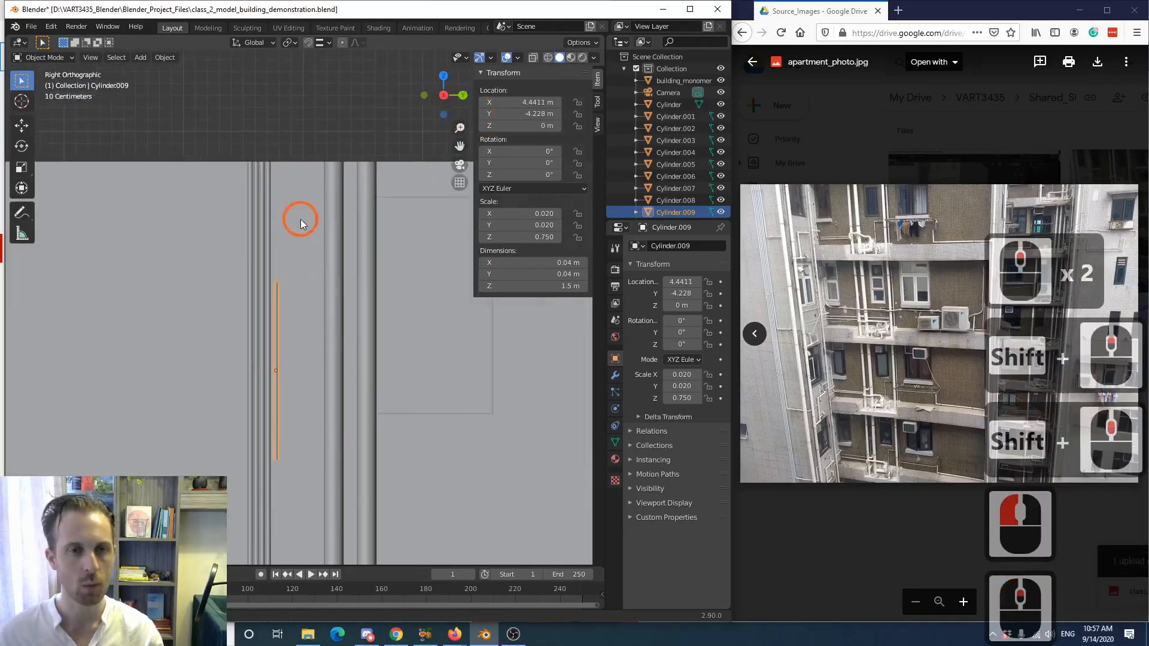
click(308, 42)
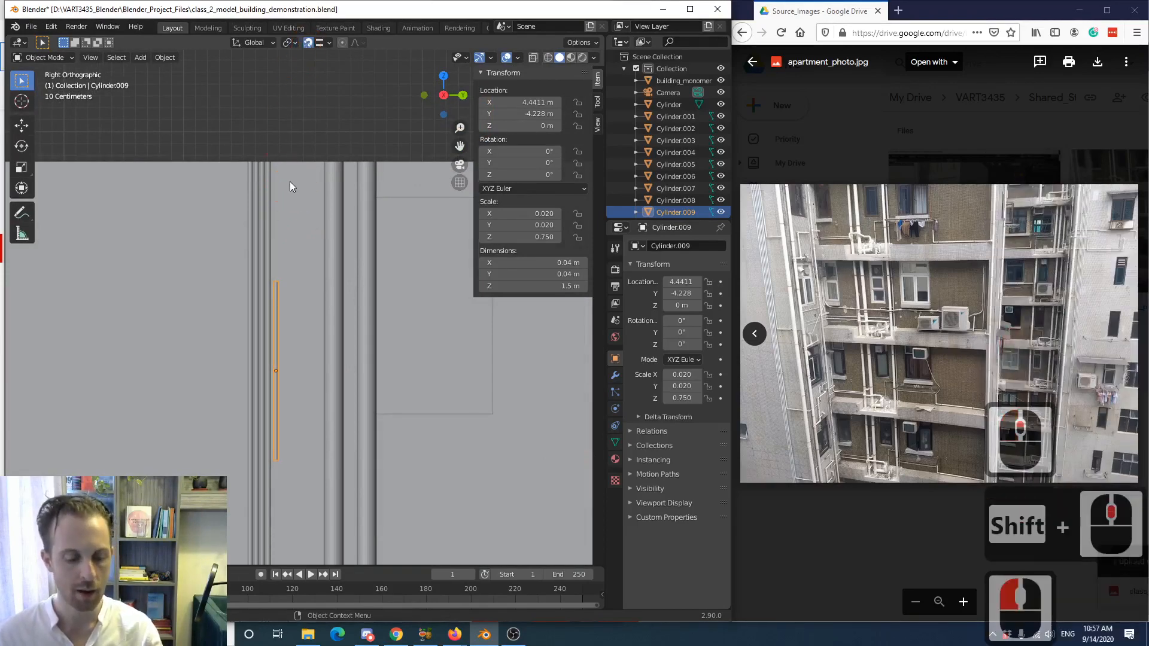
key(g)
key(z)
click(276, 206)
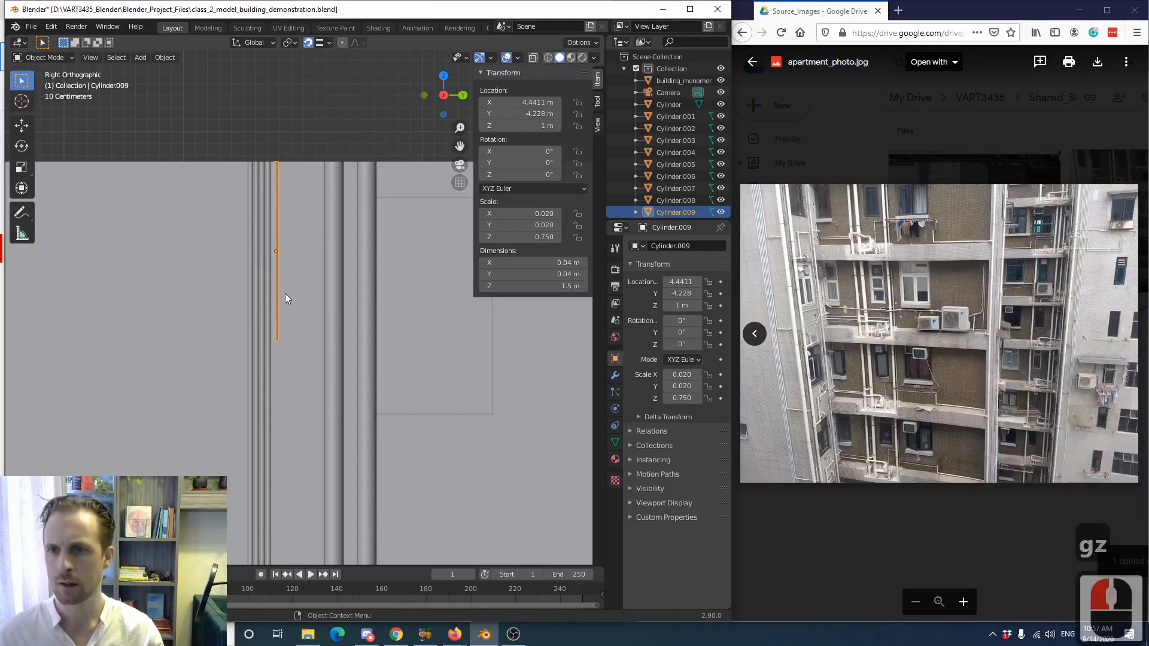
- Set the short pipe's Z dimension to 2.5 m and move it 0.5 m down along Z so its top aligns with the wall's
scroll(286, 300, down, 2)
shift+middle_drag(283, 301, 267, 288)
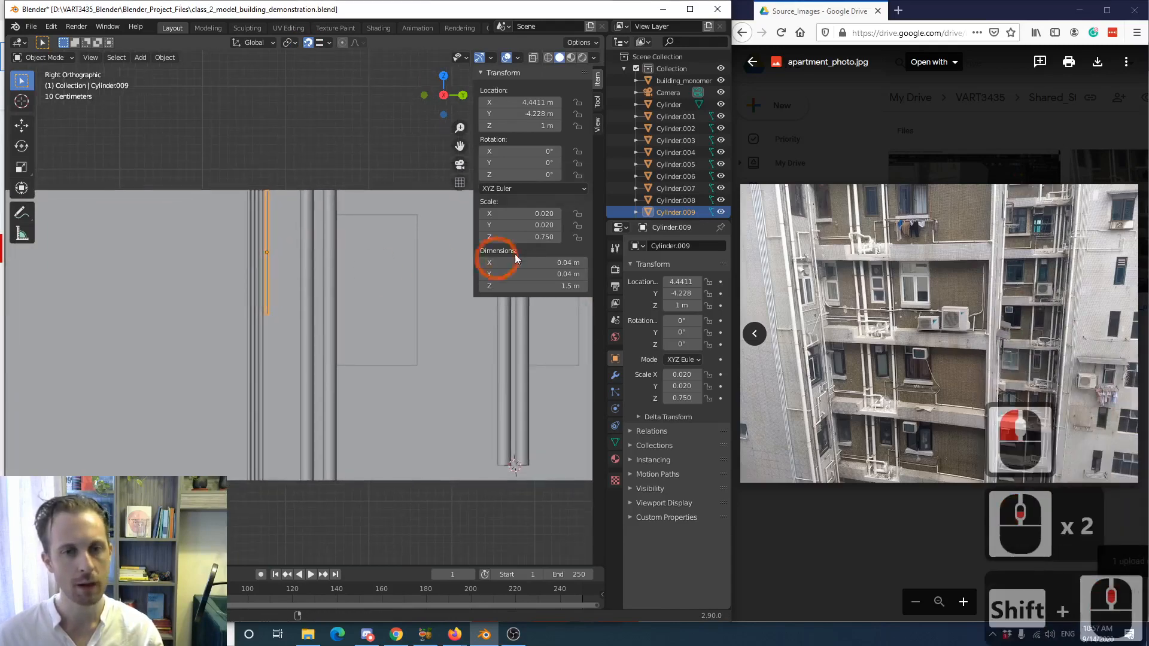
click(558, 286)
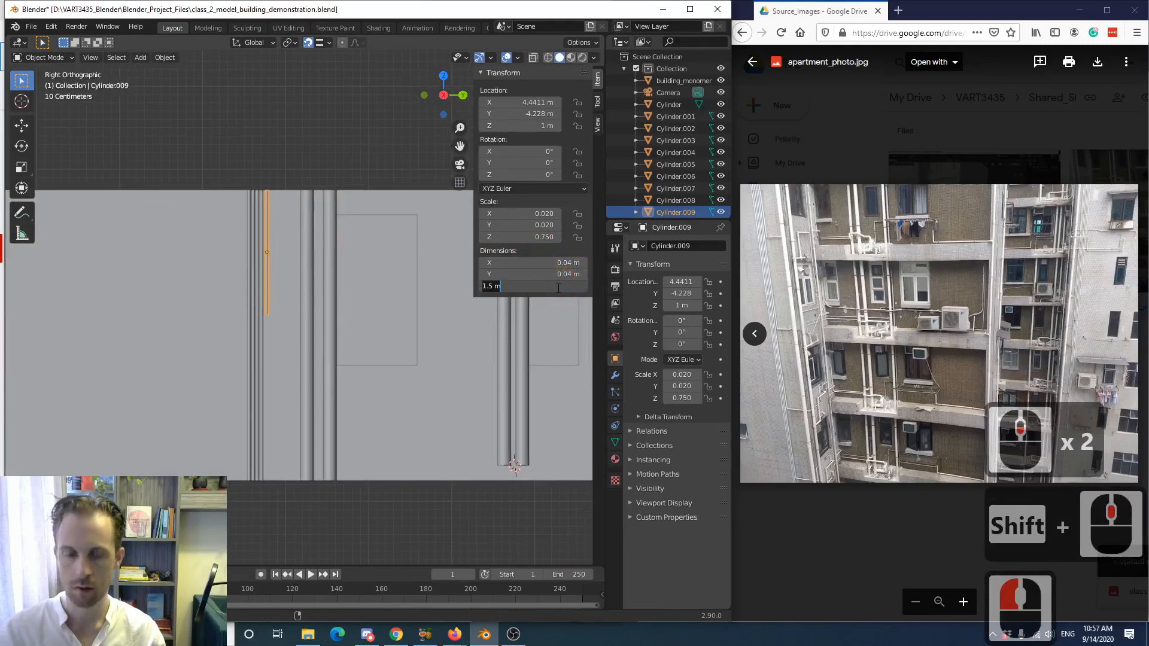
text(2.5)
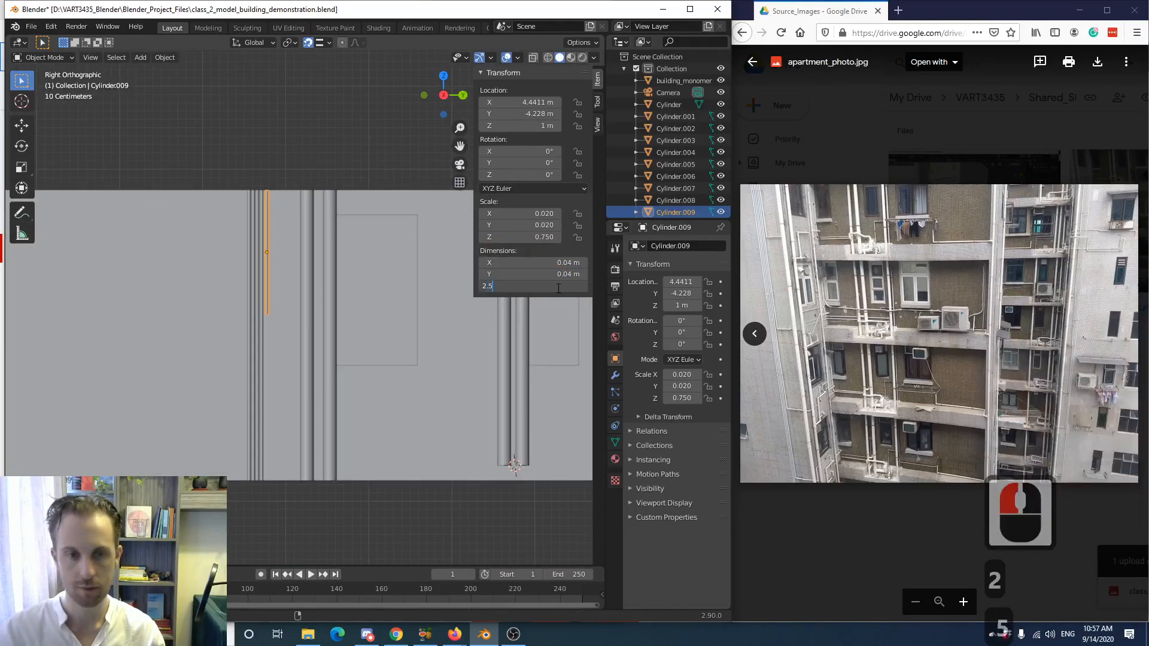
key(Return)
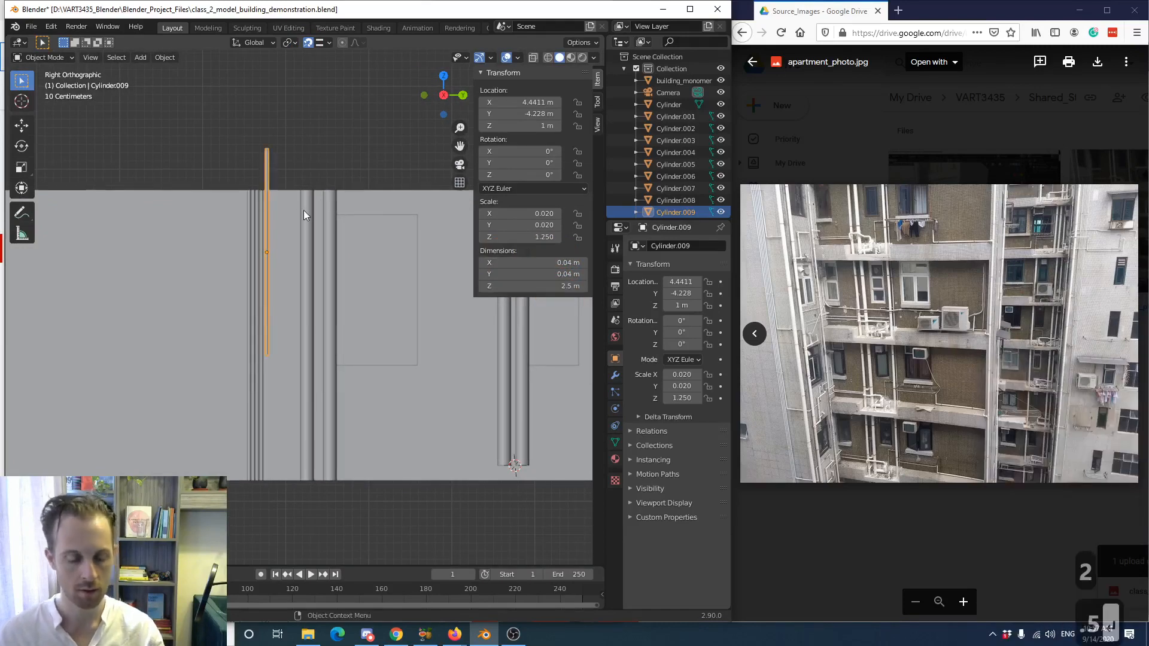
key(g)
key(z)
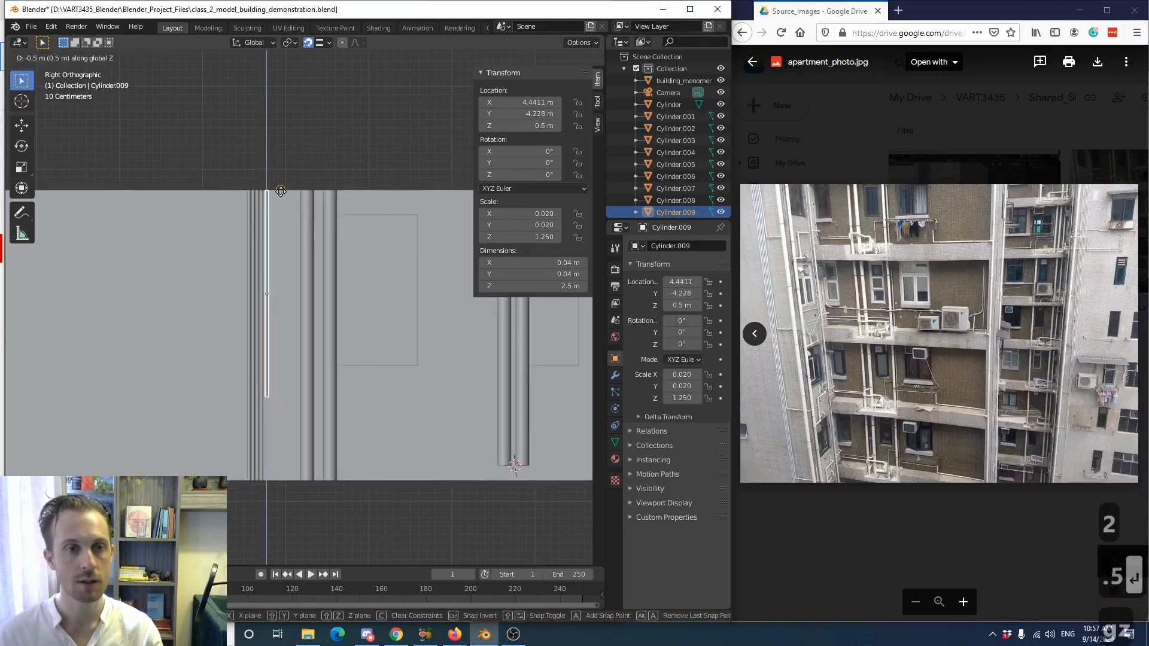
click(265, 361)
- Enter Edit Mode on the short pipe and box-select the vertices at its bottom end in vertex select mode
scroll(269, 394, up, 2)
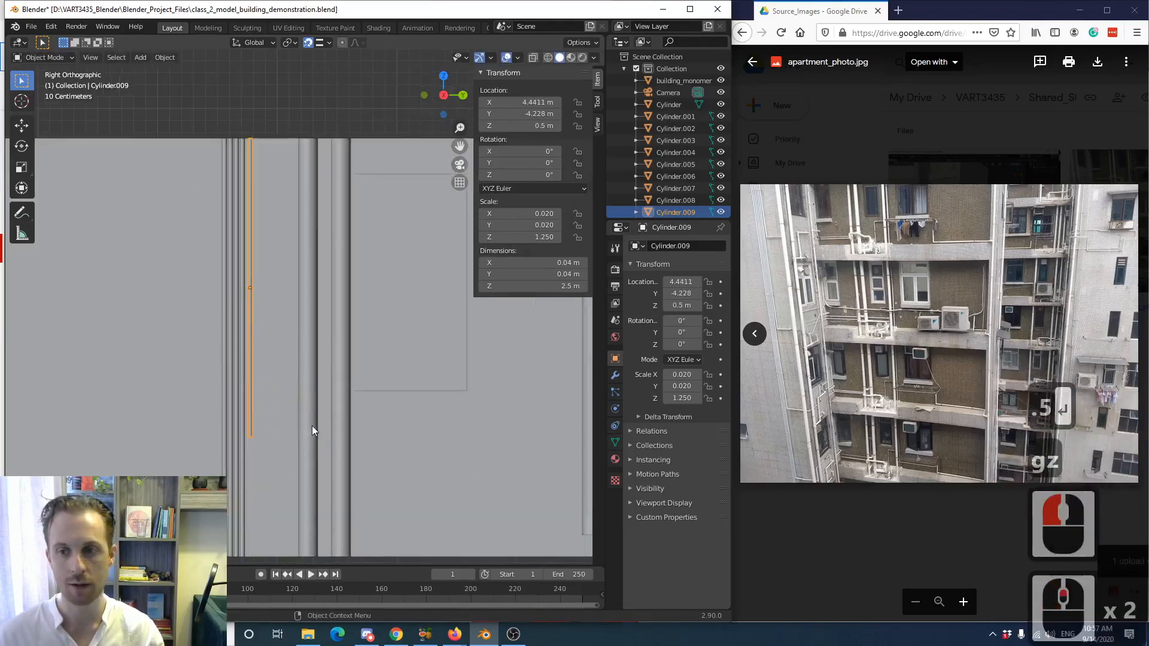
scroll(311, 425, down, 4)
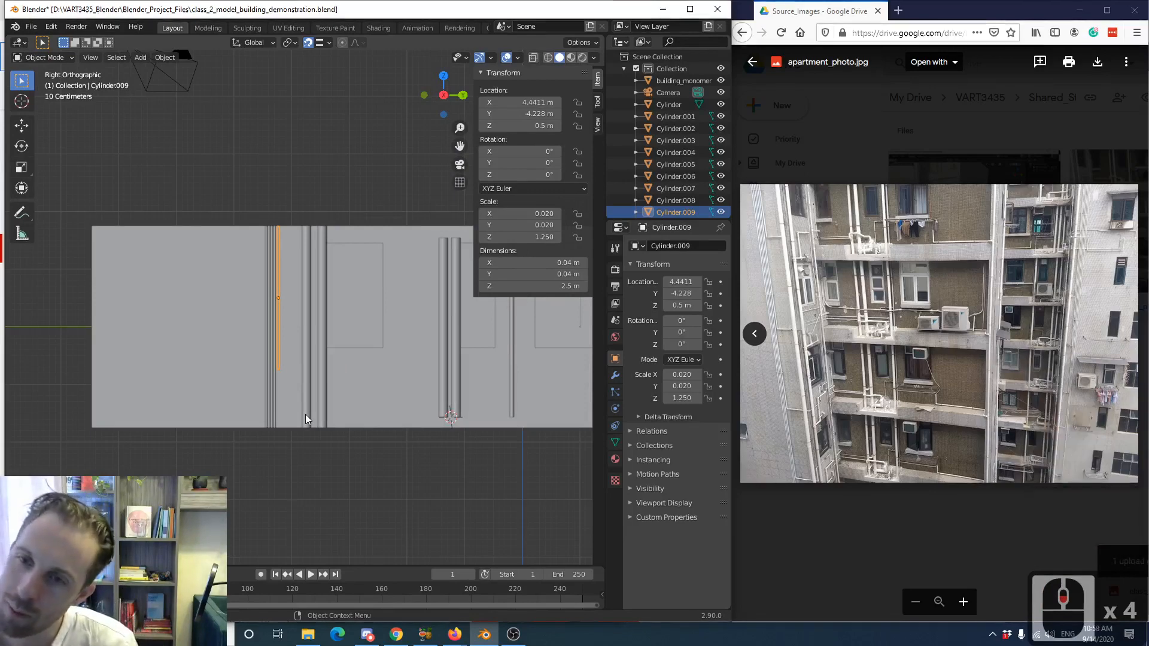
scroll(302, 416, up, 5)
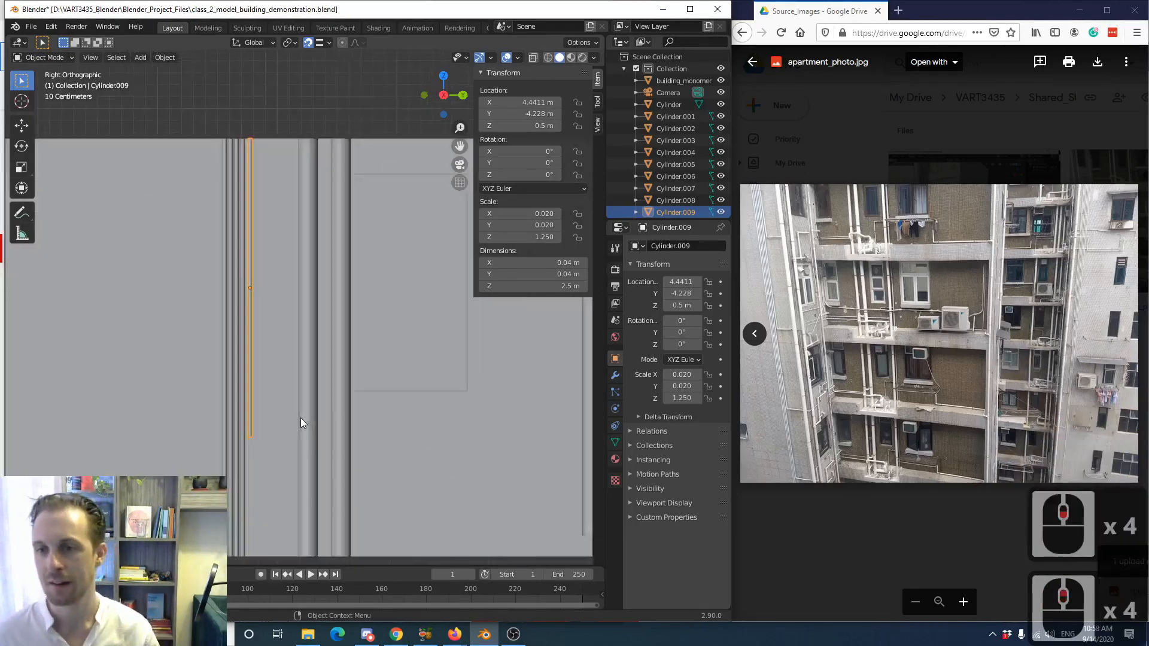
scroll(268, 390, down, 4)
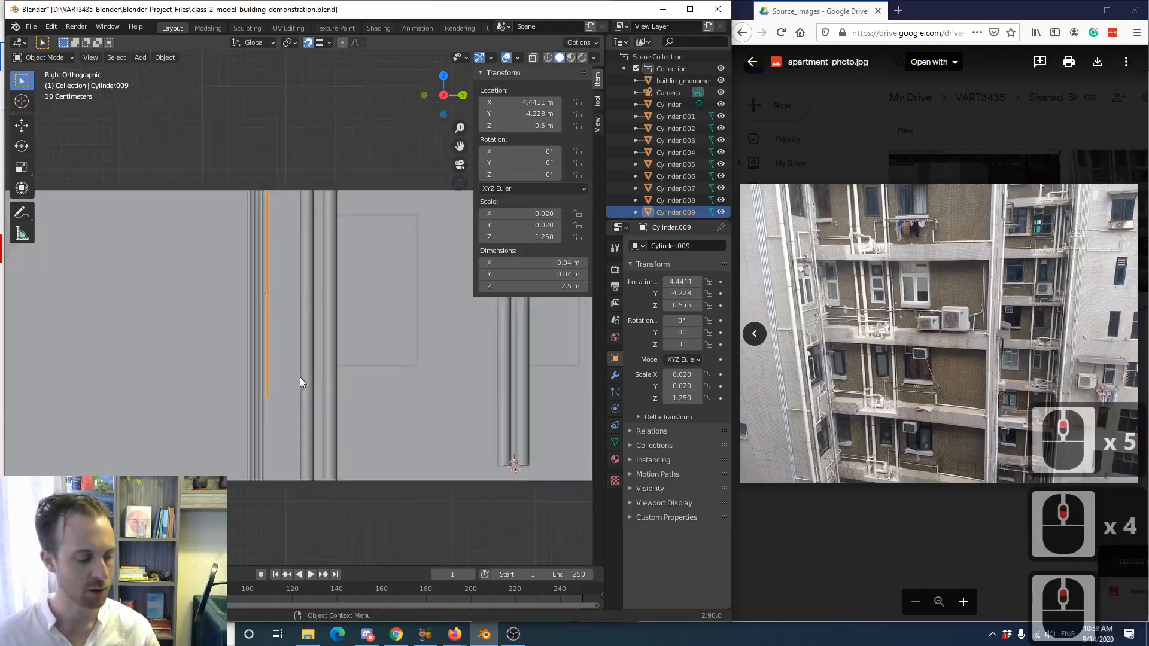
scroll(299, 377, up, 6)
shift+middle_drag(268, 397, 346, 283)
scroll(329, 366, up, 3)
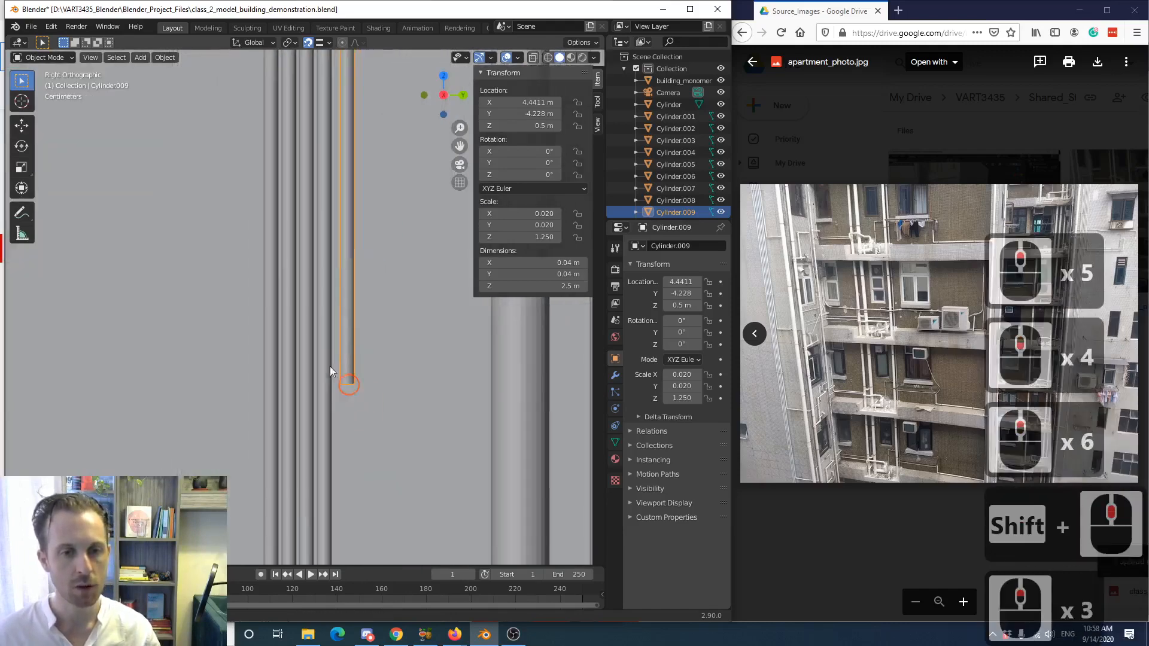
shift+middle_drag(329, 366, 311, 368)
scroll(311, 369, up, 3)
key(Tab)
scroll(350, 389, up, 4)
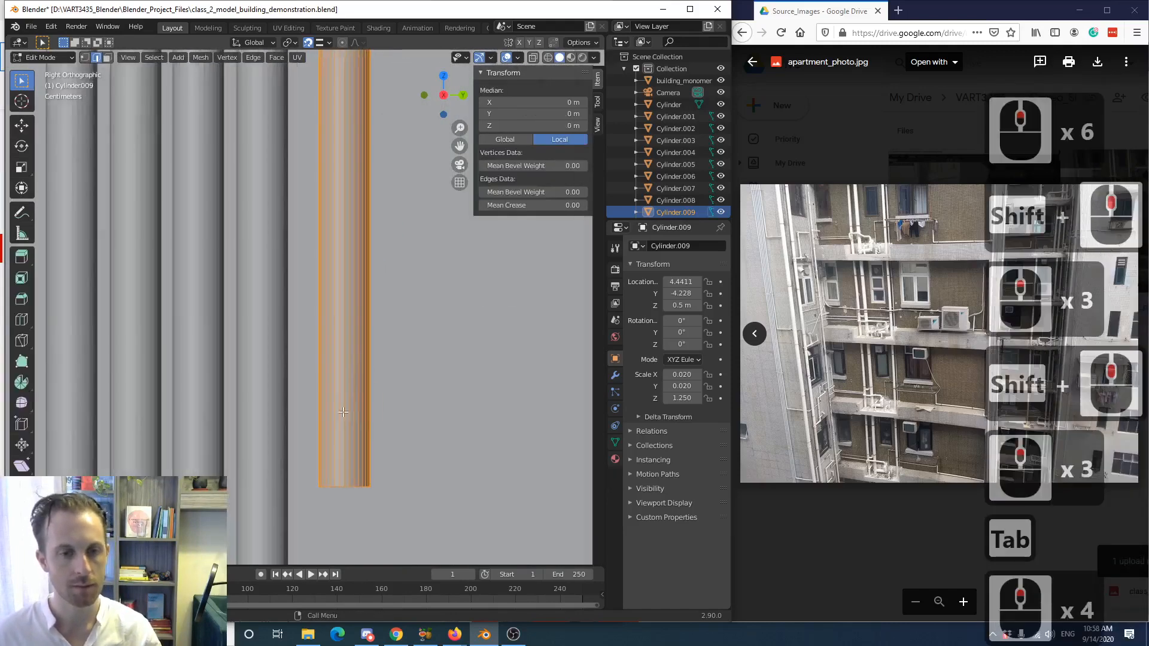
shift+middle_drag(343, 413, 306, 266)
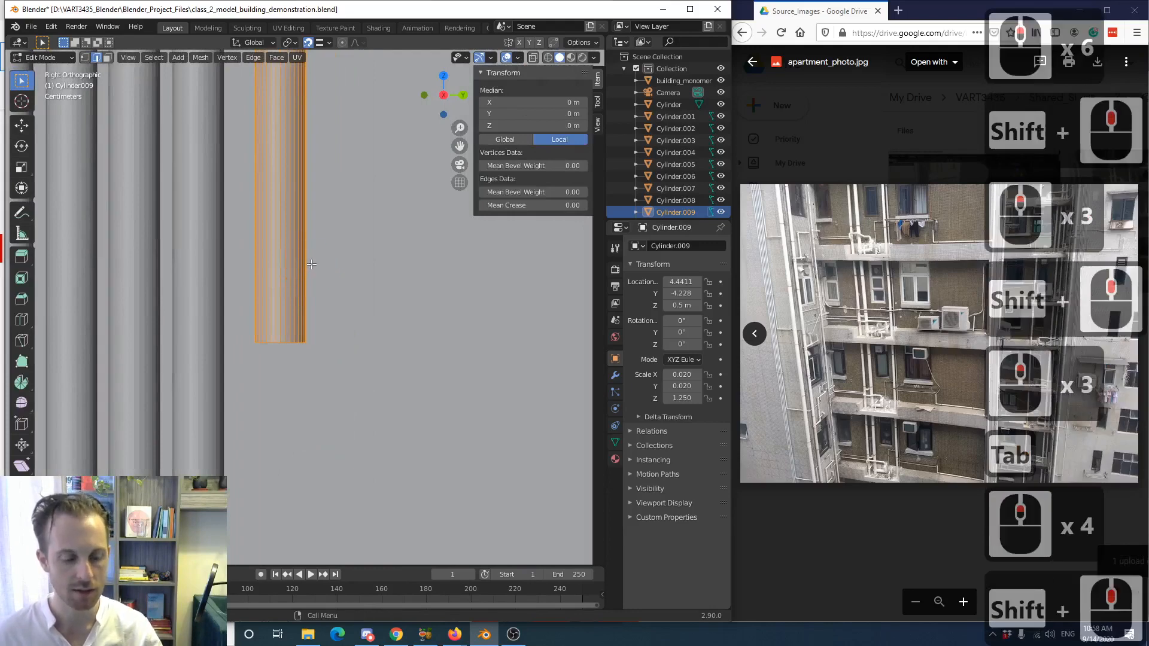
key(1)
drag(330, 322, 236, 372)
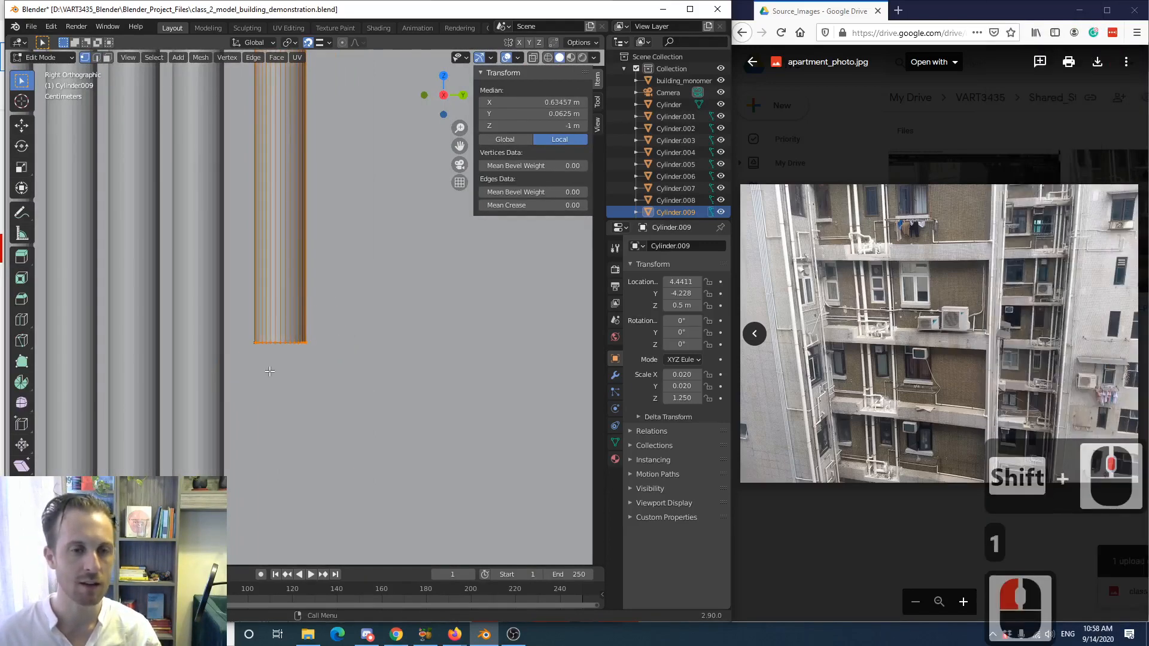
middle_drag(270, 371, 297, 196)
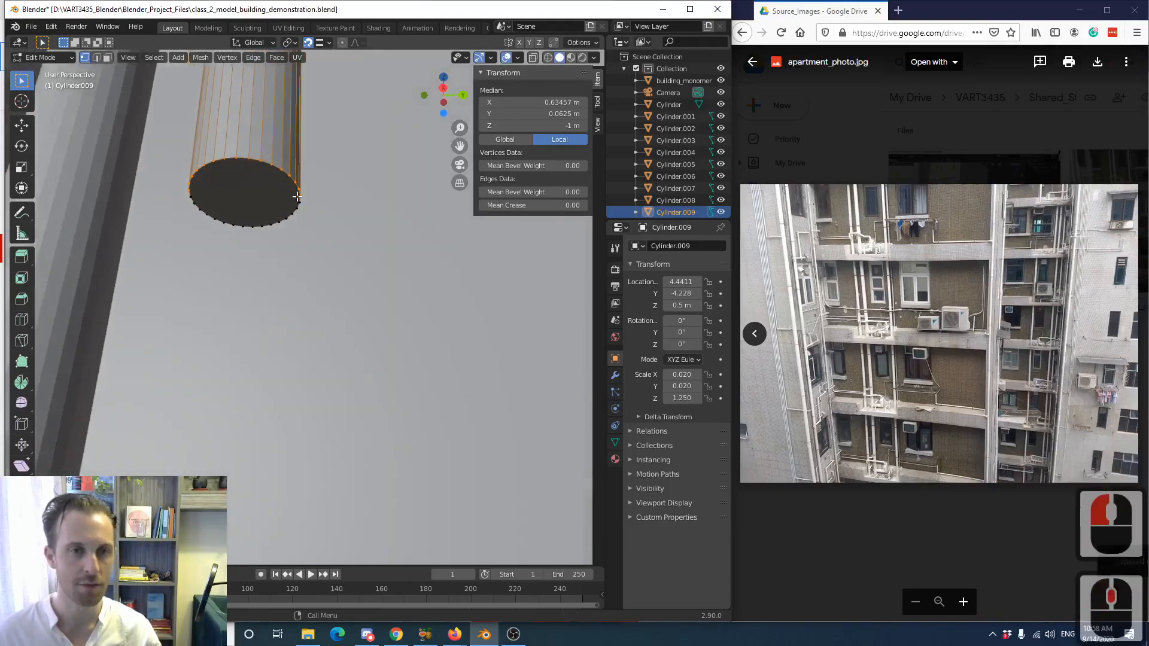
key(g)
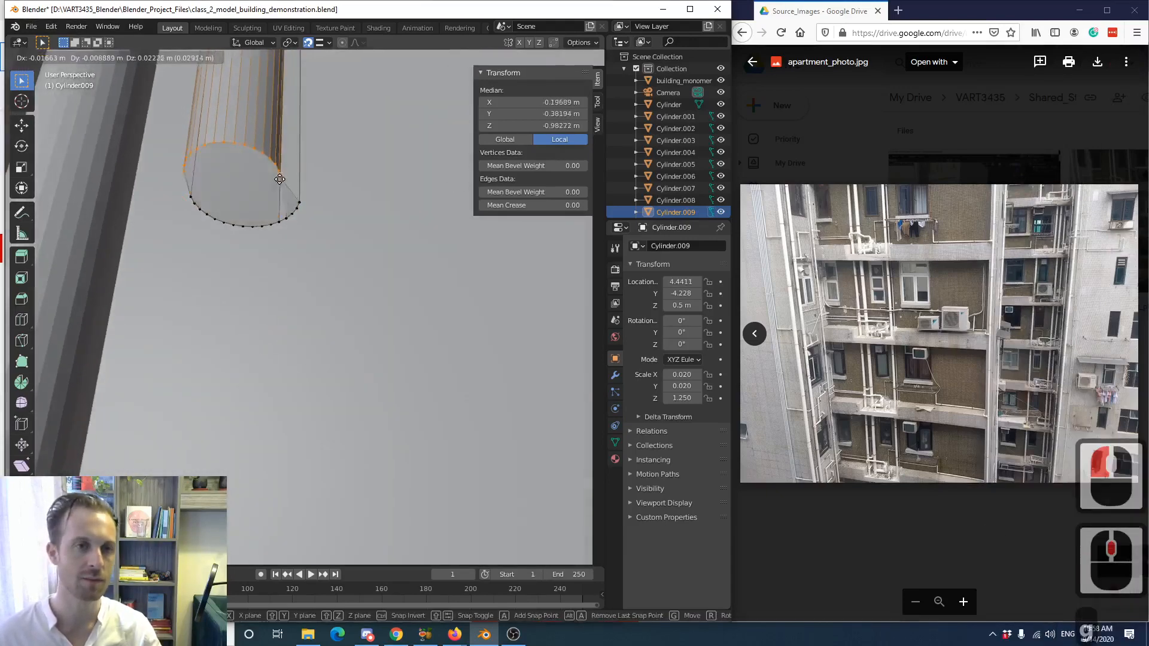
right_click(291, 180)
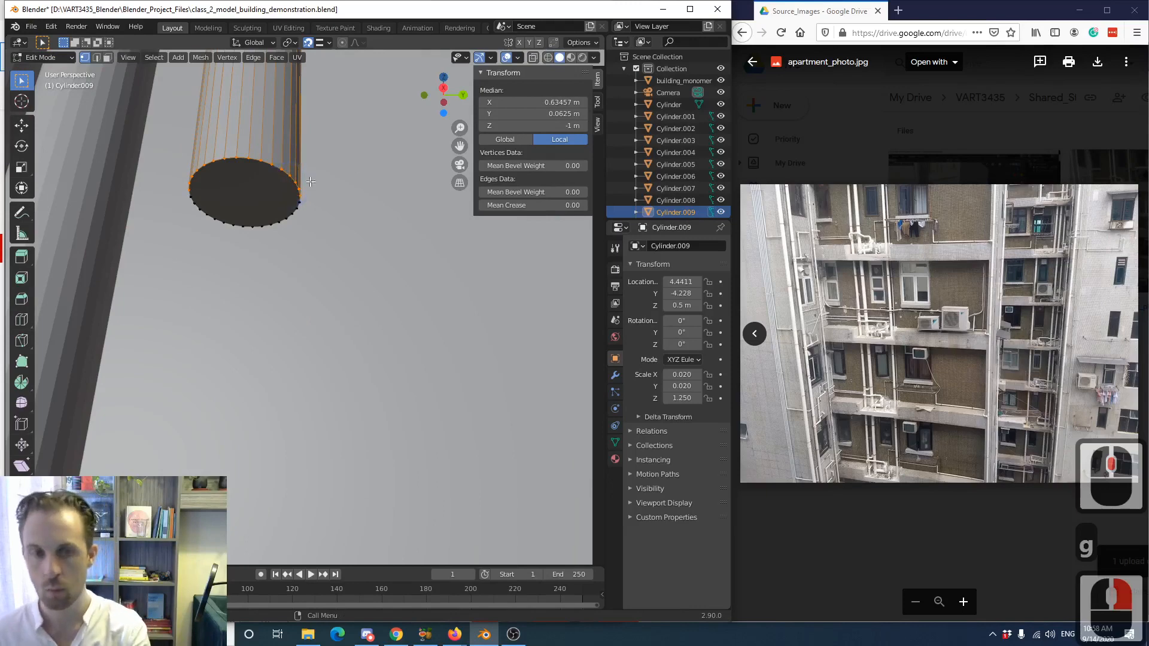
- Box-select all vertices of the short pipe's bottom end in wireframe shading, return to solid shading, and switch to face select mode
click(444, 95)
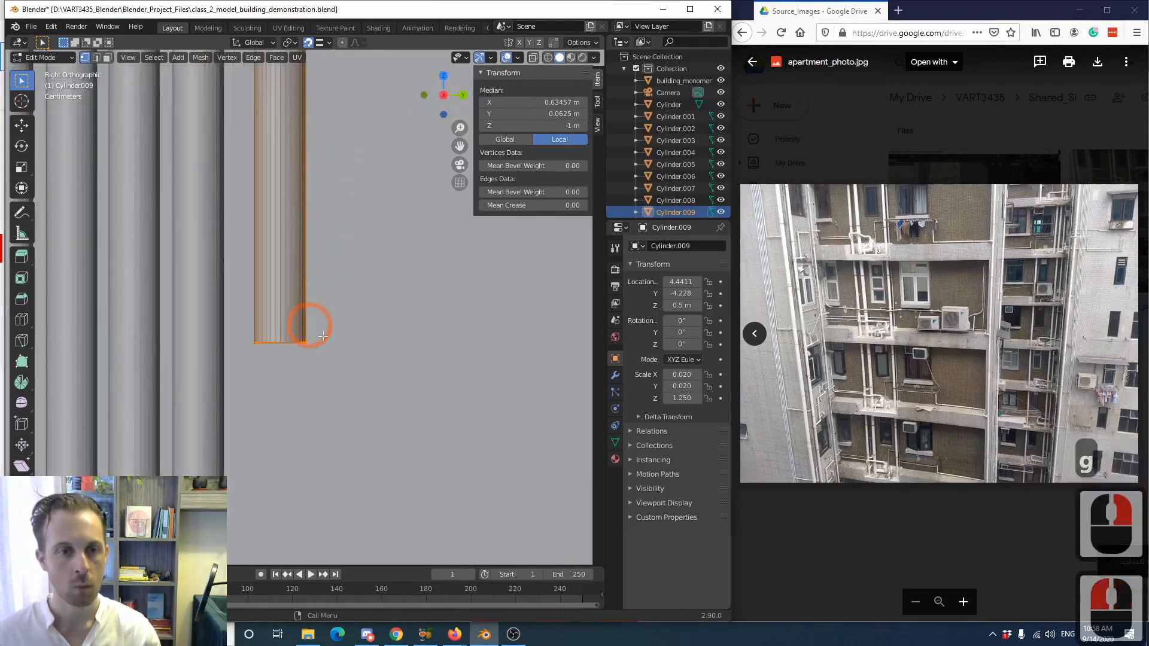
scroll(338, 343, up, 2)
key(z)
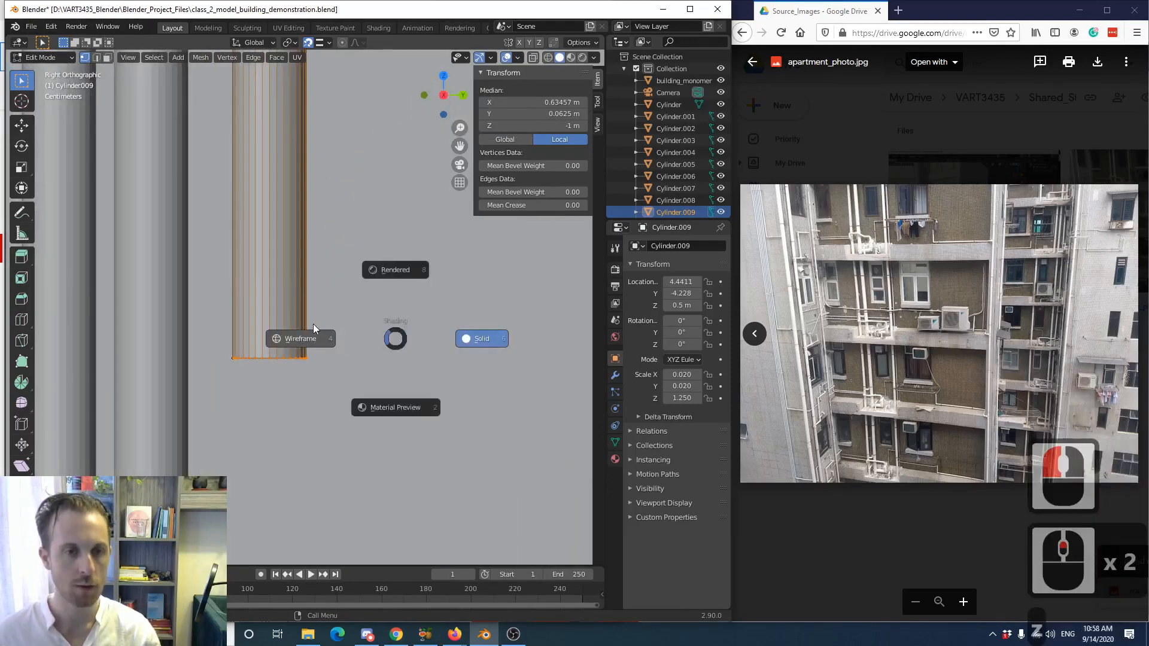
click(249, 331)
drag(218, 340, 318, 379)
key(z)
click(413, 336)
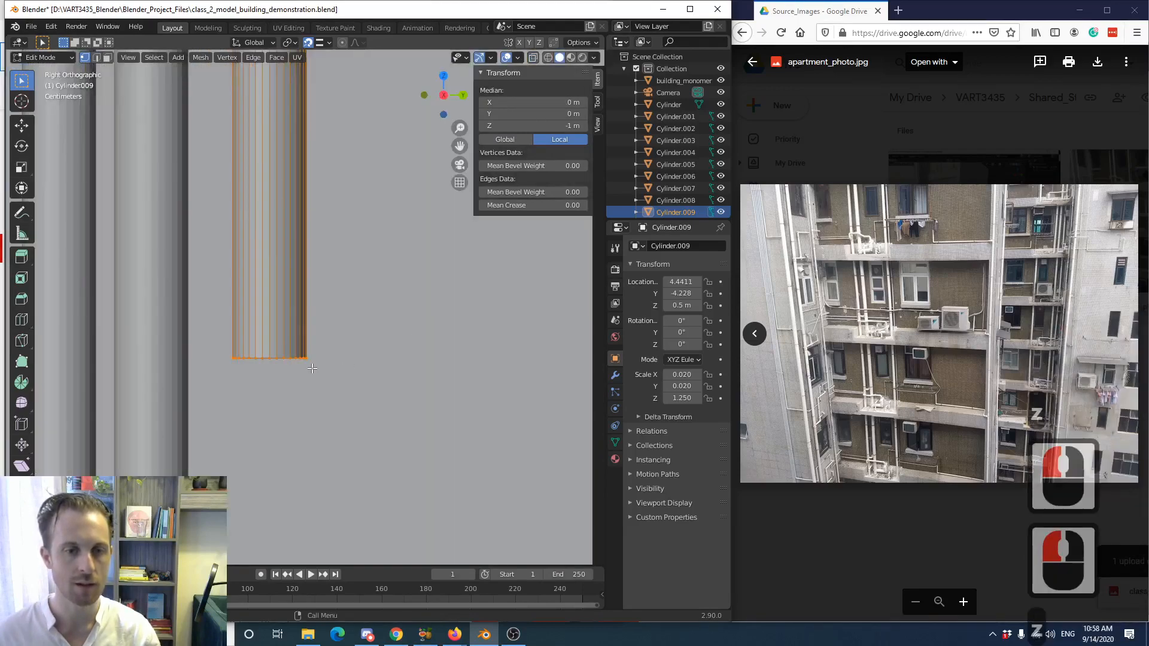
middle_drag(312, 368, 298, 287)
scroll(290, 258, up, 3)
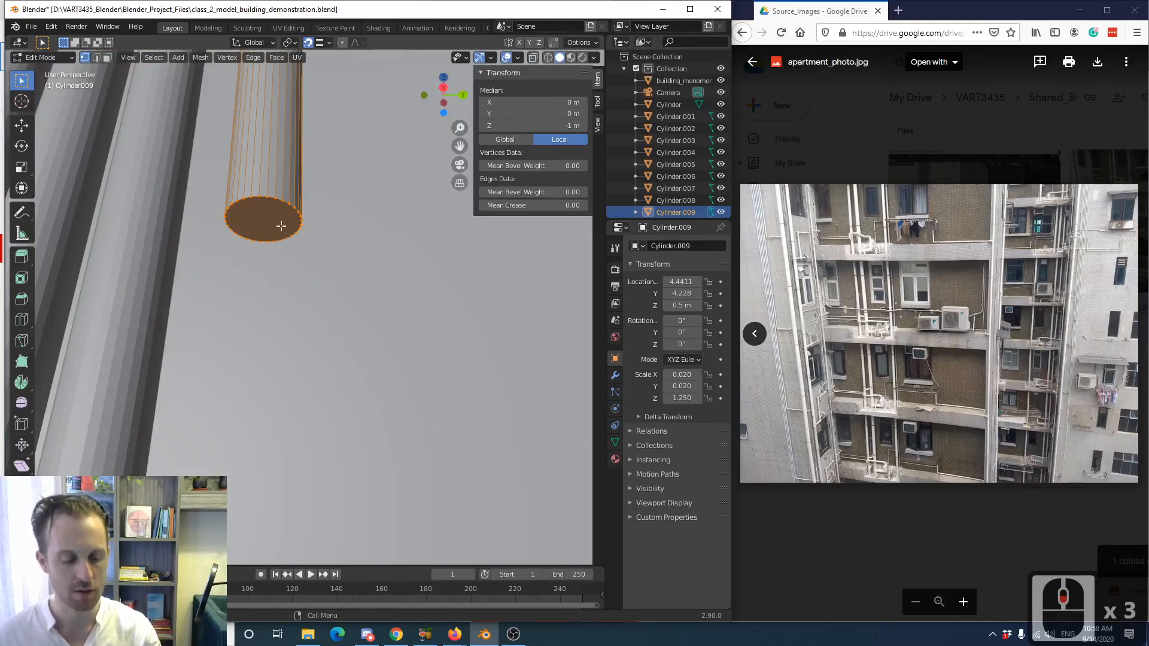
key(3)
click(415, 131)
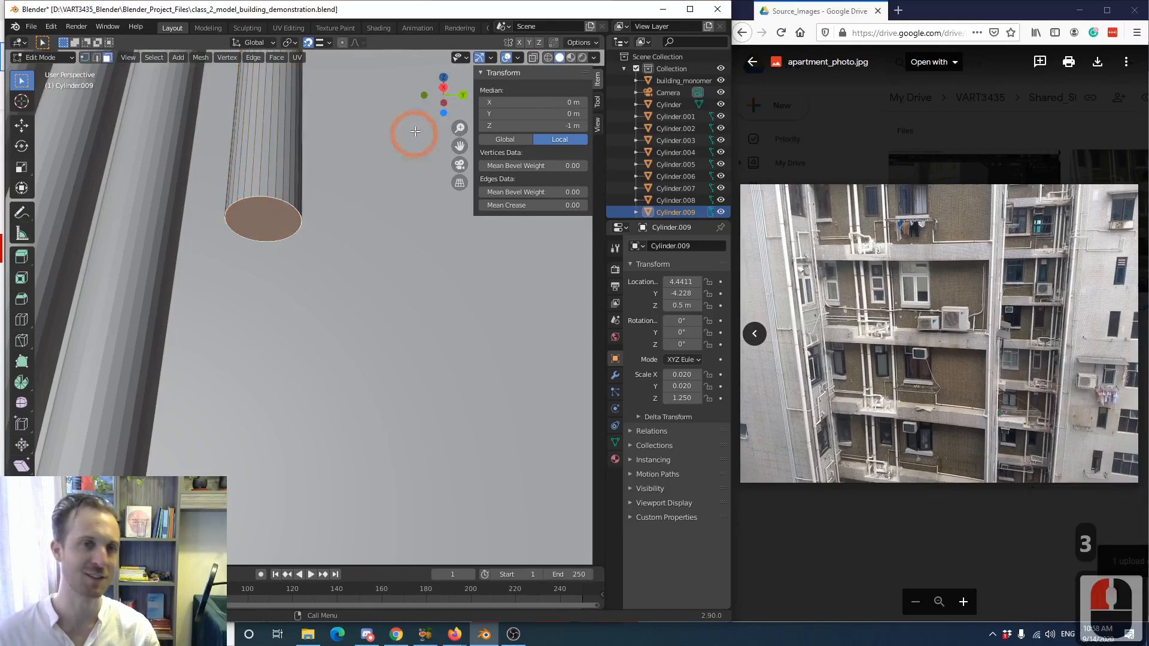
- In the right orthographic view, extrude the pipe's bottom face downward along Z to about -1.0345 m local Z
click(444, 88)
scroll(328, 305, up, 2)
scroll(317, 321, down, 3)
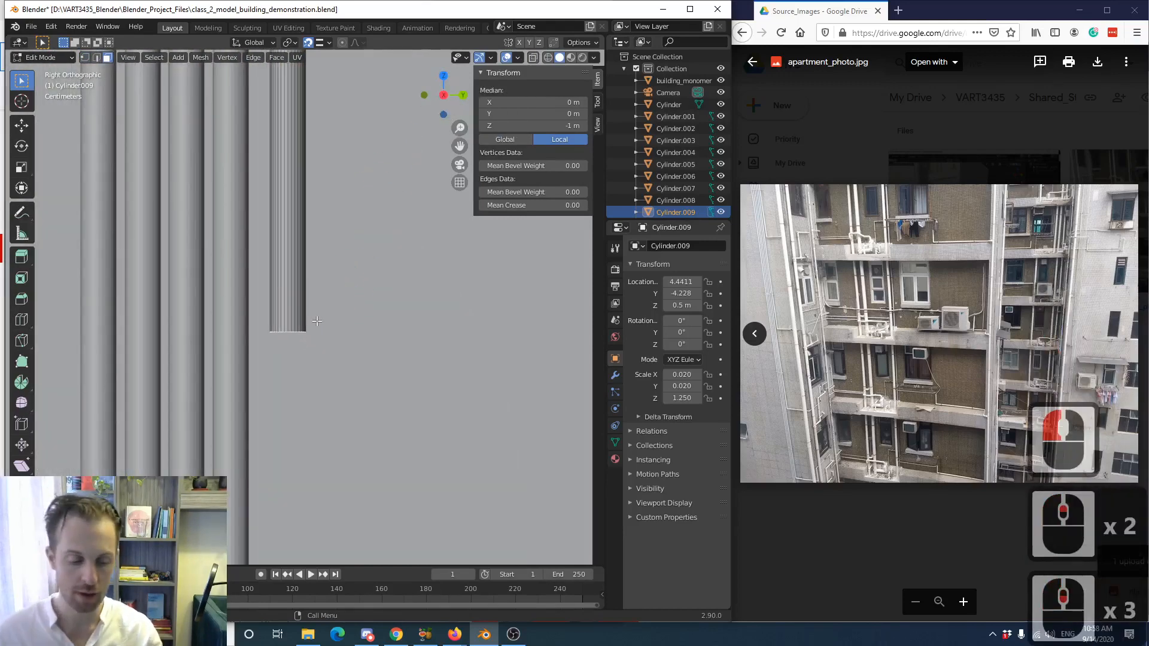
key(e)
key(z)
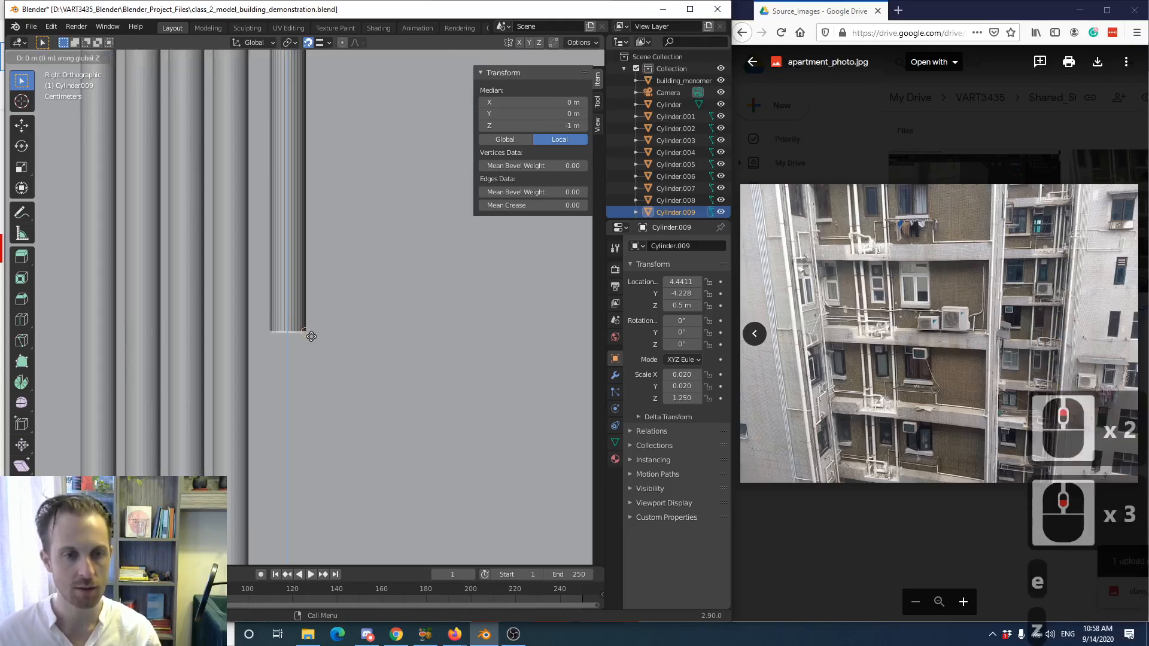
click(303, 360)
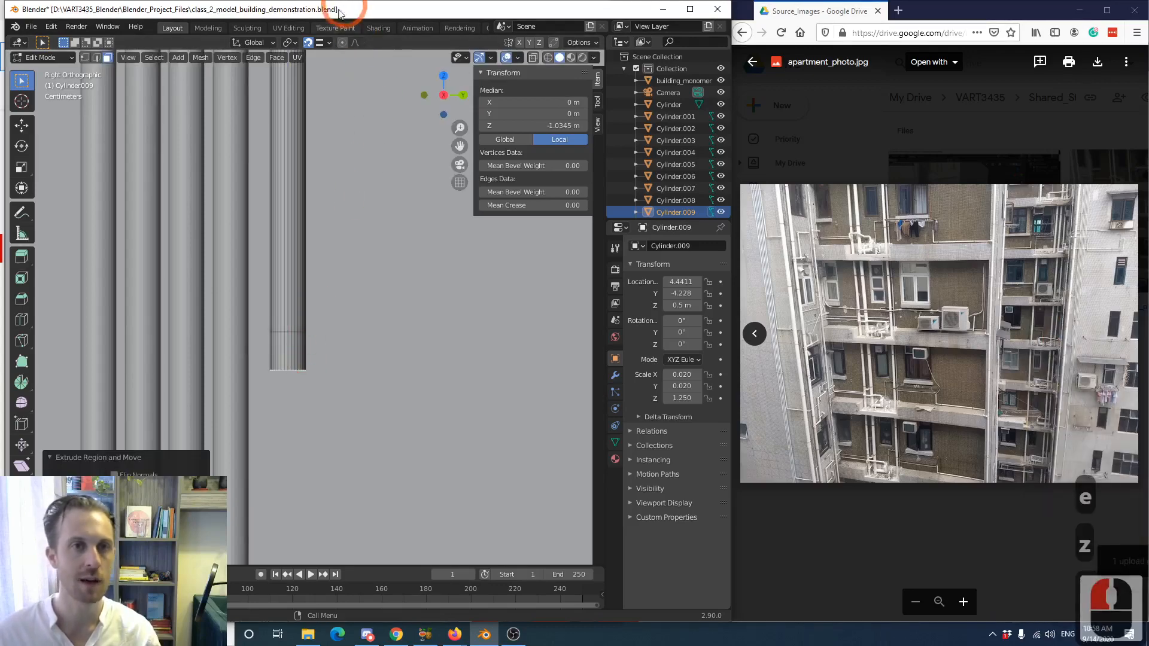
- Try rotating the extruded bottom face by 45°, and undo the rotation
scroll(291, 476, up, 2)
shift+middle_drag(291, 477, 305, 423)
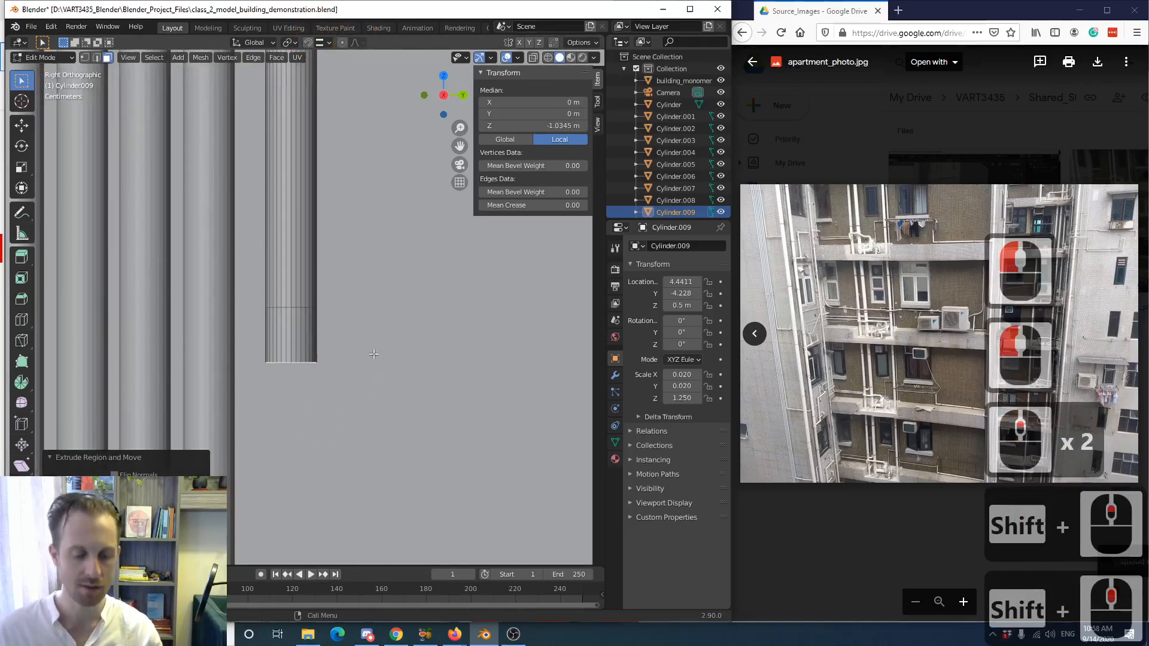
key(r)
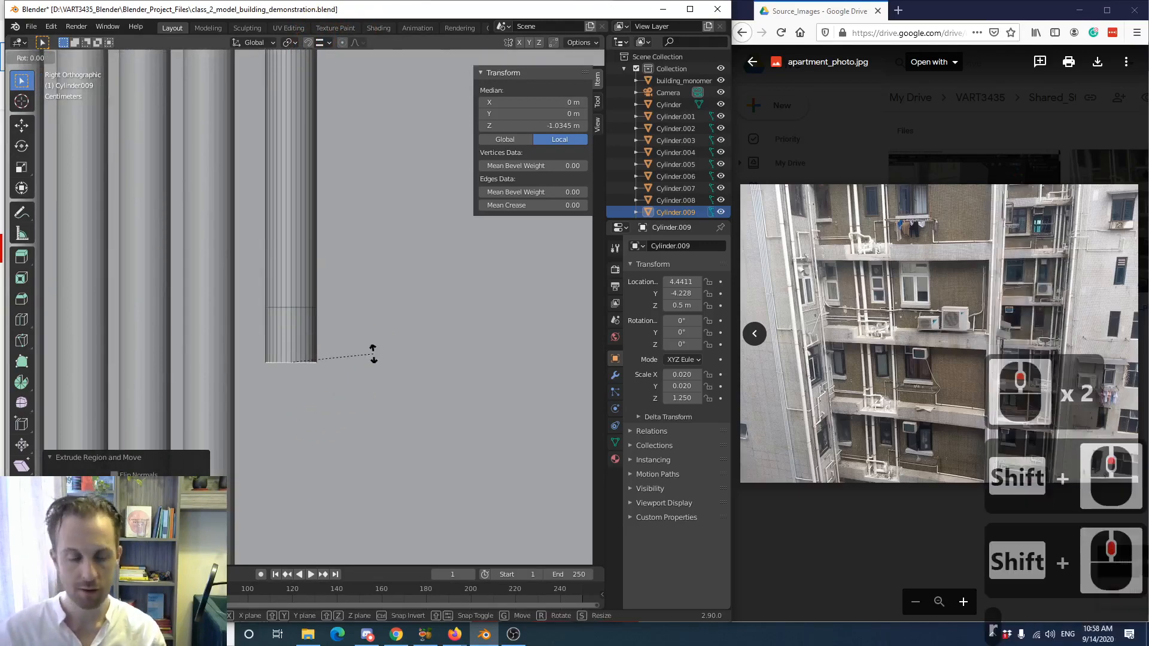
text(45)
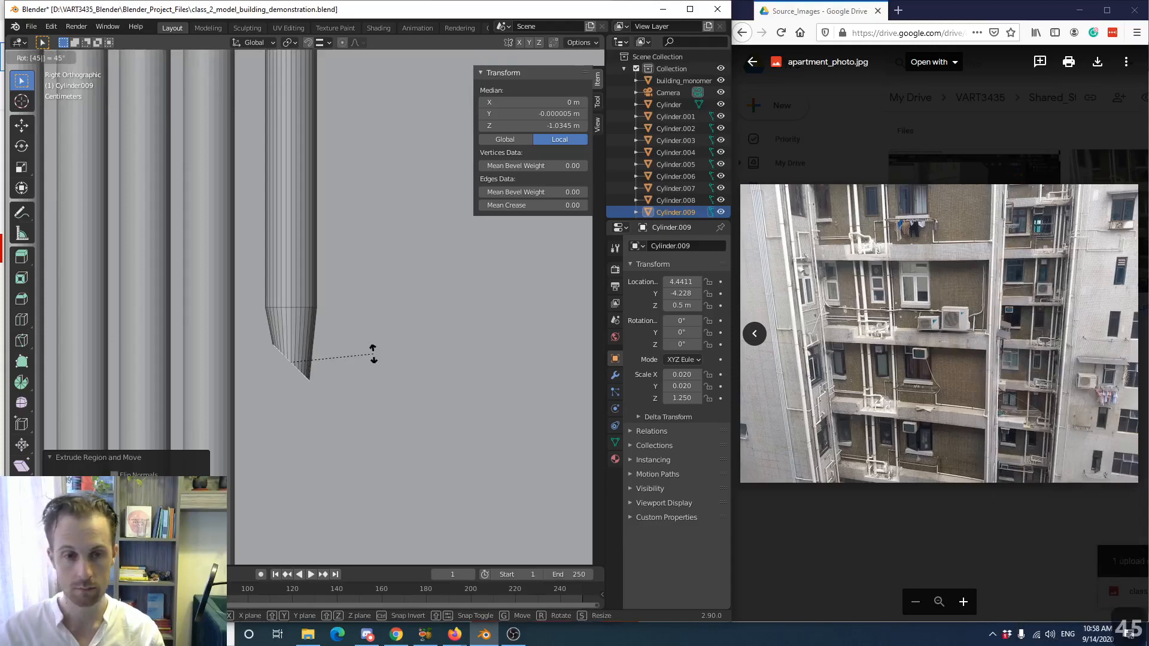
key(Return)
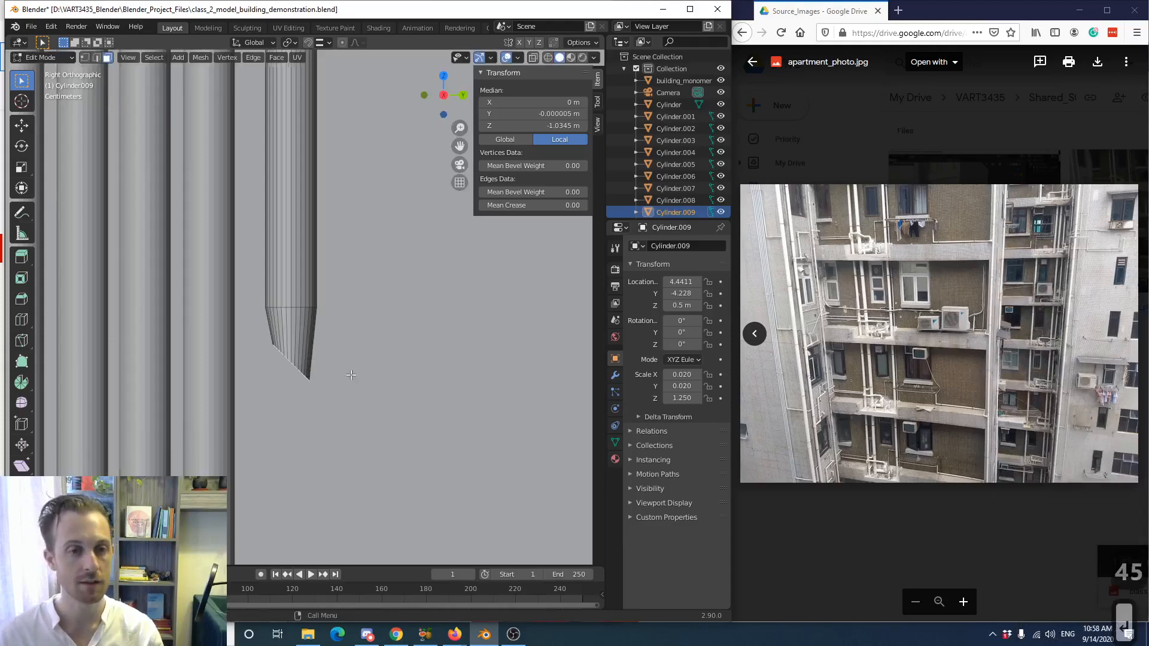
scroll(374, 354, up, 2)
scroll(353, 370, down, 5)
scroll(343, 379, up, 3)
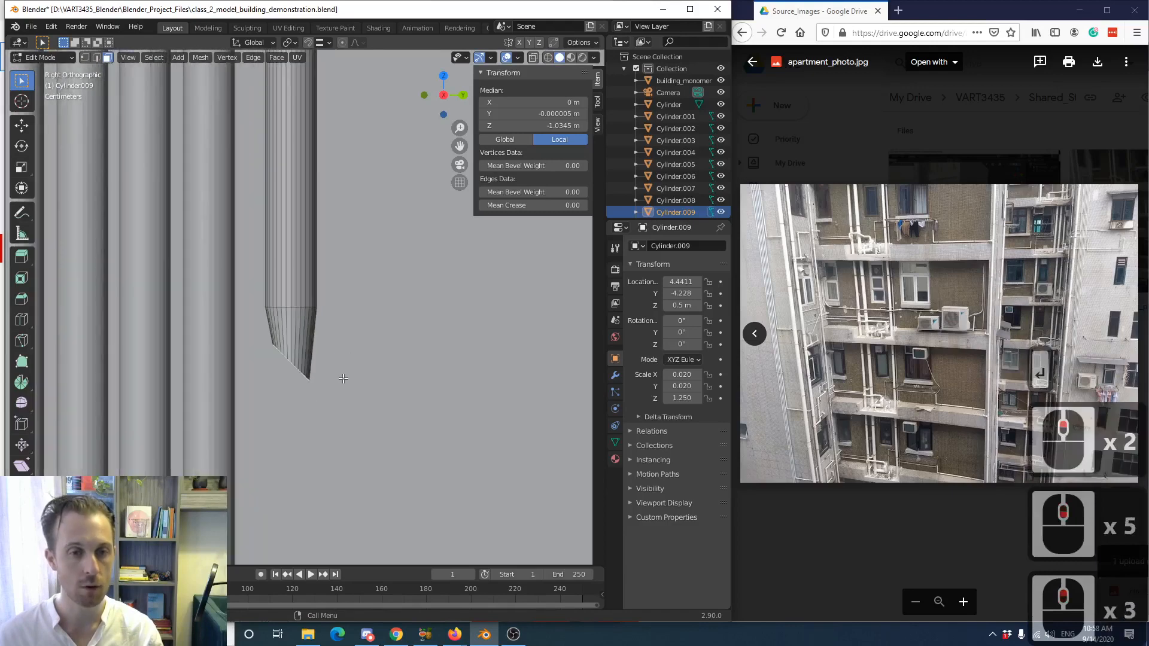
key(ctrl+z)
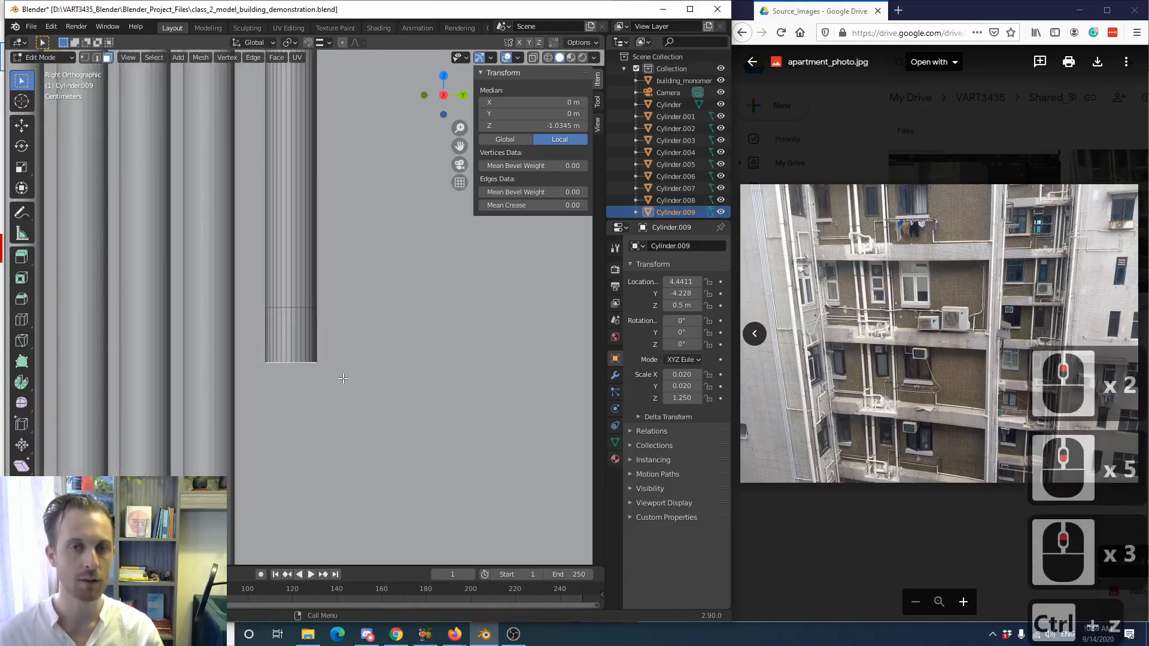
- Rotate the extruded bottom face by -45° in the right orthographic view
text(r)
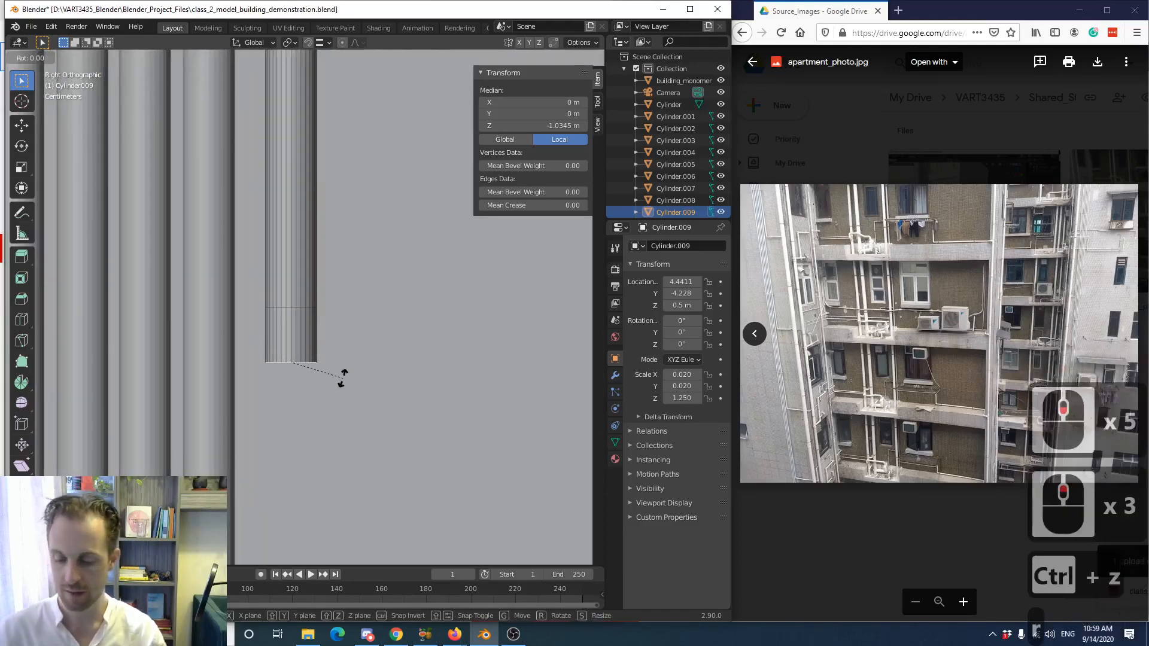
text(-45)
key(Return)
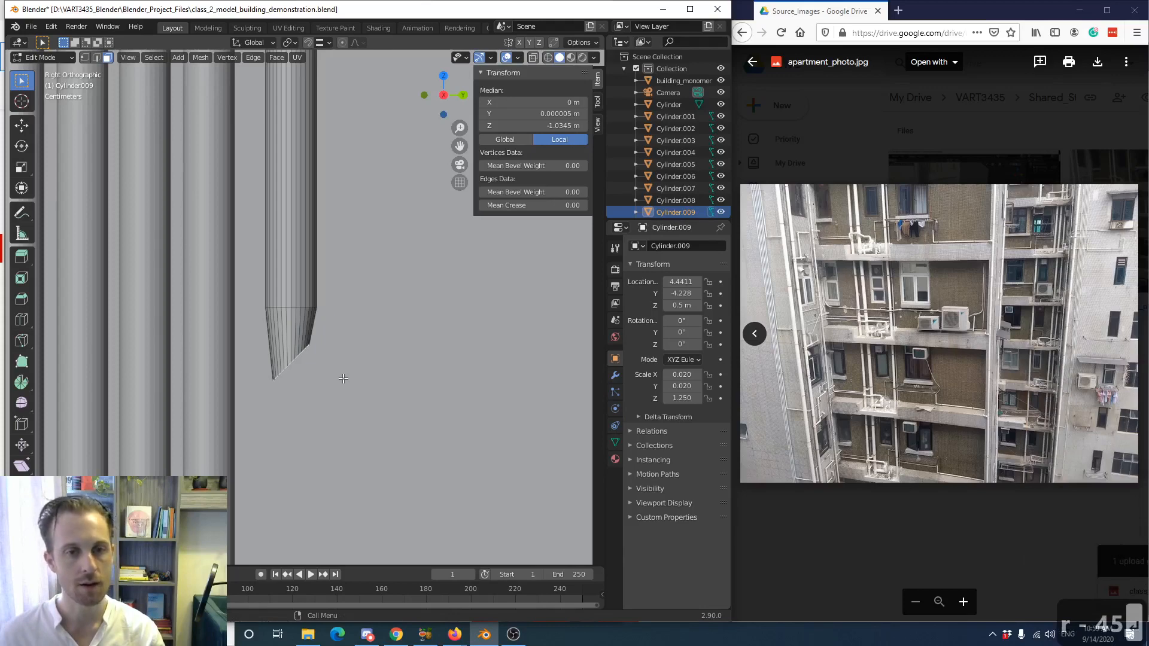
- Scale the slanted bottom face up by about 1.4 so its edges line up with the pipe's sides
scroll(343, 378, up, 5)
shift+middle_drag(325, 417, 370, 341)
key(s)
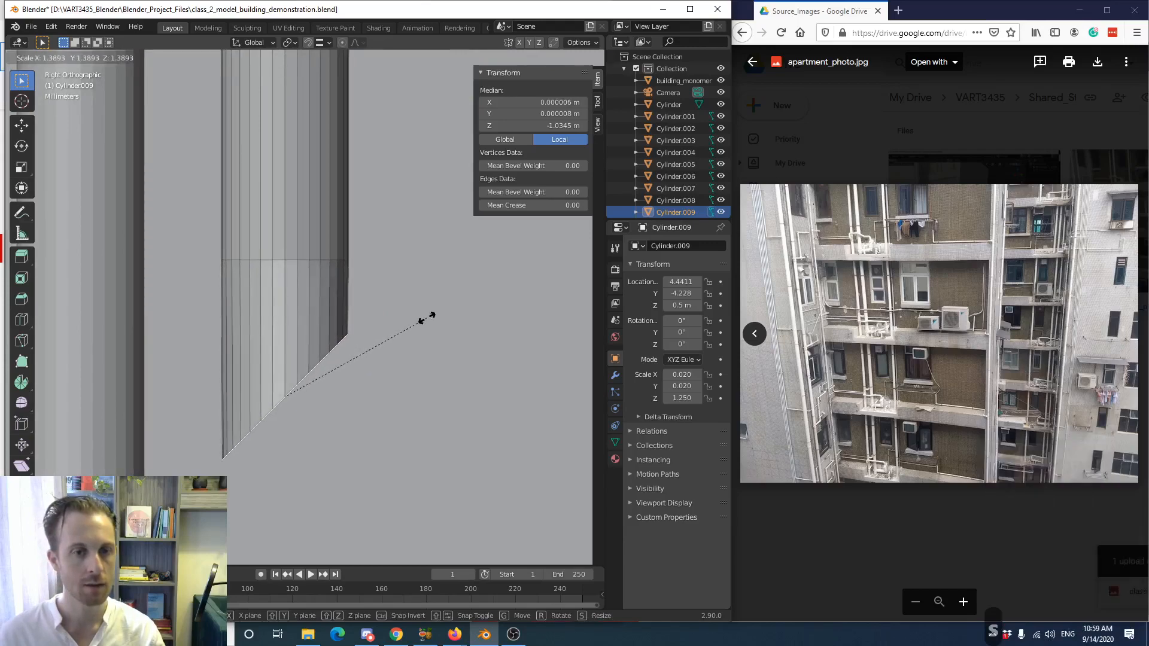
click(385, 341)
- In the top orthographic view, scale the slanted face along X by about 0.71 to match the pipe's circular outline
middle_drag(384, 341, 358, 351)
scroll(362, 383, down, 12)
scroll(359, 395, up, 4)
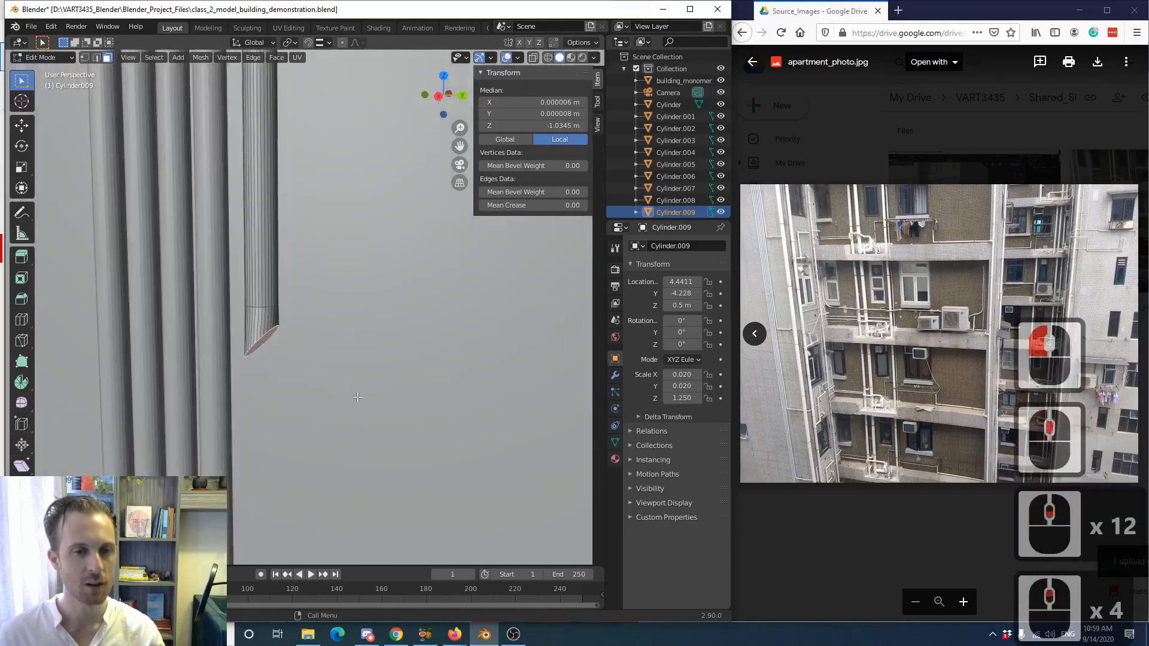
middle_drag(357, 396, 300, 333)
scroll(228, 413, up, 4)
key(KP_7)
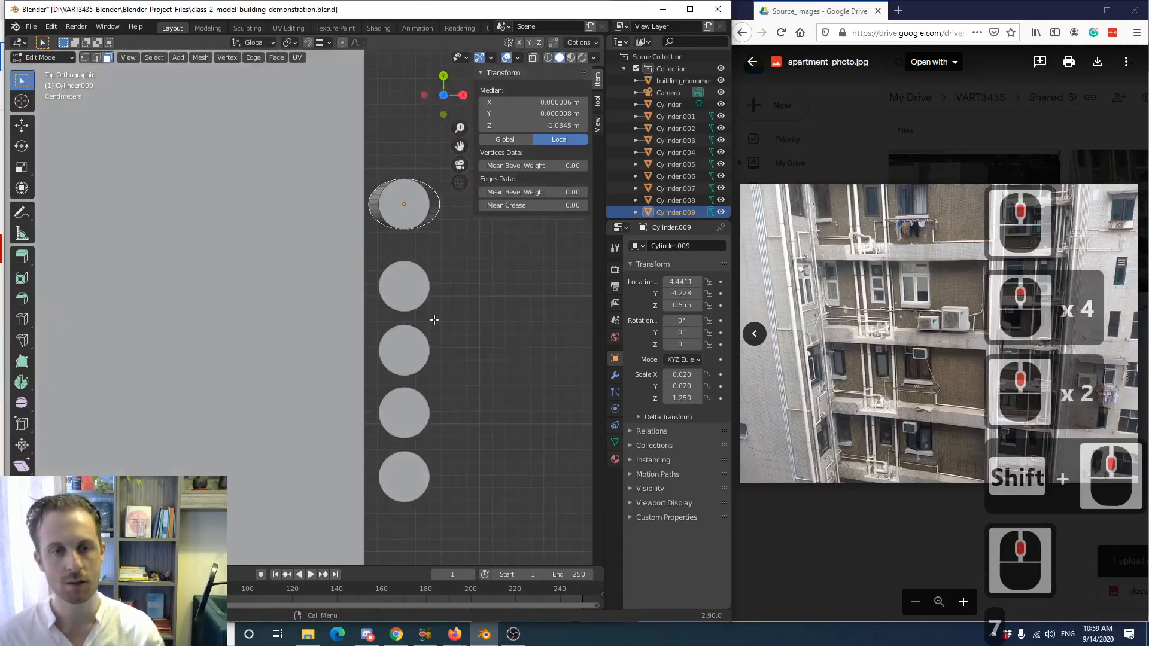
shift+middle_drag(428, 239, 361, 310)
scroll(362, 311, up, 4)
shift+middle_drag(449, 264, 423, 346)
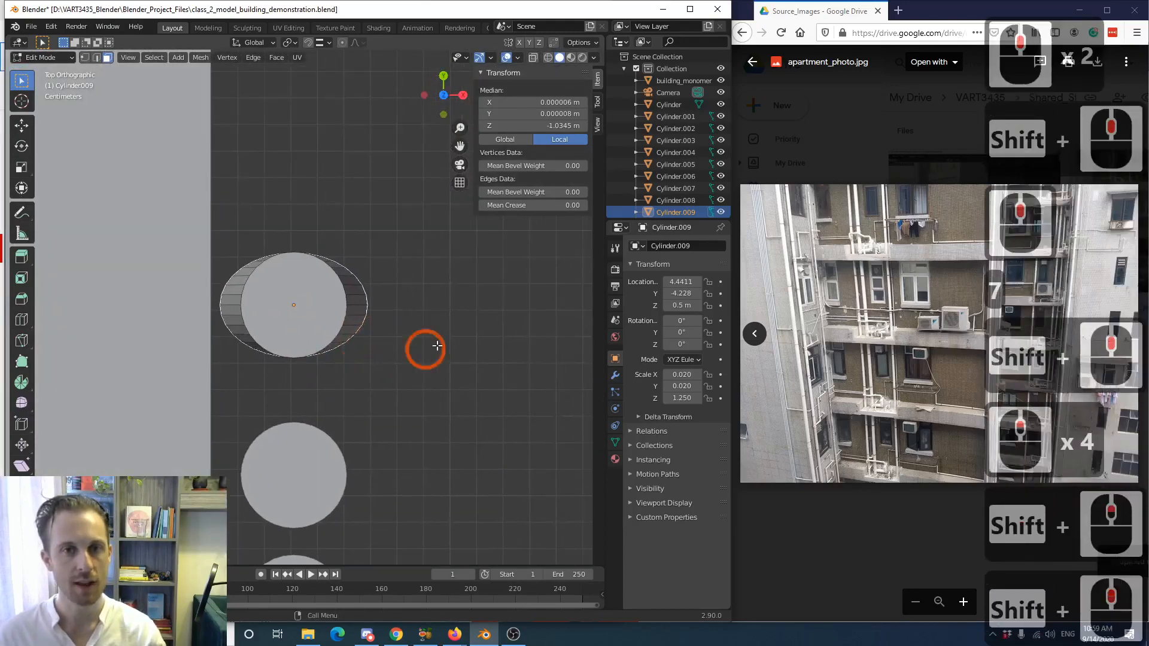
key(s)
key(x)
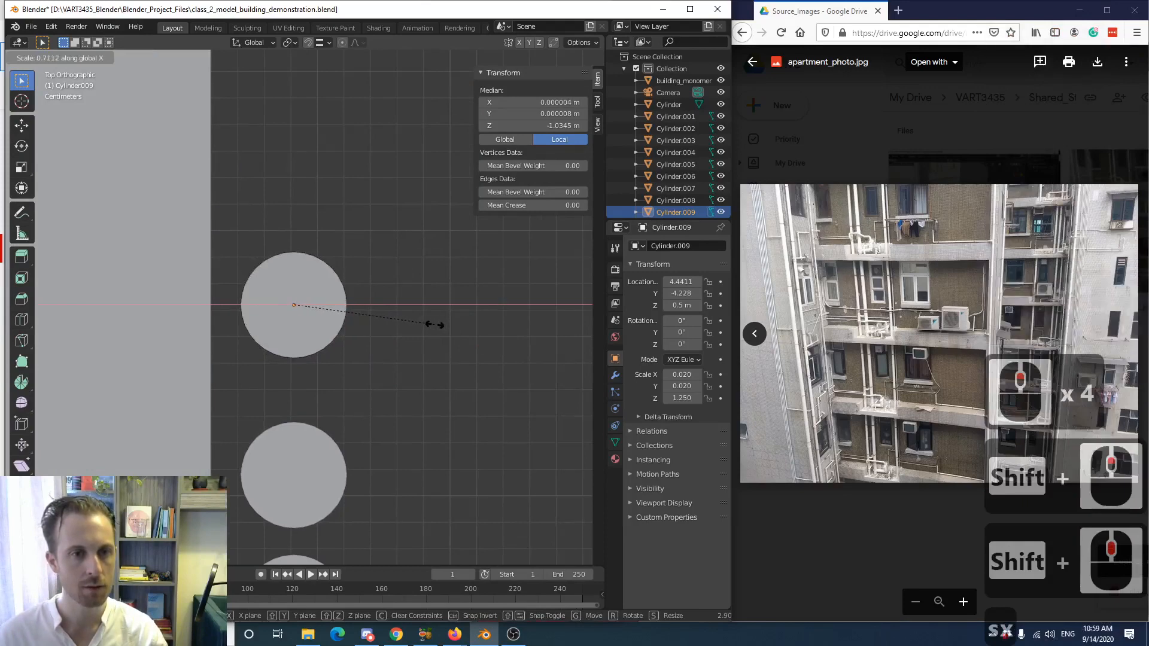
click(433, 323)
- In the right orthographic view, extrude the slanted face and move it along Y to about 4.07 m local Y, forming a horizontal branch
middle_drag(433, 323, 369, 353)
scroll(295, 251, down, 3)
middle_drag(307, 253, 278, 232)
click(445, 99)
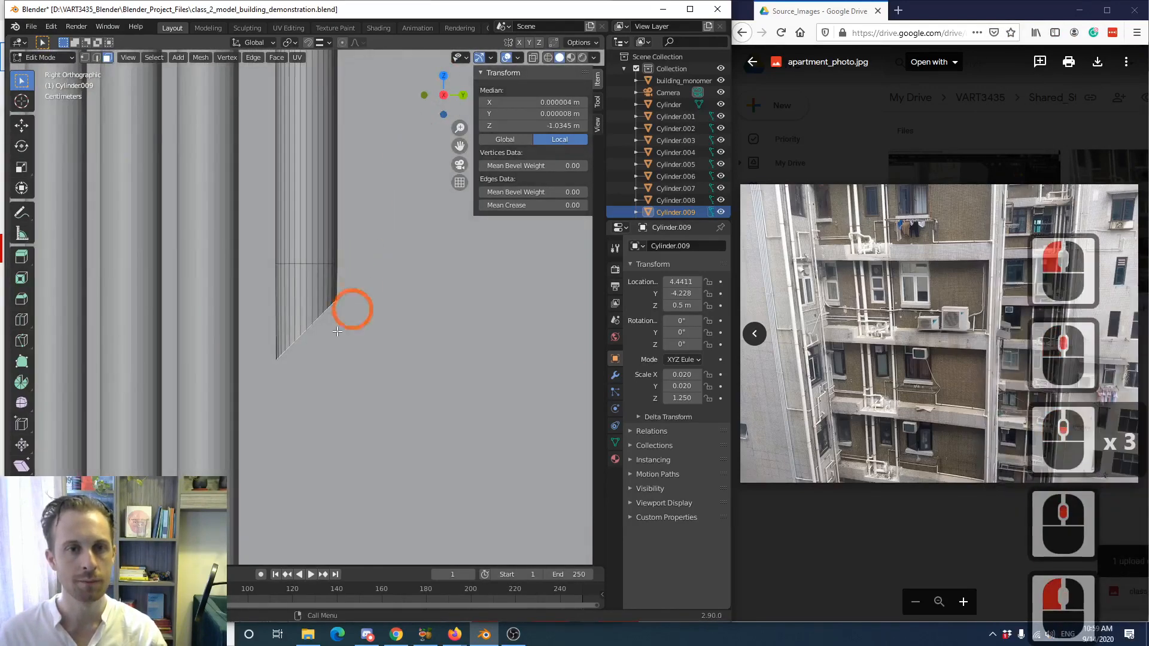
scroll(339, 355, up, 3)
shift+middle_drag(333, 347, 290, 347)
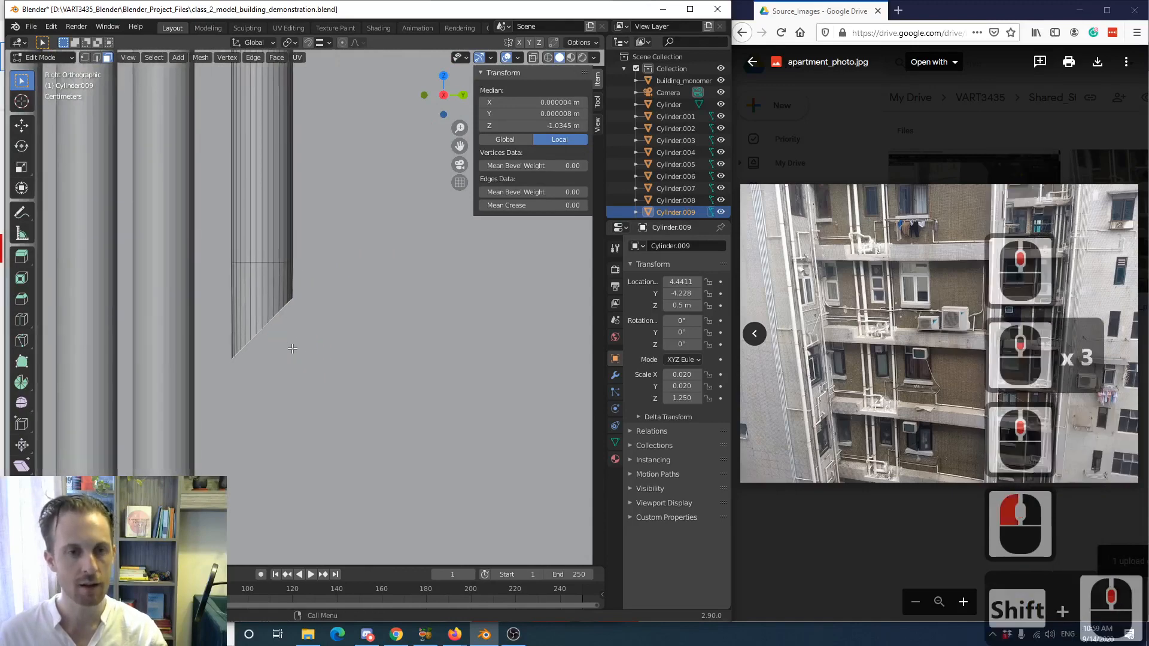
key(e)
click(292, 348)
key(g)
key(y)
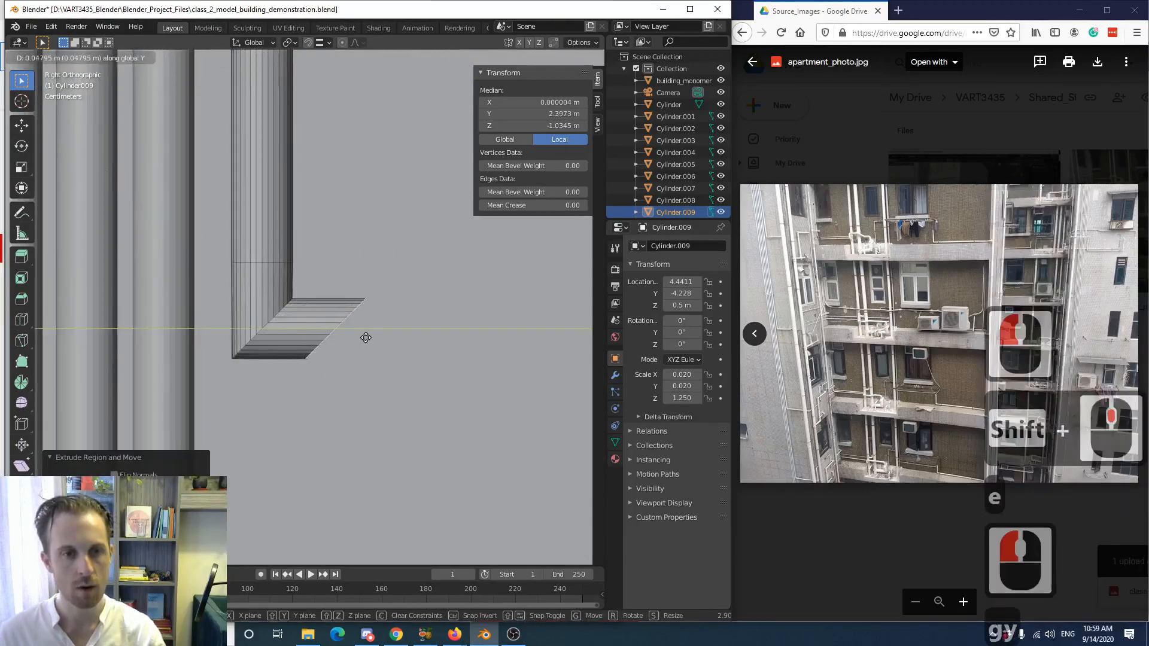
click(427, 337)
- Try rotating the horizontal branch's end face about X and by 45°, and undo the rotation
shift+middle_drag(427, 336, 343, 332)
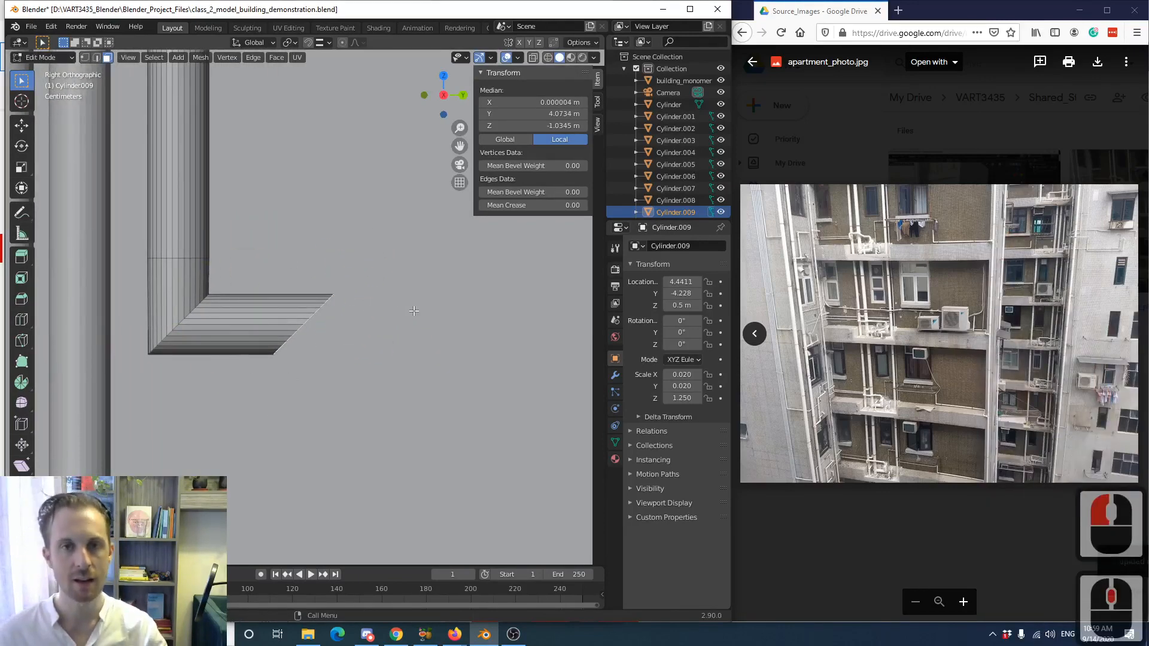
key(r)
key(x)
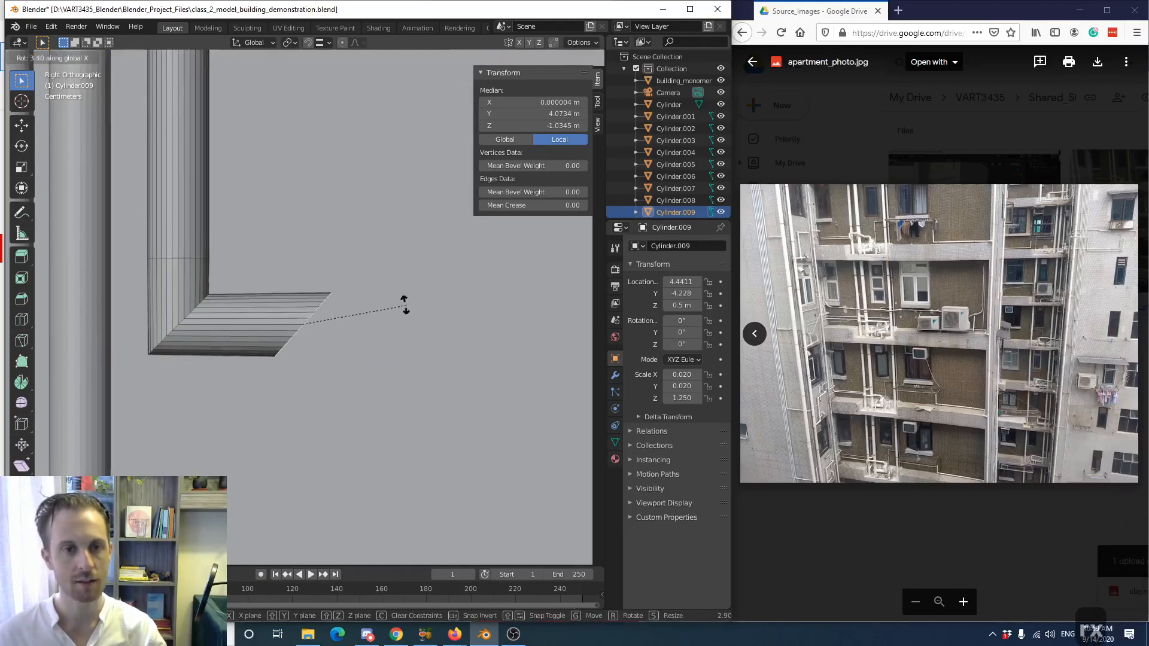
right_click(333, 286)
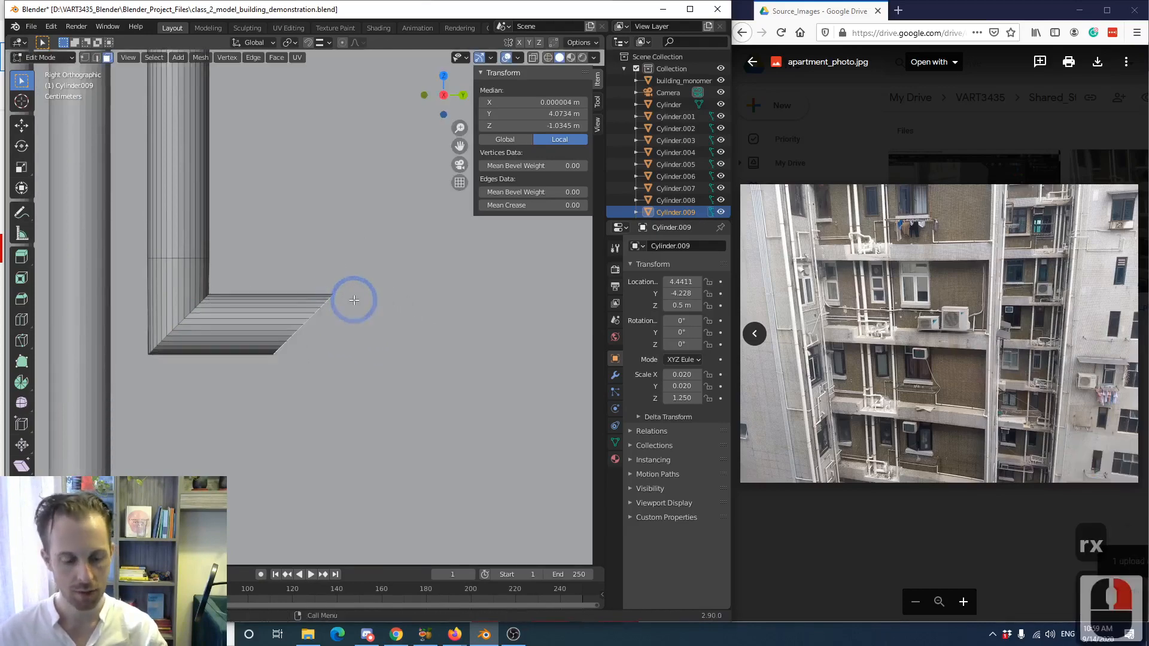
key(r)
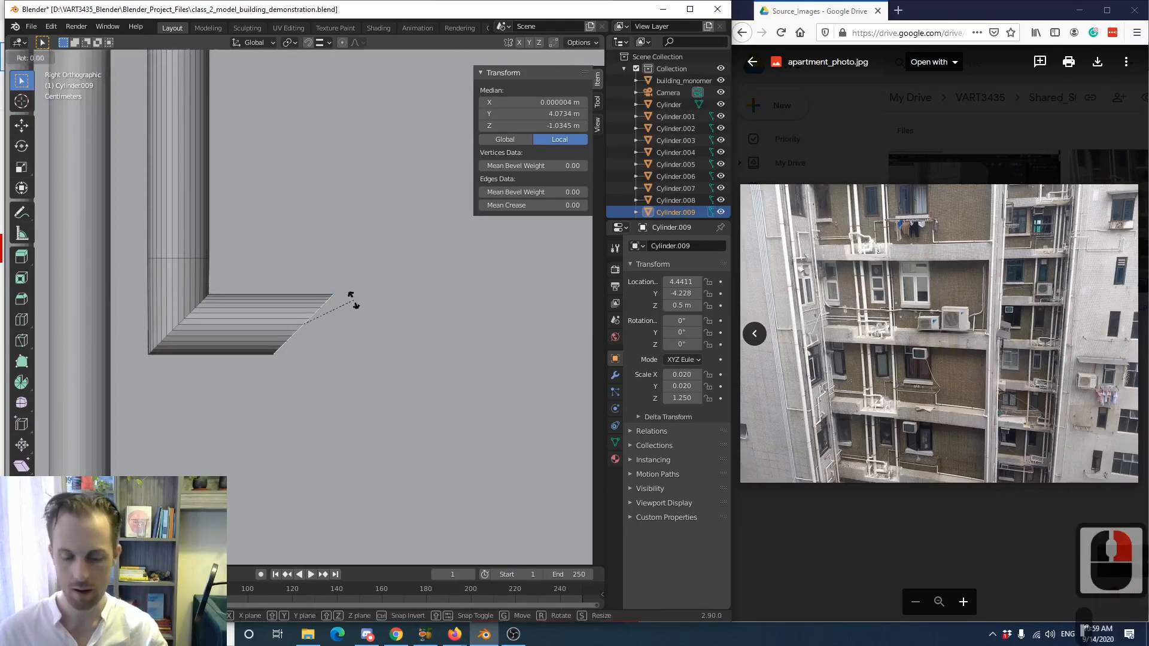
text(45)
key(Return)
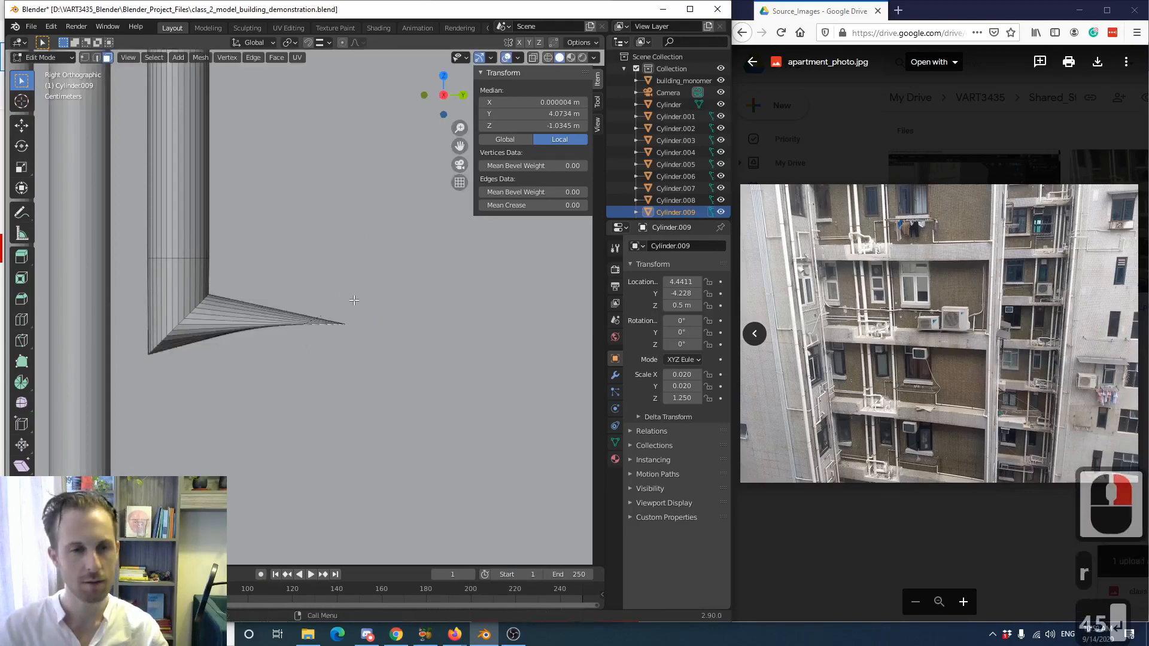
key(ctrl+z)
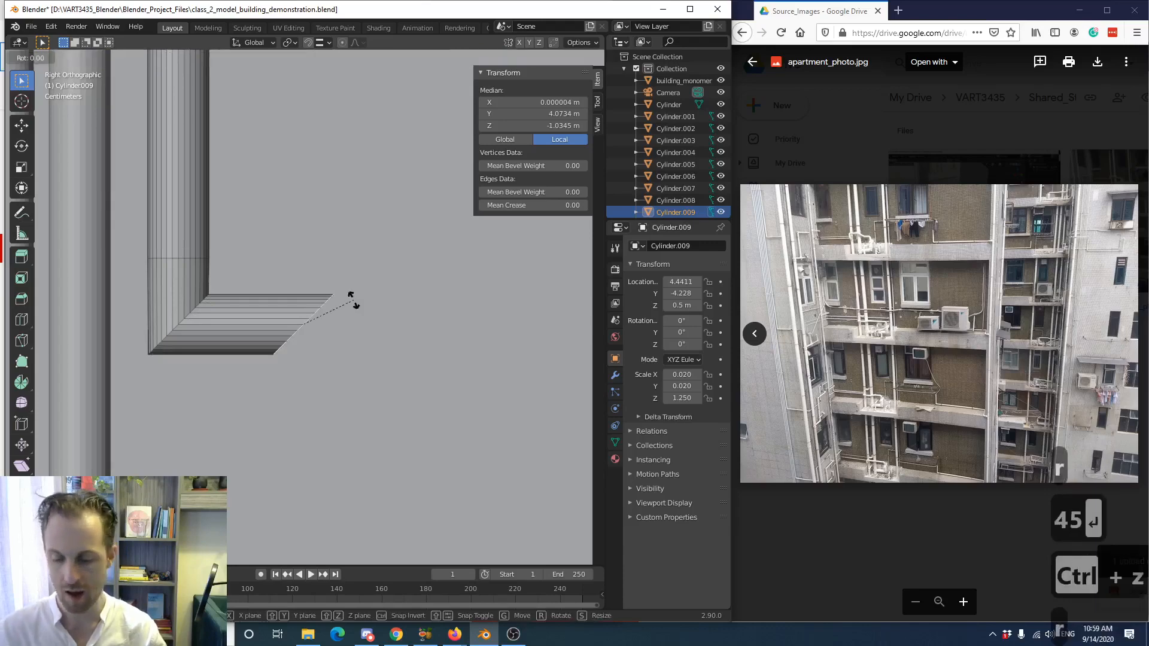
- Rotate the branch's end face by -45° to make it vertical and scale it along Z by about 0.74
text(r-45)
key(Return)
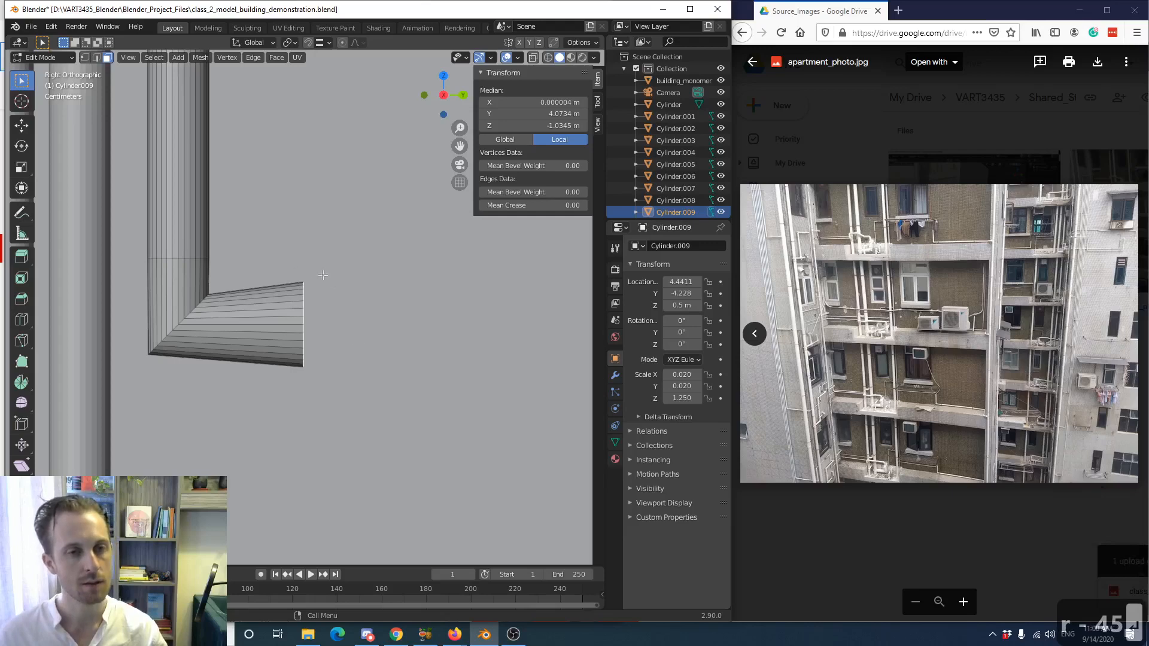
key(s)
key(z)
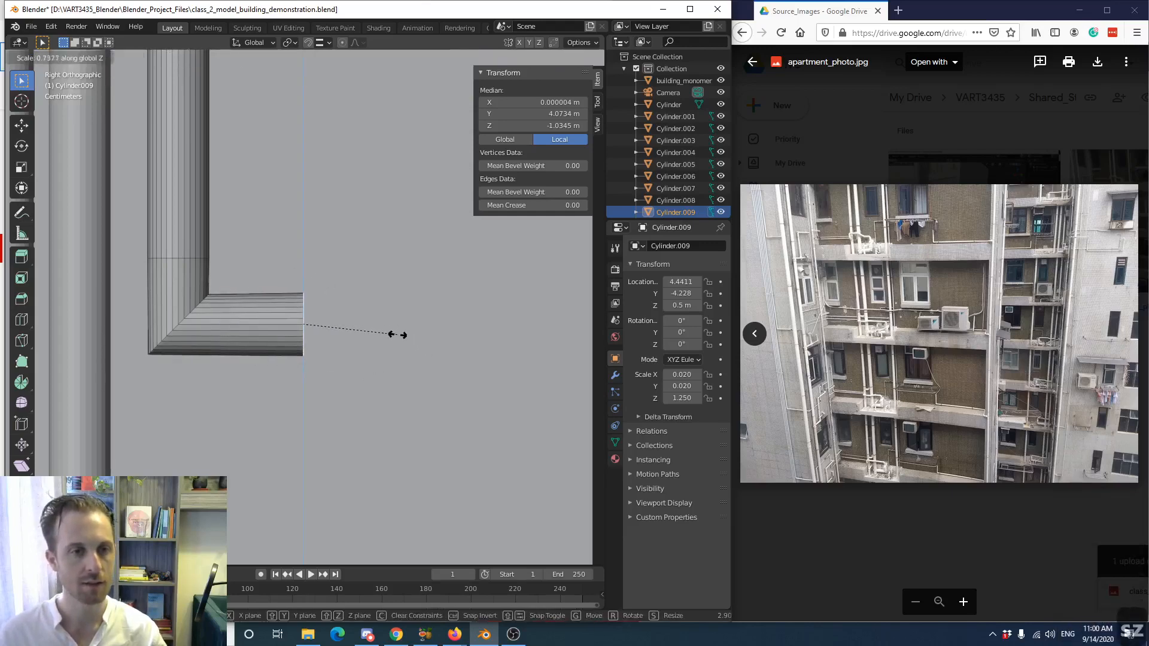
click(398, 333)
- Fine-tune the branch's end face by scaling it along Z by about 0.965 to keep the pipe's thickness even, and inspect the elbow in perspective
scroll(313, 354, up, 4)
shift+middle_drag(414, 339, 463, 335)
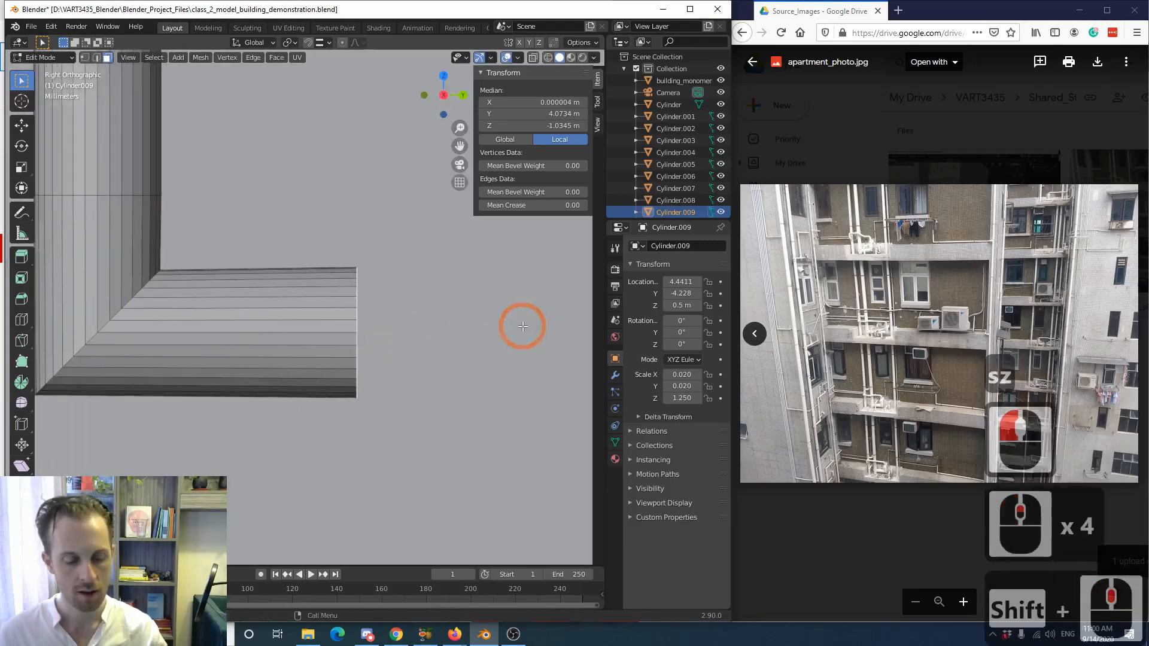
key(s)
key(z)
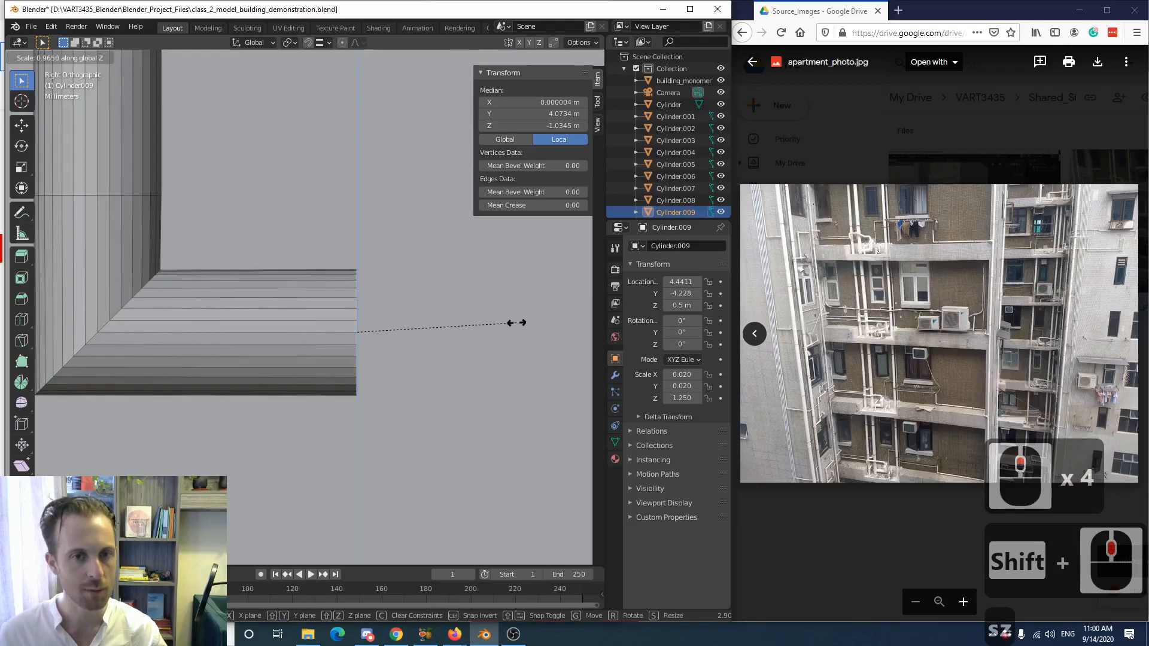
click(514, 324)
scroll(511, 328, down, 5)
middle_drag(482, 329, 358, 350)
scroll(361, 367, up, 7)
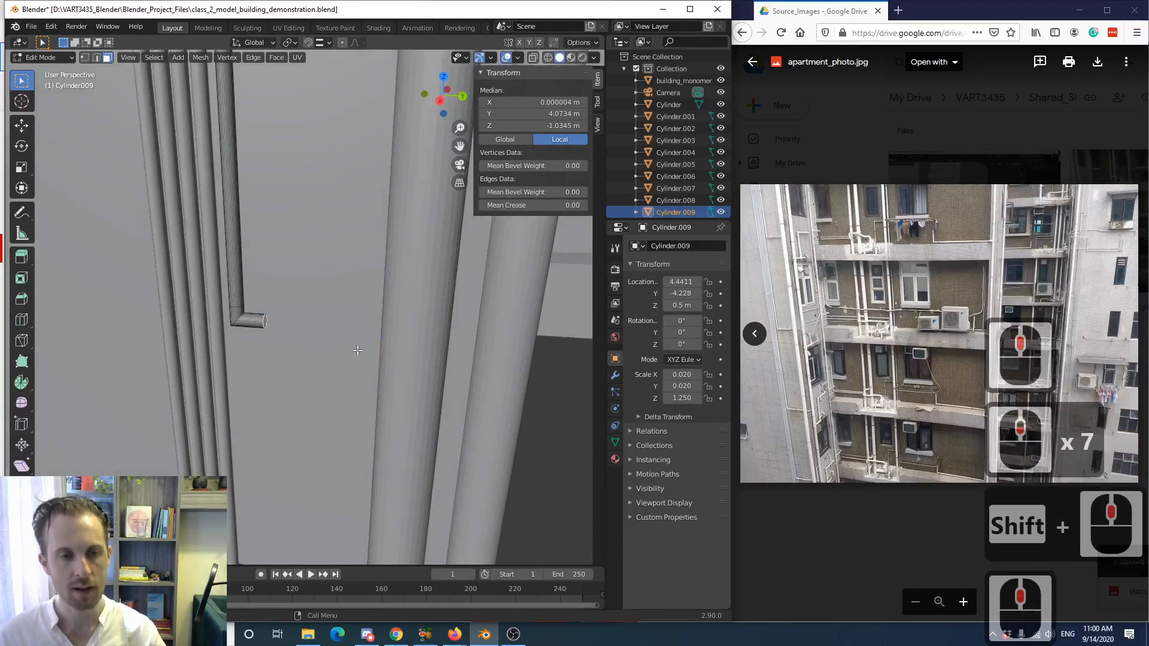
- Extrude the branch's end face again along Y until the pipe spans about 0.433 m in Y, and return to Object Mode with the pipe deselected
key(e)
click(357, 350)
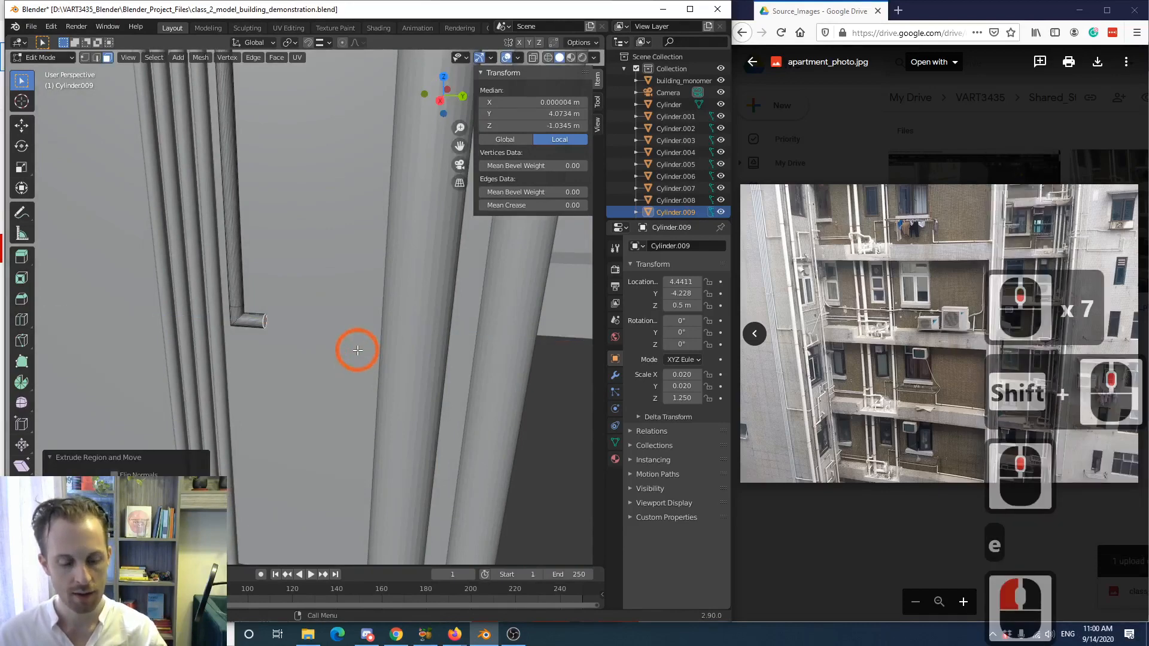
key(g)
key(y)
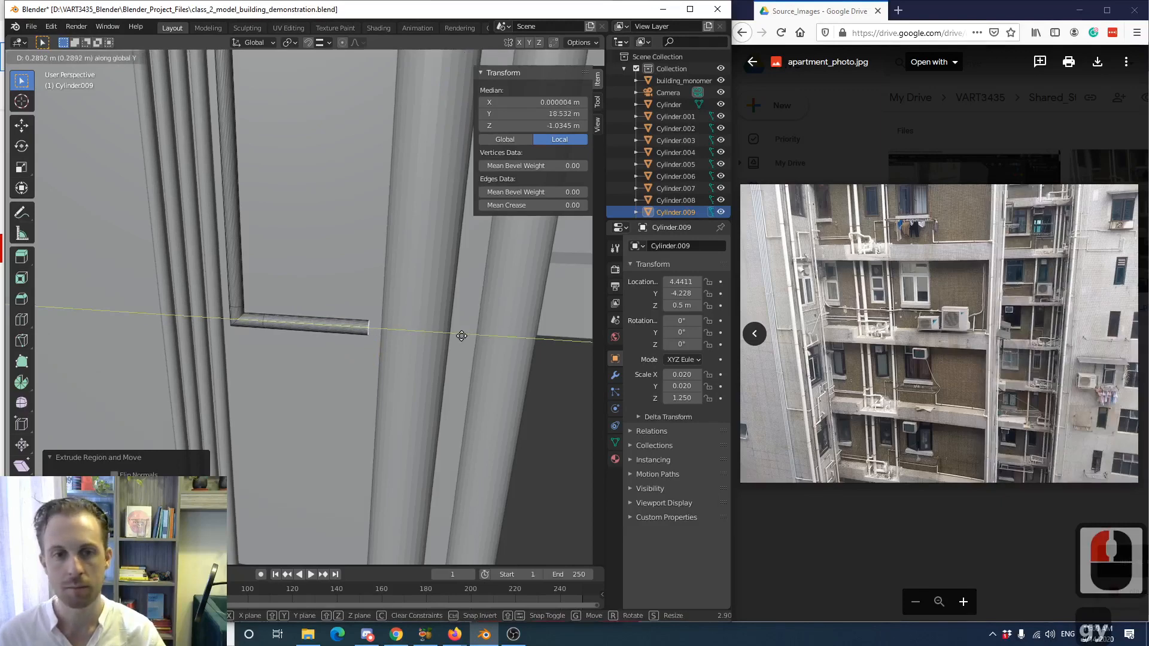
click(476, 335)
key(Tab)
scroll(378, 371, down, 6)
middle_drag(378, 371, 372, 356)
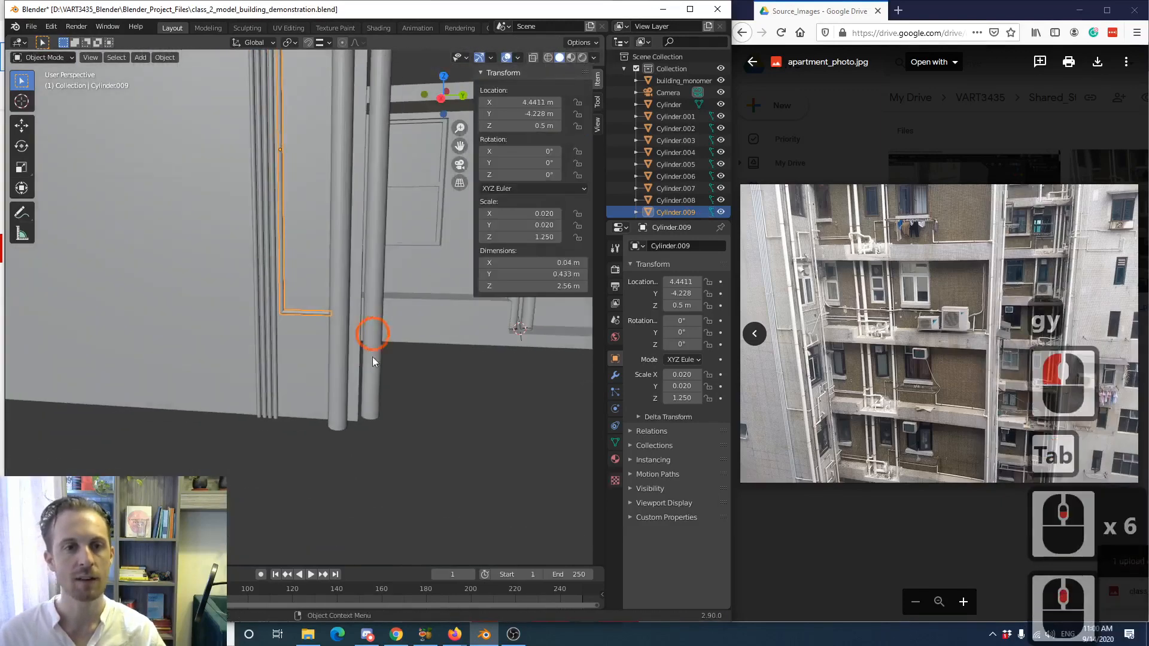
click(410, 441)
- Examine the whole building section, checking the facade pipes and window walls up close and from an elevated overview
scroll(359, 393, down, 5)
shift+middle_drag(360, 395, 314, 418)
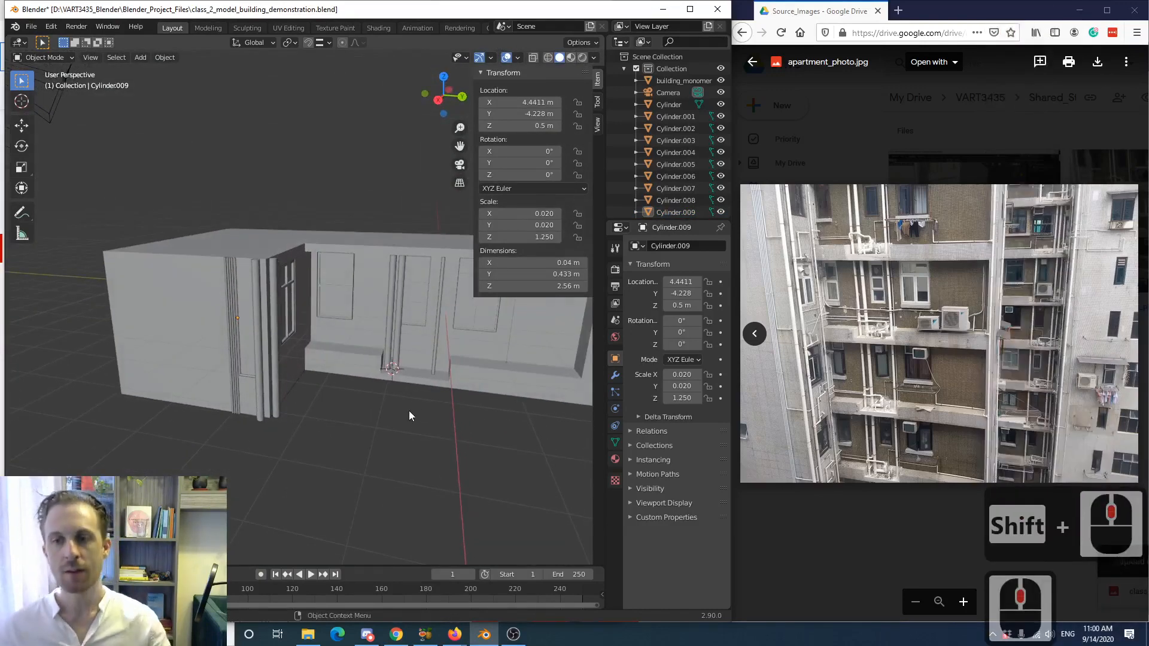
scroll(418, 389, up, 3)
shift+middle_drag(393, 355, 220, 317)
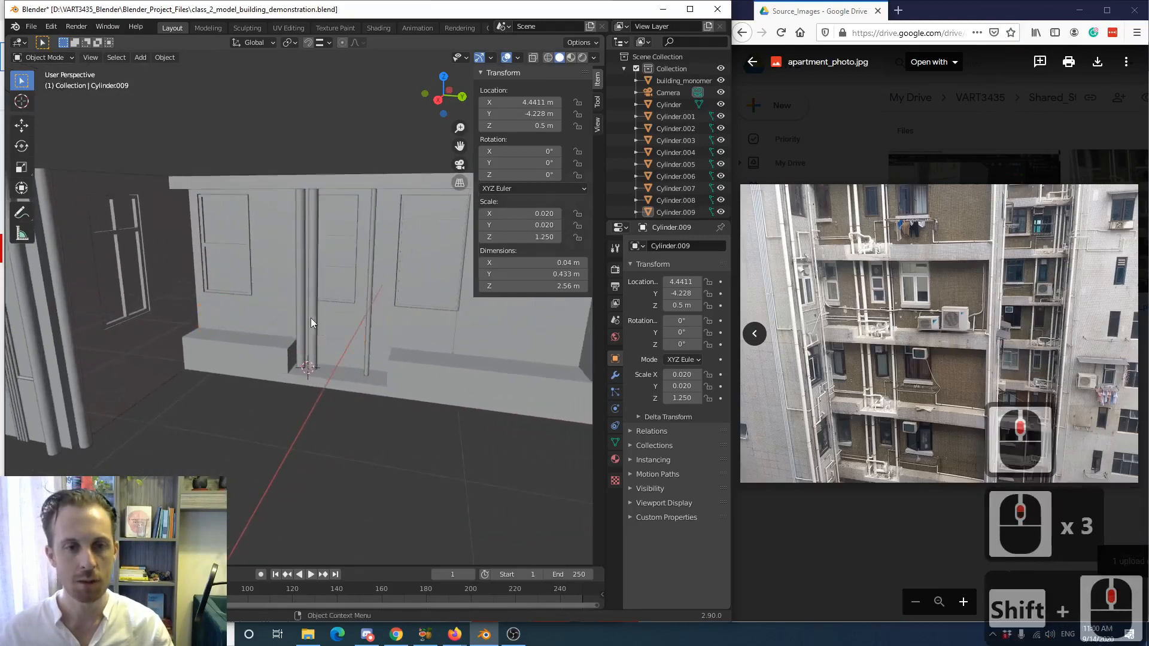
scroll(467, 345, down, 2)
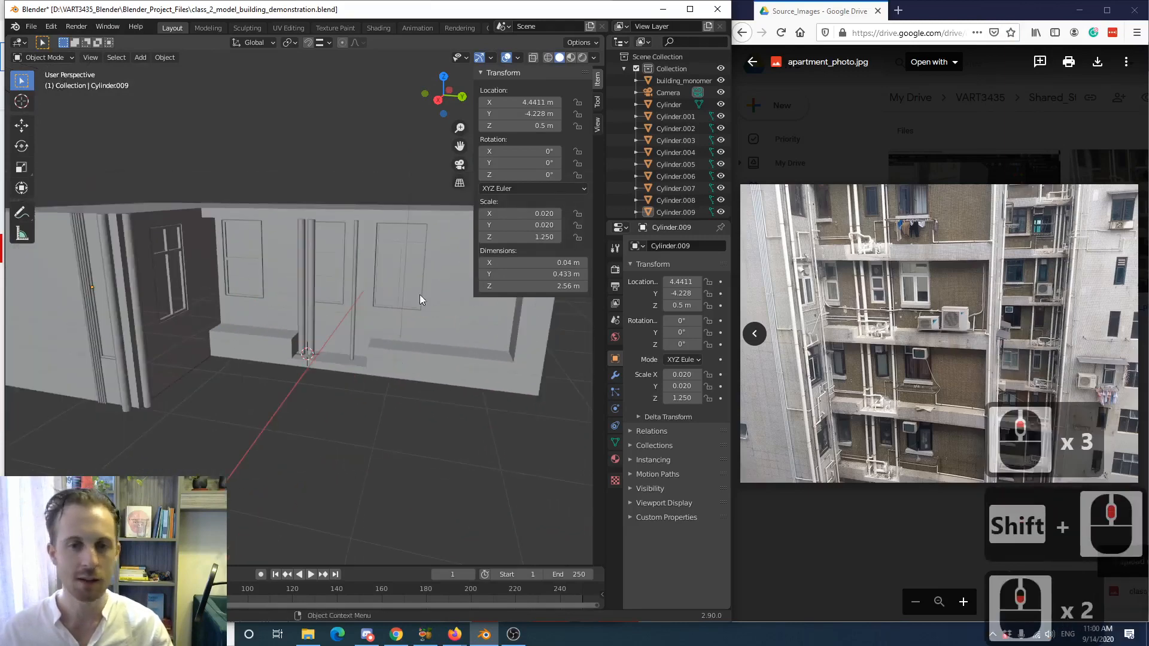
scroll(419, 347, down, 3)
middle_drag(404, 360, 275, 432)
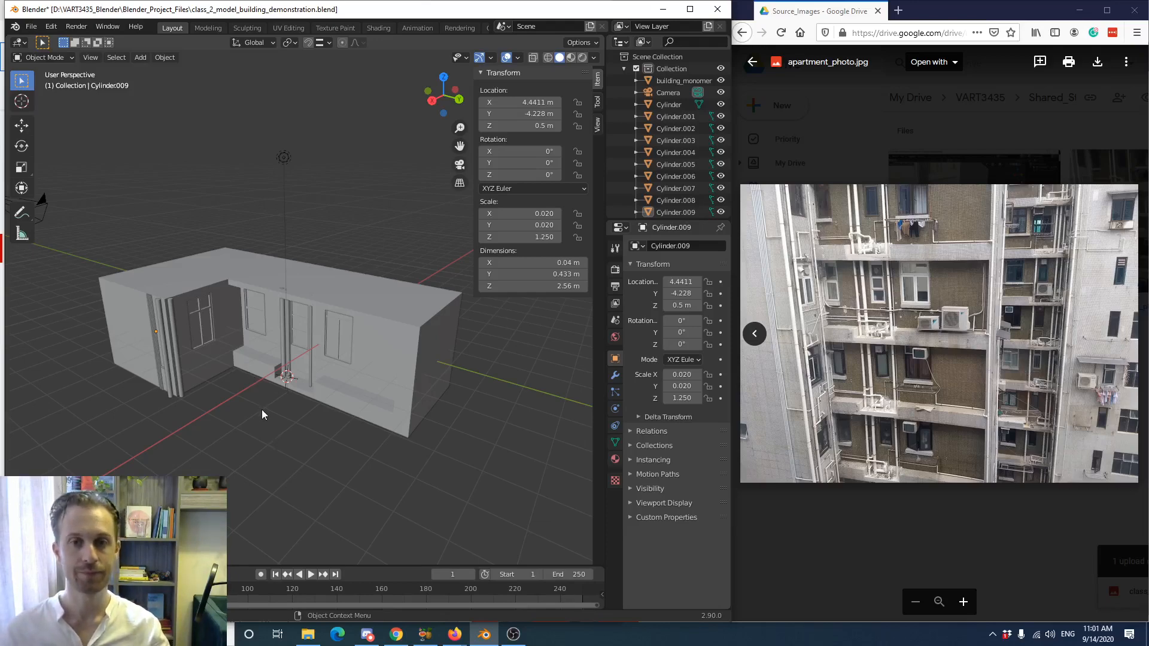
key(alt+Tab)
key(alt+Tab)
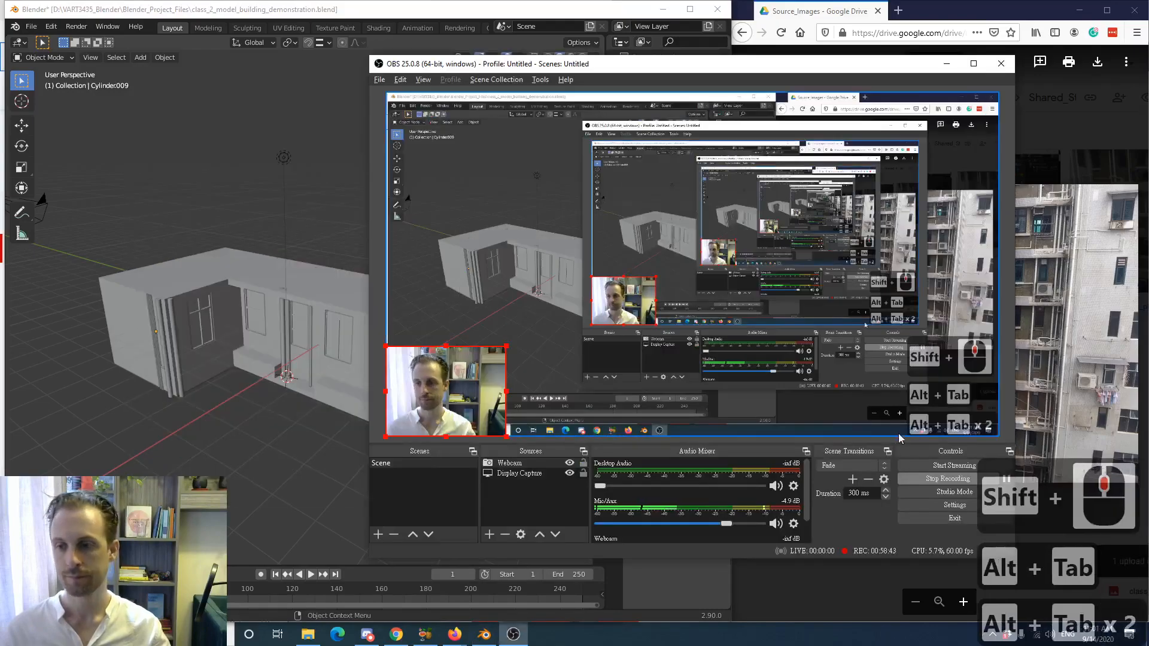